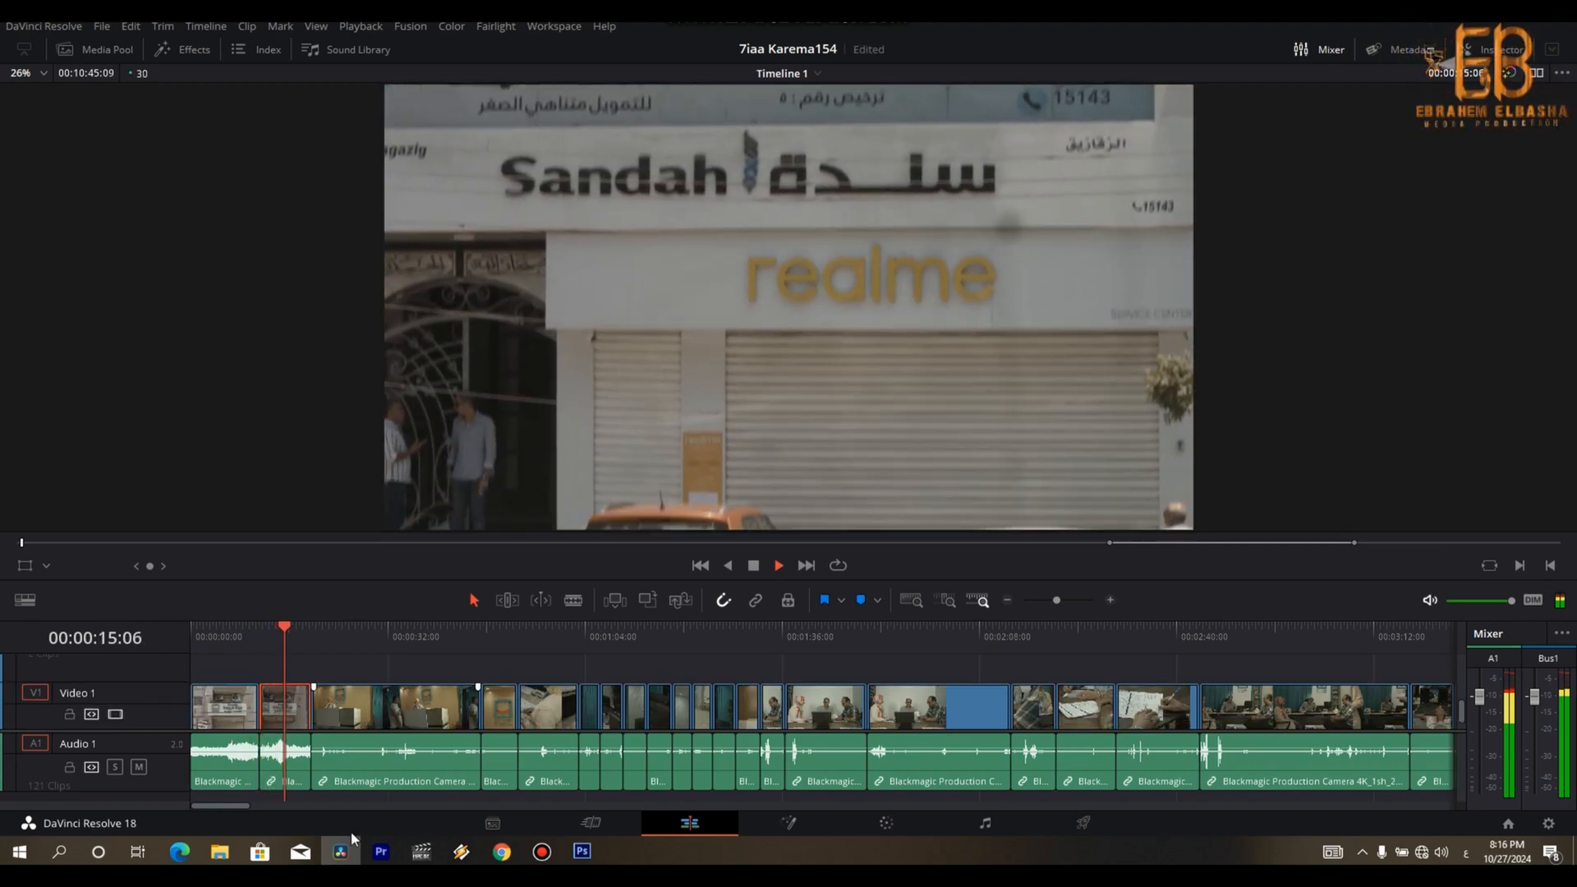
- Stop playback and split the second exterior building clip at 00:00:15:24
{"action": "key", "text": "space"}
{"action": "key", "text": "Left"}
{"action": "key", "text": "Left"}
{"action": "key", "text": "Left"}
{"action": "key", "text": "Left"}
{"action": "key", "text": "Left"}
{"action": "key", "text": "Left"}
{"action": "key", "text": "Left"}
{"action": "key", "text": "Left"}
{"action": "key", "text": "Left"}
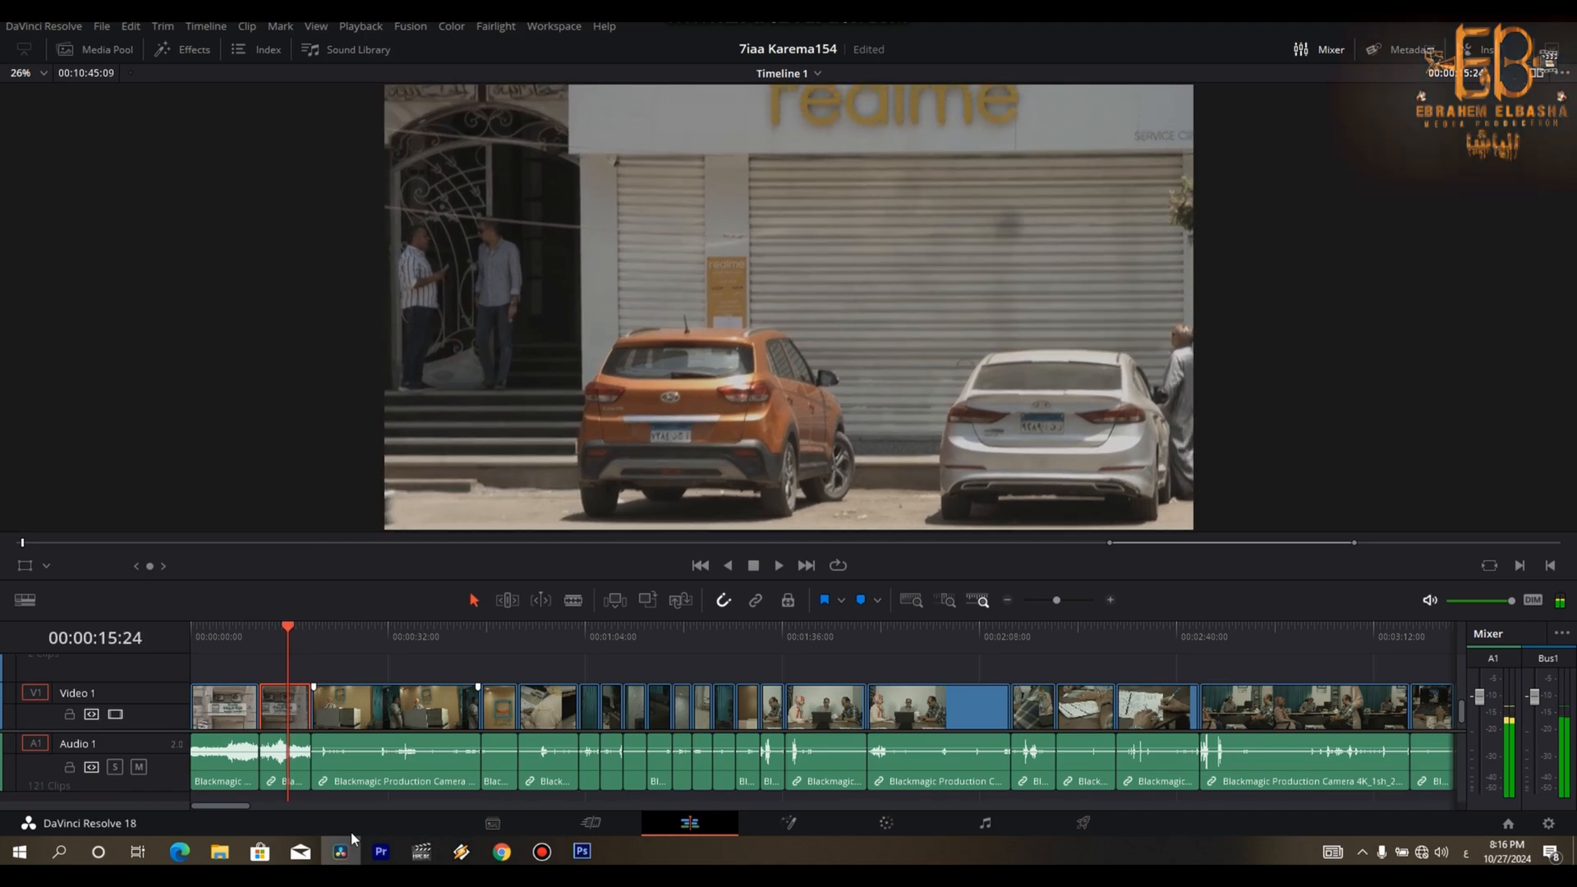
{"action": "key", "text": "ctrl+b"}
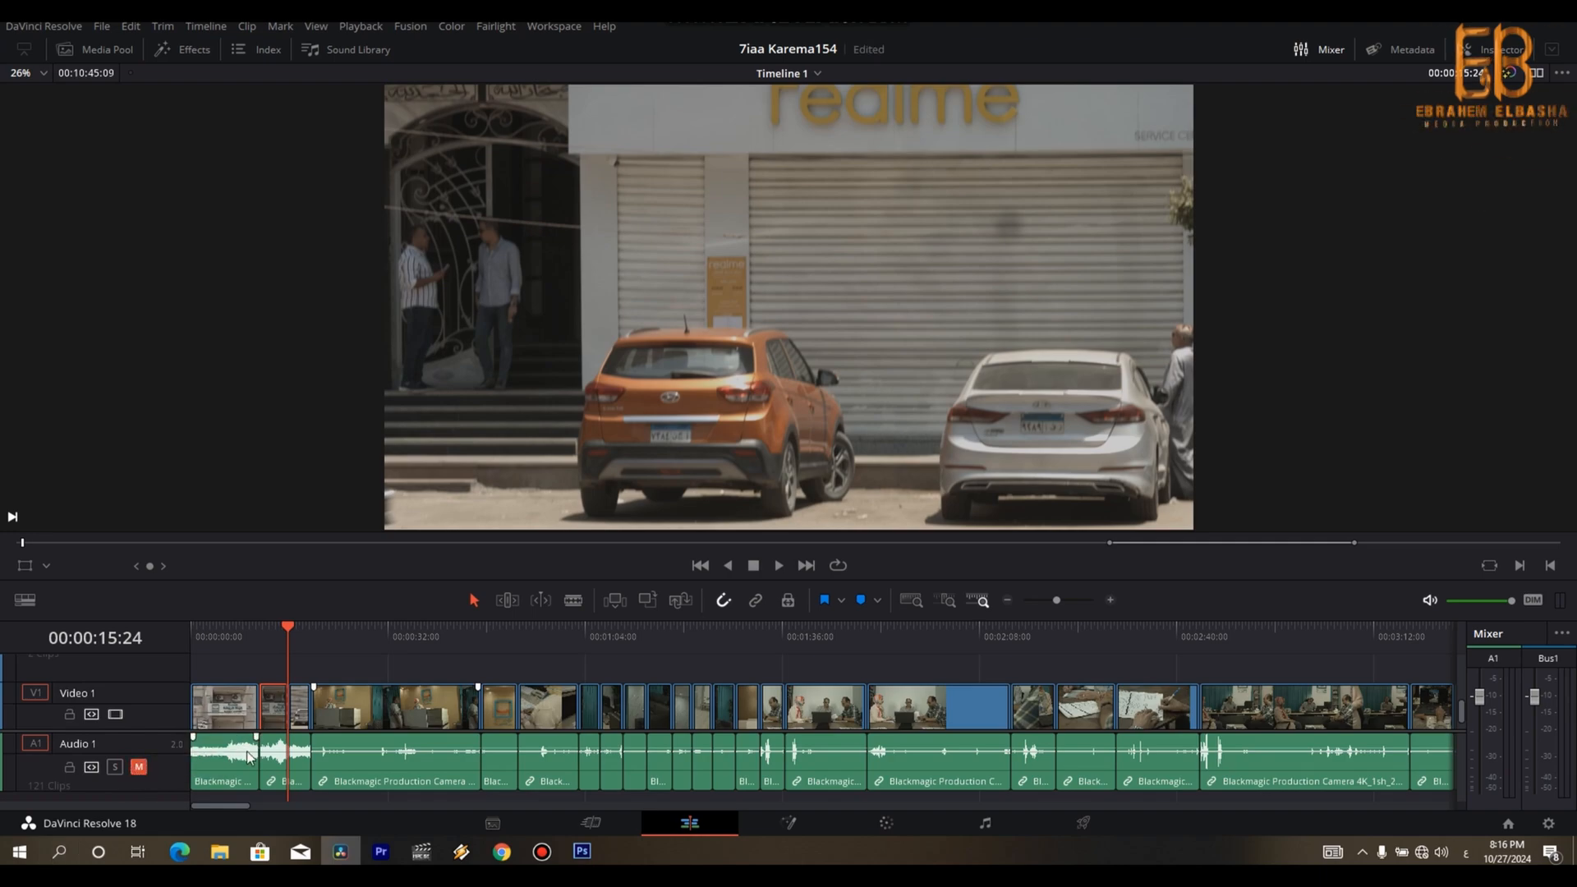
- Delete the first clip, move the kept exterior shot to the timeline's start, and delete the leftover piece after the split
{"action": "scroll", "coordinate": [249, 756], "scroll_direction": "up", "scroll_amount": 2}
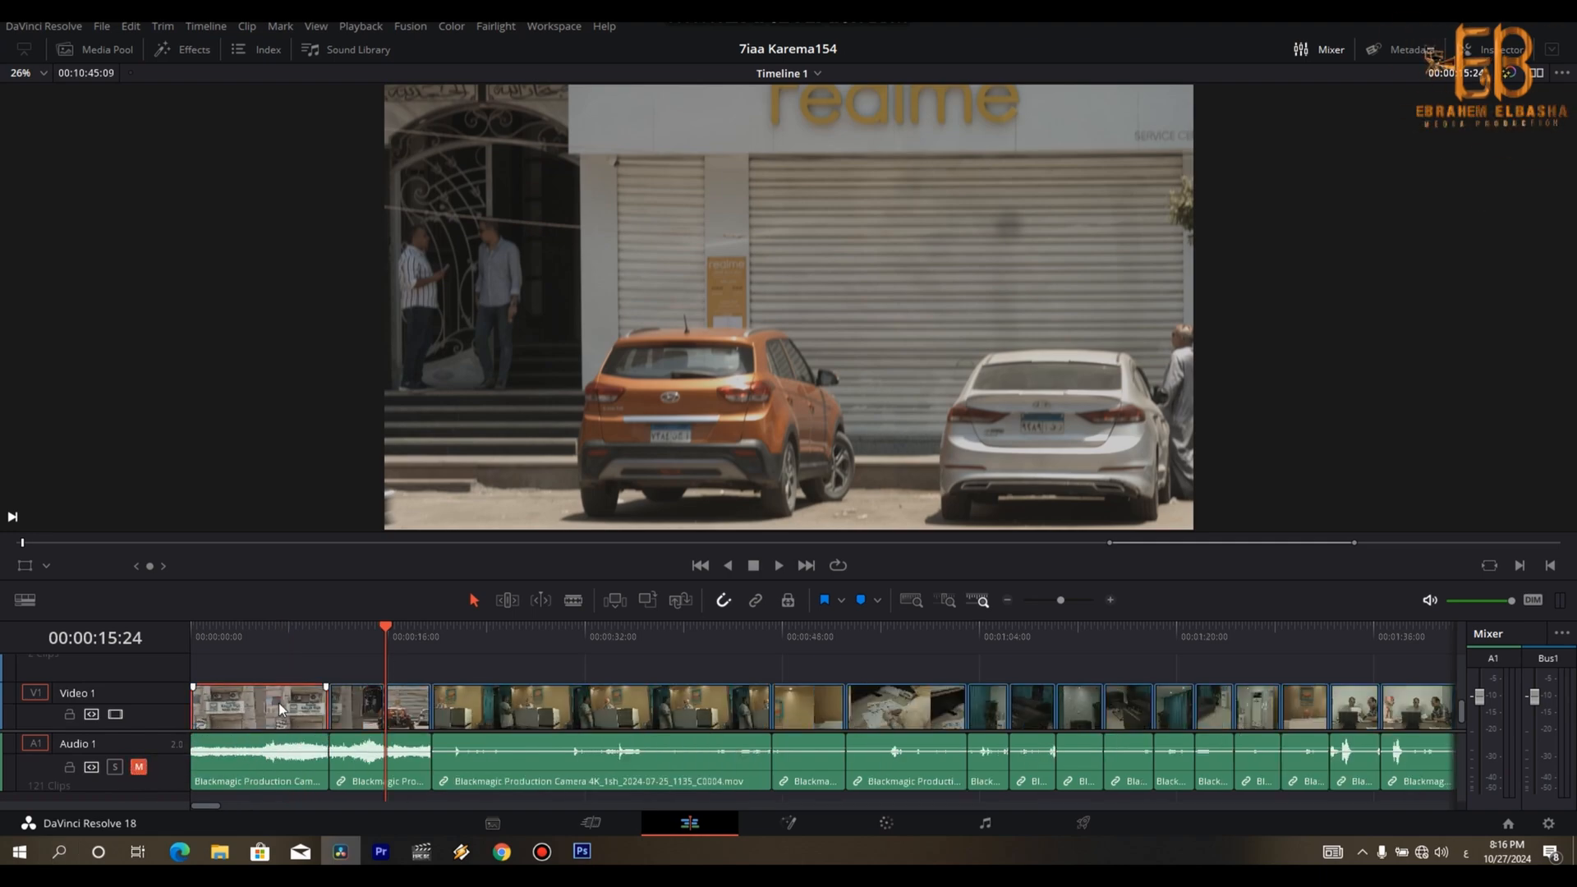
{"action": "key", "text": "BackSpace"}
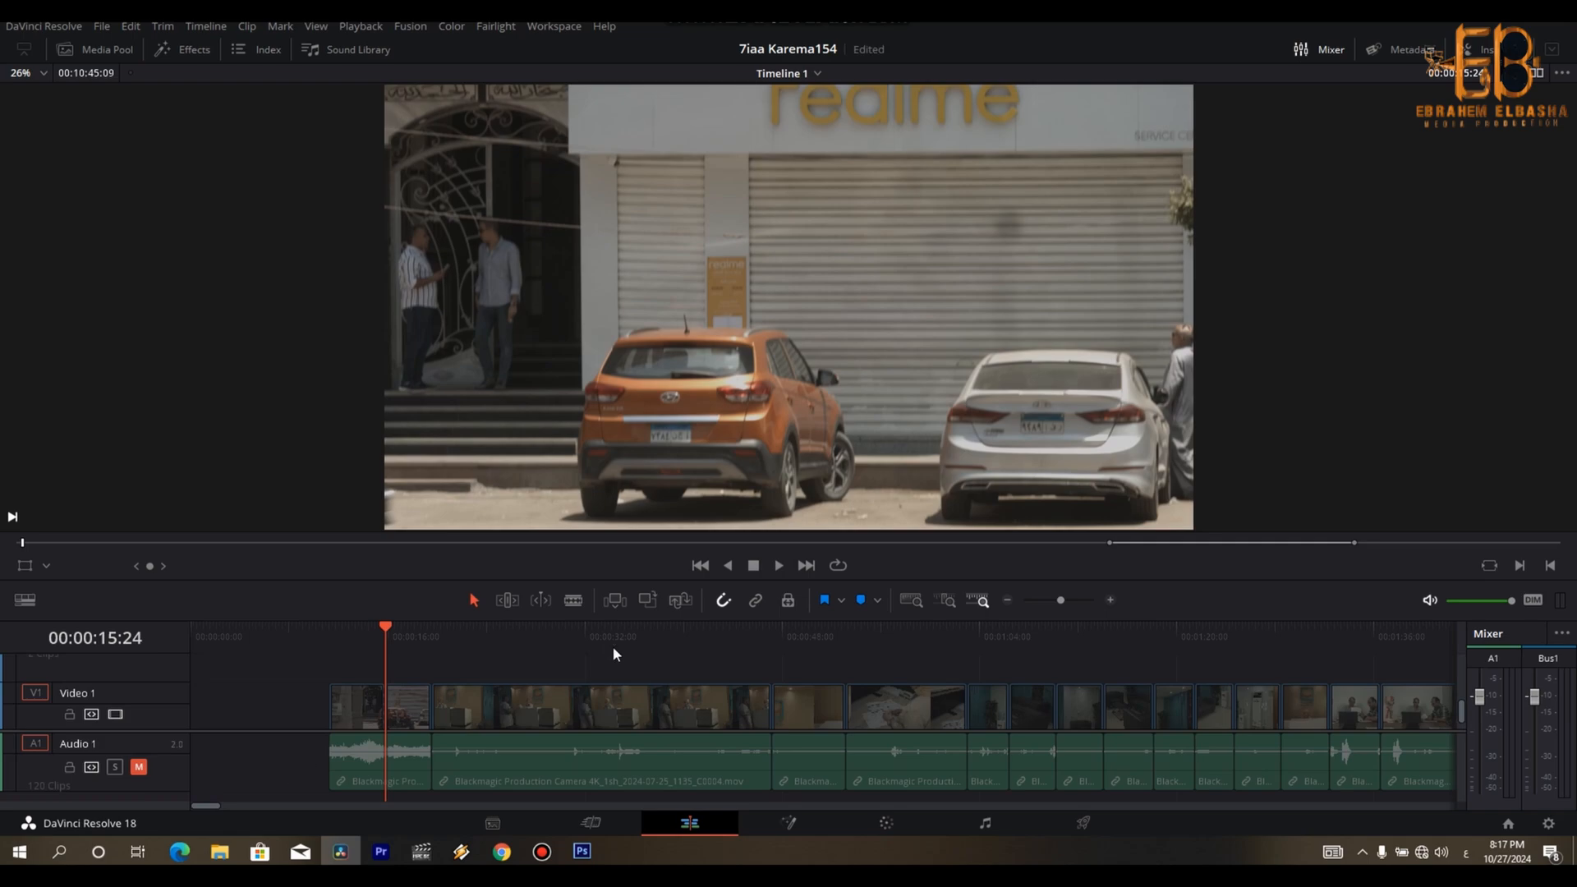
{"action": "left_click", "coordinate": [353, 711]}
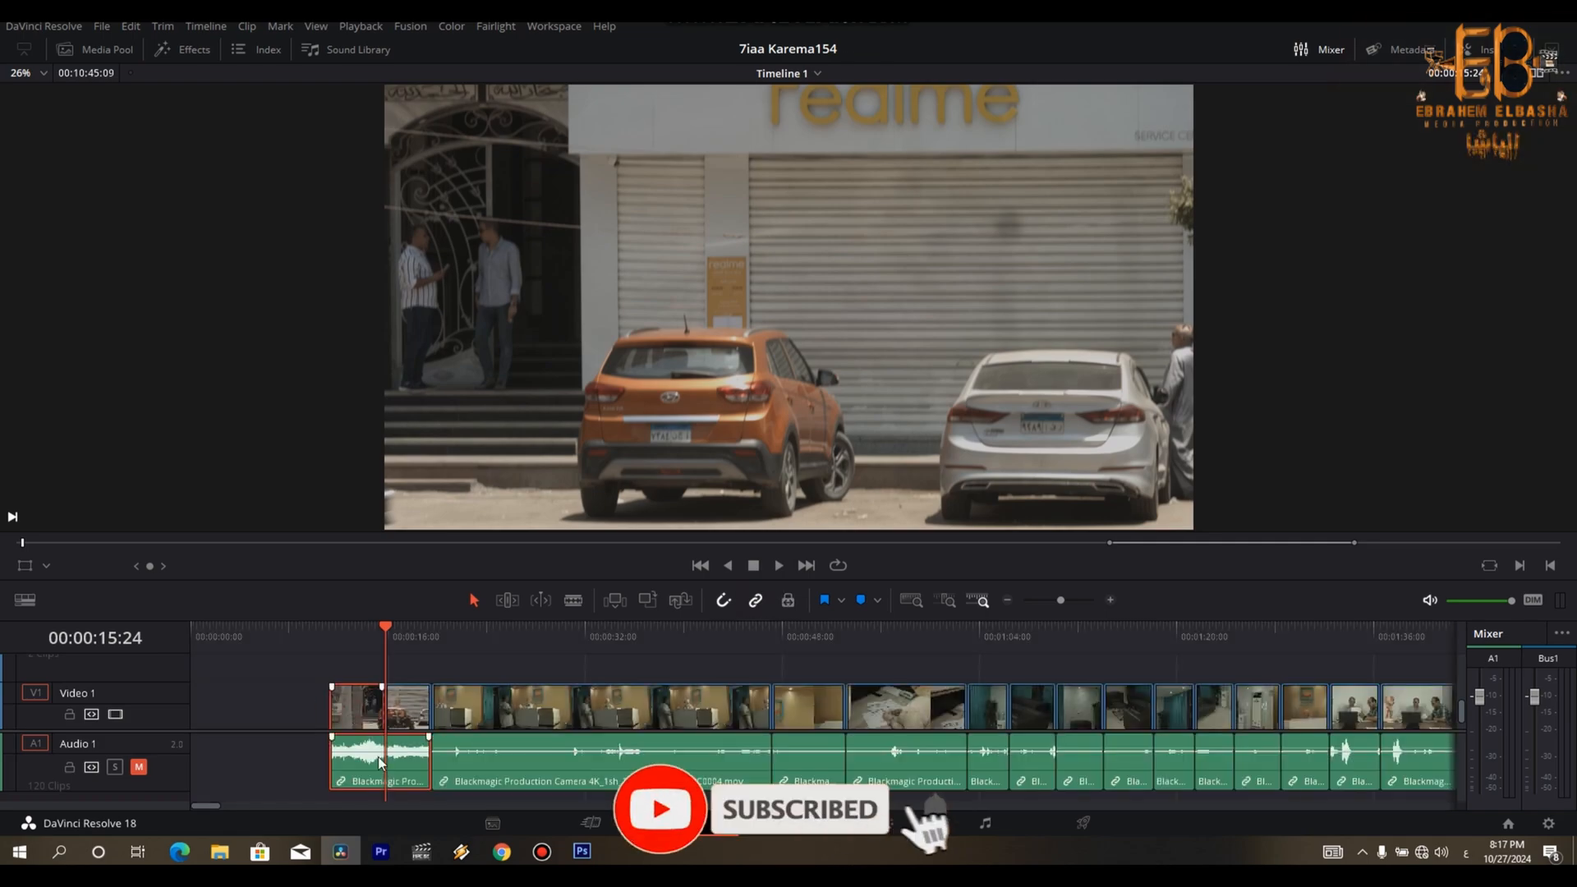
{"action": "left_click_drag", "start_coordinate": [298, 708], "coordinate": [367, 757]}
{"action": "left_click_drag", "start_coordinate": [352, 706], "coordinate": [403, 742]}
{"action": "key", "text": "BackSpace"}
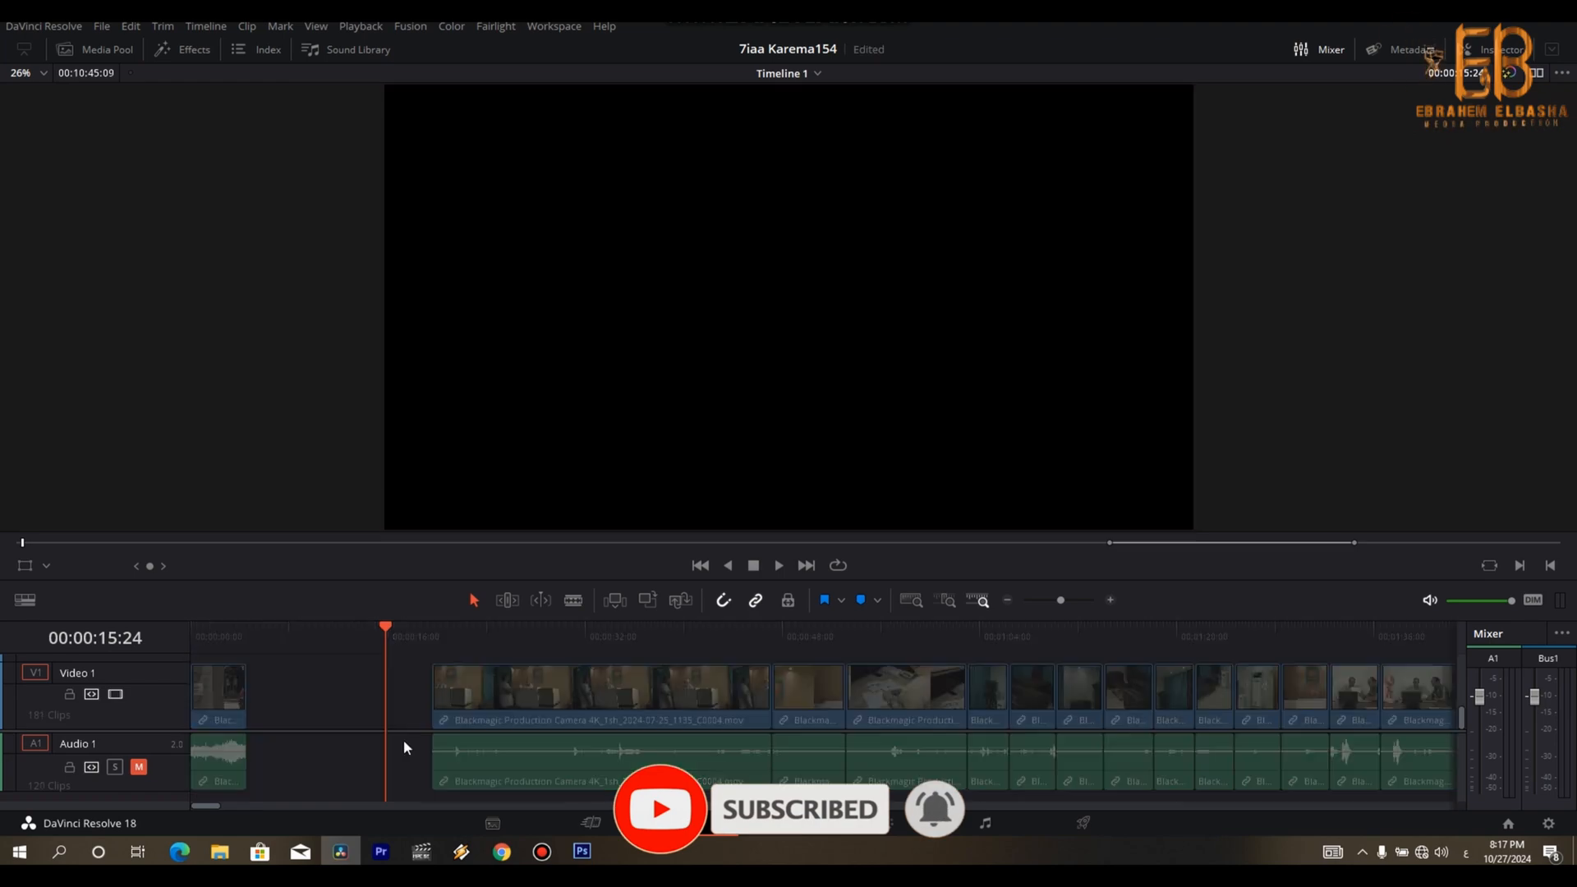
- Review the reception desk clip, split it at 00:00:29:18 and place its first part directly behind the opening shot
{"action": "key", "text": "Down"}
{"action": "key", "text": "space"}
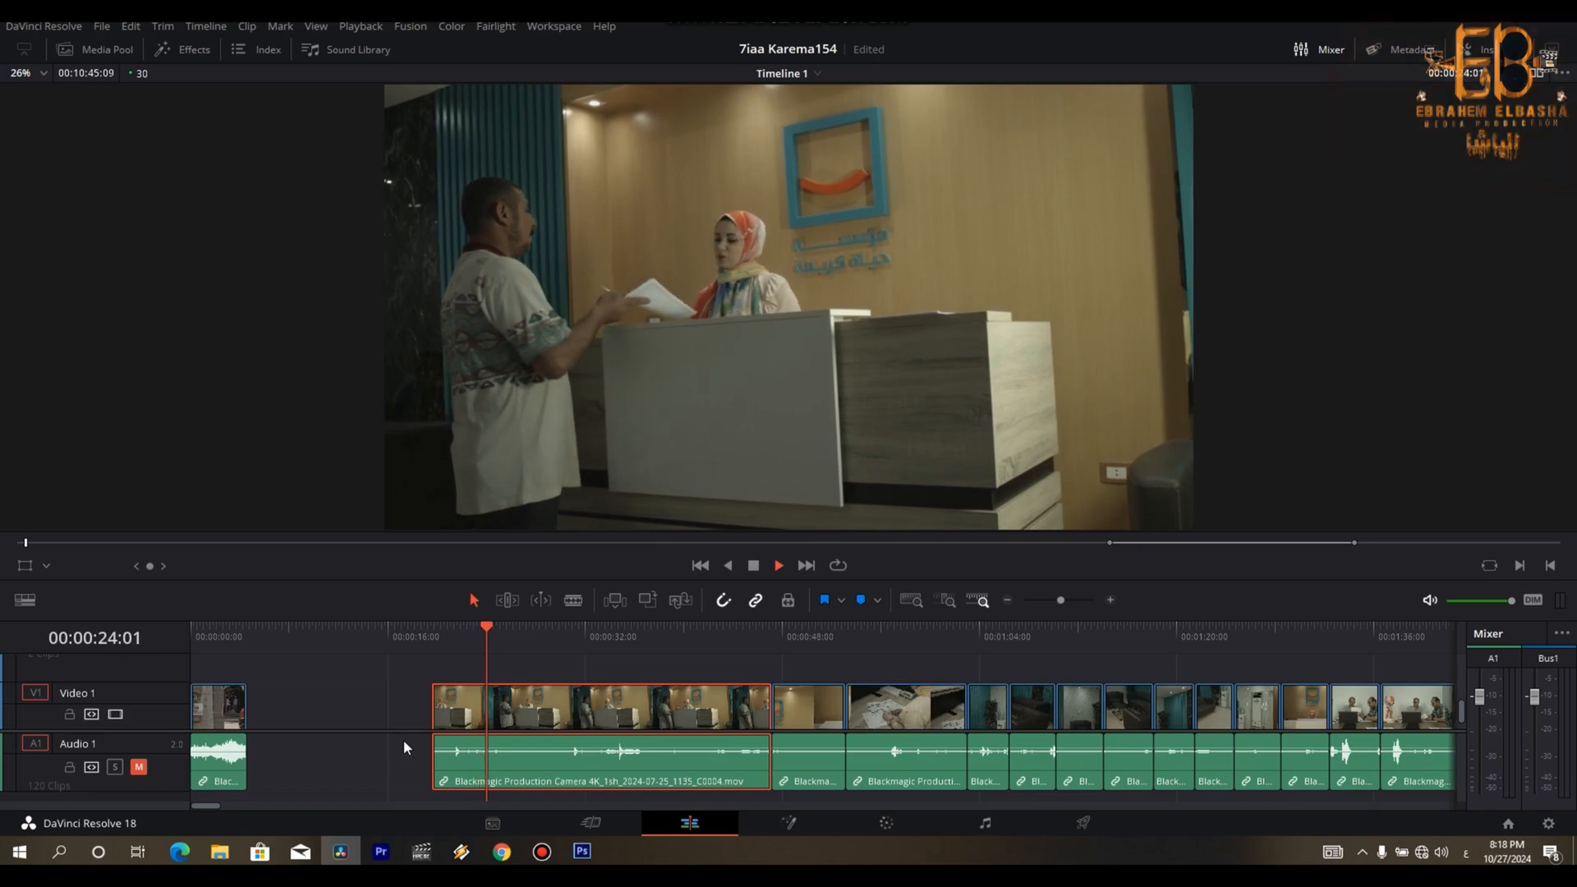
{"action": "key", "text": "space"}
{"action": "key", "text": "space"}
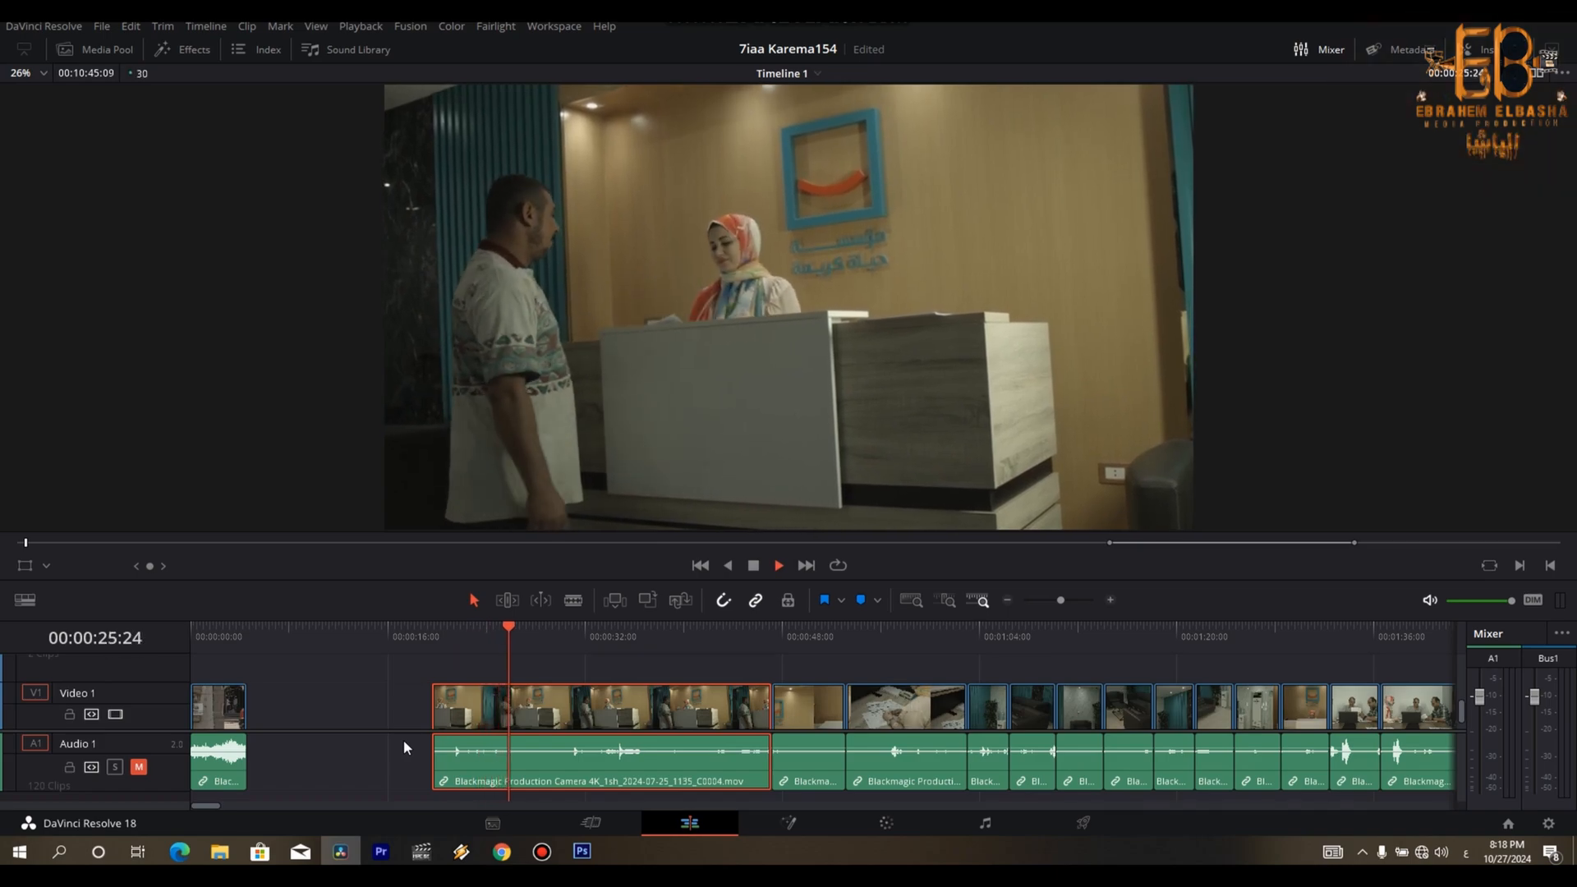
{"action": "key", "text": "space"}
{"action": "key", "text": "space"}
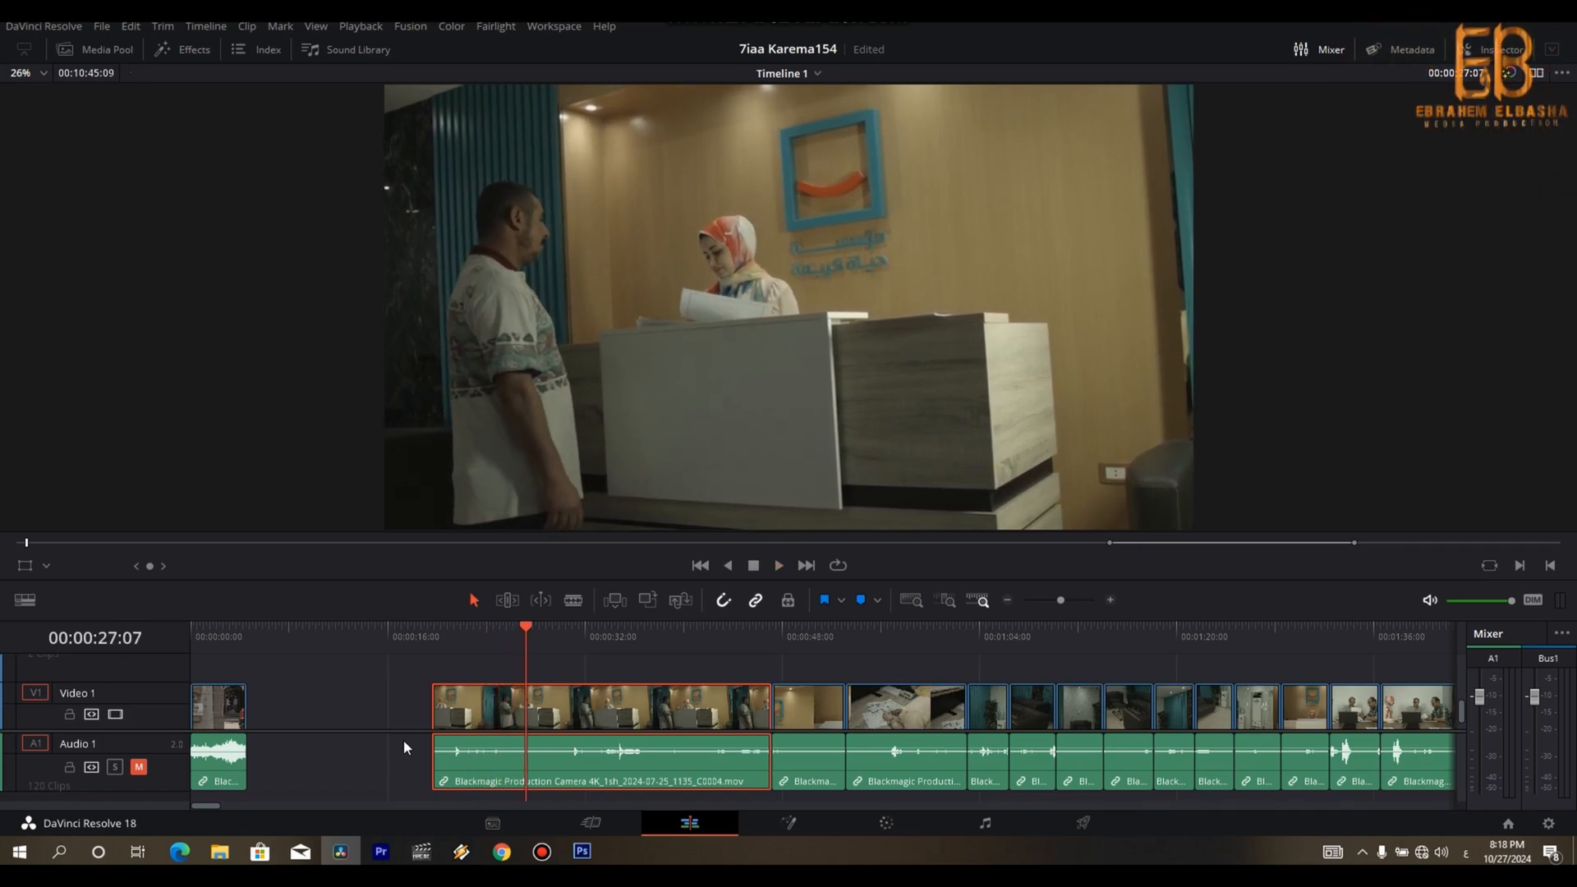
{"action": "key", "text": "space"}
{"action": "key", "text": "ctrl+b"}
{"action": "left_click_drag", "start_coordinate": [487, 731], "coordinate": [302, 723]}
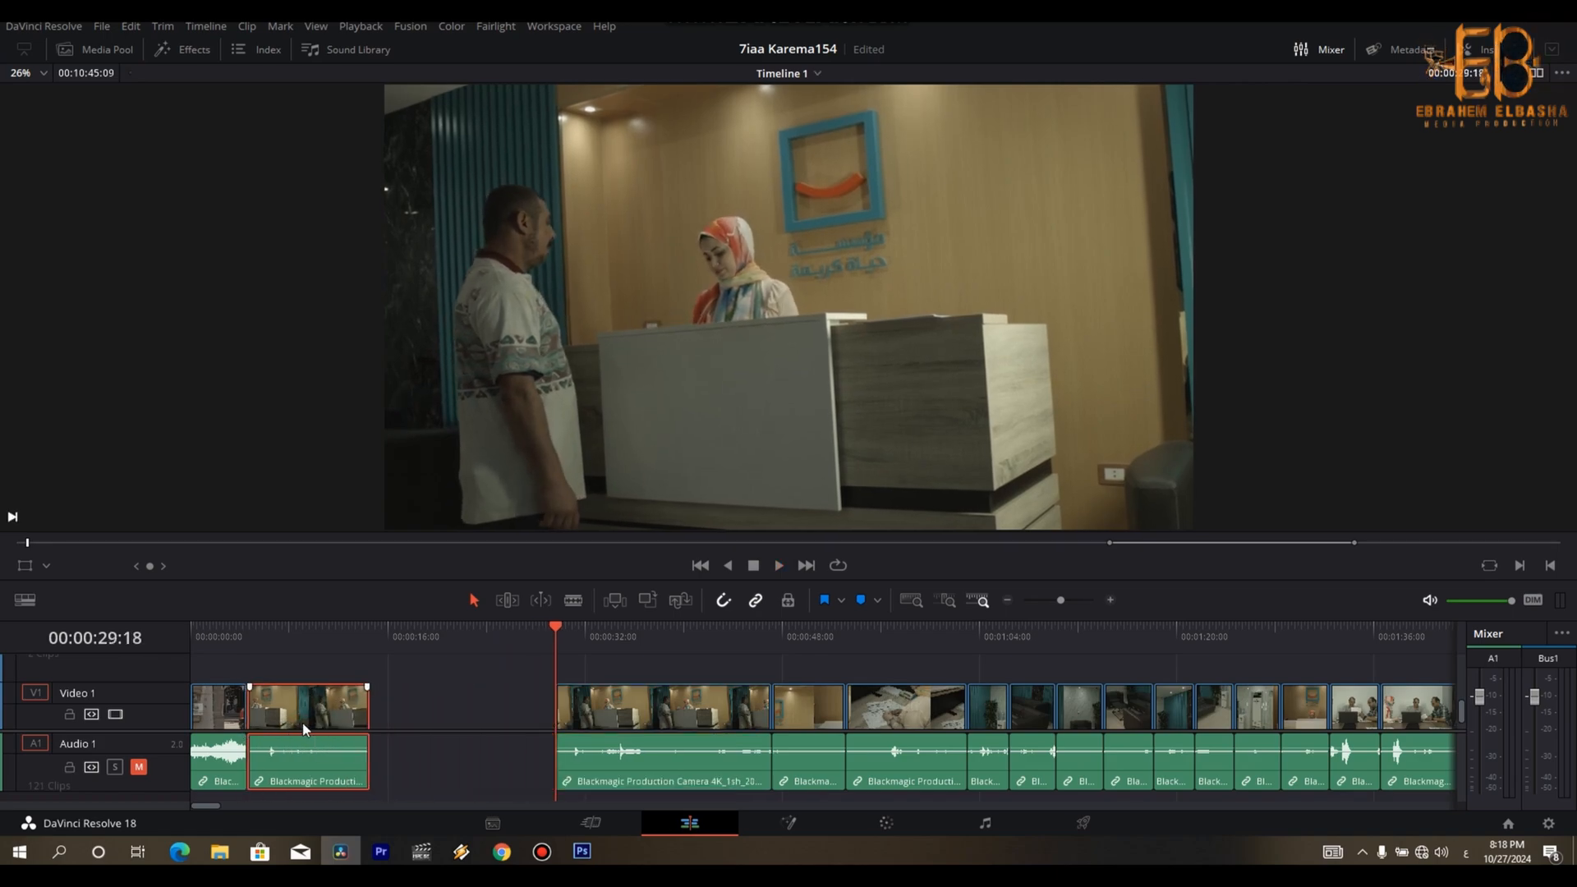
- Delete the reception clip's remainder, then split the form-writing clip at 00:00:57:20 and place its first part behind the reception shot
{"action": "left_click", "coordinate": [620, 709]}
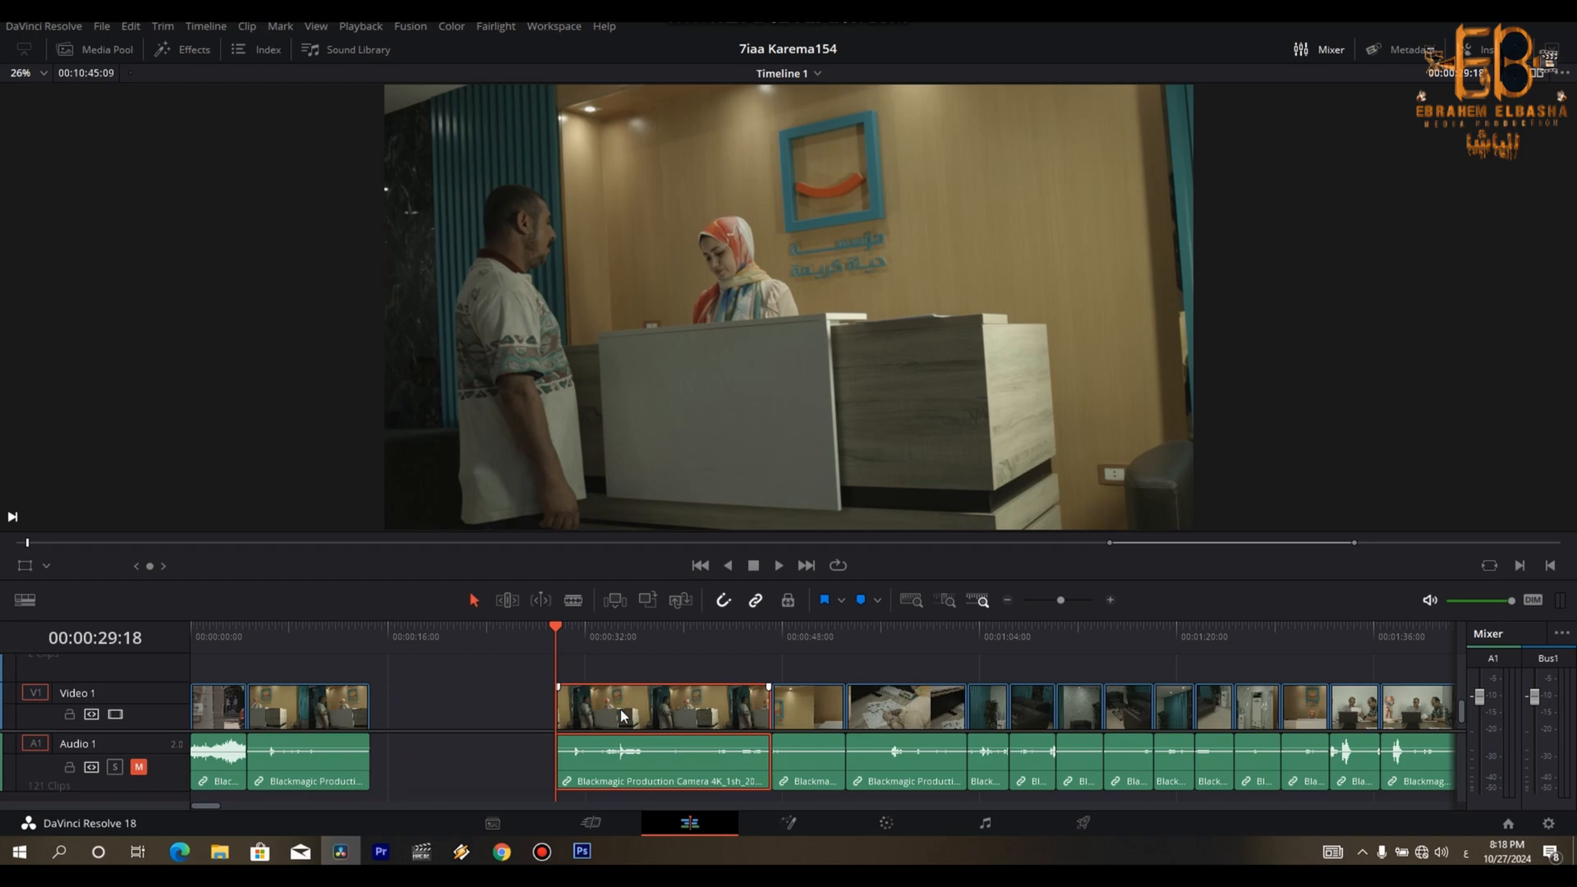
{"action": "key", "text": "BackSpace"}
{"action": "key", "text": "Down"}
{"action": "key", "text": "space"}
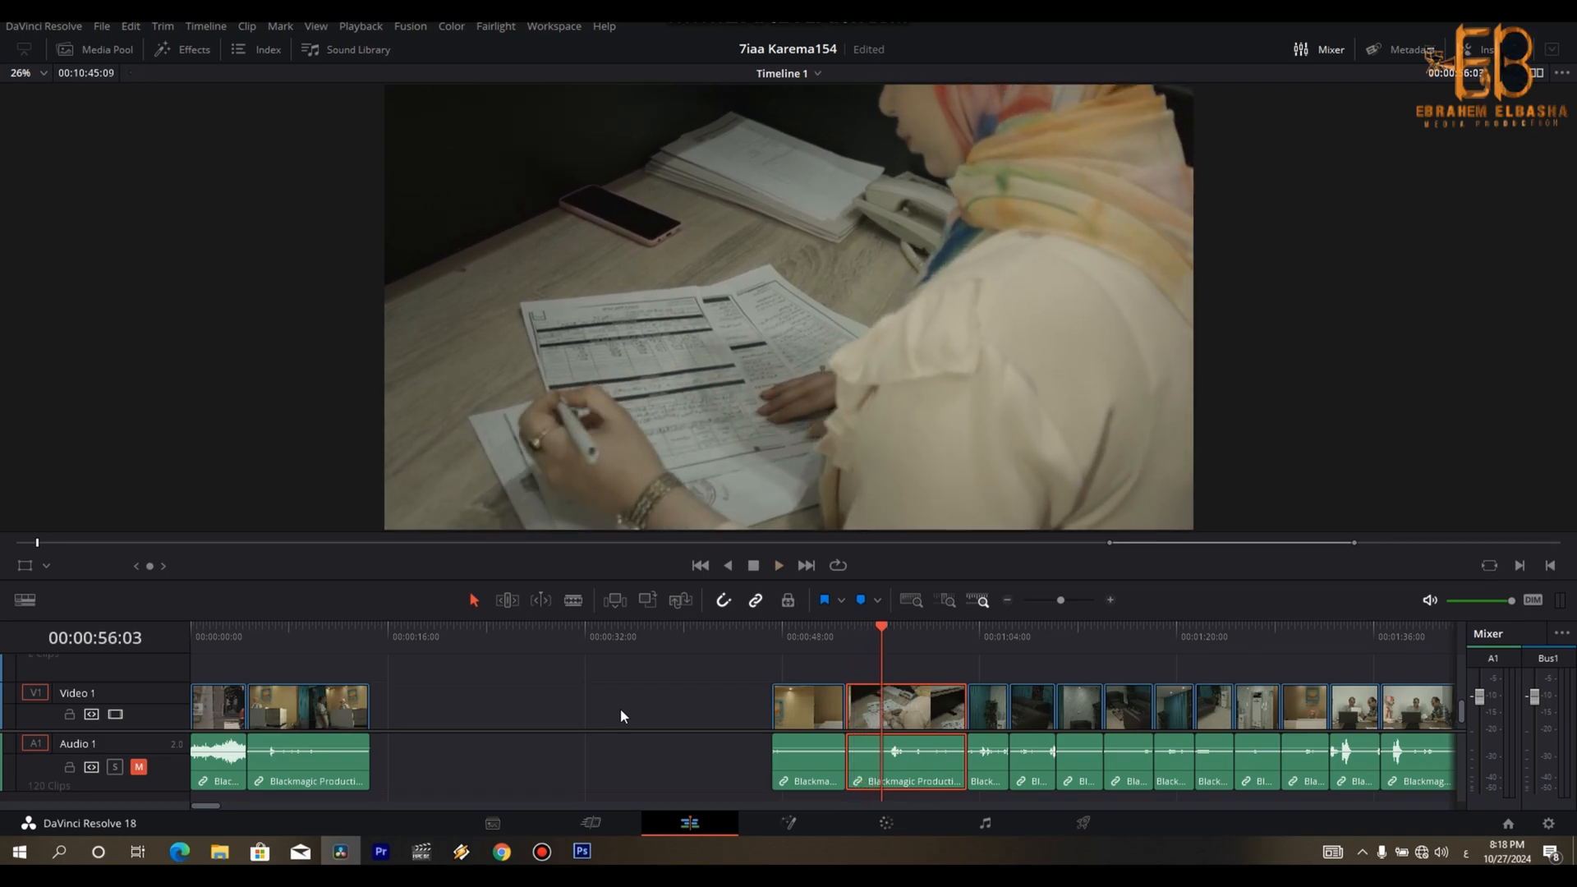
{"action": "key", "text": "space"}
{"action": "key", "text": "ctrl+b"}
{"action": "left_click_drag", "start_coordinate": [879, 713], "coordinate": [413, 721]}
- Delete the unused clip in the gap and the leftover part of the form-writing clip
{"action": "left_click_drag", "start_coordinate": [722, 692], "coordinate": [805, 750]}
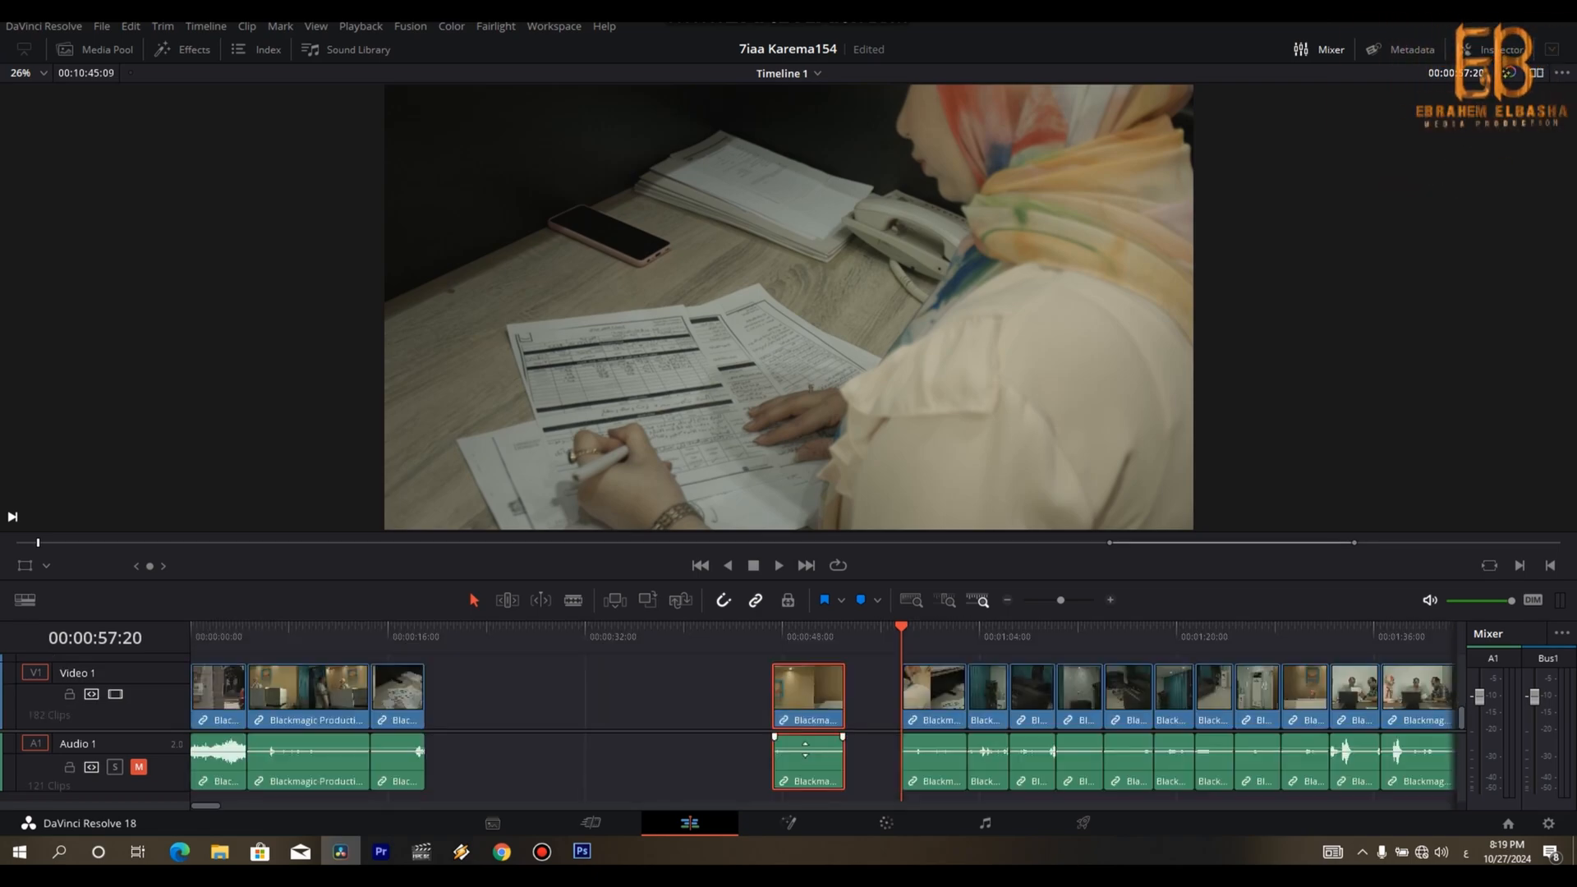
{"action": "key", "text": "BackSpace"}
{"action": "key", "text": "space"}
{"action": "key", "text": "space"}
{"action": "key", "text": "BackSpace"}
- Step back and forth through the waiting-area clips to compare their shots
{"action": "key", "text": "Down"}
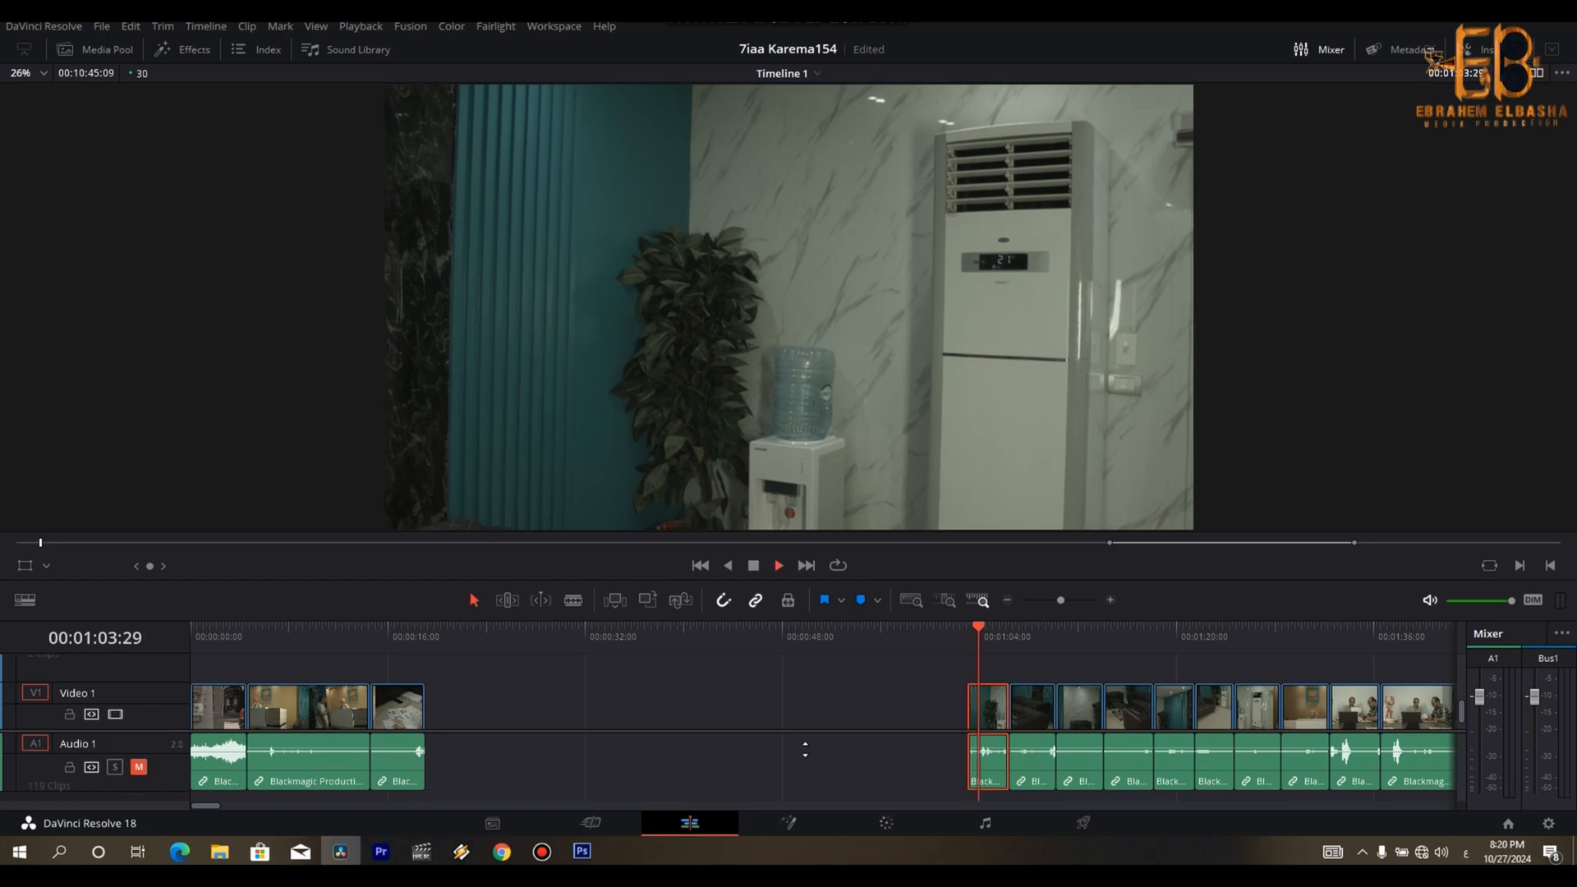
{"action": "key", "text": "Down"}
{"action": "key", "text": "Down"}
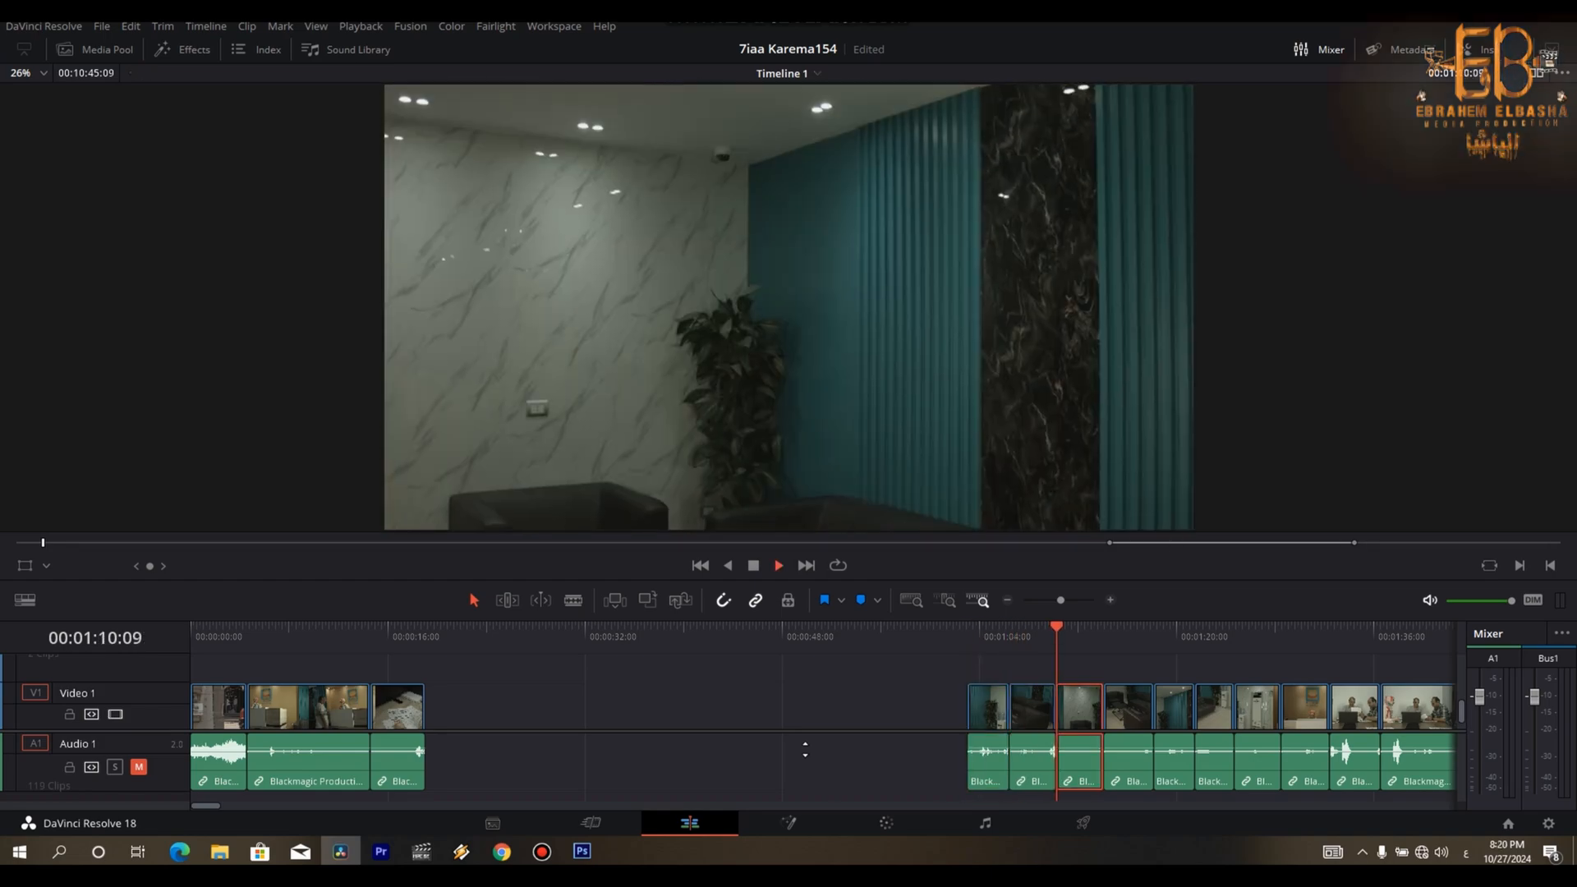
{"action": "key", "text": "Down"}
{"action": "key", "text": "space"}
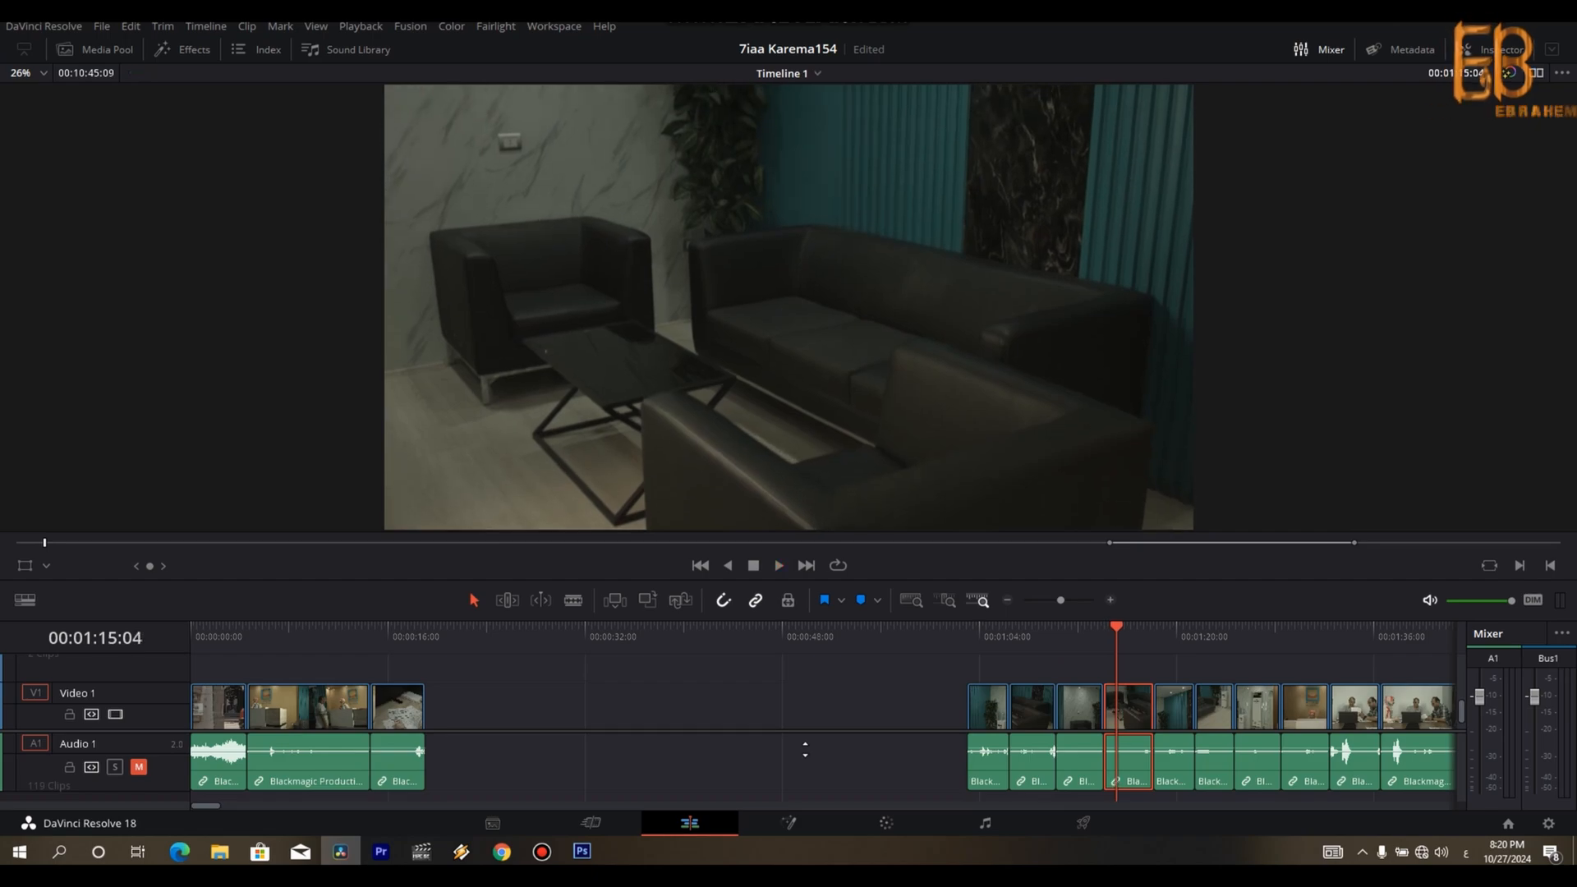
{"action": "key", "text": "Up"}
{"action": "key", "text": "Up"}
{"action": "key", "text": "Up"}
{"action": "key", "text": "Down"}
{"action": "key", "text": "Down"}
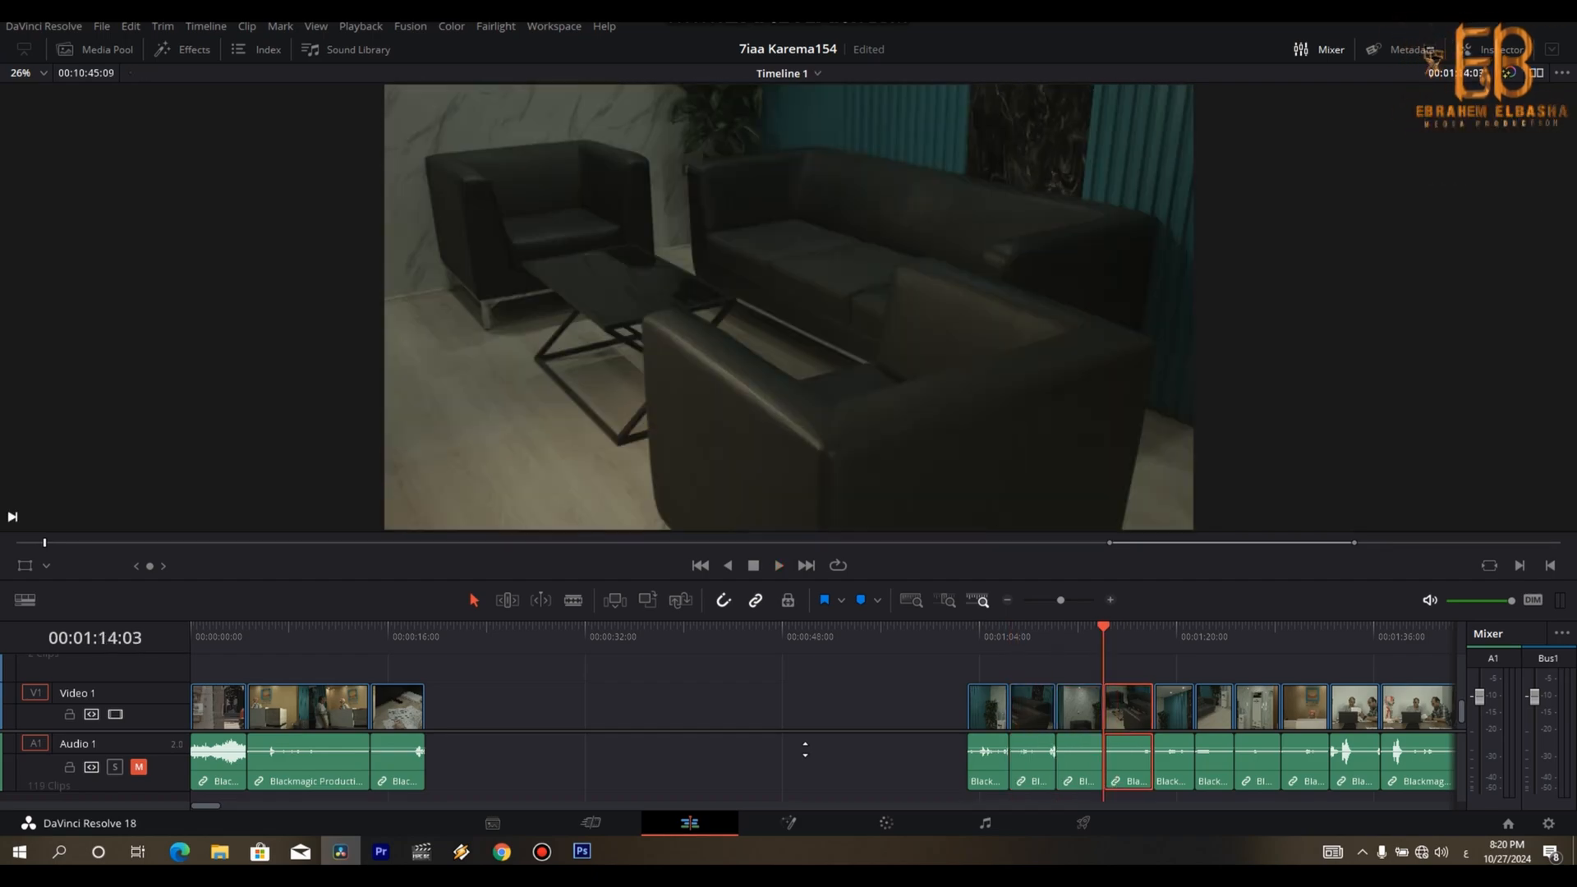
- Split the sofa and air conditioner clip at 00:01:23:23 and place its first part behind the form-writing shot
{"action": "key", "text": "Down"}
{"action": "key", "text": "space"}
{"action": "key", "text": "Down"}
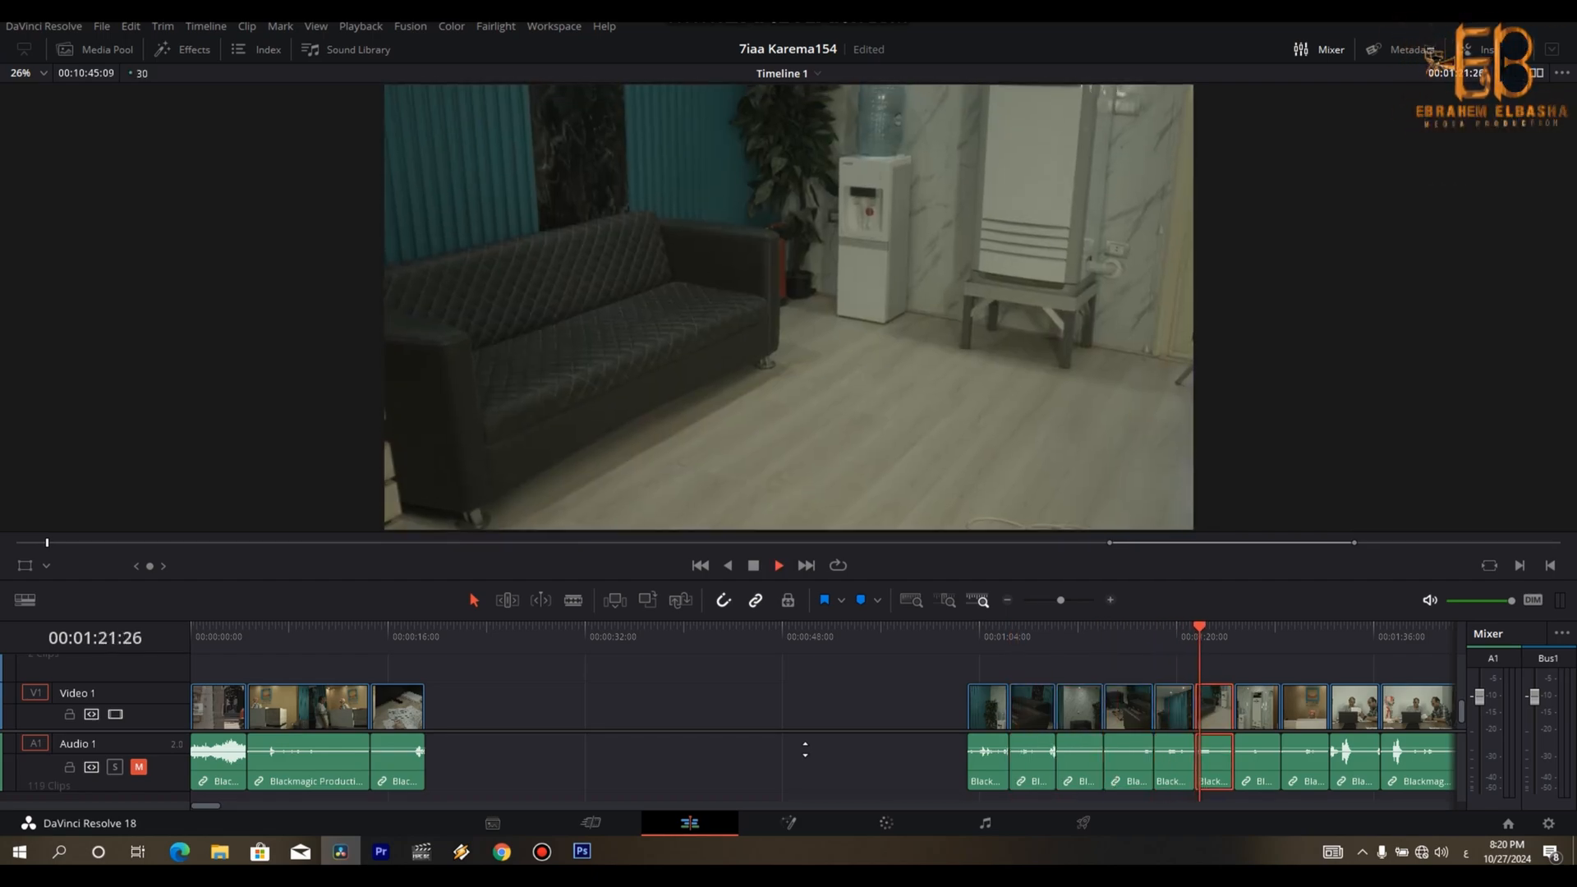
{"action": "key", "text": "space"}
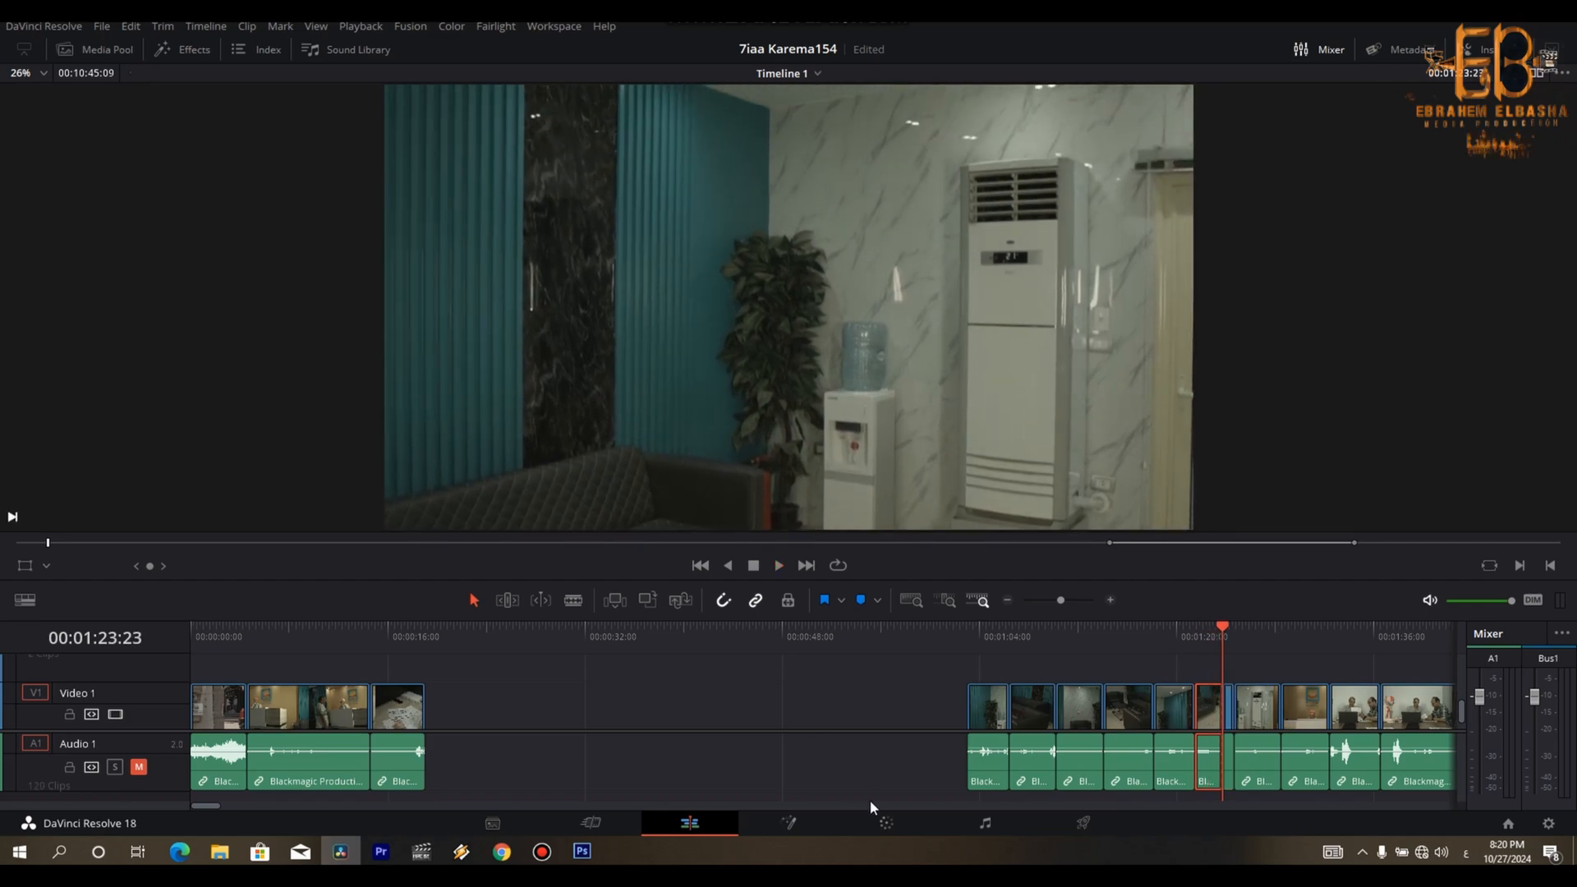
{"action": "left_click_drag", "start_coordinate": [1217, 703], "coordinate": [446, 695]}
- Play back the placed sofa shot and trim its end at the playhead
{"action": "left_click", "coordinate": [427, 642]}
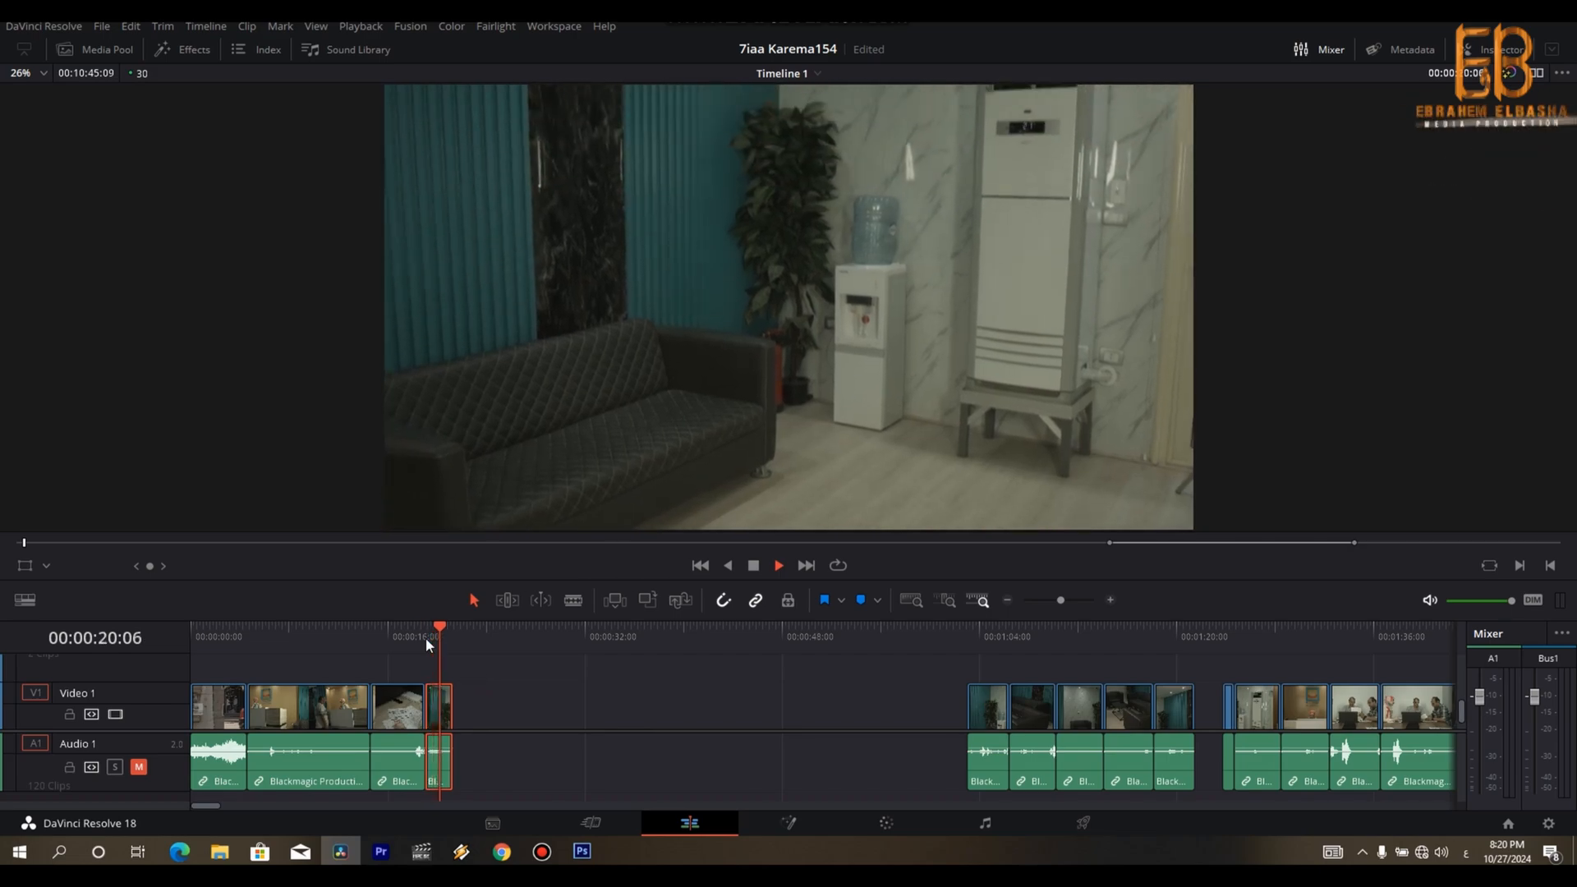
{"action": "key", "text": "space"}
{"action": "key", "text": "shift+]"}
- Trim the start of the last clip in the waiting-area group to 00:01:18:25 and place it behind the sofa shot
{"action": "key", "text": "Down"}
{"action": "key", "text": "Down"}
{"action": "key", "text": "space"}
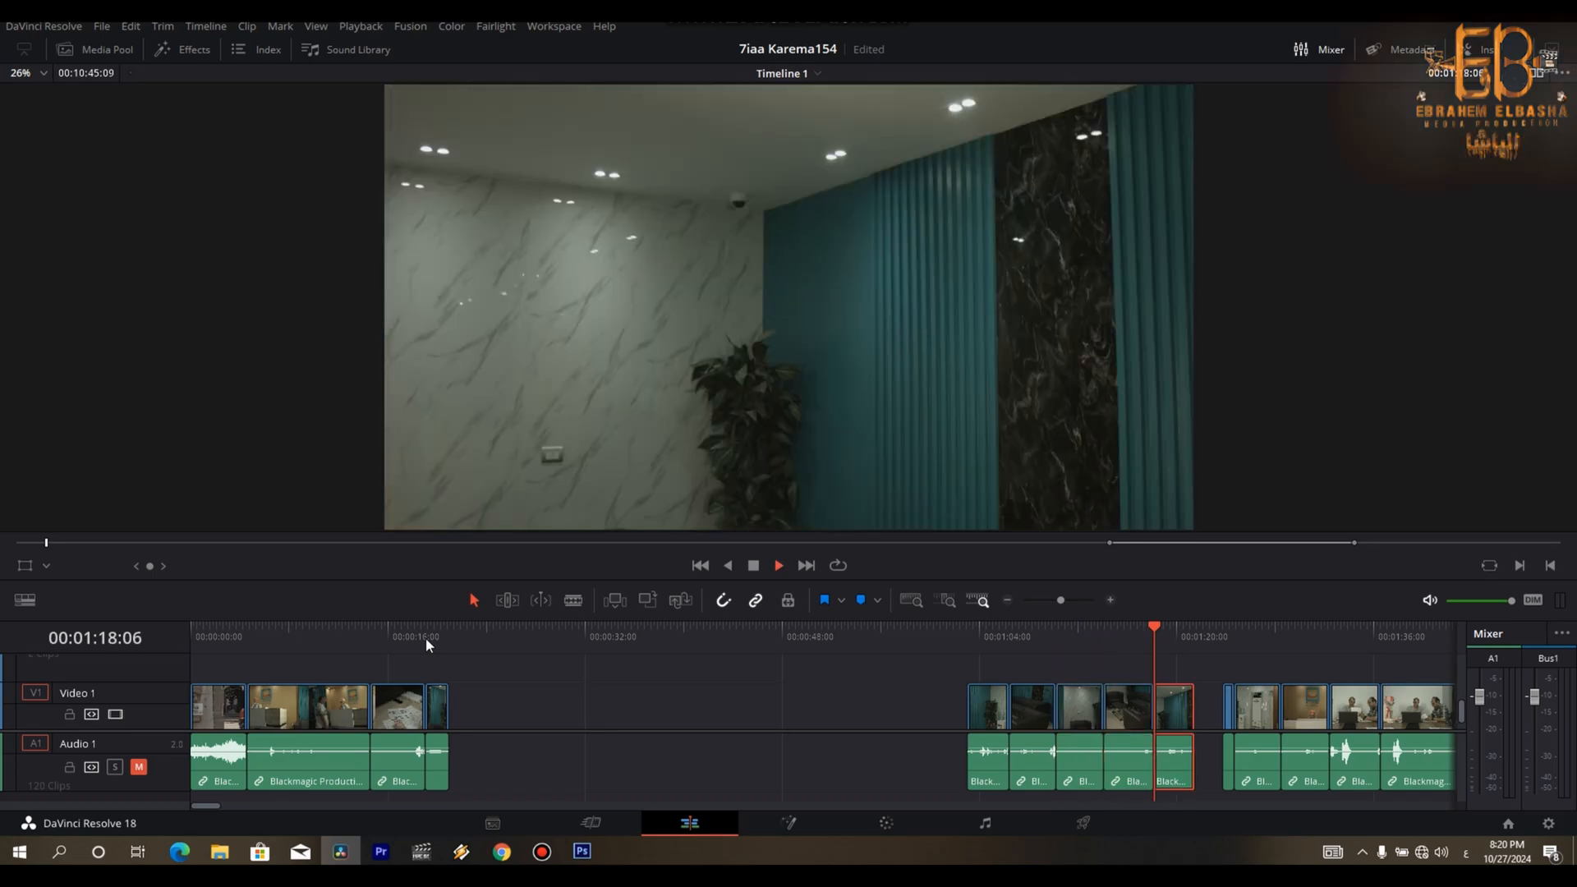
{"action": "key", "text": "space"}
{"action": "key", "text": "space"}
{"action": "key", "text": "shift+["}
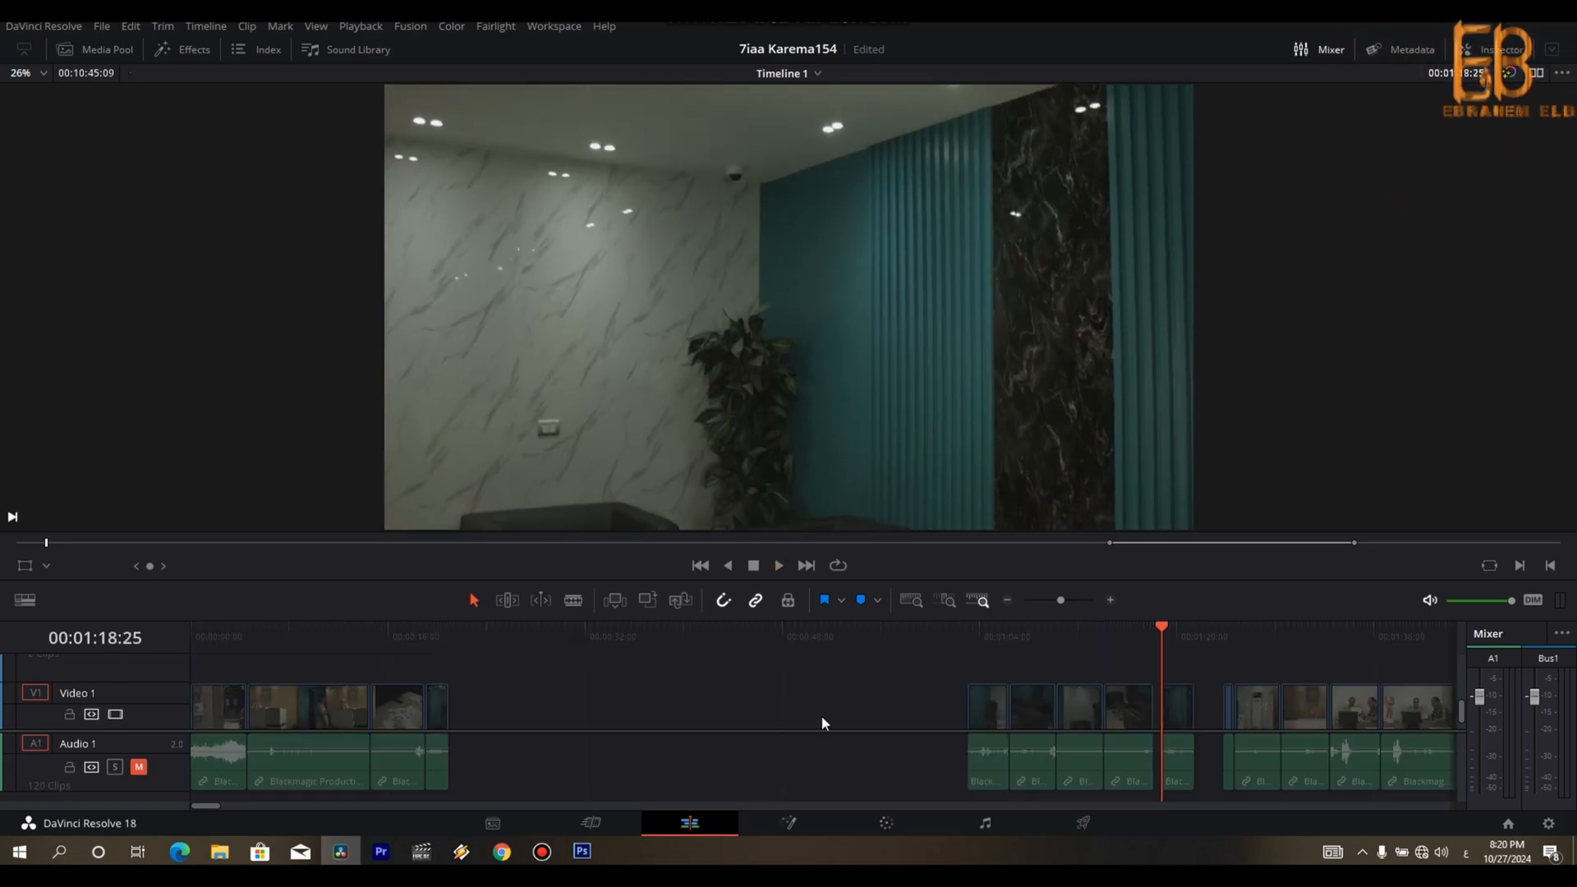
{"action": "left_click_drag", "start_coordinate": [1140, 724], "coordinate": [602, 744]}
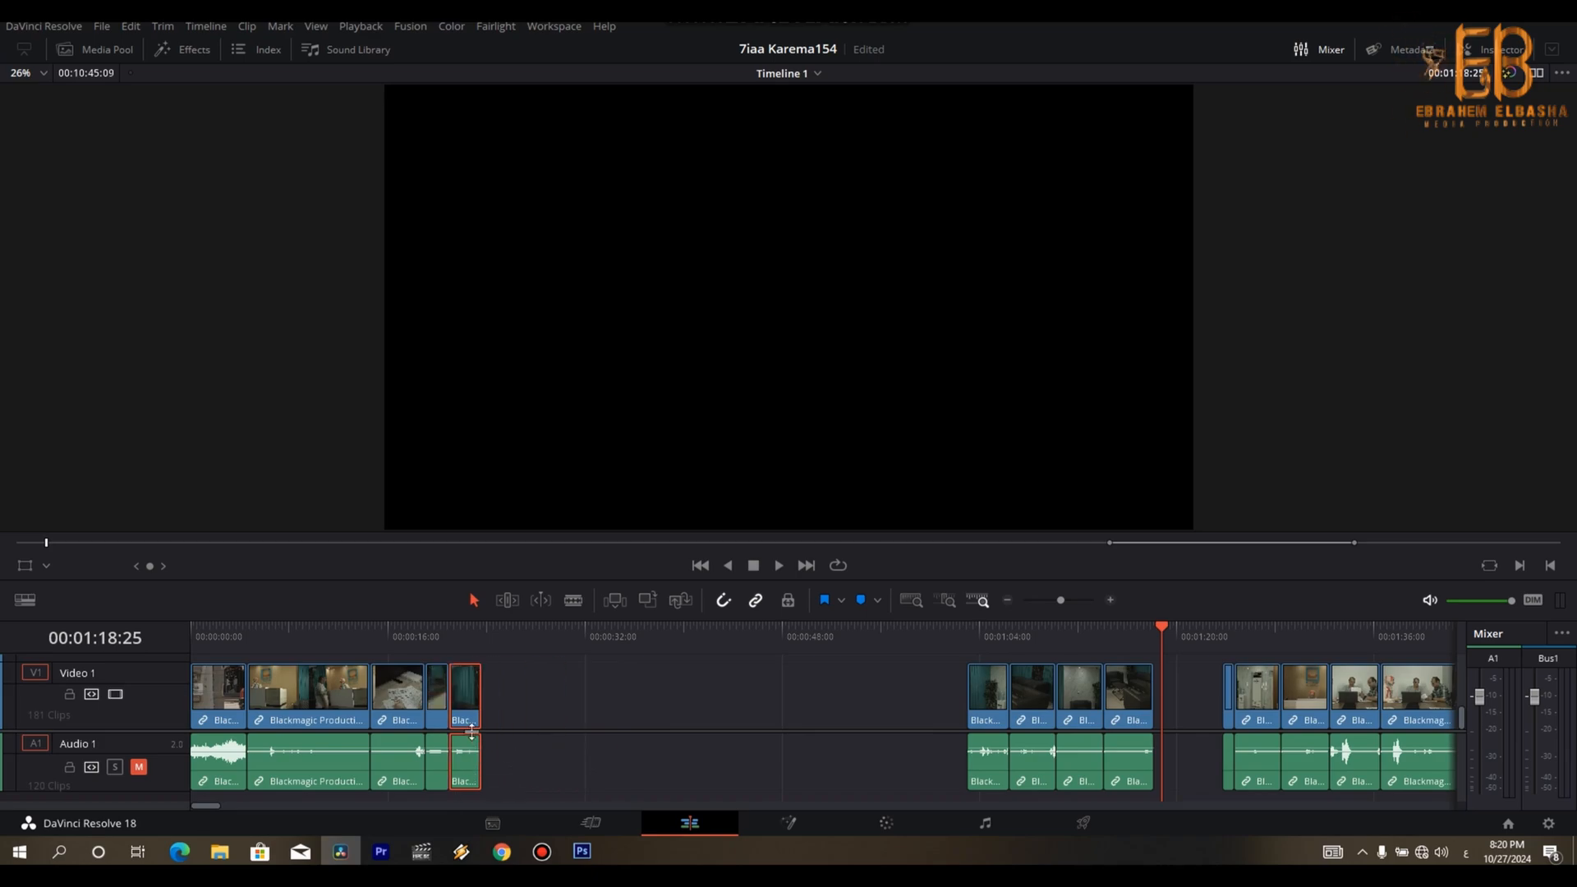
- Play back the newly placed waiting-area shot and trim its end to 00:00:23:10
{"action": "left_click_drag", "start_coordinate": [473, 729], "coordinate": [473, 729]}
{"action": "left_click", "coordinate": [456, 643]}
{"action": "key", "text": "space"}
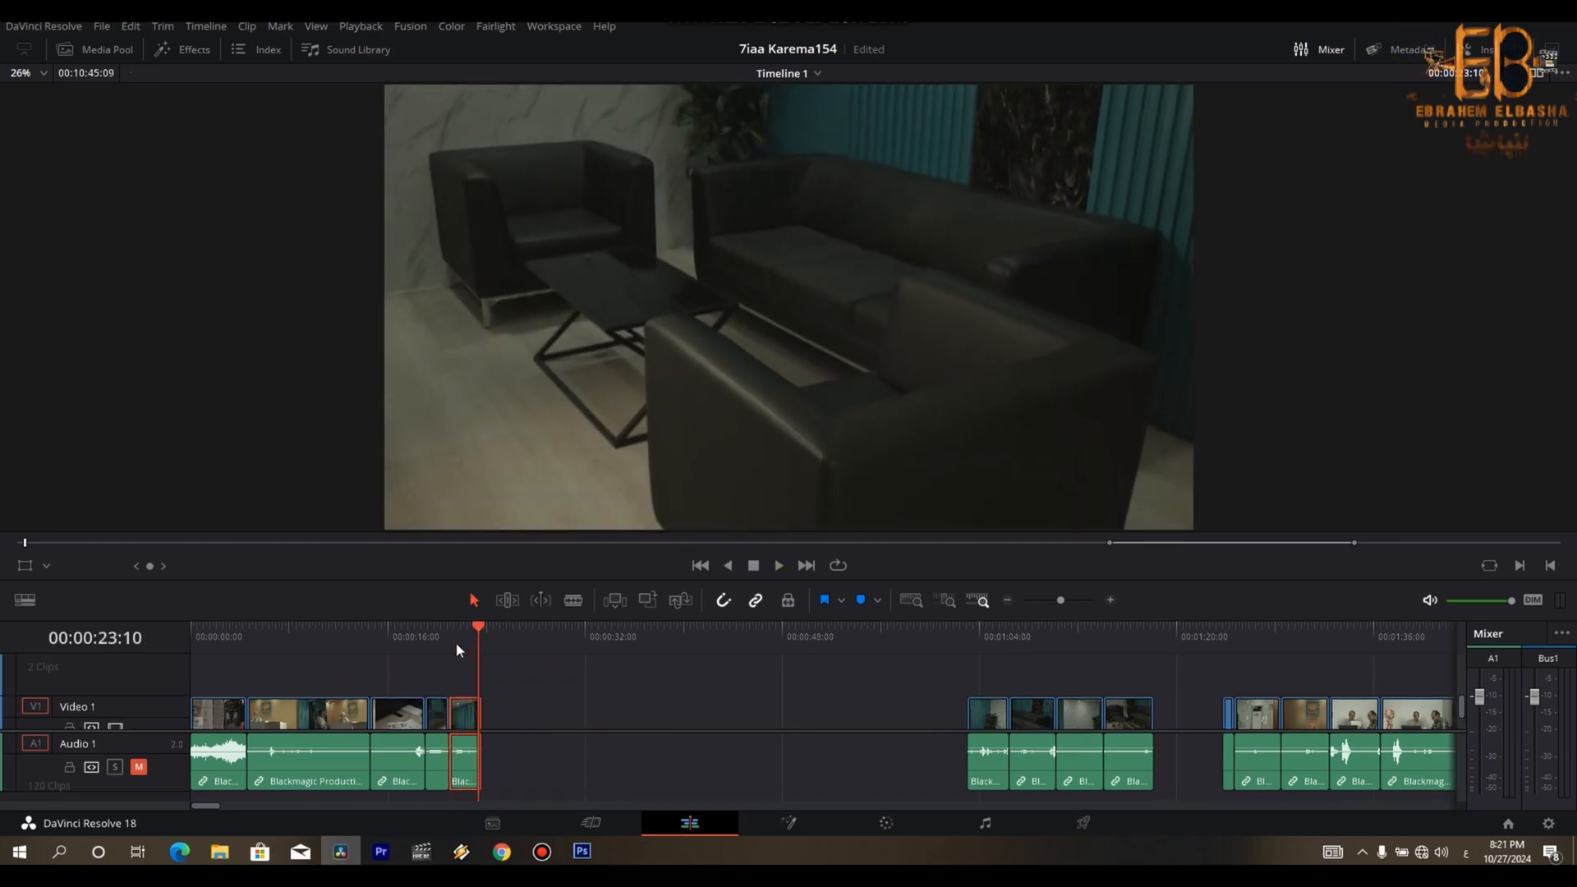
- Step forward through the remaining waiting-area, front desk and meeting clips to examine their shots
{"action": "key", "text": "Down"}
{"action": "key", "text": "Down"}
{"action": "key", "text": "Down"}
{"action": "key", "text": "Down"}
{"action": "key", "text": "Down"}
{"action": "key", "text": "Down"}
{"action": "key", "text": "space"}
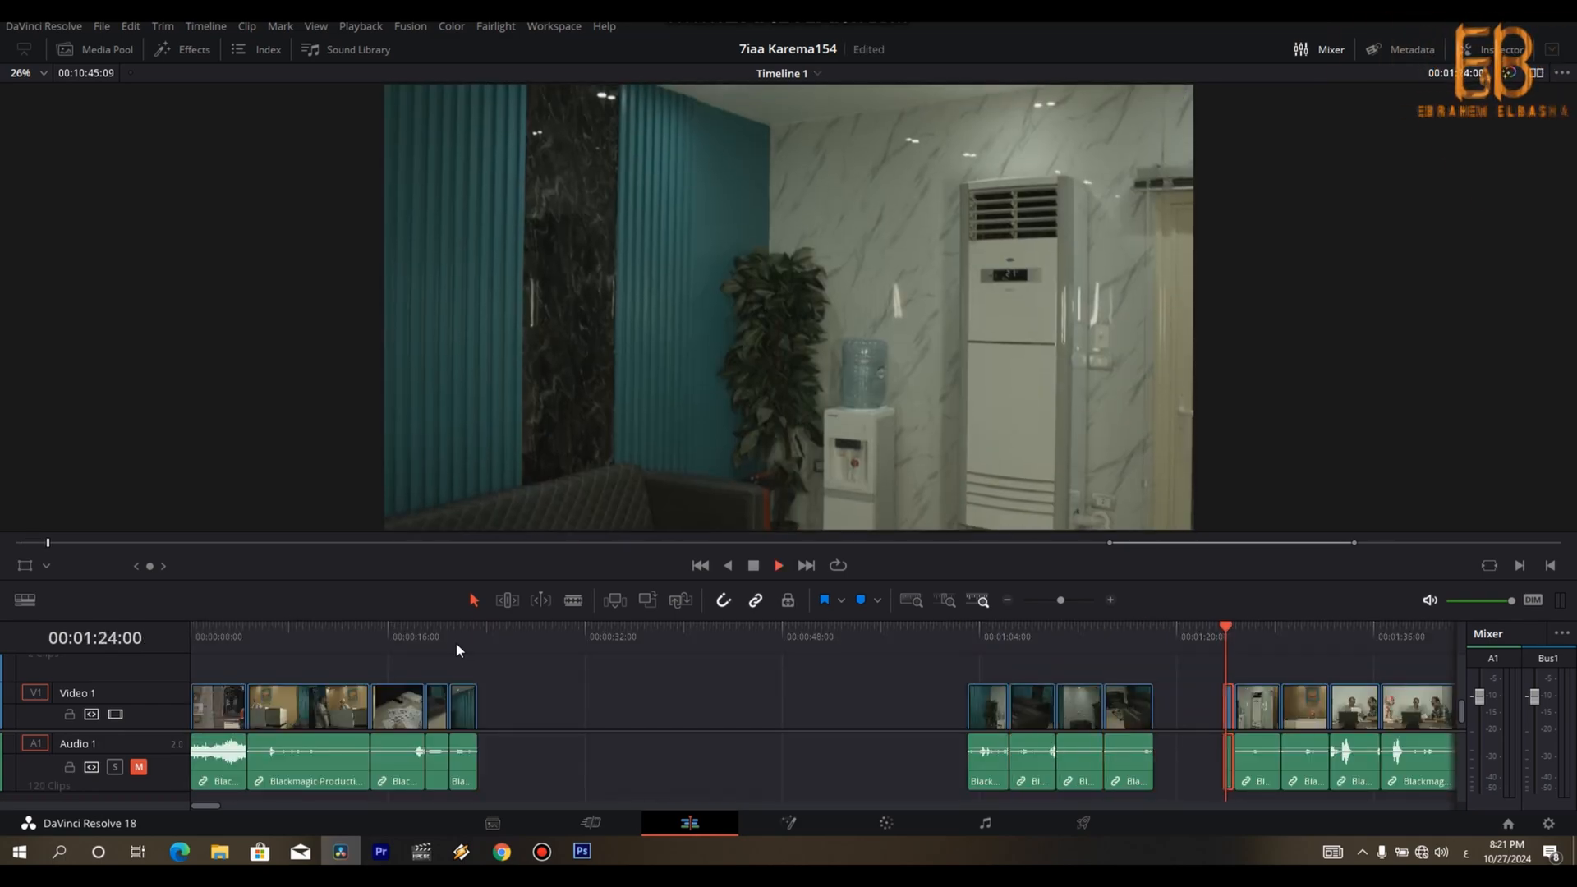
{"action": "key", "text": "Down"}
{"action": "key", "text": "Down"}
{"action": "key", "text": "Down"}
{"action": "key", "text": "Down"}
{"action": "key", "text": "Down"}
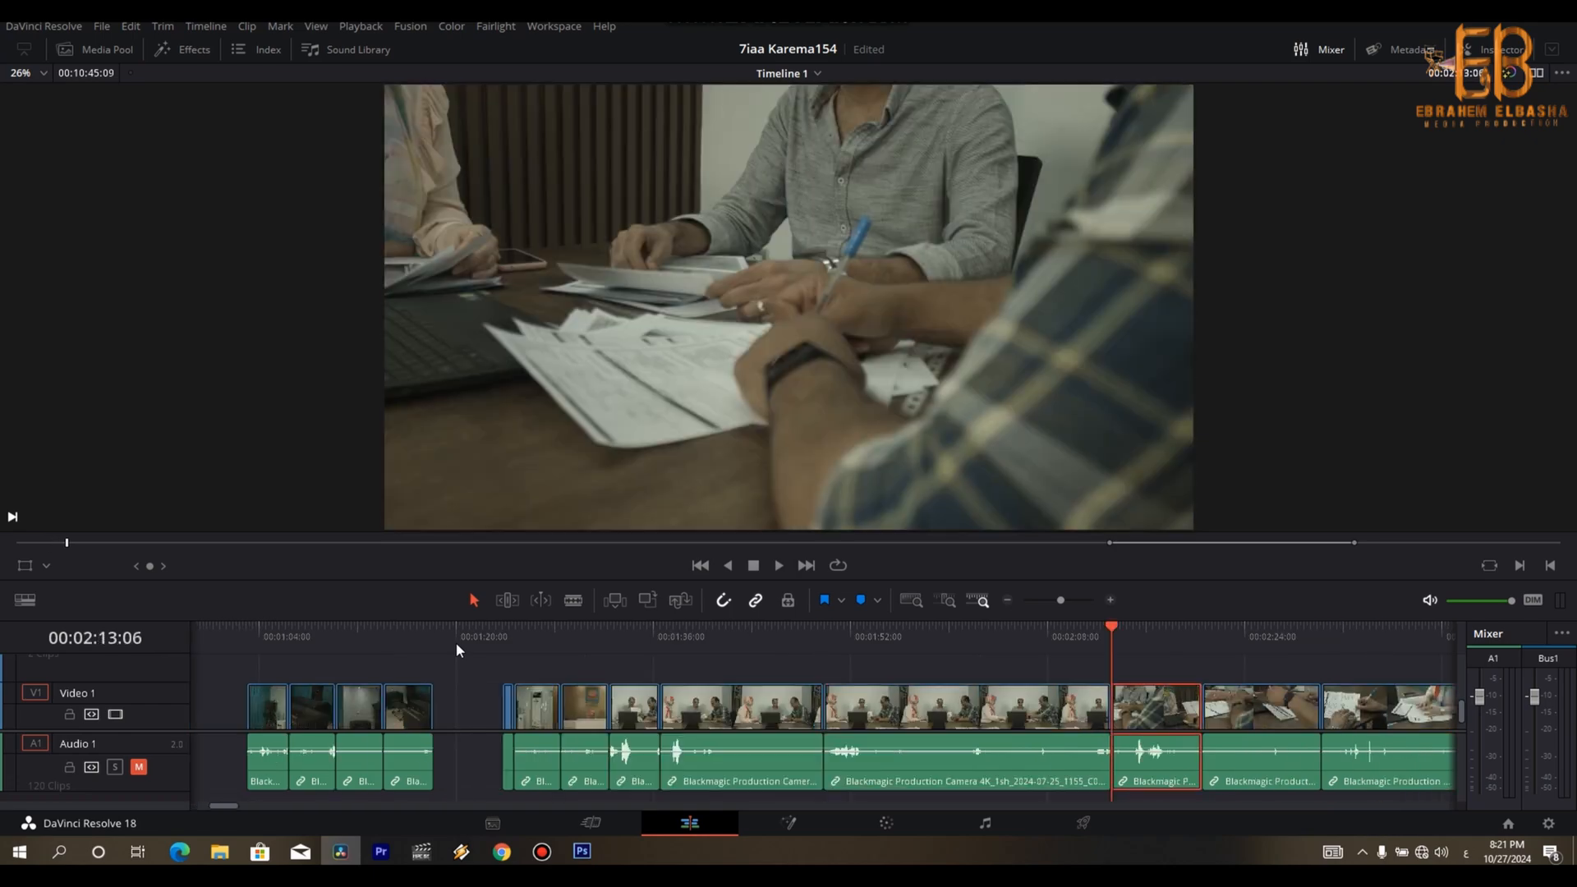
- Look back over the clips between the meeting shots and the front desk shot to find the next usable one
{"action": "key", "text": "ctrl+minus"}
{"action": "key", "text": "Up"}
{"action": "key", "text": "Up"}
{"action": "key", "text": "Up"}
{"action": "key", "text": "Up"}
{"action": "key", "text": "Up"}
{"action": "key", "text": "Up"}
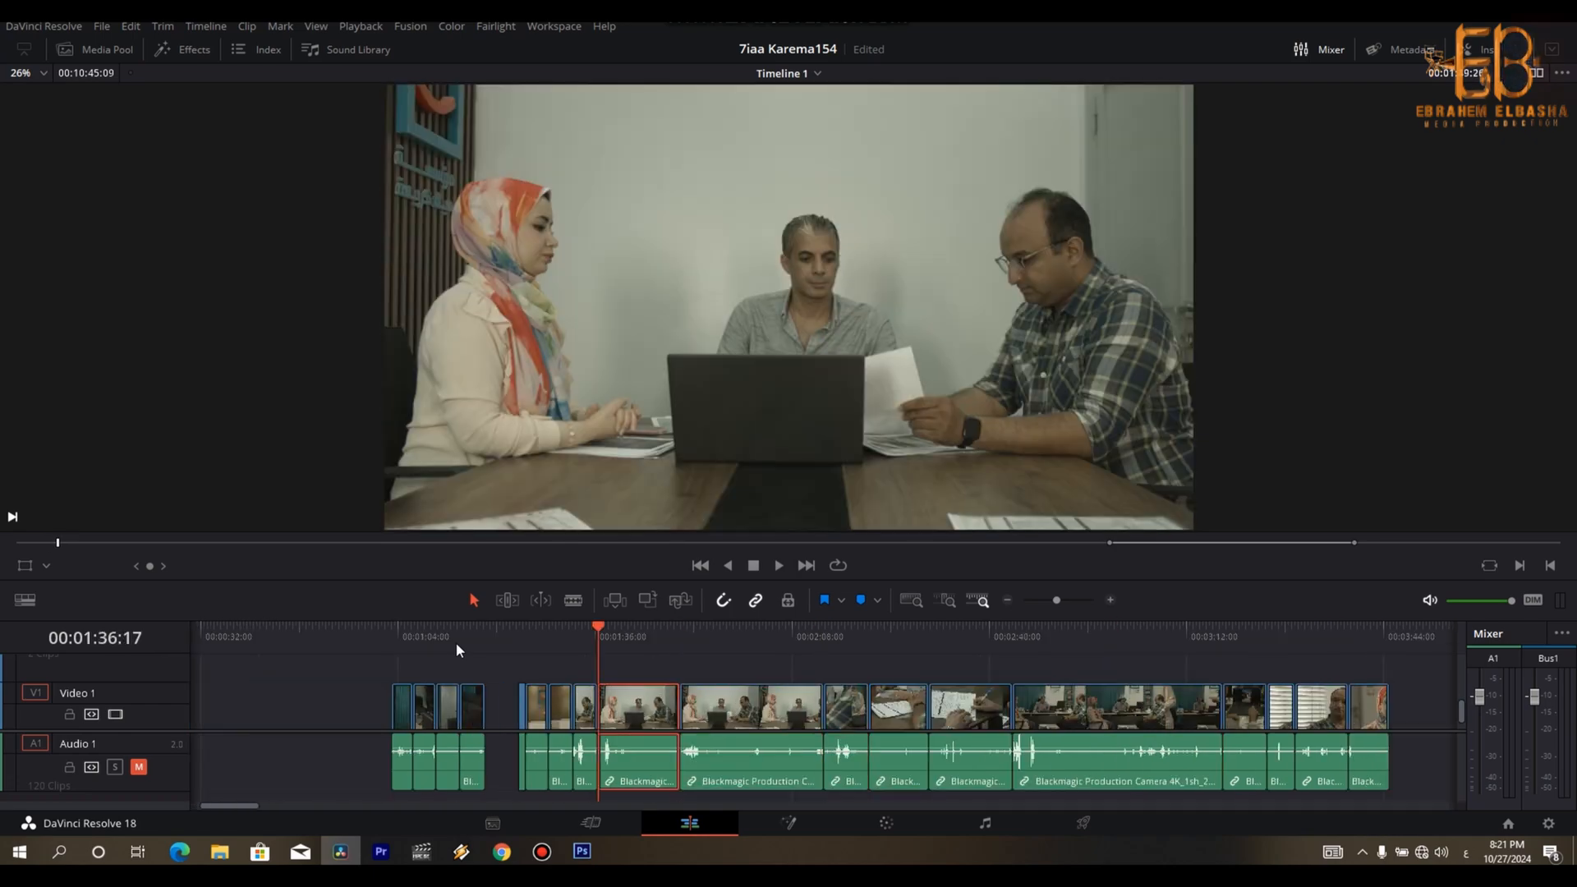
{"action": "key", "text": "ctrl+equal"}
{"action": "key", "text": "space"}
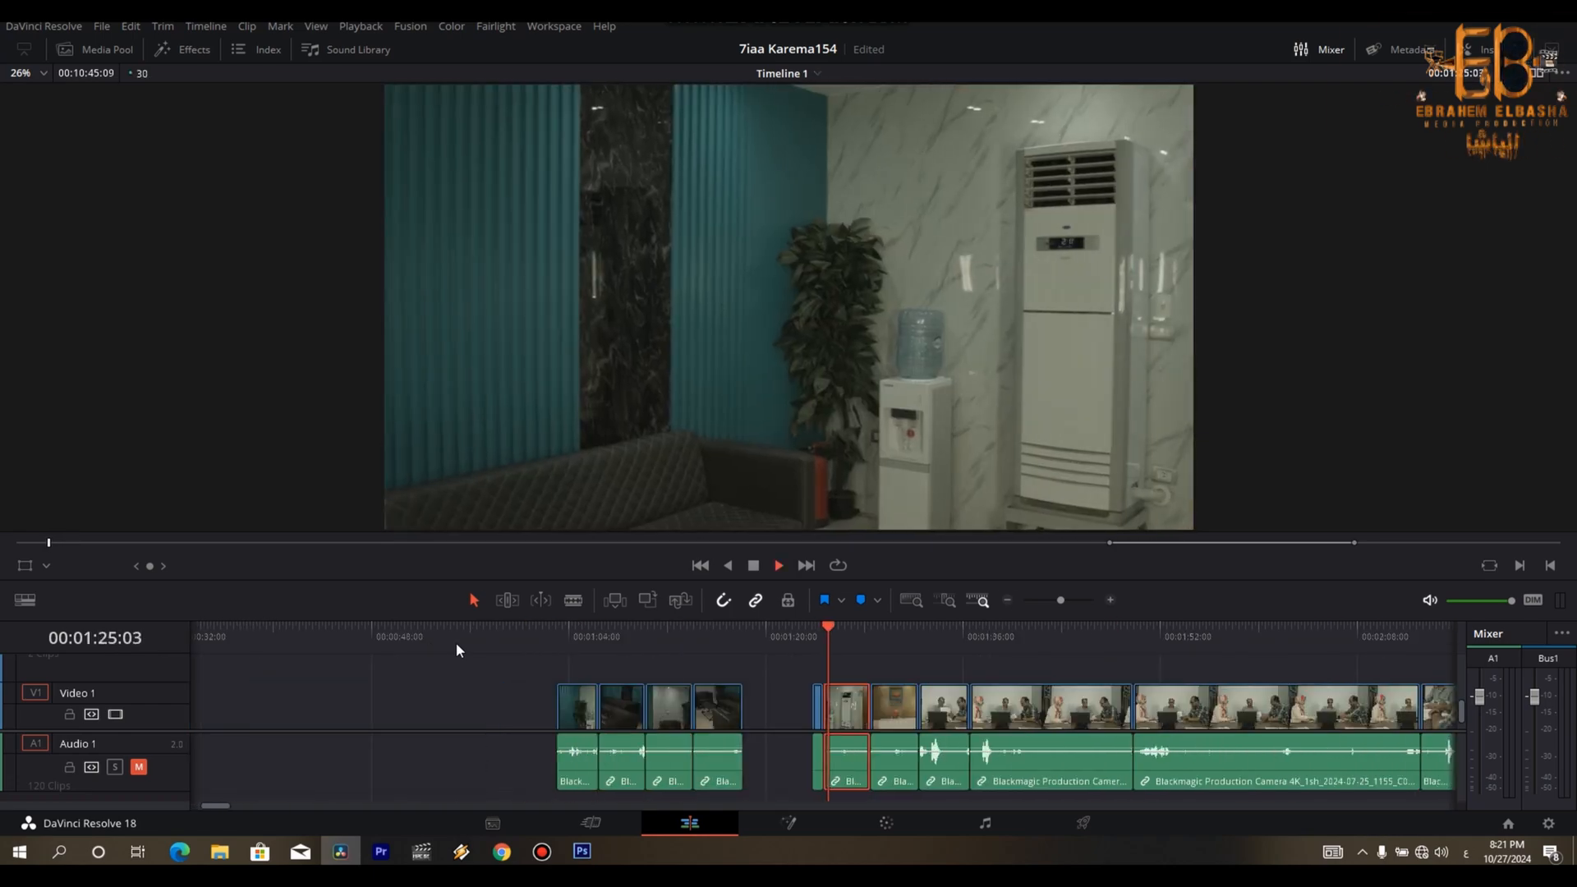
{"action": "key", "text": "Down"}
{"action": "key", "text": "ctrl+minus"}
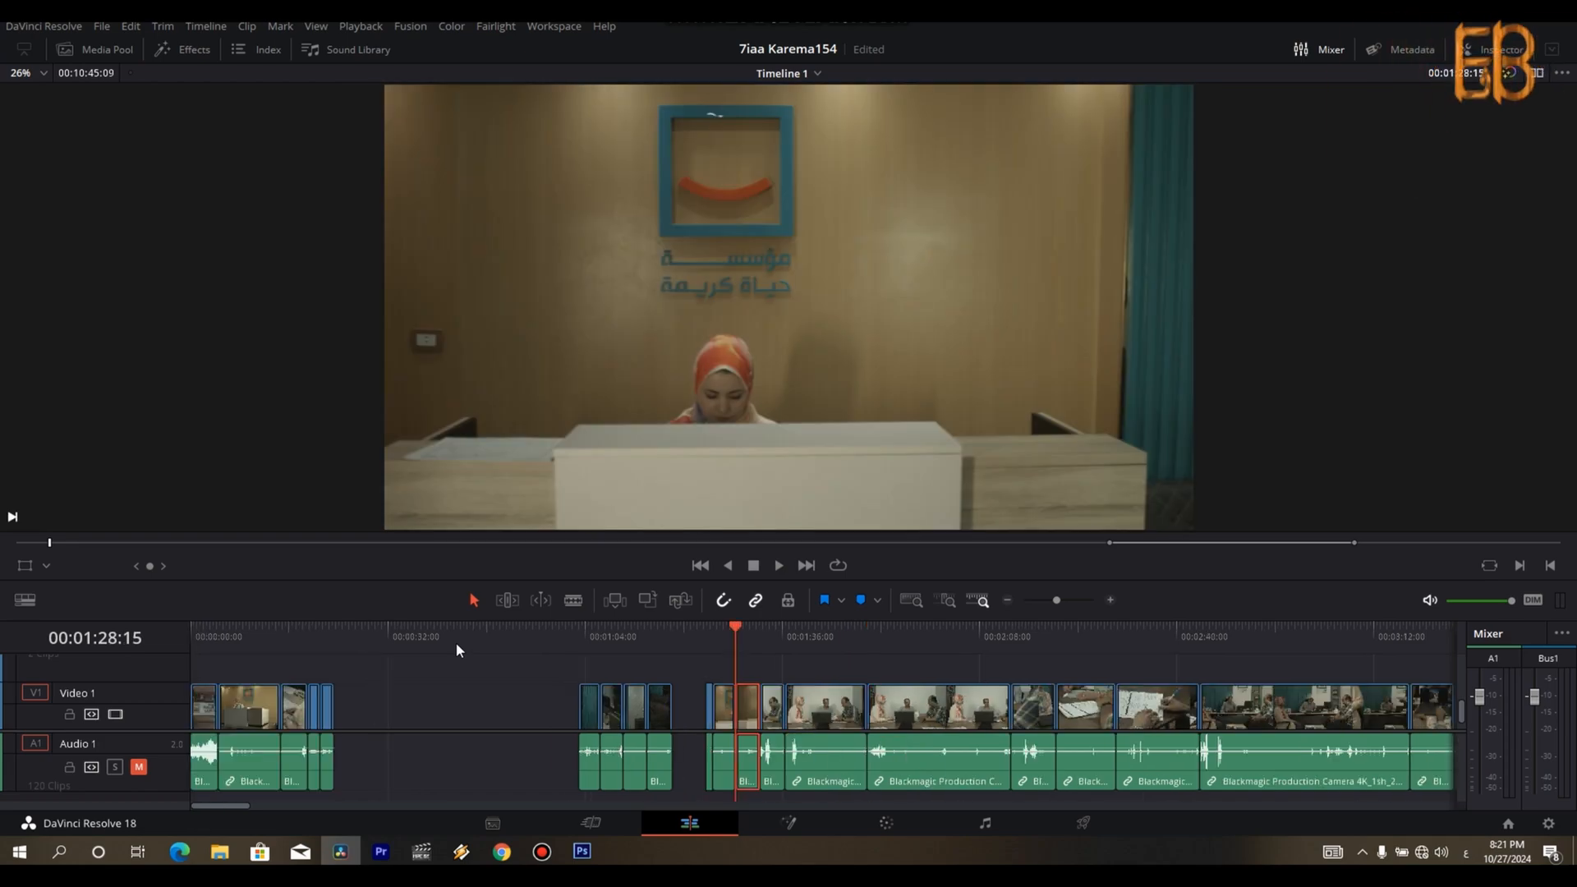
- Open a gap after the opening exterior shot and move the two waiting-area clips into it, ahead of the reception clip
{"action": "left_click", "coordinate": [225, 652]}
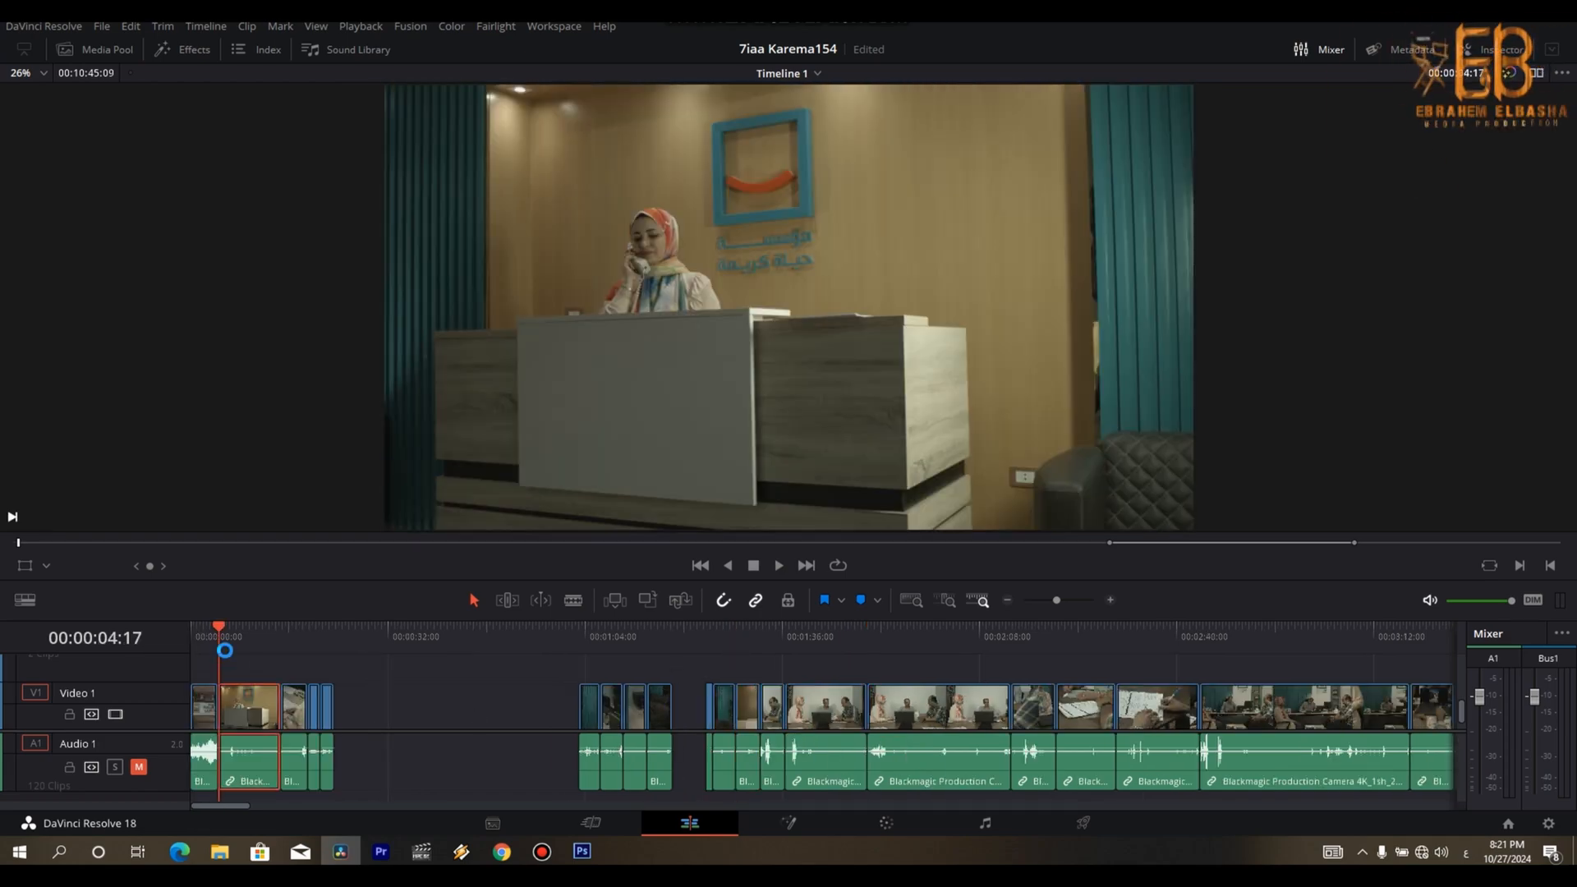
{"action": "mouse_move", "coordinate": [367, 705]}
{"action": "left_mouse_down"}
{"action": "mouse_move", "coordinate": [261, 755]}
{"action": "mouse_move", "coordinate": [336, 706]}
{"action": "left_mouse_up"}
{"action": "left_click", "coordinate": [451, 706]}
{"action": "left_click_drag", "start_coordinate": [202, 643], "coordinate": [170, 641]}
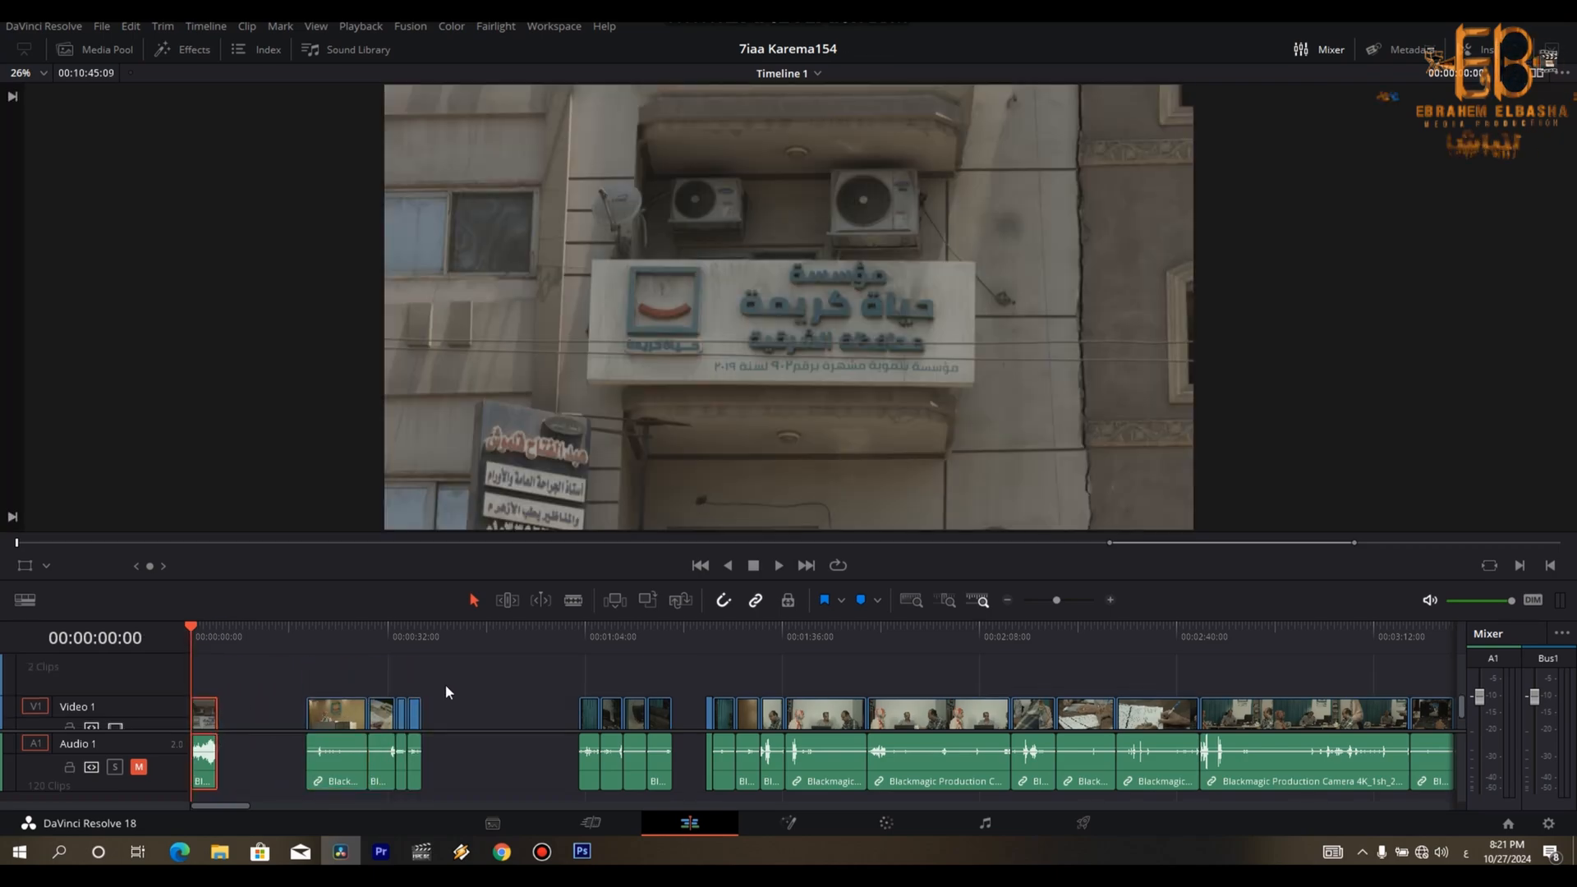
{"action": "left_click", "coordinate": [410, 711]}
{"action": "left_click_drag", "start_coordinate": [409, 711], "coordinate": [234, 713]}
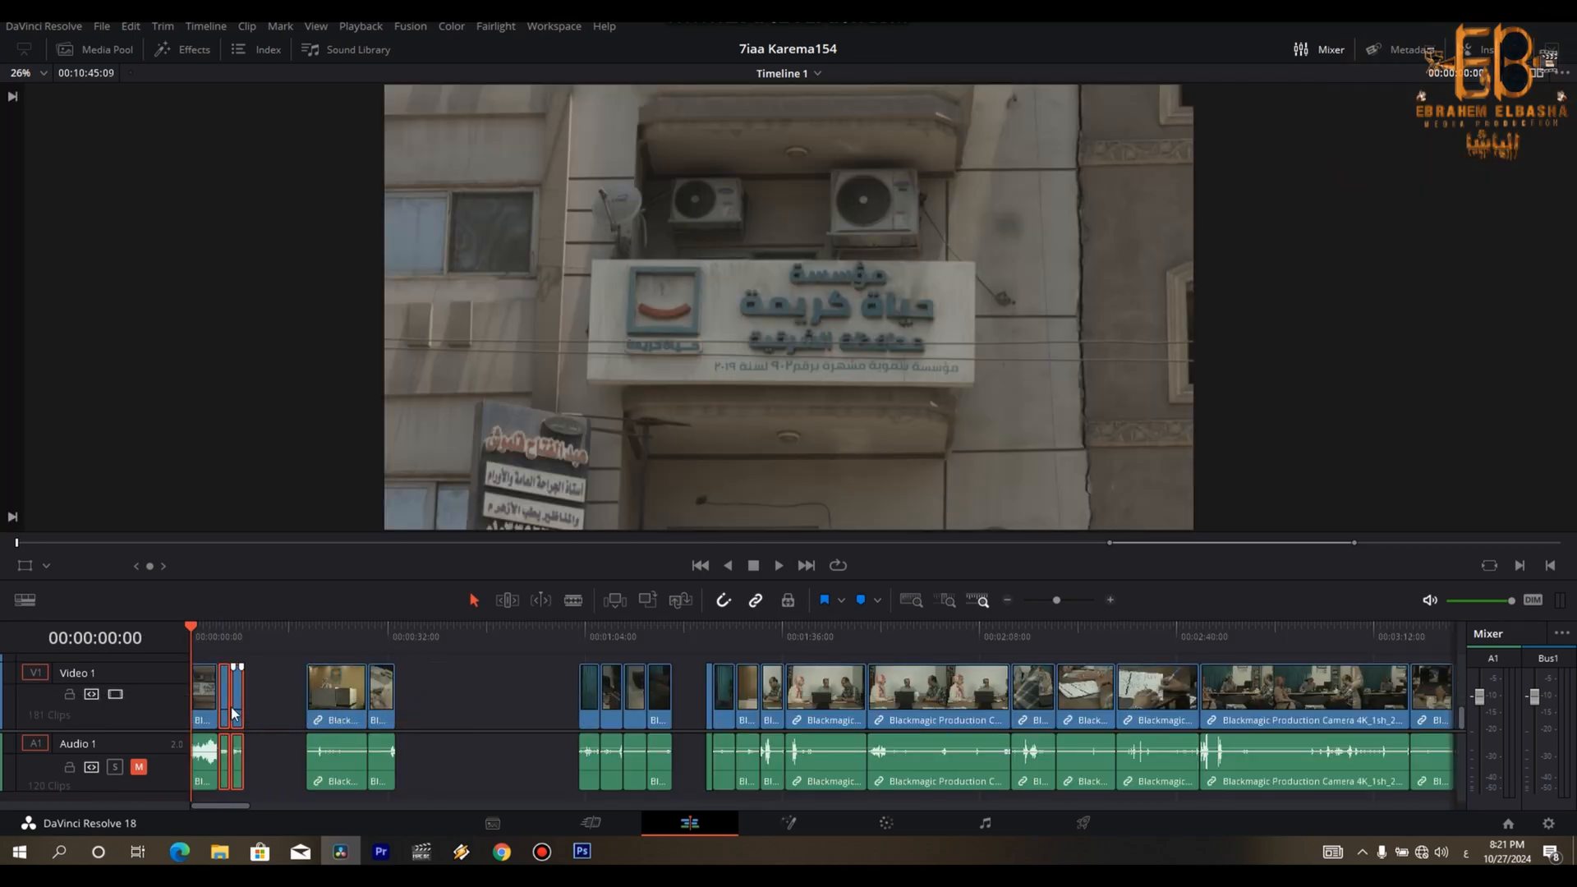
- Play the reordered opening and step through its shots up to the form-writing clip
{"action": "key", "text": "space"}
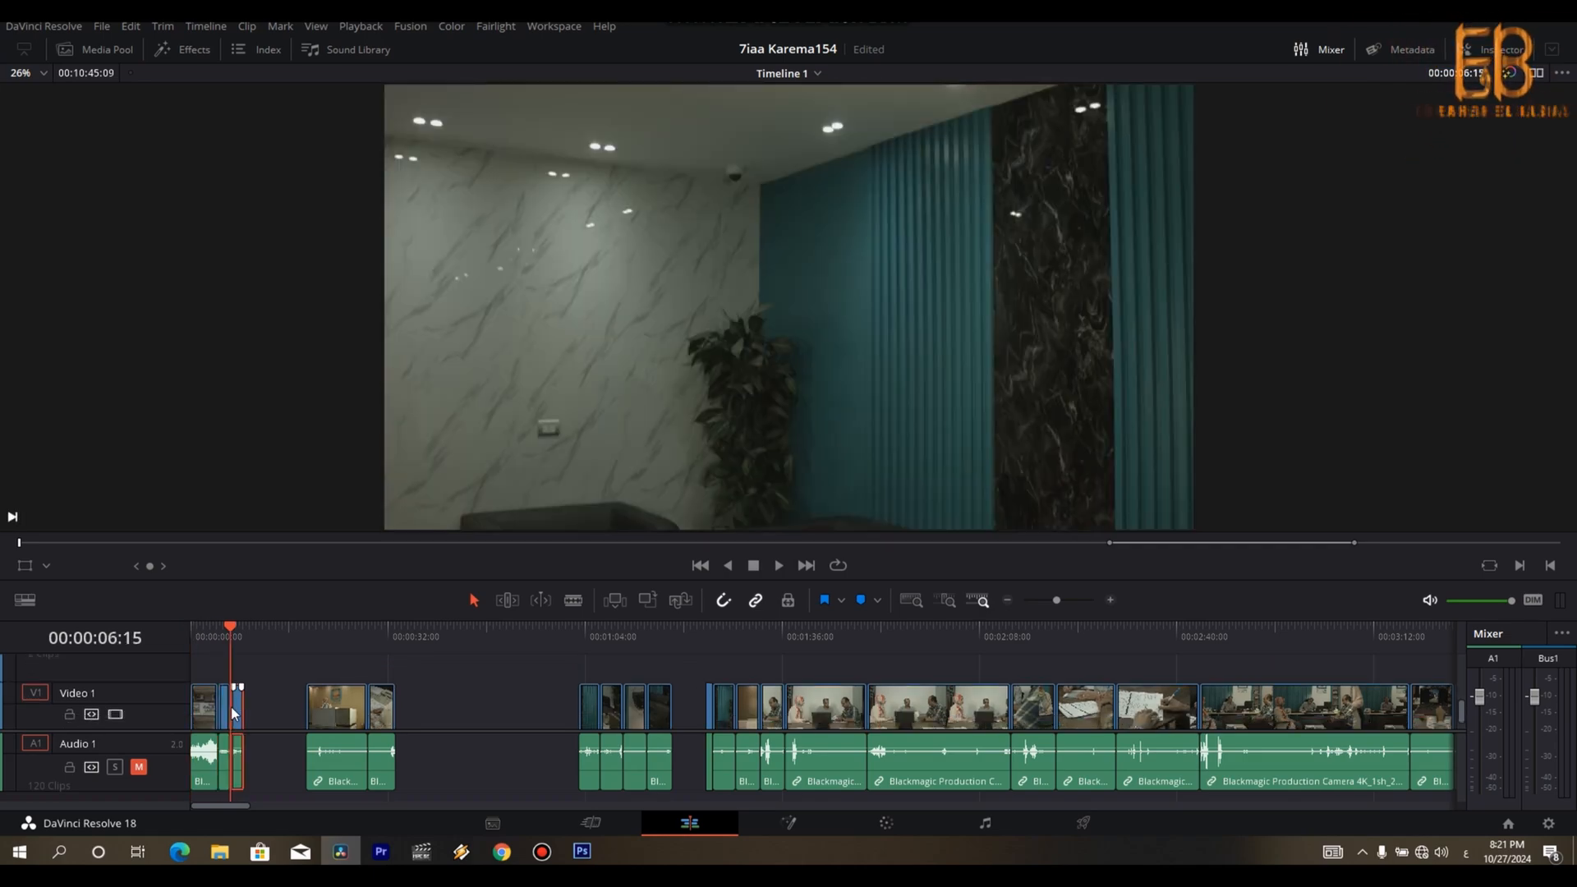
{"action": "key", "text": "Up"}
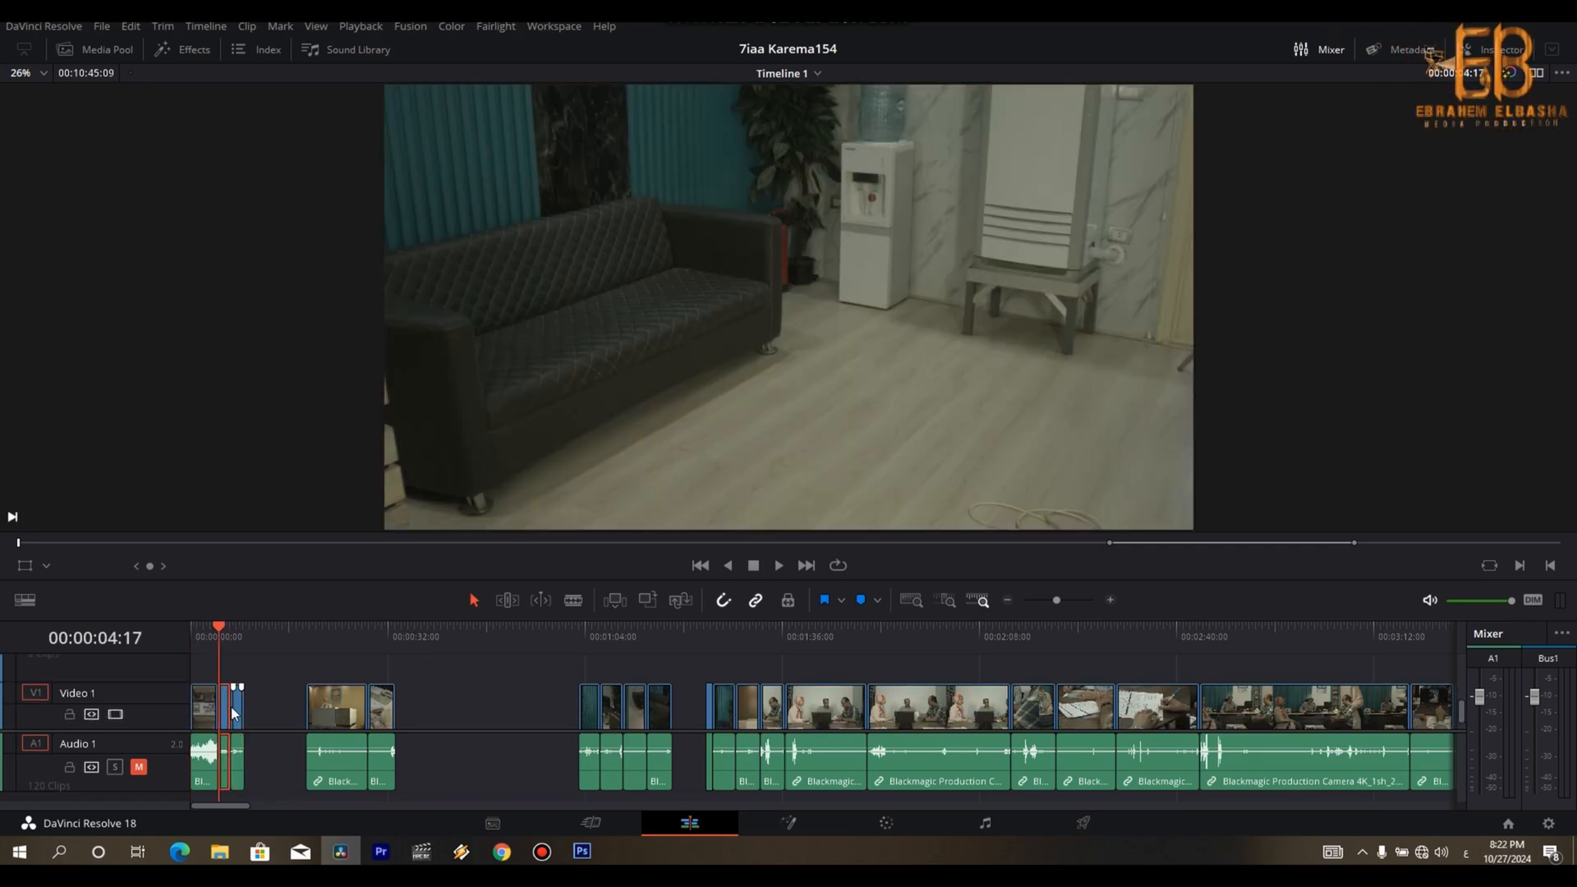
{"action": "key", "text": "Down"}
{"action": "key", "text": "Down"}
{"action": "key", "text": "Down"}
- Check the next waiting-area and front desk clips and delete them up to the start of the meeting shots
{"action": "key", "text": "Down"}
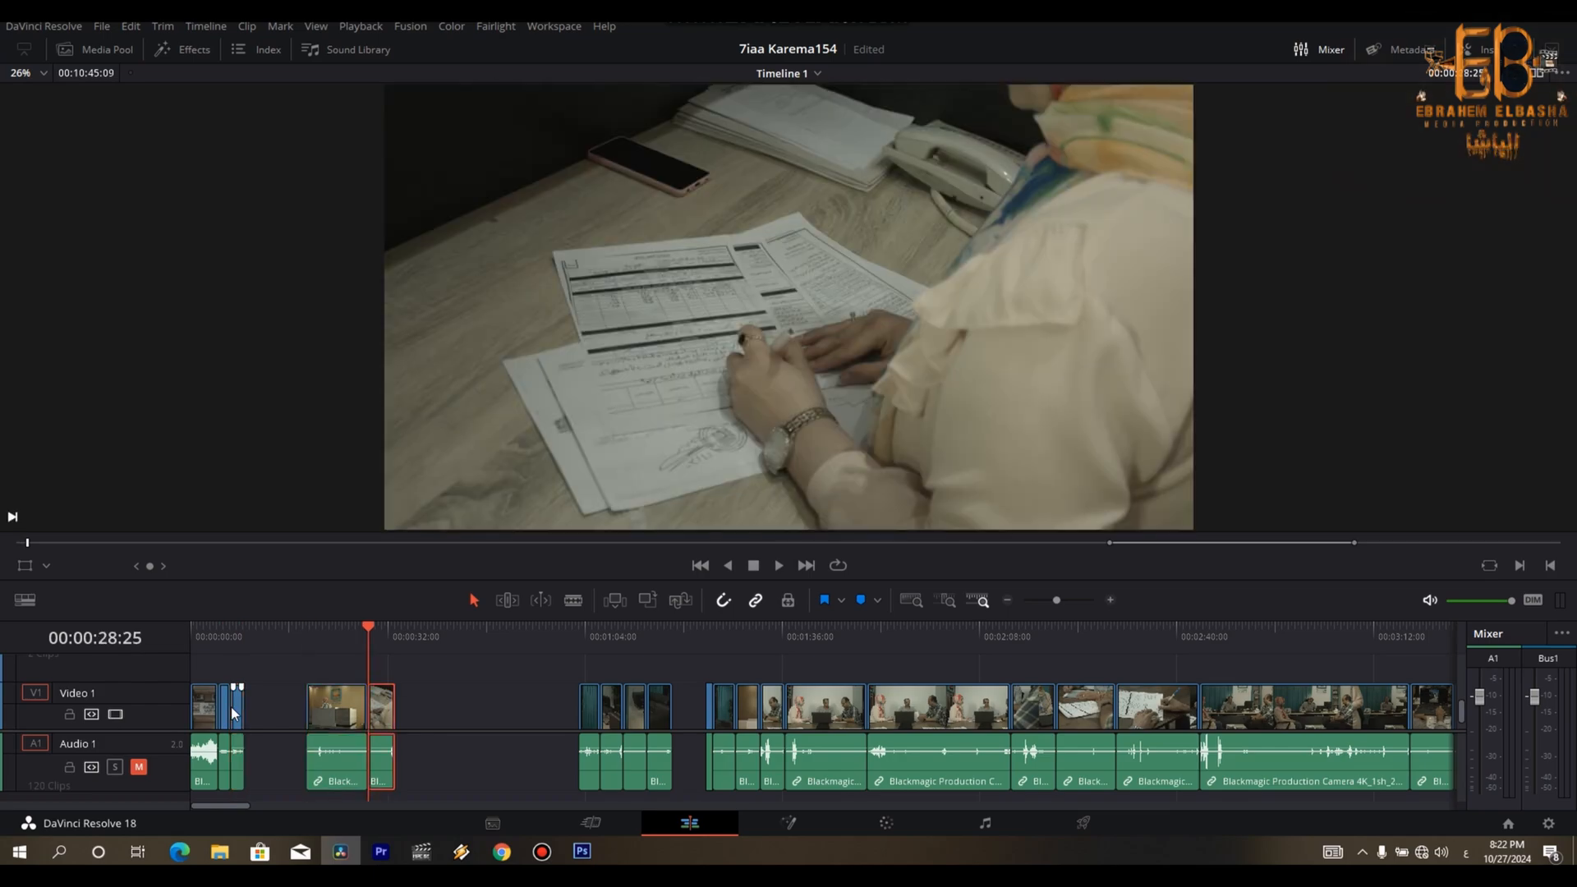
- Move the reception and form-writing clips against the waiting-area clips, and delete the leftover group of clips after them
{"action": "left_click_drag", "start_coordinate": [464, 682], "coordinate": [289, 713]}
{"action": "left_click_drag", "start_coordinate": [563, 688], "coordinate": [674, 742]}
{"action": "key", "text": "Delete"}
{"action": "key", "text": "Down"}
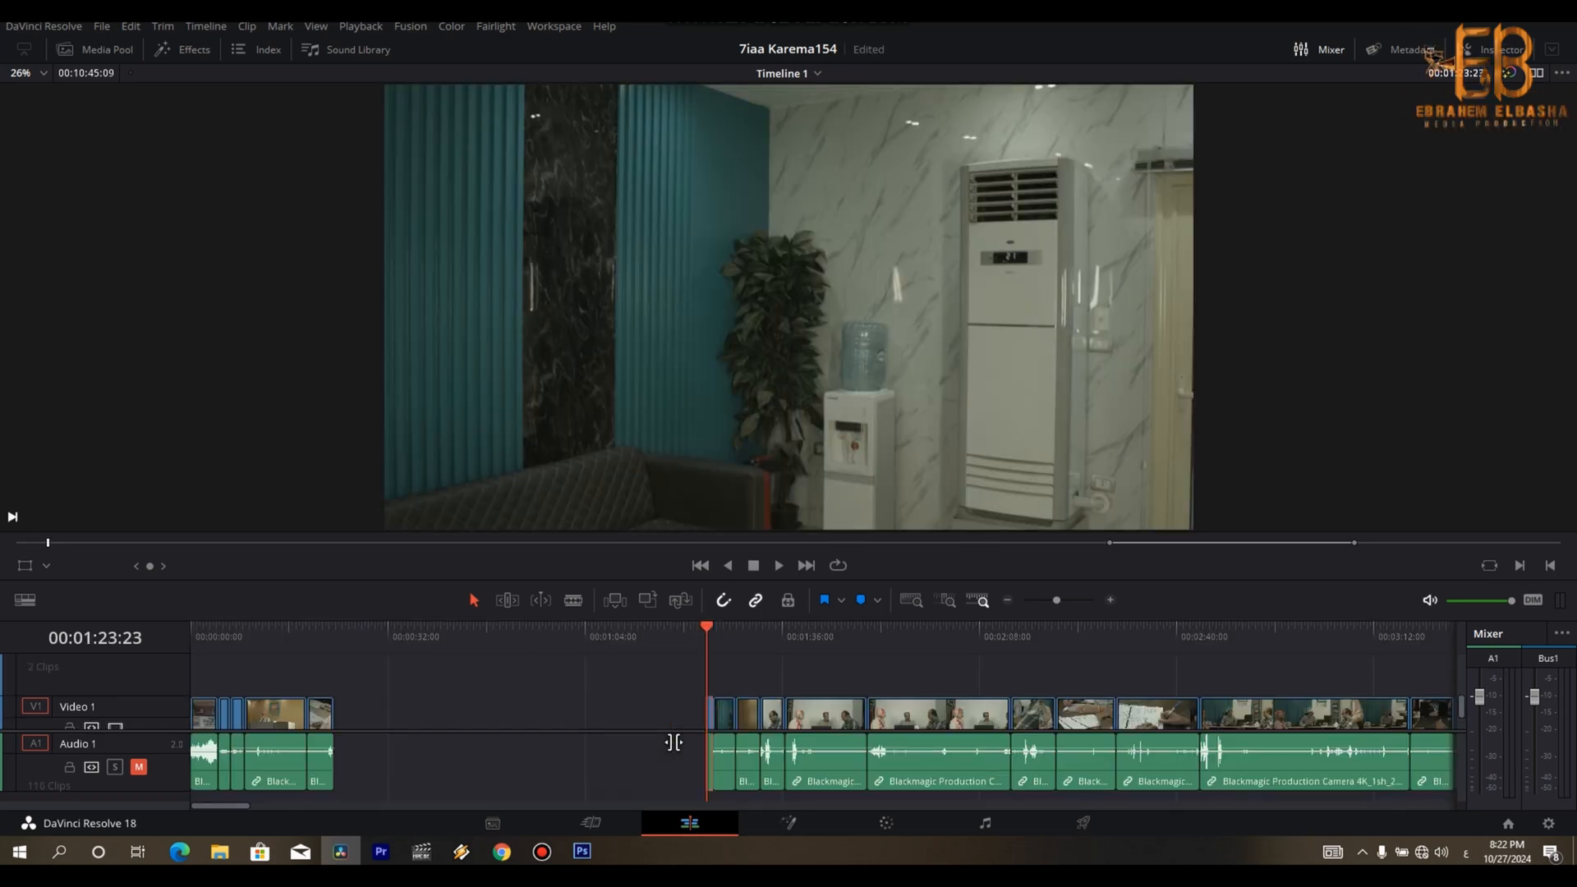
{"action": "key", "text": "Down"}
{"action": "key", "text": "Down"}
{"action": "key", "text": "space"}
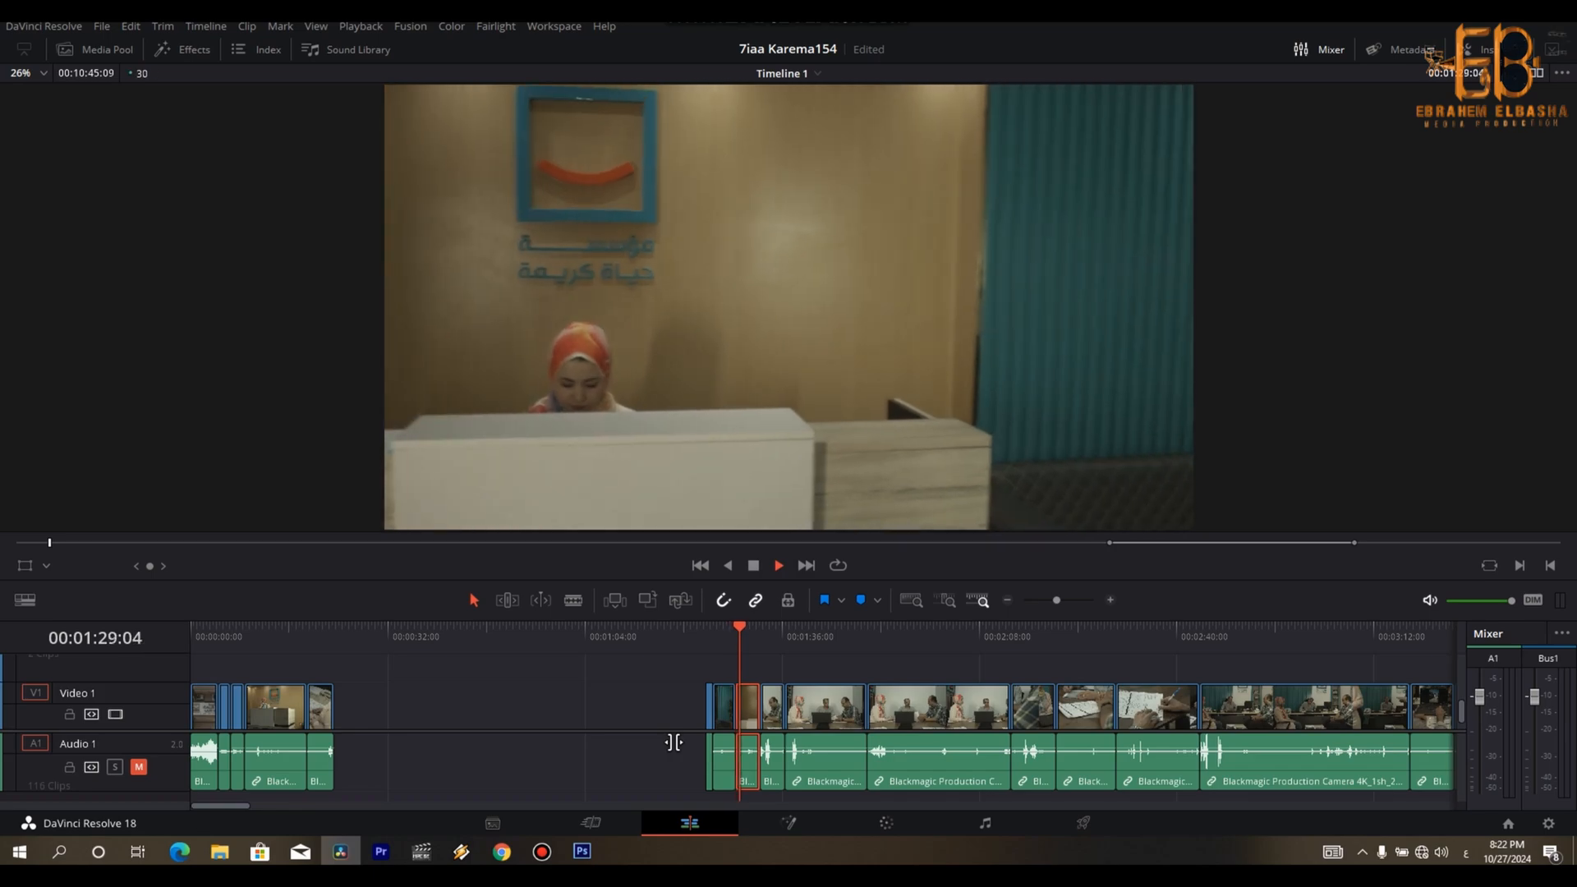
{"action": "key", "text": "Down"}
{"action": "left_click_drag", "start_coordinate": [682, 706], "coordinate": [746, 749]}
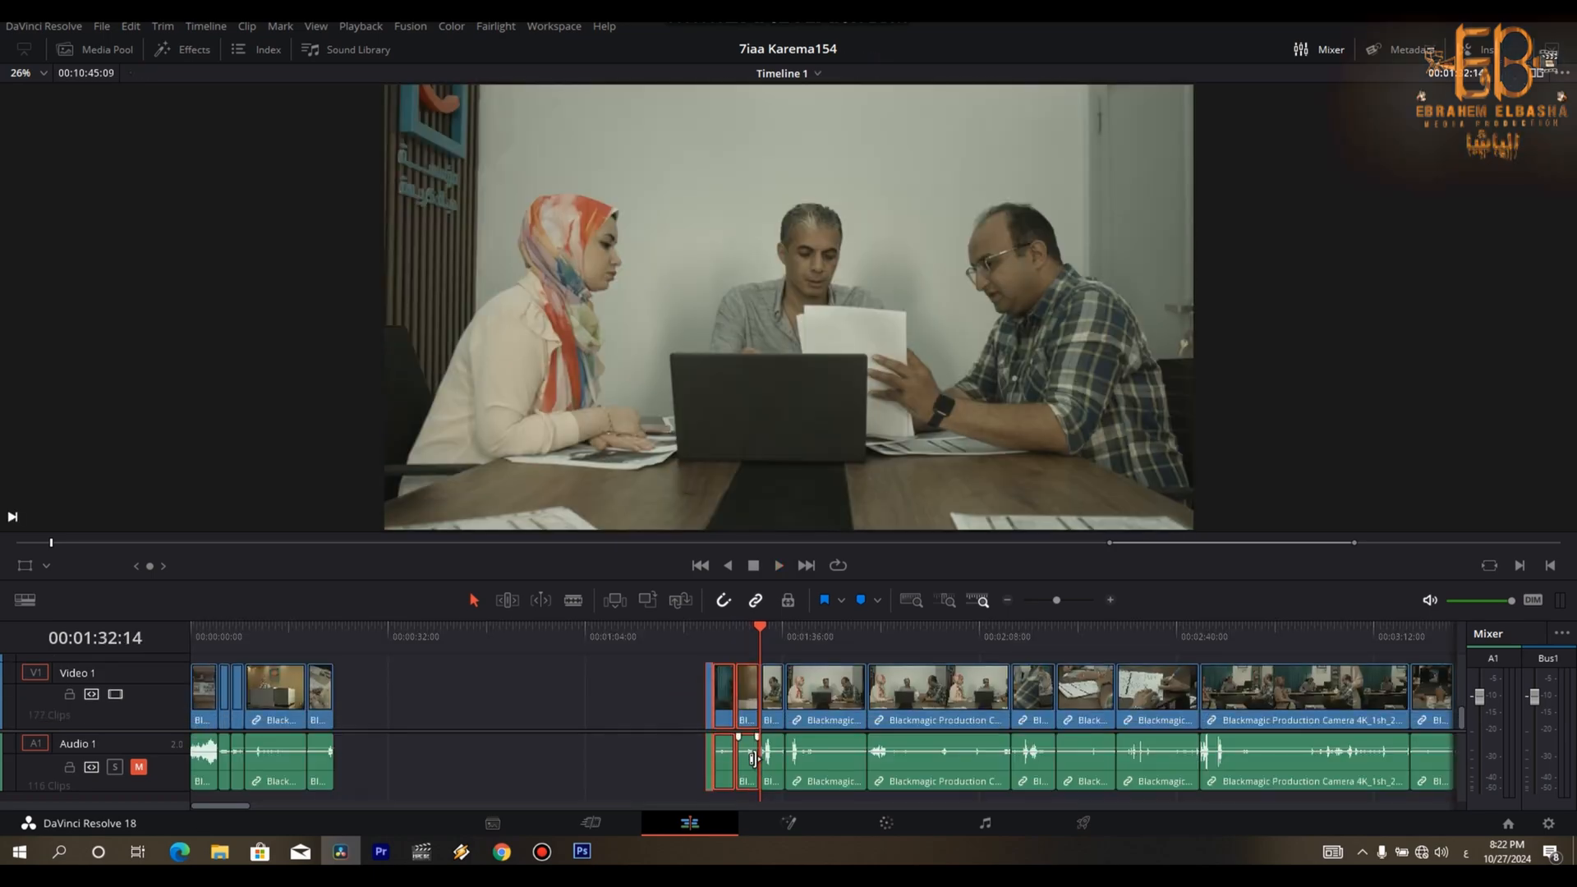
{"action": "key", "text": "BackSpace"}
- Play the meeting clips, split the long meeting clip at about 00:01:55:05 and remove its beginning
{"action": "key", "text": "space"}
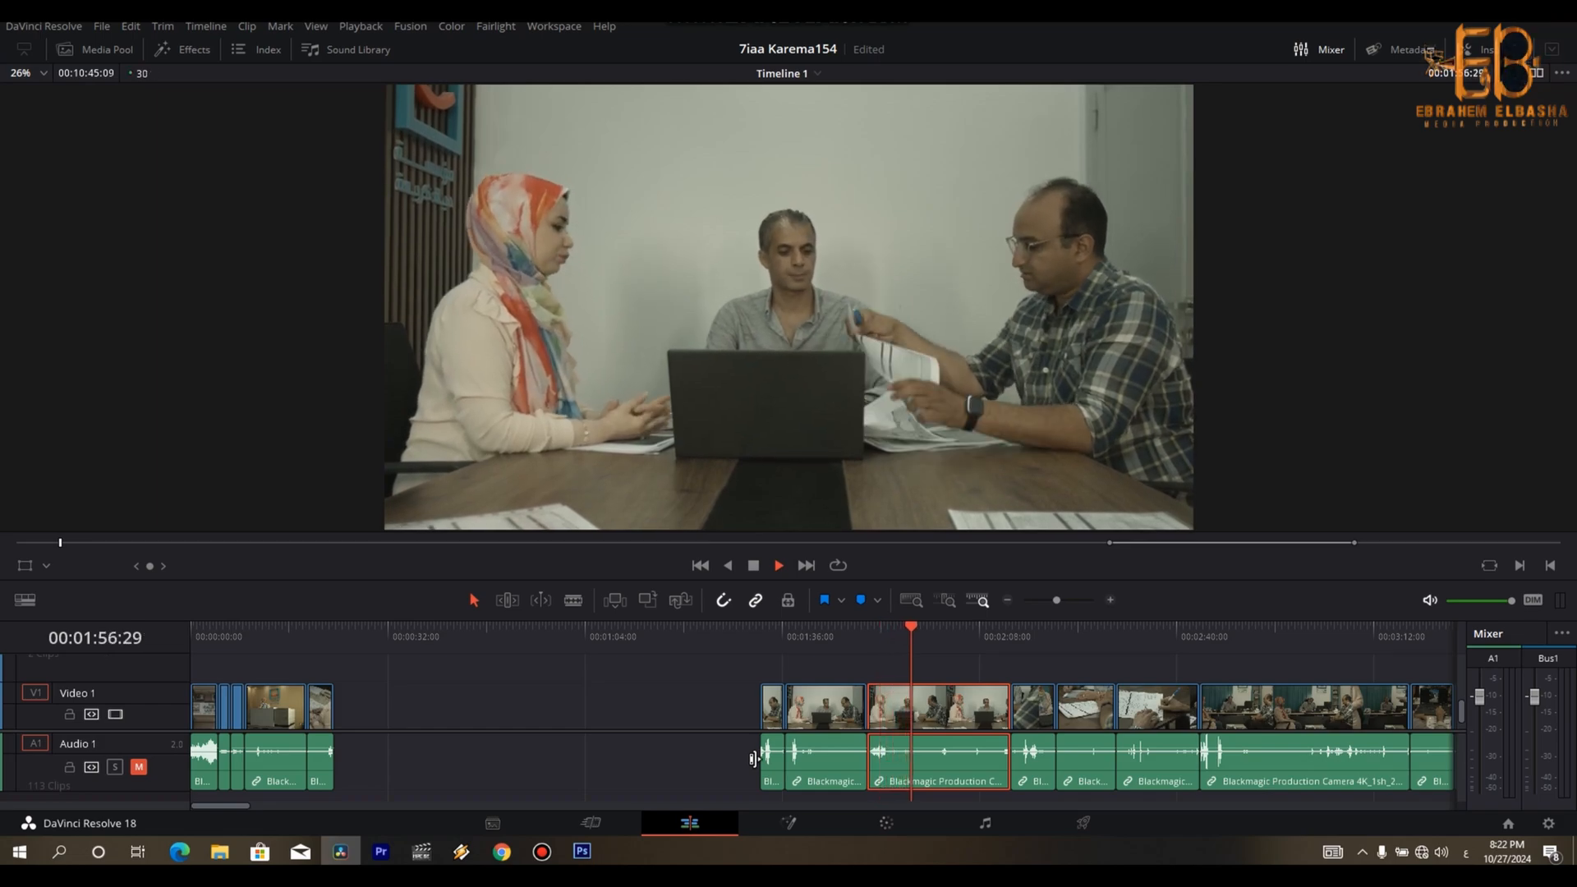
{"action": "key", "text": "space"}
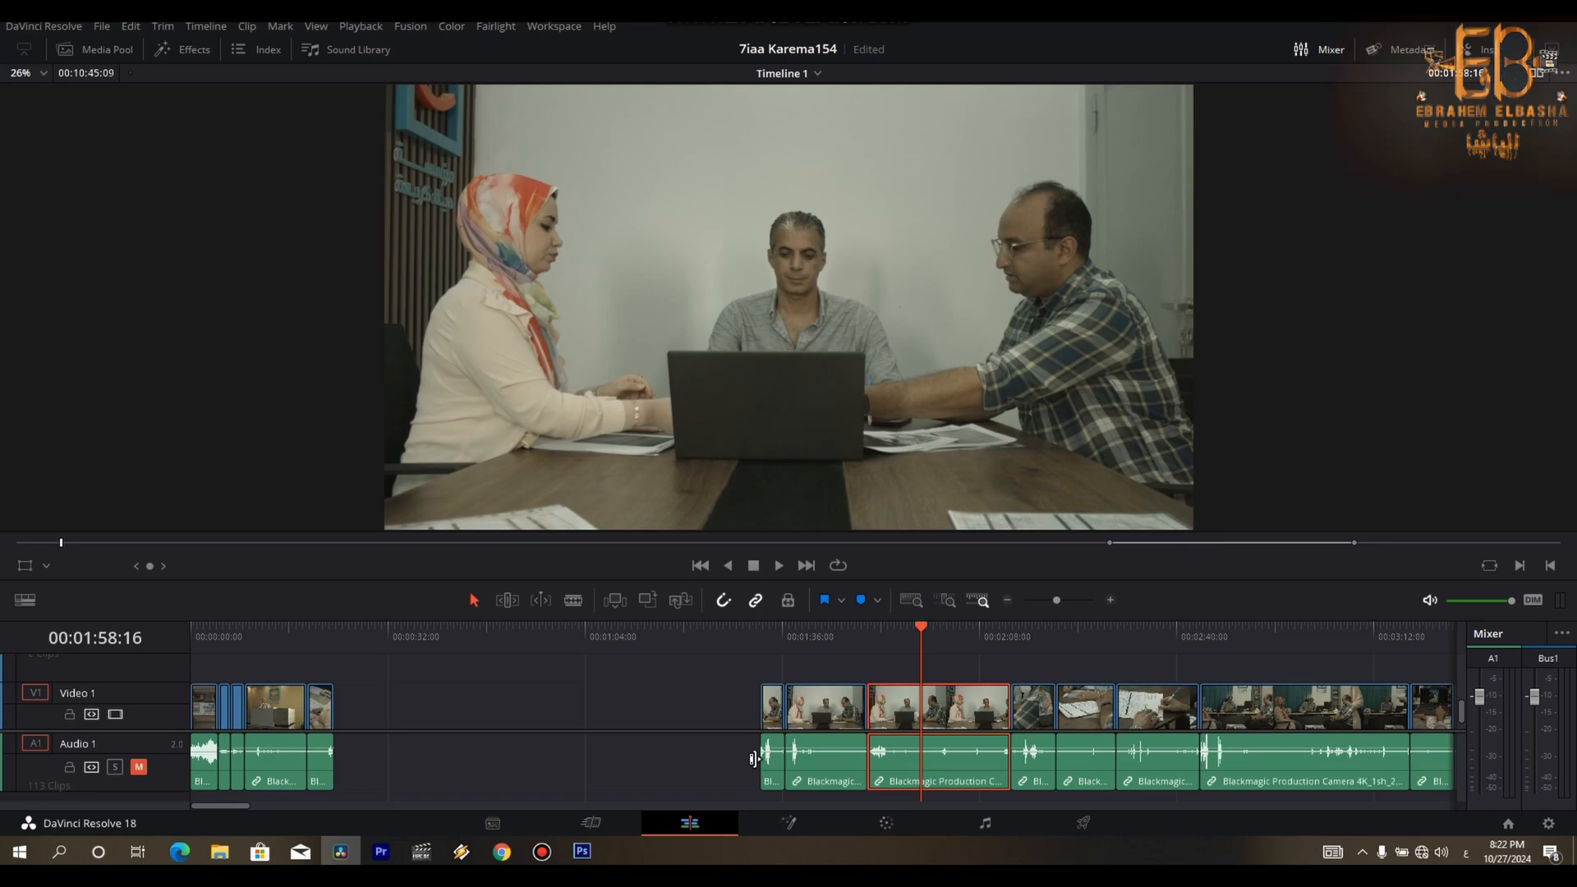
{"action": "key", "text": "j"}
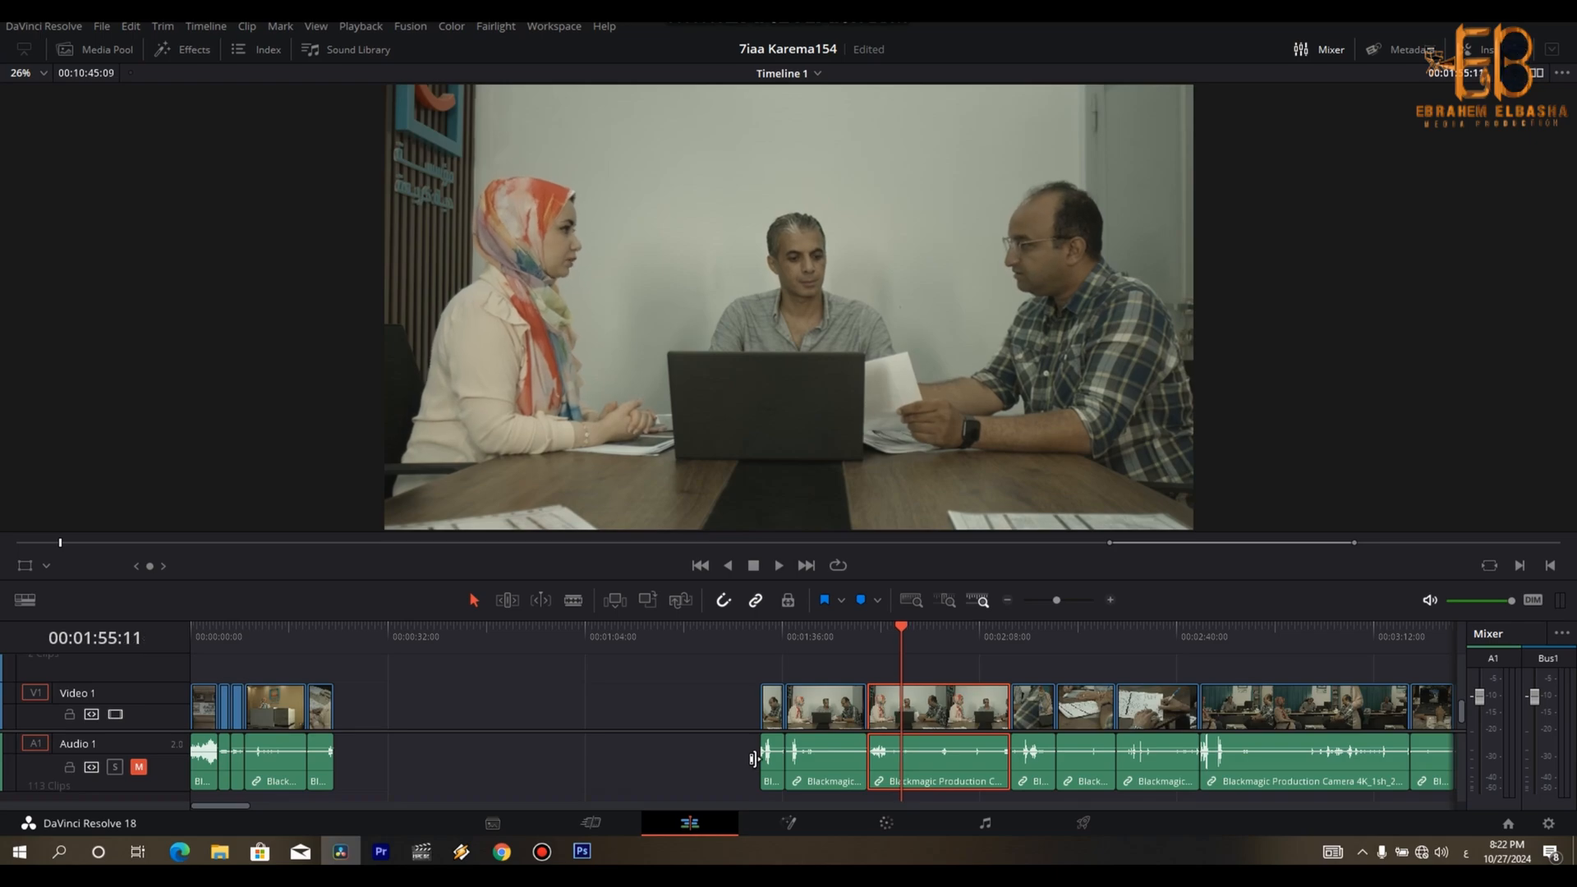
{"action": "key", "text": "ctrl+b"}
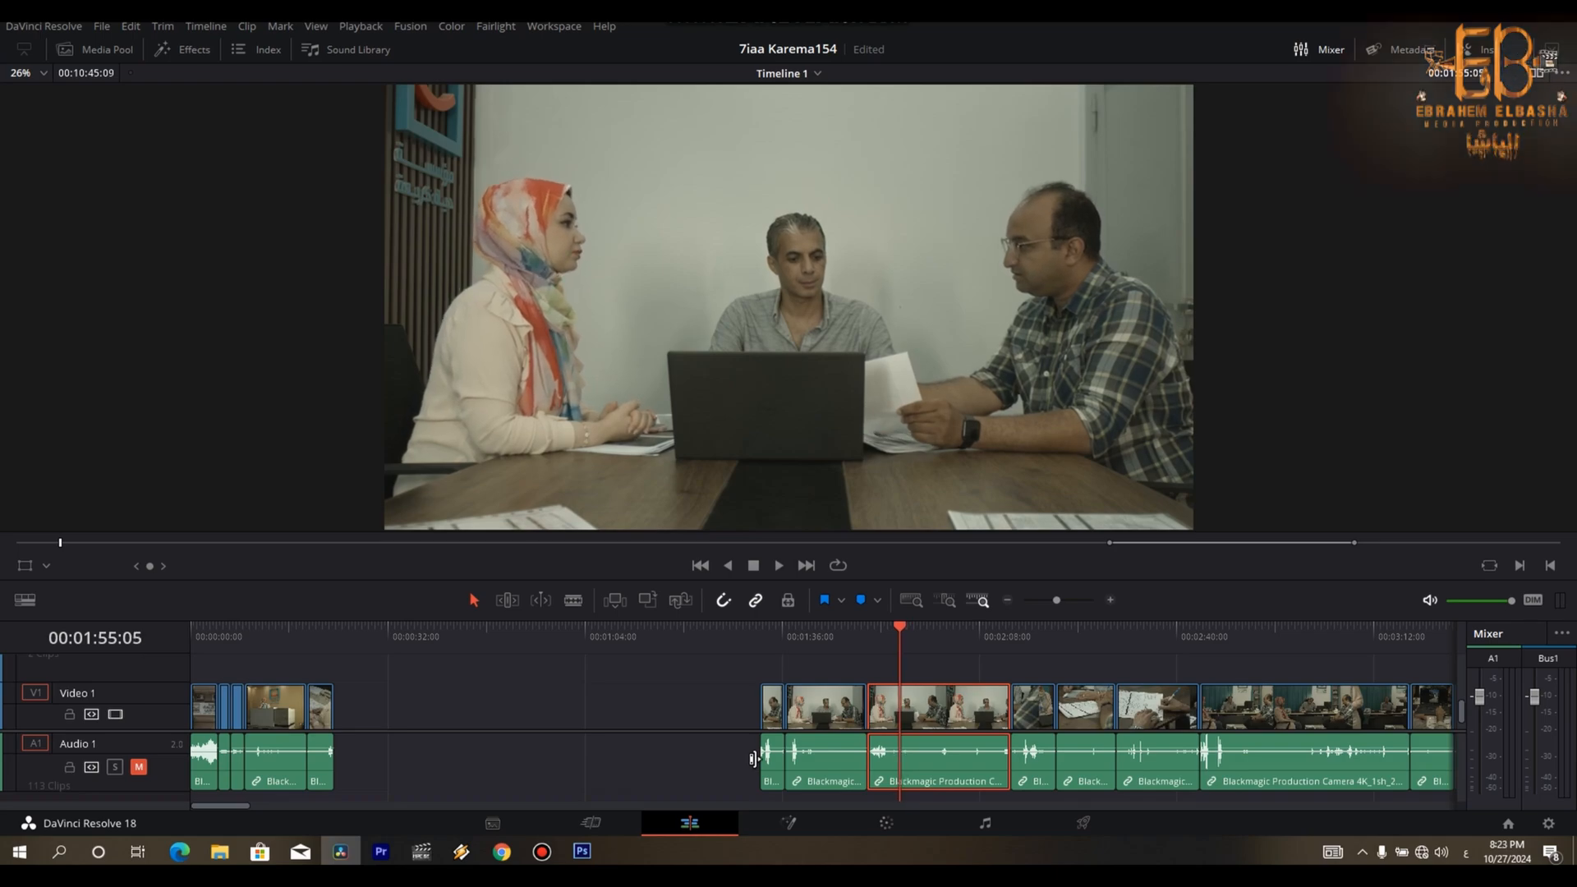
{"action": "key", "text": "BackSpace"}
- Split the meeting clip at about 00:02:00:21 and move the front portion to the end of the opening sequence
{"action": "key", "text": "space"}
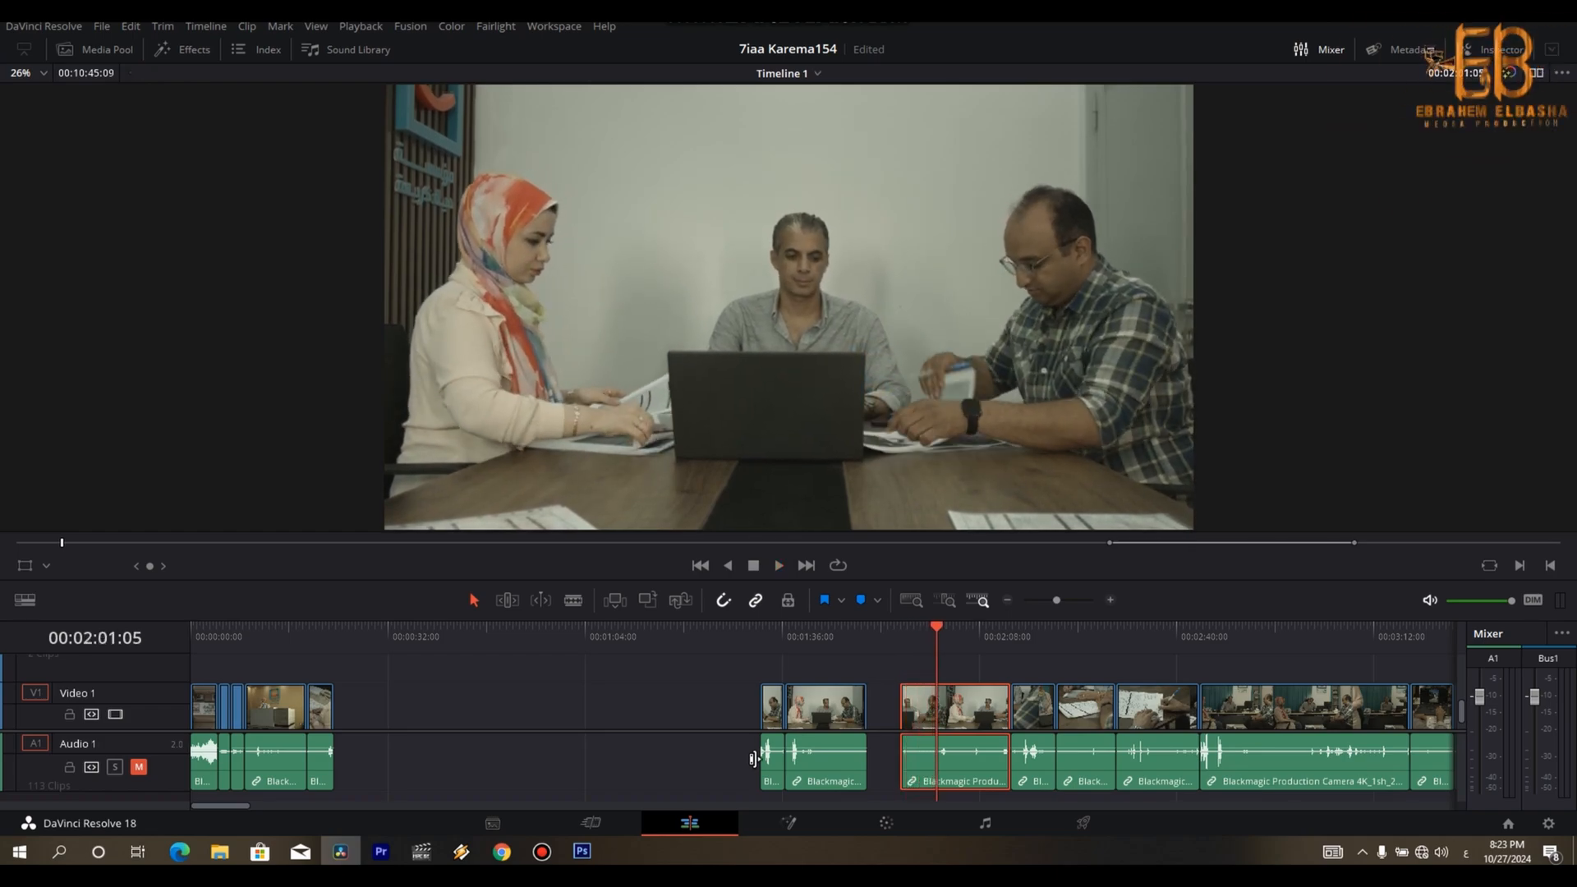
{"action": "key", "text": "Left"}
{"action": "key", "text": "Left"}
{"action": "key", "text": "Left"}
{"action": "key", "text": "Left"}
{"action": "key", "text": "Left"}
{"action": "key", "text": "Left"}
{"action": "key", "text": "Left"}
{"action": "key", "text": "Left"}
{"action": "key", "text": "Left"}
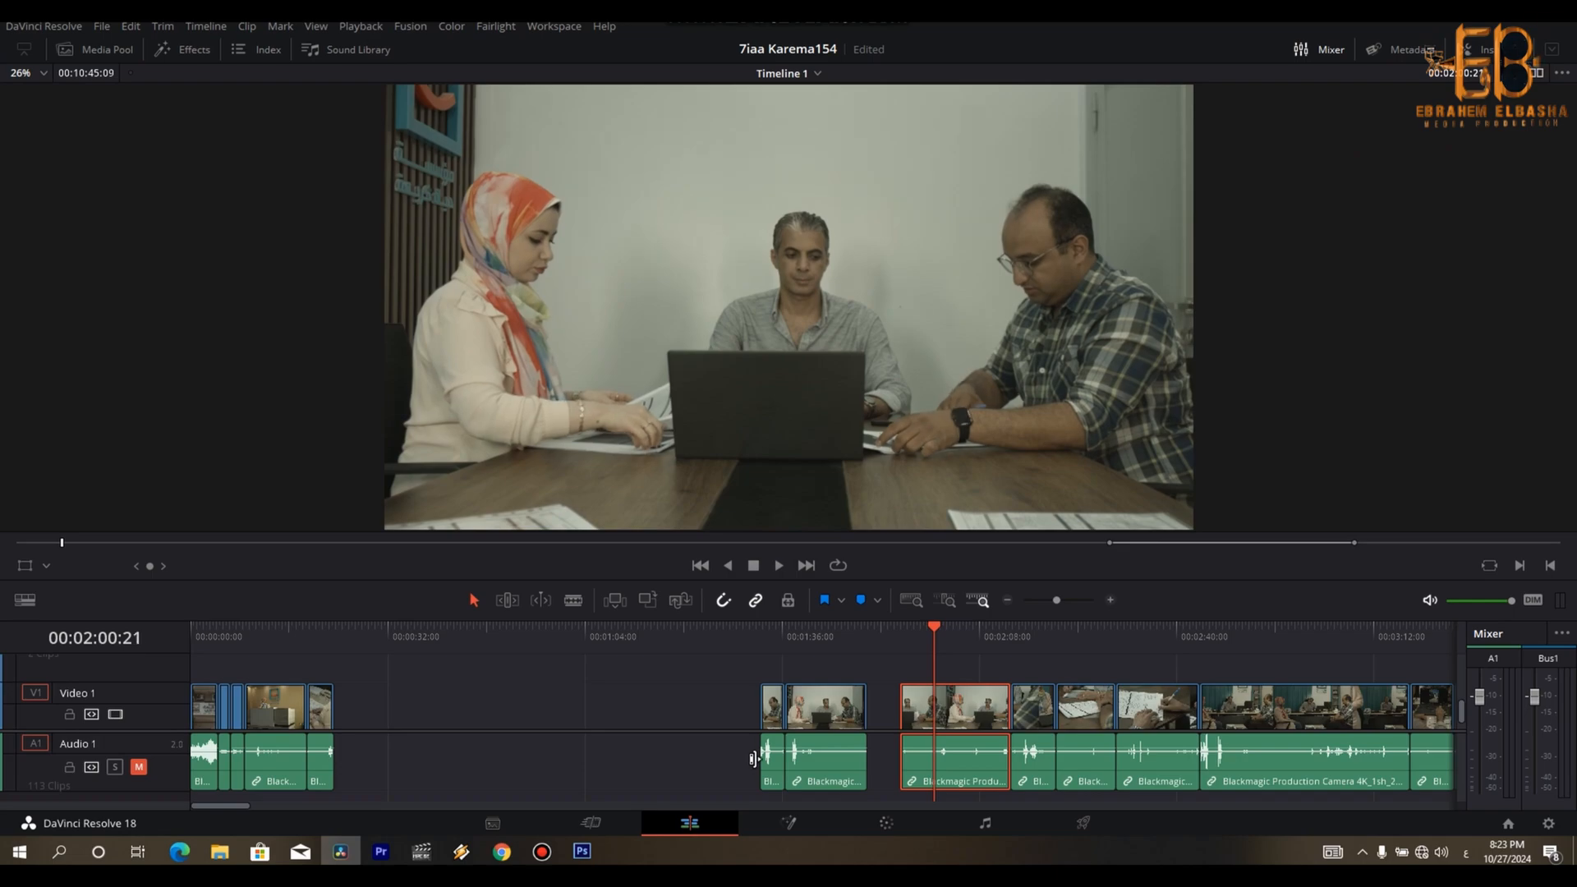
{"action": "left_click_drag", "start_coordinate": [918, 723], "coordinate": [358, 717]}
- Trim the start of the over-the-shoulder paperwork clip and append it after the meeting shot
{"action": "key", "text": "Down"}
{"action": "key", "text": "space"}
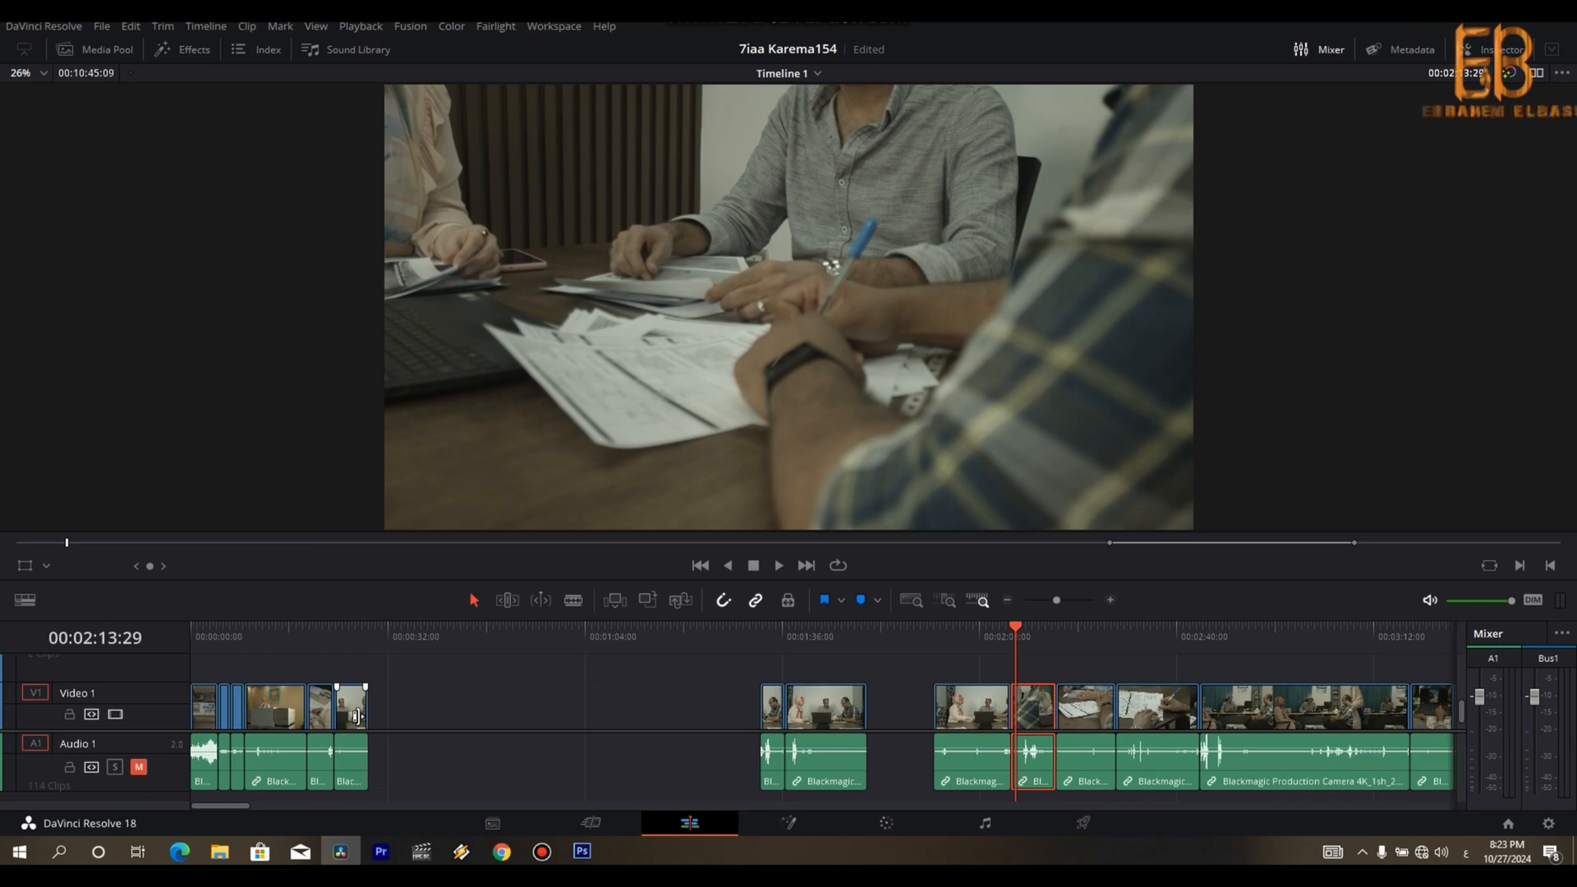
{"action": "key", "text": "space"}
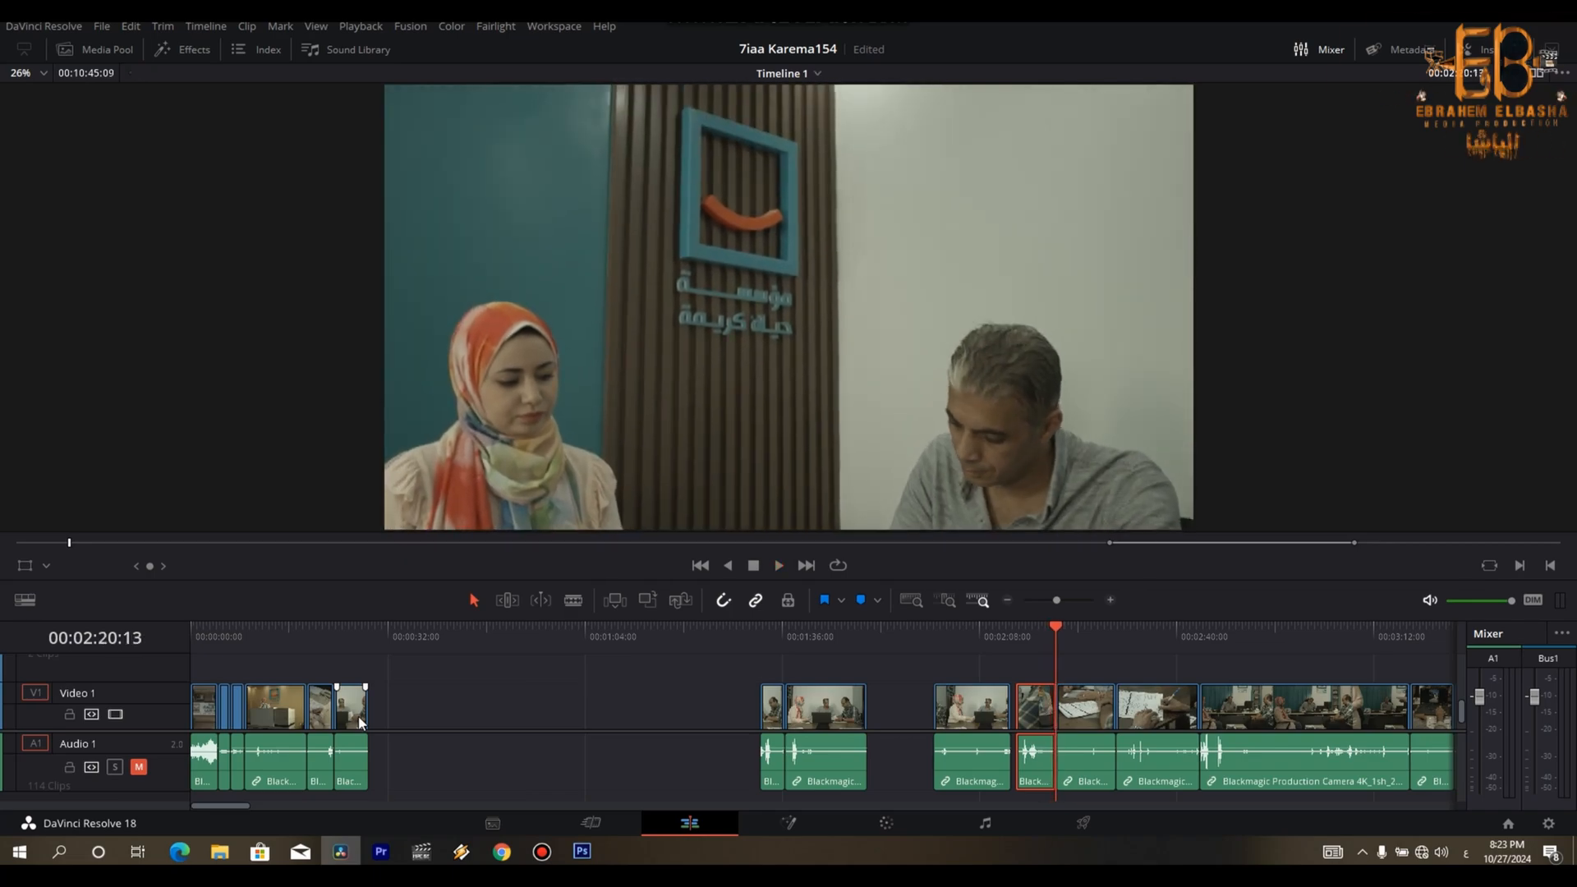
{"action": "left_click_drag", "start_coordinate": [1036, 715], "coordinate": [400, 733]}
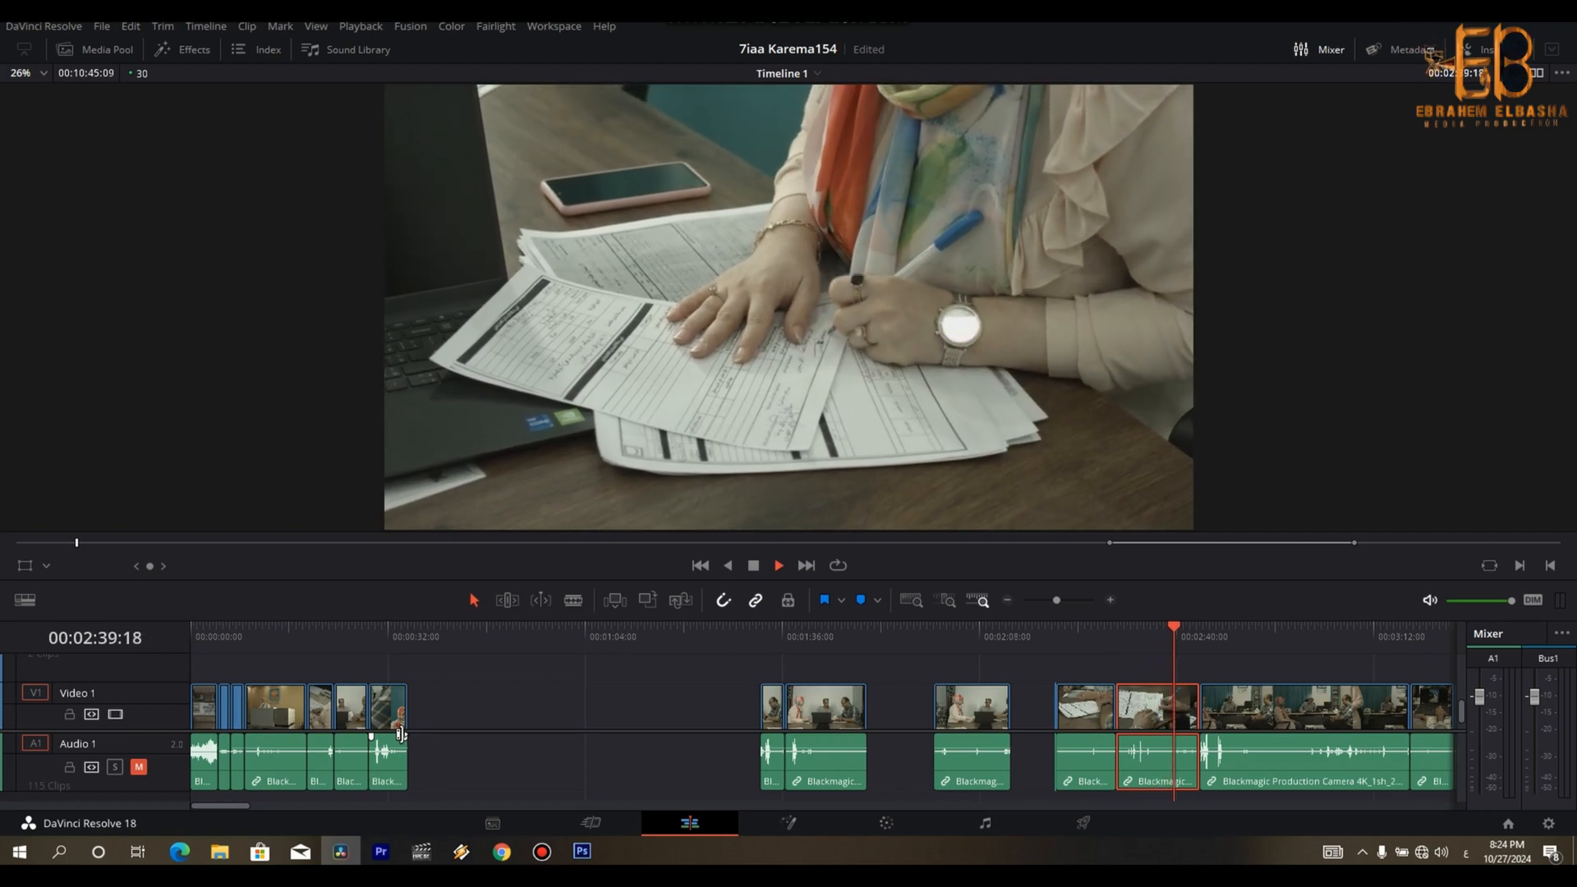
- Split the close-up of the woman writing on forms at 00:02:39:26 and append its first part to the sequence
{"action": "key", "text": "space"}
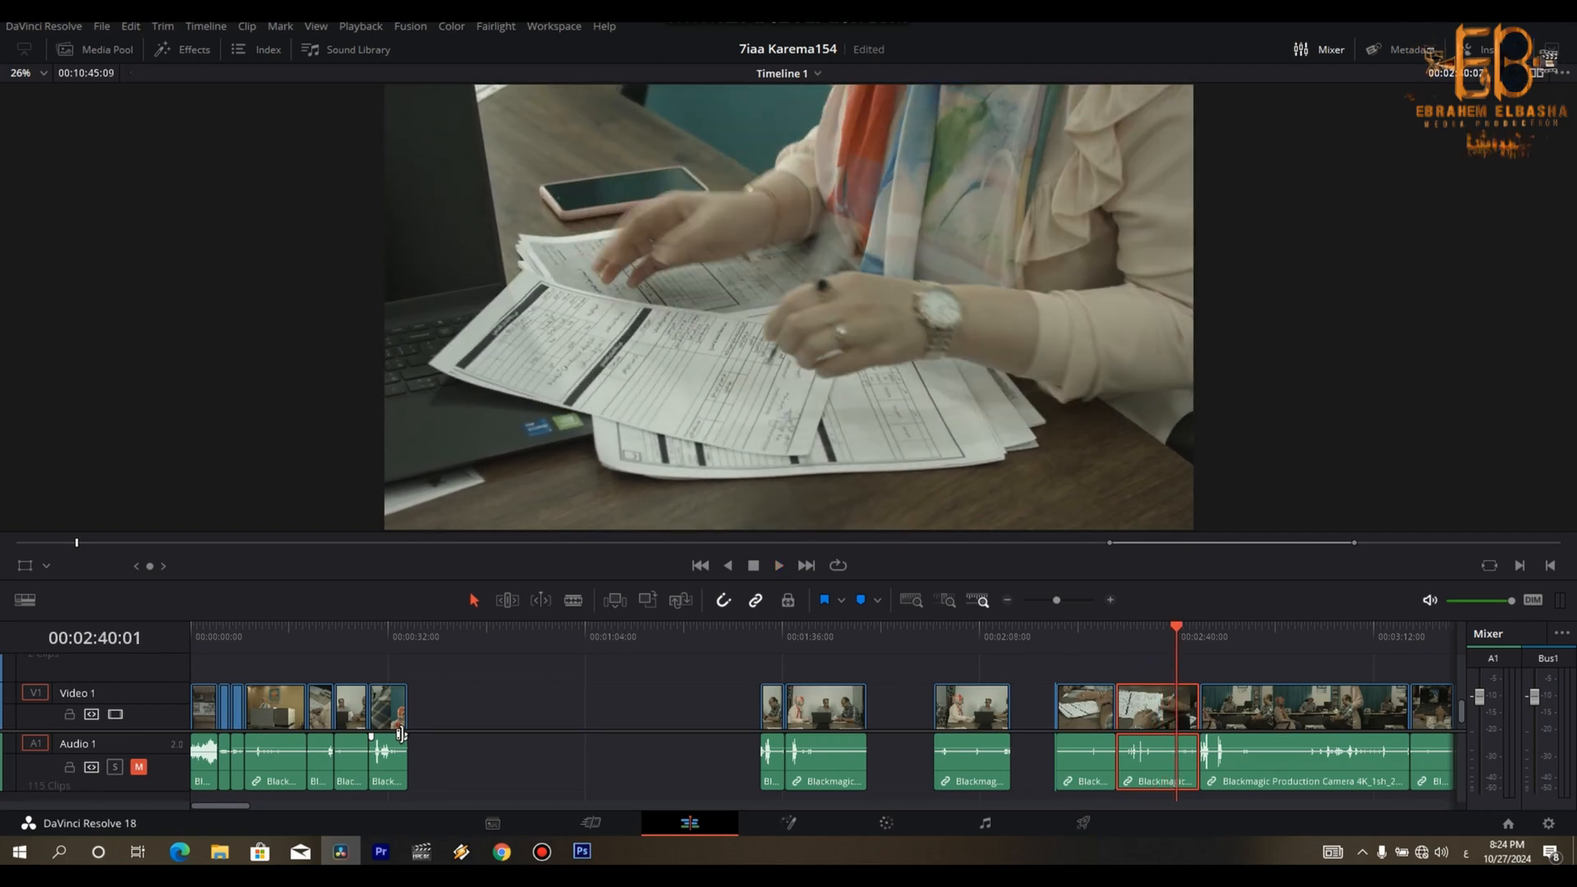
{"action": "key", "text": "Left"}
{"action": "key", "text": "Left"}
{"action": "key", "text": "Left"}
{"action": "key", "text": "Left"}
{"action": "key", "text": "Left"}
{"action": "key", "text": "Left"}
{"action": "key", "text": "Left"}
{"action": "key", "text": "Left"}
{"action": "key", "text": "Left"}
{"action": "key", "text": "Left"}
{"action": "key", "text": "Left"}
{"action": "key", "text": "Left"}
{"action": "key", "text": "Left"}
{"action": "key", "text": "Left"}
{"action": "key", "text": "Left"}
{"action": "key", "text": "Left"}
{"action": "key", "text": "Left"}
{"action": "key", "text": "Right"}
{"action": "key", "text": "Right"}
{"action": "key", "text": "Right"}
{"action": "key", "text": "Right"}
{"action": "key", "text": "Right"}
{"action": "key", "text": "Right"}
{"action": "key", "text": "Right"}
{"action": "key", "text": "Right"}
{"action": "key", "text": "Right"}
{"action": "key", "text": "Right"}
{"action": "key", "text": "Right"}
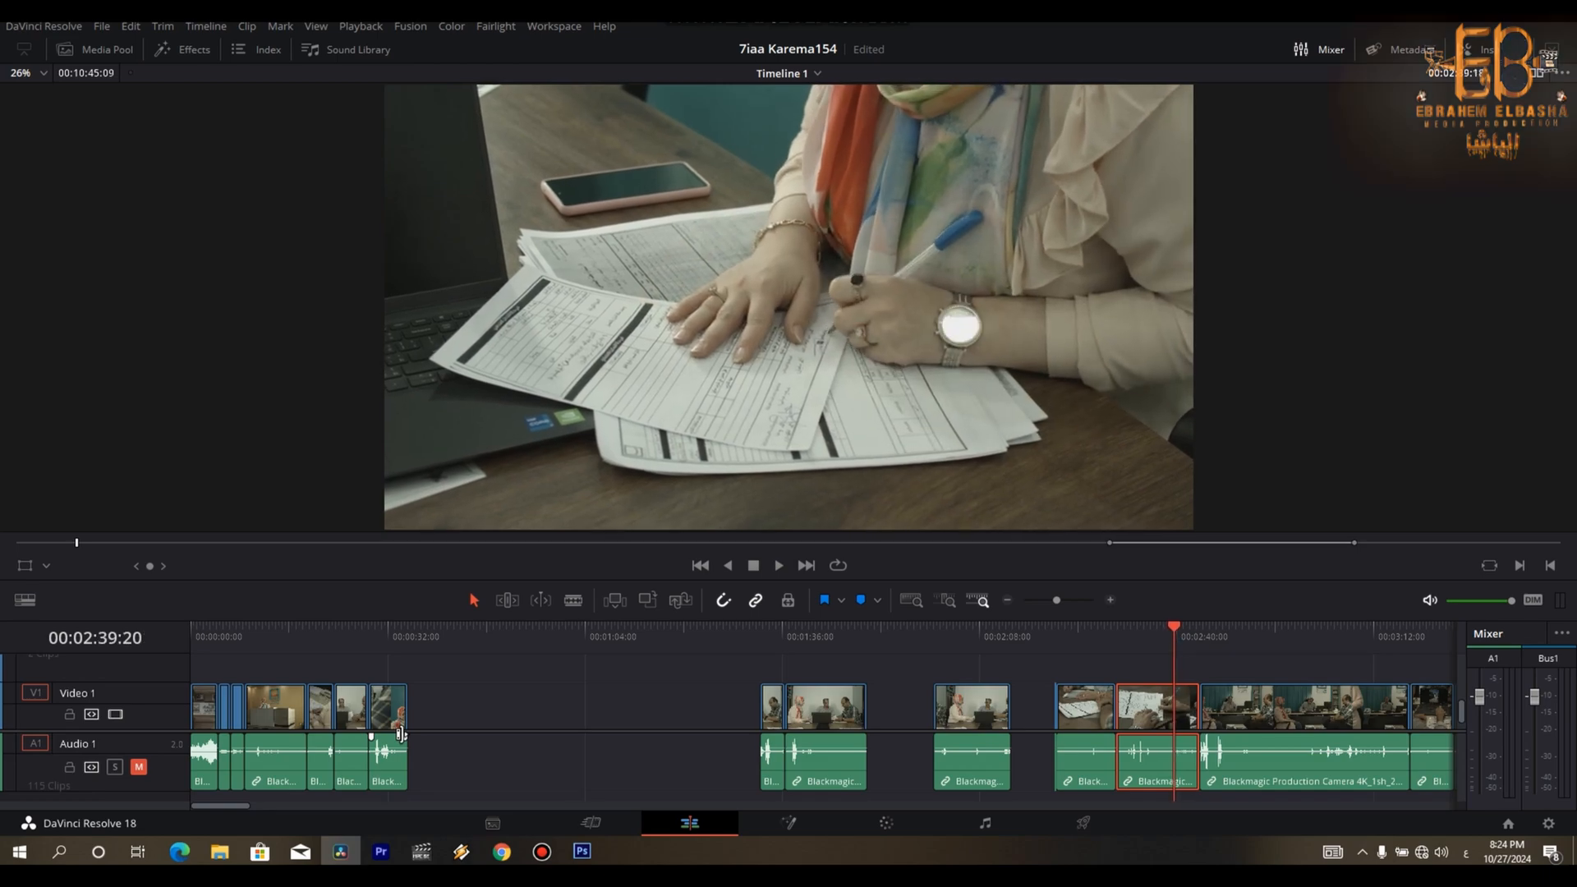
{"action": "key", "text": "Right"}
{"action": "key", "text": "Right"}
{"action": "key", "text": "Right"}
{"action": "key", "text": "Right"}
{"action": "key", "text": "Right"}
{"action": "key", "text": "Right"}
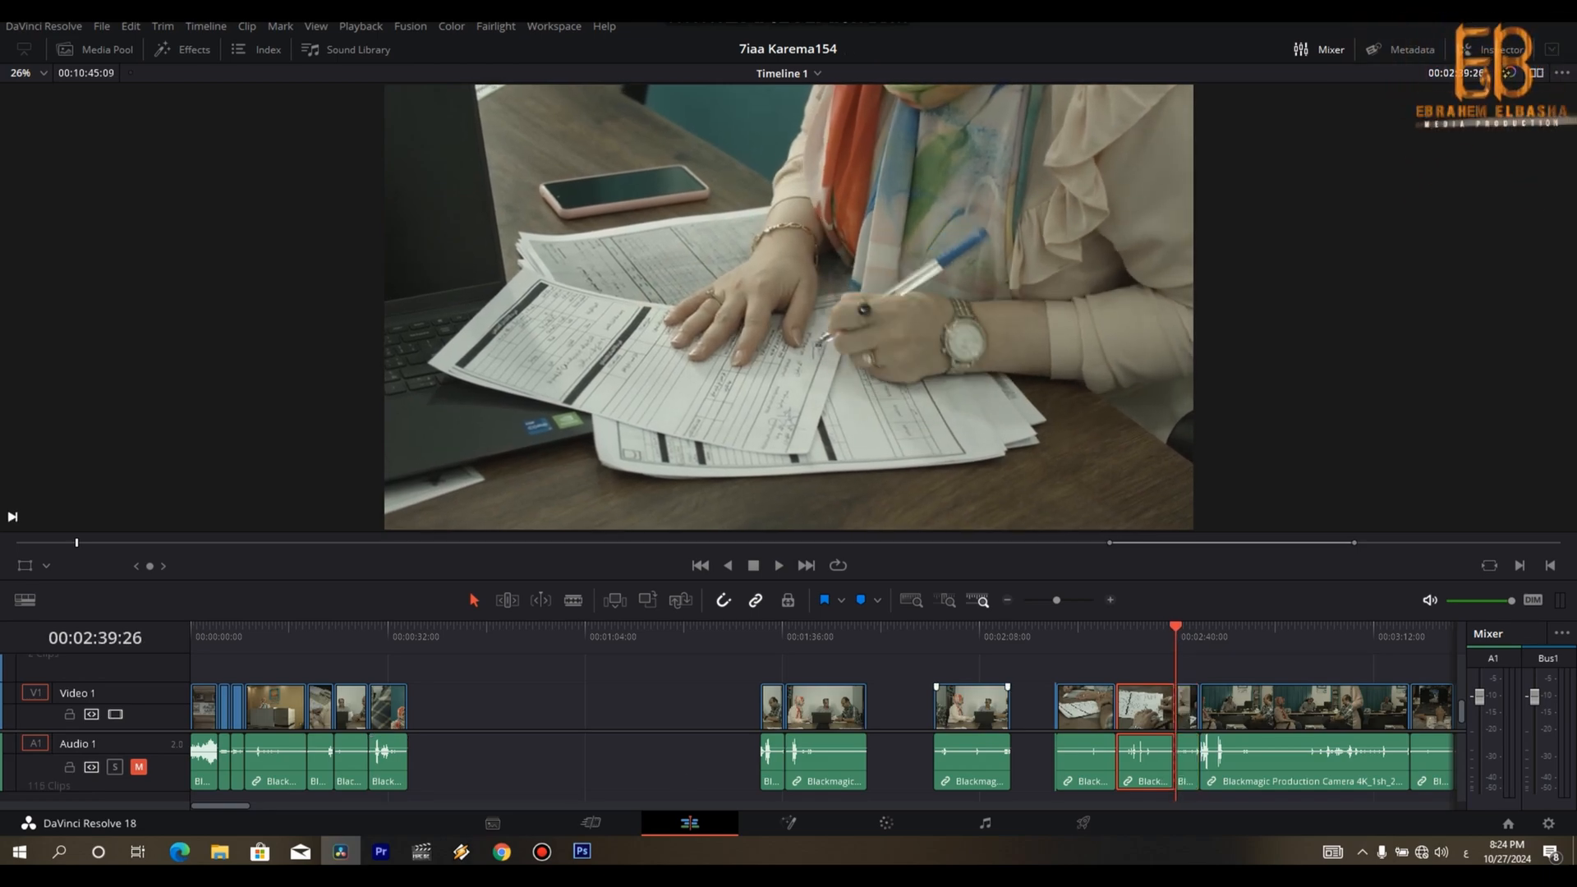
{"action": "left_click_drag", "start_coordinate": [1146, 700], "coordinate": [485, 734]}
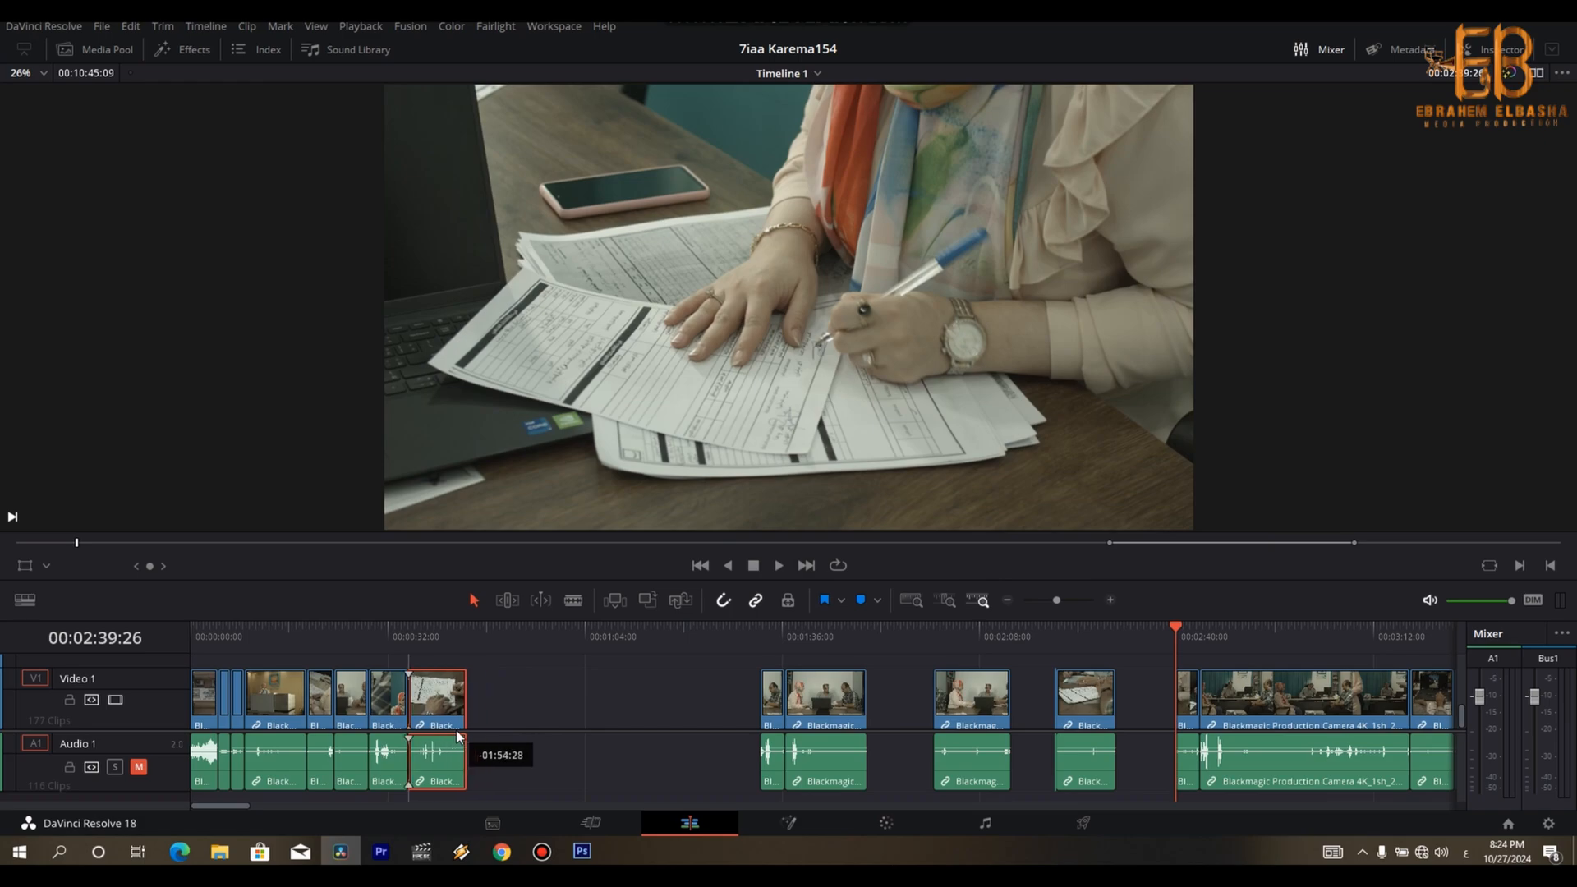
- Delete the leftover meeting and paperwork clips lying between the assembled sequence and the office desk clip
{"action": "key", "text": "Down"}
{"action": "key", "text": "Up"}
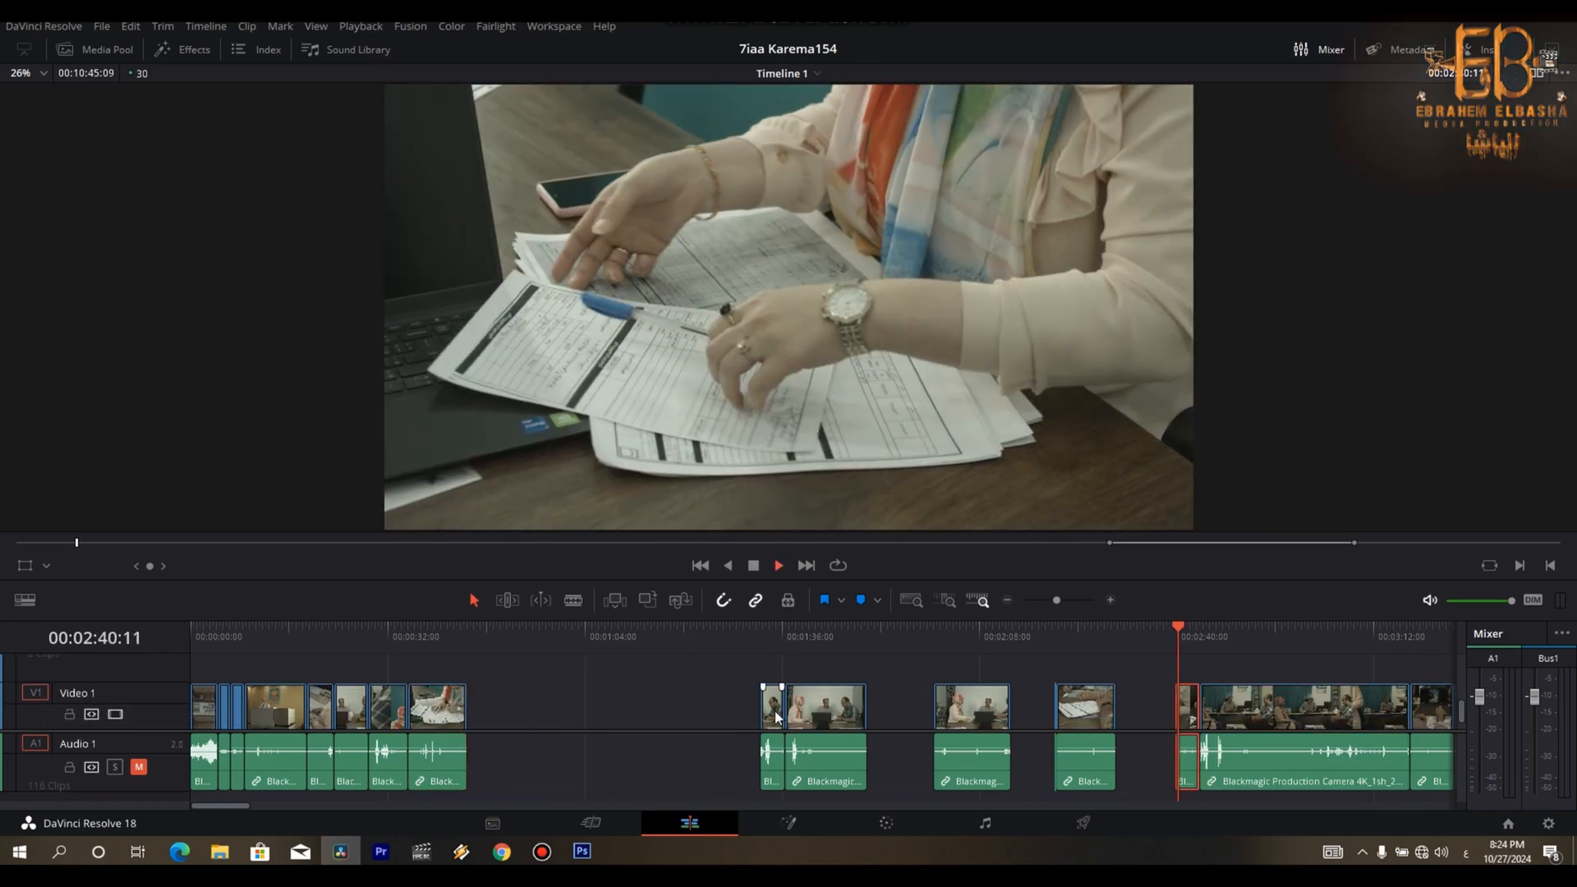
{"action": "key", "text": "space"}
{"action": "left_click_drag", "start_coordinate": [705, 690], "coordinate": [1189, 761]}
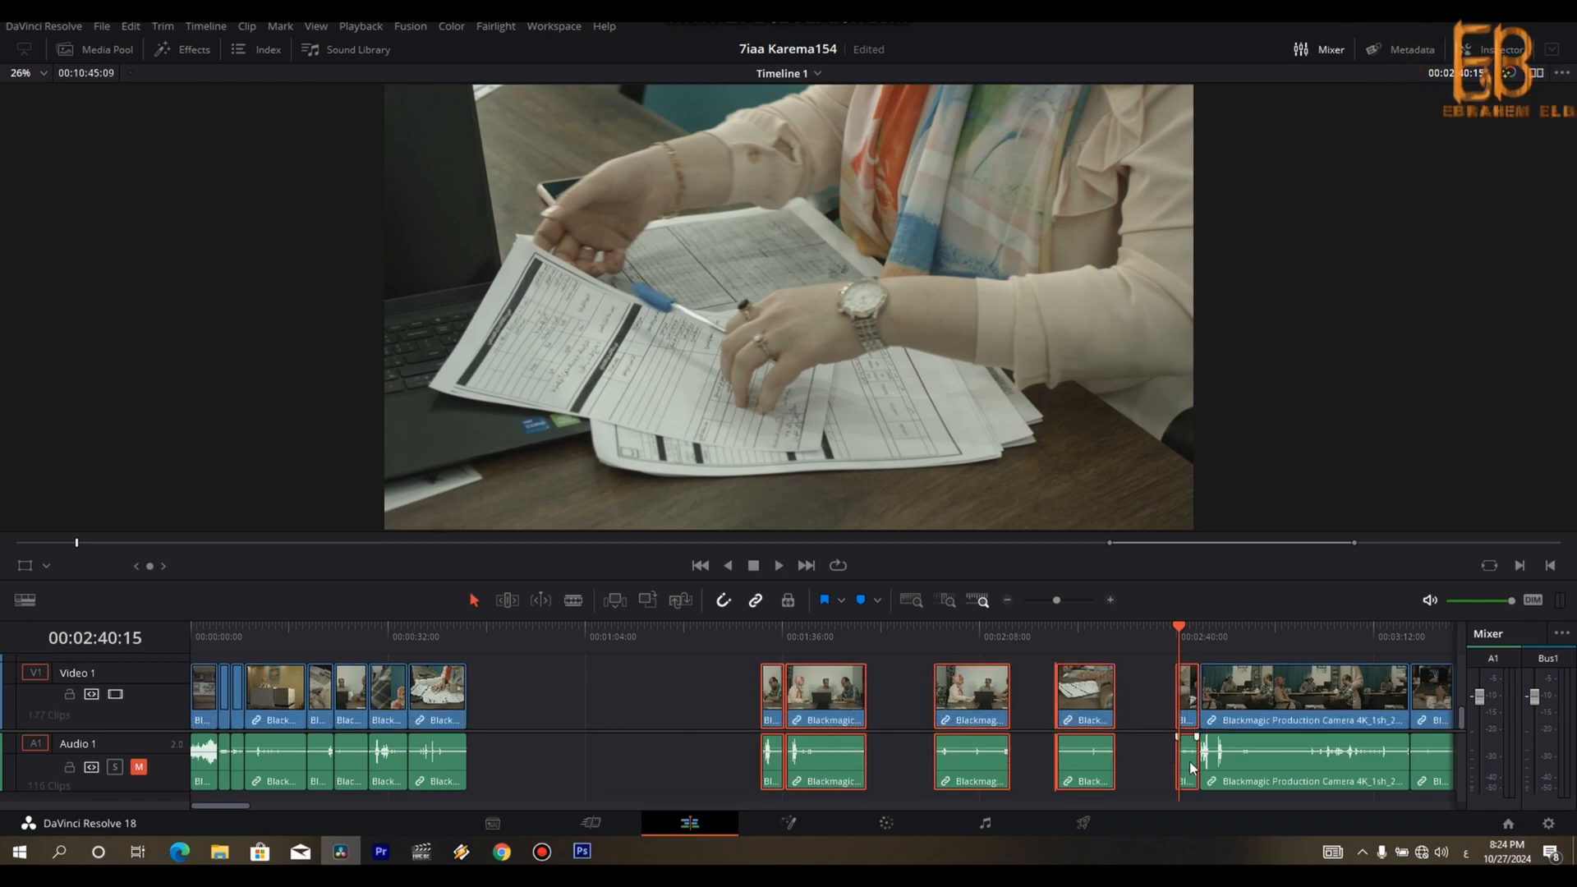
{"action": "key", "text": "Delete"}
- Play the office desk clip and trim its start to 00:02:52:03
{"action": "left_click_drag", "start_coordinate": [336, 646], "coordinate": [1190, 659]}
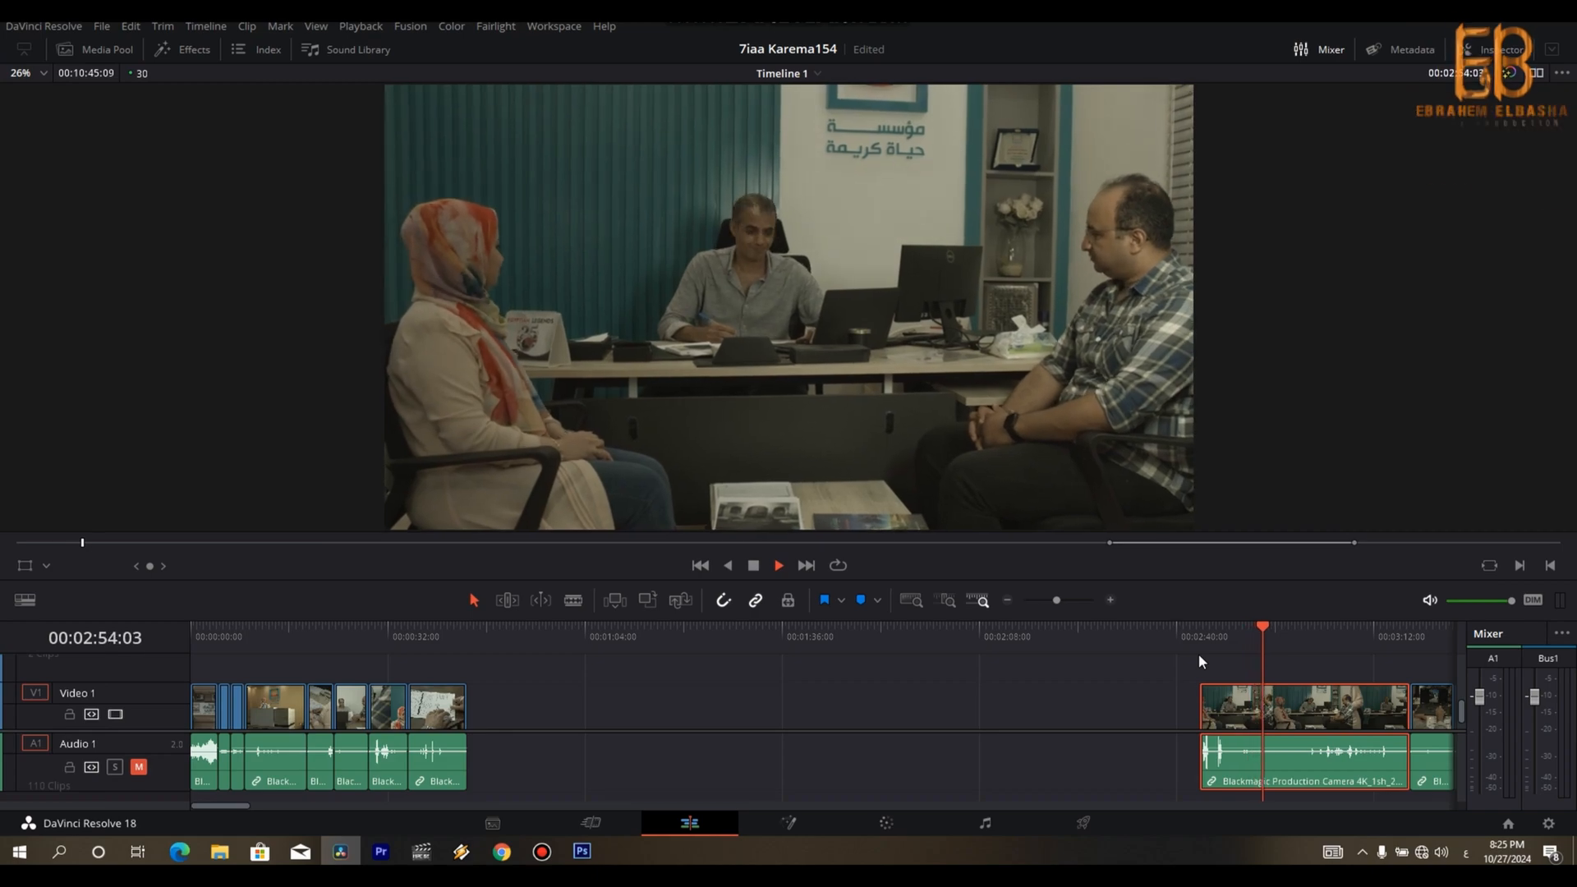
{"action": "key", "text": "space"}
{"action": "key", "text": "j"}
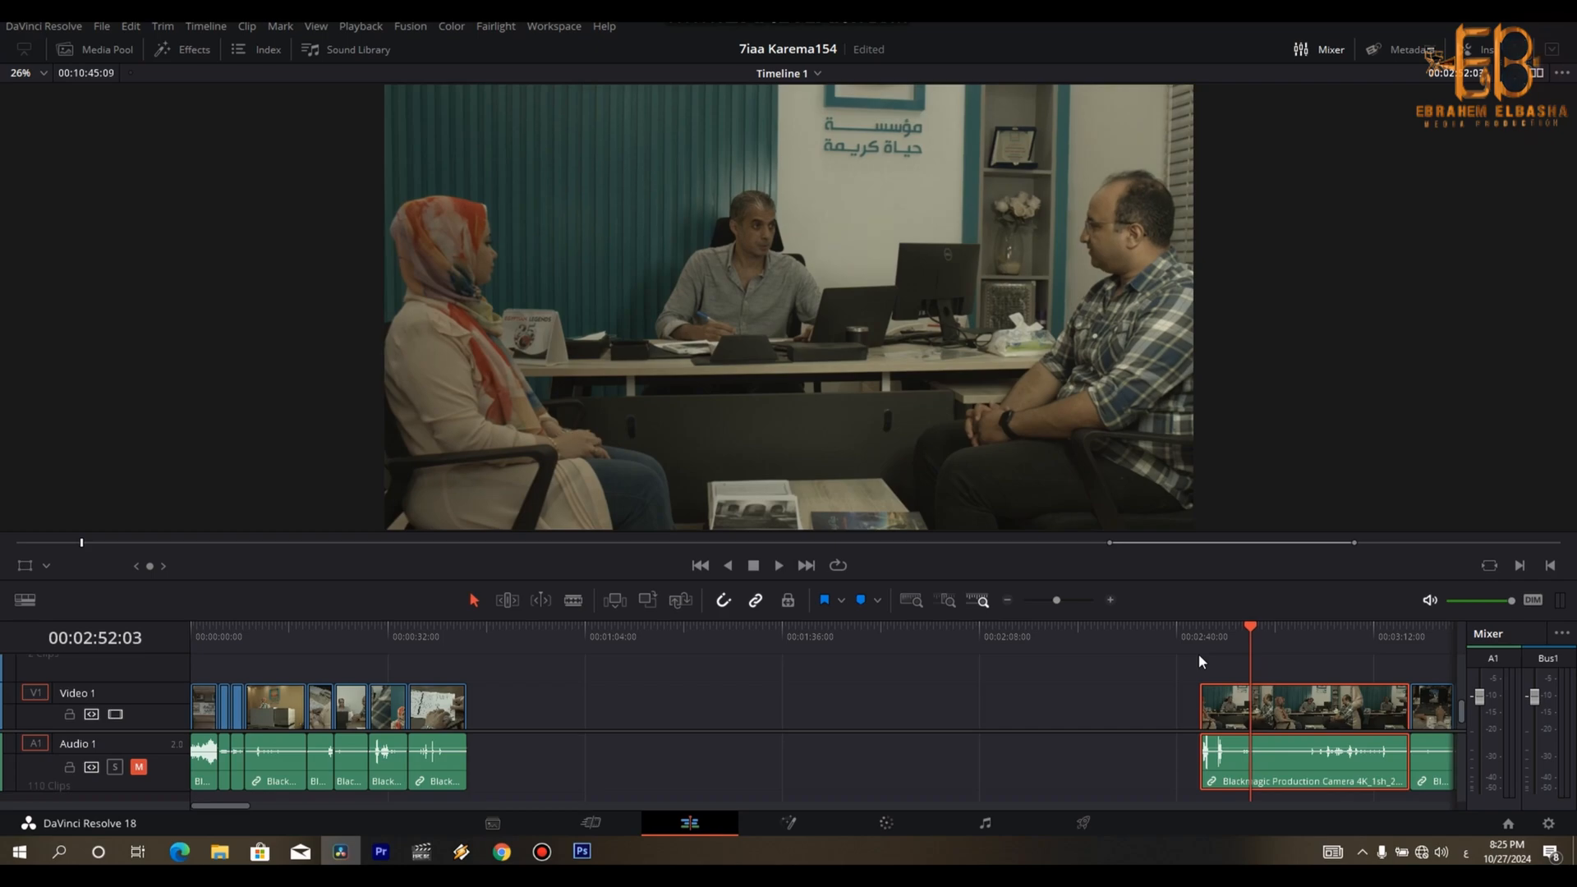
{"action": "key", "text": "shift+bracketleft"}
- Split the office desk clip at 00:02:58:10 and move its first part into the empty space ahead of the remainder
{"action": "key", "text": "space"}
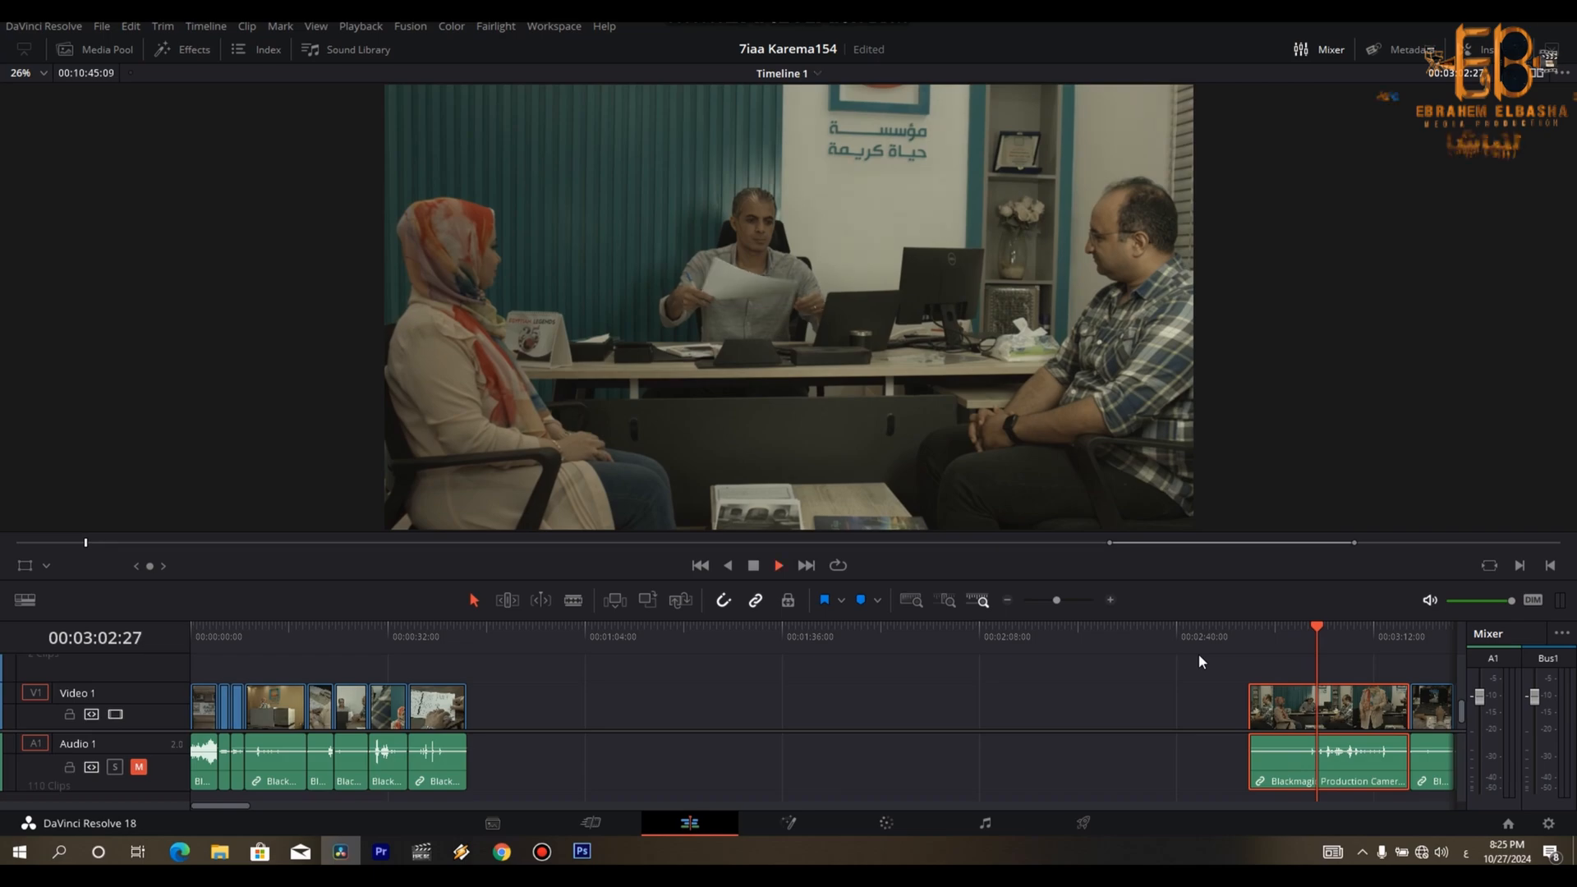
{"action": "key", "text": "space"}
{"action": "key", "text": "Left"}
{"action": "key", "text": "Left"}
{"action": "key", "text": "Left"}
{"action": "key", "text": "Left"}
{"action": "key", "text": "Left"}
{"action": "key", "text": "Left"}
{"action": "key", "text": "Left"}
{"action": "key", "text": "Left"}
{"action": "key", "text": "Left"}
{"action": "key", "text": "Left"}
{"action": "key", "text": "Left"}
{"action": "key", "text": "Left"}
{"action": "key", "text": "Left"}
{"action": "key", "text": "Left"}
{"action": "key", "text": "Left"}
{"action": "key", "text": "Left"}
{"action": "key", "text": "Left"}
{"action": "key", "text": "Left"}
{"action": "key", "text": "Left"}
{"action": "key", "text": "Left"}
{"action": "key", "text": "Left"}
{"action": "key", "text": "Left"}
{"action": "key", "text": "Left"}
{"action": "key", "text": "Left"}
{"action": "key", "text": "Left"}
{"action": "key", "text": "Left"}
{"action": "key", "text": "Left"}
{"action": "key", "text": "Left"}
{"action": "key", "text": "Left"}
{"action": "key", "text": "Left"}
{"action": "key", "text": "Left"}
{"action": "key", "text": "Left"}
{"action": "key", "text": "Left"}
{"action": "key", "text": "Left"}
{"action": "key", "text": "Left"}
{"action": "key", "text": "Left"}
{"action": "key", "text": "Left"}
{"action": "key", "text": "Left"}
{"action": "key", "text": "Left"}
{"action": "key", "text": "Left"}
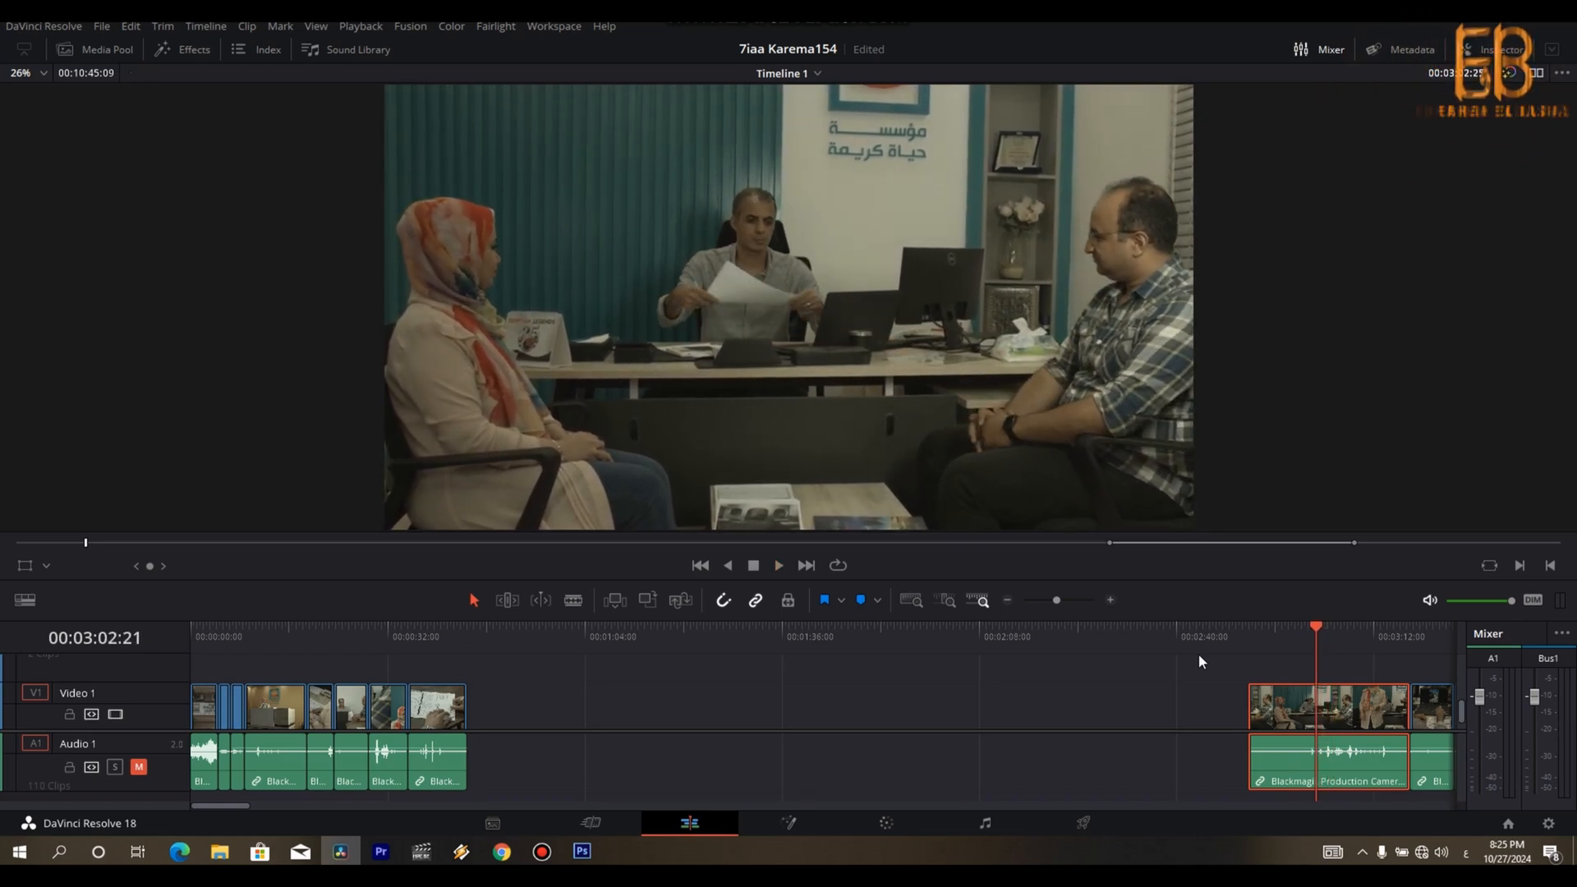
{"action": "key", "text": "Left"}
{"action": "key", "text": "Left"}
{"action": "key", "text": "Left"}
{"action": "key", "text": "Left"}
{"action": "key", "text": "Left"}
{"action": "key", "text": "Left"}
{"action": "key", "text": "Left"}
{"action": "key", "text": "Left"}
{"action": "key", "text": "Left"}
{"action": "key", "text": "Left"}
{"action": "key", "text": "Left"}
{"action": "key", "text": "Left"}
{"action": "key", "text": "Left"}
{"action": "key", "text": "Left"}
{"action": "key", "text": "Left"}
{"action": "key", "text": "Left"}
{"action": "key", "text": "Left"}
{"action": "key", "text": "Left"}
{"action": "key", "text": "Left"}
{"action": "key", "text": "Left"}
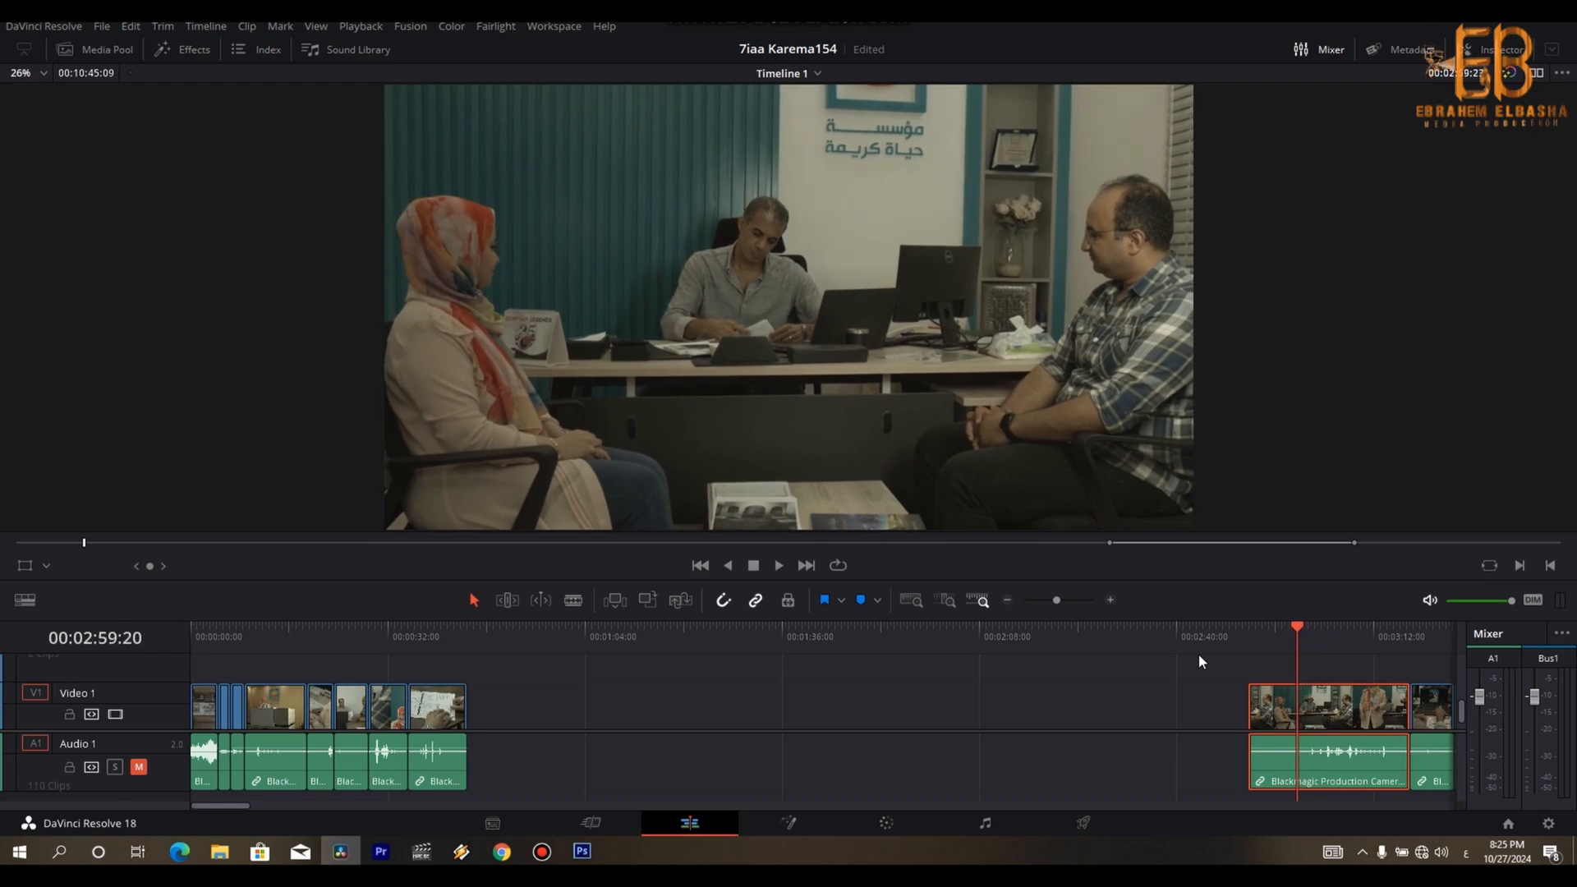
{"action": "key", "text": "Left"}
{"action": "key", "text": "Left"}
{"action": "key", "text": "Left"}
{"action": "key", "text": "Left"}
{"action": "key", "text": "Left"}
{"action": "key", "text": "Left"}
{"action": "key", "text": "Left"}
{"action": "key", "text": "Left"}
{"action": "key", "text": "Left"}
{"action": "key", "text": "Left"}
{"action": "key", "text": "Left"}
{"action": "key", "text": "Left"}
{"action": "key", "text": "Left"}
{"action": "key", "text": "Left"}
{"action": "key", "text": "Left"}
{"action": "key", "text": "Left"}
{"action": "key", "text": "Left"}
{"action": "key", "text": "Left"}
{"action": "key", "text": "Left"}
{"action": "key", "text": "Left"}
{"action": "key", "text": "Right"}
{"action": "key", "text": "Right"}
{"action": "key", "text": "Right"}
{"action": "key", "text": "Right"}
{"action": "key", "text": "Right"}
{"action": "key", "text": "Right"}
{"action": "key", "text": "Right"}
{"action": "key", "text": "Right"}
{"action": "key", "text": "Right"}
{"action": "key", "text": "Right"}
{"action": "key", "text": "Right"}
{"action": "key", "text": "Right"}
{"action": "key", "text": "Right"}
{"action": "key", "text": "Right"}
{"action": "key", "text": "Right"}
{"action": "key", "text": "Right"}
{"action": "key", "text": "Right"}
{"action": "key", "text": "Right"}
{"action": "key", "text": "Right"}
{"action": "key", "text": "Right"}
{"action": "key", "text": "Right"}
{"action": "key", "text": "Right"}
{"action": "key", "text": "Right"}
{"action": "key", "text": "Right"}
{"action": "key", "text": "Right"}
{"action": "key", "text": "Right"}
{"action": "key", "text": "Right"}
{"action": "key", "text": "Right"}
{"action": "key", "text": "Right"}
{"action": "key", "text": "Right"}
{"action": "key", "text": "Right"}
{"action": "key", "text": "Right"}
{"action": "key", "text": "Right"}
{"action": "key", "text": "Right"}
{"action": "key", "text": "Right"}
{"action": "key", "text": "Right"}
{"action": "key", "text": "Right"}
{"action": "key", "text": "Right"}
{"action": "key", "text": "ctrl+b"}
{"action": "left_click_drag", "start_coordinate": [1250, 701], "coordinate": [1092, 740]}
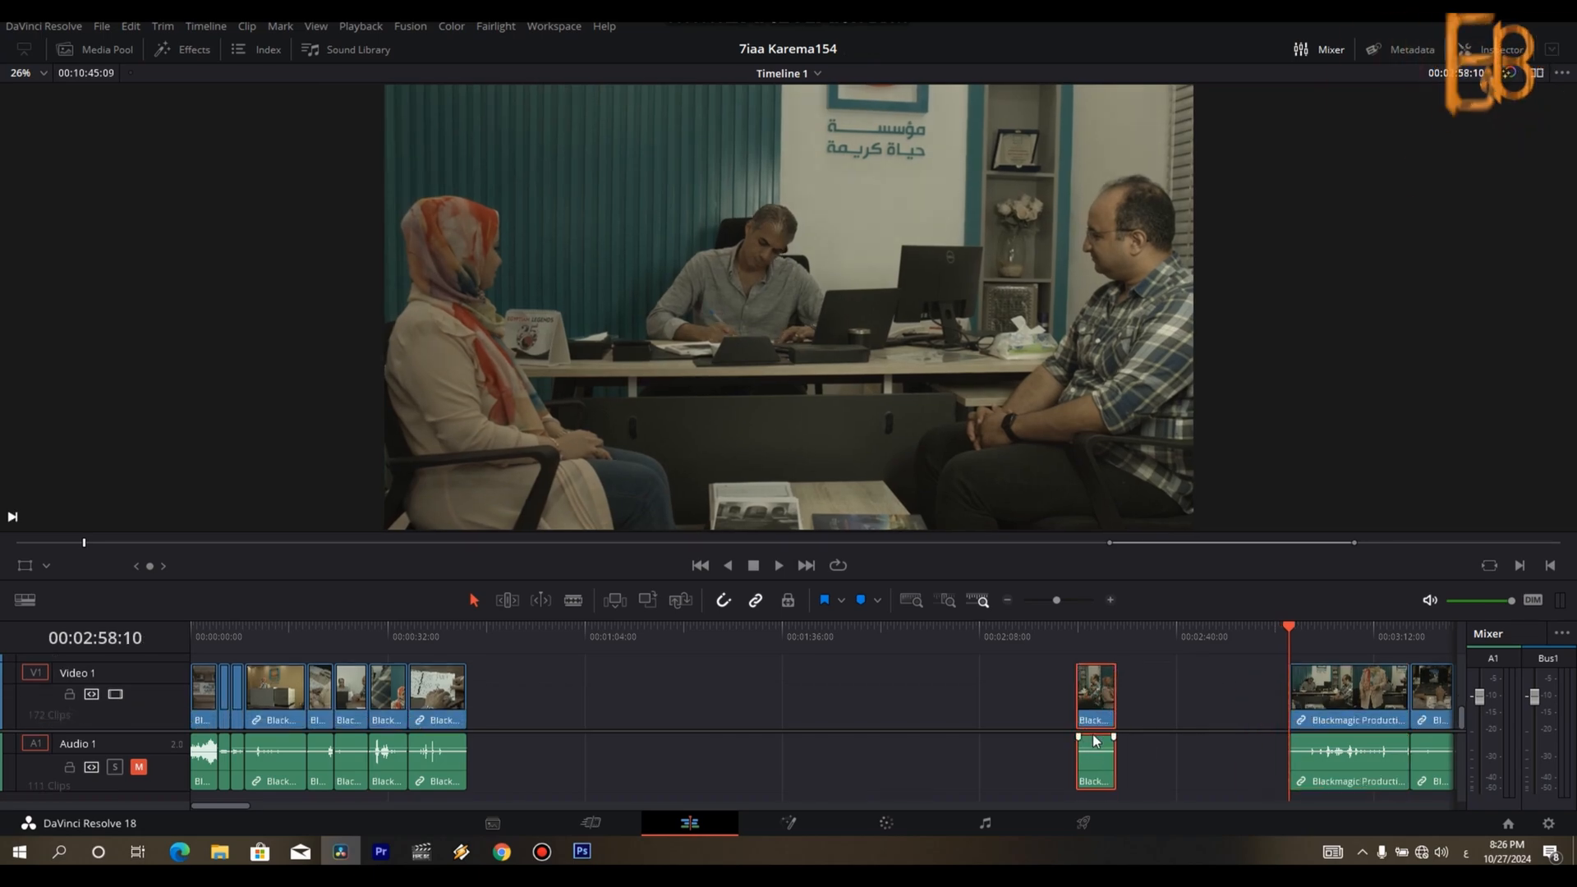
- Place the over-the-shoulder laptop clip just before the cut office shot and remove its beginning up to 00:02:19:26
{"action": "key", "text": "Down"}
{"action": "left_click_drag", "start_coordinate": [1428, 723], "coordinate": [1048, 721]}
{"action": "left_click", "coordinate": [1033, 640]}
{"action": "key", "text": "space"}
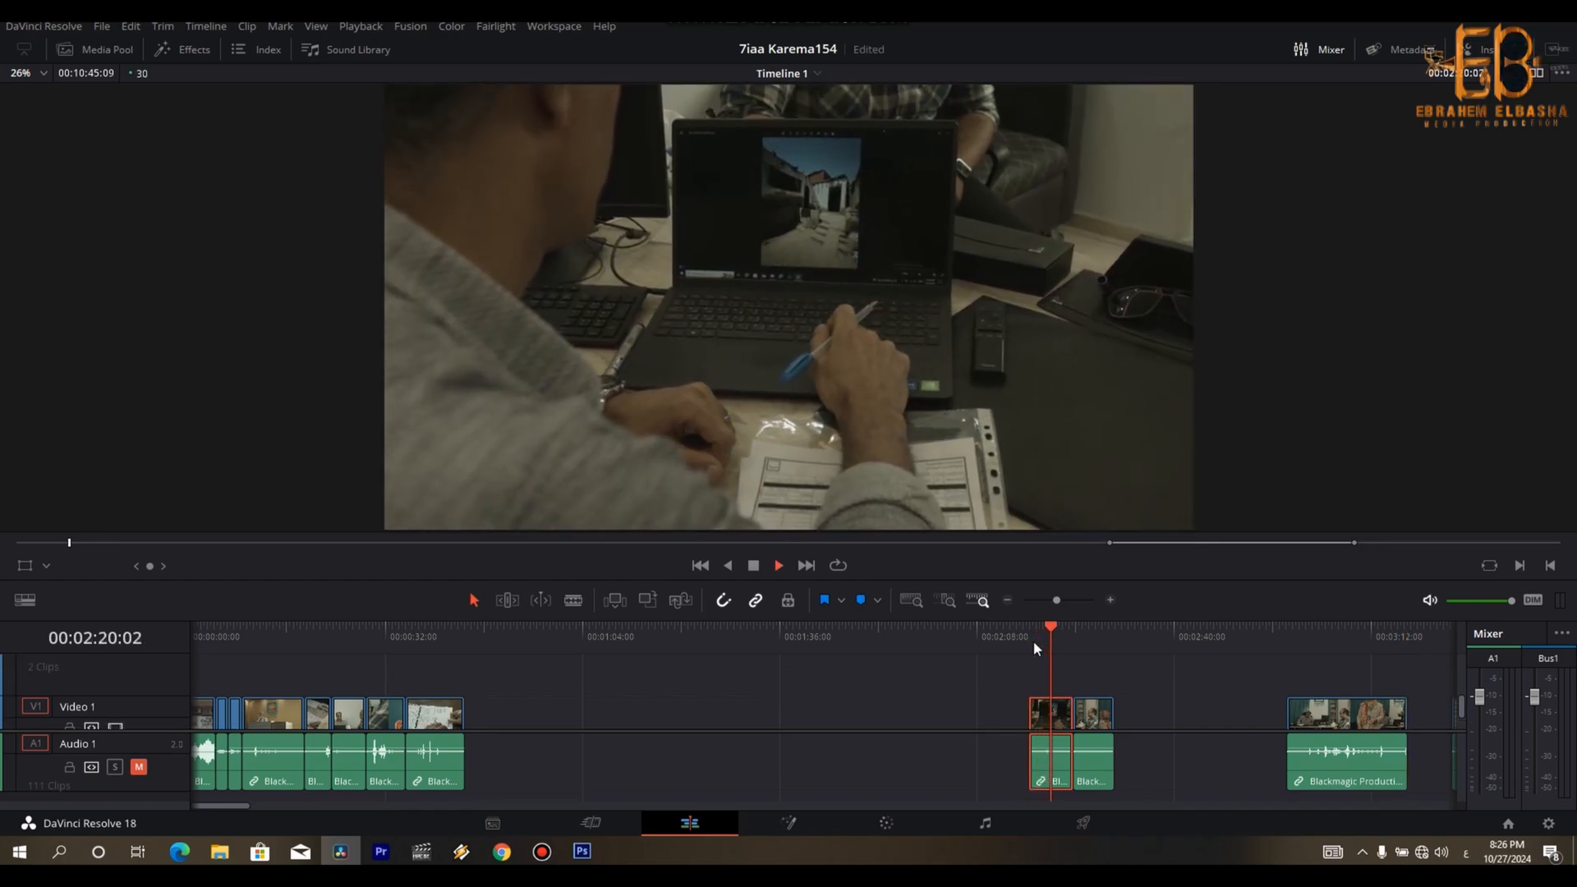
{"action": "key", "text": "space"}
{"action": "key", "text": "Left"}
{"action": "key", "text": "Left"}
{"action": "key", "text": "Left"}
{"action": "key", "text": "Left"}
{"action": "key", "text": "Left"}
{"action": "key", "text": "Left"}
{"action": "key", "text": "Left"}
{"action": "key", "text": "Left"}
{"action": "key", "text": "Left"}
{"action": "key", "text": "Left"}
{"action": "key", "text": "Left"}
{"action": "key", "text": "Left"}
{"action": "key", "text": "Left"}
{"action": "key", "text": "Left"}
{"action": "key", "text": "Left"}
{"action": "key", "text": "Left"}
{"action": "key", "text": "Left"}
{"action": "key", "text": "Left"}
{"action": "key", "text": "Left"}
{"action": "key", "text": "Left"}
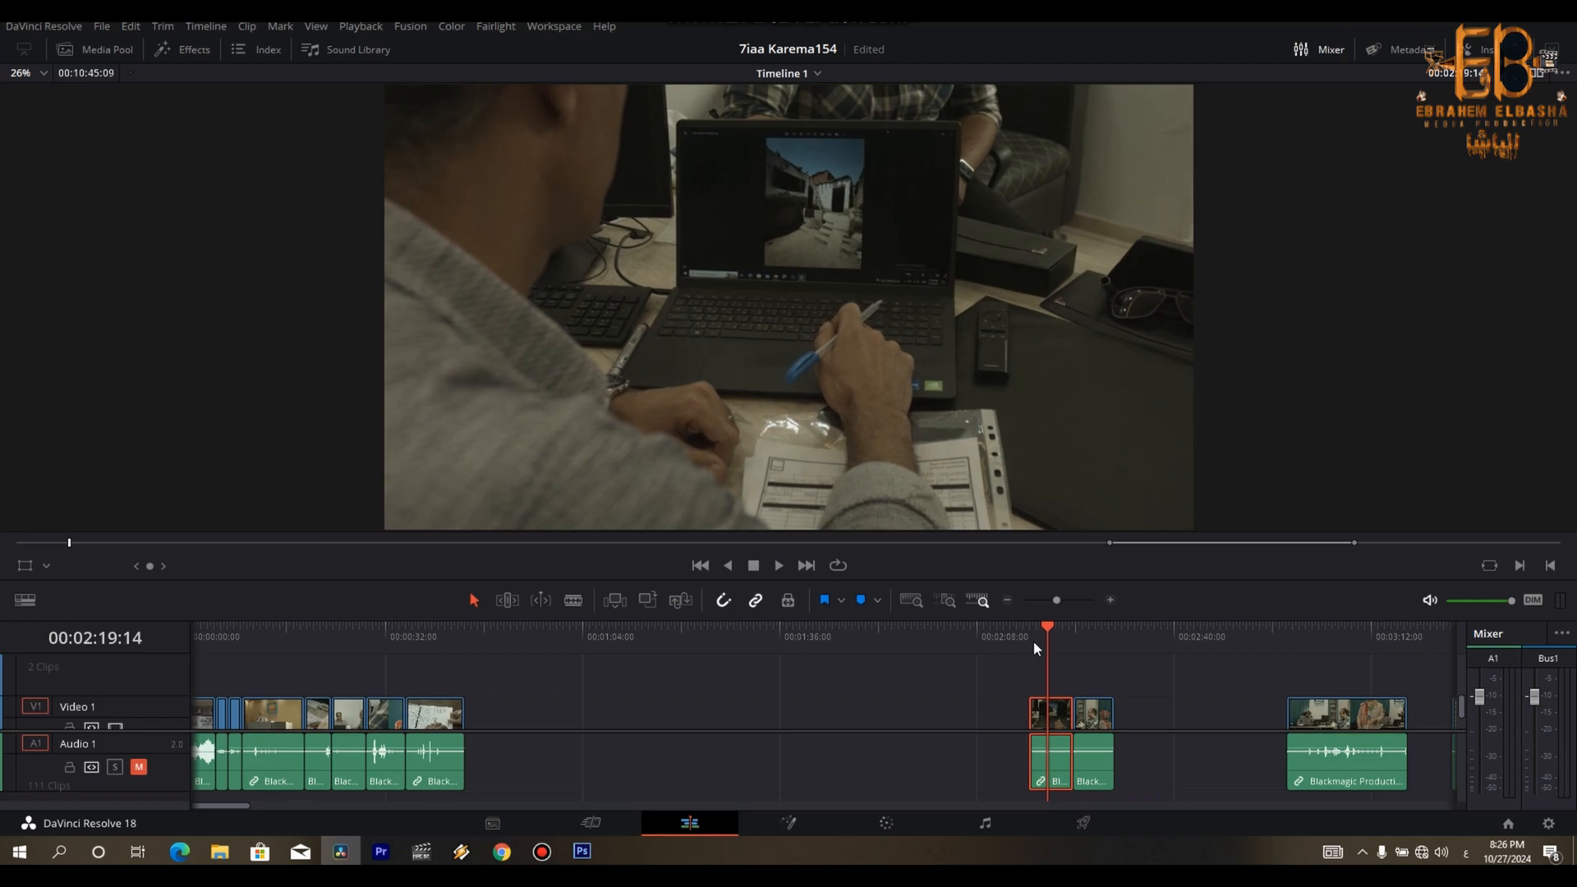
{"action": "key", "text": "ctrl+b"}
{"action": "key", "text": "BackSpace"}
- Split the laptop clip at 00:02:22:02, append the laptop and office shots to the sequence, and play them back
{"action": "key", "text": "space"}
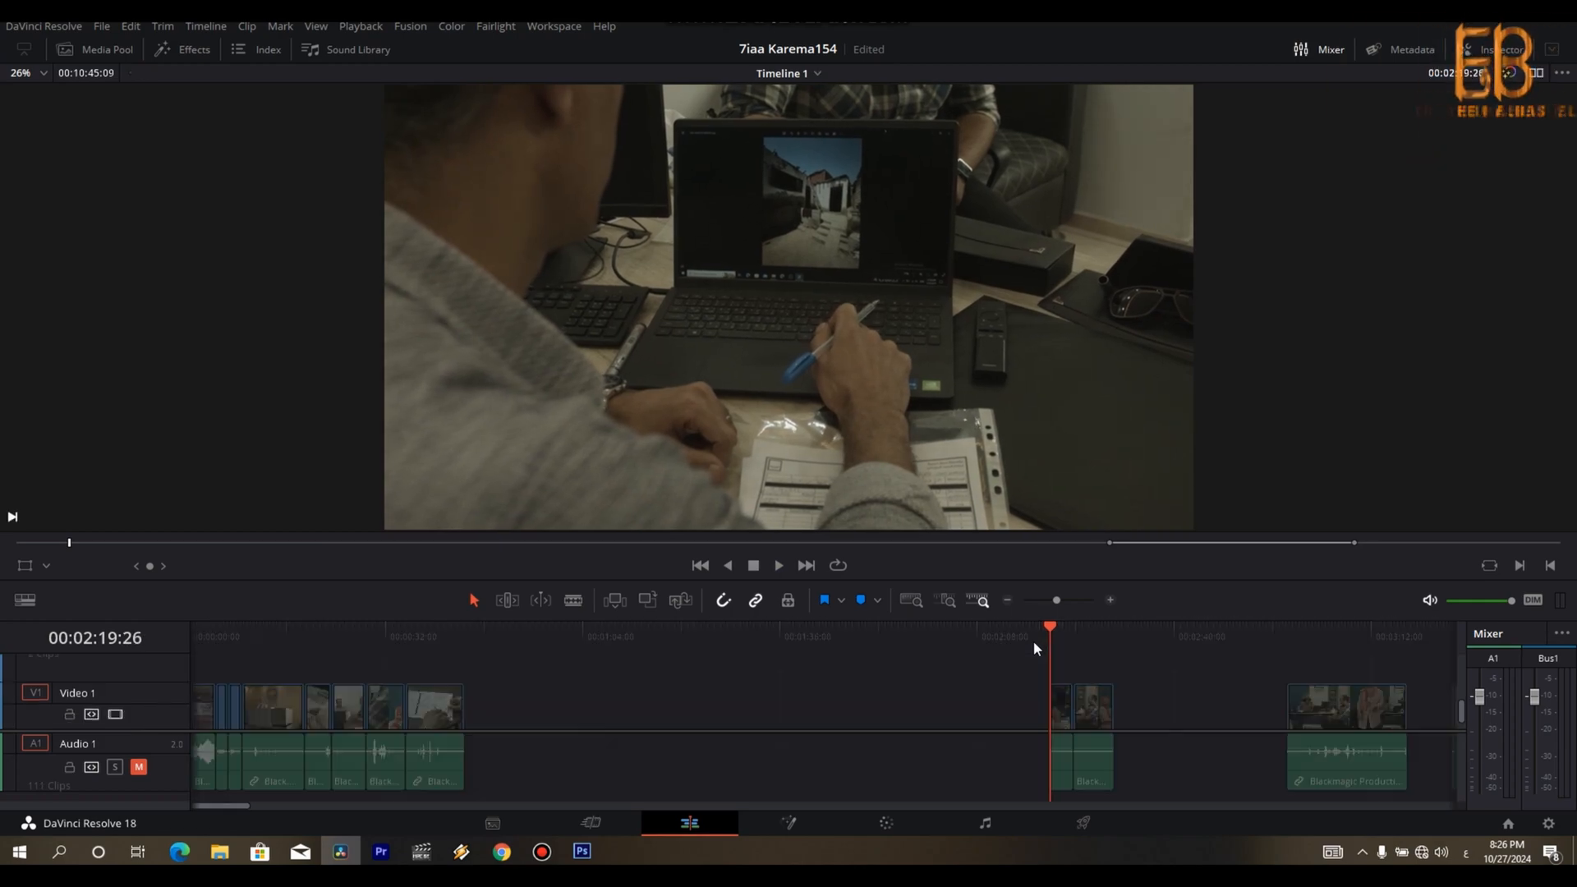
{"action": "key", "text": "space"}
{"action": "key", "text": "ctrl+b"}
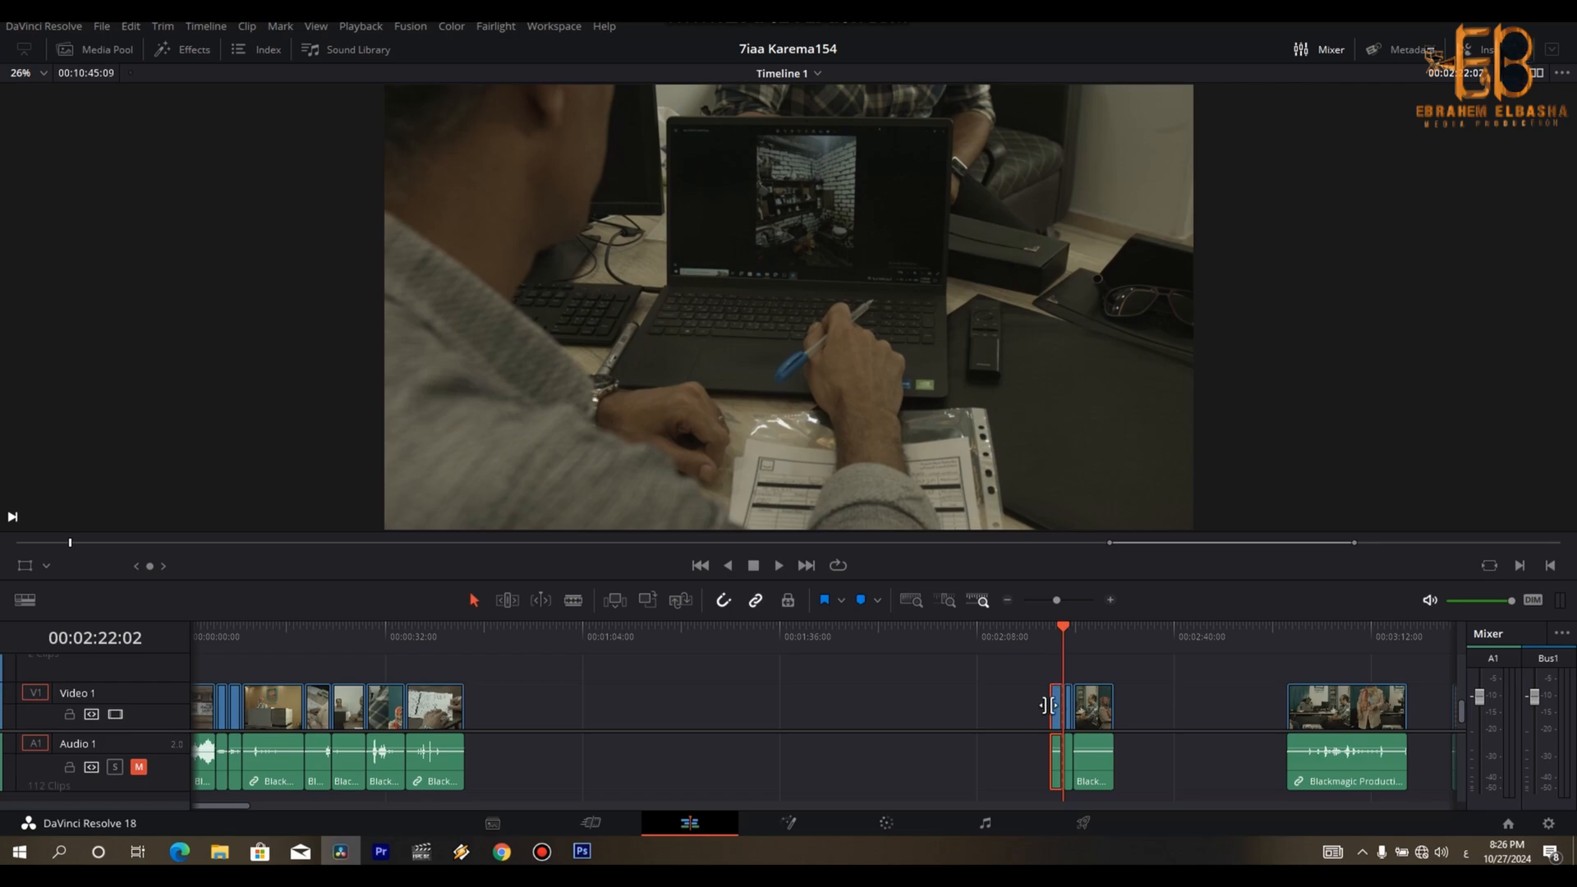
{"action": "left_click_drag", "start_coordinate": [1068, 713], "coordinate": [468, 713]}
{"action": "left_click_drag", "start_coordinate": [1088, 713], "coordinate": [501, 715]}
{"action": "left_click", "coordinate": [478, 637]}
{"action": "key", "text": "space"}
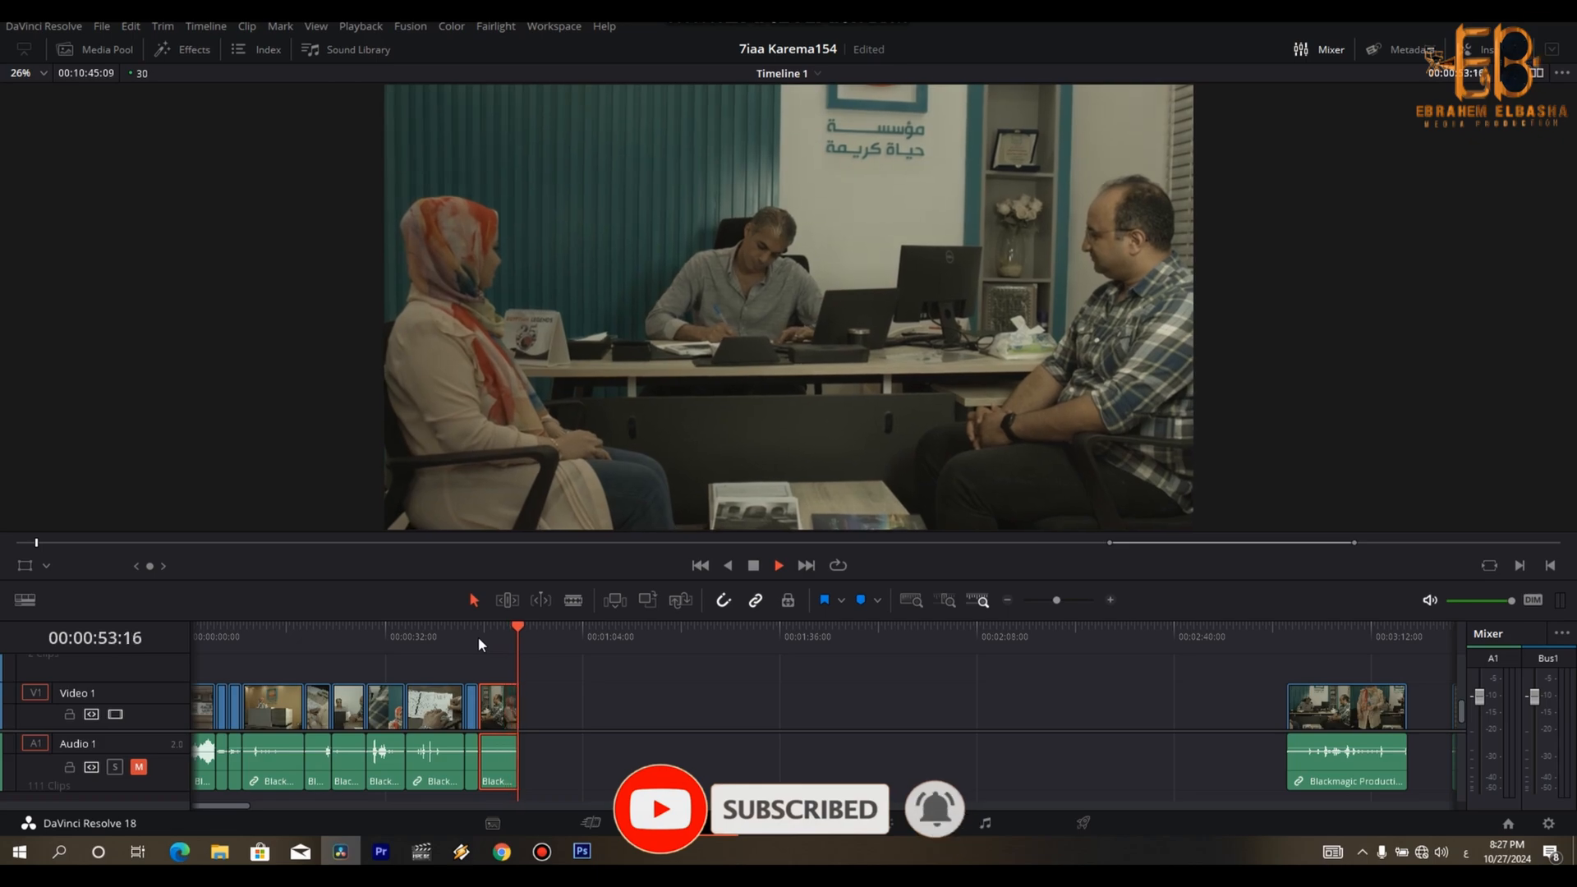
- Review the remaining office footage and move the close-ups of the listening man and woman into the gap before it
{"action": "left_click", "coordinate": [1290, 637]}
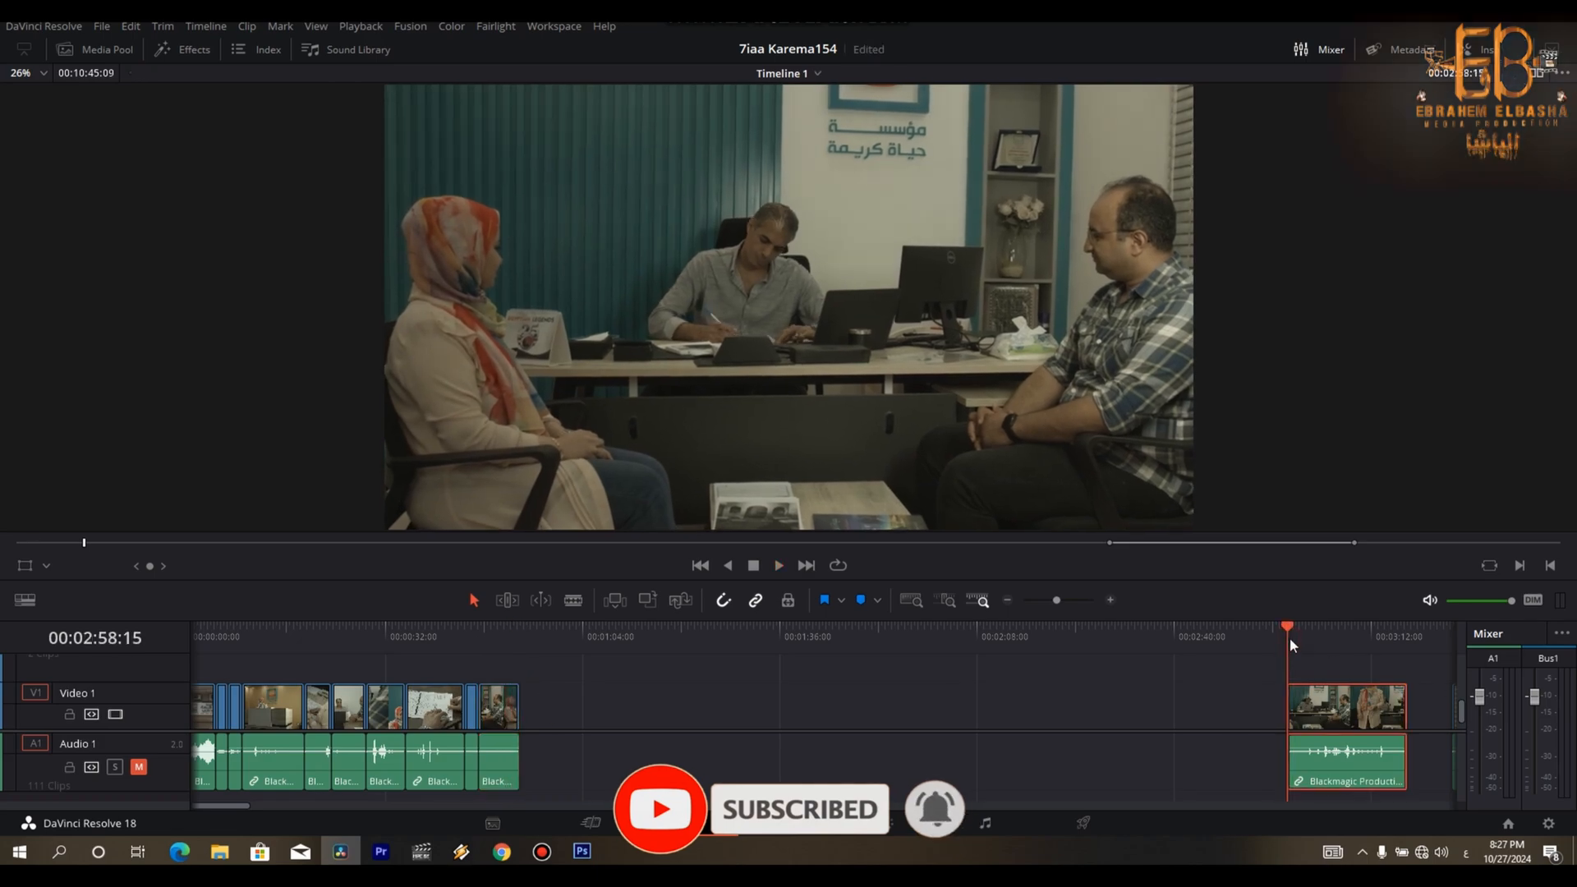
{"action": "left_click", "coordinate": [1365, 633]}
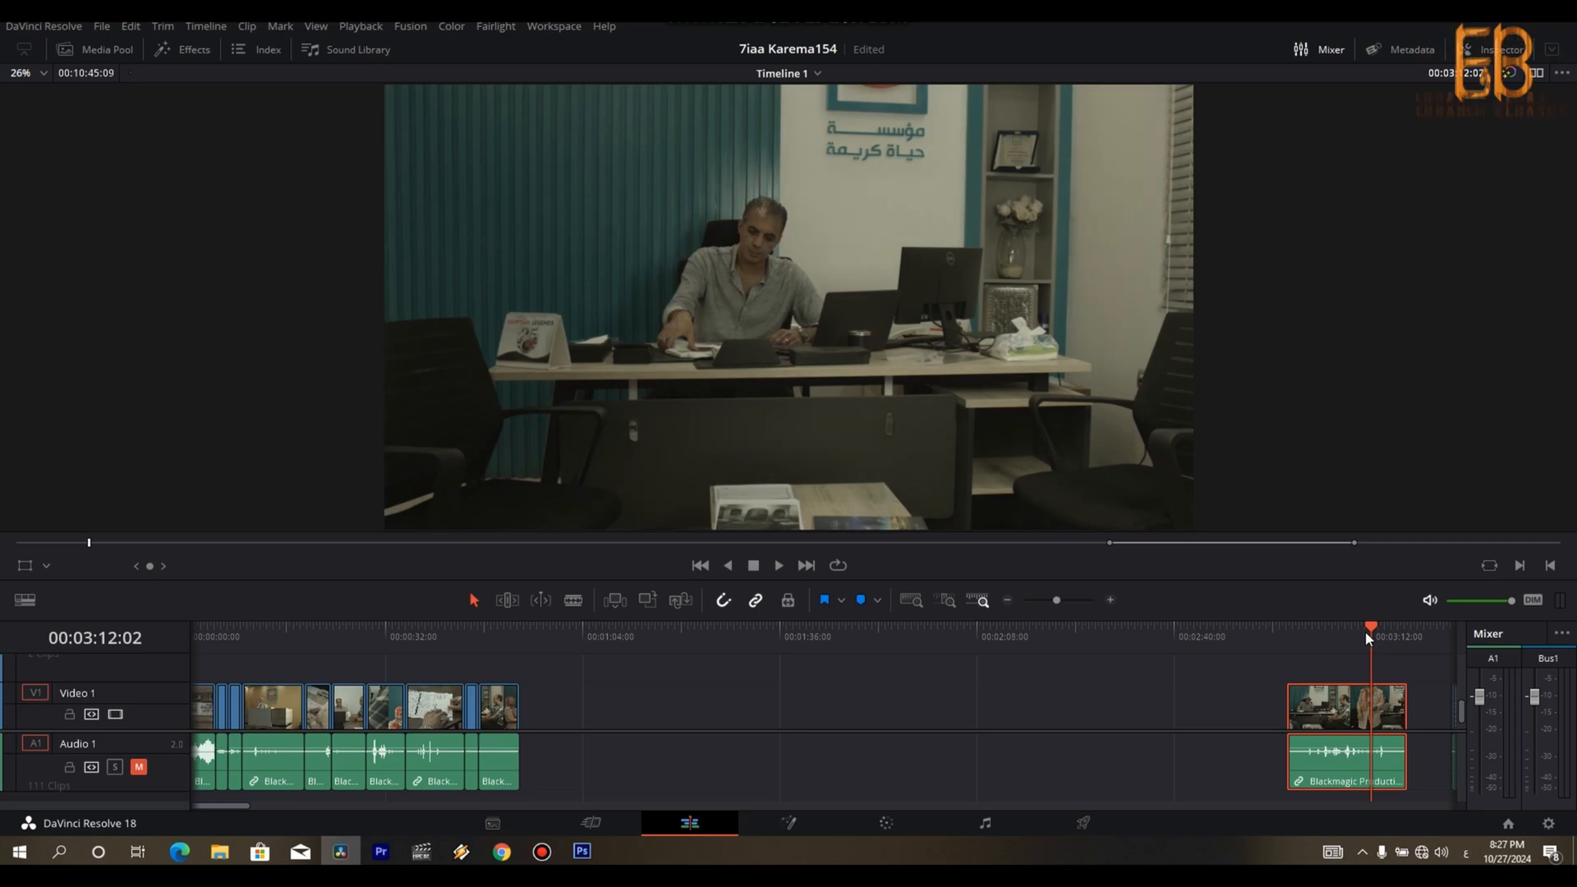
{"action": "key", "text": "ctrl+minus"}
{"action": "left_click", "coordinate": [828, 639]}
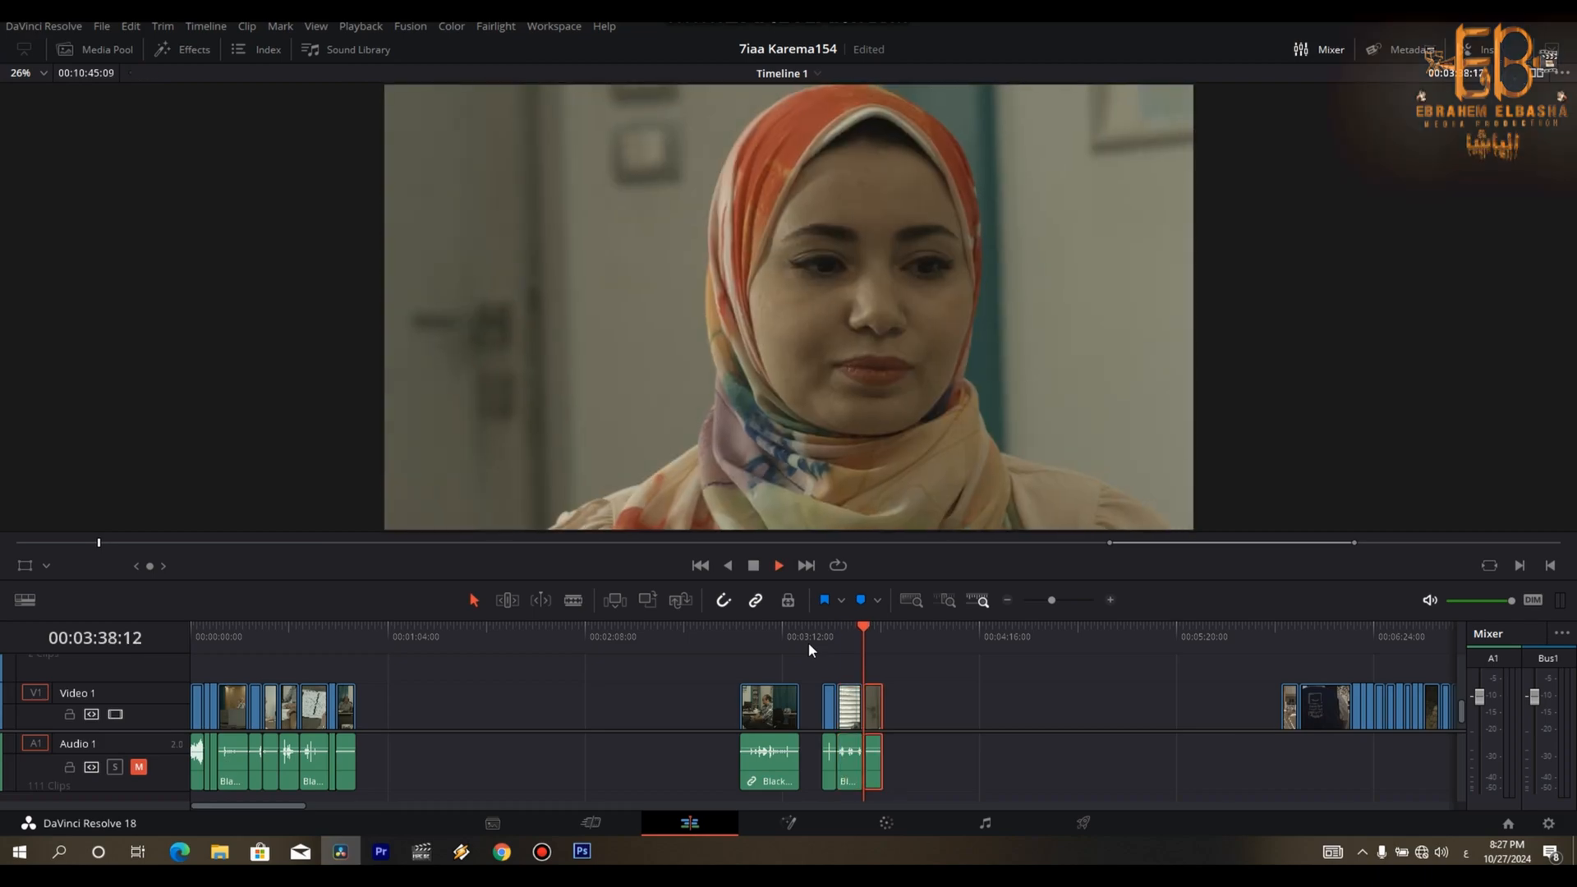
{"action": "key", "text": "space"}
{"action": "left_click_drag", "start_coordinate": [854, 706], "coordinate": [567, 716]}
- Play the close-ups of the listening man and woman, splitting his at 00:01:59:06 and hers at 00:02:08:16
{"action": "left_click", "coordinate": [555, 637]}
{"action": "key", "text": "space"}
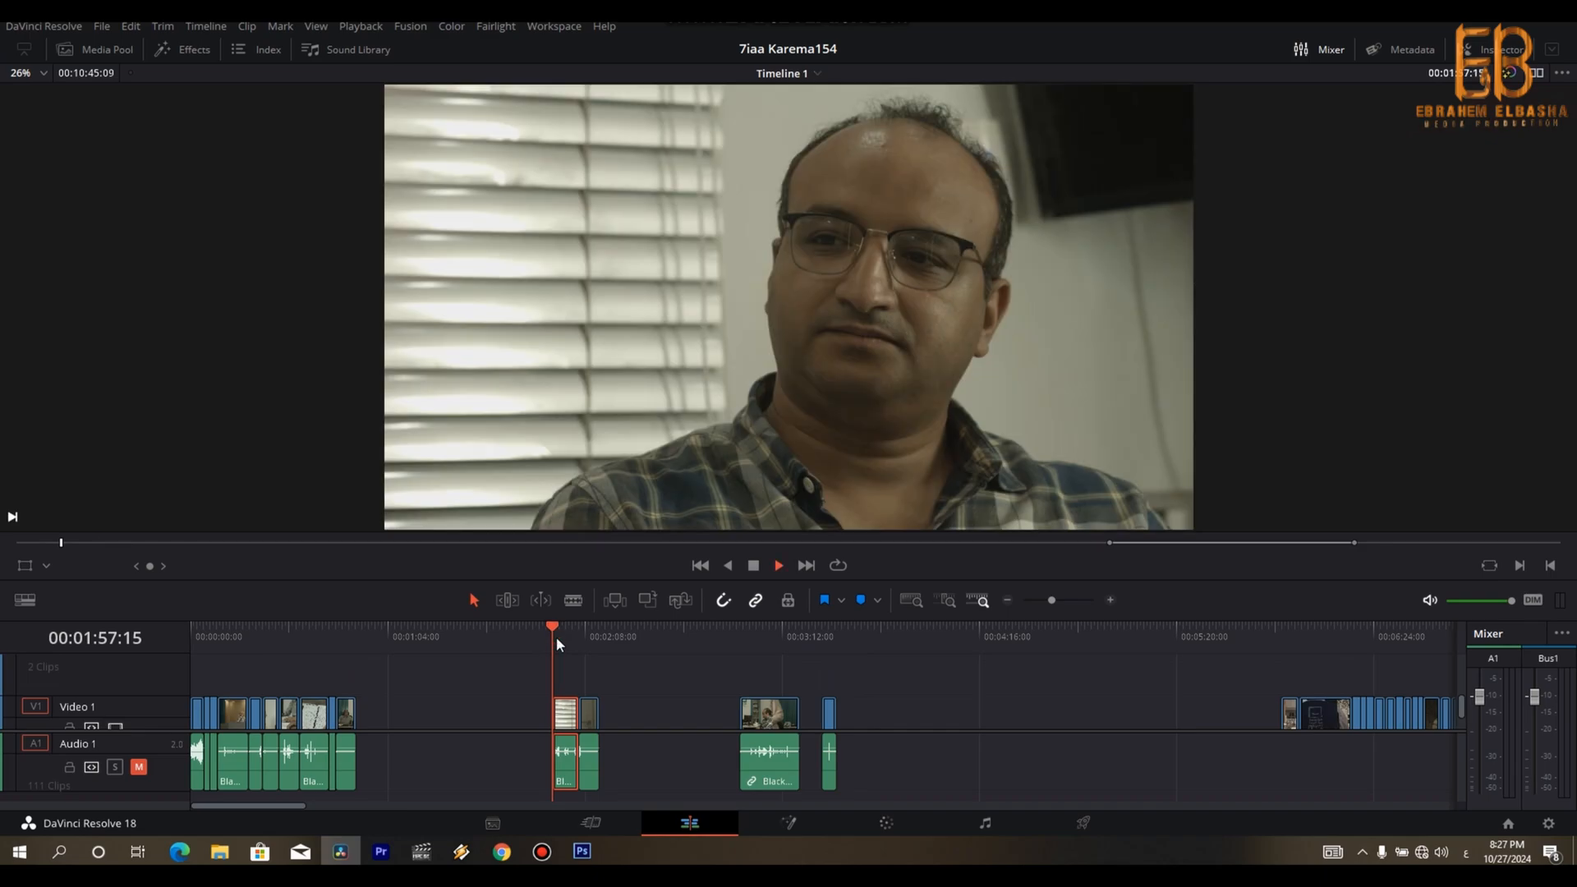
{"action": "key", "text": "ctrl+b"}
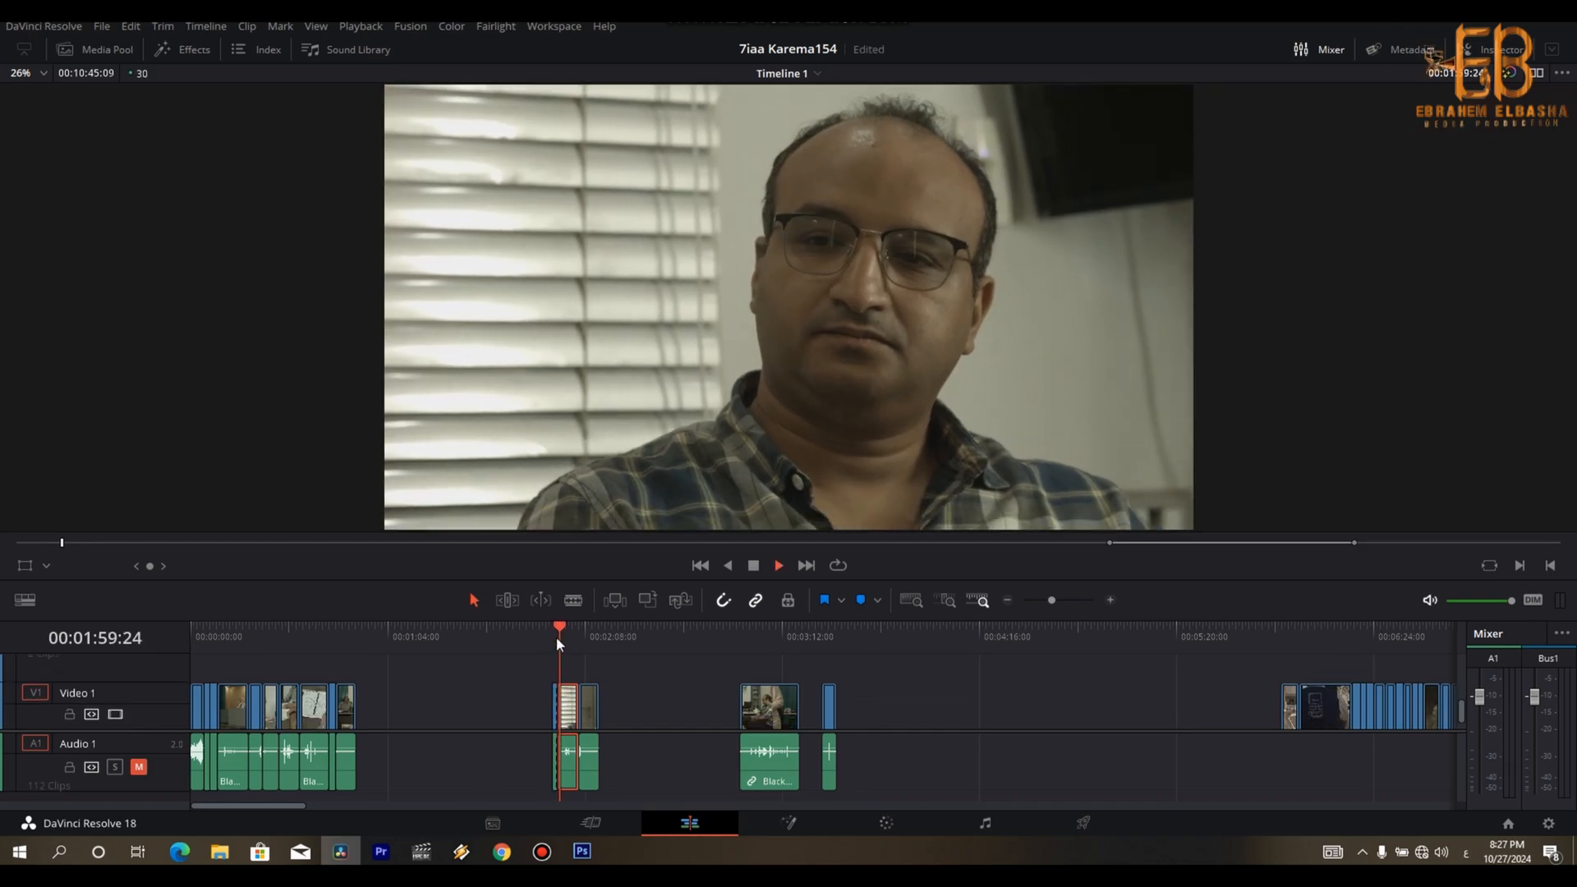
{"action": "key", "text": "Down"}
{"action": "key", "text": "space"}
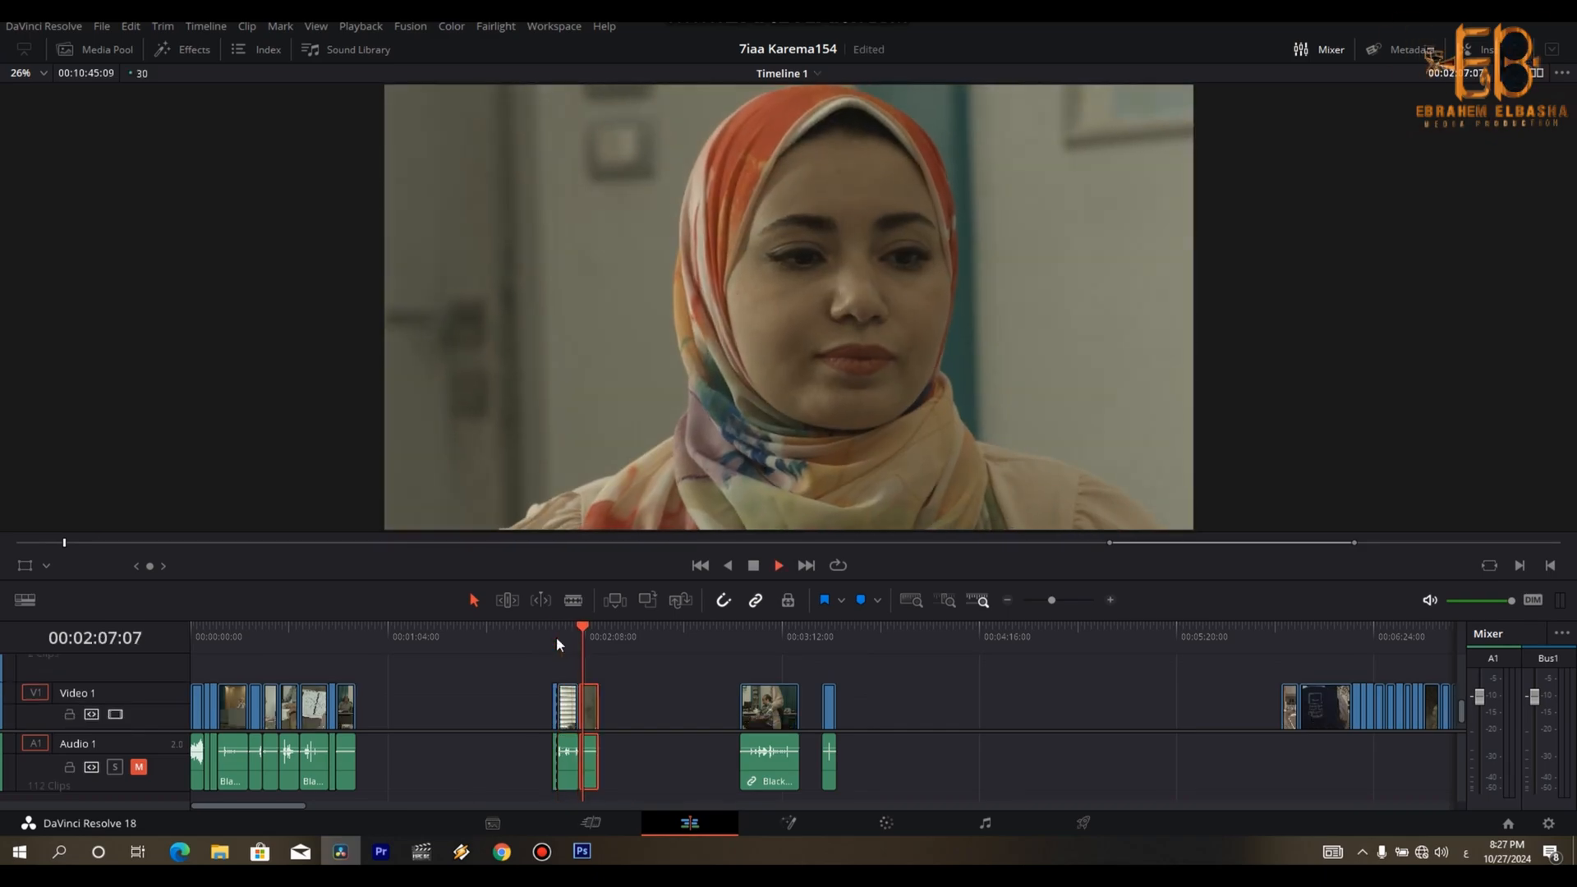
{"action": "key", "text": "space"}
{"action": "key", "text": "ctrl+b"}
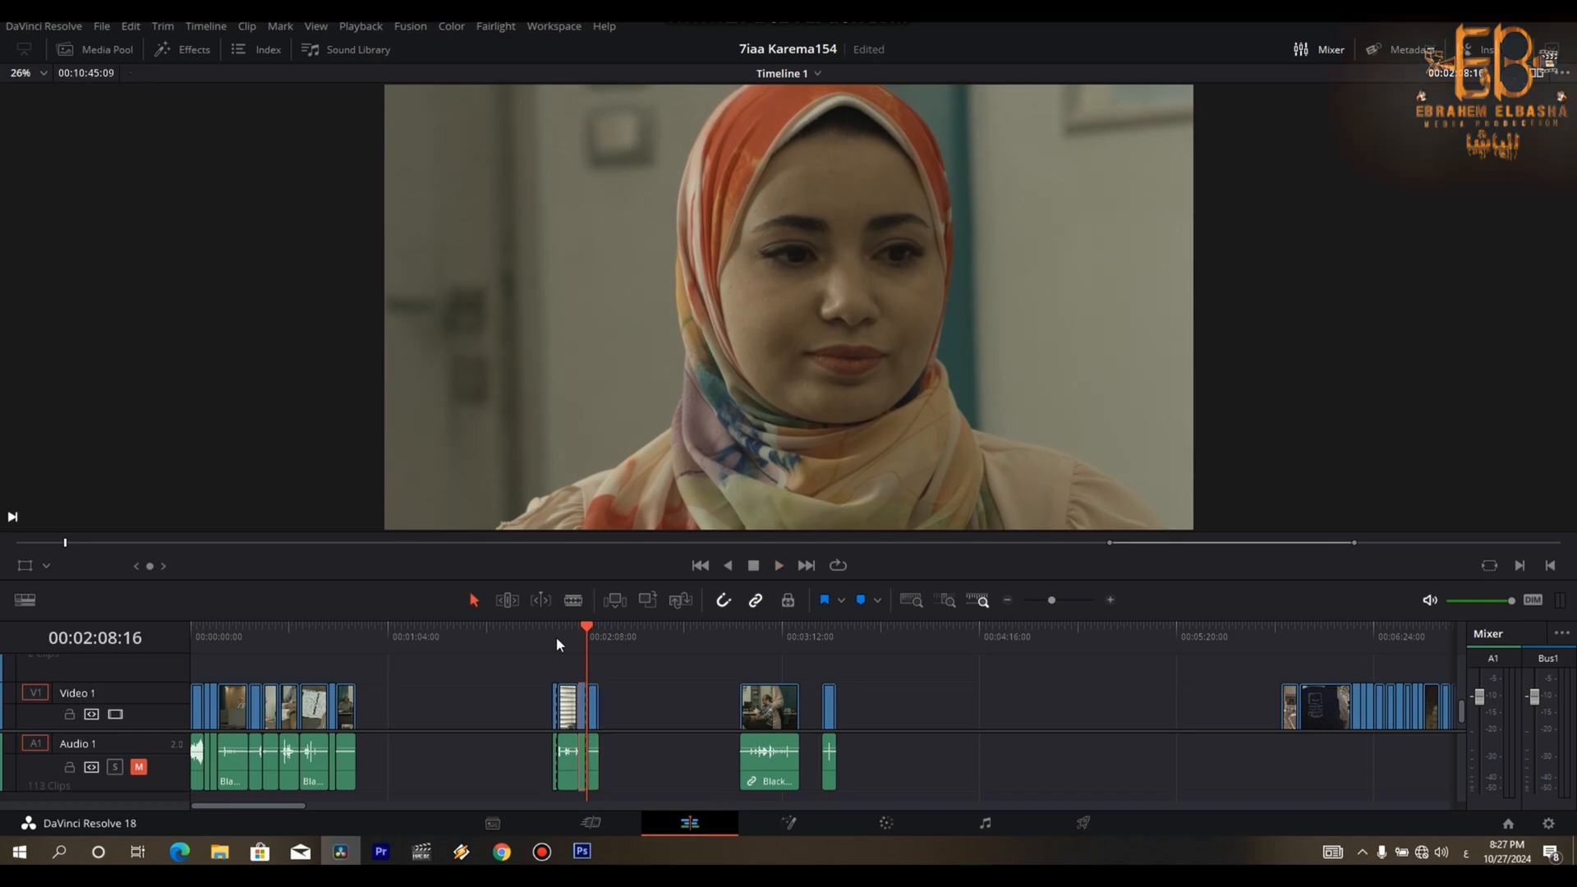
- Move the first parts of both close-ups into the empty space at about 00:01:24, the man before the woman, and play them
{"action": "left_click_drag", "start_coordinate": [554, 715], "coordinate": [465, 717]}
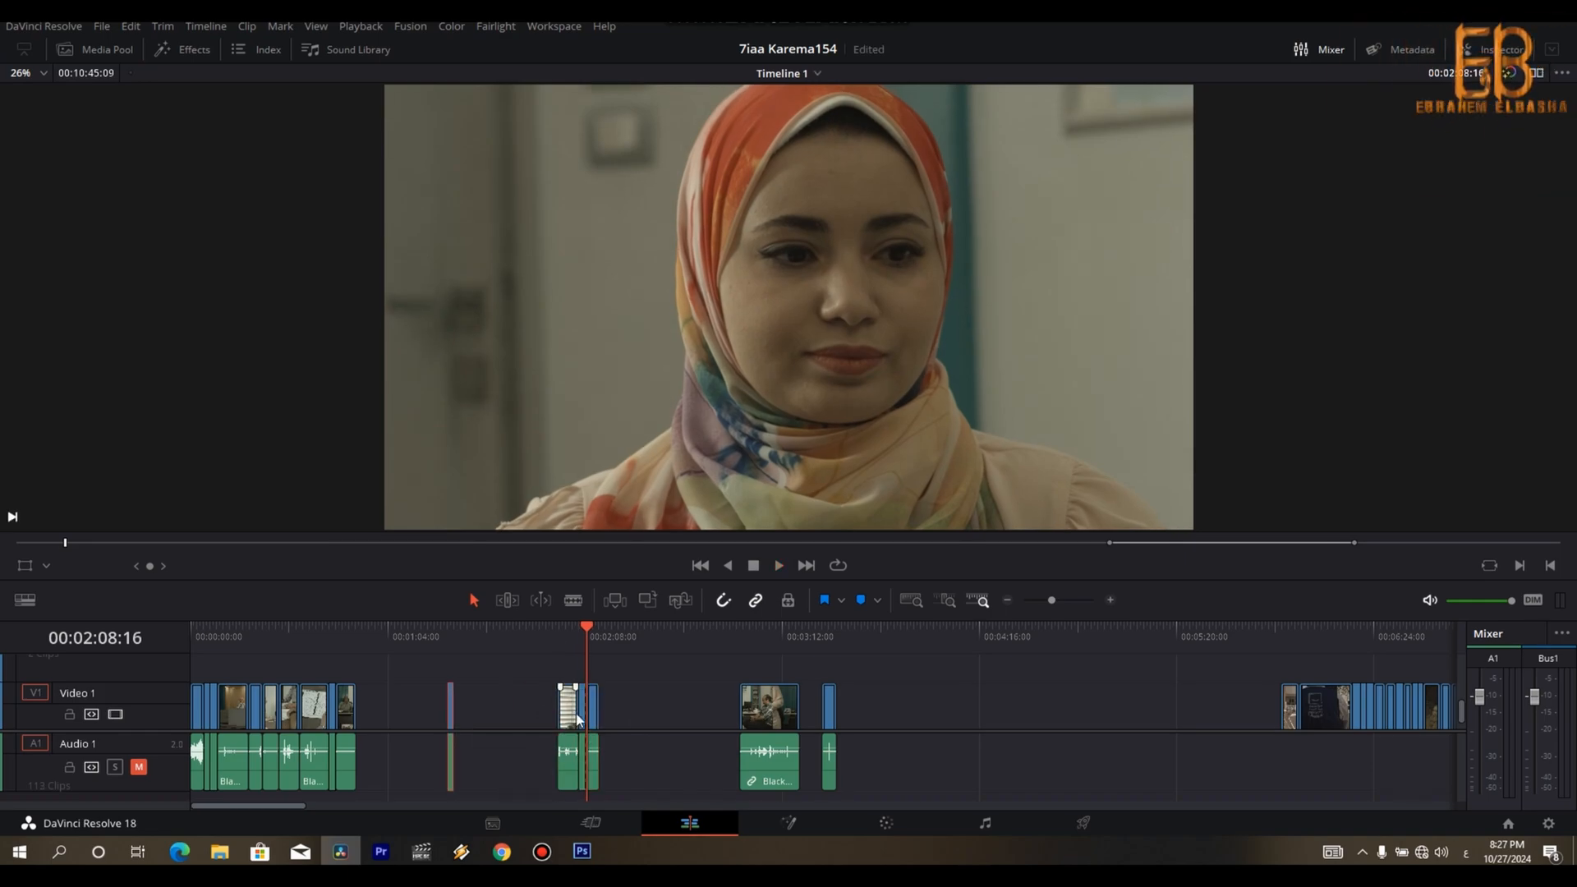
{"action": "left_click_drag", "start_coordinate": [585, 721], "coordinate": [464, 723]}
{"action": "left_click", "coordinate": [450, 644]}
{"action": "key", "text": "space"}
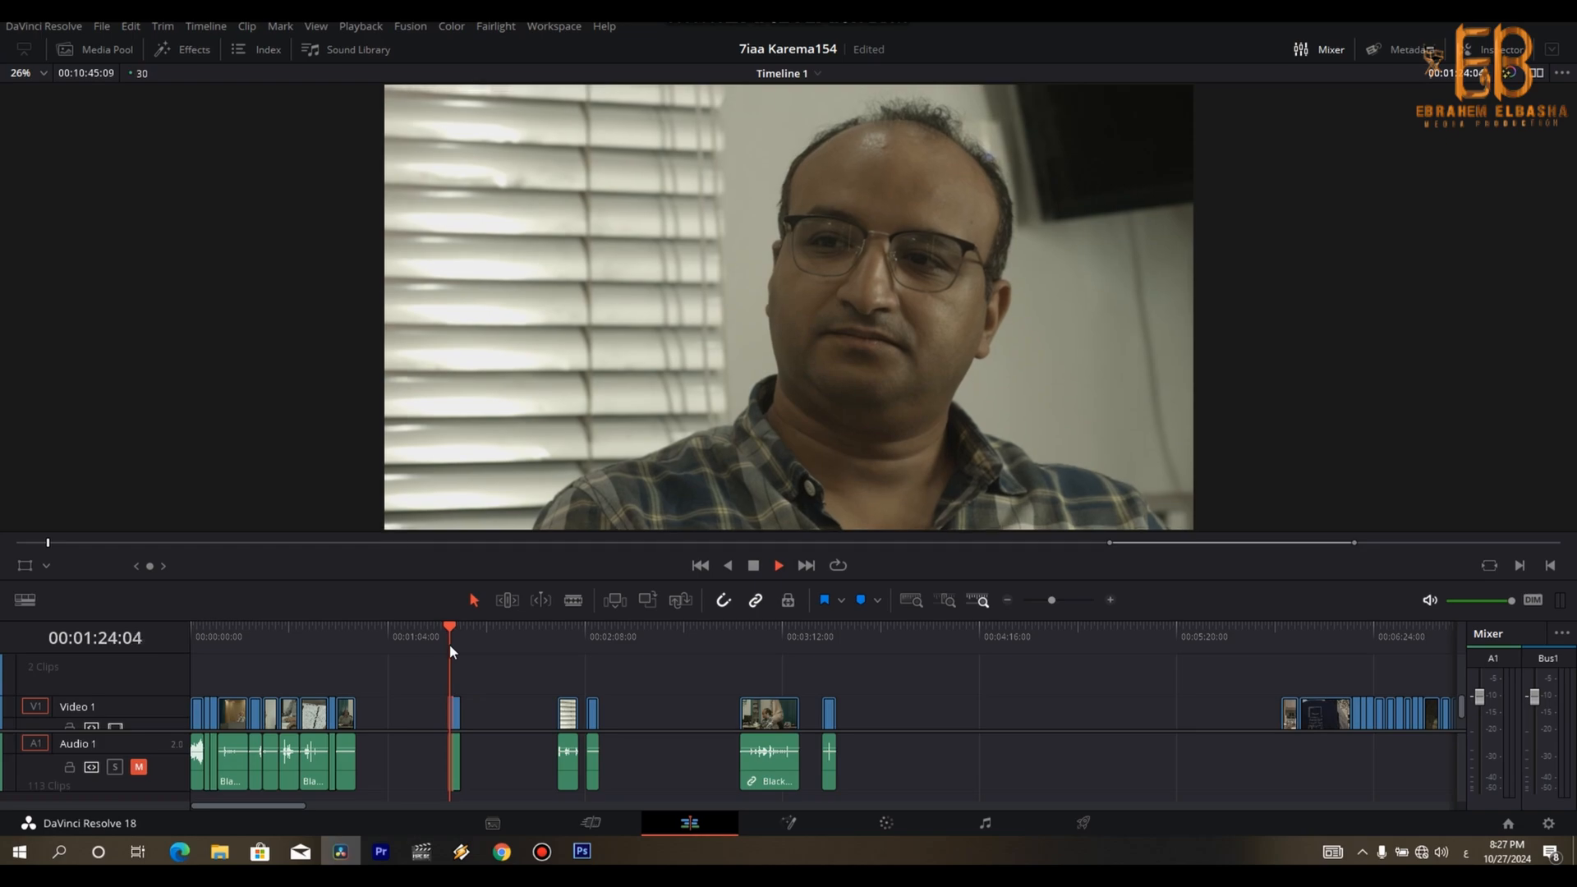
{"action": "key", "text": "space"}
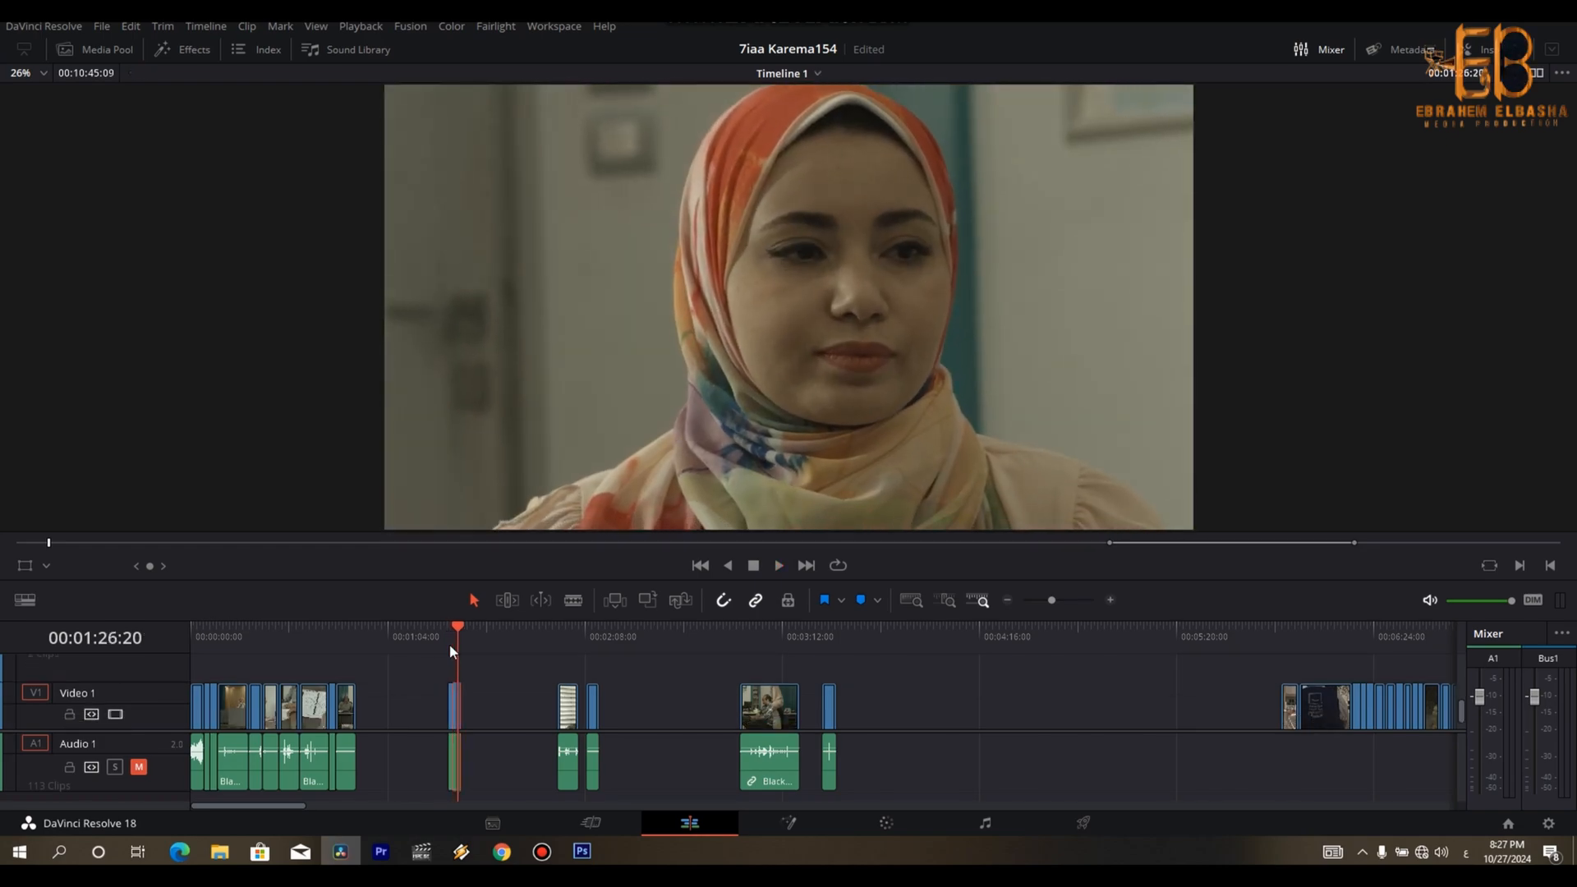
- Insert the two short close-ups at 00:00:44:28, ahead of the laptop and office shots, without leaving gaps, and play back the result
{"action": "left_click", "coordinate": [342, 634]}
{"action": "key", "text": "Up"}
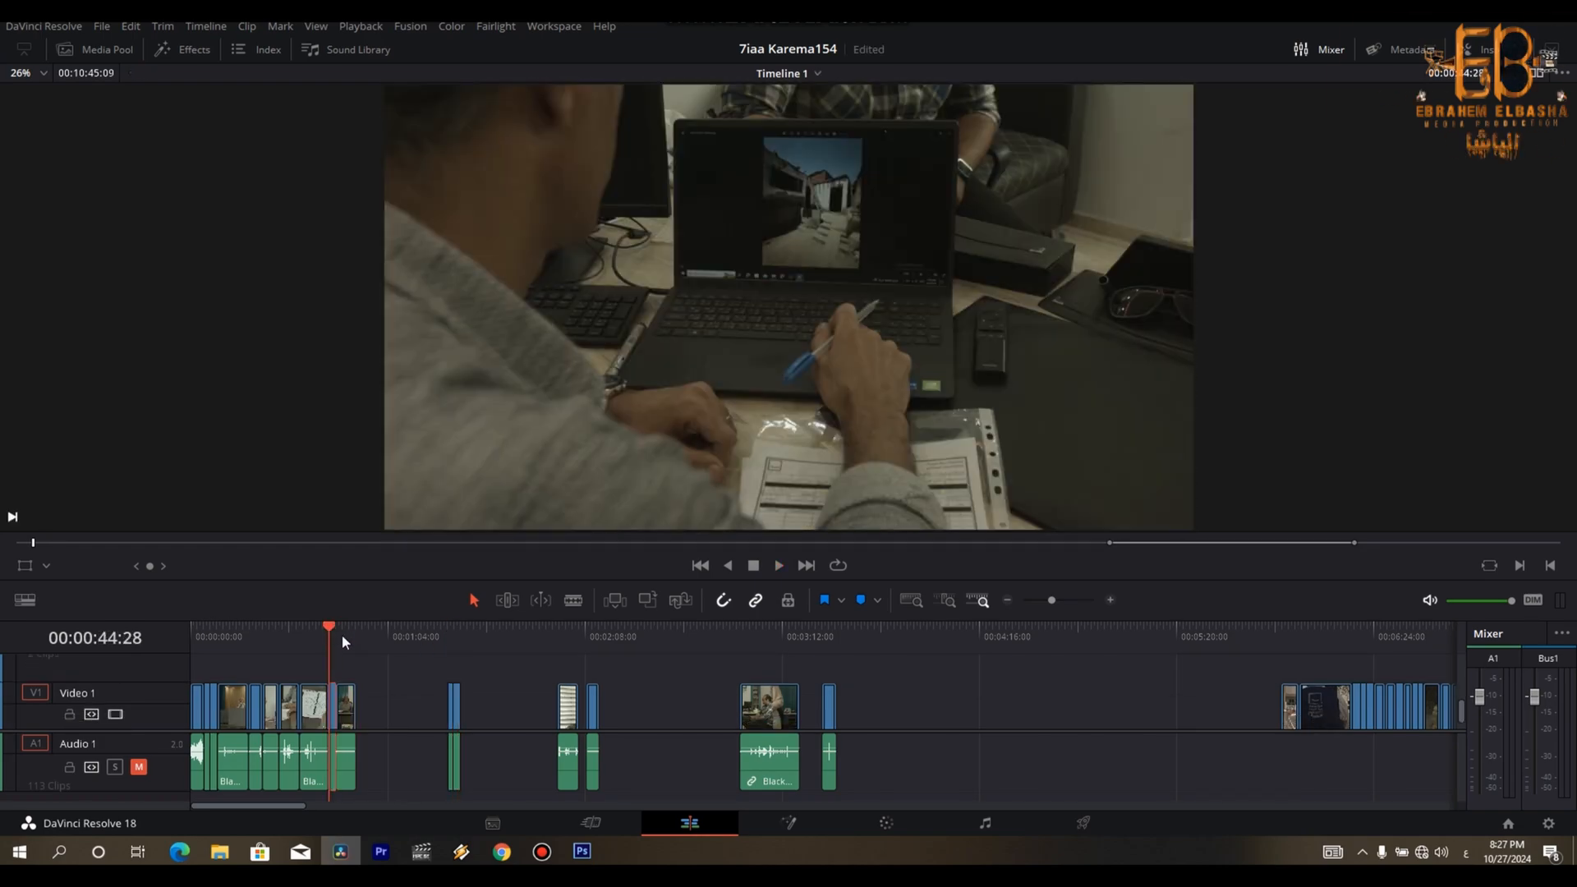
{"action": "left_click_drag", "start_coordinate": [373, 689], "coordinate": [408, 719]}
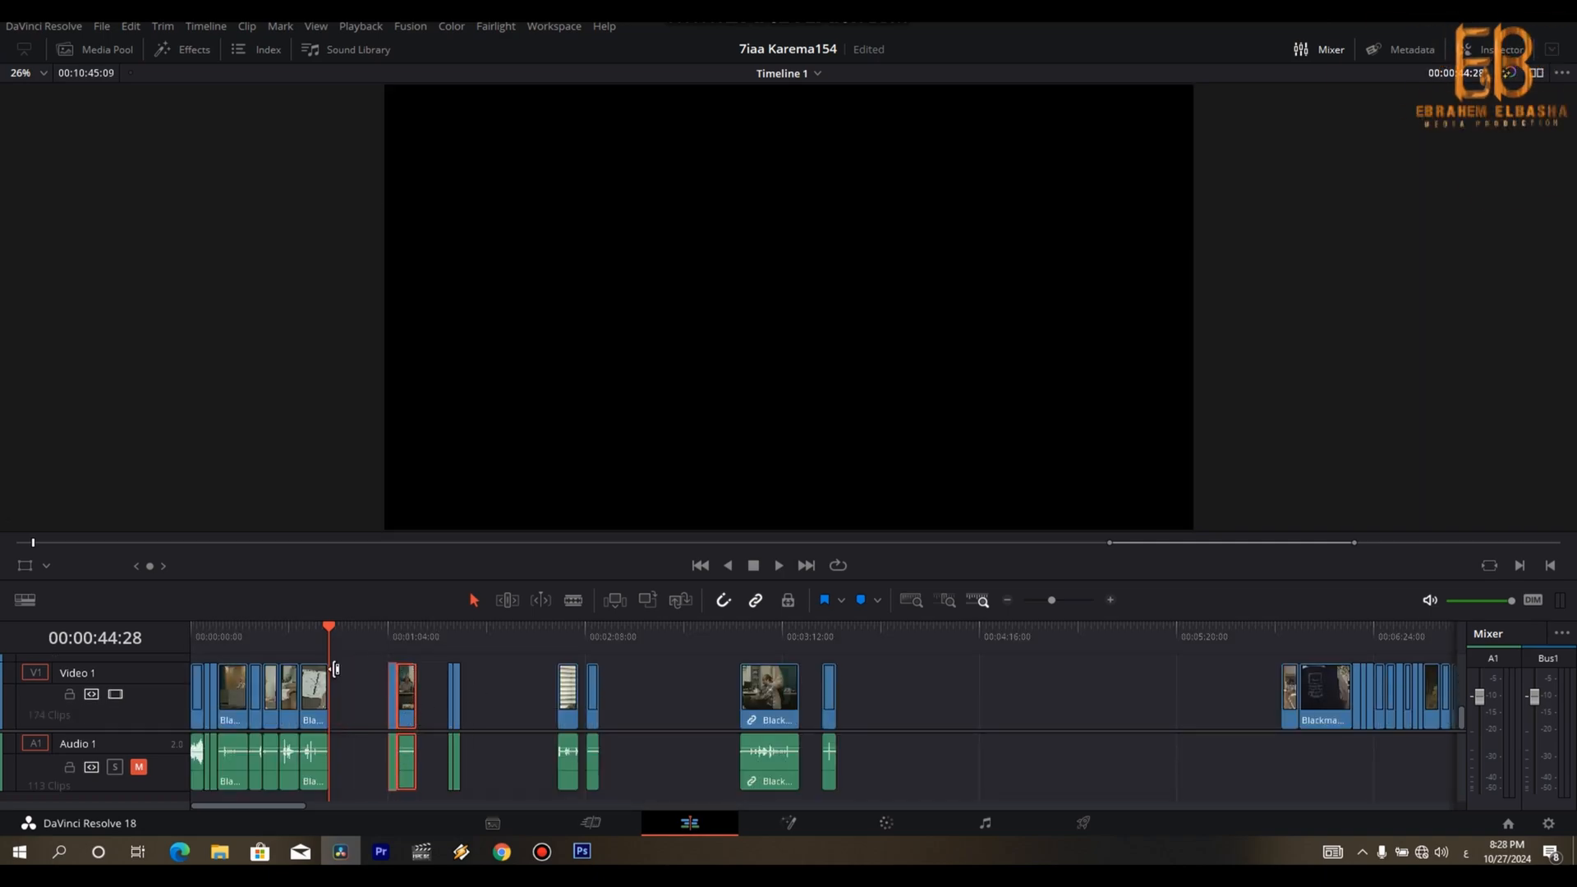
{"action": "left_click", "coordinate": [398, 636]}
{"action": "left_click_drag", "start_coordinate": [455, 707], "coordinate": [351, 713]}
{"action": "left_click", "coordinate": [321, 638]}
{"action": "left_click_drag", "start_coordinate": [321, 638], "coordinate": [325, 640]}
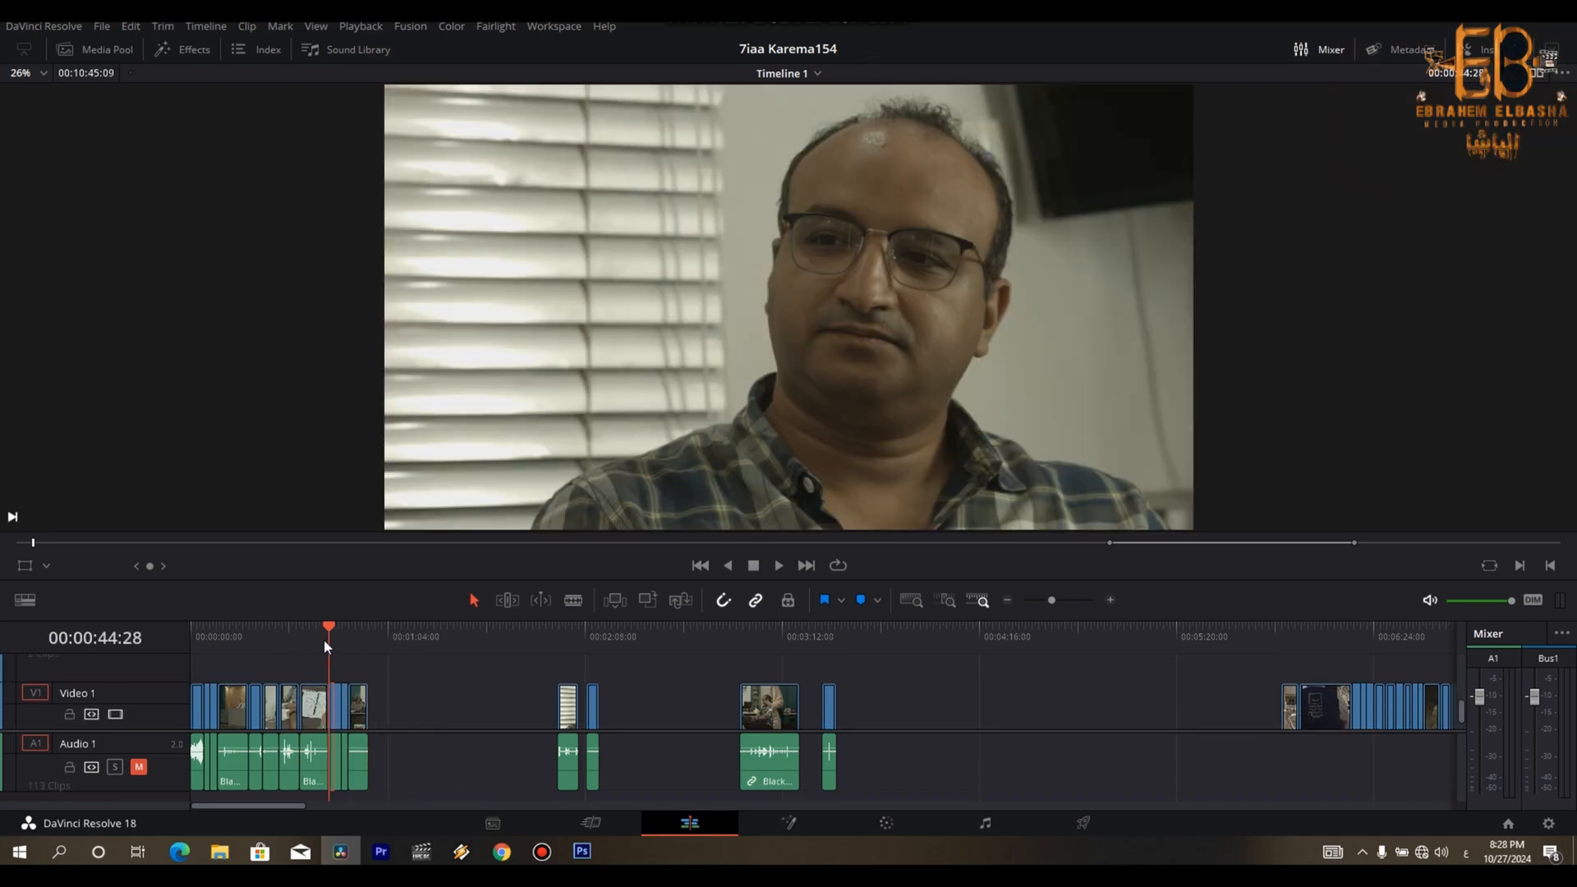
{"action": "key", "text": "space"}
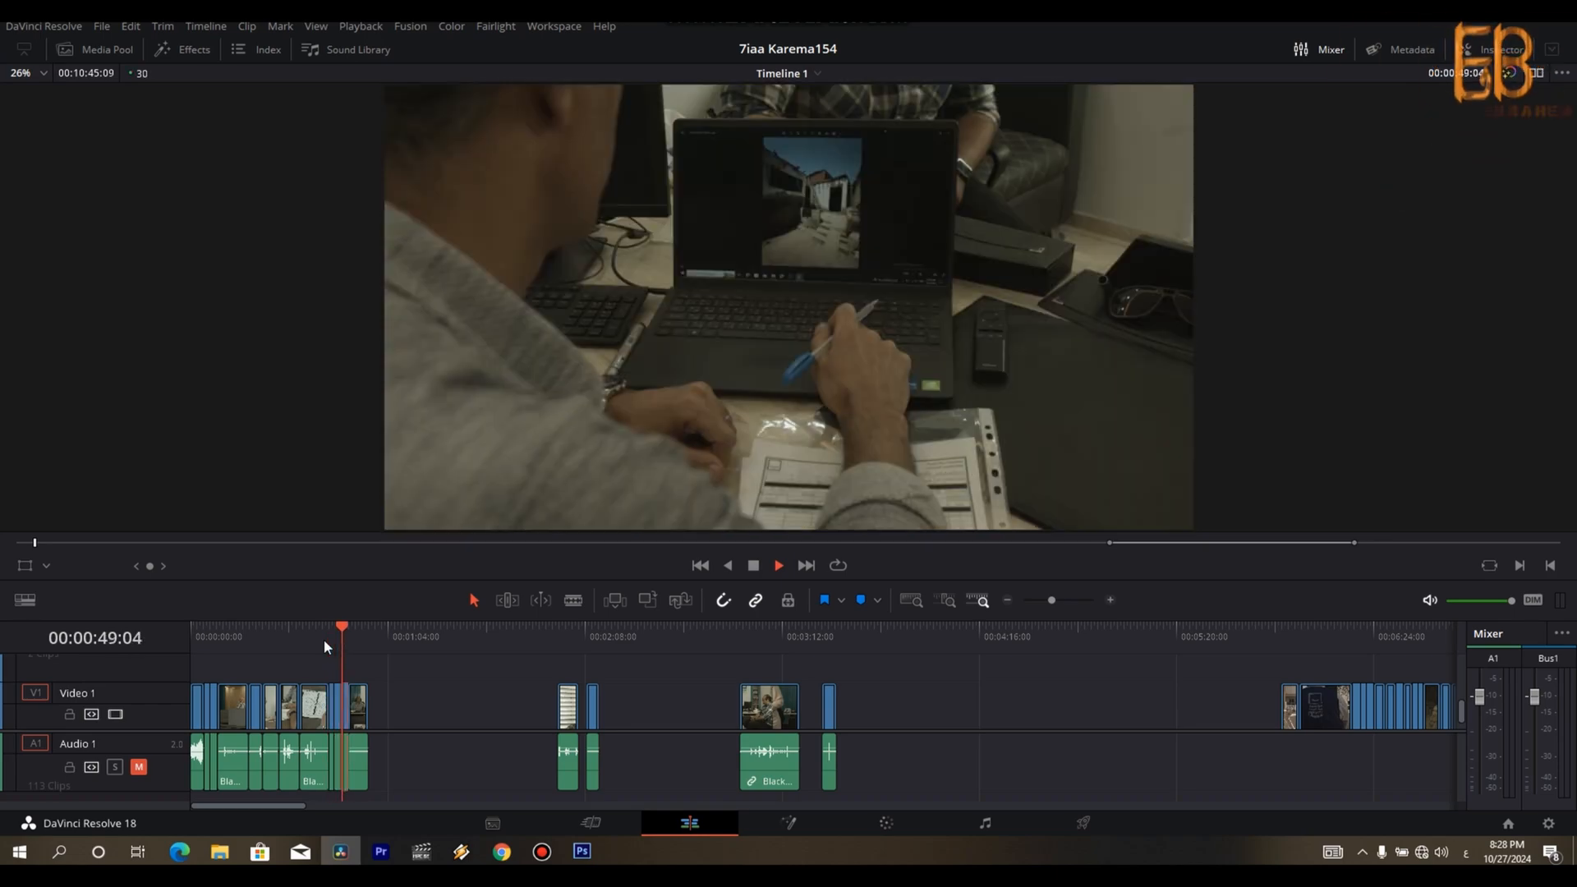
- Delete the leftover parts of the man's and woman's close-ups and the remaining unused office footage
{"action": "key", "text": "Down"}
{"action": "key", "text": "Down"}
{"action": "key", "text": "Down"}
{"action": "key", "text": "Down"}
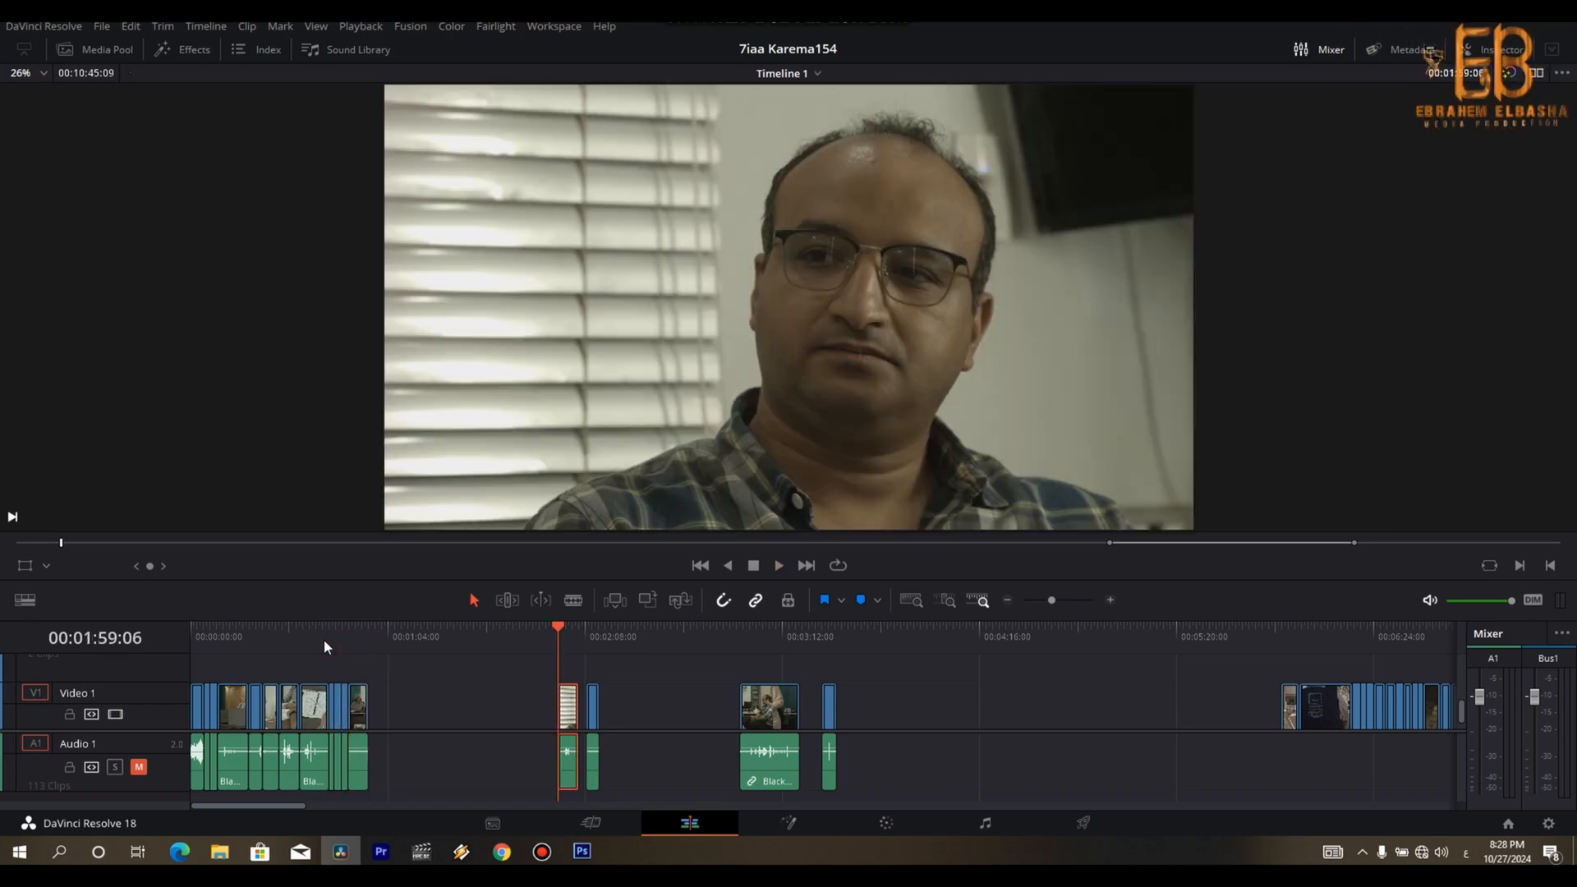
{"action": "left_click_drag", "start_coordinate": [641, 698], "coordinate": [549, 757]}
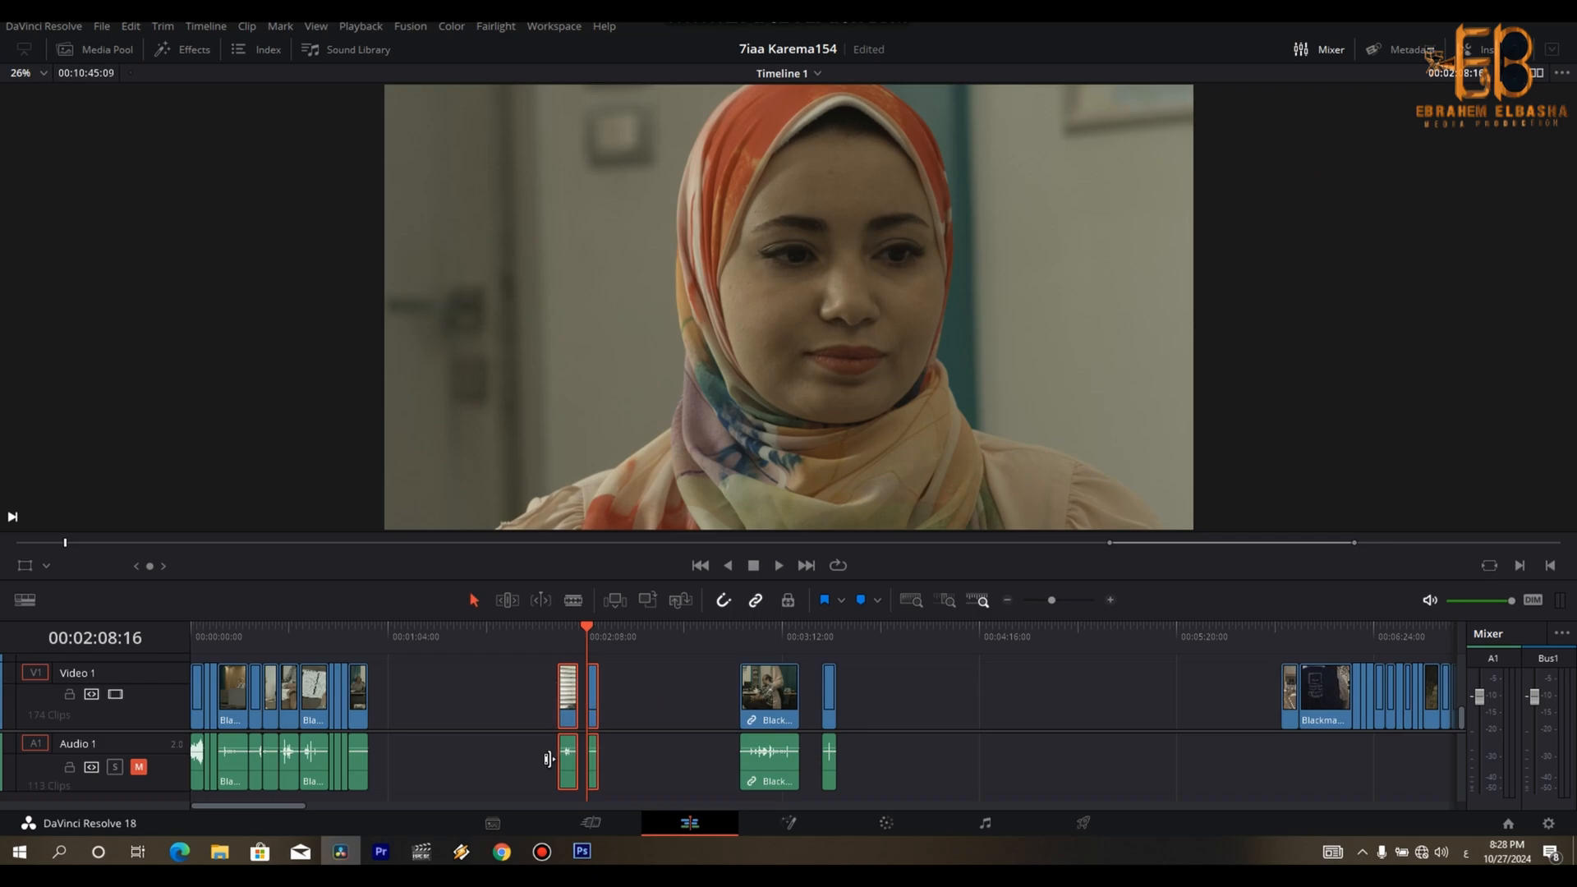
{"action": "key", "text": "BackSpace"}
{"action": "left_click", "coordinate": [756, 644]}
{"action": "left_click_drag", "start_coordinate": [757, 646], "coordinate": [800, 643]}
{"action": "left_click", "coordinate": [824, 641]}
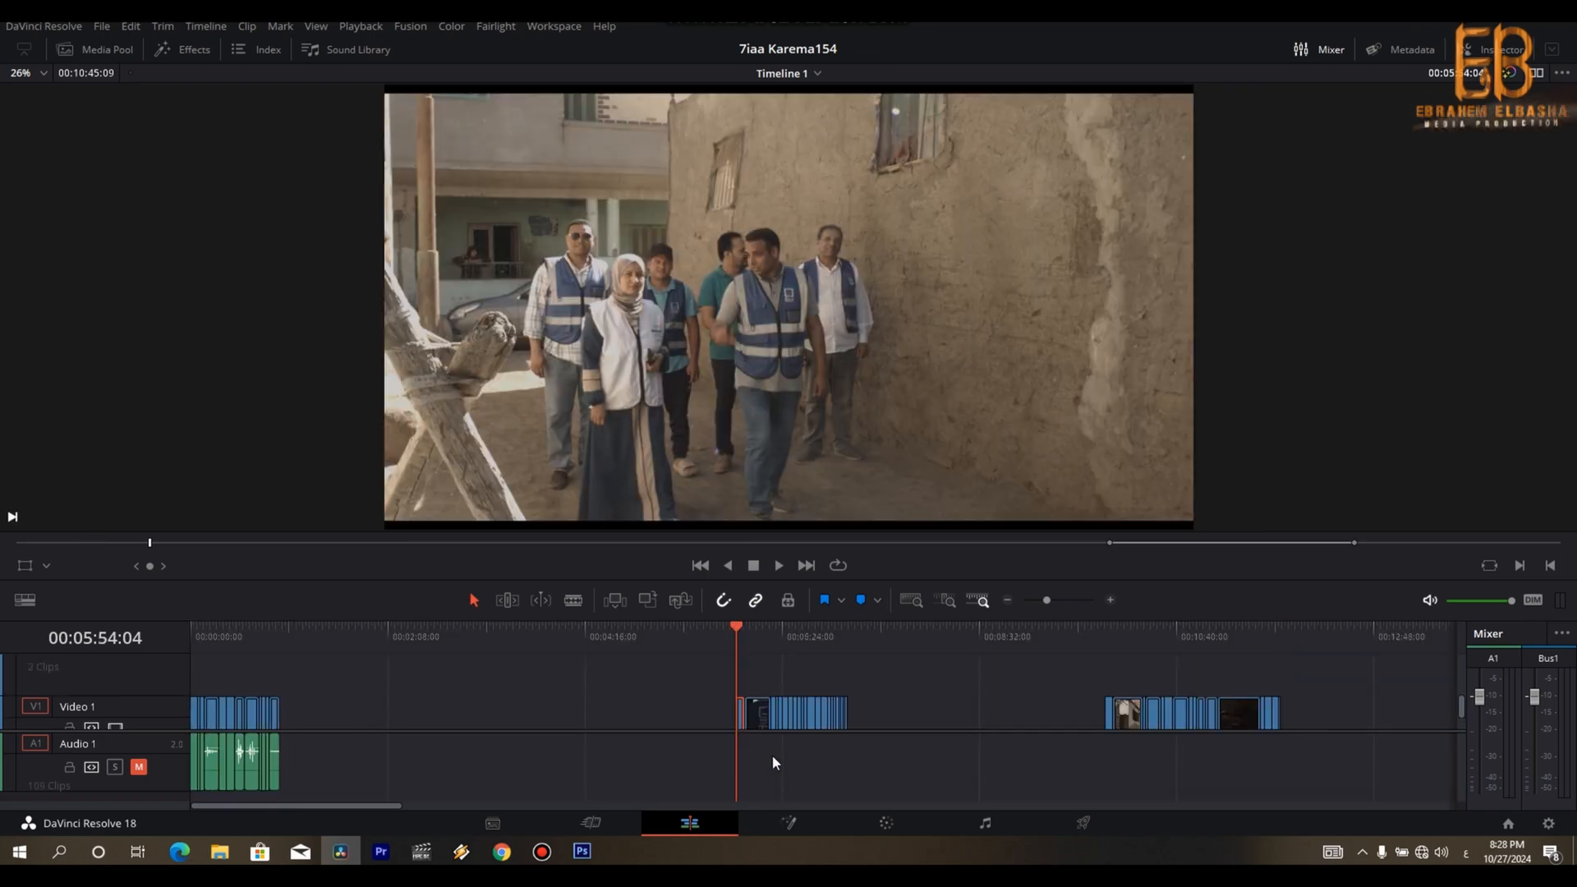
- Review the village-visit footage and move the whole clip group starting at 00:05:54:04 forward to 00:01:38:05
{"action": "left_click_drag", "start_coordinate": [1463, 704], "coordinate": [1460, 729]}
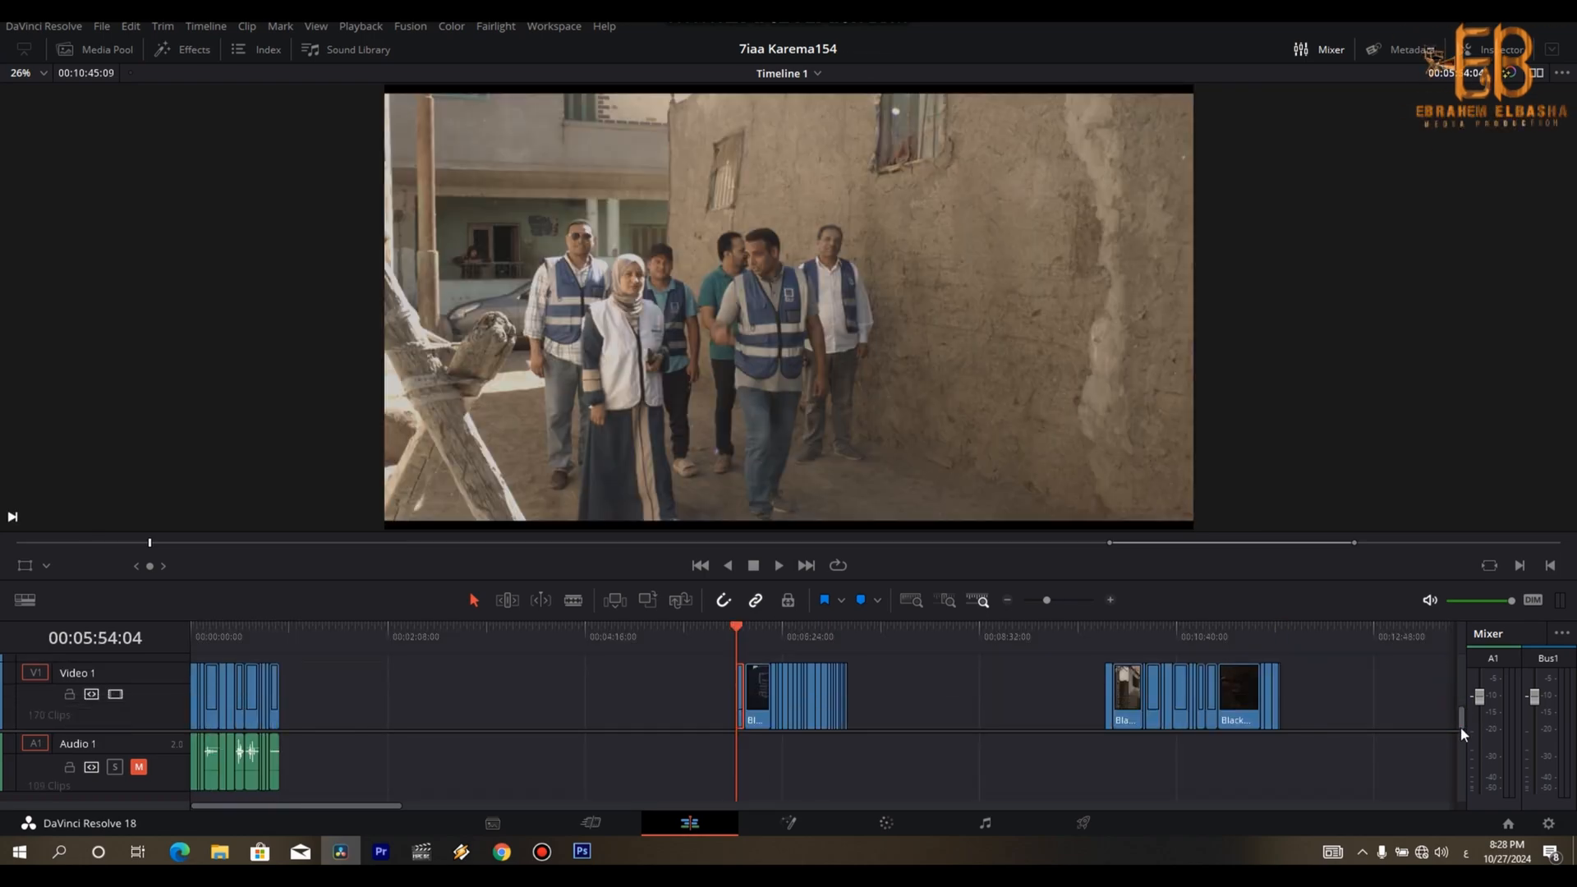
{"action": "key", "text": "ctrl+minus"}
{"action": "key", "text": "ctrl+minus"}
{"action": "left_click", "coordinate": [343, 634]}
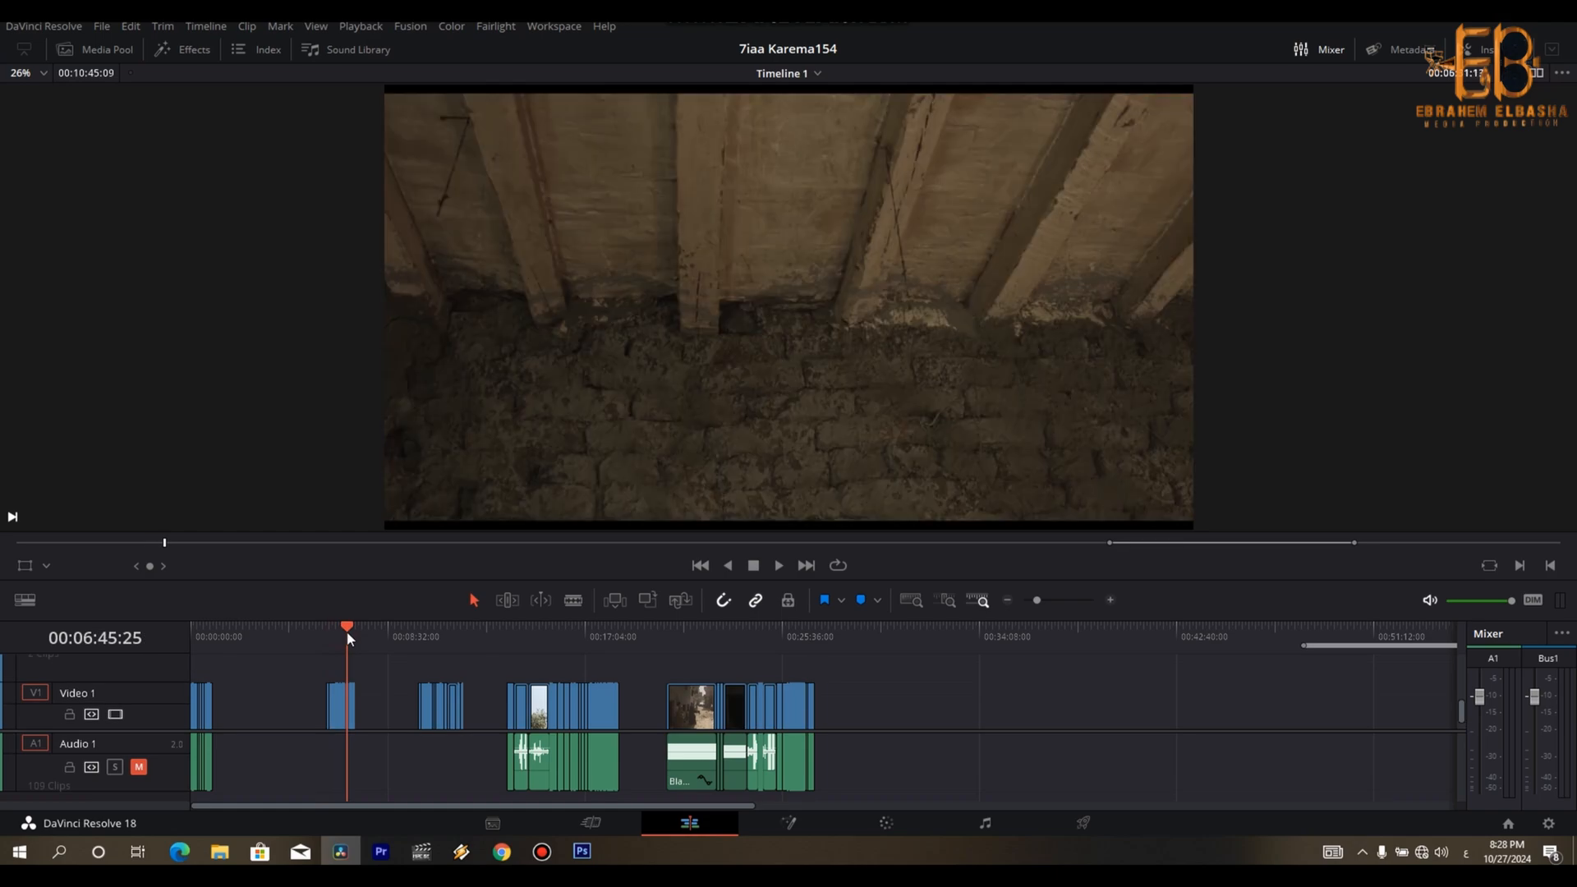
{"action": "mouse_move", "coordinate": [333, 634]}
{"action": "left_mouse_down"}
{"action": "mouse_move", "coordinate": [772, 631]}
{"action": "mouse_move", "coordinate": [345, 637]}
{"action": "left_mouse_up"}
{"action": "left_click", "coordinate": [337, 706]}
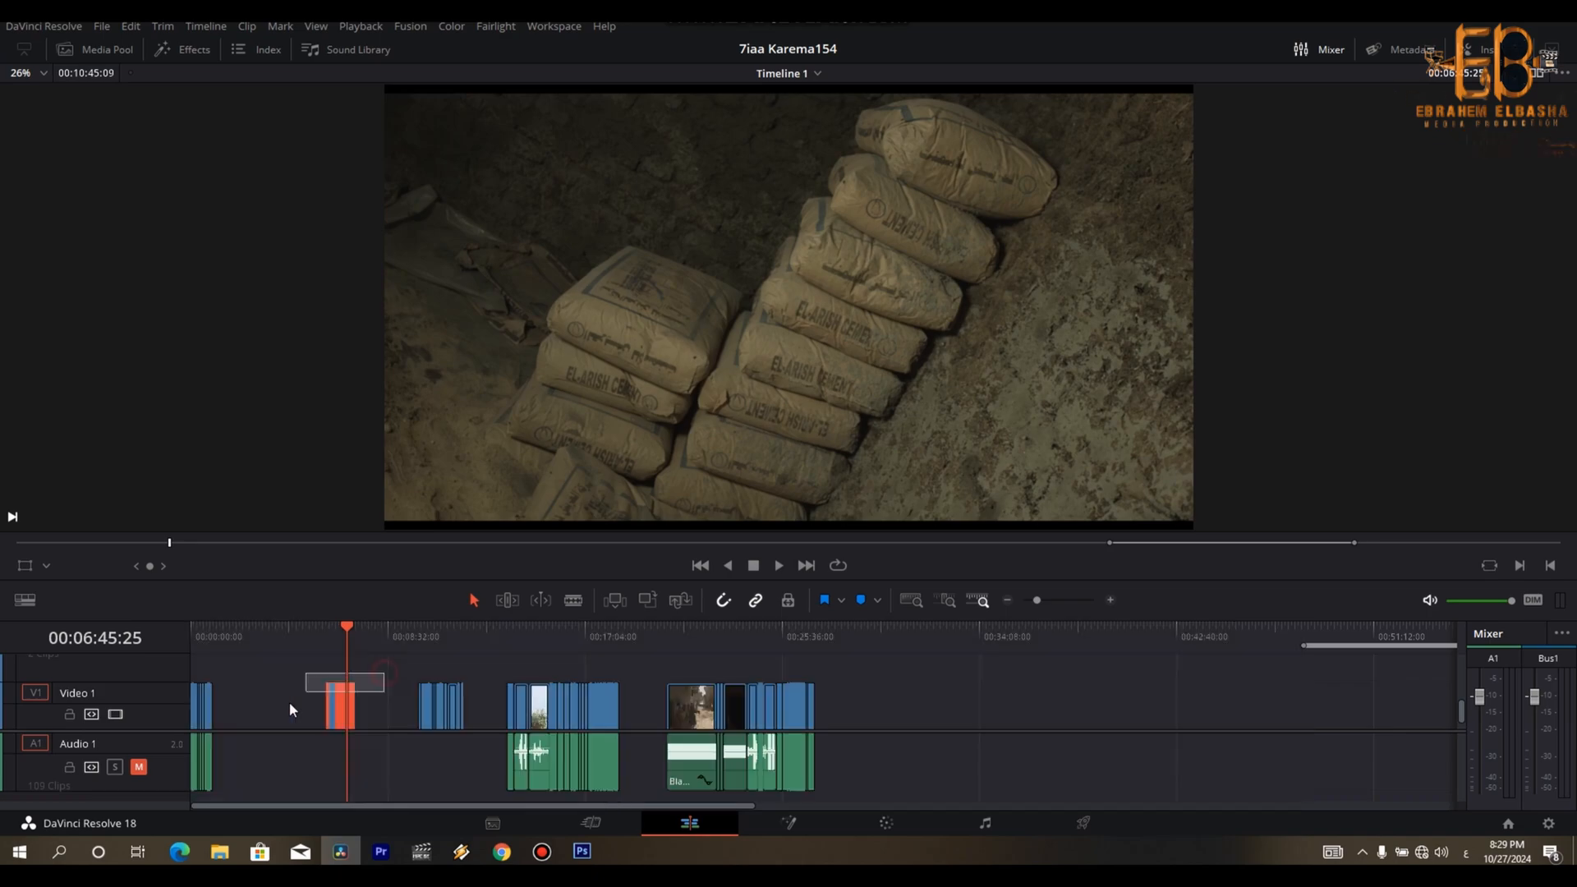
{"action": "left_click_drag", "start_coordinate": [333, 708], "coordinate": [225, 693]}
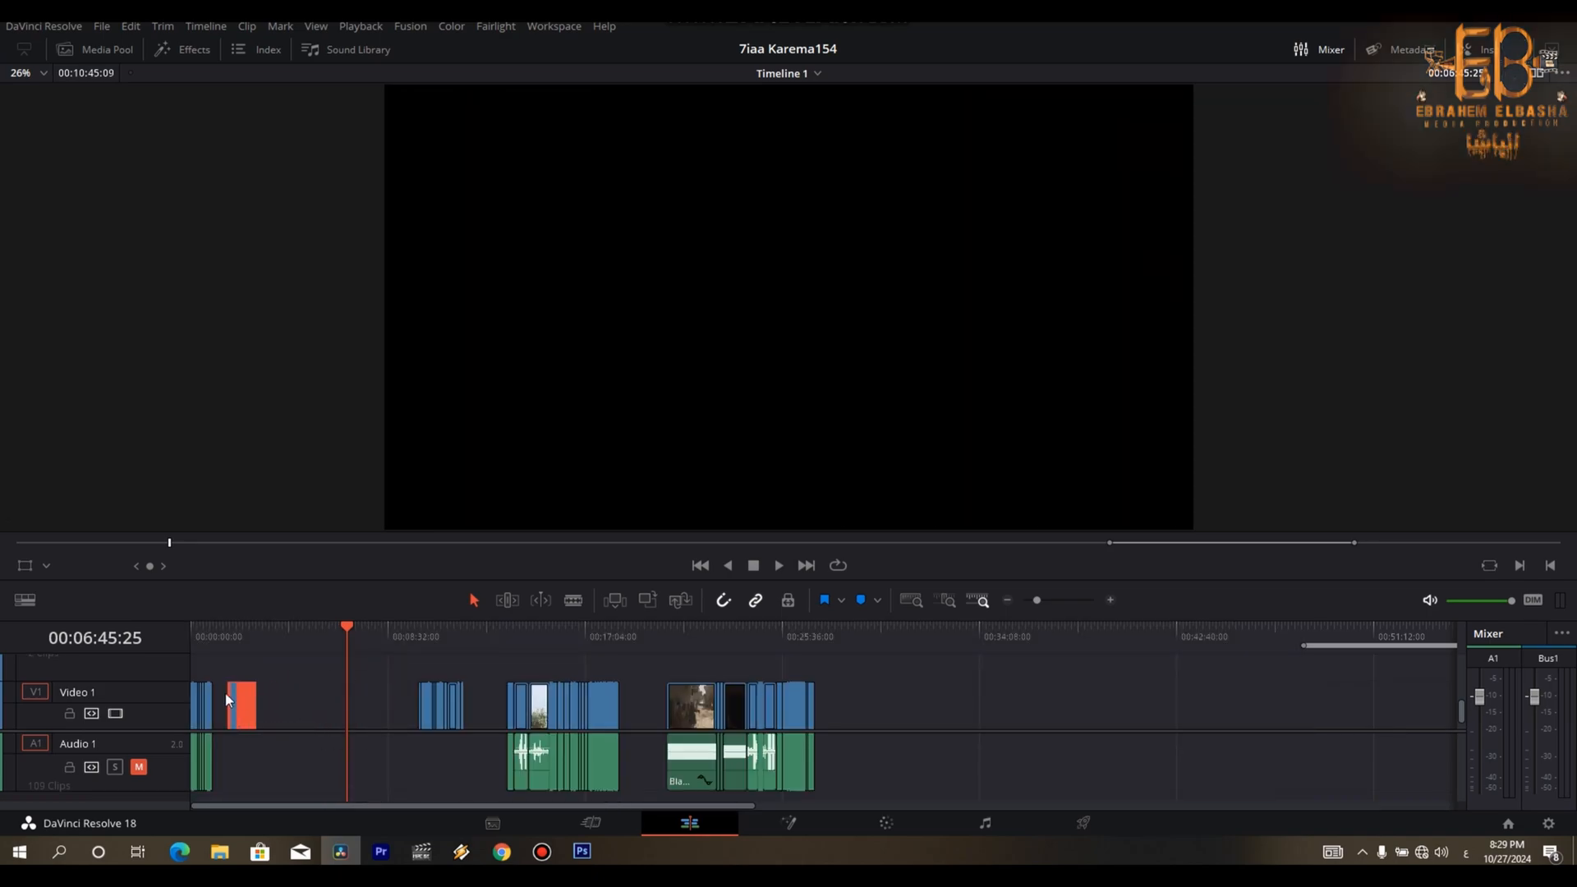
{"action": "left_click", "coordinate": [224, 639]}
{"action": "scroll", "coordinate": [224, 642], "scroll_direction": "up", "scroll_amount": 5}
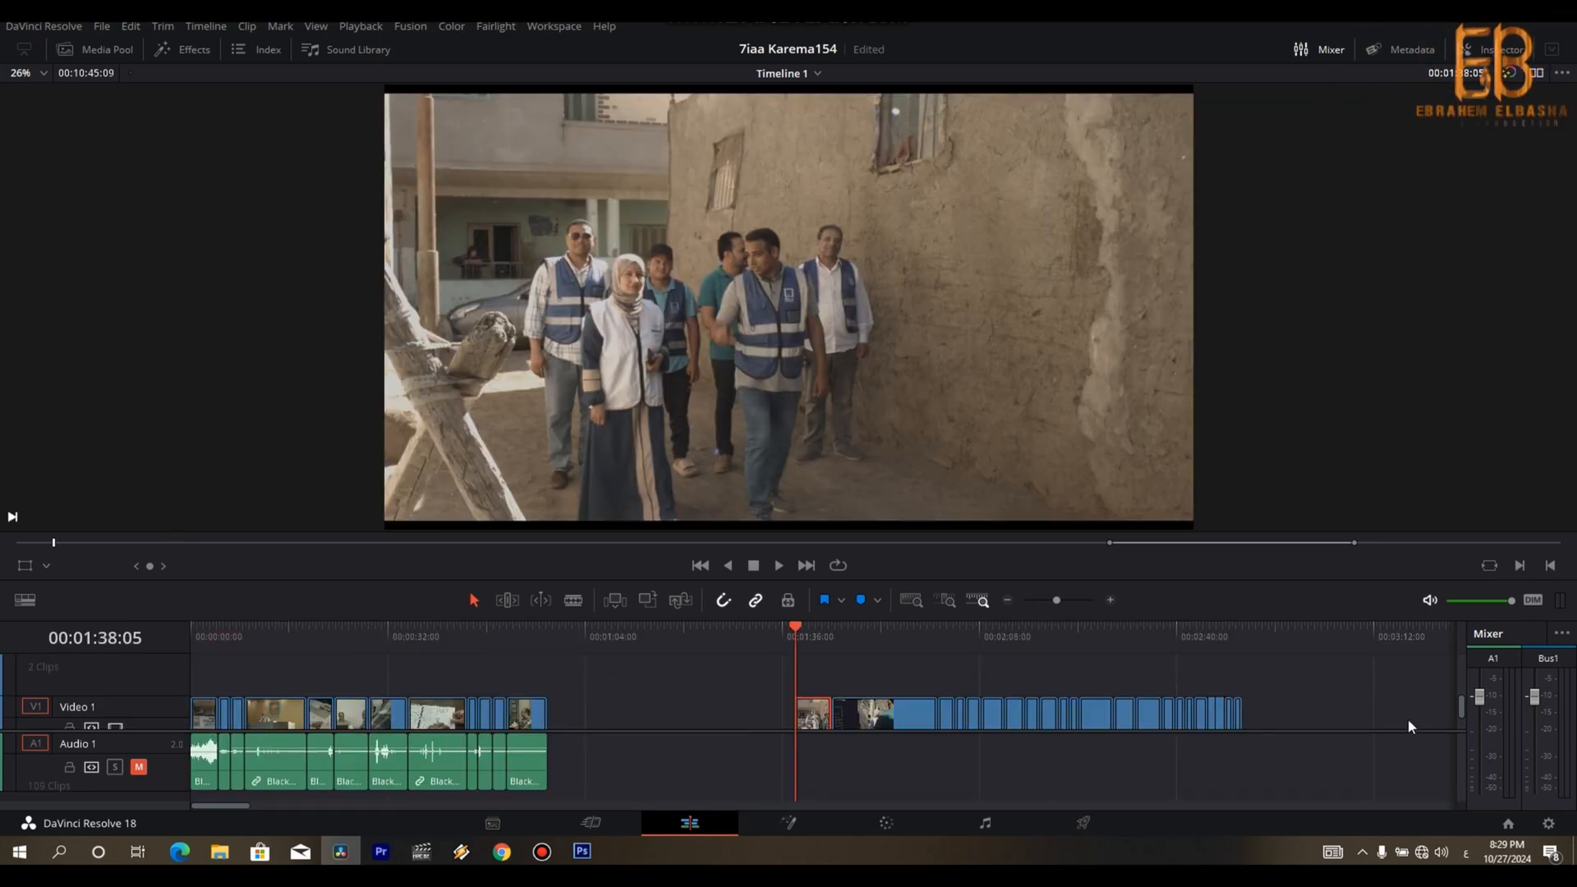
{"action": "left_click_drag", "start_coordinate": [1462, 708], "coordinate": [1442, 737]}
- Split the shot of the team walking toward the camera at 00:01:40:03, append its first part to the sequence and delete the rest
{"action": "key", "text": "space"}
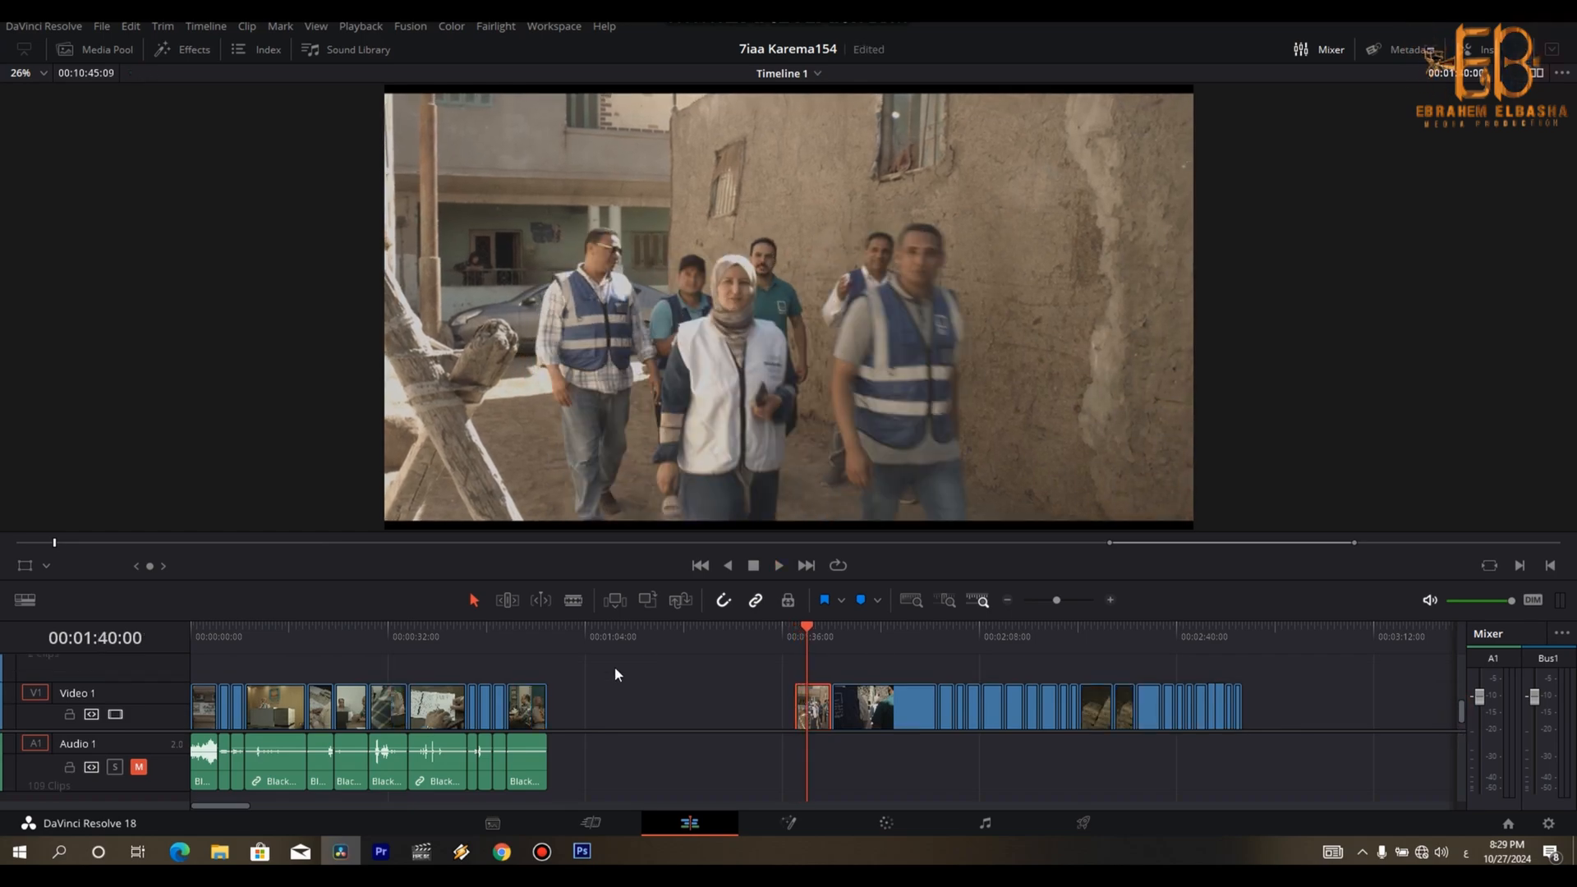
{"action": "key", "text": "Right"}
{"action": "key", "text": "Right"}
{"action": "key", "text": "Right"}
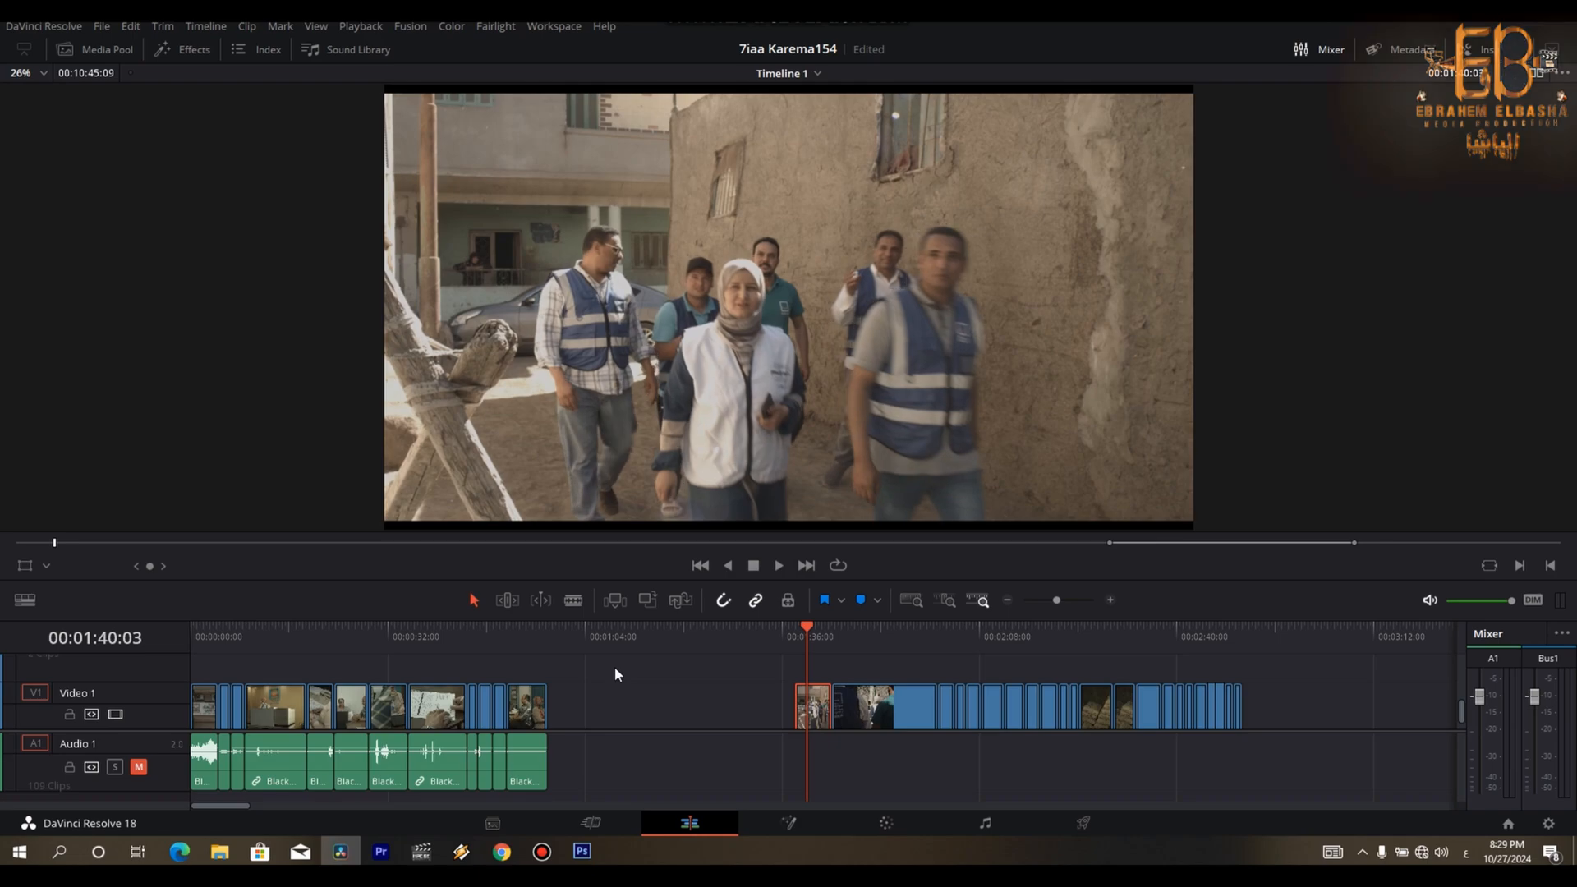
{"action": "left_click_drag", "start_coordinate": [821, 708], "coordinate": [618, 726]}
- Play the shot of the team seen from behind and remove its beginning up to 00:01:44:15
{"action": "key", "text": "Down"}
{"action": "key", "text": "space"}
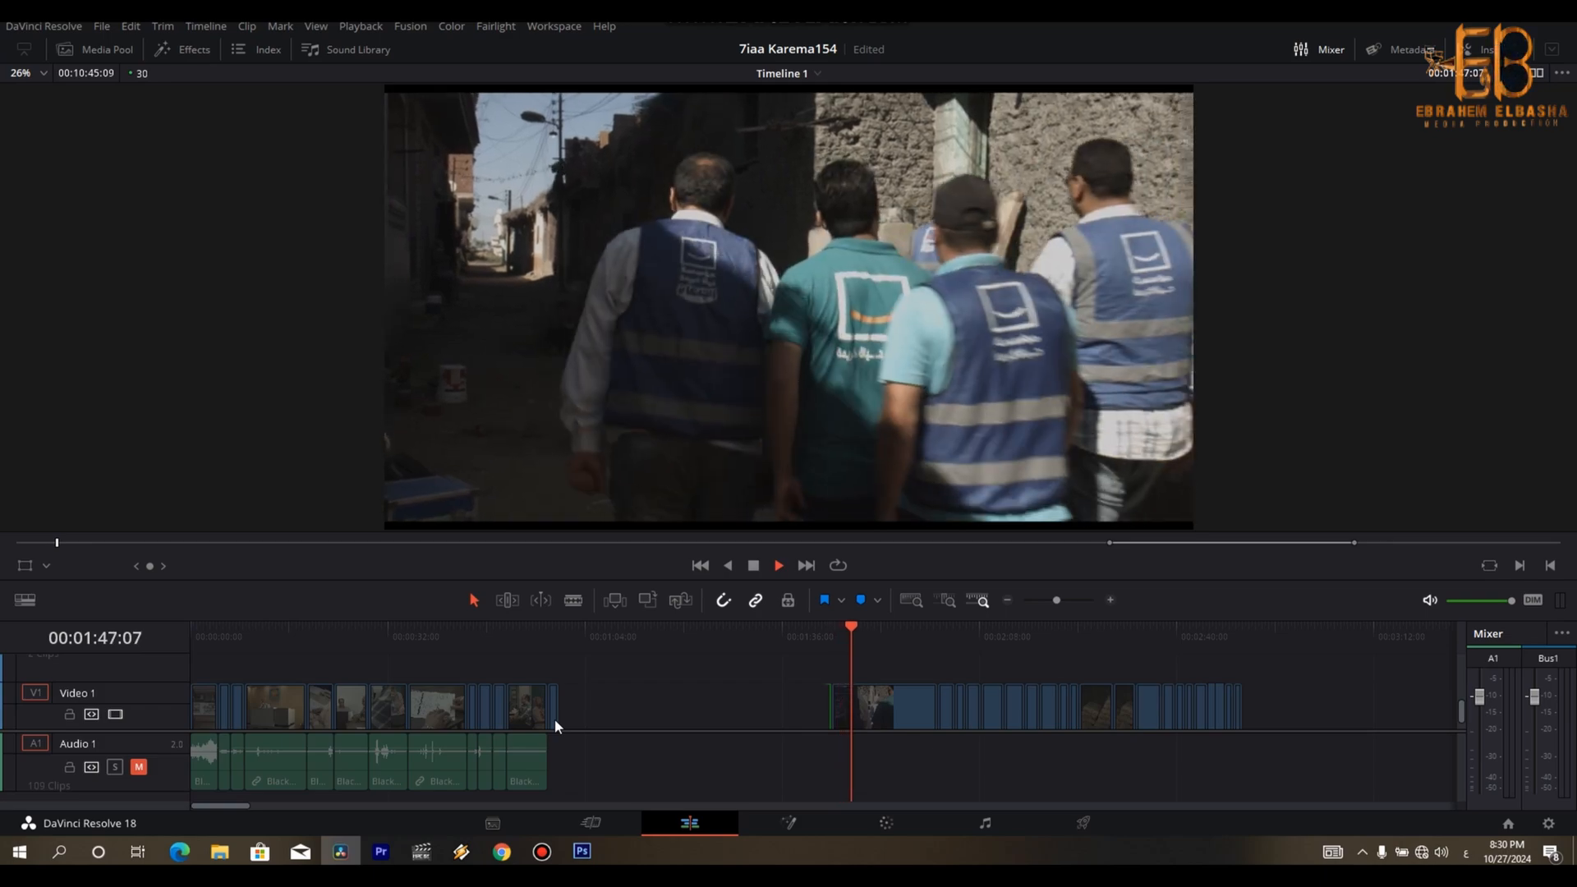
{"action": "key", "text": "space"}
{"action": "left_click", "coordinate": [866, 706]}
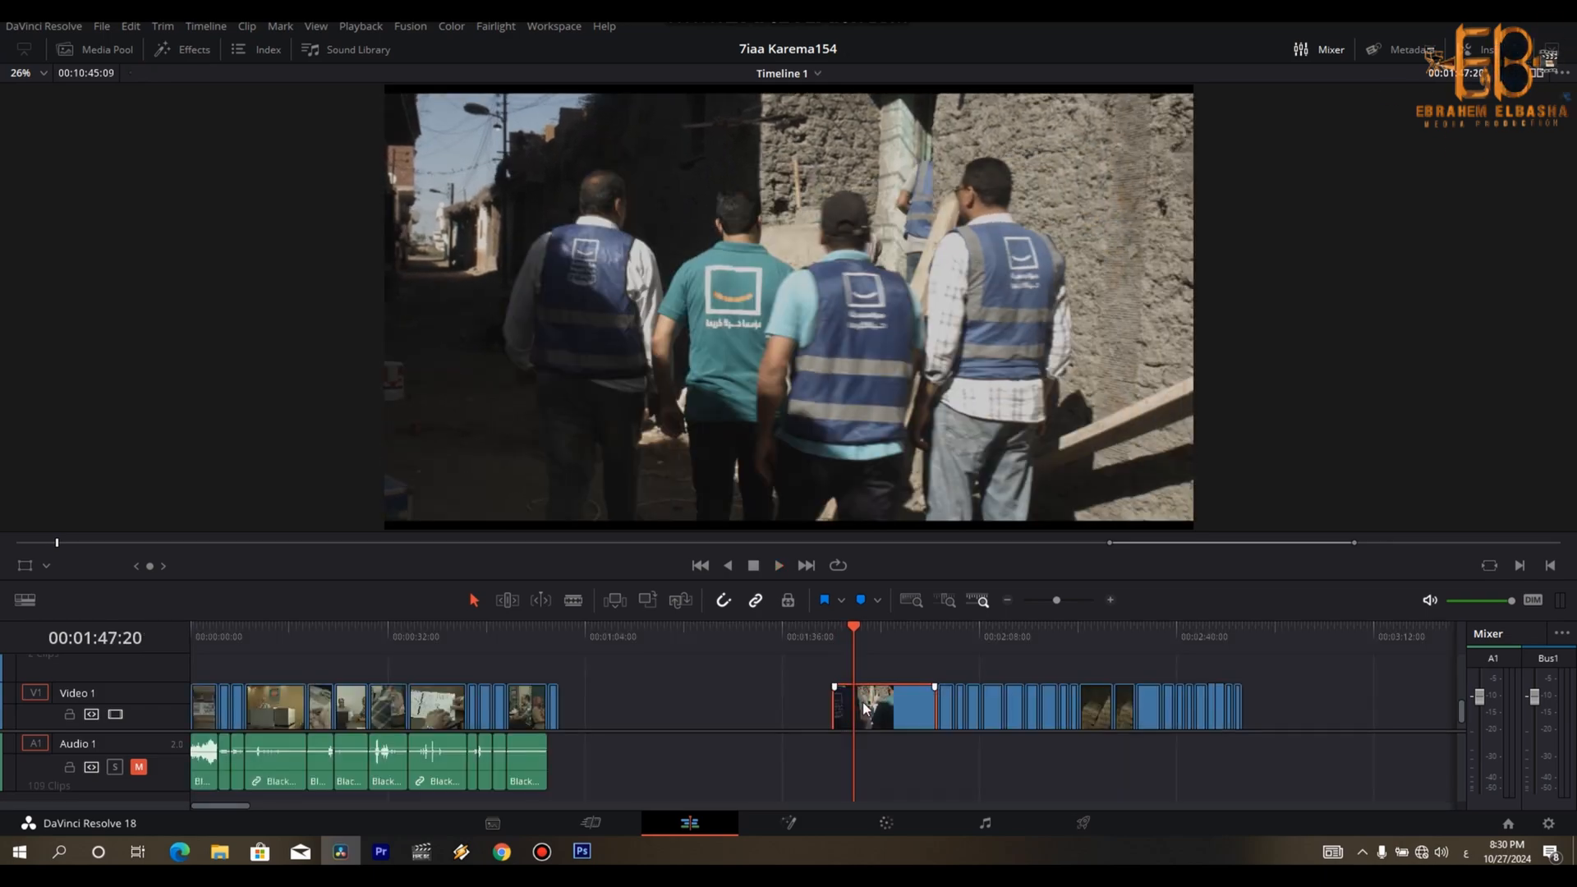
{"action": "key", "text": "space"}
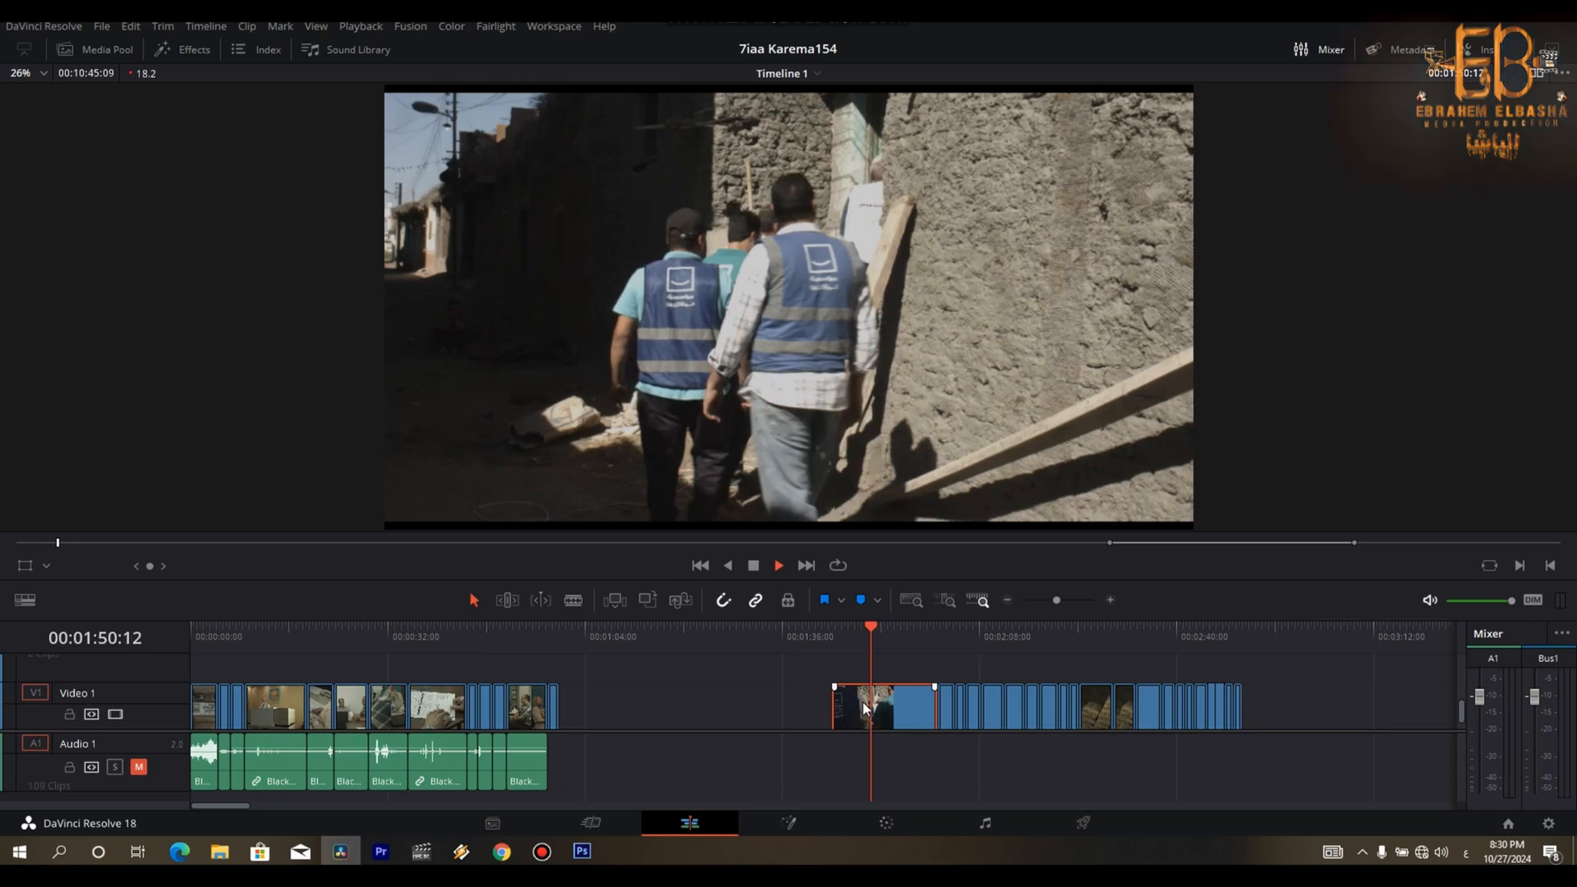
{"action": "key", "text": "Up"}
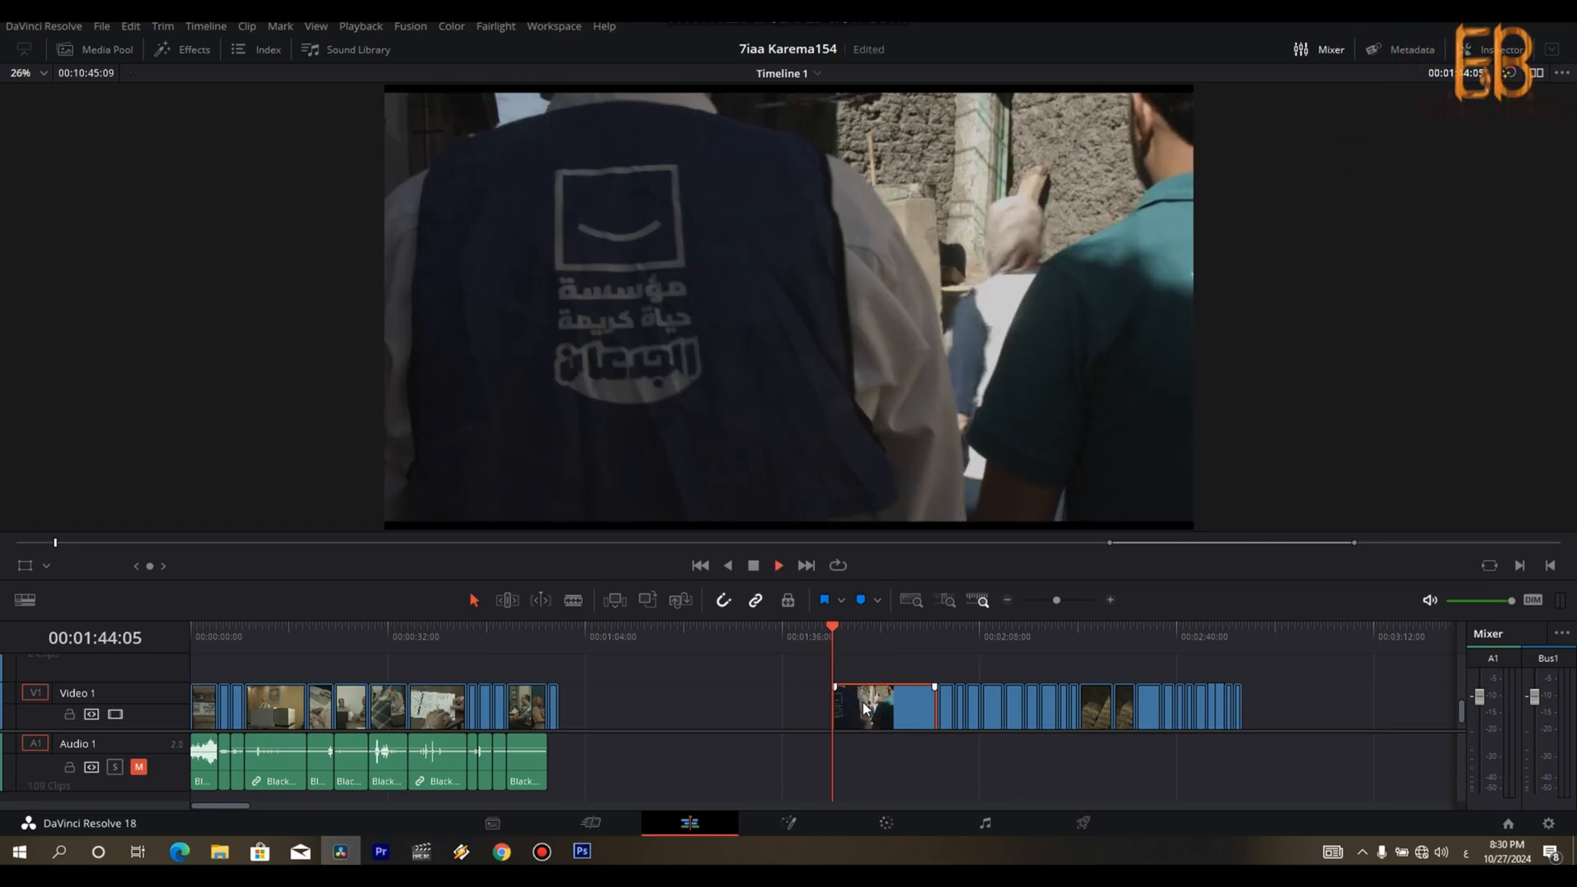
{"action": "key", "text": "space"}
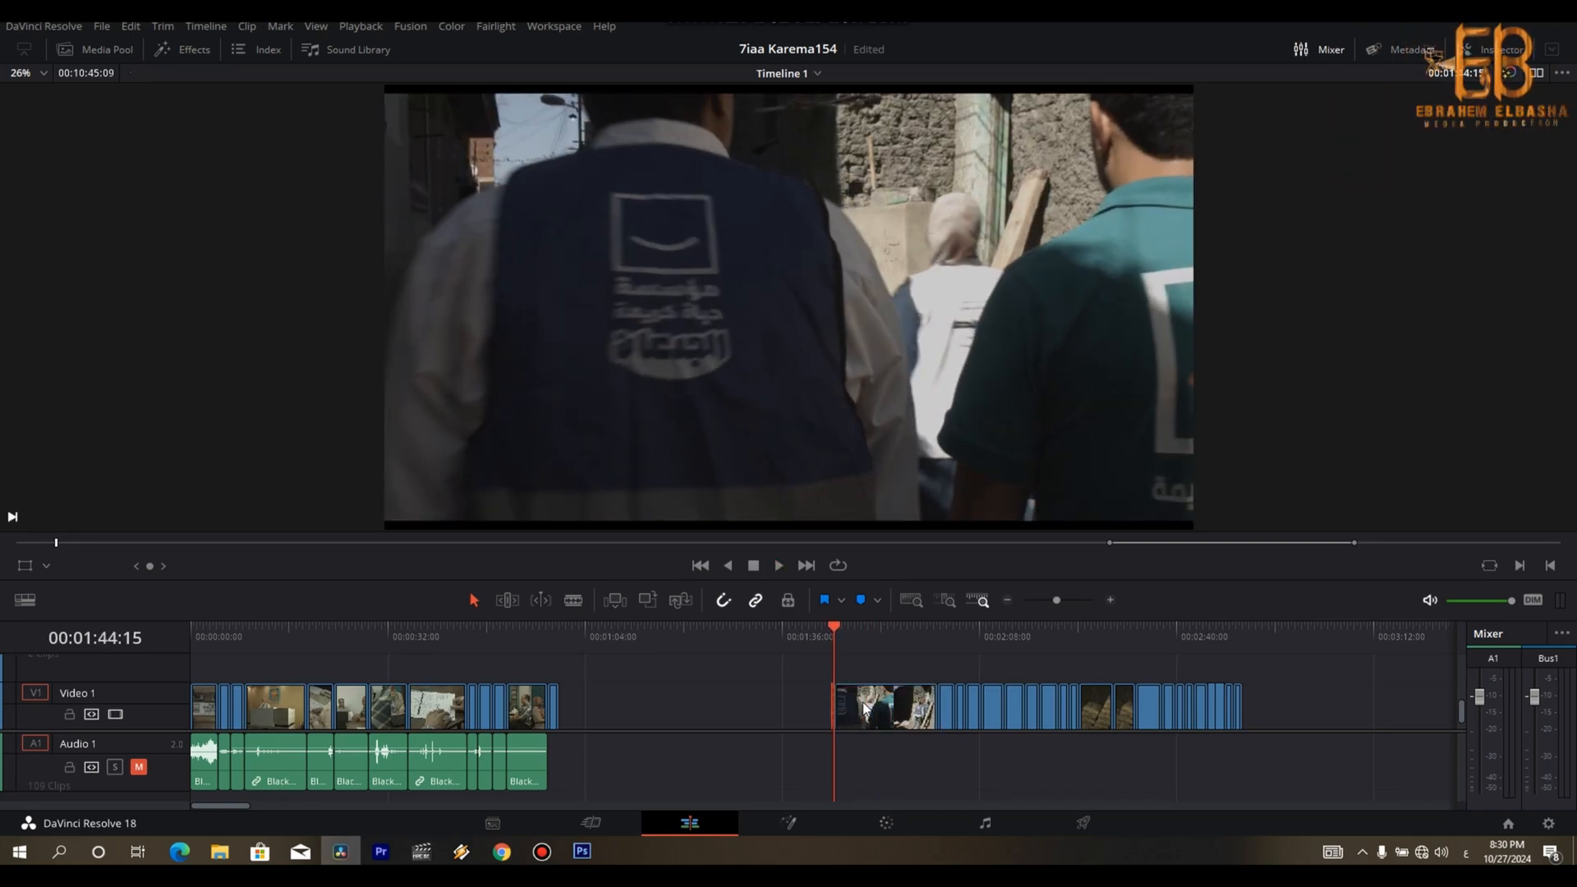
- Split the from-behind walking shot at 00:01:50:23 and append its first part to the sequence
{"action": "left_click", "coordinate": [864, 708]}
{"action": "key", "text": "space"}
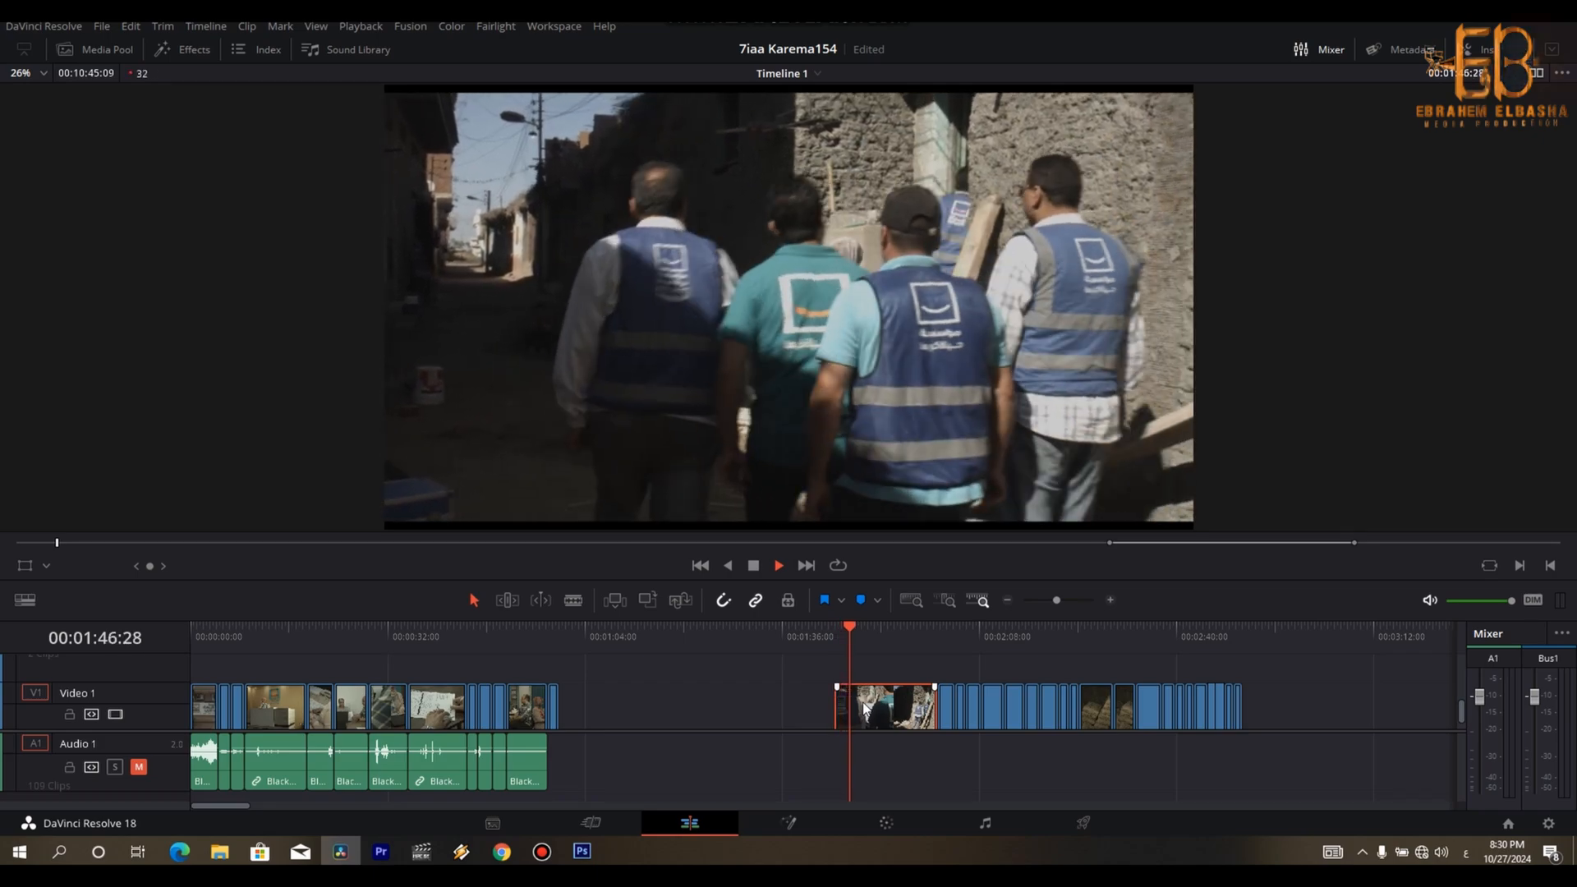
{"action": "key", "text": "space"}
{"action": "key", "text": "space"}
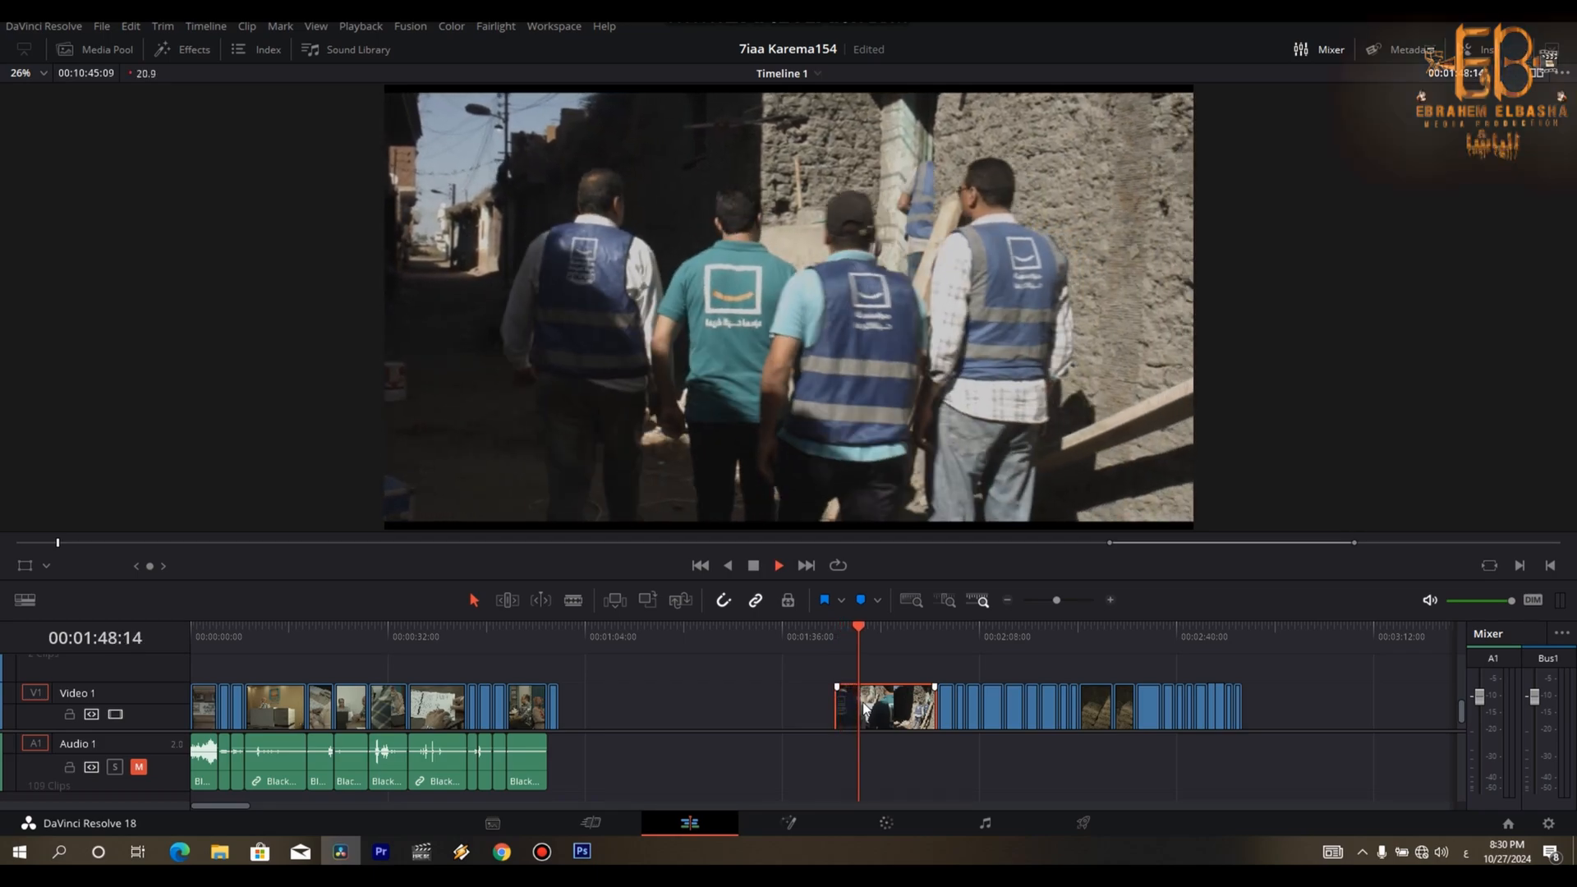
- Play the shot of the ruined room with the window and cut off its end at about 00:02:11:18
{"action": "key", "text": "space"}
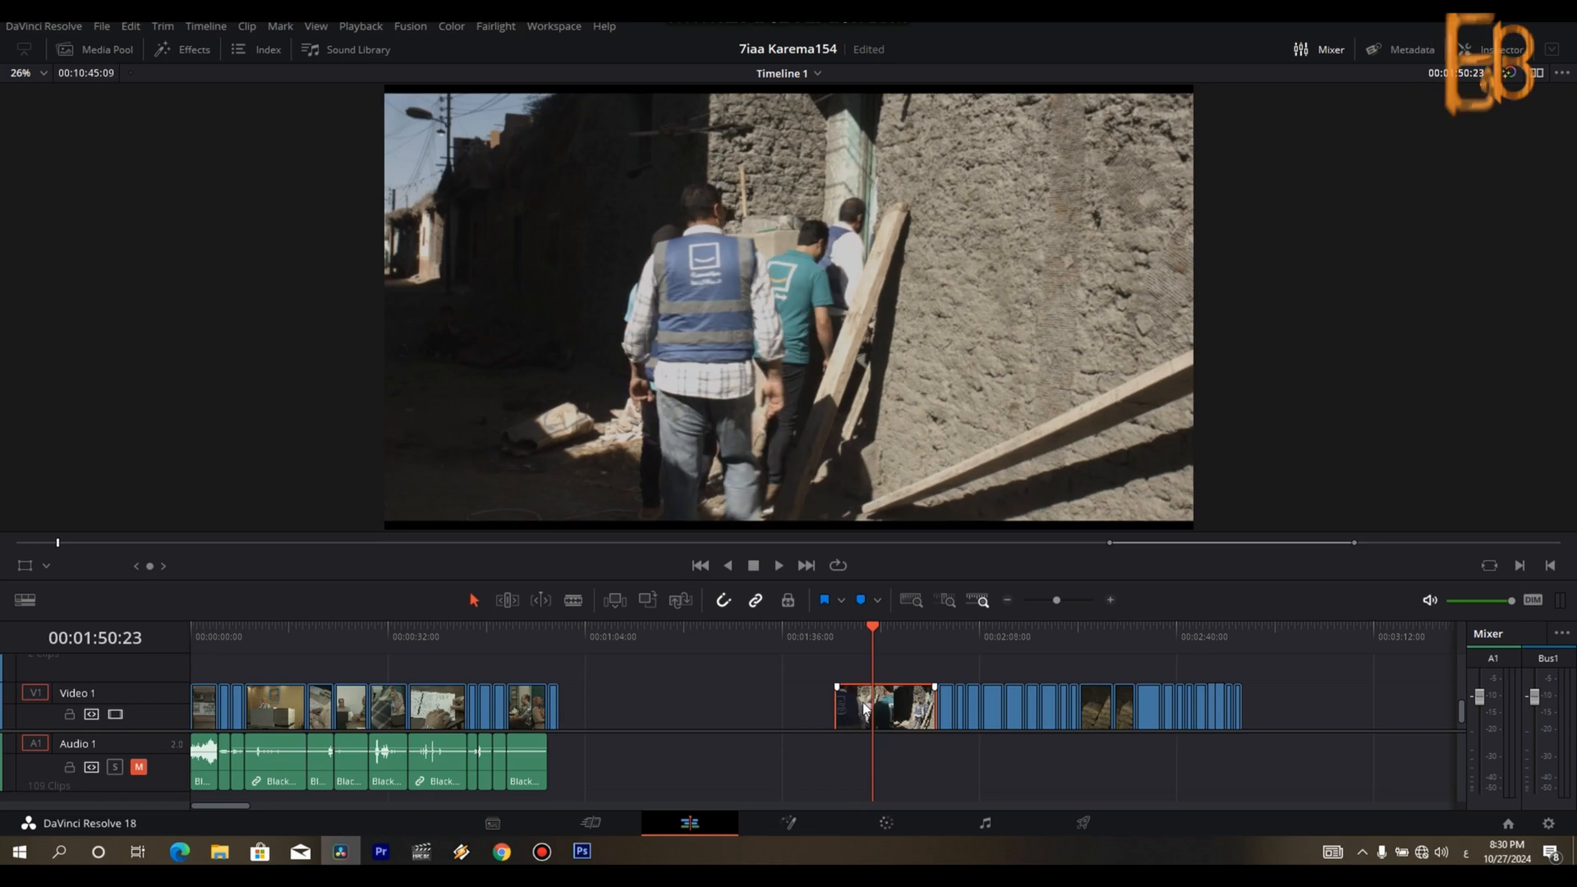
{"action": "left_click_drag", "start_coordinate": [851, 707], "coordinate": [577, 706]}
- Delete the remainder of the from-behind walking shot and the clips after it up to about 00:02:06
{"action": "key", "text": "Down"}
{"action": "key", "text": "Down"}
{"action": "key", "text": "Down"}
{"action": "left_click_drag", "start_coordinate": [908, 714], "coordinate": [963, 726]}
{"action": "key", "text": "BackSpace"}
{"action": "scroll", "coordinate": [964, 726], "scroll_direction": "up", "scroll_amount": 2}
{"action": "key", "text": "space"}
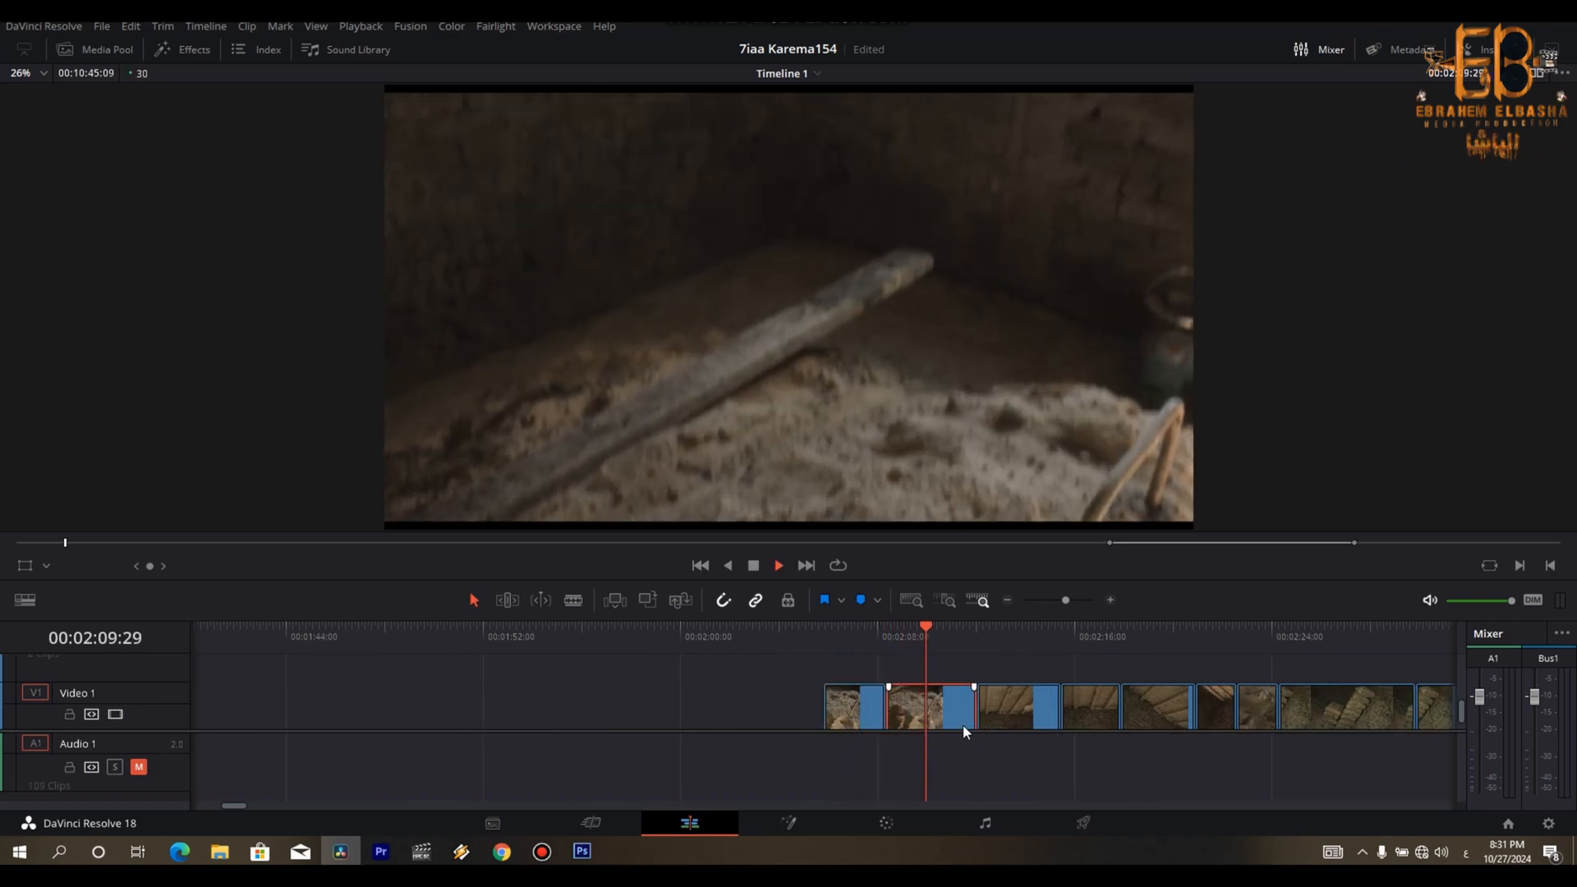
{"action": "key", "text": "space"}
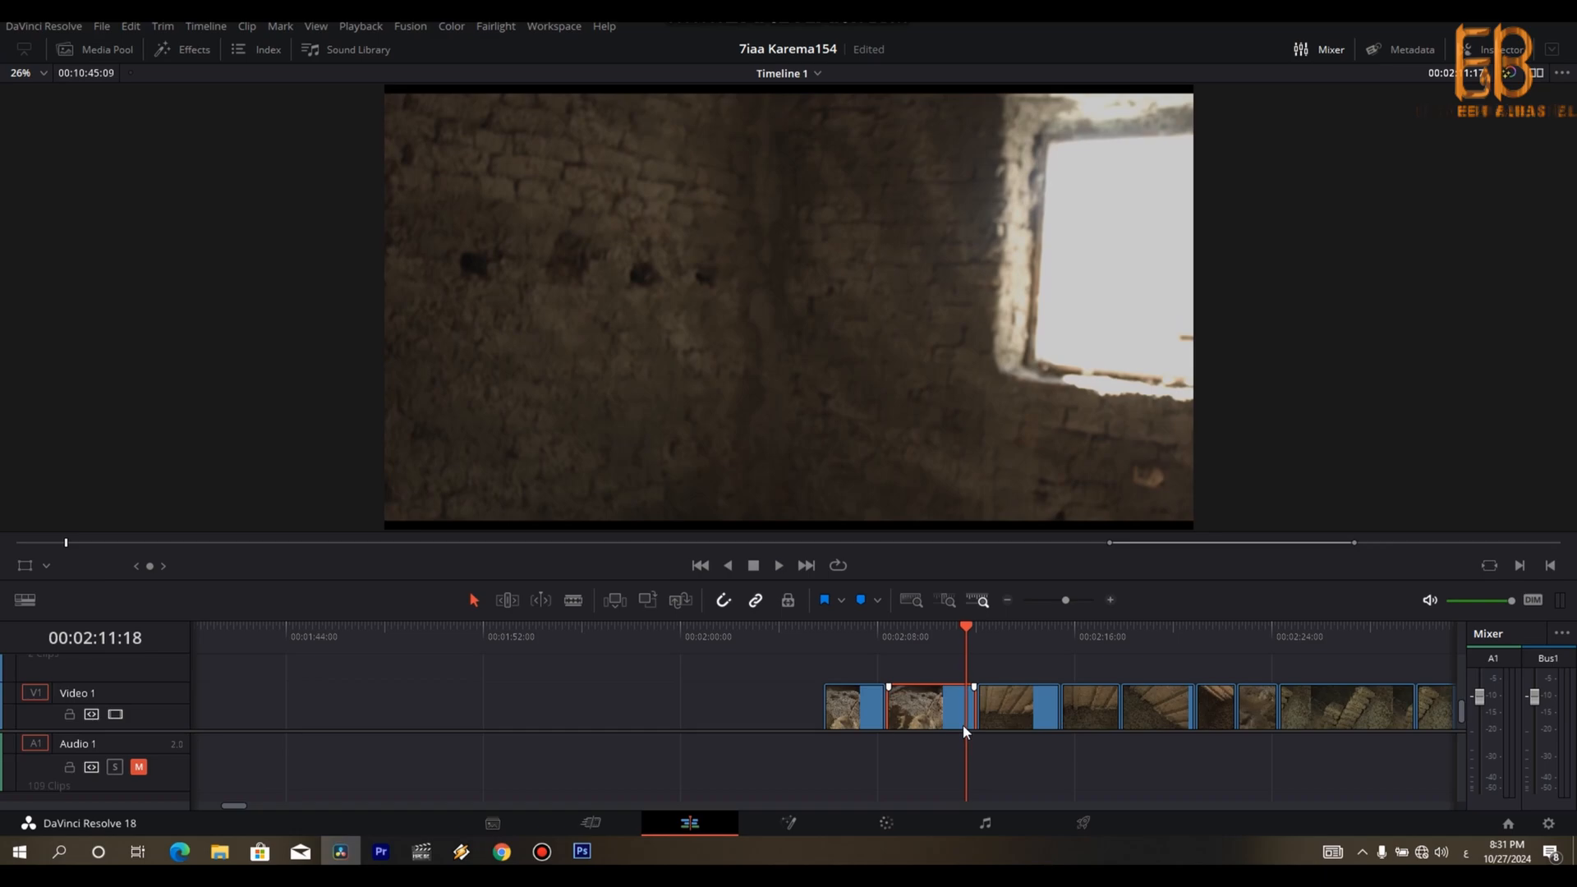
{"action": "key", "text": "Right"}
{"action": "key", "text": "ctrl+b"}
{"action": "key", "text": "Right"}
{"action": "key", "text": "BackSpace"}
- Delete the clip directly before the trimmed ruined-room shot
{"action": "key", "text": "Up"}
{"action": "key", "text": "Up"}
{"action": "key", "text": "Up"}
{"action": "key", "text": "BackSpace"}
- Play the first wooden-beam ceiling shot and cut off its end at about 00:02:15
{"action": "key", "text": "Down"}
{"action": "key", "text": "Down"}
{"action": "key", "text": "Down"}
{"action": "key", "text": "space"}
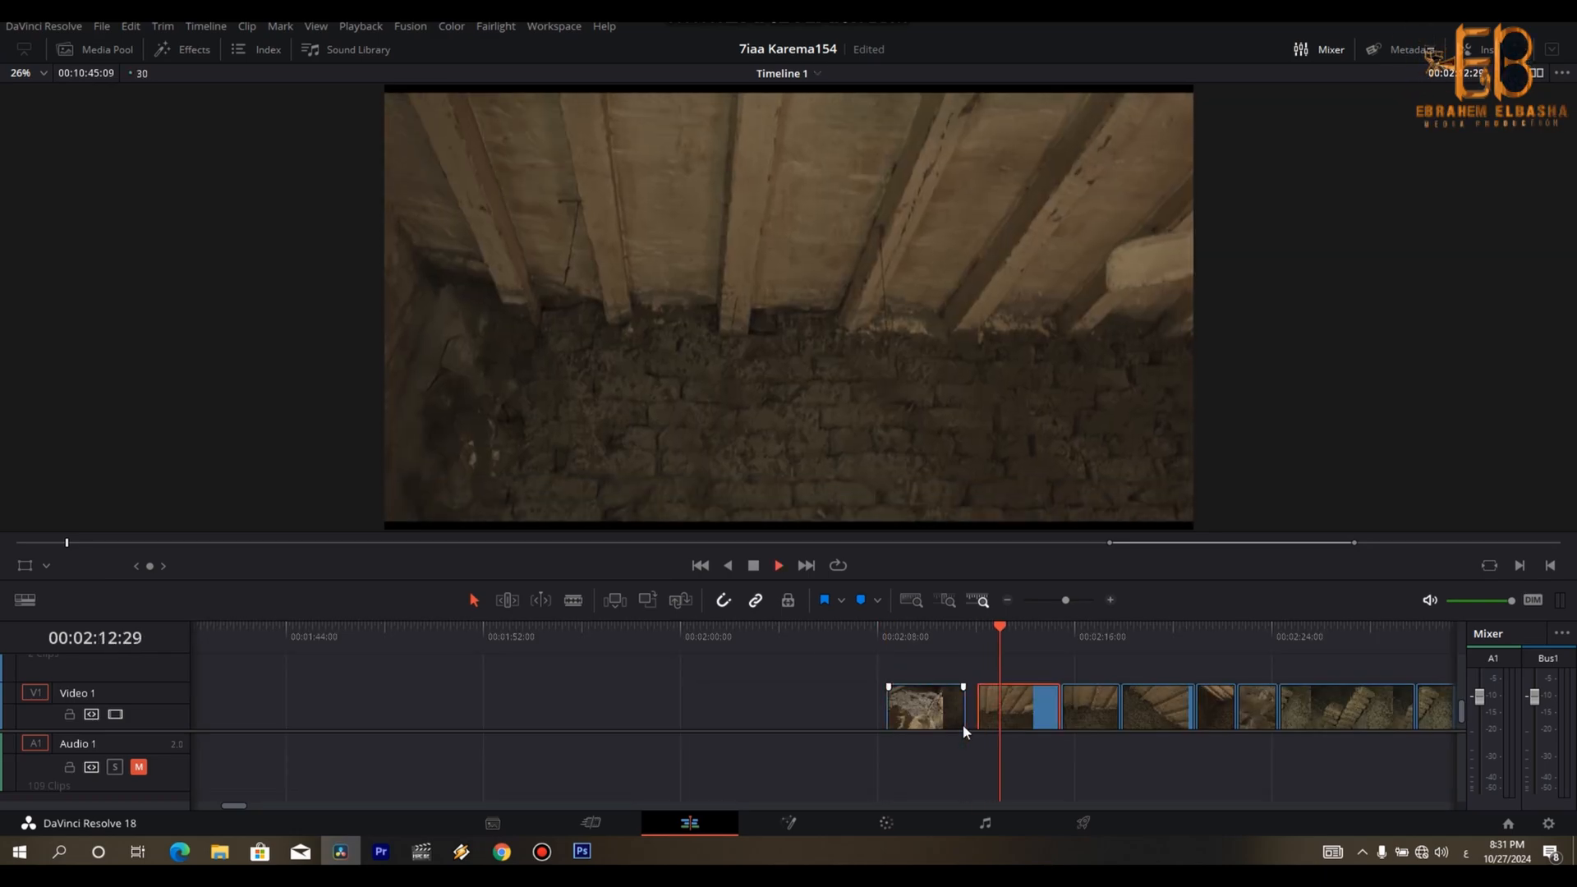
{"action": "key", "text": "space"}
{"action": "key", "text": "Right"}
{"action": "key", "text": "BackSpace"}
- Review the shots after the trimmed beam-ceiling clip up to the stacked cement bags, and replay the ruined-room shot
{"action": "key", "text": "Down"}
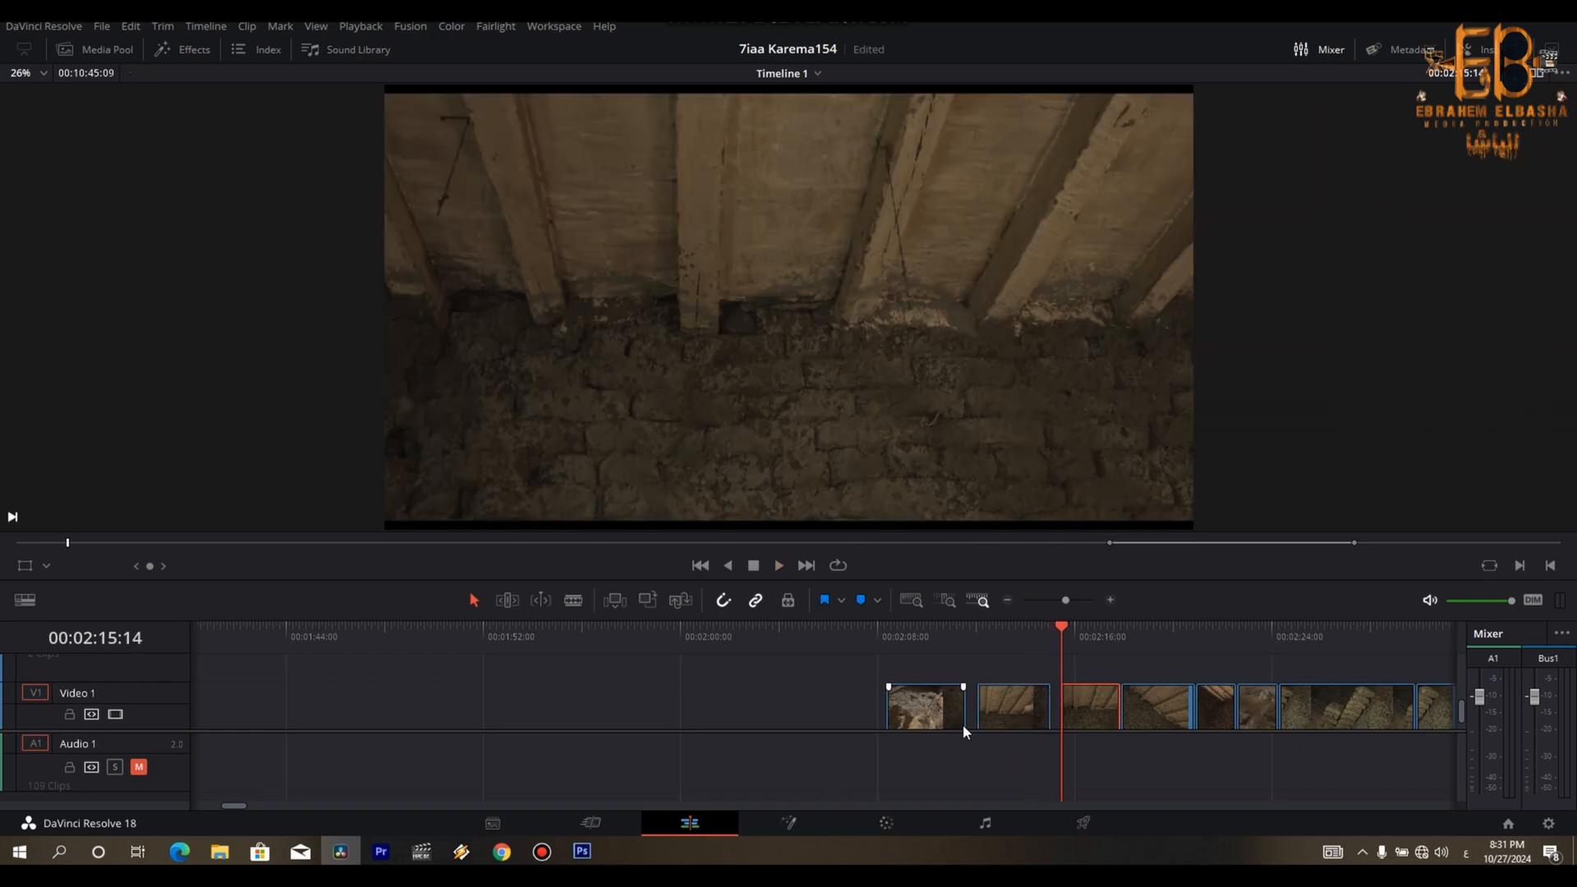
{"action": "key", "text": "space"}
{"action": "key", "text": "space"}
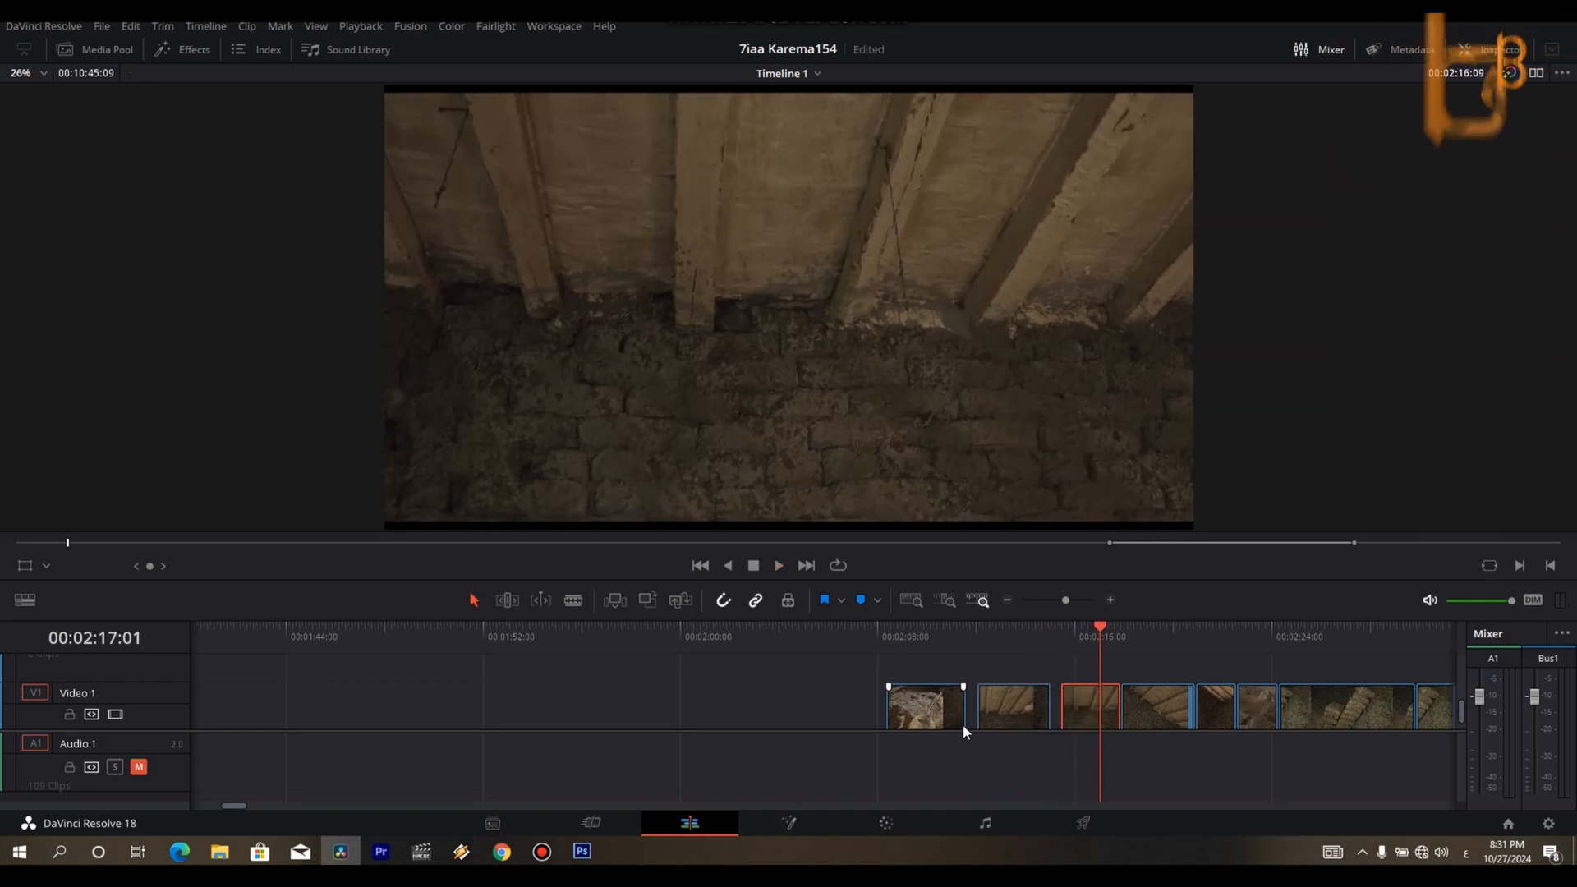
{"action": "key", "text": "Down"}
{"action": "key", "text": "Down"}
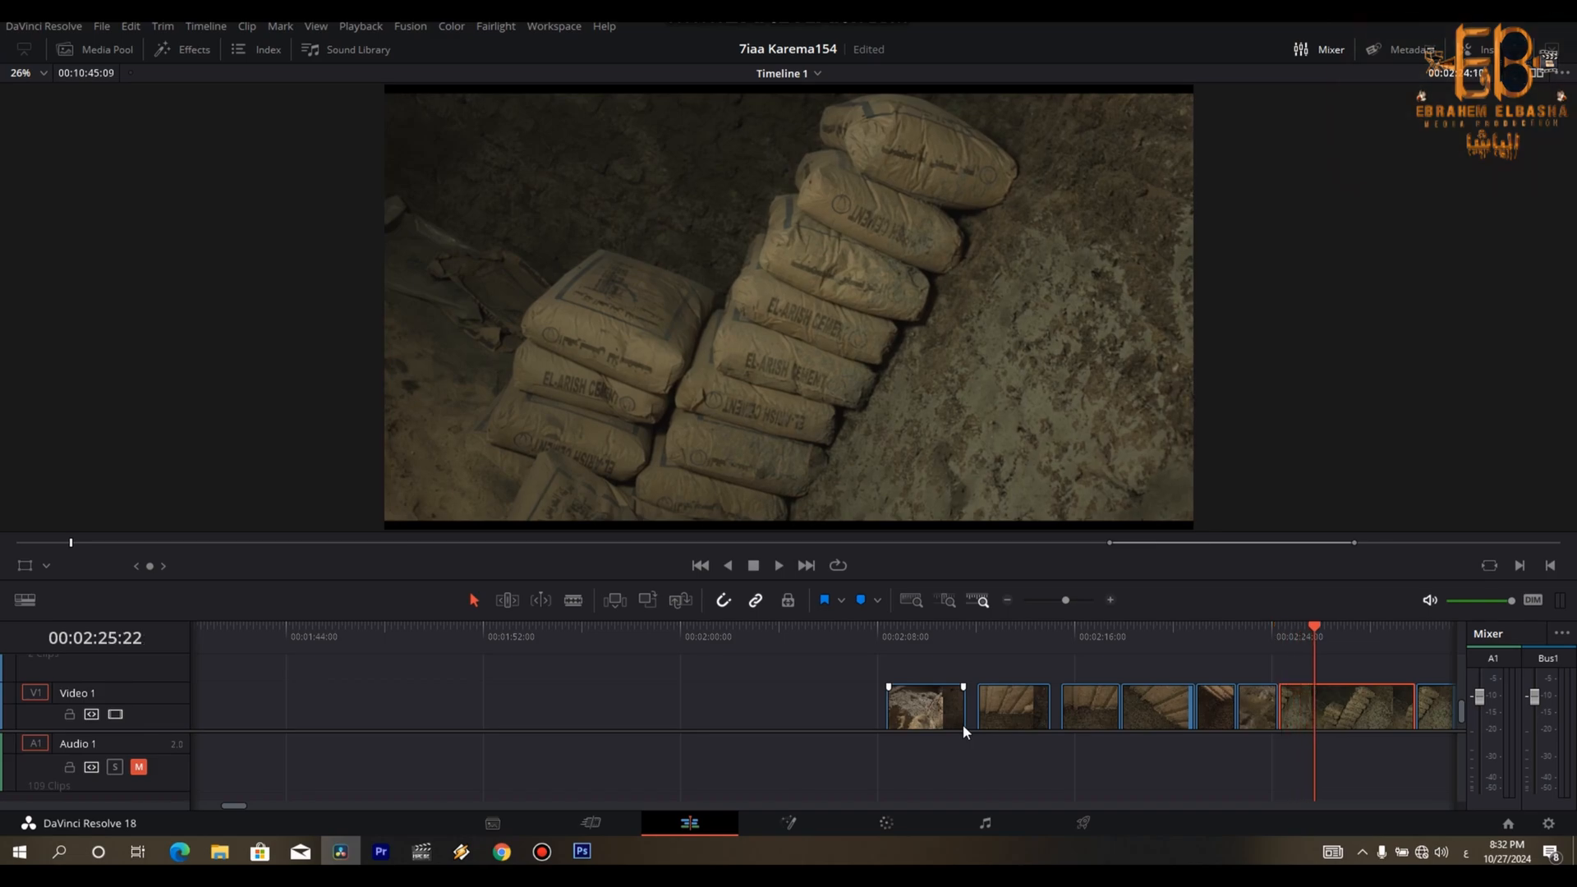
{"action": "scroll", "coordinate": [963, 725], "scroll_direction": "down", "scroll_amount": 1}
{"action": "key", "text": "Up"}
{"action": "key", "text": "Up"}
{"action": "key", "text": "Up"}
{"action": "key", "text": "Up"}
{"action": "key", "text": "Up"}
{"action": "key", "text": "Up"}
{"action": "key", "text": "Up"}
{"action": "key", "text": "Up"}
{"action": "key", "text": "Up"}
{"action": "key", "text": "space"}
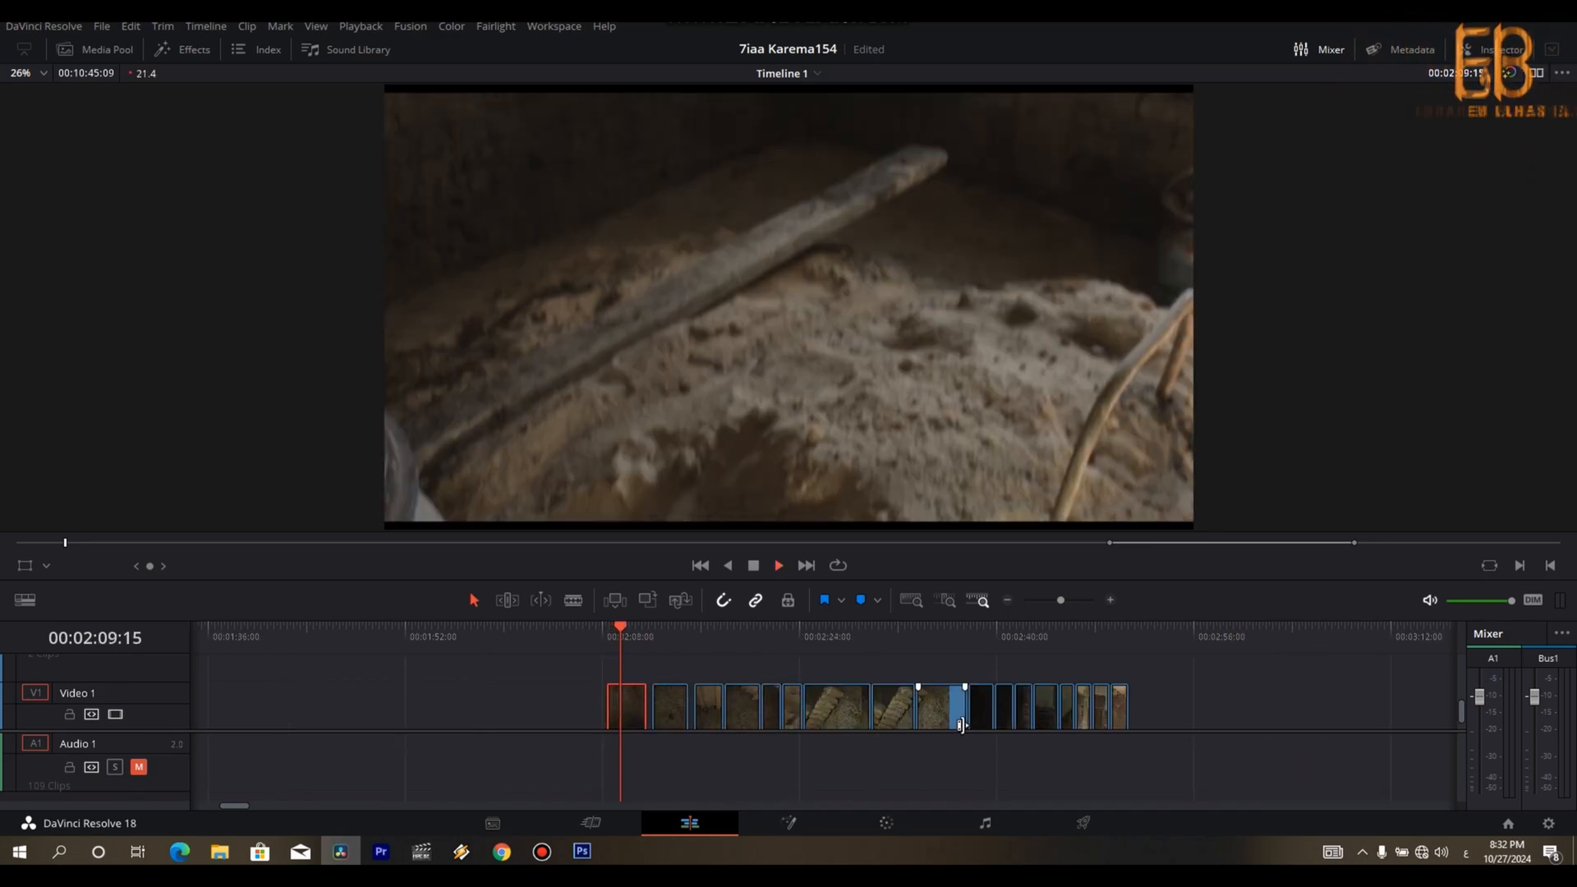
- Move the trimmed ruined-room shot and the first beam-ceiling shot to the end of the assembled sequence
{"action": "scroll", "coordinate": [961, 725], "scroll_direction": "down", "scroll_amount": 1}
{"action": "left_click_drag", "start_coordinate": [827, 717], "coordinate": [451, 718]}
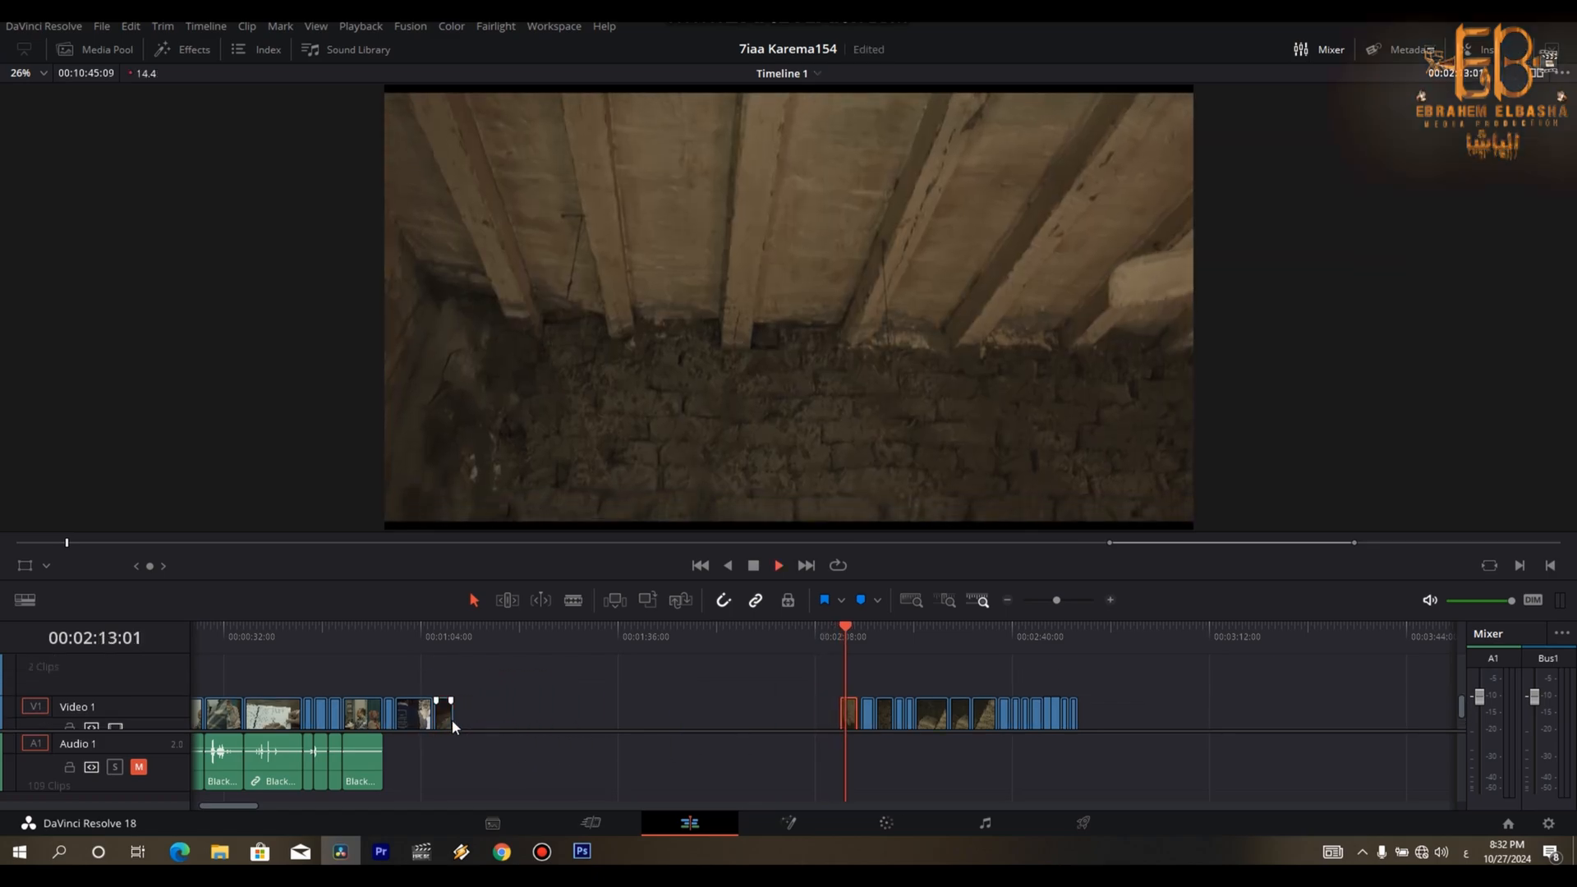
{"action": "key", "text": "space"}
{"action": "left_click_drag", "start_coordinate": [848, 713], "coordinate": [473, 723]}
- Play through the remaining loose clips, from the second beam-ceiling shot to the ruined room with the doorways at about 00:02:49
{"action": "key", "text": "Down"}
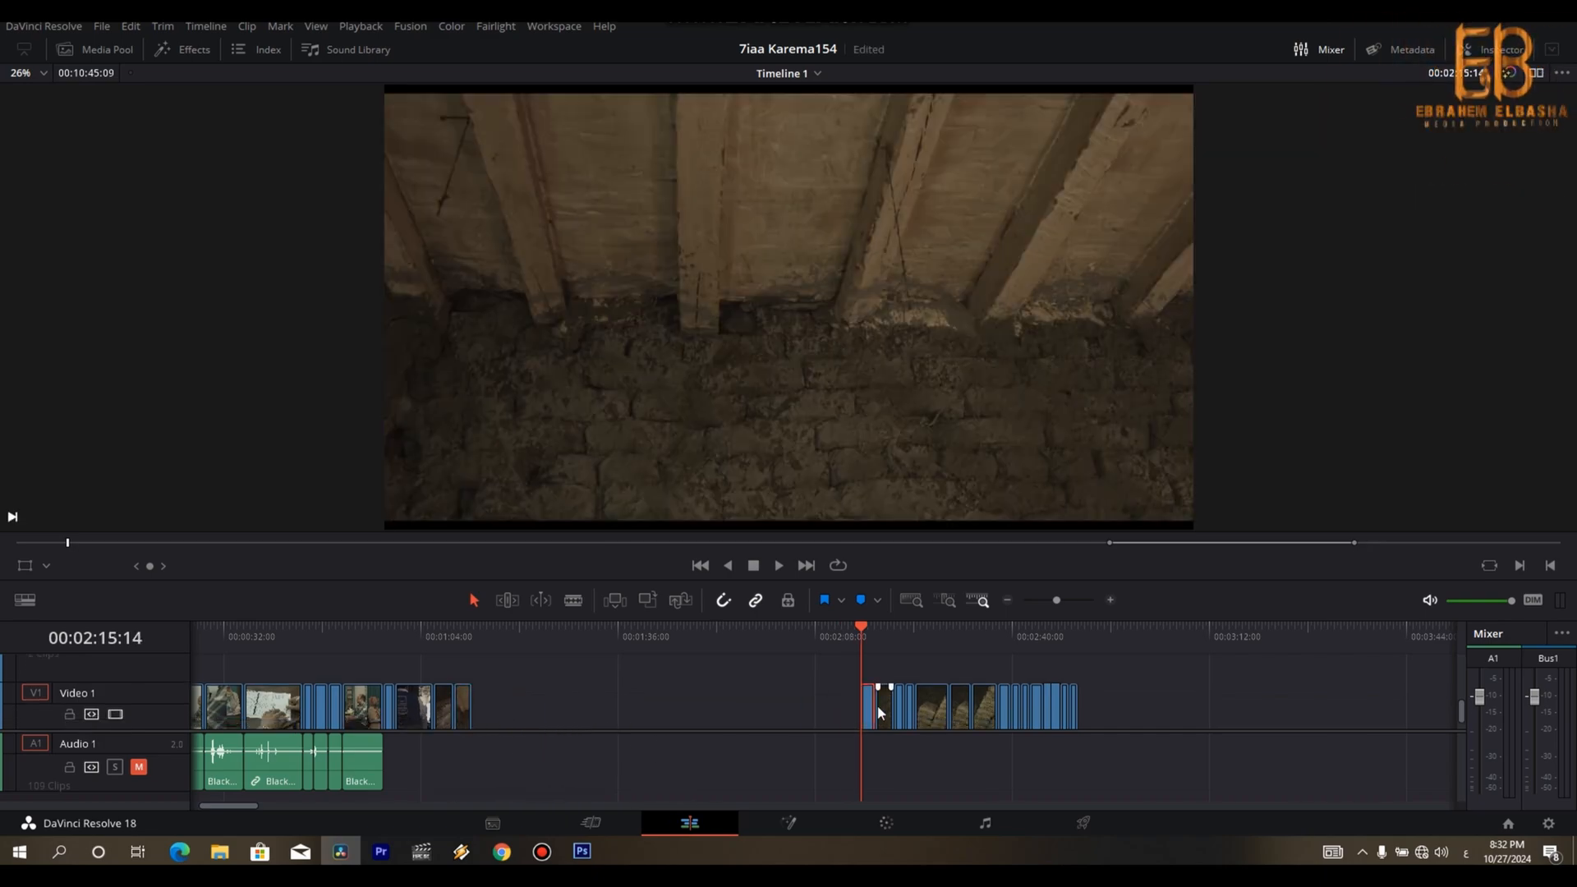
{"action": "key", "text": "Down"}
{"action": "key", "text": "Down"}
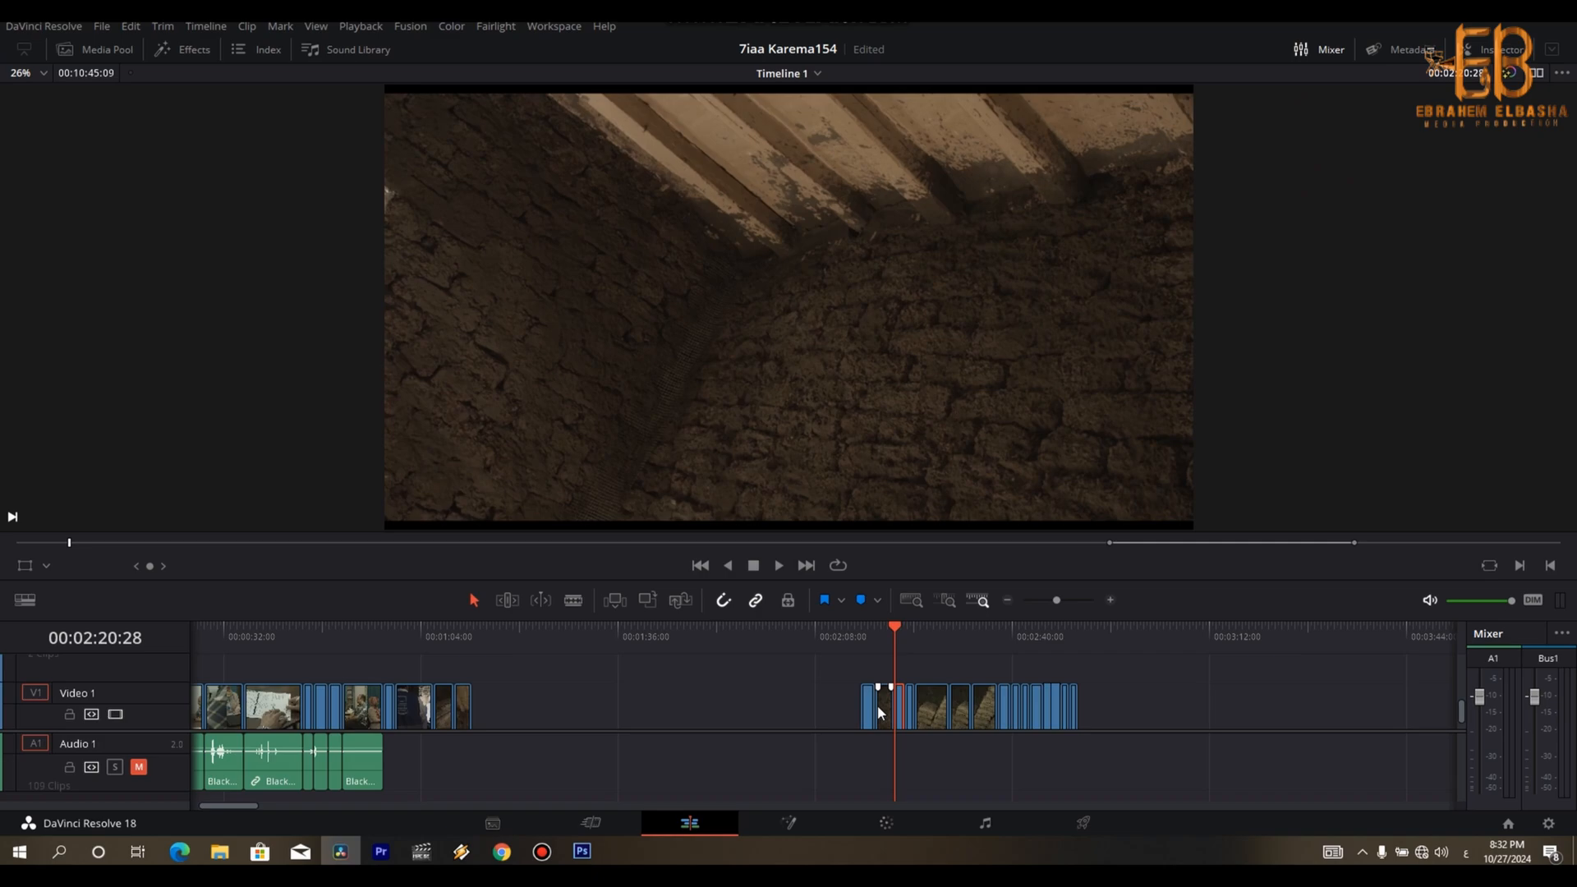
{"action": "key", "text": "Down"}
{"action": "key", "text": "Down"}
{"action": "key", "text": "space"}
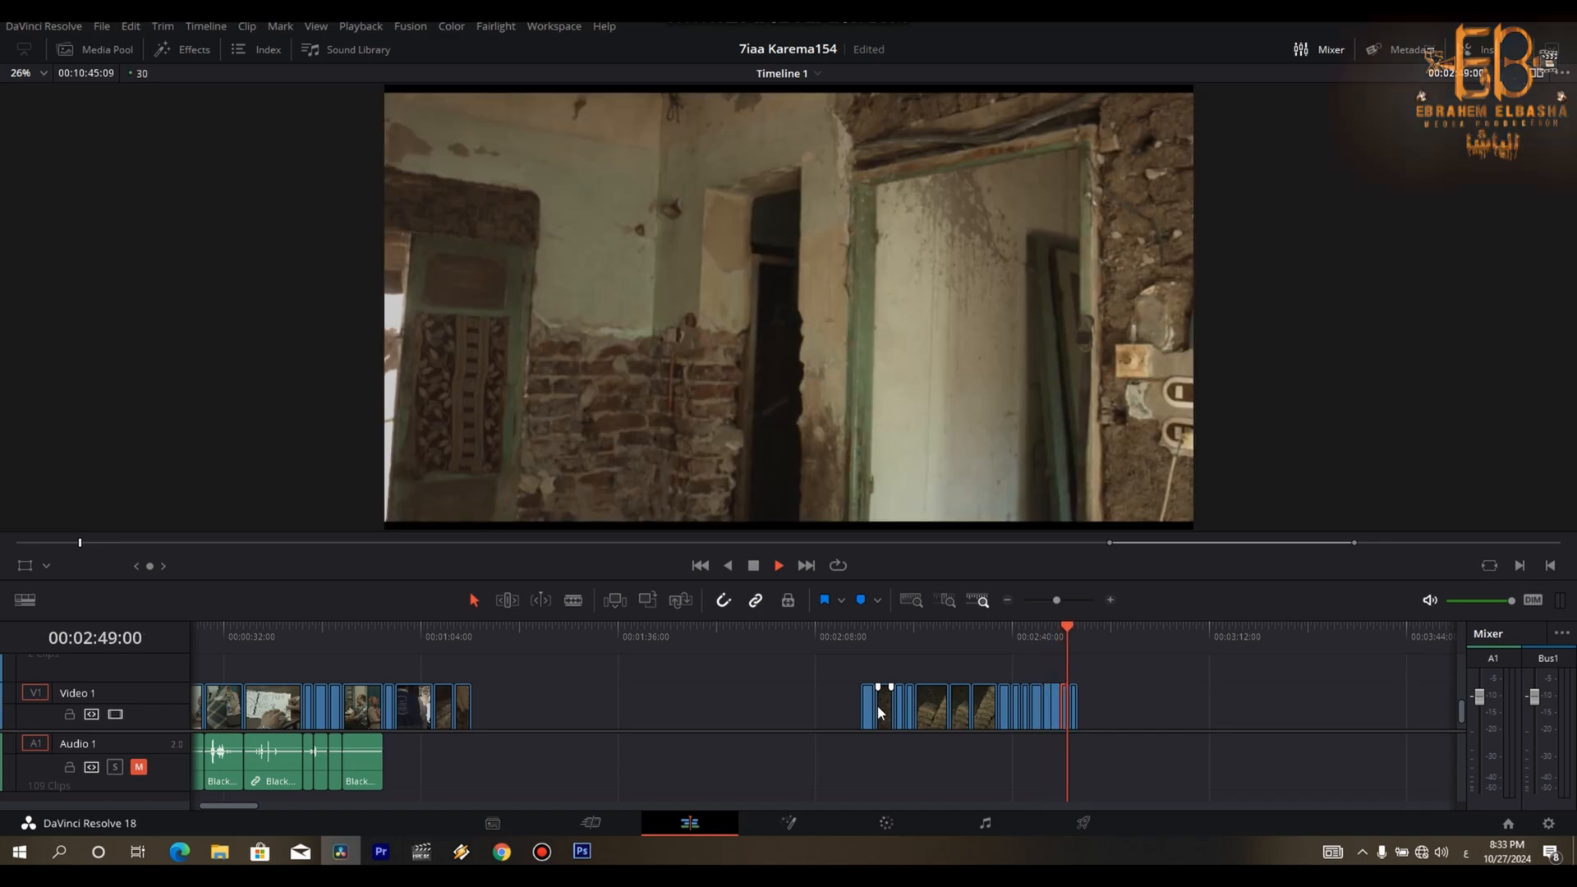
{"action": "key", "text": "space"}
- Move the block of shots from the green-pipe shower head onward to the end of the assembled sequence, at about 00:01:12:12
{"action": "key", "text": "Up"}
{"action": "key", "text": "Up"}
{"action": "key", "text": "Up"}
{"action": "key", "text": "Up"}
{"action": "key", "text": "Up"}
{"action": "key", "text": "Up"}
{"action": "key", "text": "Up"}
{"action": "key", "text": "Up"}
{"action": "key", "text": "Up"}
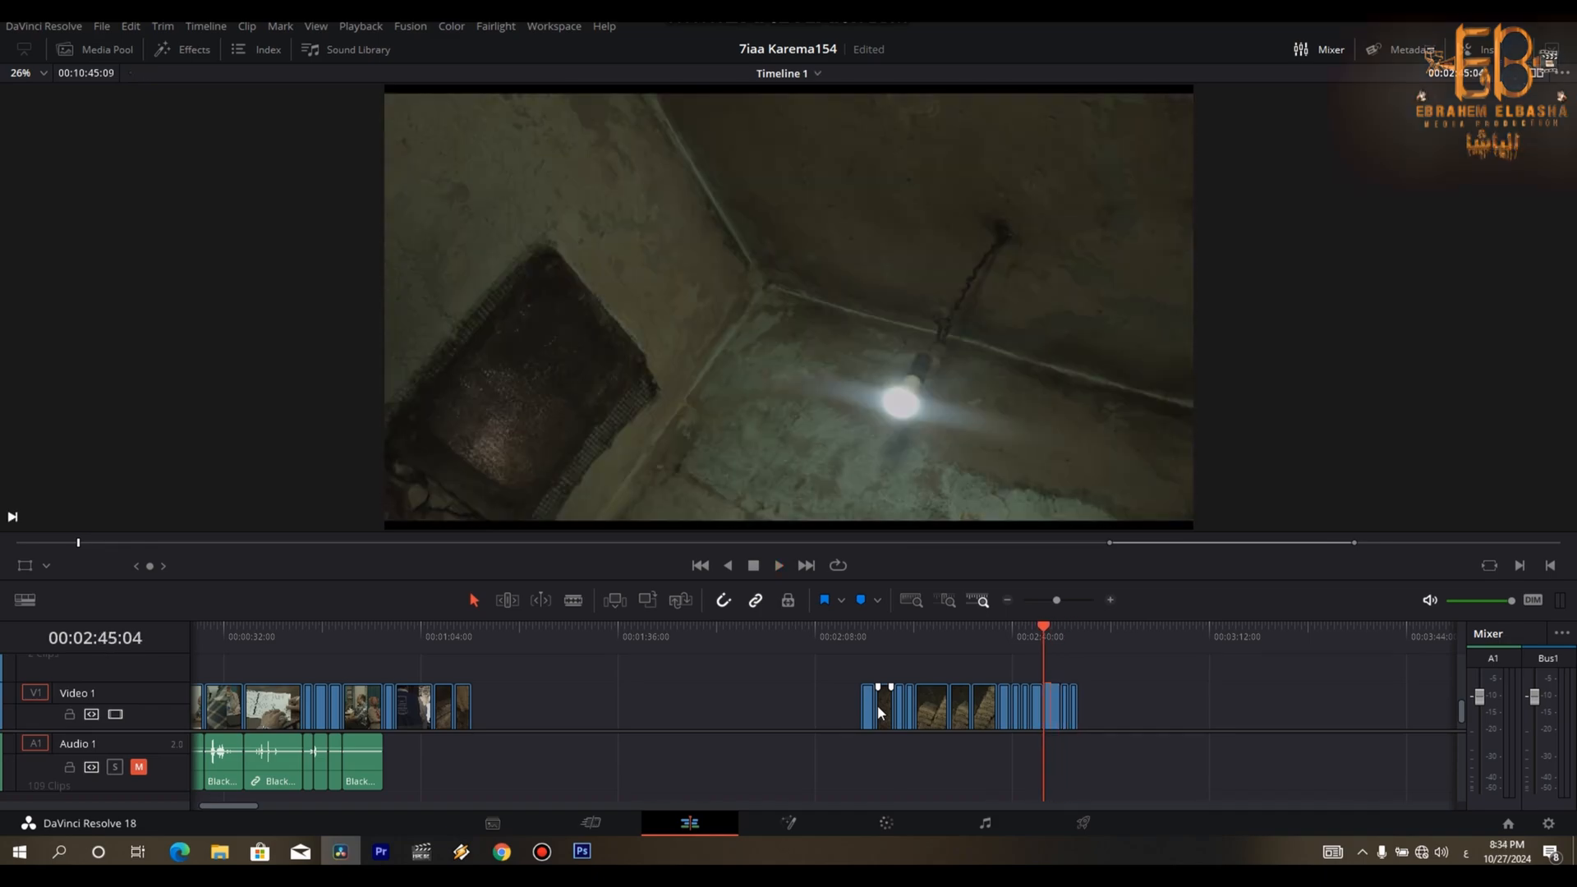
{"action": "key", "text": "Down"}
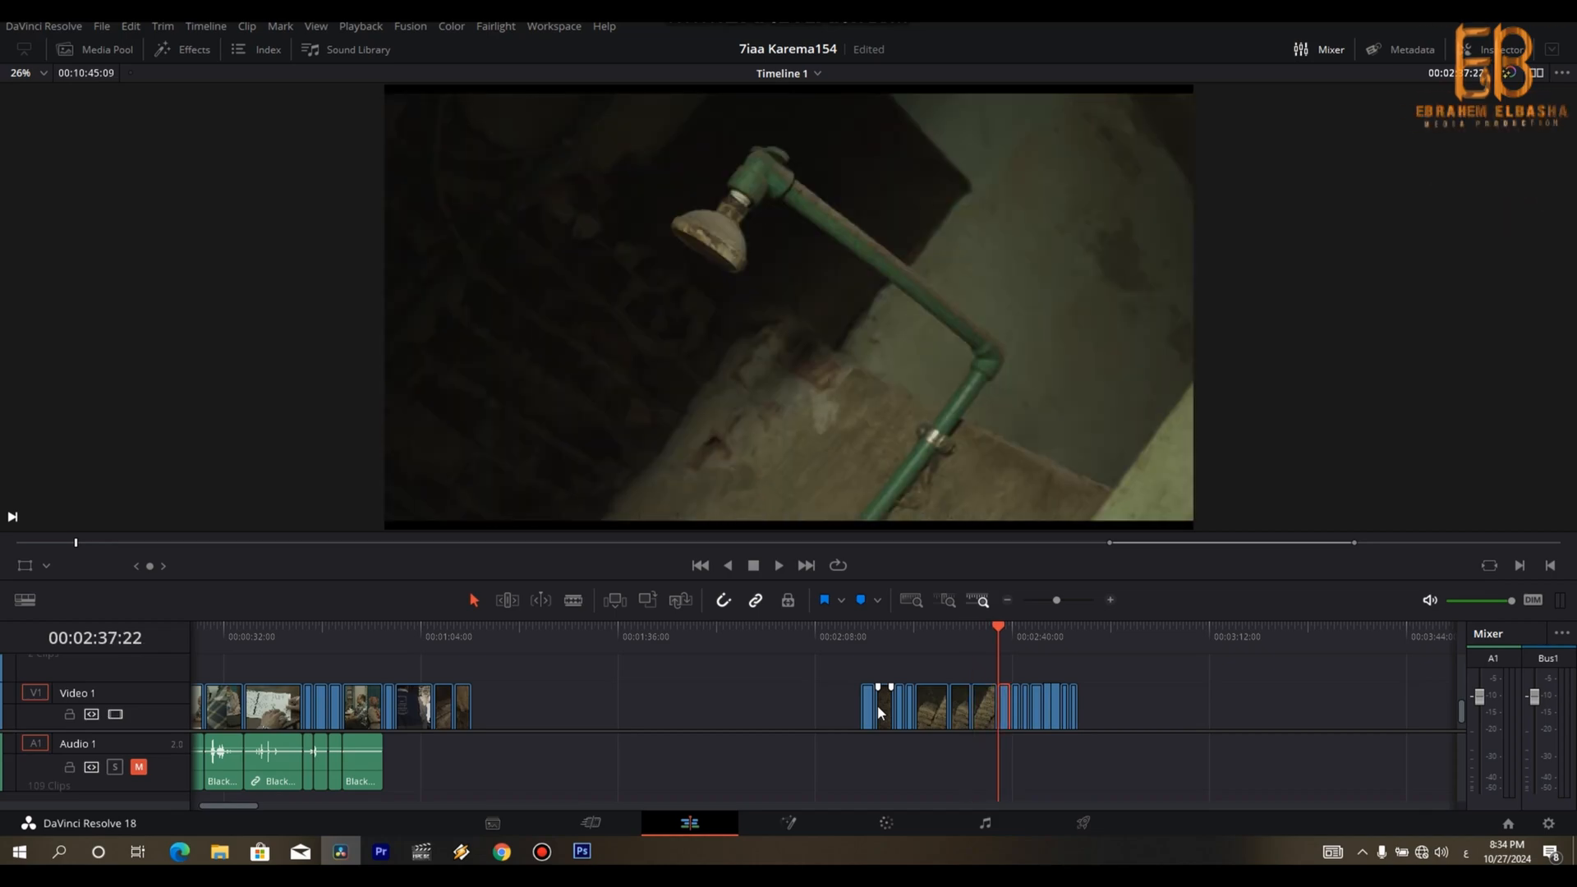
{"action": "left_click_drag", "start_coordinate": [1047, 696], "coordinate": [491, 711]}
{"action": "left_click", "coordinate": [471, 639]}
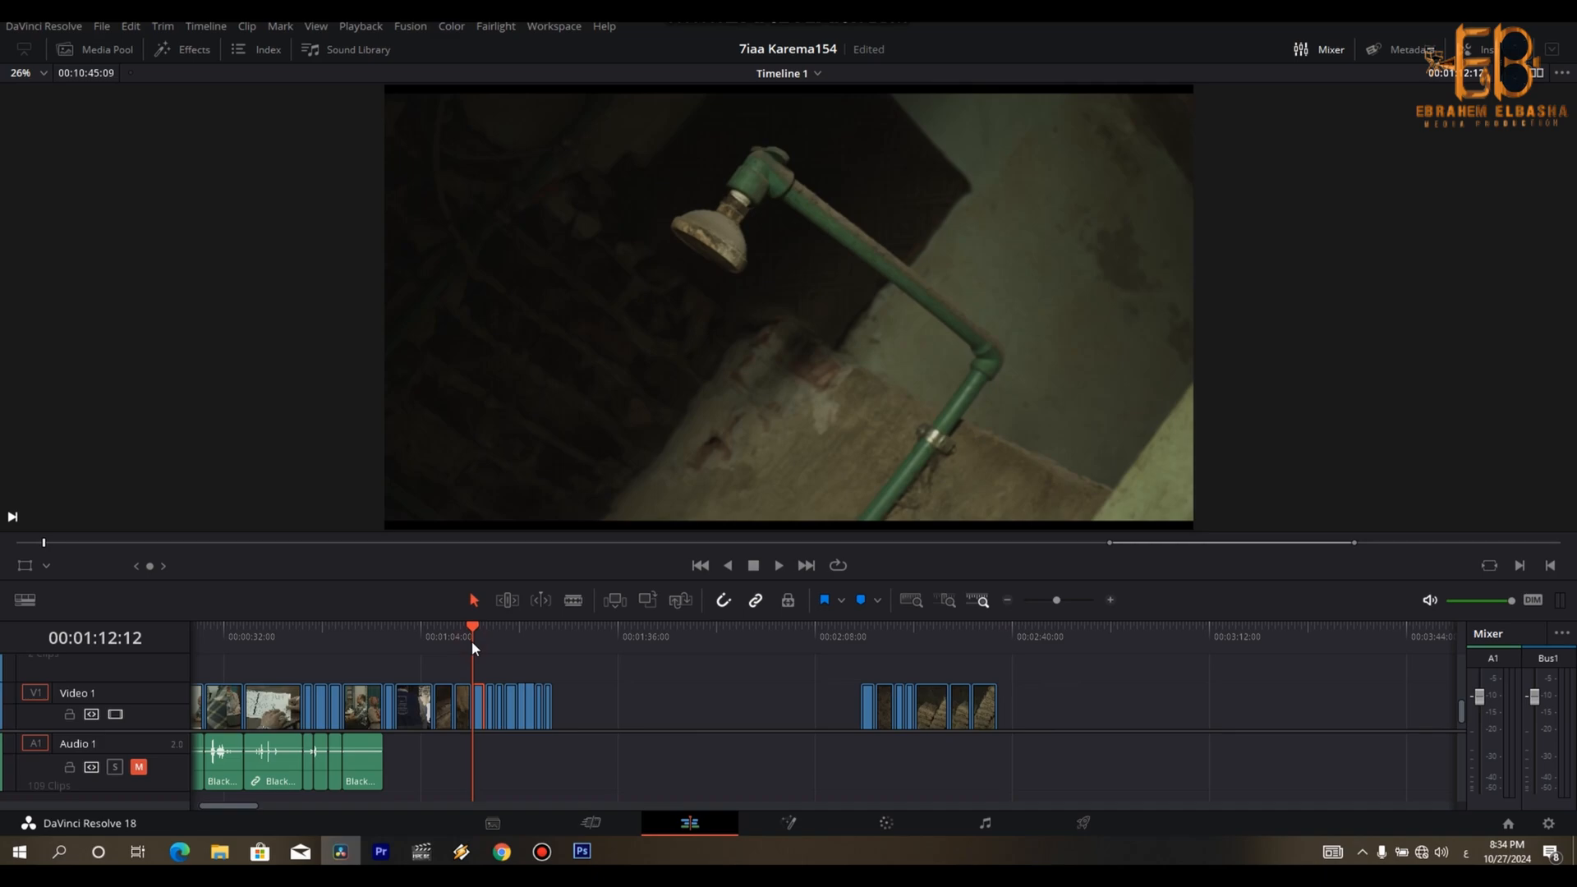
- Play the shower-head shot and cut off its end at about 00:01:13:17
{"action": "key", "text": "ctrl+equal"}
{"action": "key", "text": "ctrl+equal"}
{"action": "key", "text": "space"}
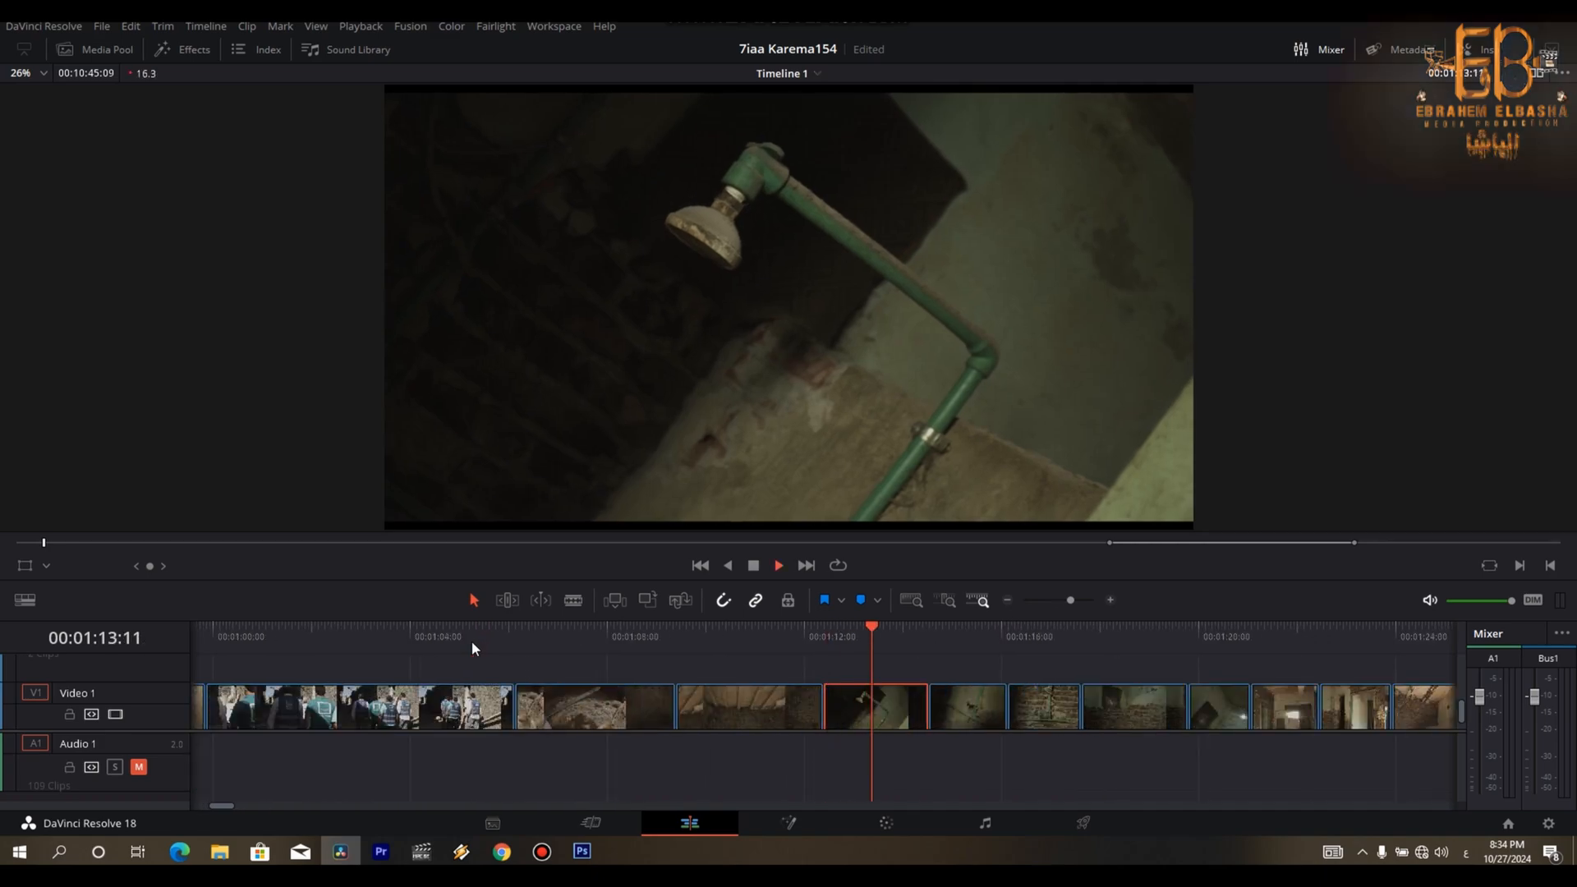
{"action": "key", "text": "space"}
{"action": "key", "text": "ctrl+b"}
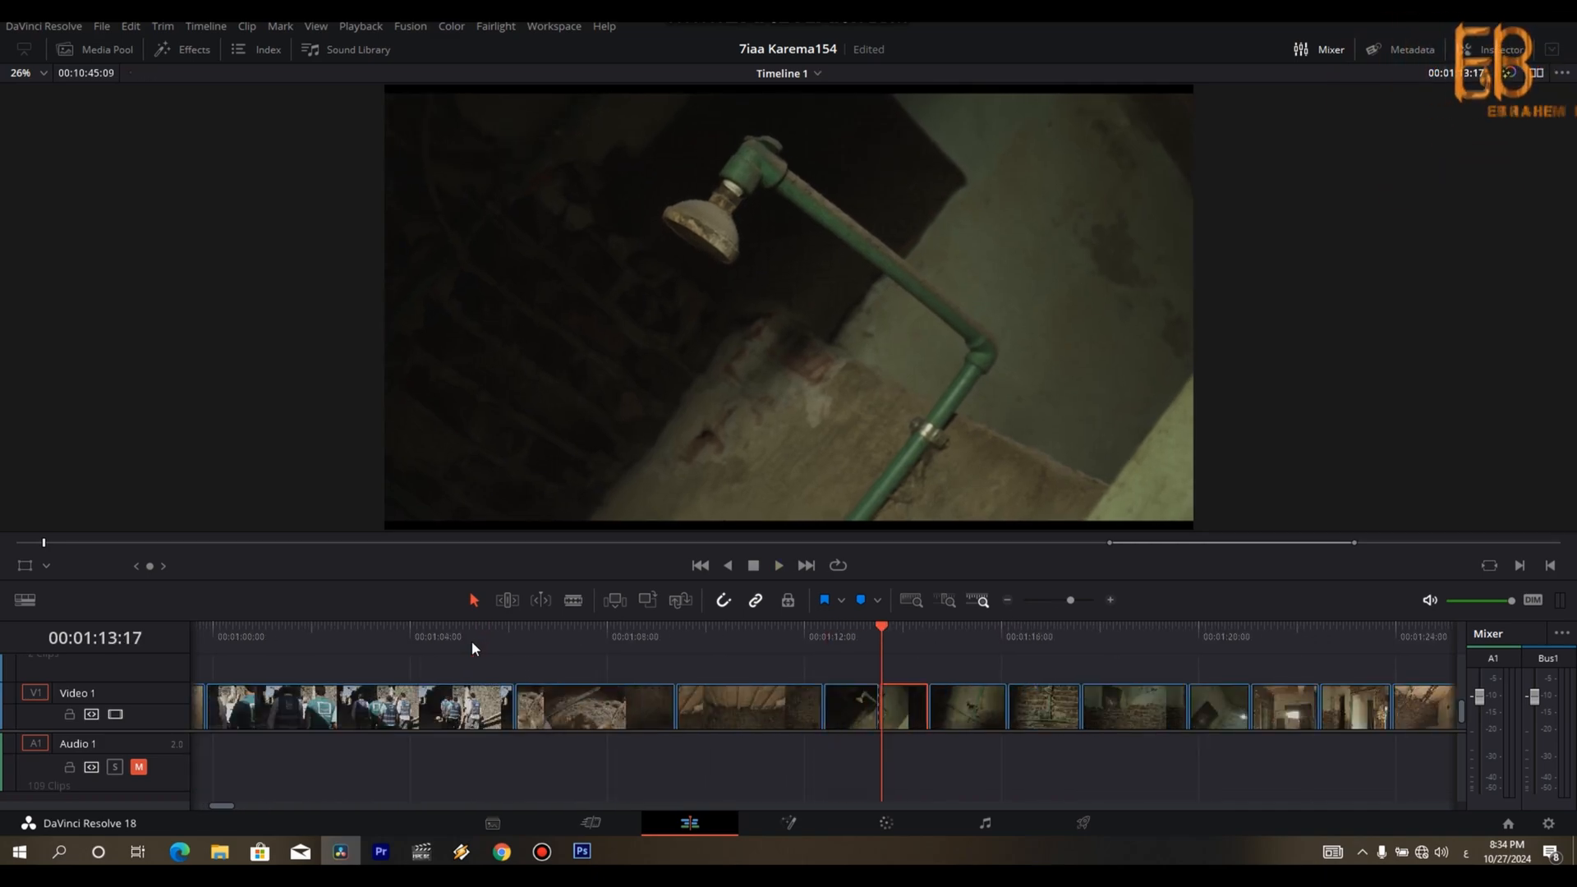
{"action": "key", "text": "Delete"}
- Cut off the ends of the wall-tap shot at about 00:01:14:18 and the brick-wall pipe shot at about 00:01:15:20
{"action": "key", "text": "space"}
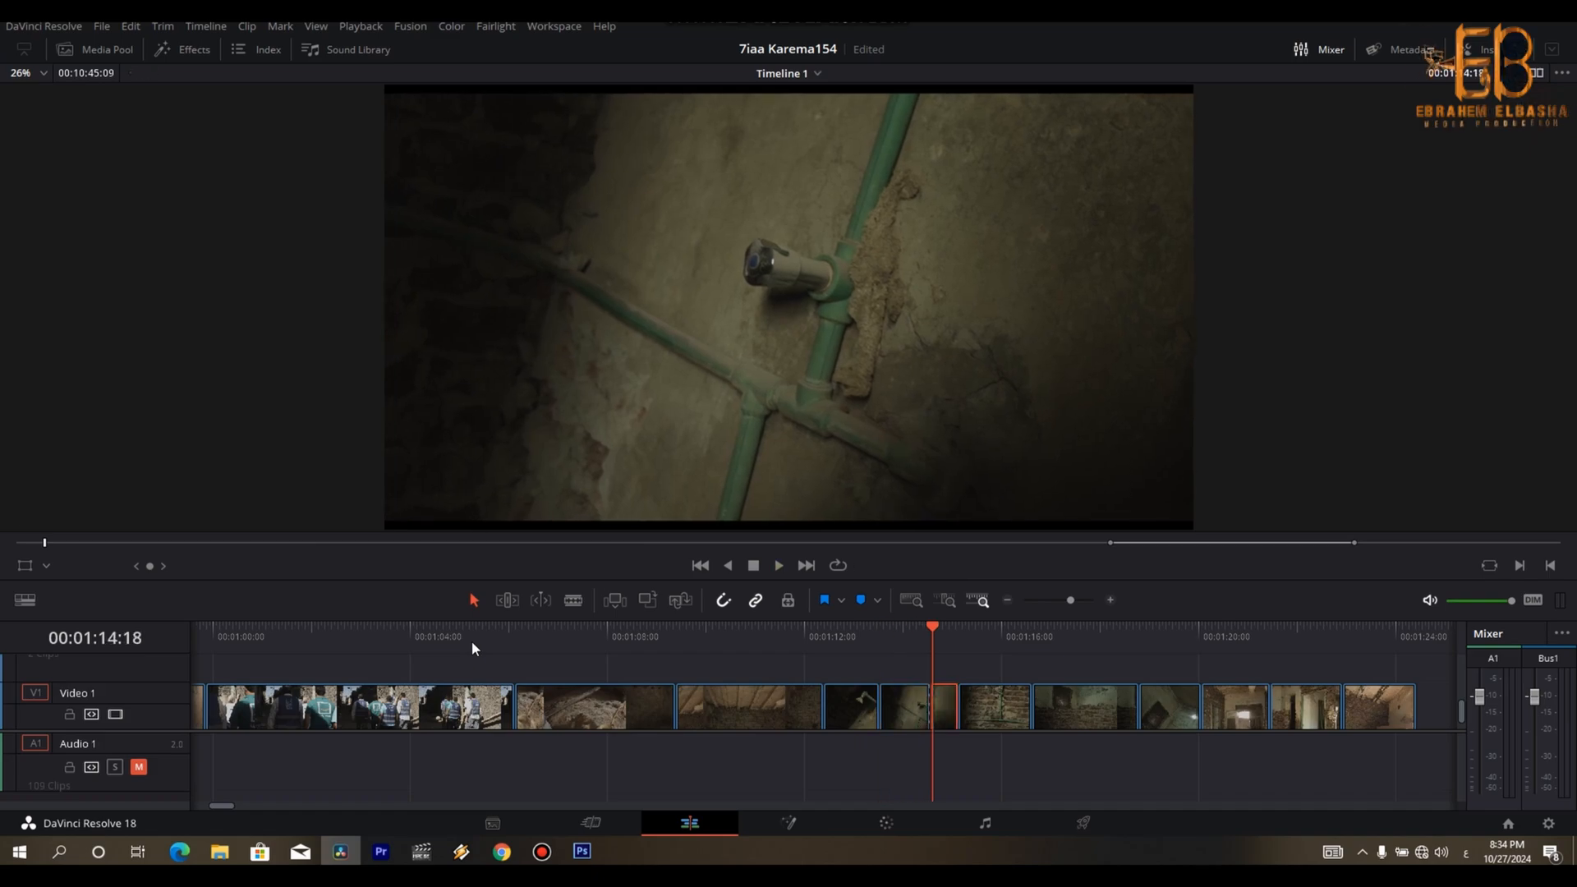
{"action": "key", "text": "Delete"}
{"action": "key", "text": "space"}
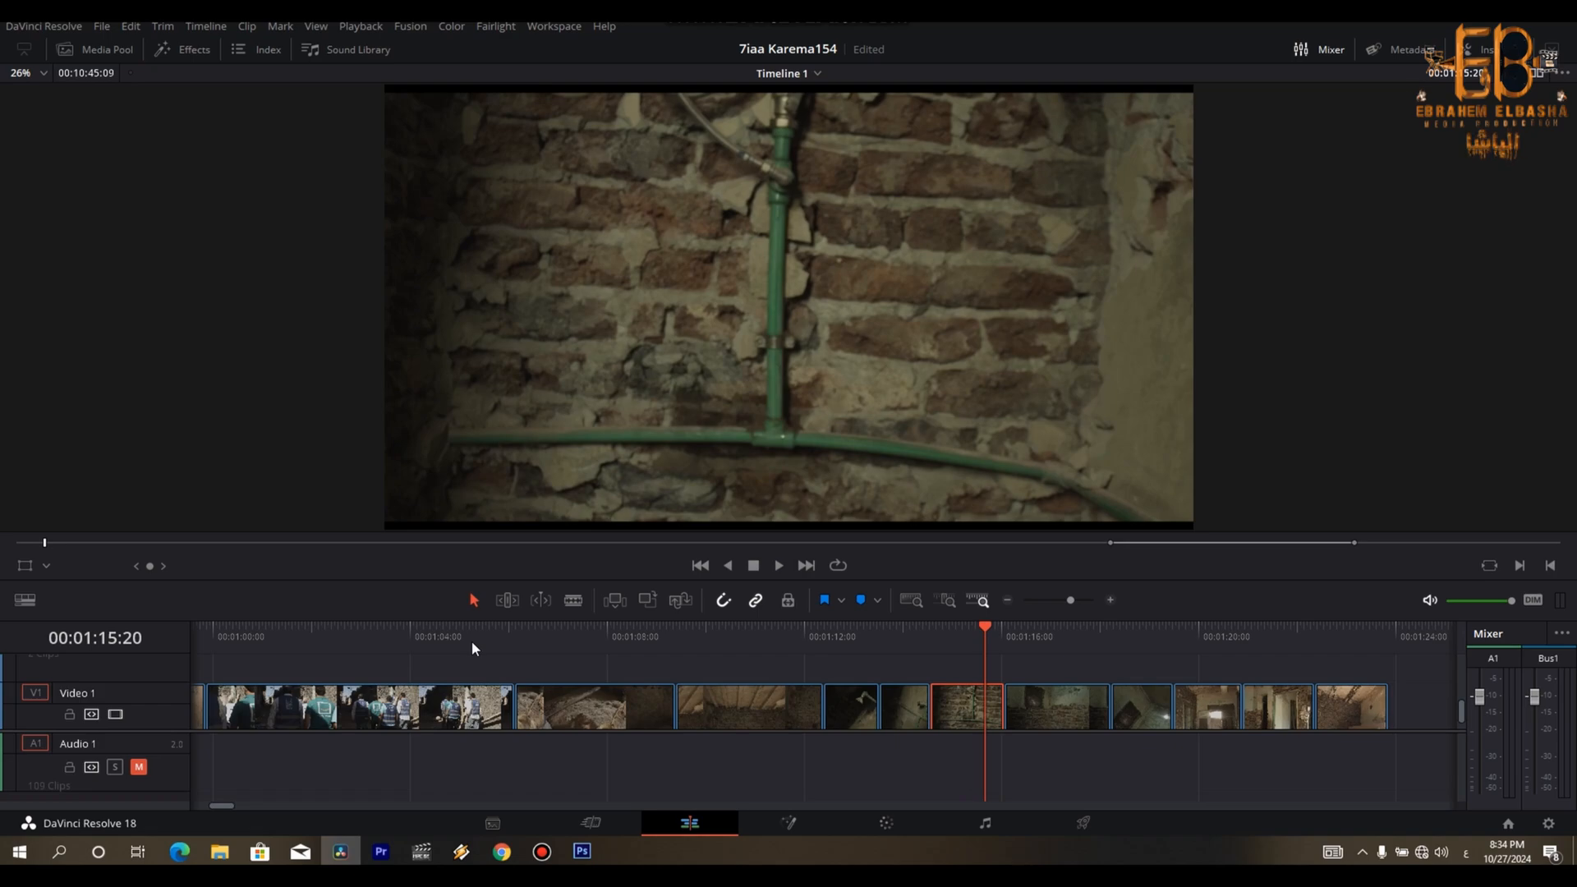
{"action": "key", "text": "ctrl+b"}
{"action": "key", "text": "Delete"}
- Cut off the ends of the brick-corner shot at about 00:01:16:20 and the hanging-bulb shot at about 00:01:17:16
{"action": "key", "text": "space"}
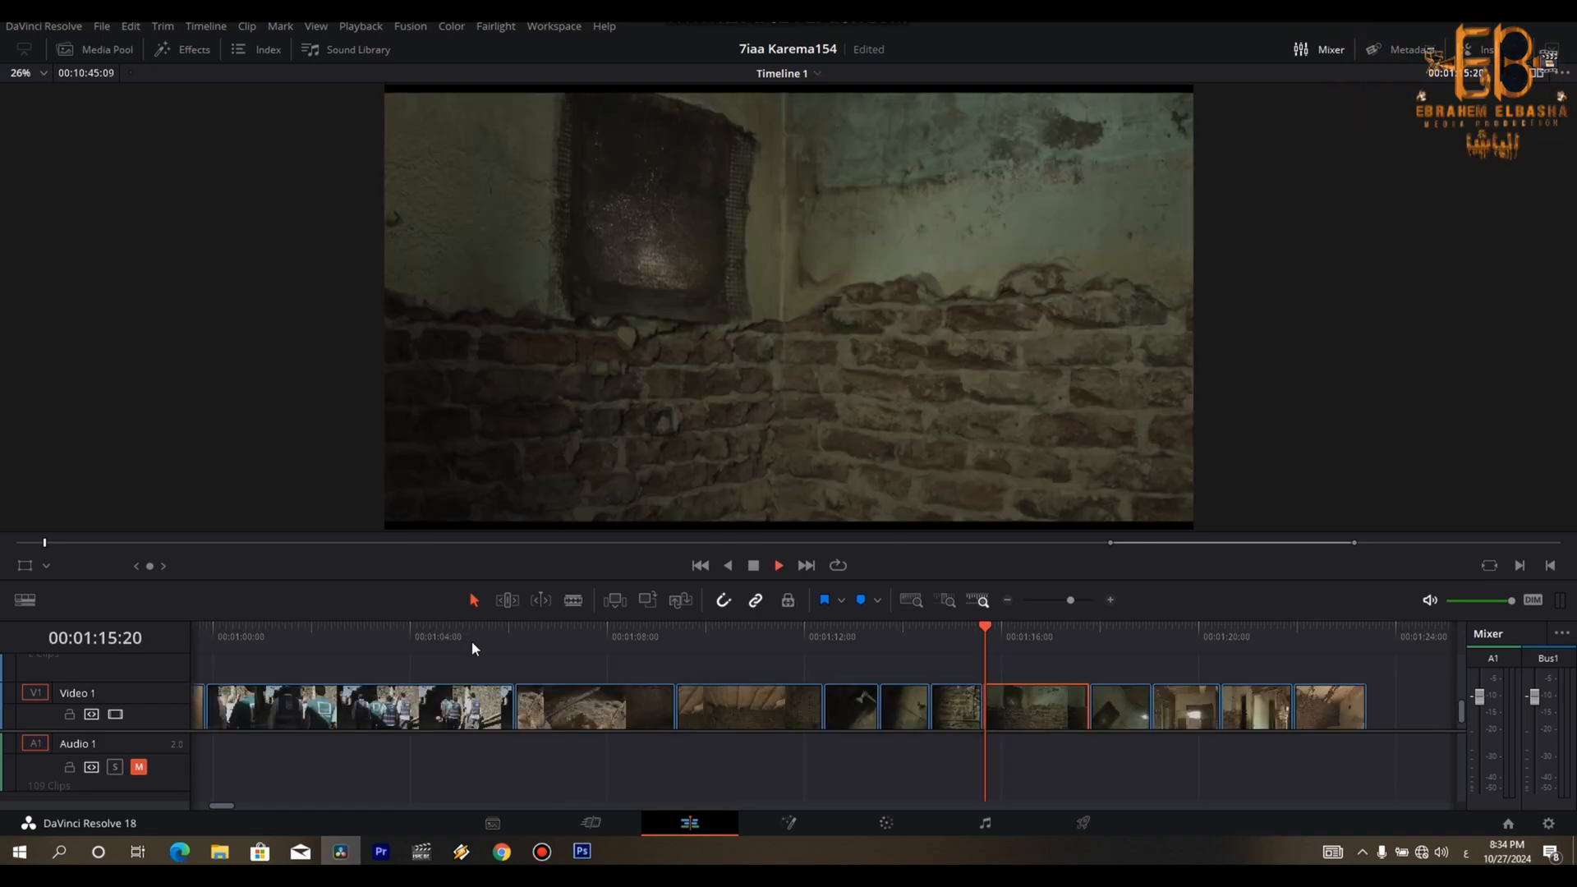
{"action": "key", "text": "space"}
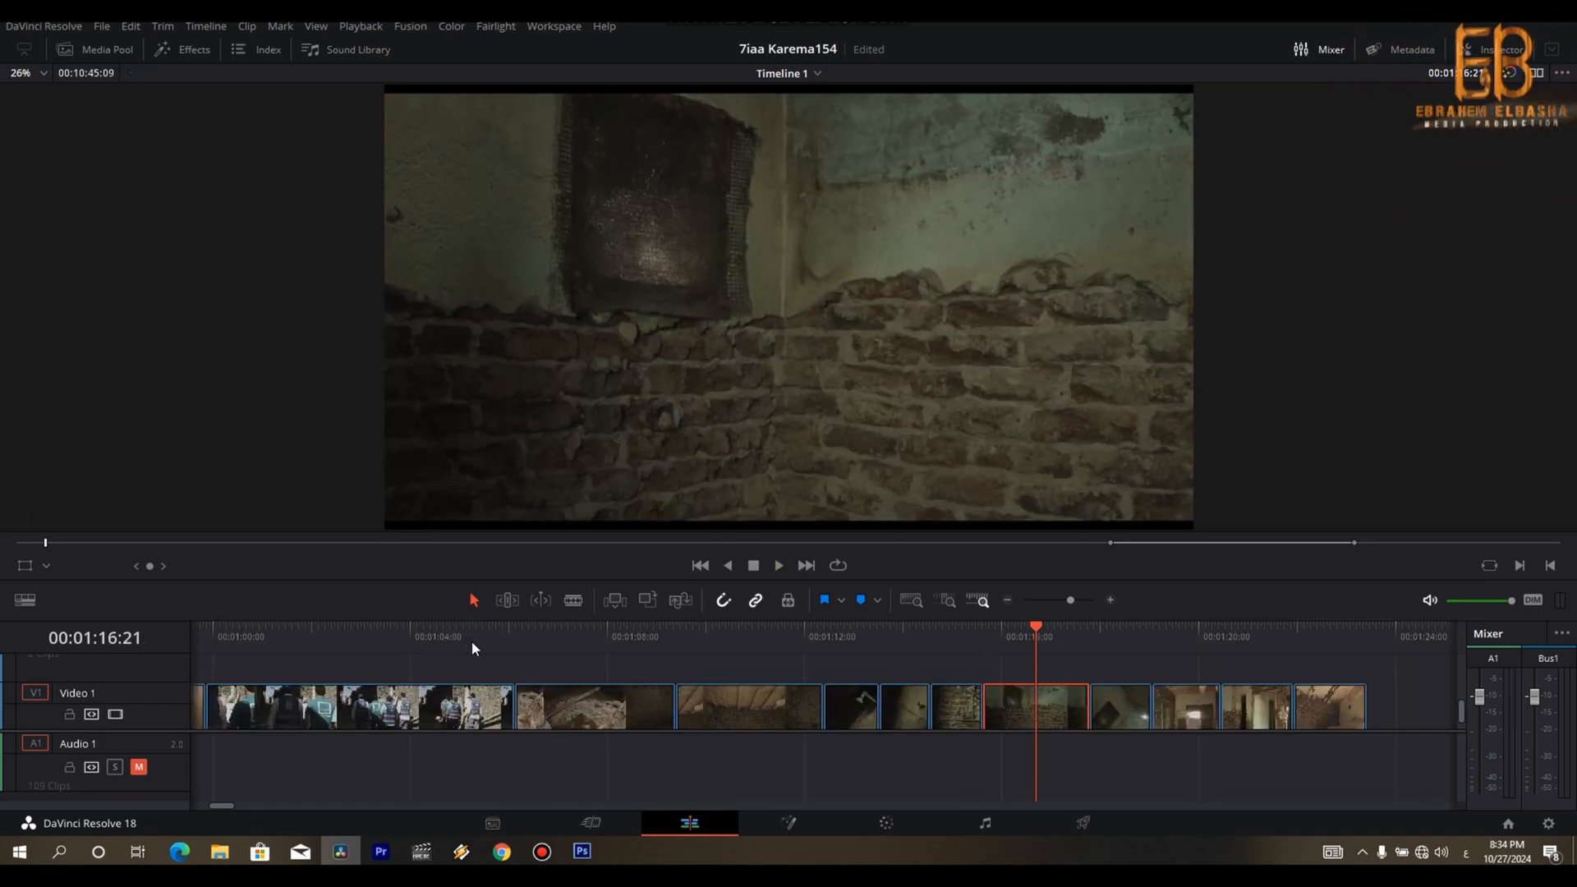
{"action": "key", "text": "ctrl+b"}
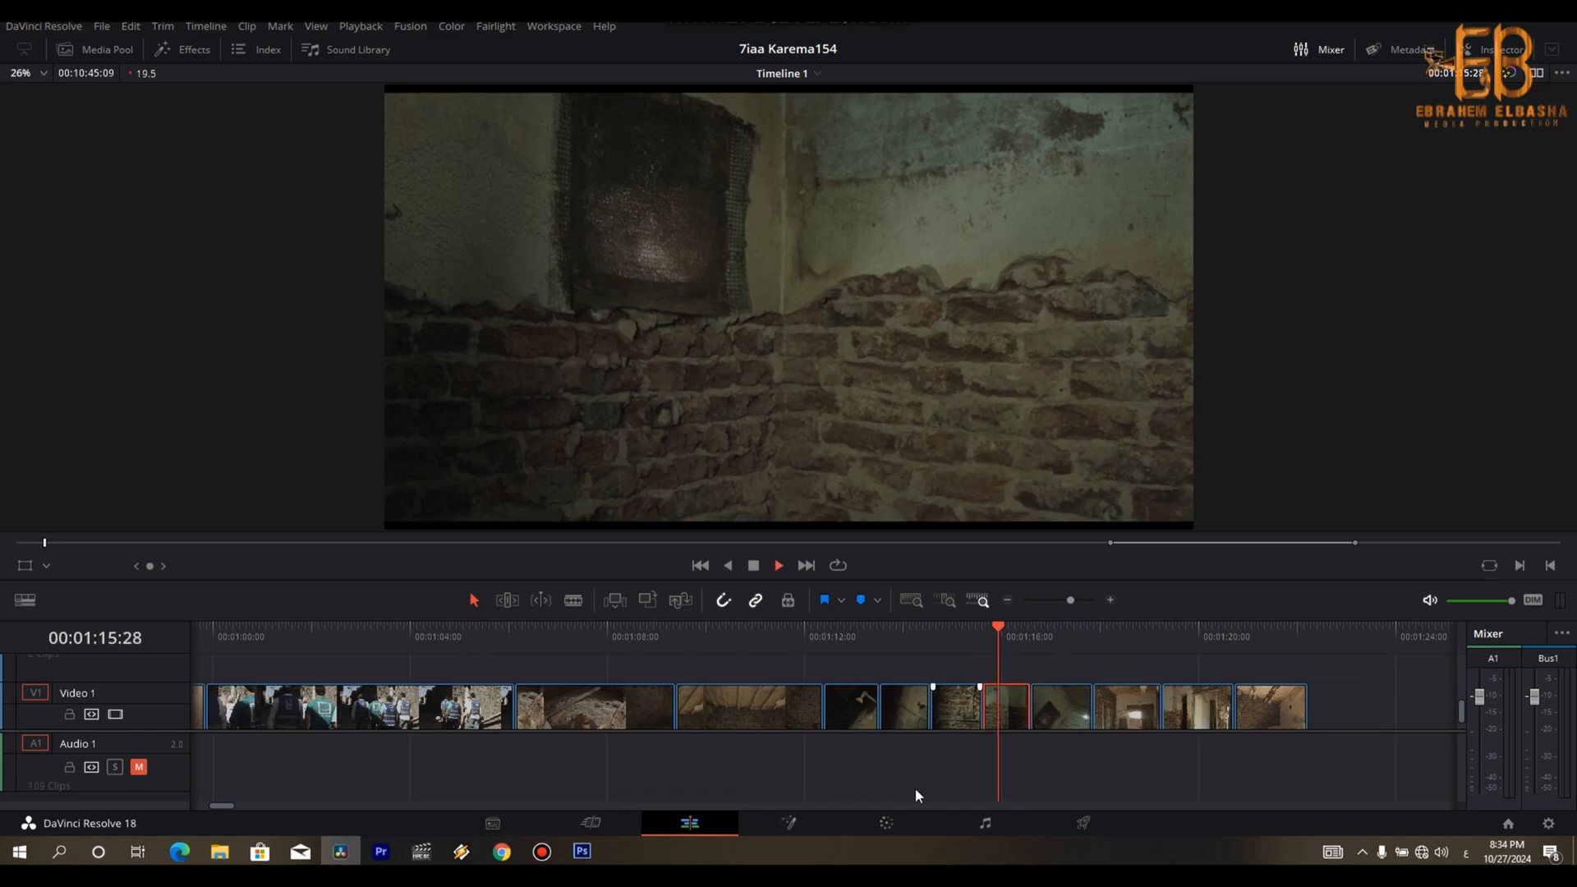
{"action": "key", "text": "Up"}
{"action": "key", "text": "space"}
- Shorten the bright-window room shot and cut off the end of the doorway room shot at about 00:01:19:14
{"action": "key", "text": "space"}
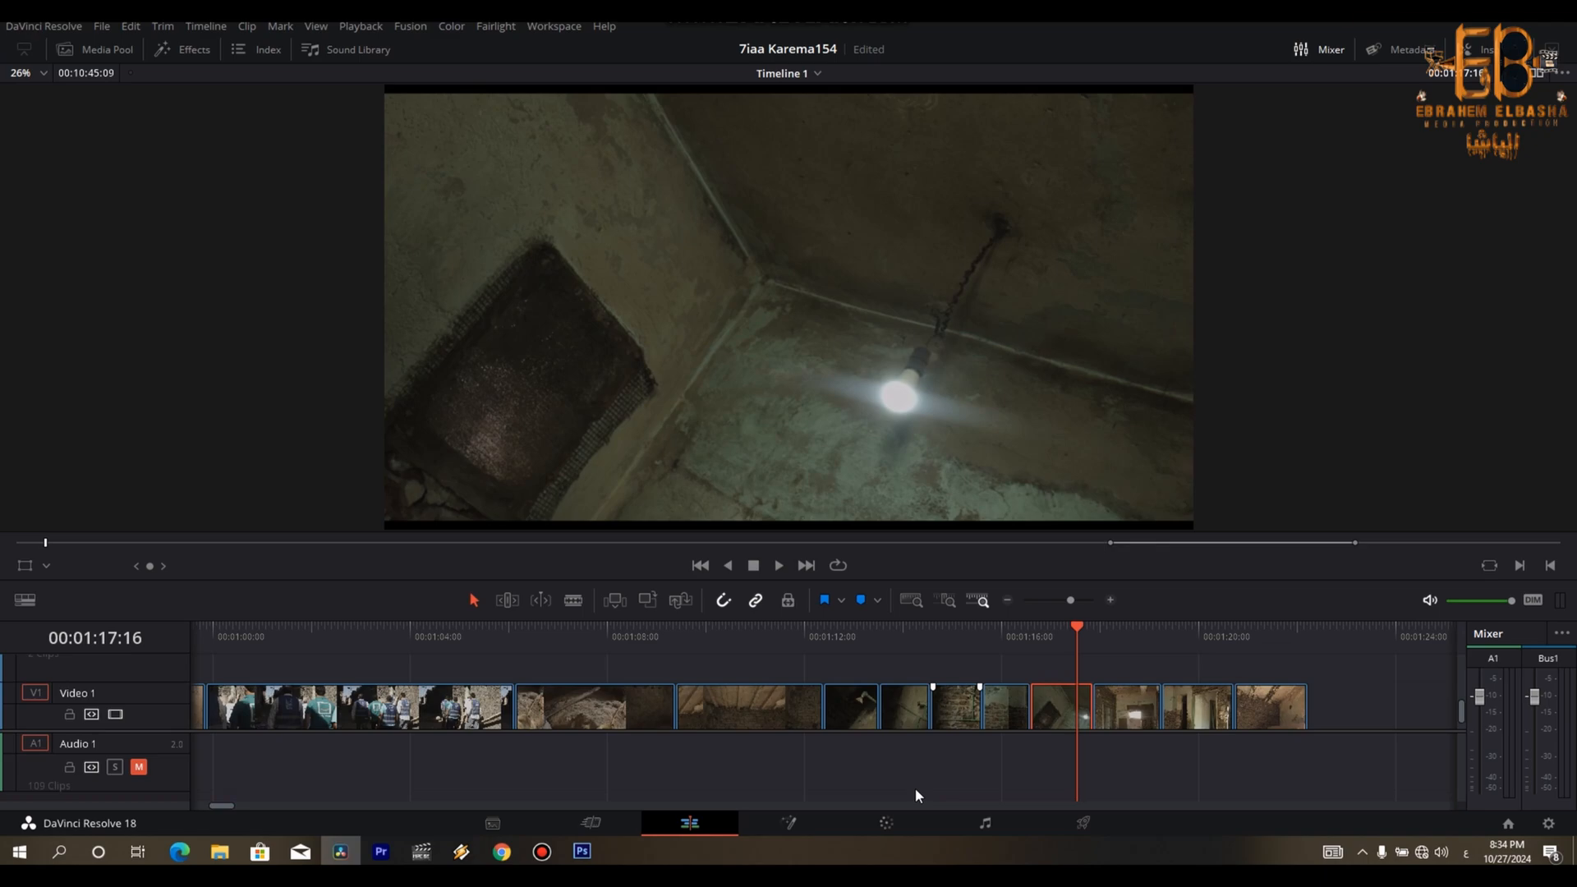
{"action": "key", "text": "ctrl+b"}
{"action": "key", "text": "Delete"}
{"action": "key", "text": "space"}
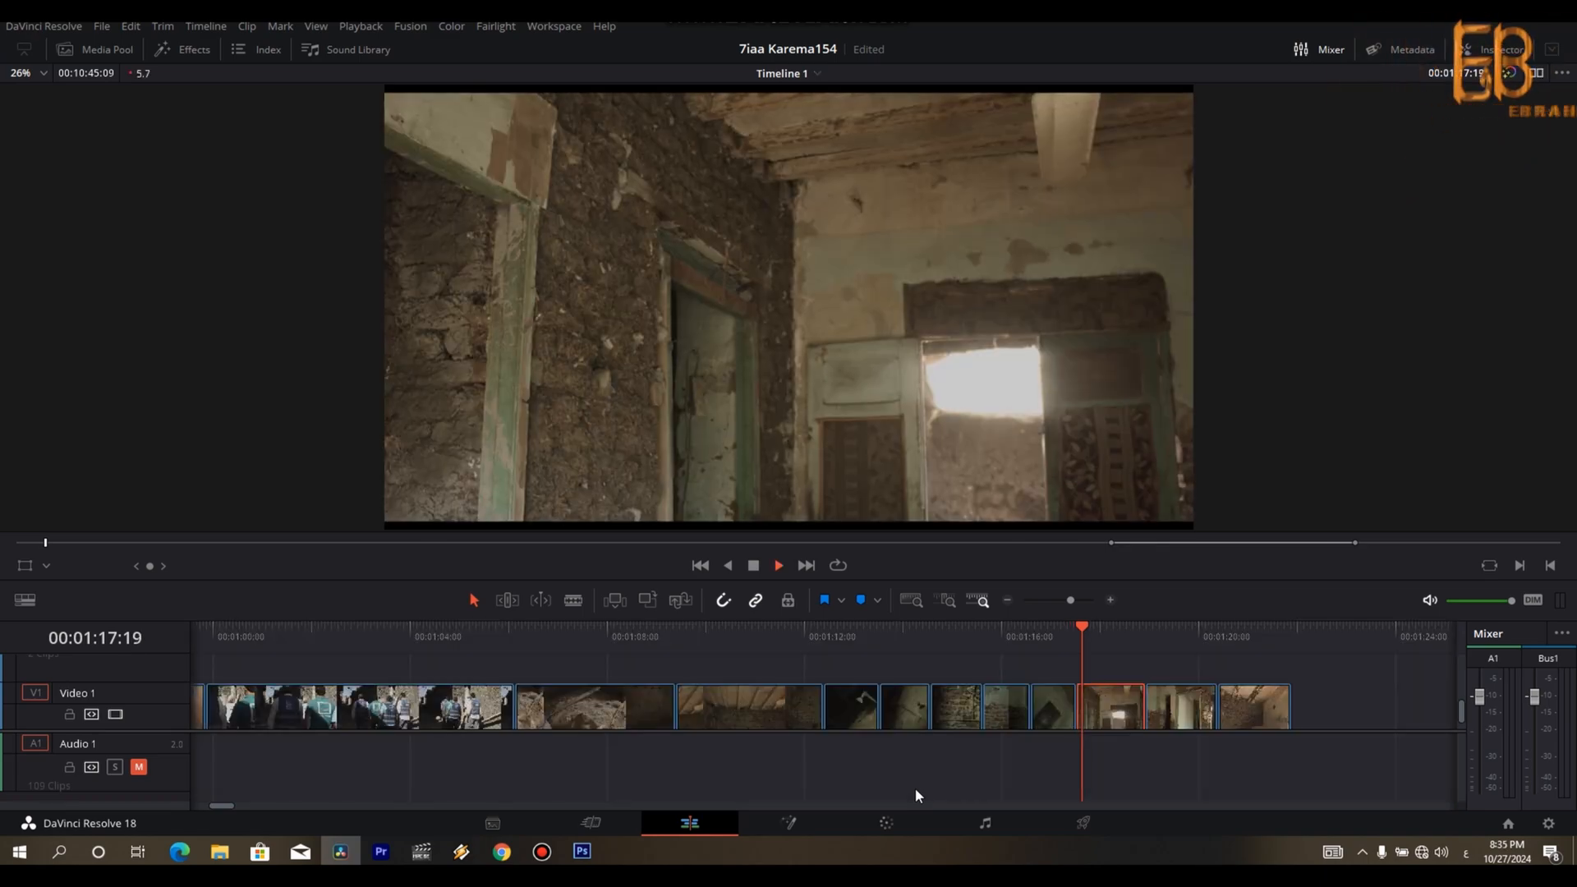
{"action": "key", "text": "ctrl+b"}
{"action": "key", "text": "Delete"}
{"action": "key", "text": "space"}
{"action": "key", "text": "space"}
{"action": "key", "text": "Left"}
{"action": "key", "text": "Left"}
{"action": "key", "text": "Left"}
{"action": "key", "text": "Left"}
{"action": "key", "text": "Left"}
{"action": "key", "text": "ctrl+b"}
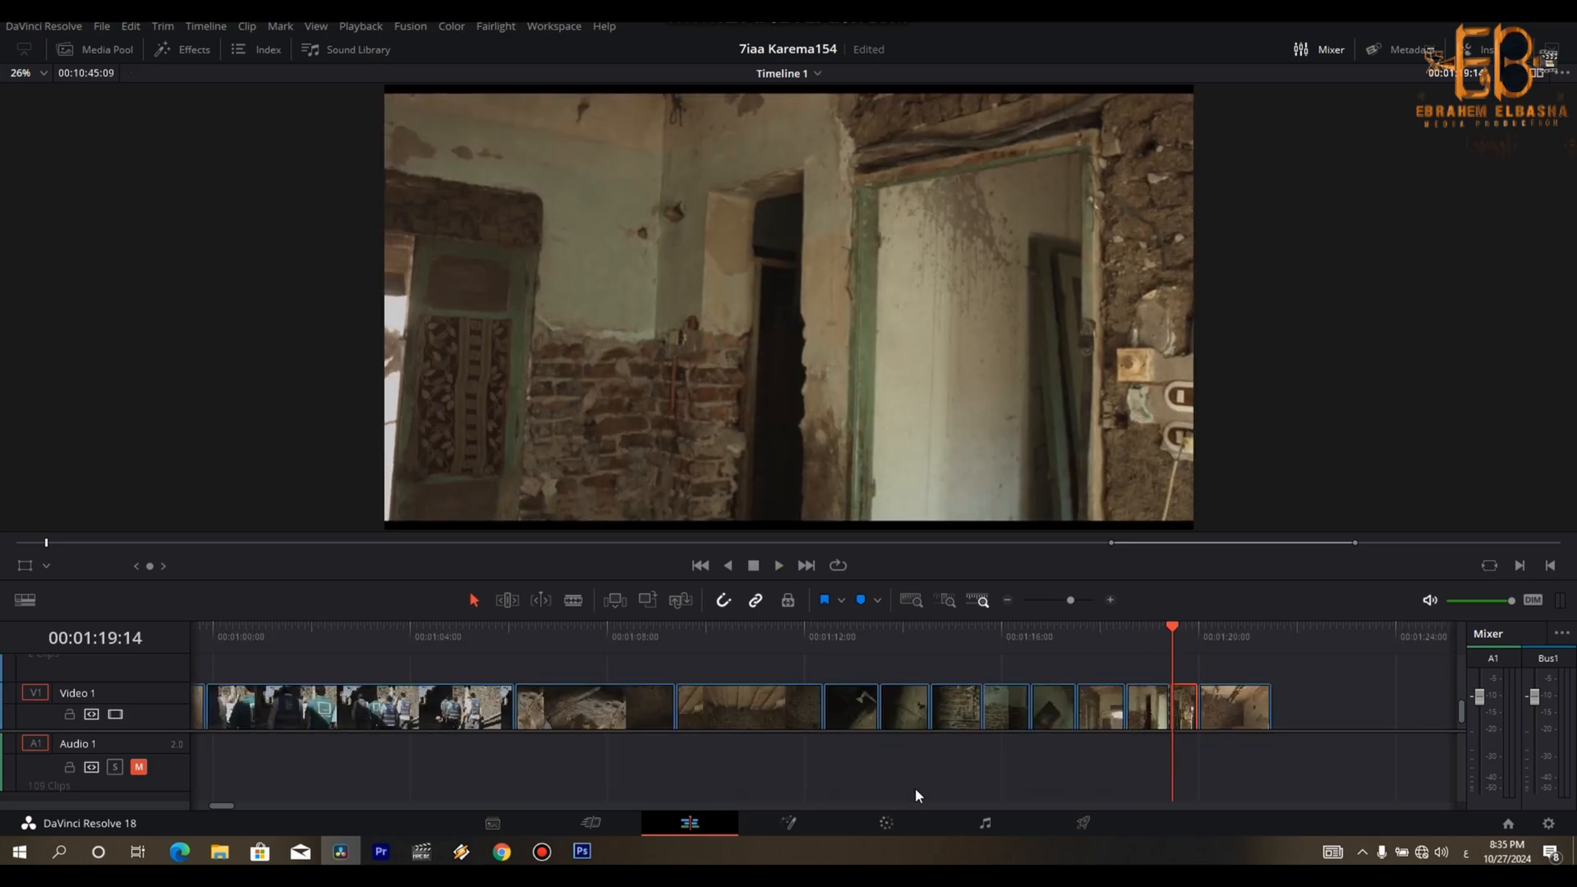
{"action": "key", "text": "Delete"}
- Play the last ceiling-corner shot with the door and cut off its end at about 00:01:20:13
{"action": "key", "text": "space"}
{"action": "key", "text": "Left"}
{"action": "key", "text": "Left"}
{"action": "key", "text": "Left"}
{"action": "key", "text": "Left"}
{"action": "key", "text": "Left"}
{"action": "key", "text": "Left"}
{"action": "key", "text": "Left"}
{"action": "key", "text": "Left"}
{"action": "key", "text": "Left"}
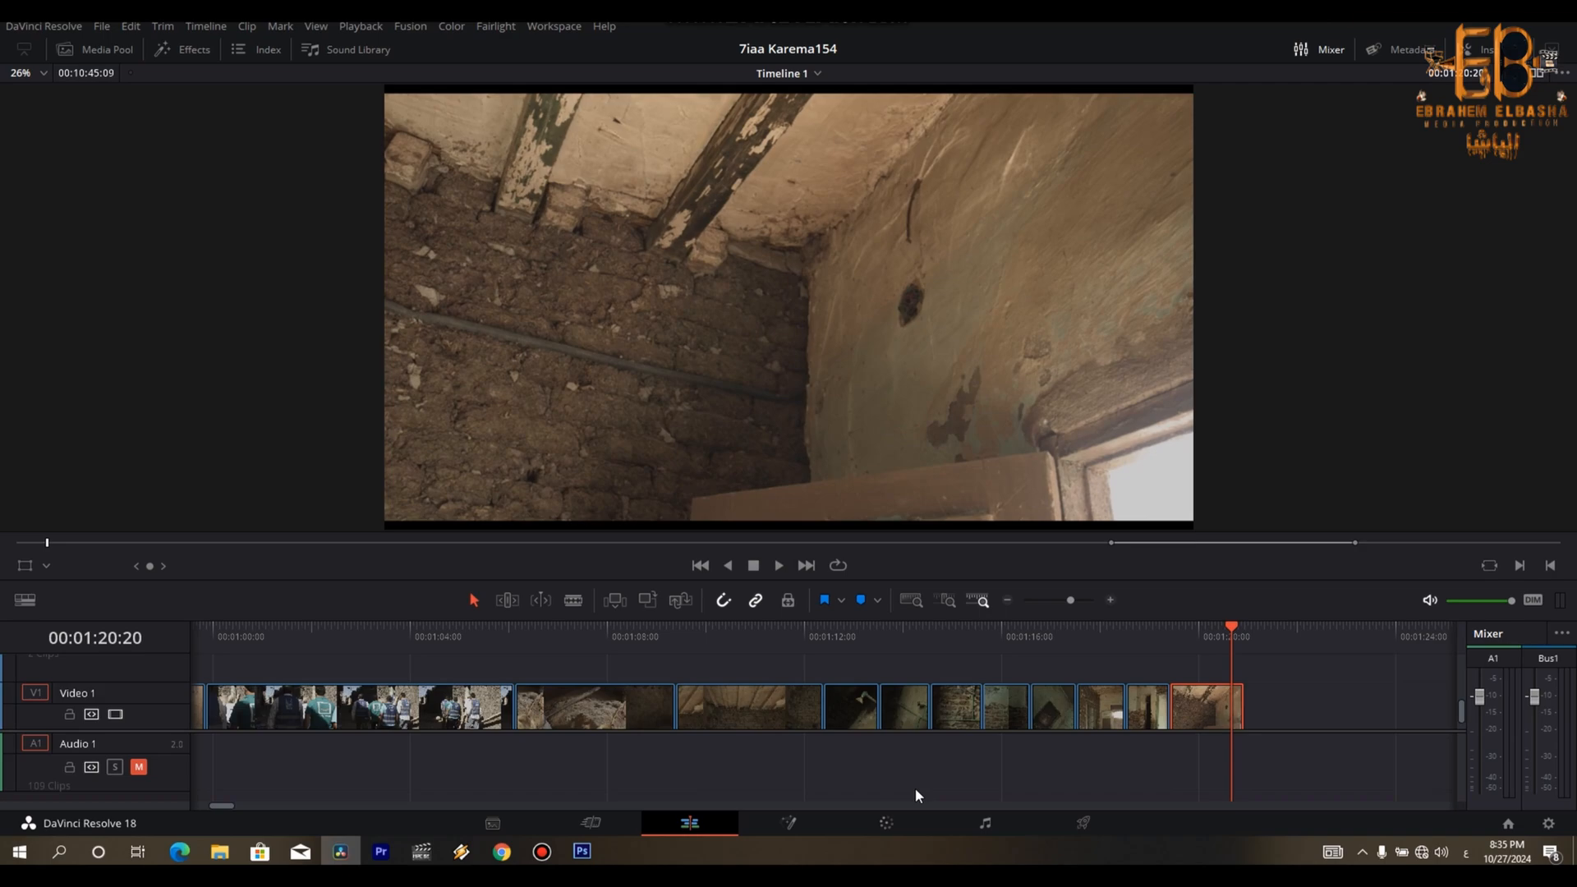
{"action": "key", "text": "Right"}
{"action": "key", "text": "Left"}
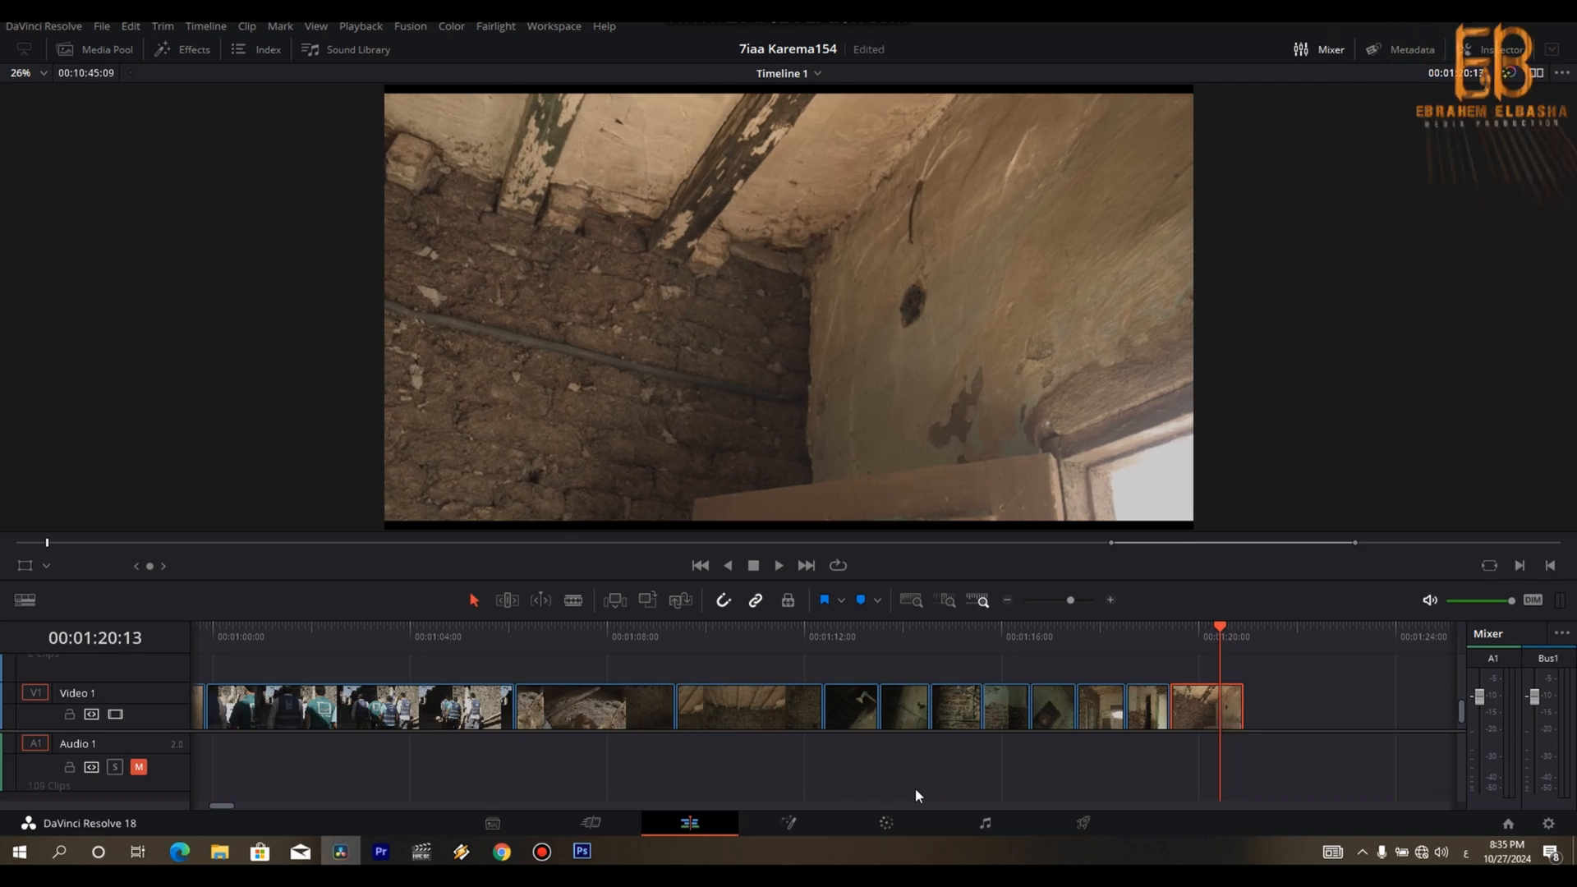
{"action": "key", "text": "Delete"}
- Move the remaining ceiling, wall and cement-bag shots directly behind the assembled sequence at about 00:01:20:13
{"action": "key", "text": "ctrl+minus"}
{"action": "key", "text": "ctrl+minus"}
{"action": "key", "text": "ctrl+minus"}
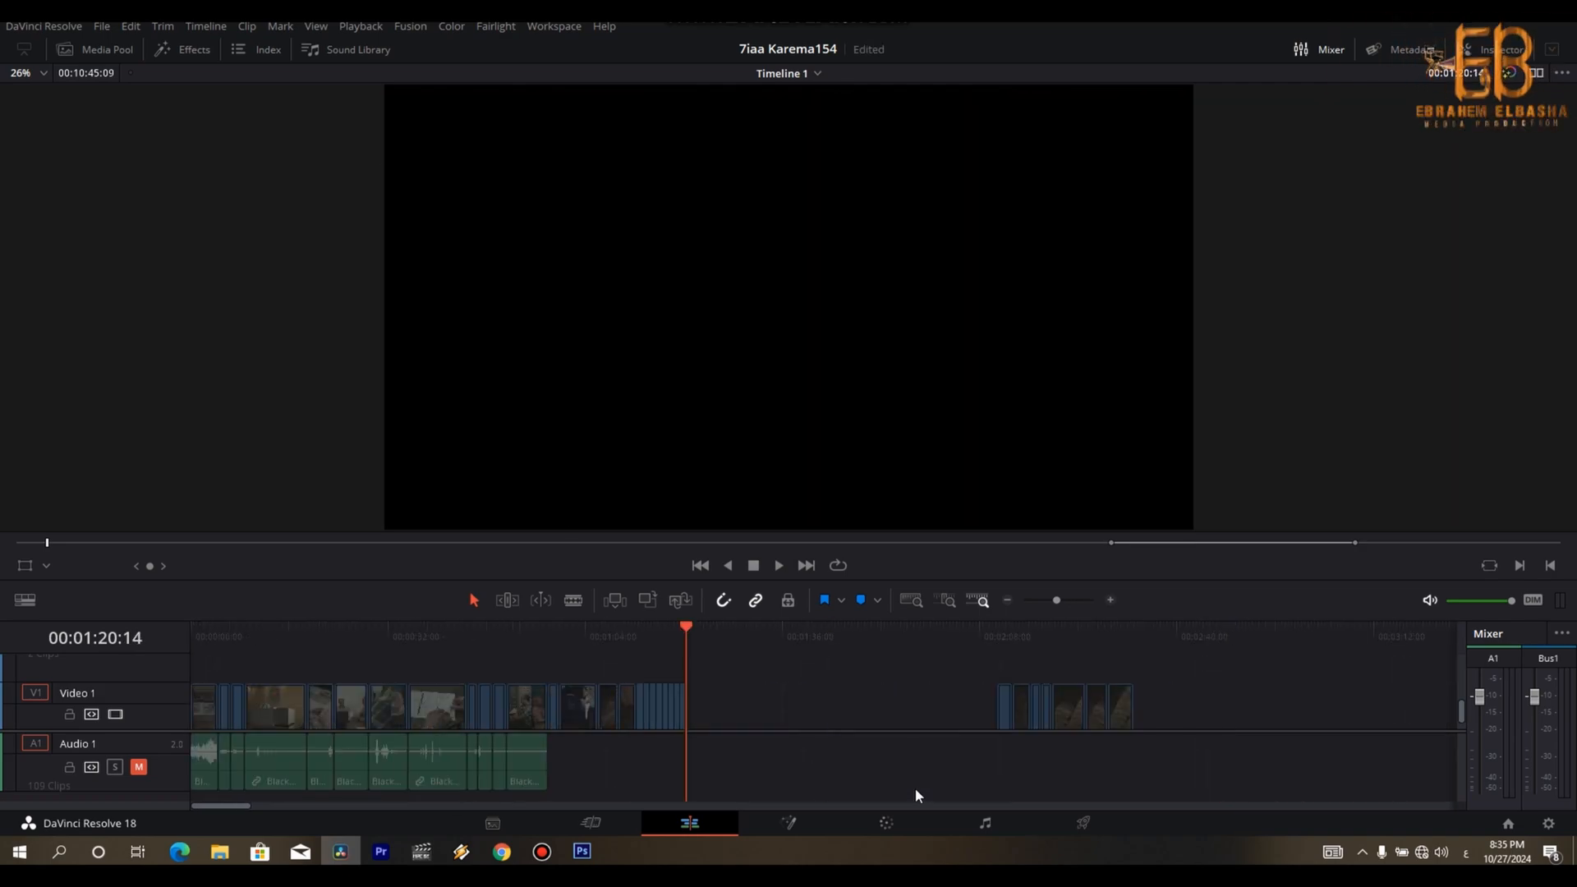
{"action": "key", "text": "Down"}
{"action": "key", "text": "space"}
{"action": "key", "text": "Down"}
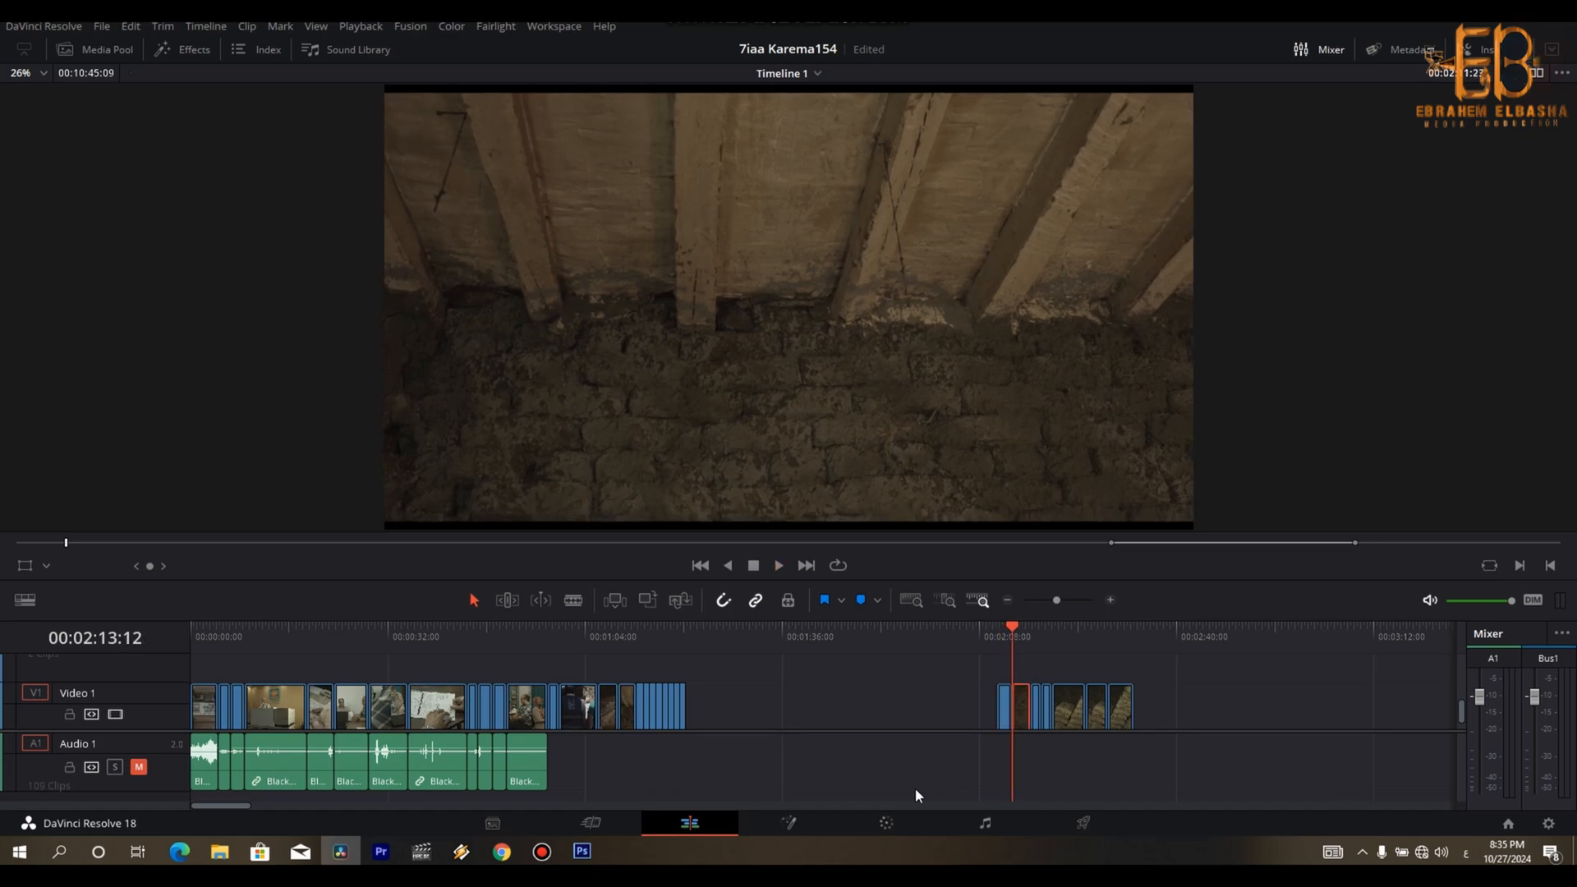
{"action": "left_click_drag", "start_coordinate": [1200, 669], "coordinate": [966, 729]}
{"action": "left_click_drag", "start_coordinate": [1073, 711], "coordinate": [759, 711]}
{"action": "left_click", "coordinate": [691, 636]}
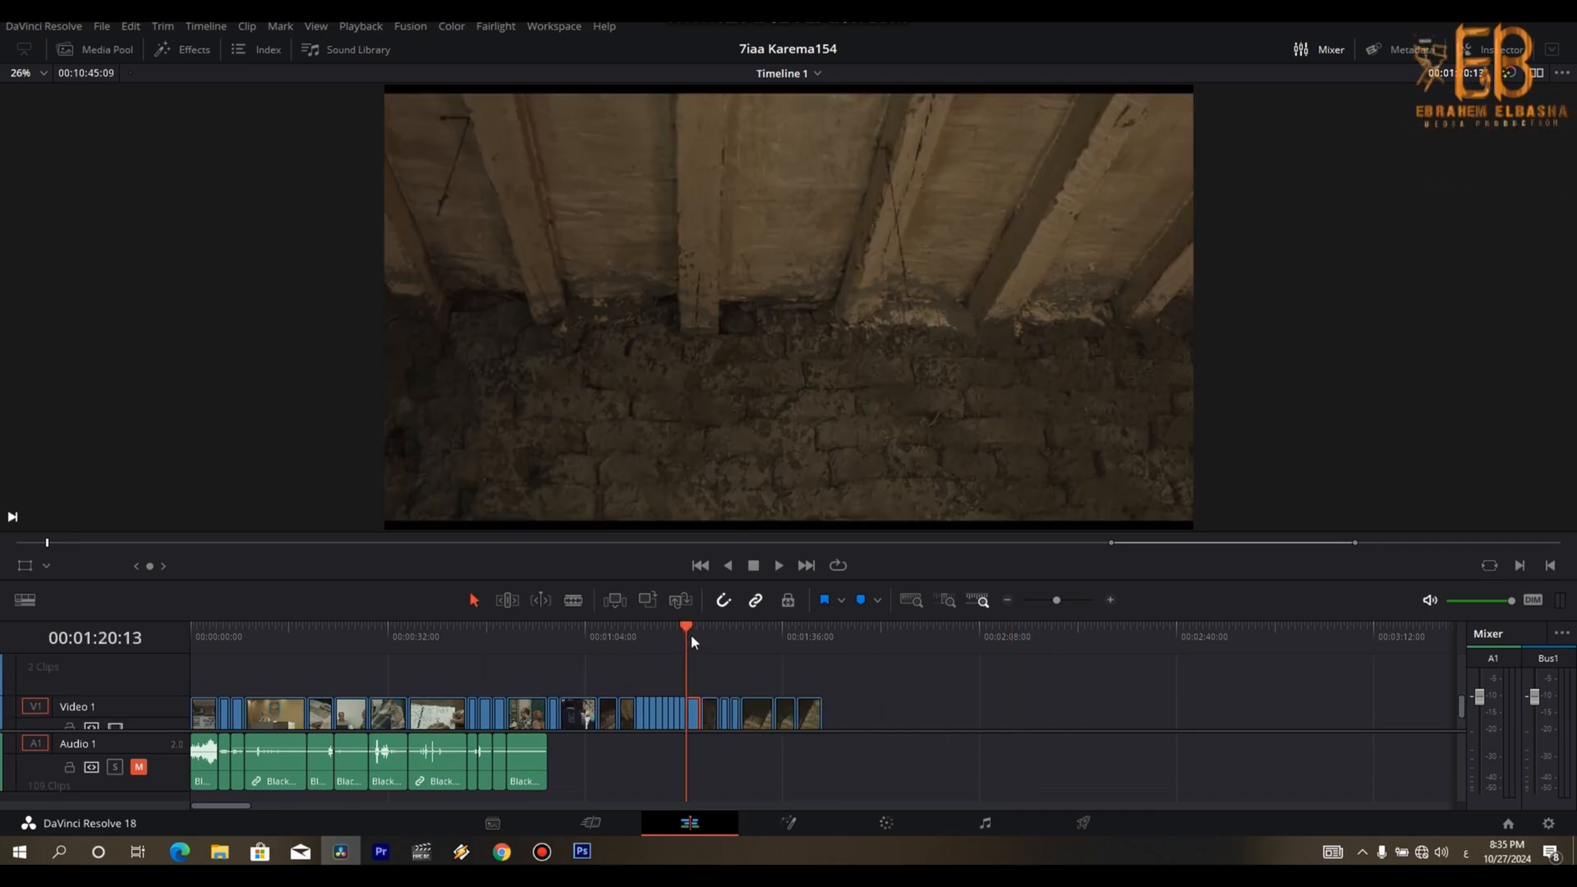
- Play the first of the moved beam-ceiling shots and cut off its end at about 00:01:21
{"action": "key", "text": "ctrl+equal"}
{"action": "key", "text": "ctrl+equal"}
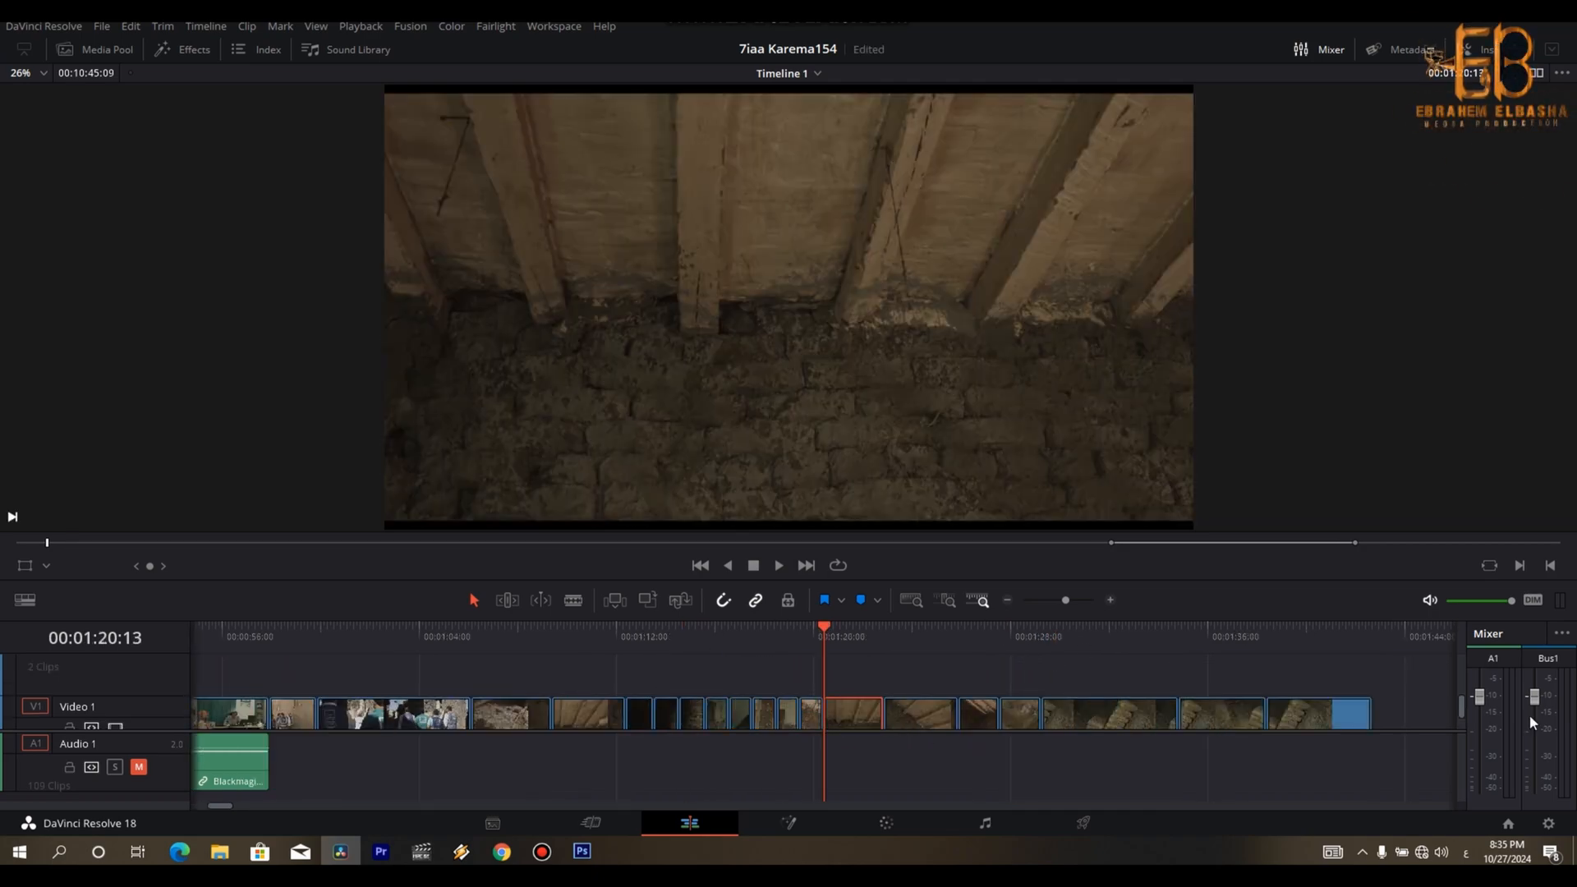
{"action": "key", "text": "space"}
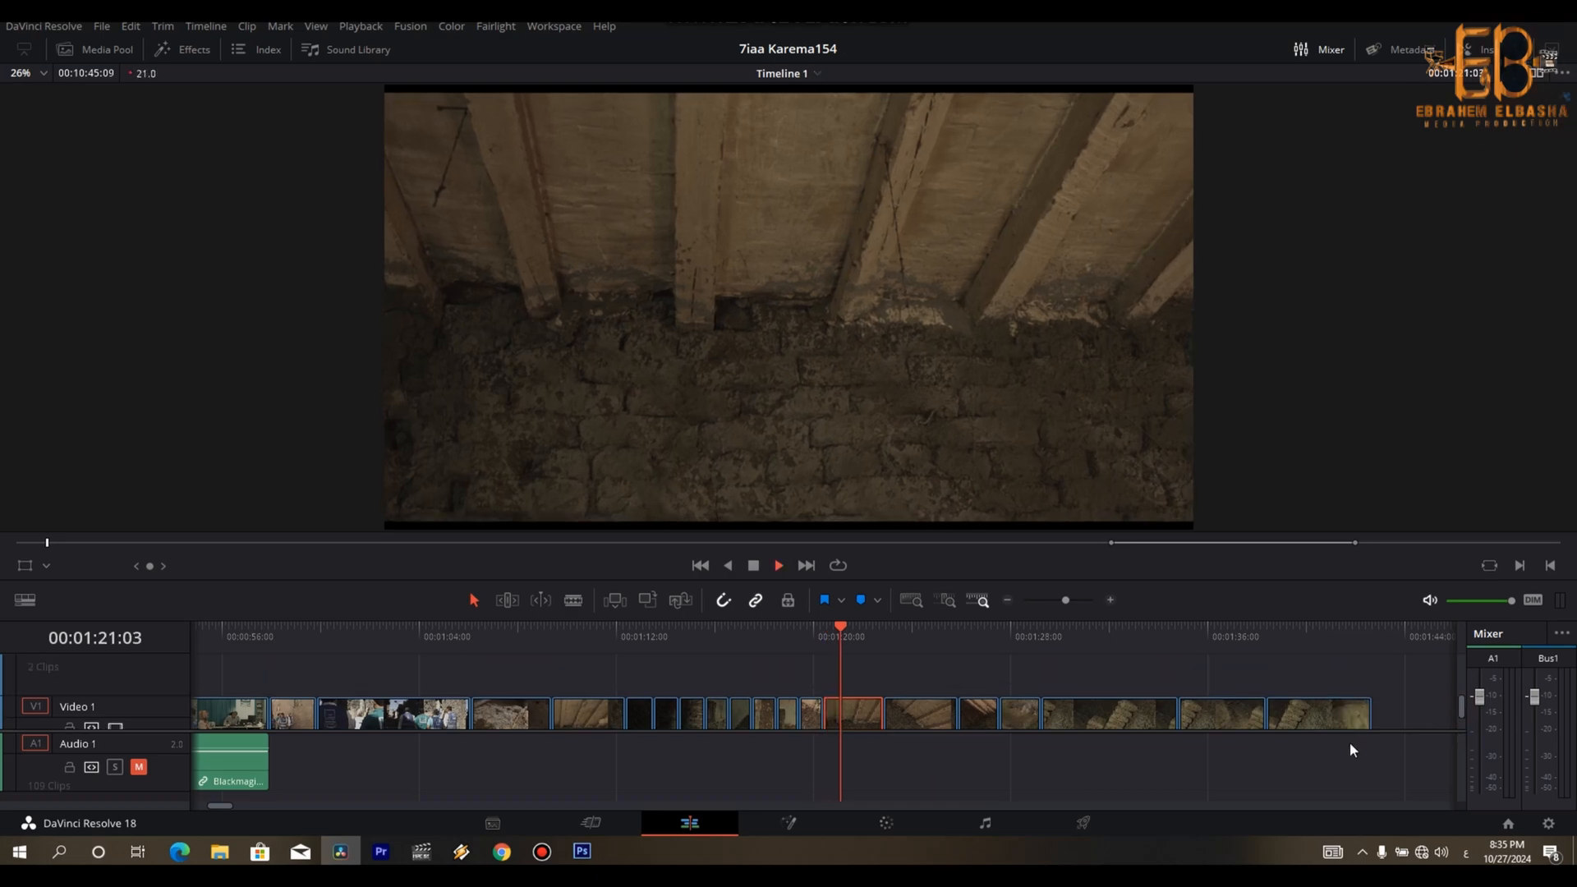
{"action": "key", "text": "Right"}
{"action": "key", "text": "Right"}
{"action": "key", "text": "Right"}
{"action": "key", "text": "Right"}
{"action": "key", "text": "Right"}
{"action": "key", "text": "ctrl+b"}
{"action": "key", "text": "Delete"}
- Play the diagonal beam-ceiling shot and cut off its end at about 00:01:22:18
{"action": "key", "text": "Down"}
{"action": "key", "text": "space"}
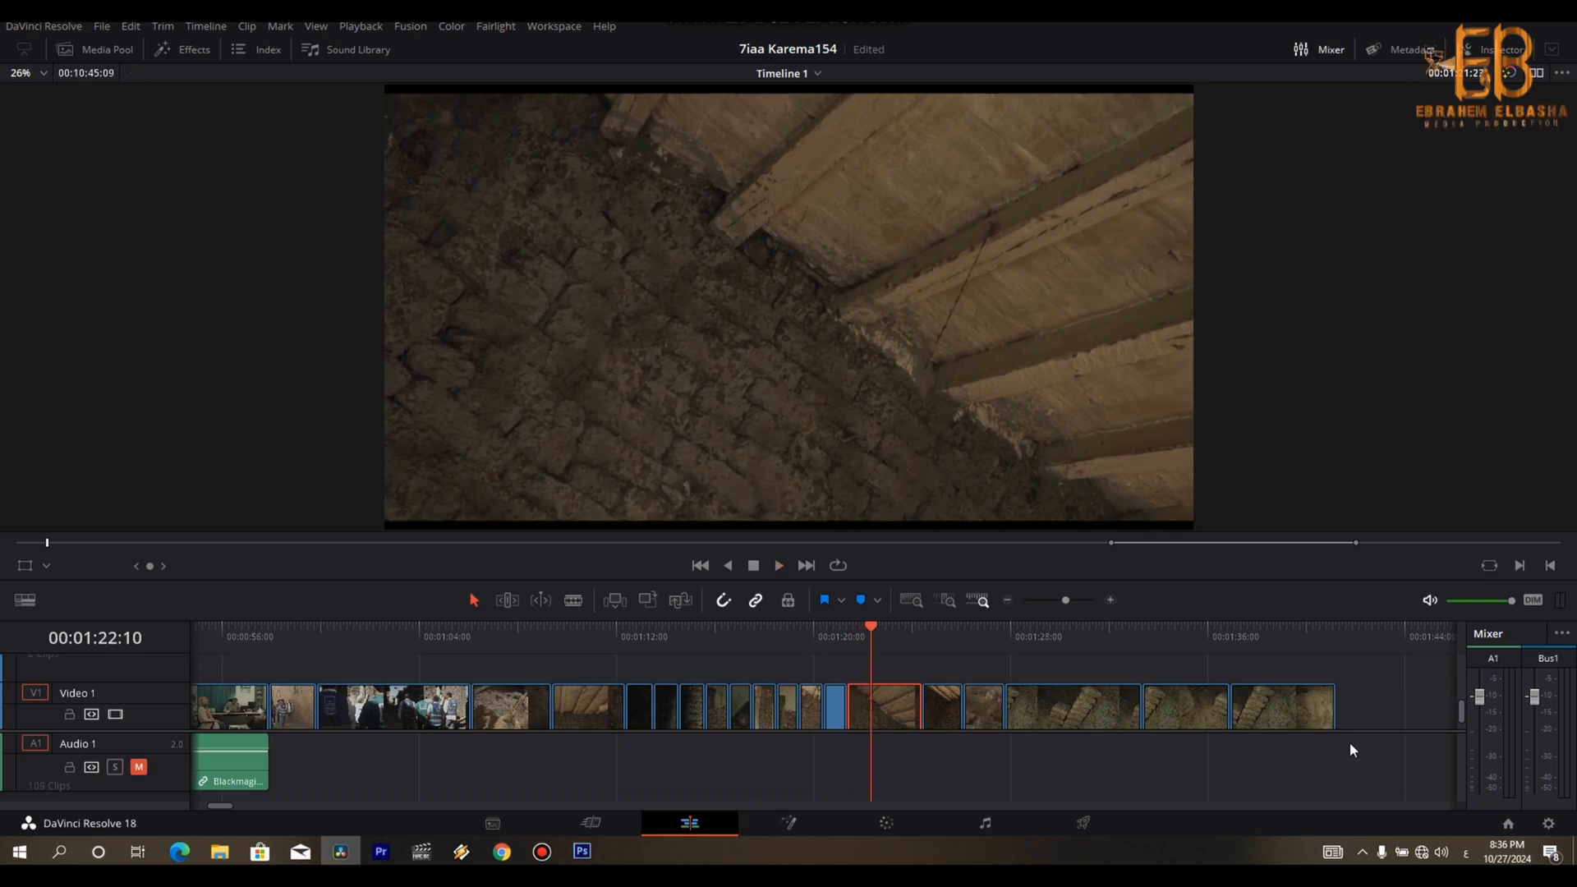
{"action": "key", "text": "Delete"}
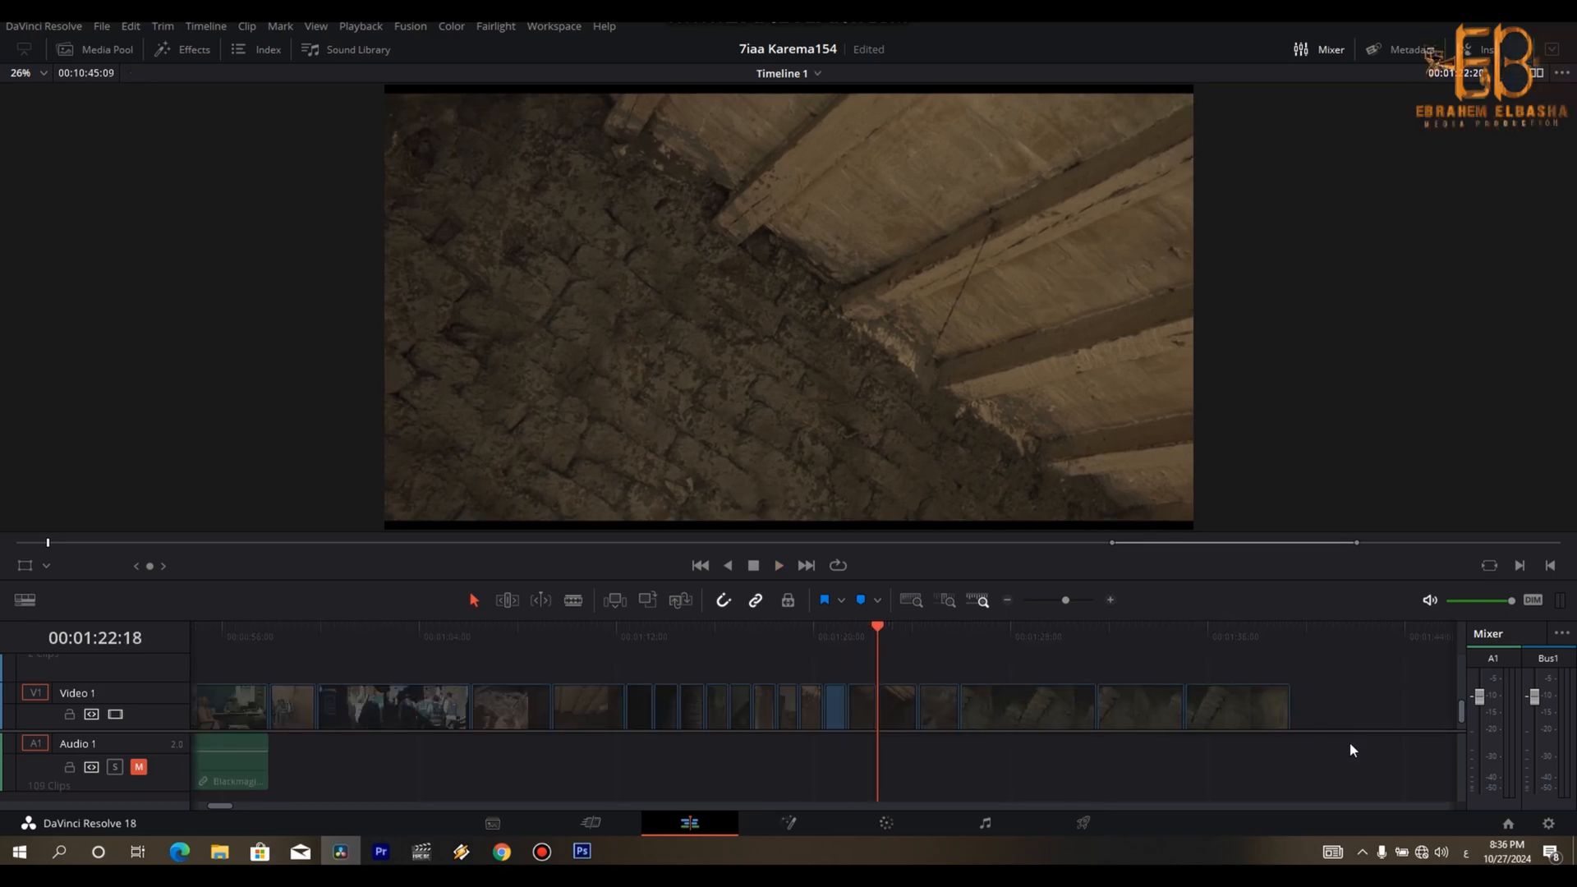
- Cut off the end of the dark wall-corner shot at about 00:01:23:24 and delete the sand-mound shot after it
{"action": "key", "text": "space"}
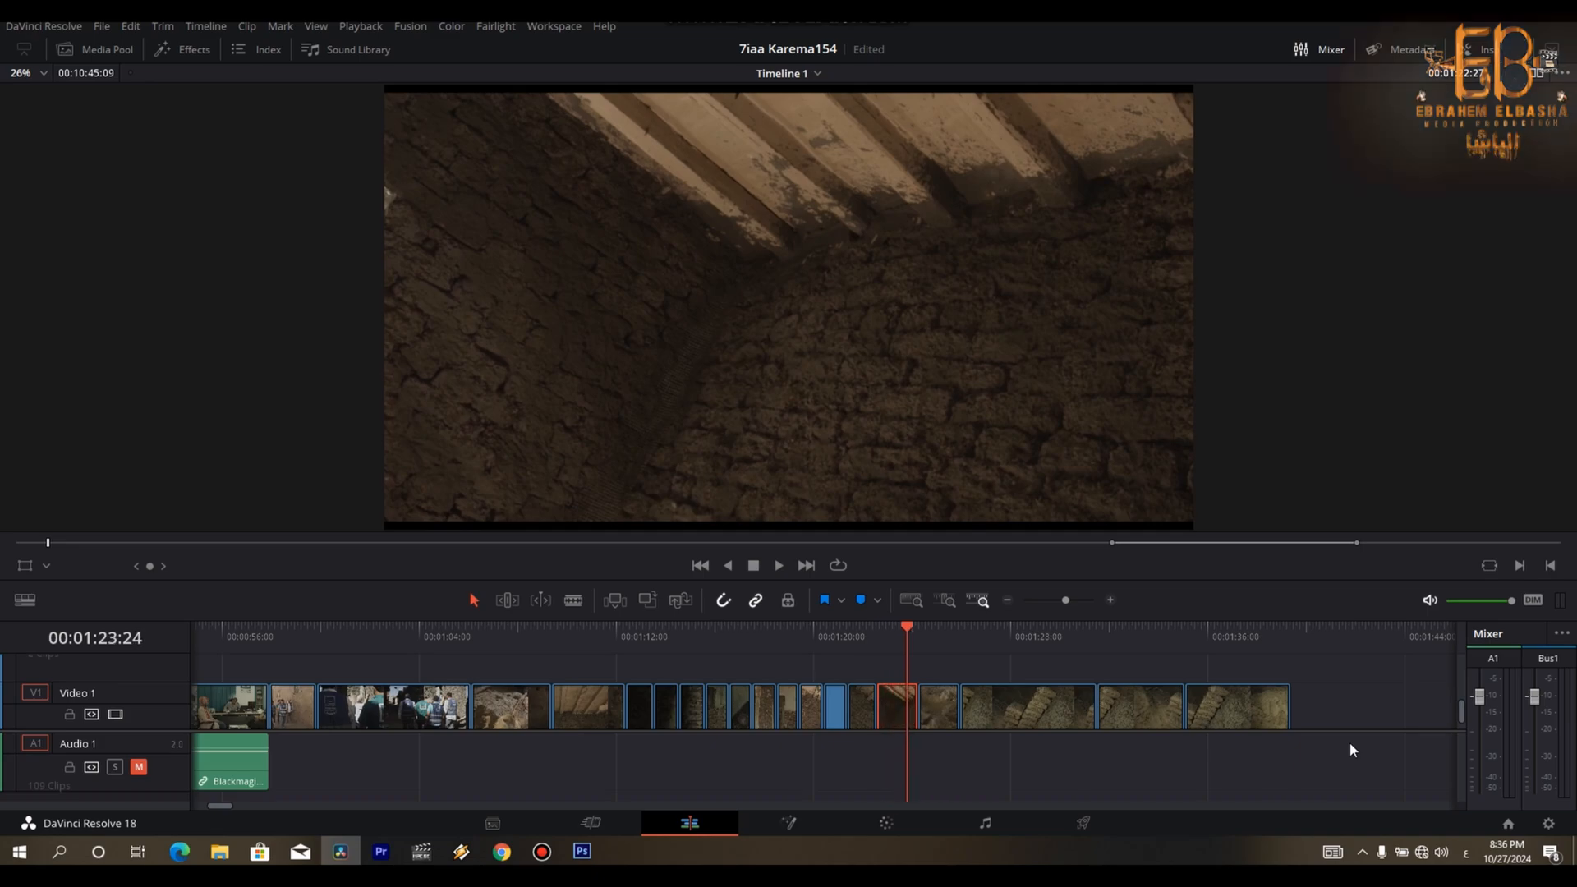
{"action": "key", "text": "Delete"}
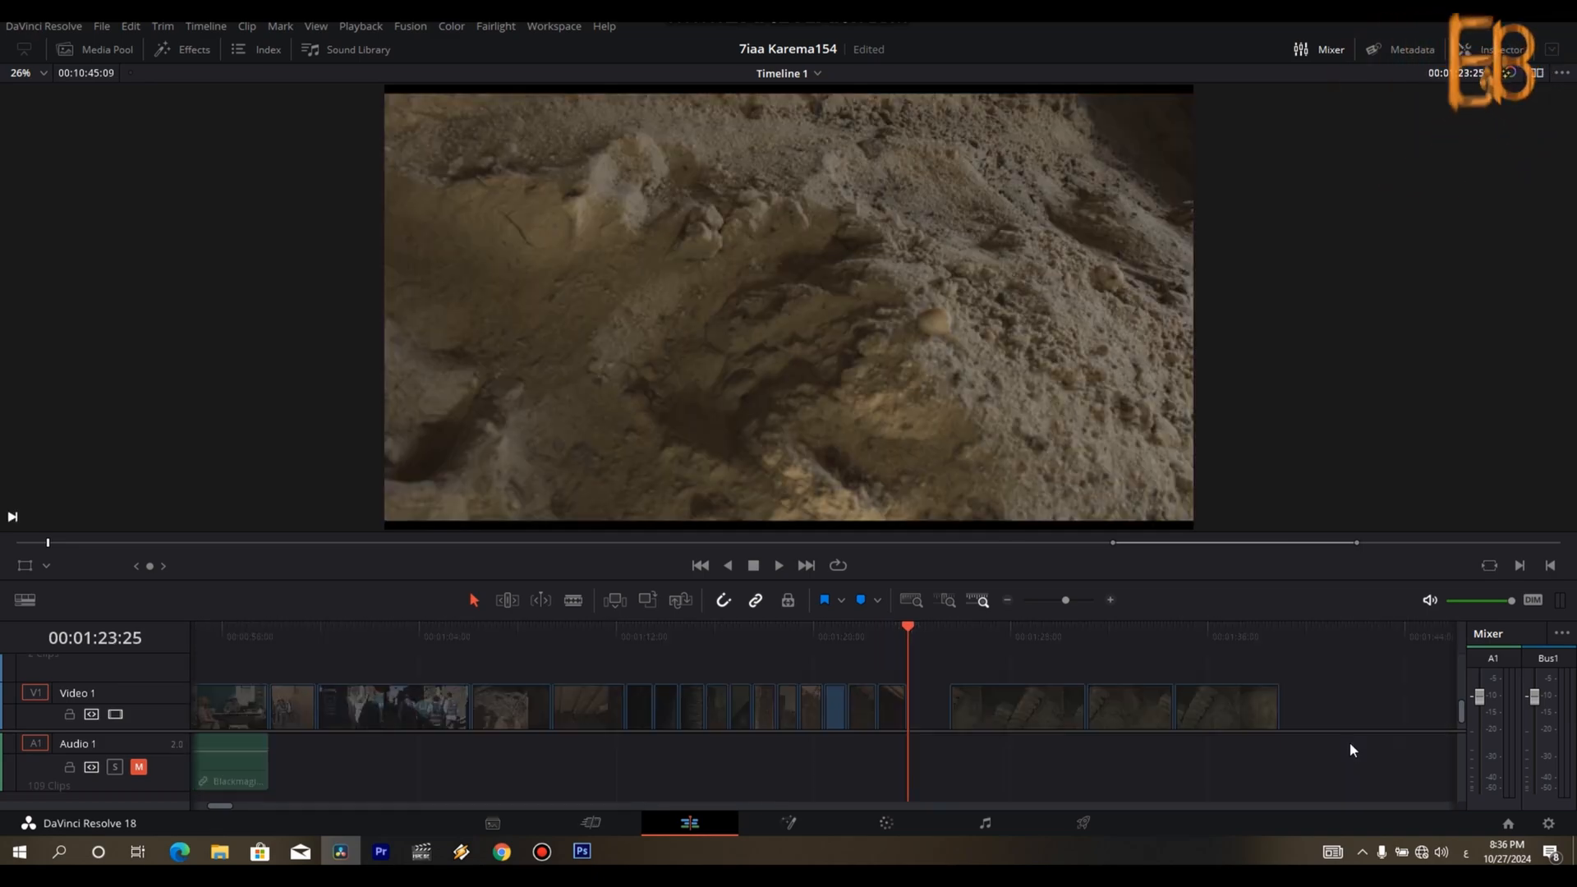
{"action": "key", "text": "Delete"}
- Play the first cement-bag shot and trim it down to a short piece, closing the gap behind it
{"action": "key", "text": "space"}
{"action": "key", "text": "space"}
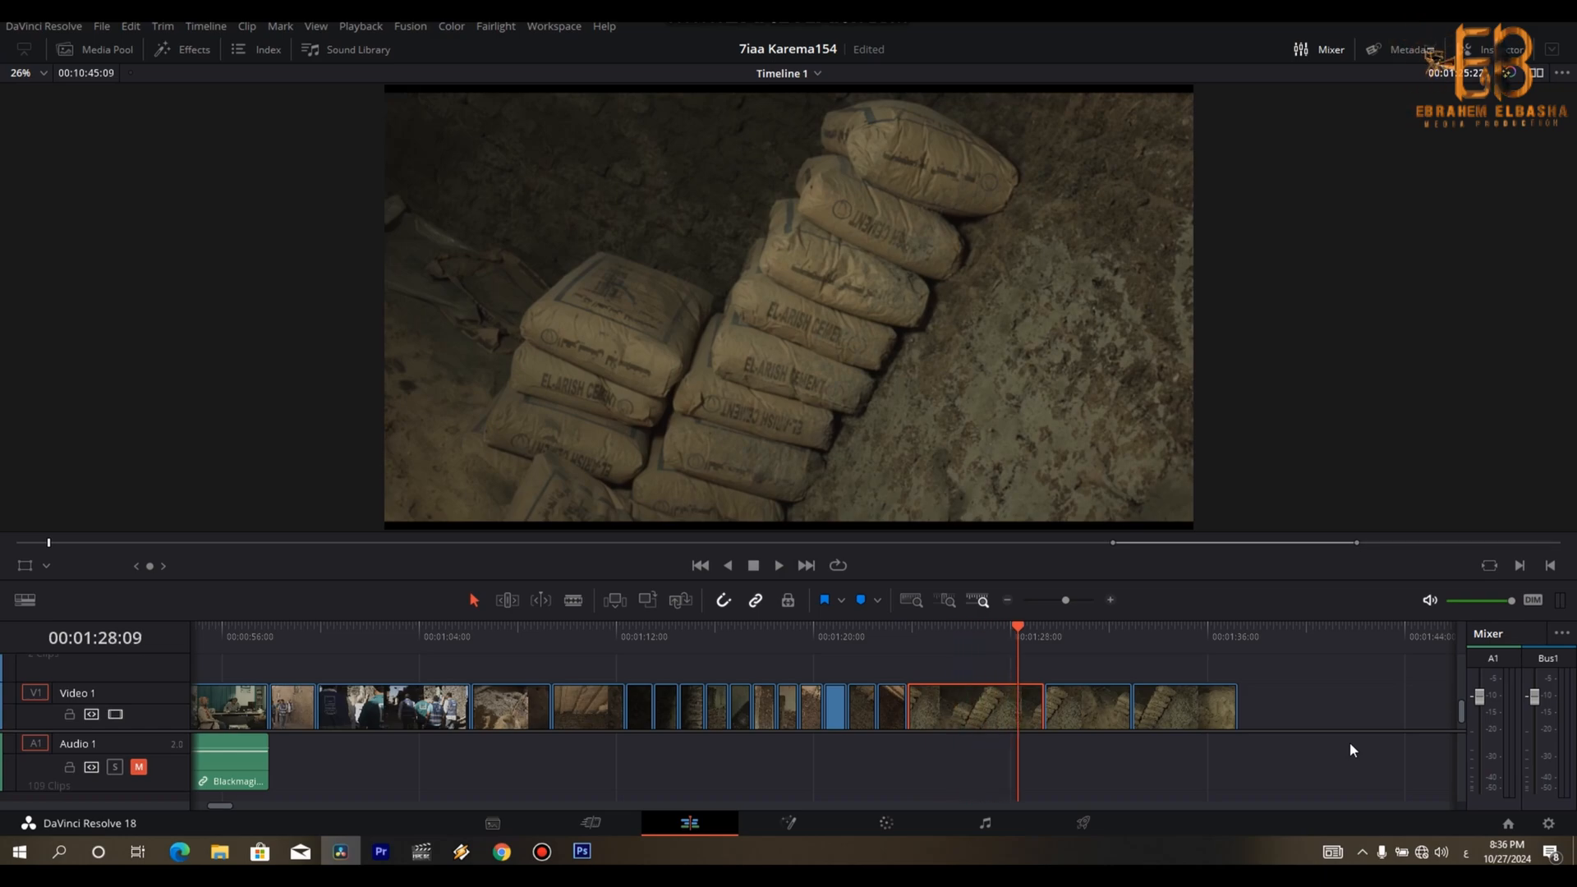
{"action": "key", "text": "Delete"}
- Play through the cement-bag shots and cut off the start of the last one at about 00:01:28:27
{"action": "key", "text": "space"}
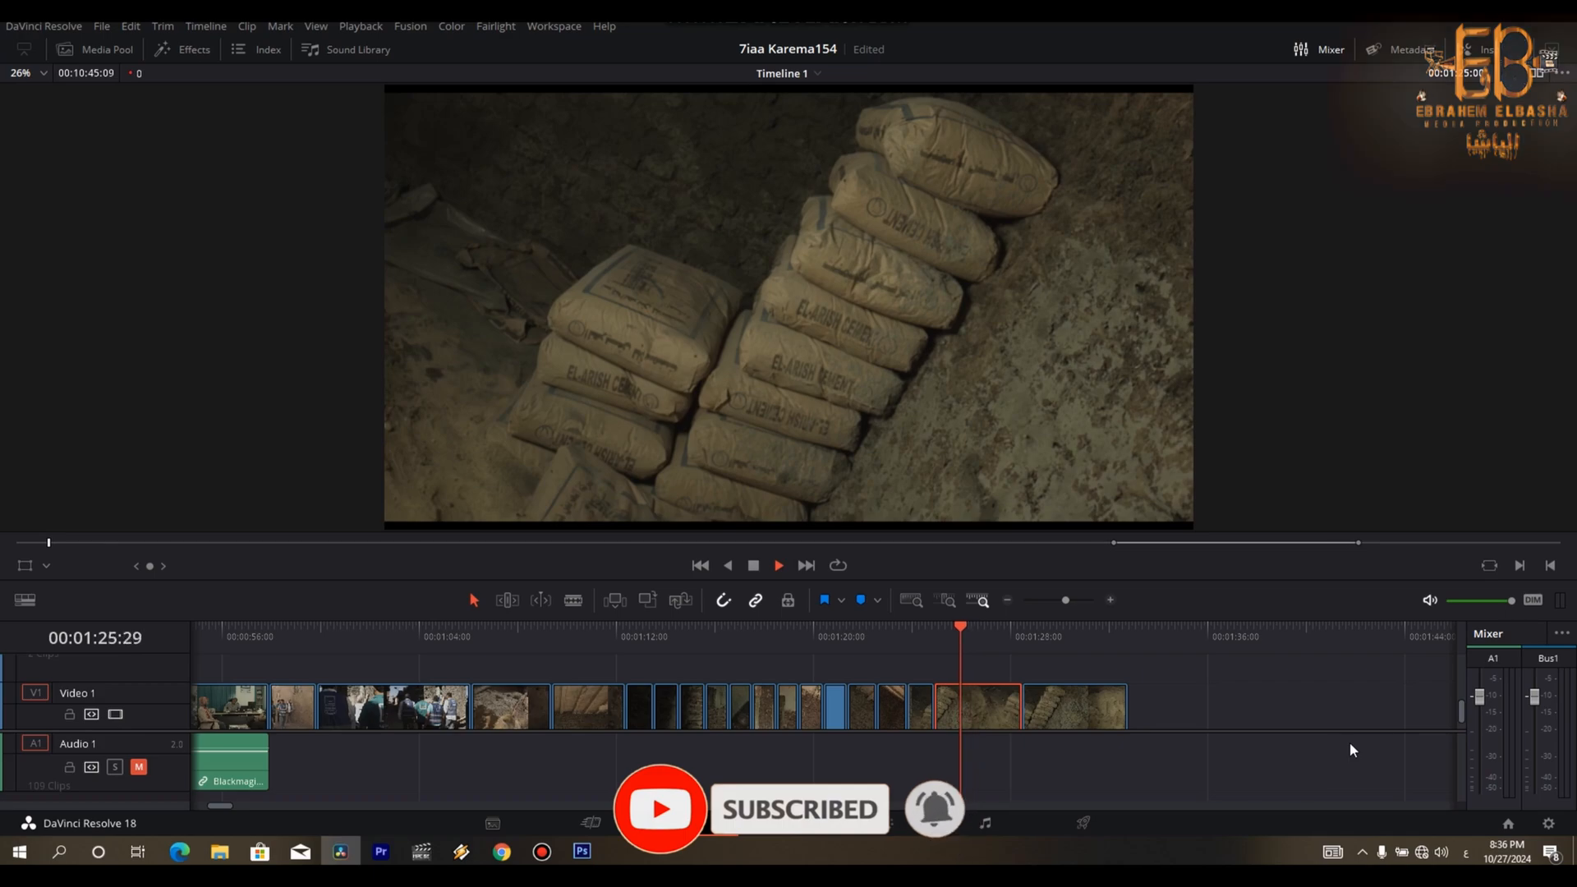
{"action": "key", "text": "Down"}
{"action": "key", "text": "space"}
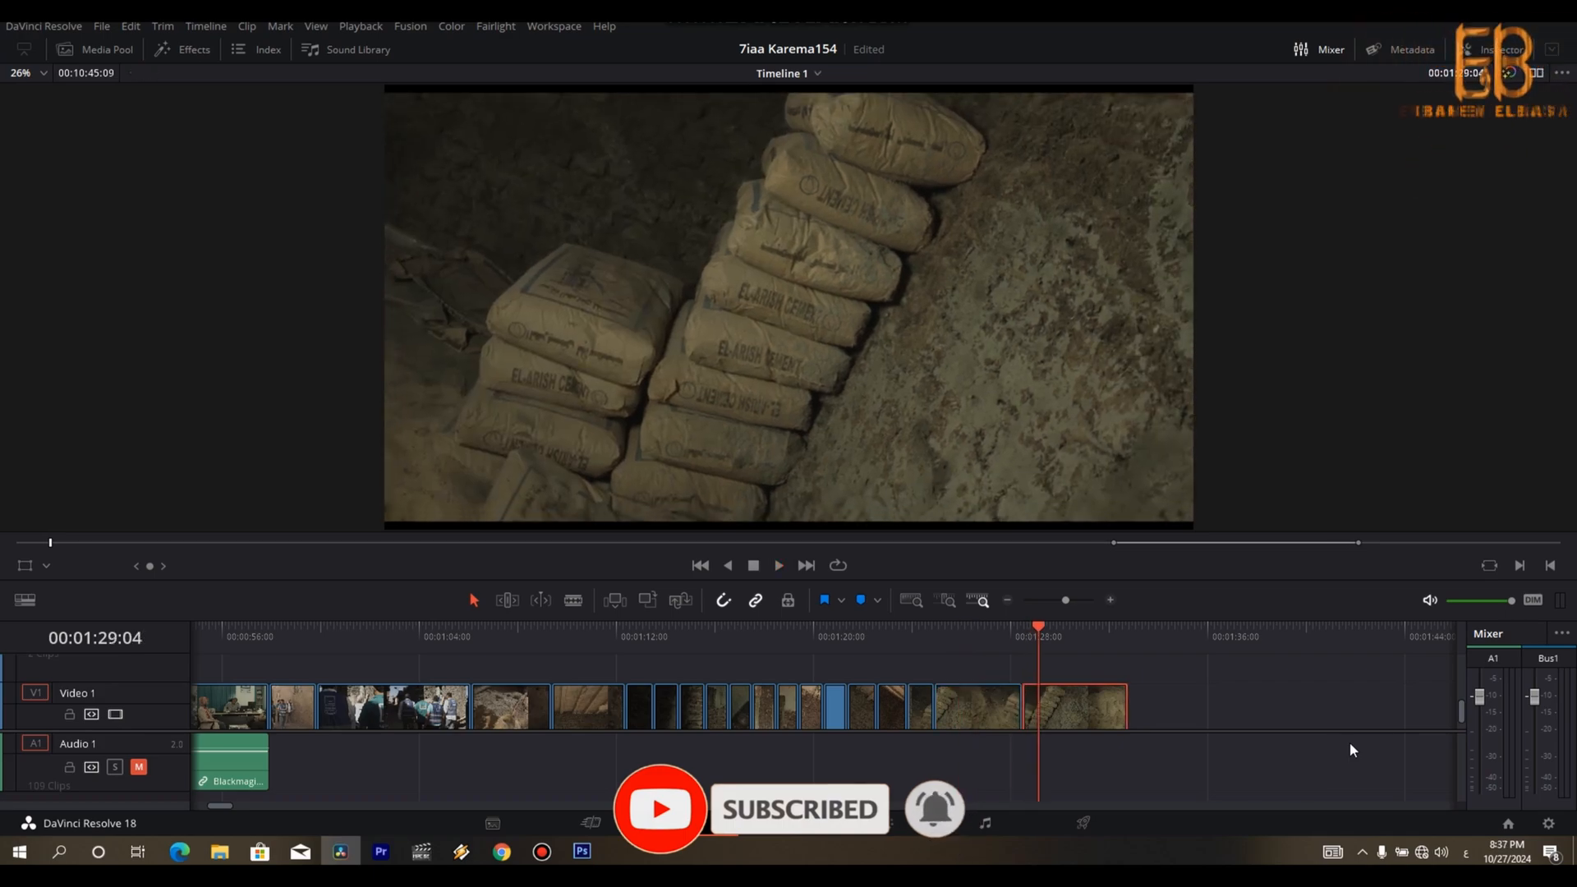
{"action": "key", "text": "Left"}
{"action": "key", "text": "Left"}
{"action": "key", "text": "Left"}
{"action": "key", "text": "Left"}
{"action": "key", "text": "Left"}
{"action": "key", "text": "Left"}
{"action": "key", "text": "Left"}
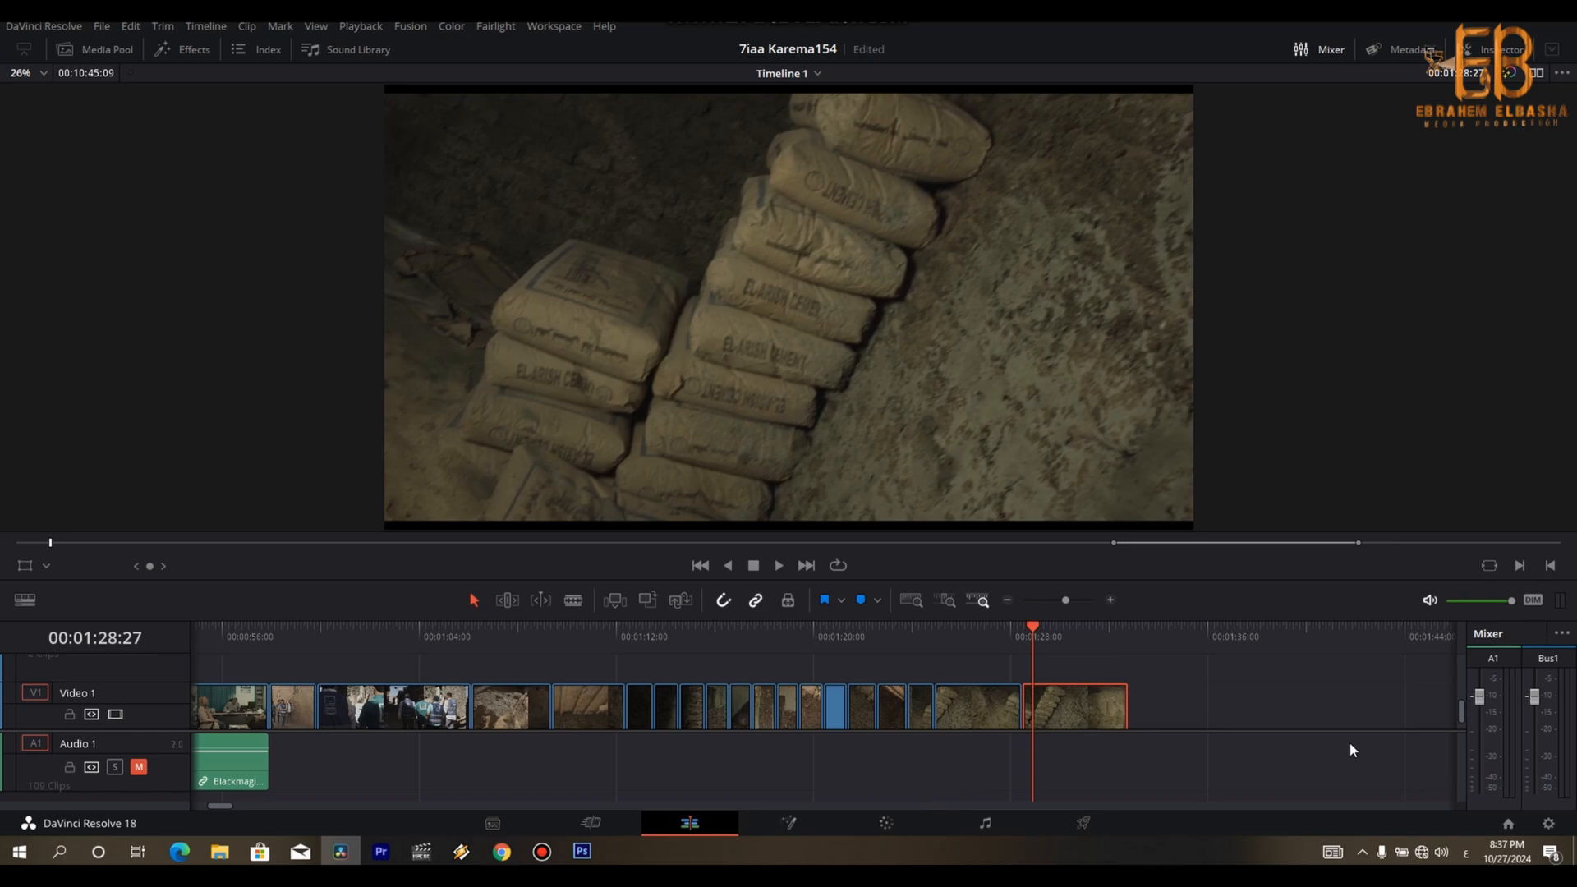
{"action": "key", "text": "space"}
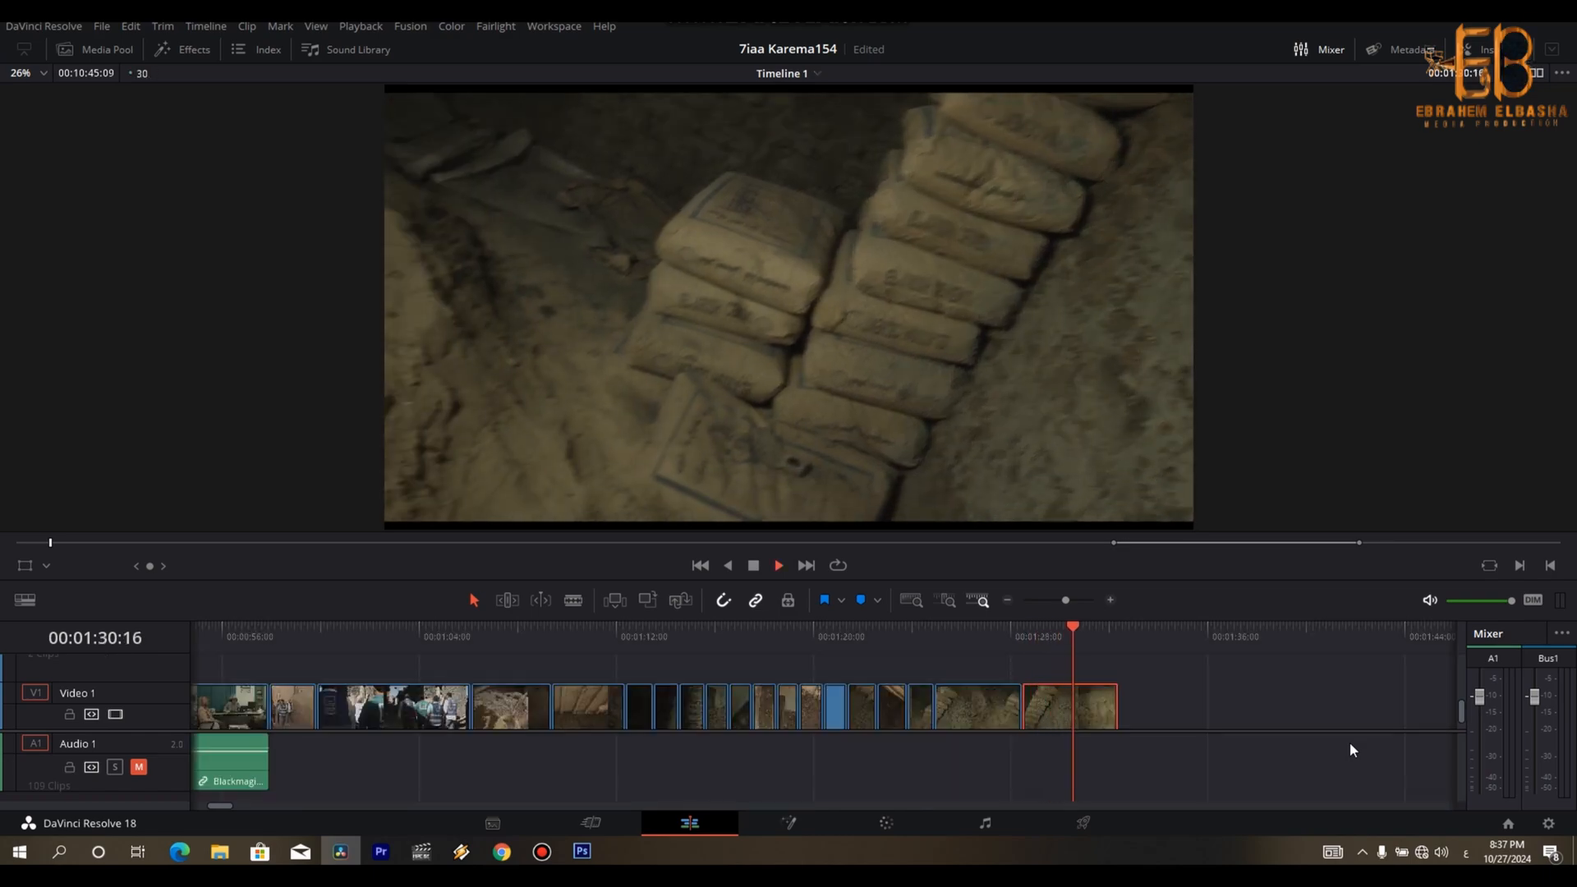
- Play the last cement-bag shot to its end and cut off its blurry tail at about 00:01:31:16
{"action": "key", "text": "space"}
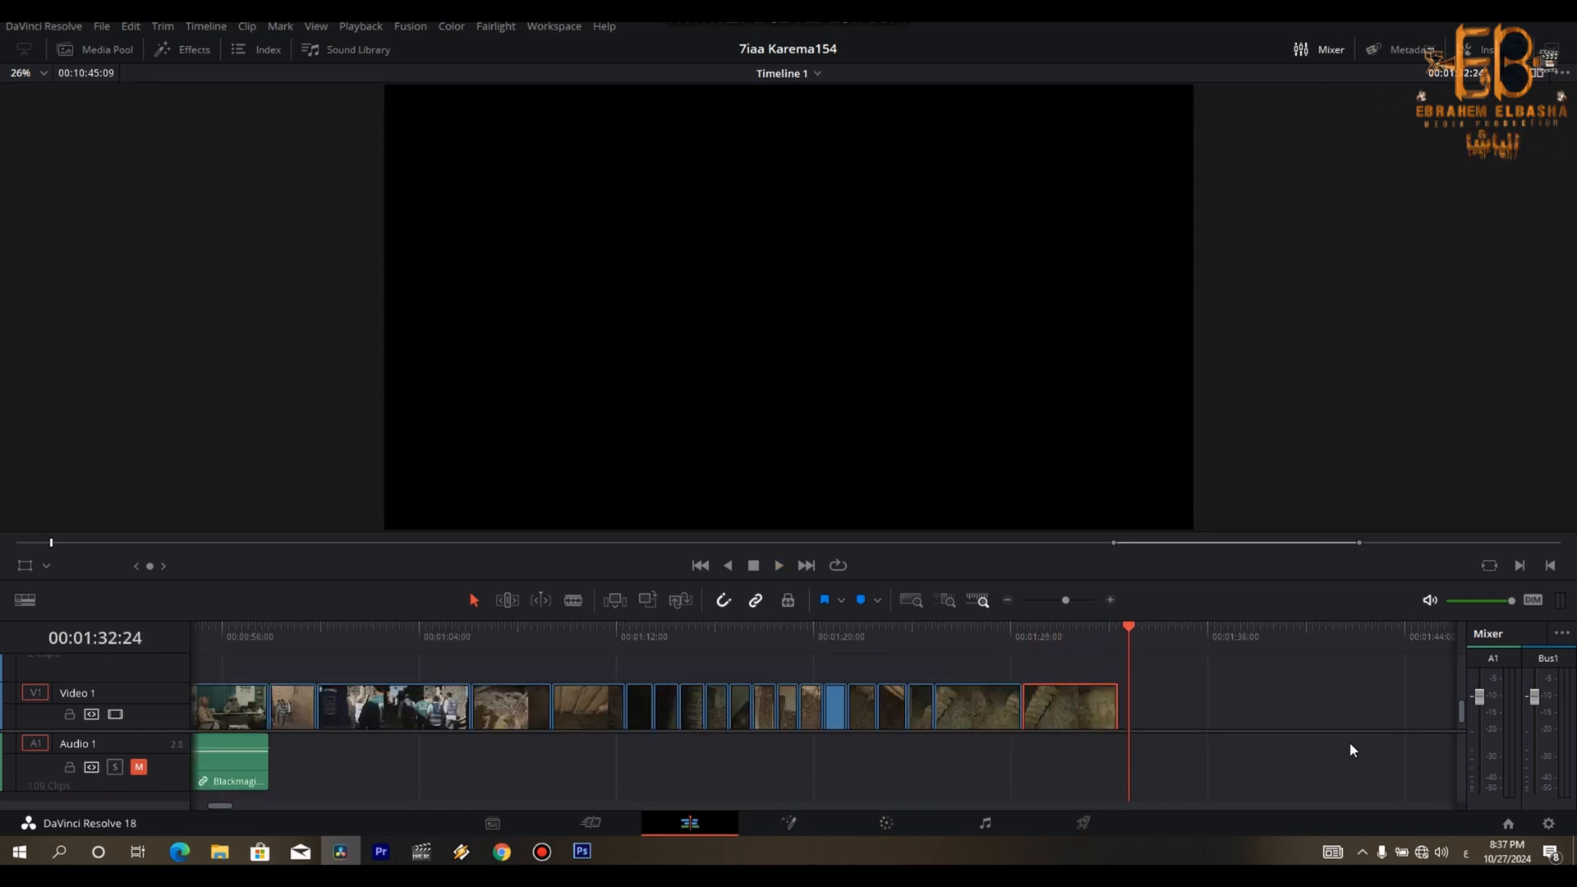
{"action": "key", "text": "Left"}
{"action": "key", "text": "Left"}
{"action": "key", "text": "Left"}
{"action": "key", "text": "Left"}
{"action": "key", "text": "Left"}
{"action": "key", "text": "Left"}
{"action": "key", "text": "Left"}
{"action": "key", "text": "Left"}
{"action": "key", "text": "Left"}
{"action": "key", "text": "Left"}
{"action": "key", "text": "Left"}
{"action": "key", "text": "Left"}
{"action": "key", "text": "Left"}
{"action": "key", "text": "Left"}
{"action": "key", "text": "Left"}
{"action": "key", "text": "Left"}
{"action": "key", "text": "Left"}
{"action": "key", "text": "Left"}
{"action": "key", "text": "Left"}
{"action": "key", "text": "Left"}
{"action": "key", "text": "Right"}
{"action": "key", "text": "Right"}
{"action": "key", "text": "Right"}
{"action": "key", "text": "Right"}
{"action": "key", "text": "Right"}
{"action": "key", "text": "Right"}
{"action": "key", "text": "Right"}
{"action": "key", "text": "Right"}
{"action": "key", "text": "Right"}
{"action": "key", "text": "Right"}
{"action": "key", "text": "Right"}
{"action": "key", "text": "ctrl+b"}
{"action": "key", "text": "Right"}
{"action": "key", "text": "Delete"}
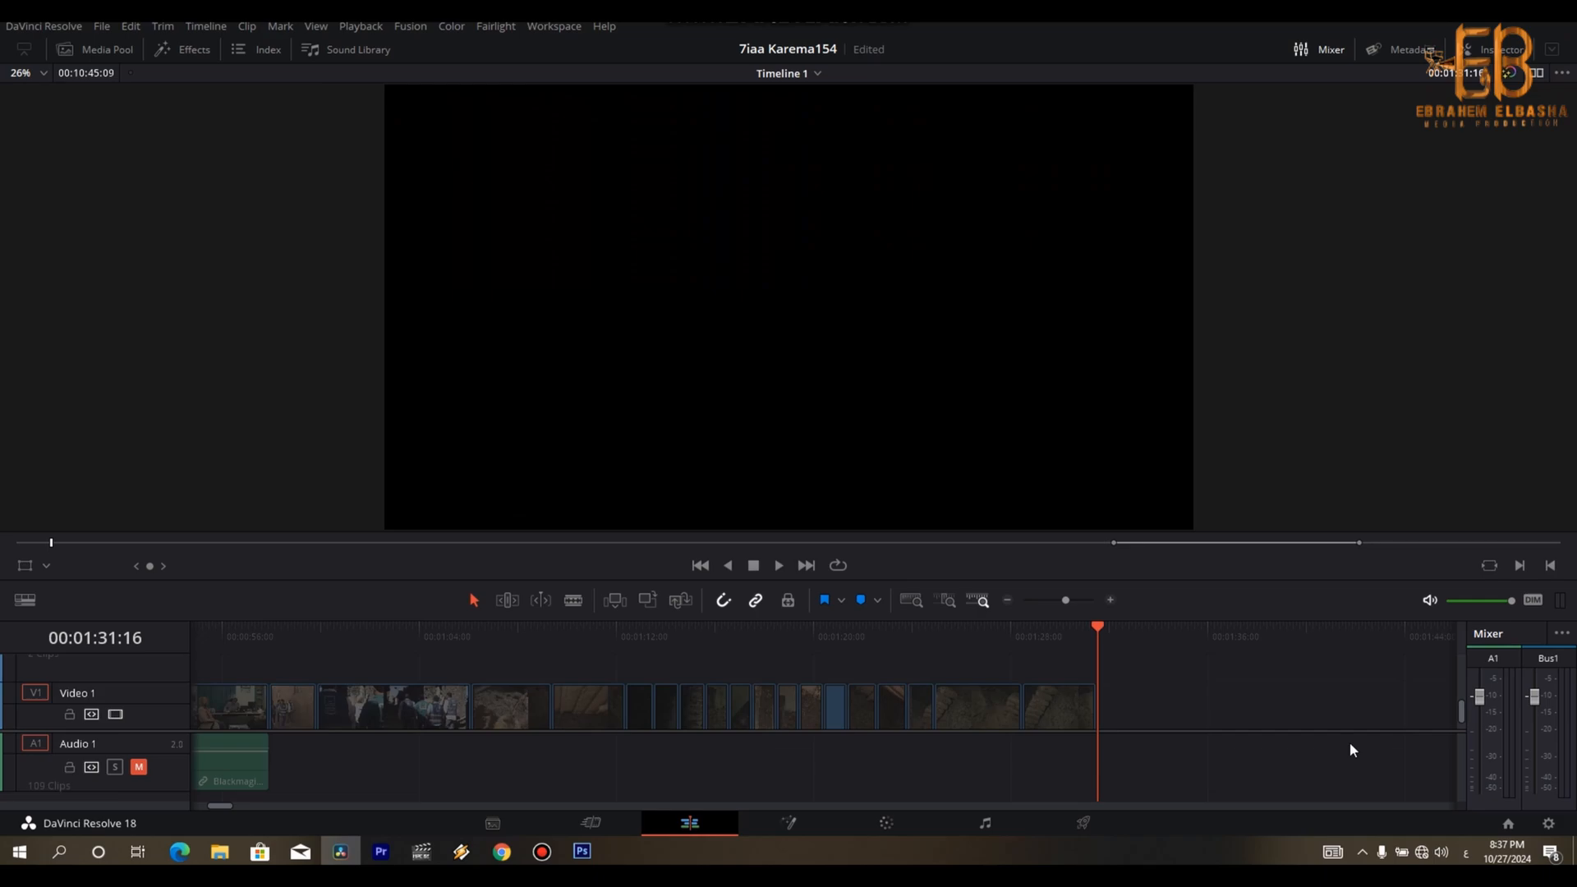
- Replay the cement-bag shots and delete the first two, closing the gaps and keeping only the last one
{"action": "key", "text": "Up"}
{"action": "key", "text": "Up"}
{"action": "key", "text": "Up"}
{"action": "key", "text": "space"}
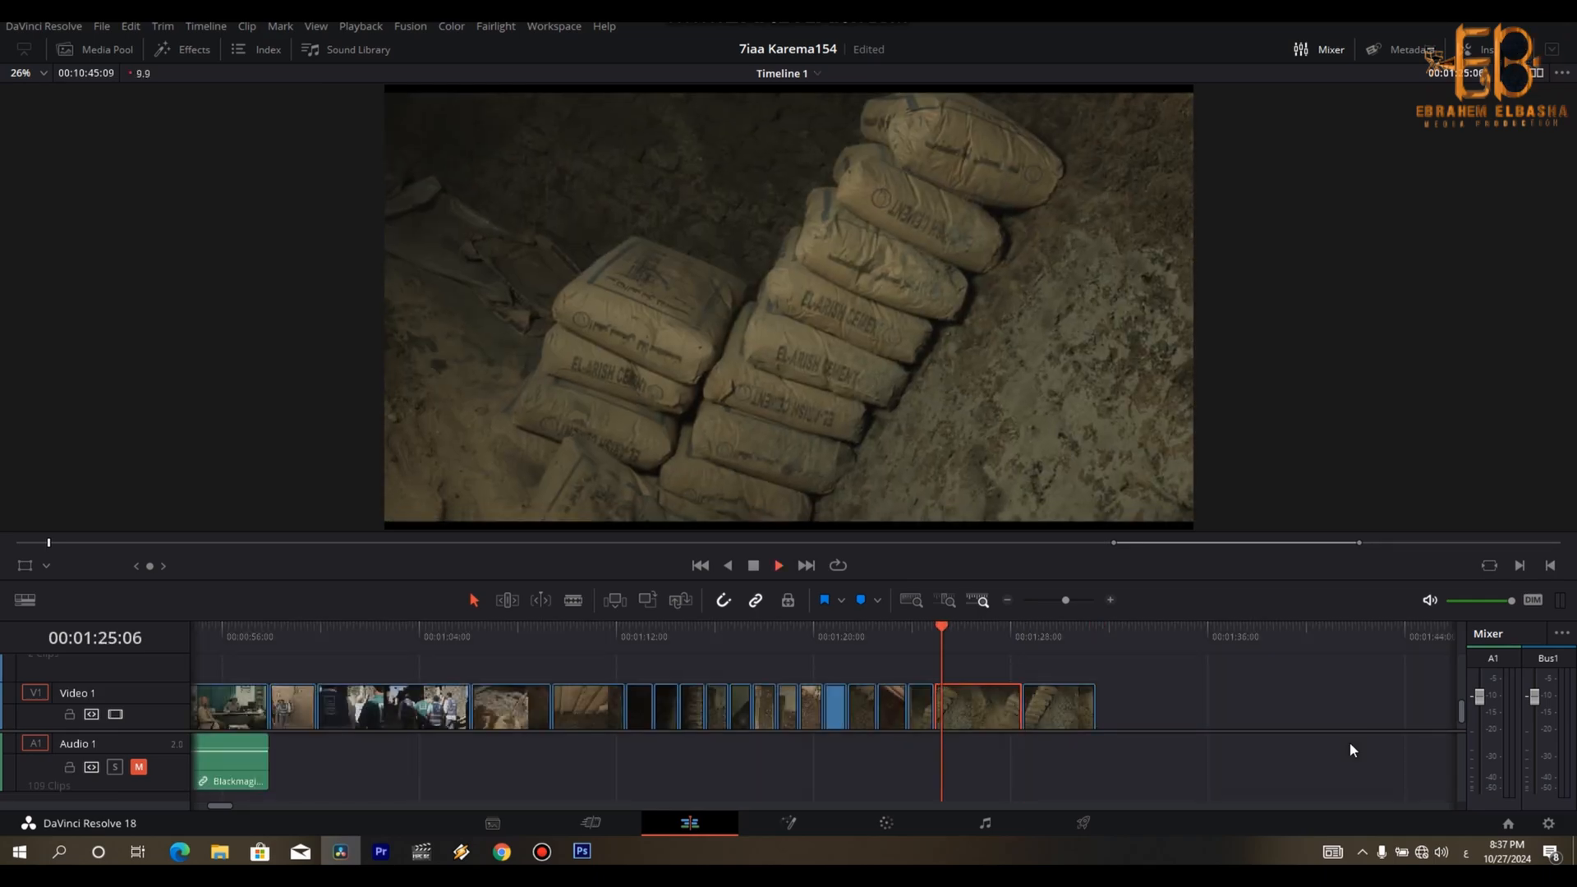
{"action": "key", "text": "Delete"}
{"action": "key", "text": "Up"}
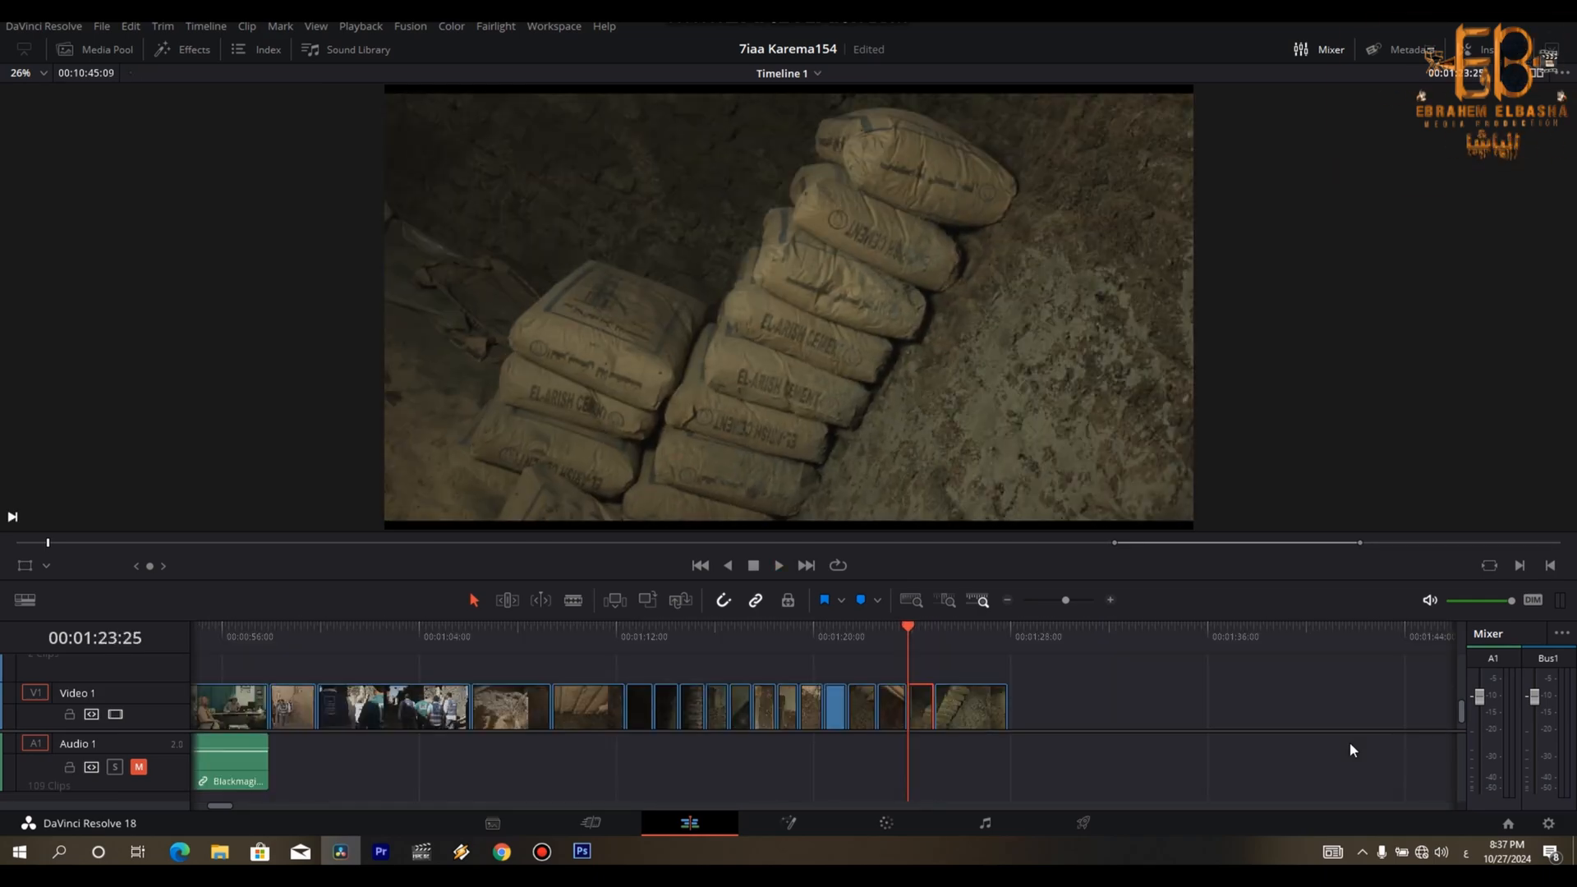
{"action": "key", "text": "Delete"}
{"action": "key", "text": "Delete"}
- Check the cuts between the beam-ceiling and cement-bag shots, and go to the next block of clips at 00:09:34:18
{"action": "key", "text": "Up"}
{"action": "key", "text": "Up"}
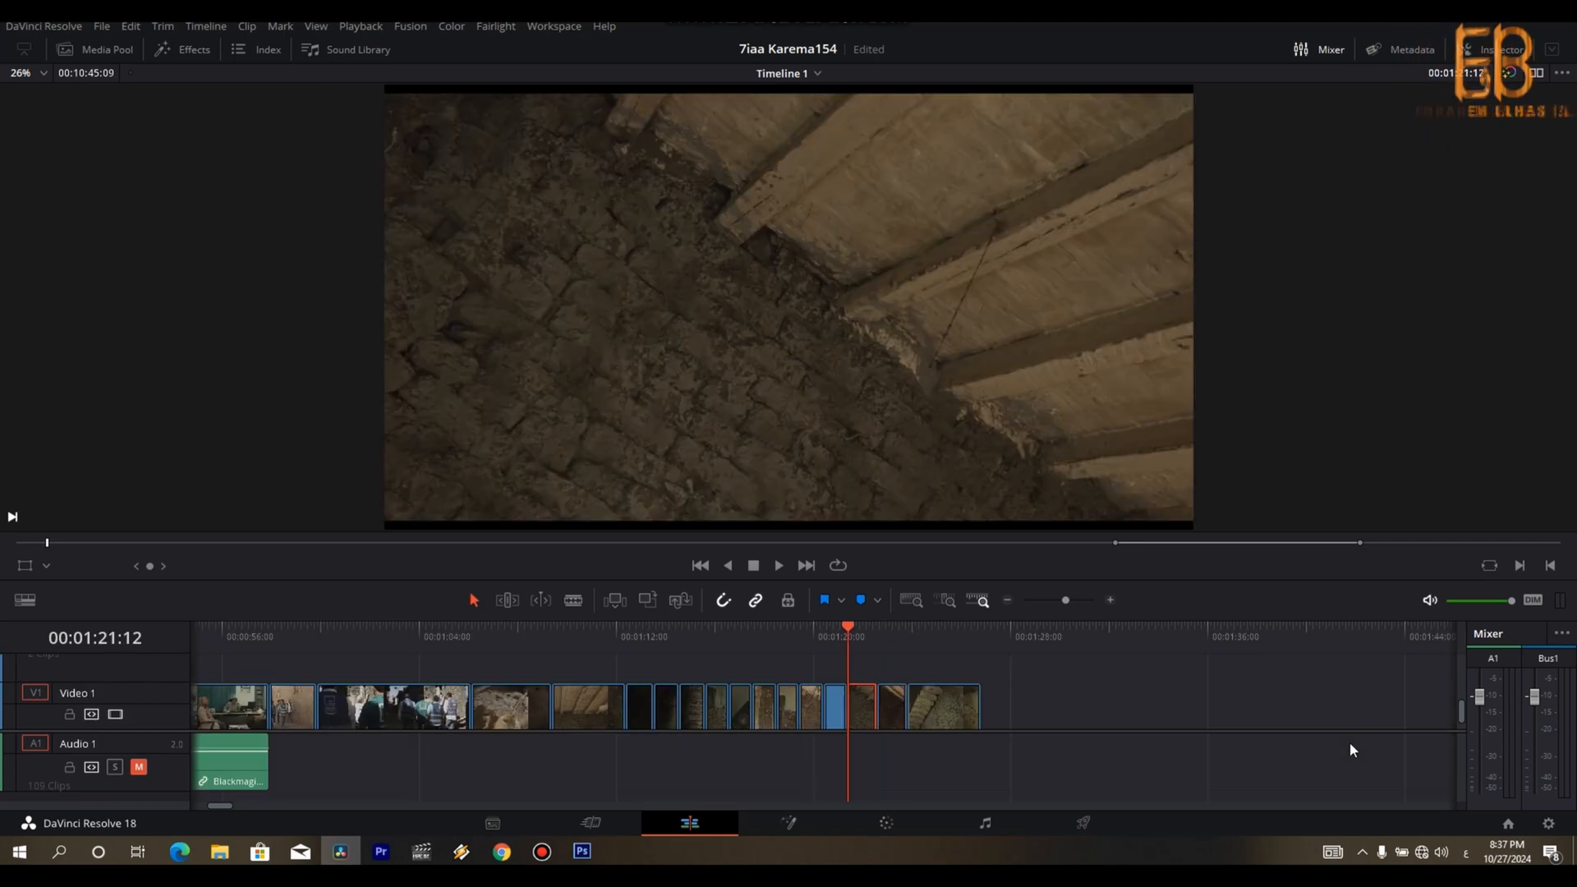
{"action": "key", "text": "Up"}
{"action": "key", "text": "Up"}
{"action": "key", "text": "Up"}
{"action": "key", "text": "Up"}
{"action": "key", "text": "Down"}
{"action": "key", "text": "Down"}
{"action": "key", "text": "Down"}
{"action": "key", "text": "Down"}
{"action": "key", "text": "Down"}
{"action": "key", "text": "Down"}
{"action": "key", "text": "Down"}
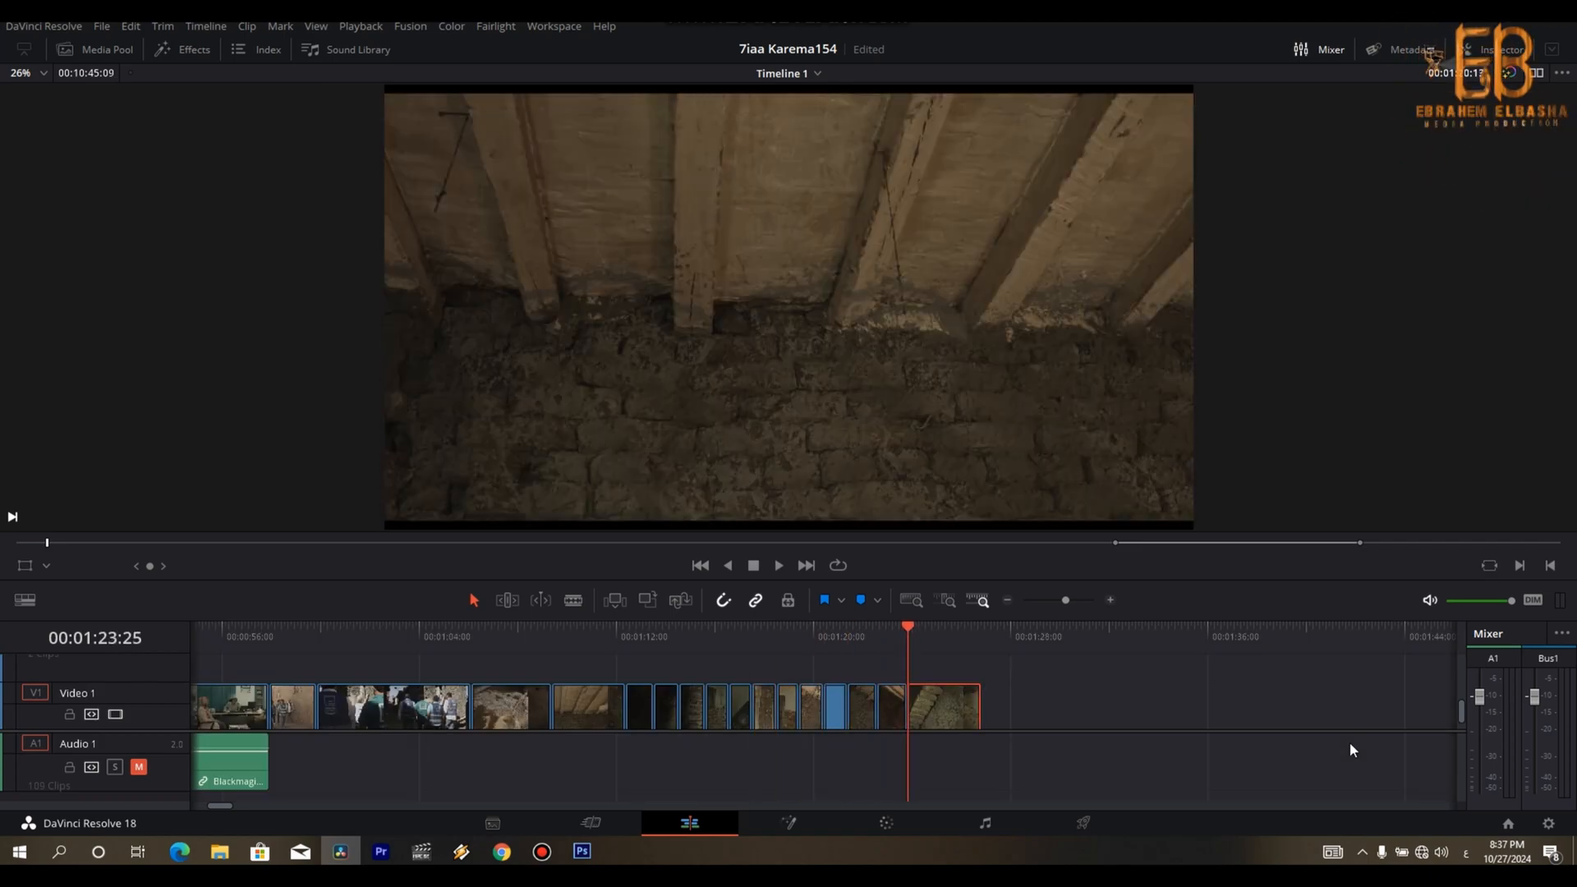
{"action": "key", "text": "ctrl+minus"}
{"action": "key", "text": "ctrl+minus"}
{"action": "key", "text": "ctrl+minus"}
{"action": "key", "text": "ctrl+minus"}
{"action": "key", "text": "ctrl+minus"}
{"action": "key", "text": "ctrl+minus"}
{"action": "key", "text": "Down"}
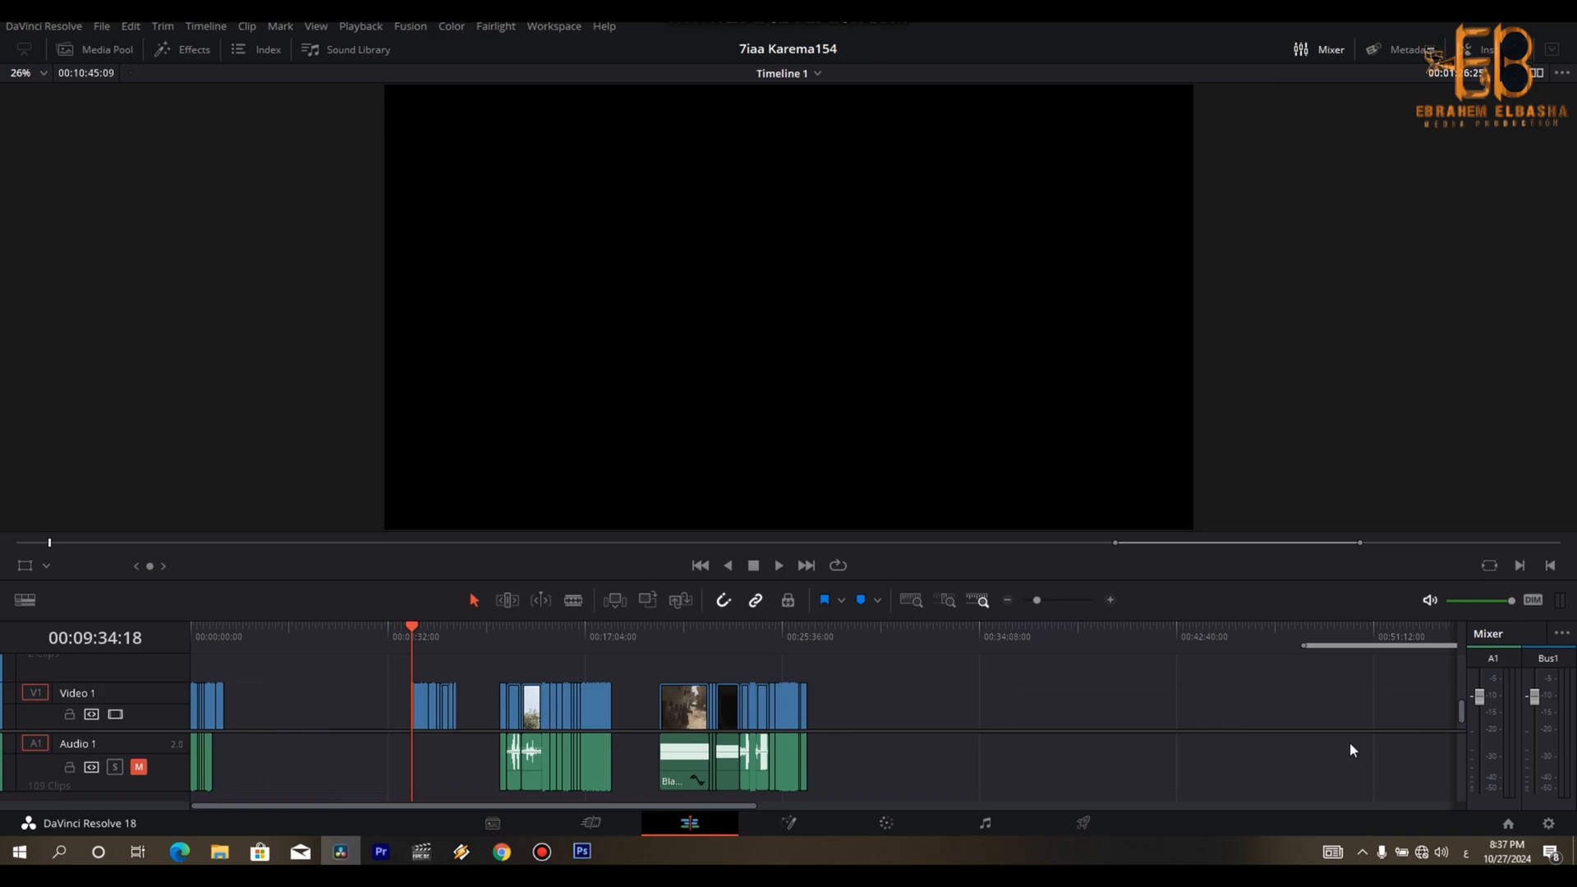
{"action": "key", "text": "ctrl+equal"}
{"action": "key", "text": "ctrl+equal"}
{"action": "key", "text": "ctrl+equal"}
{"action": "key", "text": "ctrl+equal"}
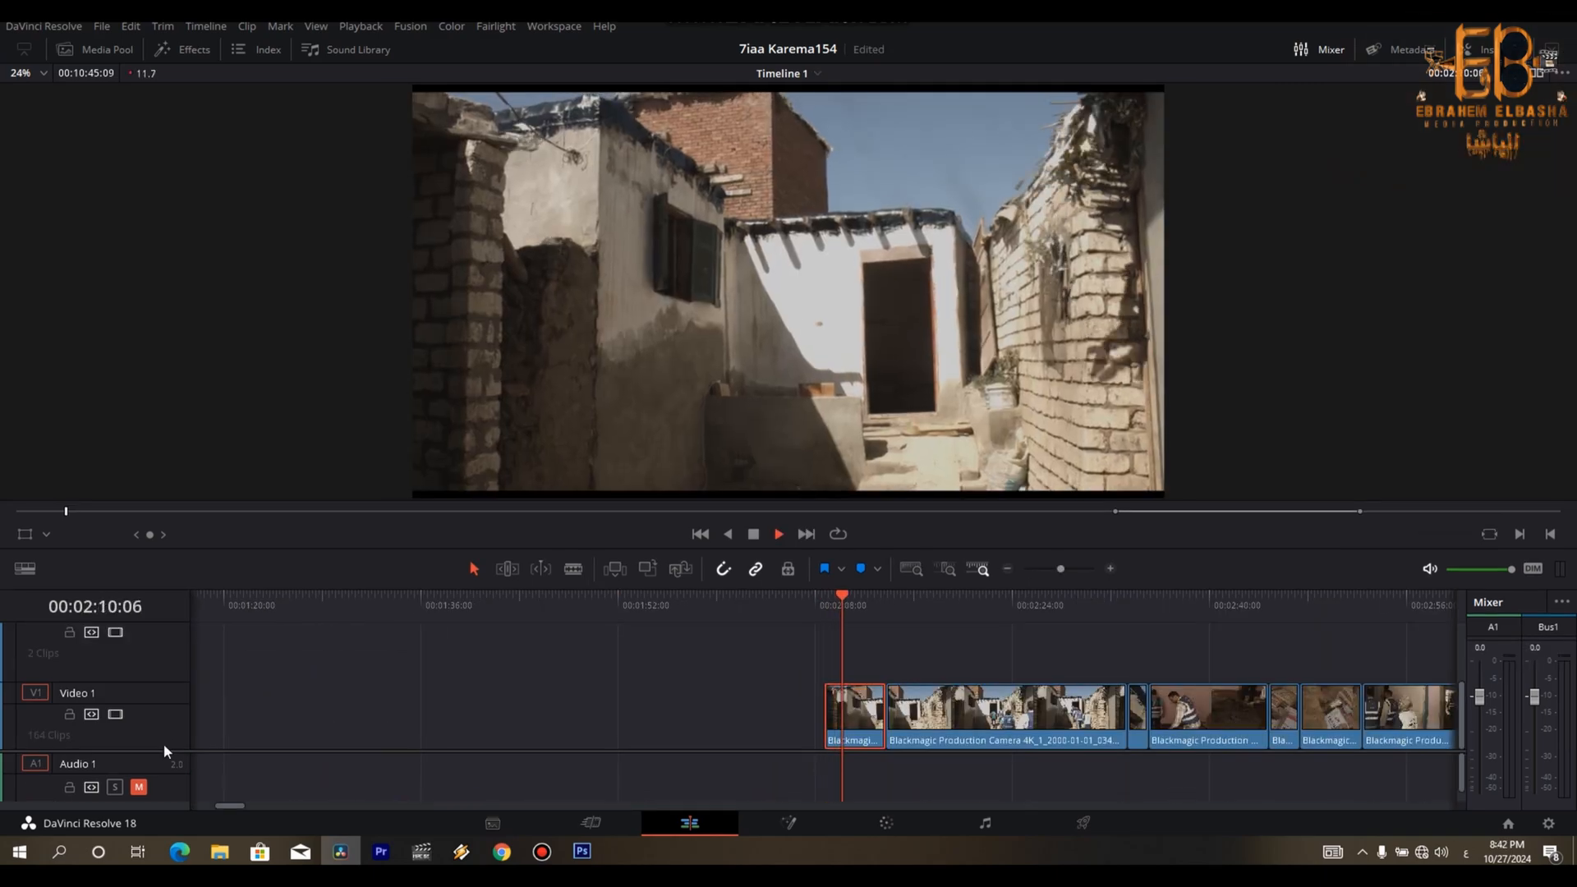
- Play the shot of volunteers entering the white house, split it at 00:02:23:25 and move the first part to the end of the rough cut
{"action": "key", "text": "Down"}
{"action": "key", "text": "space"}
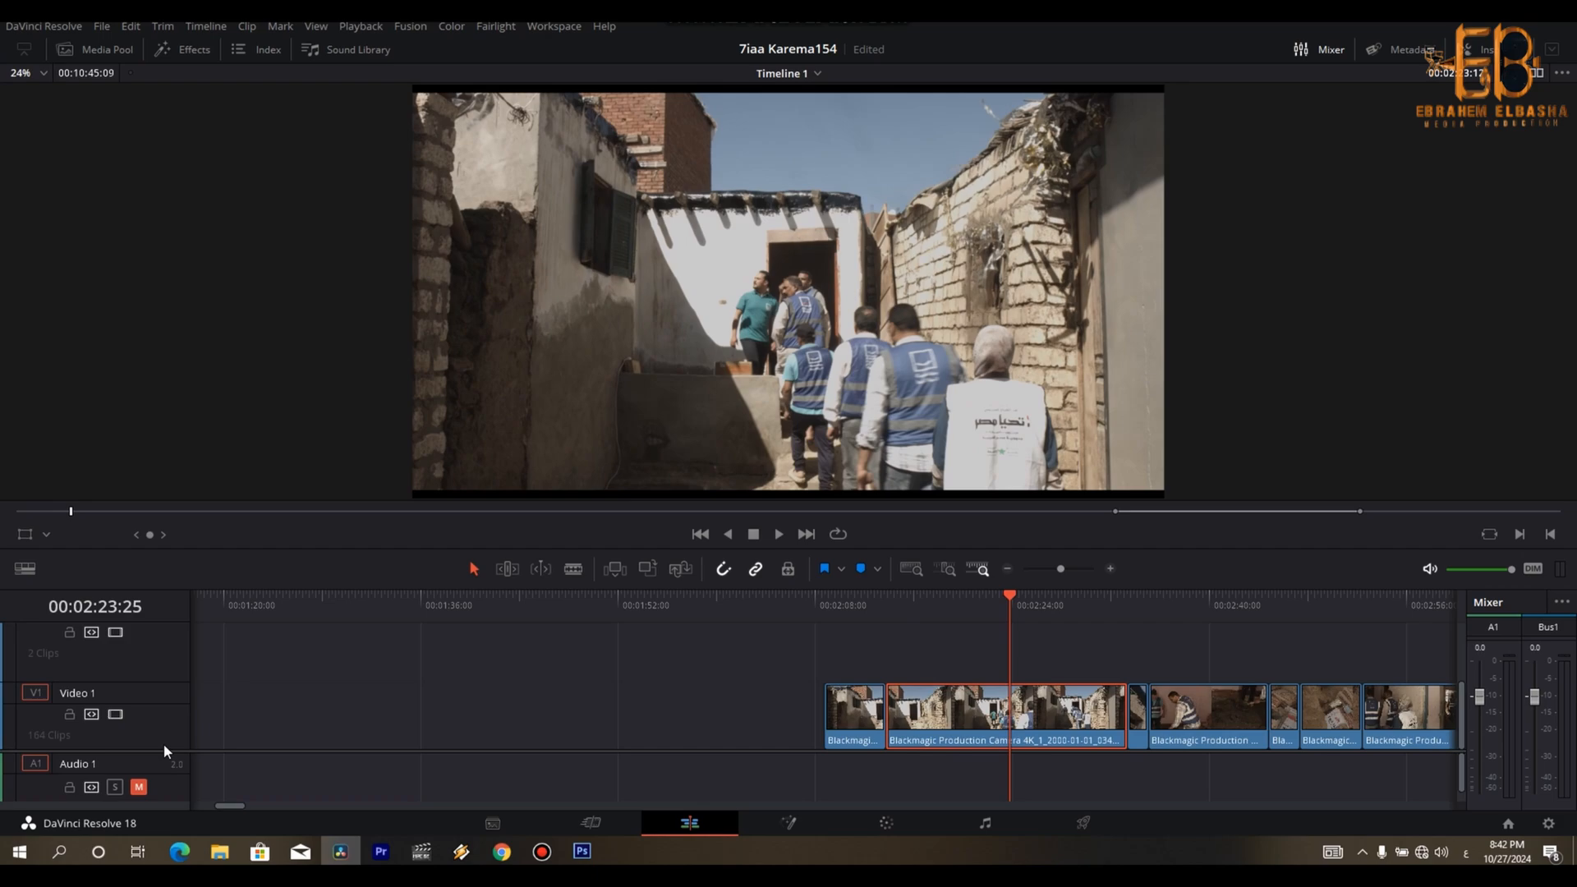
{"action": "key", "text": "space"}
{"action": "key", "text": "j"}
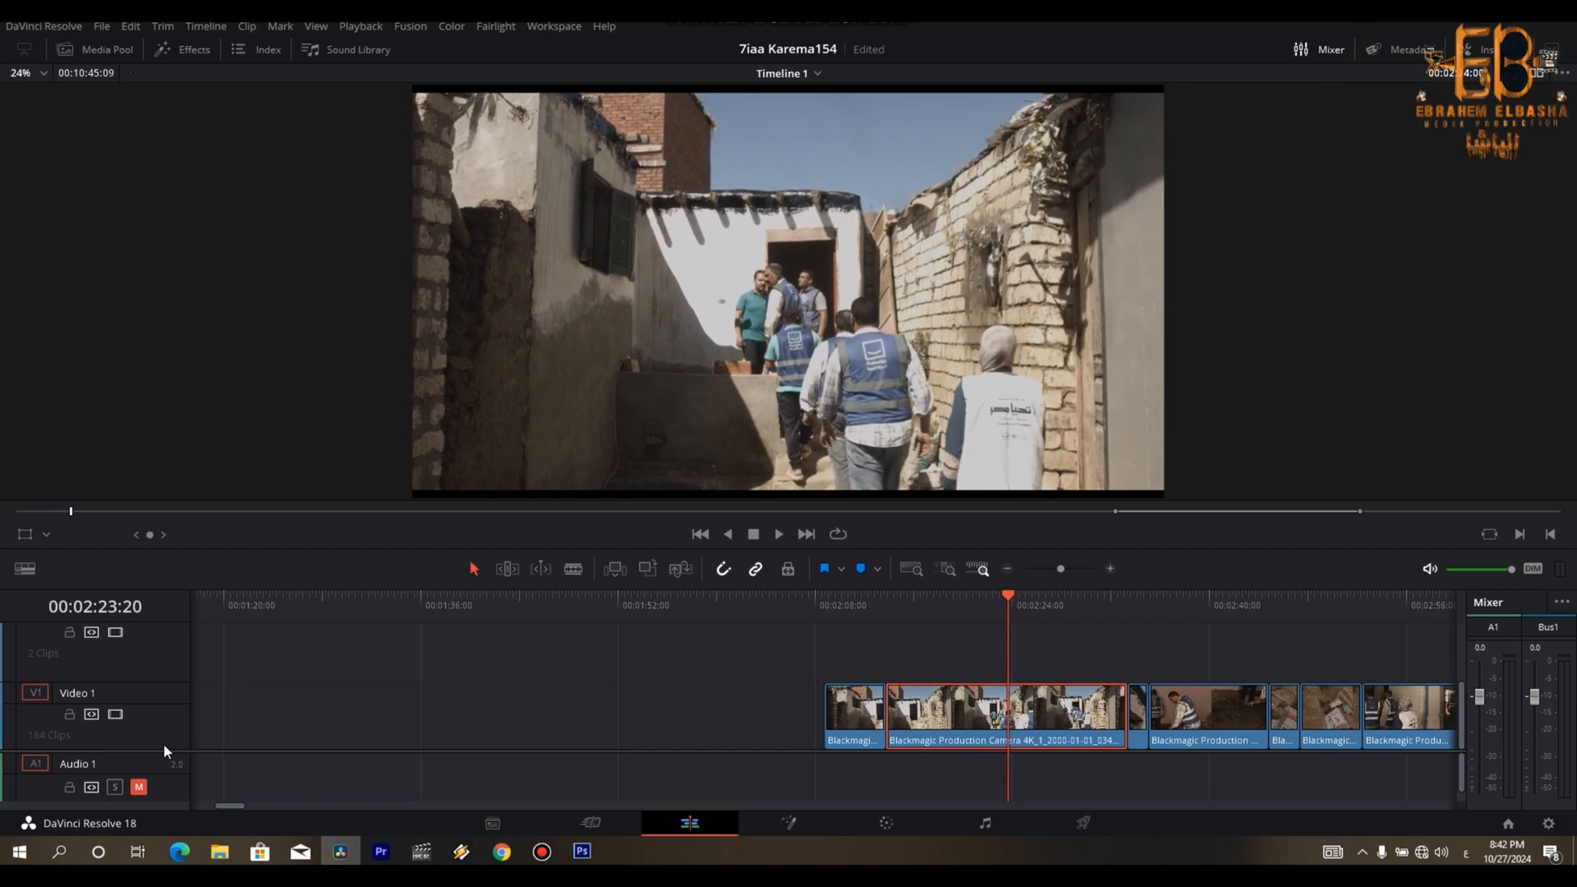
{"action": "key", "text": "Right"}
{"action": "key", "text": "Right"}
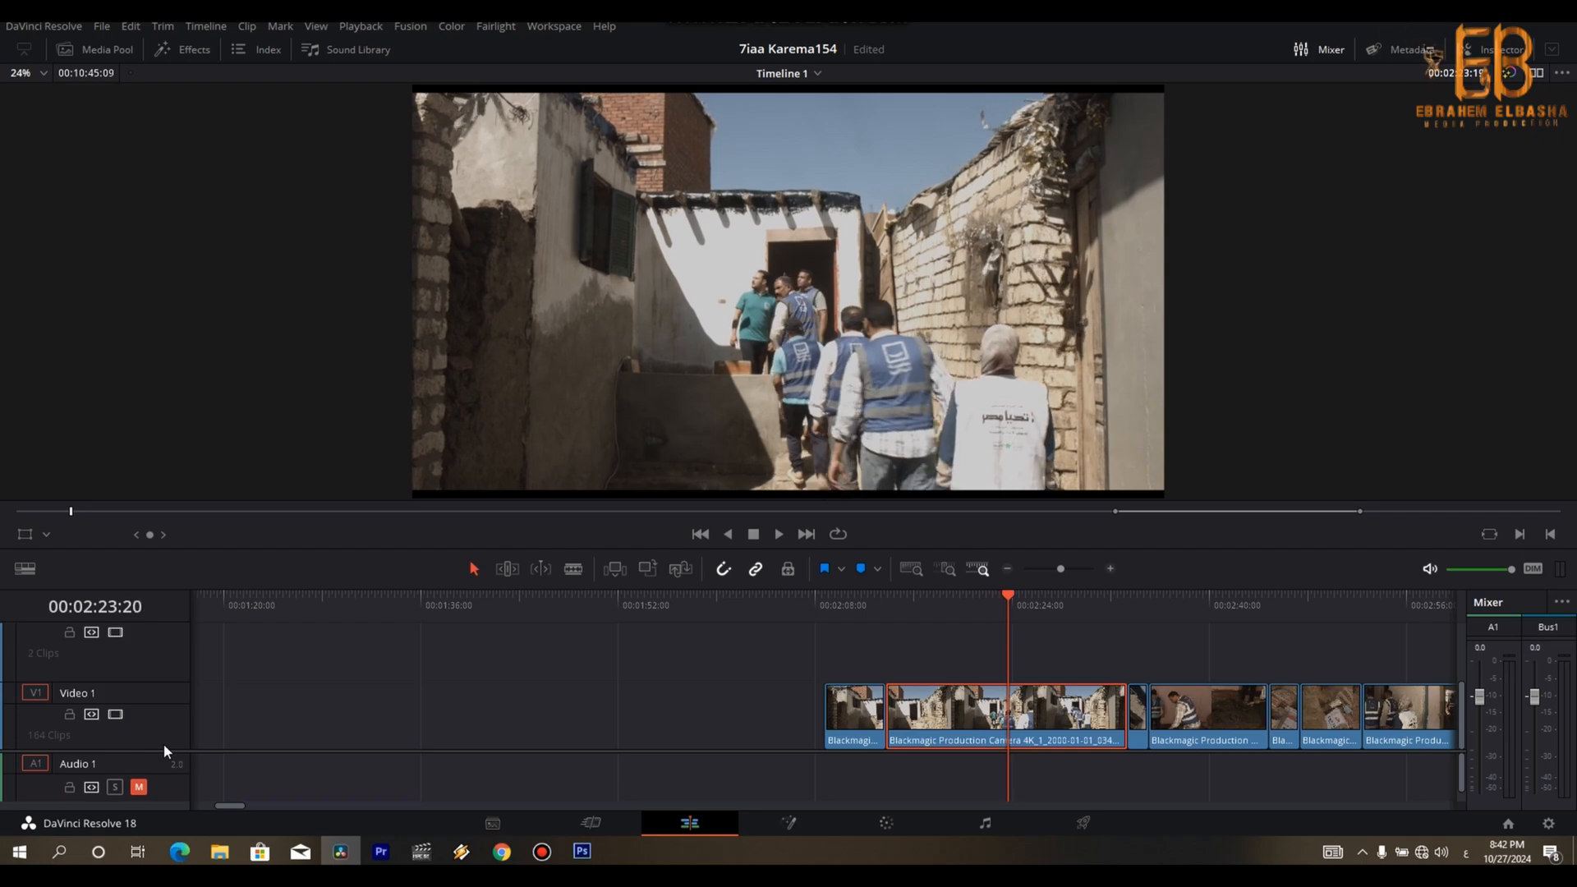
{"action": "key", "text": "ctrl+b"}
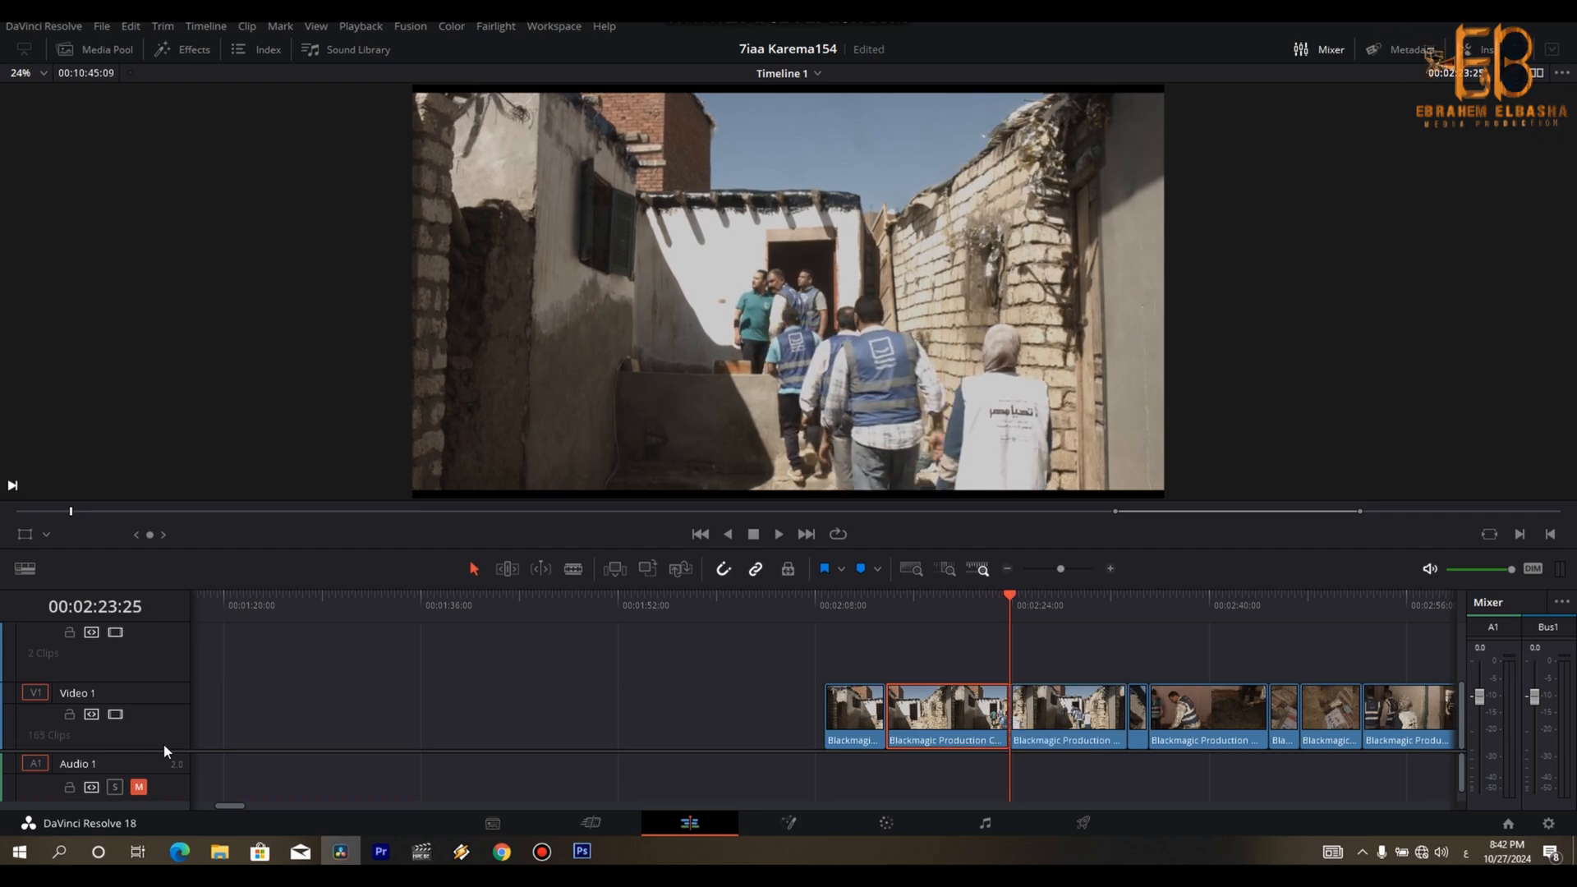
{"action": "key", "text": "shift+z"}
{"action": "left_click_drag", "start_coordinate": [619, 734], "coordinate": [394, 731]}
- Delete the empty-house shot at 00:02:08:23 and the leftover second part of the volunteers shot
{"action": "key", "text": "Up"}
- Play the following indoor shots and move the shot of the vested volunteers in the hallway to the rough cut's end at 00:01:08:00
{"action": "key", "text": "Up"}
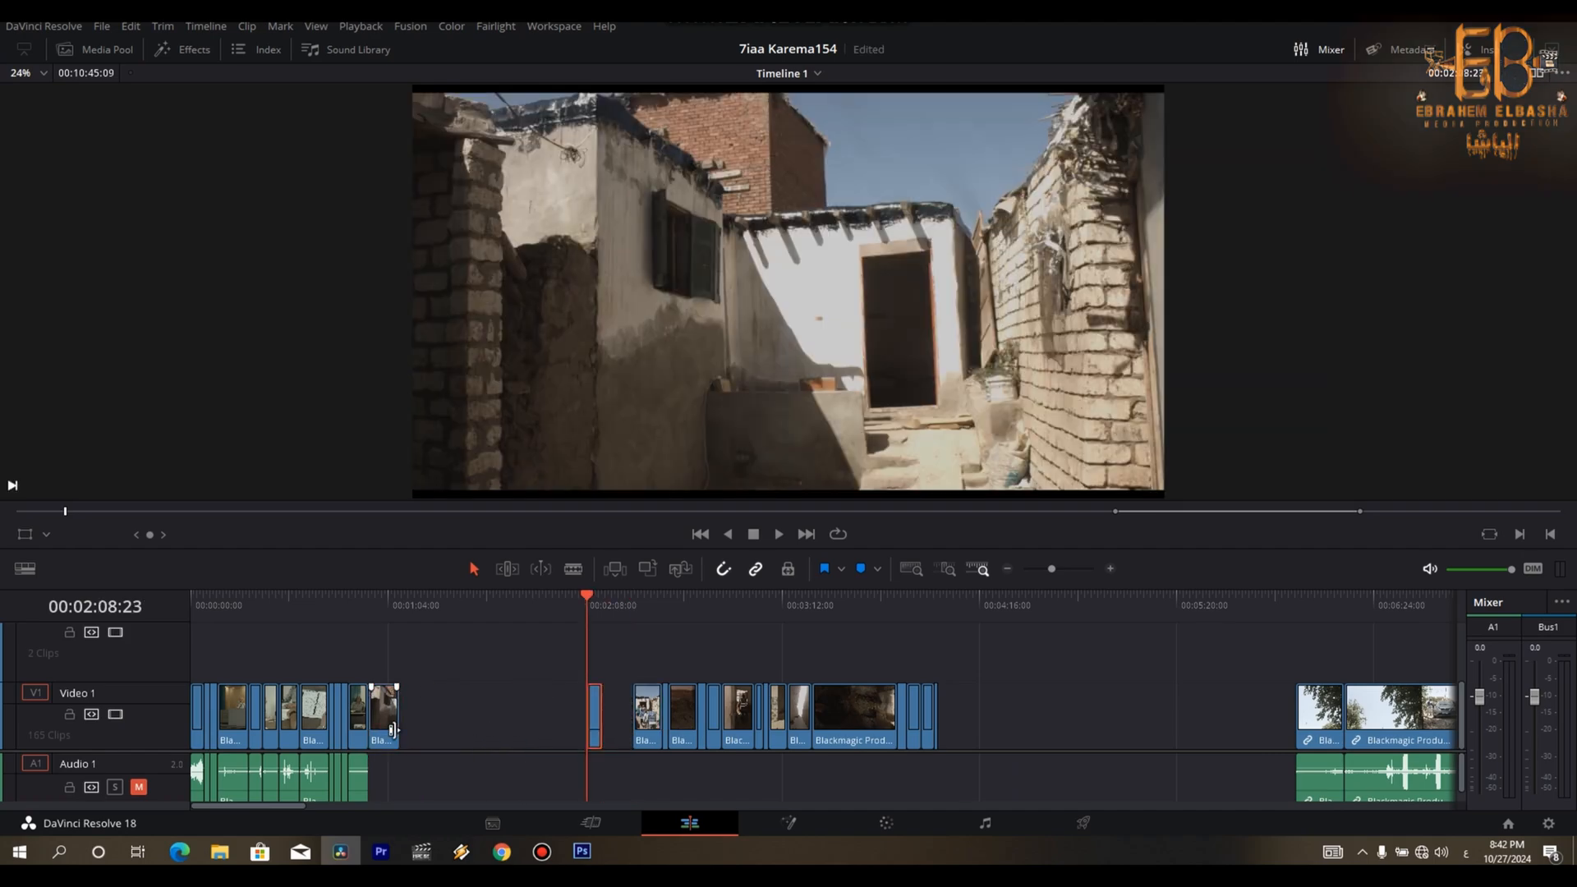
{"action": "key", "text": "BackSpace"}
{"action": "key", "text": "Down"}
{"action": "key", "text": "BackSpace"}
{"action": "key", "text": "Down"}
{"action": "key", "text": "space"}
{"action": "key", "text": "space"}
{"action": "key", "text": "ctrl+equal"}
{"action": "key", "text": "ctrl+equal"}
{"action": "key", "text": "ctrl+equal"}
{"action": "key", "text": "Up"}
{"action": "key", "text": "space"}
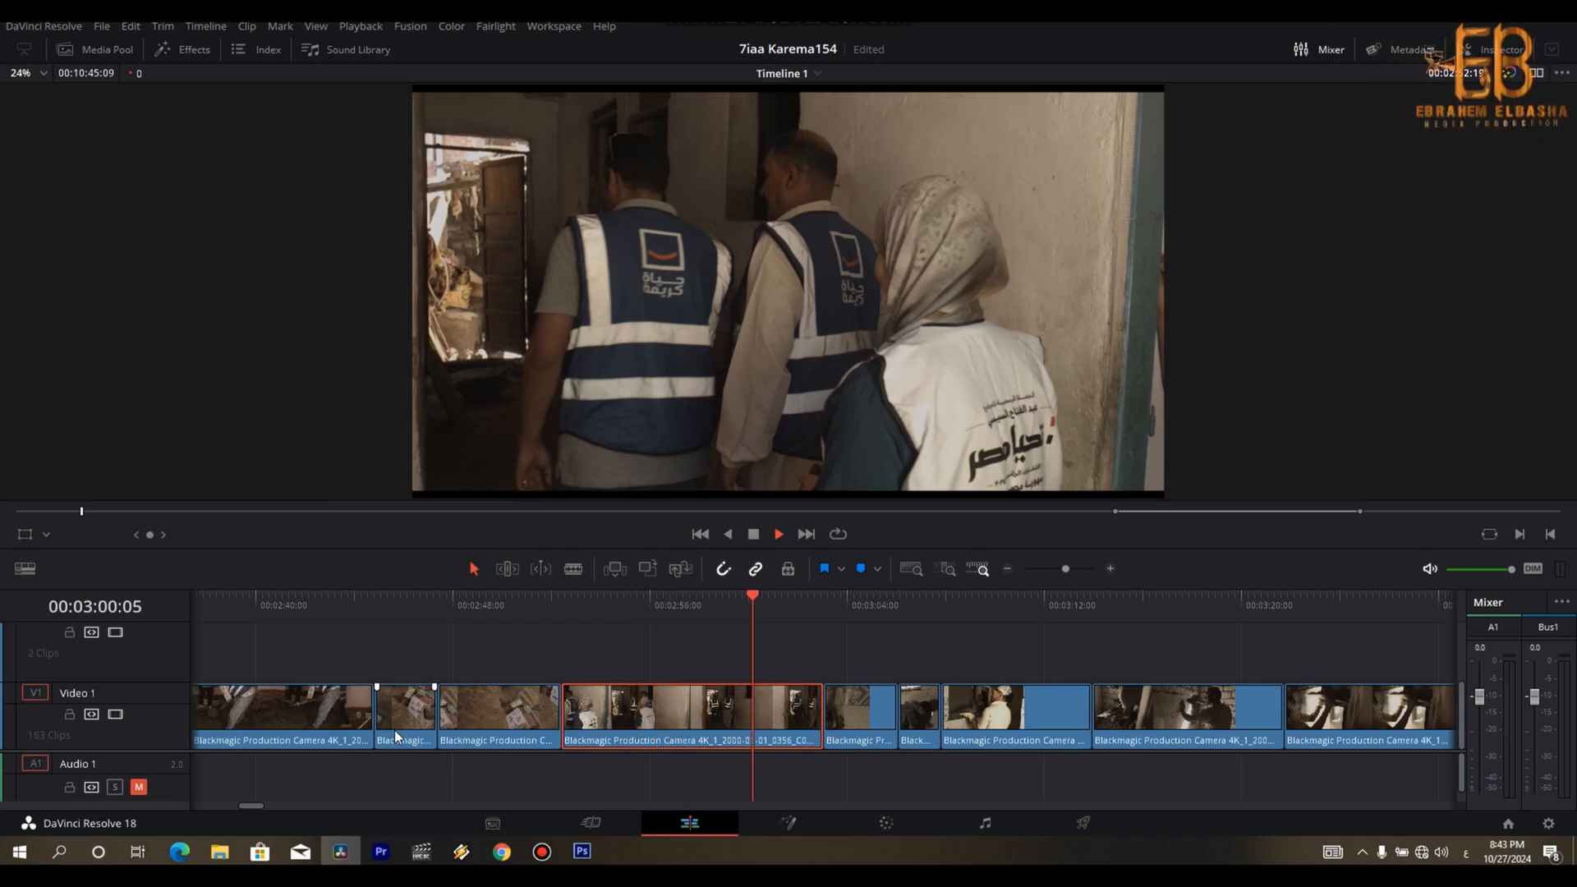
{"action": "scroll", "coordinate": [394, 731], "scroll_direction": "down", "scroll_amount": 6}
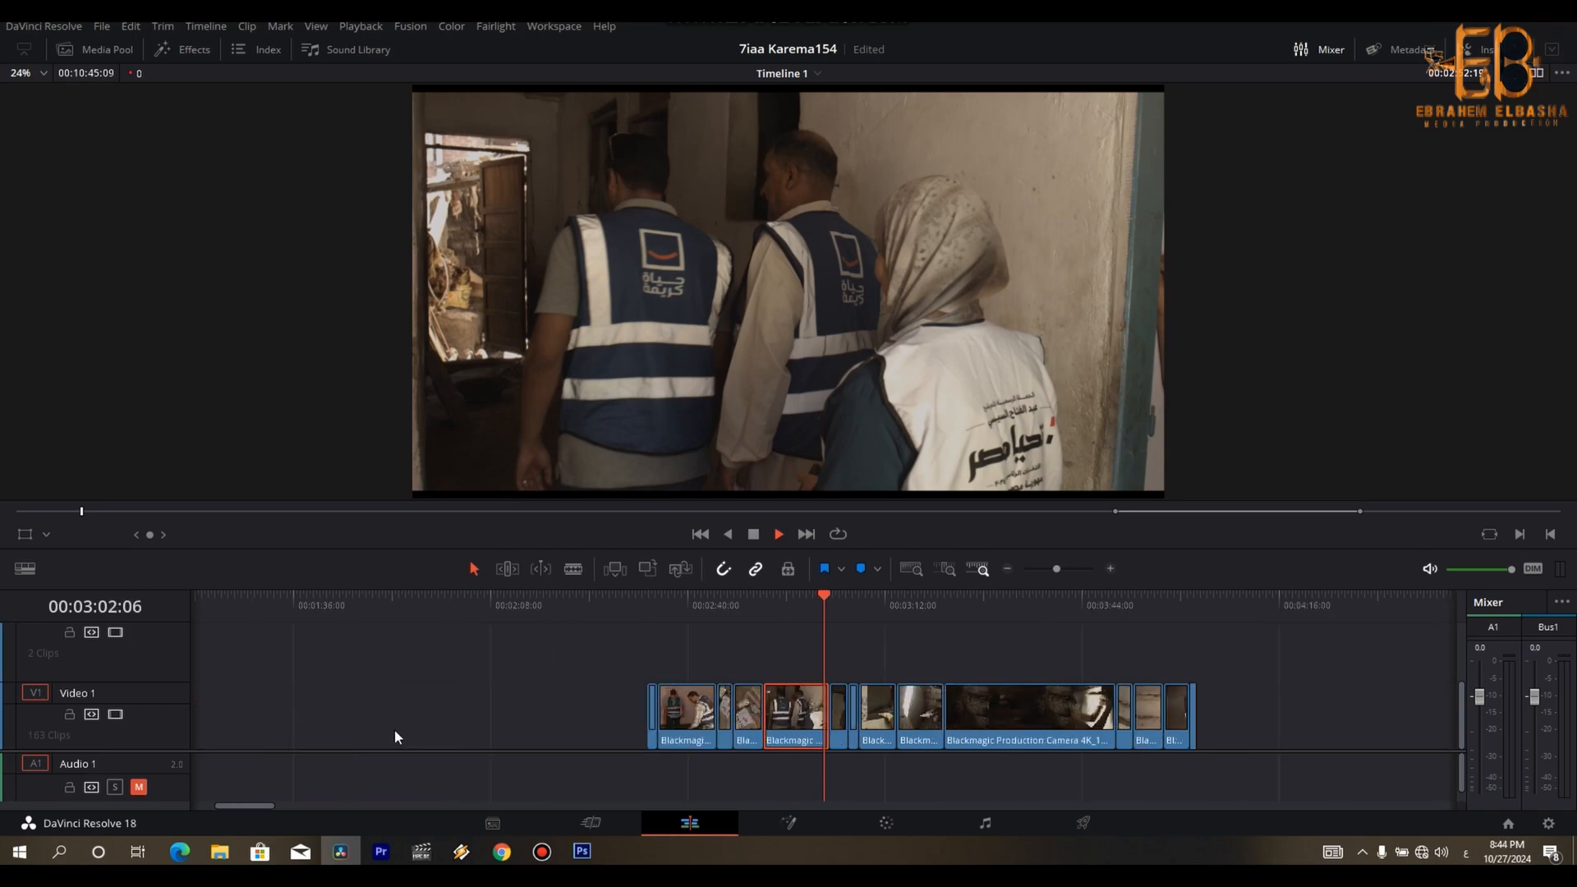
{"action": "left_click_drag", "start_coordinate": [702, 715], "coordinate": [408, 669]}
{"action": "left_click", "coordinate": [400, 614]}
{"action": "scroll", "coordinate": [401, 622], "scroll_direction": "up", "scroll_amount": 2}
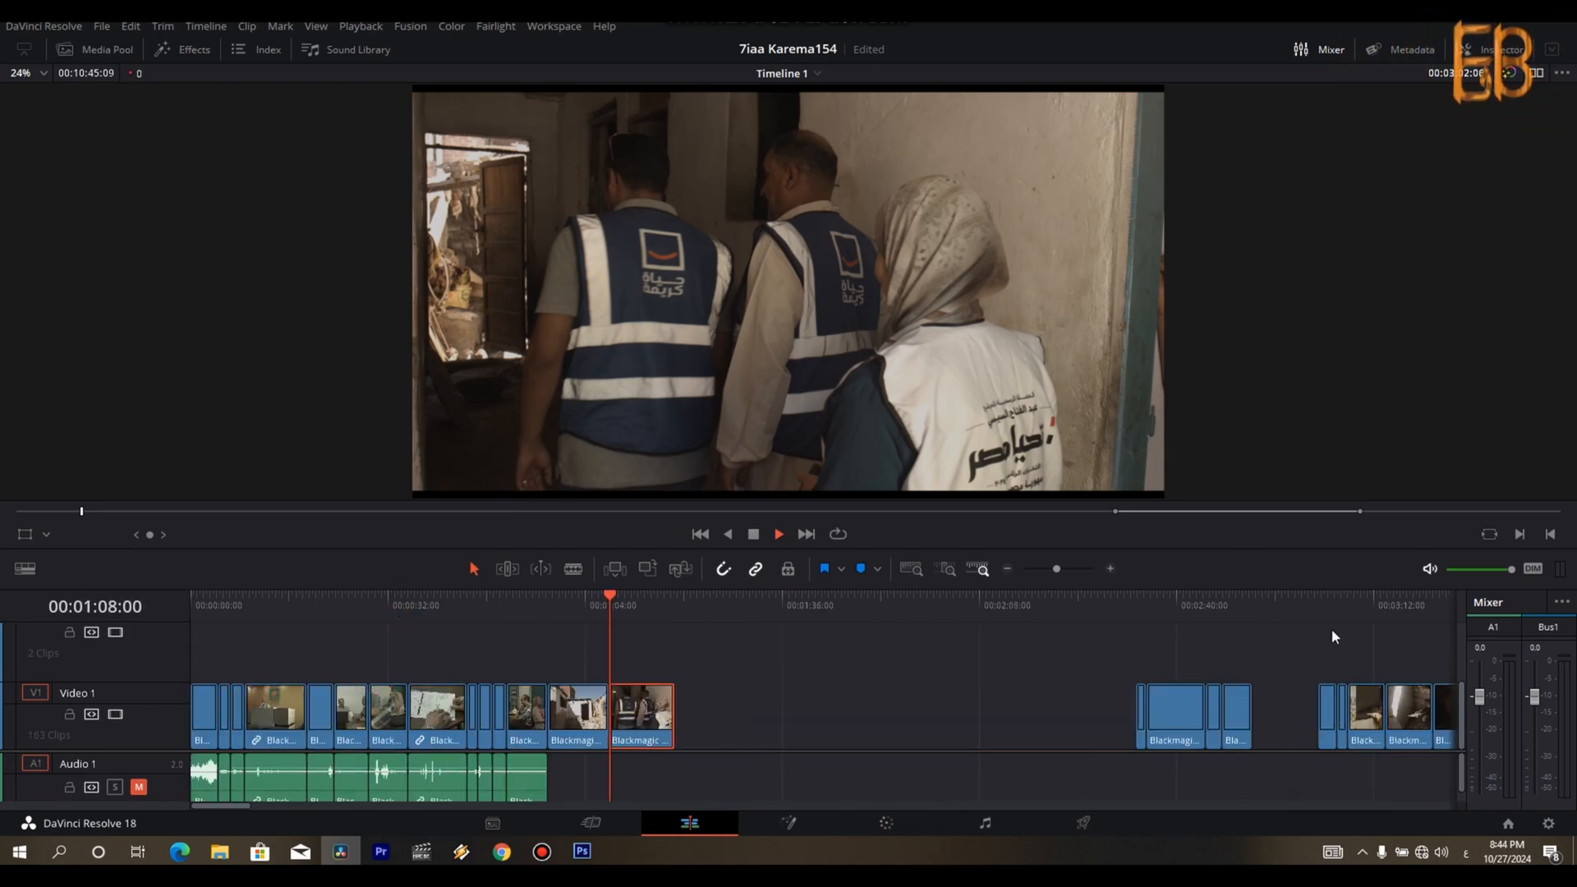
- Play the shovelling shot among the remaining clips and trim its start to about 00:02:37:28
{"action": "left_click", "coordinate": [1226, 610]}
{"action": "key", "text": "Up"}
{"action": "key", "text": "Up"}
{"action": "key", "text": "Up"}
{"action": "key", "text": "ctrl+equal"}
{"action": "key", "text": "Down"}
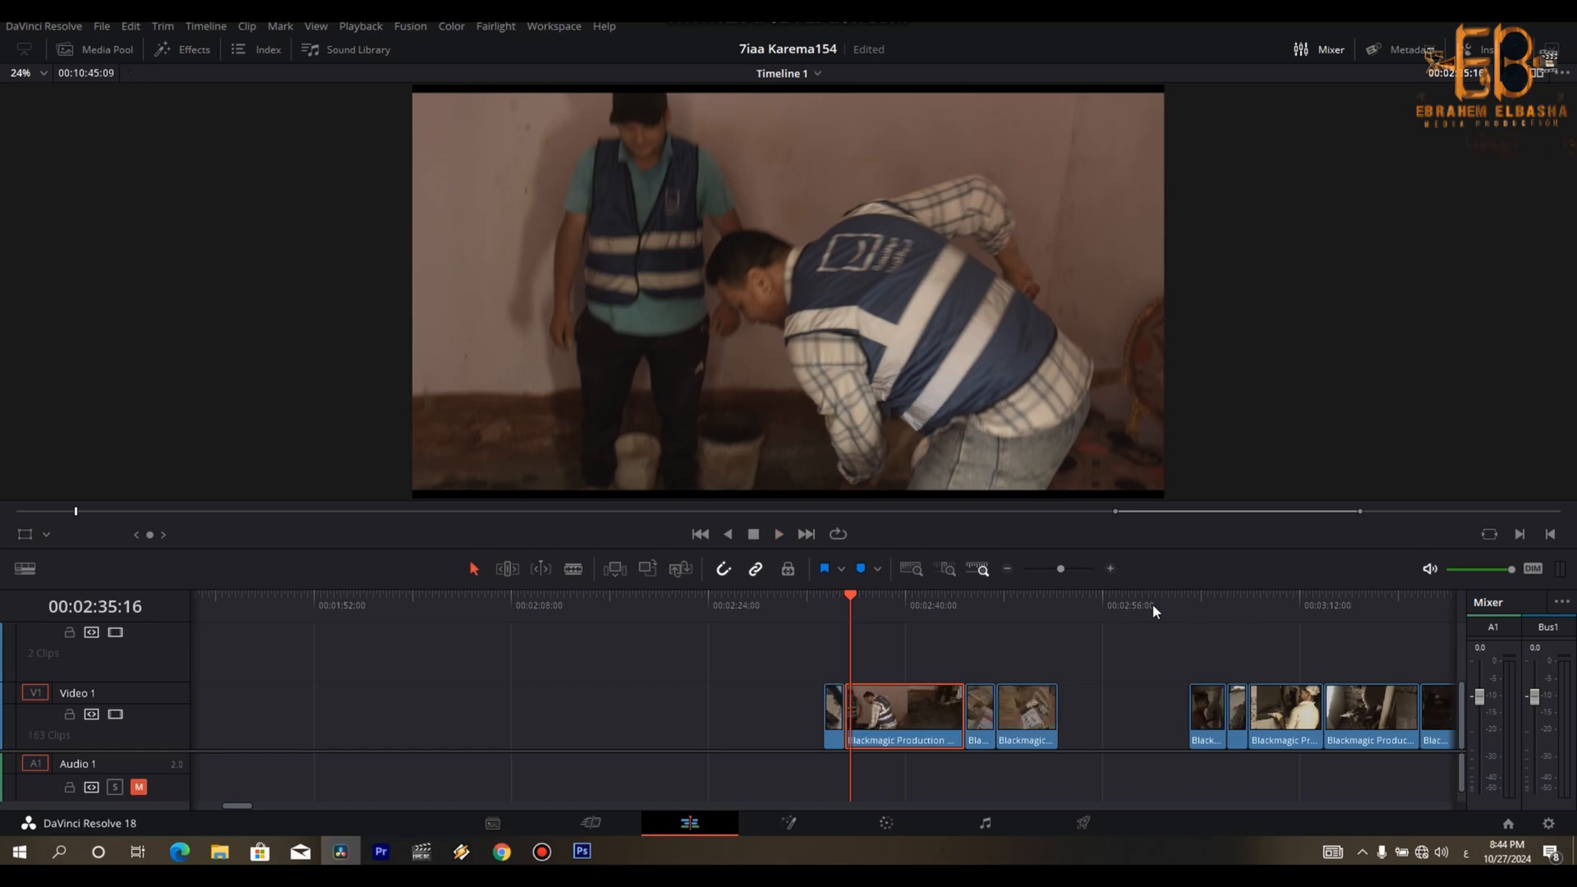
{"action": "key", "text": "space"}
{"action": "key", "text": "space"}
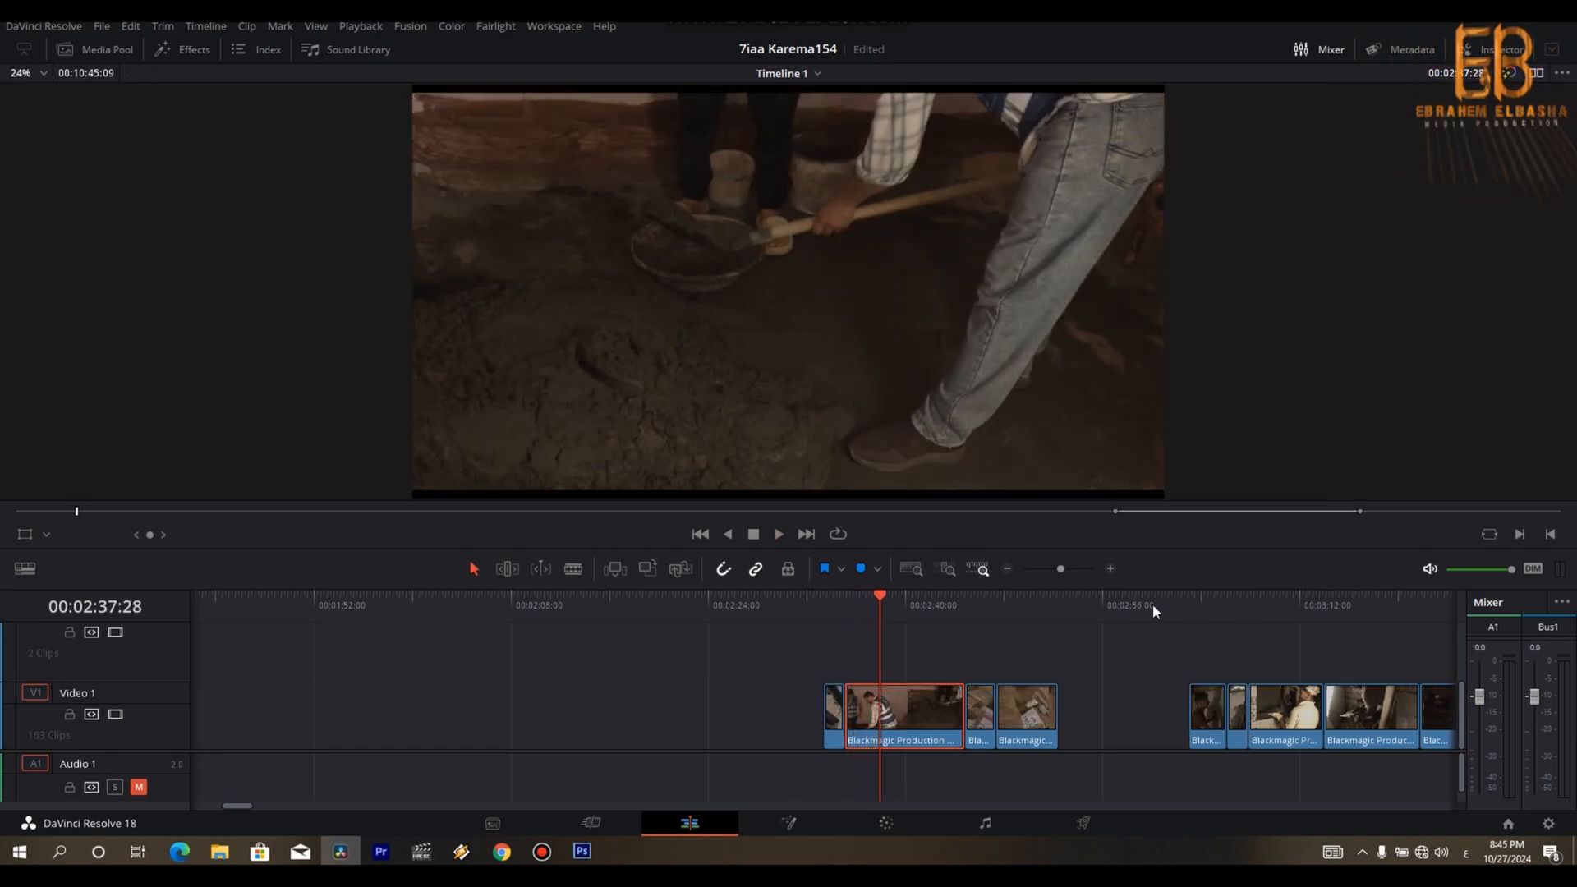
{"action": "key", "text": "shift+bracketleft"}
- Cut off the shovelling shot's end at about 00:02:44:13 and move the shot to the end of the rough cut
{"action": "key", "text": "space"}
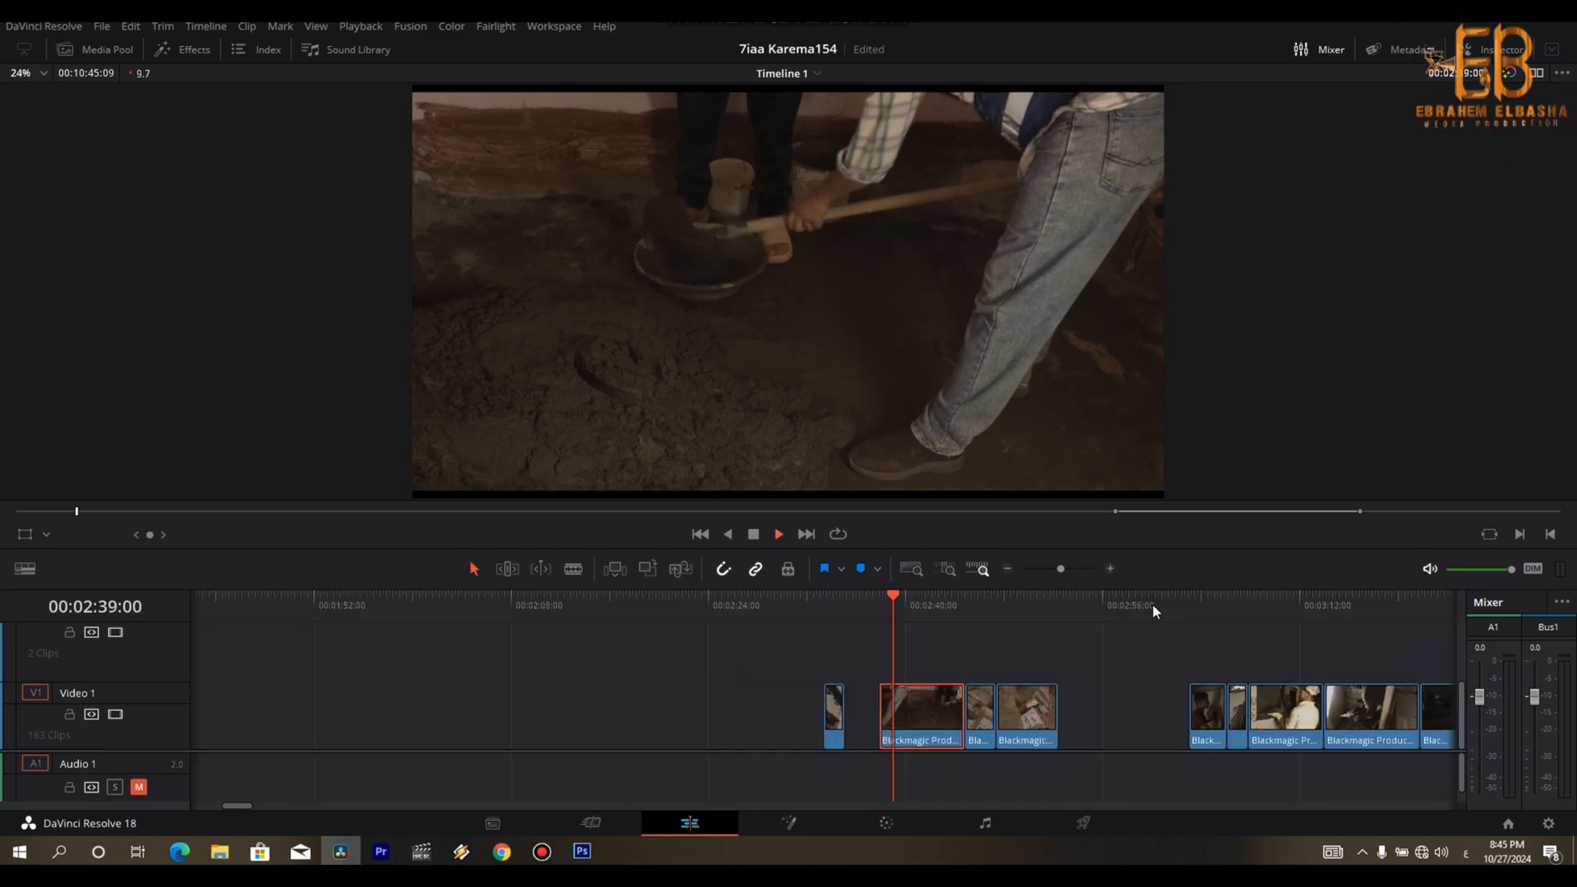
{"action": "key", "text": "space"}
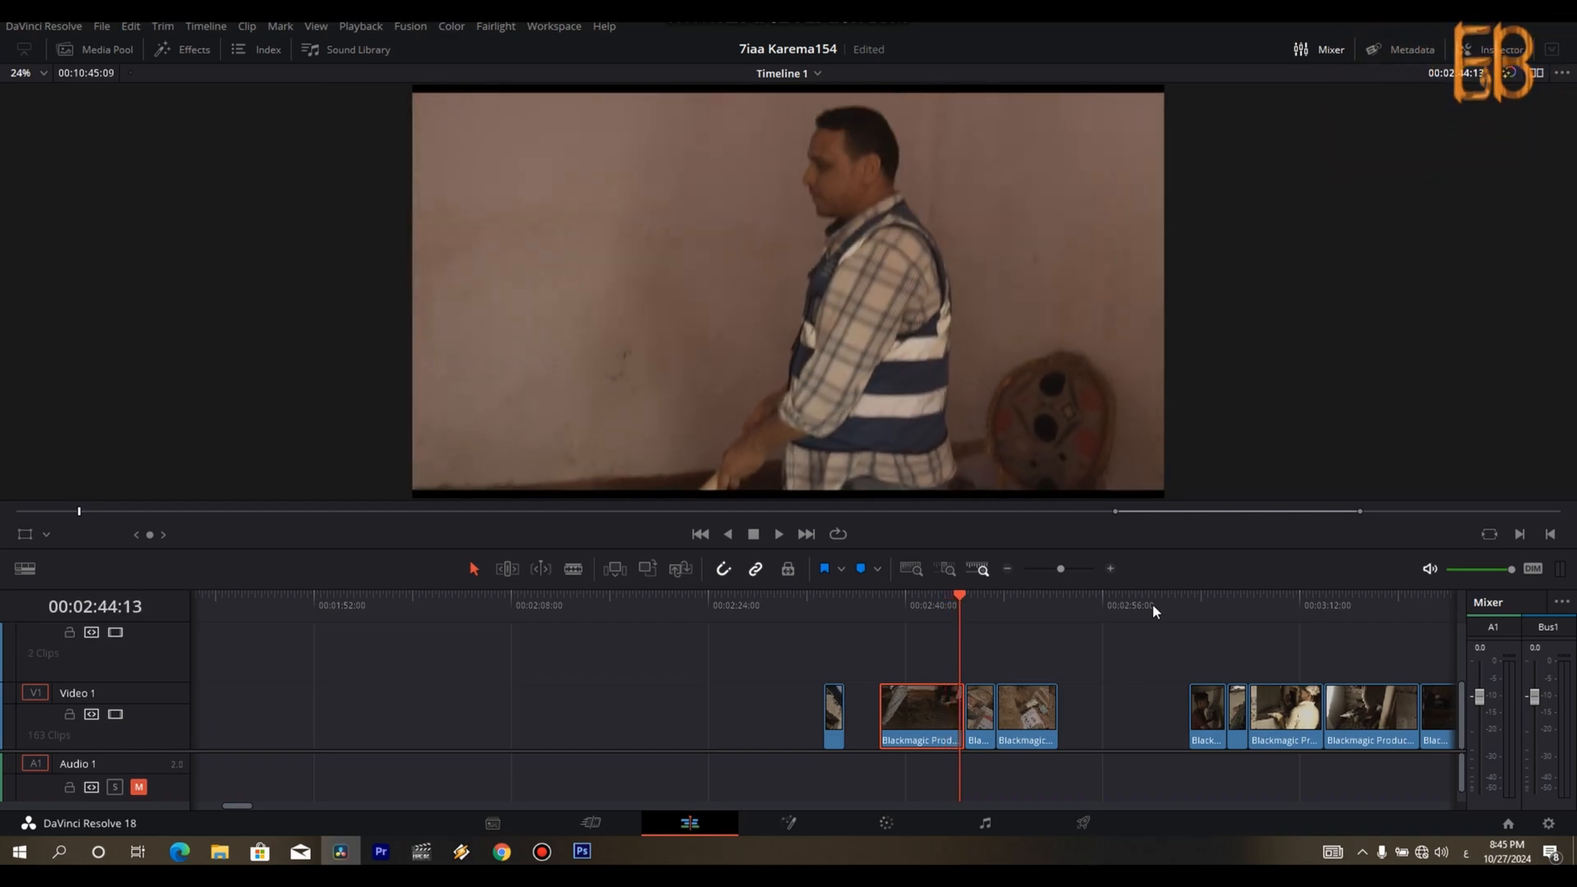
{"action": "key", "text": "ctrl+b"}
{"action": "key", "text": "ctrl+minus"}
{"action": "key", "text": "ctrl+minus"}
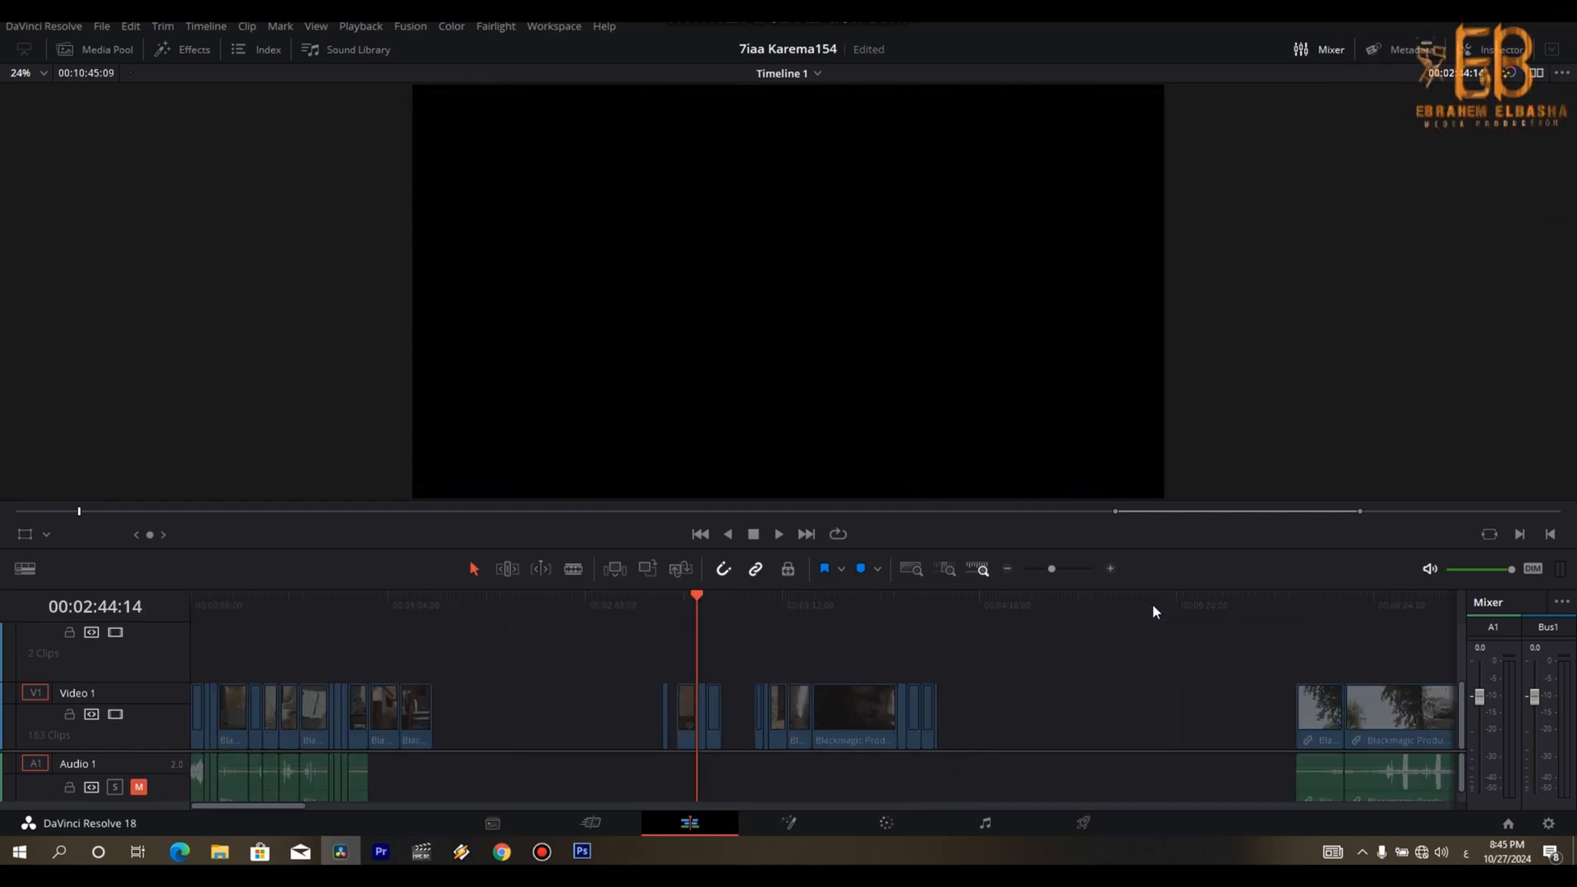
{"action": "left_click", "coordinate": [690, 720]}
{"action": "left_click_drag", "start_coordinate": [465, 719], "coordinate": [435, 717]}
- Play the sand and cement-bag shot back and forth and trim it to the piece from about 00:02:47:26 to 00:02:50:27
{"action": "key", "text": "space"}
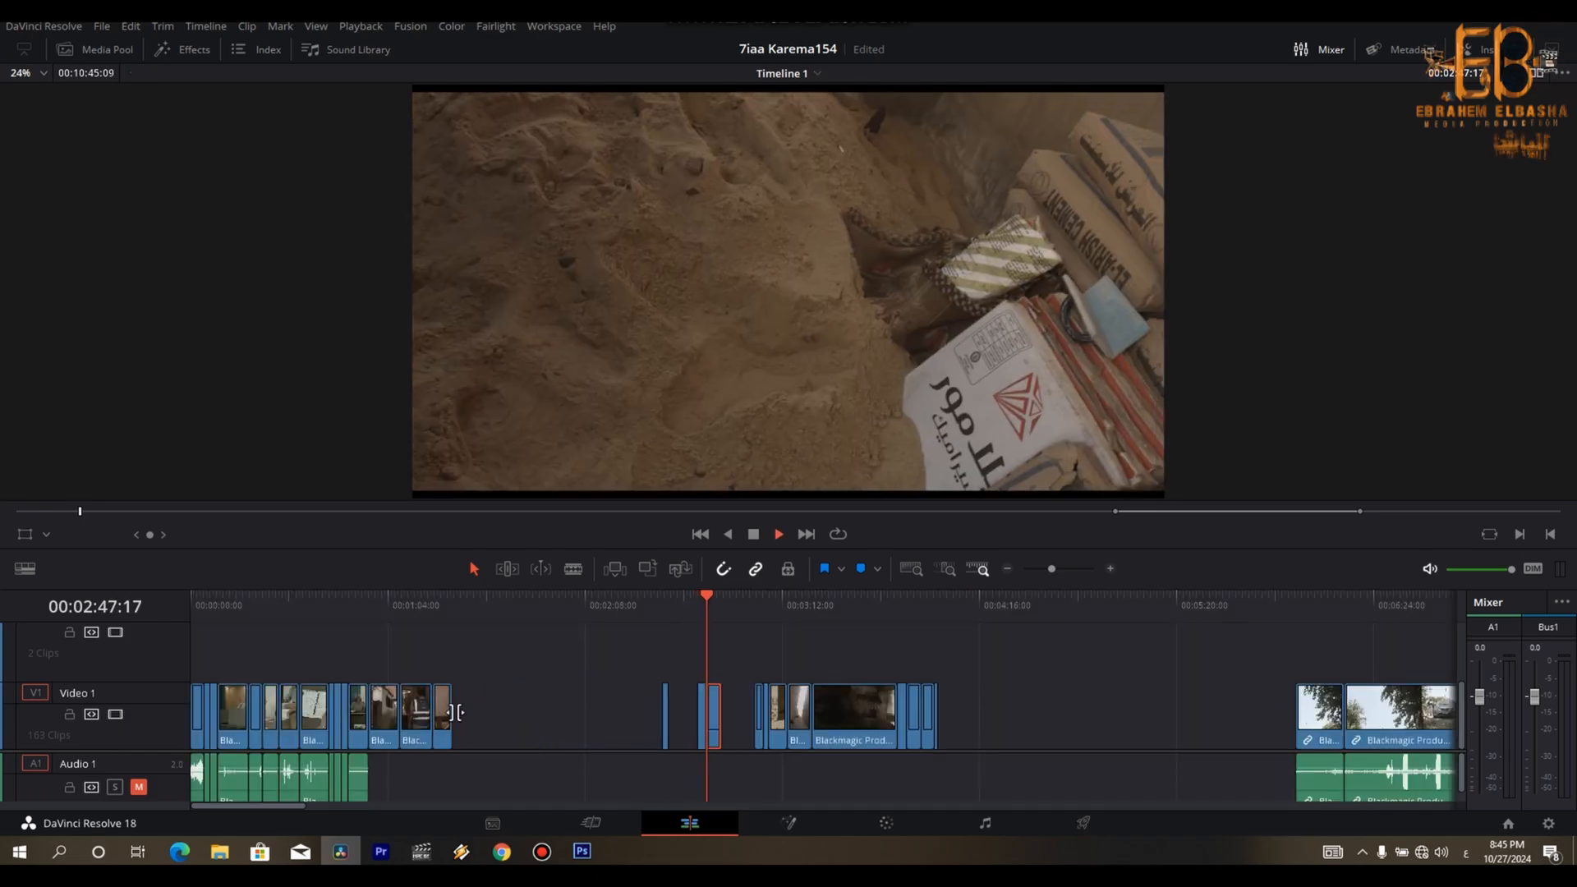
{"action": "key", "text": "space"}
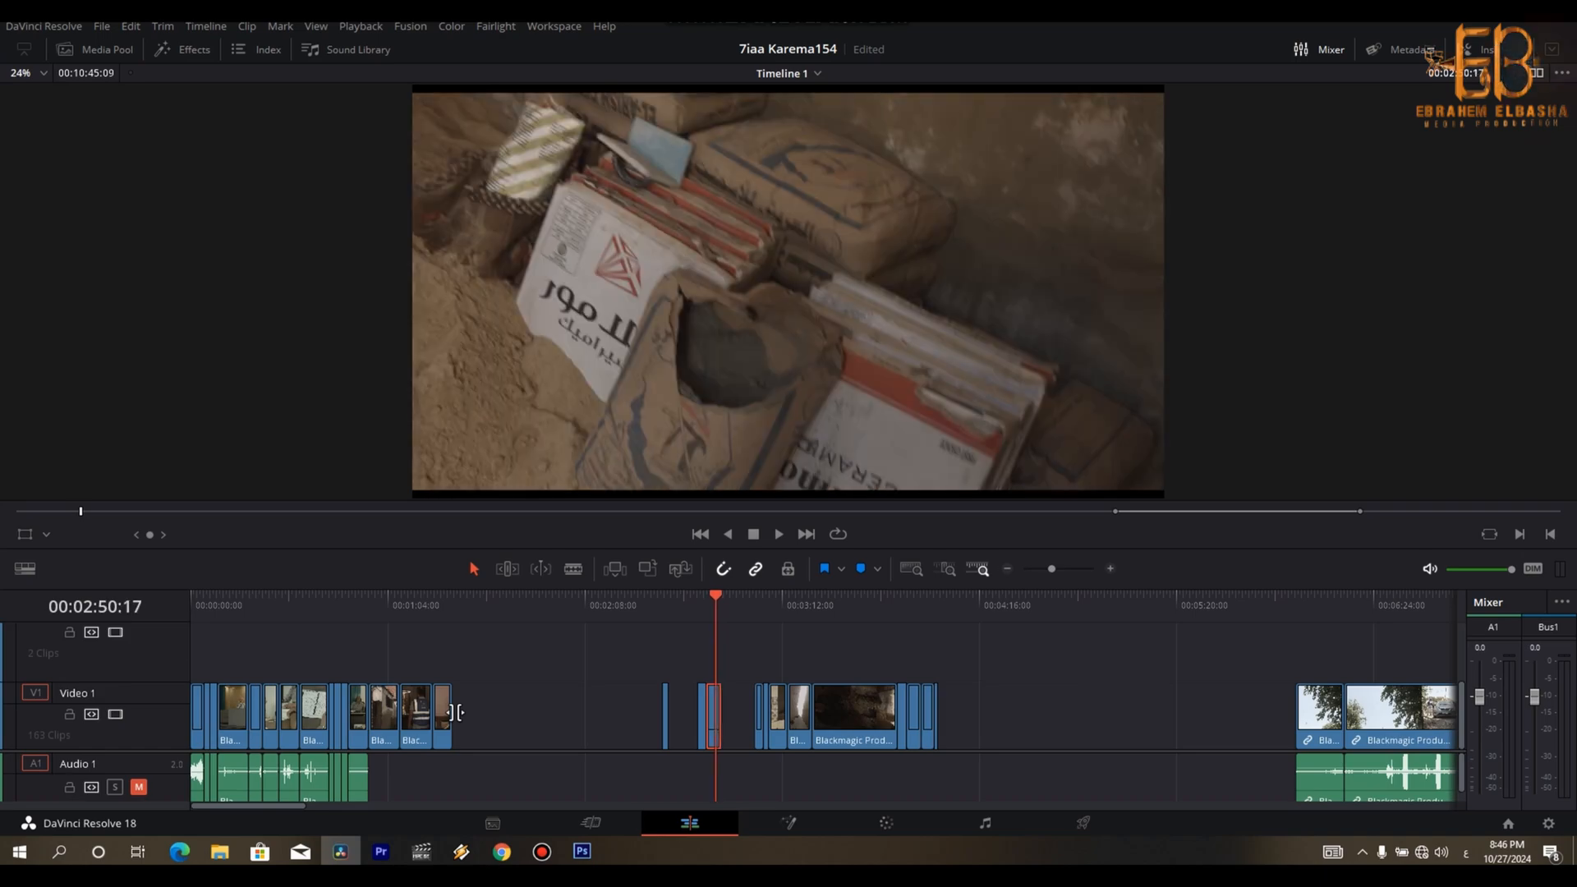
{"action": "key", "text": "j"}
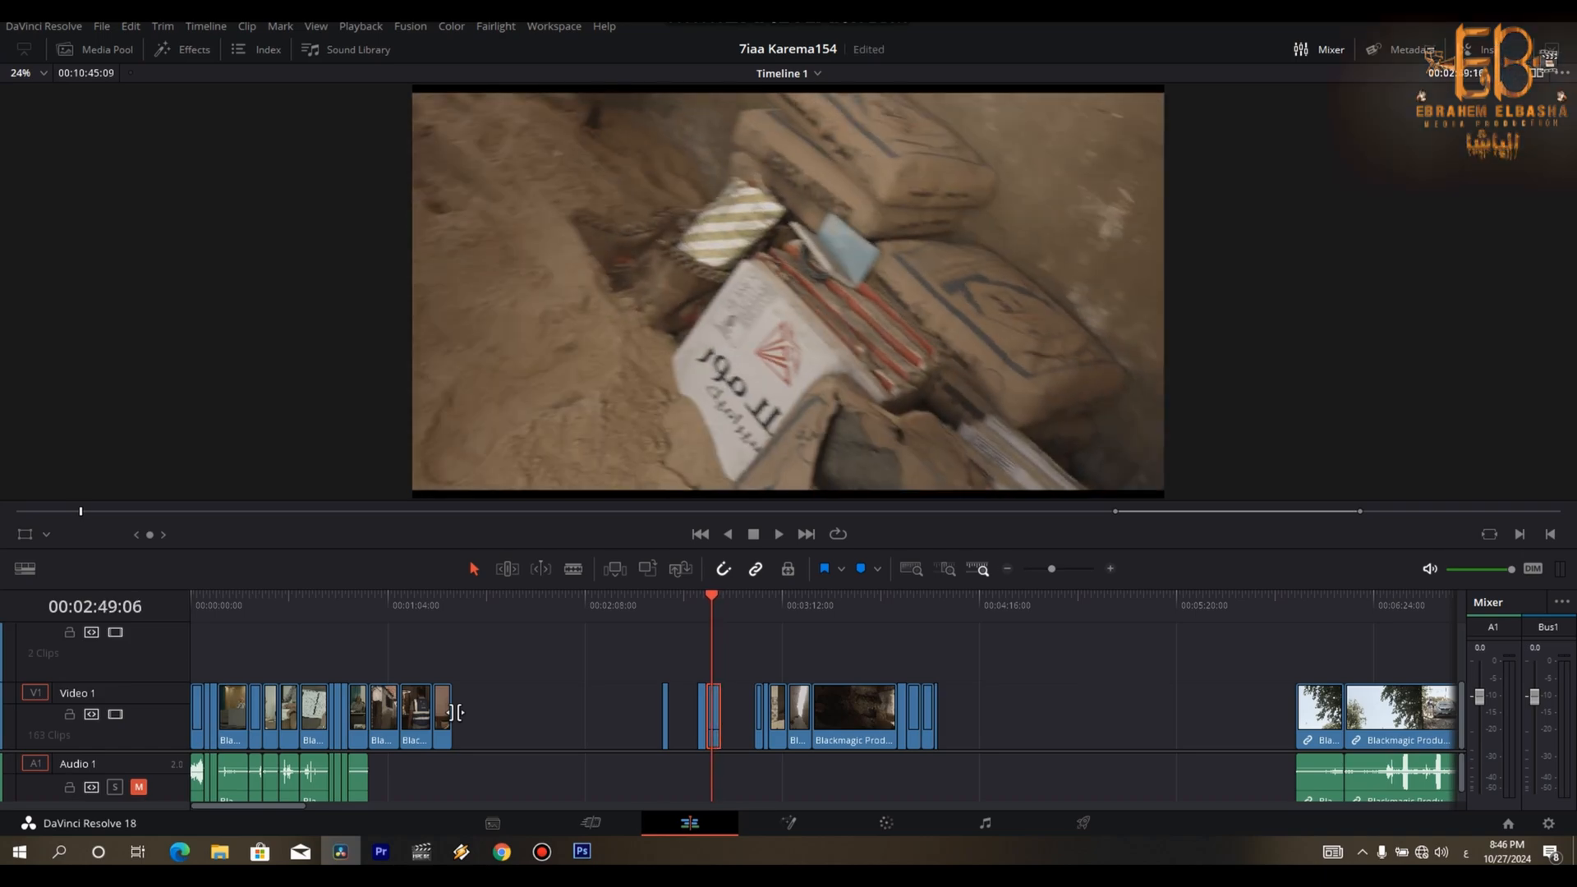
{"action": "key", "text": "k"}
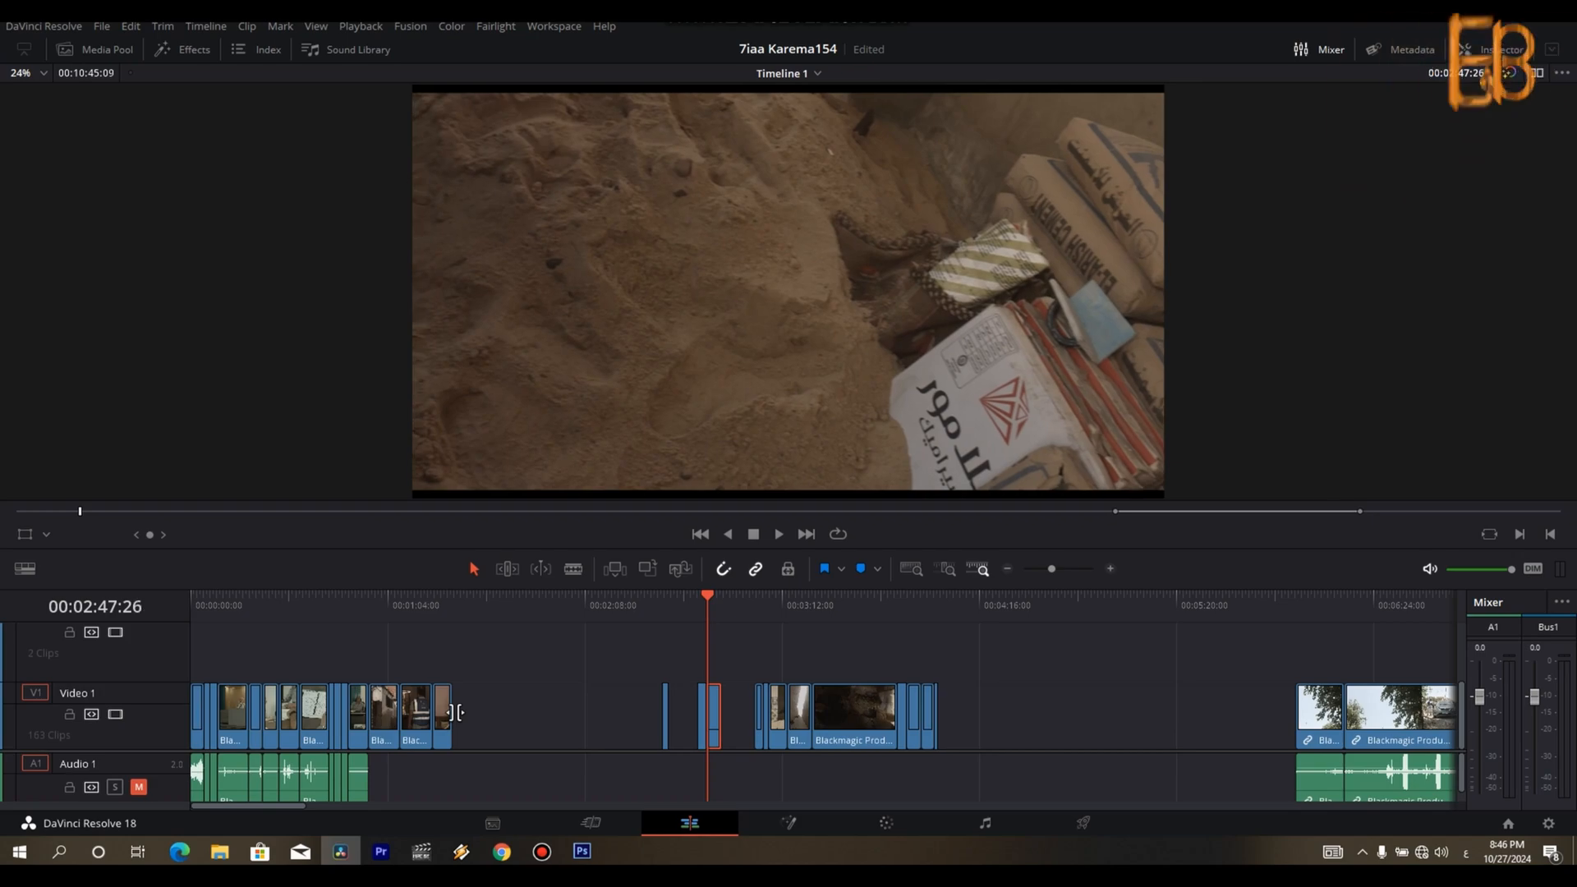
{"action": "key", "text": "l"}
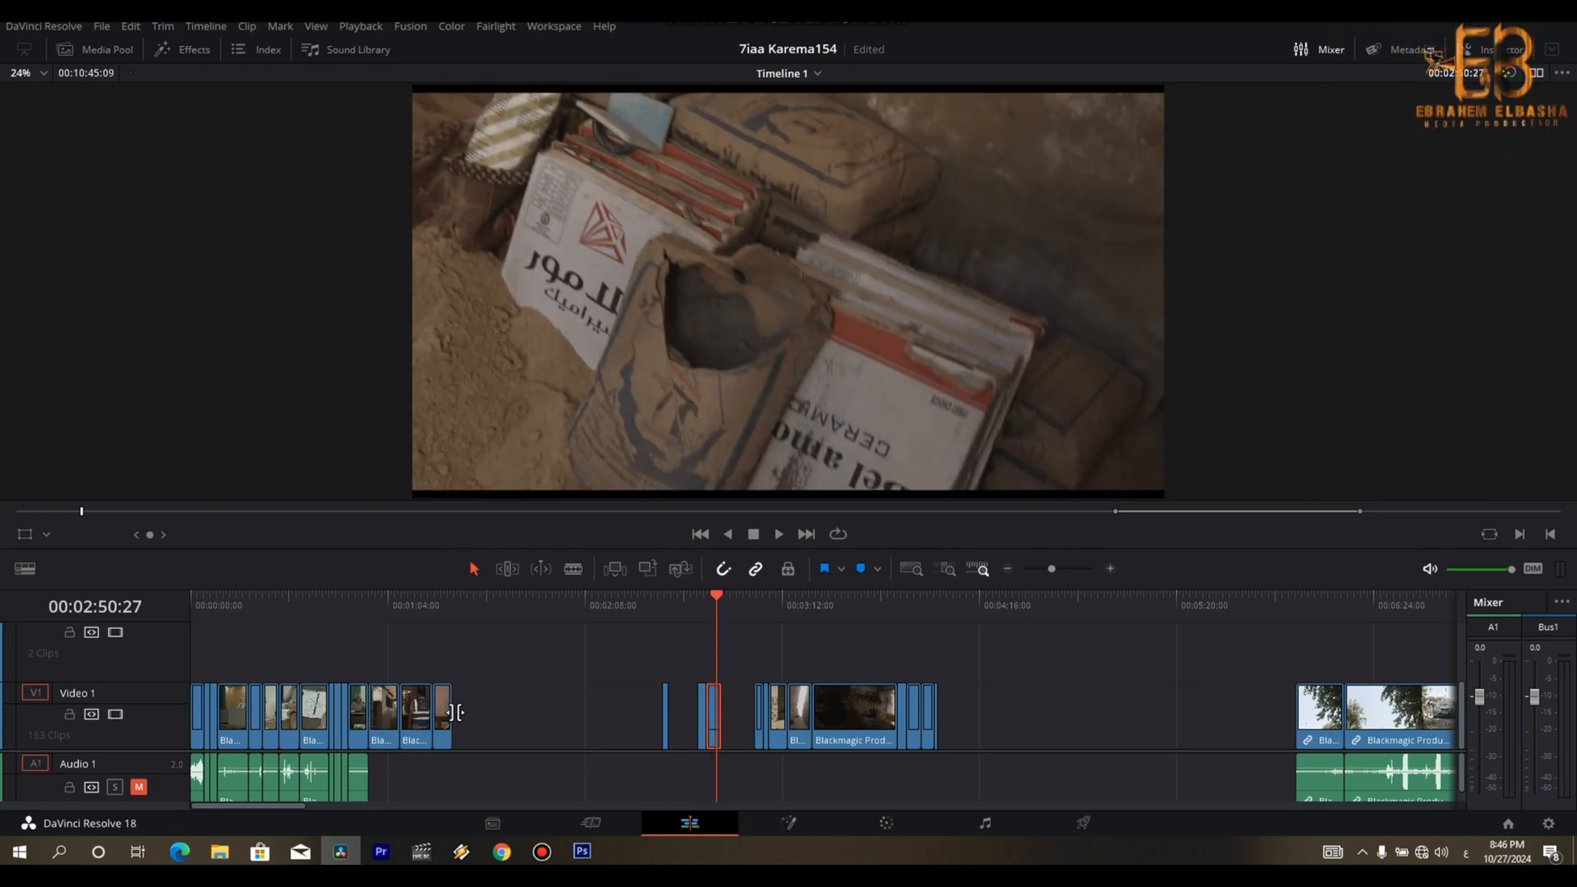
- Move the trimmed sand and cement-bag piece into the rough cut after the hallway shot, with the shovelling shot directly behind it
{"action": "left_click_drag", "start_coordinate": [710, 713], "coordinate": [467, 709]}
{"action": "left_click", "coordinate": [435, 615]}
{"action": "left_click_drag", "start_coordinate": [438, 617], "coordinate": [412, 616]}
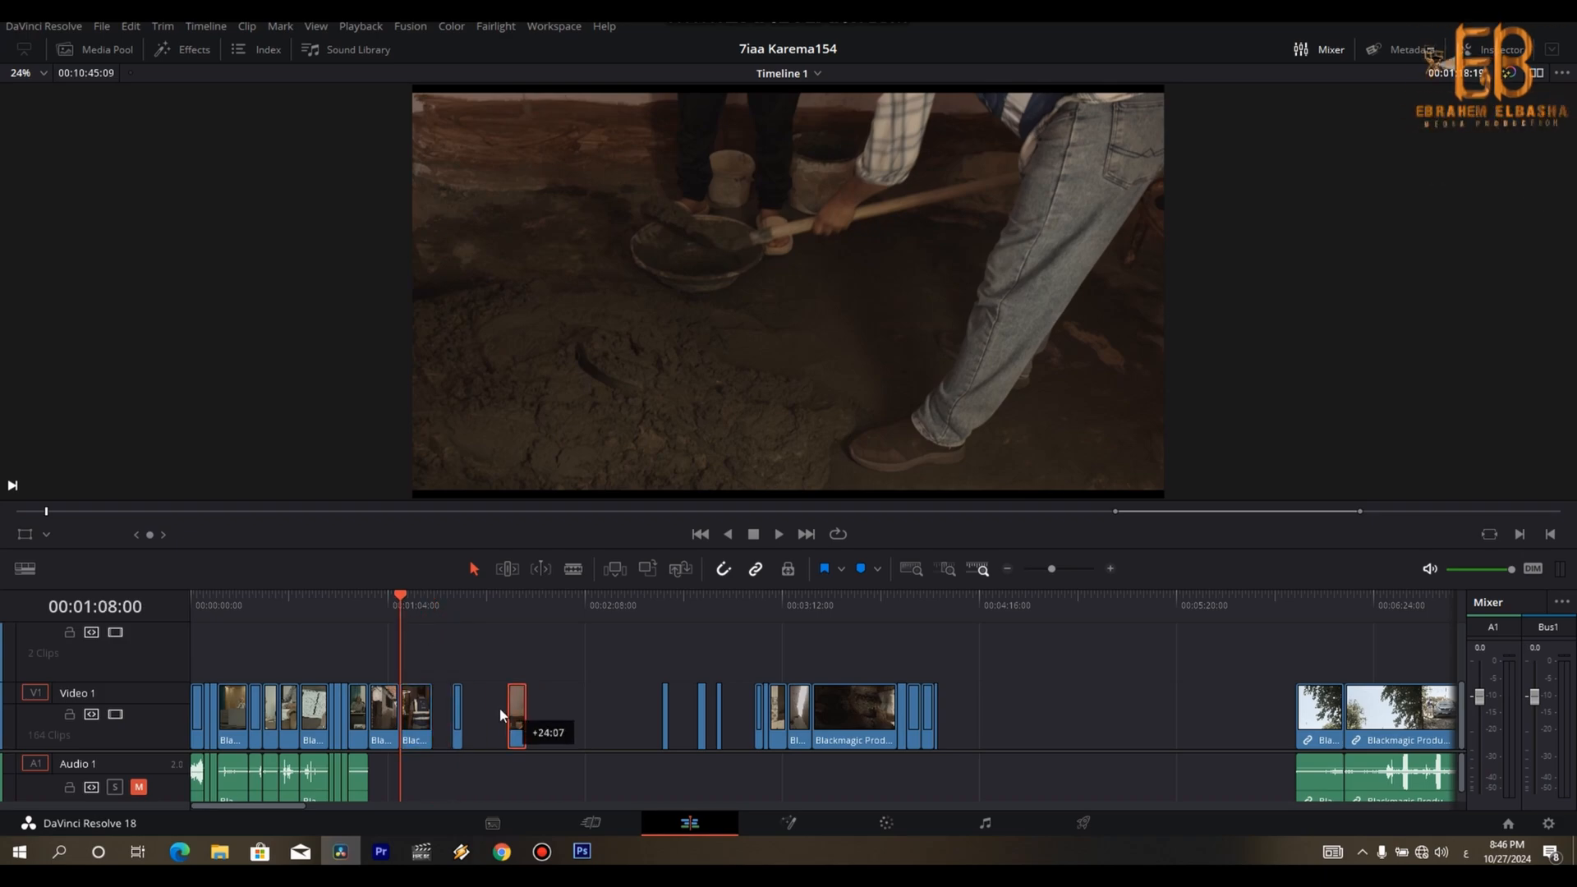
{"action": "left_click_drag", "start_coordinate": [473, 713], "coordinate": [452, 714]}
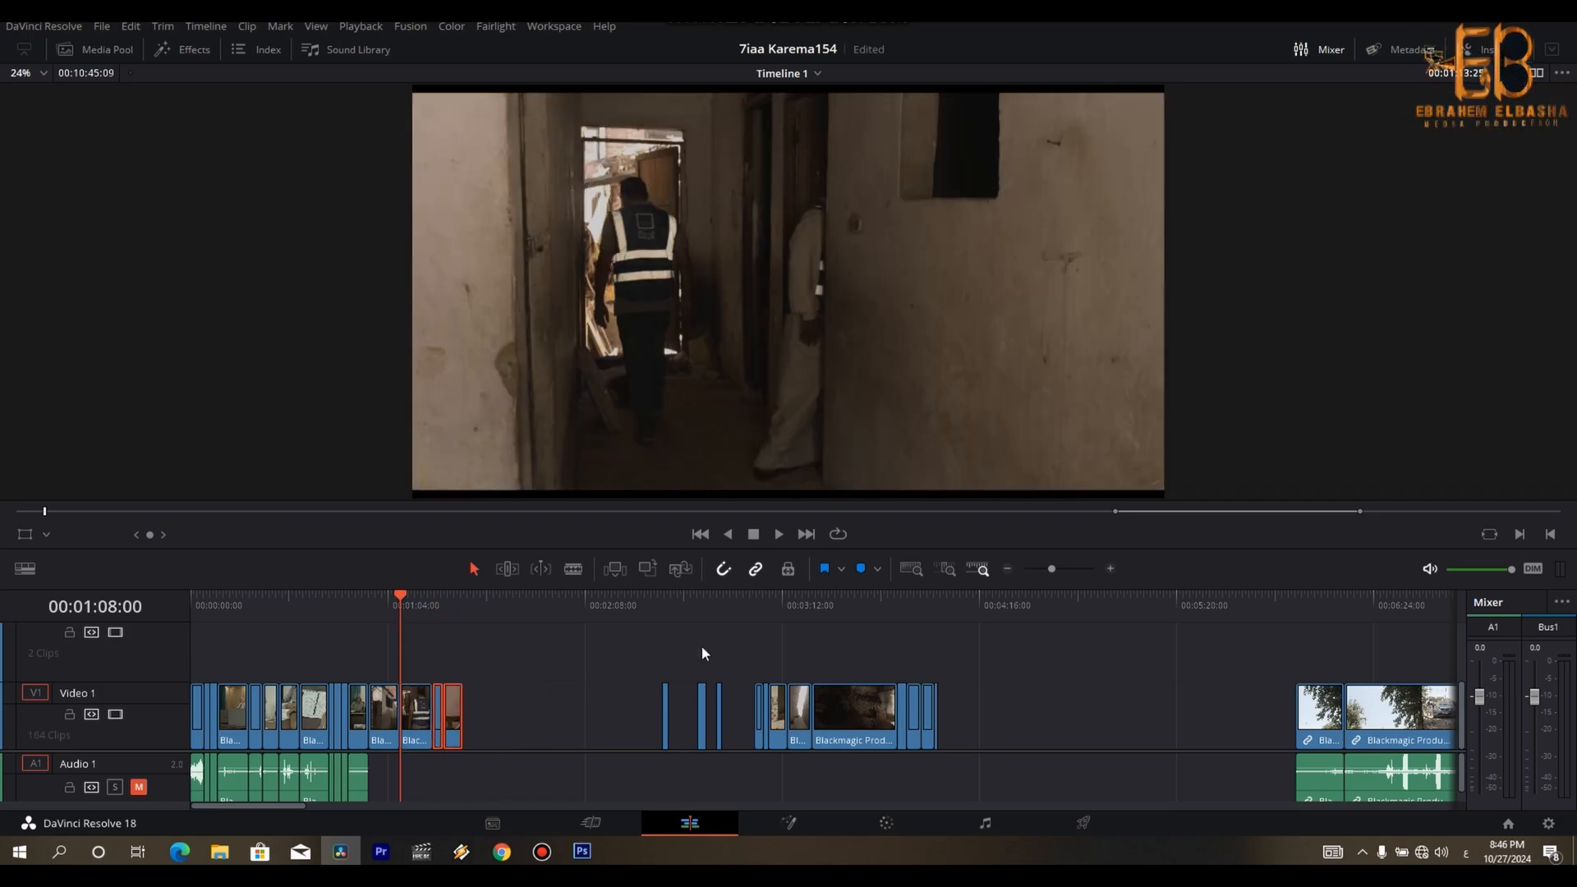
- Play the tiling shots from 00:03:03:02, cut the white-capped tiler's shot at 00:03:11:17 and move its first piece to the end of the rough cut
{"action": "left_click_drag", "start_coordinate": [664, 604], "coordinate": [757, 621]}
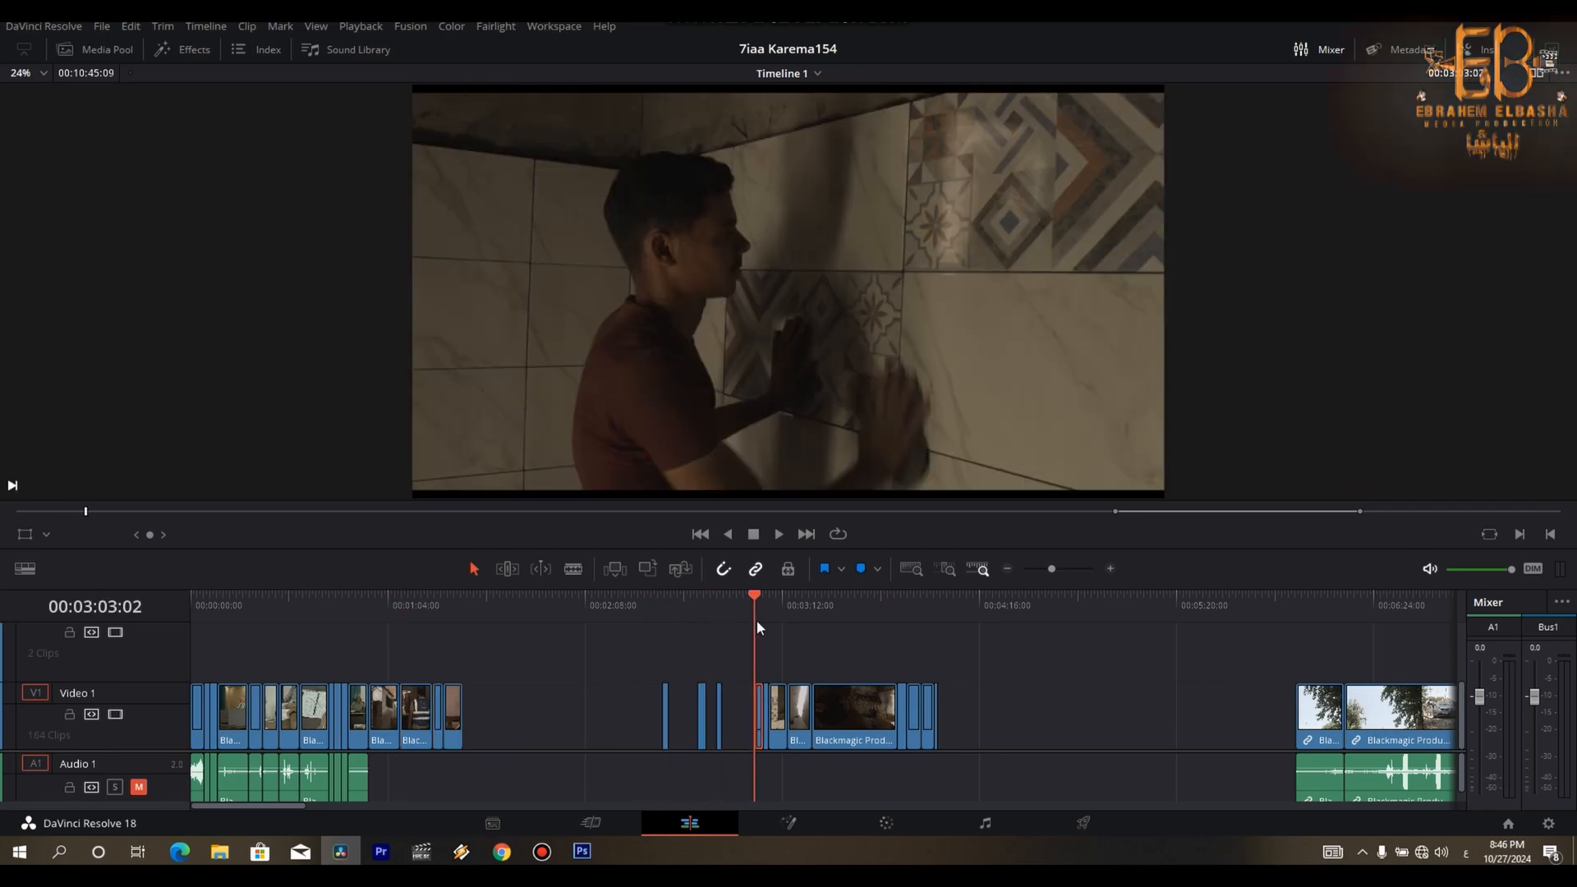
{"action": "key", "text": "ctrl+equal"}
{"action": "key", "text": "ctrl+equal"}
{"action": "key", "text": "space"}
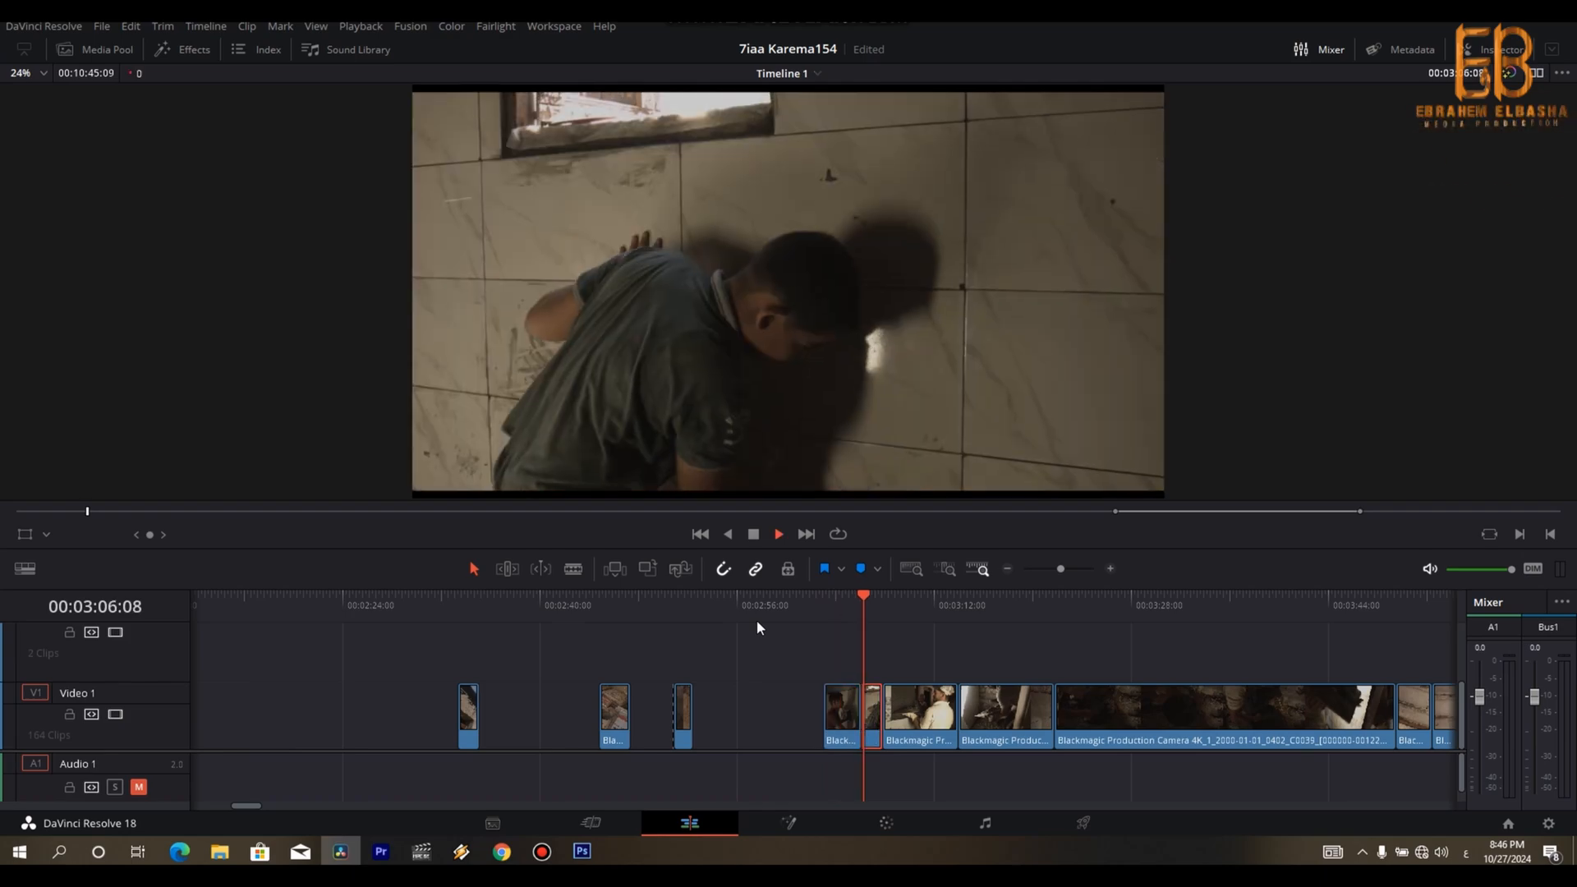
{"action": "key", "text": "space"}
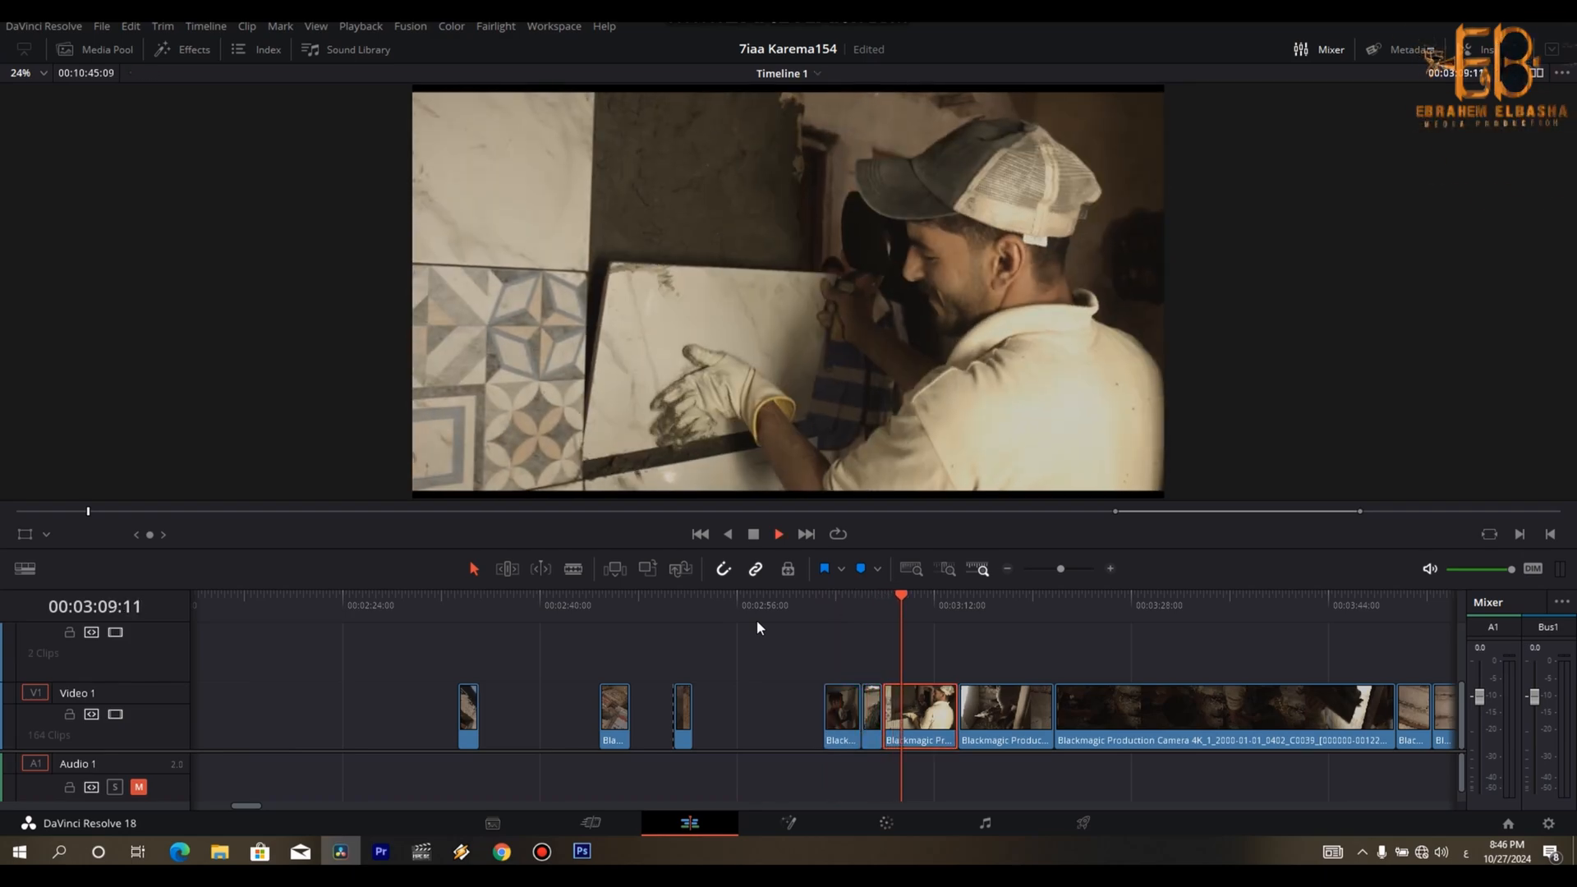
{"action": "key", "text": "space"}
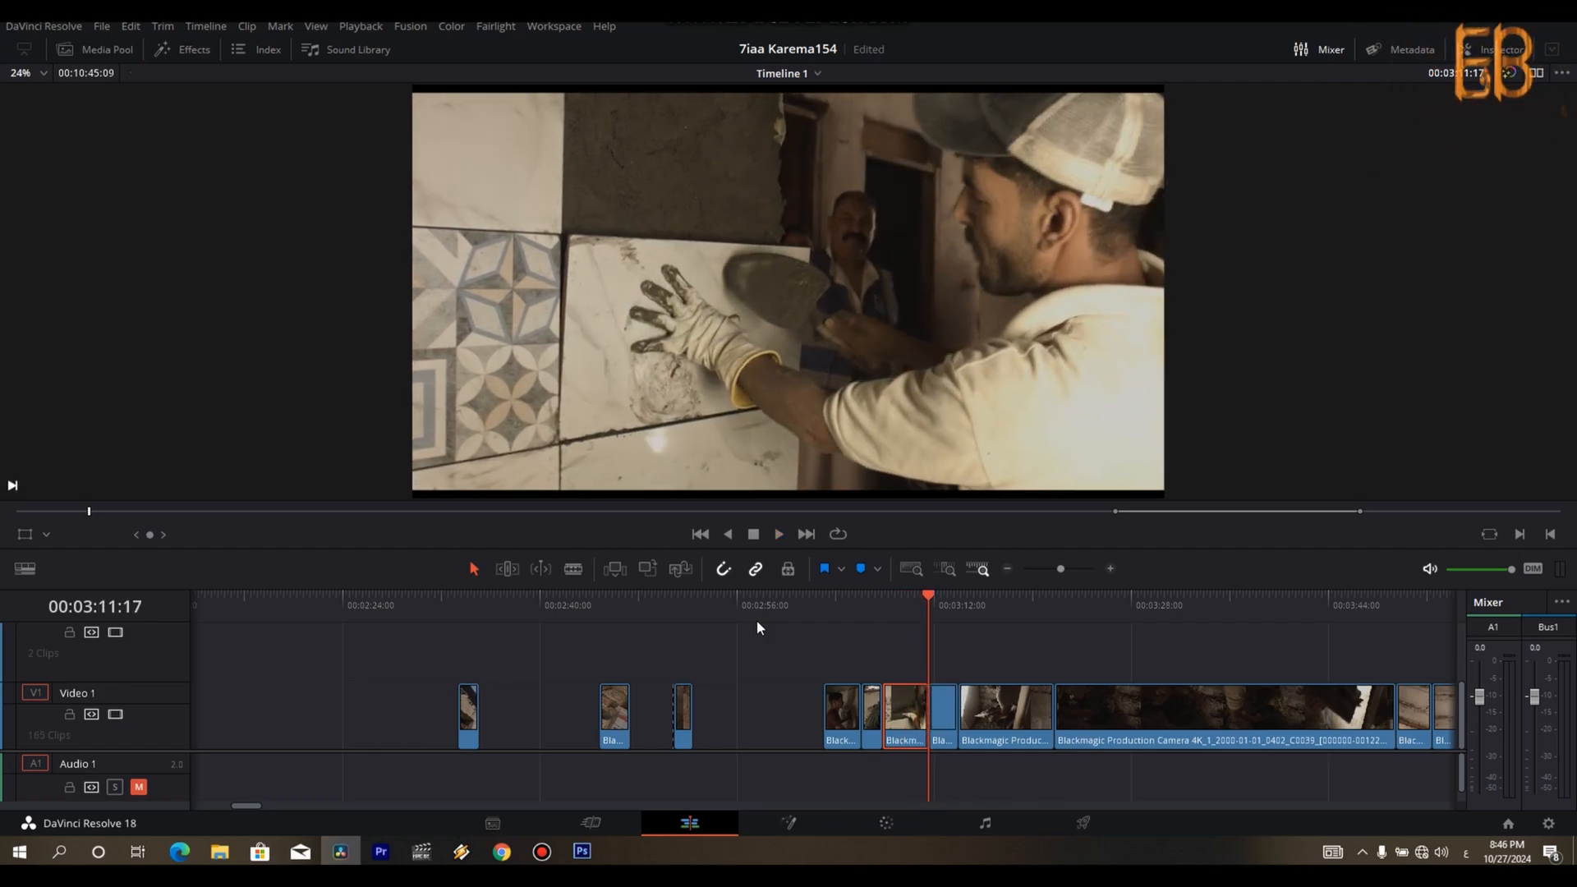
{"action": "scroll", "coordinate": [756, 620], "scroll_direction": "down", "scroll_amount": 4}
{"action": "left_click_drag", "start_coordinate": [774, 713], "coordinate": [648, 702]}
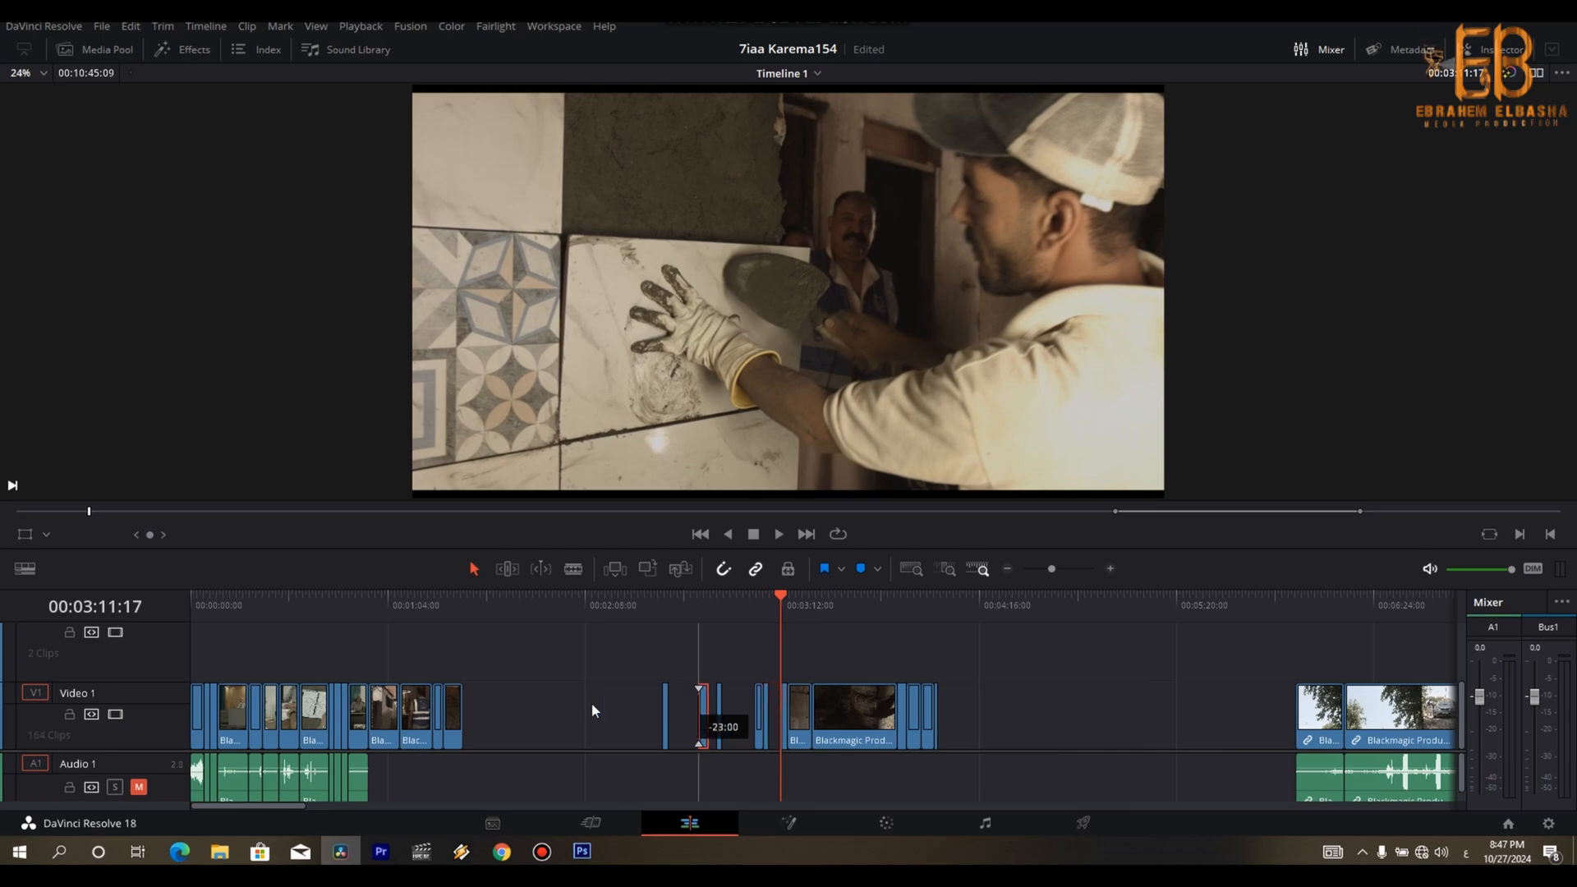
- Play the shot of the tiler beside the brick wall, cut off its end at about 00:03:20:12 and move it to the end of the rough cut
{"action": "key", "text": "space"}
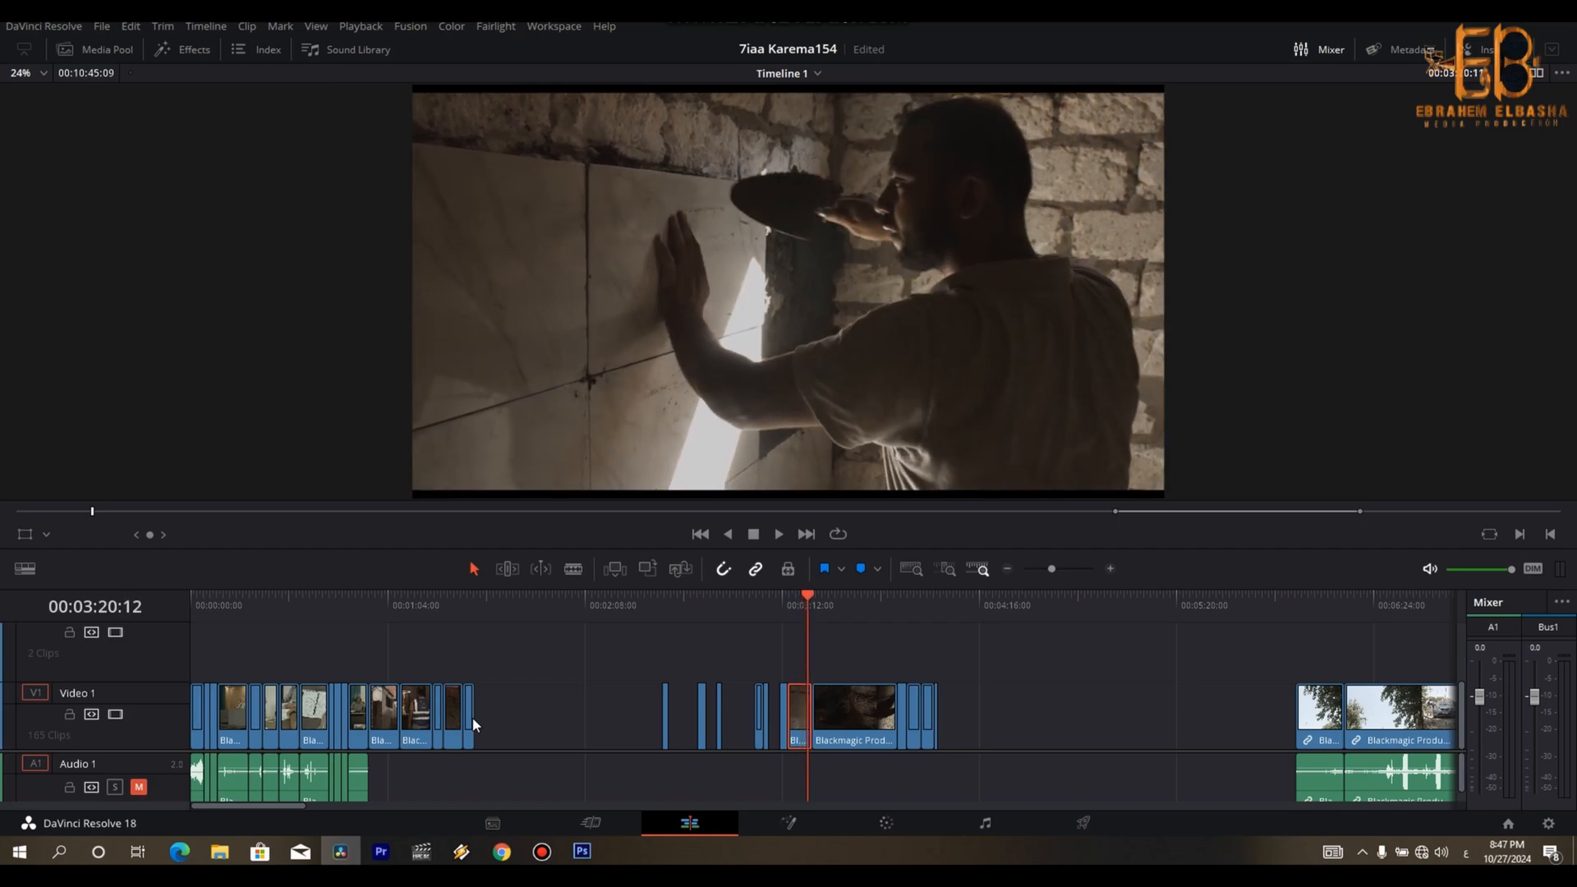
{"action": "key", "text": "ctrl+b"}
{"action": "key", "text": "BackSpace"}
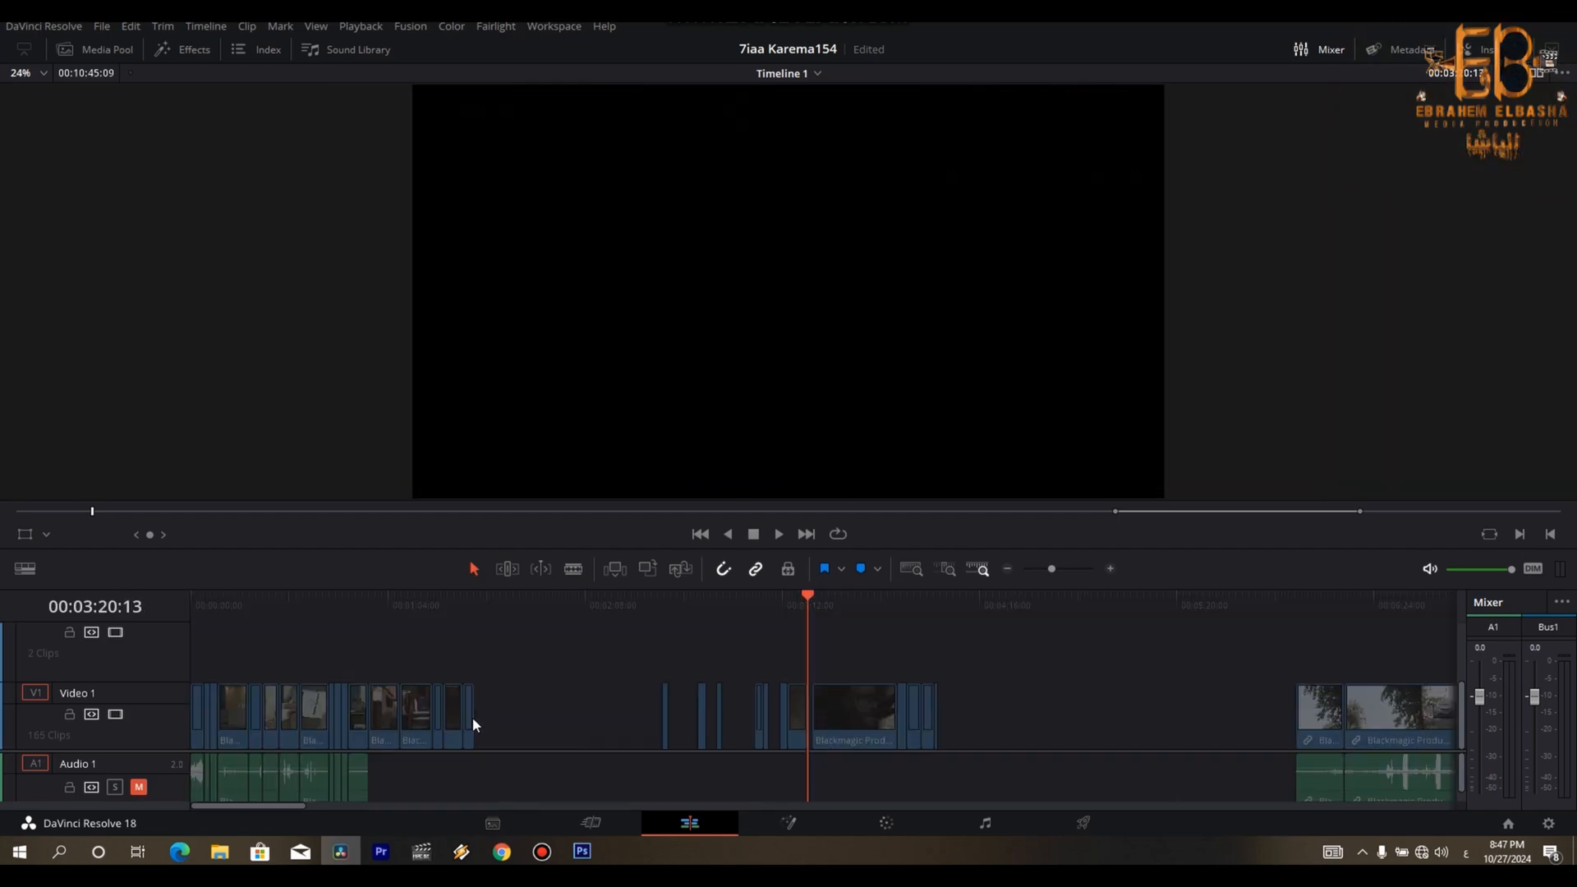
{"action": "left_click_drag", "start_coordinate": [789, 723], "coordinate": [496, 733]}
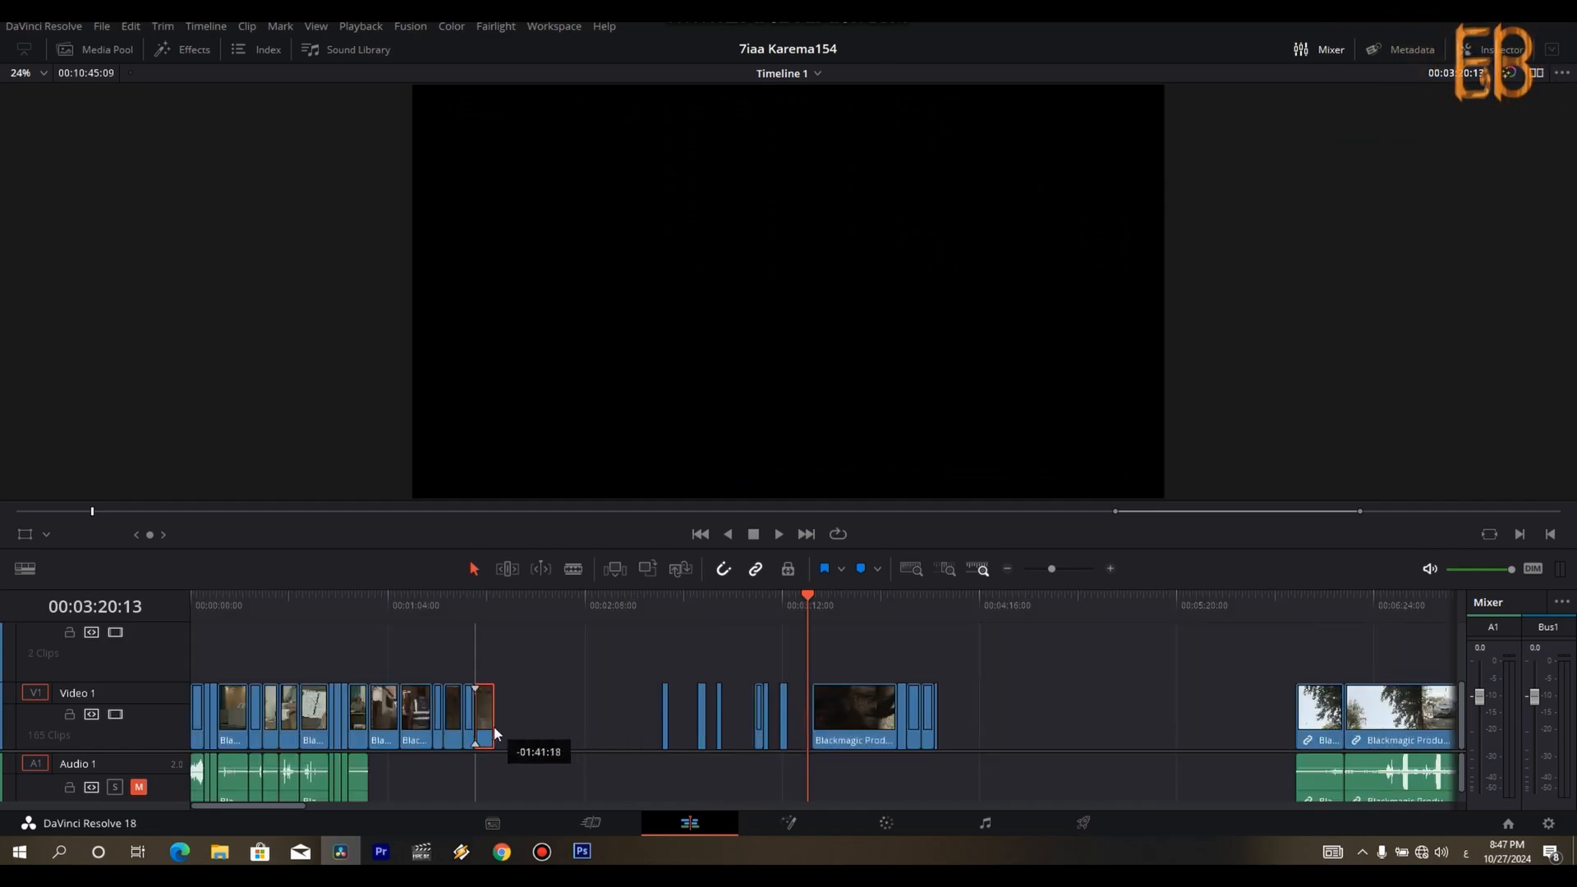
- Play the brick-wall tiler shot in the rough cut and trim its start to about 00:01:33:03
{"action": "left_click", "coordinate": [472, 613]}
{"action": "key", "text": "space"}
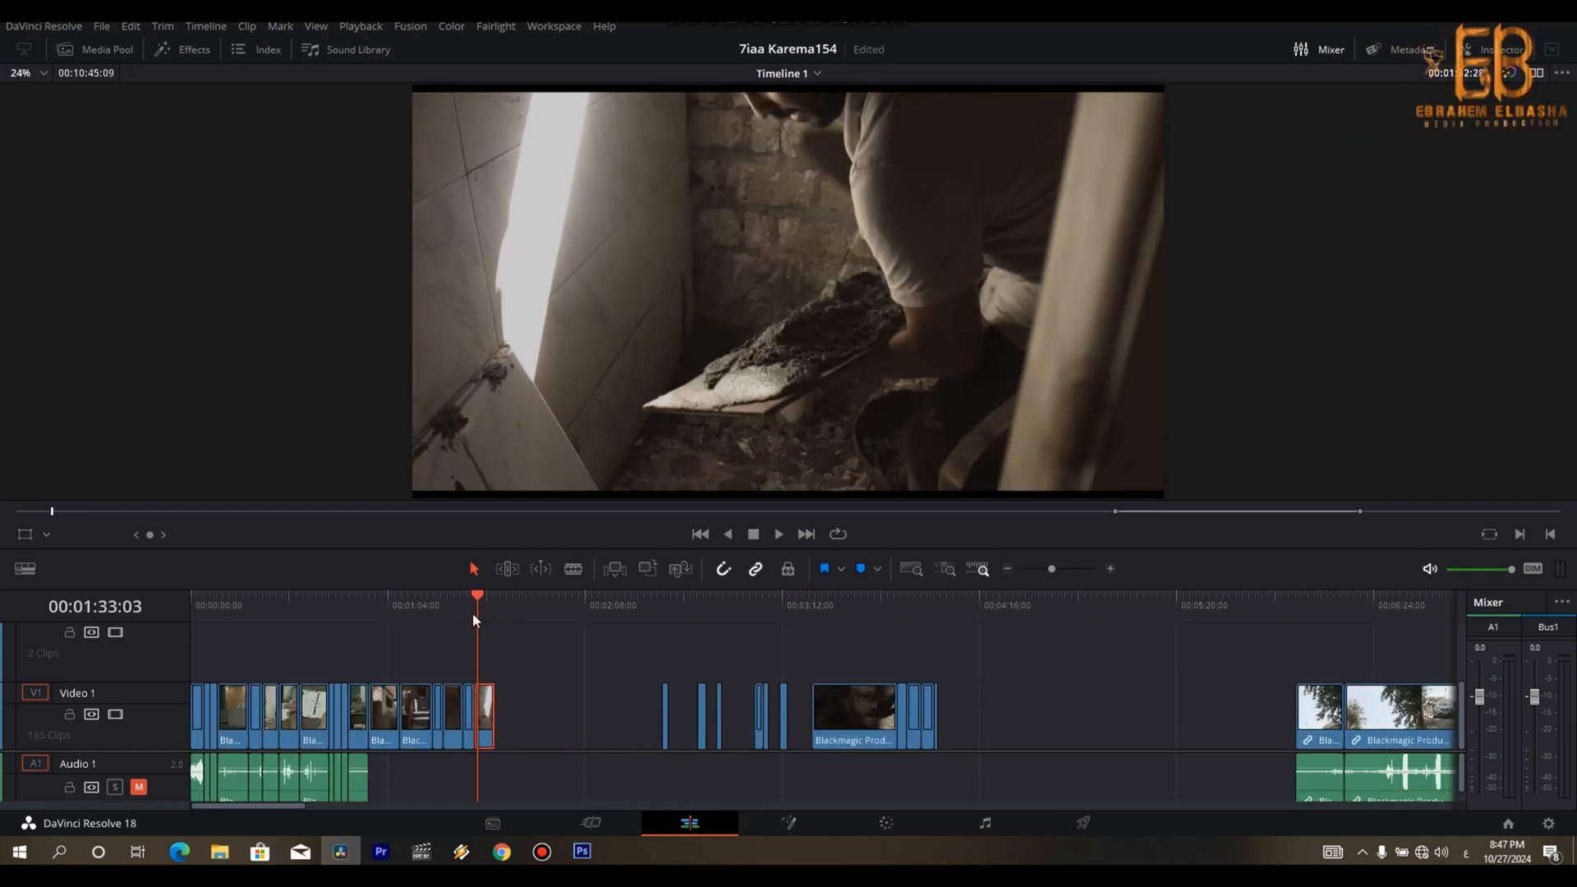
{"action": "key", "text": "Left"}
{"action": "key", "text": "Left"}
{"action": "key", "text": "Left"}
{"action": "key", "text": "Left"}
{"action": "key", "text": "Left"}
{"action": "key", "text": "Left"}
{"action": "key", "text": "Left"}
{"action": "key", "text": "Left"}
{"action": "key", "text": "Left"}
{"action": "key", "text": "Left"}
{"action": "key", "text": "Left"}
{"action": "key", "text": "Right"}
{"action": "key", "text": "Right"}
{"action": "key", "text": "Right"}
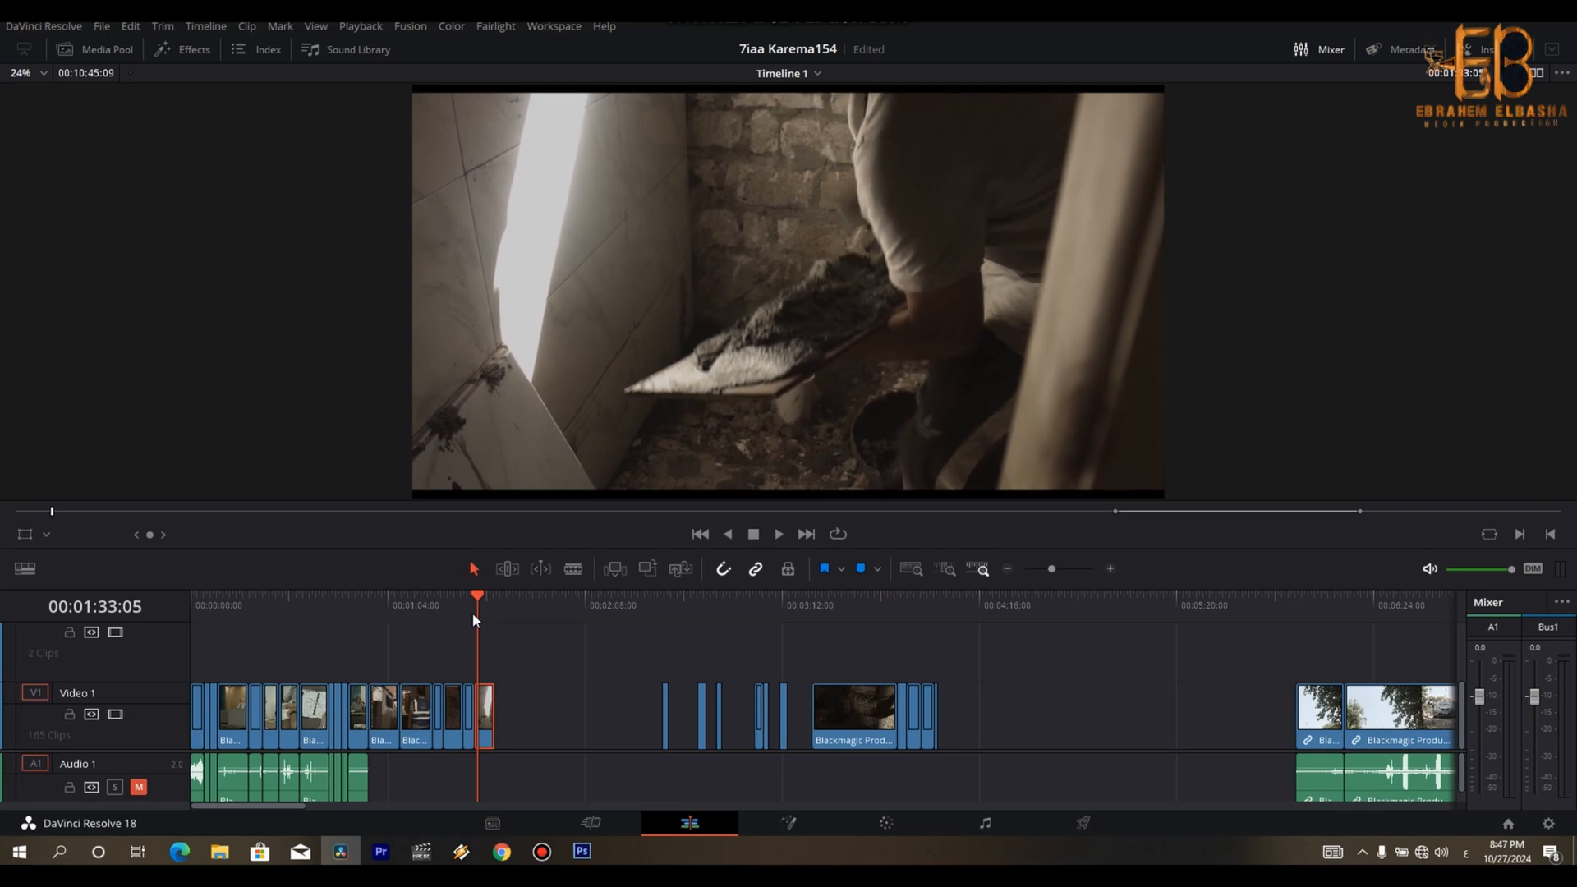
{"action": "key", "text": "ctrl+b"}
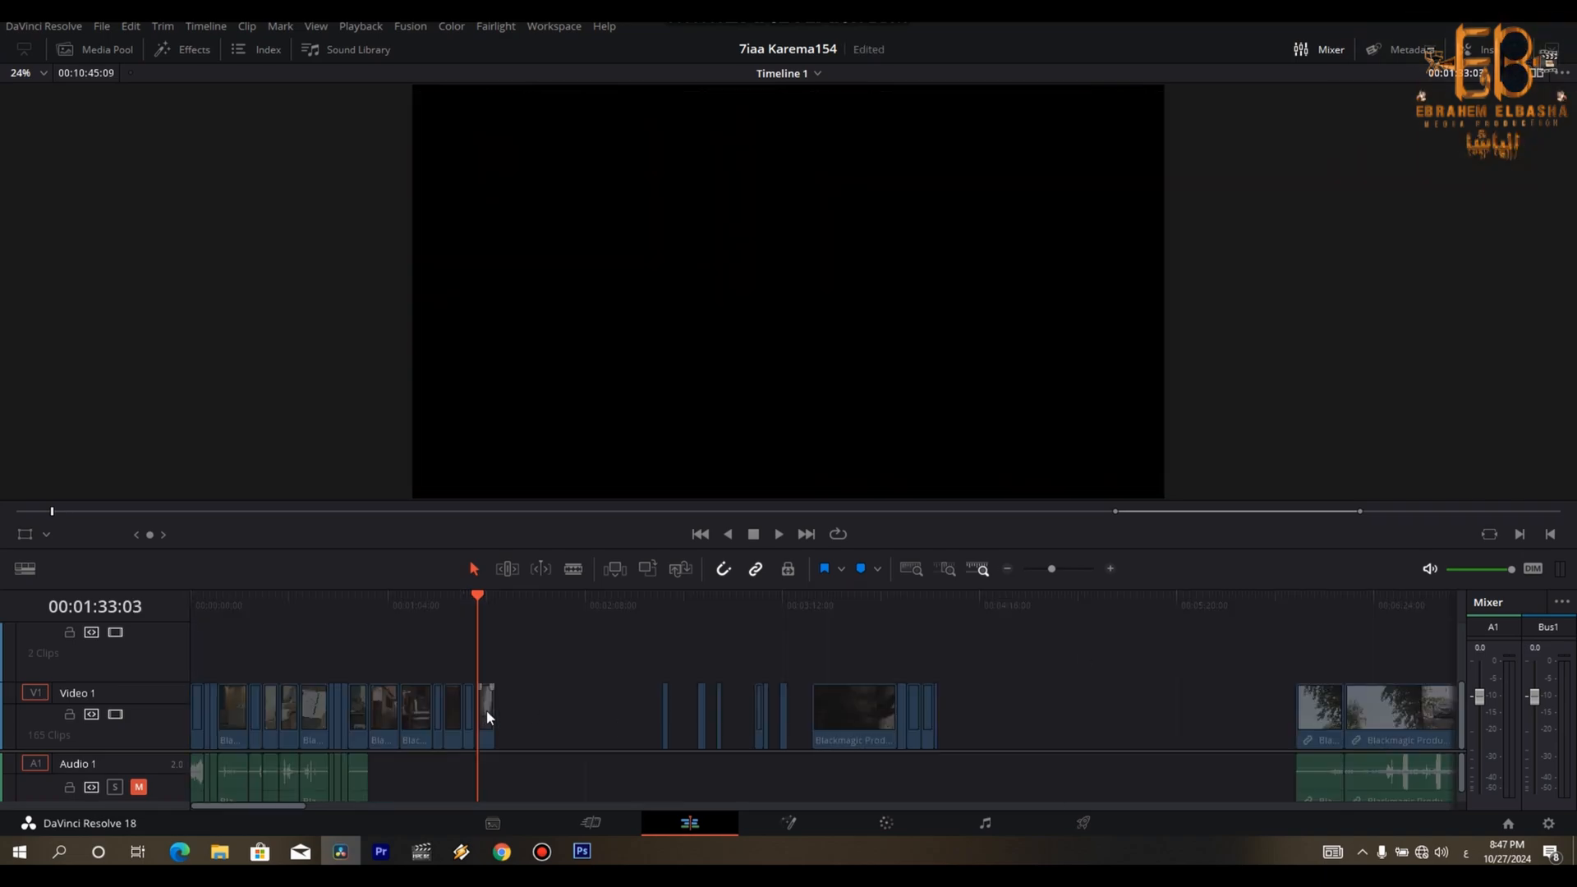
- Close the gap in front of the trimmed brick-wall tiler shot by moving it against the preceding shot
{"action": "left_click", "coordinate": [487, 719]}
{"action": "key", "text": "Up"}
{"action": "key", "text": "Up"}
{"action": "key", "text": "Down"}
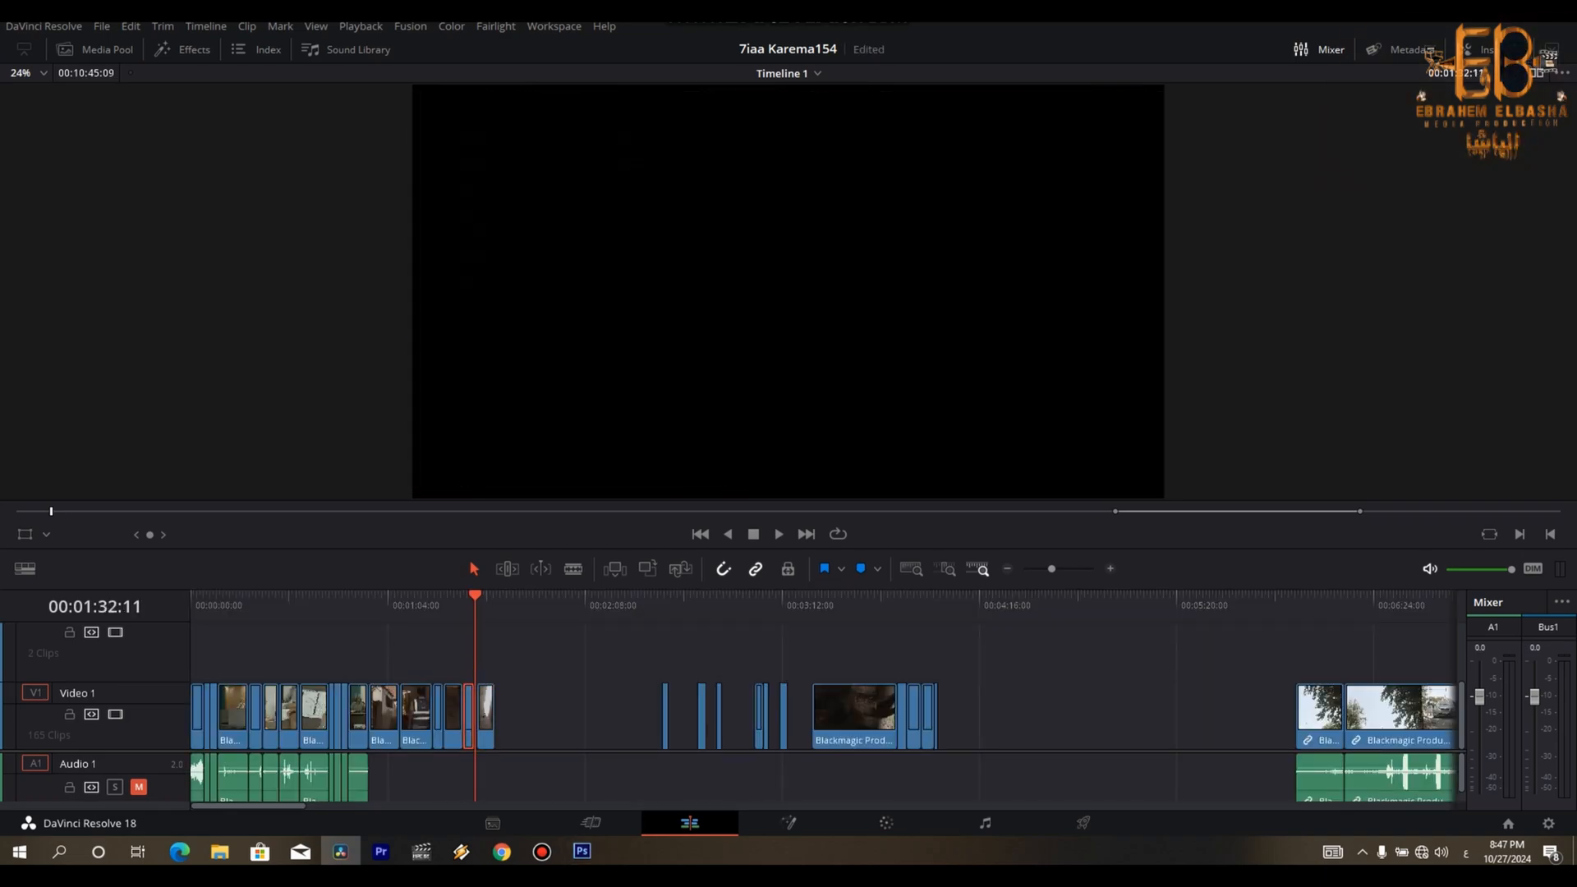
{"action": "key", "text": "ctrl+equal"}
{"action": "key", "text": "ctrl+equal"}
{"action": "key", "text": "ctrl+equal"}
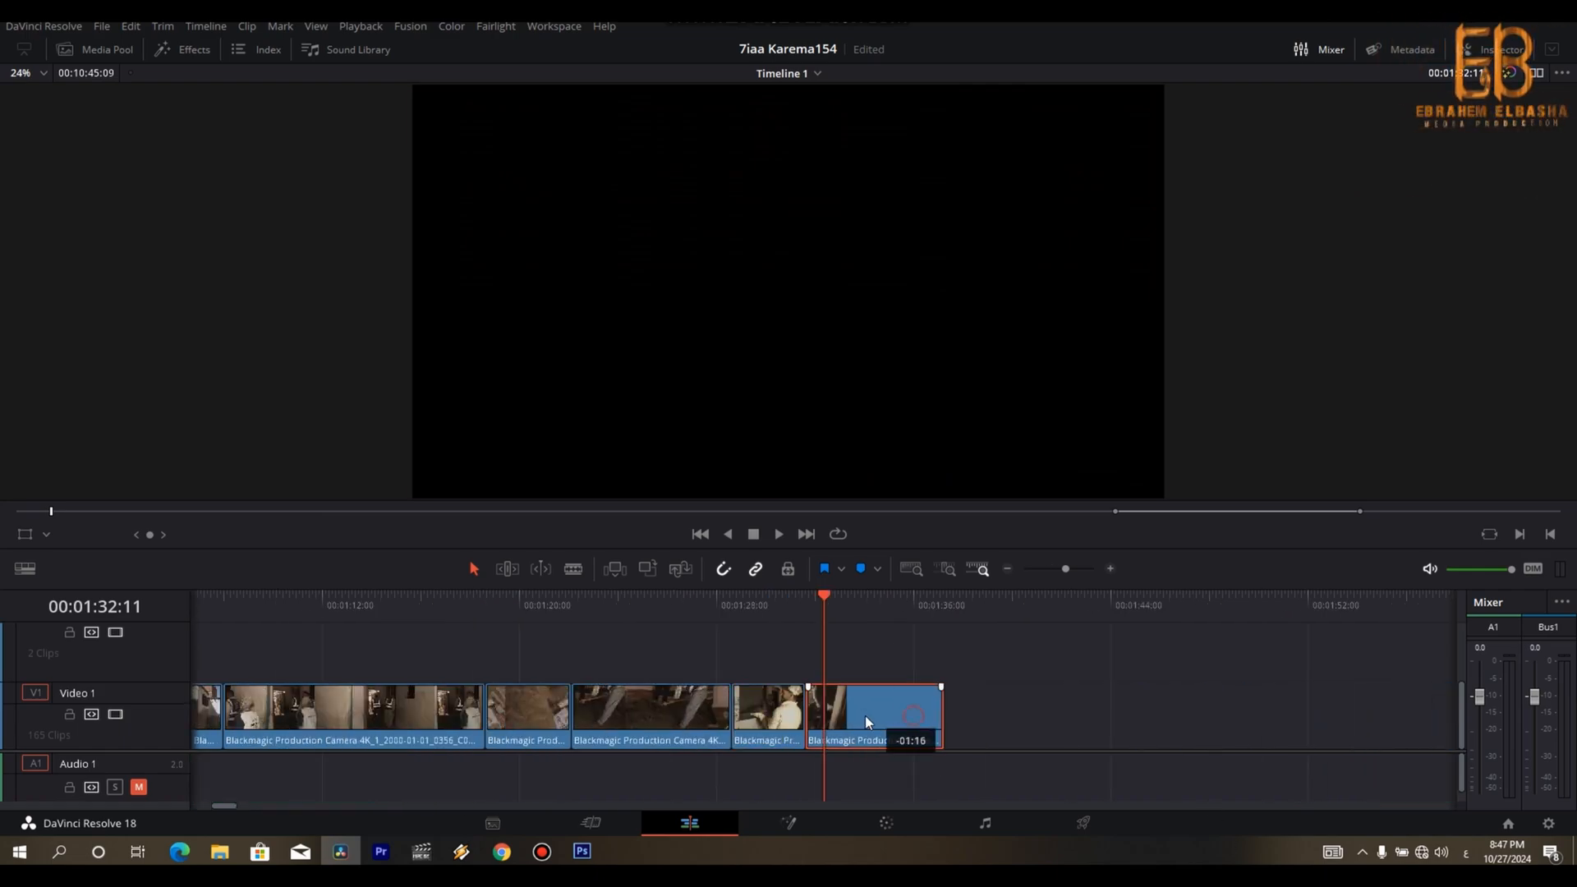
- Move the two shots of boys working at the tiled wall, starting at 00:03:03:02, to the end of the rough cut
{"action": "key", "text": "ctrl+minus"}
{"action": "key", "text": "ctrl+minus"}
{"action": "key", "text": "ctrl+minus"}
{"action": "key", "text": "Down"}
{"action": "key", "text": "Down"}
{"action": "key", "text": "Down"}
{"action": "key", "text": "Down"}
{"action": "key", "text": "Down"}
{"action": "key", "text": "Down"}
{"action": "key", "text": "Down"}
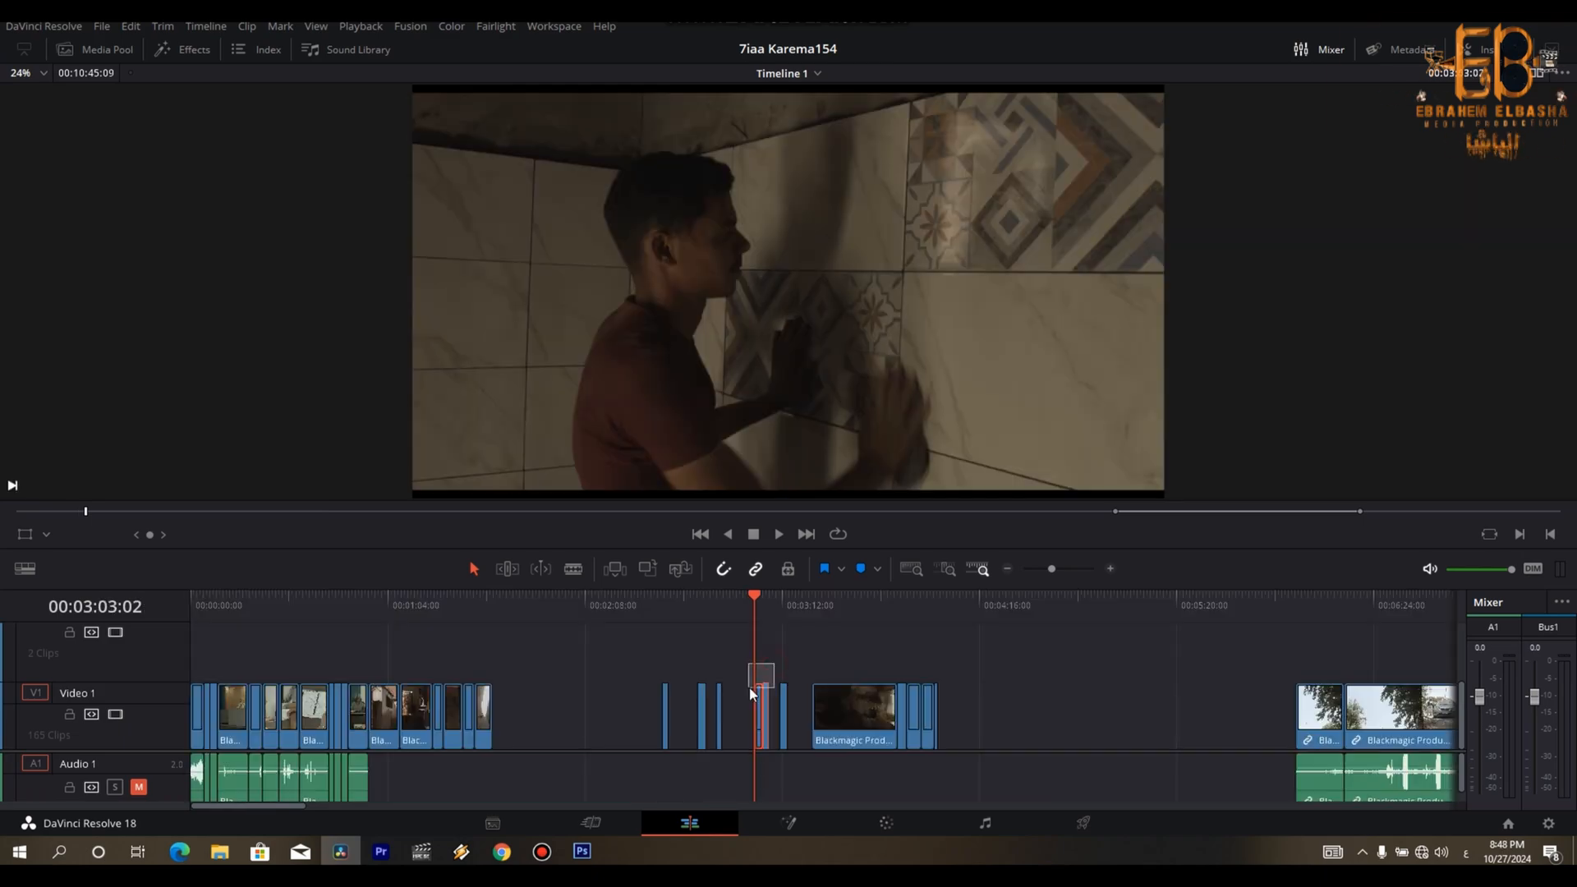
{"action": "left_click_drag", "start_coordinate": [750, 695], "coordinate": [498, 697]}
- Play the red-shirt tiling shot from 00:01:38:00, trim off its first moments and close the gap
{"action": "left_click", "coordinate": [495, 618]}
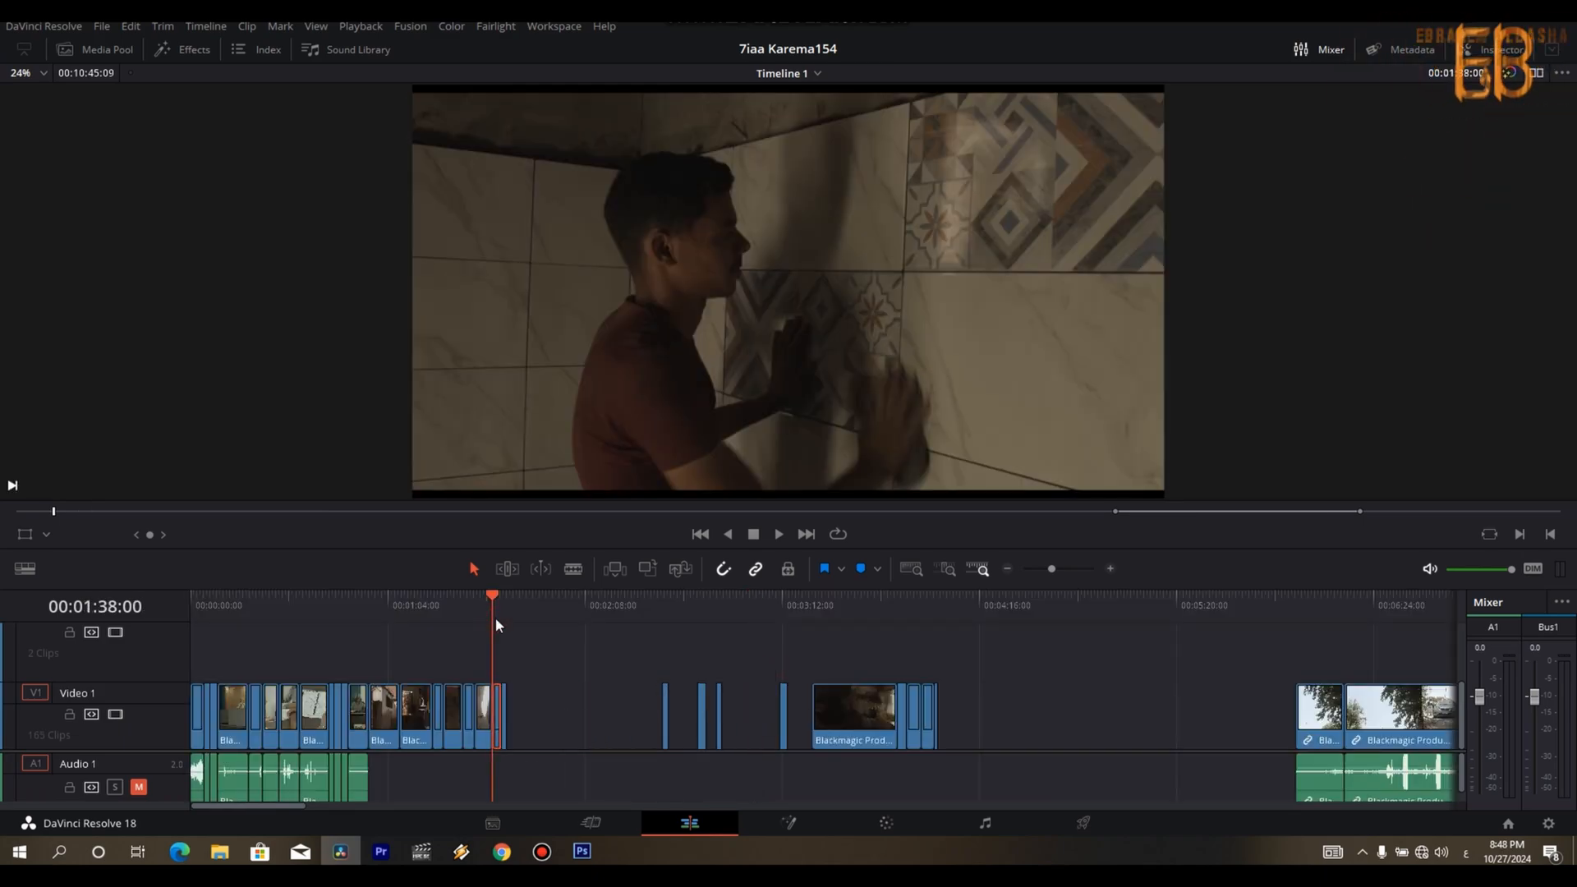
{"action": "scroll", "coordinate": [496, 617], "scroll_direction": "up", "scroll_amount": 3}
{"action": "key", "text": "space"}
{"action": "key", "text": "Left"}
{"action": "key", "text": "Left"}
{"action": "key", "text": "Left"}
{"action": "key", "text": "Left"}
{"action": "key", "text": "Left"}
{"action": "key", "text": "Left"}
{"action": "key", "text": "Left"}
{"action": "key", "text": "Left"}
{"action": "key", "text": "Left"}
{"action": "key", "text": "Left"}
{"action": "key", "text": "Left"}
{"action": "key", "text": "Left"}
{"action": "key", "text": "Left"}
{"action": "key", "text": "ctrl+b"}
{"action": "key", "text": "Delete"}
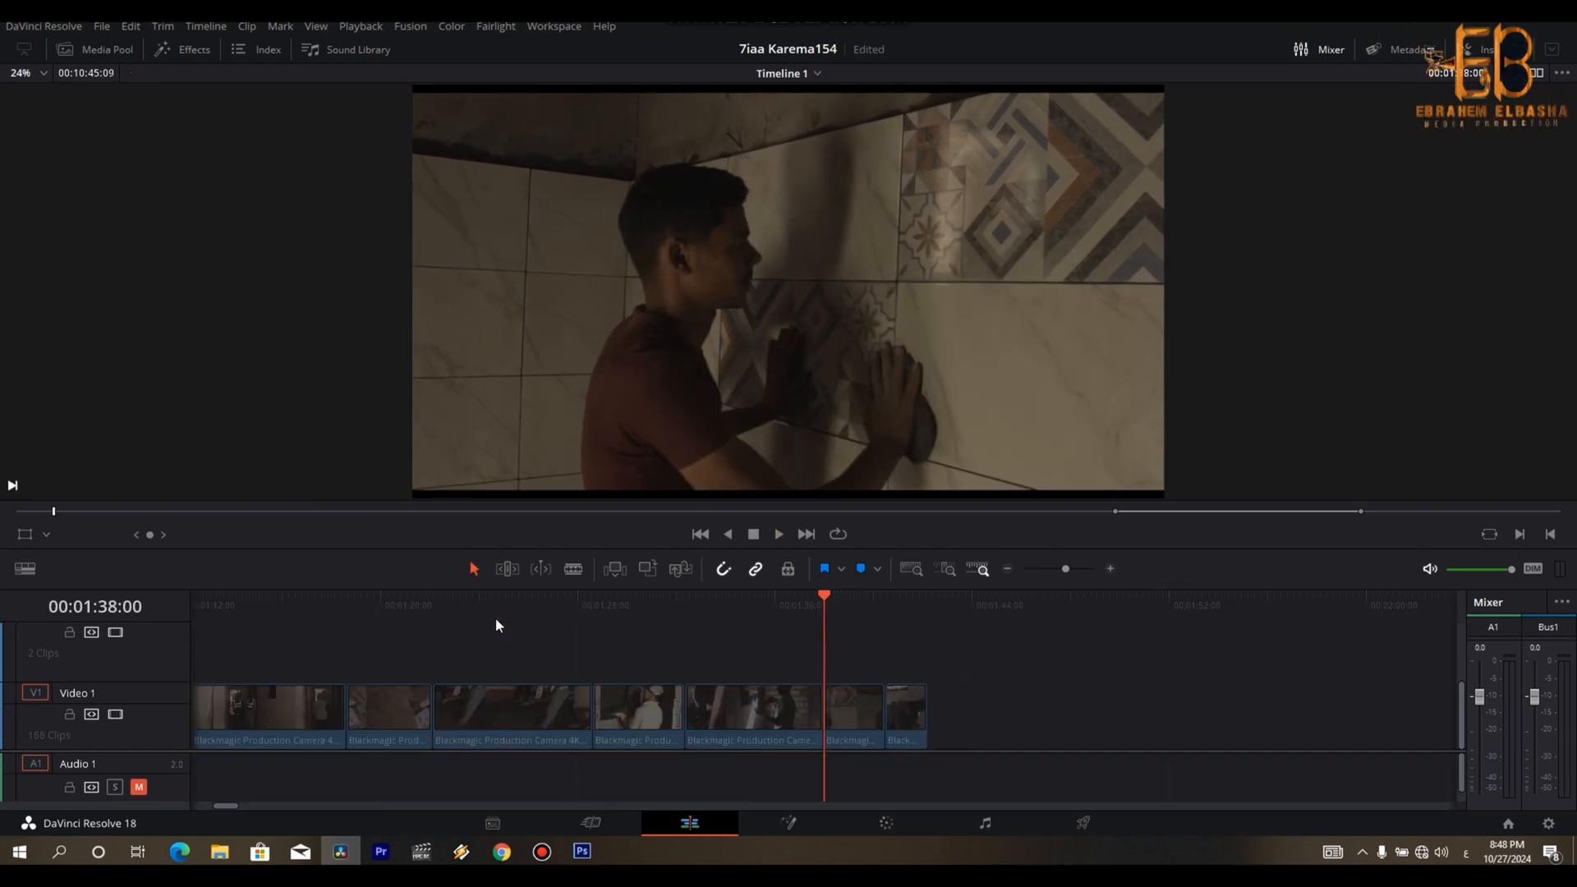
- Cut off the end of the red-shirt tiling shot at about 00:01:39:17 and close the gap to the following shot
{"action": "key", "text": "space"}
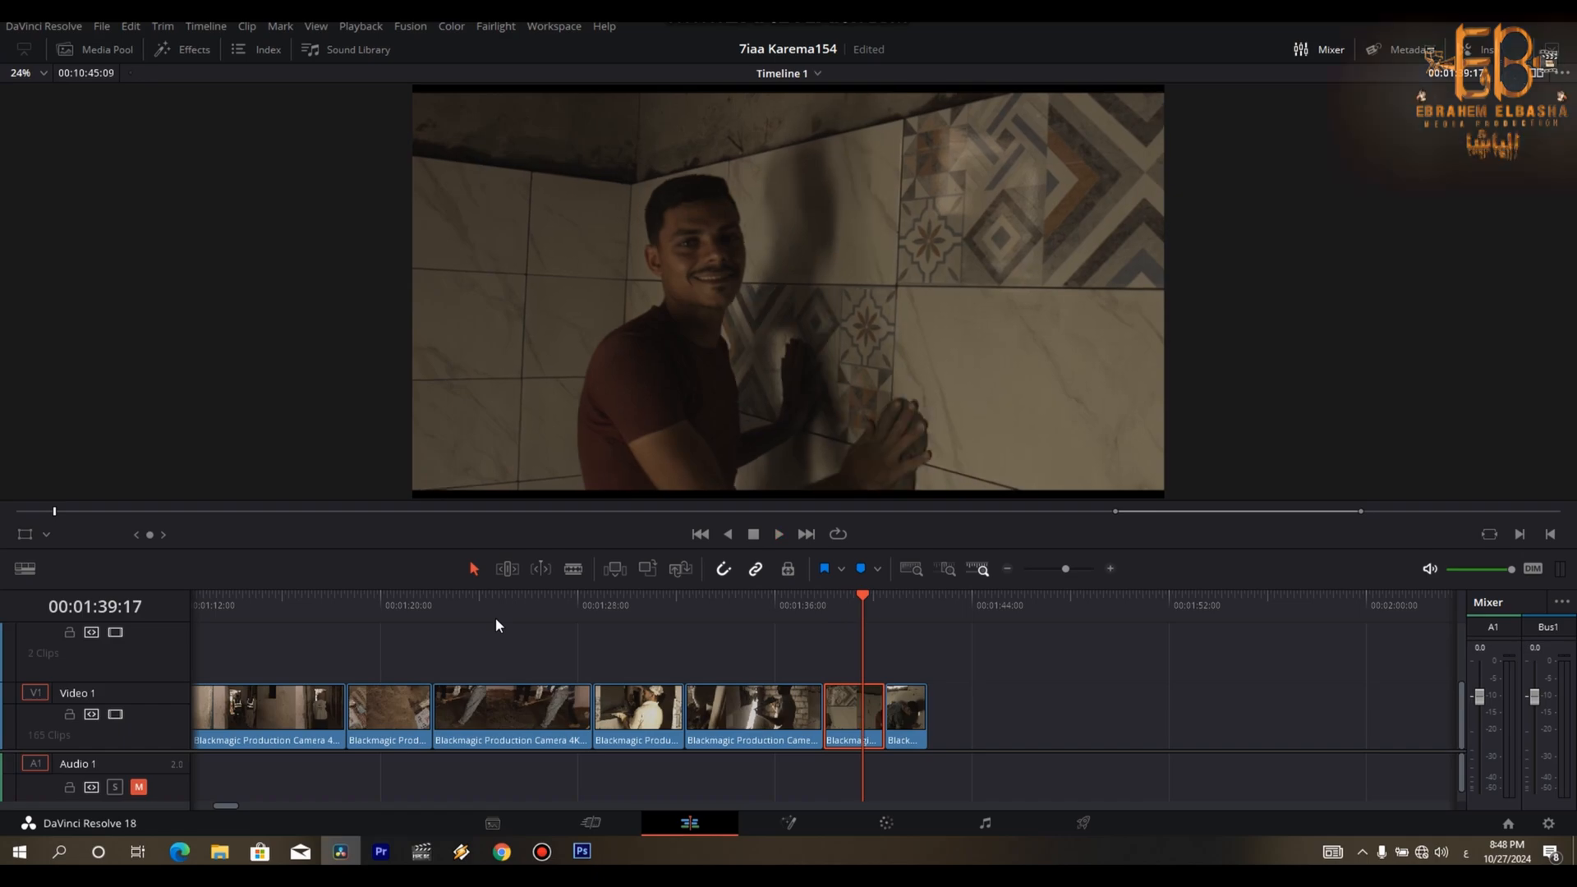
{"action": "key", "text": "ctrl+b"}
{"action": "key", "text": "Delete"}
- Play the green-shirt boy's tiling shot and cut off its end at about 00:01:41:04
{"action": "key", "text": "space"}
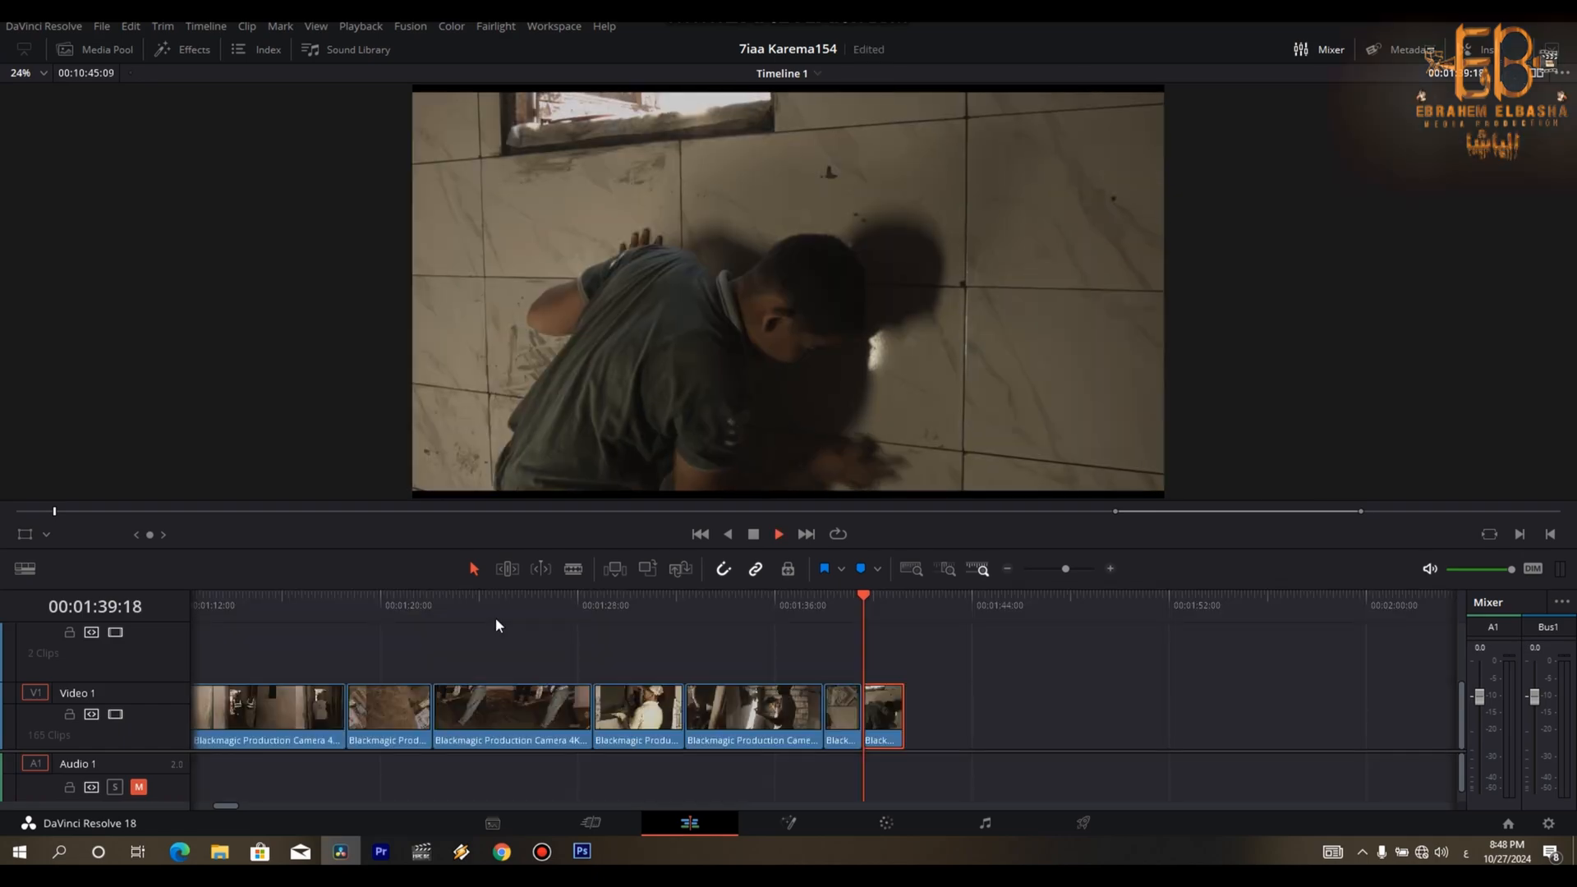
{"action": "key", "text": "space"}
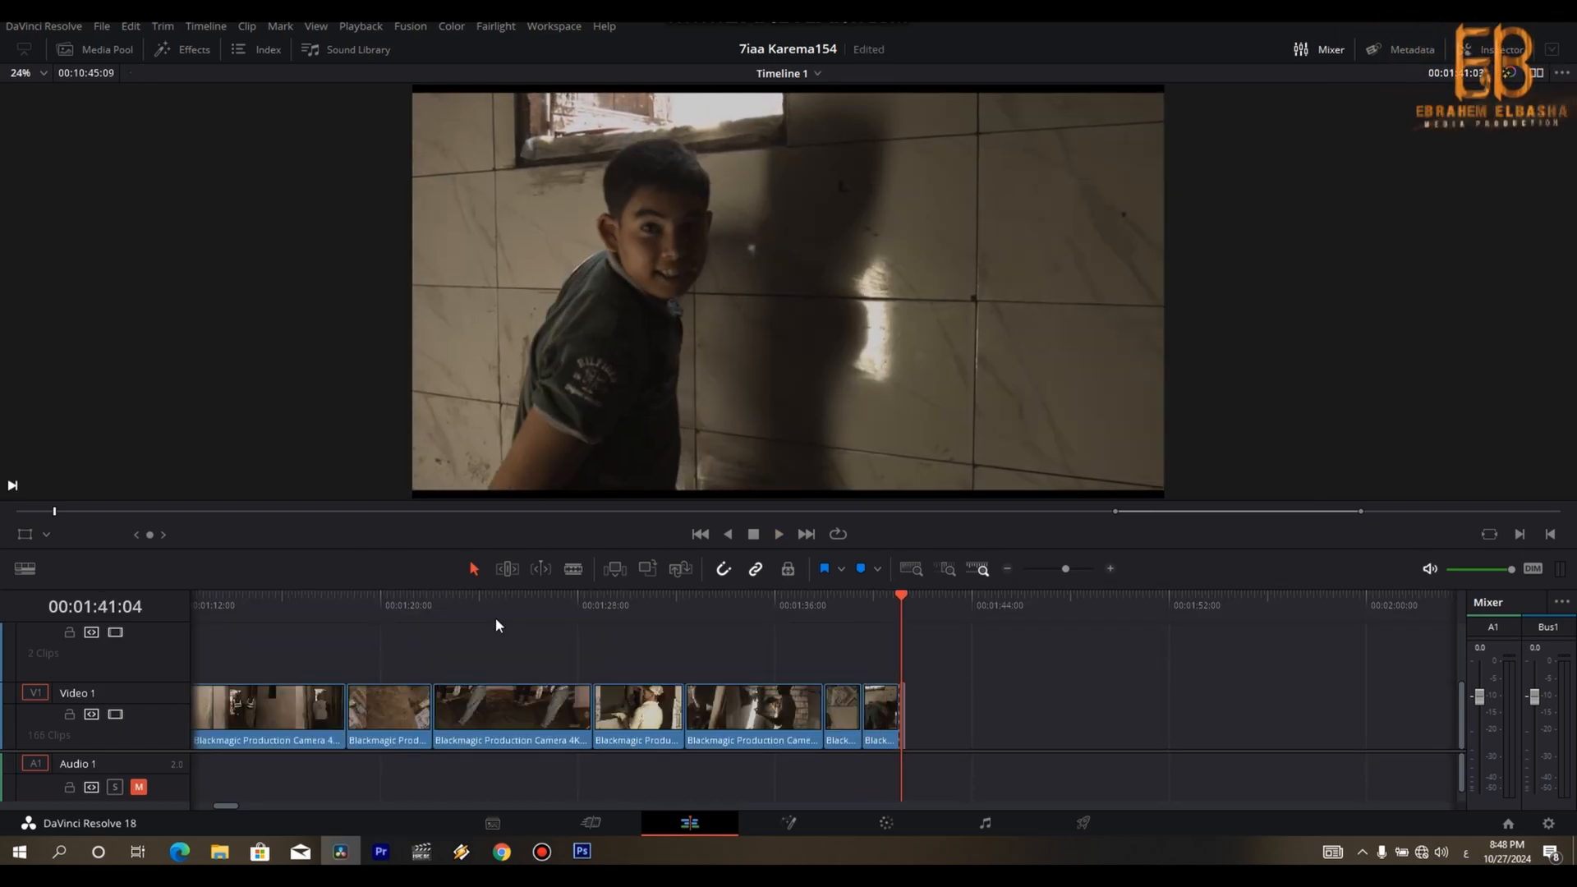
{"action": "key", "text": "shift+z"}
{"action": "key", "text": "shift+z"}
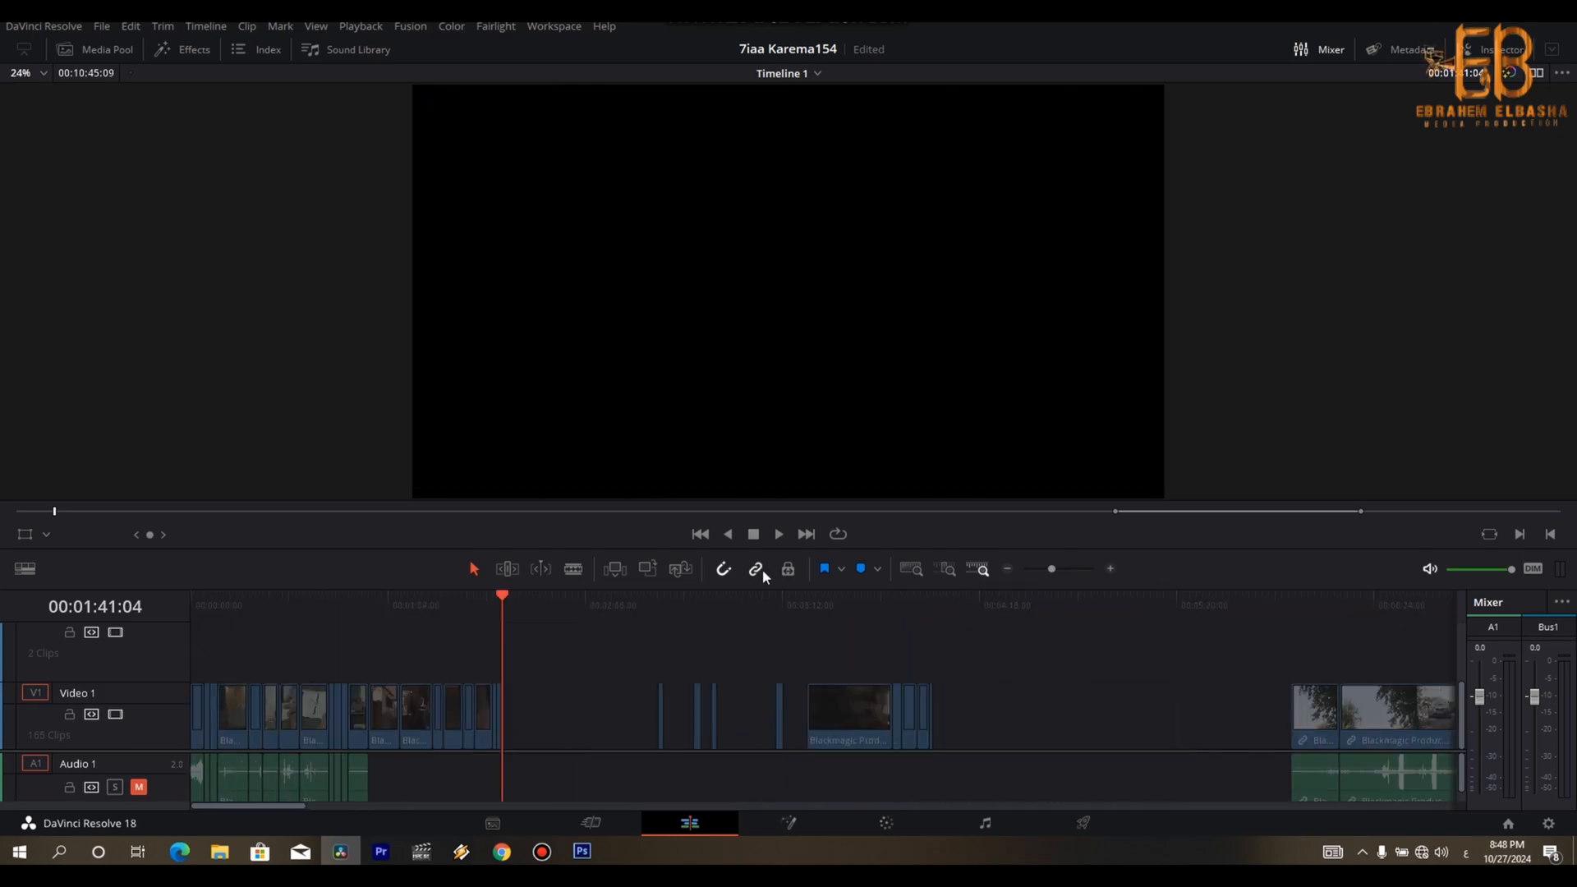
- Delete the four leftover clip pieces between the end of the rough cut and the long tiling shot
{"action": "left_click", "coordinate": [659, 604]}
{"action": "key", "text": "Down"}
{"action": "key", "text": "Down"}
{"action": "key", "text": "Down"}
{"action": "key", "text": "Down"}
{"action": "key", "text": "Down"}
{"action": "key", "text": "Down"}
{"action": "key", "text": "Down"}
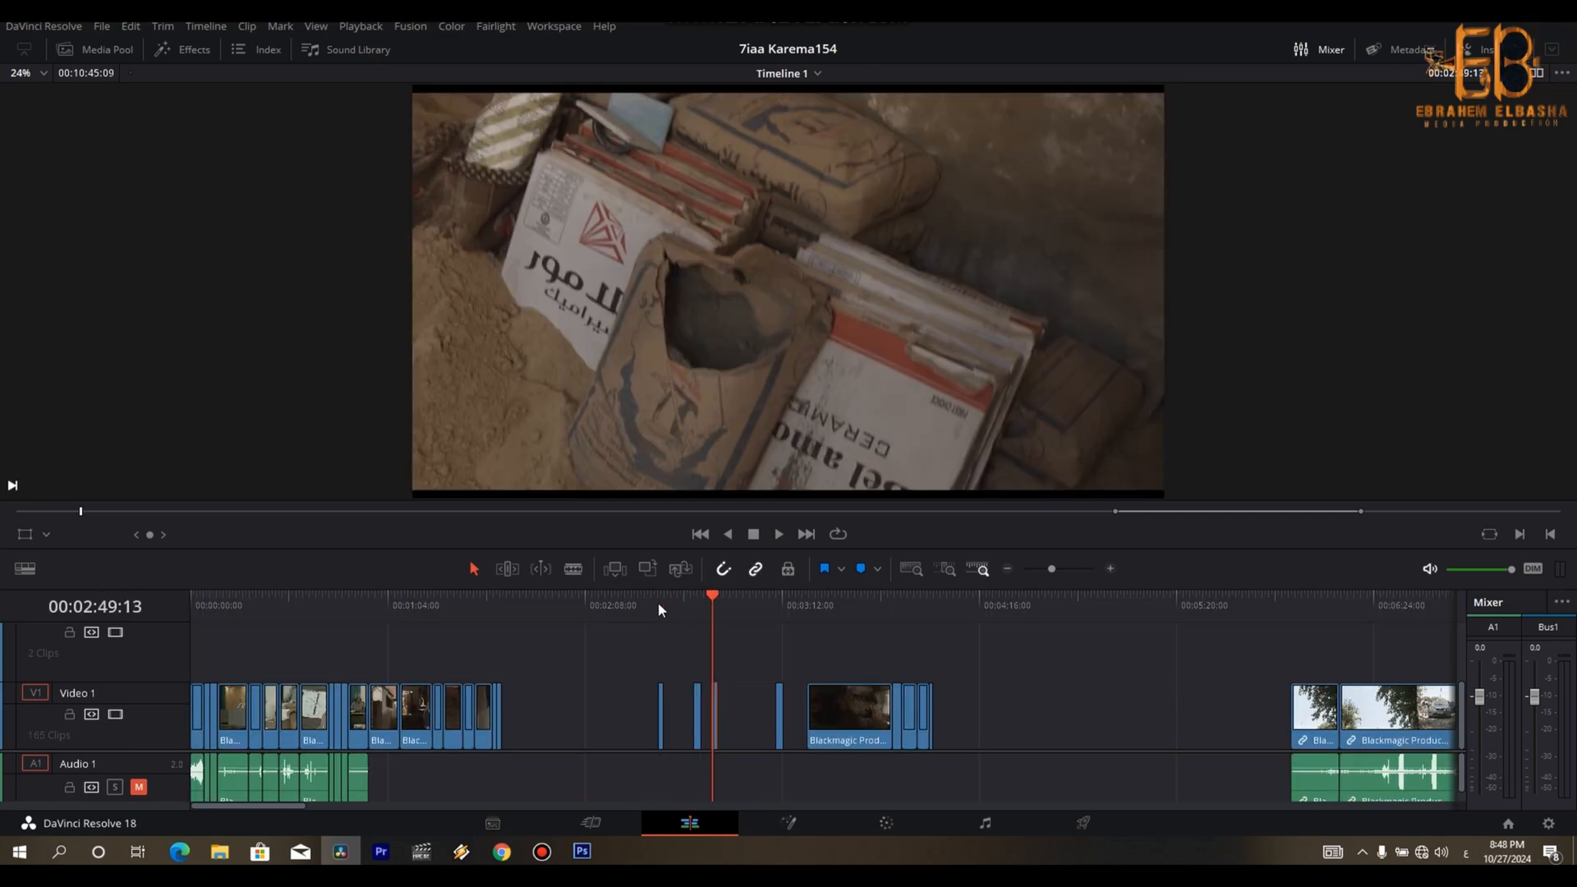
{"action": "key", "text": "Down"}
{"action": "left_click_drag", "start_coordinate": [608, 685], "coordinate": [786, 717]}
{"action": "key", "text": "Delete"}
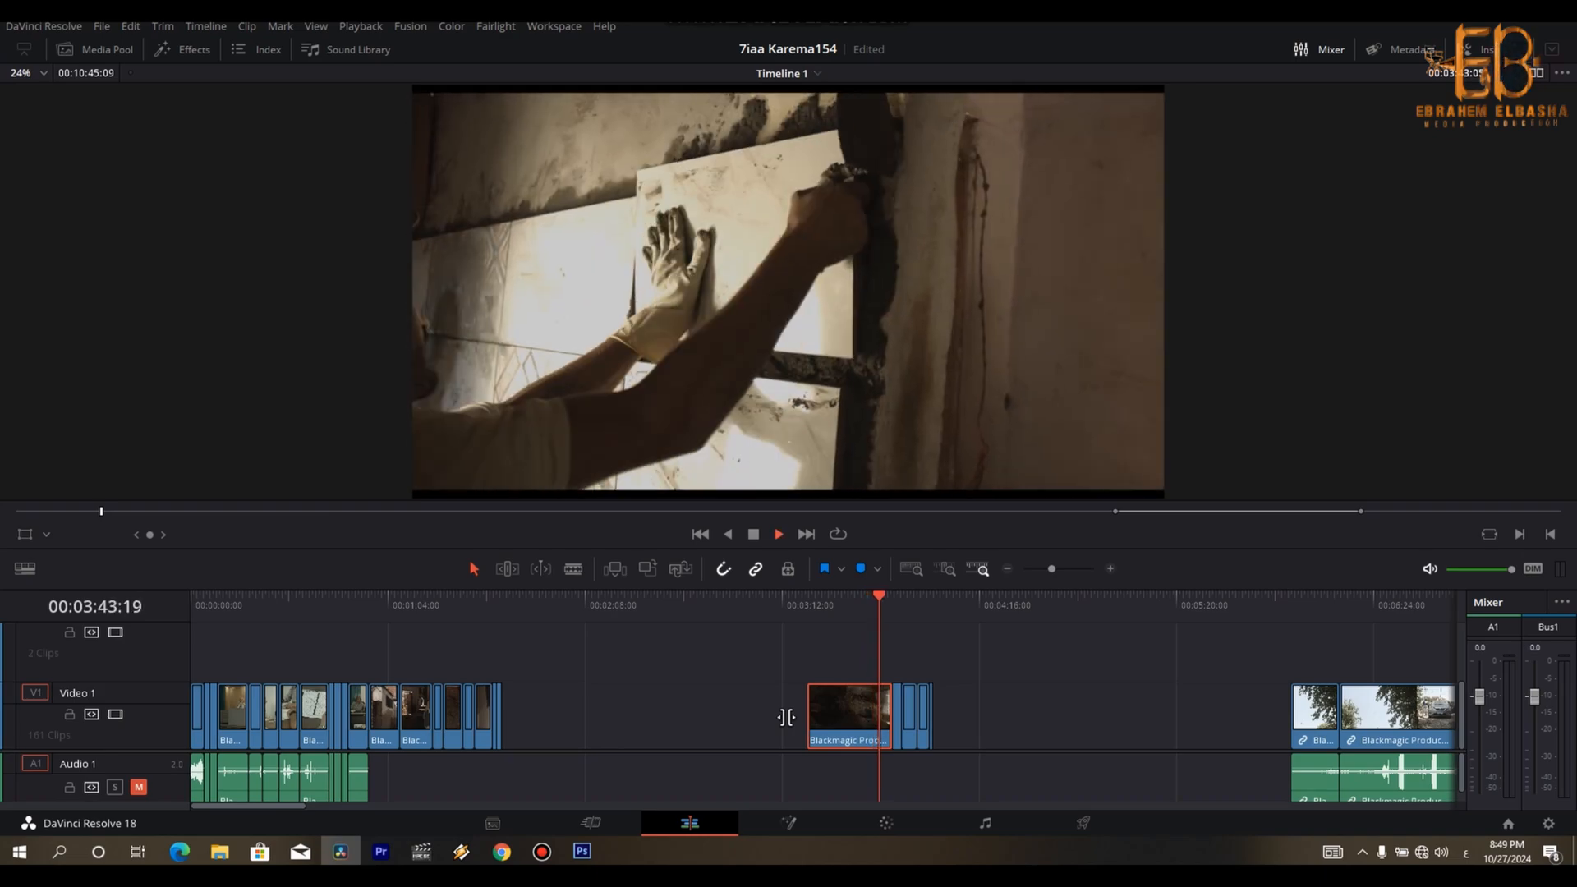
- Review the long tiling shot and the ceiling and window shots behind it for usable footage
{"action": "key", "text": "space"}
{"action": "key", "text": "Left"}
{"action": "key", "text": "Left"}
{"action": "key", "text": "Left"}
{"action": "key", "text": "Left"}
{"action": "key", "text": "Left"}
{"action": "key", "text": "Left"}
{"action": "key", "text": "Left"}
{"action": "key", "text": "Left"}
{"action": "key", "text": "Left"}
{"action": "key", "text": "Left"}
{"action": "key", "text": "Left"}
{"action": "key", "text": "Left"}
{"action": "key", "text": "Left"}
{"action": "key", "text": "Left"}
{"action": "key", "text": "Left"}
{"action": "key", "text": "Left"}
{"action": "key", "text": "Left"}
{"action": "key", "text": "Left"}
{"action": "key", "text": "Left"}
{"action": "key", "text": "Left"}
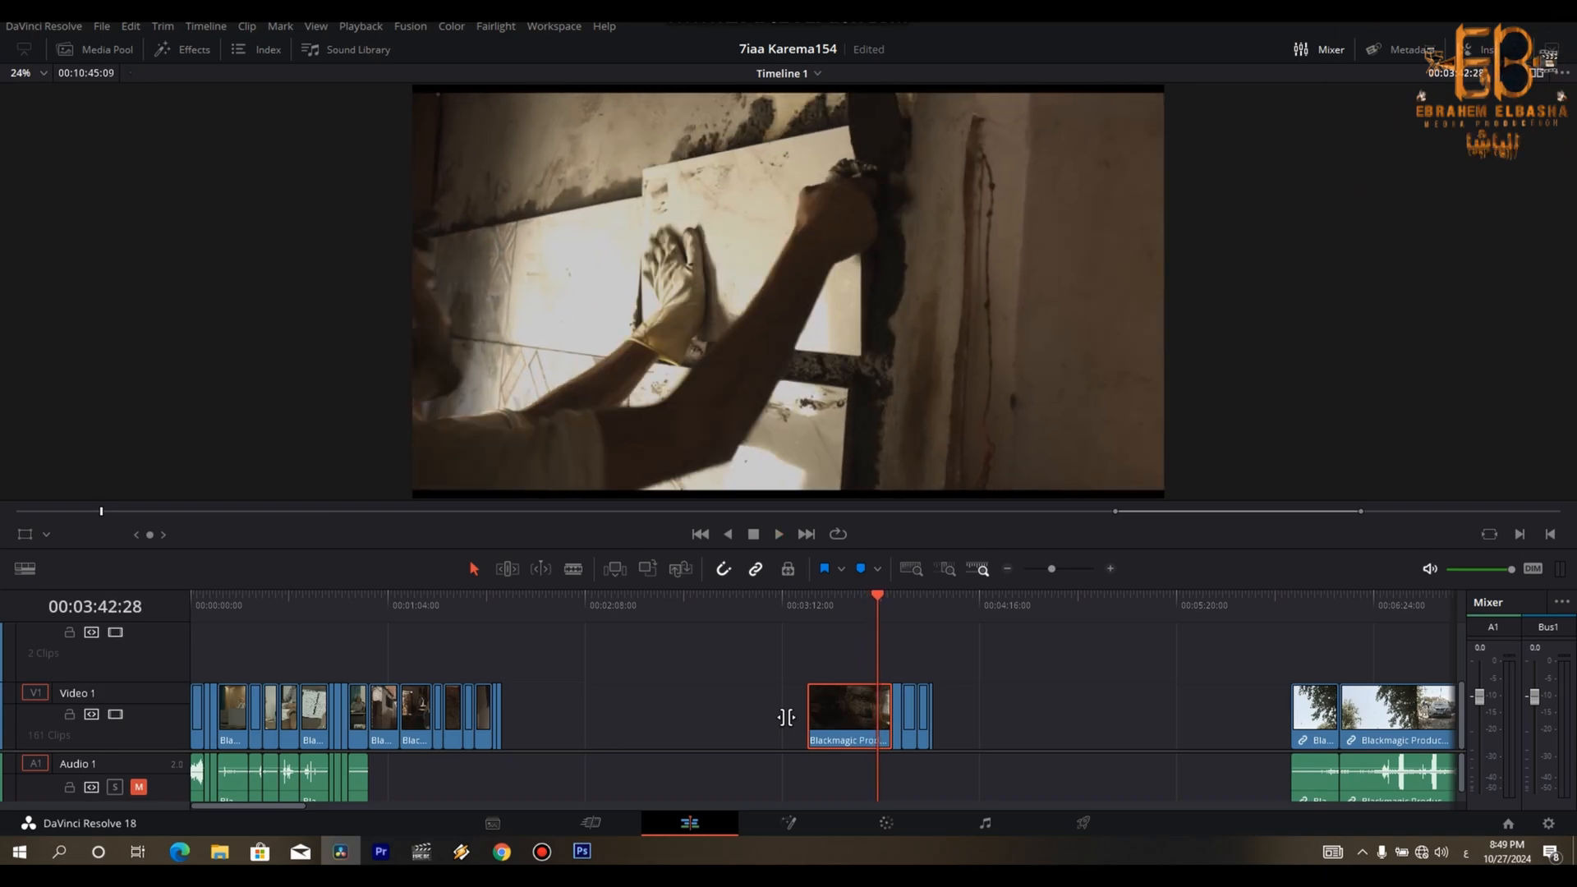
{"action": "key", "text": "Left"}
{"action": "key", "text": "Left"}
{"action": "key", "text": "Left"}
{"action": "key", "text": "Left"}
{"action": "key", "text": "Left"}
{"action": "key", "text": "Left"}
{"action": "key", "text": "Left"}
{"action": "key", "text": "Left"}
{"action": "key", "text": "Left"}
{"action": "key", "text": "Left"}
{"action": "key", "text": "Left"}
{"action": "key", "text": "Left"}
{"action": "key", "text": "Left"}
{"action": "key", "text": "Left"}
{"action": "key", "text": "Left"}
{"action": "key", "text": "Left"}
{"action": "key", "text": "Left"}
{"action": "key", "text": "Left"}
{"action": "key", "text": "Left"}
{"action": "key", "text": "Left"}
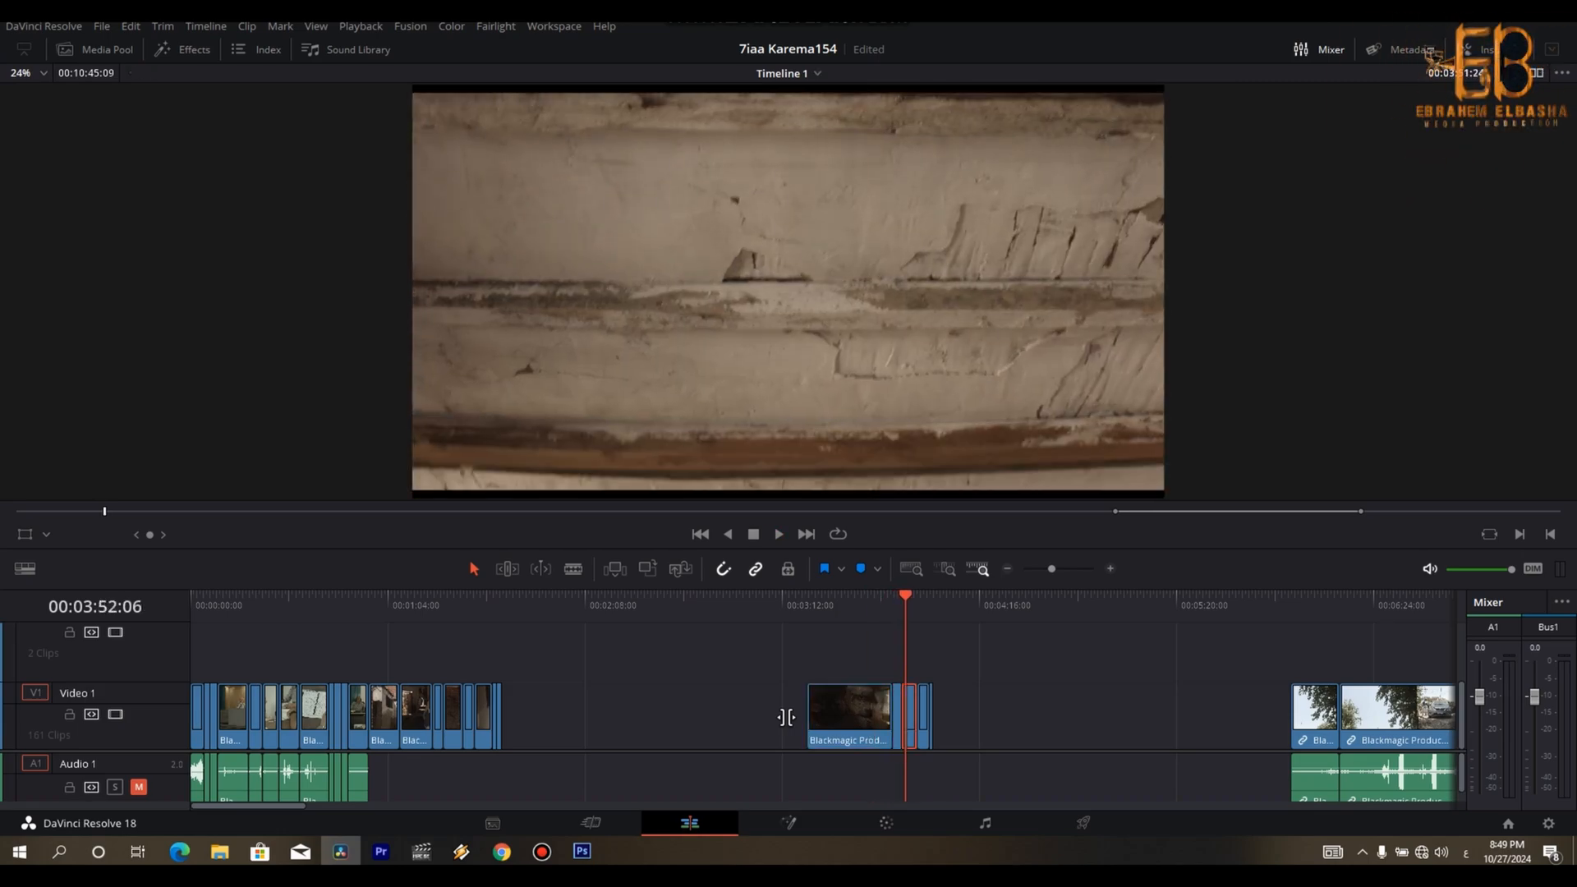
{"action": "key", "text": "Right"}
{"action": "key", "text": "Right"}
{"action": "key", "text": "Right"}
{"action": "key", "text": "Right"}
{"action": "key", "text": "Right"}
{"action": "key", "text": "Right"}
{"action": "key", "text": "Right"}
{"action": "key", "text": "Right"}
{"action": "key", "text": "Right"}
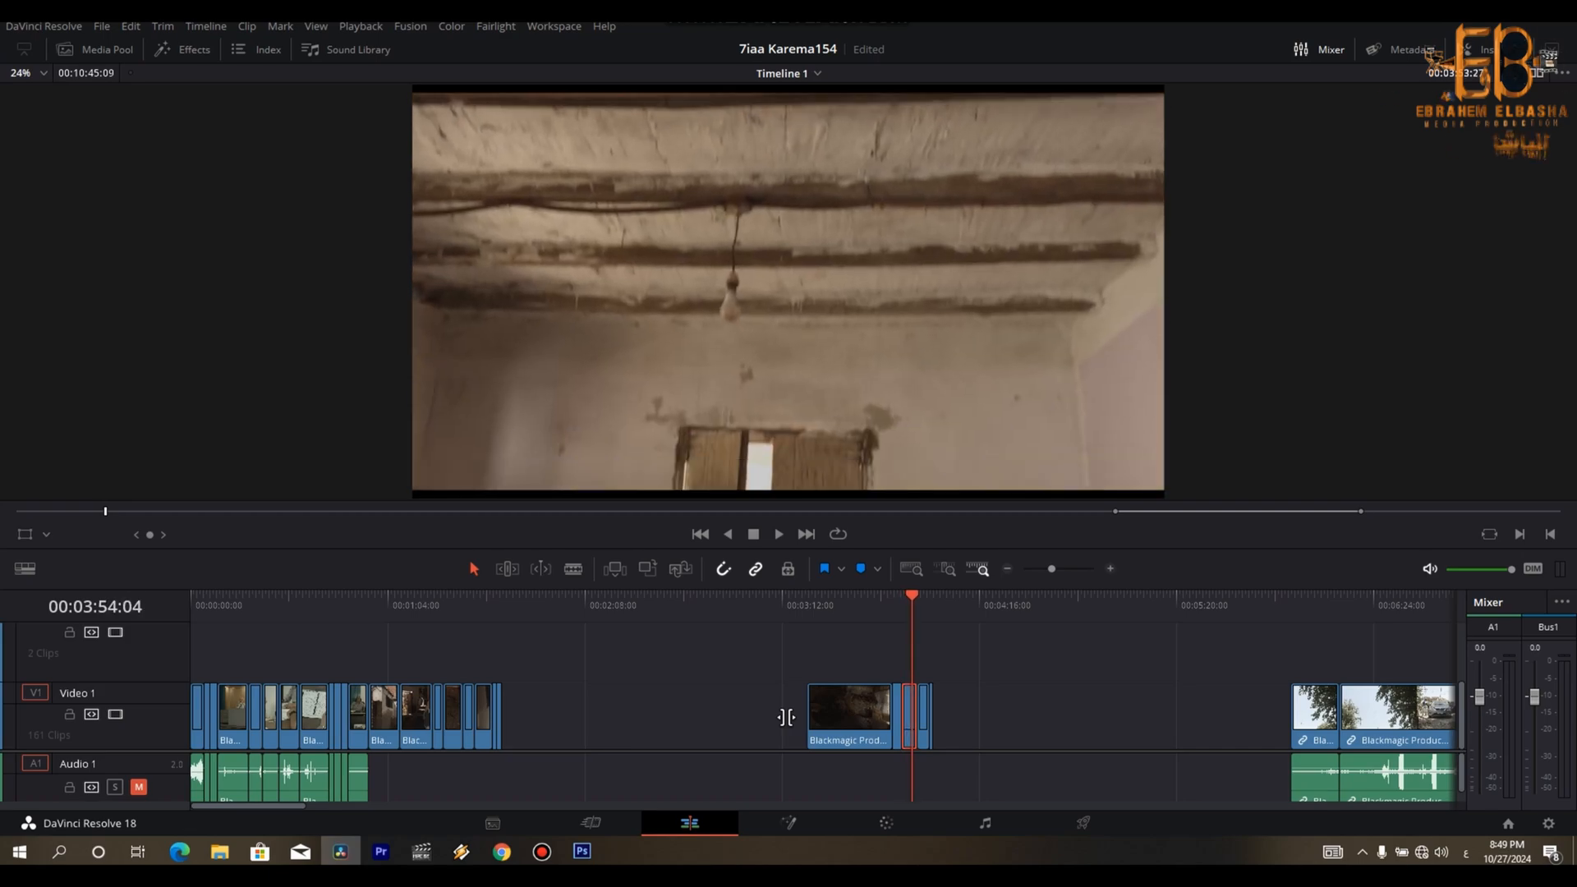
{"action": "key", "text": "Right"}
{"action": "key", "text": "Right"}
{"action": "key", "text": "Right"}
{"action": "key", "text": "Right"}
{"action": "key", "text": "Right"}
{"action": "key", "text": "Right"}
{"action": "key", "text": "Right"}
{"action": "key", "text": "Right"}
{"action": "key", "text": "Right"}
{"action": "key", "text": "Right"}
{"action": "key", "text": "Right"}
{"action": "key", "text": "Right"}
{"action": "key", "text": "Right"}
{"action": "key", "text": "Right"}
{"action": "key", "text": "Right"}
{"action": "key", "text": "Right"}
{"action": "key", "text": "Right"}
{"action": "key", "text": "Right"}
{"action": "key", "text": "Right"}
{"action": "key", "text": "Right"}
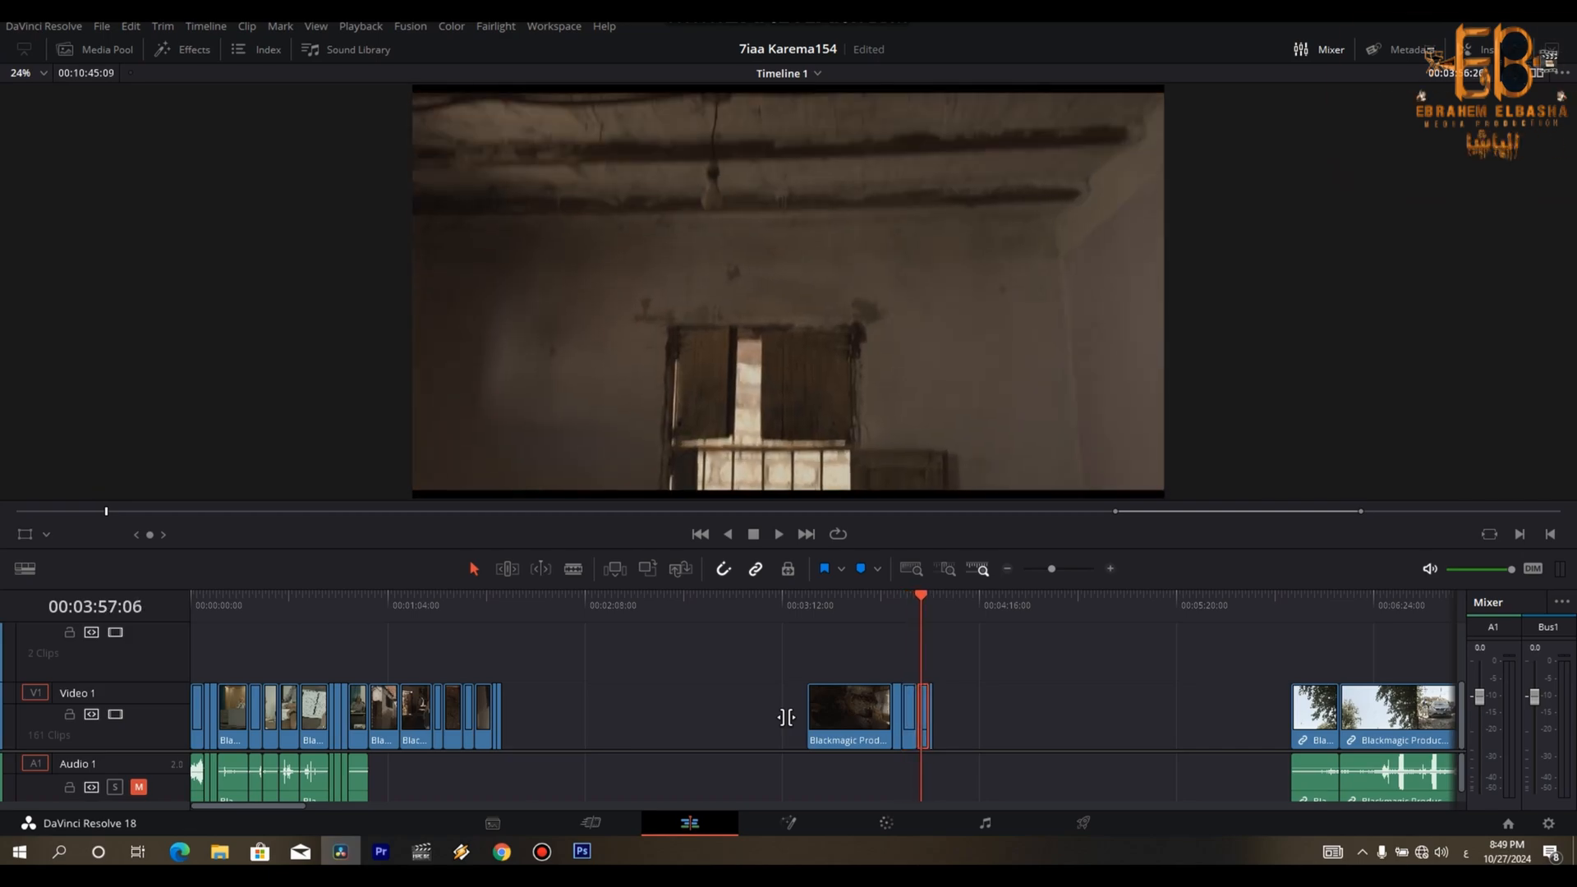
{"action": "key", "text": "Right"}
{"action": "key", "text": "Right"}
{"action": "key", "text": "Right"}
{"action": "key", "text": "Right"}
{"action": "key", "text": "Right"}
{"action": "key", "text": "Right"}
{"action": "key", "text": "Right"}
{"action": "key", "text": "Right"}
{"action": "key", "text": "Right"}
{"action": "key", "text": "Right"}
{"action": "key", "text": "Right"}
{"action": "key", "text": "Right"}
{"action": "key", "text": "Right"}
{"action": "key", "text": "Right"}
{"action": "key", "text": "Right"}
{"action": "key", "text": "Right"}
{"action": "key", "text": "Right"}
{"action": "key", "text": "Right"}
{"action": "key", "text": "Right"}
{"action": "key", "text": "Right"}
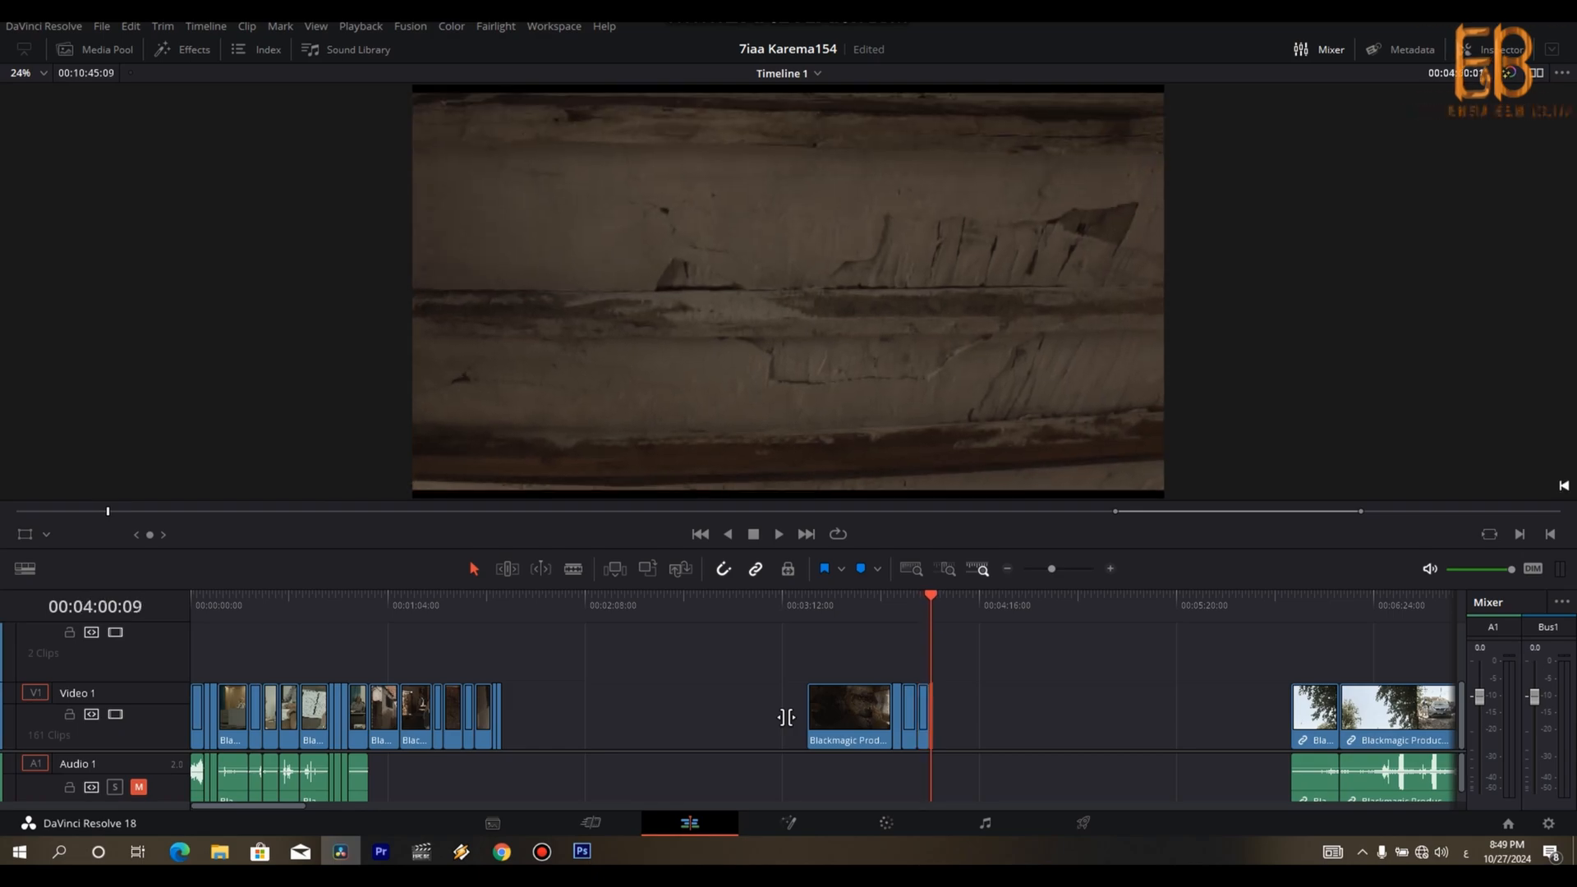
{"action": "key", "text": "Right"}
{"action": "key", "text": "Right"}
{"action": "key", "text": "Right"}
{"action": "key", "text": "Right"}
{"action": "key", "text": "Right"}
{"action": "key", "text": "Right"}
{"action": "key", "text": "Right"}
{"action": "key", "text": "Right"}
{"action": "key", "text": "Right"}
{"action": "key", "text": "Right"}
{"action": "key", "text": "Right"}
{"action": "key", "text": "Right"}
{"action": "key", "text": "Right"}
{"action": "key", "text": "Right"}
{"action": "key", "text": "Right"}
{"action": "key", "text": "Right"}
- Delete the long tiling shot with the ceiling and window shots behind it, and go to the start of the next clip group
{"action": "left_click_drag", "start_coordinate": [1021, 662], "coordinate": [777, 733]}
{"action": "key", "text": "BackSpace"}
{"action": "key", "text": "Down"}
{"action": "key", "text": "ctrl+minus"}
- Swap the two remaining large clip groups: move the one starting with the trees far back and the street-musicians group closely behind the rough cut
{"action": "key", "text": "ctrl+minus"}
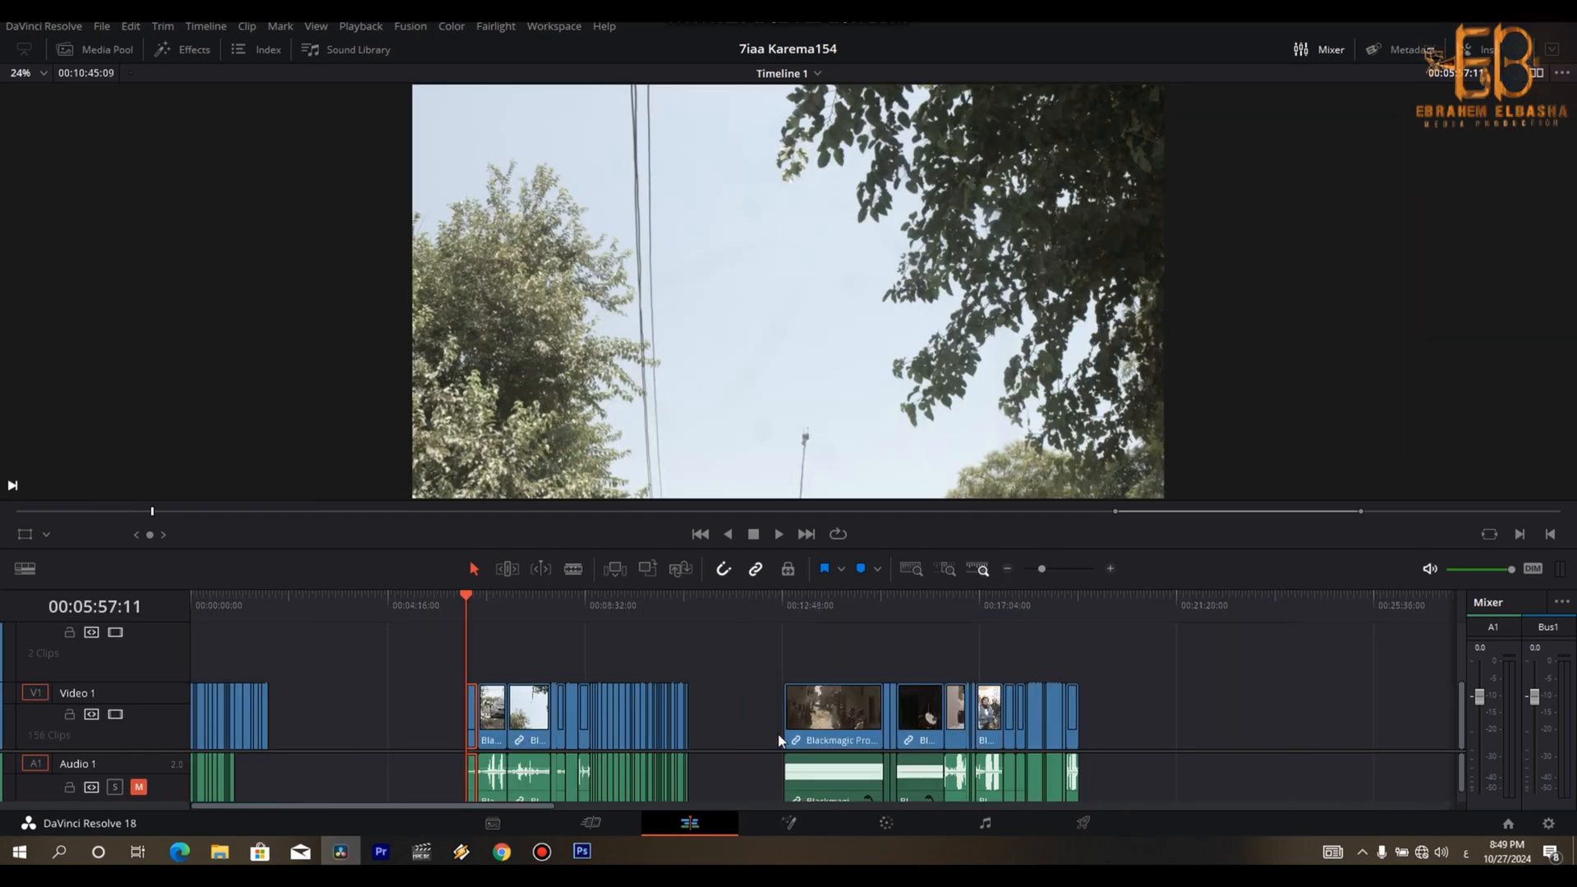
{"action": "left_click_drag", "start_coordinate": [250, 614], "coordinate": [943, 659]}
{"action": "key", "text": "ctrl+minus"}
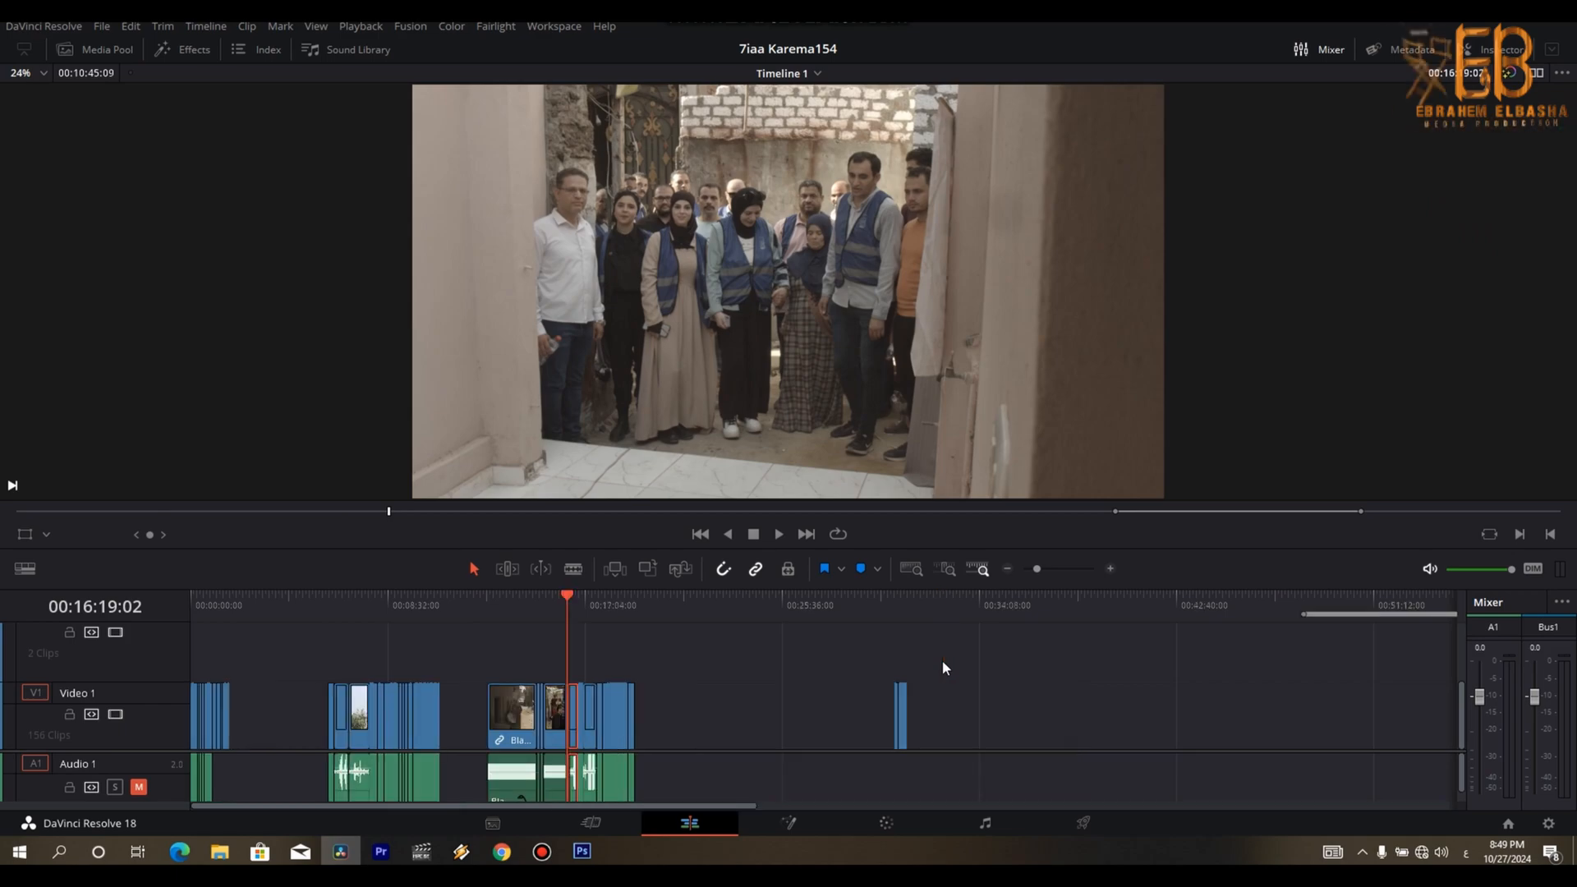
{"action": "left_click_drag", "start_coordinate": [456, 657], "coordinate": [291, 799]}
{"action": "left_click_drag", "start_coordinate": [358, 723], "coordinate": [746, 723]}
{"action": "left_click_drag", "start_coordinate": [632, 689], "coordinate": [281, 734]}
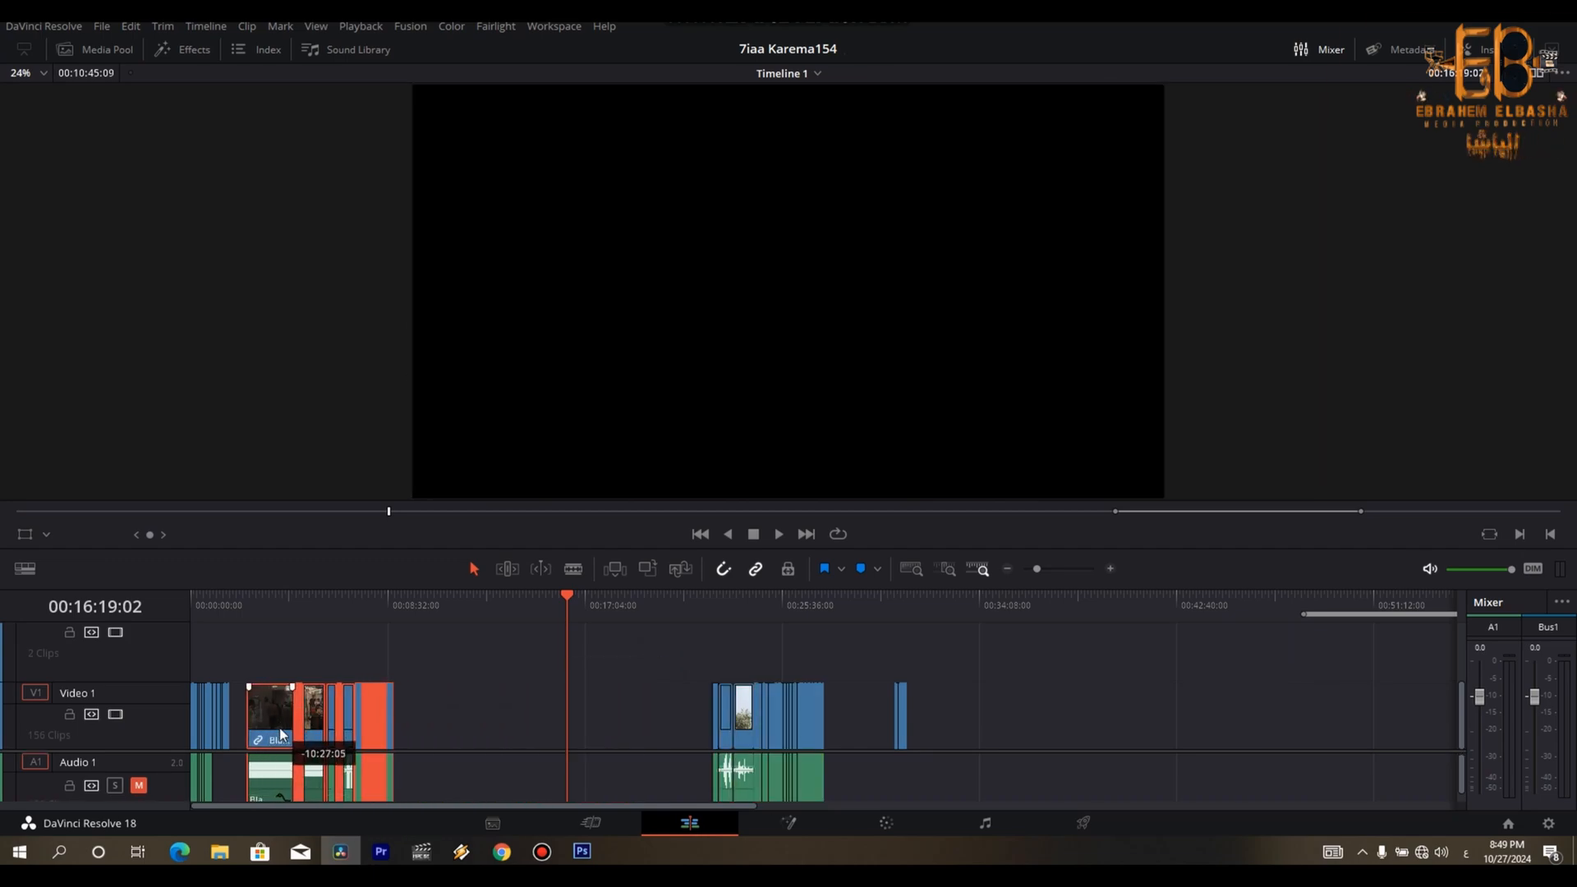
- Inspect the start of the moved street-musicians group and the end of the rough cut
{"action": "left_click", "coordinate": [248, 613]}
{"action": "key", "text": "ctrl+equal"}
{"action": "key", "text": "ctrl+equal"}
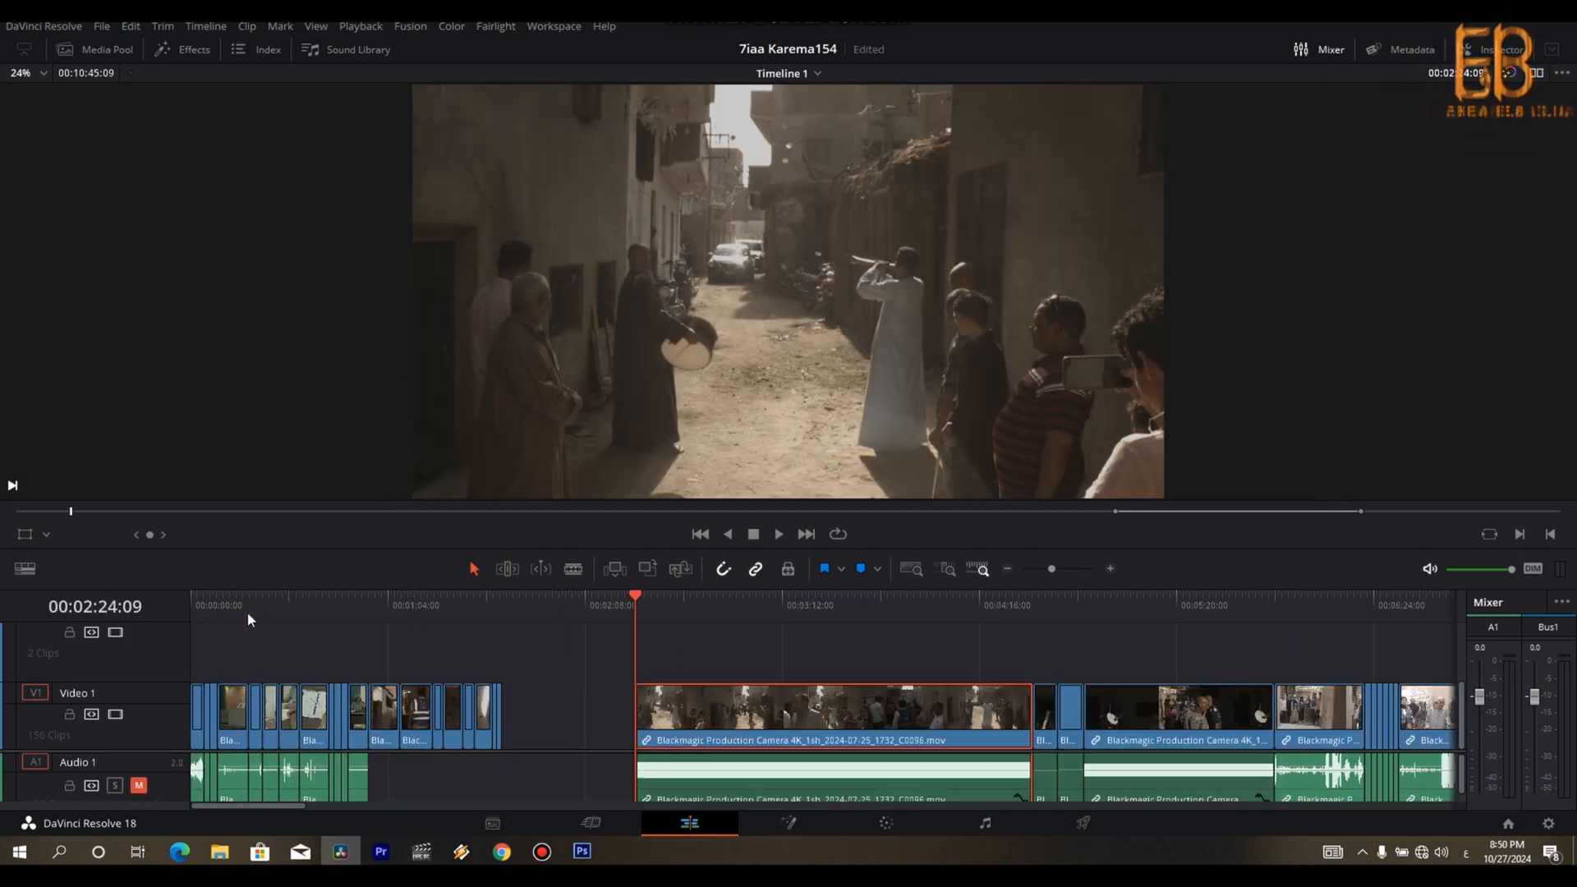
{"action": "key", "text": "ctrl+minus"}
{"action": "key", "text": "ctrl+minus"}
{"action": "key", "text": "Up"}
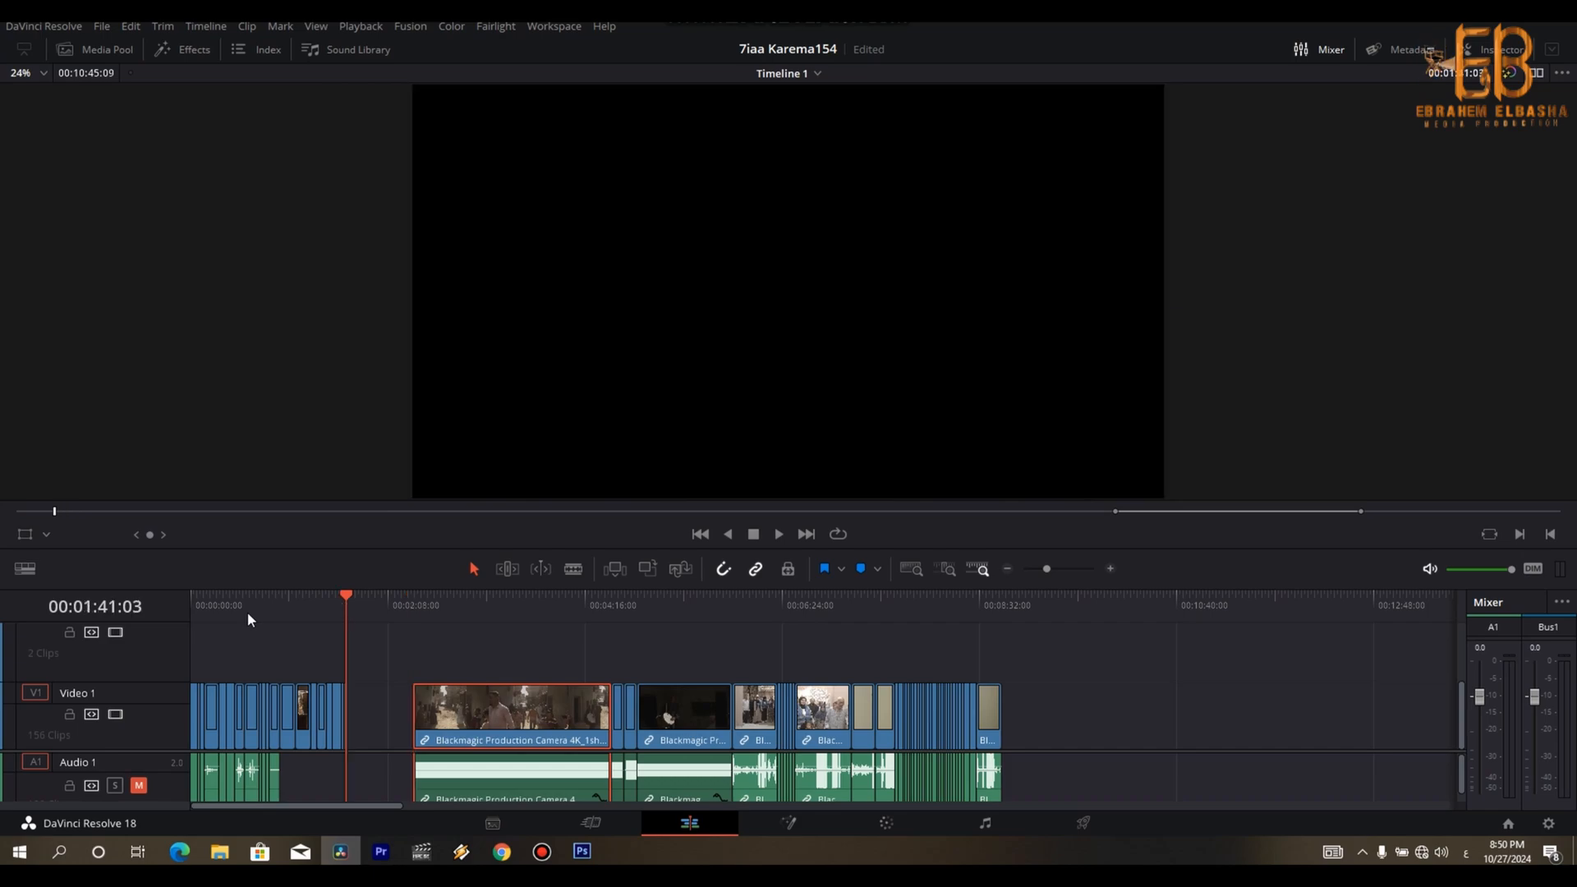
{"action": "key", "text": "ctrl+equal"}
{"action": "key", "text": "ctrl+equal"}
{"action": "key", "text": "ctrl+equal"}
{"action": "key", "text": "ctrl+equal"}
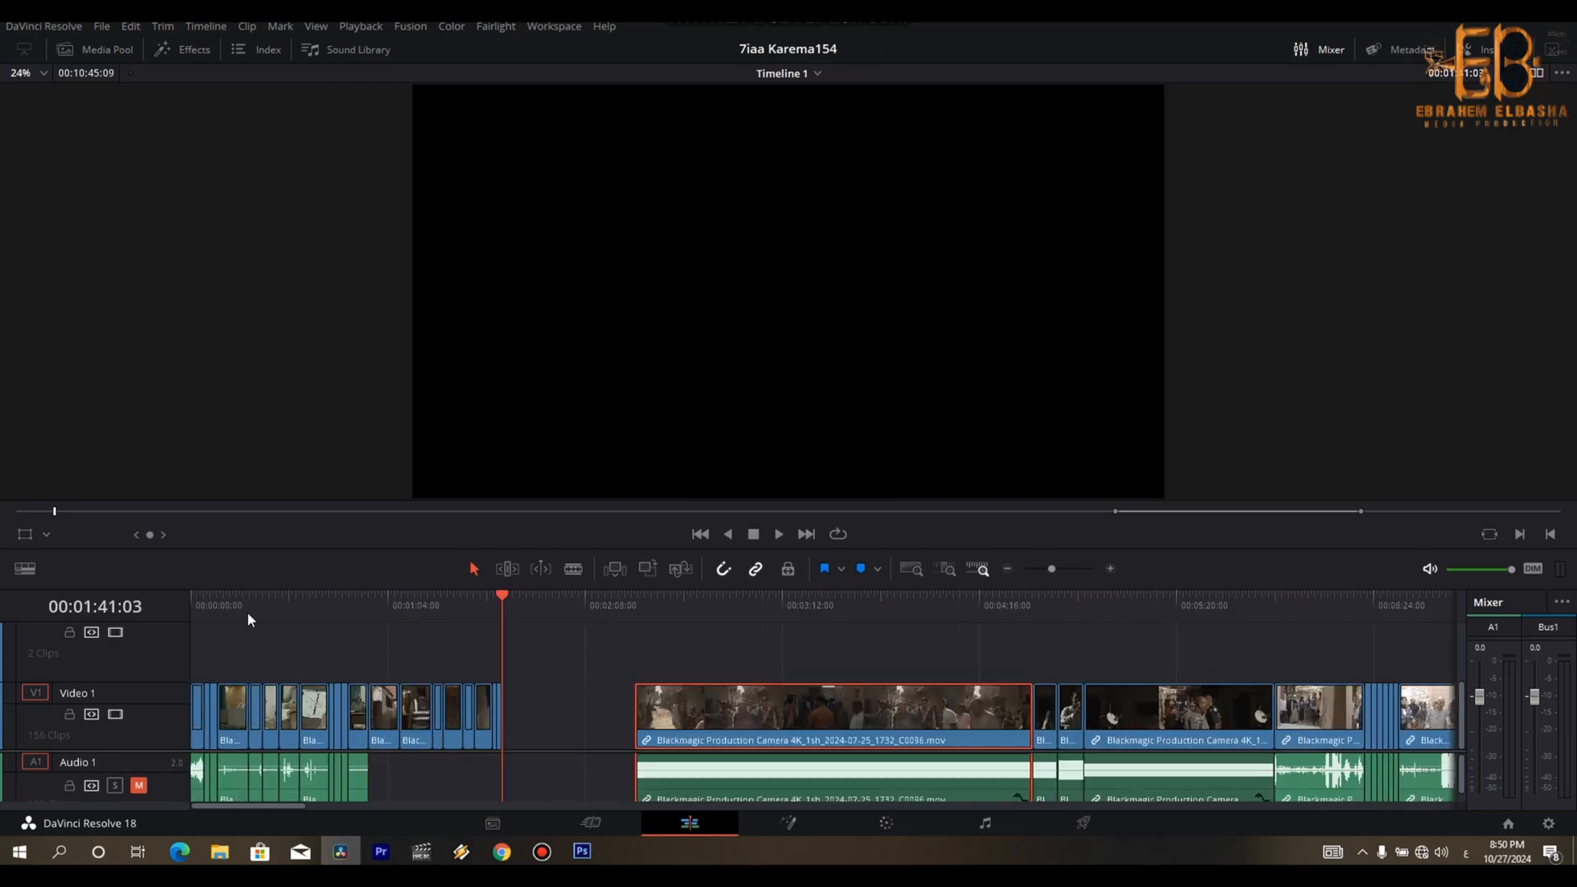
{"action": "key", "text": "ctrl+minus"}
{"action": "key", "text": "ctrl+minus"}
{"action": "key", "text": "Down"}
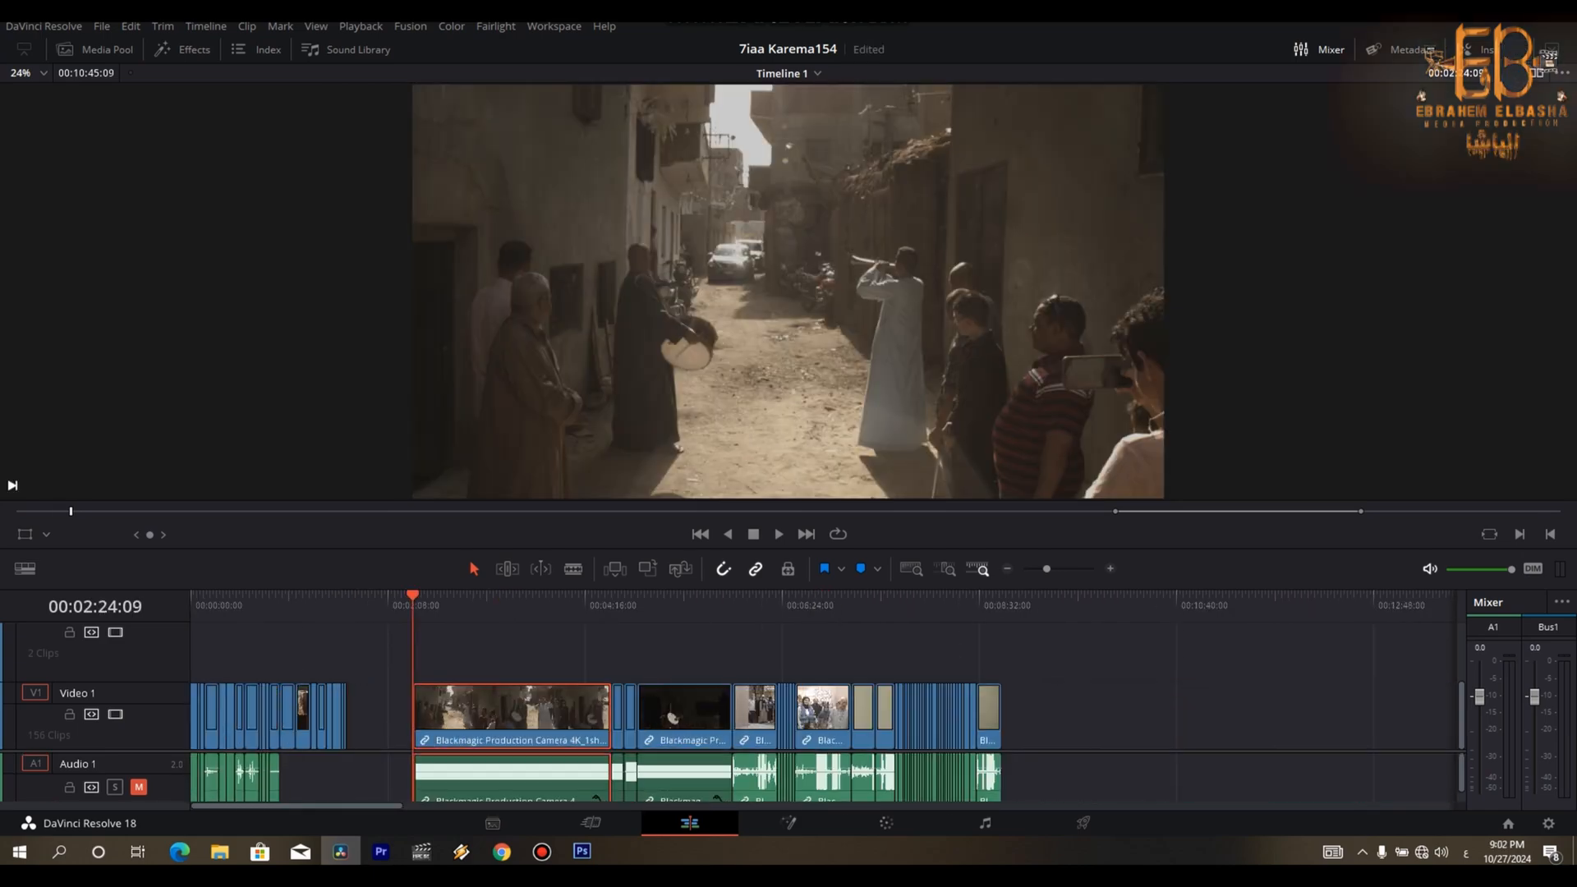
- Split the street-musicians shot at 00:02:30:05 and set the speed of its second part to 440%
{"action": "key", "text": "space"}
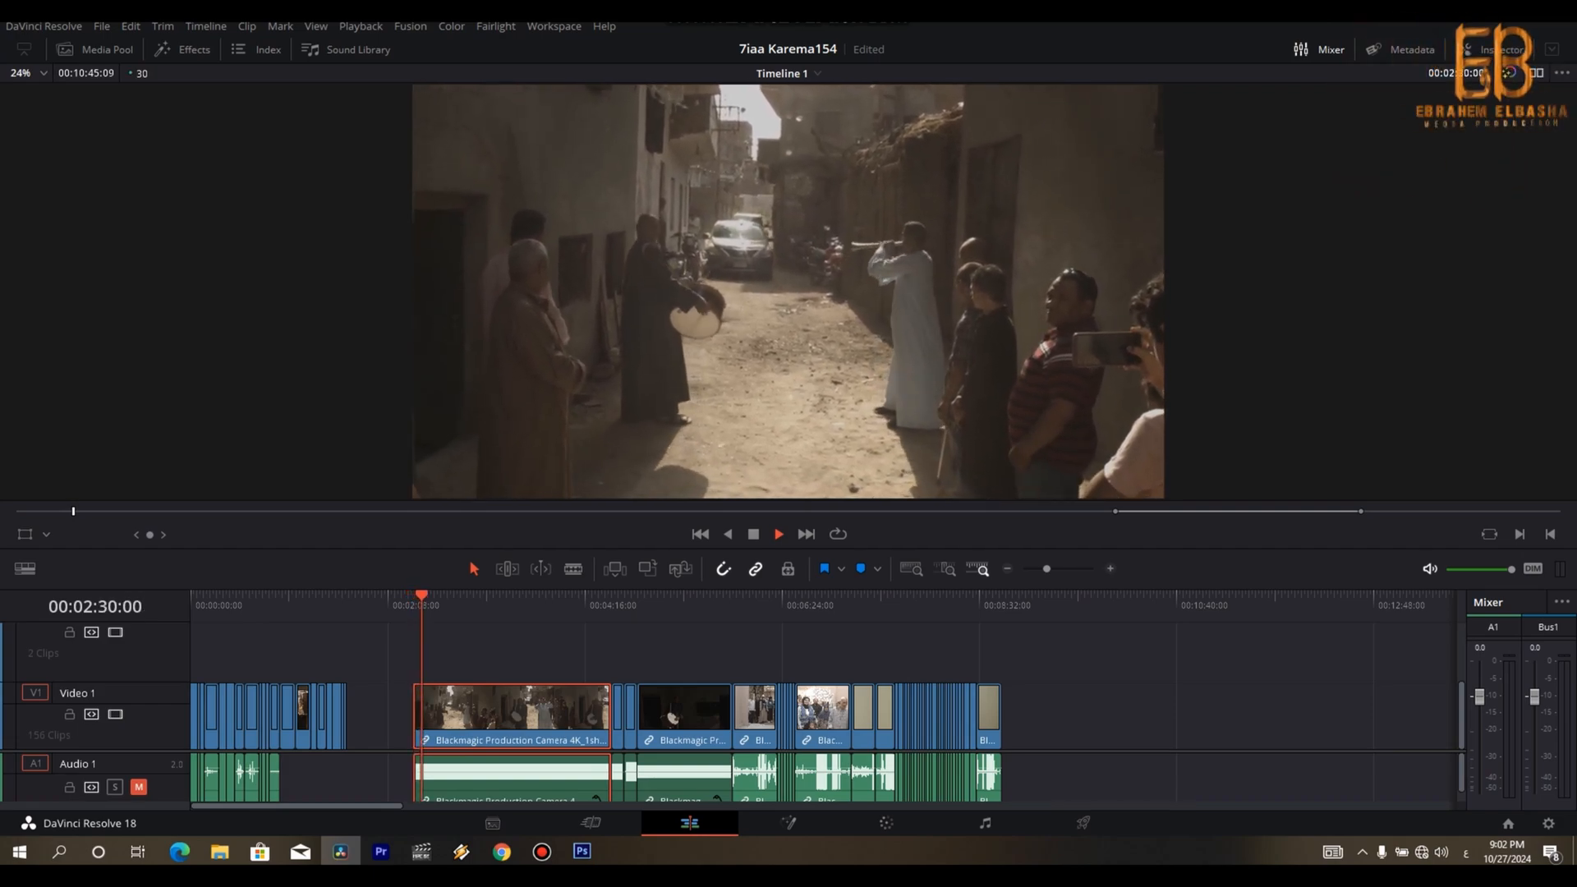
{"action": "key", "text": "space"}
{"action": "key", "text": "ctrl+b"}
{"action": "right_click", "coordinate": [516, 700]}
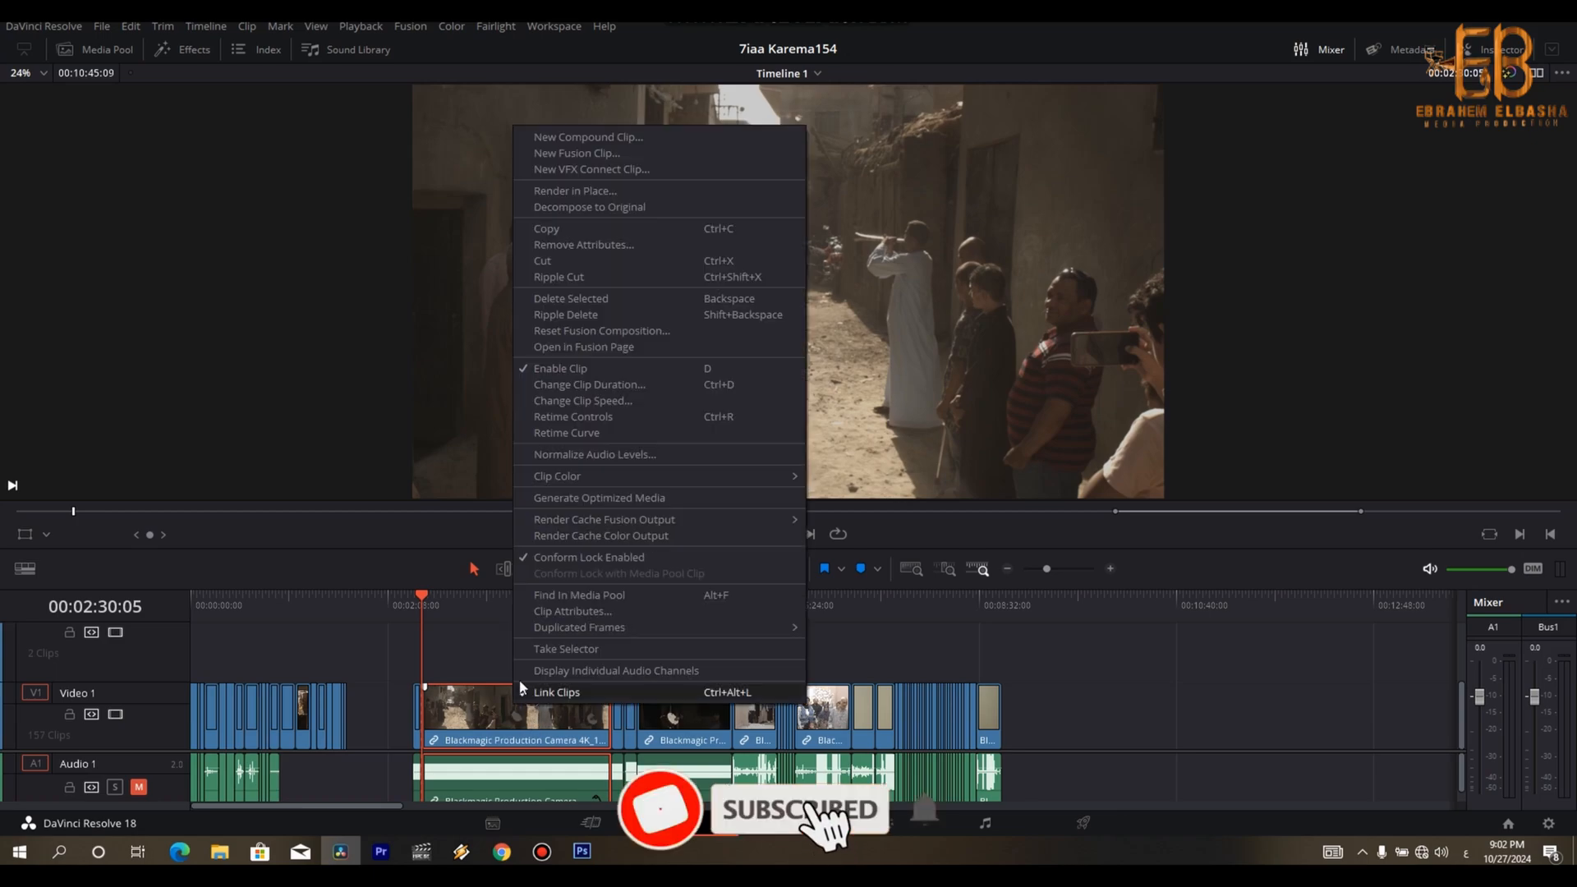
{"action": "left_click", "coordinate": [619, 401]}
{"action": "type", "text": "440"}
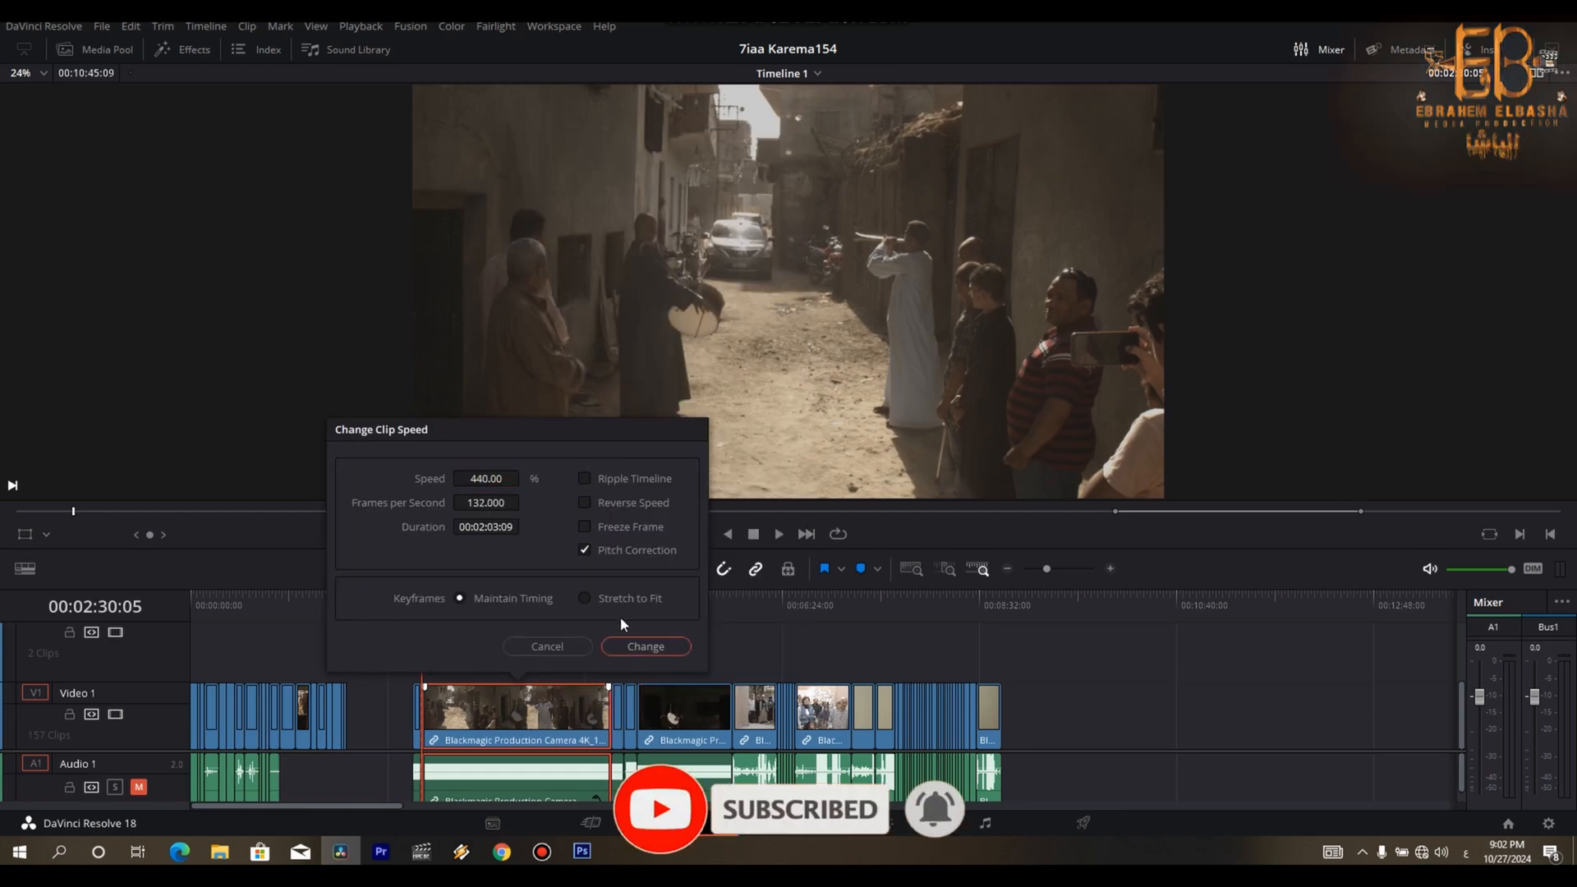
{"action": "left_click", "coordinate": [634, 644]}
- Play the sped-up street shot and trim the end of its video and audio to 00:02:40:04
{"action": "key", "text": "space"}
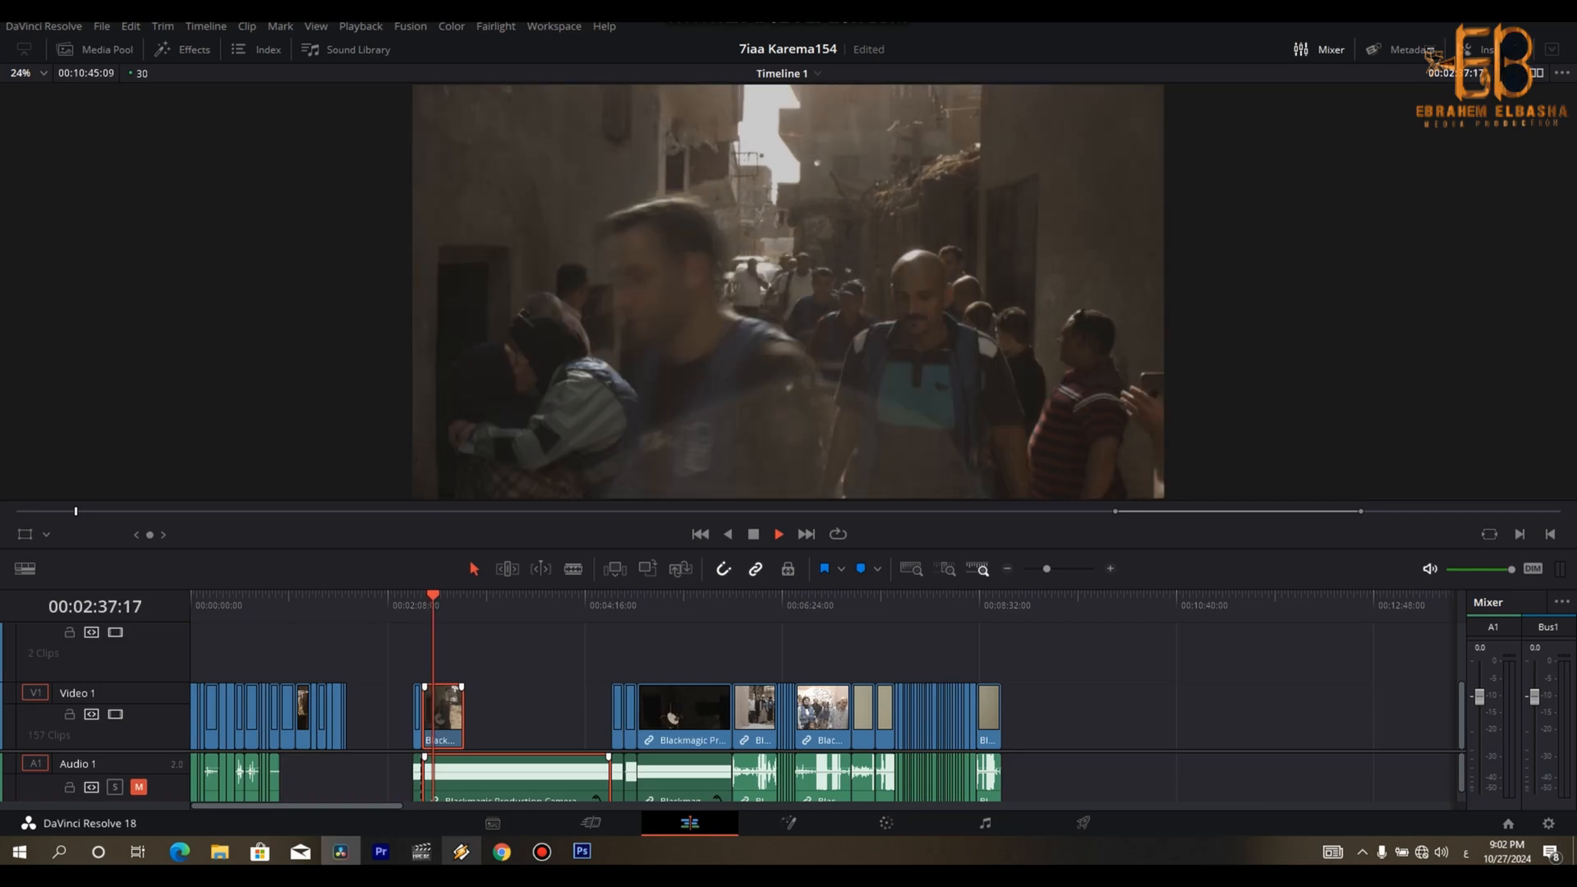
{"action": "key", "text": "space"}
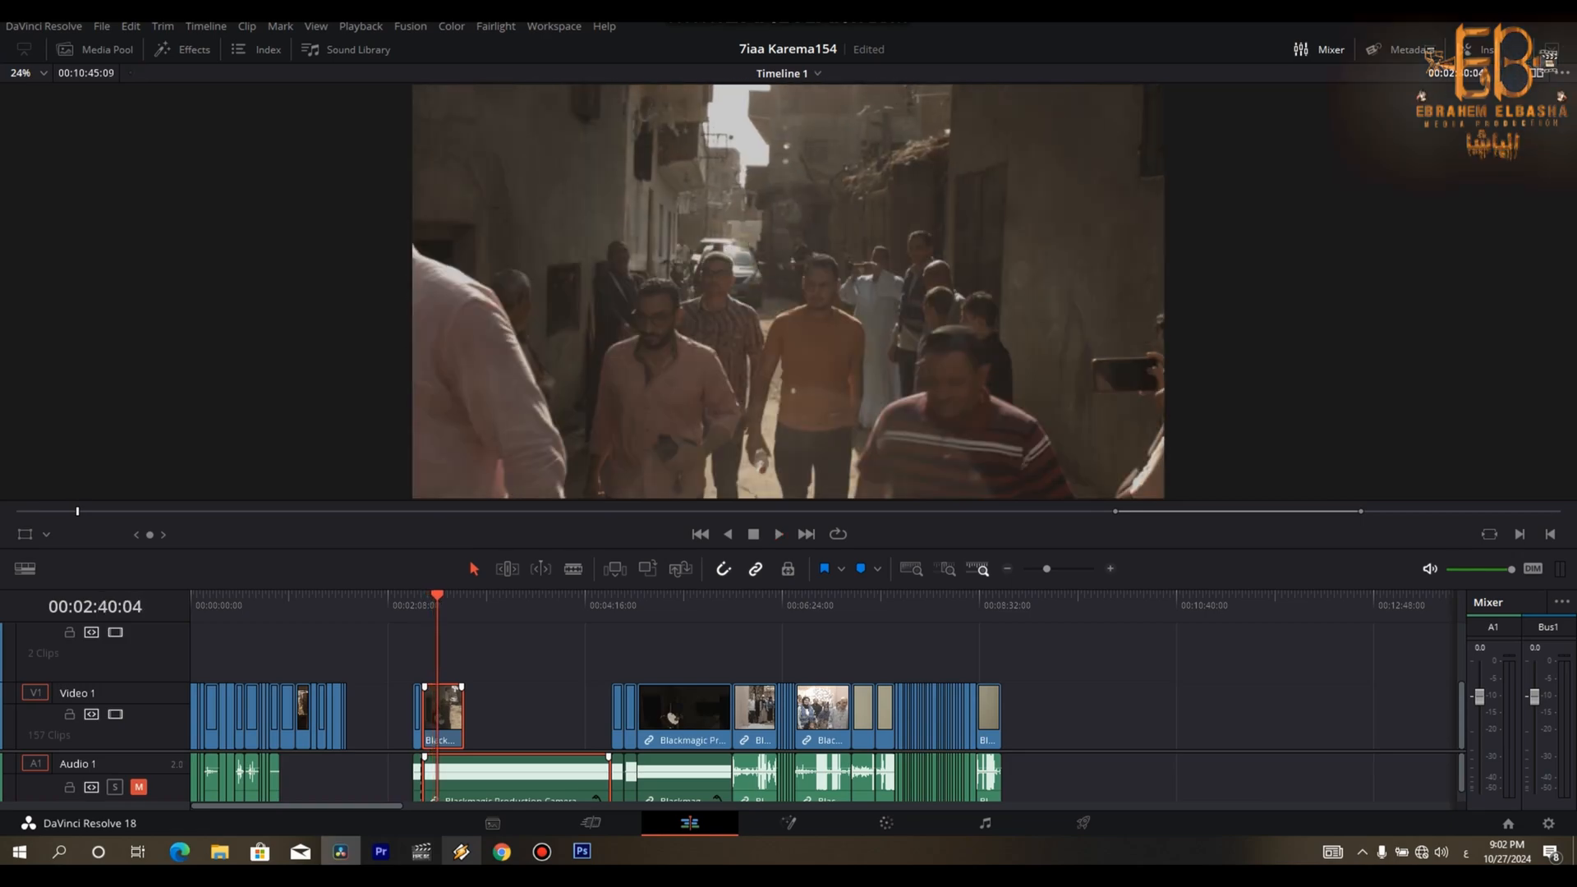
{"action": "left_click", "coordinate": [534, 705]}
{"action": "left_click_drag", "start_coordinate": [456, 719], "coordinate": [428, 719]}
{"action": "left_click", "coordinate": [492, 780]}
{"action": "left_click_drag", "start_coordinate": [598, 780], "coordinate": [425, 789]}
- Move the two street-musicians clips directly behind the last shot of the rough cut
{"action": "key", "text": "ctrl+equal"}
{"action": "key", "text": "ctrl+equal"}
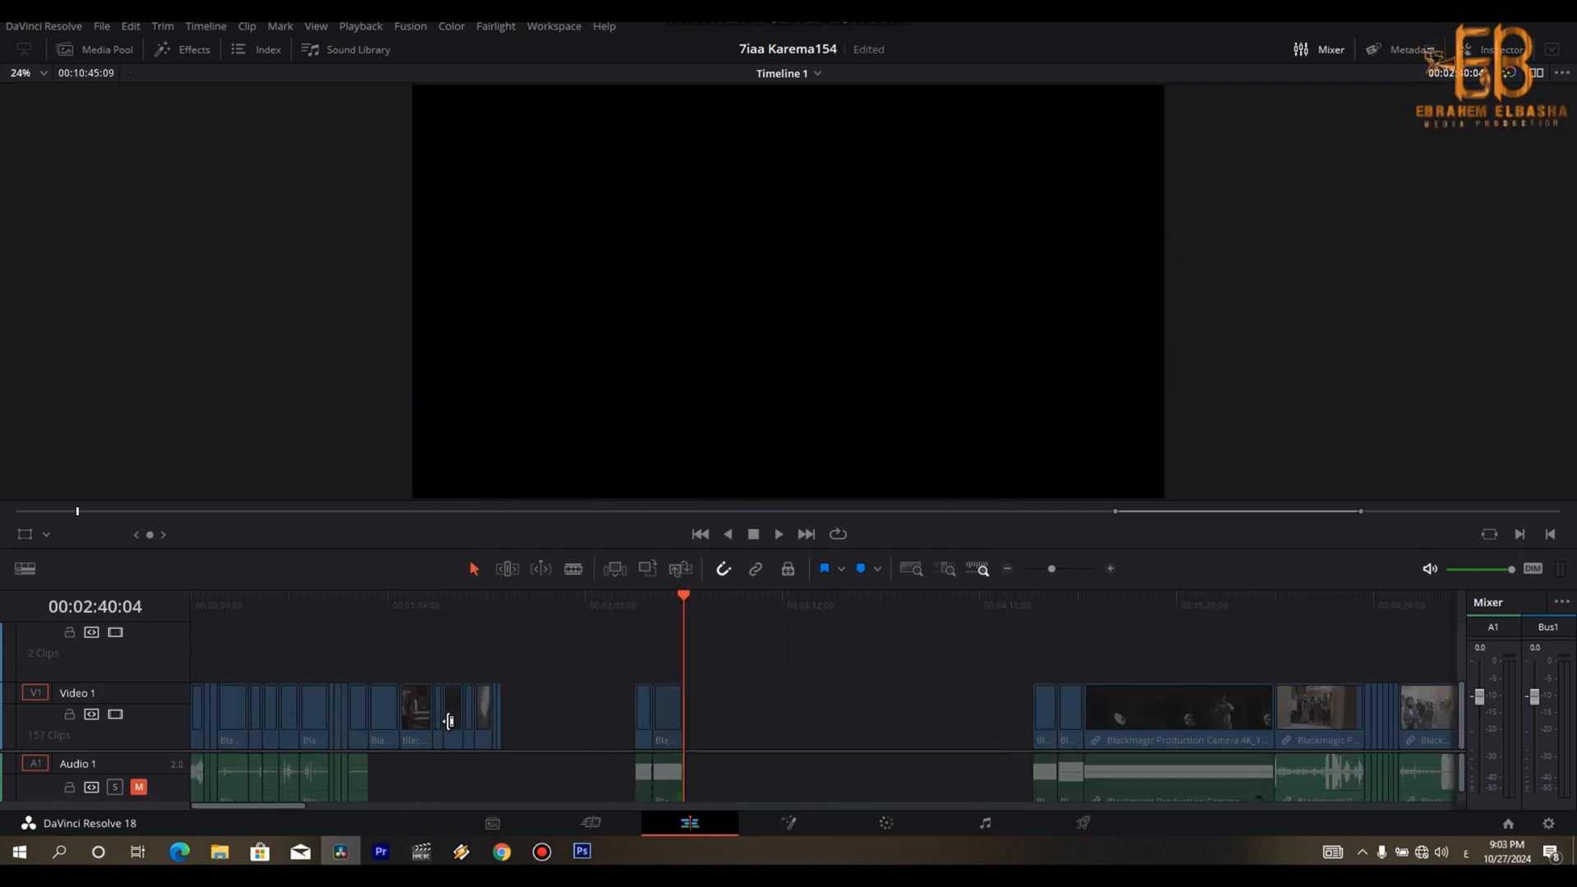
{"action": "key", "text": "Up"}
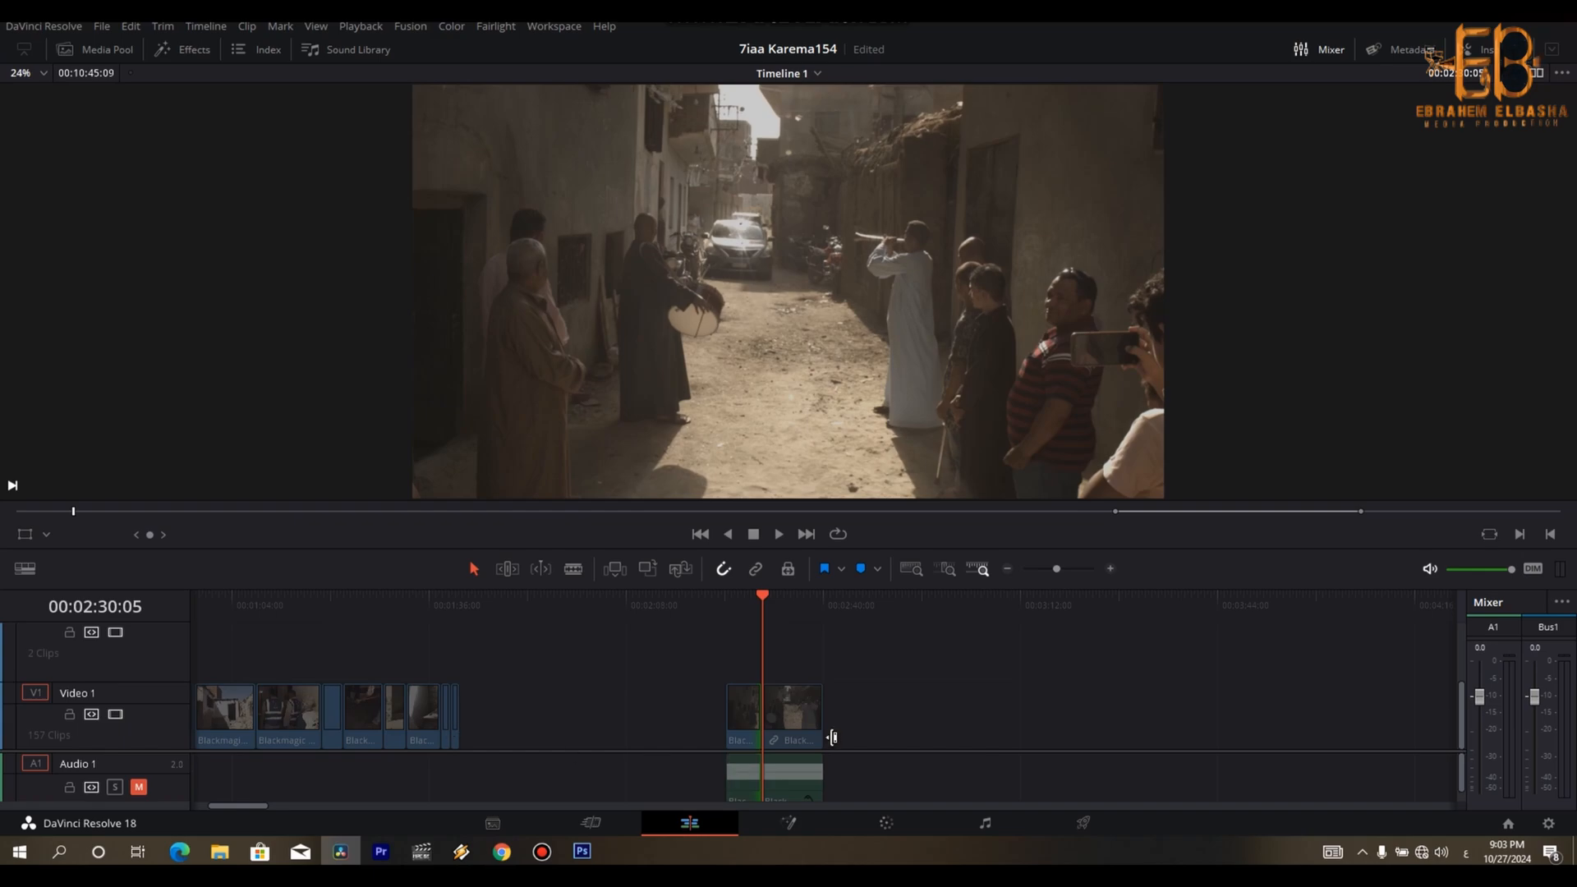
{"action": "left_click_drag", "start_coordinate": [756, 727], "coordinate": [488, 721]}
{"action": "left_click_drag", "start_coordinate": [465, 606], "coordinate": [552, 620]}
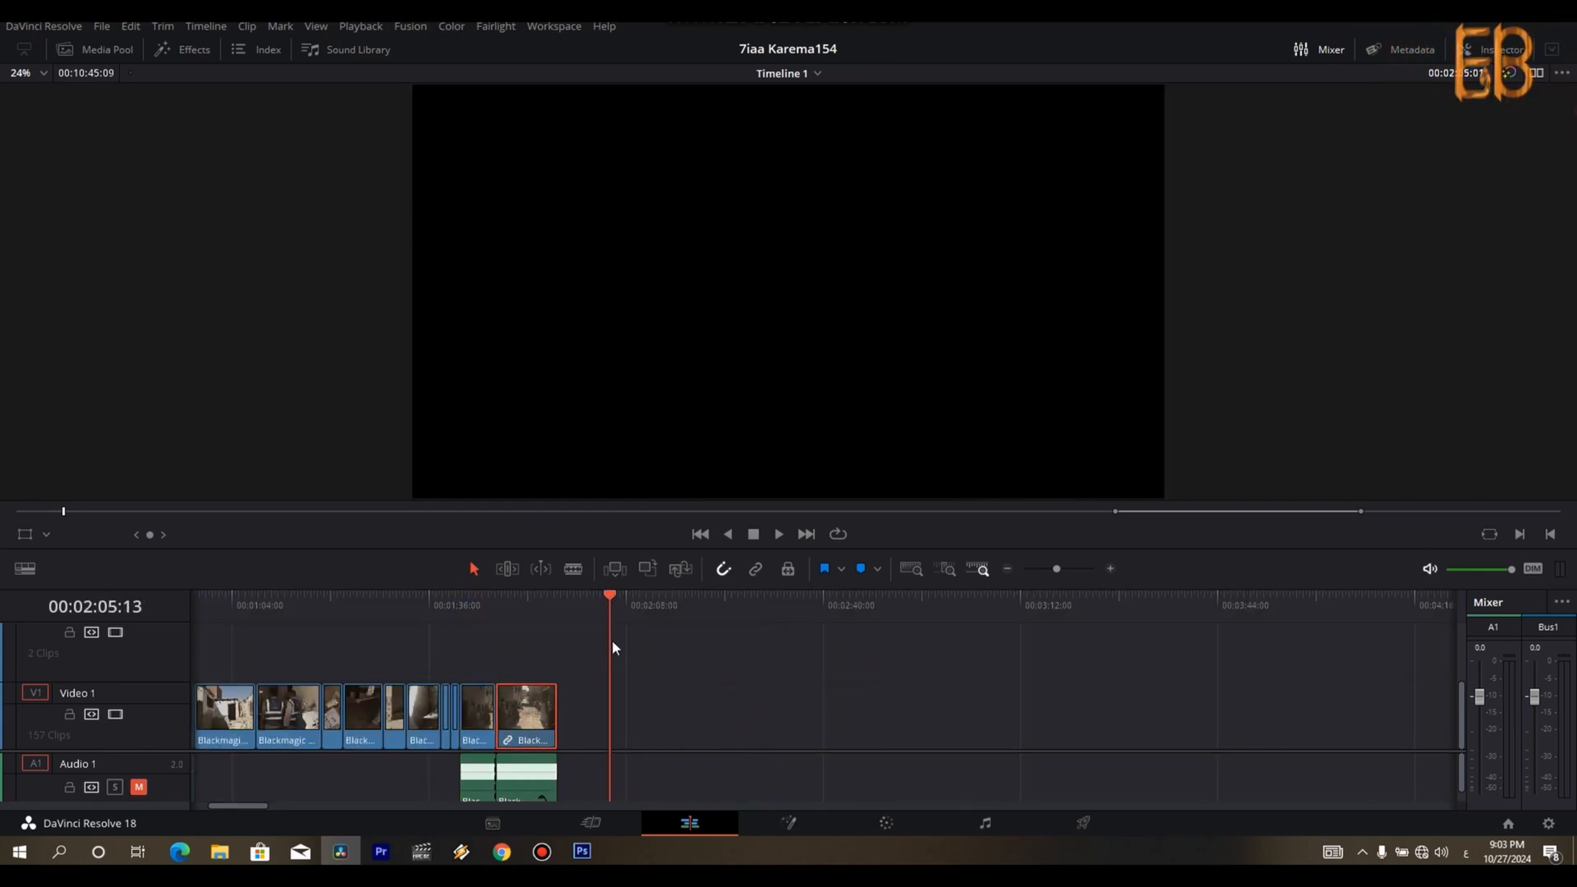
- Cut the drummer close-up at 00:04:34:10 and ripple delete its opening part, with video and audio linked
{"action": "key", "text": "ctrl+minus"}
{"action": "key", "text": "Down"}
{"action": "key", "text": "space"}
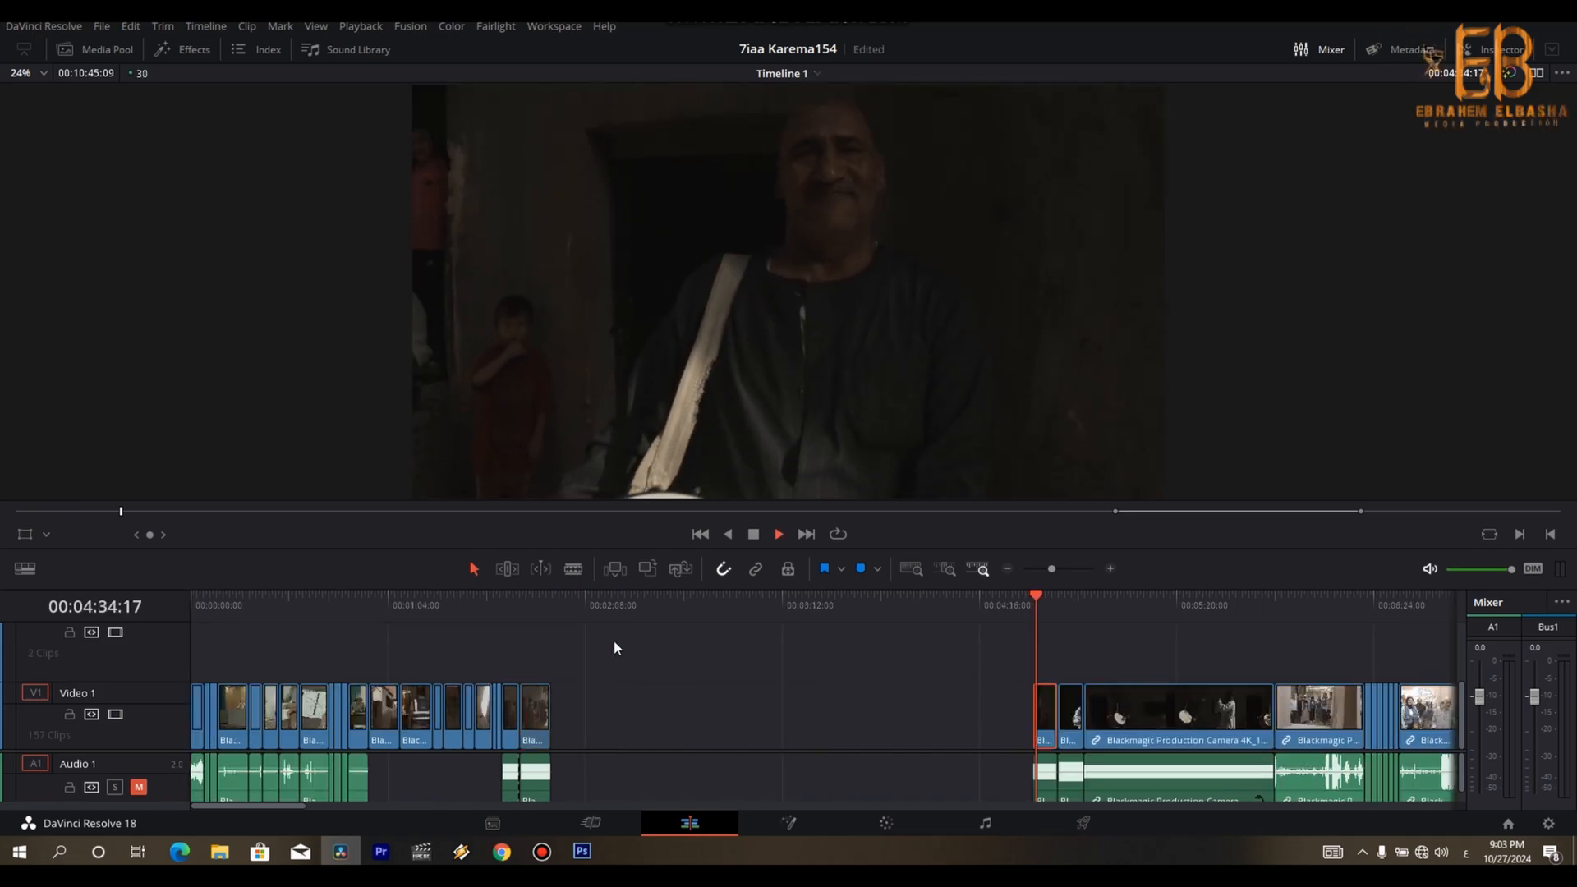
{"action": "key", "text": "space"}
{"action": "key", "text": "ctrl+equal"}
{"action": "key", "text": "ctrl+equal"}
{"action": "key", "text": "Up"}
{"action": "key", "text": "space"}
{"action": "key", "text": "space"}
{"action": "key", "text": "ctrl+backslash"}
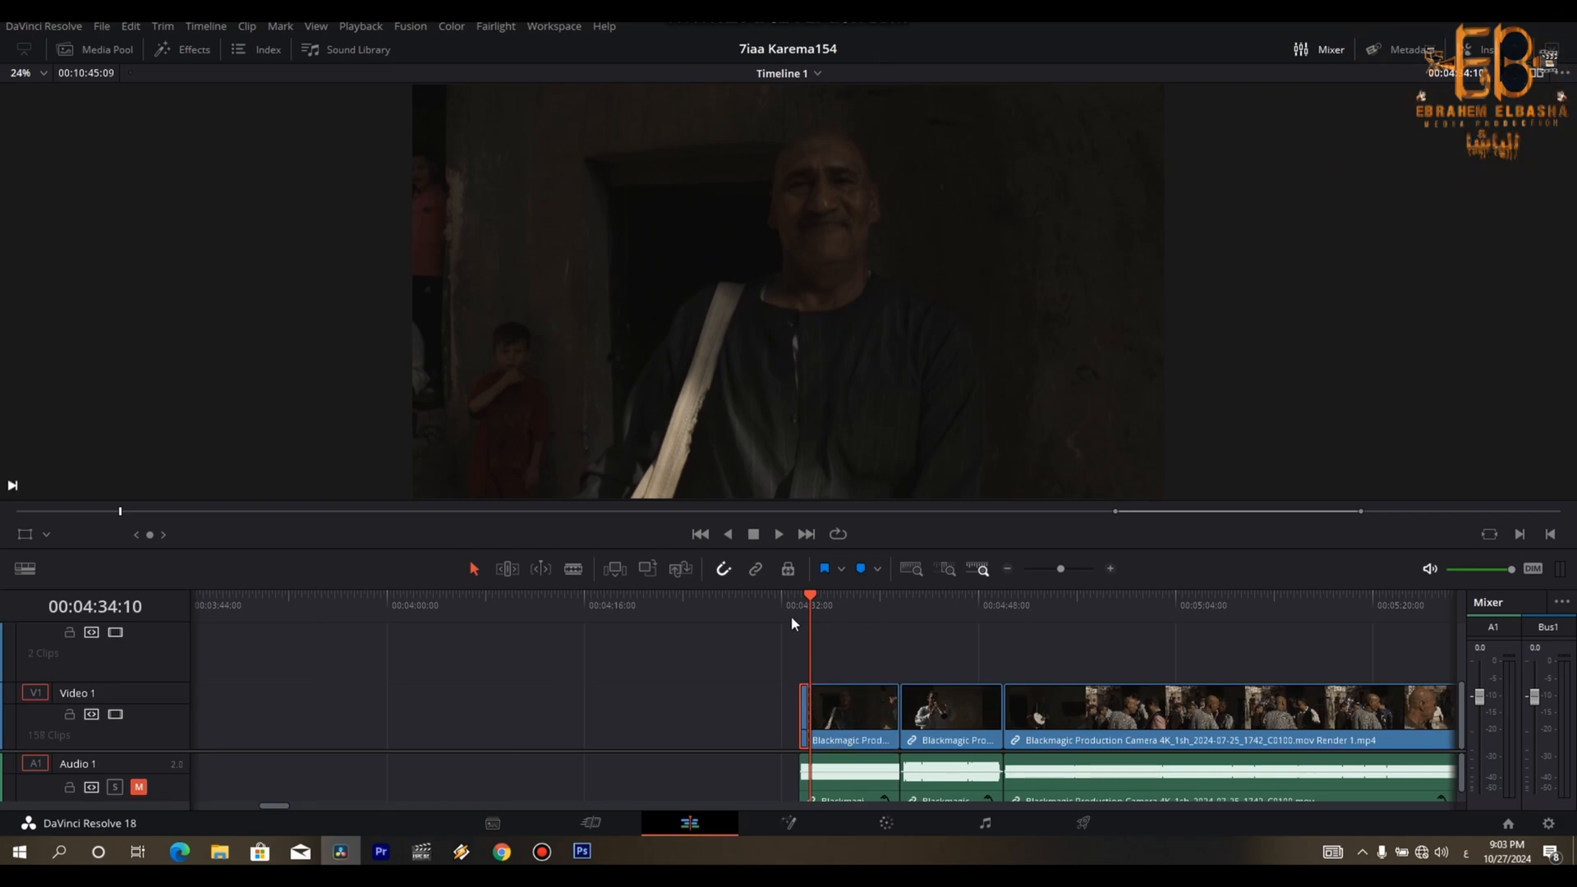
{"action": "left_click", "coordinate": [757, 569]}
{"action": "key", "text": "Delete"}
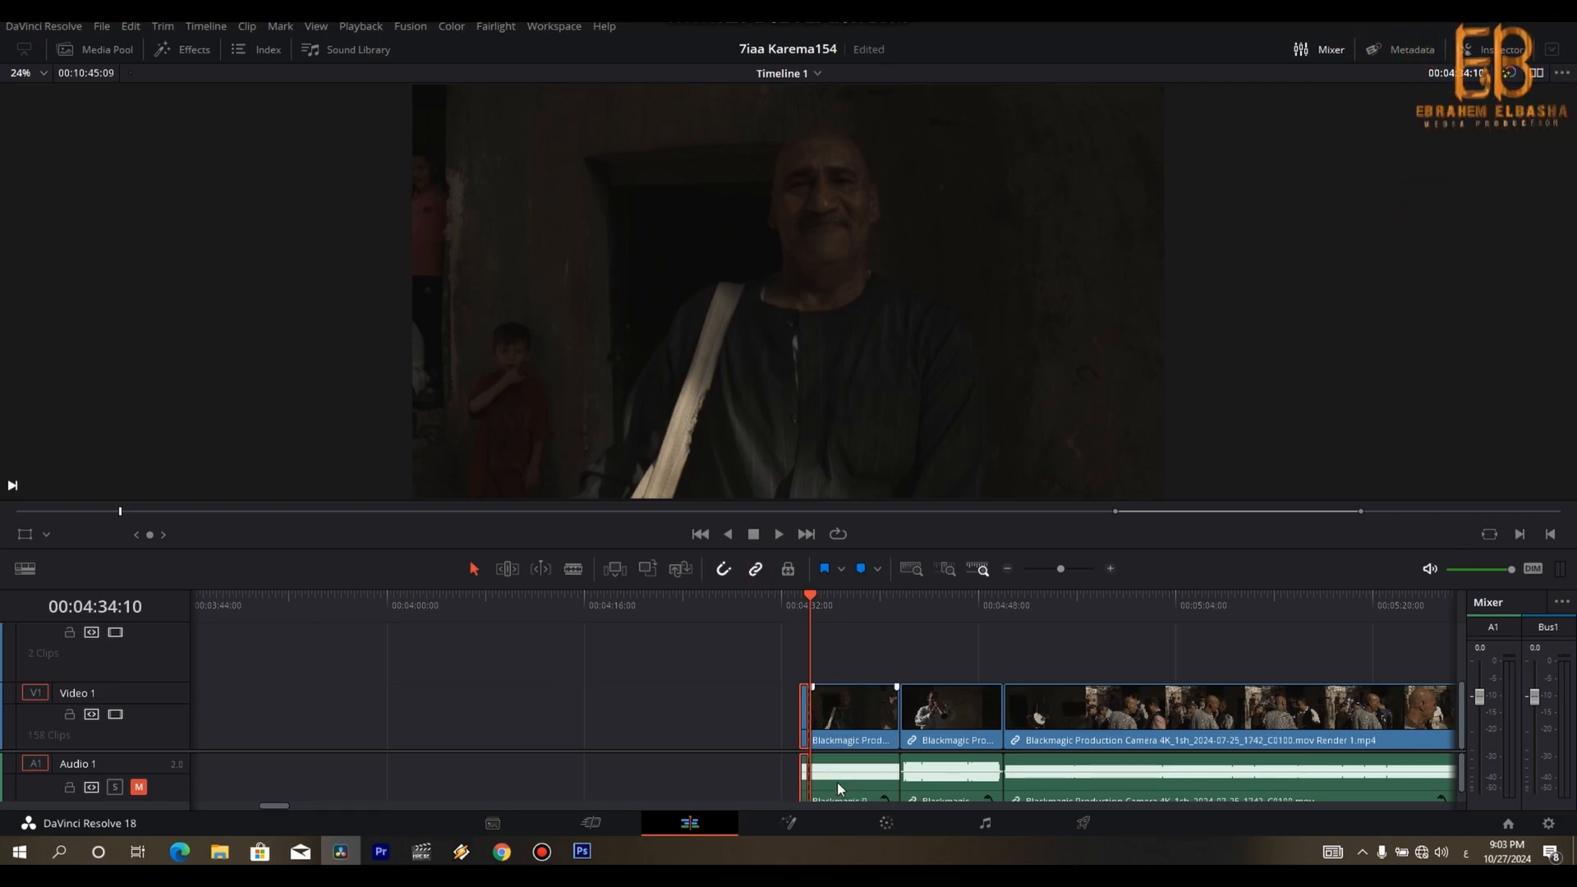
- Split the drummer close-up at 00:04:35:22 and ripple delete the part behind the cut
{"action": "key", "text": "space"}
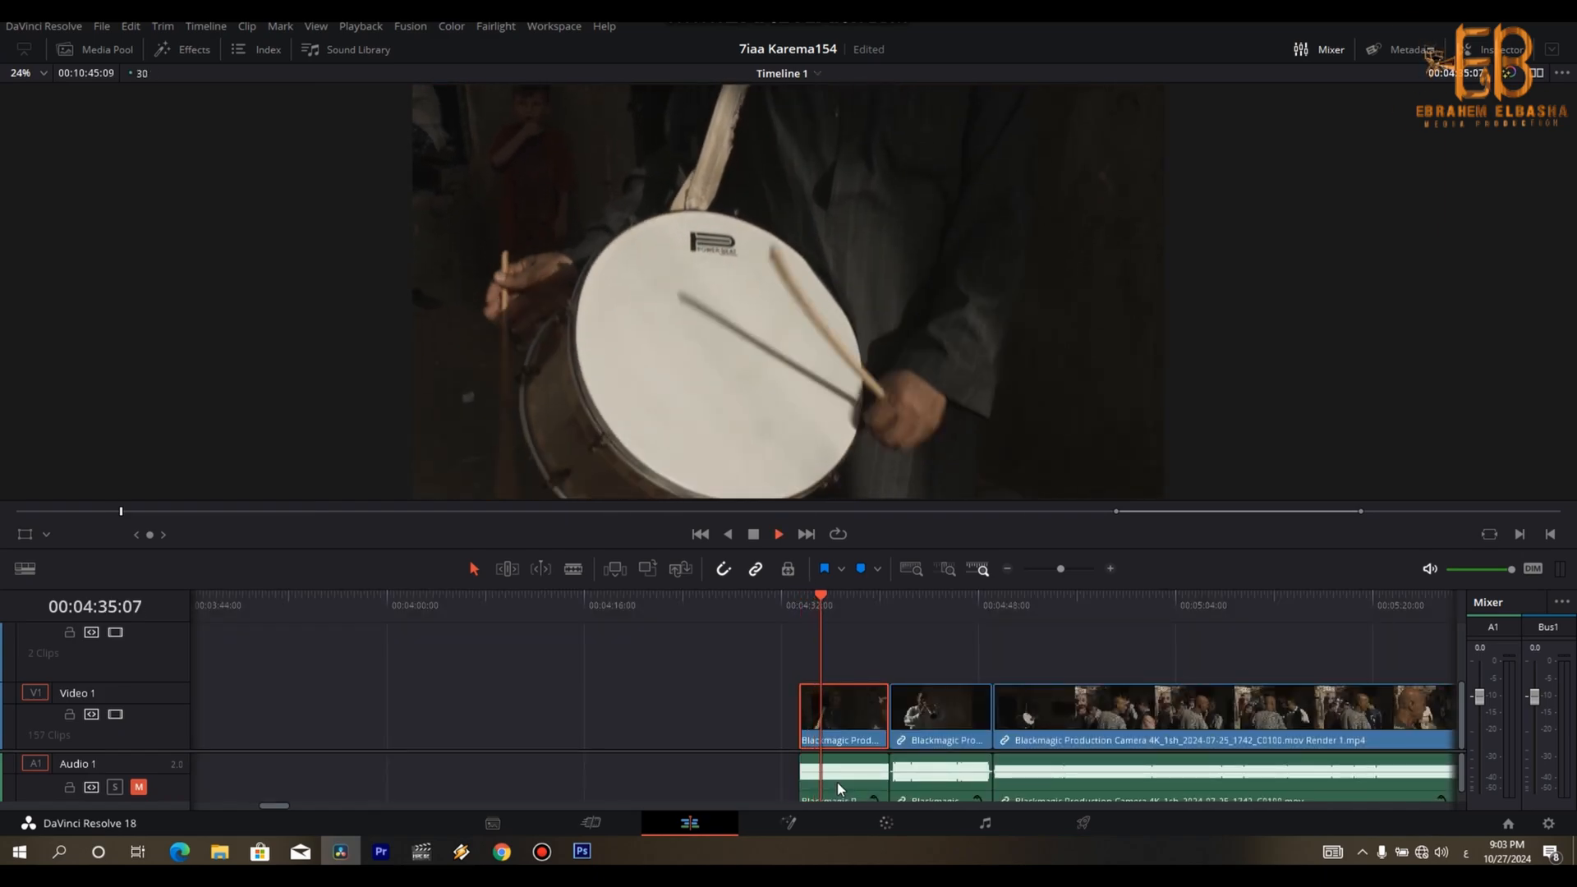
{"action": "key", "text": "space"}
{"action": "key", "text": "ctrl+backslash"}
{"action": "left_click", "coordinate": [838, 788]}
{"action": "key", "text": "ctrl+b"}
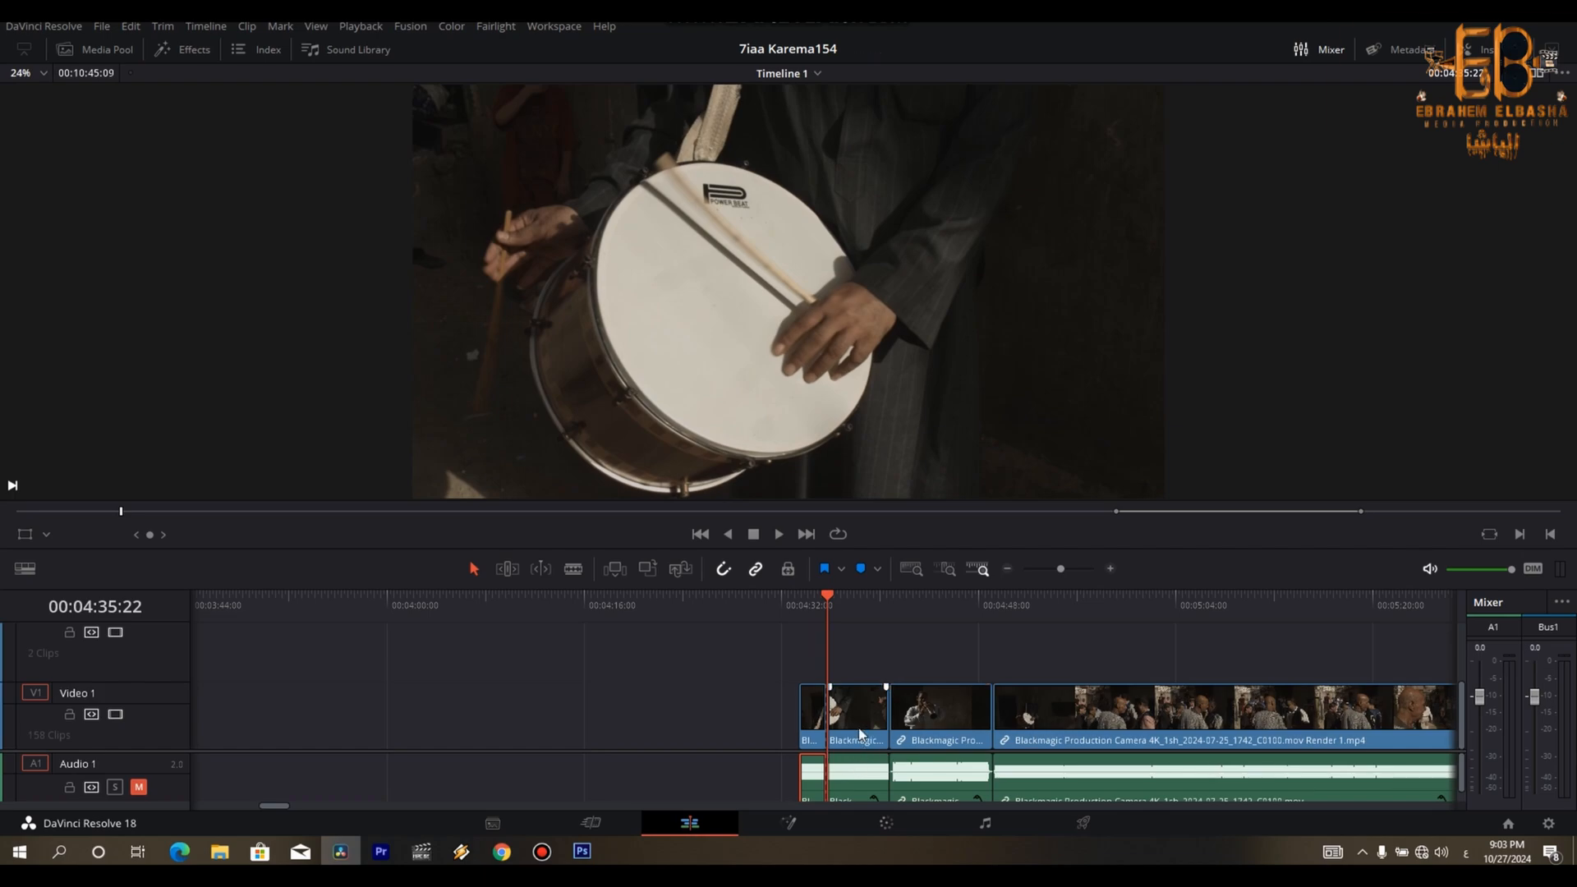
{"action": "left_click", "coordinate": [861, 728]}
{"action": "key", "text": "Delete"}
- Split the horn player's shot at 00:04:38:01 and ripple delete the remainder of it
{"action": "left_click", "coordinate": [845, 784]}
{"action": "key", "text": "space"}
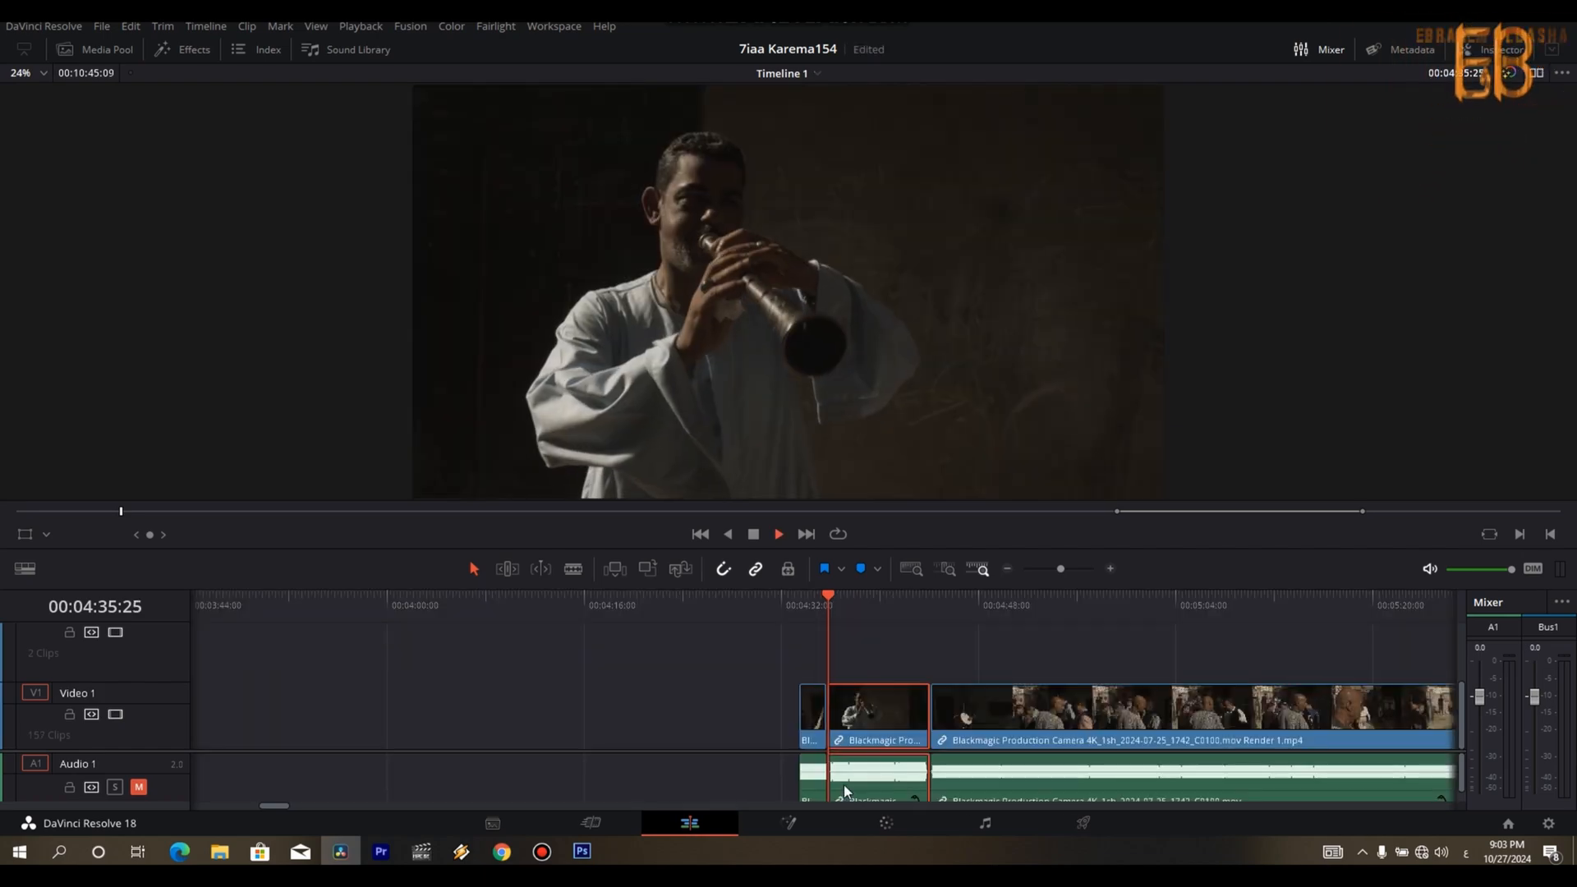
{"action": "key", "text": "space"}
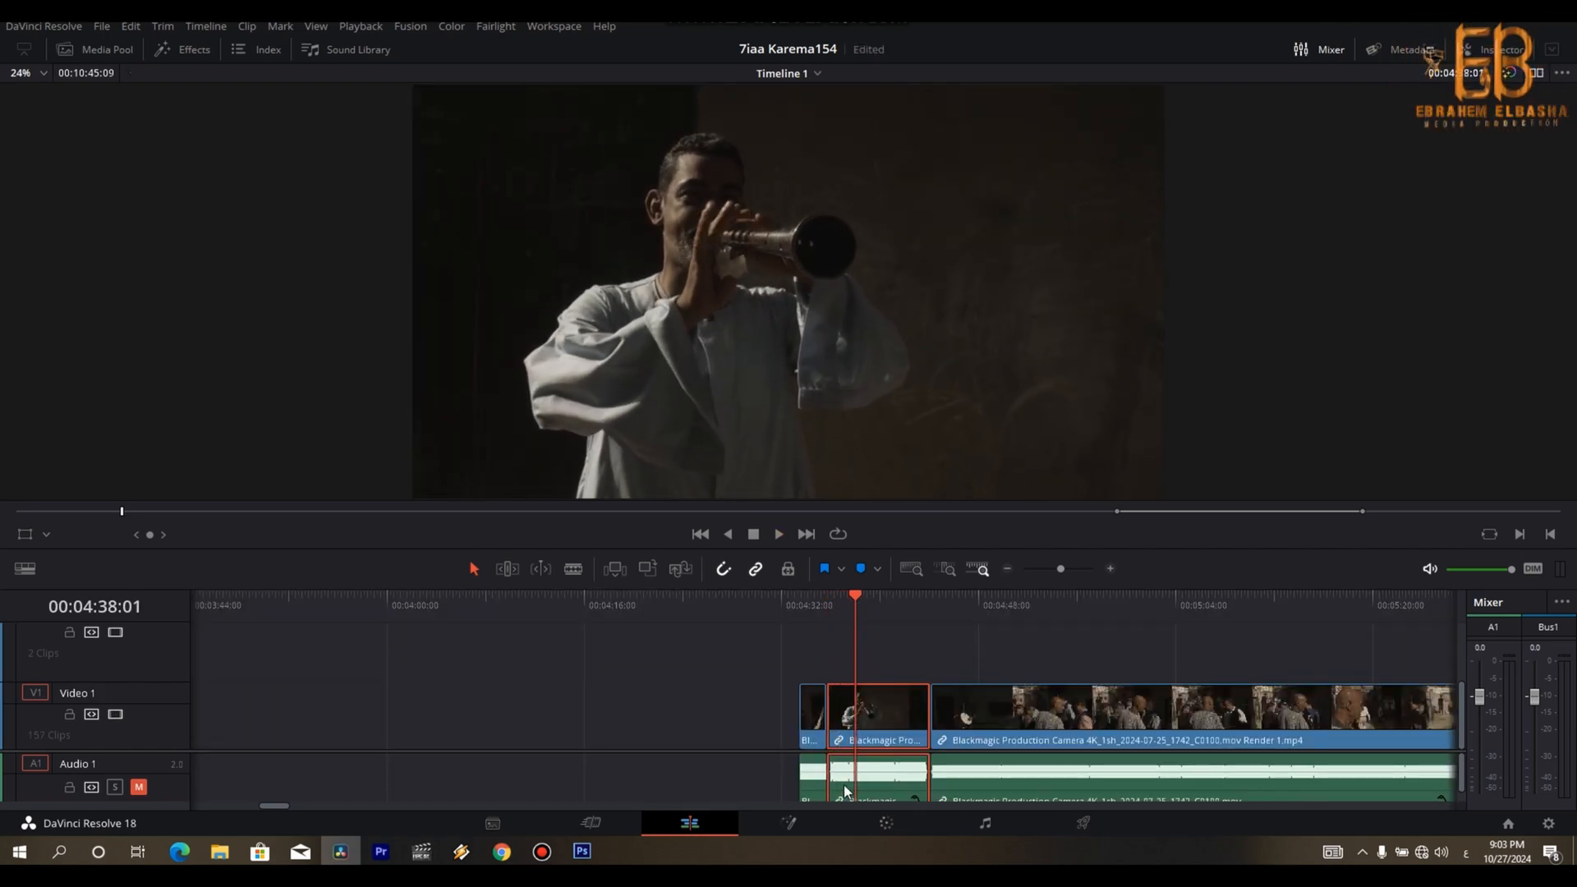
{"action": "key", "text": "ctrl+b"}
{"action": "key", "text": "Down"}
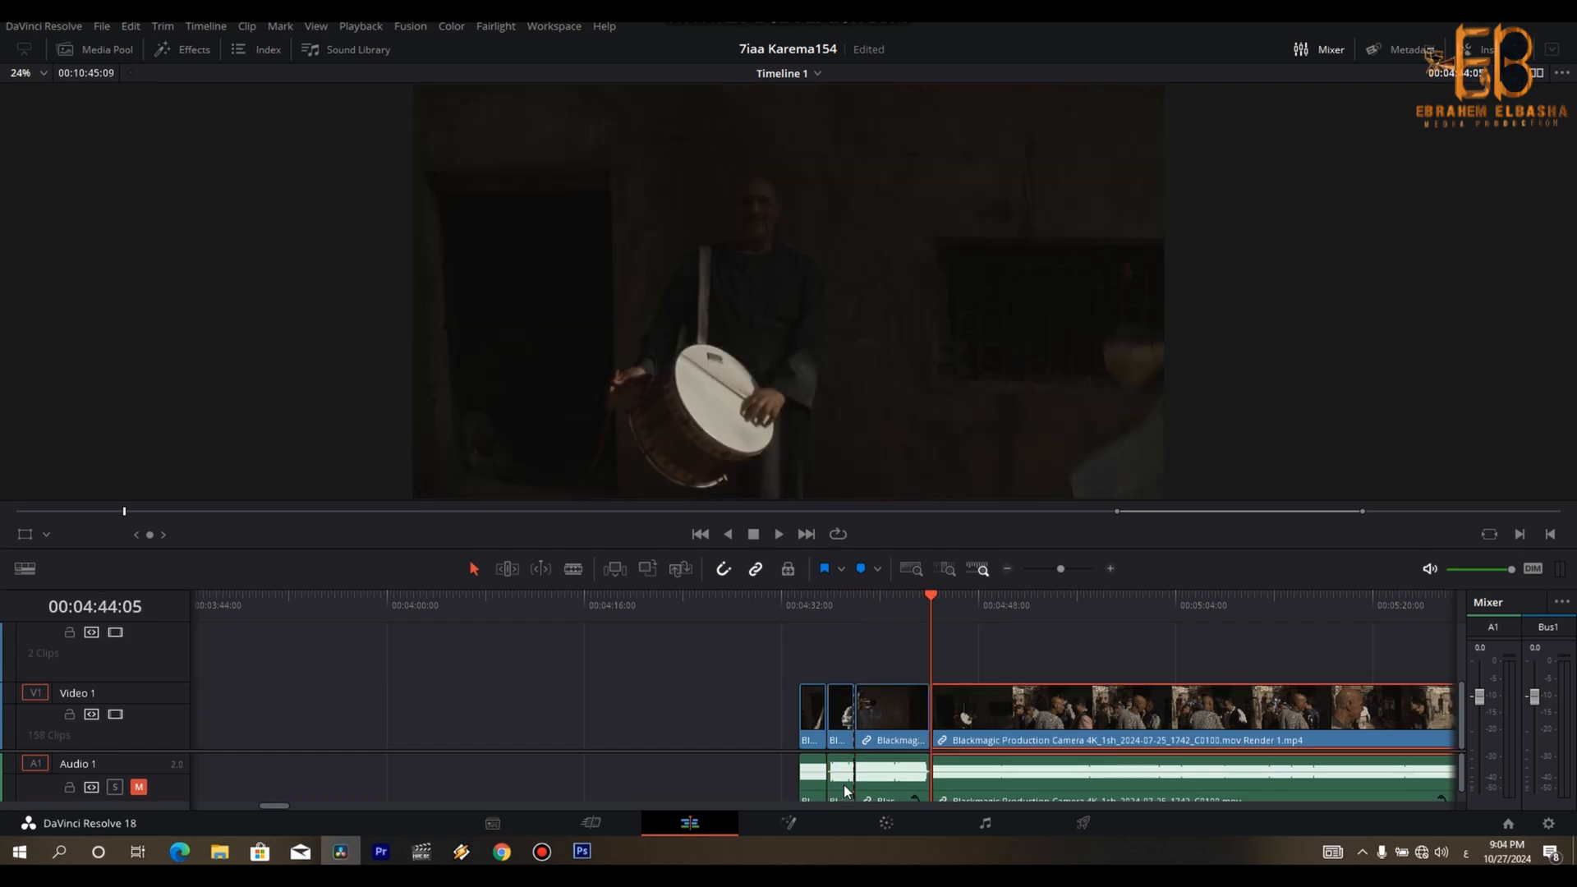
{"action": "key", "text": "Left"}
{"action": "key", "text": "Left"}
{"action": "key", "text": "Left"}
{"action": "key", "text": "Left"}
{"action": "key", "text": "Left"}
{"action": "key", "text": "Left"}
{"action": "key", "text": "Left"}
{"action": "key", "text": "Left"}
{"action": "key", "text": "Left"}
{"action": "key", "text": "Left"}
{"action": "key", "text": "Left"}
{"action": "key", "text": "Left"}
{"action": "key", "text": "Left"}
{"action": "key", "text": "Left"}
{"action": "key", "text": "Left"}
{"action": "key", "text": "Left"}
{"action": "key", "text": "Left"}
{"action": "key", "text": "Left"}
{"action": "key", "text": "Left"}
{"action": "key", "text": "Left"}
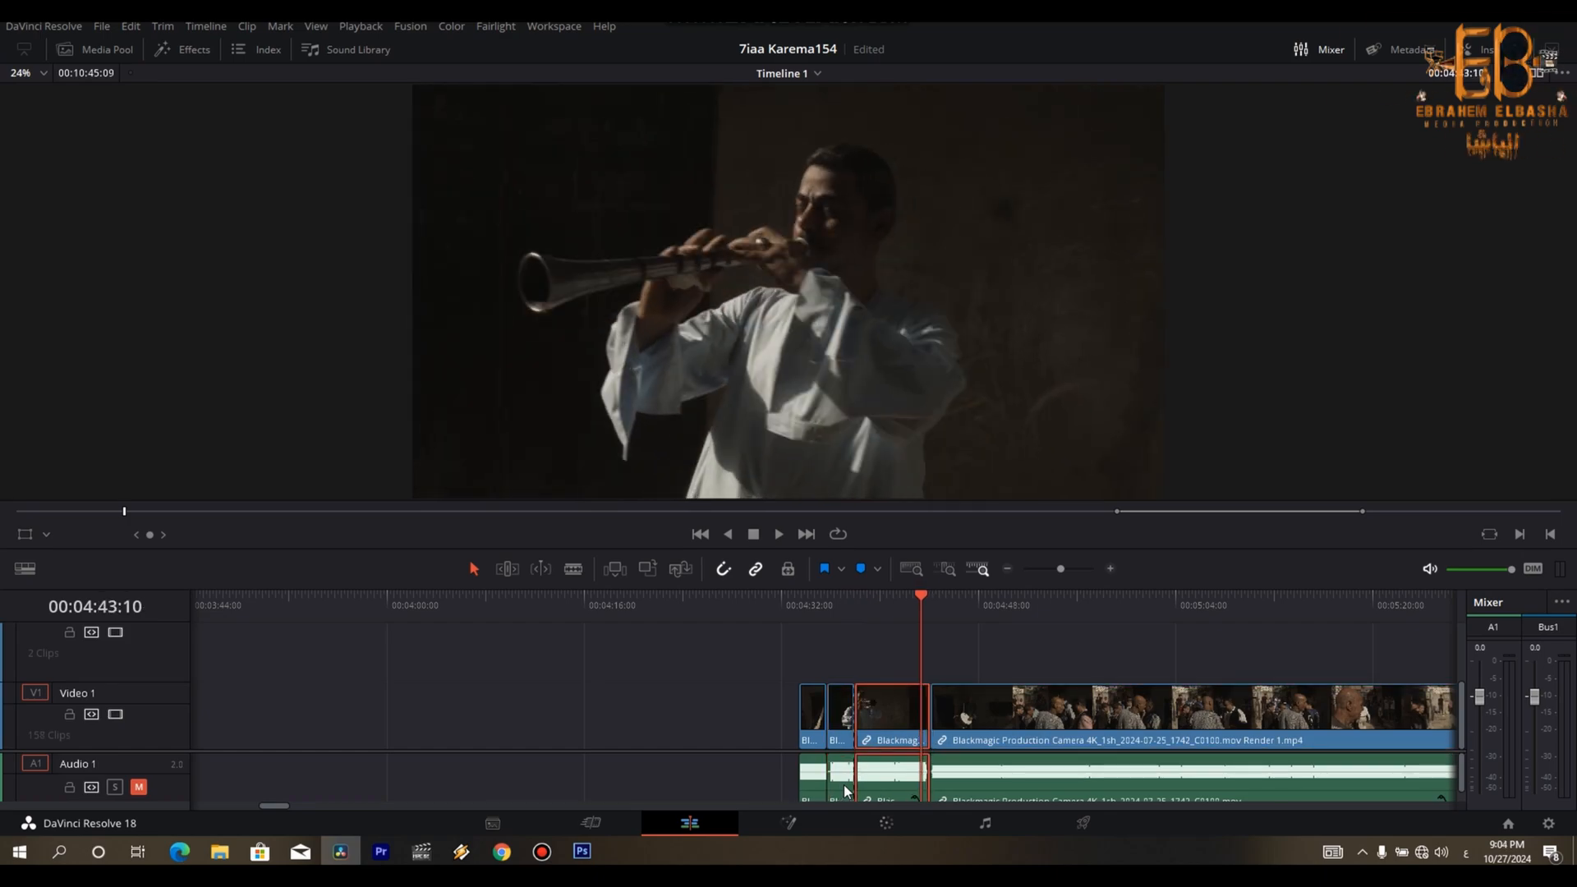
{"action": "key", "text": "Delete"}
- Play the long shot of the musicians and arriving guests and split it at 00:04:41:25
{"action": "key", "text": "space"}
{"action": "key", "text": "space"}
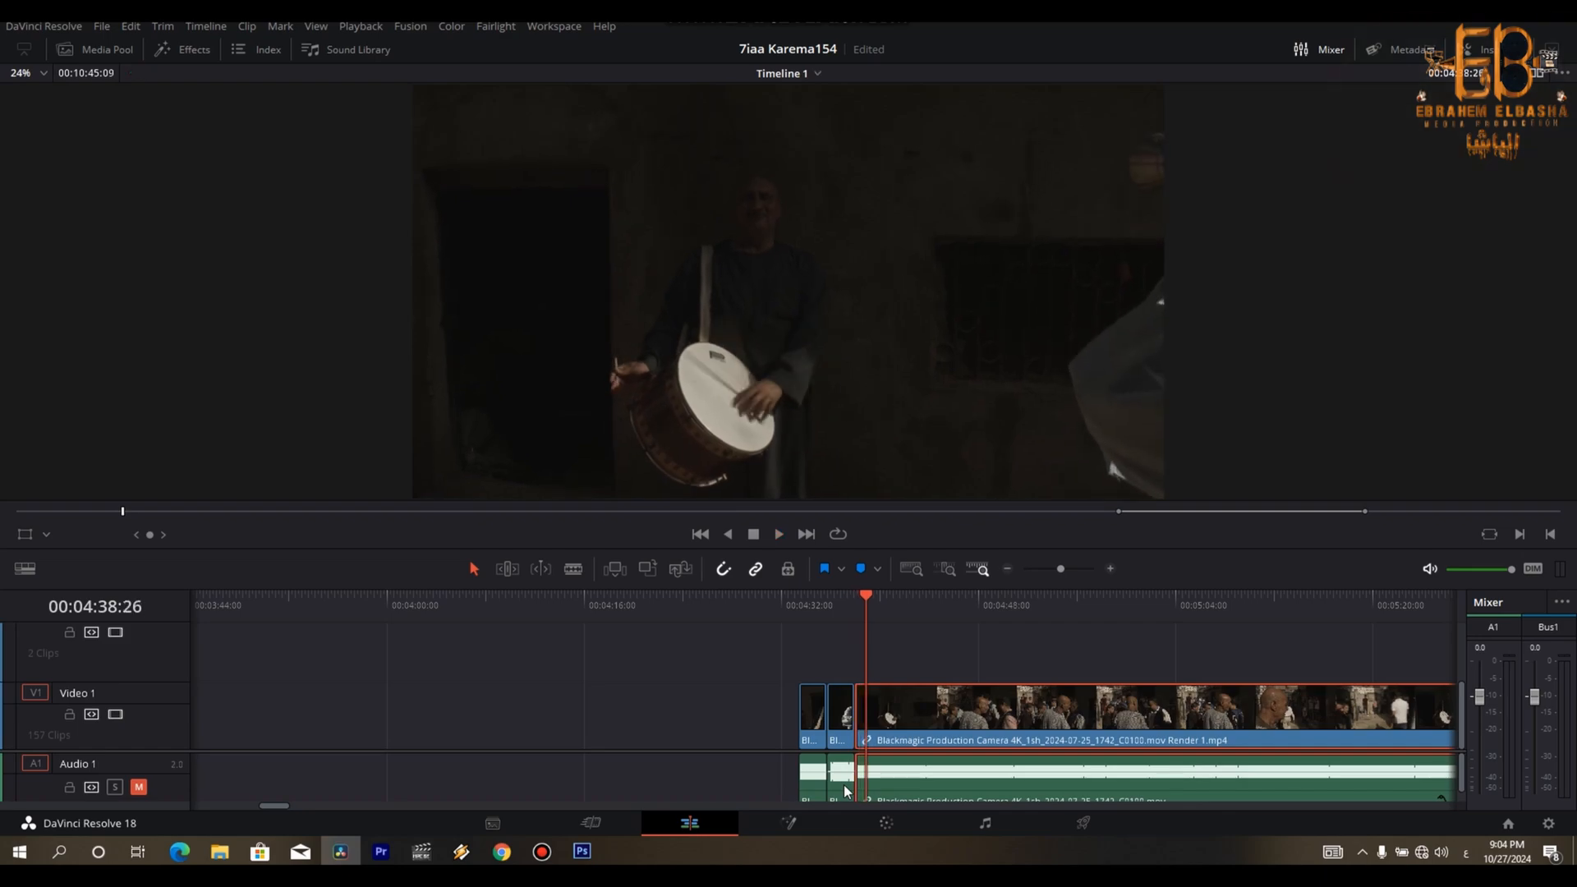
{"action": "key", "text": "space"}
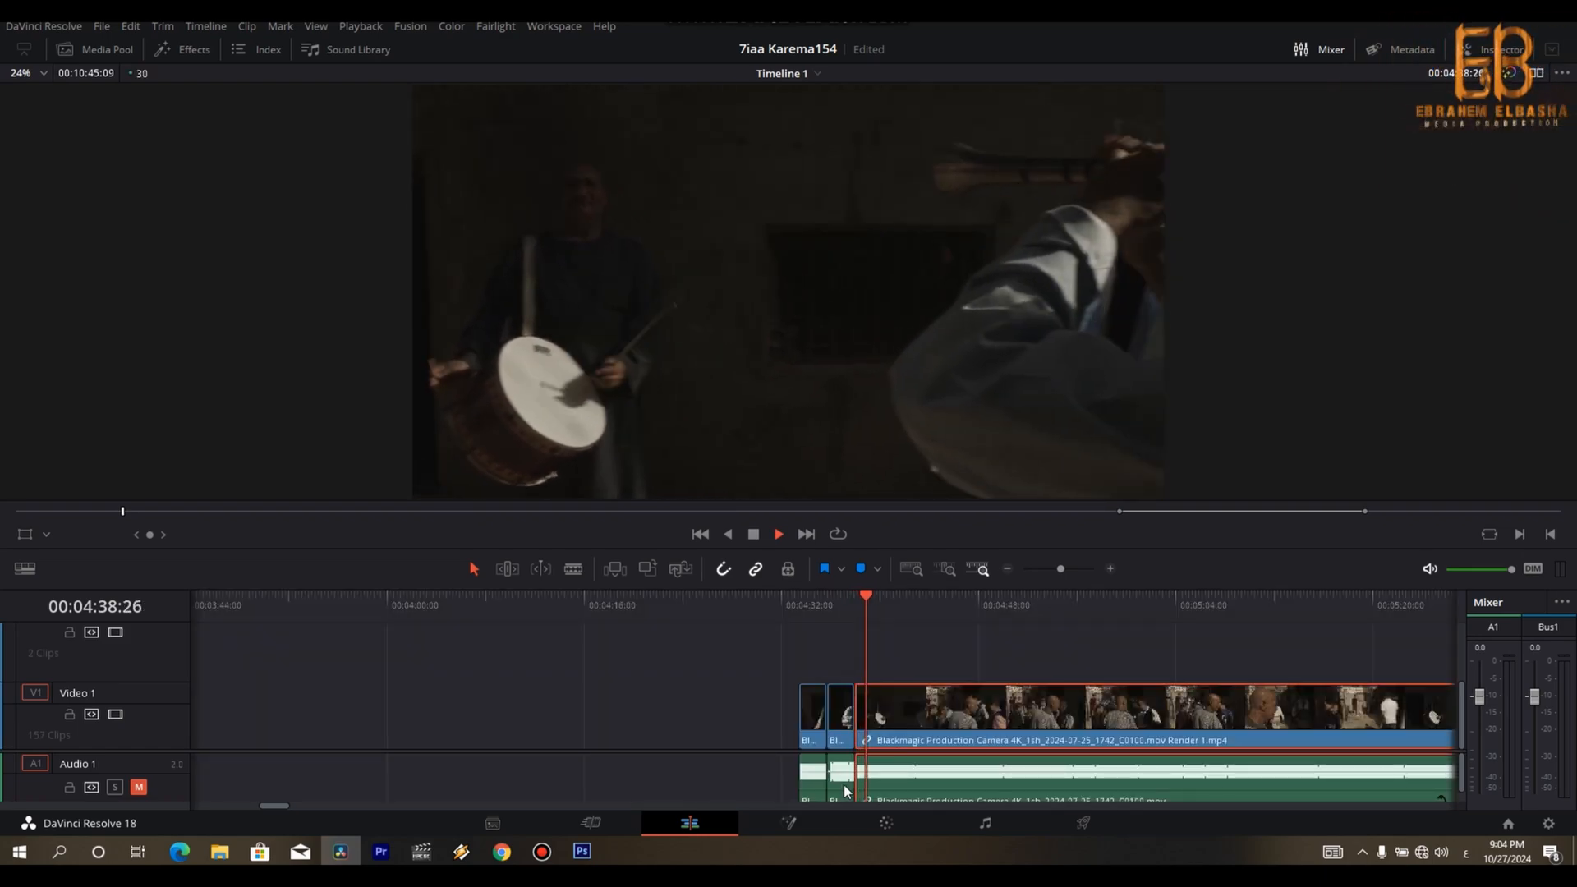
{"action": "key", "text": "space"}
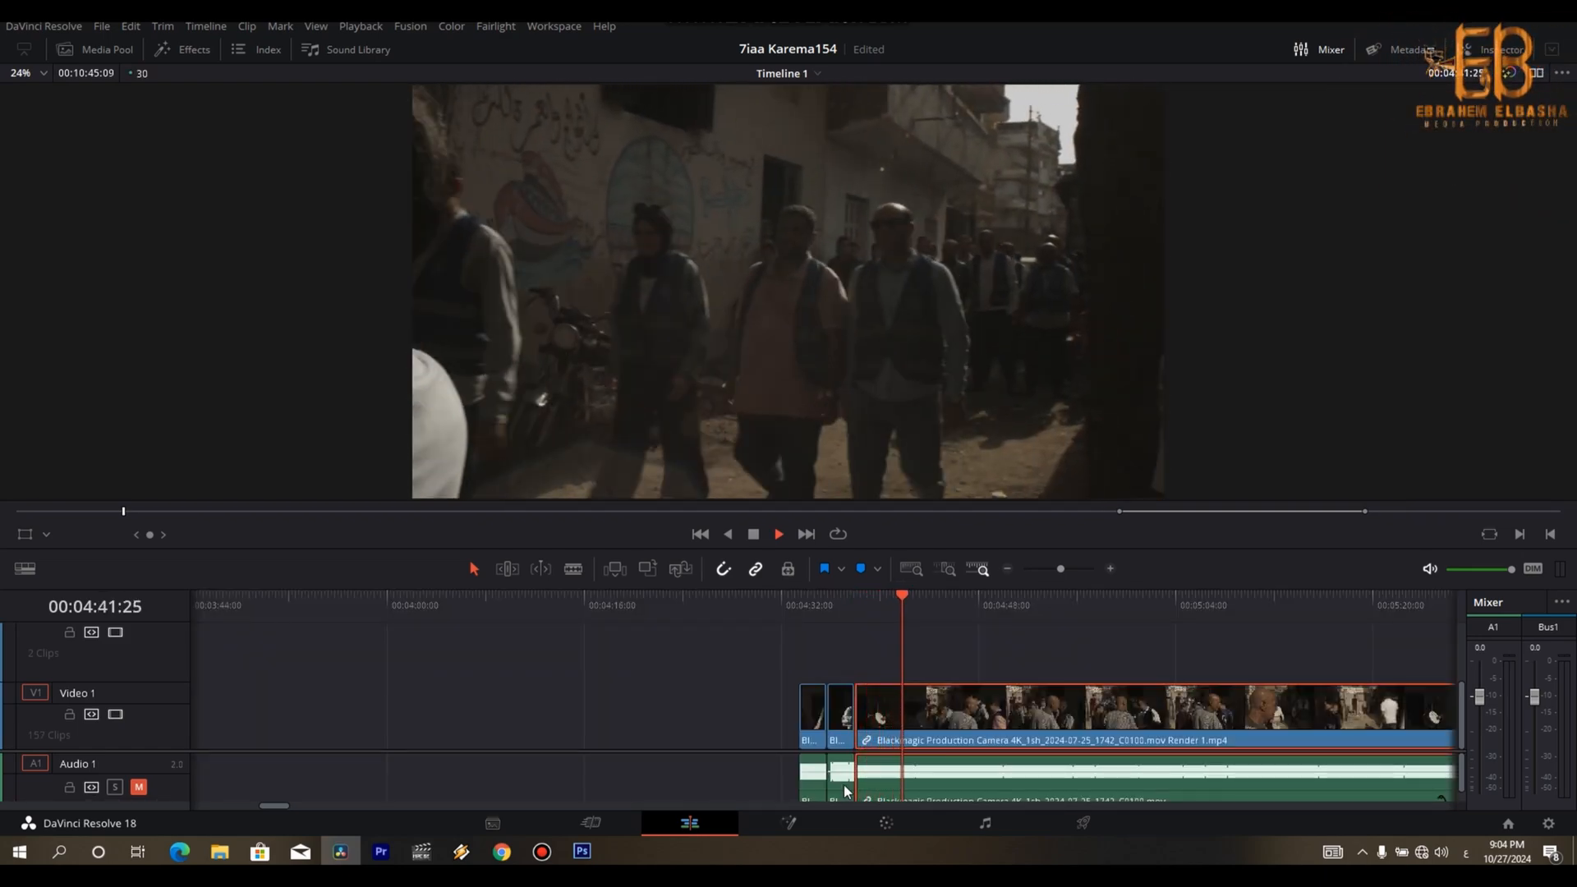
{"action": "key", "text": "ctrl+b"}
- Insert the three trimmed musician clips between the first street-musicians clip and the sped-up street shot, closing the gaps
{"action": "key", "text": "ctrl+minus"}
{"action": "key", "text": "ctrl+minus"}
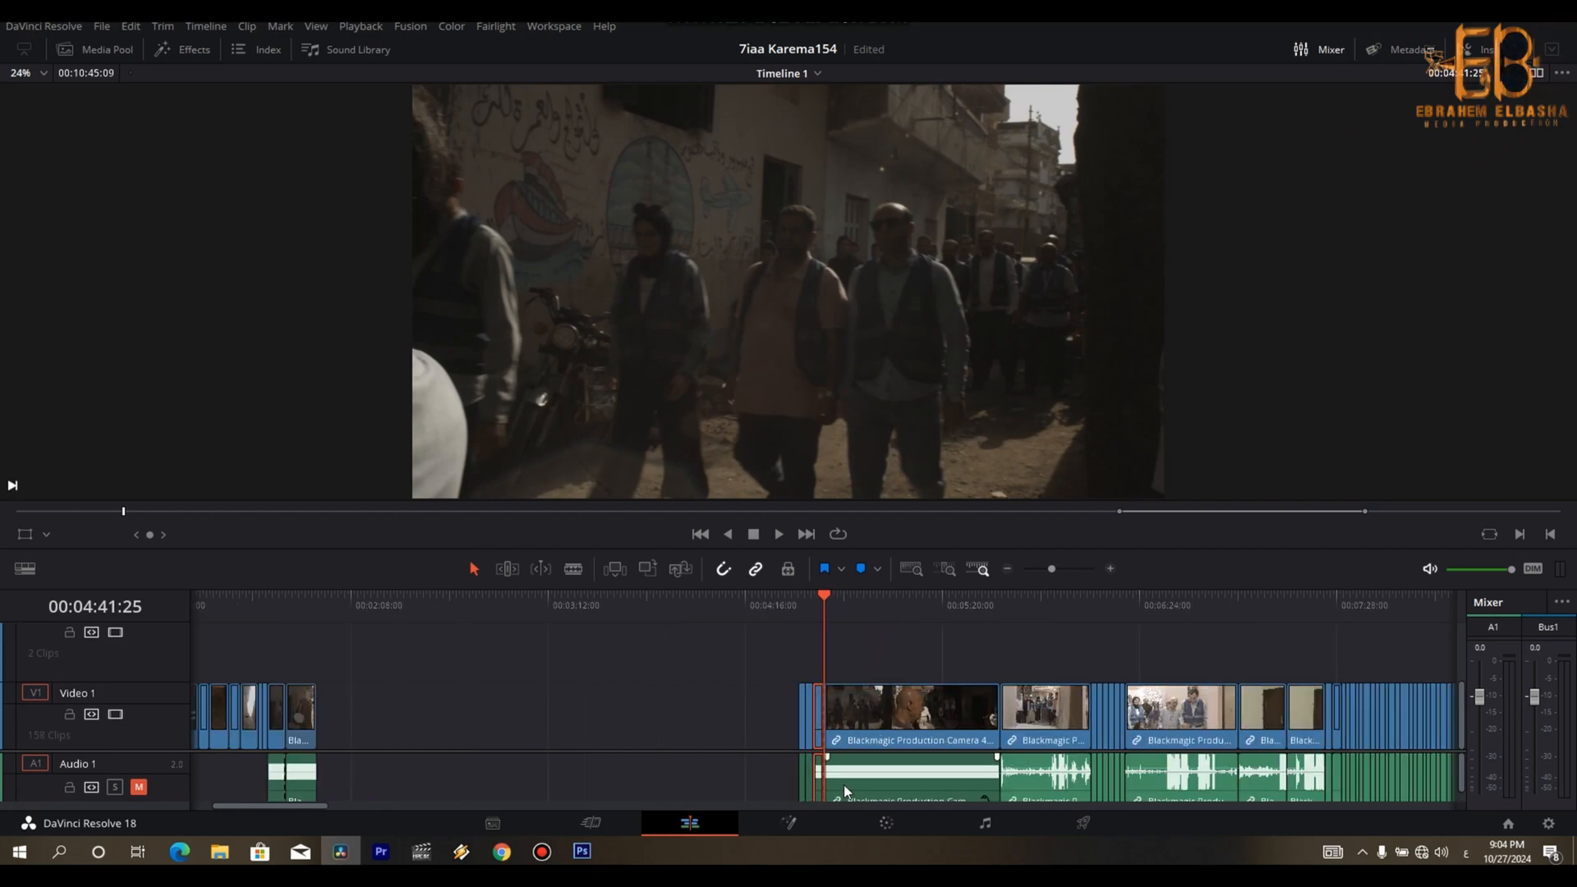
{"action": "left_click_drag", "start_coordinate": [301, 715], "coordinate": [479, 721]}
{"action": "left_click_drag", "start_coordinate": [821, 726], "coordinate": [301, 716]}
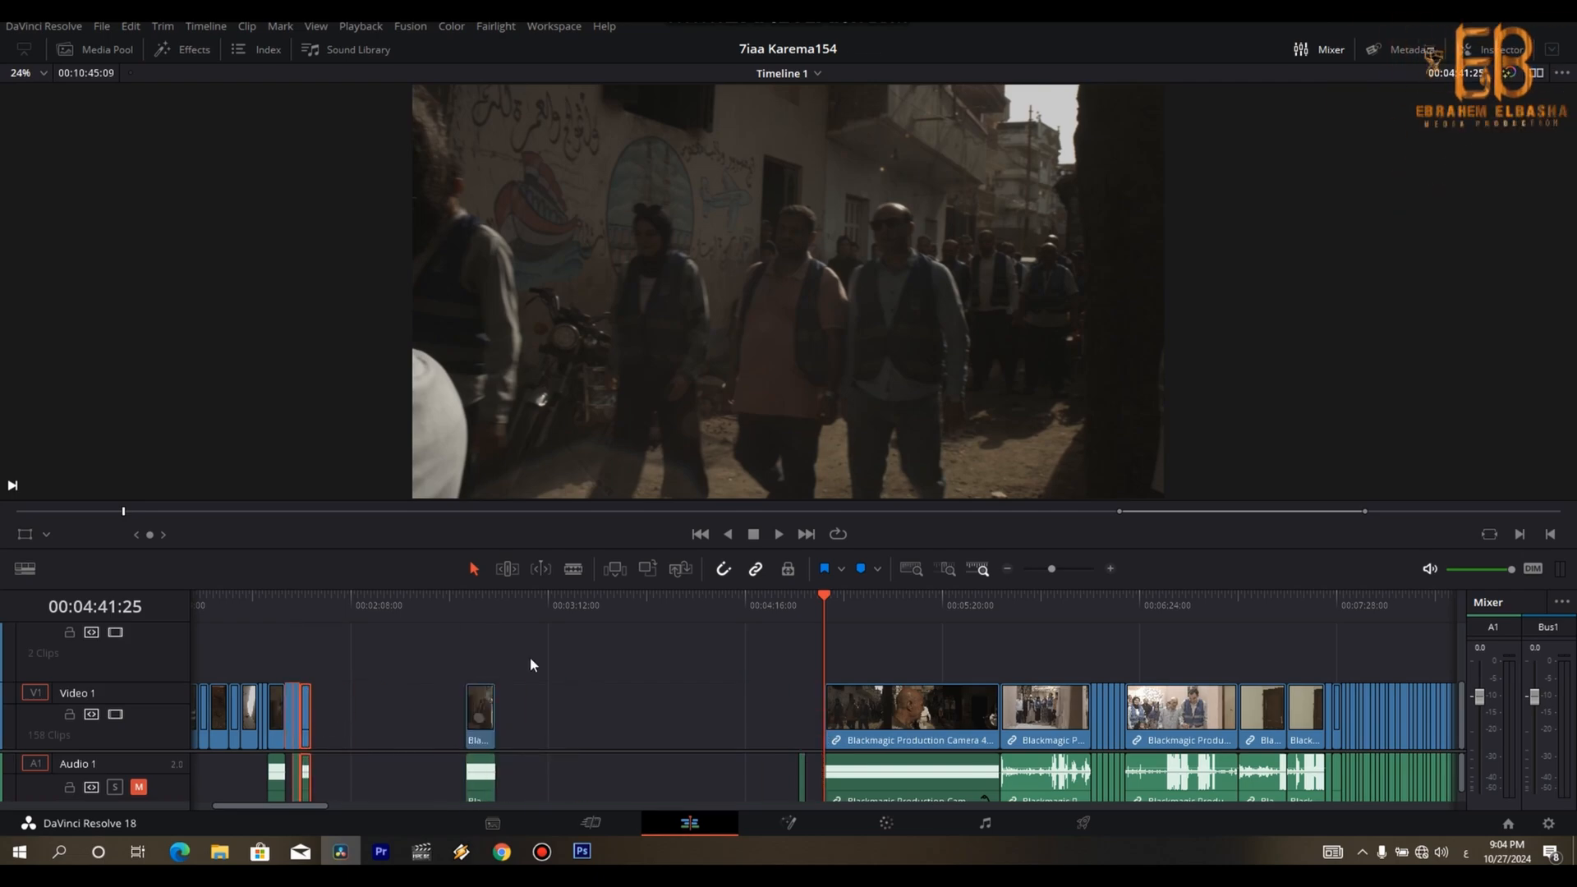
{"action": "left_click", "coordinate": [713, 701]}
{"action": "left_click_drag", "start_coordinate": [803, 776], "coordinate": [573, 772]}
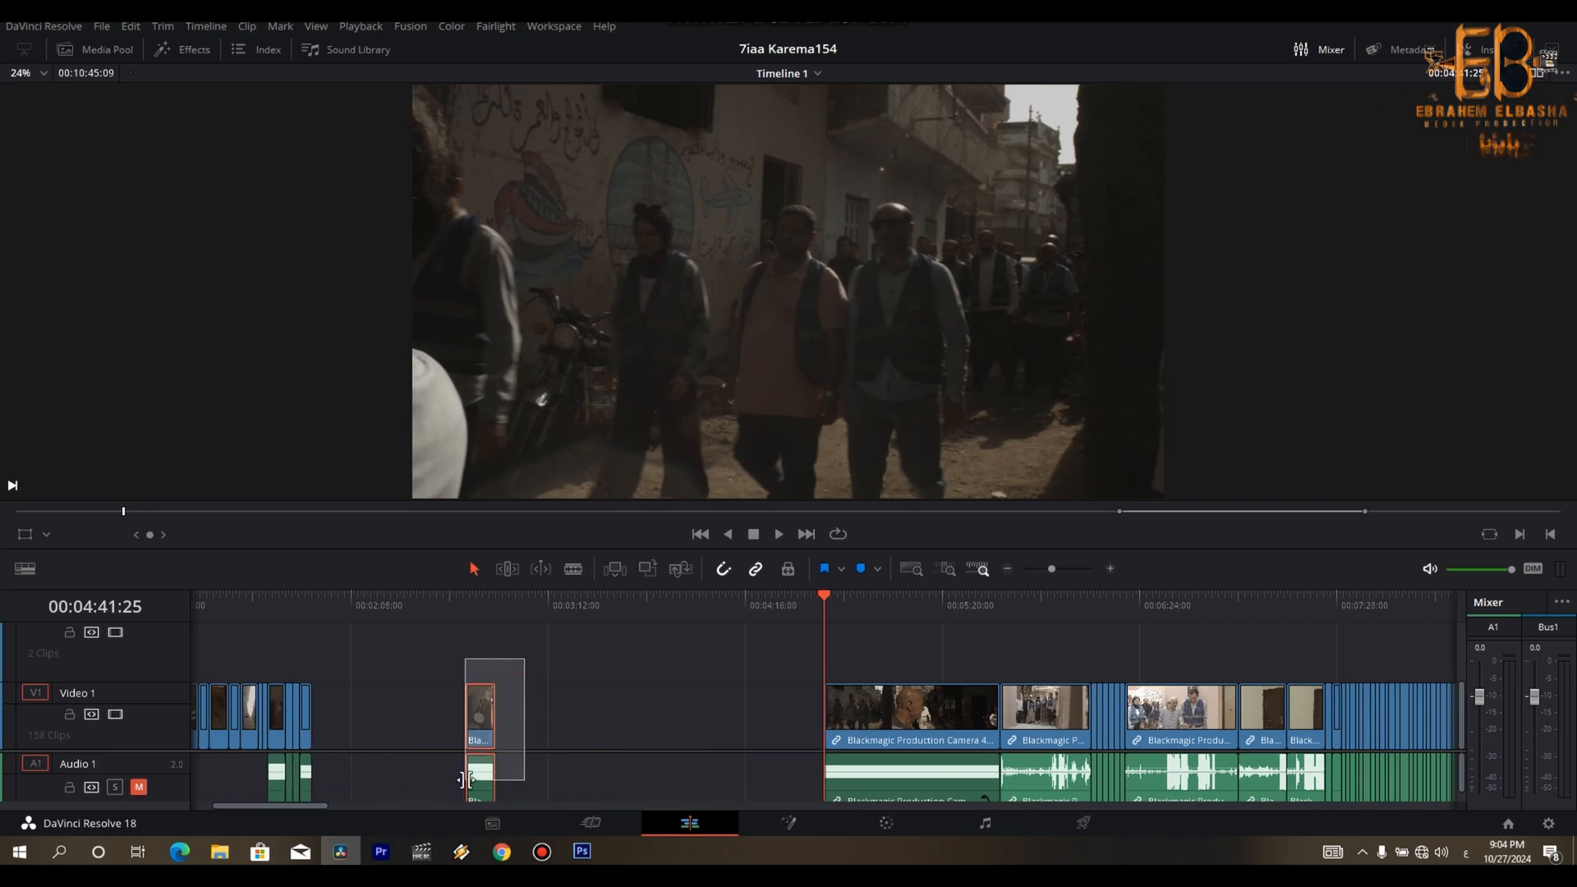
{"action": "left_click_drag", "start_coordinate": [369, 727], "coordinate": [320, 723]}
{"action": "left_click", "coordinate": [313, 618]}
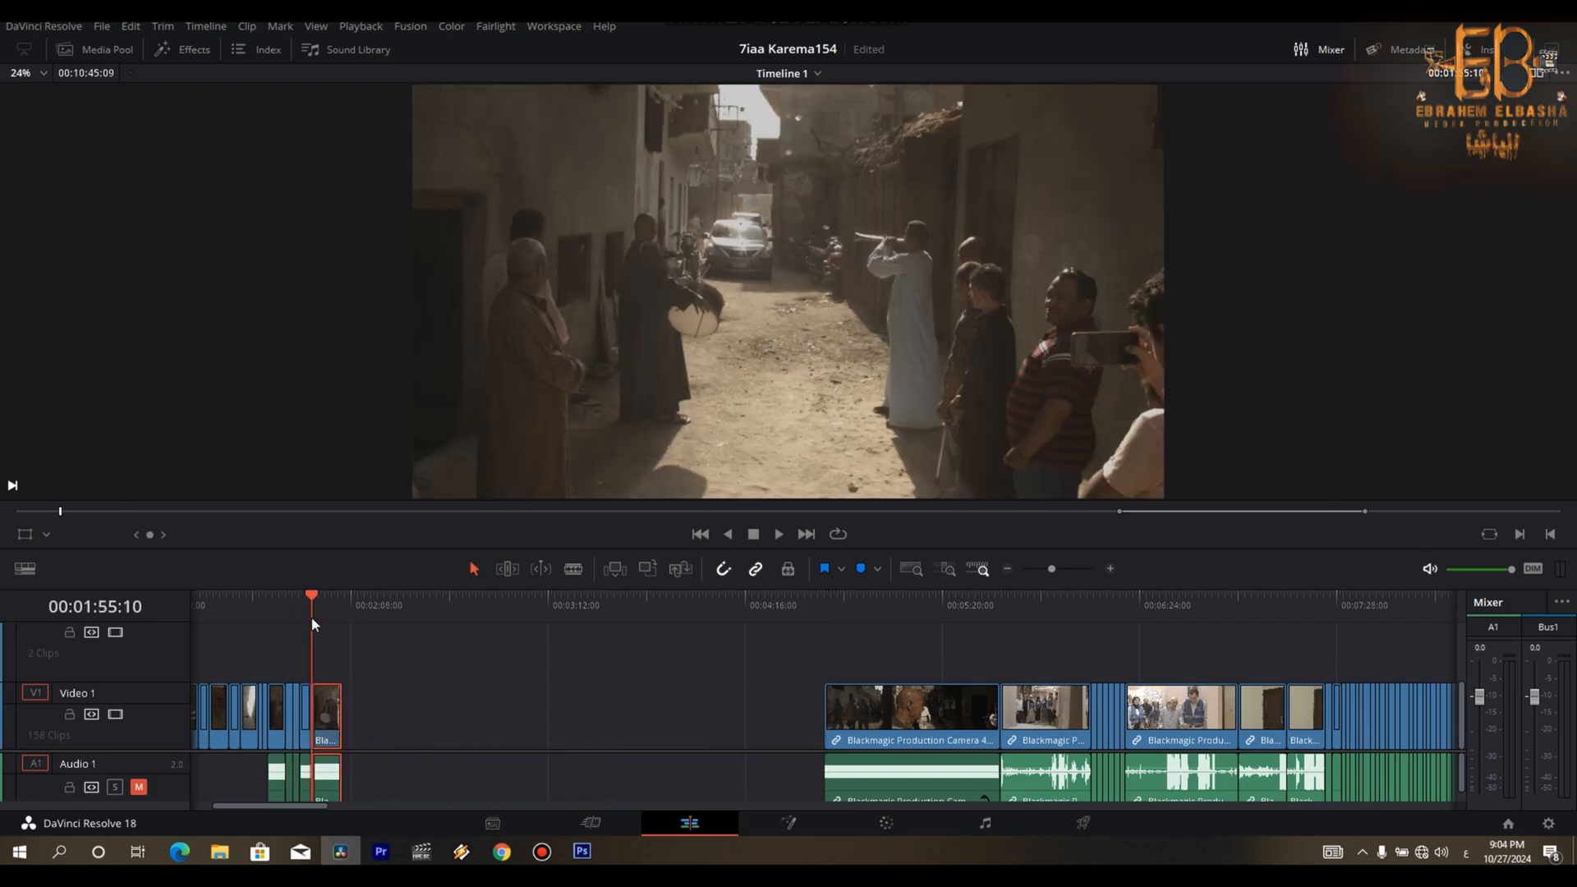
- Shorten the start of the sped-up street shot and trim its end to 00:01:58:05
{"action": "key", "text": "ctrl+equal"}
{"action": "left_click_drag", "start_coordinate": [855, 605], "coordinate": [912, 618]}
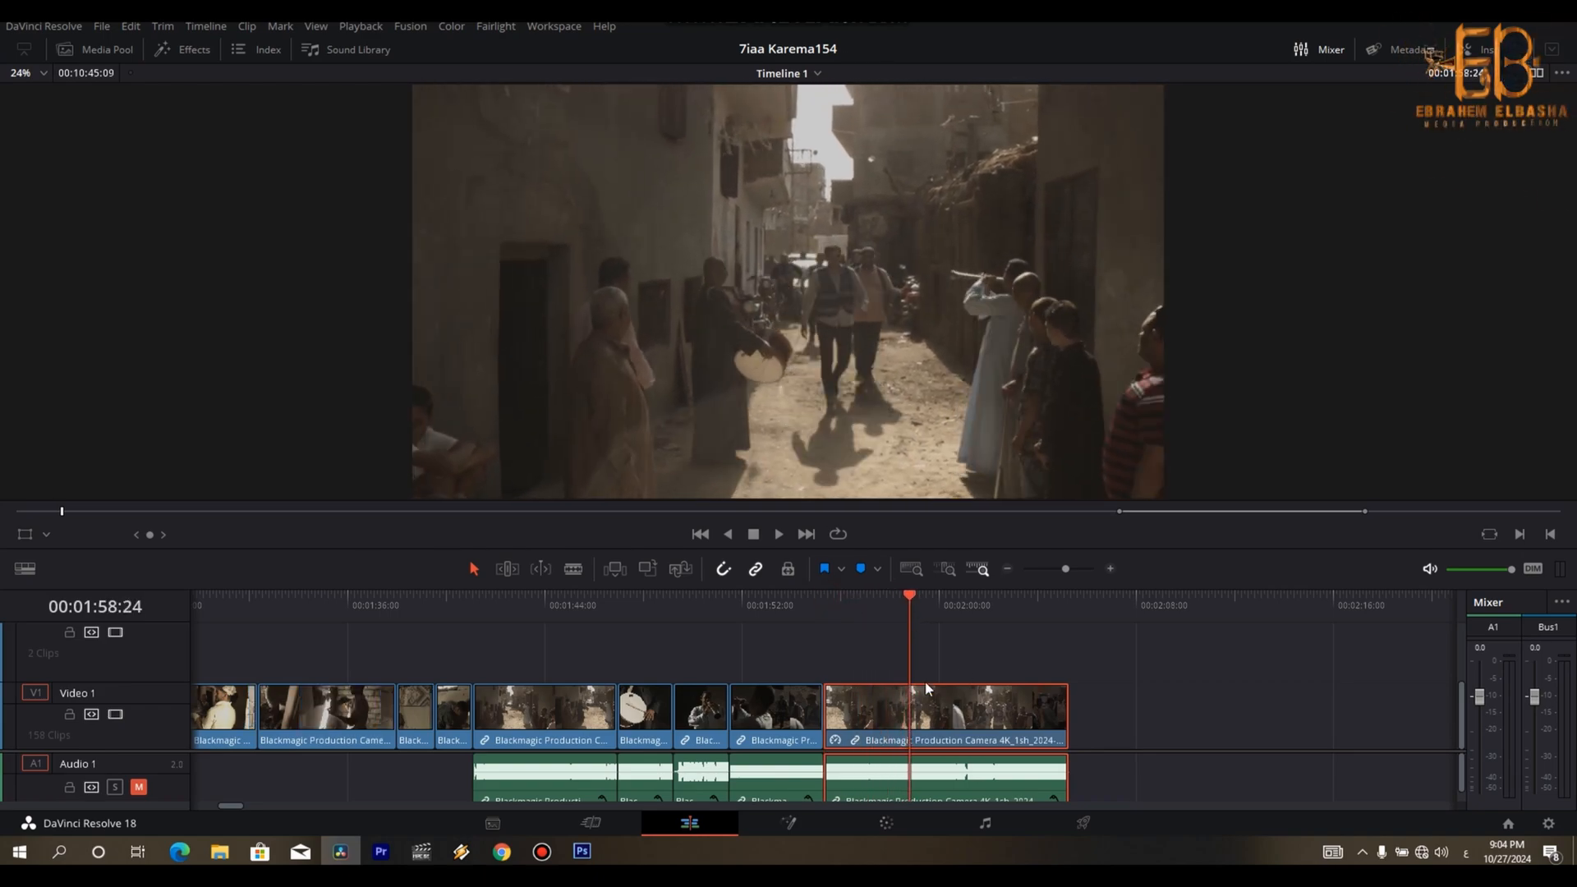
{"action": "left_click_drag", "start_coordinate": [836, 704], "coordinate": [876, 723]}
{"action": "mouse_move", "coordinate": [915, 600]}
{"action": "left_mouse_down"}
{"action": "mouse_move", "coordinate": [874, 603]}
{"action": "mouse_move", "coordinate": [895, 604]}
{"action": "left_mouse_up"}
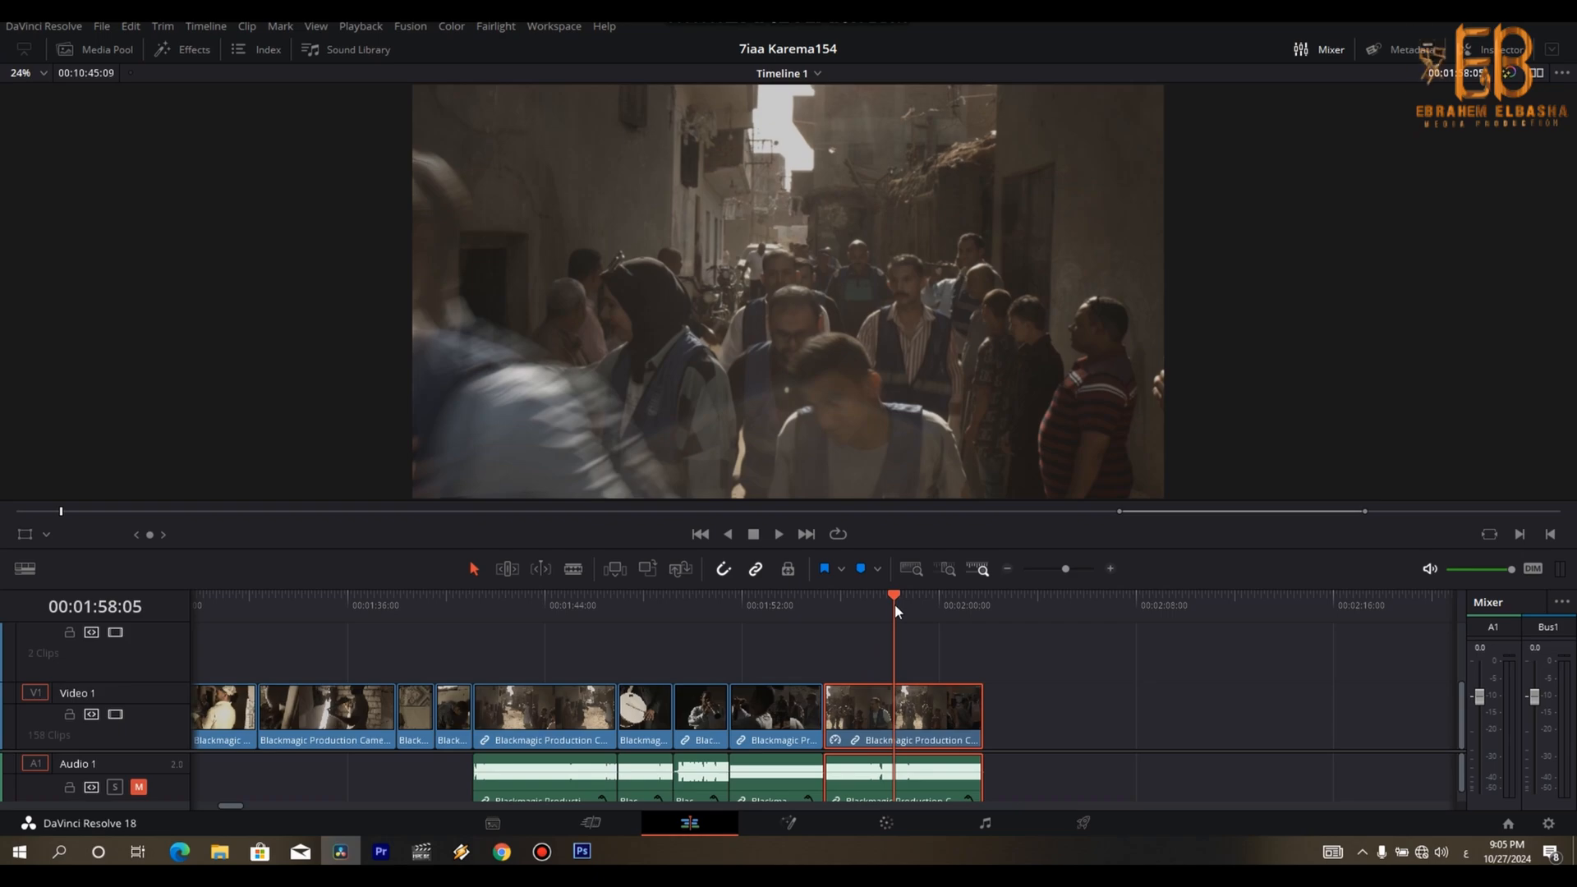
{"action": "left_click_drag", "start_coordinate": [979, 708], "coordinate": [894, 700]}
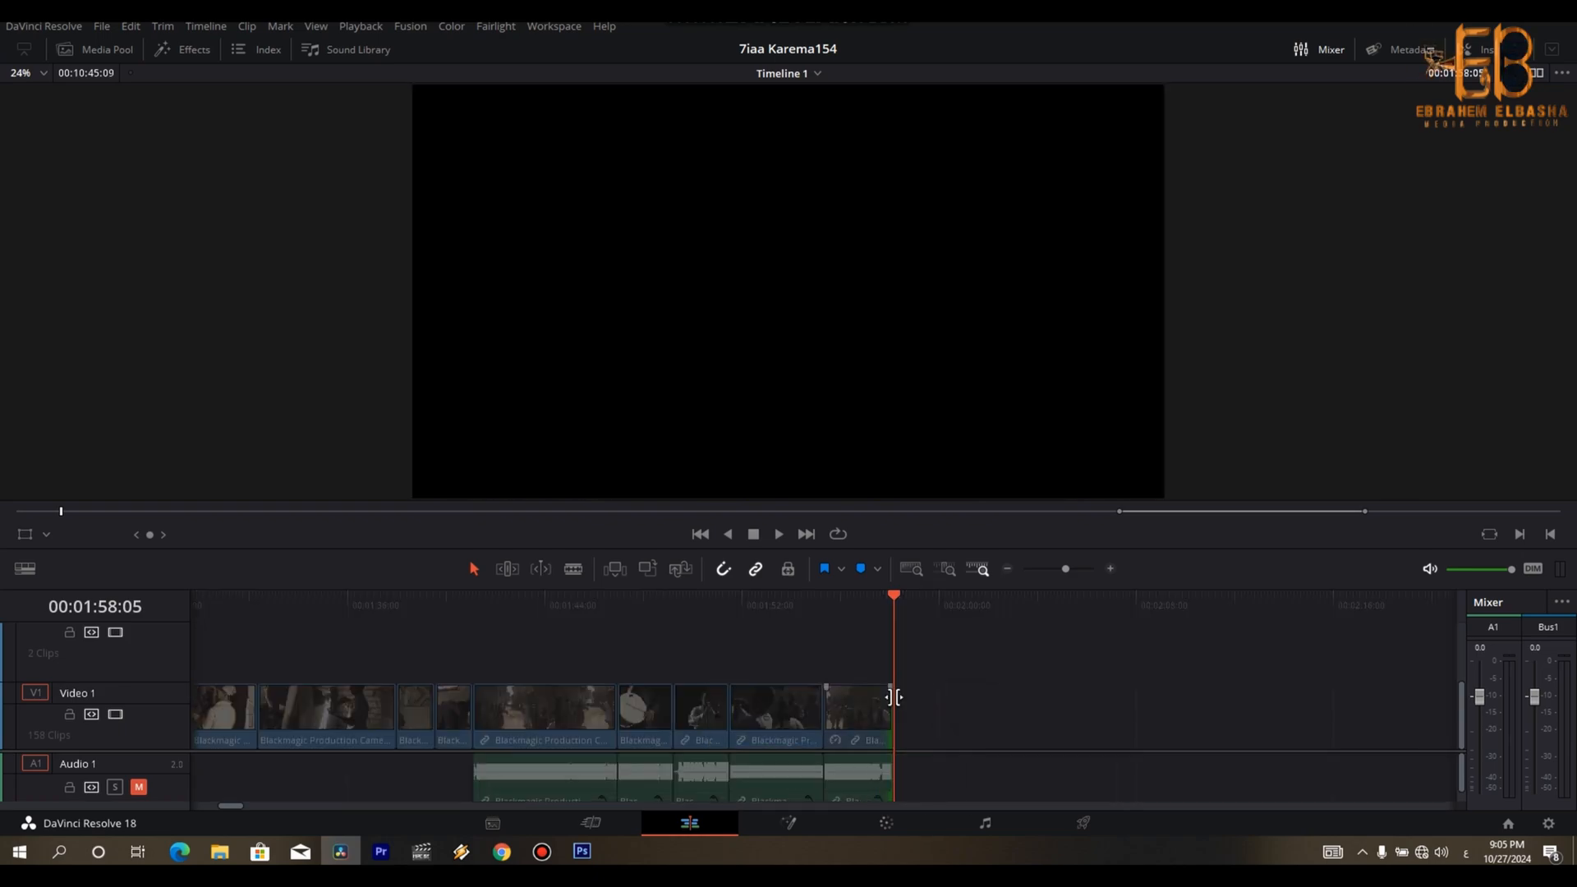
- Delete the leftover part of the long musicians-and-guests clip at the start of the remaining group
{"action": "key", "text": "ctrl+minus"}
{"action": "key", "text": "ctrl+minus"}
{"action": "key", "text": "ctrl+minus"}
{"action": "key", "text": "Down"}
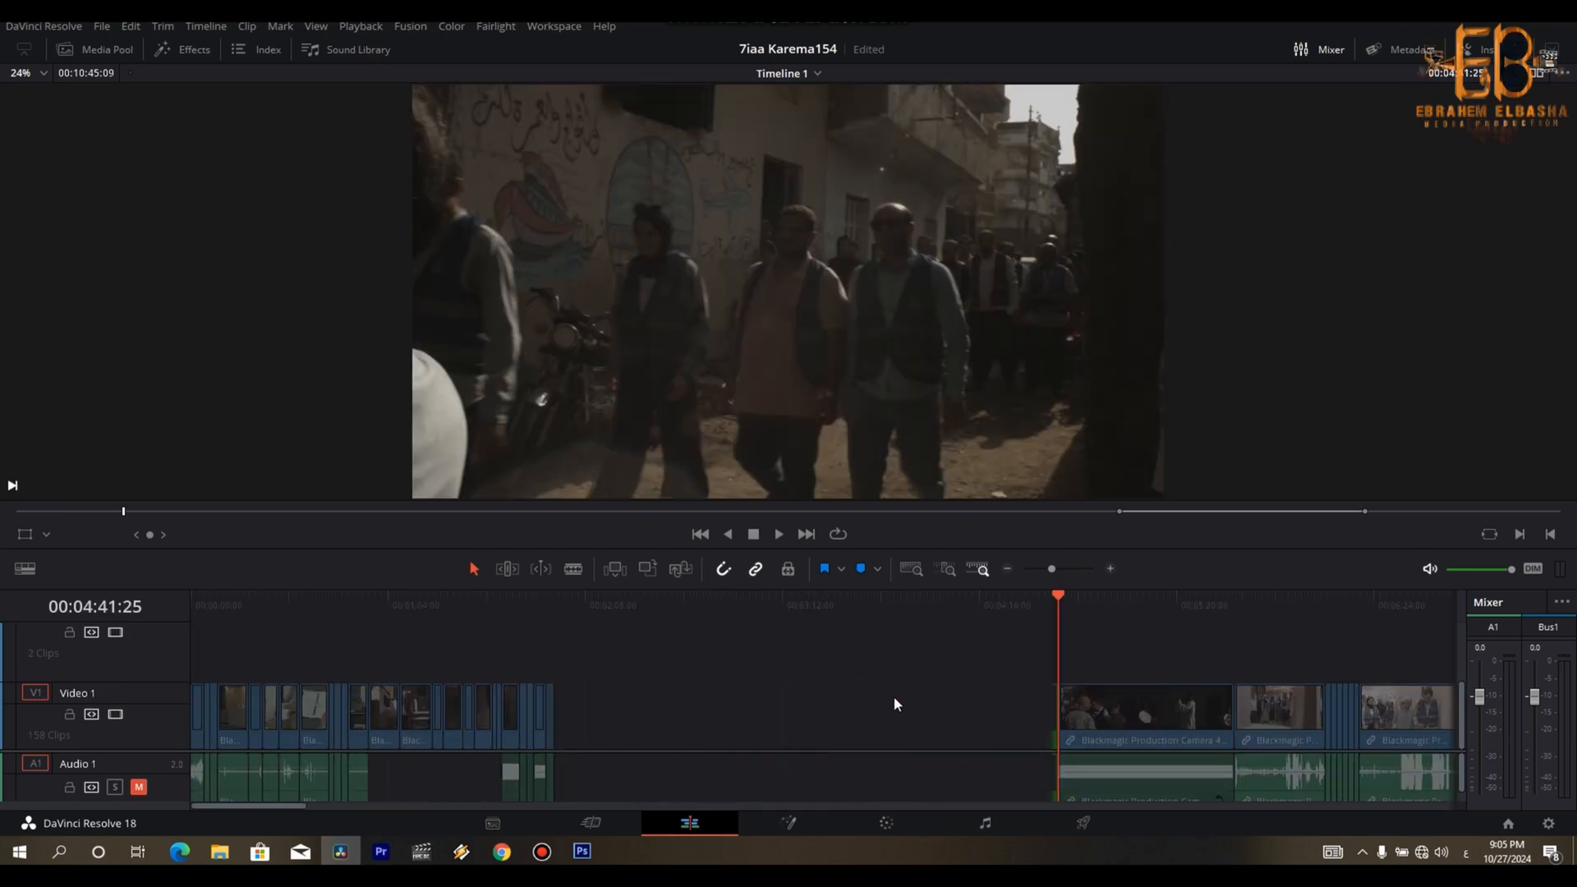
{"action": "key", "text": "space"}
{"action": "left_click", "coordinate": [1118, 767]}
{"action": "key", "text": "BackSpace"}
- Review the house-entry, group-portrait and door shots in the remaining clips, and return to the start of that group
{"action": "key", "text": "Down"}
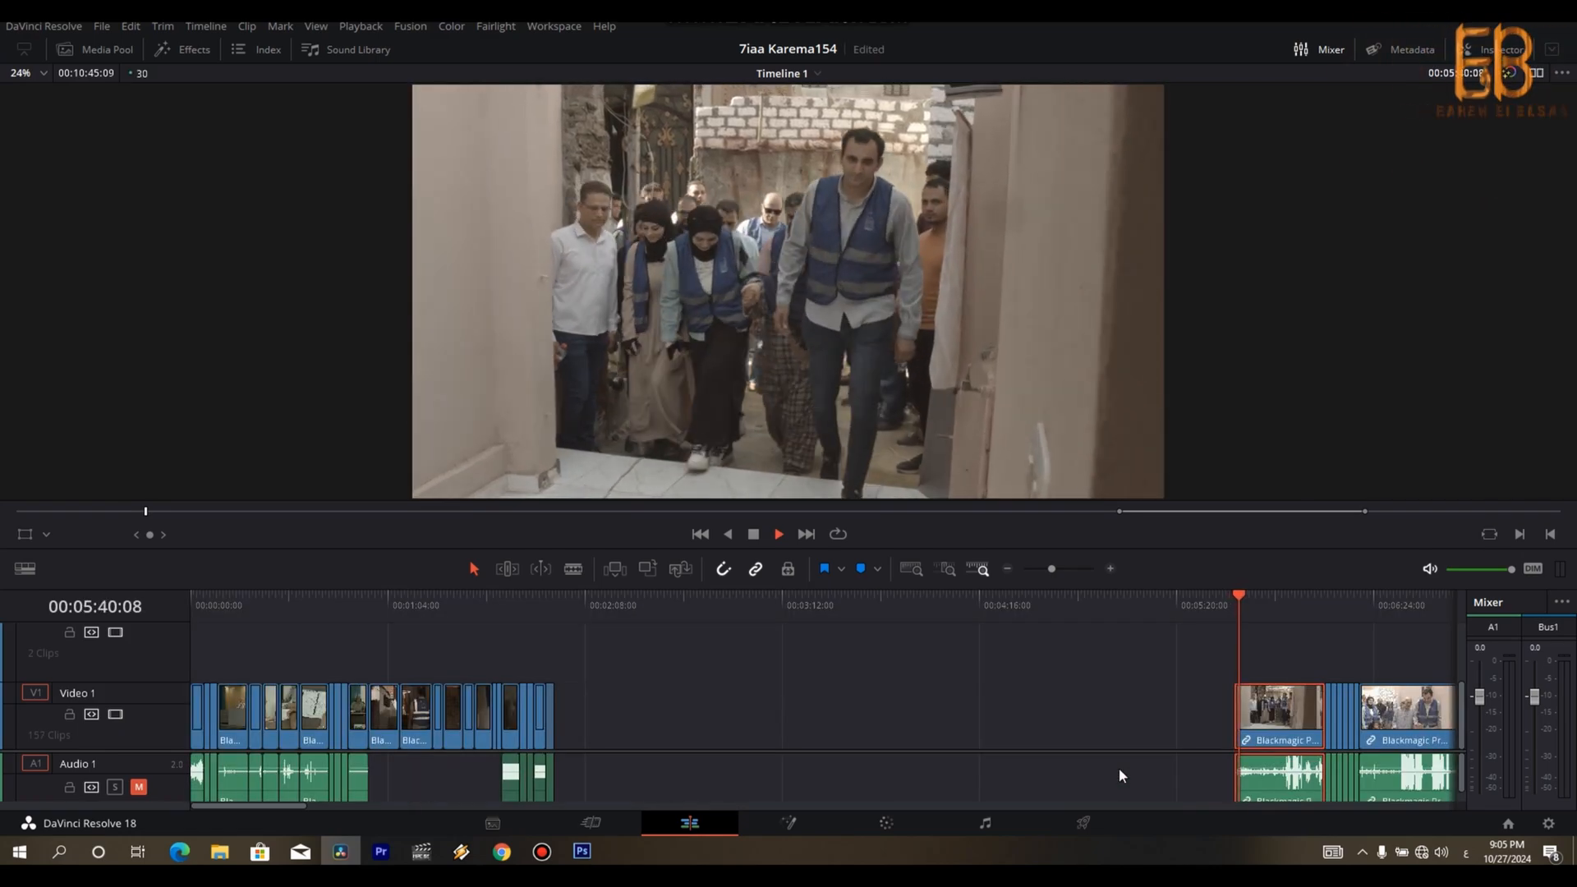
{"action": "key", "text": "space"}
{"action": "key", "text": "Down"}
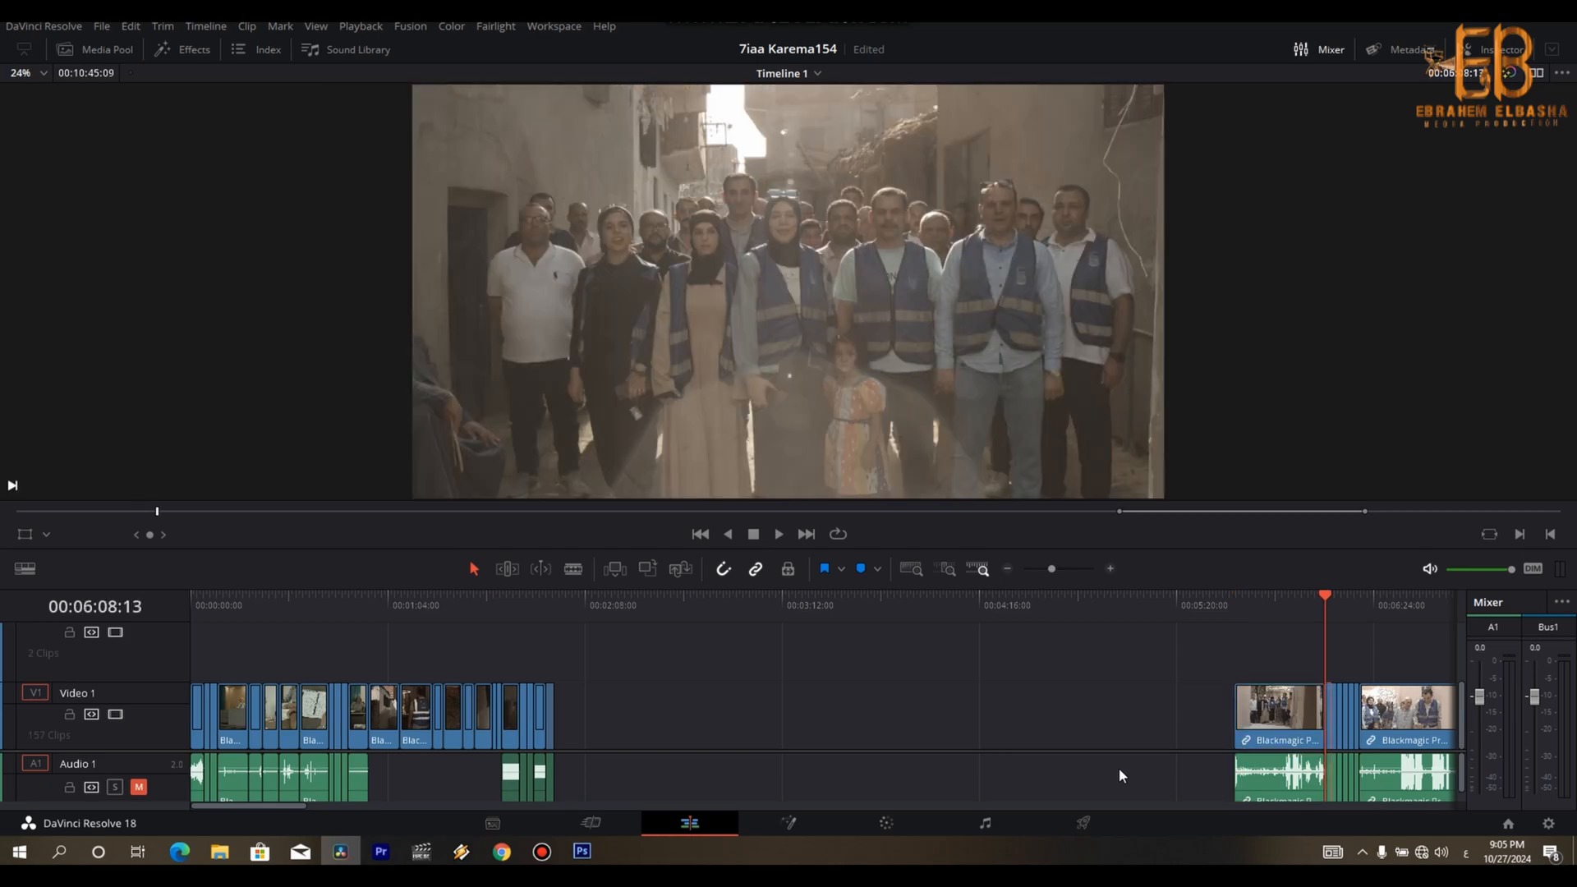
{"action": "key", "text": "Down"}
{"action": "key", "text": "Down"}
{"action": "key", "text": "Down"}
{"action": "key", "text": "Down"}
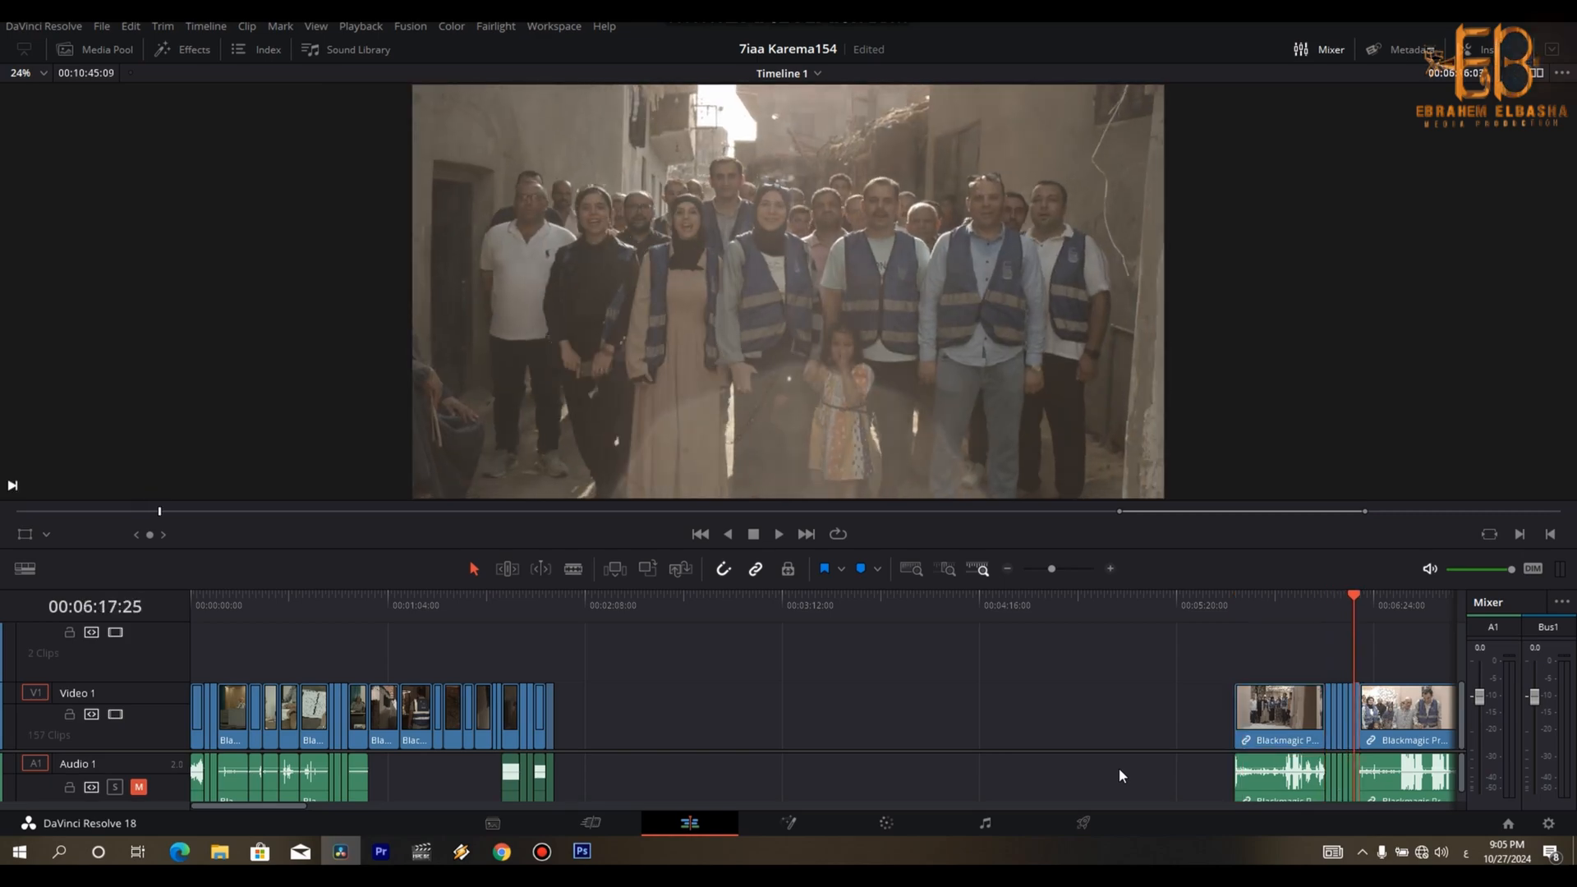
{"action": "key", "text": "space"}
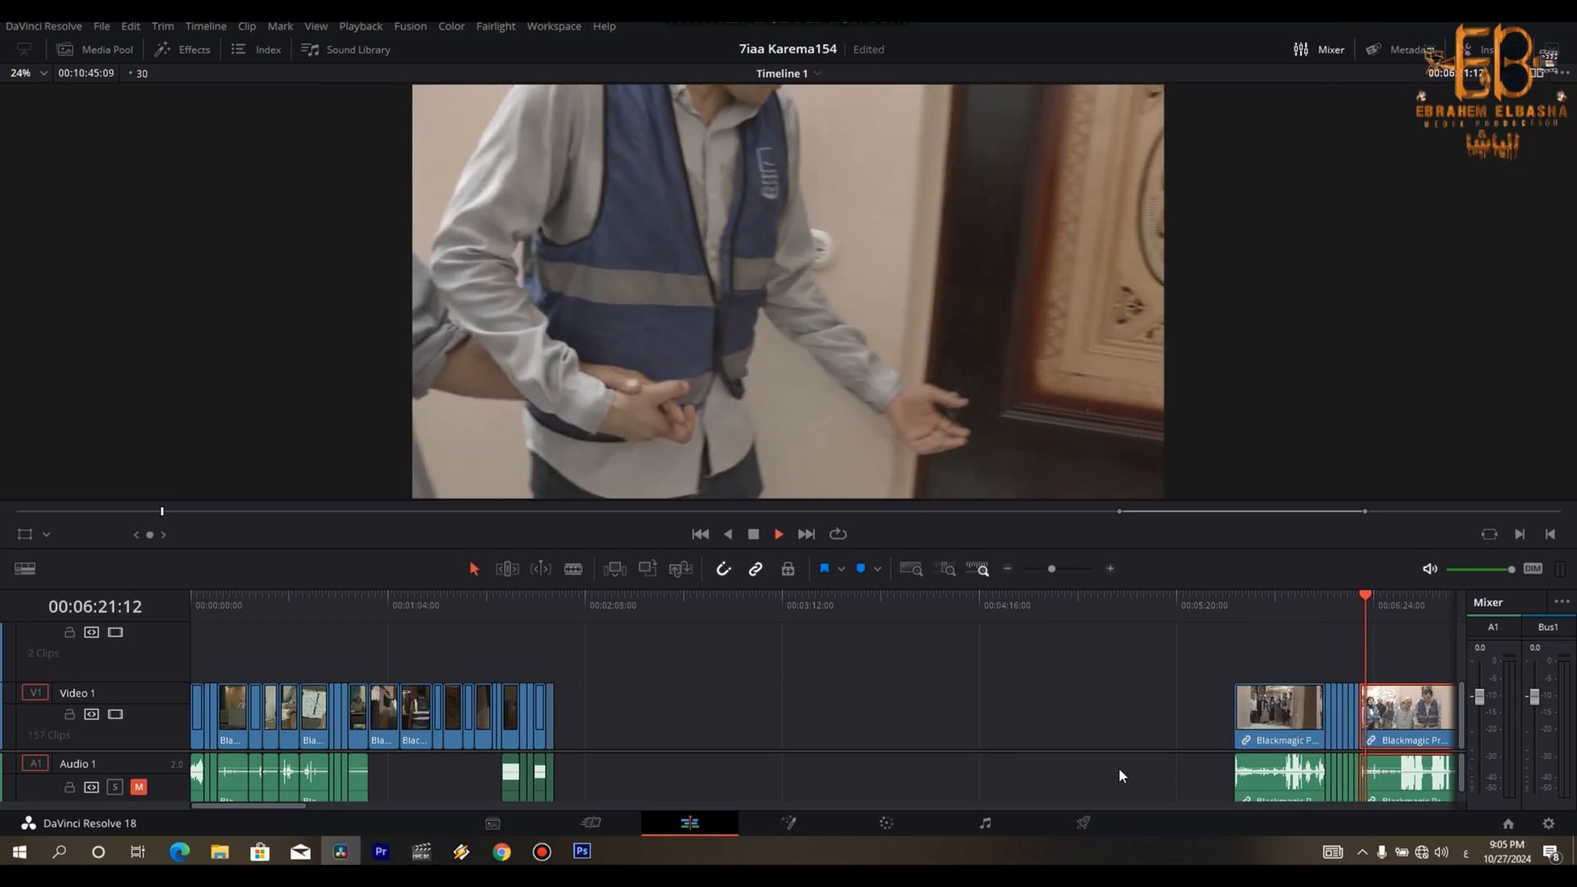
{"action": "key", "text": "ctrl+minus"}
{"action": "key", "text": "ctrl+equal"}
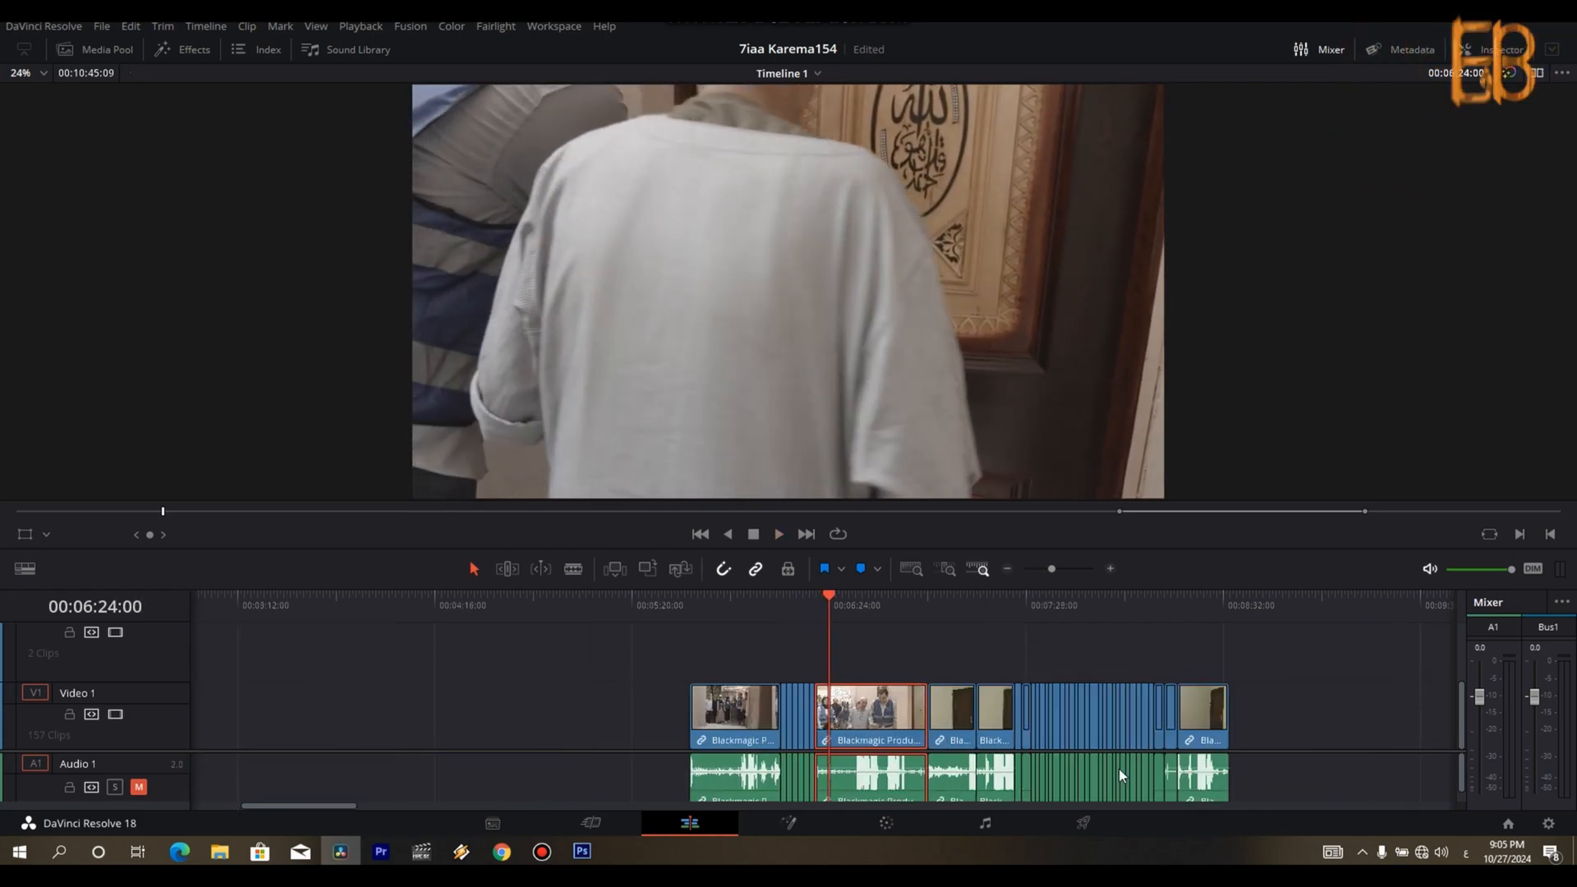
{"action": "key", "text": "space"}
{"action": "key", "text": "Down"}
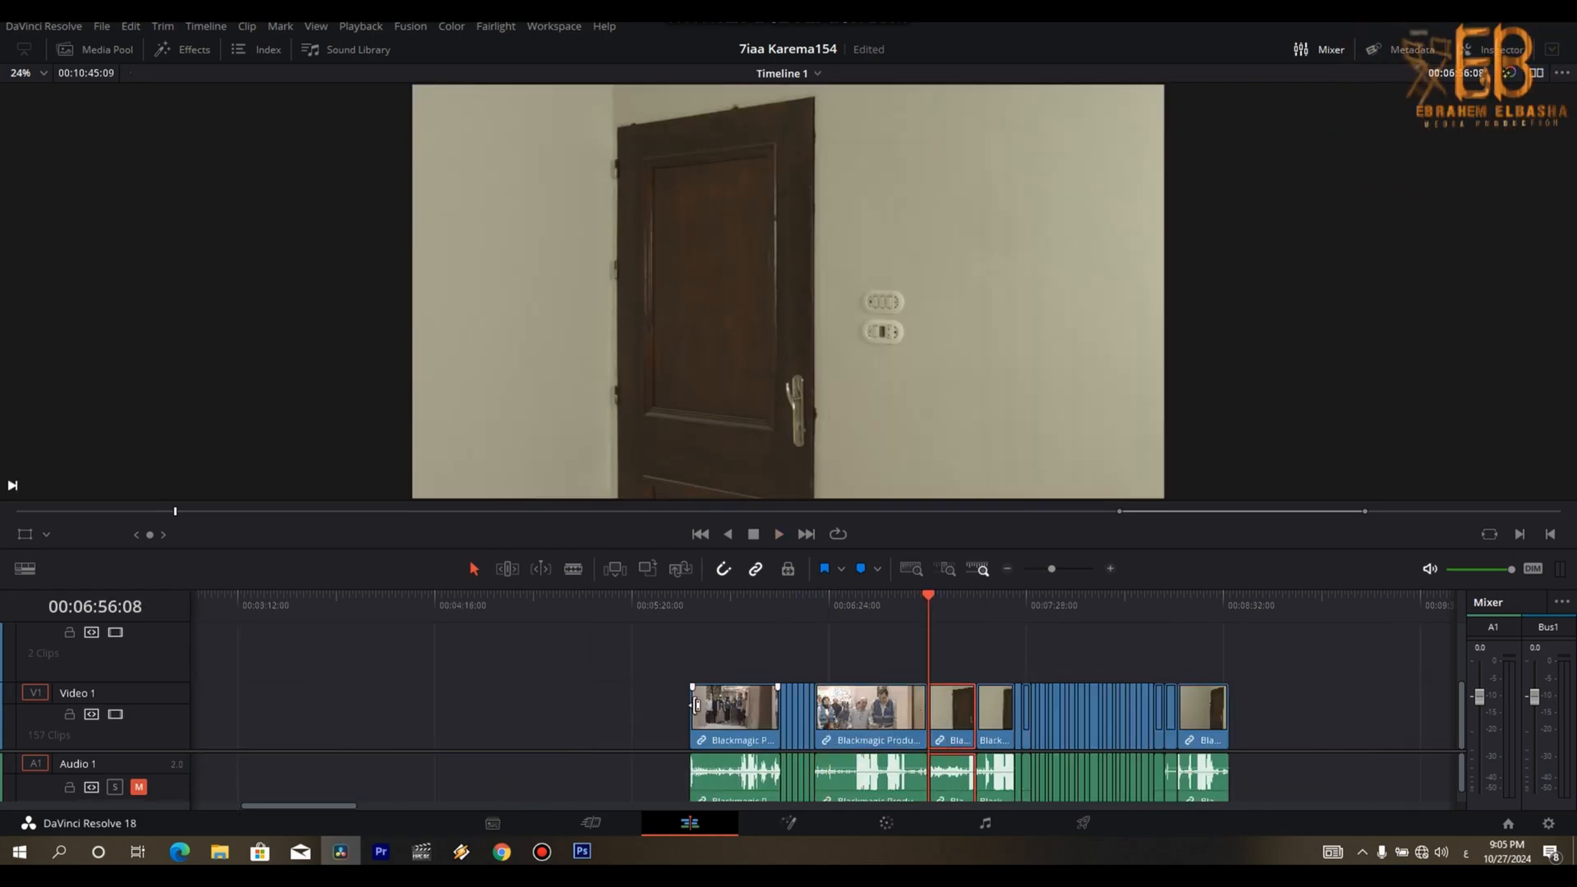
{"action": "left_click", "coordinate": [688, 610]}
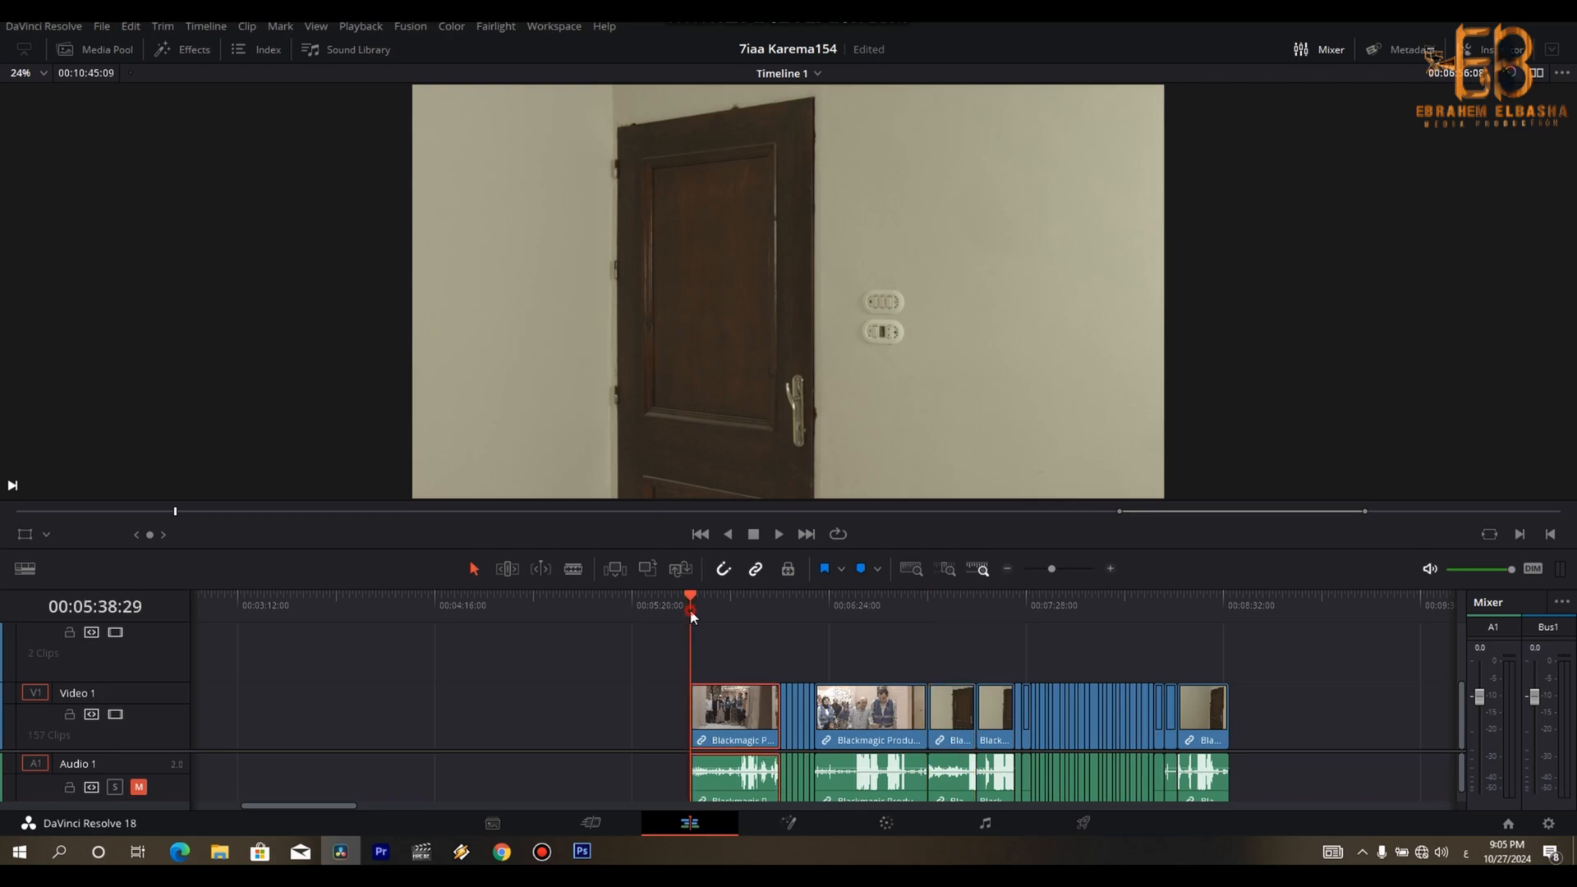
- Trim the start of the house-entry clip to 00:05:40:00 and play it through to 00:05:44:22
{"action": "key", "text": "ctrl+equal"}
{"action": "key", "text": "space"}
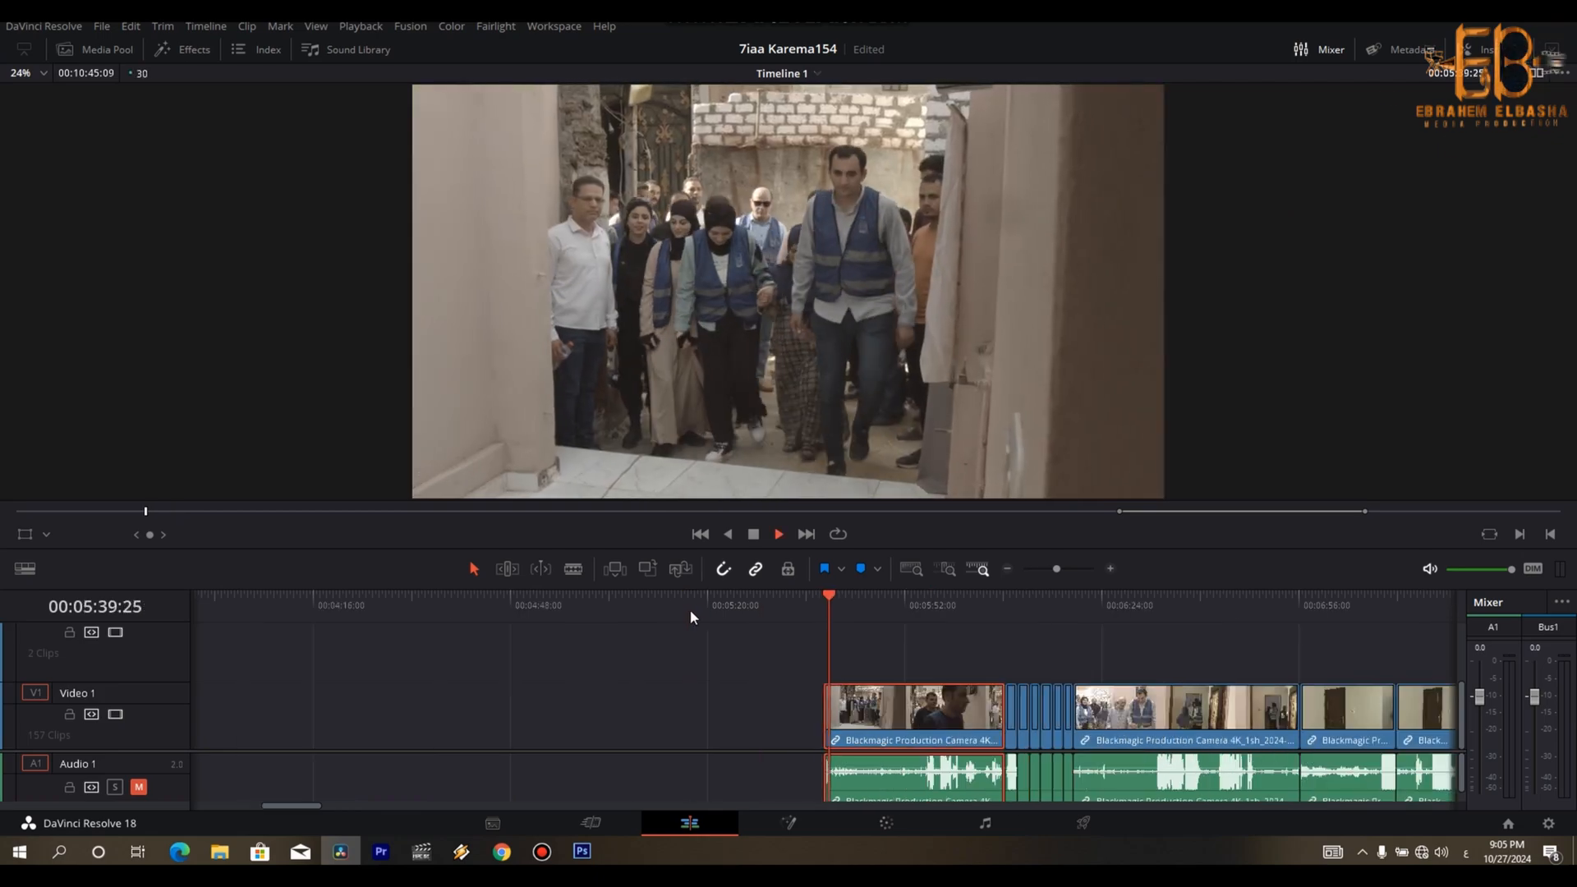
{"action": "key", "text": "space"}
{"action": "key", "text": "space"}
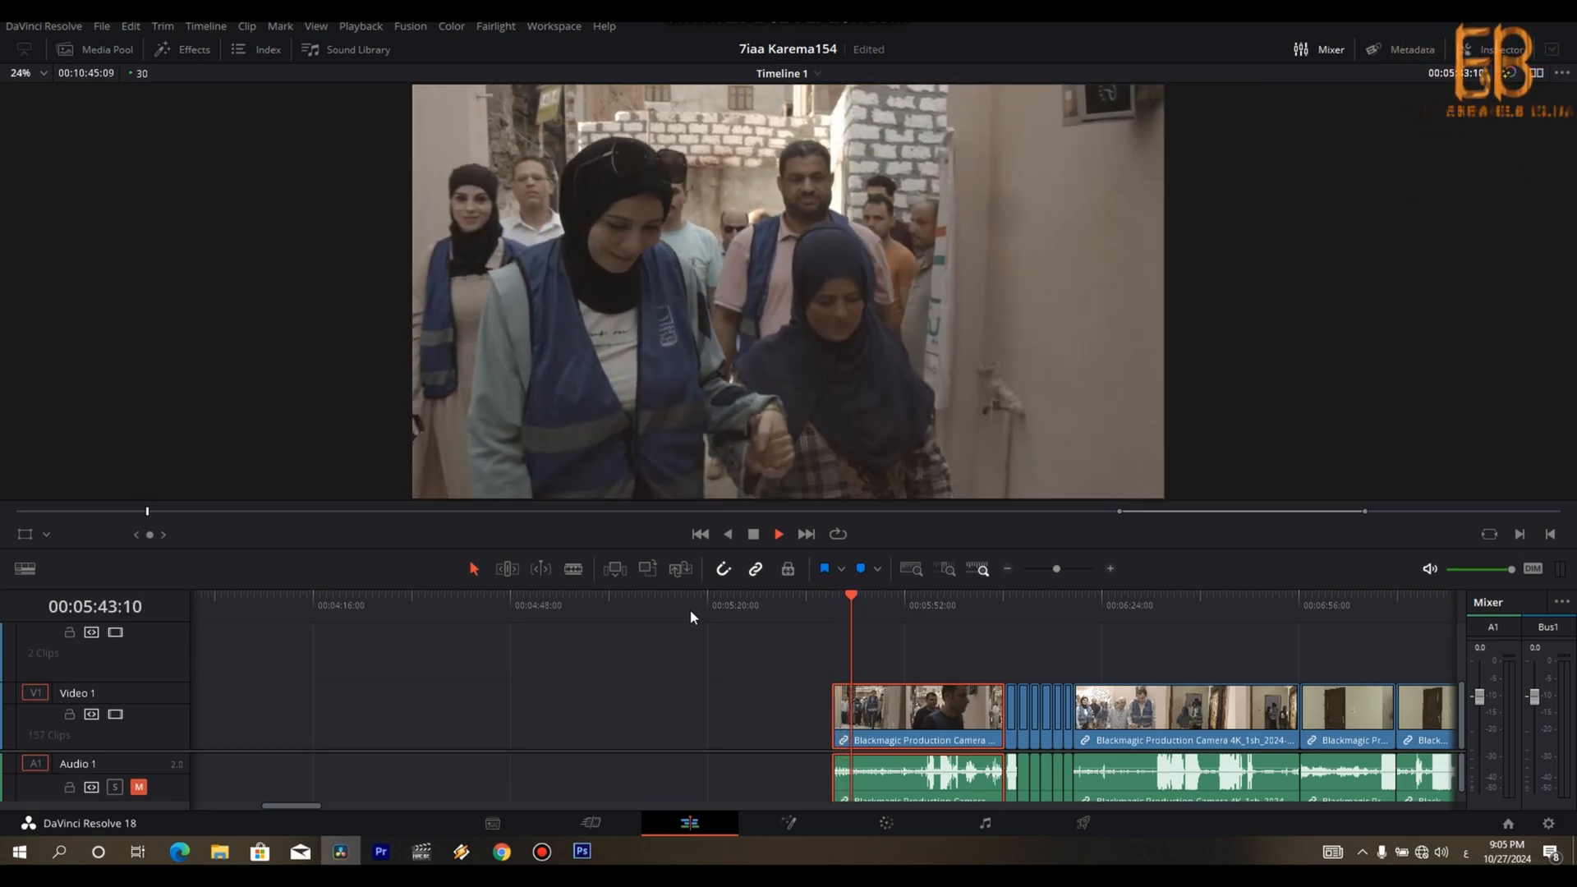
{"action": "key", "text": "space"}
{"action": "key", "text": "space"}
{"action": "key", "text": "space"}
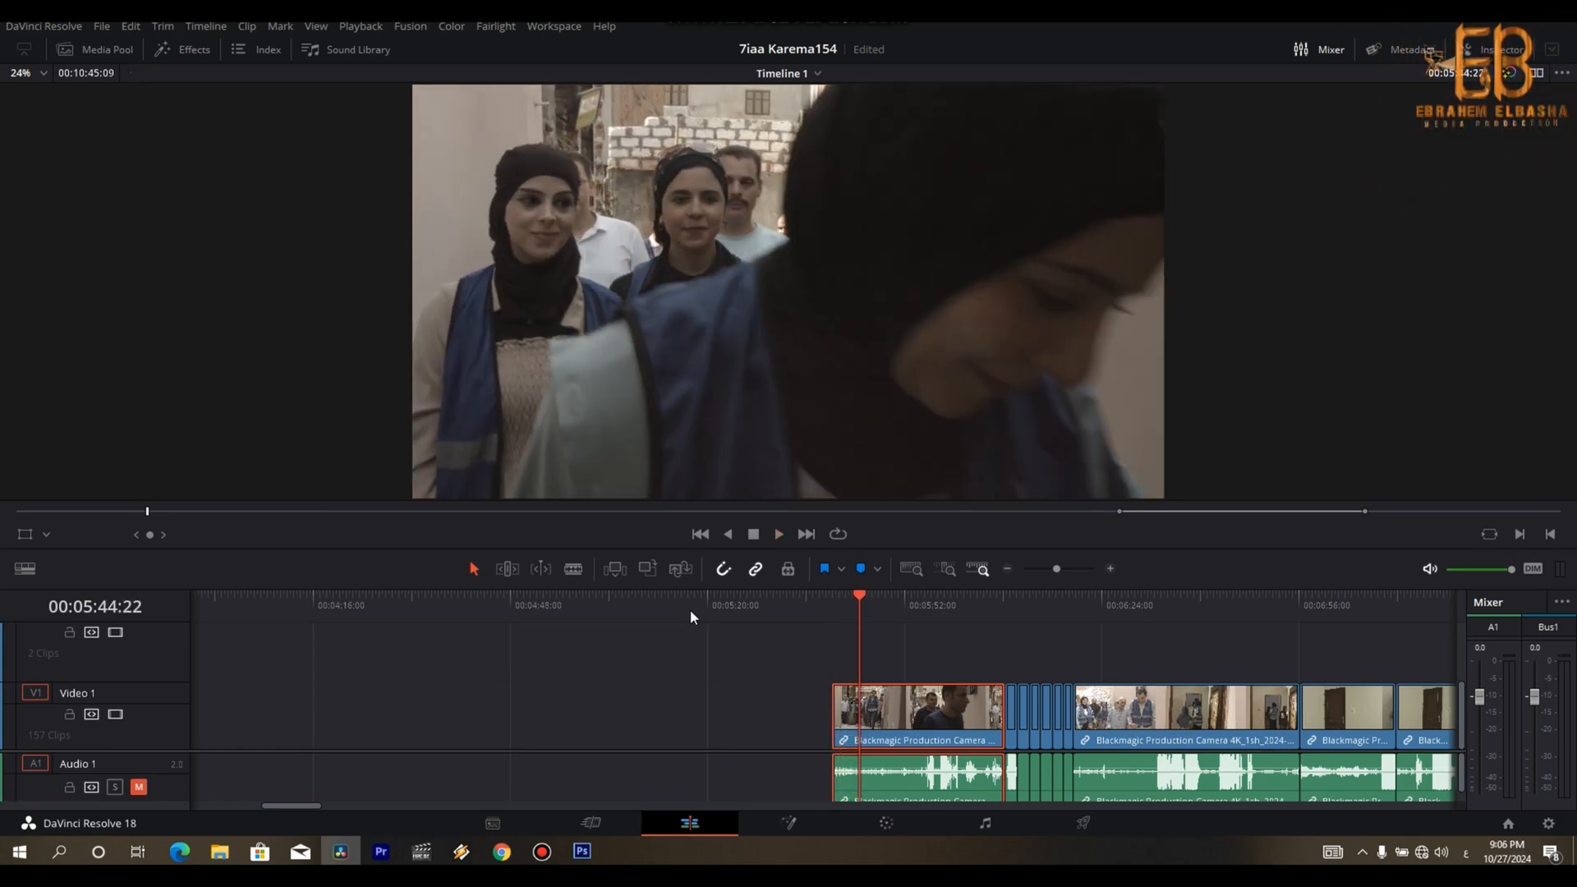
- Try splitting the house-entry clip at 00:05:44:22 and placing its first piece at the end of the edited sequence
{"action": "key", "text": "ctrl+b"}
{"action": "key", "text": "ctrl+minus"}
{"action": "key", "text": "ctrl+minus"}
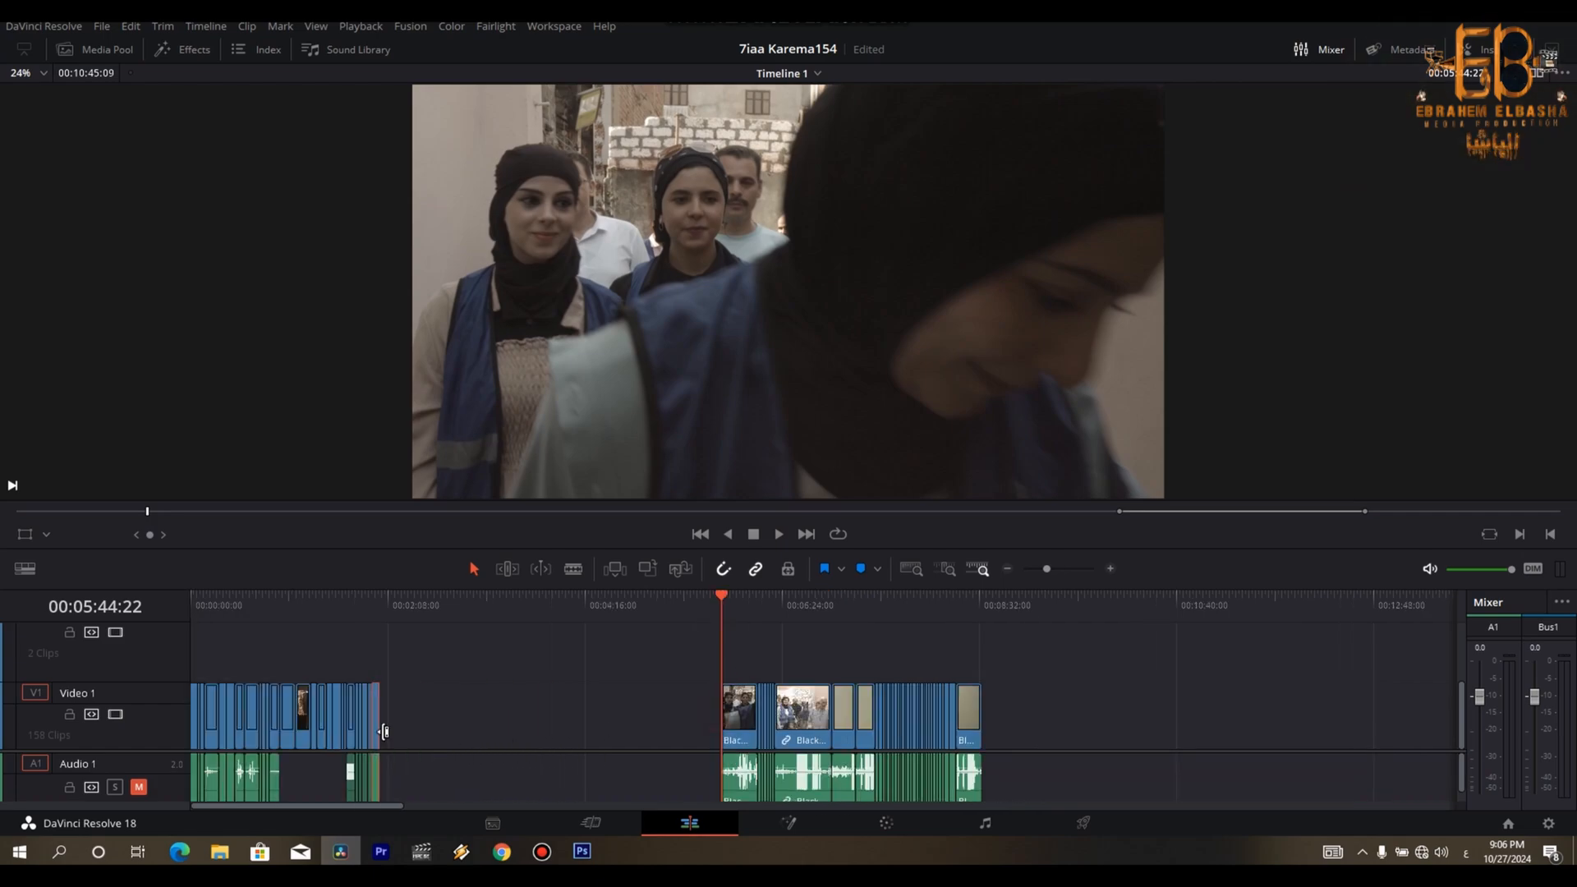
{"action": "key", "text": "space"}
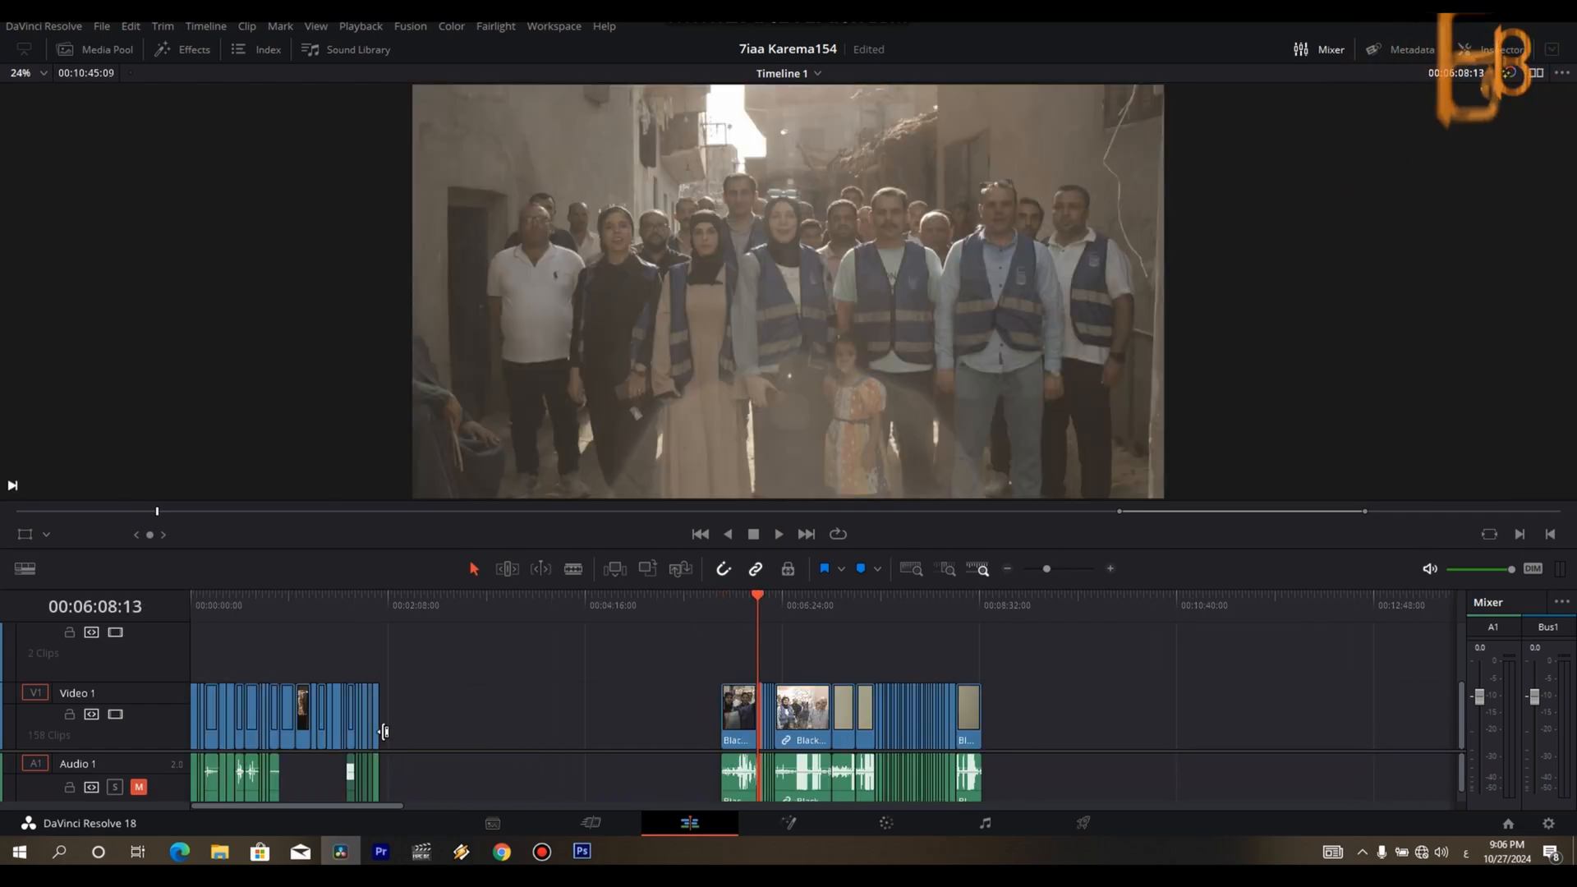
- Preview the door-opening clip after the group portraits, and undo the split and move of the house-entry clip
{"action": "key", "text": "Down"}
{"action": "key", "text": "Down"}
{"action": "key", "text": "Down"}
{"action": "key", "text": "Down"}
{"action": "key", "text": "space"}
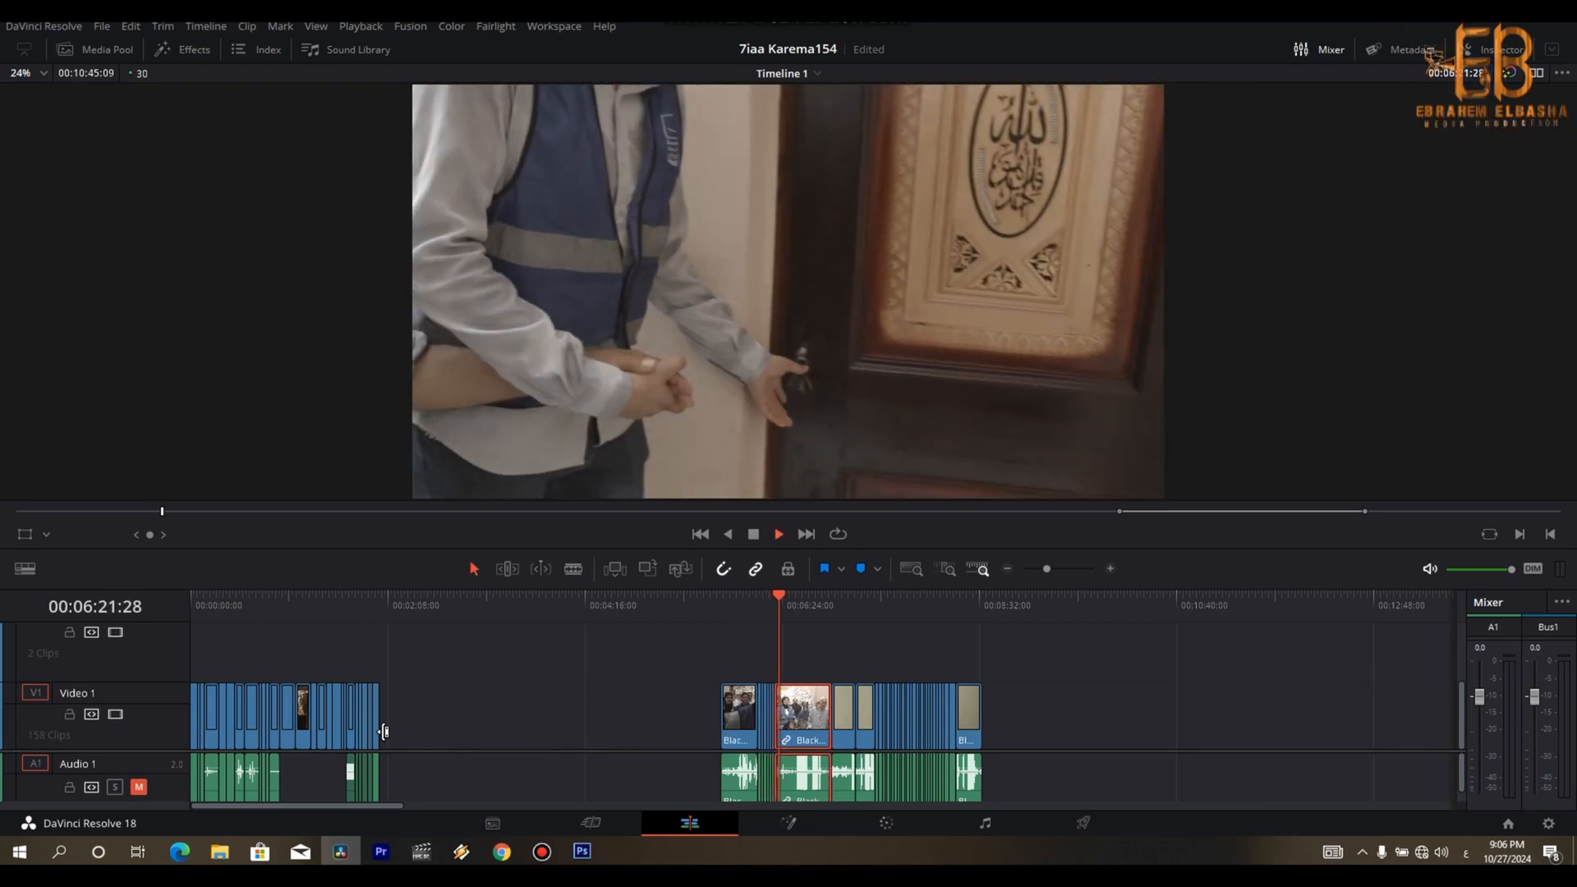
{"action": "key", "text": "space"}
{"action": "key", "text": "ctrl+z"}
{"action": "key", "text": "ctrl+z"}
- Move the door-opening clip to the end of the edited sequence and split it at 00:02:02:22
{"action": "left_click_drag", "start_coordinate": [808, 724], "coordinate": [386, 708]}
{"action": "left_click", "coordinate": [376, 609]}
{"action": "scroll", "coordinate": [376, 609], "scroll_direction": "up", "scroll_amount": 3}
{"action": "key", "text": "space"}
{"action": "key", "text": "space"}
{"action": "key", "text": "space"}
{"action": "key", "text": "space"}
{"action": "key", "text": "space"}
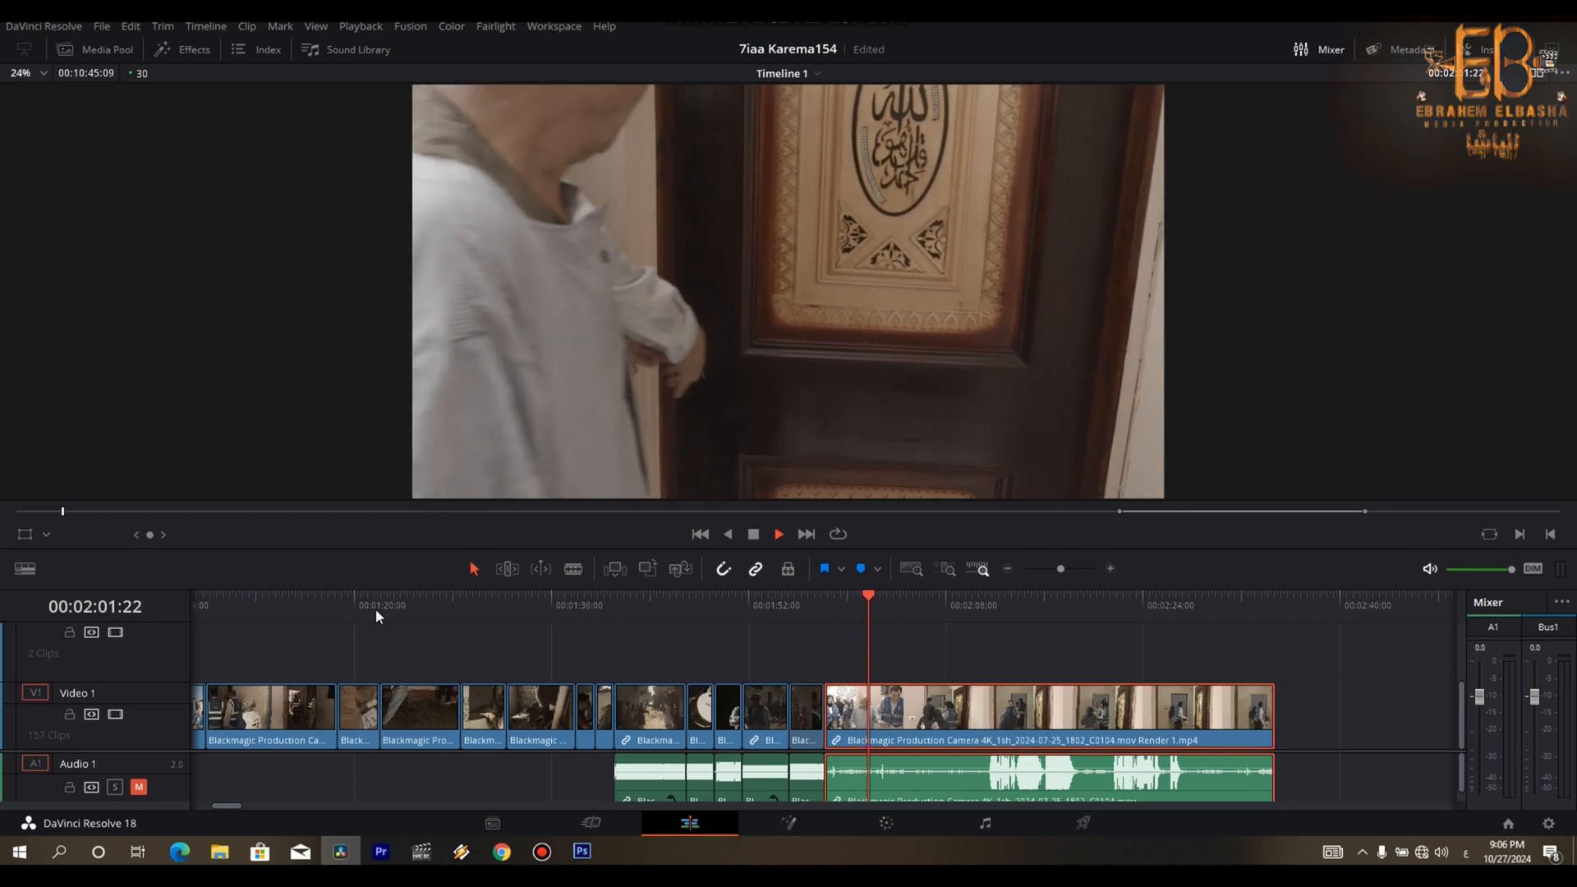
{"action": "key", "text": "space"}
{"action": "key", "text": "ctrl+b"}
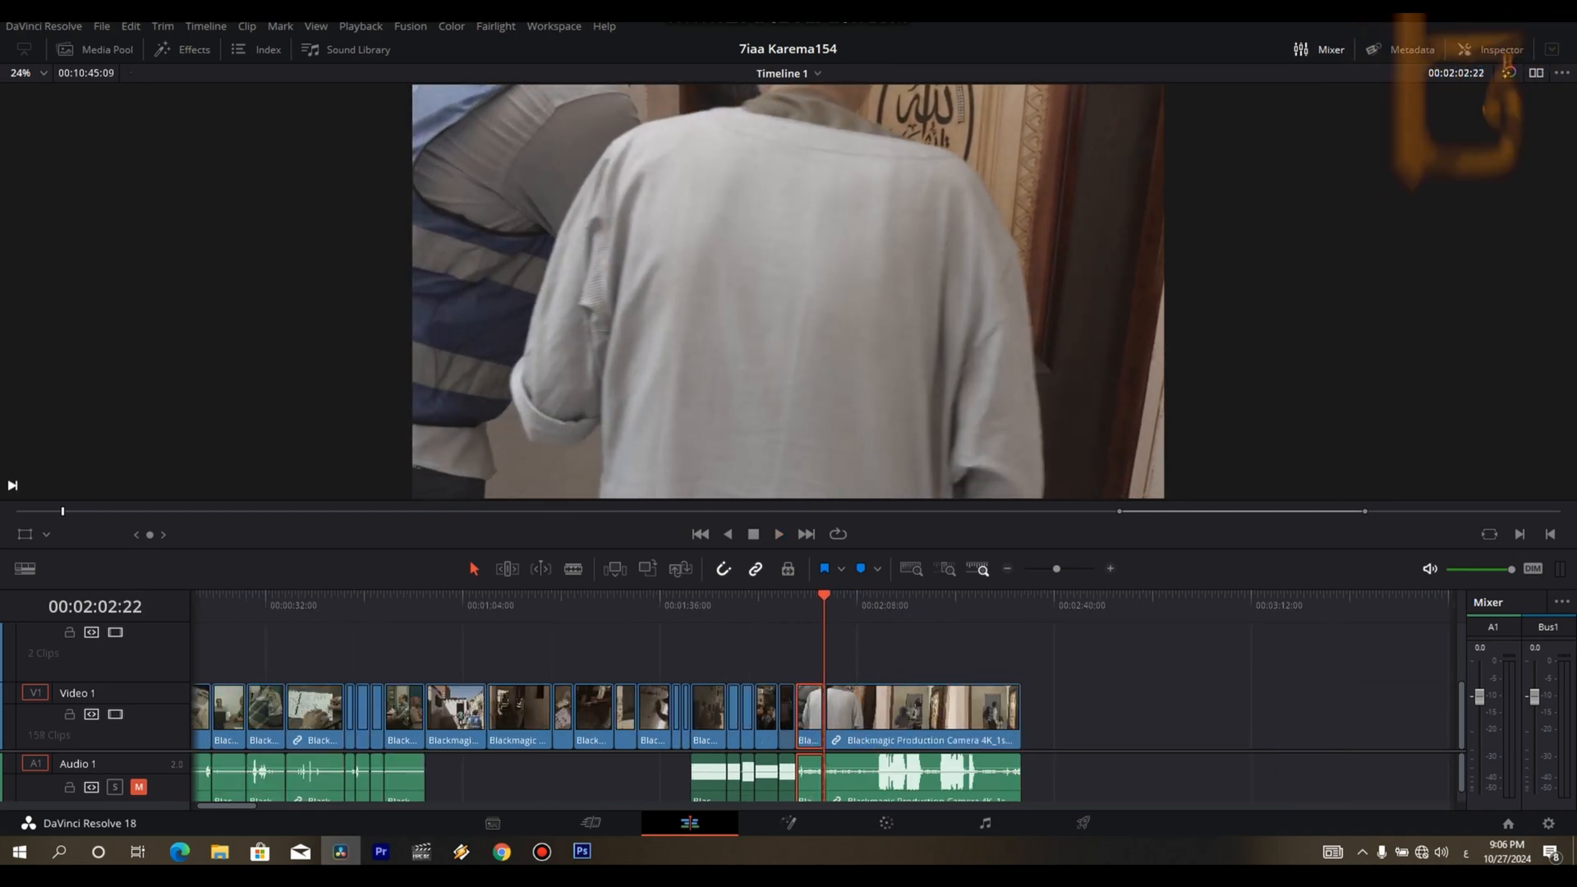
- Set aside the house-entry clip and the leftover part of the door-opening clip beyond the end of the remaining clips
{"action": "key", "text": "space"}
{"action": "key", "text": "space"}
{"action": "key", "text": "ctrl+minus"}
{"action": "key", "text": "ctrl+minus"}
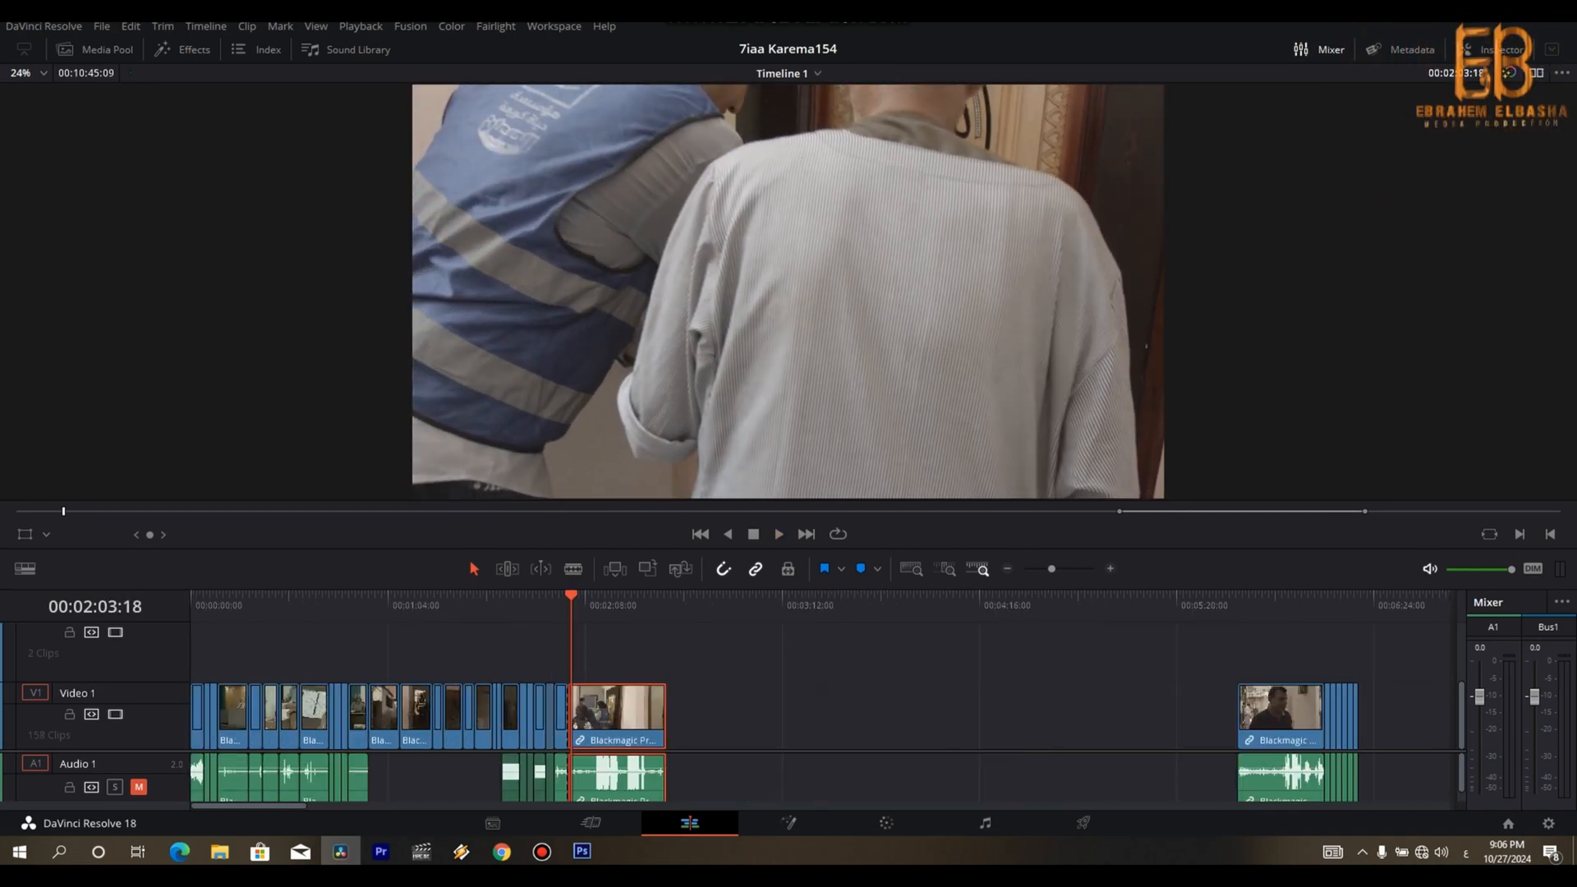
{"action": "key", "text": "Down"}
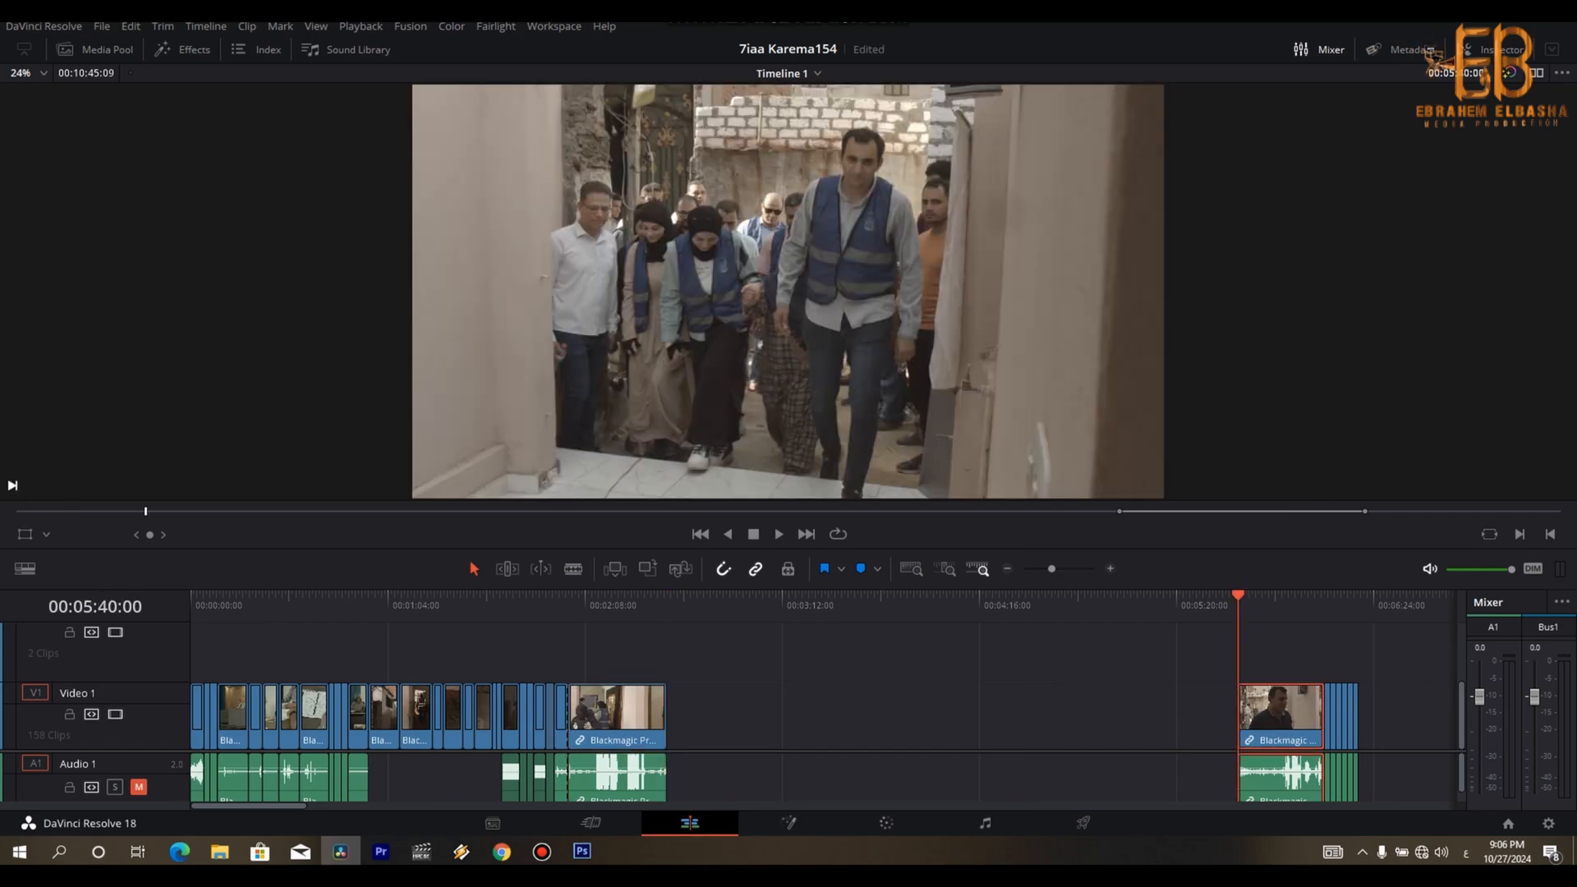
{"action": "left_click_drag", "start_coordinate": [809, 725], "coordinate": [1195, 722]}
{"action": "key", "text": "ctrl+minus"}
{"action": "left_click_drag", "start_coordinate": [736, 664], "coordinate": [1126, 697]}
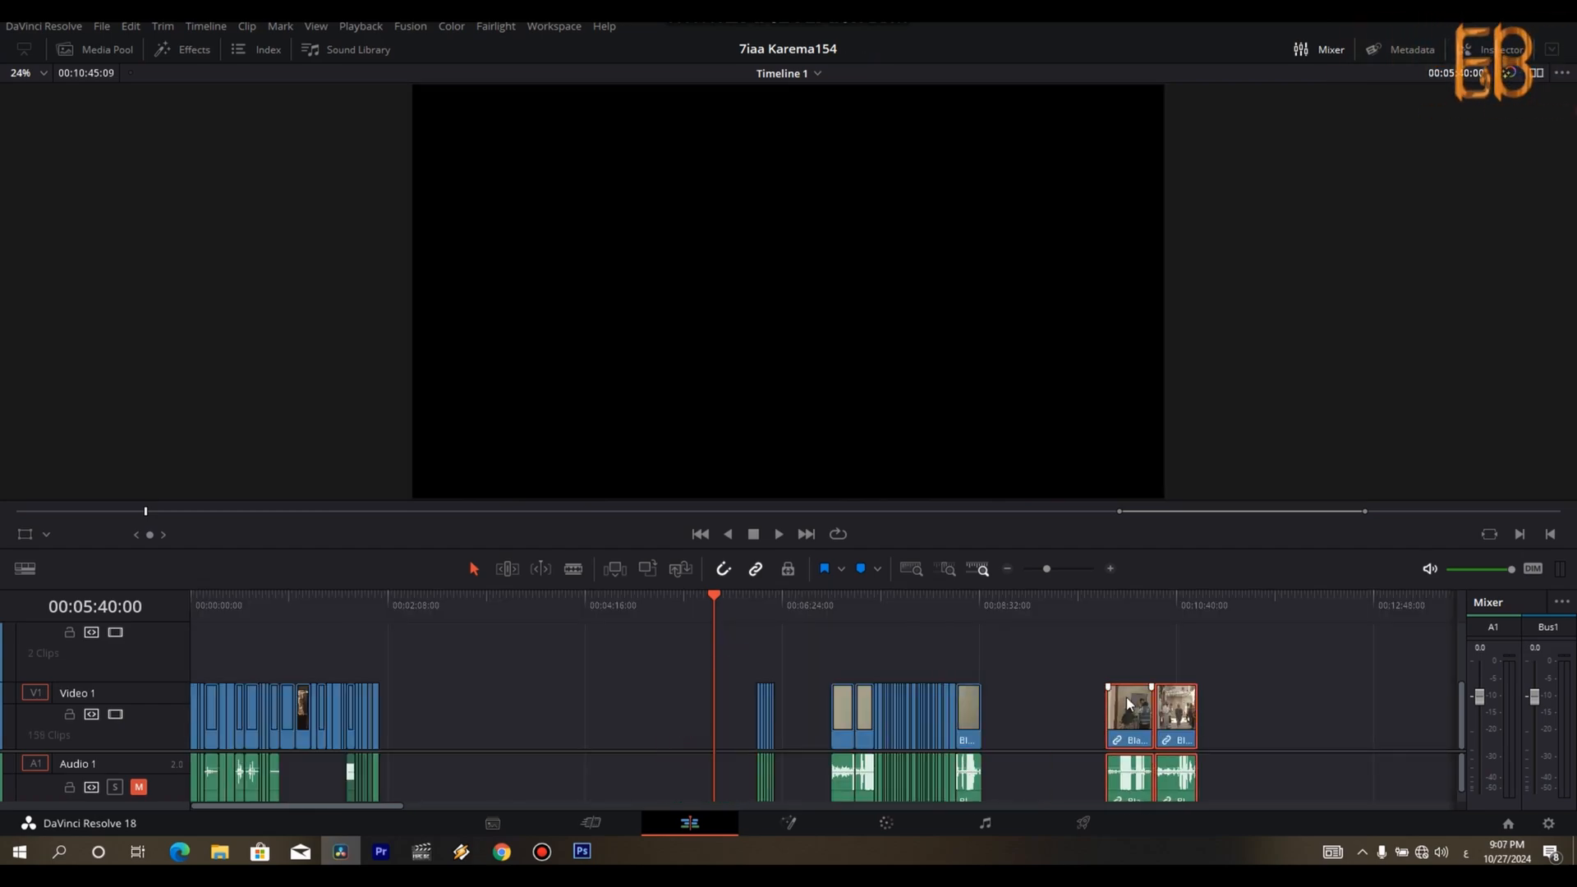
- Play the interior clip of the two men entering through the door, stopping at 00:07:01:27
{"action": "left_click", "coordinate": [836, 609]}
{"action": "key", "text": "space"}
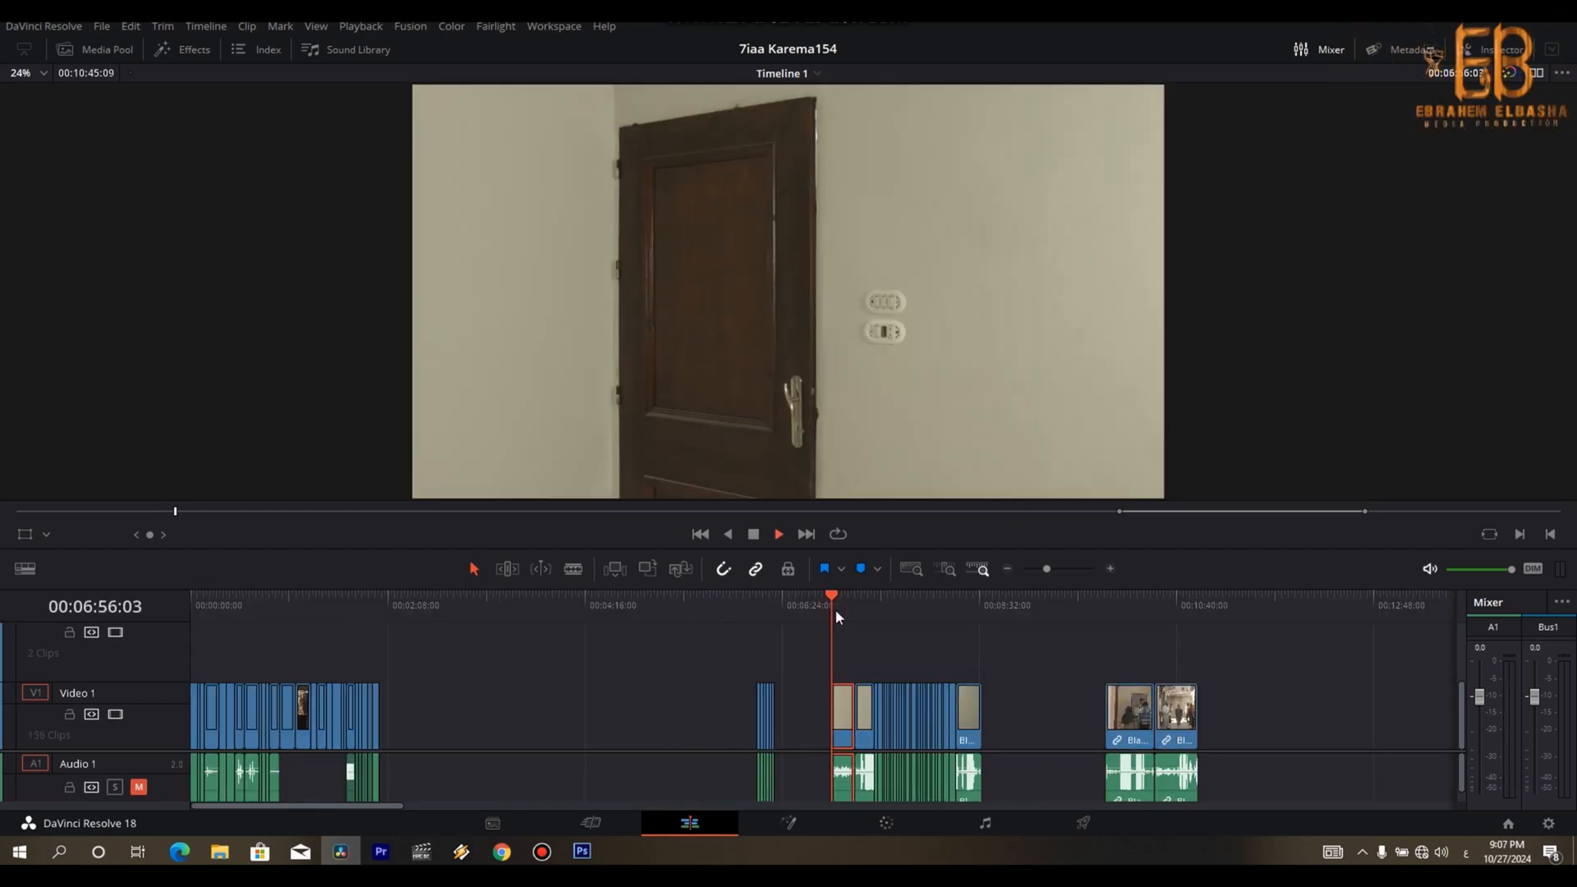
{"action": "key", "text": "ctrl+equal"}
{"action": "key", "text": "ctrl+equal"}
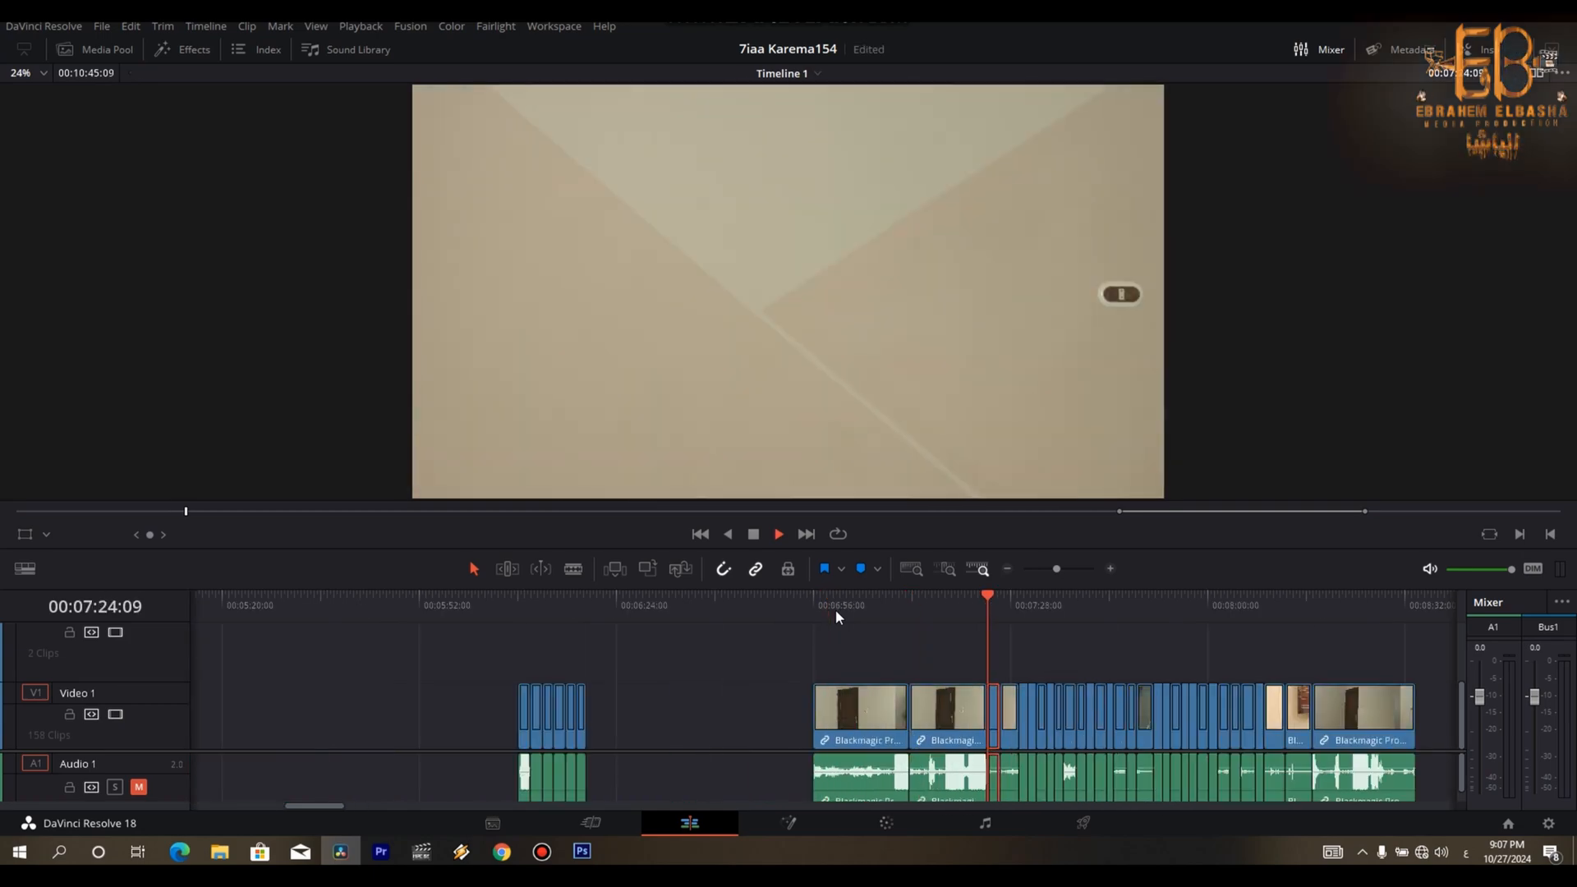
{"action": "key", "text": "space"}
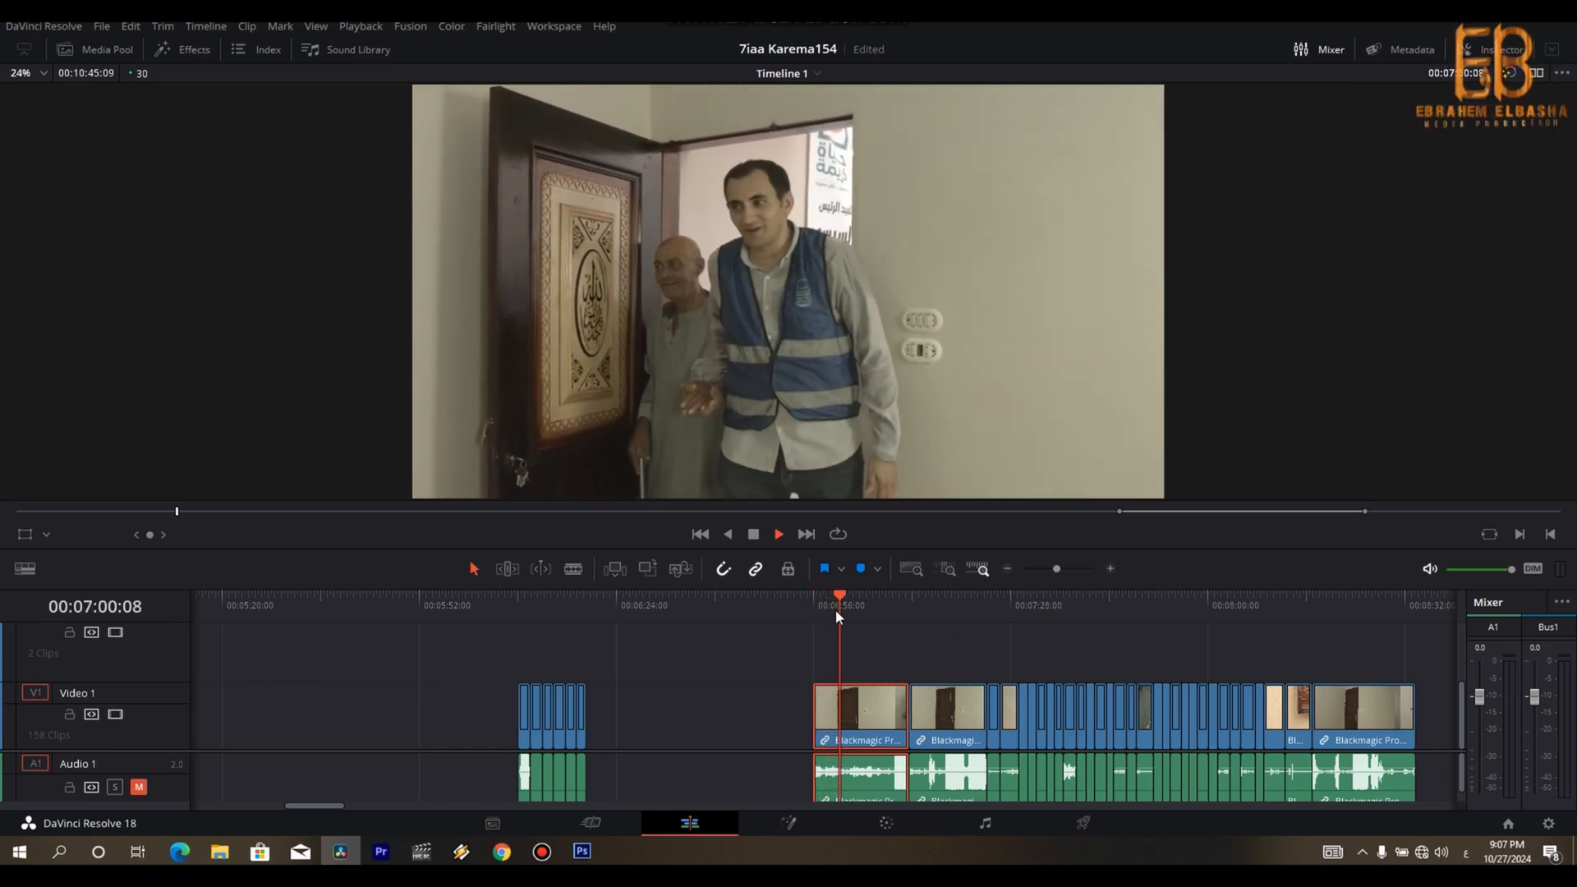
{"action": "key", "text": "space"}
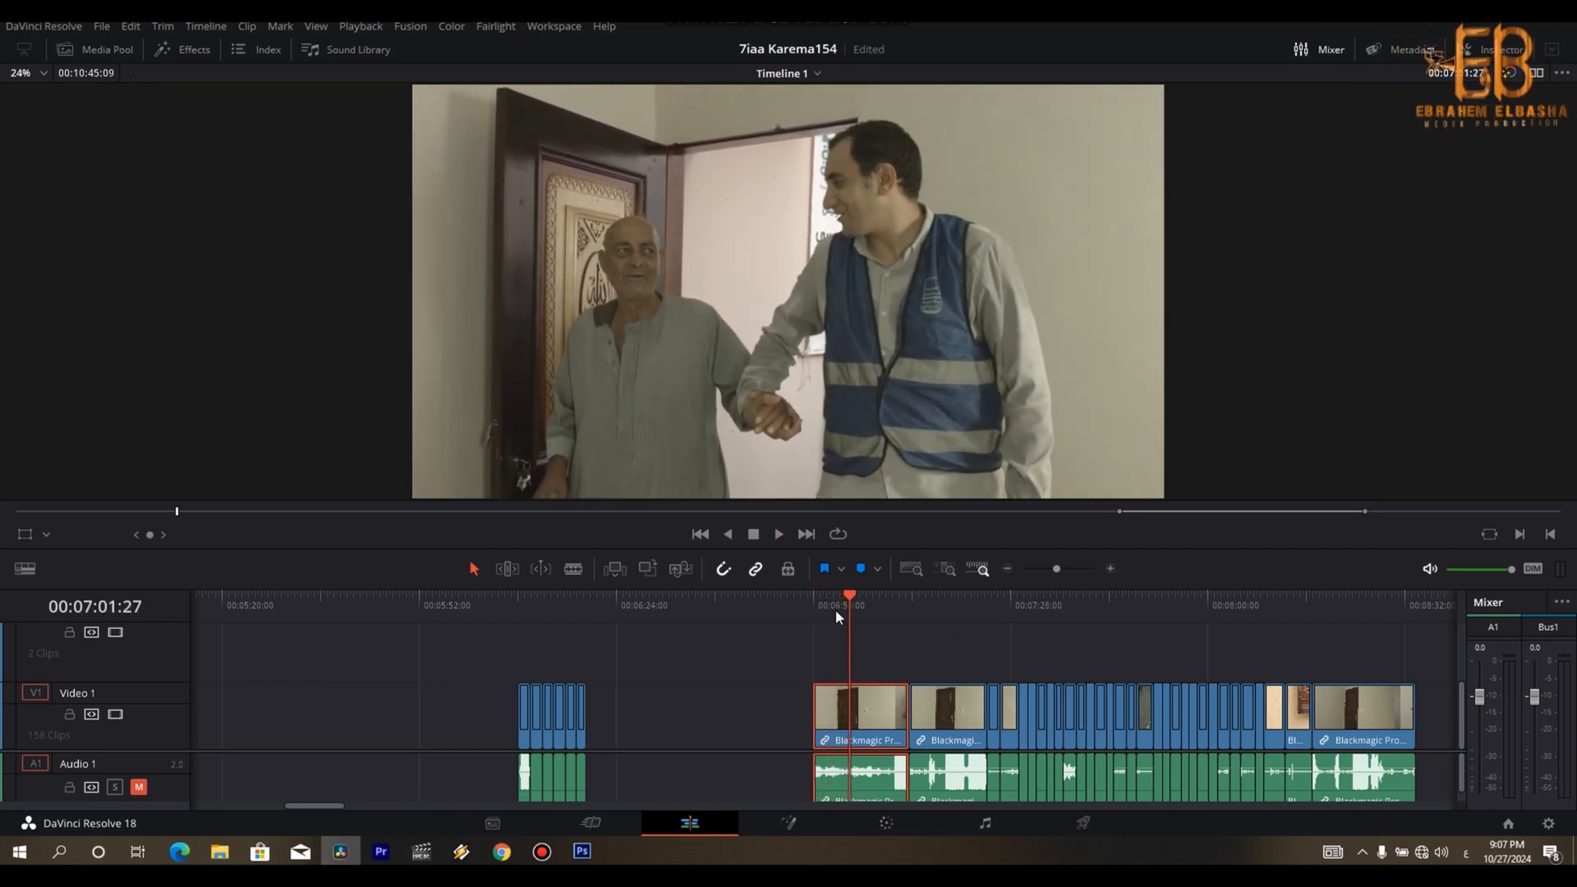
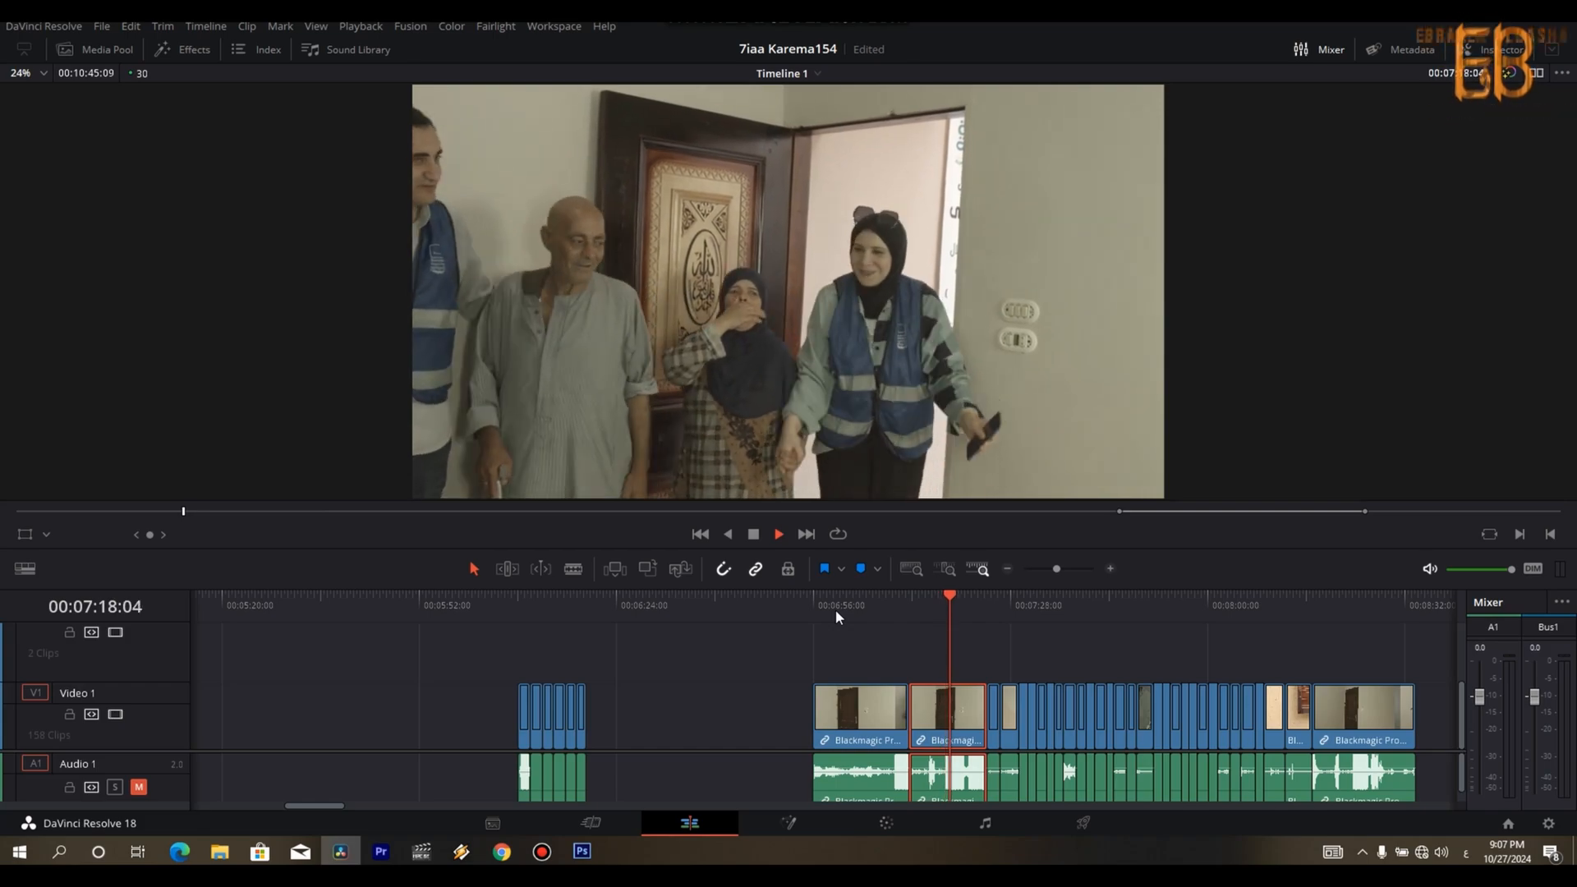
- Play the group-greeting clip at the interior door and split it at 00:07:19:20
{"action": "key", "text": "space"}
{"action": "key", "text": "Left"}
{"action": "key", "text": "Left"}
{"action": "key", "text": "Left"}
{"action": "key", "text": "Left"}
{"action": "key", "text": "Left"}
{"action": "key", "text": "Left"}
{"action": "key", "text": "Left"}
{"action": "key", "text": "Left"}
{"action": "key", "text": "Left"}
{"action": "key", "text": "Left"}
{"action": "key", "text": "Left"}
{"action": "key", "text": "Left"}
{"action": "key", "text": "Left"}
{"action": "key", "text": "Left"}
{"action": "key", "text": "Left"}
{"action": "key", "text": "Left"}
{"action": "key", "text": "Left"}
{"action": "key", "text": "Left"}
{"action": "key", "text": "Left"}
{"action": "key", "text": "Left"}
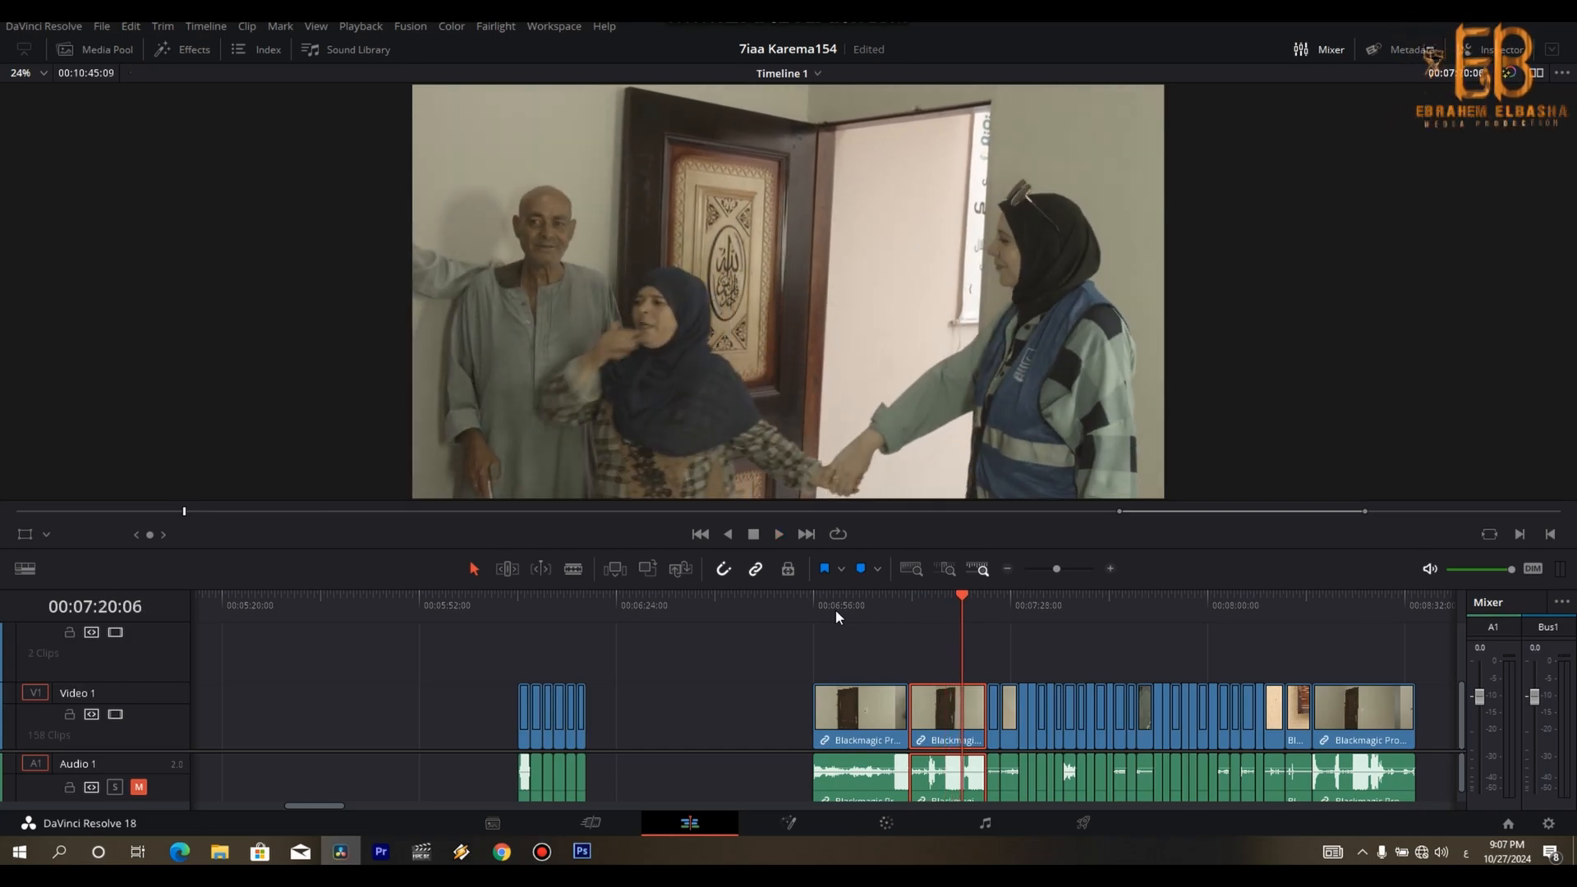
{"action": "key", "text": "Right"}
{"action": "key", "text": "Right"}
{"action": "key", "text": "Right"}
{"action": "key", "text": "Right"}
{"action": "key", "text": "ctrl+b"}
- Move the first part of the greeting clip to the end of the edited sequence and delete the door clip that preceded it
{"action": "key", "text": "ctrl+minus"}
{"action": "key", "text": "ctrl+minus"}
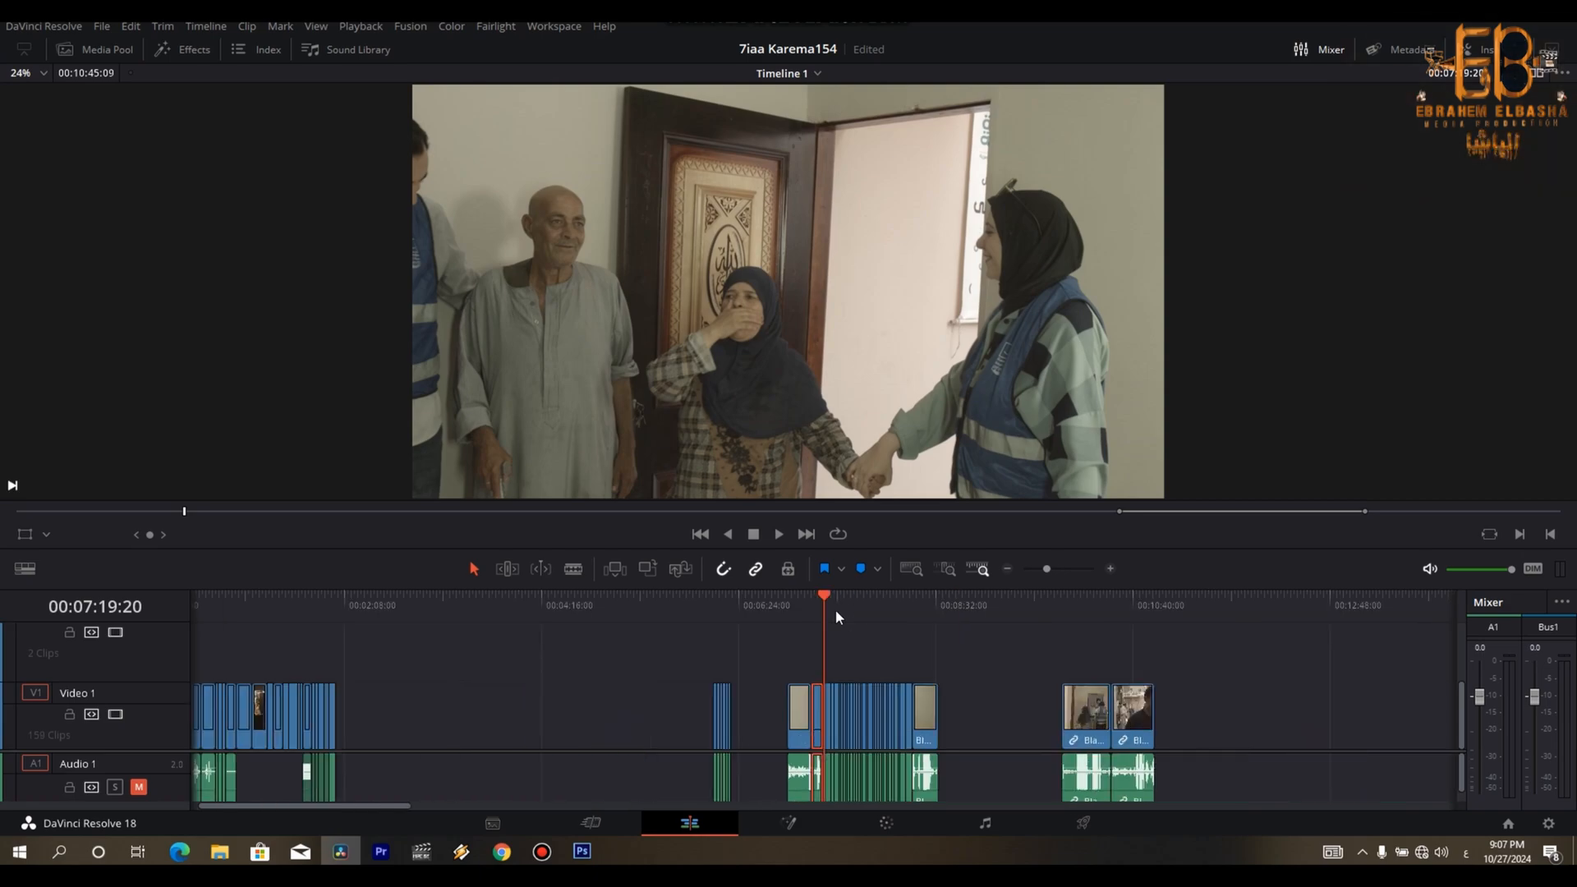
{"action": "left_click_drag", "start_coordinate": [819, 730], "coordinate": [344, 737]}
{"action": "left_click_drag", "start_coordinate": [777, 663], "coordinate": [803, 748]}
{"action": "key", "text": "BackSpace"}
- Preview the last interior clip of the two men by the door and set it aside behind the other set-aside clips
{"action": "key", "text": "Down"}
{"action": "key", "text": "space"}
{"action": "key", "text": "Down"}
{"action": "key", "text": "Down"}
{"action": "key", "text": "Down"}
{"action": "key", "text": "Down"}
{"action": "key", "text": "Down"}
{"action": "key", "text": "Down"}
{"action": "key", "text": "Down"}
{"action": "key", "text": "Down"}
{"action": "key", "text": "Down"}
{"action": "key", "text": "Down"}
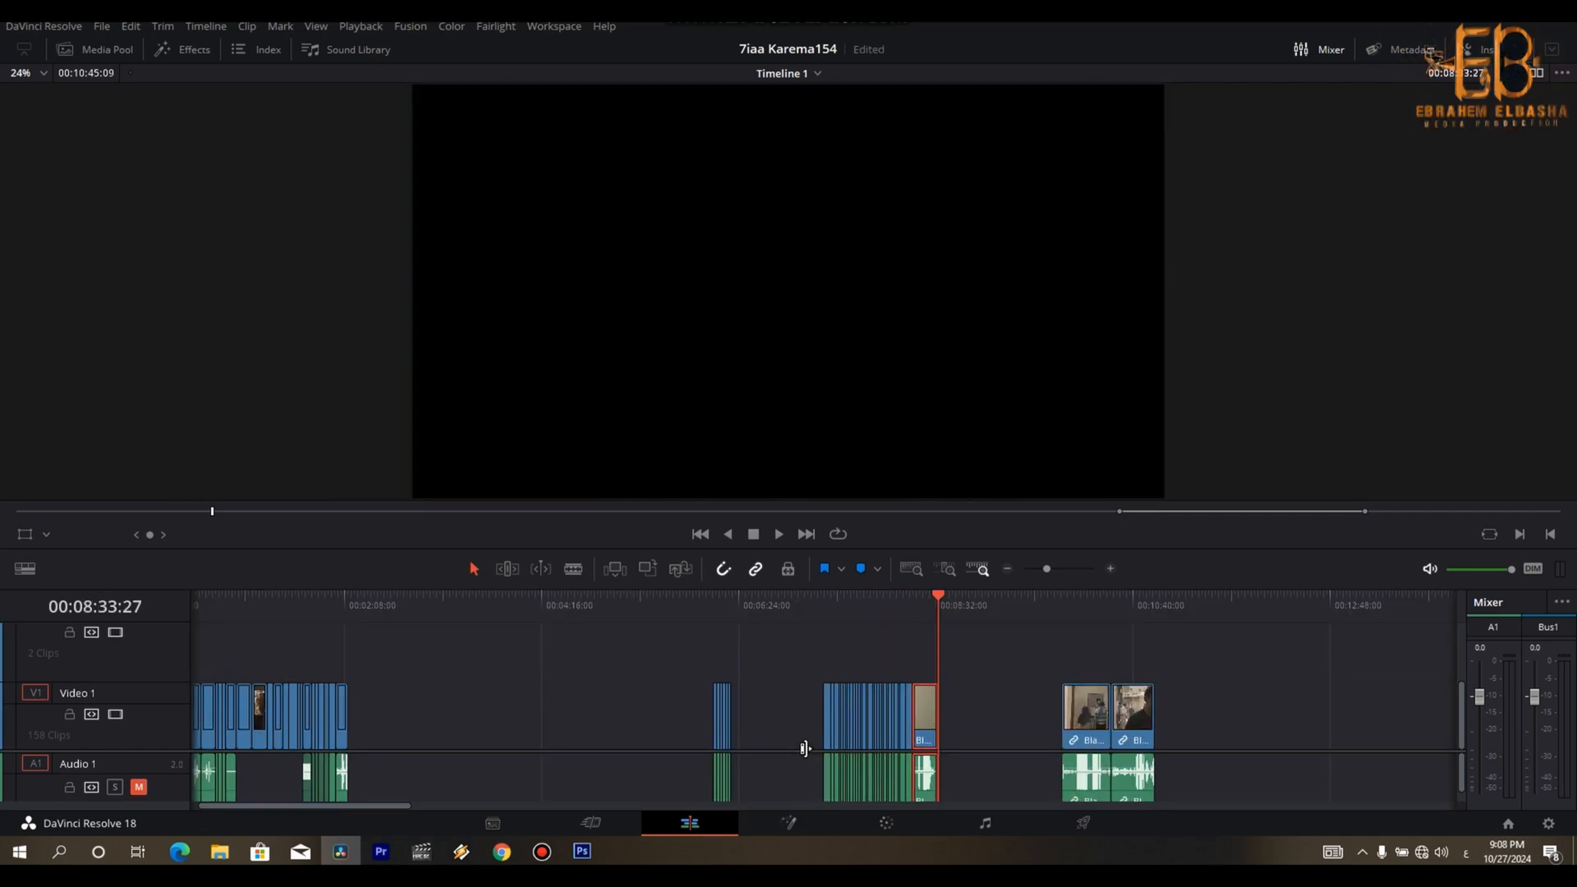
{"action": "key", "text": "Up"}
{"action": "key", "text": "space"}
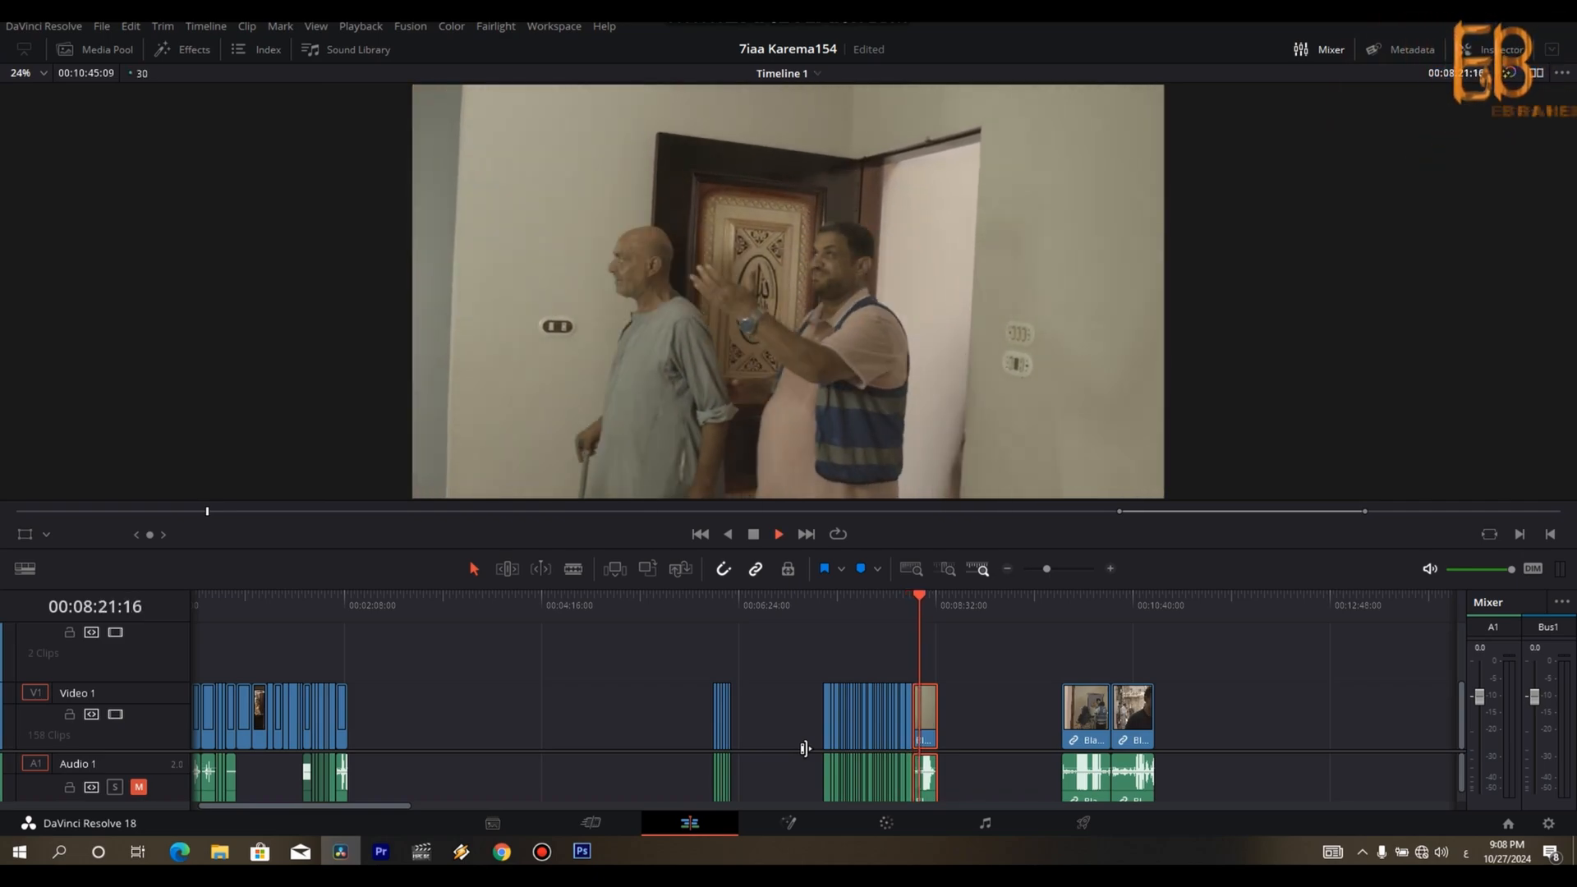
{"action": "key", "text": "space"}
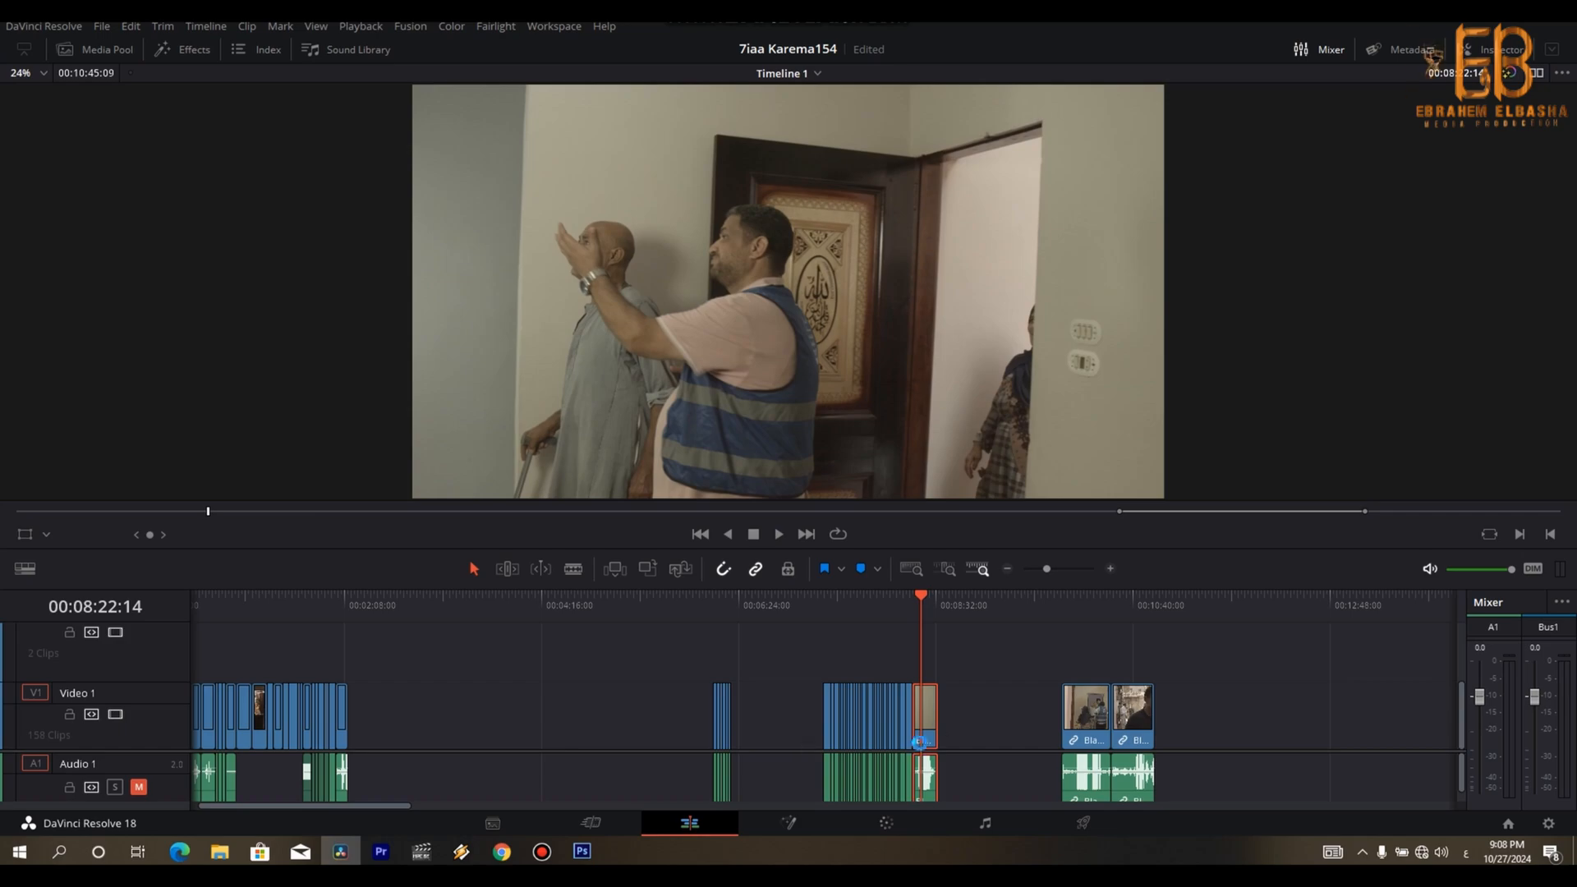
{"action": "left_click_drag", "start_coordinate": [923, 727], "coordinate": [1167, 703]}
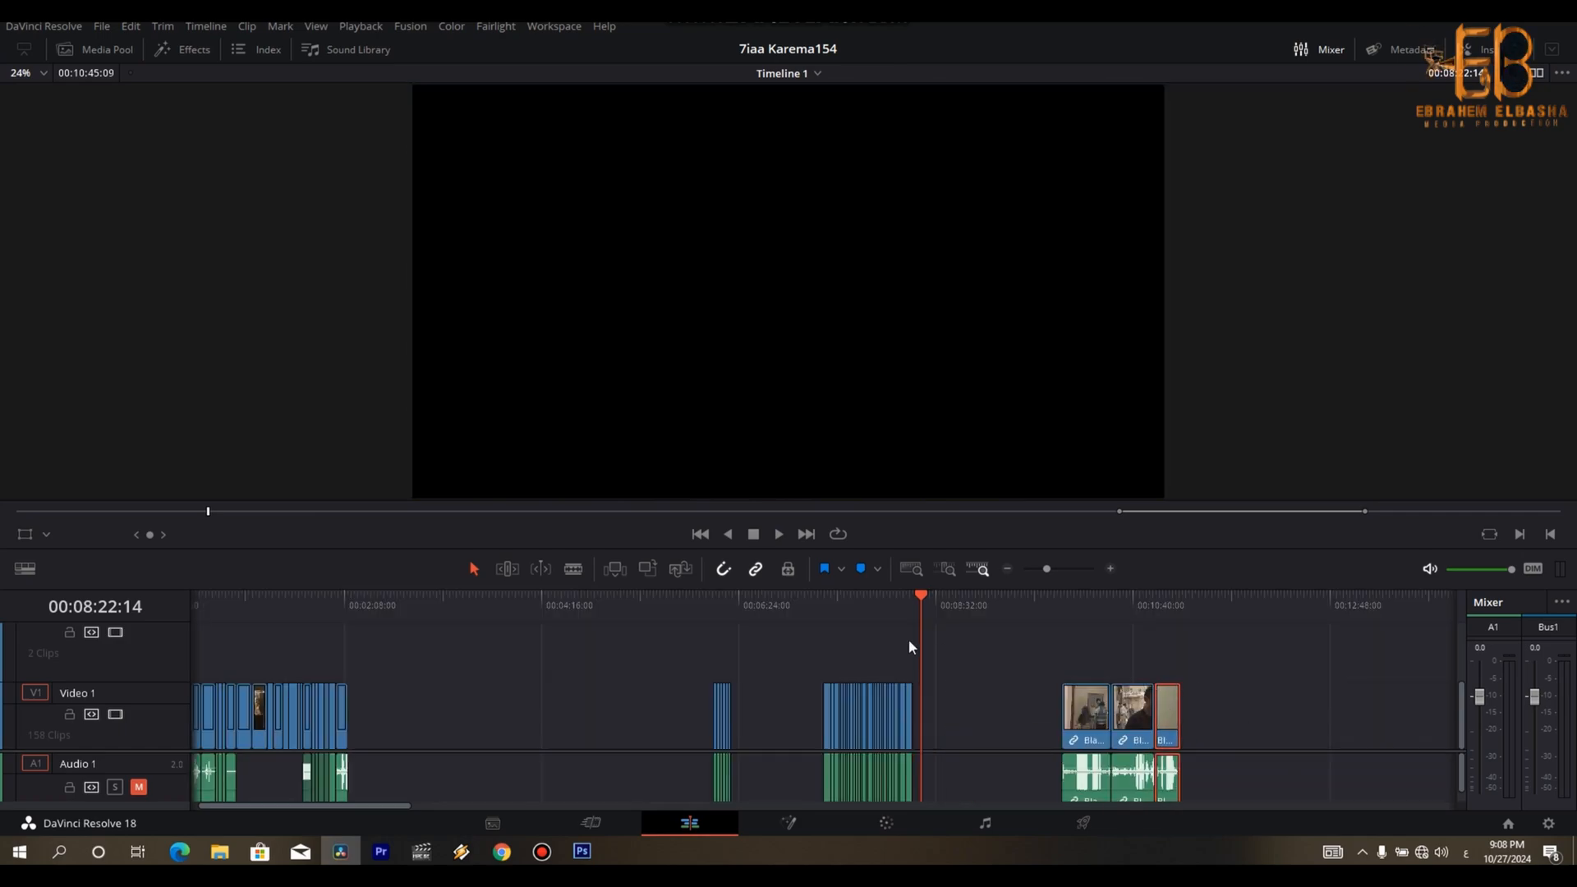
- Move the small separate clip group ahead of the set-aside clips, and bring the interior clips close to the end of the edited sequence
{"action": "left_click_drag", "start_coordinate": [864, 612], "coordinate": [670, 794]}
{"action": "left_click_drag", "start_coordinate": [728, 723], "coordinate": [777, 797]}
{"action": "left_click_drag", "start_coordinate": [861, 731], "coordinate": [409, 732]}
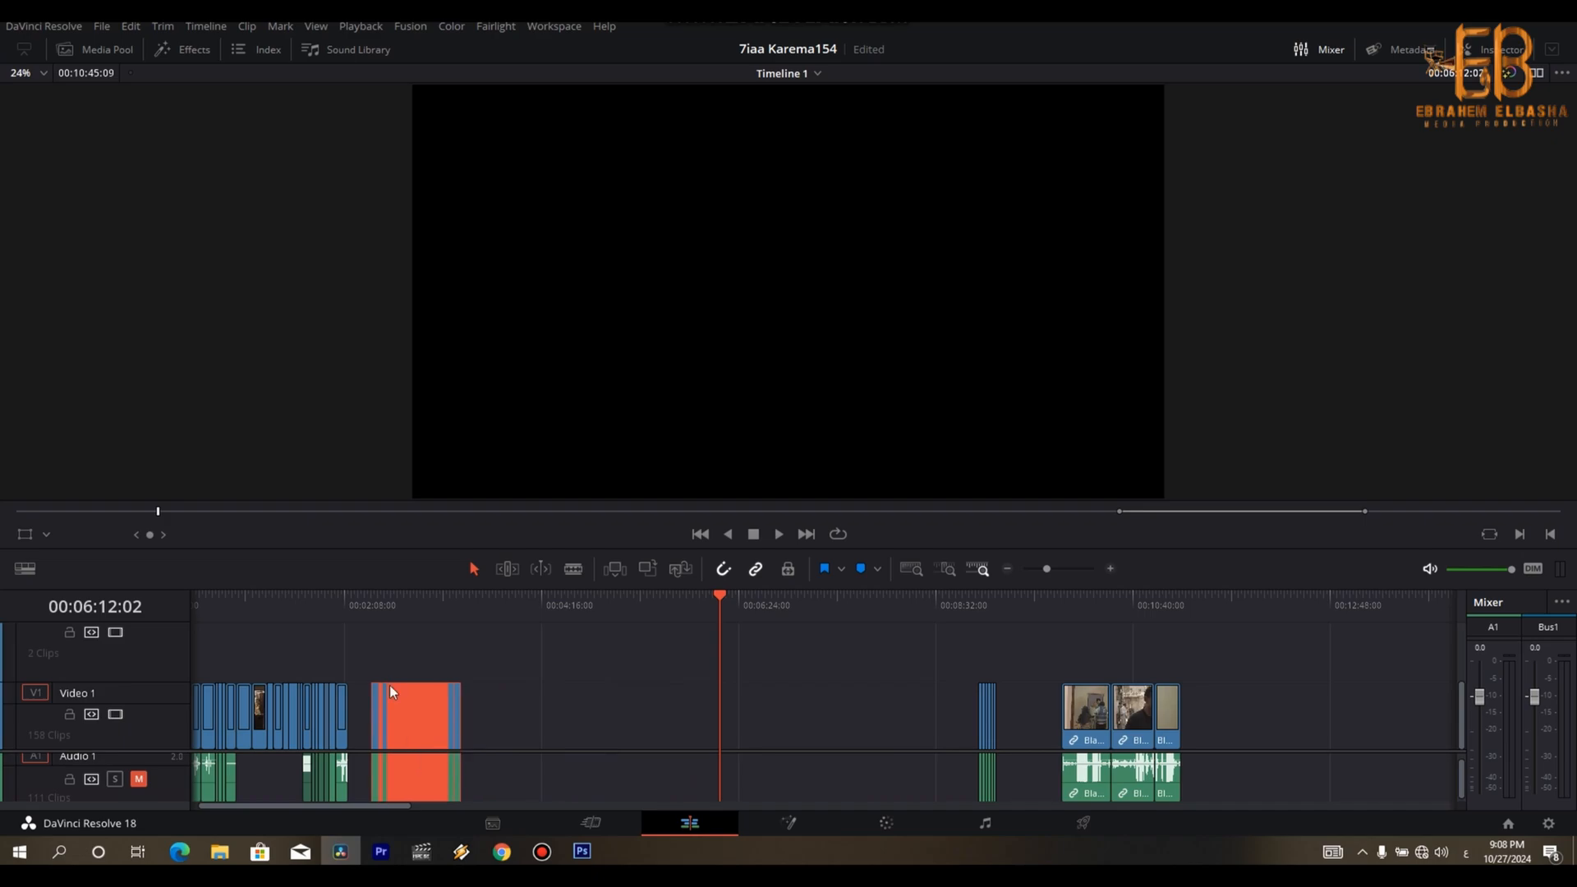
- Delete the leftover greeting clip starting at 00:02:26:11 and play the wall shots that follow it
{"action": "left_click", "coordinate": [373, 616]}
{"action": "key", "text": "ctrl+minus"}
{"action": "key", "text": "ctrl+minus"}
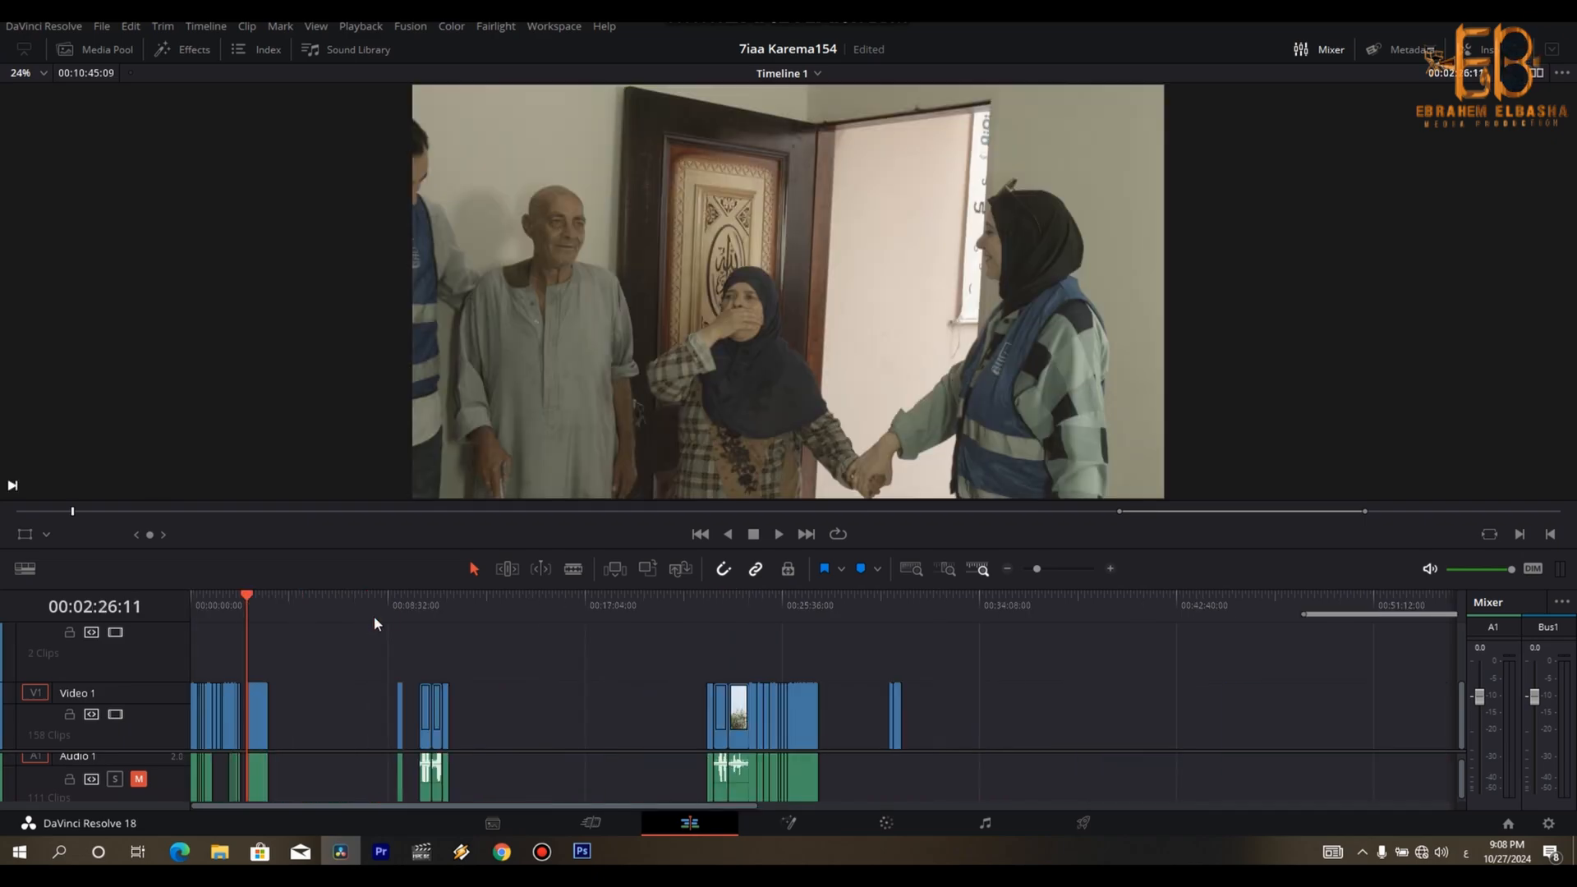
{"action": "key", "text": "ctrl+equal"}
{"action": "key", "text": "ctrl+equal"}
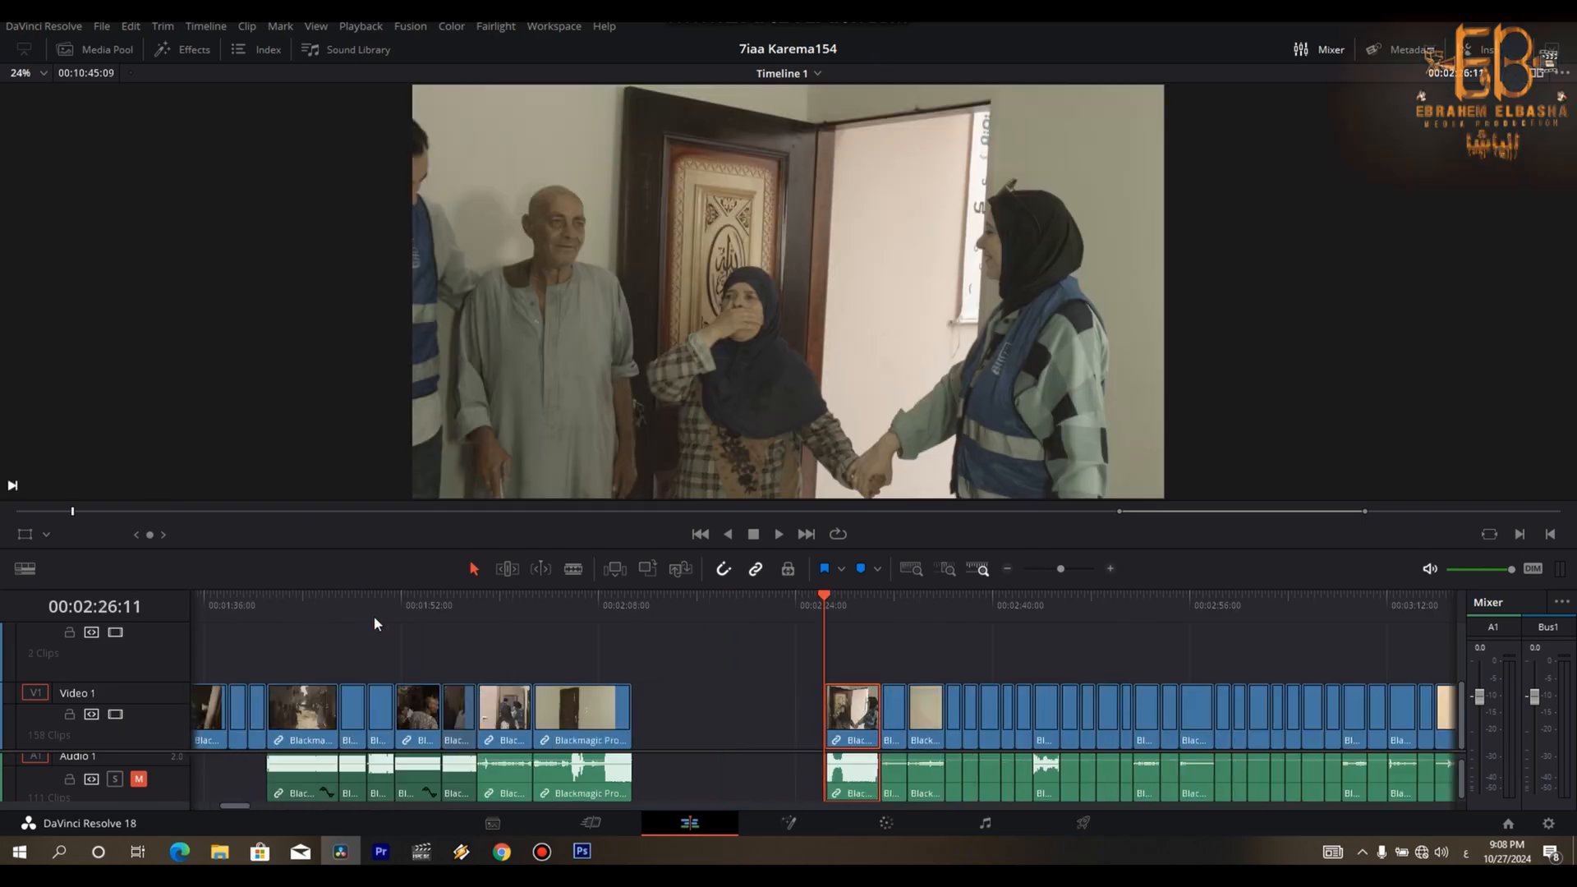
{"action": "key", "text": "Down"}
{"action": "key", "text": "space"}
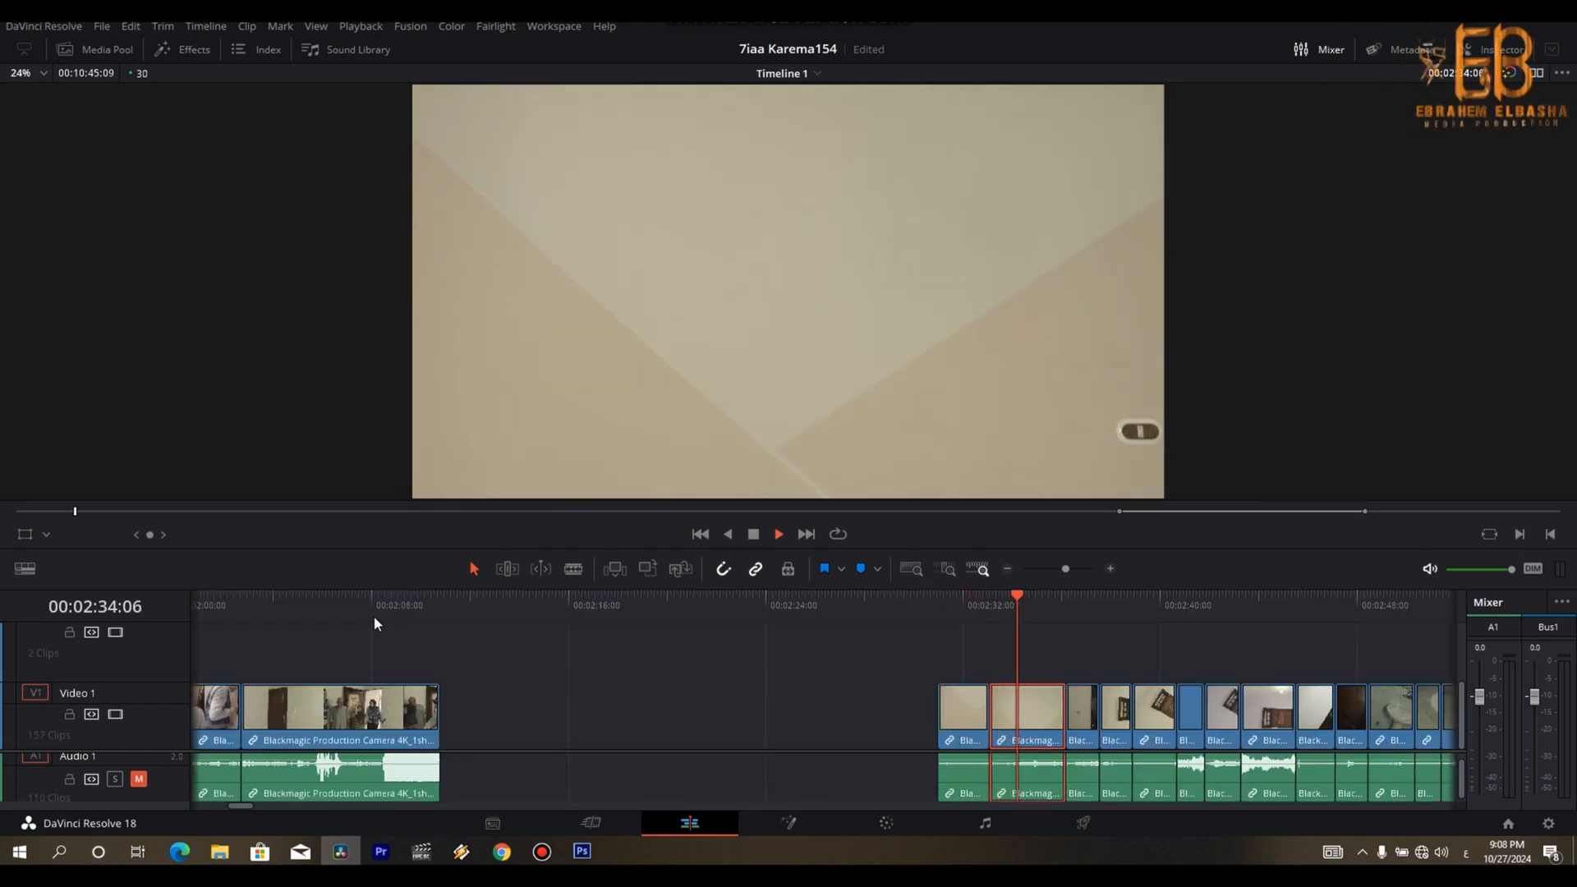
- Trim the end of the second wall clip and append the clip to the edited sequence
{"action": "key", "text": "space"}
{"action": "key", "text": "shift+]"}
{"action": "left_click_drag", "start_coordinate": [1022, 614], "coordinate": [940, 616]}
{"action": "left_click", "coordinate": [1023, 615]}
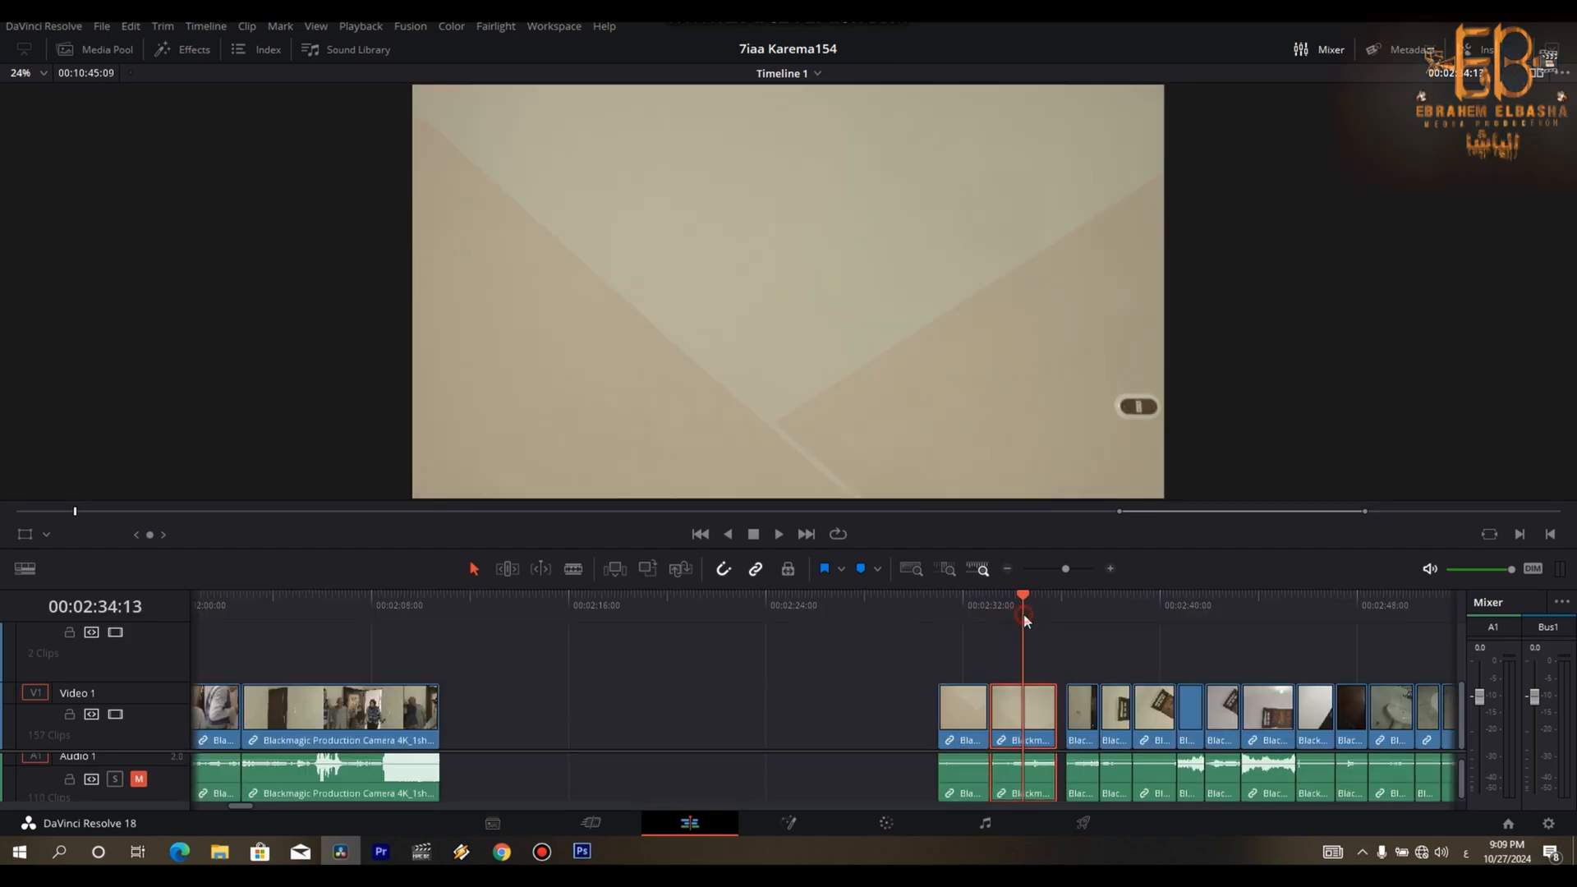
{"action": "left_click_drag", "start_coordinate": [1019, 723], "coordinate": [475, 712]}
- Find the tilted window clip and trim its start to 00:02:39:14
{"action": "key", "text": "space"}
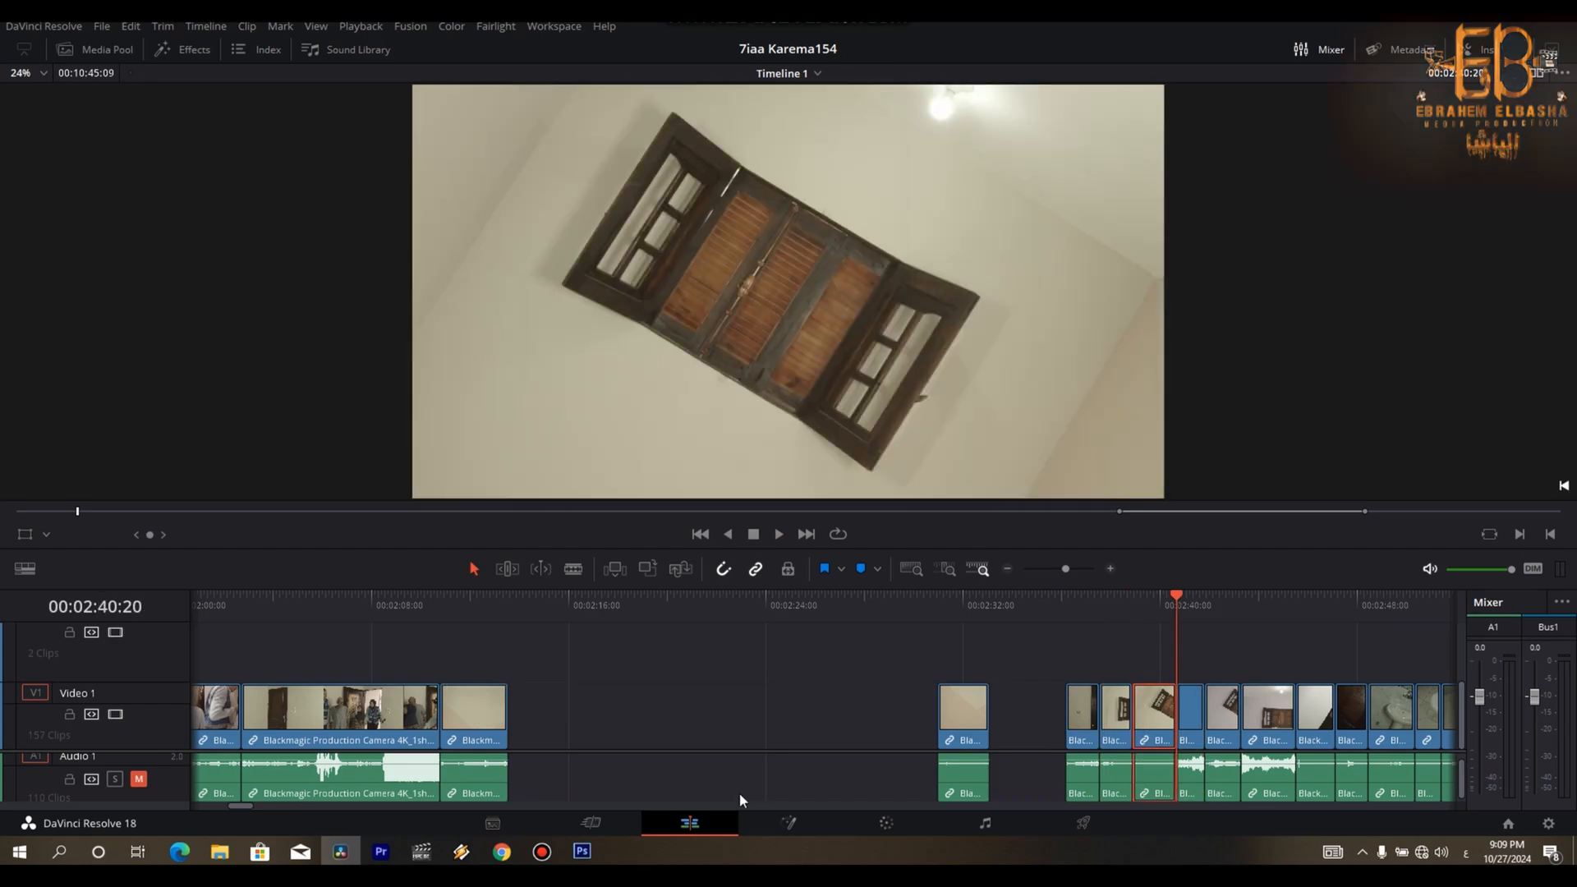
{"action": "key", "text": "Left"}
{"action": "key", "text": "Left"}
{"action": "key", "text": "Left"}
{"action": "key", "text": "Left"}
{"action": "key", "text": "Left"}
{"action": "key", "text": "Left"}
{"action": "key", "text": "Left"}
{"action": "key", "text": "Left"}
{"action": "key", "text": "Left"}
{"action": "key", "text": "Left"}
{"action": "key", "text": "Left"}
{"action": "key", "text": "Left"}
{"action": "key", "text": "Left"}
{"action": "key", "text": "Left"}
{"action": "key", "text": "Left"}
{"action": "key", "text": "Left"}
{"action": "key", "text": "Left"}
{"action": "key", "text": "Left"}
{"action": "key", "text": "Left"}
{"action": "key", "text": "Left"}
{"action": "key", "text": "Right"}
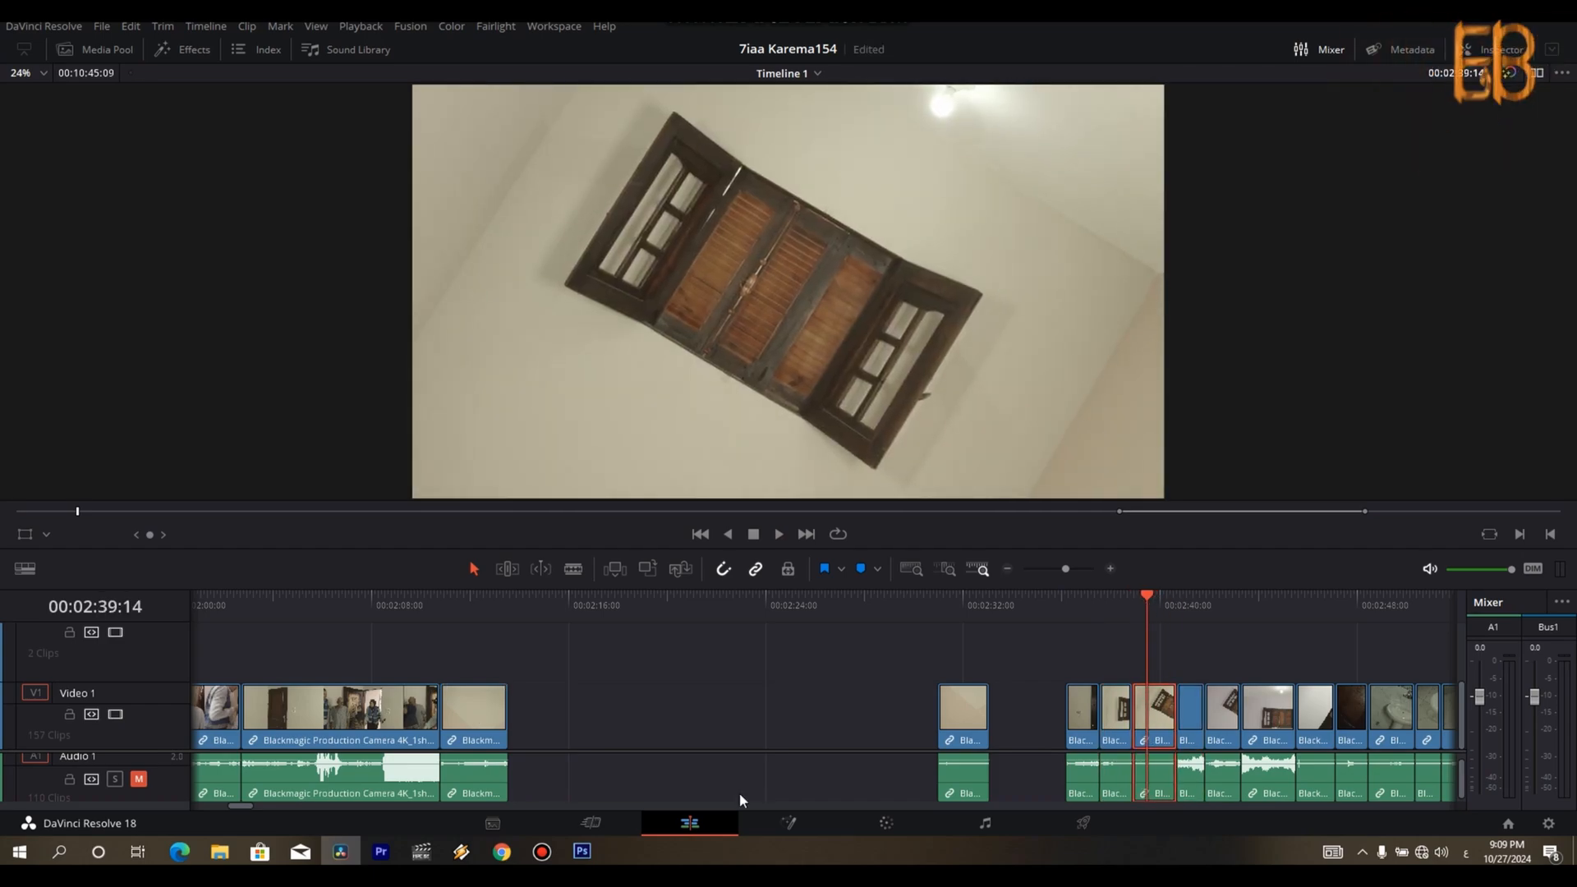
{"action": "key", "text": "BackSpace"}
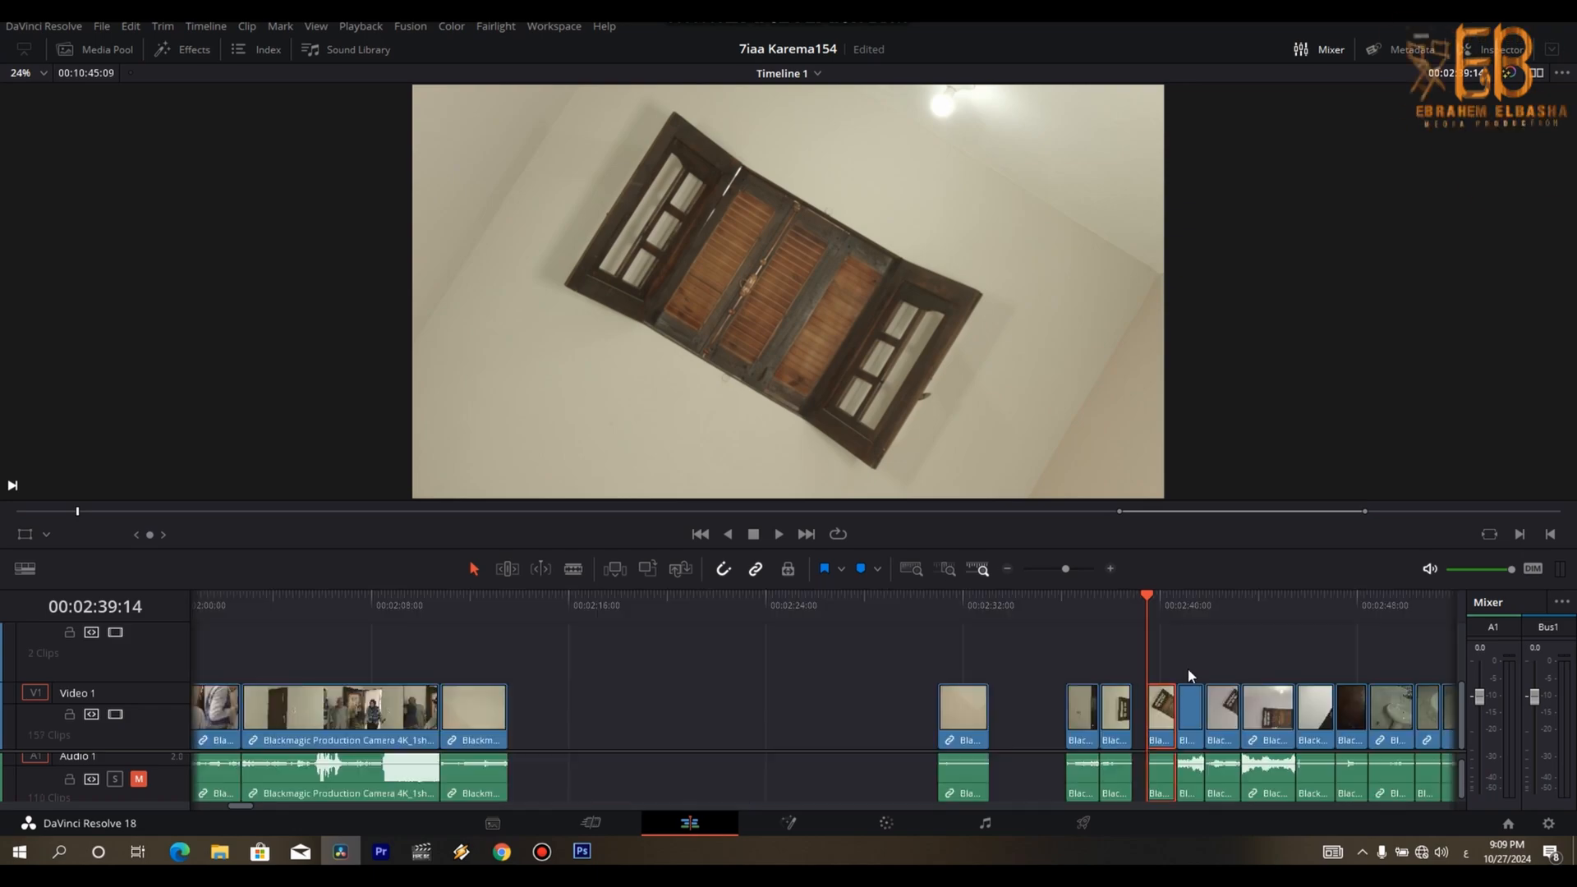
- Play the upright window clip, split it at 00:02:44:27 and delete the part after the cut
{"action": "key", "text": "Down"}
{"action": "key", "text": "Down"}
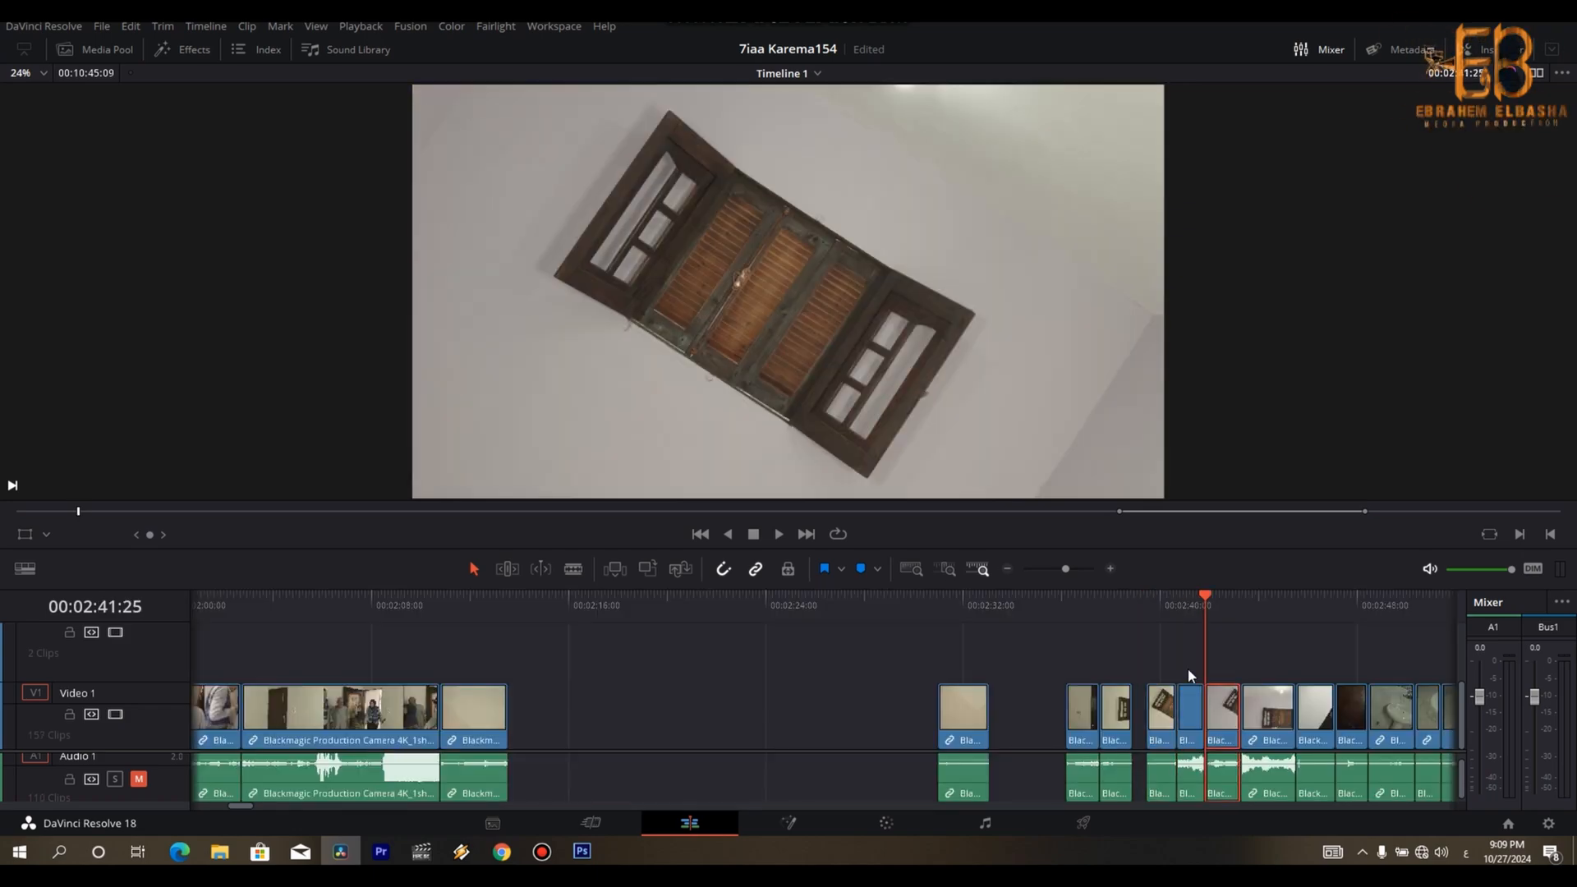
{"action": "key", "text": "Down"}
{"action": "key", "text": "Down"}
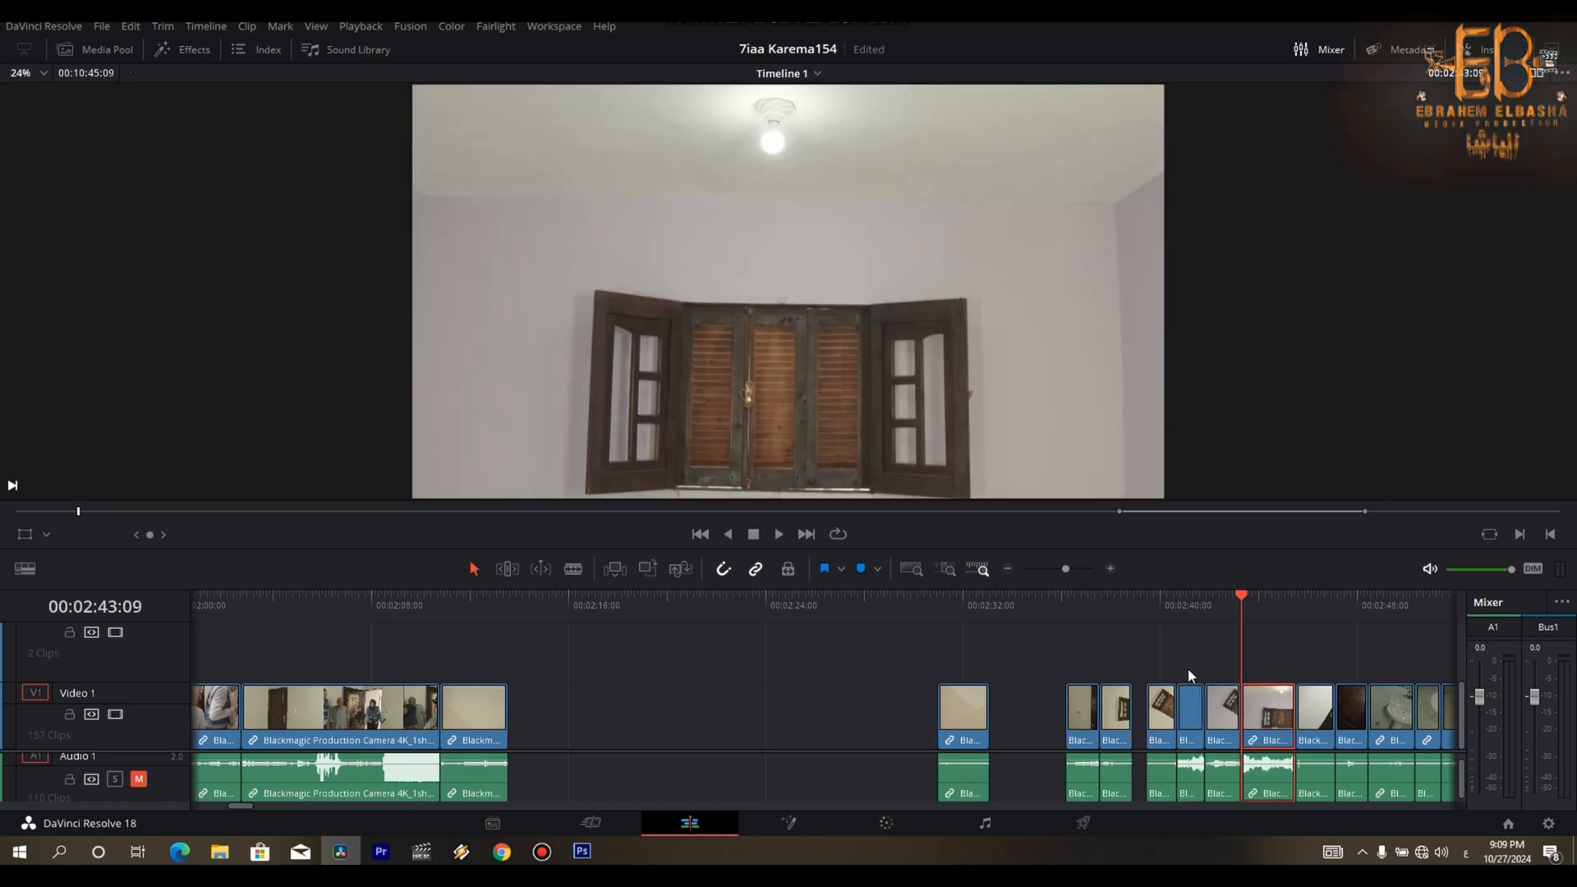
{"action": "key", "text": "space"}
{"action": "key", "text": "space"}
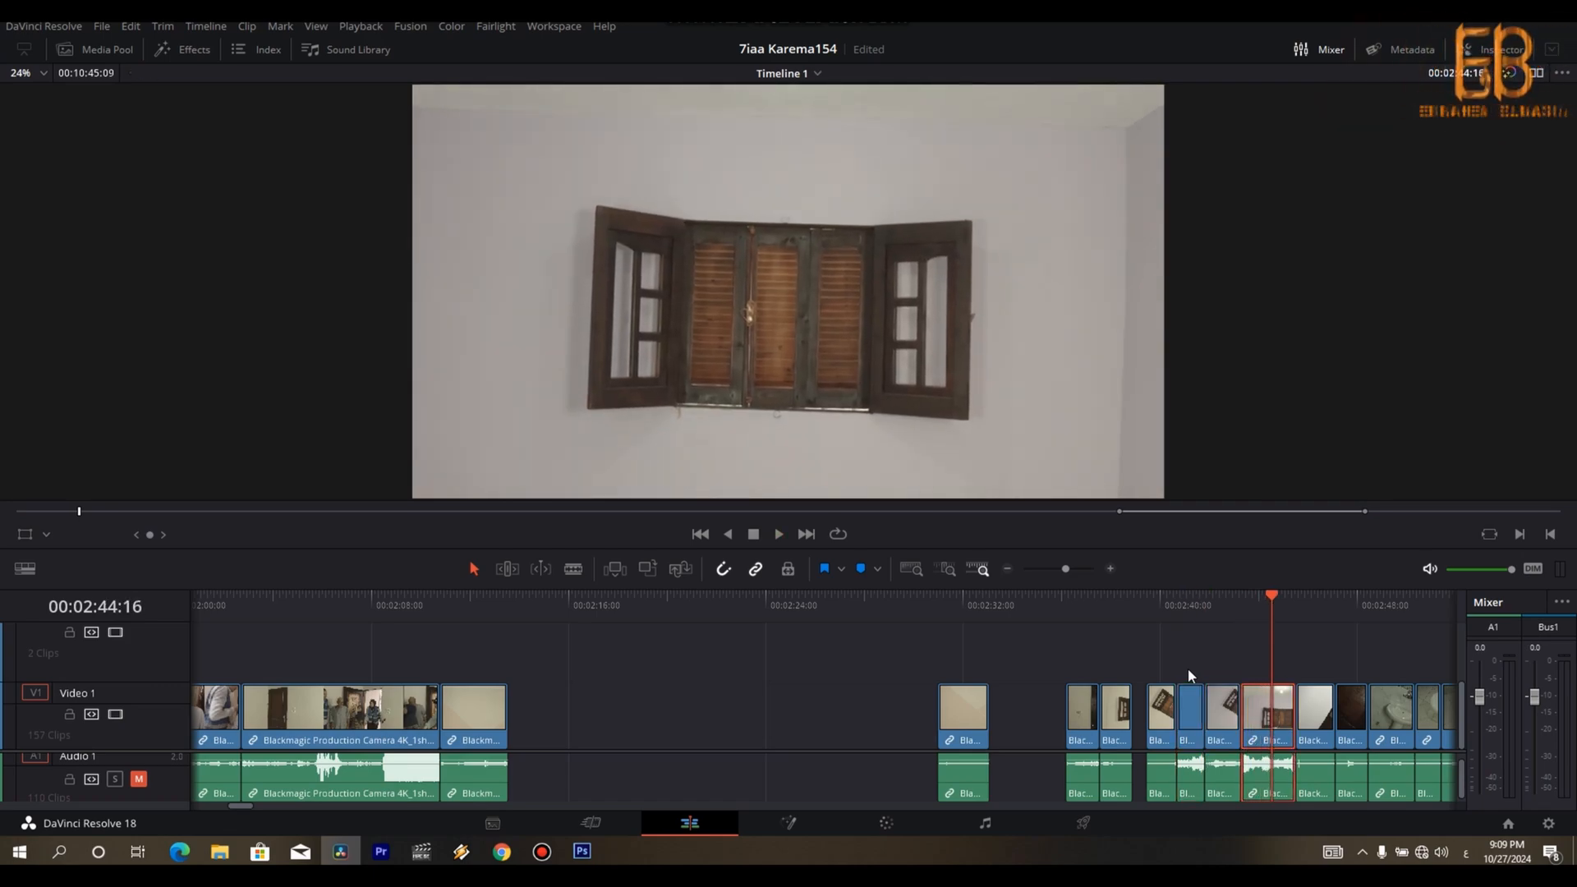
{"action": "key", "text": "Right"}
{"action": "key", "text": "Right"}
{"action": "key", "text": "Right"}
{"action": "key", "text": "Right"}
{"action": "key", "text": "Right"}
{"action": "key", "text": "Right"}
{"action": "key", "text": "Right"}
{"action": "key", "text": "Right"}
{"action": "key", "text": "Right"}
{"action": "key", "text": "Right"}
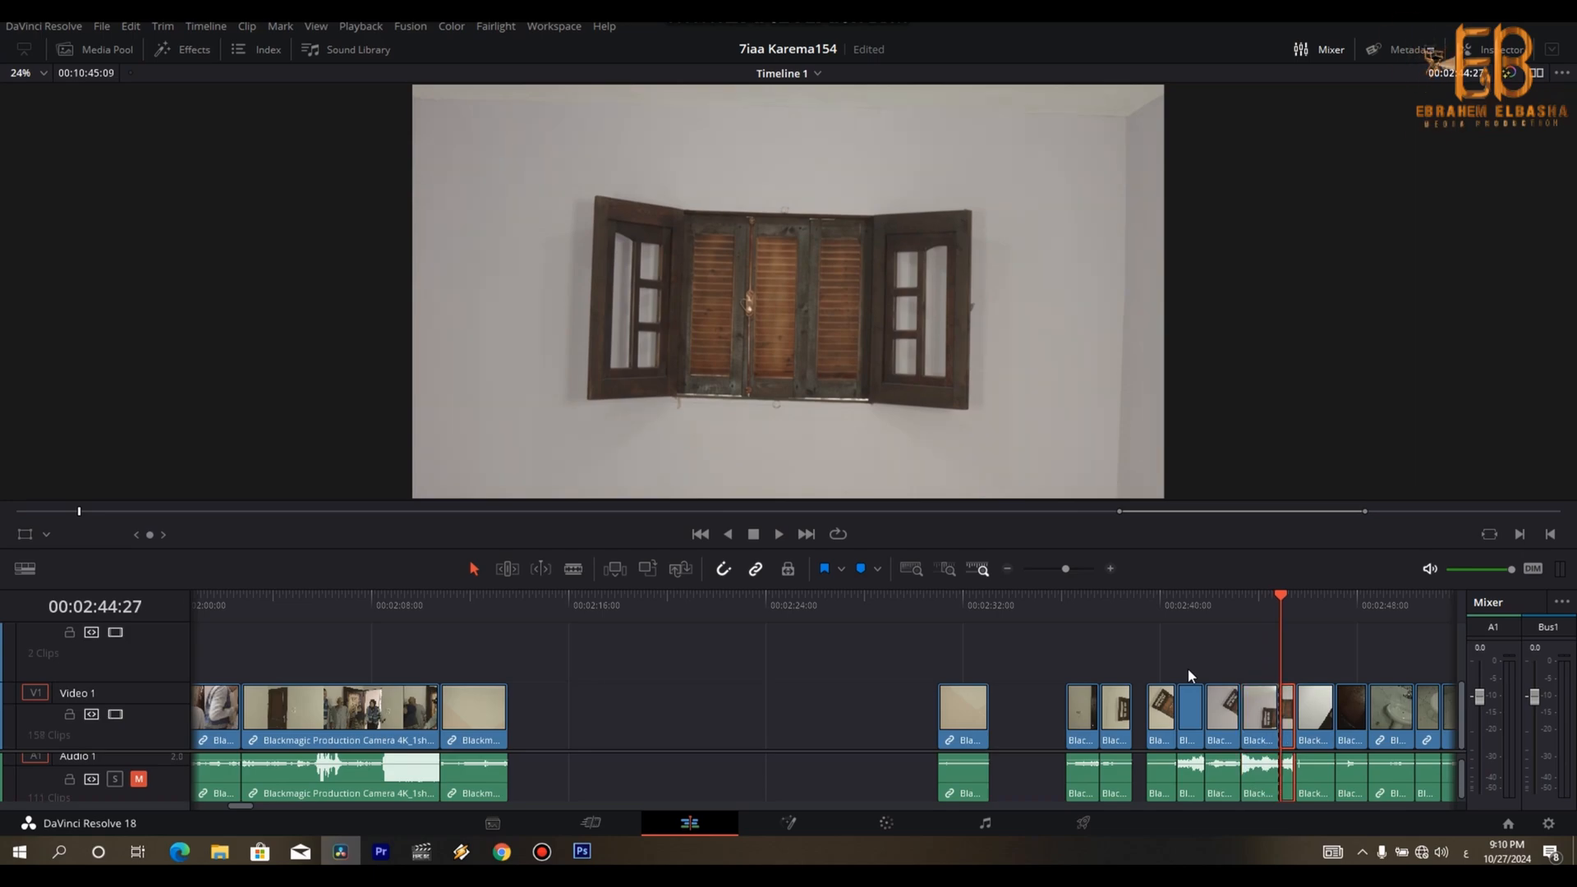
{"action": "key", "text": "BackSpace"}
- Move the trimmed upright window clip into the gap after the edited sequence and delete the unused first wall clip
{"action": "left_click_drag", "start_coordinate": [1266, 724], "coordinate": [1086, 737]}
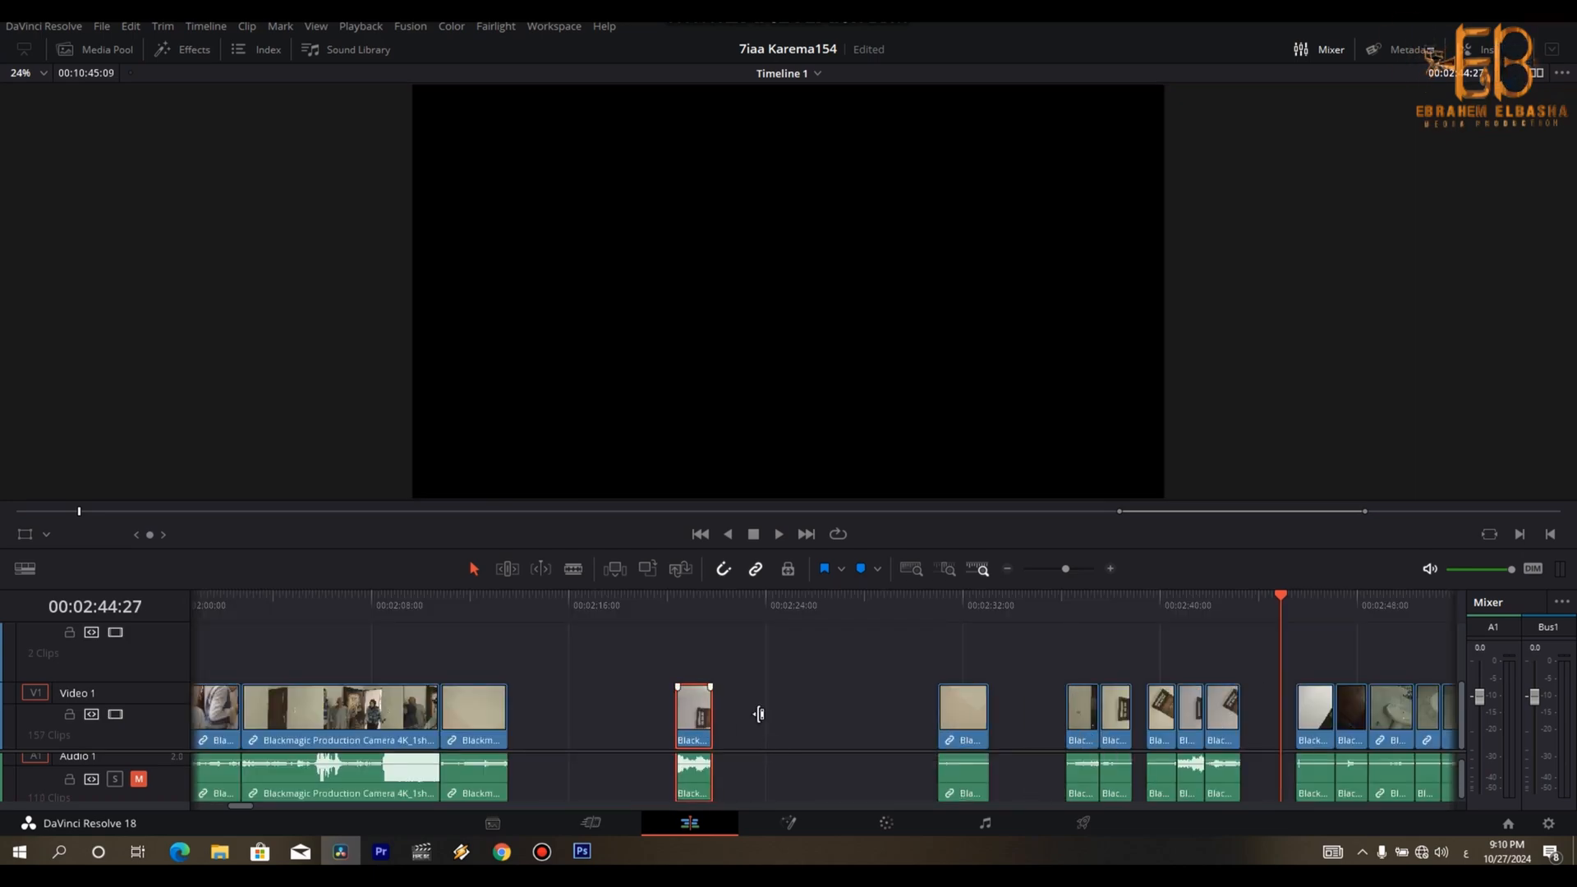
{"action": "left_click", "coordinate": [944, 617]}
{"action": "key", "text": "BackSpace"}
- Compare the remaining door, window and door-handle clips between 00:02:36:06 and 00:02:46:09
{"action": "key", "text": "Down"}
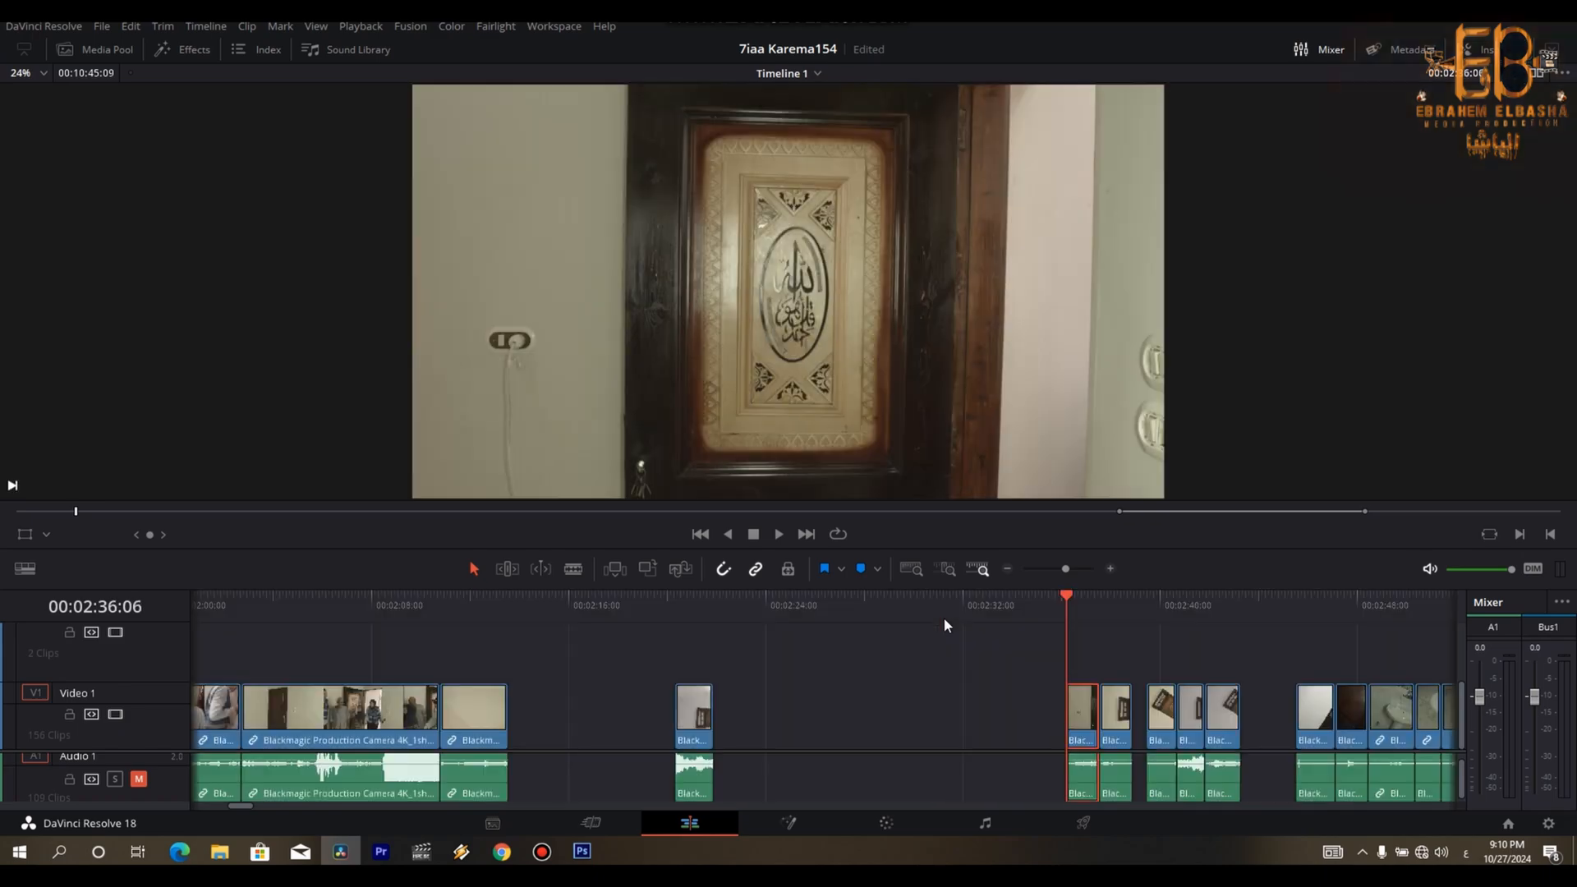
{"action": "key", "text": "Down"}
{"action": "key", "text": "Right"}
{"action": "key", "text": "Right"}
{"action": "key", "text": "Right"}
{"action": "key", "text": "Right"}
{"action": "key", "text": "Right"}
{"action": "key", "text": "Right"}
{"action": "key", "text": "Right"}
{"action": "key", "text": "Right"}
{"action": "key", "text": "Right"}
{"action": "key", "text": "Right"}
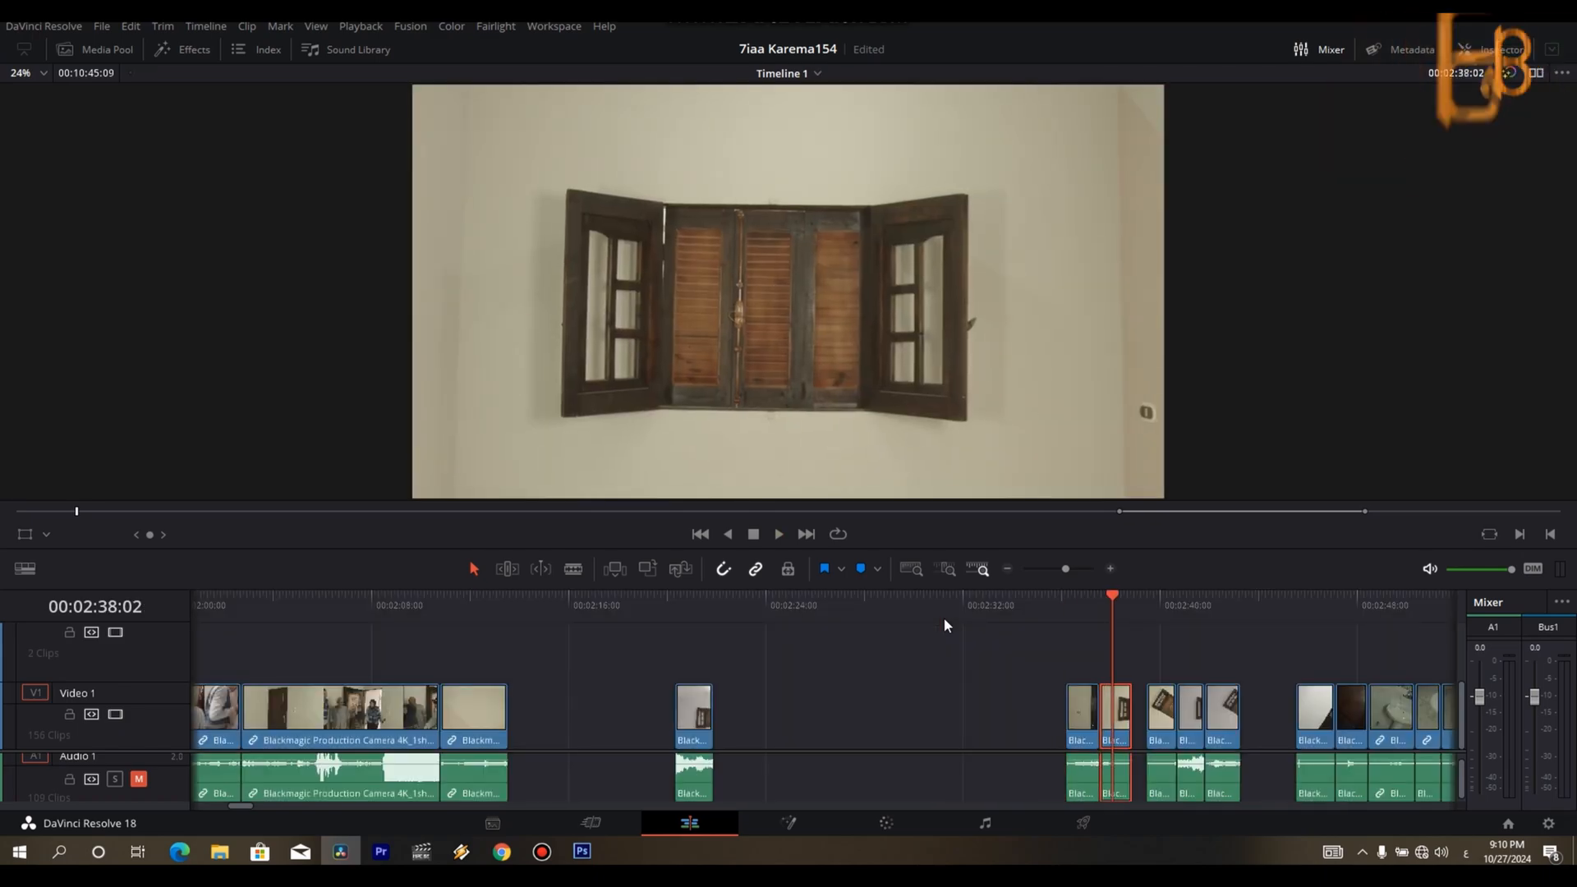
{"action": "key", "text": "Up"}
{"action": "key", "text": "Up"}
{"action": "key", "text": "Up"}
{"action": "key", "text": "Down"}
{"action": "key", "text": "Down"}
{"action": "key", "text": "Down"}
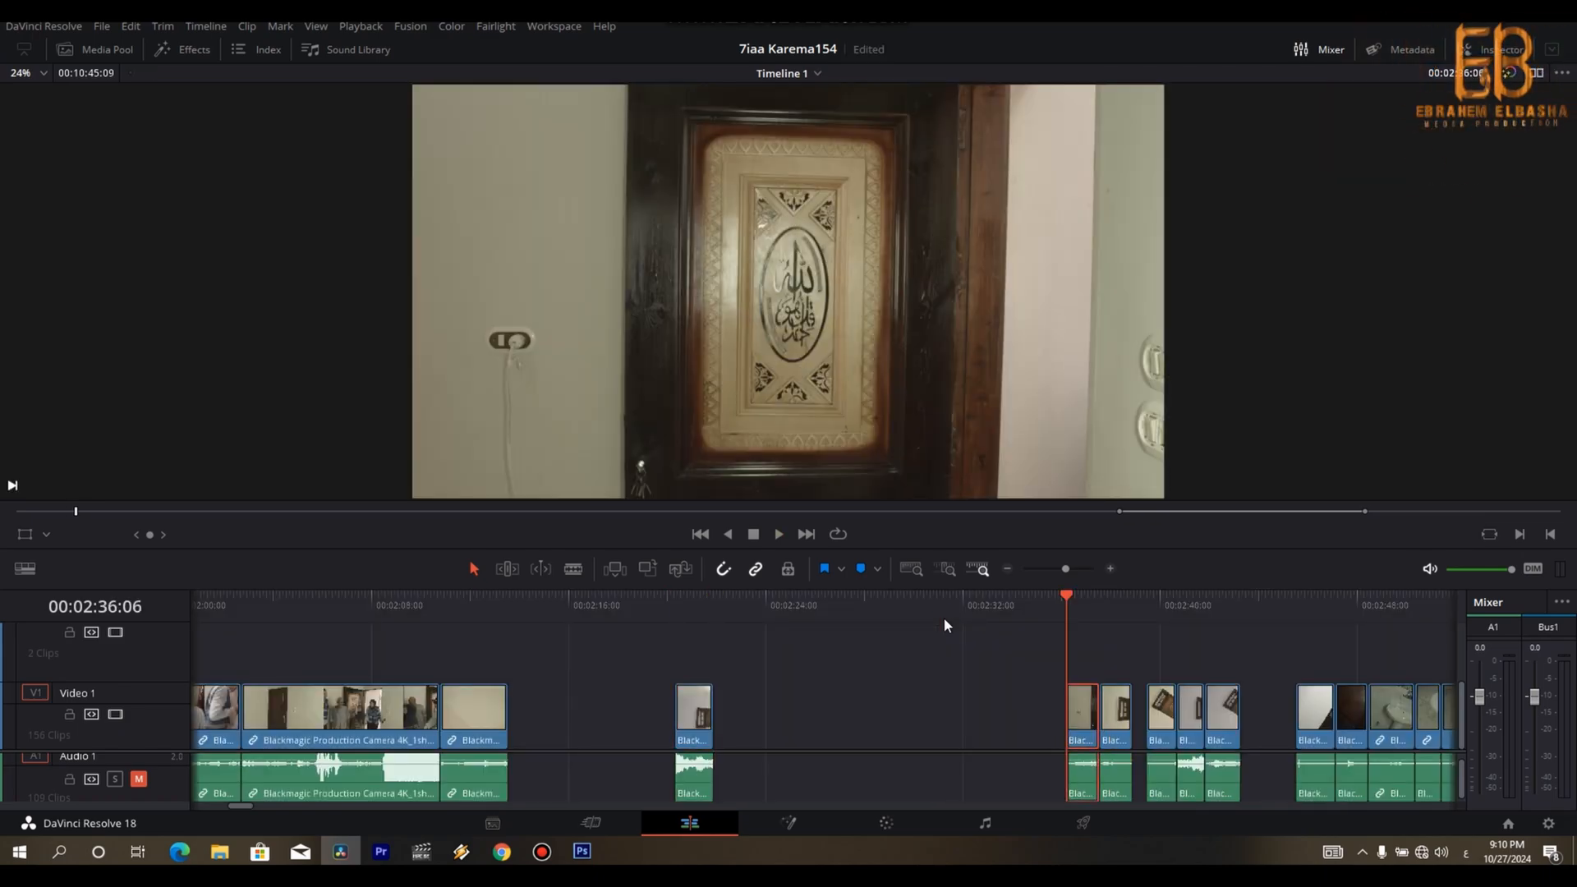
{"action": "key", "text": "space"}
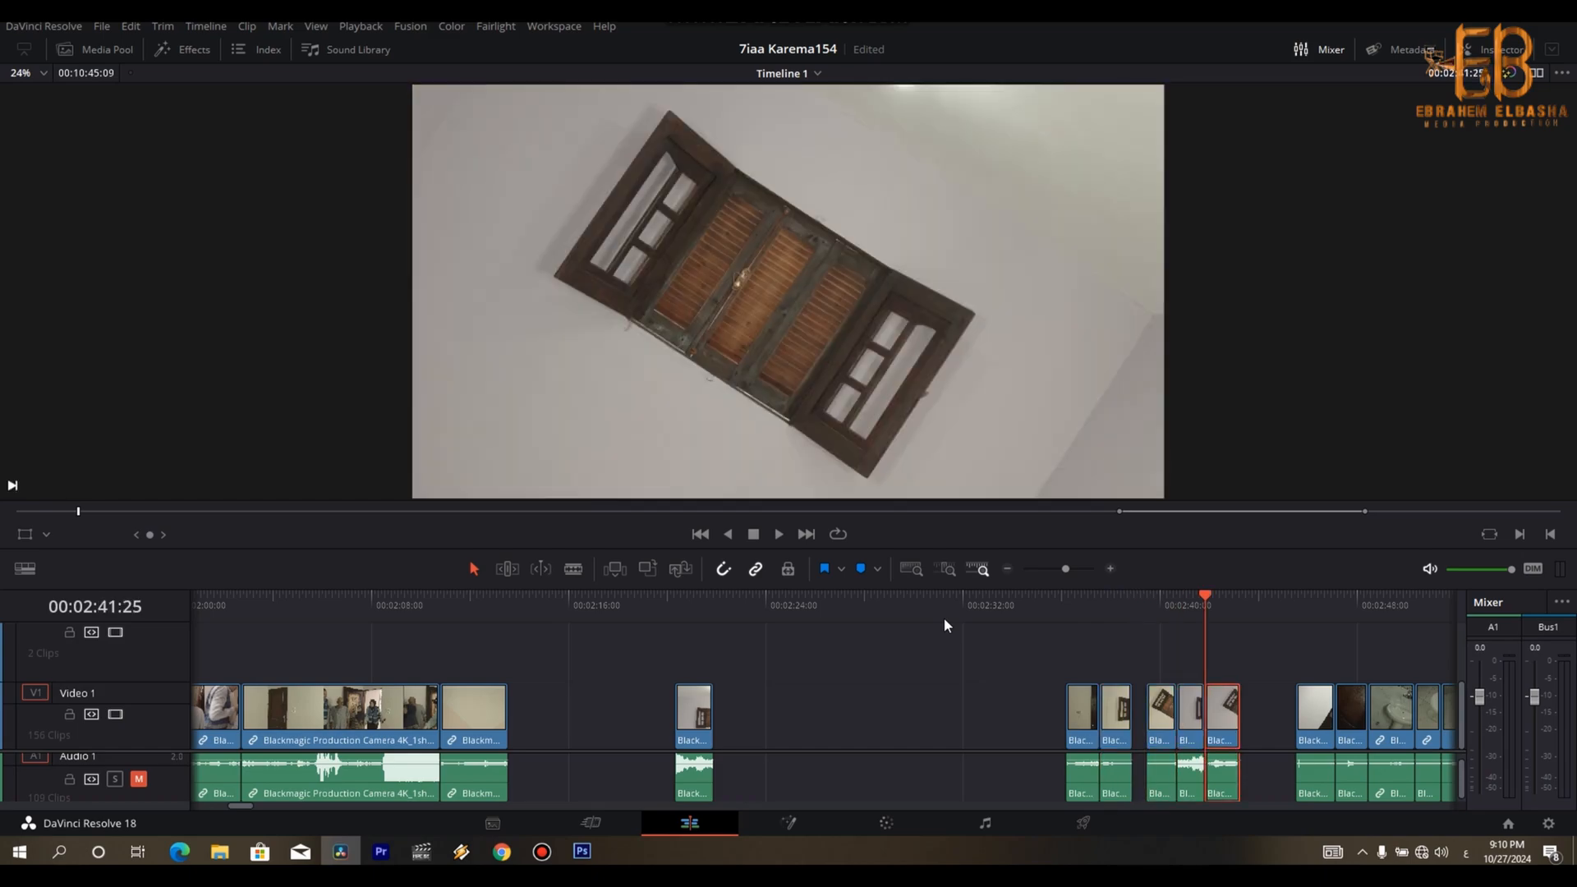
{"action": "key", "text": "Down"}
{"action": "key", "text": "Down"}
{"action": "key", "text": "Down"}
{"action": "key", "text": "Down"}
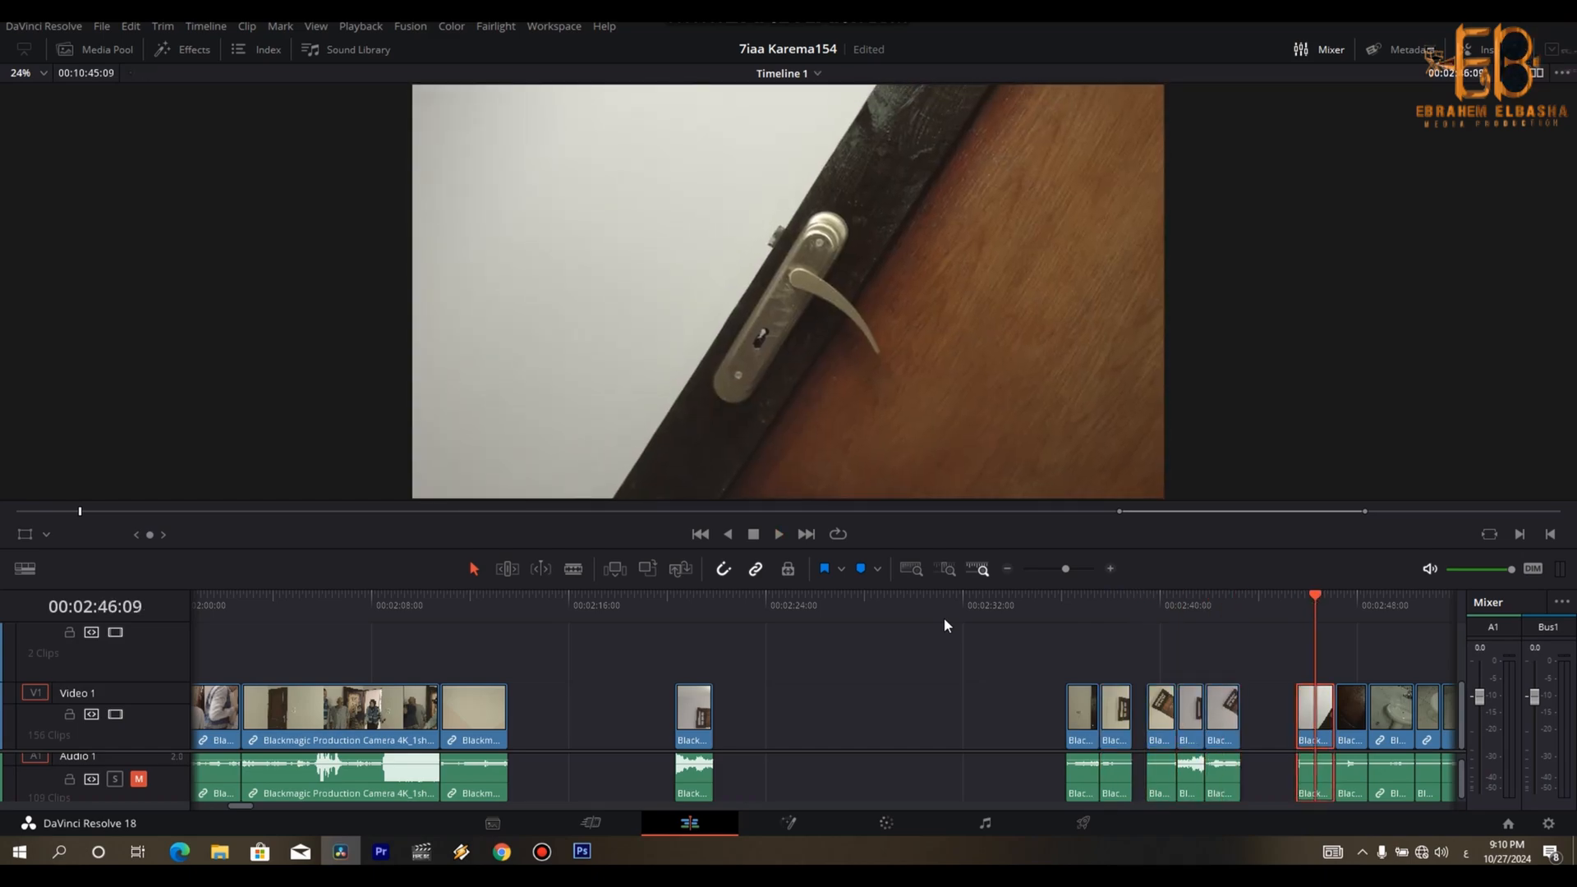
{"action": "key", "text": "Up"}
{"action": "key", "text": "Up"}
{"action": "key", "text": "Up"}
{"action": "key", "text": "Up"}
{"action": "key", "text": "space"}
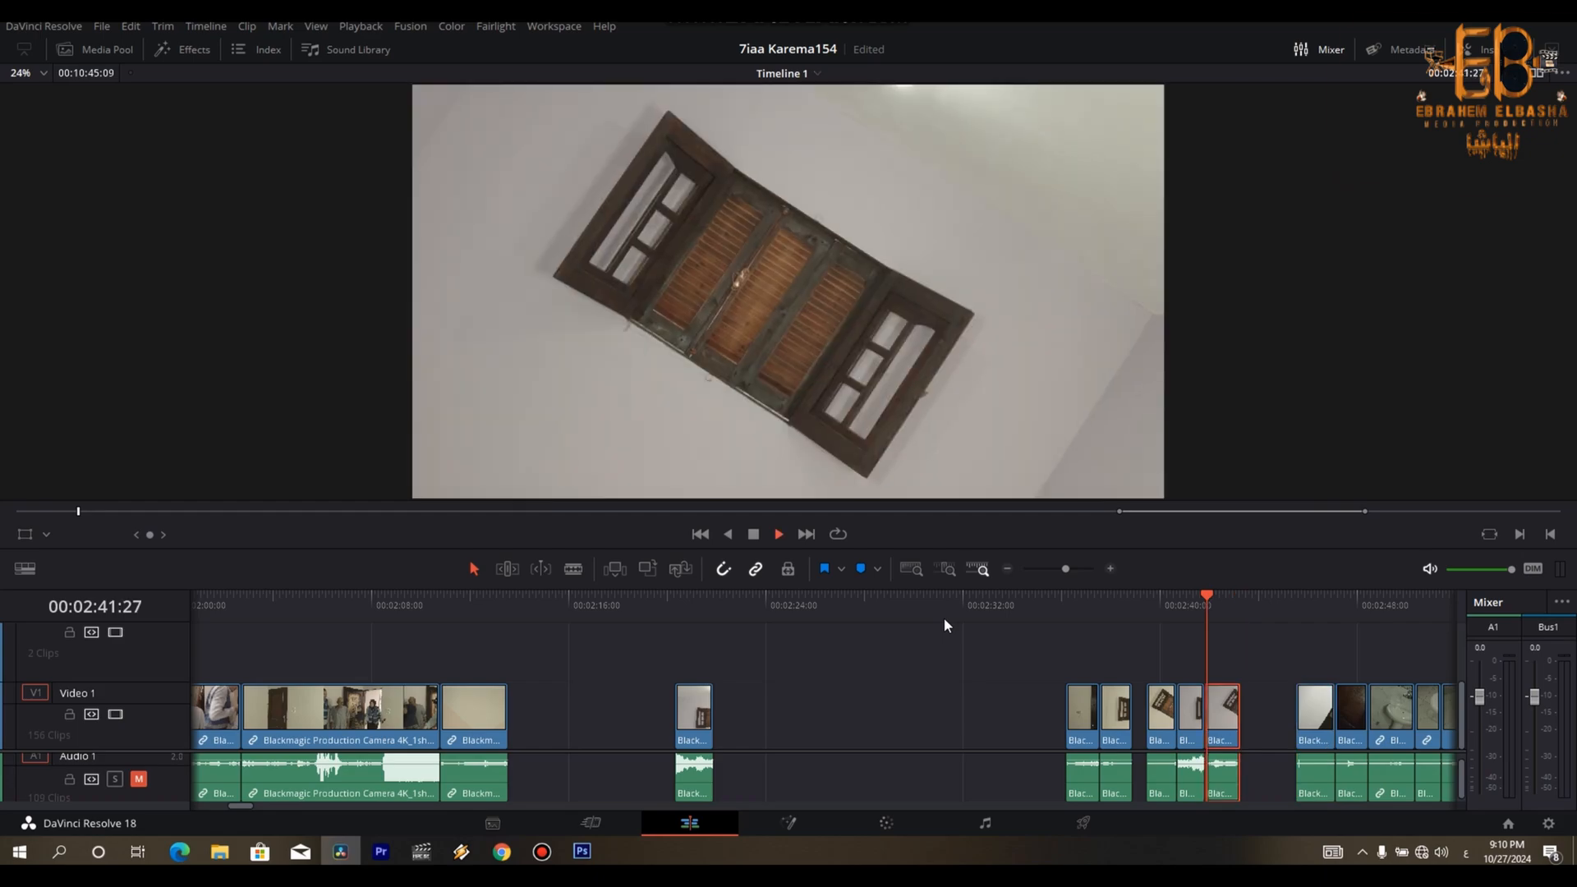
{"action": "key", "text": "Up"}
{"action": "key", "text": "Up"}
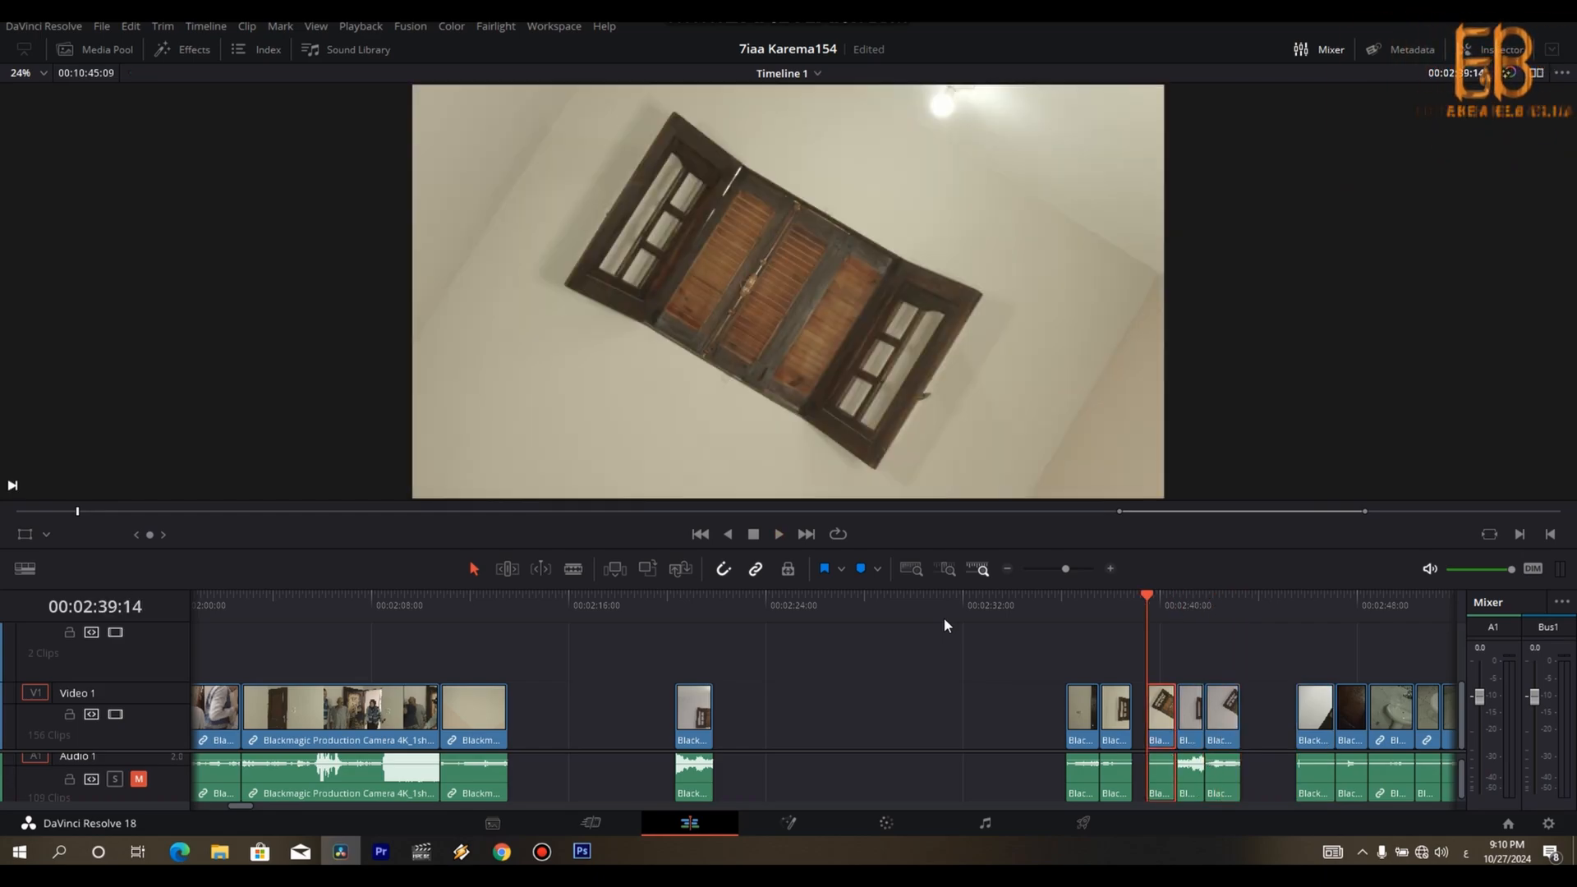
- Place the tilted window clip directly after the upright window clip and append both to the edited sequence
{"action": "left_click_drag", "start_coordinate": [1163, 698], "coordinate": [865, 698]}
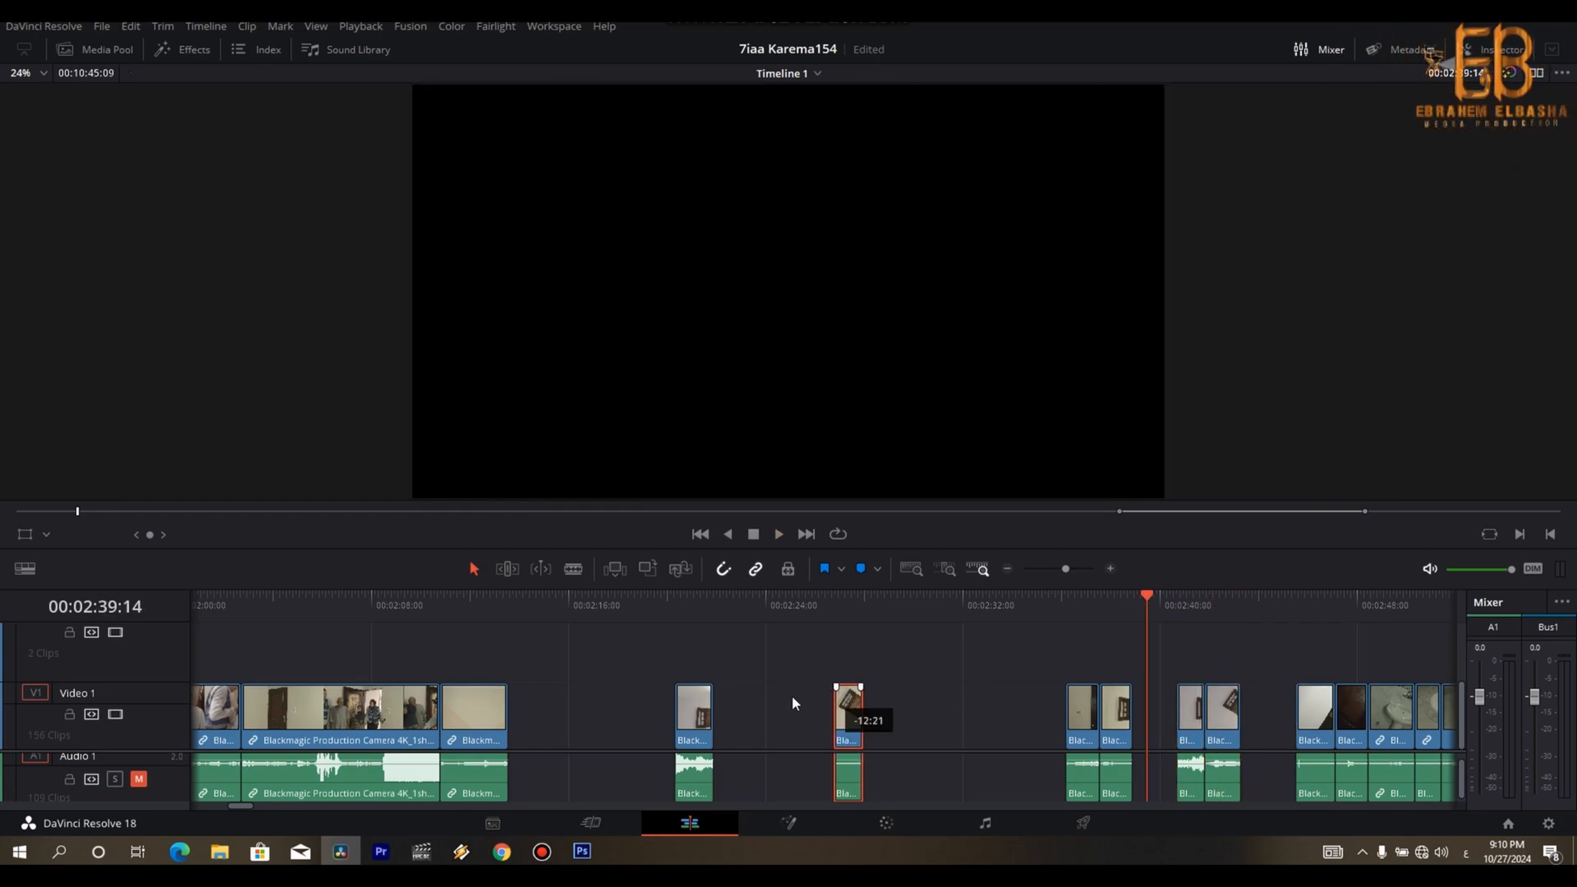
{"action": "left_click", "coordinate": [687, 609]}
{"action": "key", "text": "space"}
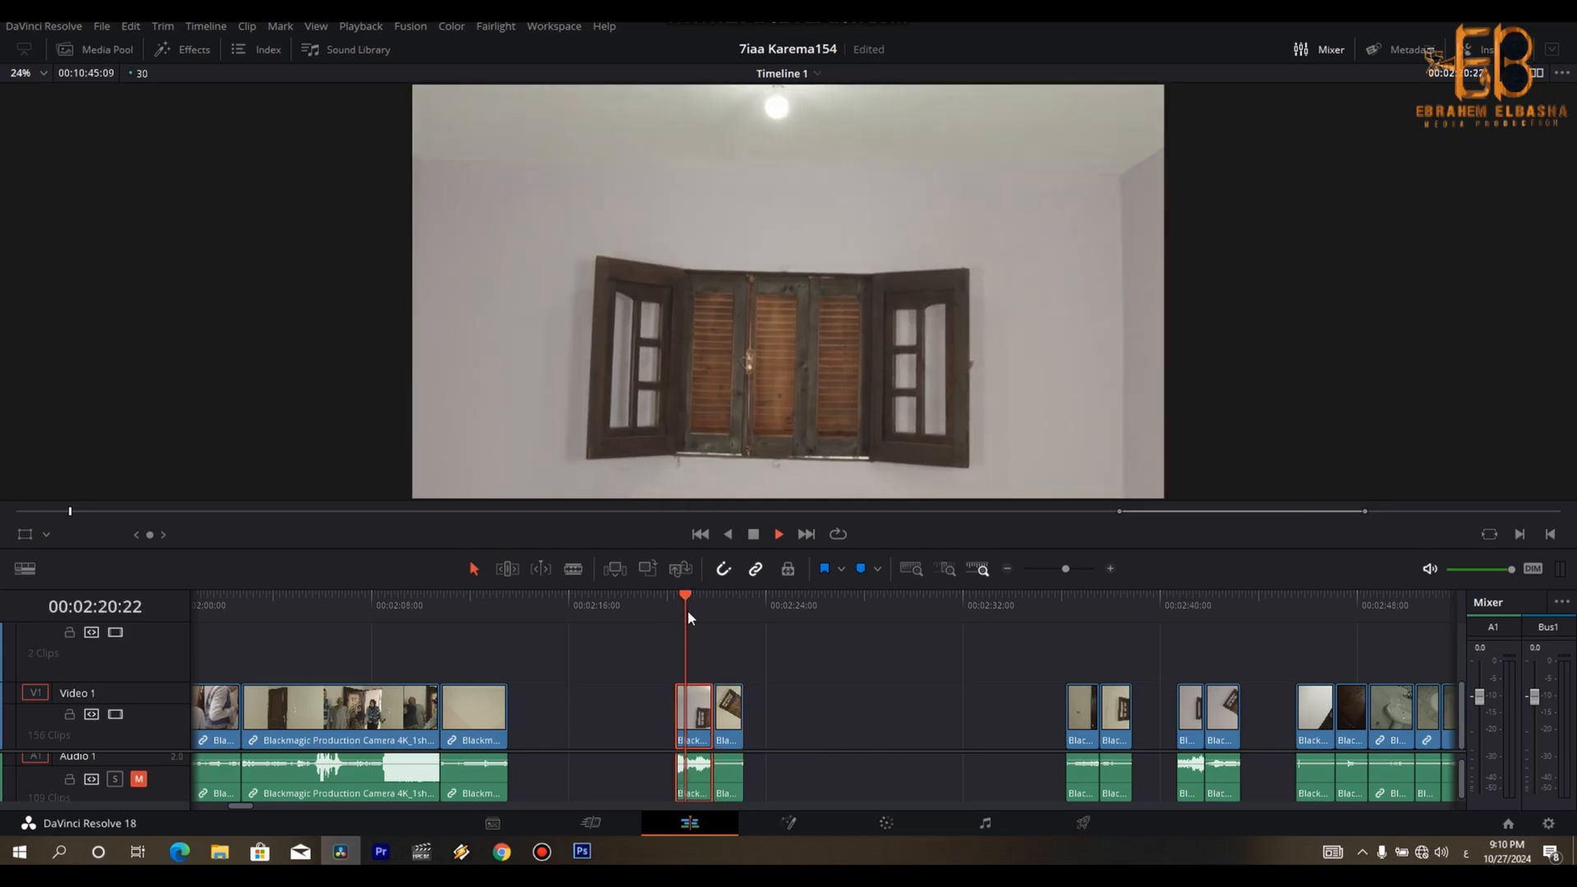
{"action": "left_click_drag", "start_coordinate": [776, 653], "coordinate": [524, 720]}
- Review the remaining window, door-handle, washbasin and faucet clips from 00:02:40:21 onward
{"action": "left_click_drag", "start_coordinate": [1068, 612], "coordinate": [1185, 615]}
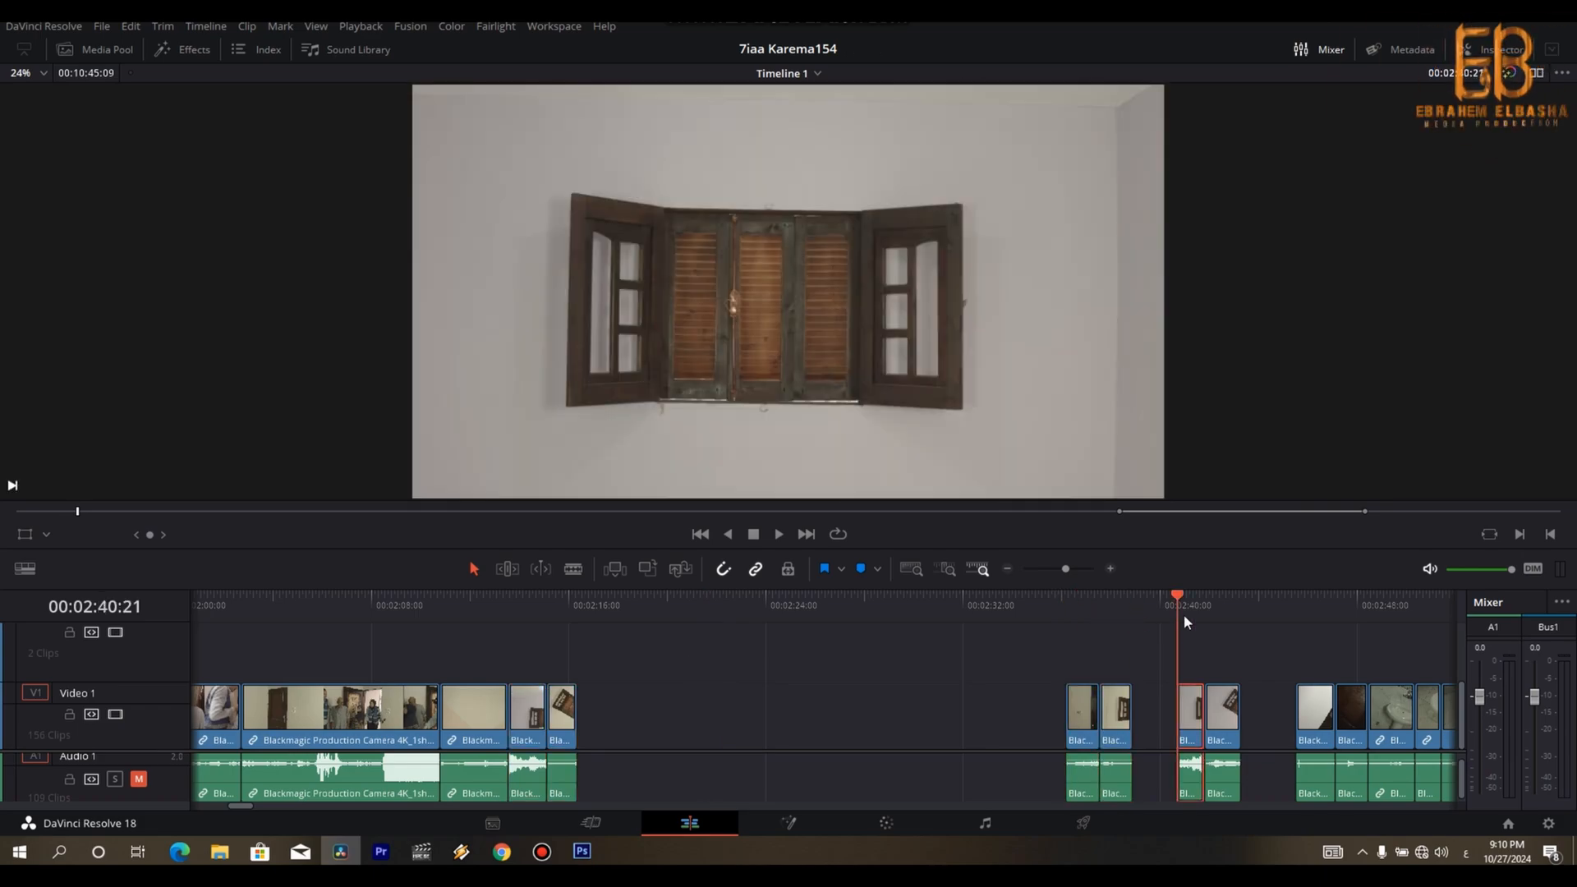
{"action": "key", "text": "space"}
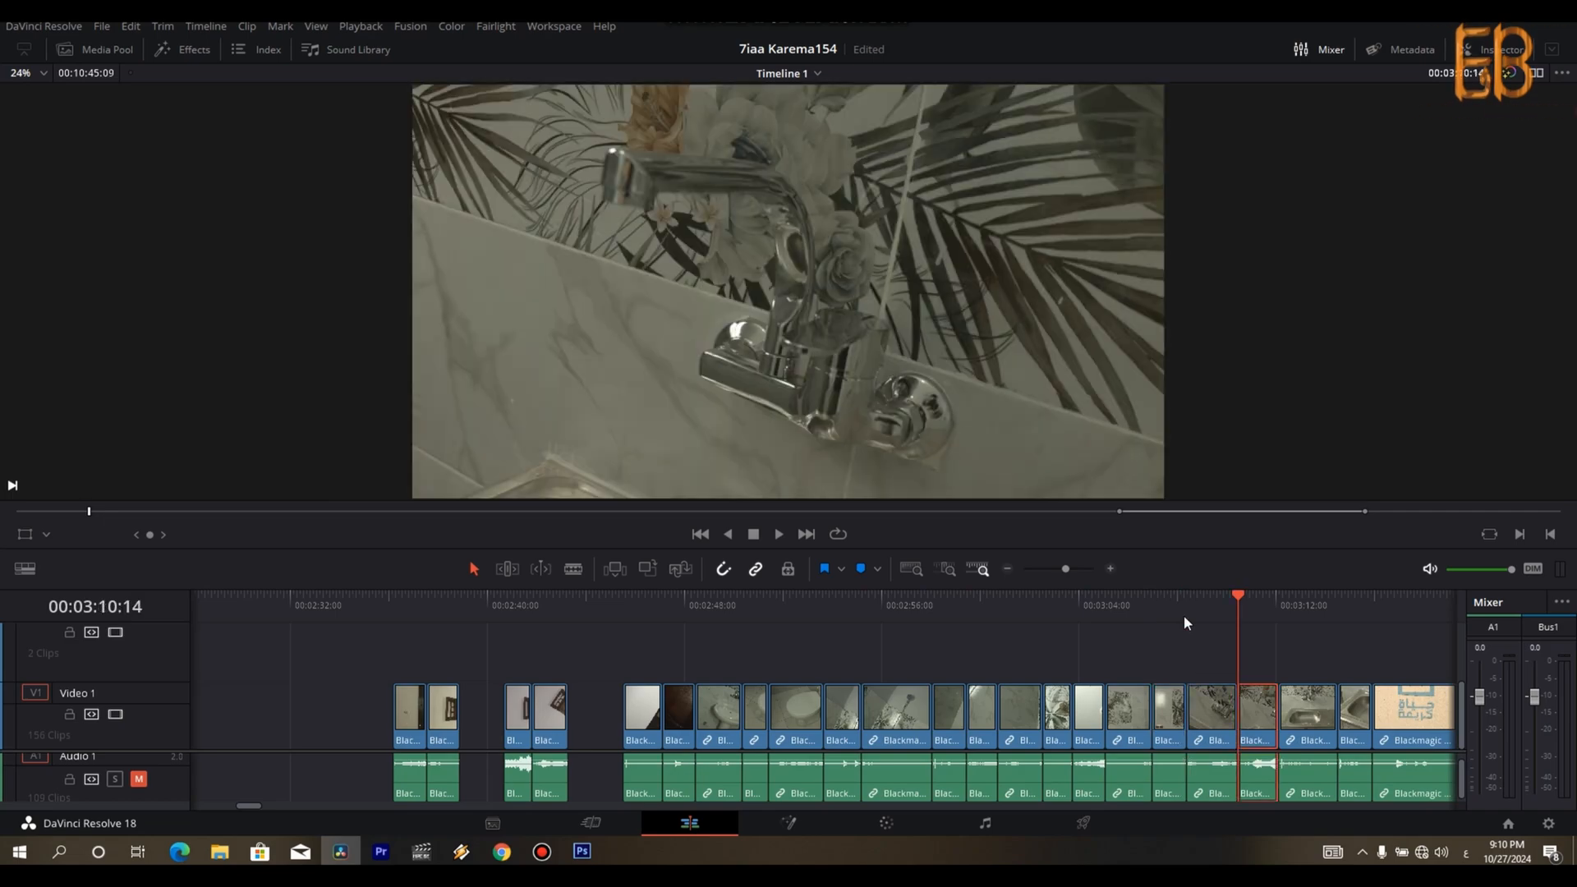
{"action": "key", "text": "Down"}
{"action": "key", "text": "Down"}
{"action": "key", "text": "ctrl+minus"}
{"action": "key", "text": "j"}
{"action": "key", "text": "j"}
{"action": "key", "text": "j"}
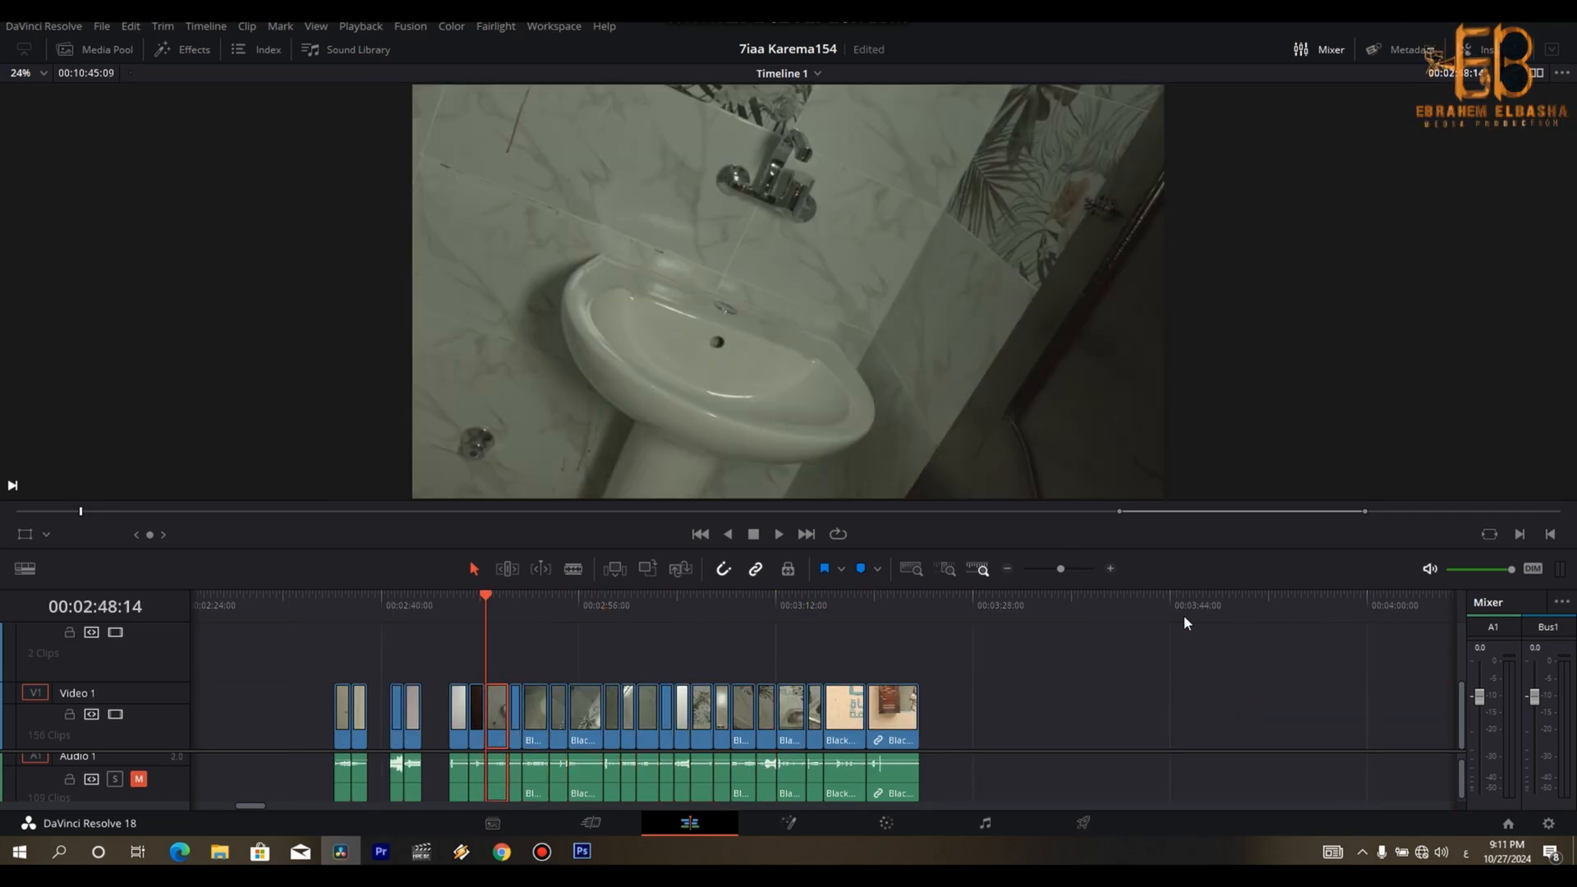
- Trim the start of the first door-handle clip to 00:02:46:04
{"action": "key", "text": "k"}
{"action": "key", "text": "ctrl+equal"}
{"action": "key", "text": "l"}
{"action": "key", "text": "k"}
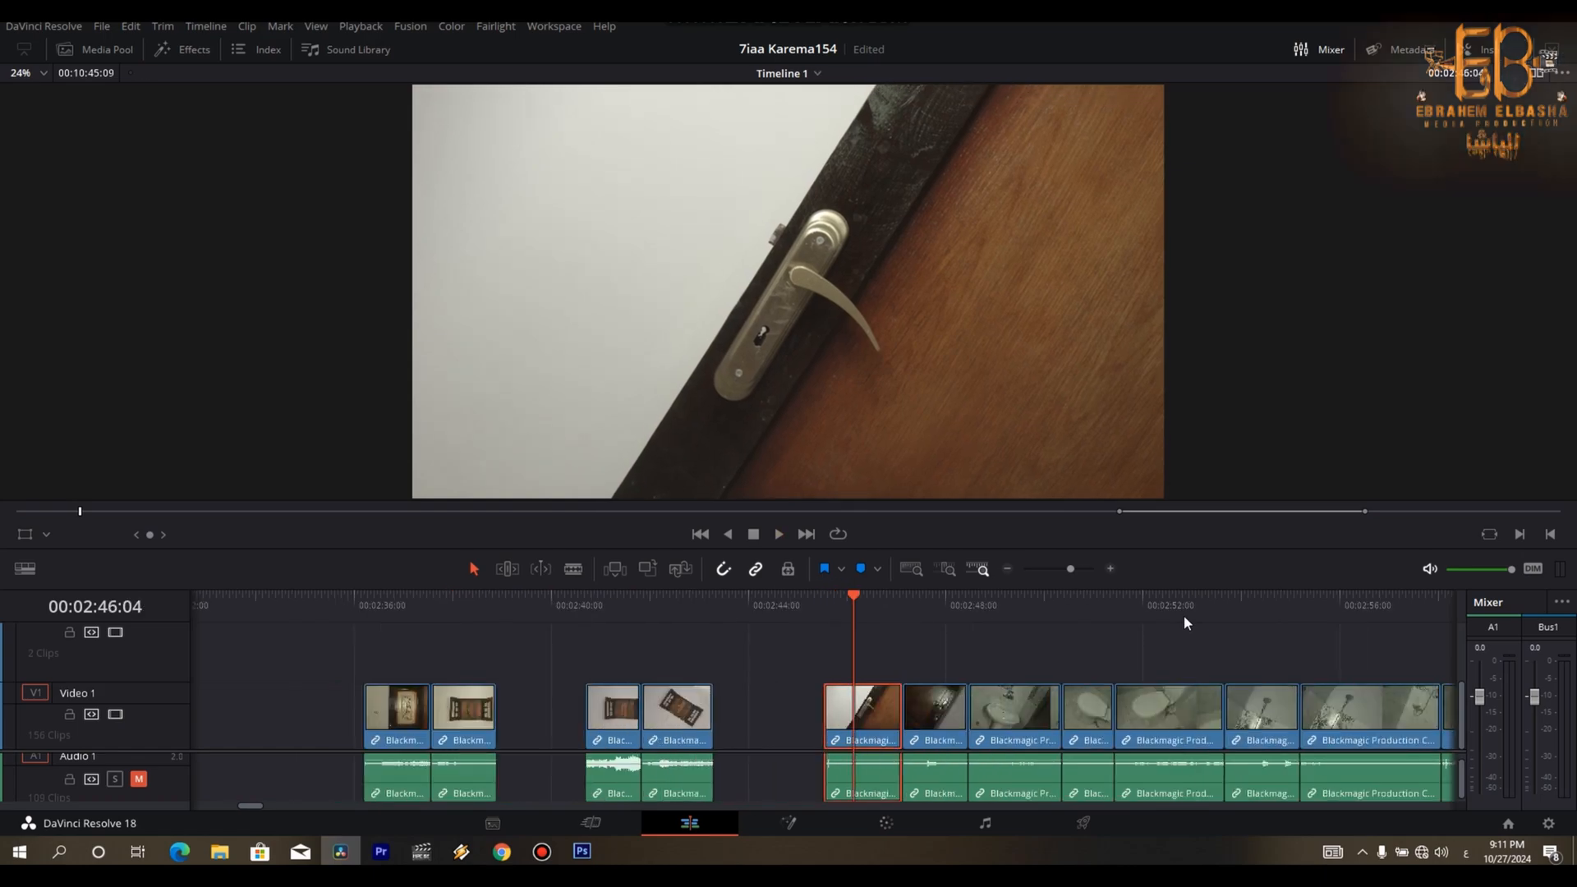
{"action": "key", "text": "BackSpace"}
- Split the first door-handle clip at 00:02:46:22 and remove its remaining tail, closing the gap
{"action": "key", "text": "space"}
- Shorten the ornate door-handle clip at both ends so it finishes at 00:02:47:08, and play on into the washbasin clip
{"action": "key", "text": "space"}
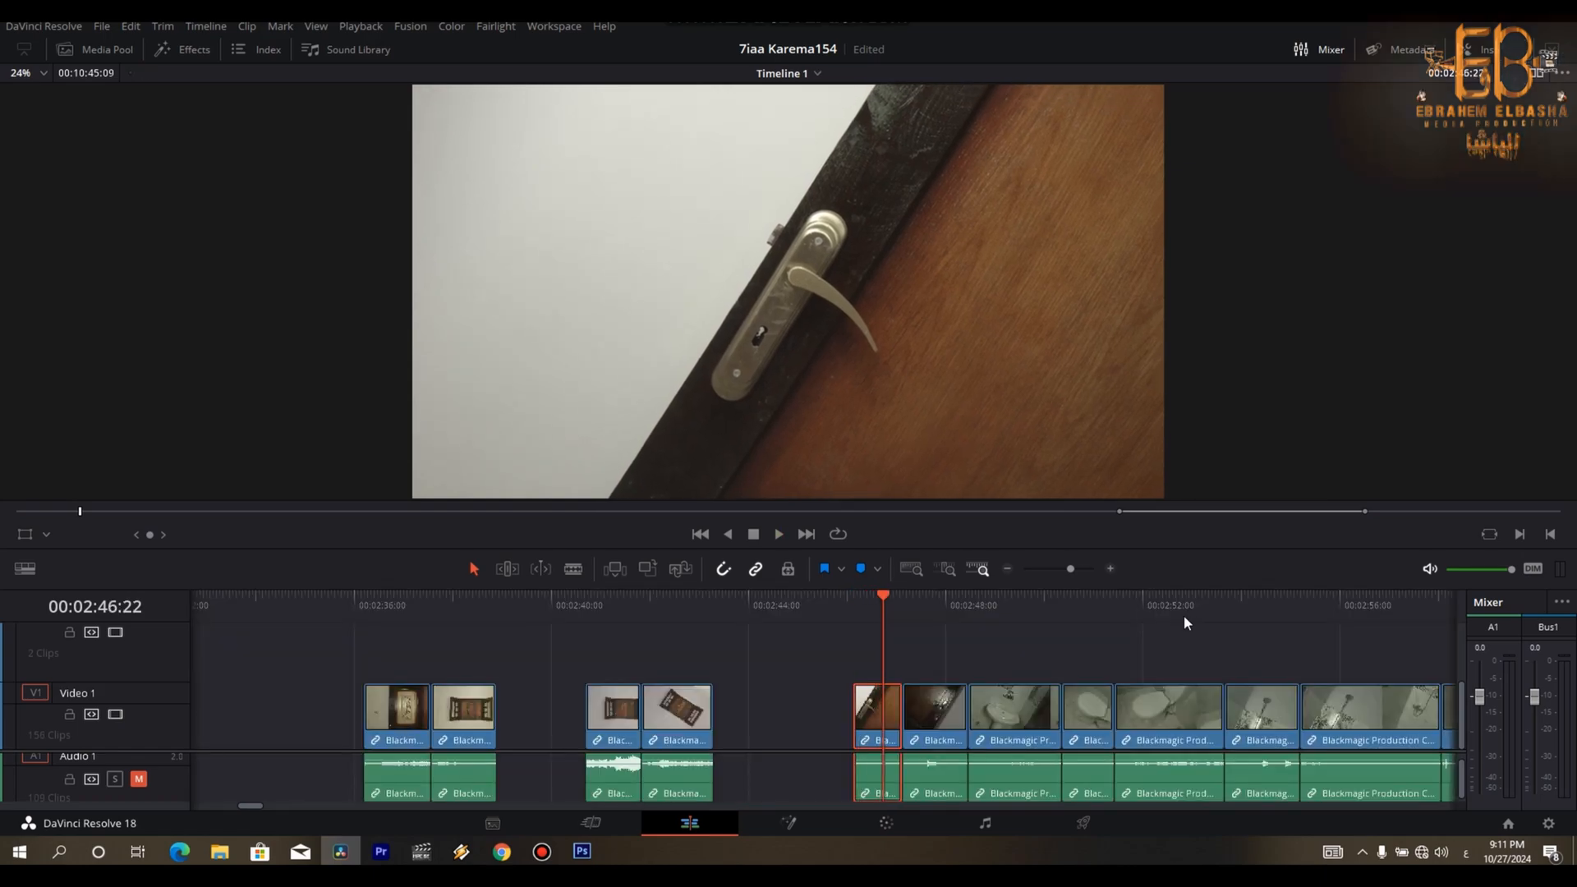
{"action": "key", "text": "ctrl+b"}
{"action": "key", "text": "Right"}
{"action": "key", "text": "BackSpace"}
{"action": "key", "text": "space"}
{"action": "key", "text": "space"}
{"action": "key", "text": "ctrl+b"}
{"action": "key", "text": "BackSpace"}
{"action": "key", "text": "space"}
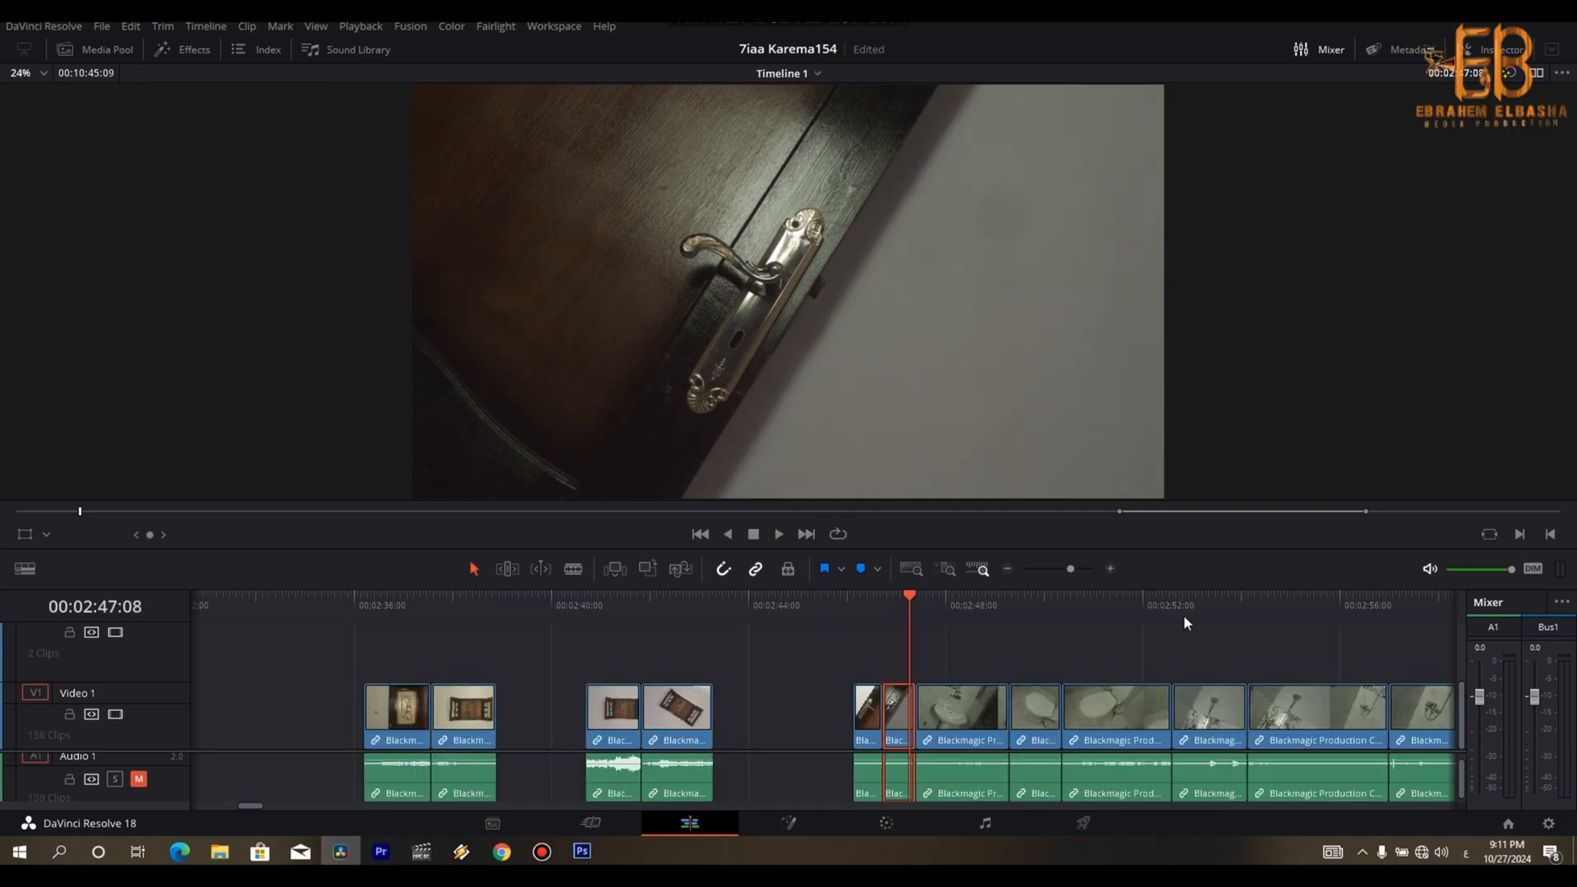
{"action": "key", "text": "space"}
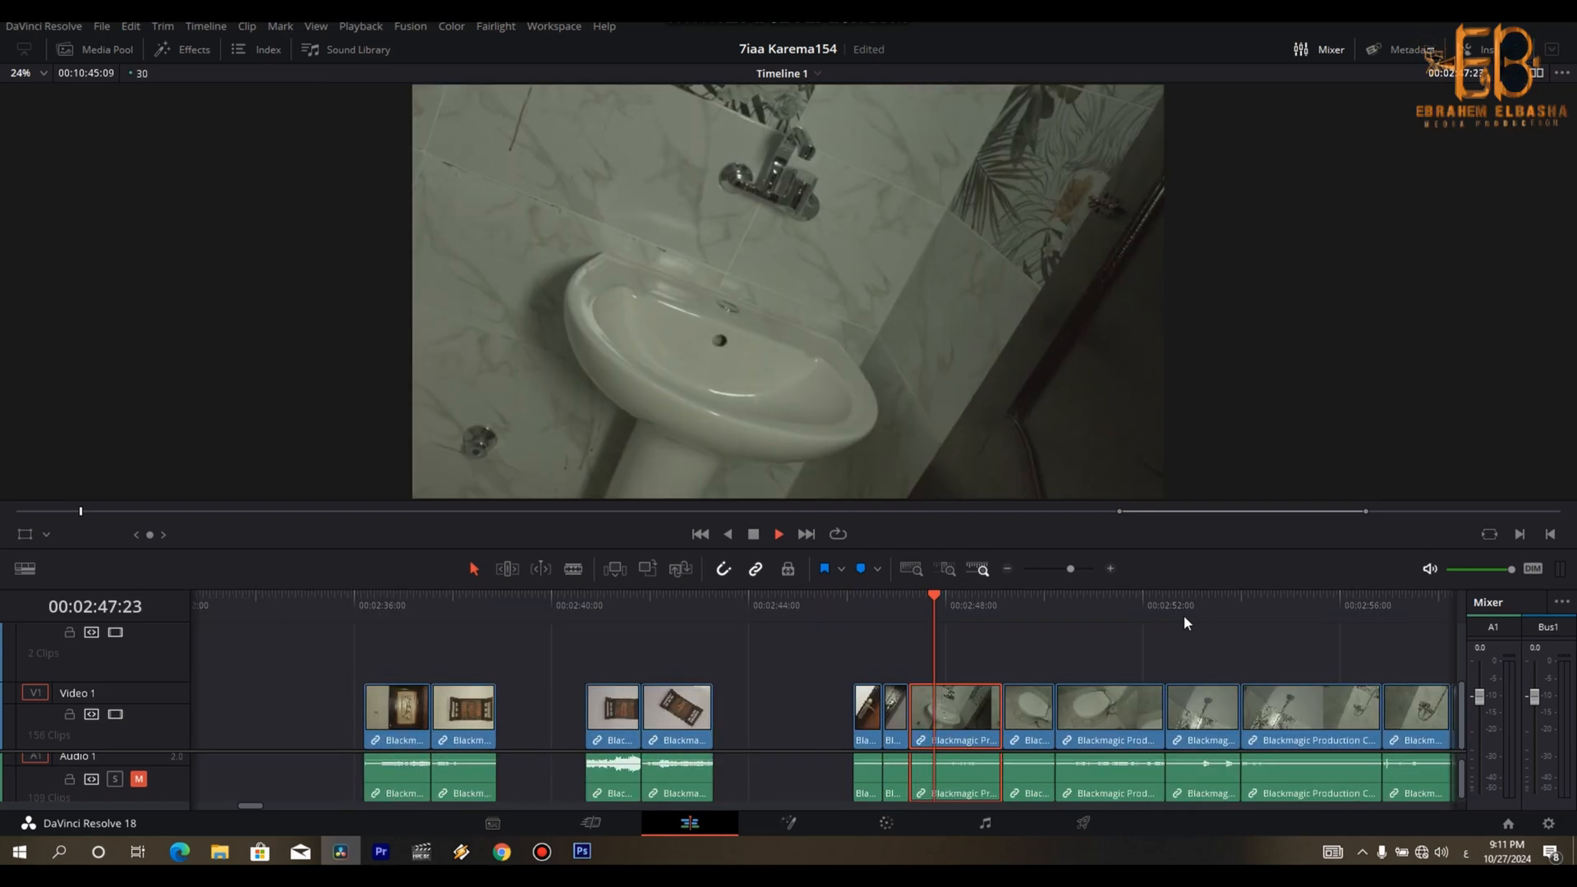
- Shorten the tilted washbasin clip at both ends so it finishes at 00:02:47:24
{"action": "key", "text": "space"}
{"action": "key", "text": "ctrl+shift+["}
{"action": "key", "text": "space"}
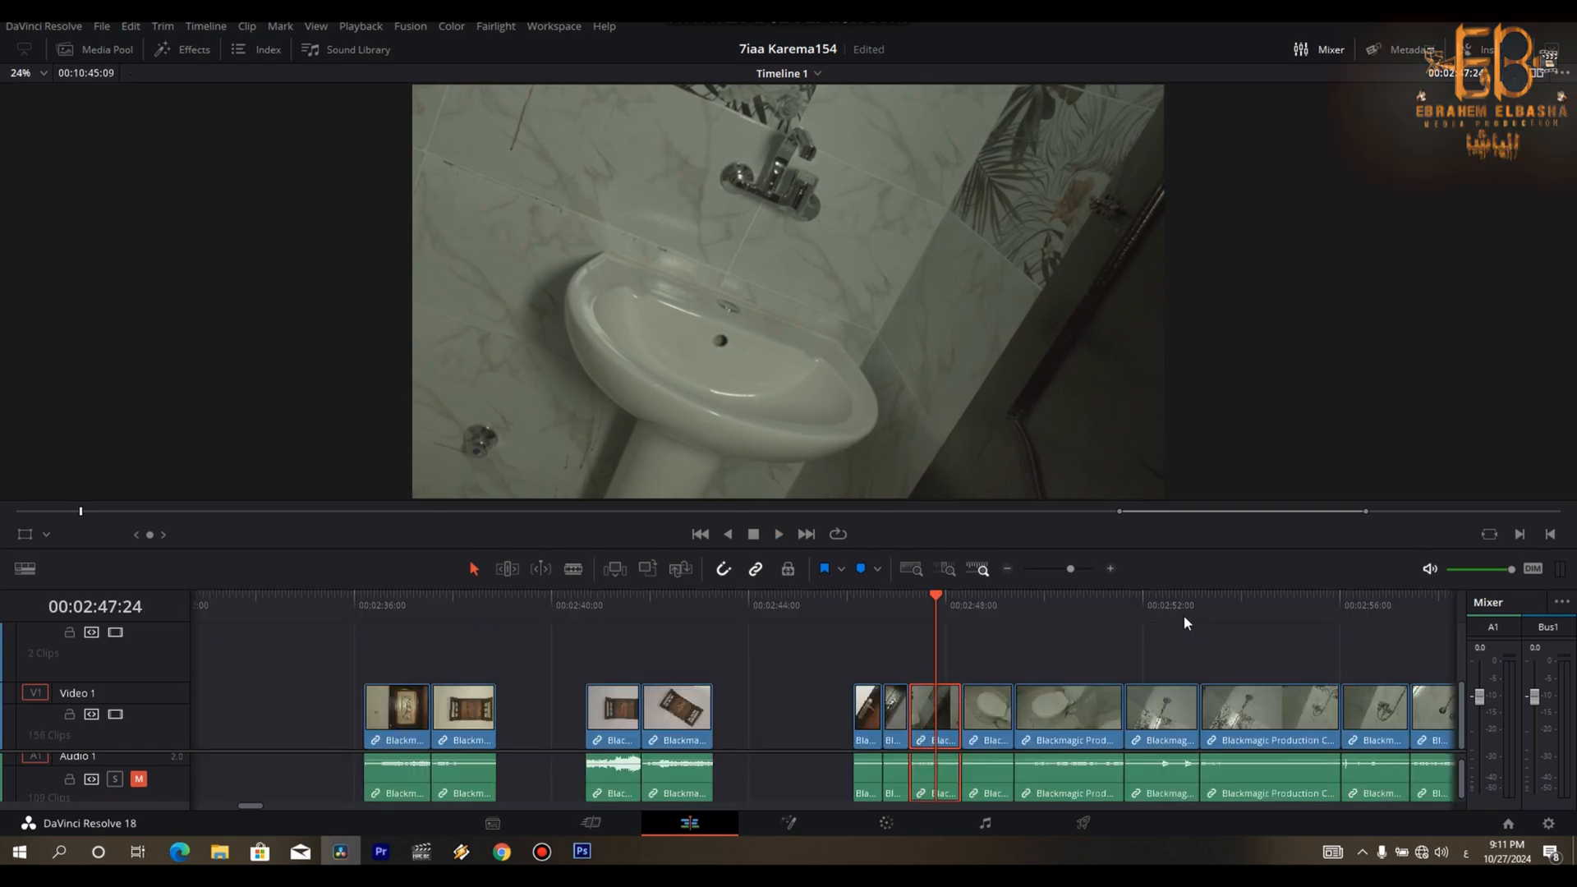
{"action": "key", "text": "ctrl+shift+]"}
{"action": "key", "text": "space"}
- Trim the end of the short bathroom clip that follows the washbasin, closing the gap
{"action": "key", "text": "Up"}
{"action": "key", "text": "space"}
- Cut off the toilet clip's tail at 00:02:50:04 and delete the first shower-head clip, closing both gaps
{"action": "key", "text": "space"}
{"action": "key", "text": "ctrl+shift+]"}
{"action": "key", "text": "space"}
{"action": "key", "text": "space"}
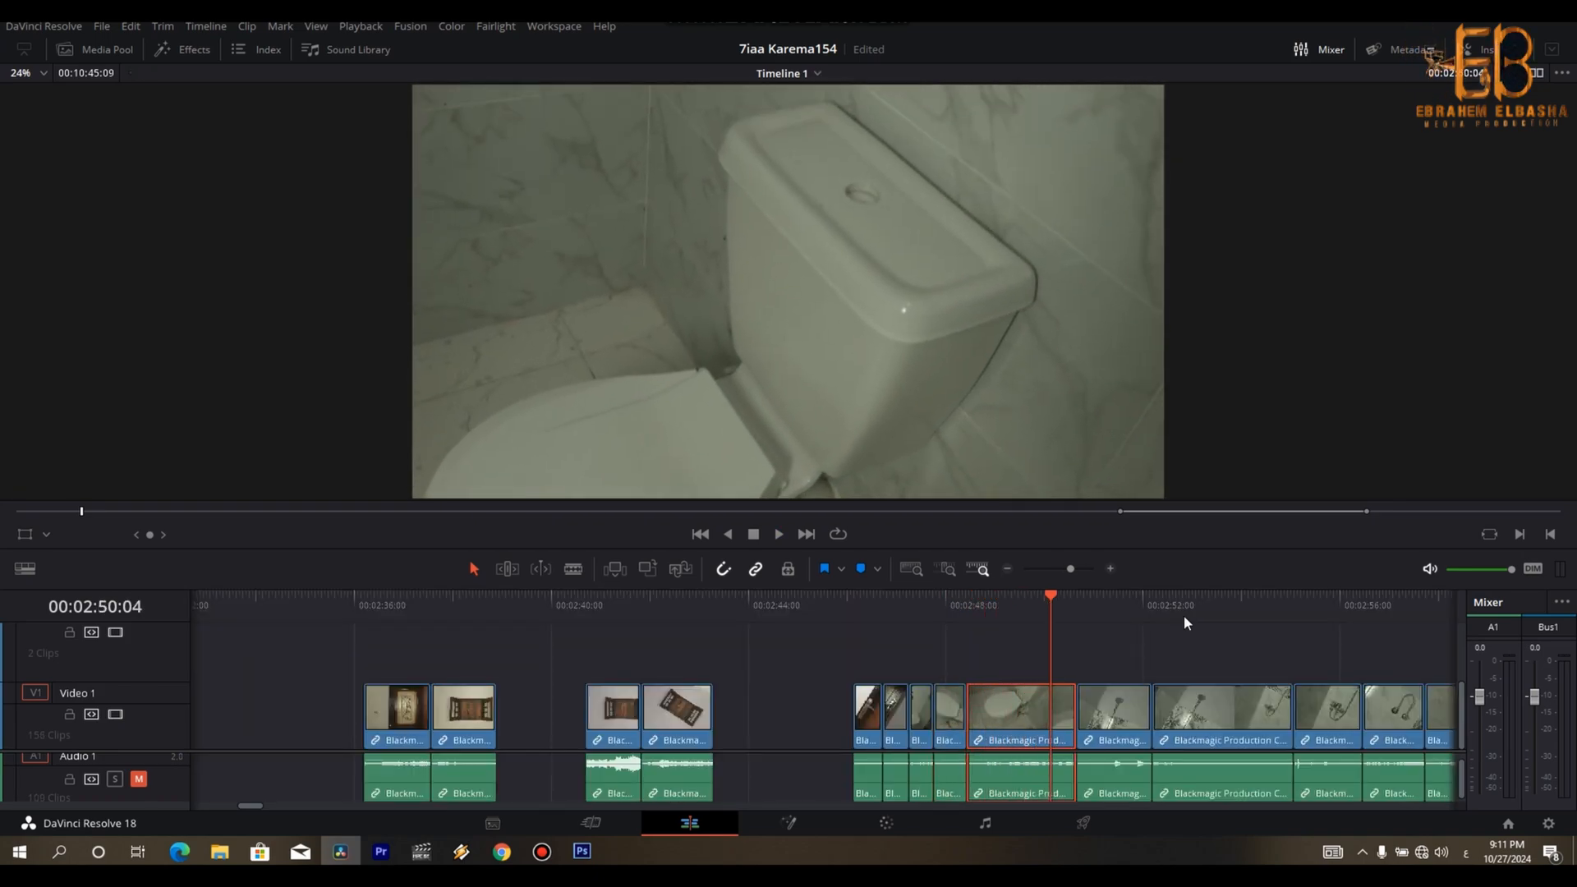
{"action": "key", "text": "ctrl+b"}
{"action": "key", "text": "Right"}
{"action": "key", "text": "Delete"}
{"action": "key", "text": "space"}
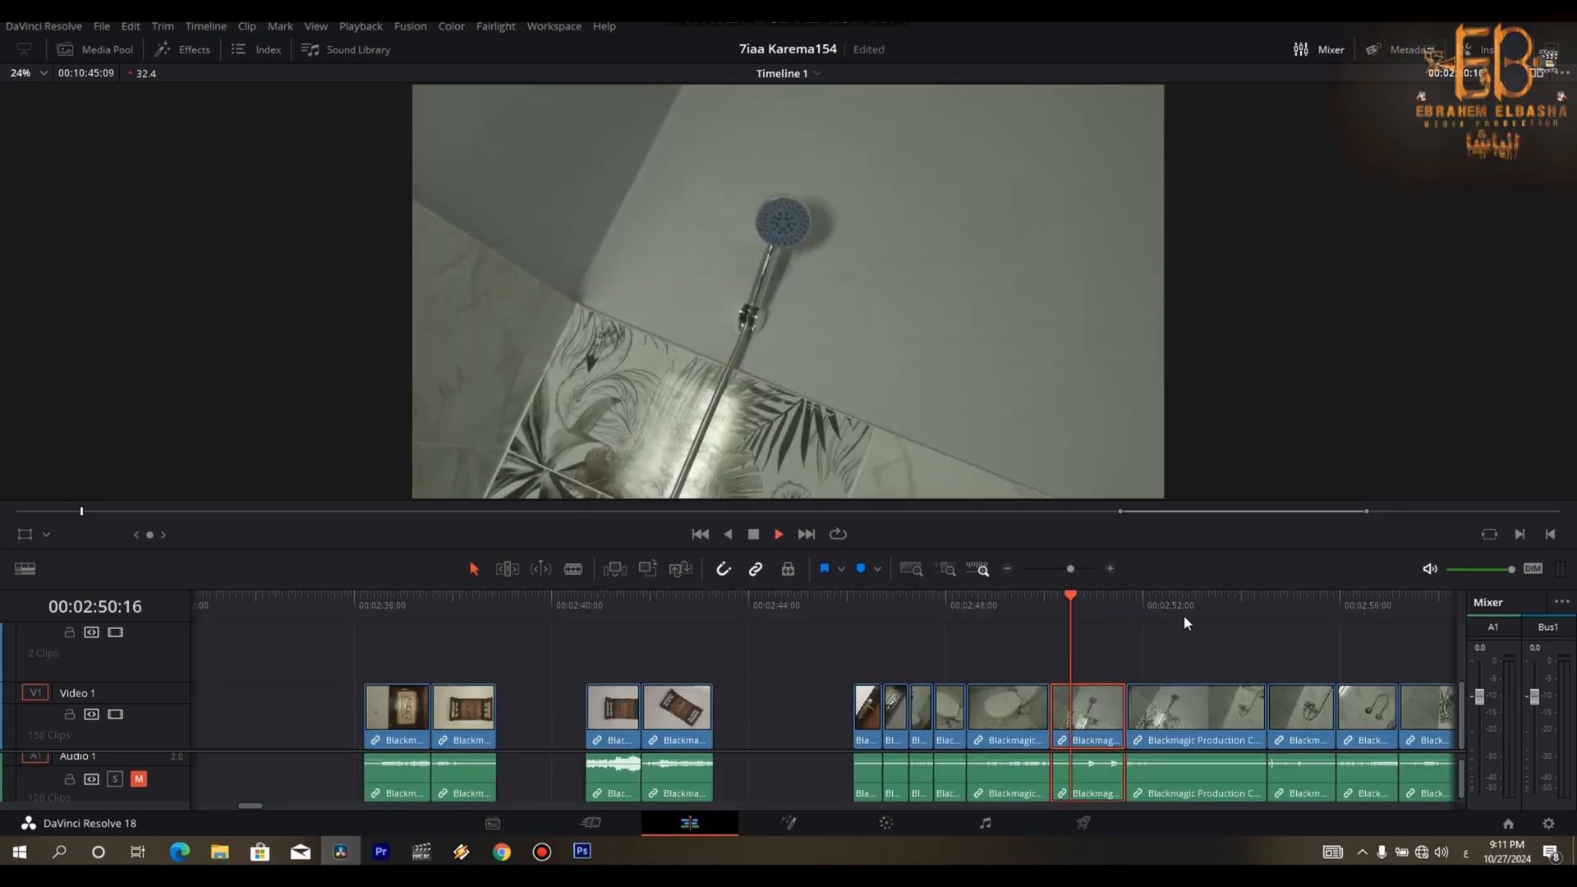
{"action": "key", "text": "Delete"}
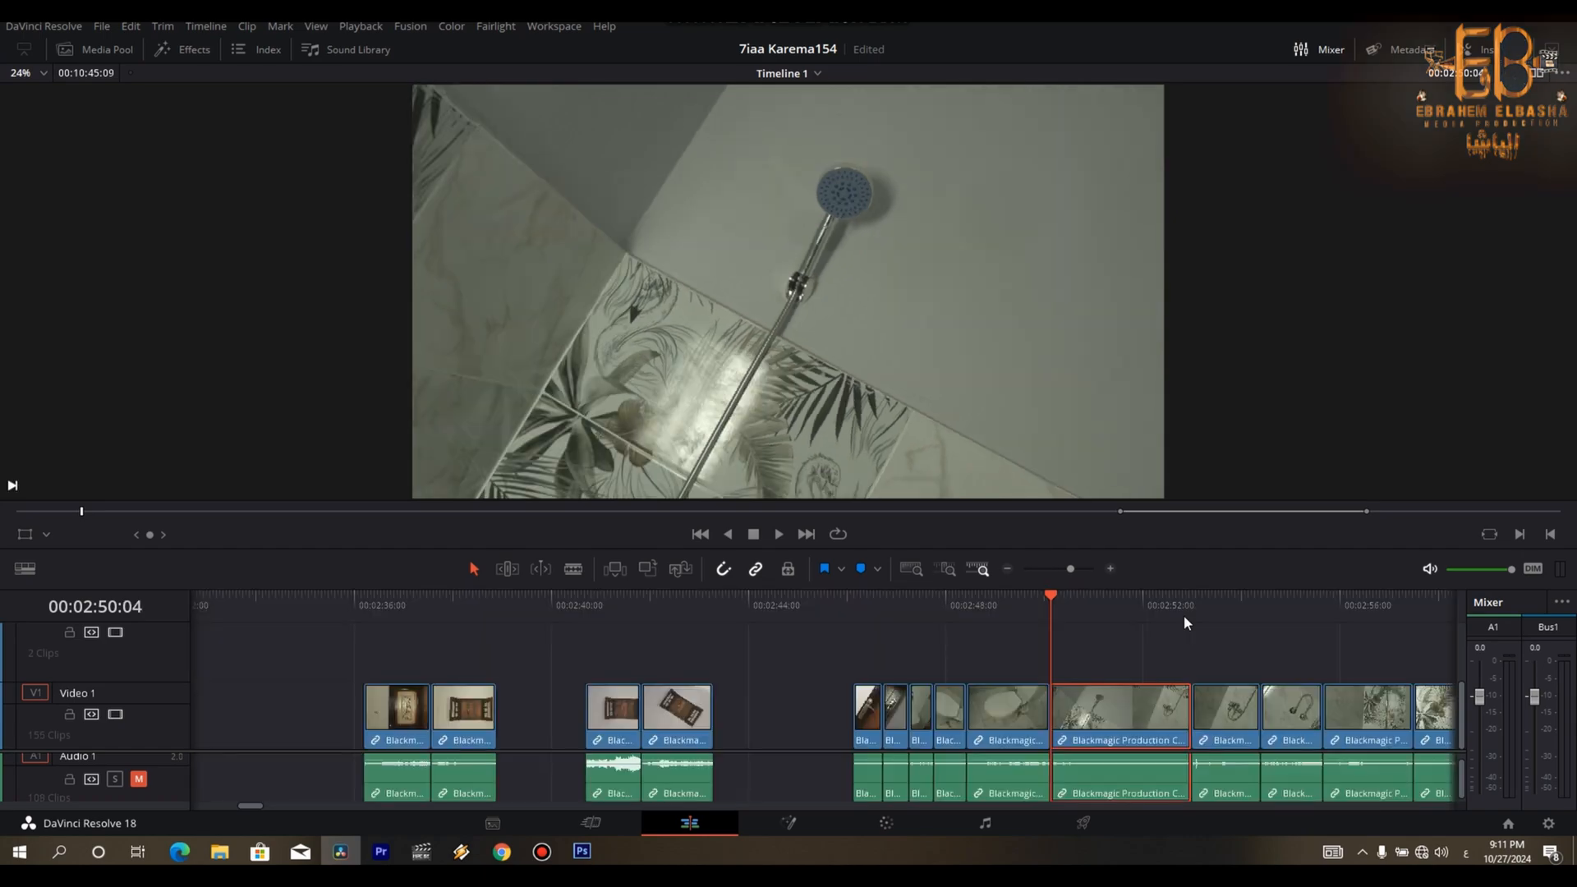
- Split the remaining shower-head clip near its beginning and remove the opening portion, closing the gap
{"action": "key", "text": "space"}
{"action": "key", "text": "Left"}
{"action": "key", "text": "ctrl+b"}
{"action": "key", "text": "Delete"}
- Split the shower-head clip again and remove its remaining tail, closing the gap
{"action": "key", "text": "space"}
- Split the shower-mixer clip at 00:02:52:12 and remove its tail, closing the gap
{"action": "key", "text": "space"}
{"action": "key", "text": "Left"}
{"action": "key", "text": "Left"}
{"action": "key", "text": "Left"}
{"action": "key", "text": "Left"}
{"action": "key", "text": "Left"}
{"action": "key", "text": "ctrl+b"}
{"action": "key", "text": "Right"}
{"action": "key", "text": "Delete"}
- Trim the start of the looped-hose clip at 00:02:53:02
{"action": "key", "text": "space"}
{"action": "key", "text": "space"}
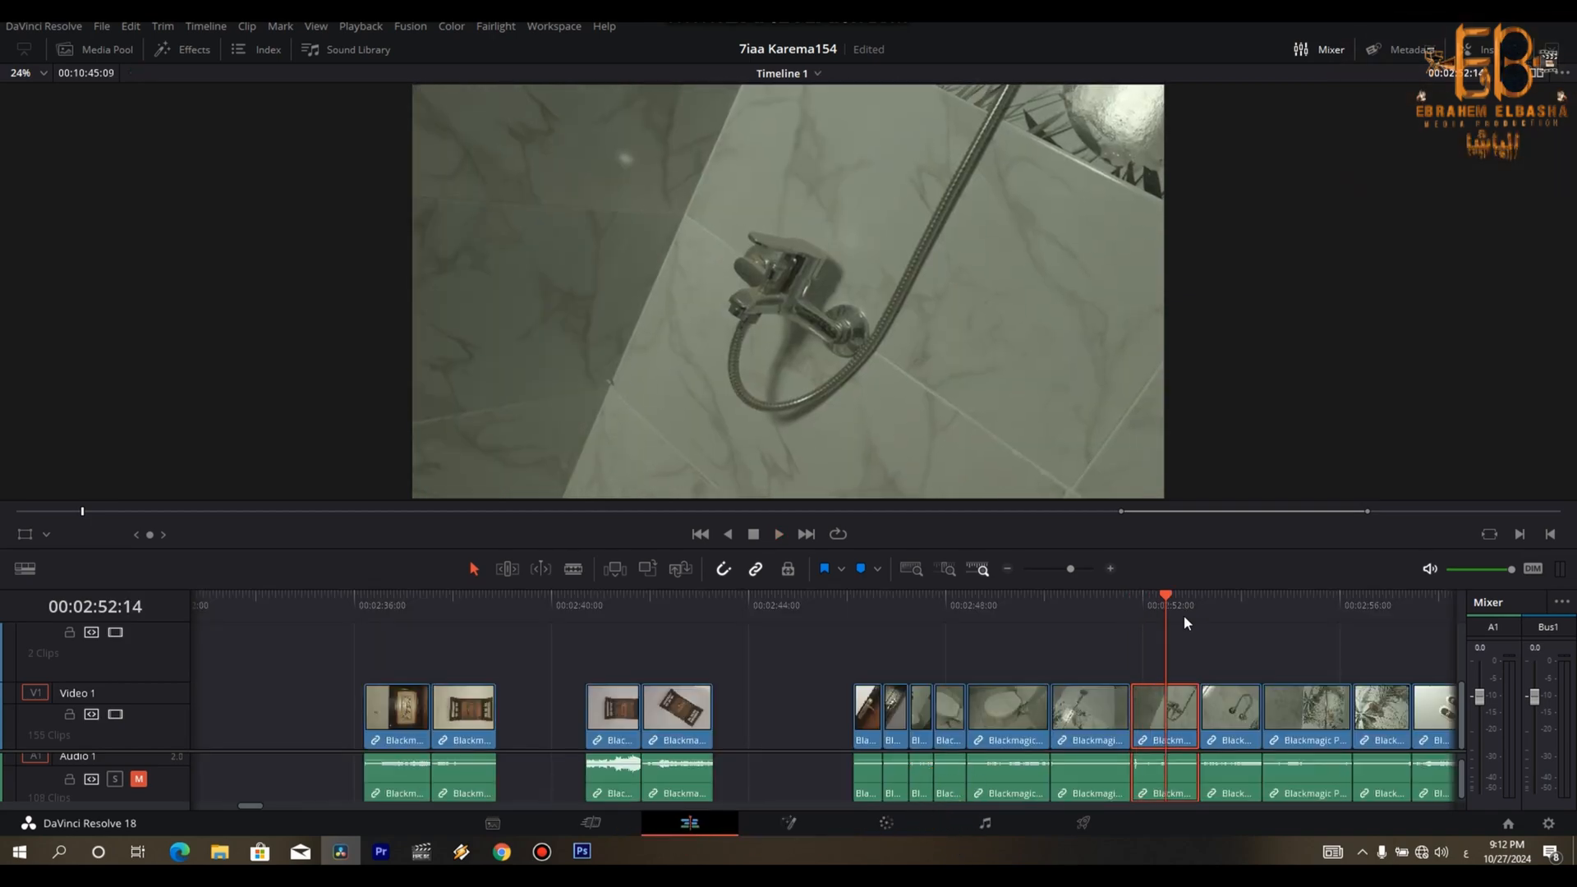
{"action": "key", "text": "Left"}
{"action": "key", "text": "Left"}
{"action": "key", "text": "ctrl+b"}
{"action": "key", "text": "Delete"}
{"action": "key", "text": "space"}
{"action": "key", "text": "space"}
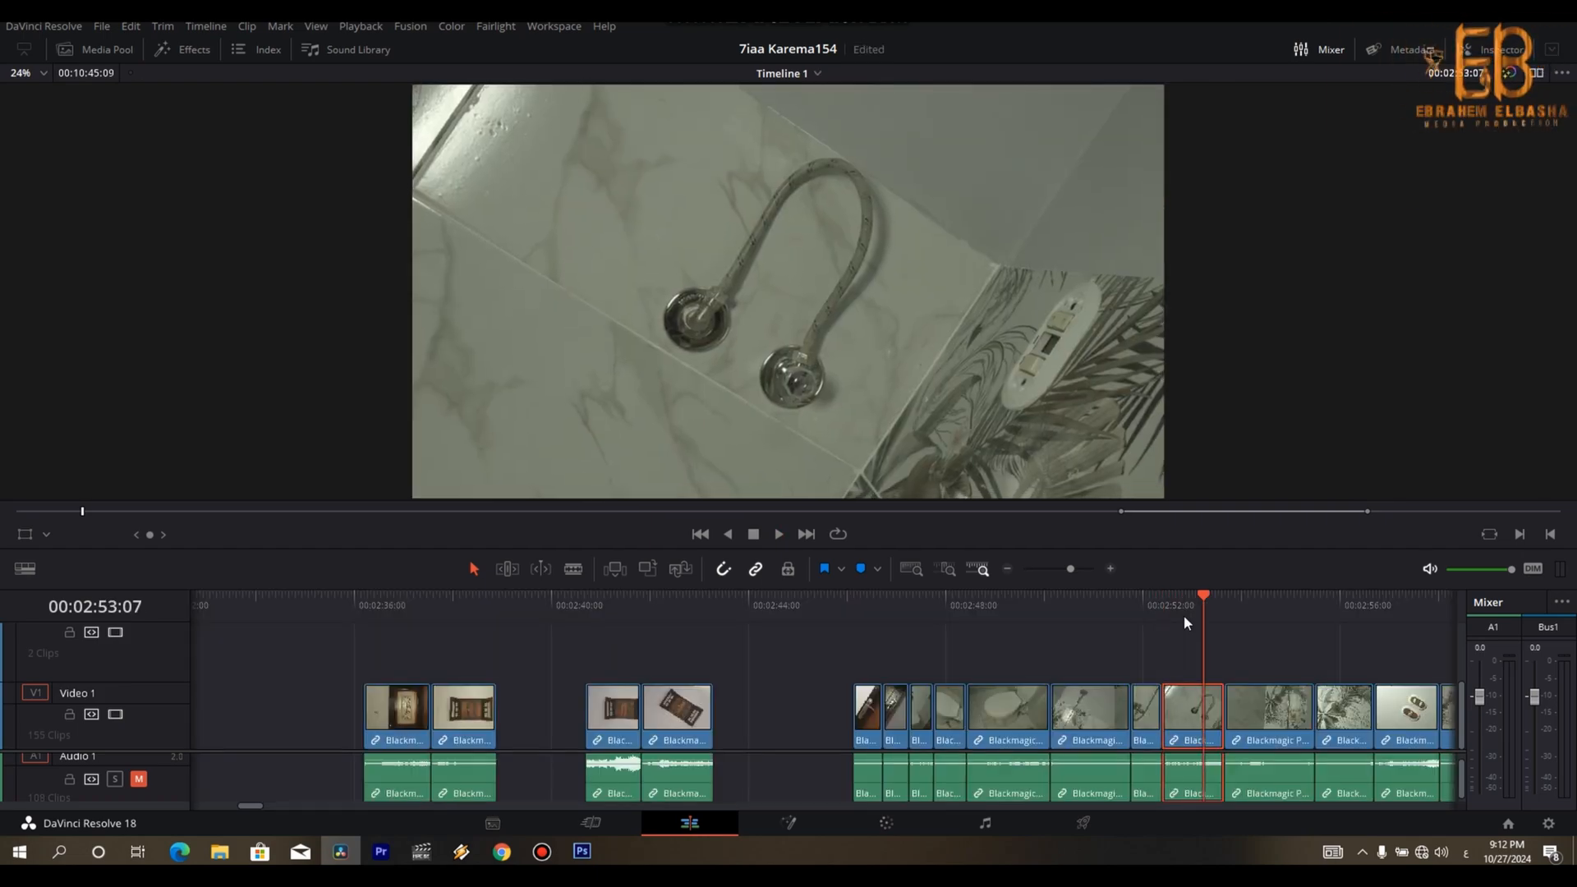
{"action": "key", "text": "Left"}
{"action": "key", "text": "Left"}
{"action": "key", "text": "Left"}
{"action": "key", "text": "Left"}
{"action": "key", "text": "Left"}
{"action": "key", "text": "Left"}
{"action": "key", "text": "Left"}
{"action": "key", "text": "Left"}
{"action": "key", "text": "Right"}
{"action": "key", "text": "Right"}
{"action": "key", "text": "Right"}
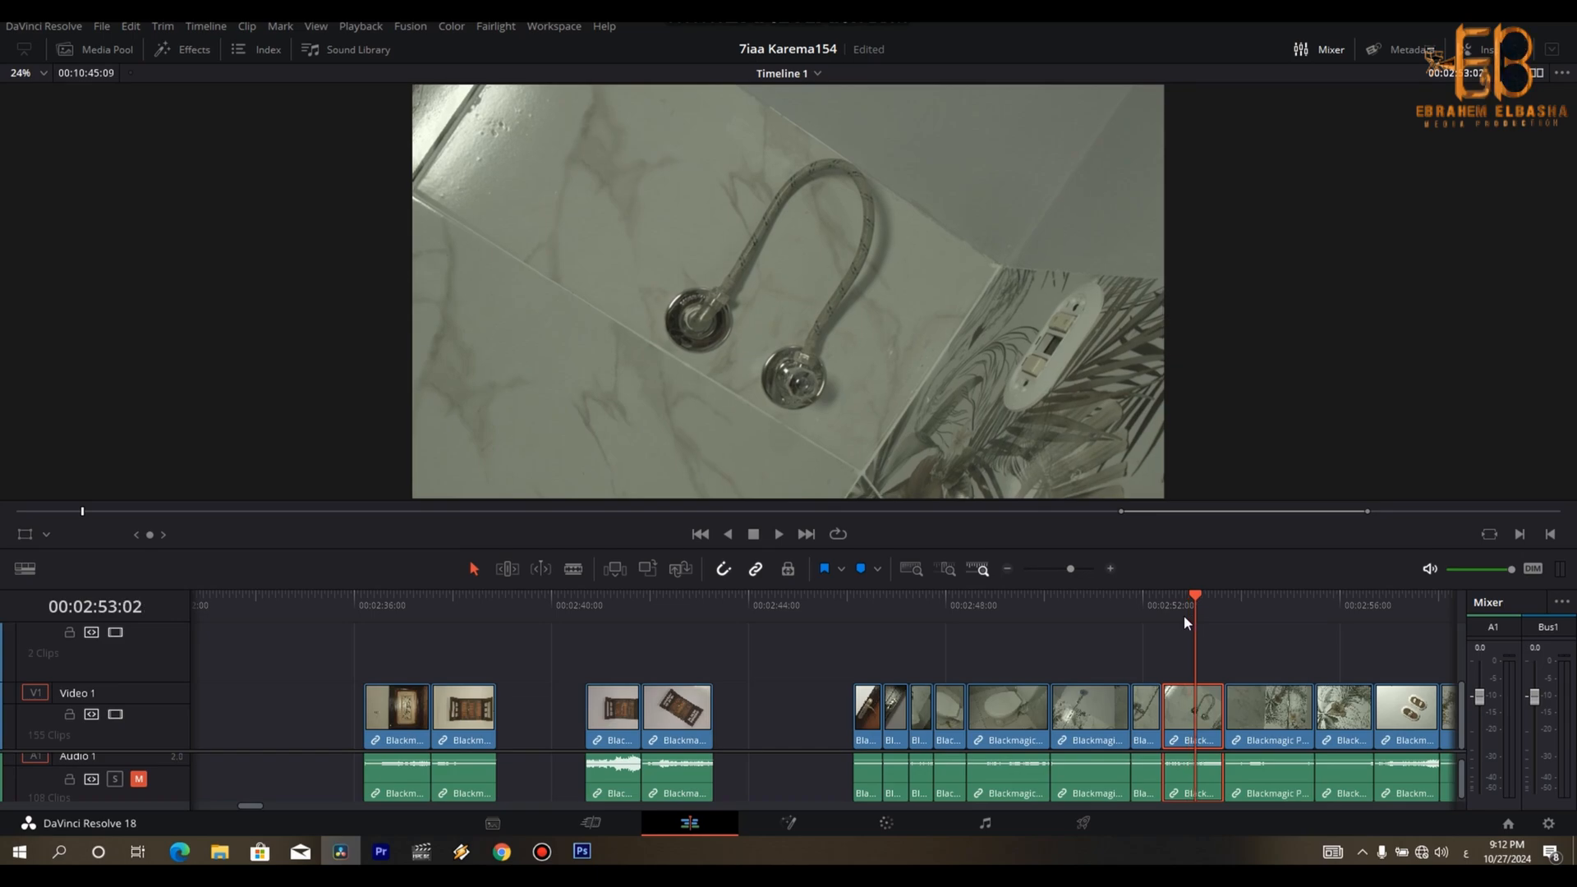
{"action": "key", "text": "ctrl+shift+["}
- Trim the start of the floral-tile clip after the hose at 00:02:53:14
{"action": "key", "text": "space"}
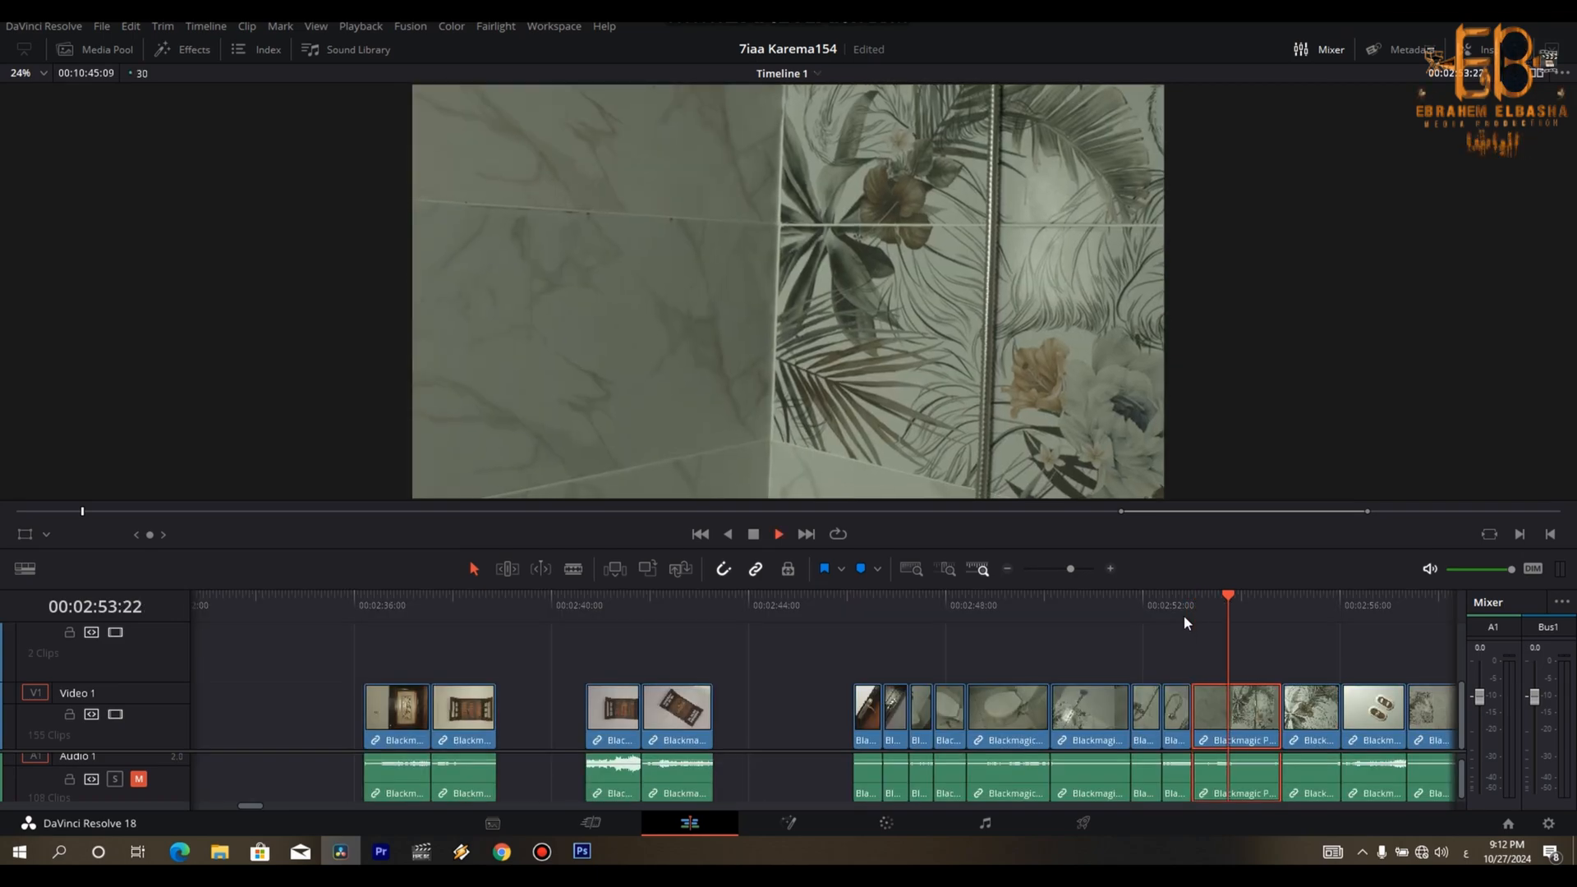
{"action": "key", "text": "Up"}
{"action": "key", "text": "Up"}
{"action": "key", "text": "space"}
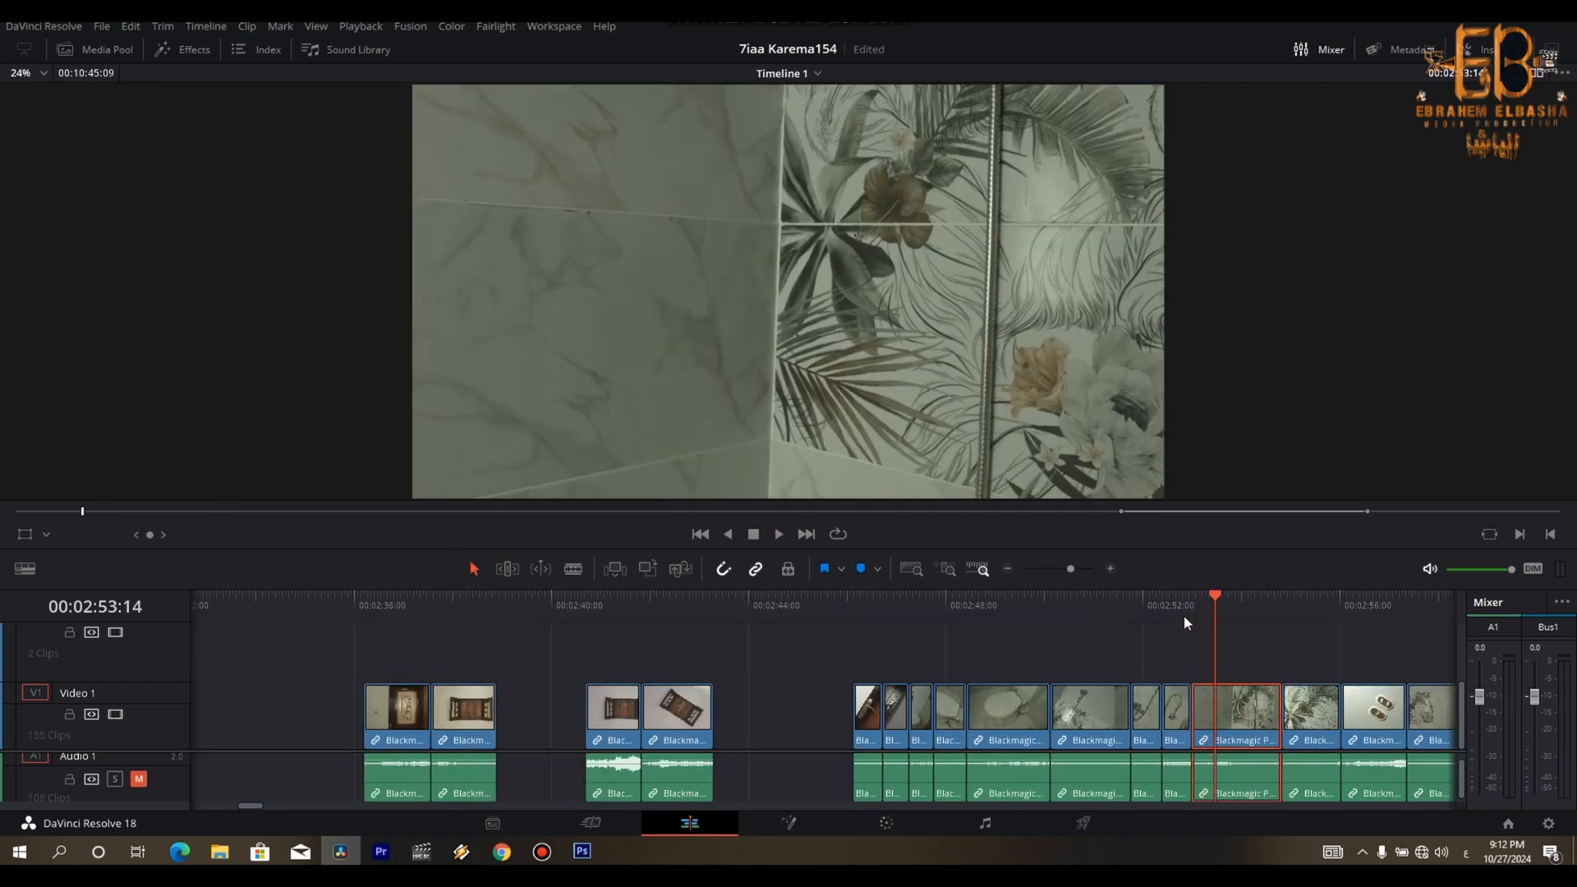
{"action": "key", "text": "ctrl+shift+["}
{"action": "key", "text": "space"}
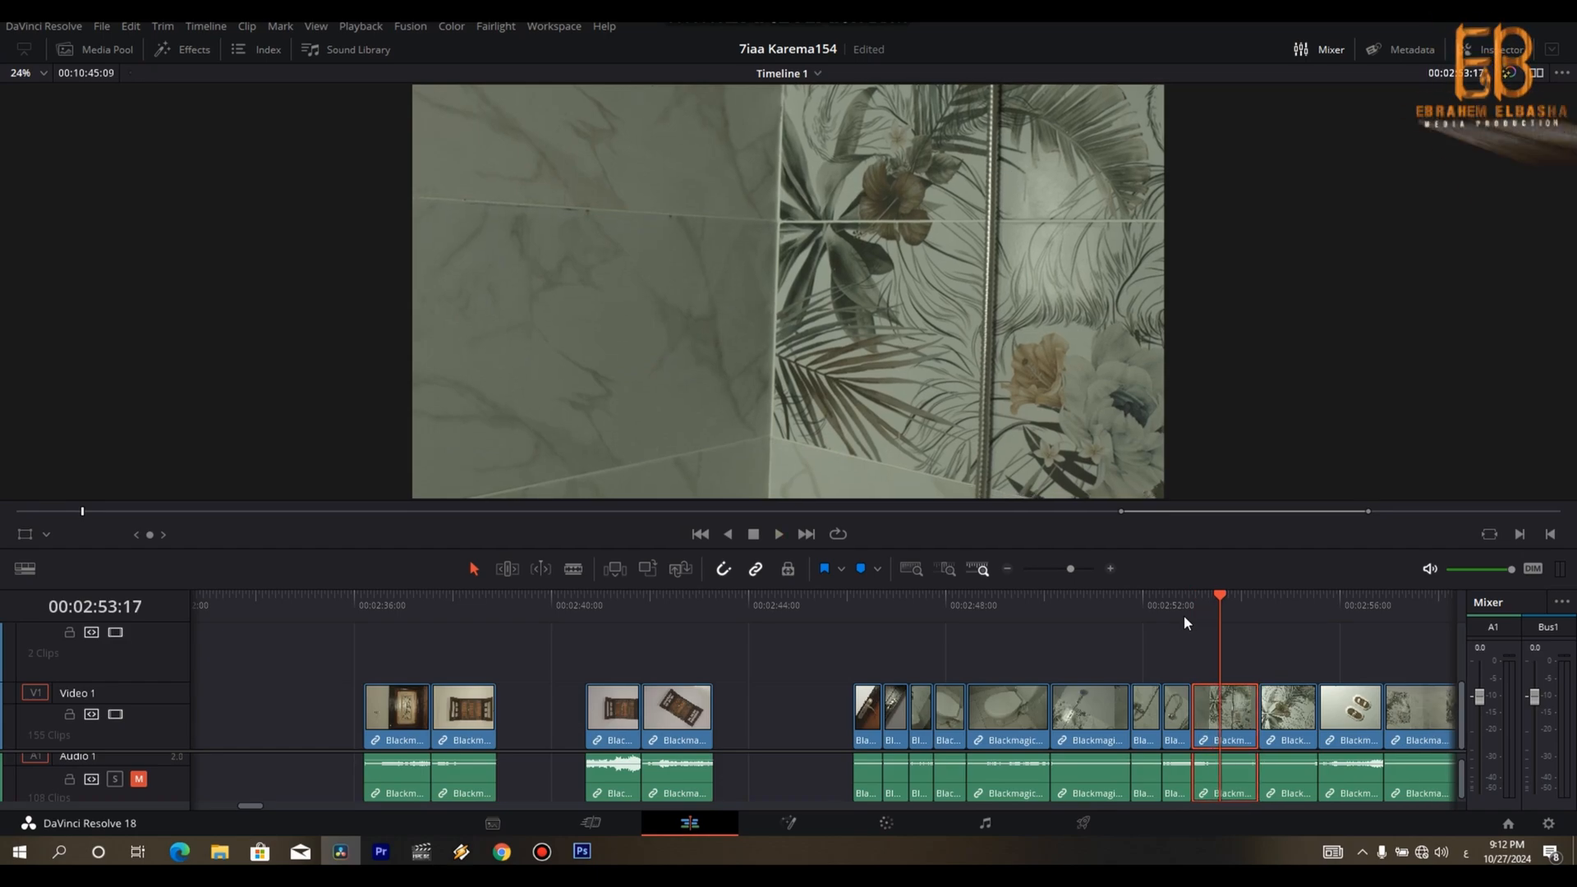
- Trim the end of the floral-tile clip after the hose, closing the gap
{"action": "key", "text": "space"}
{"action": "key", "text": "Left"}
{"action": "key", "text": "Left"}
{"action": "key", "text": "Left"}
{"action": "key", "text": "ctrl+shift+]"}
- Replay the second floral-tile clip and trim its end just before the light-switch clip
{"action": "key", "text": "space"}
{"action": "key", "text": "Up"}
{"action": "key", "text": "space"}
- Trim the start of the light-switch clip and cut off its tail at 00:02:54:23, closing the gap
{"action": "key", "text": "space"}
{"action": "key", "text": "Right"}
{"action": "key", "text": "Right"}
{"action": "key", "text": "Right"}
{"action": "key", "text": "Right"}
{"action": "key", "text": "ctrl+shift+]"}
{"action": "key", "text": "space"}
{"action": "key", "text": "space"}
{"action": "key", "text": "ctrl+shift+["}
{"action": "key", "text": "space"}
- Split the wall-tile clip after the light switches and remove its opening portion, closing the gap
{"action": "key", "text": "space"}
{"action": "key", "text": "Right"}
{"action": "key", "text": "Right"}
{"action": "key", "text": "Right"}
{"action": "key", "text": "Right"}
{"action": "key", "text": "Right"}
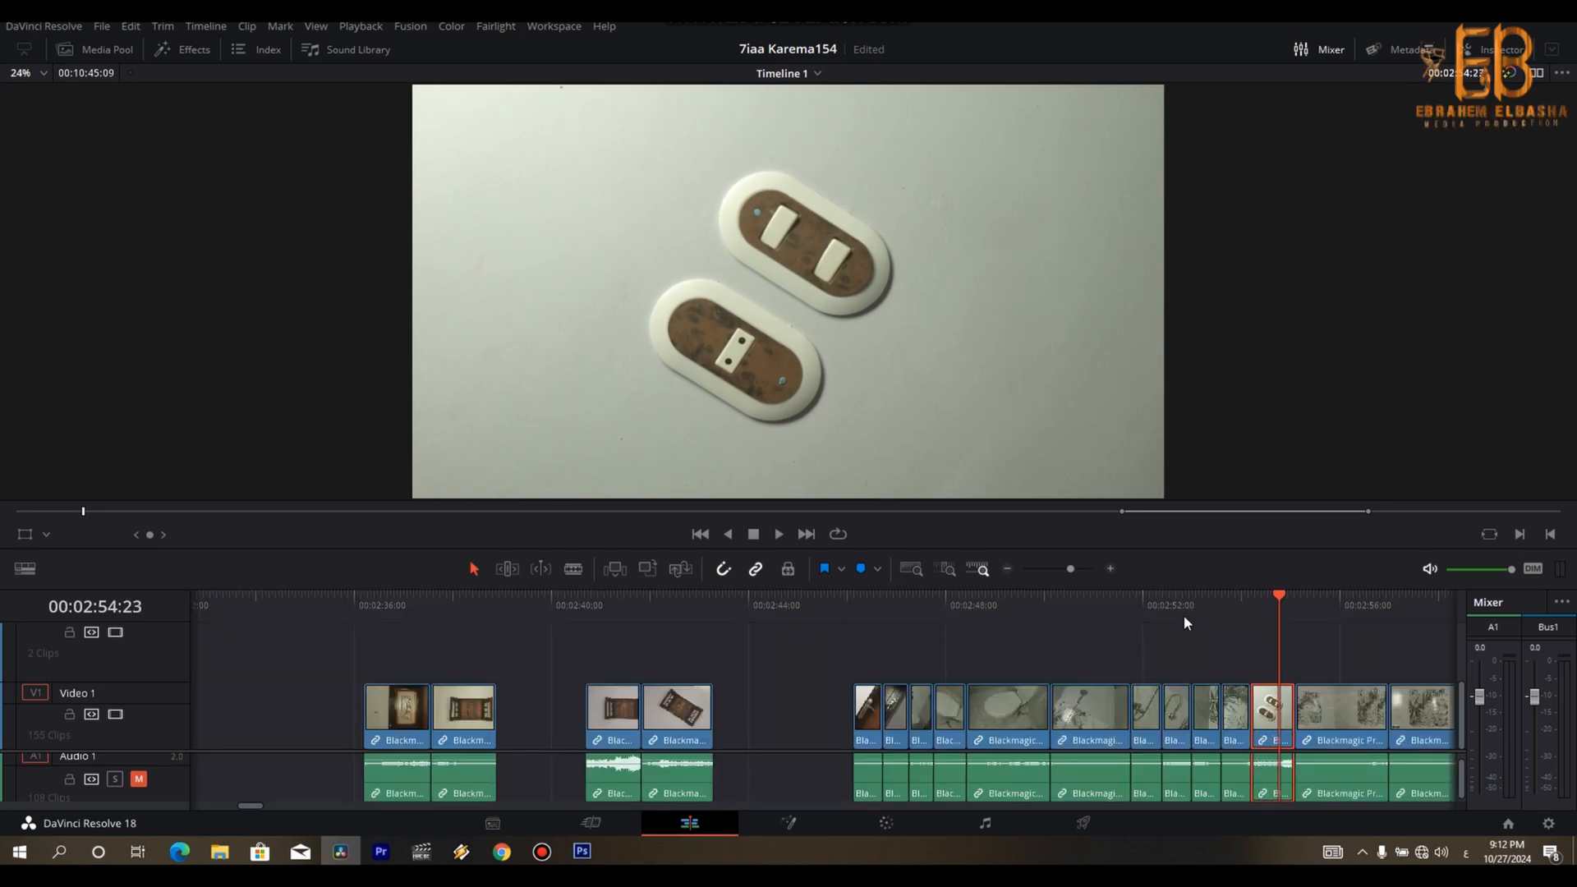
{"action": "key", "text": "ctrl+b"}
{"action": "key", "text": "Delete"}
- Split the wall-tile clip after the light switches again and remove its tail, closing the gap
{"action": "key", "text": "space"}
- Shorten the last tile clip before the kitchen faucet at both ends, closing the gaps
{"action": "key", "text": "space"}
{"action": "key", "text": "ctrl+b"}
{"action": "key", "text": "Left"}
{"action": "key", "text": "Delete"}
{"action": "key", "text": "space"}
- Shorten the first kitchen-faucet clip with splits and ripple deletes so it finishes at 00:02:56:18
{"action": "key", "text": "space"}
{"action": "key", "text": "Left"}
{"action": "key", "text": "Left"}
{"action": "key", "text": "Left"}
{"action": "key", "text": "Right"}
{"action": "key", "text": "ctrl+b"}
{"action": "key", "text": "Right"}
{"action": "key", "text": "Delete"}
{"action": "key", "text": "space"}
{"action": "key", "text": "space"}
{"action": "key", "text": "ctrl+b"}
{"action": "key", "text": "Delete"}
{"action": "key", "text": "space"}
{"action": "key", "text": "space"}
{"action": "key", "text": "Delete"}
{"action": "key", "text": "space"}
{"action": "key", "text": "space"}
{"action": "key", "text": "space"}
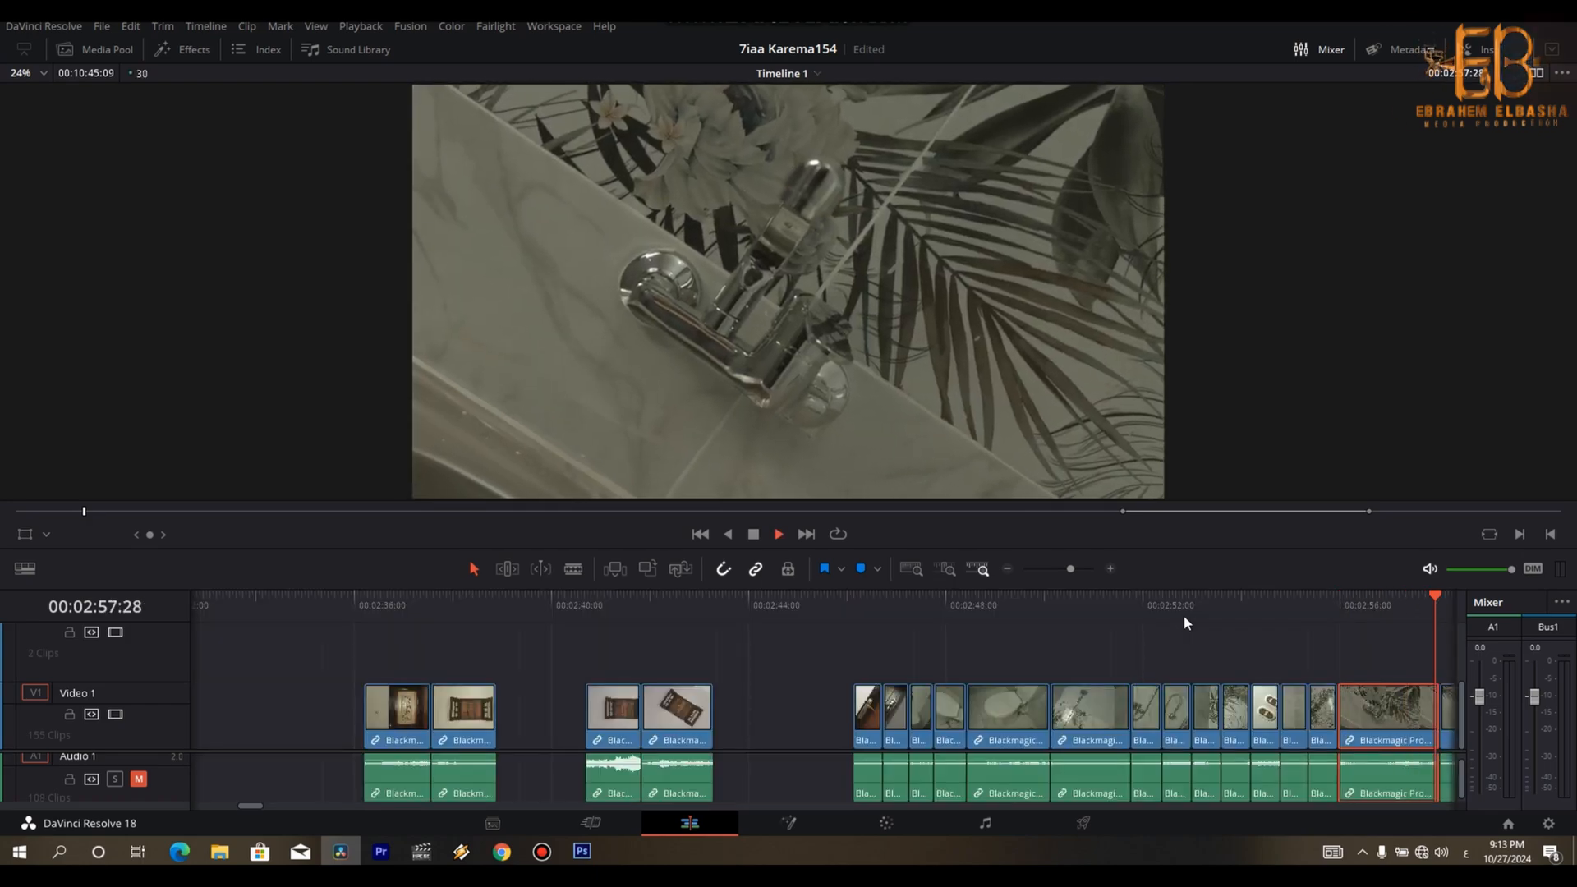
{"action": "key", "text": "space"}
{"action": "key", "text": "Up"}
{"action": "key", "text": "Up"}
{"action": "key", "text": "space"}
- Split the second kitchen-faucet clip at 00:02:57:05 and remove its tail, closing the gap
{"action": "key", "text": "space"}
{"action": "key", "text": "ctrl+b"}
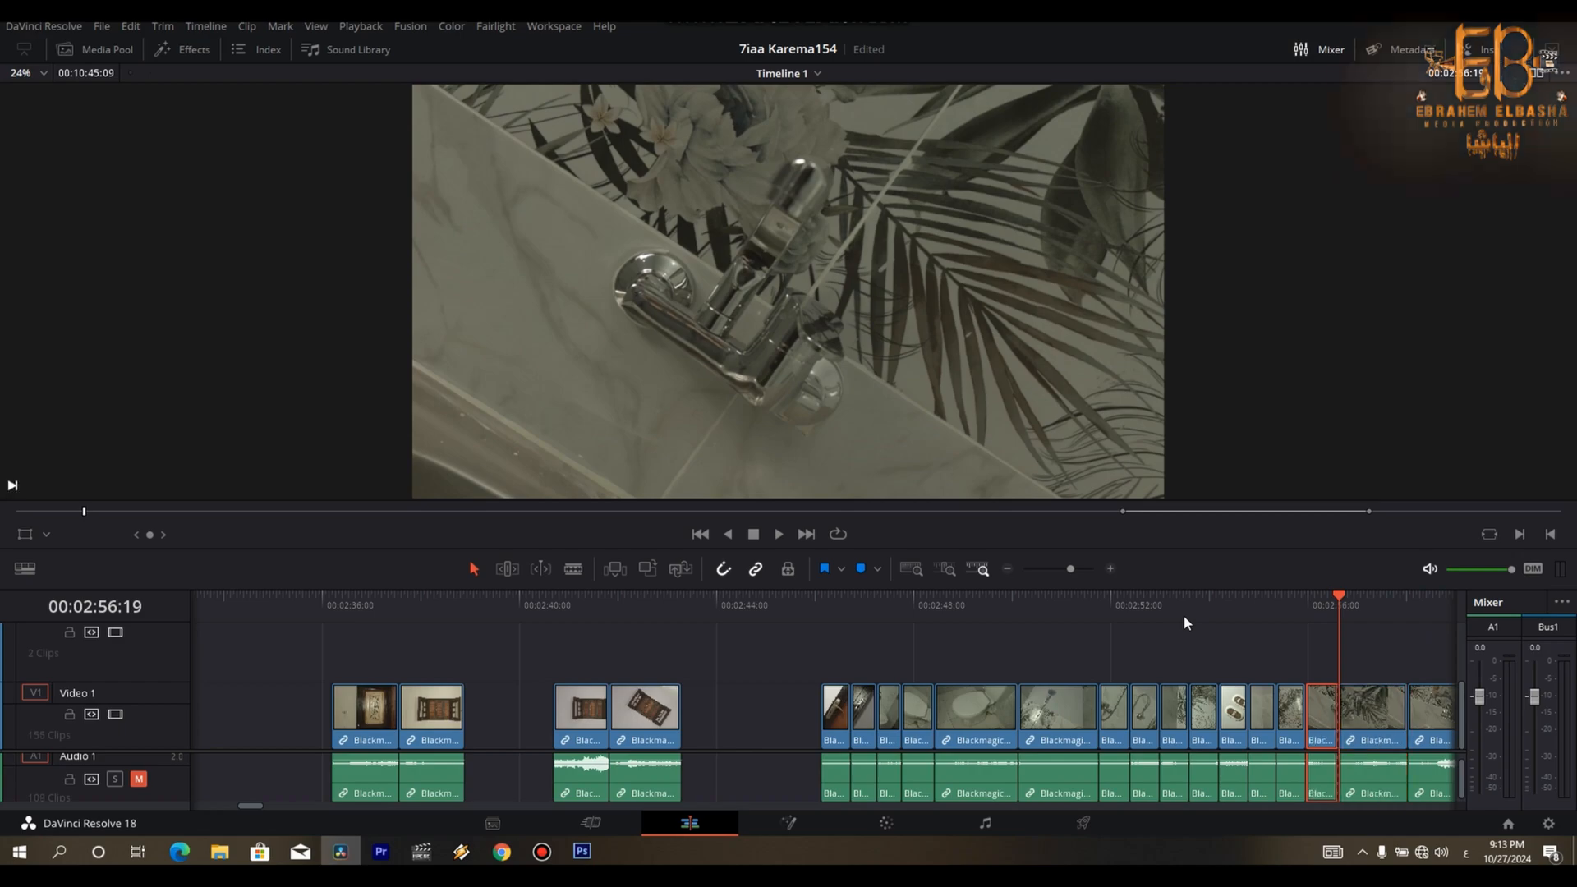
{"action": "key", "text": "Delete"}
{"action": "key", "text": "space"}
{"action": "key", "text": "space"}
{"action": "key", "text": "ctrl+z"}
{"action": "key", "text": "ctrl+b"}
{"action": "key", "text": "Delete"}
{"action": "key", "text": "space"}
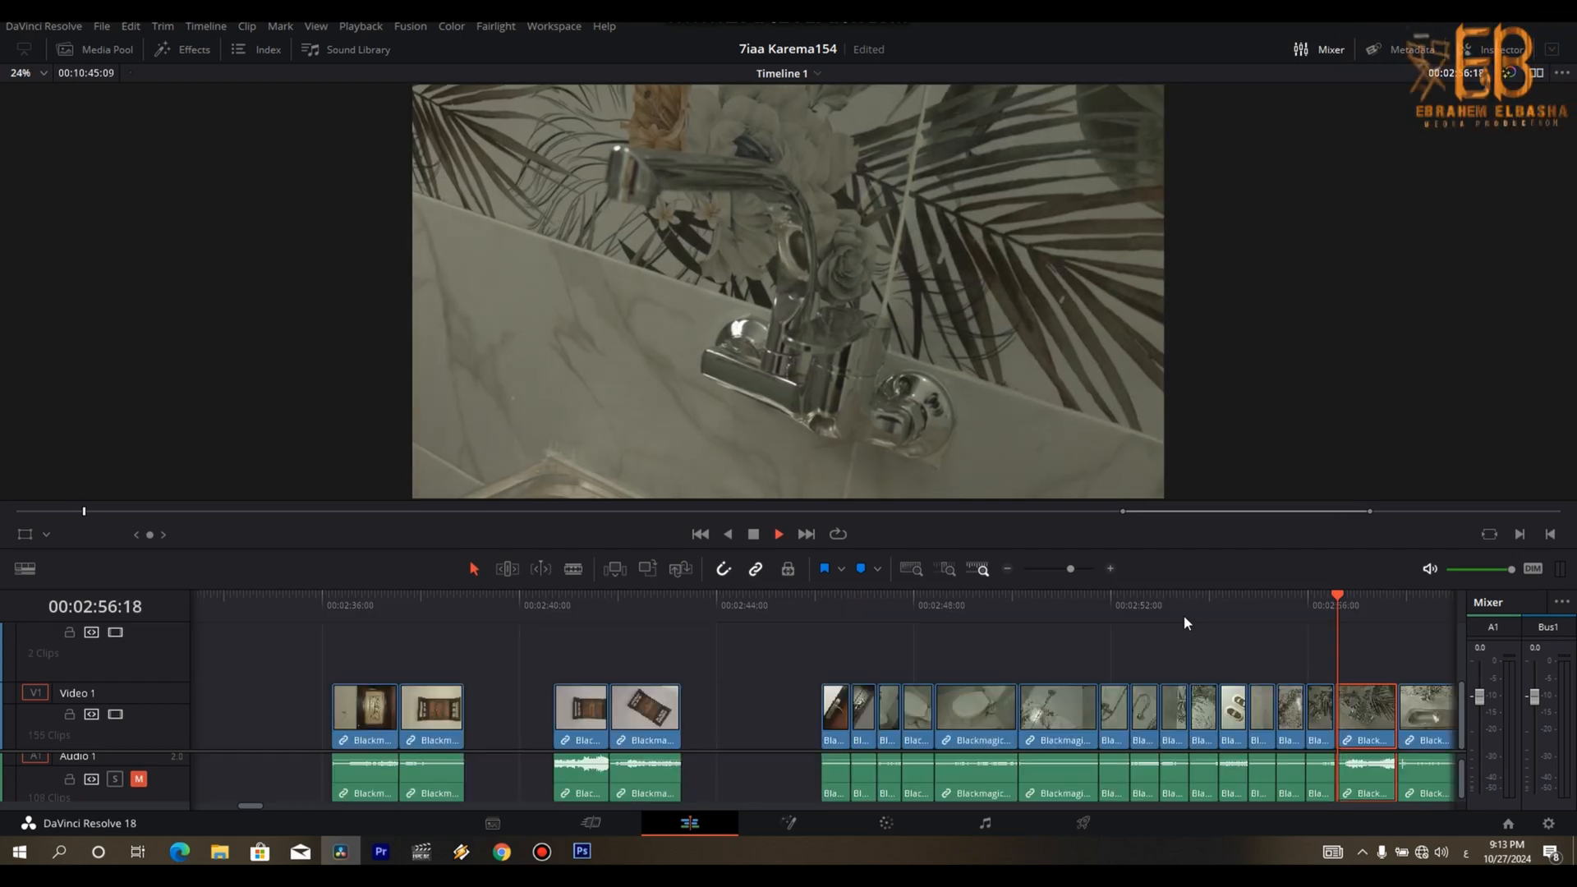
{"action": "key", "text": "space"}
{"action": "key", "text": "ctrl+b"}
{"action": "key", "text": "Delete"}
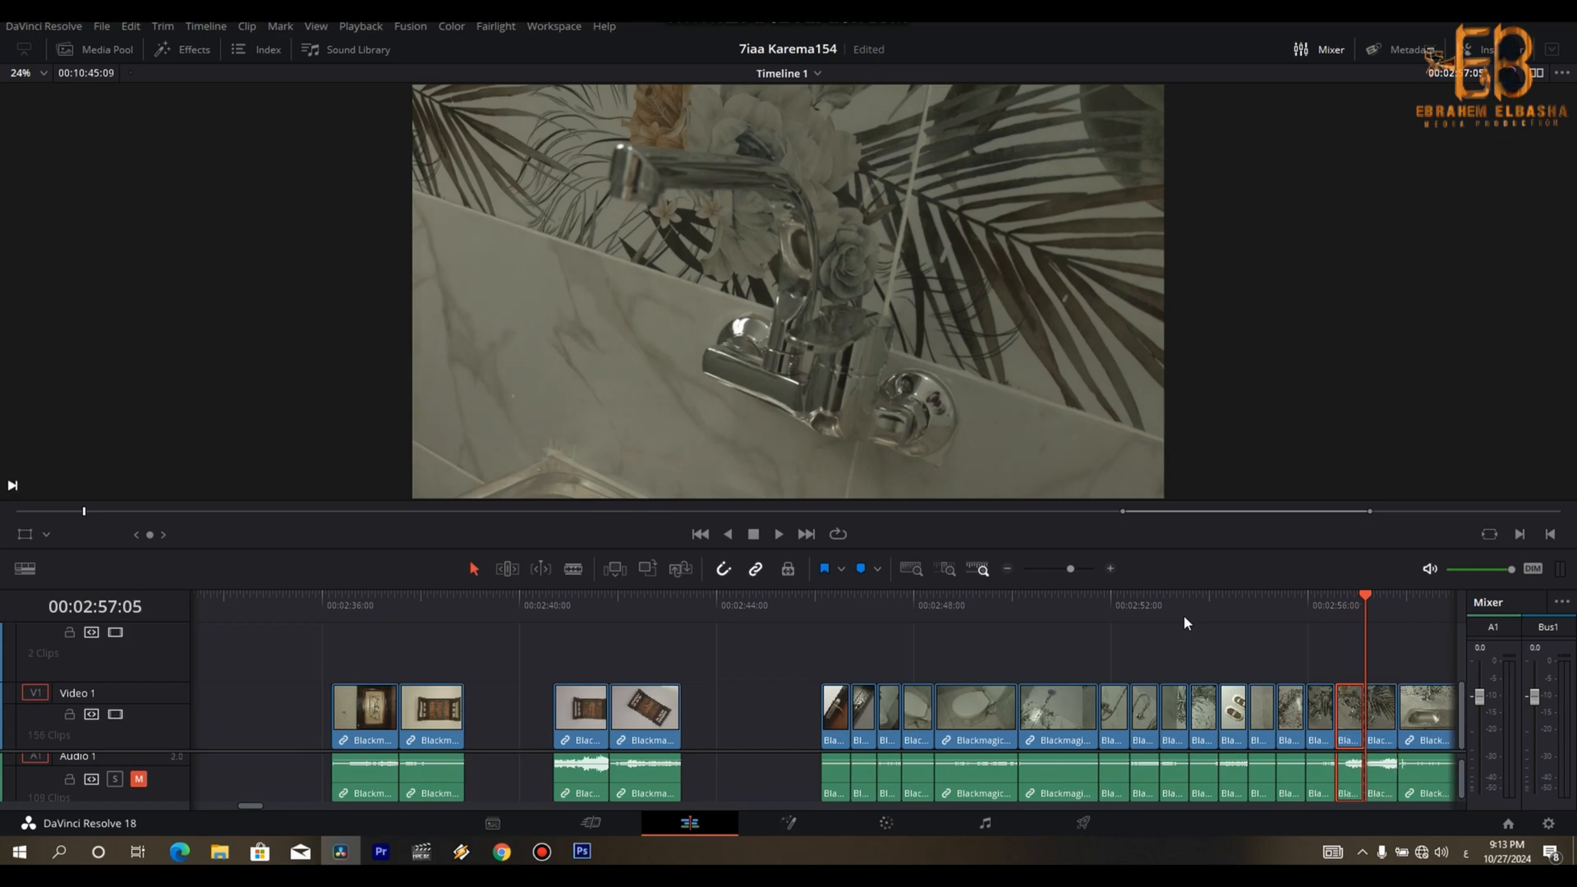
- Split the wide kitchen-sink clip at 00:02:57:28 and remove its opening portion, closing the gap
{"action": "key", "text": "space"}
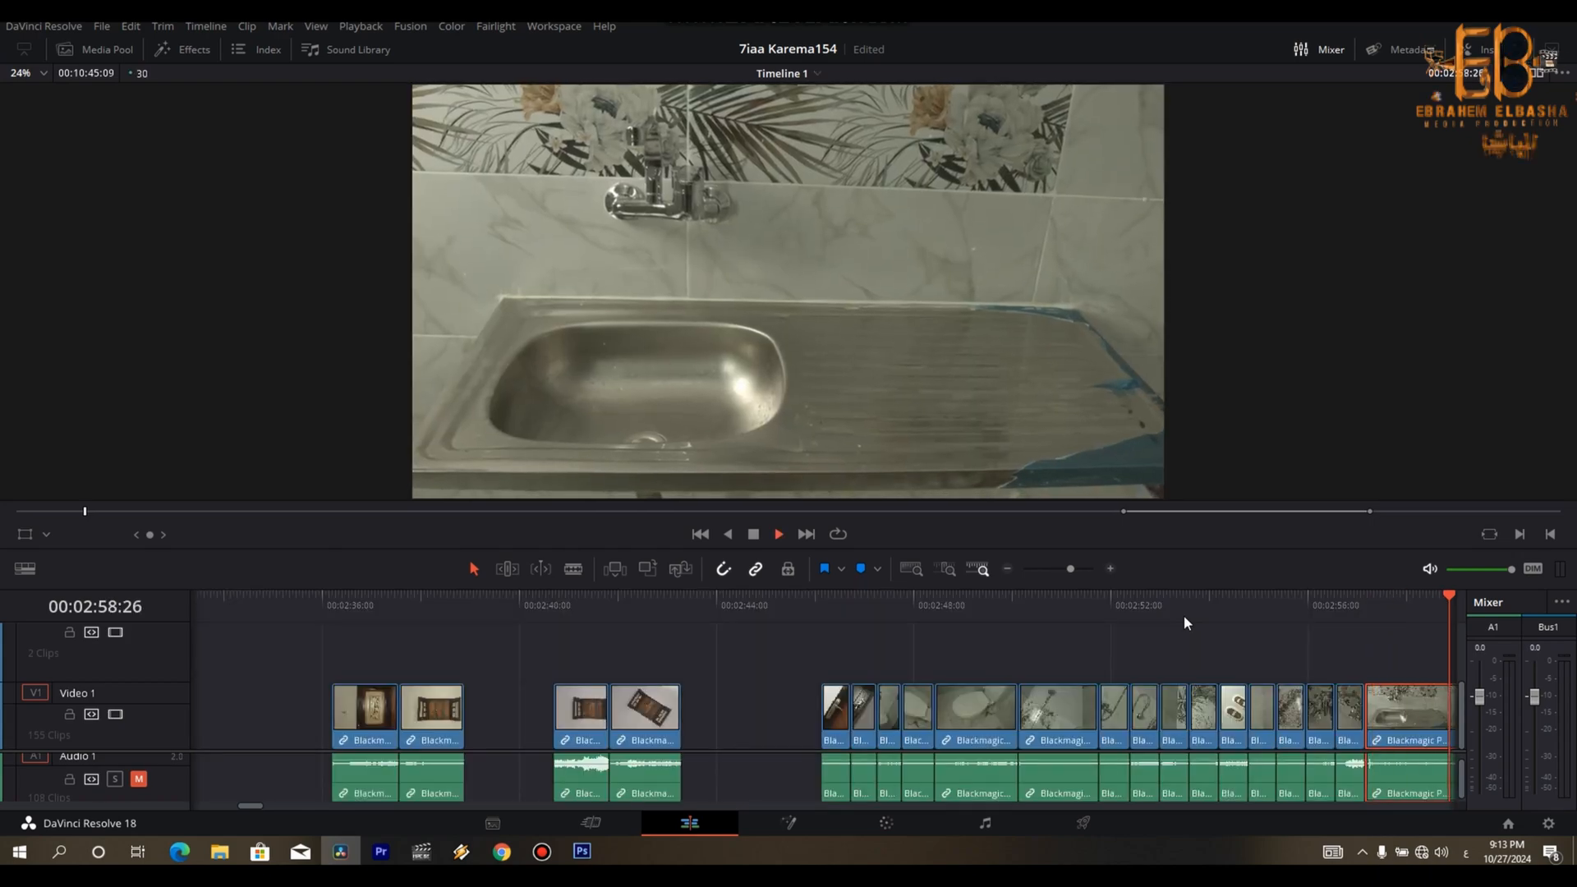
{"action": "key", "text": "Up"}
{"action": "key", "text": "space"}
{"action": "key", "text": "ctrl+b"}
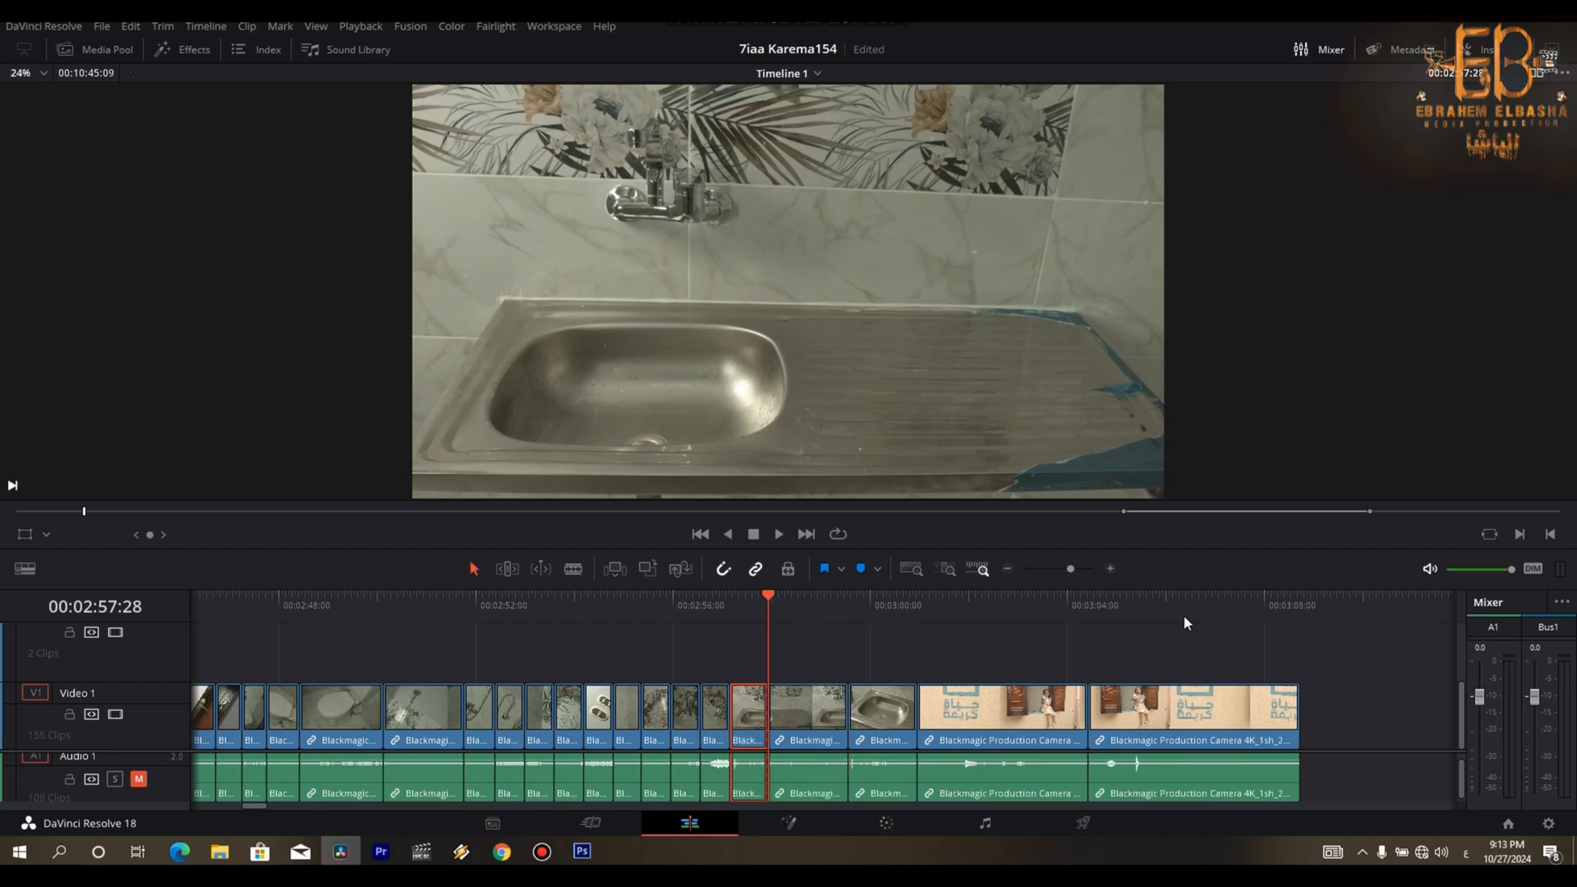
{"action": "key", "text": "Delete"}
- Remove the tail of the wide kitchen-sink clip so it finishes at 00:02:57:24
{"action": "key", "text": "space"}
{"action": "key", "text": "Left"}
{"action": "key", "text": "Left"}
{"action": "key", "text": "Left"}
{"action": "key", "text": "Left"}
{"action": "key", "text": "Left"}
{"action": "key", "text": "Left"}
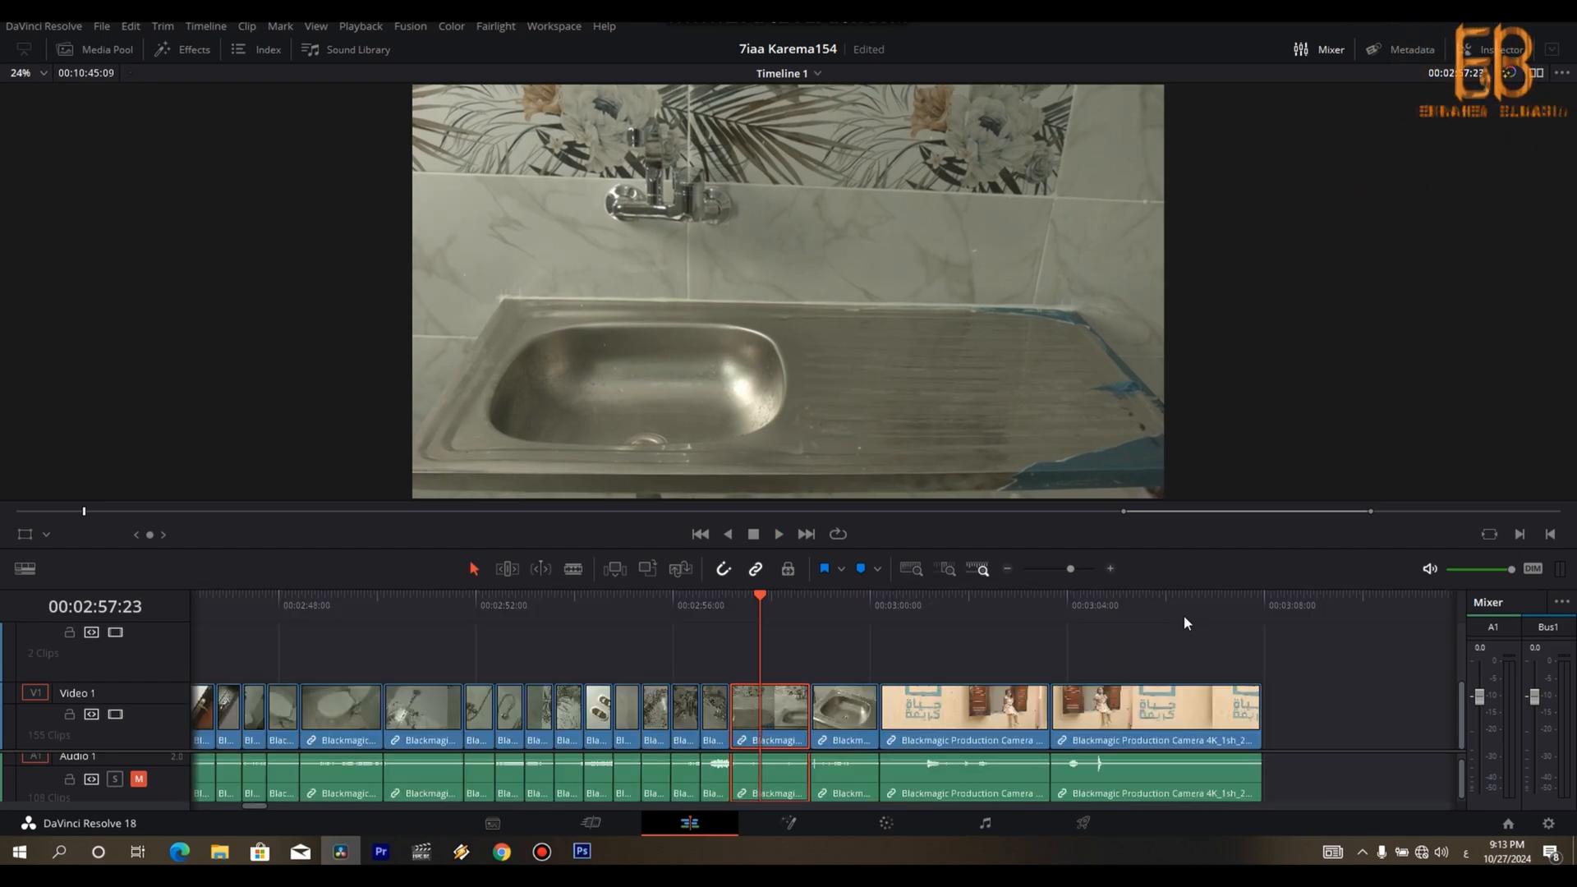
{"action": "key", "text": "Right"}
{"action": "key", "text": "Delete"}
- Cut the sink-bowl close-up's opening at 00:02:58:01 and its tail at 00:02:58:11, closing both gaps
{"action": "key", "text": "space"}
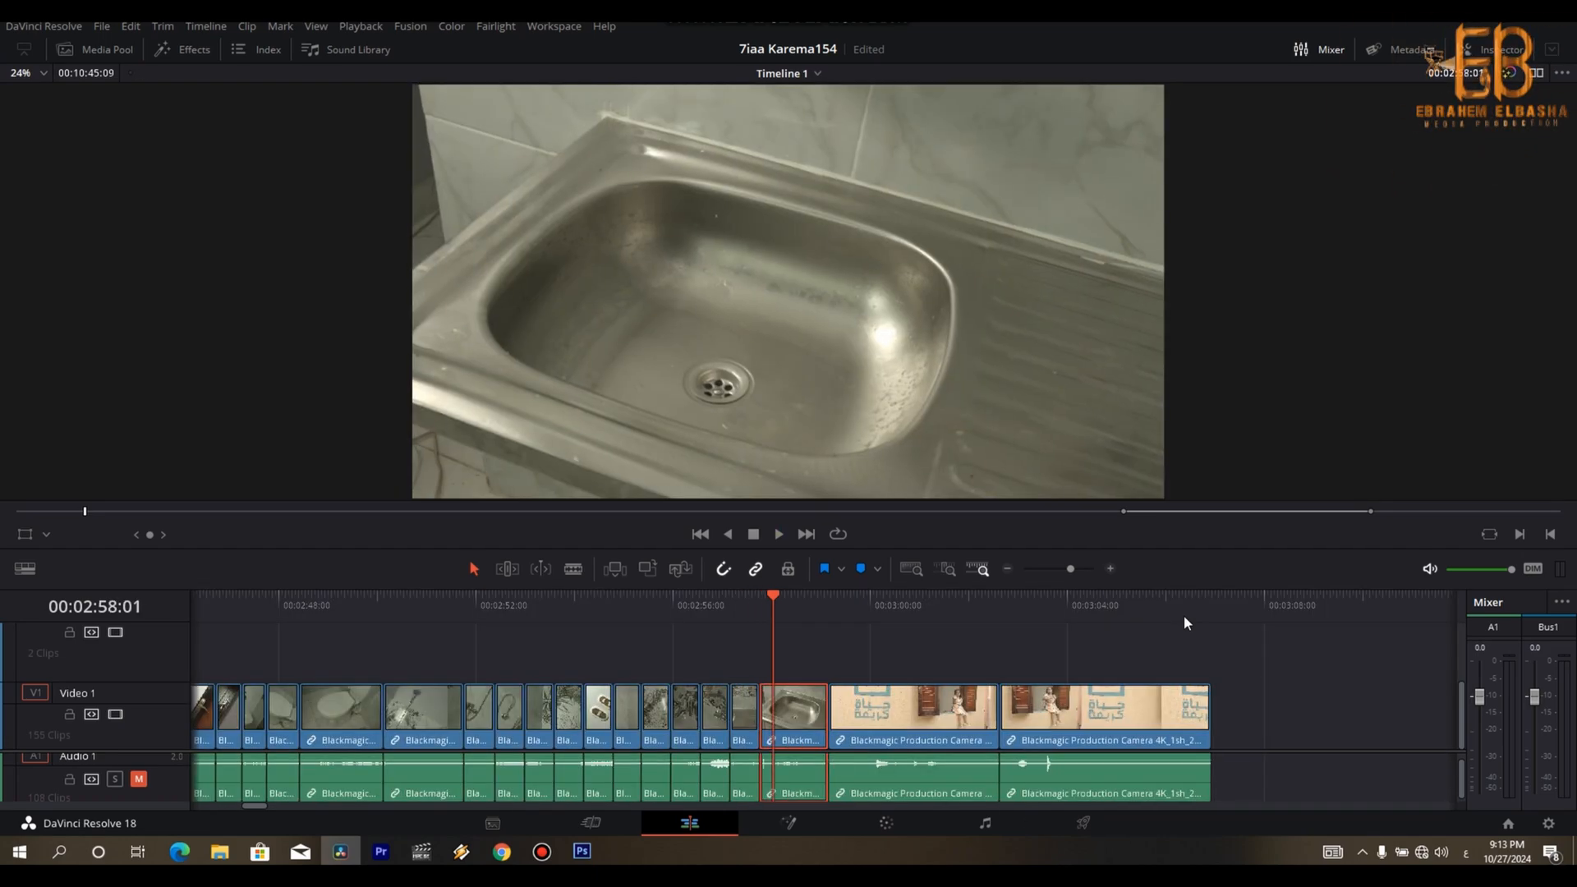
{"action": "key", "text": "ctrl+b"}
{"action": "key", "text": "Delete"}
{"action": "key", "text": "space"}
- Play through both takes of the wall logo and waving girl, and trim the second take's start at 00:03:02:07
{"action": "key", "text": "space"}
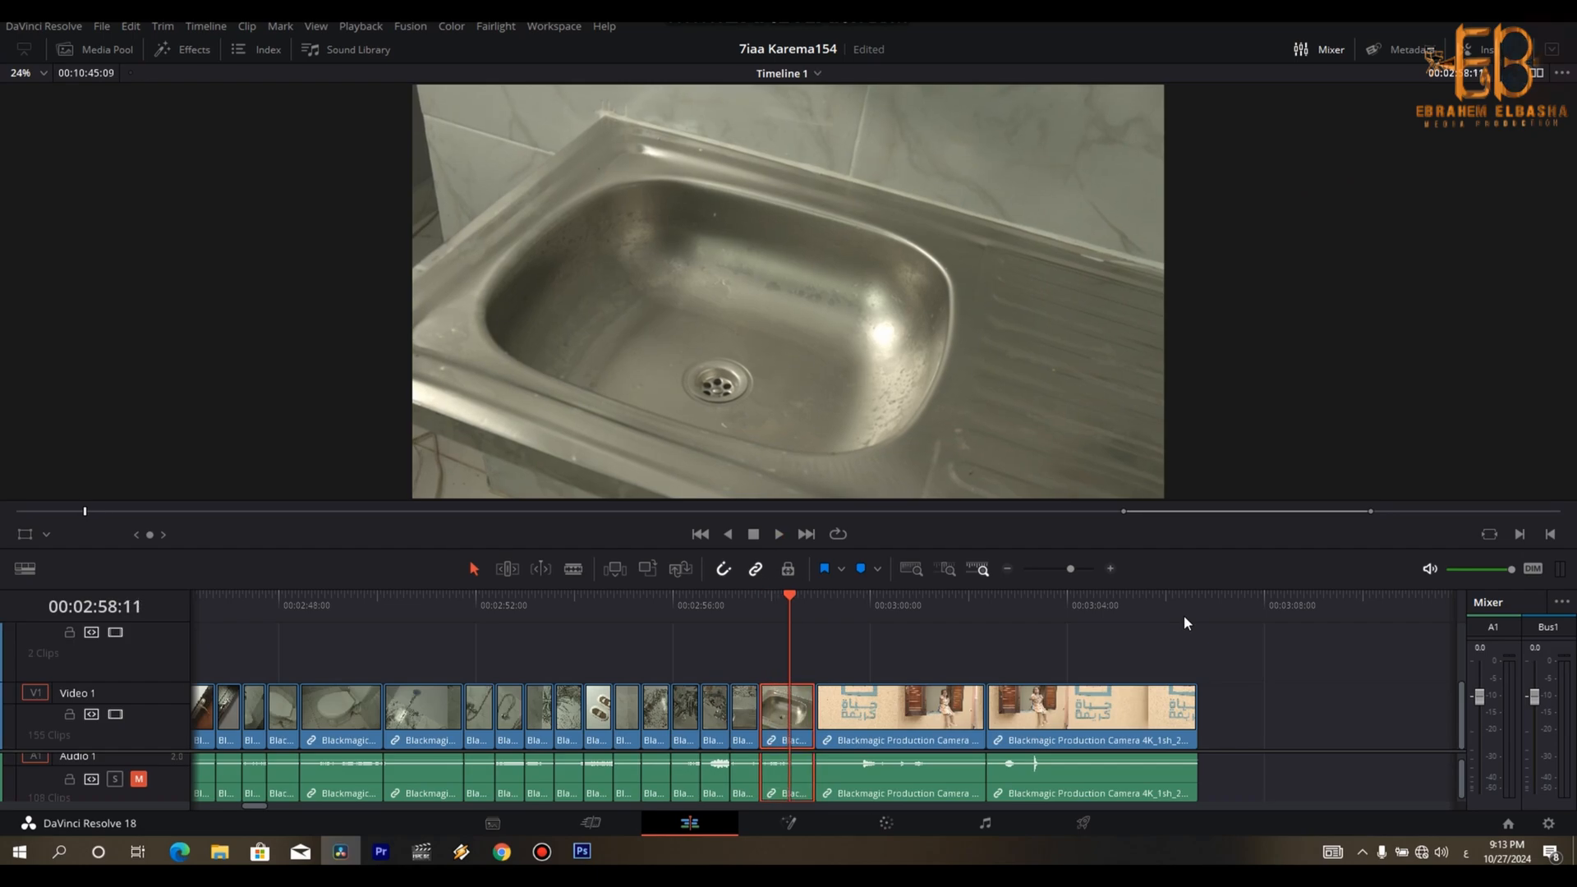
{"action": "key", "text": "Delete"}
{"action": "key", "text": "space"}
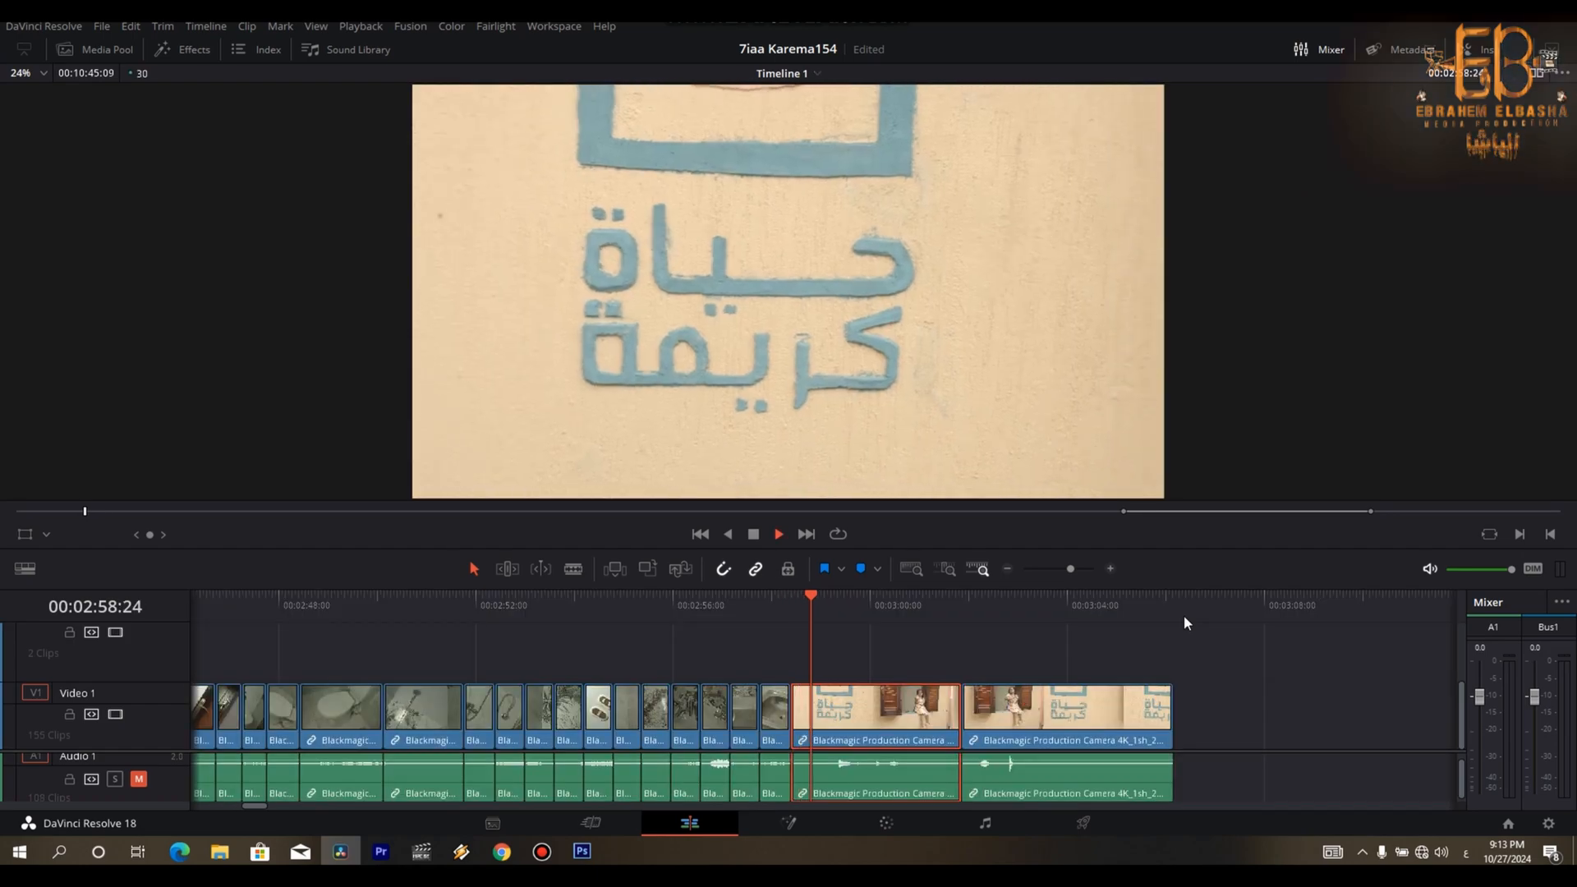
{"action": "key", "text": "space"}
{"action": "key", "text": "Left"}
{"action": "key", "text": "Left"}
{"action": "key", "text": "Left"}
{"action": "key", "text": "Left"}
{"action": "key", "text": "Left"}
{"action": "key", "text": "Left"}
{"action": "key", "text": "Left"}
{"action": "key", "text": "Left"}
{"action": "key", "text": "Left"}
{"action": "key", "text": "Left"}
{"action": "key", "text": "Left"}
{"action": "key", "text": "Left"}
{"action": "key", "text": "Left"}
{"action": "key", "text": "Left"}
{"action": "key", "text": "Left"}
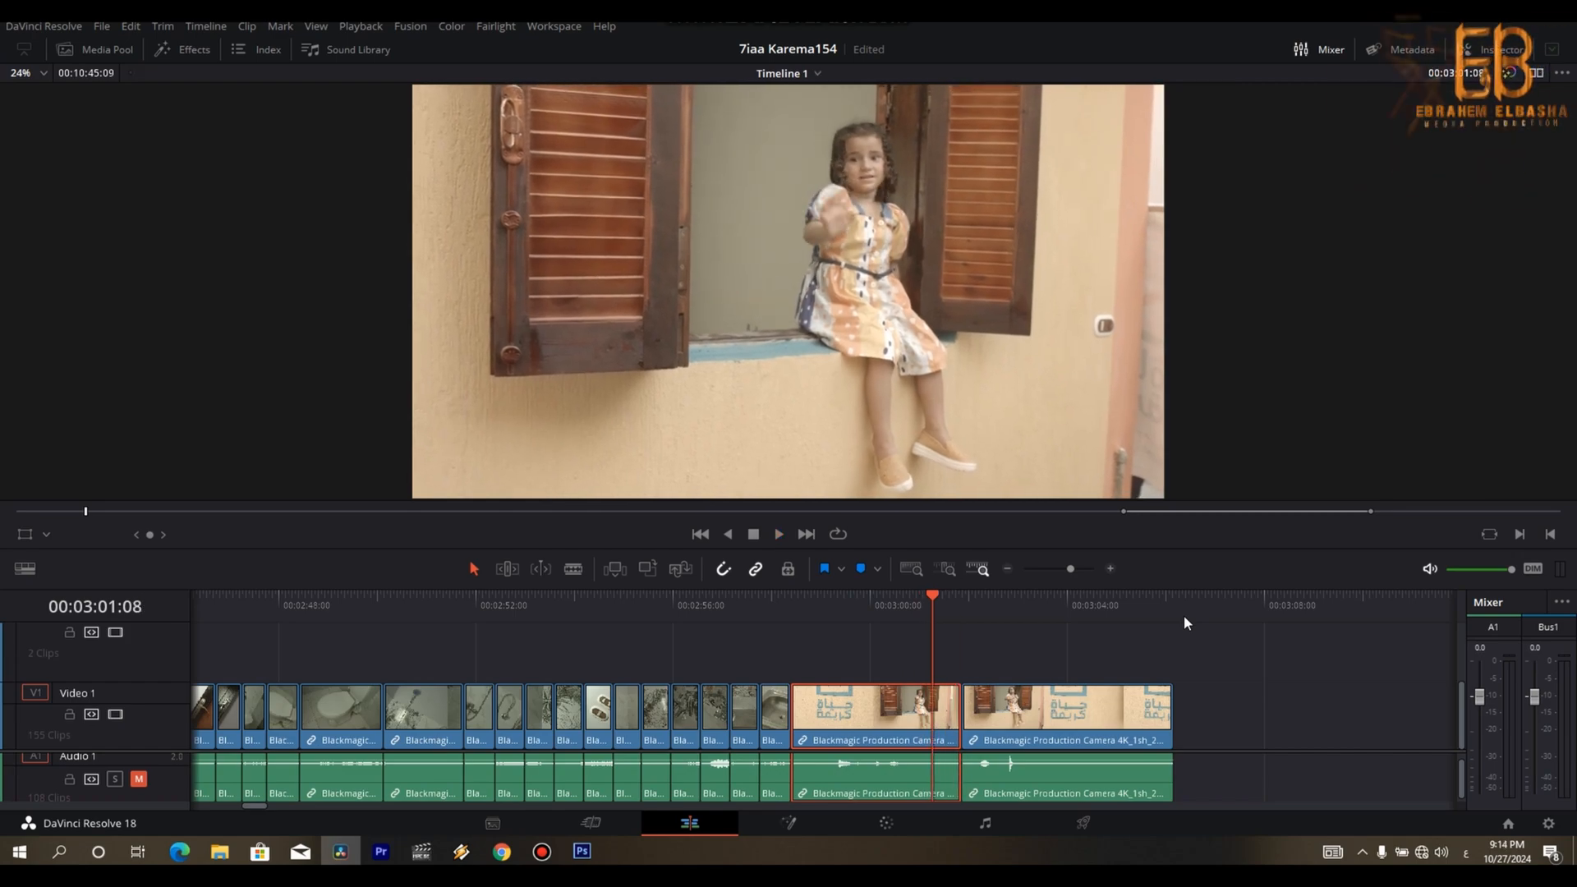
{"action": "key", "text": "space"}
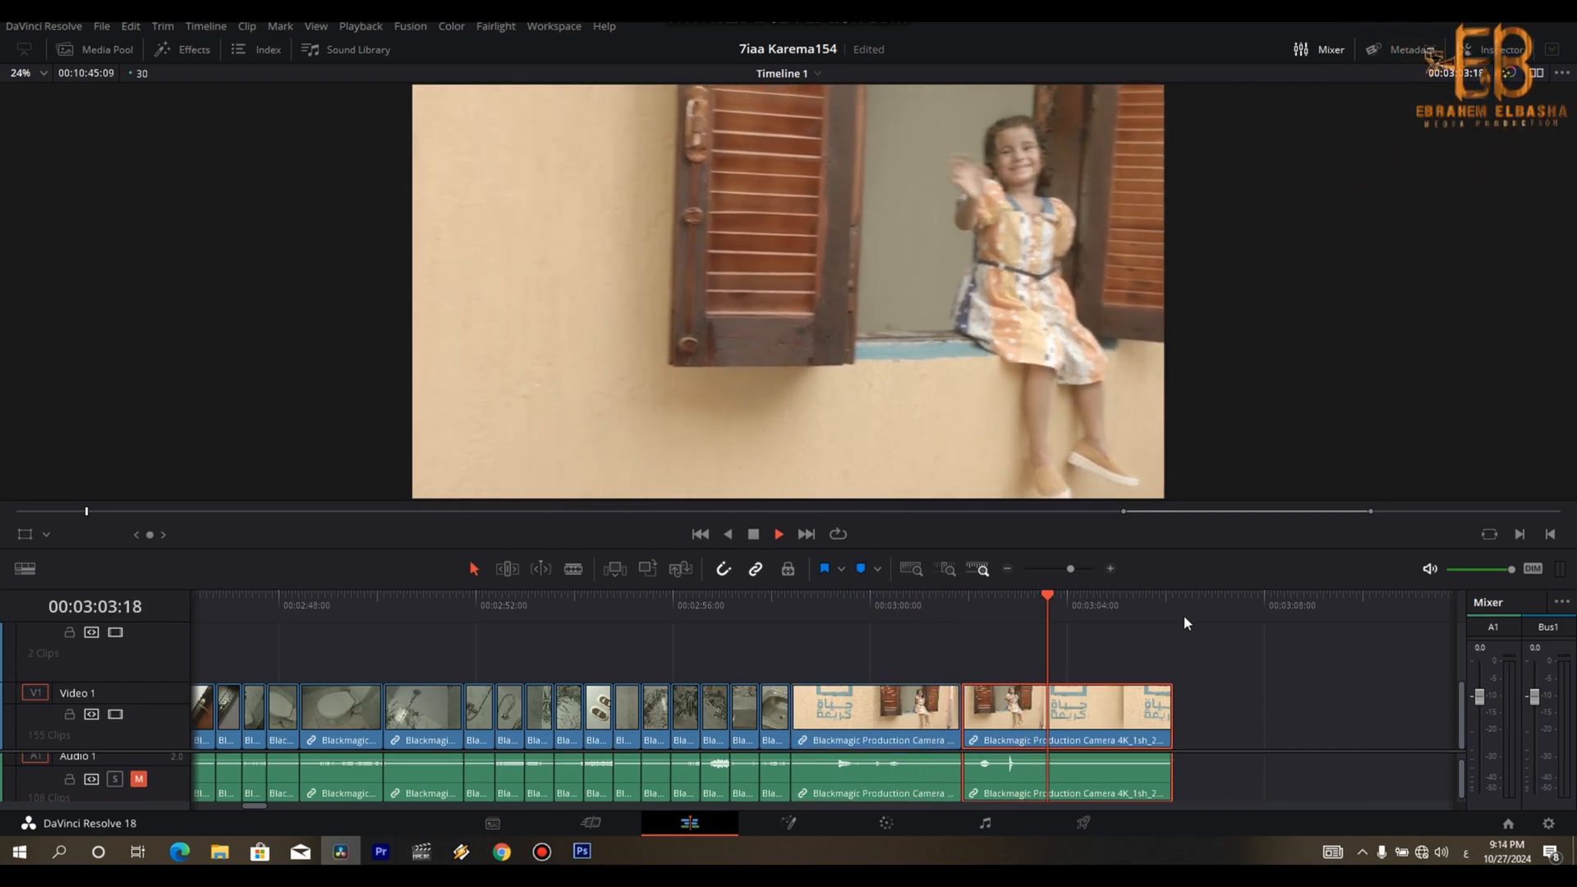
{"action": "key", "text": "Up"}
{"action": "key", "text": "space"}
{"action": "key", "text": "Up"}
{"action": "key", "text": "space"}
- Review the trimmed second take and delete the first waving-girl take, closing the gap at 00:02:58:12
{"action": "key", "text": "space"}
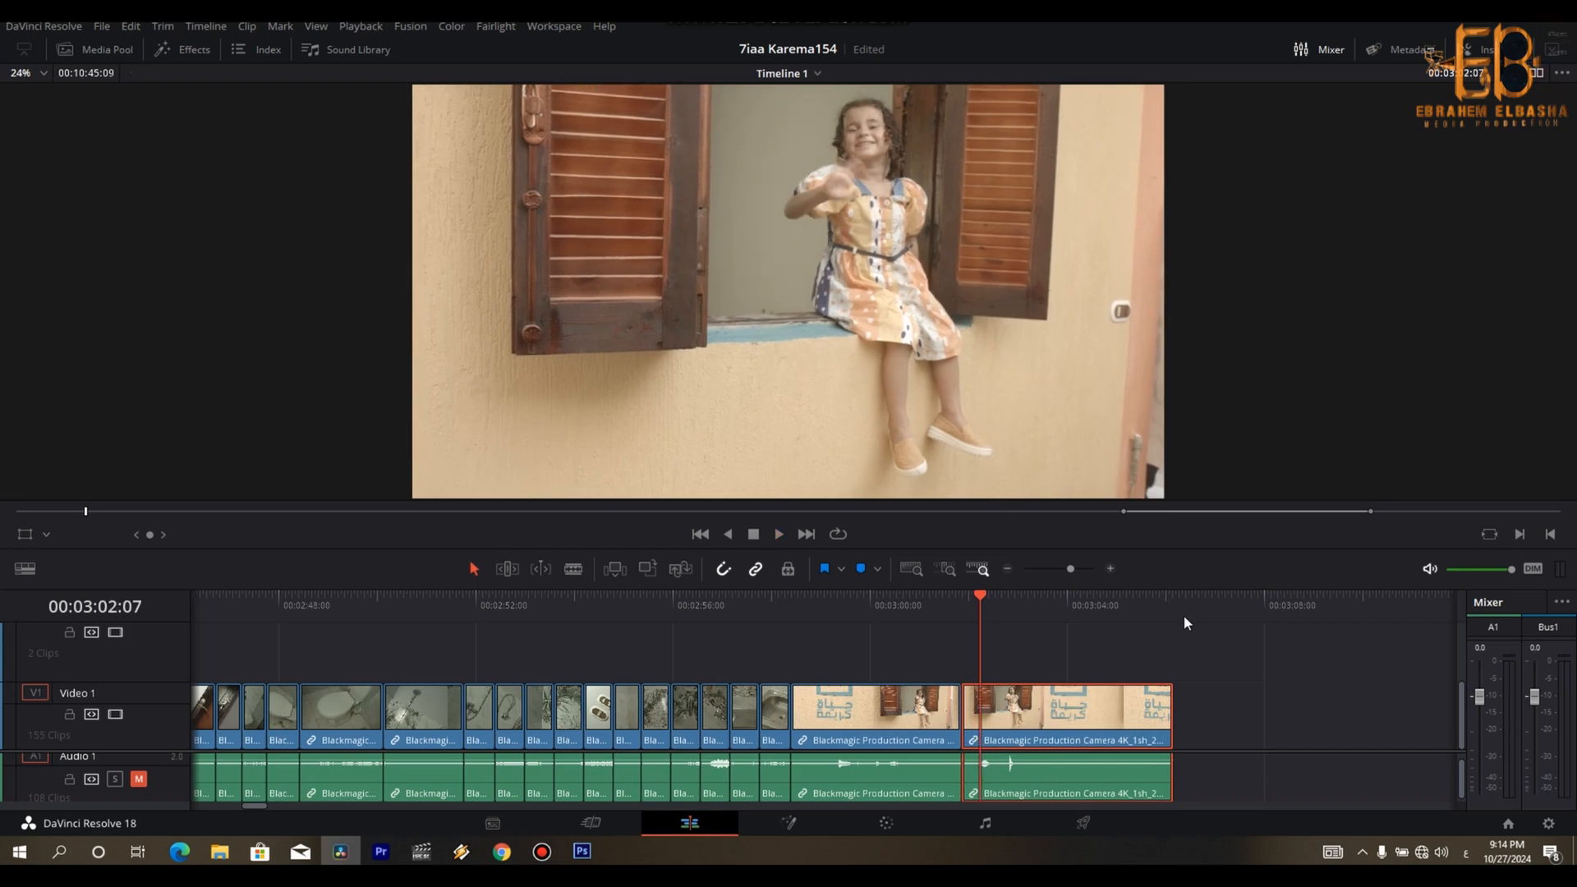
{"action": "key", "text": "ctrl+shift+["}
{"action": "key", "text": "space"}
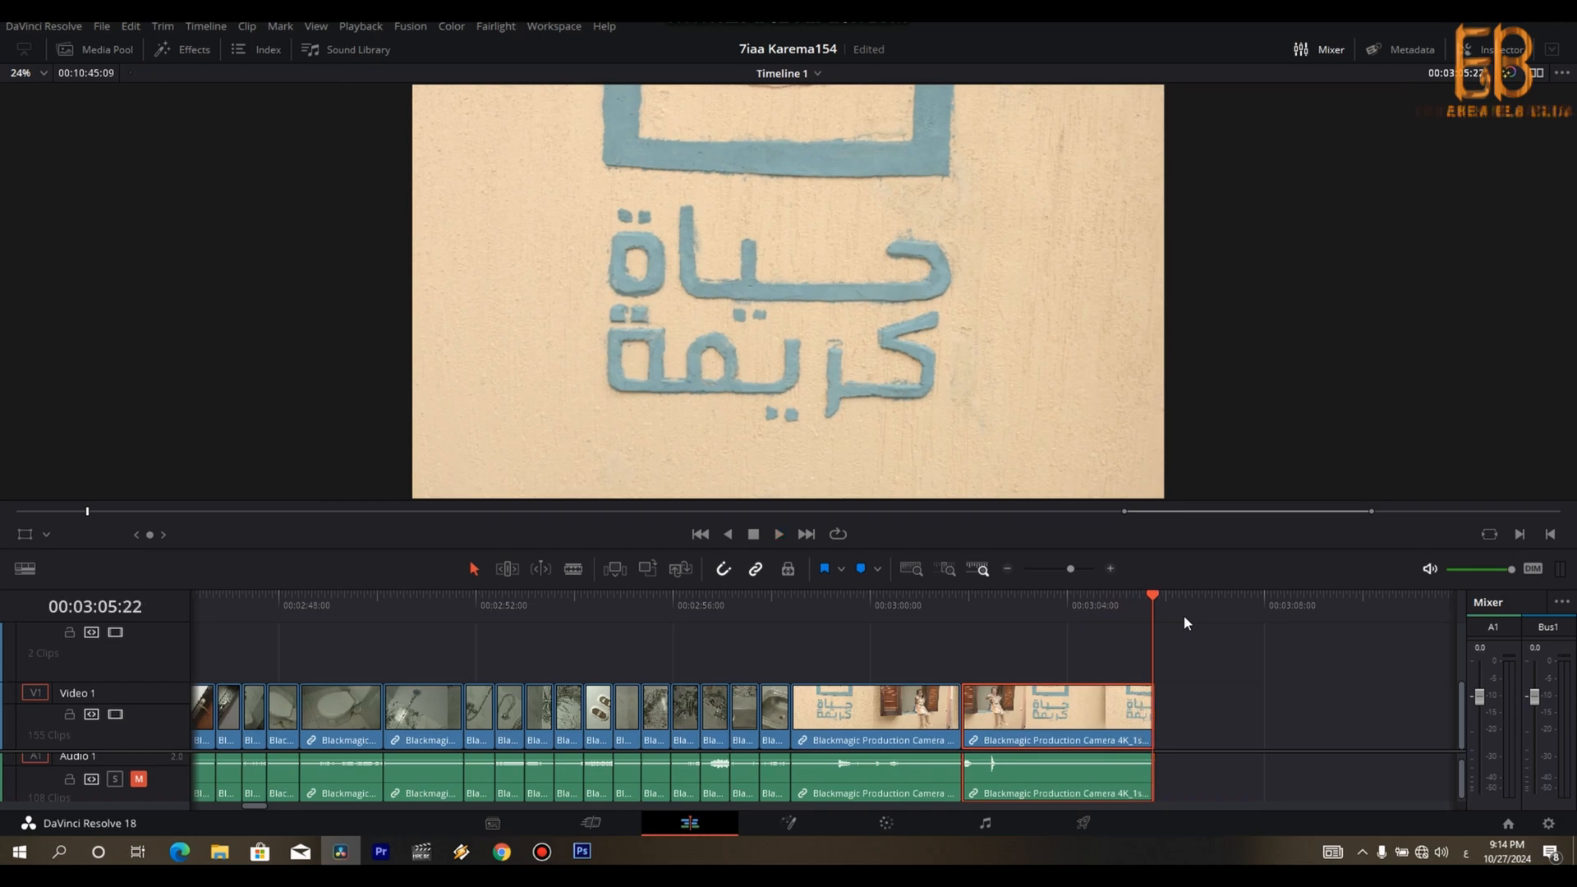
{"action": "key", "text": "Up"}
{"action": "key", "text": "Up"}
{"action": "key", "text": "ctrl+minus"}
{"action": "key", "text": "ctrl+minus"}
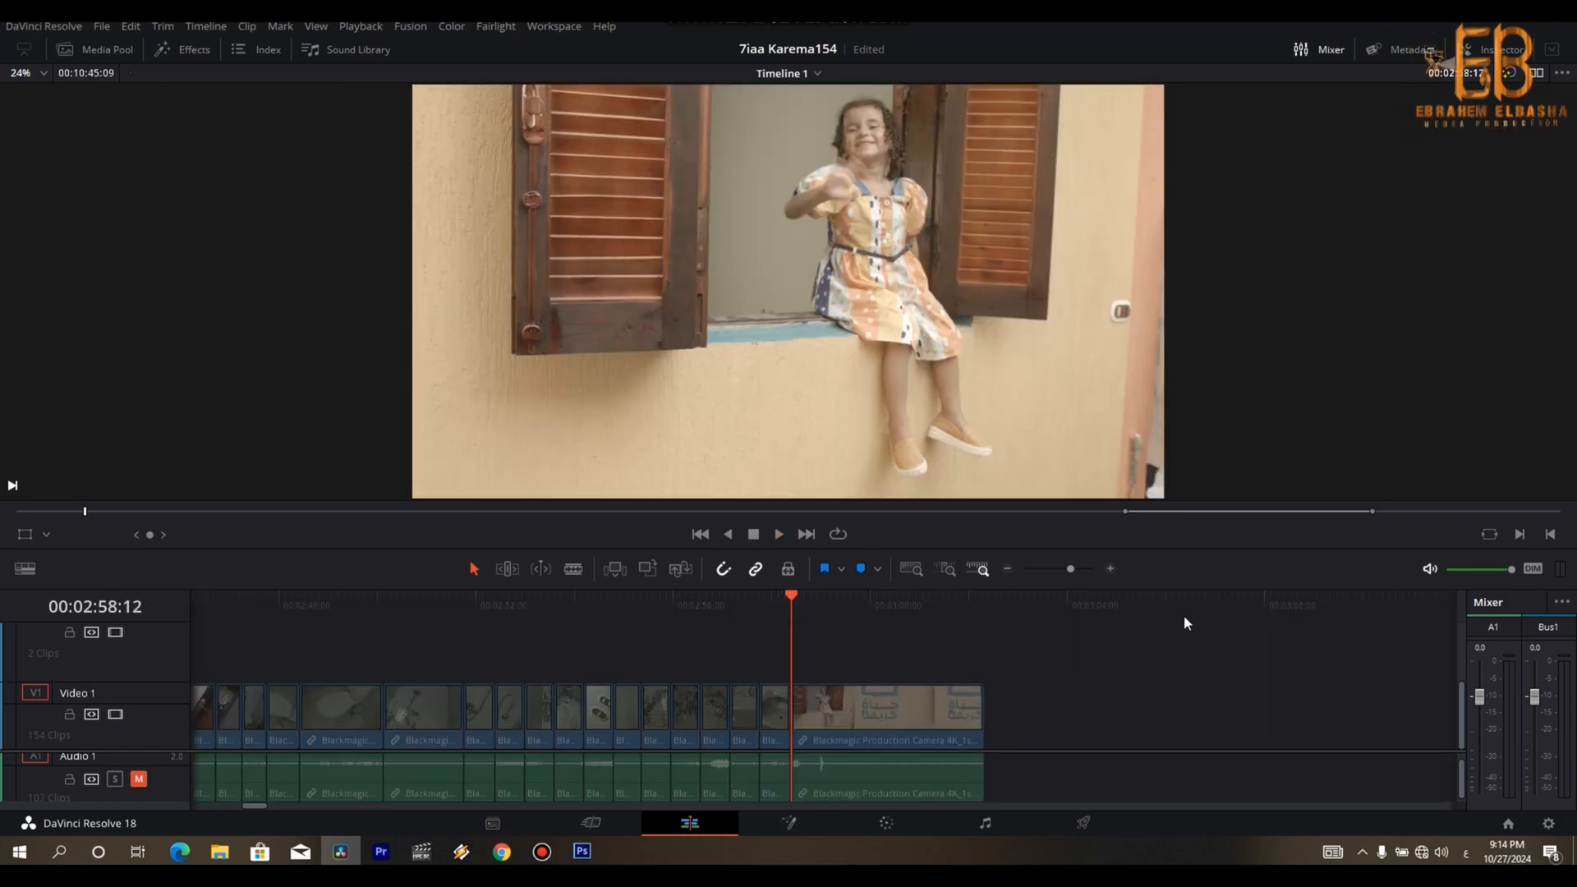
- Delete the four detached window clips and move the following block of clips back against the preceding footage
{"action": "left_click", "coordinate": [618, 605]}
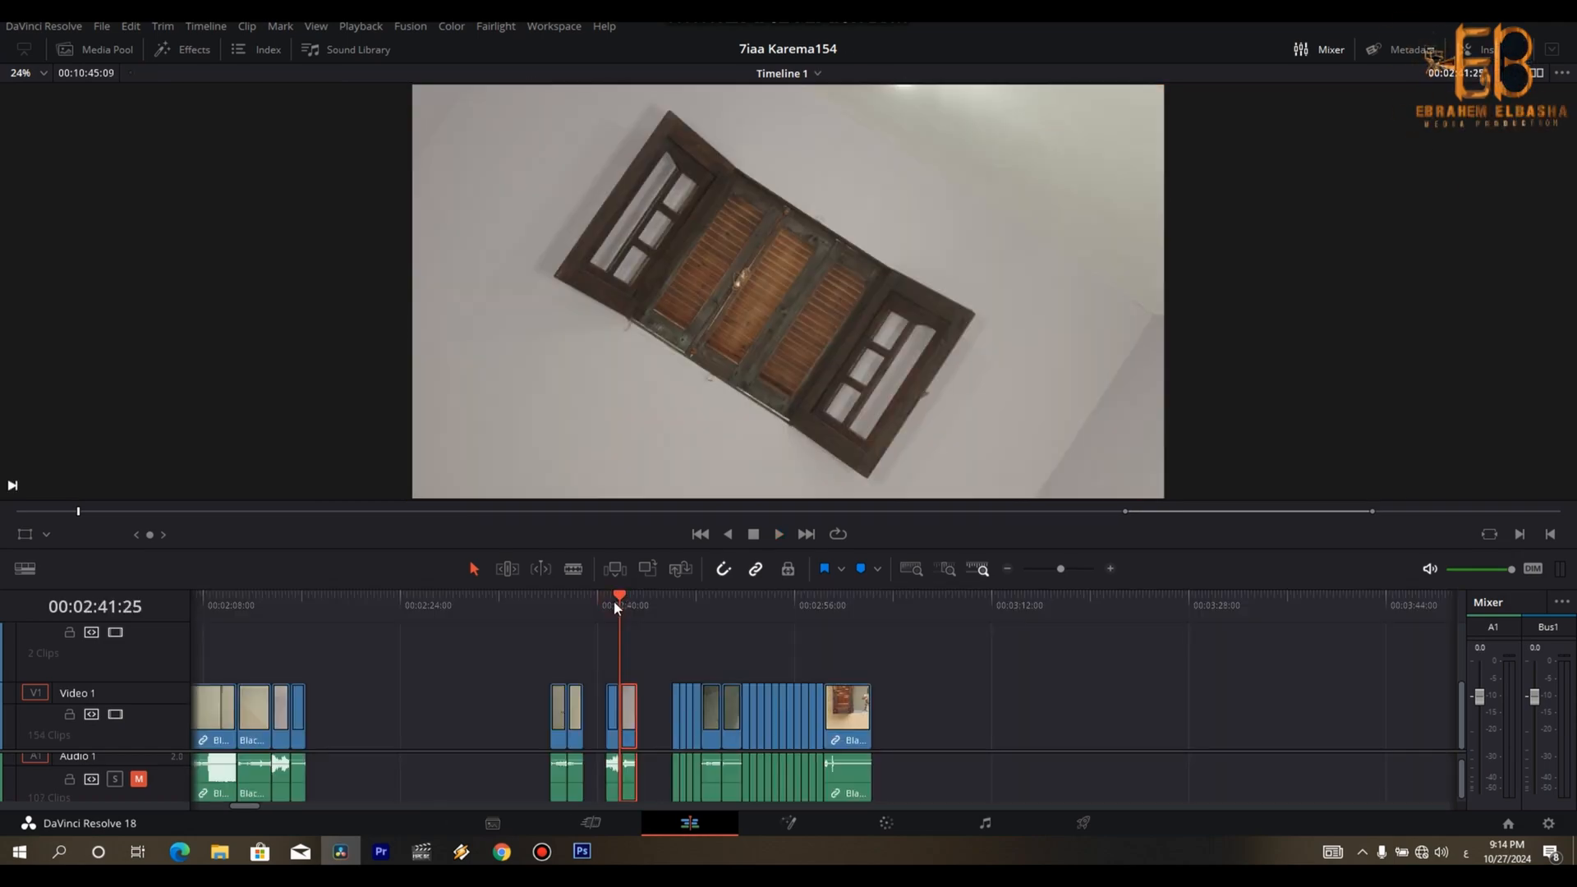
{"action": "key", "text": "Delete"}
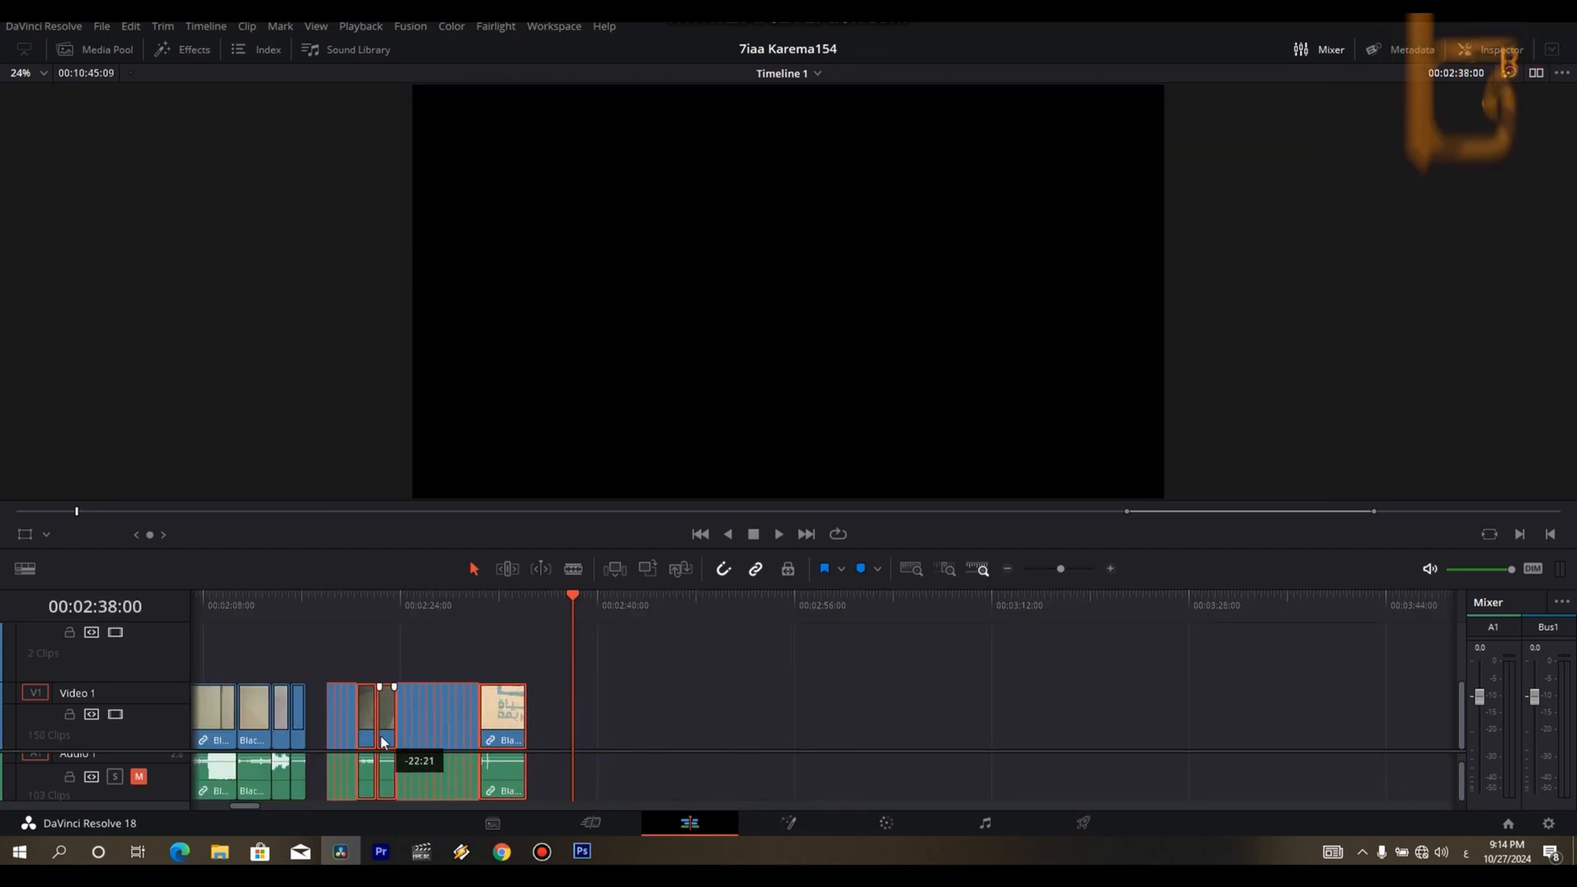
{"action": "left_click_drag", "start_coordinate": [298, 613], "coordinate": [102, 649]}
{"action": "key", "text": "shift+z"}
{"action": "key", "text": "shift+z"}
{"action": "key", "text": "ctrl+equal"}
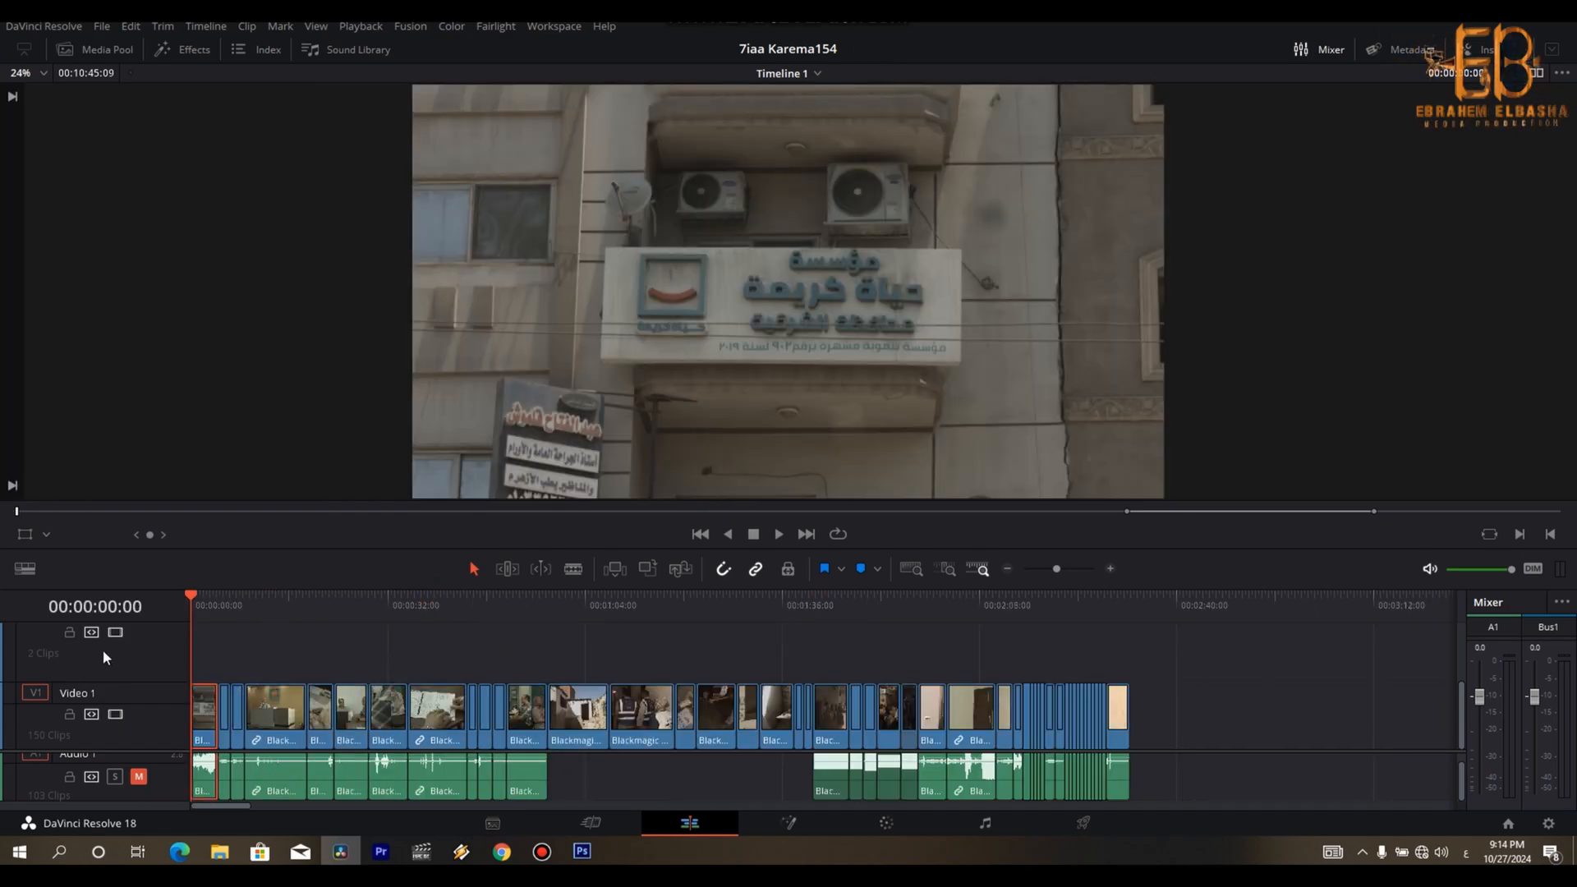
- Unmute Audio 1 and turn off linked selection so audio can be selected separately from video
{"action": "left_click_drag", "start_coordinate": [146, 751], "coordinate": [146, 718]}
{"action": "left_click", "coordinate": [139, 753]}
{"action": "left_click", "coordinate": [756, 568]}
- Select all the audio clips beneath the assembled rough cut on Audio 1 and delete them
{"action": "left_click_drag", "start_coordinate": [1190, 748], "coordinate": [161, 797]}
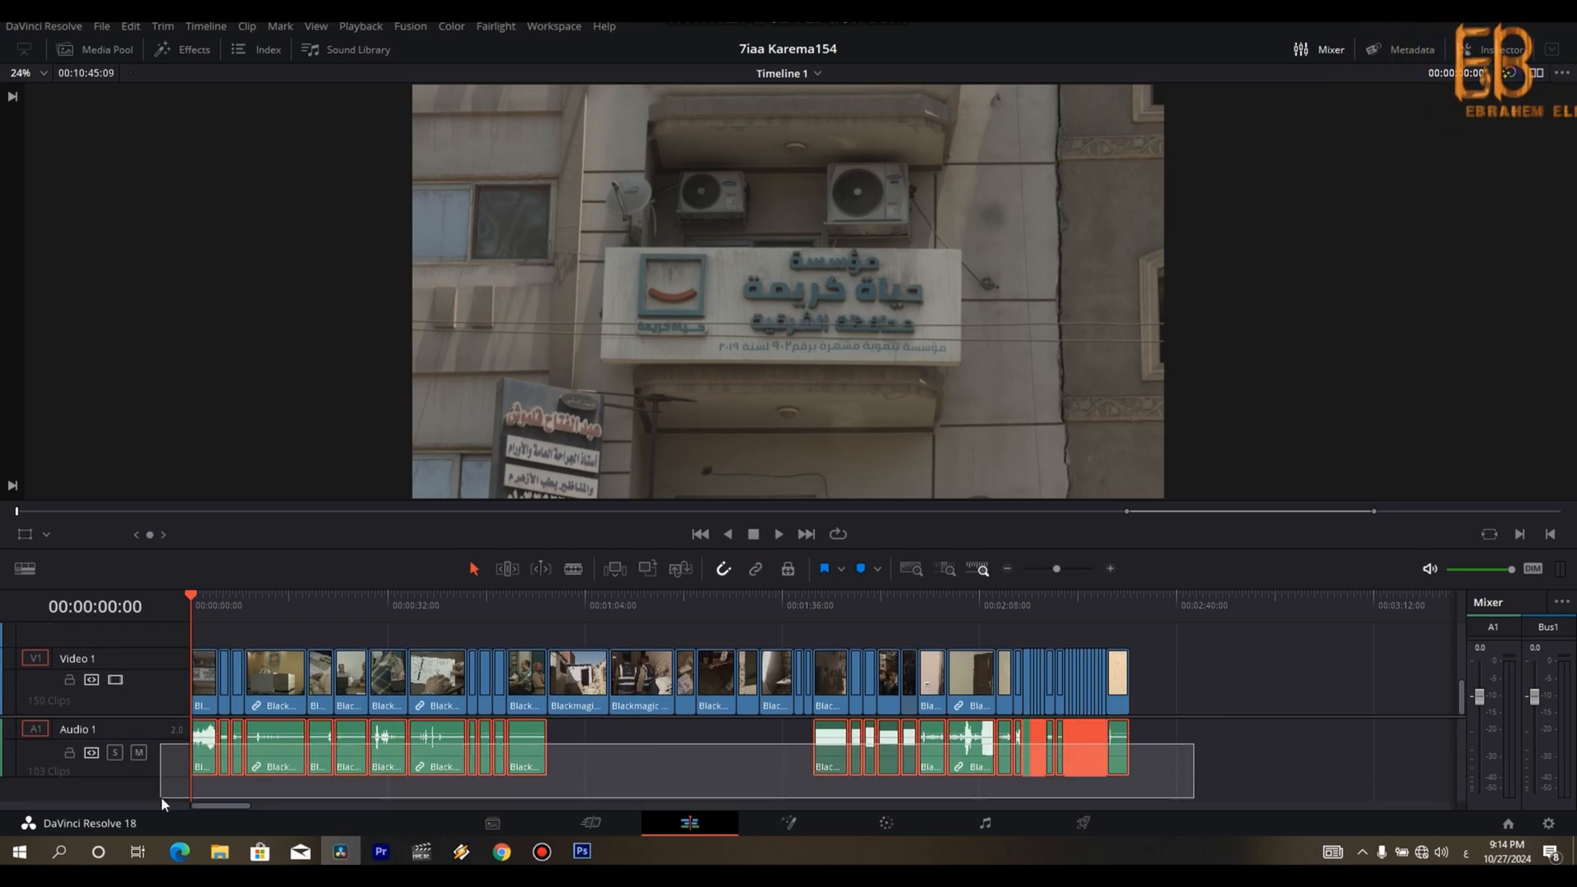
{"action": "key", "text": "Delete"}
{"action": "left_click_drag", "start_coordinate": [158, 712], "coordinate": [158, 725]}
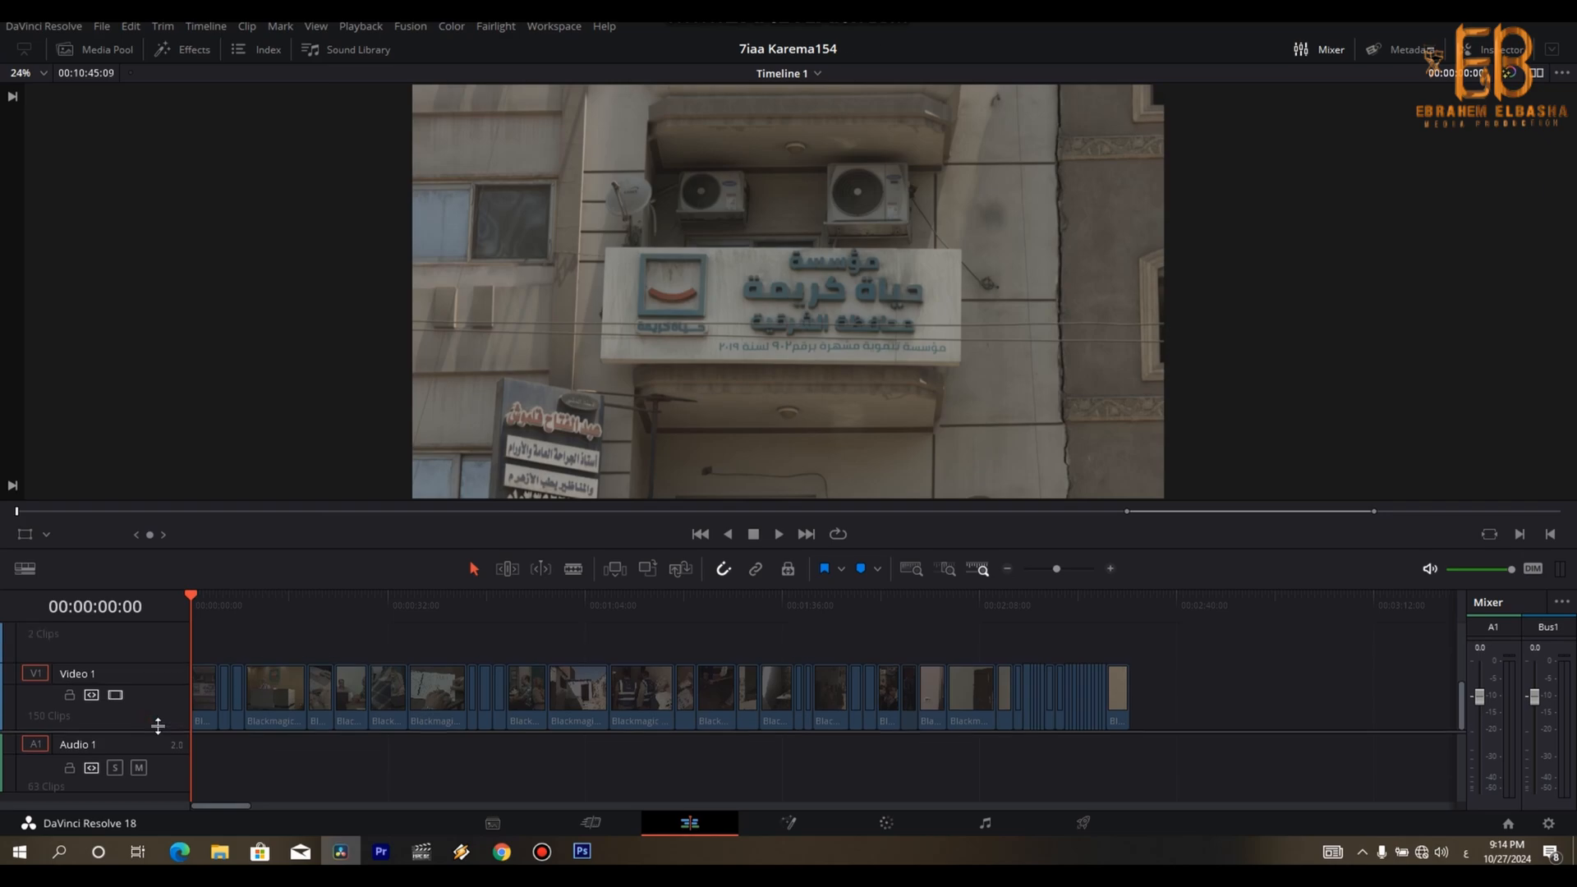
- Move the remaining middle clip blocks, with their audio, earlier on the timeline, closer to the assembled rough cut
{"action": "left_click", "coordinate": [205, 696]}
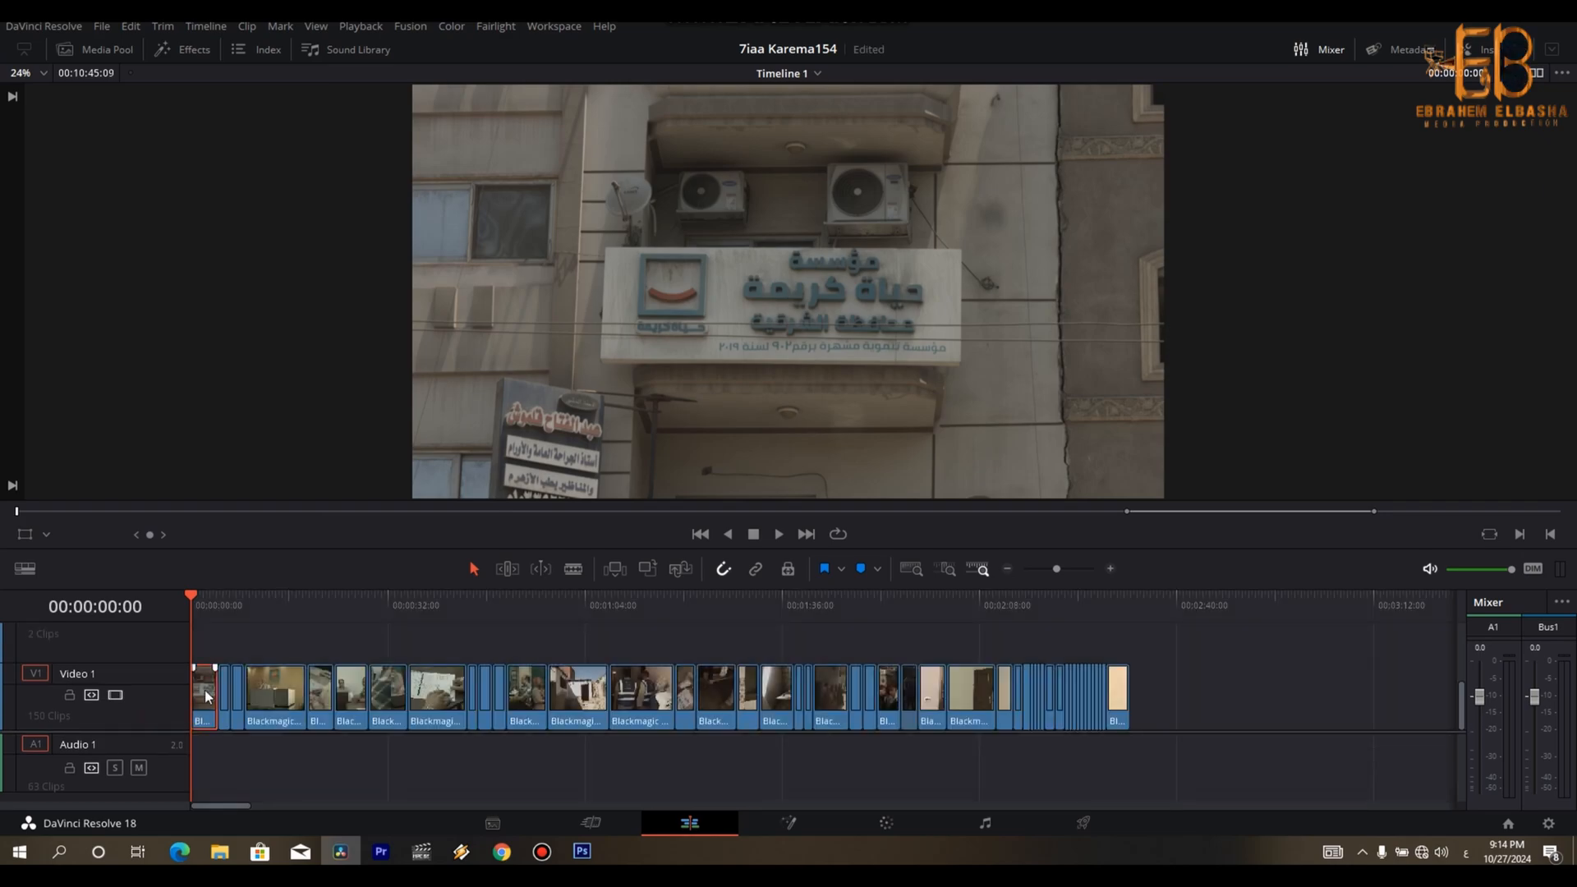
{"action": "scroll", "coordinate": [204, 690], "scroll_direction": "down", "scroll_amount": 5}
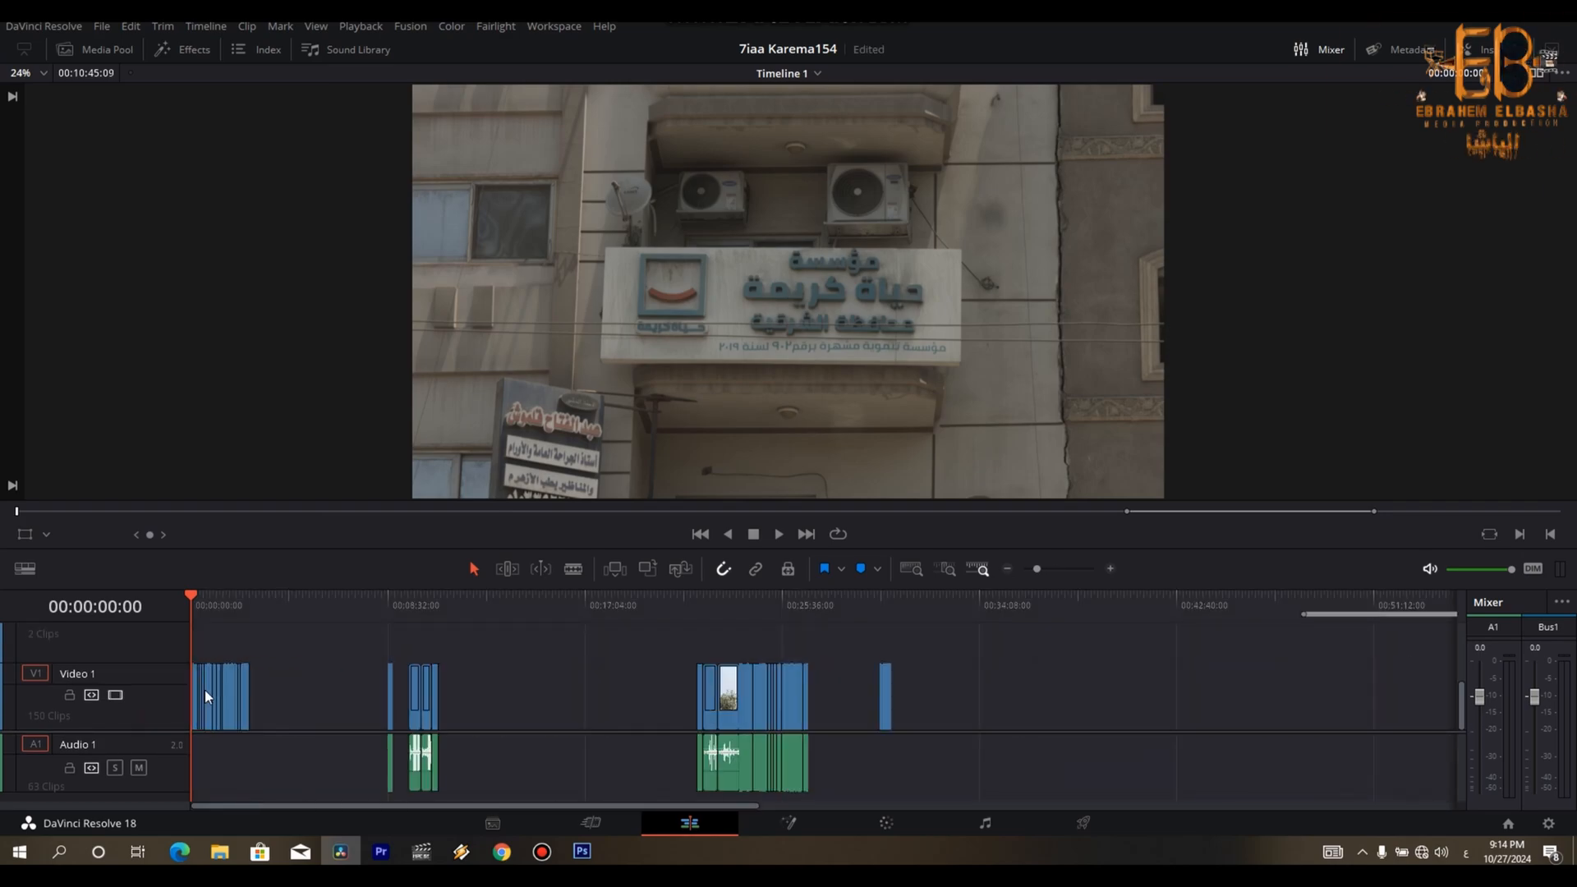
{"action": "left_click_drag", "start_coordinate": [835, 637], "coordinate": [480, 719]}
{"action": "left_click", "coordinate": [961, 662]}
{"action": "left_click", "coordinate": [887, 700]}
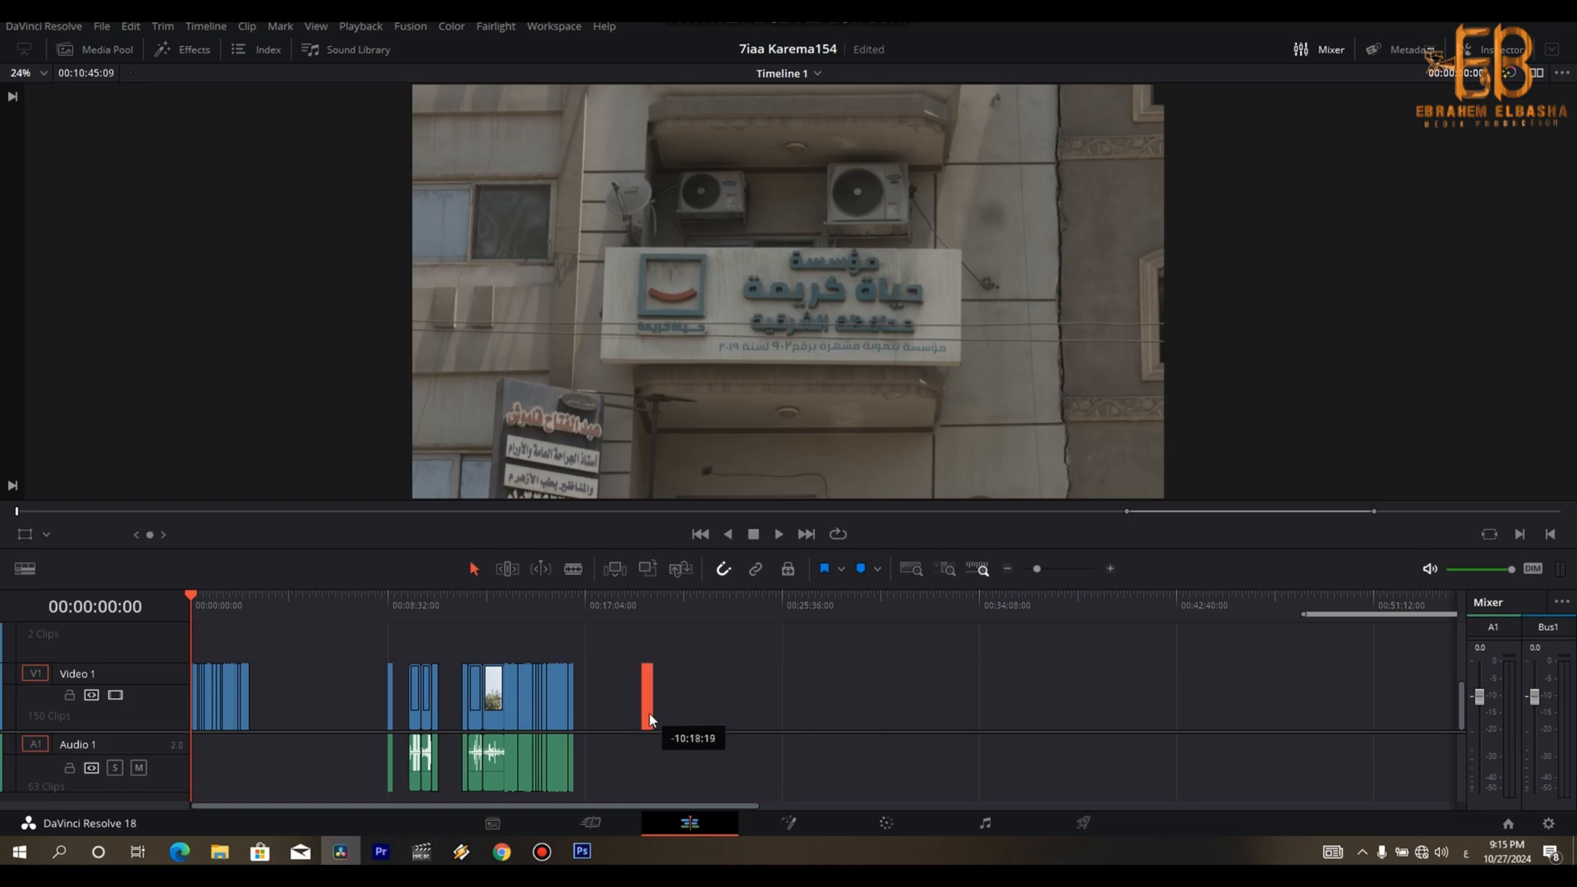
{"action": "left_click_drag", "start_coordinate": [743, 652], "coordinate": [320, 785]}
{"action": "left_click_drag", "start_coordinate": [484, 714], "coordinate": [370, 714]}
{"action": "left_click", "coordinate": [589, 693]}
- Move the distant clip groups at the timeline's end, including the title and audio clips, back near the other clip blocks
{"action": "key", "text": "ctrl+minus"}
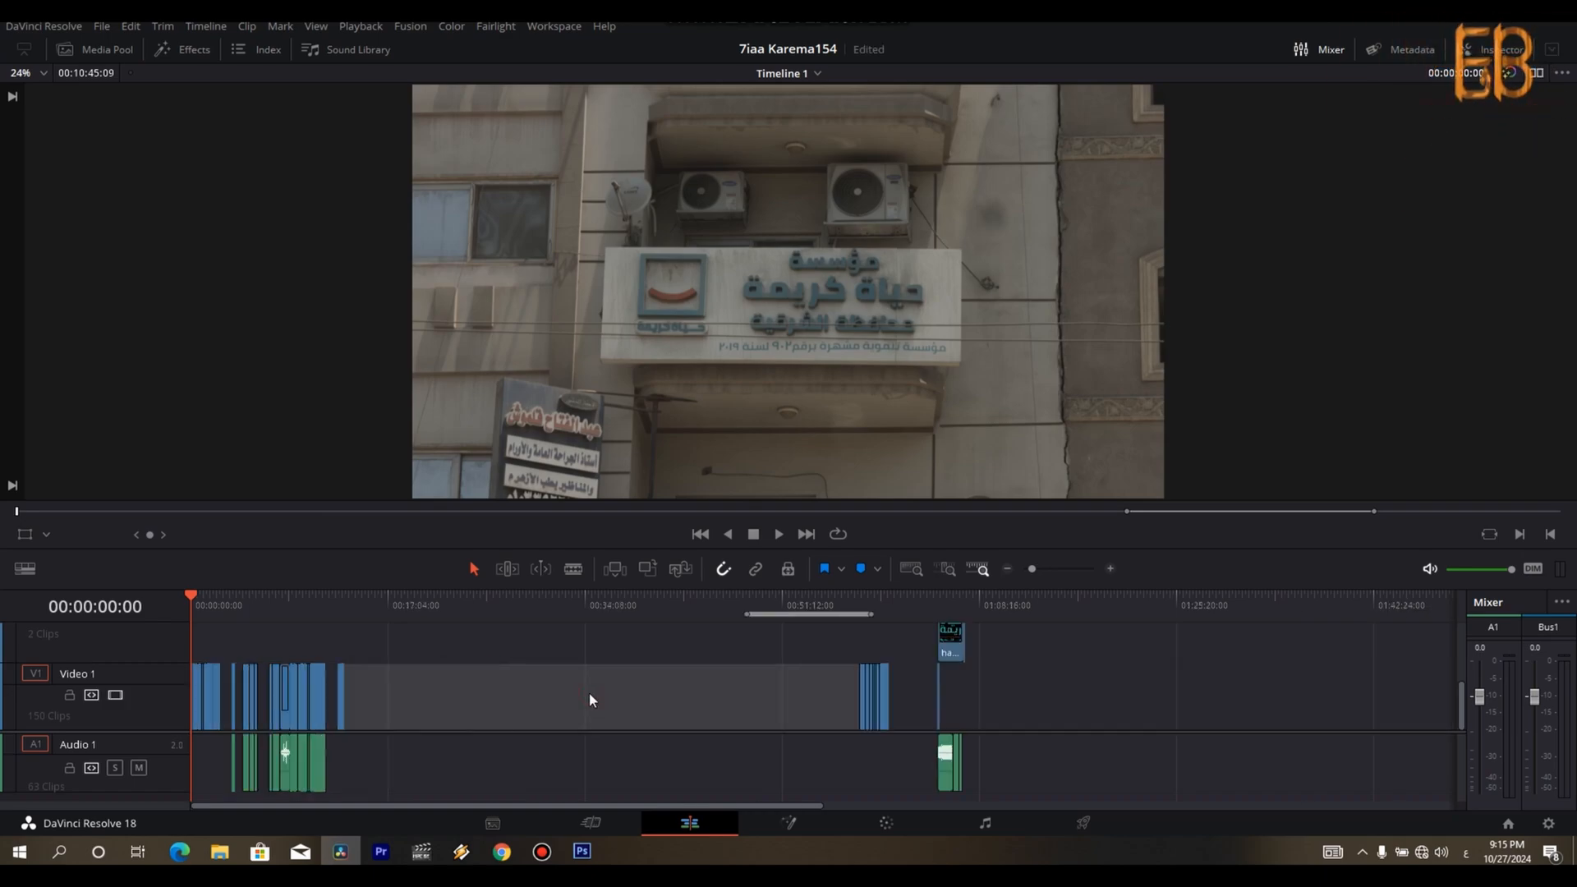
{"action": "left_click_drag", "start_coordinate": [1015, 626], "coordinate": [794, 777]}
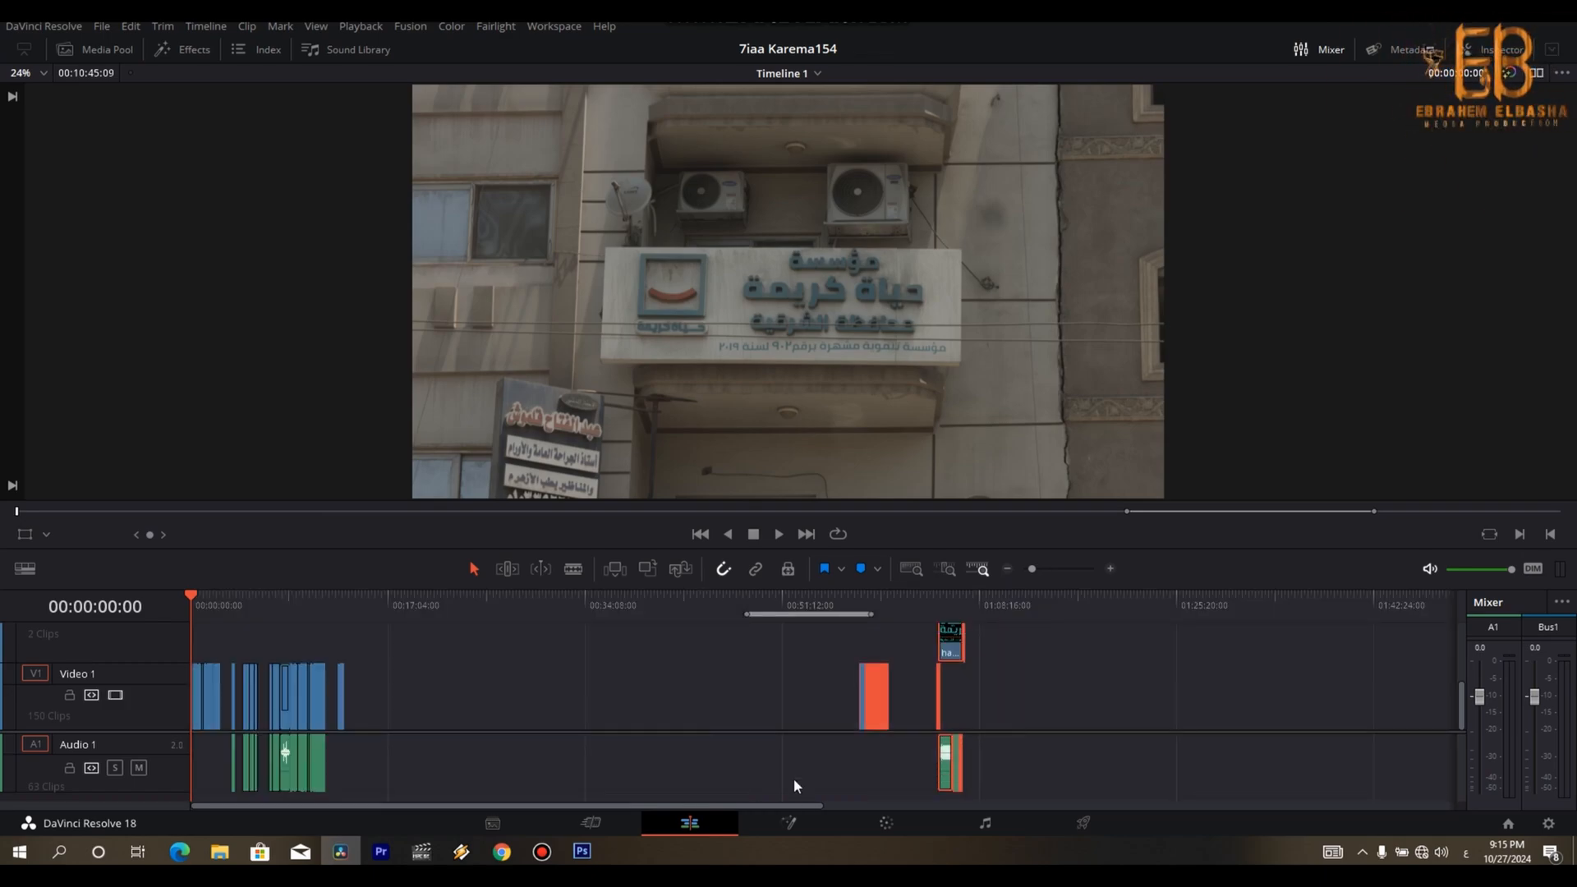
{"action": "left_click_drag", "start_coordinate": [866, 703], "coordinate": [432, 727]}
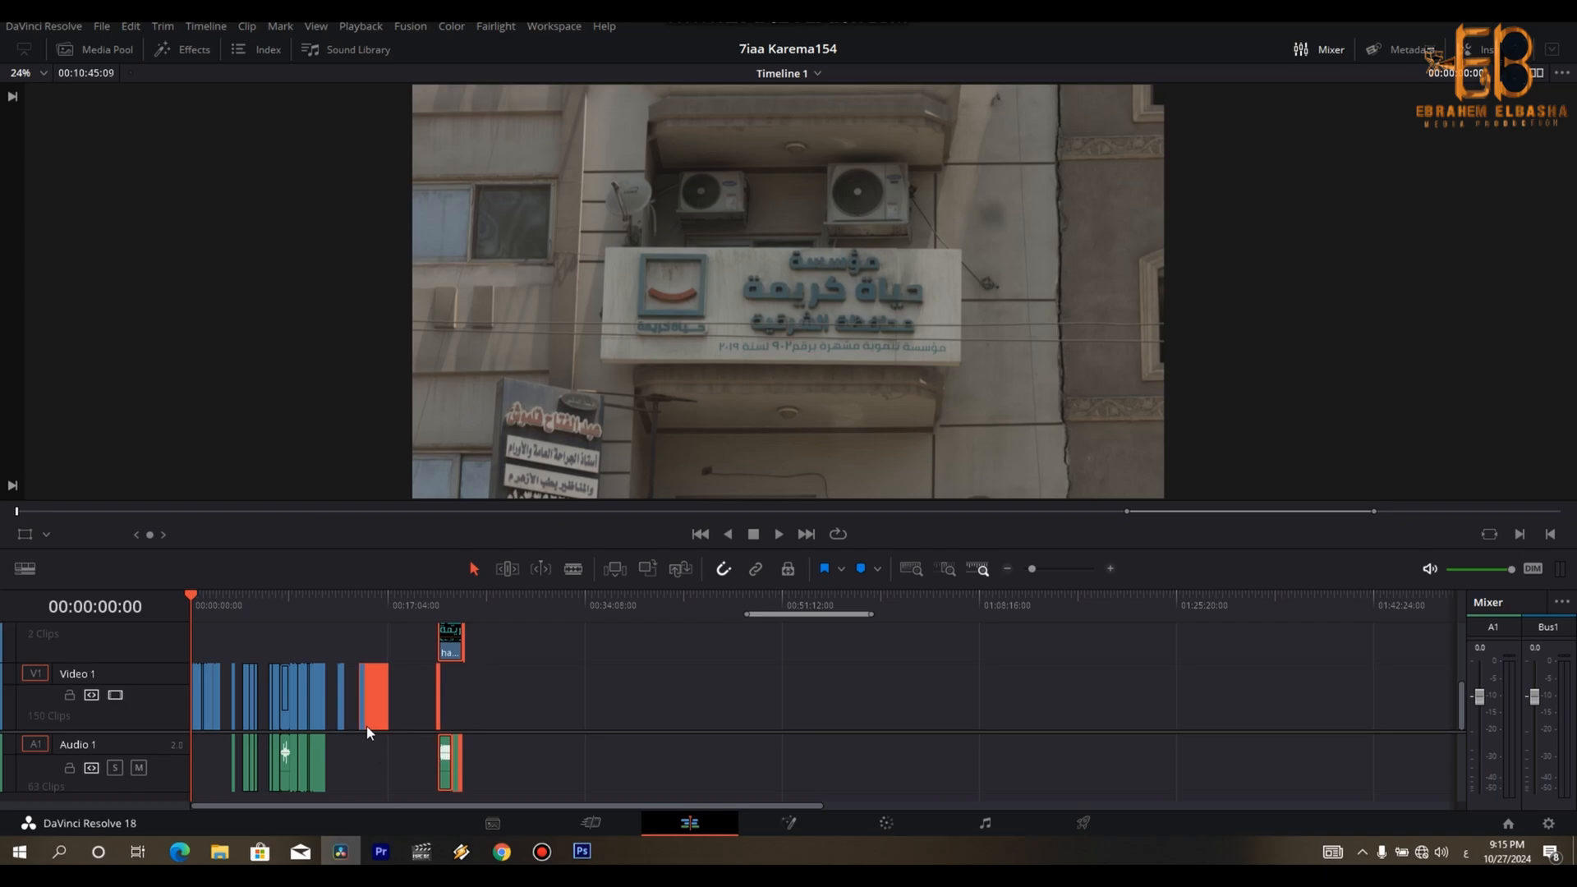
- Mark an in-to-out range covering the assembled rough cut from 00:00:00:00 to its last clip
{"action": "key", "text": "ctrl+plus"}
{"action": "key", "text": "ctrl+plus"}
{"action": "key", "text": "ctrl+plus"}
{"action": "key", "text": "ctrl+plus"}
{"action": "key", "text": "ctrl+plus"}
{"action": "key", "text": "ctrl+plus"}
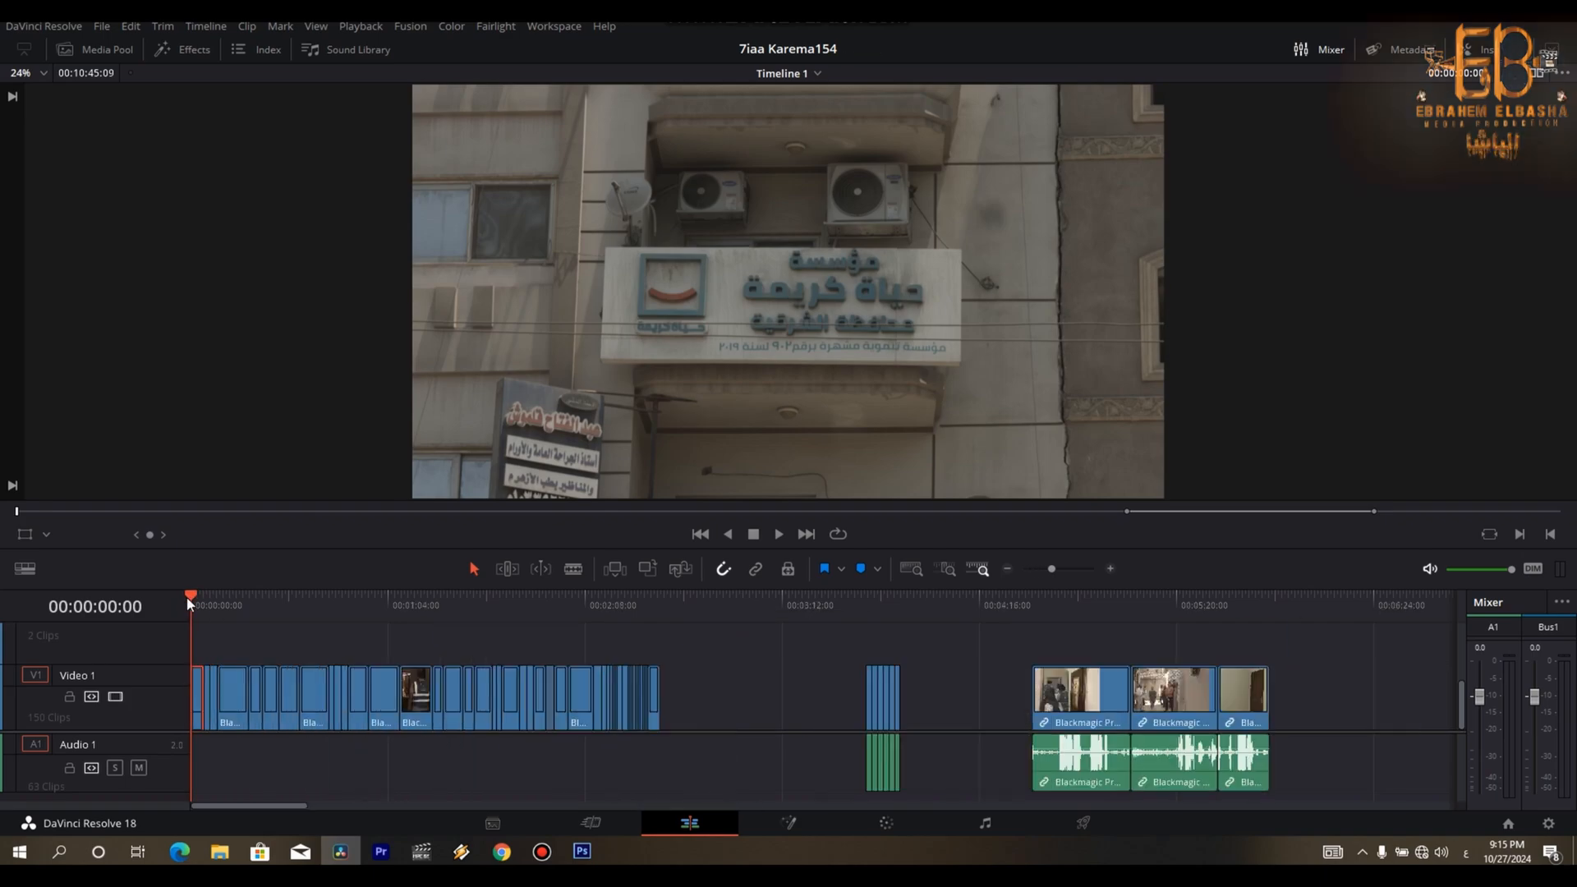
{"action": "key", "text": "ctrl+minus"}
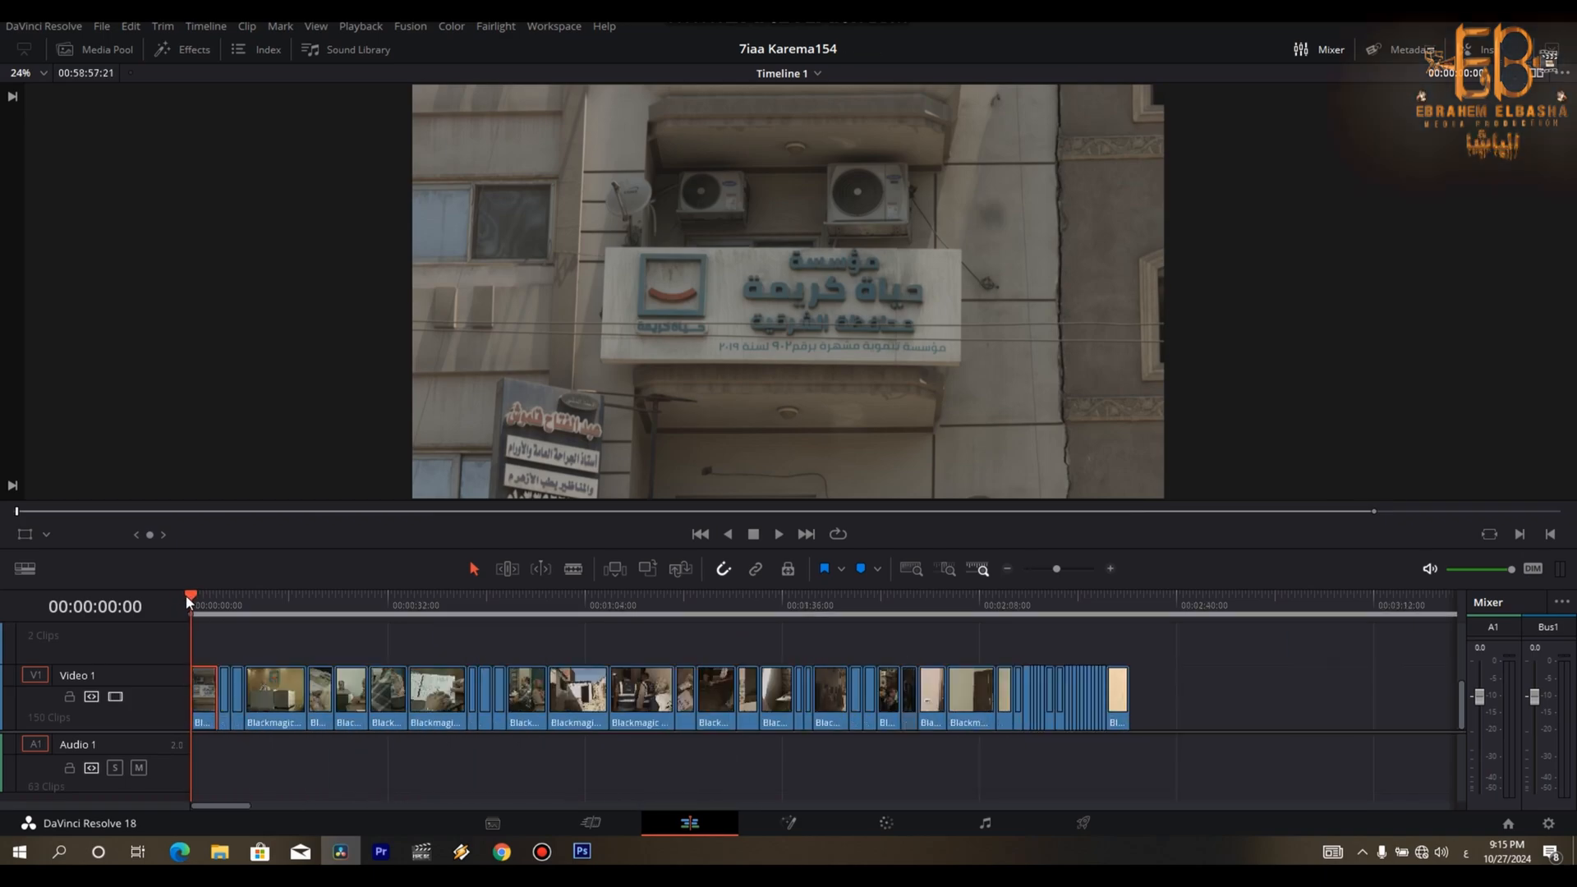
{"action": "left_click", "coordinate": [1149, 609]}
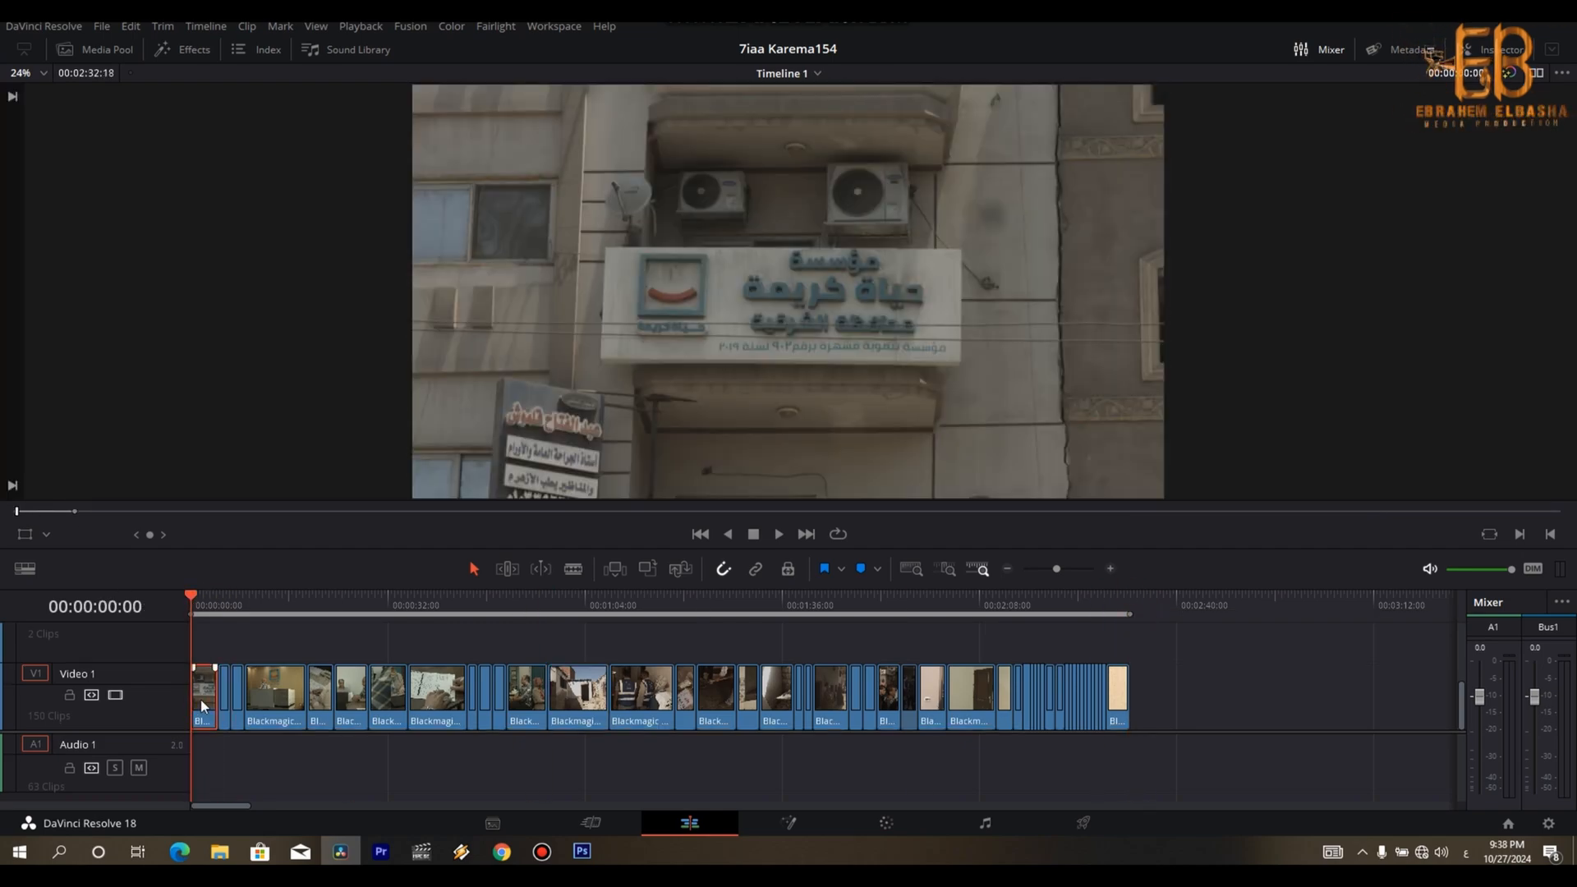
- Preview the opening foundation-building clip and set its speed to 125%
{"action": "key", "text": "space"}
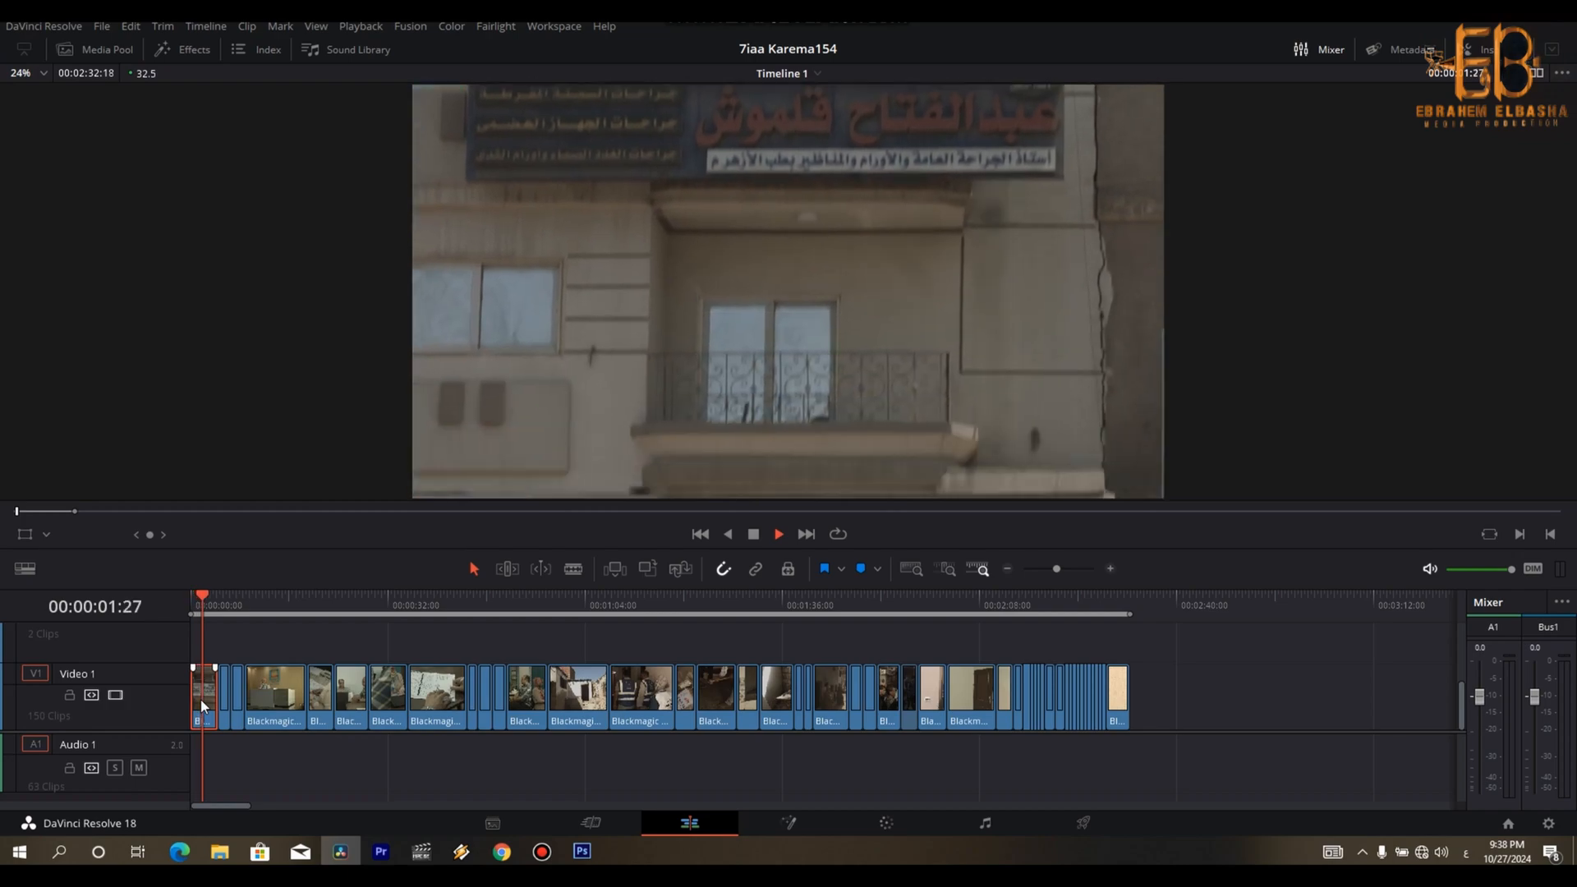
{"action": "key", "text": "space"}
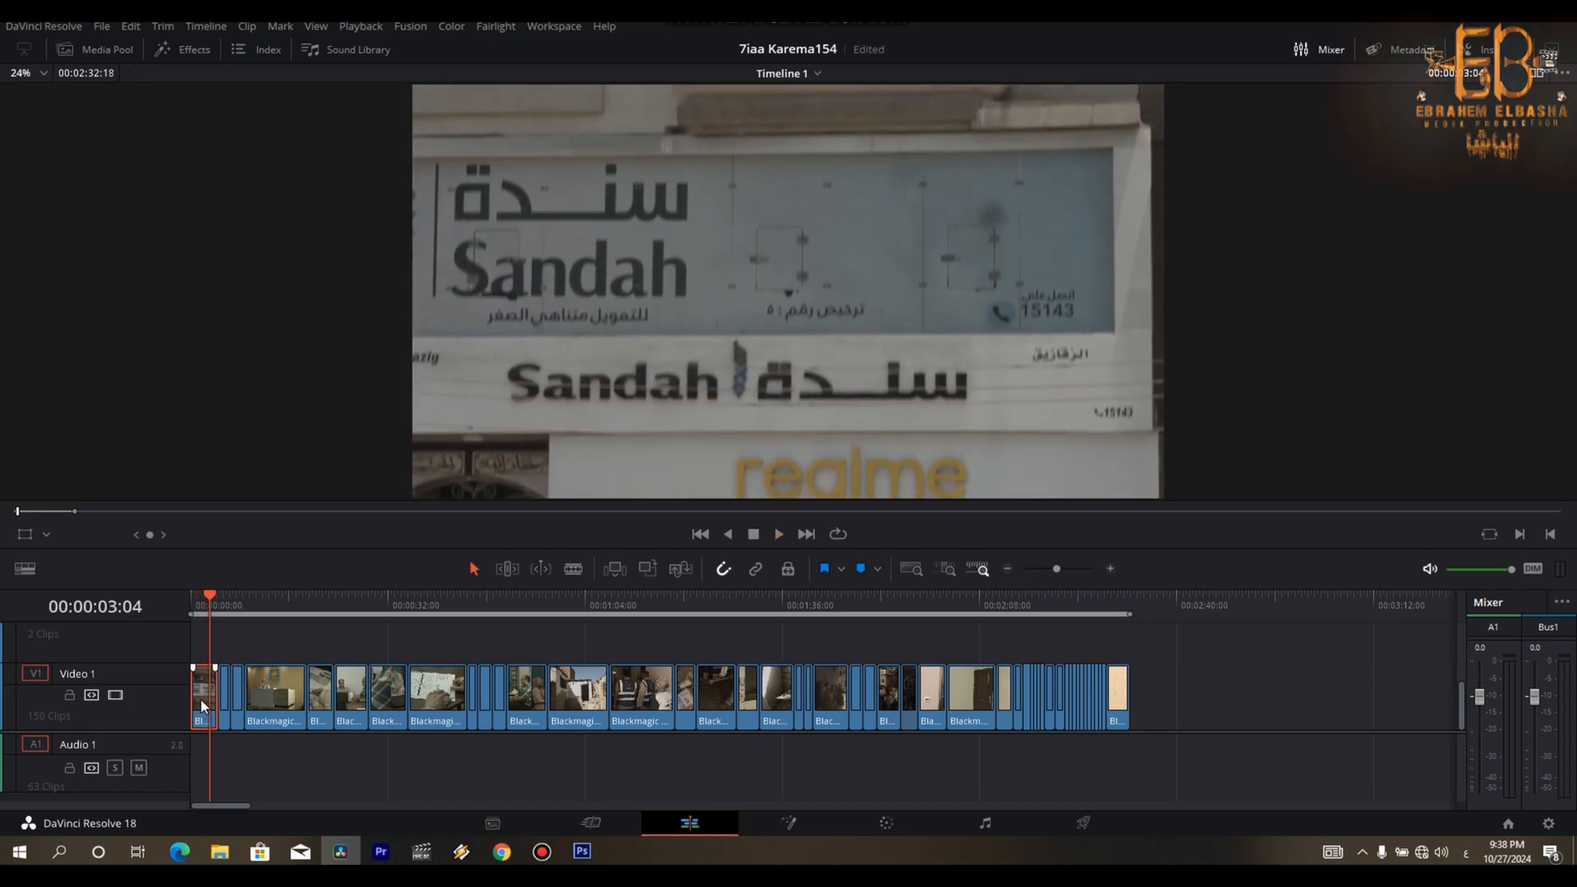
{"action": "key", "text": "ctrl+equal"}
{"action": "key", "text": "ctrl+equal"}
{"action": "key", "text": "Home"}
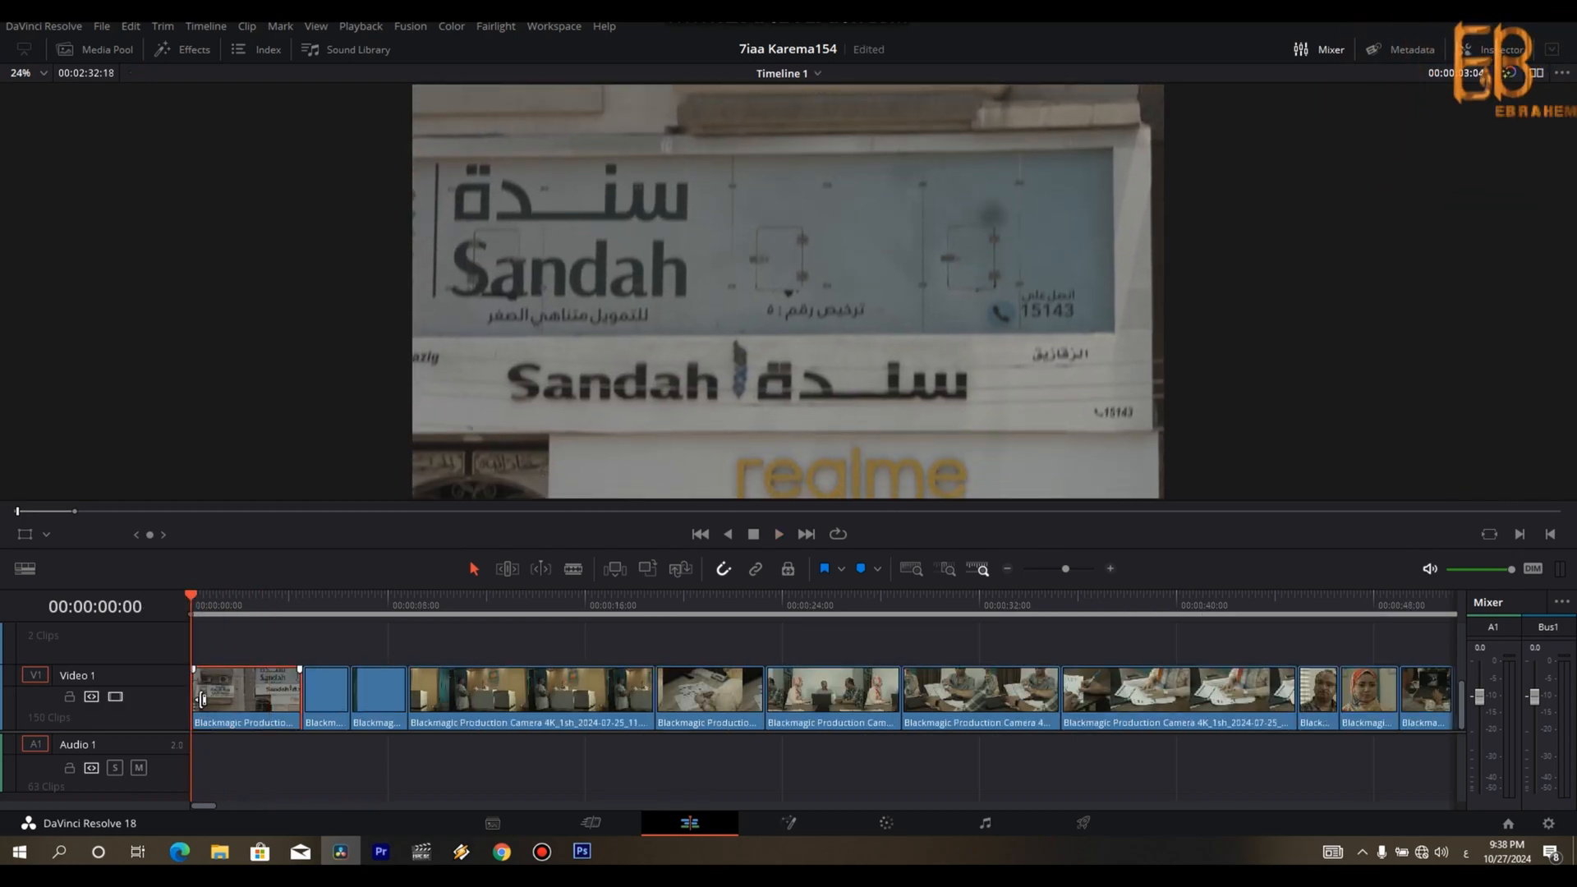
{"action": "key", "text": "r"}
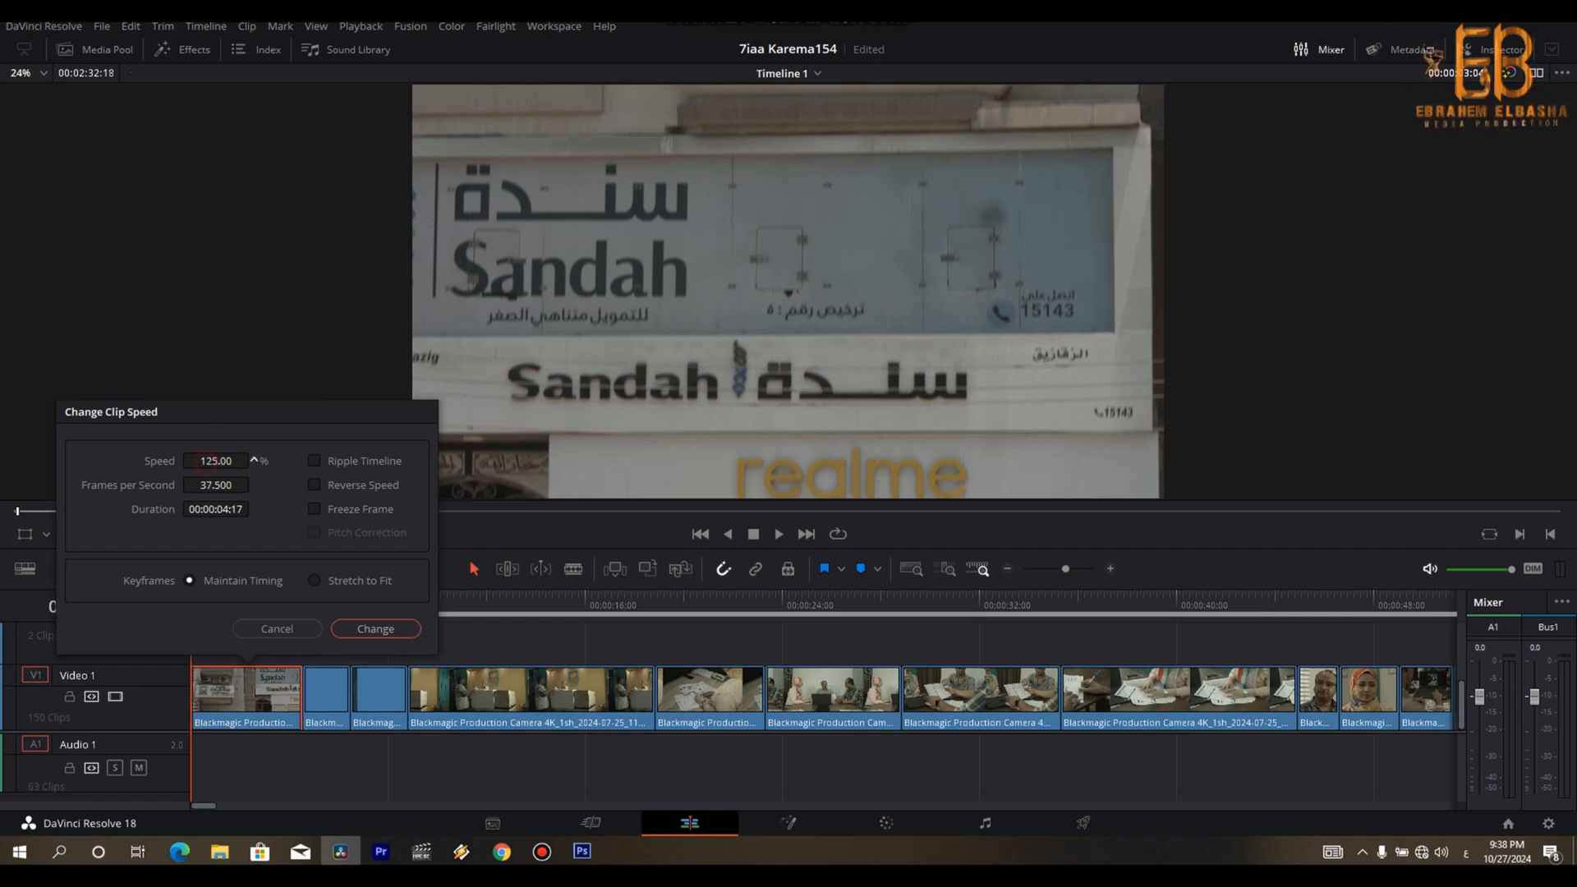
{"action": "left_click_drag", "start_coordinate": [206, 461], "coordinate": [238, 461]}
{"action": "left_click", "coordinate": [388, 629]}
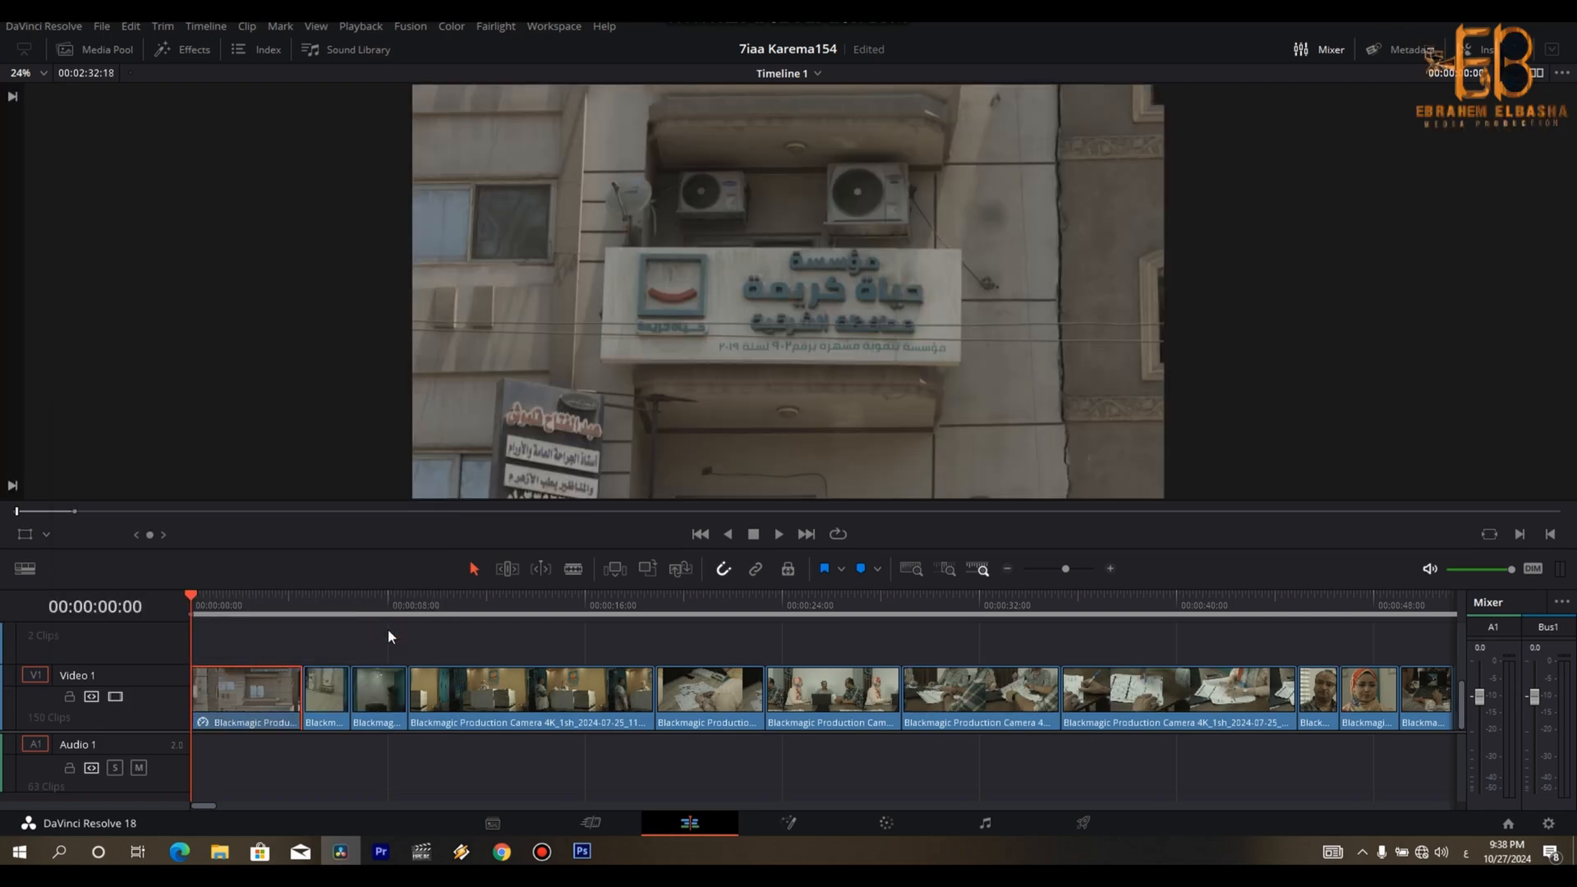
- Split the building clip at 00:00:02:16 and delete its remainder, closing the gap
{"action": "key", "text": "space"}
{"action": "key", "text": "space"}
{"action": "key", "text": "ctrl+b"}
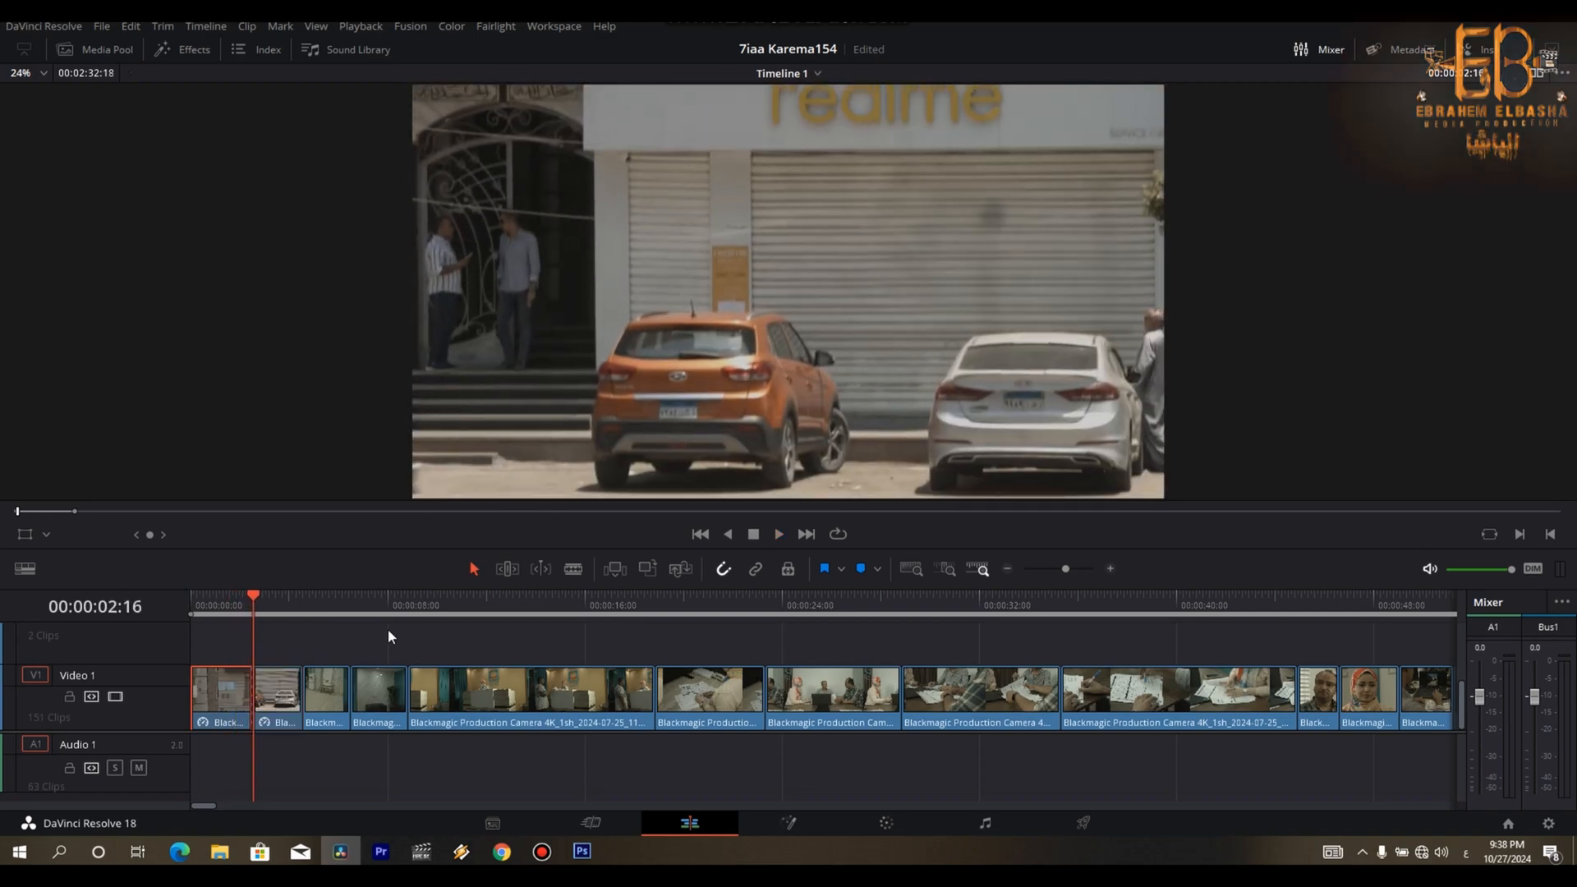
{"action": "key", "text": "Right"}
{"action": "key", "text": "Delete"}
- Review the sofa and water-cooler clip and cut away its opening up to 00:00:03:00, closing the gap
{"action": "key", "text": "Up"}
{"action": "key", "text": "space"}
{"action": "key", "text": "Down"}
{"action": "key", "text": "space"}
{"action": "key", "text": "Left"}
{"action": "key", "text": "Left"}
{"action": "key", "text": "Left"}
{"action": "key", "text": "Left"}
{"action": "key", "text": "Left"}
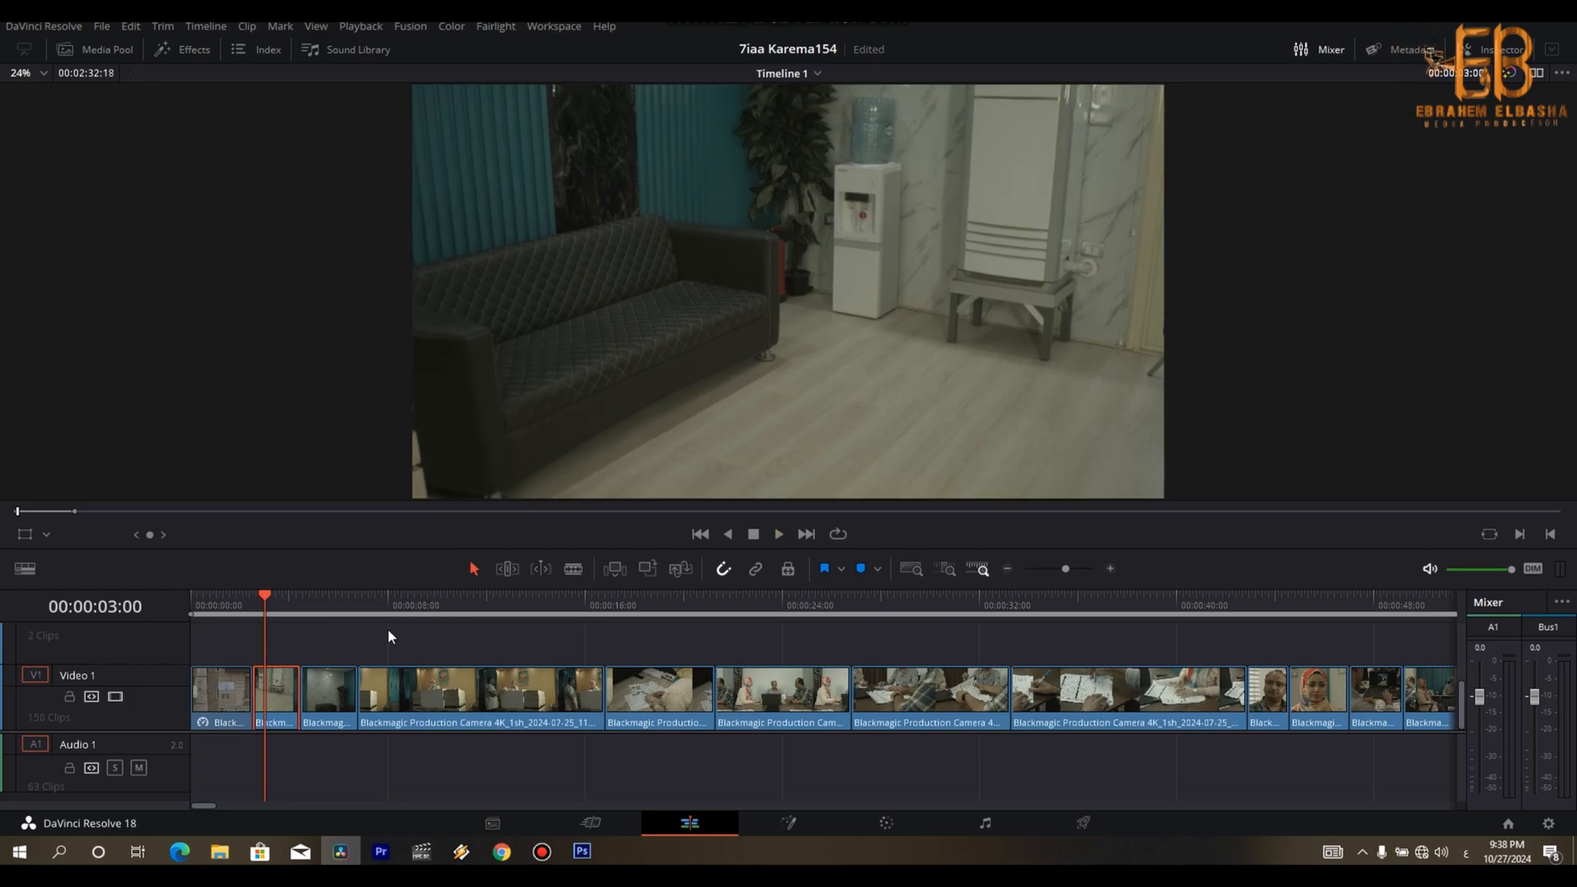
{"action": "key", "text": "ctrl+b"}
{"action": "key", "text": "Delete"}
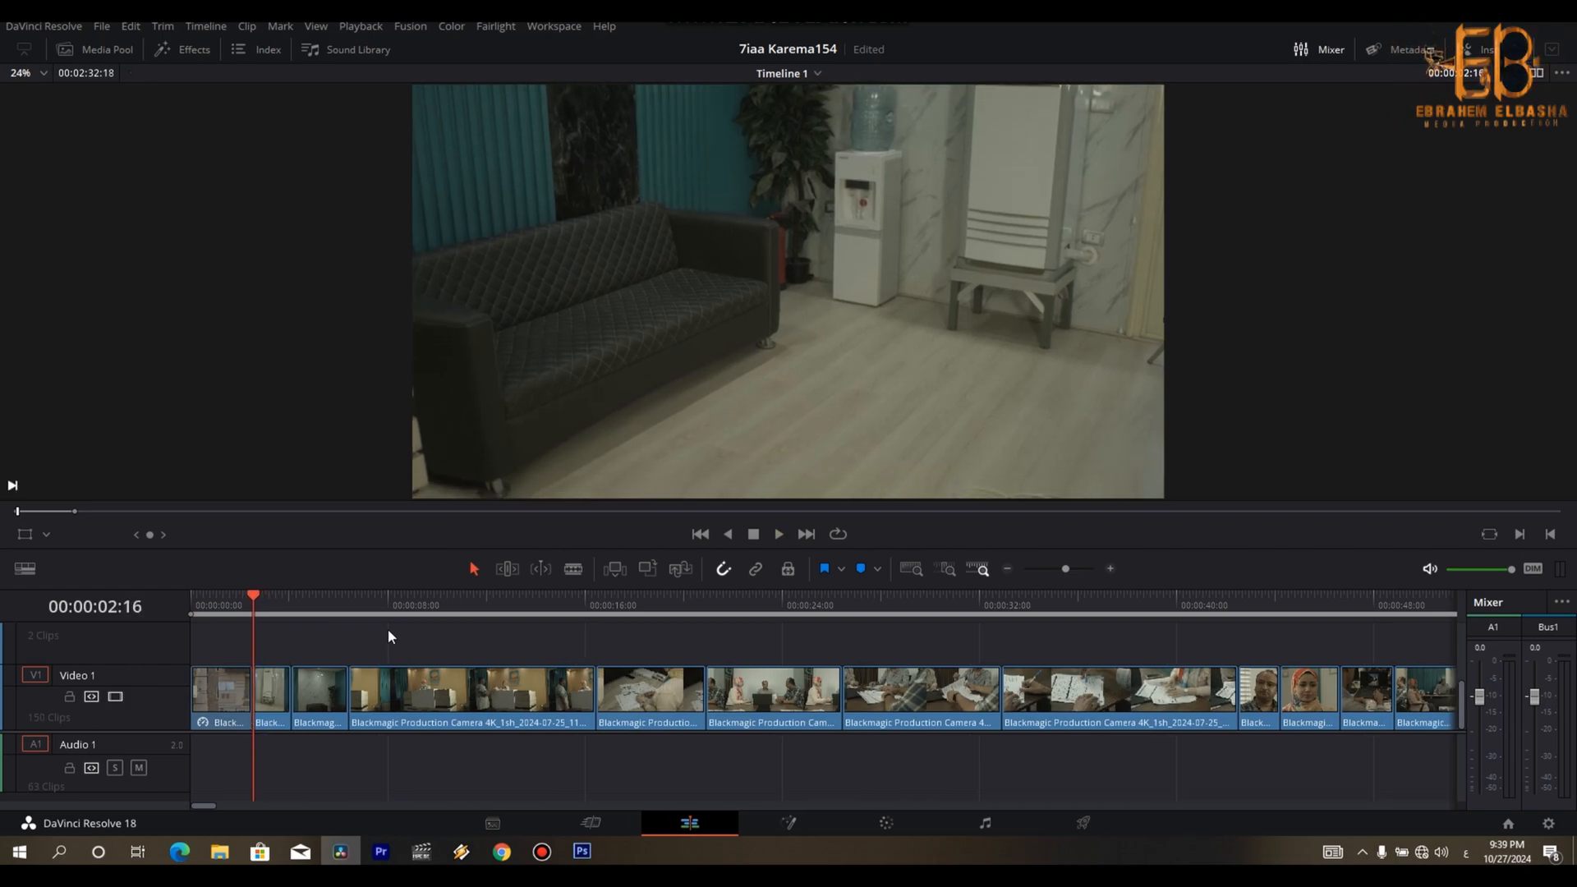
- Try splitting the sofa clip at 00:00:03:24, and undo the split
{"action": "key", "text": "space"}
{"action": "key", "text": "space"}
{"action": "key", "text": "Right"}
{"action": "key", "text": "Right"}
{"action": "key", "text": "Right"}
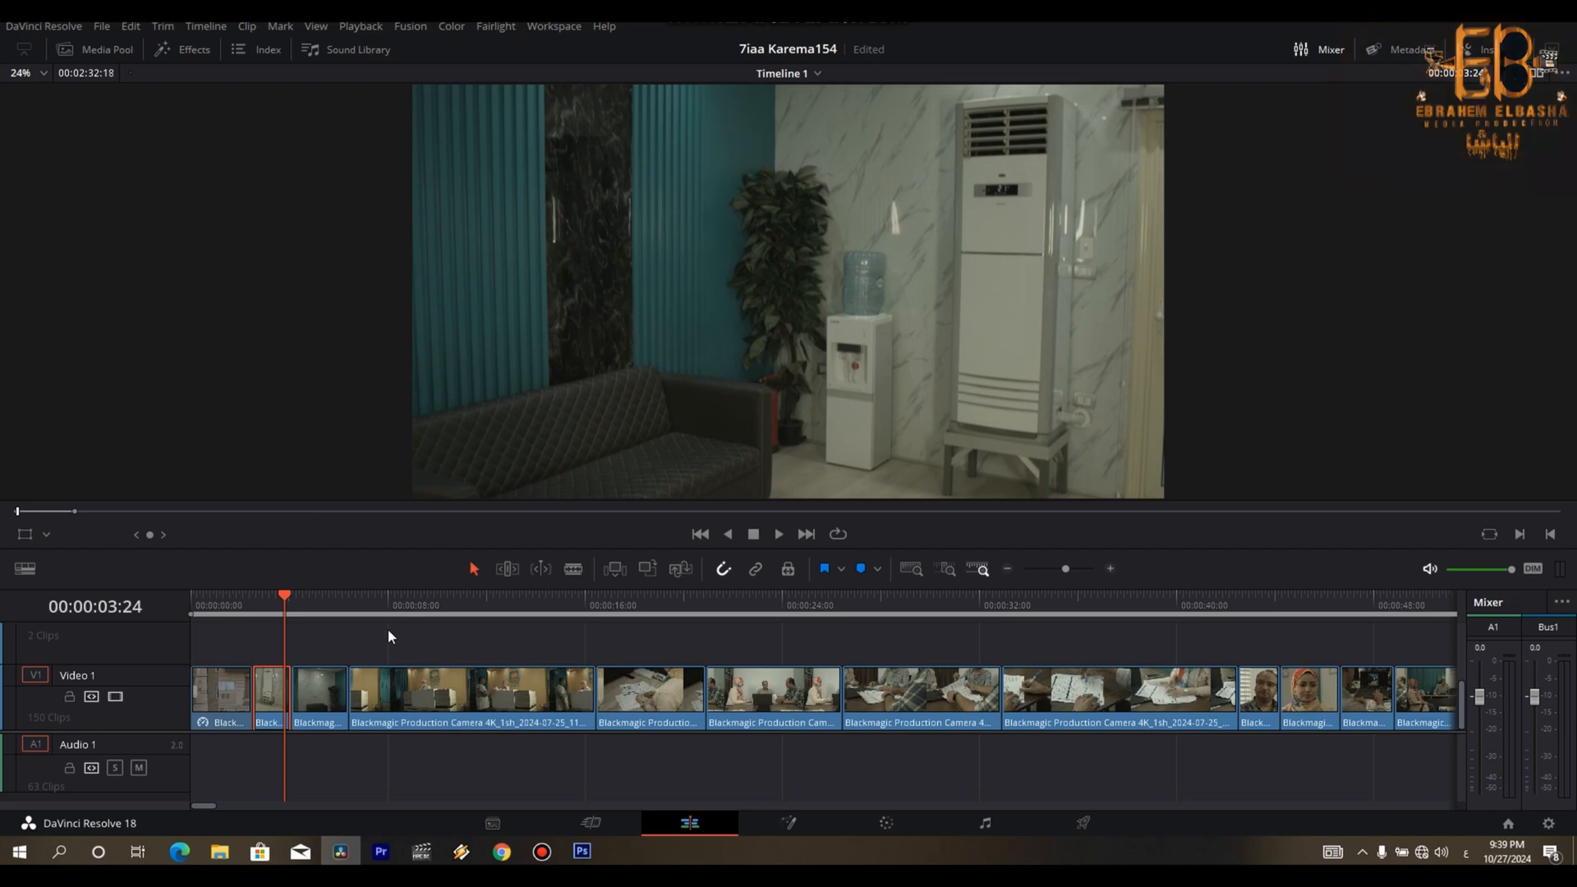
{"action": "key", "text": "ctrl+b"}
{"action": "key", "text": "Right"}
{"action": "key", "text": "Right"}
{"action": "key", "text": "Right"}
{"action": "key", "text": "Right"}
{"action": "key", "text": "Right"}
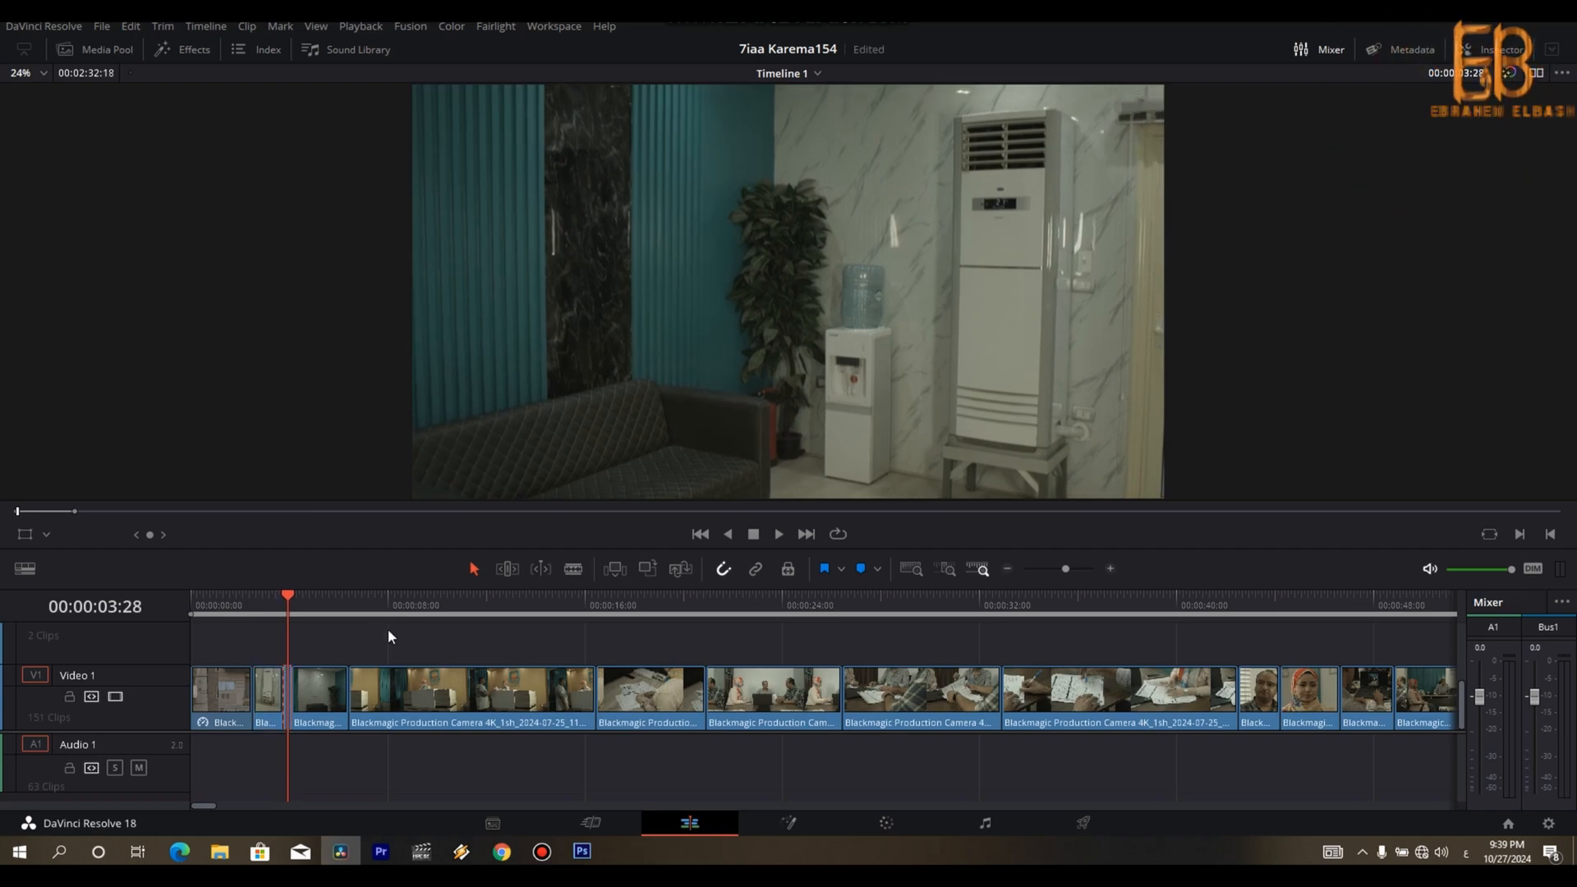
{"action": "key", "text": "ctrl+z"}
- Trim the first few frames off the third clip, the dark seating-area shot, and close the gap
{"action": "key", "text": "space"}
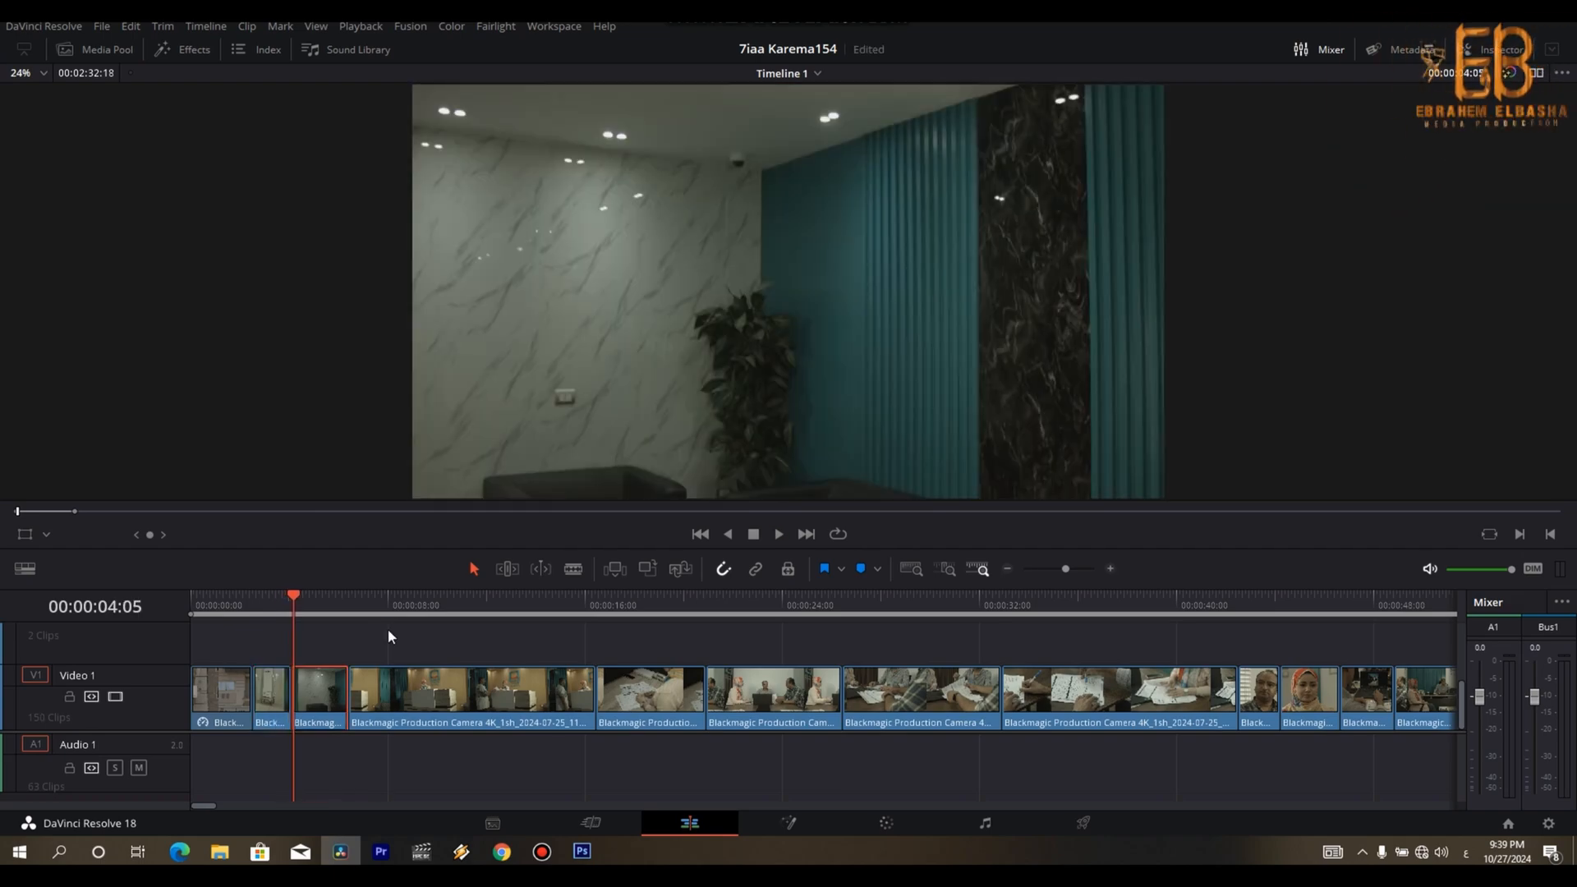
{"action": "key", "text": "space"}
{"action": "key", "text": "Left"}
{"action": "key", "text": "Left"}
{"action": "key", "text": "Right"}
{"action": "key", "text": "ctrl+b"}
{"action": "key", "text": "Delete"}
{"action": "key", "text": "space"}
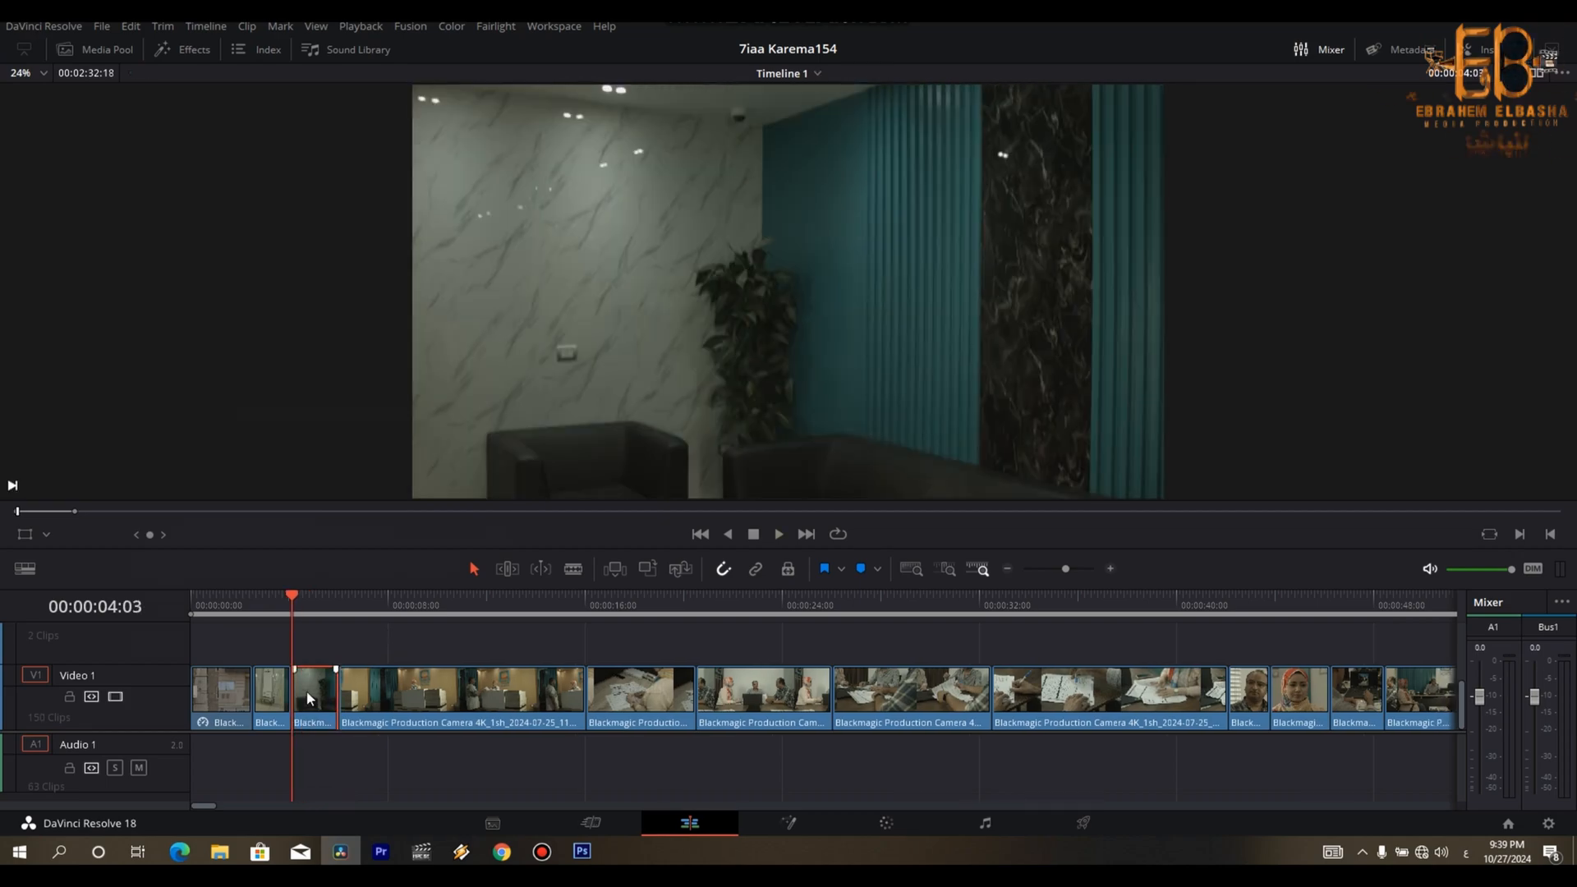
- Set the seating-area clip's speed to 119% and trim its end at 00:00:05:23
{"action": "key", "text": "r"}
{"action": "left_click_drag", "start_coordinate": [277, 461], "coordinate": [293, 462]}
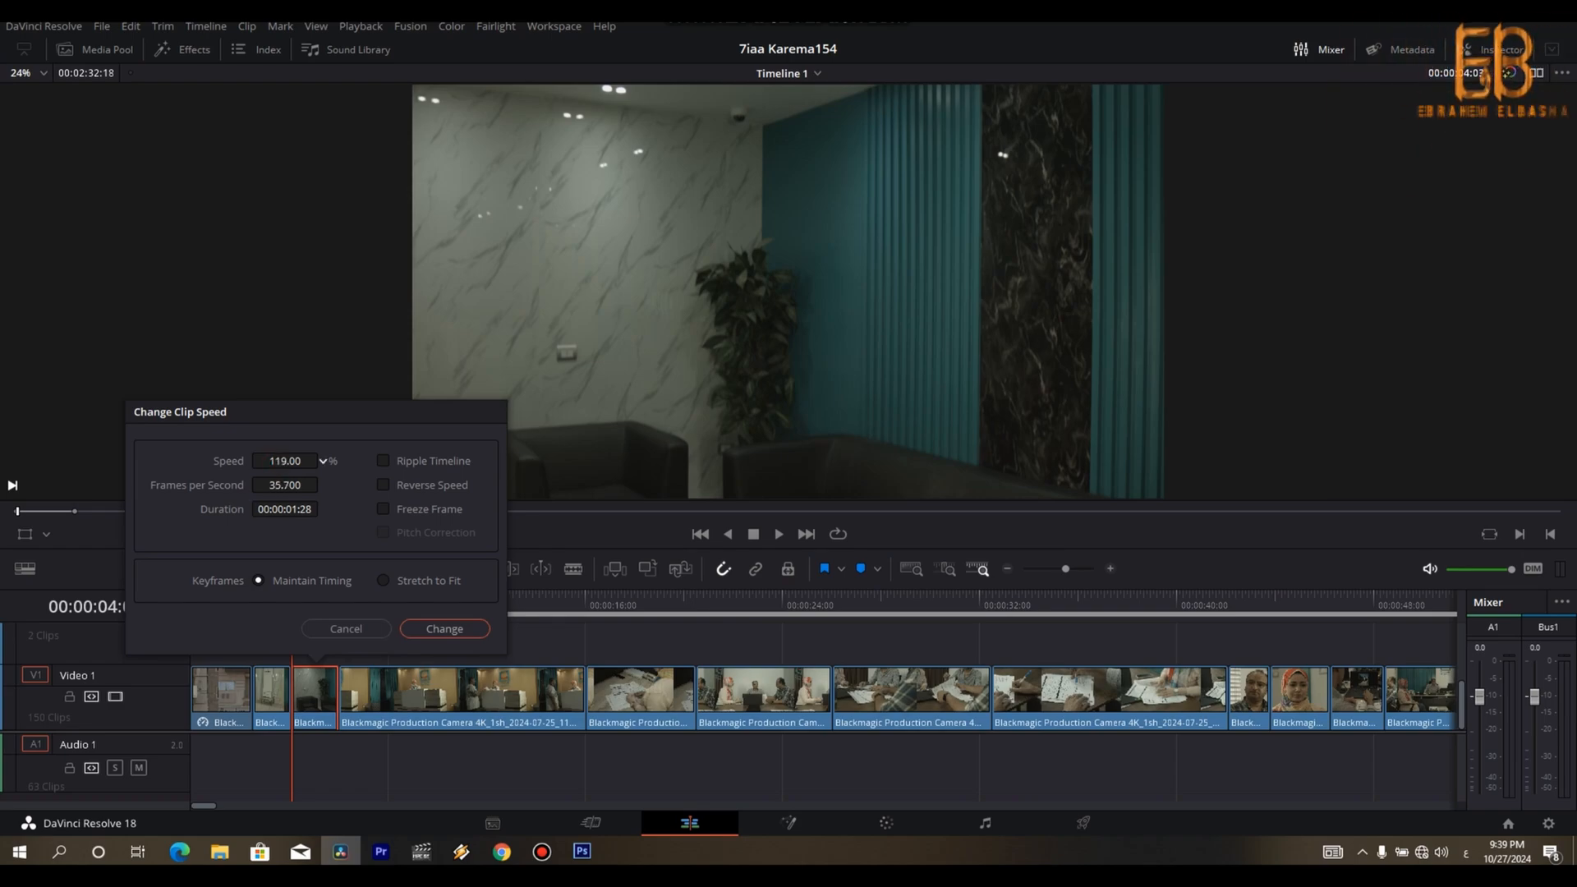
{"action": "left_click", "coordinate": [456, 633]}
{"action": "key", "text": "space"}
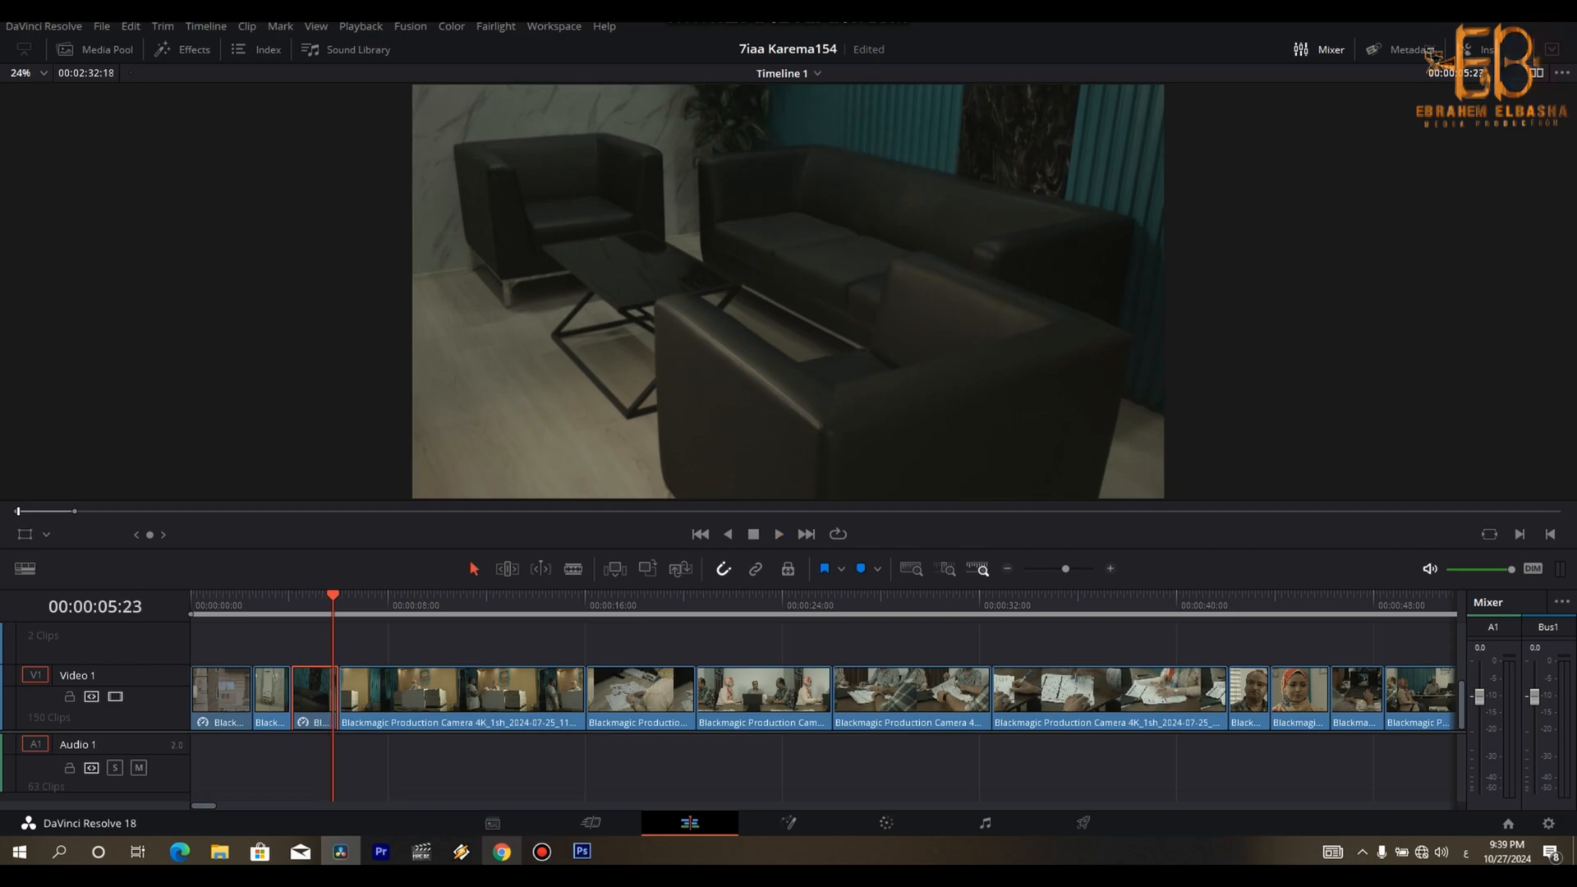
{"action": "key", "text": "Delete"}
- Trim the start of the reception-desk clip in two passes, removing everything up to 00:00:06:25 in the second
{"action": "key", "text": "space"}
{"action": "key", "text": "space"}
{"action": "key", "text": "ctrl+b"}
{"action": "key", "text": "Delete"}
{"action": "key", "text": "space"}
- Play through the reception-desk clip and trim its end at 00:00:11:07, closing the gap
{"action": "key", "text": "space"}
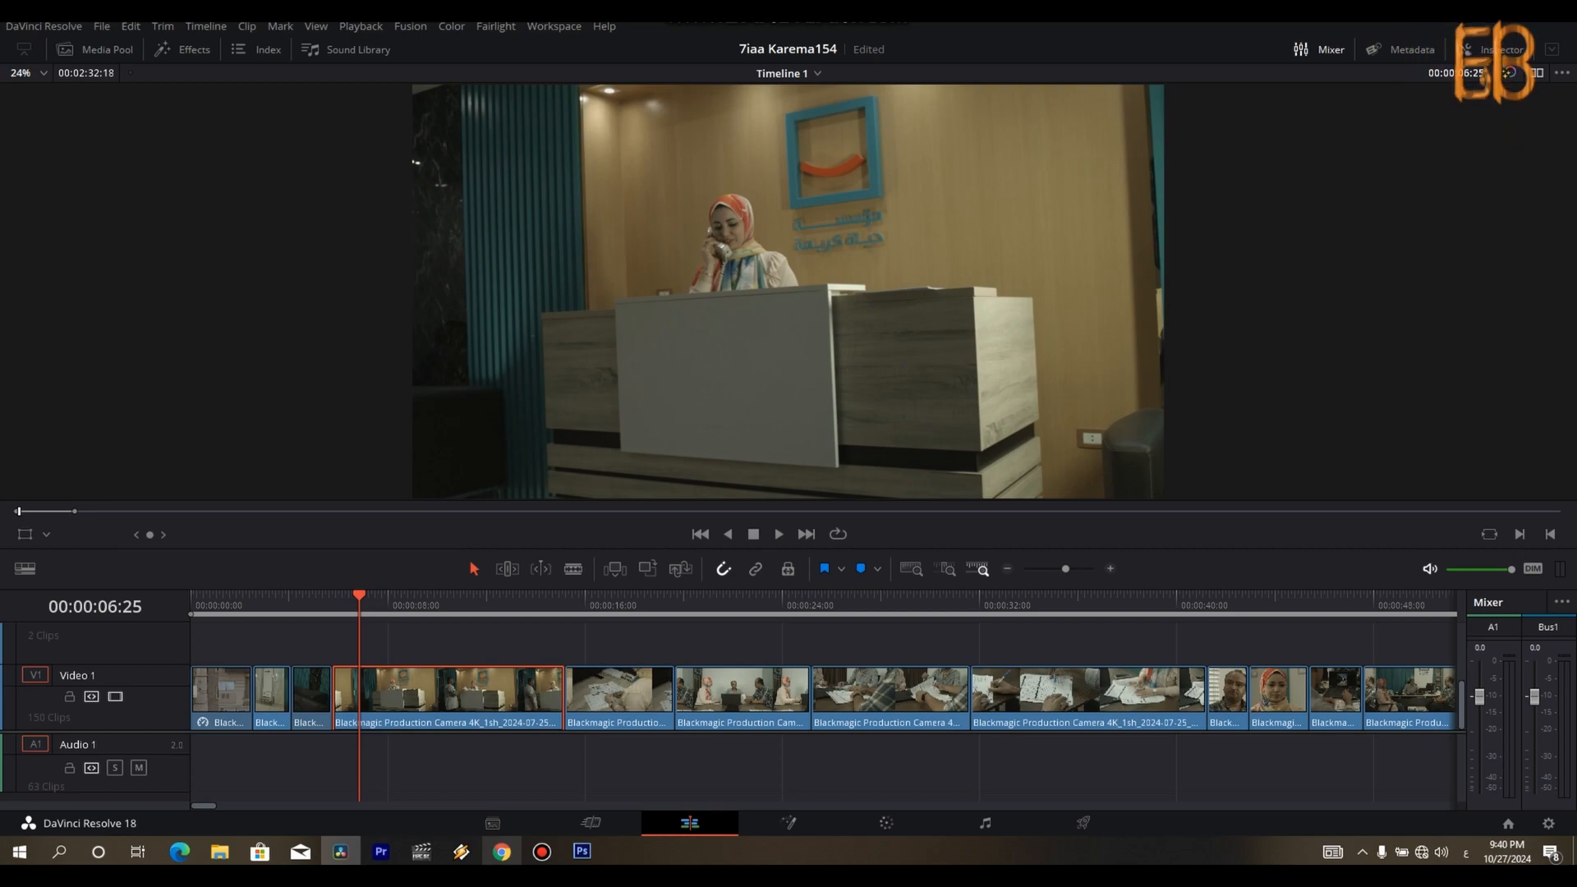
{"action": "key", "text": "ctrl+b"}
{"action": "key", "text": "Delete"}
{"action": "key", "text": "space"}
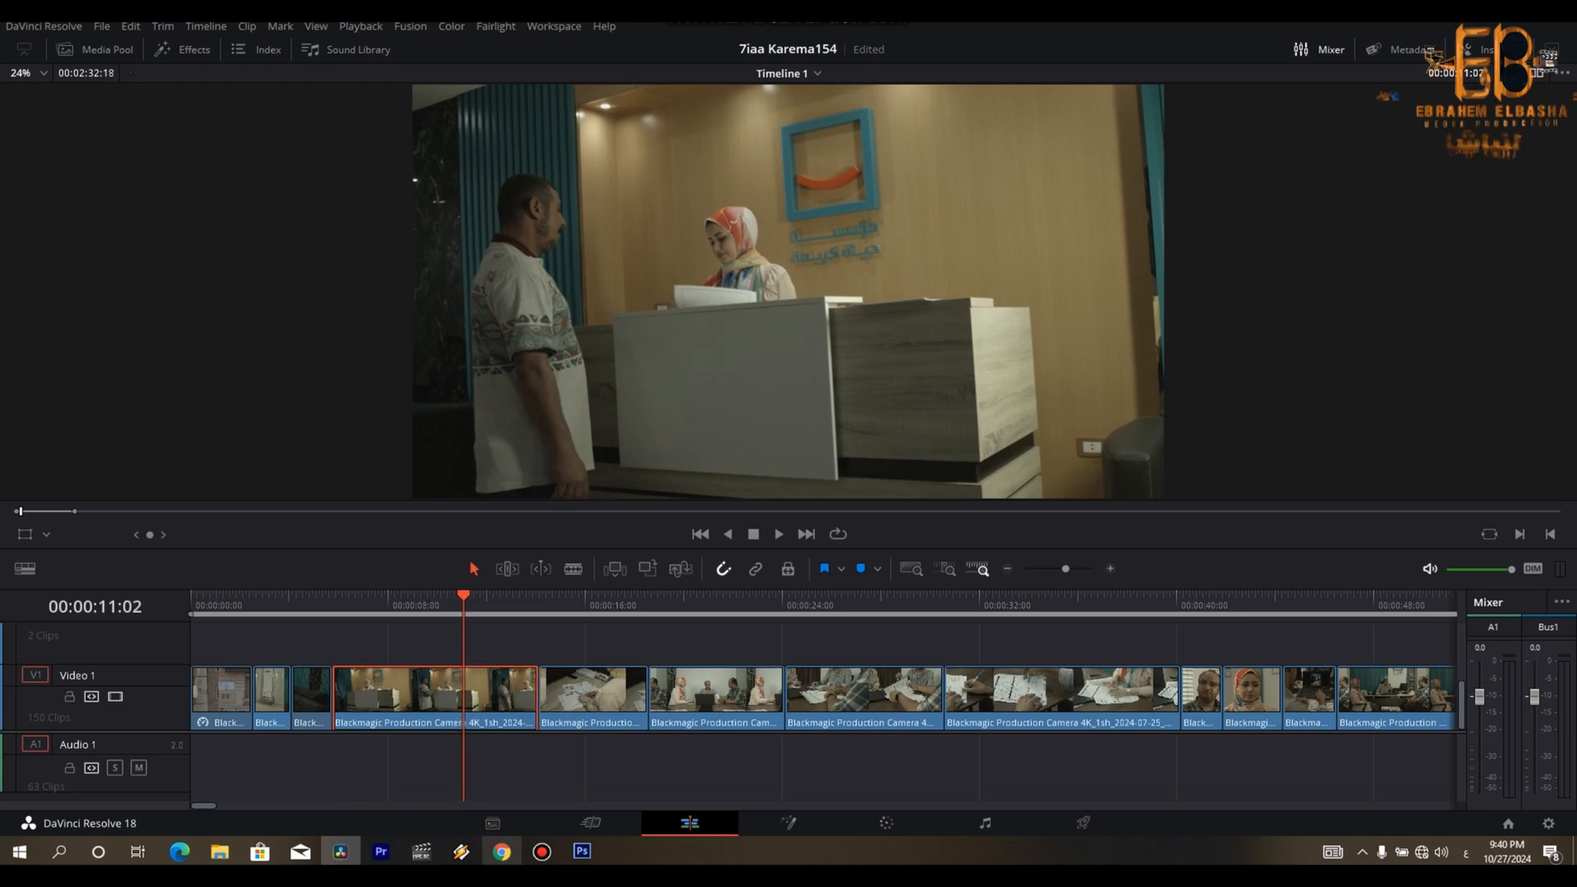
{"action": "key", "text": "Right"}
{"action": "key", "text": "Right"}
{"action": "key", "text": "Right"}
{"action": "key", "text": "ctrl+b"}
{"action": "key", "text": "Delete"}
- Trim both ends of the close-up of the woman writing on documents so it ends at 00:00:12:16
{"action": "key", "text": "space"}
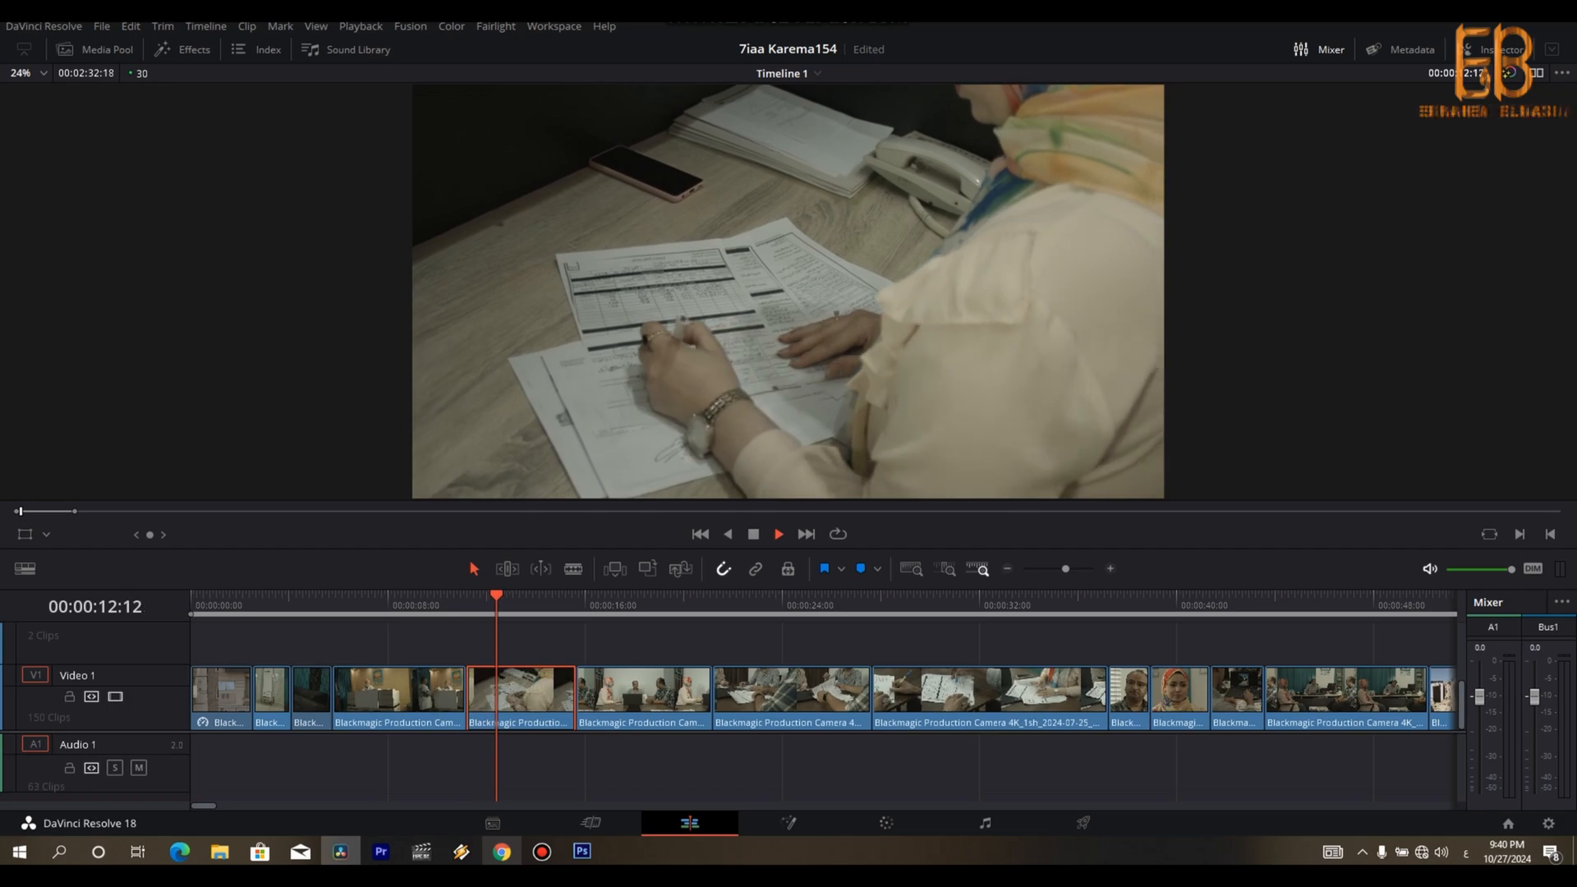
{"action": "key", "text": "Delete"}
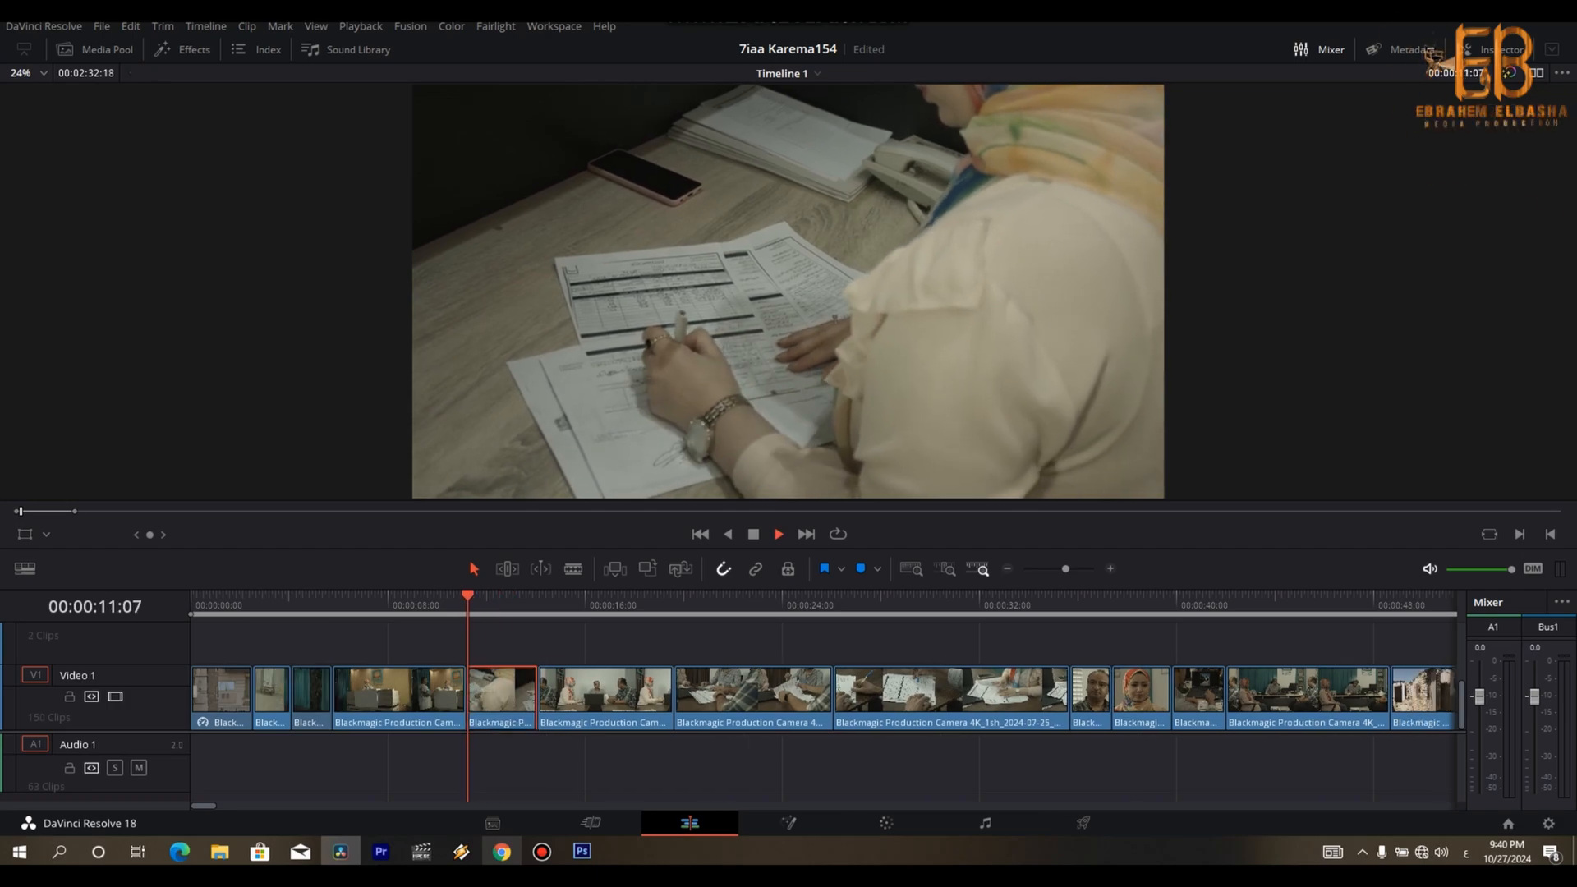
{"action": "key", "text": "Left"}
{"action": "key", "text": "ctrl+b"}
{"action": "key", "text": "Right"}
{"action": "key", "text": "Delete"}
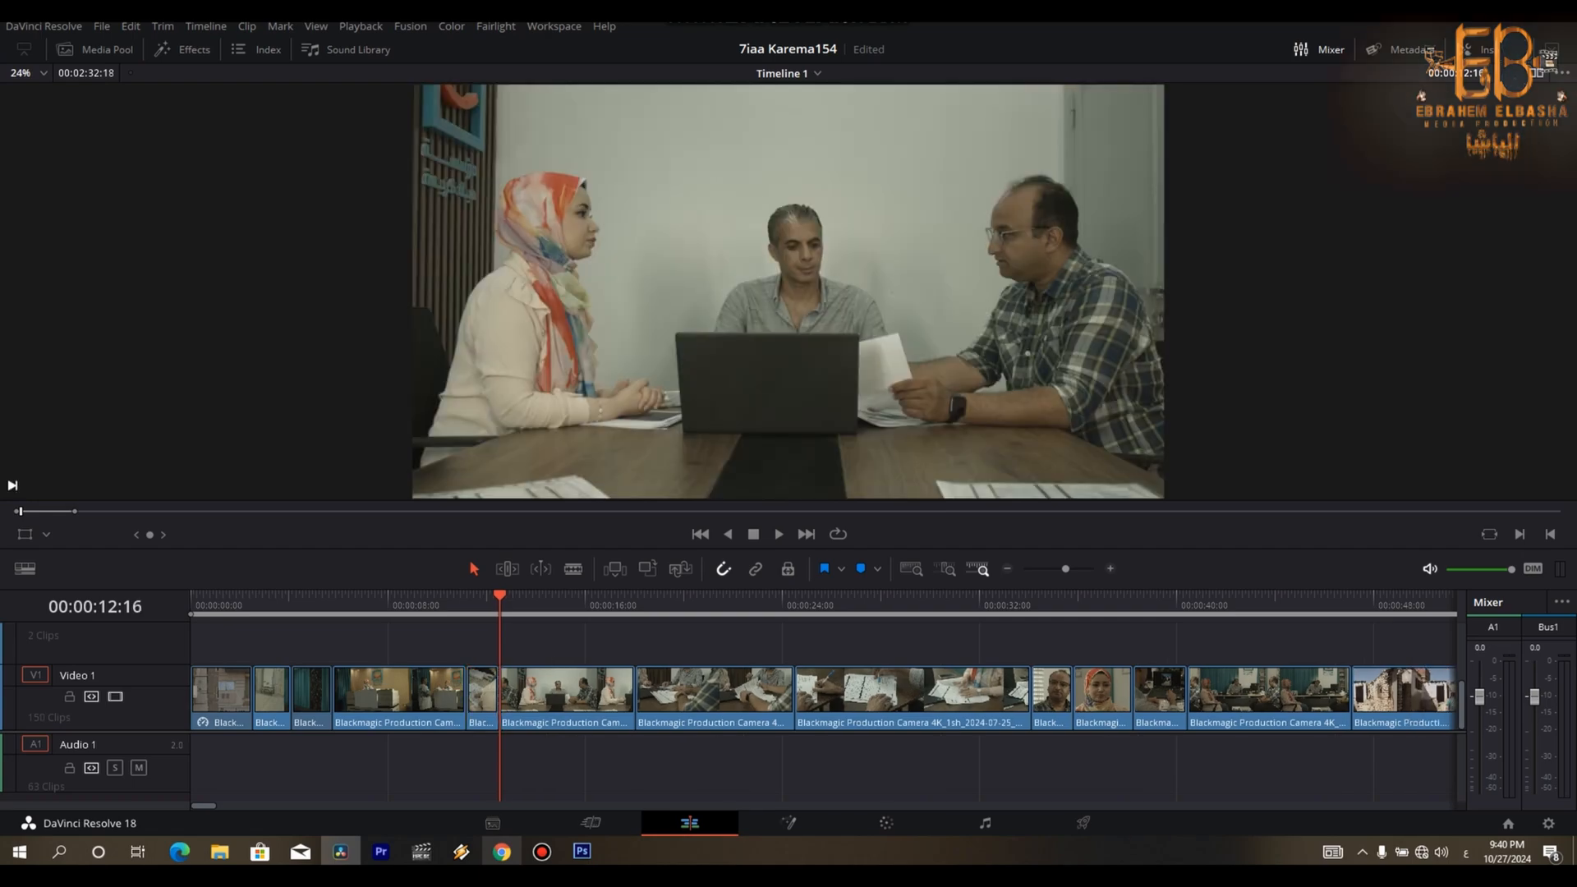
- Trim the opening of the three-person meeting clip with the laptop in two passes, closing each gap
{"action": "key", "text": "space"}
{"action": "key", "text": "space"}
{"action": "key", "text": "Left"}
{"action": "key", "text": "Left"}
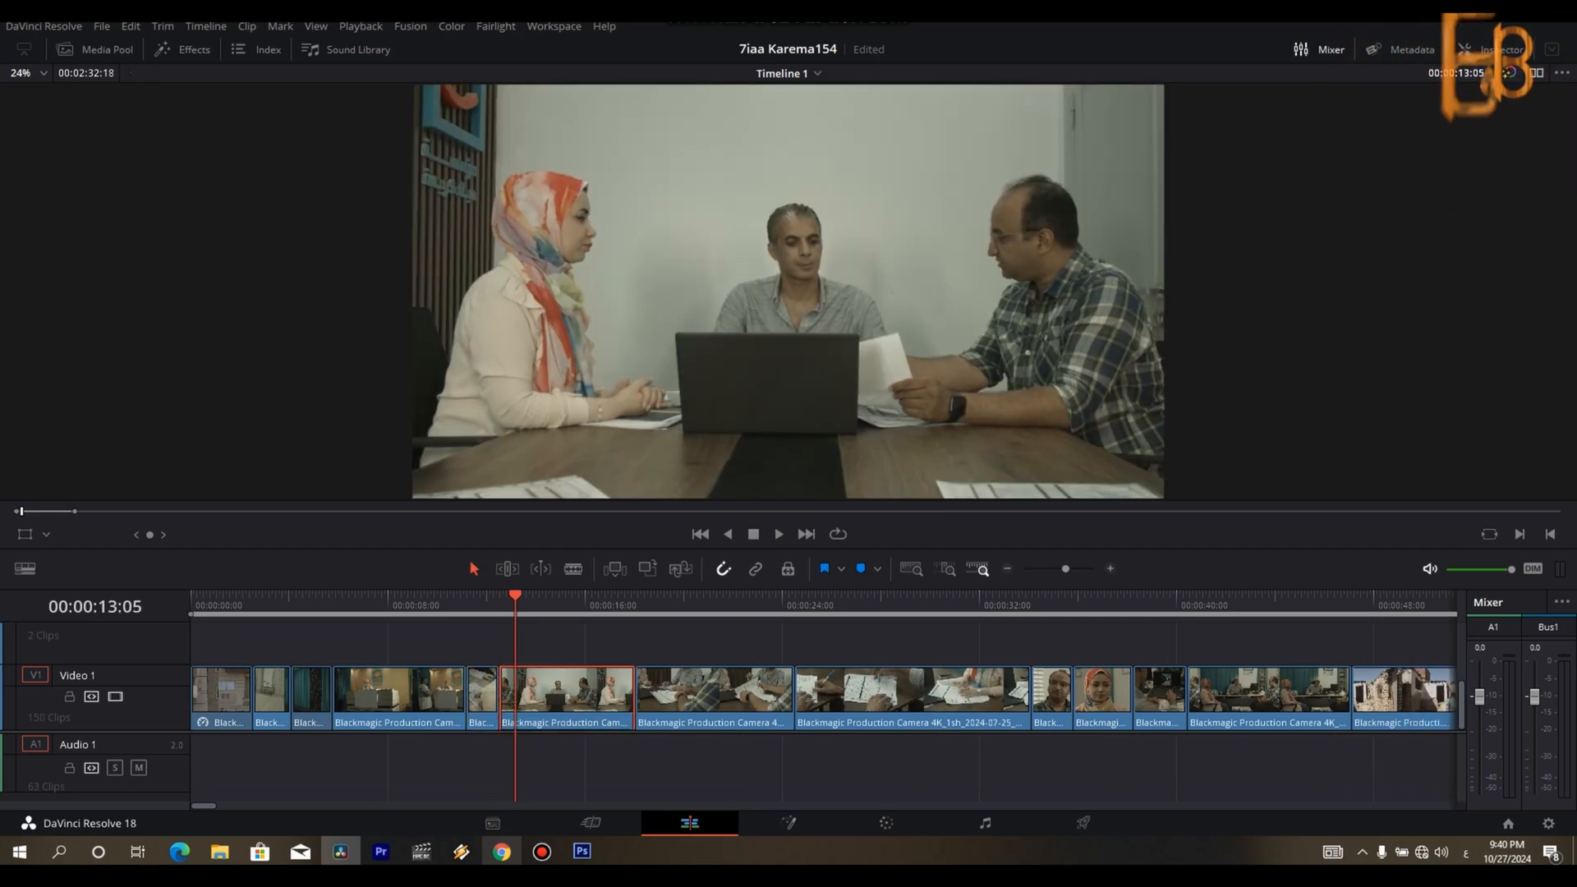
{"action": "key", "text": "Delete"}
{"action": "key", "text": "space"}
- Trim the end of the three-person meeting clip just after 00:00:15:11 and close the gap
{"action": "key", "text": "space"}
{"action": "key", "text": "Left"}
{"action": "key", "text": "Left"}
{"action": "key", "text": "ctrl+shift+bracketleft"}
{"action": "key", "text": "space"}
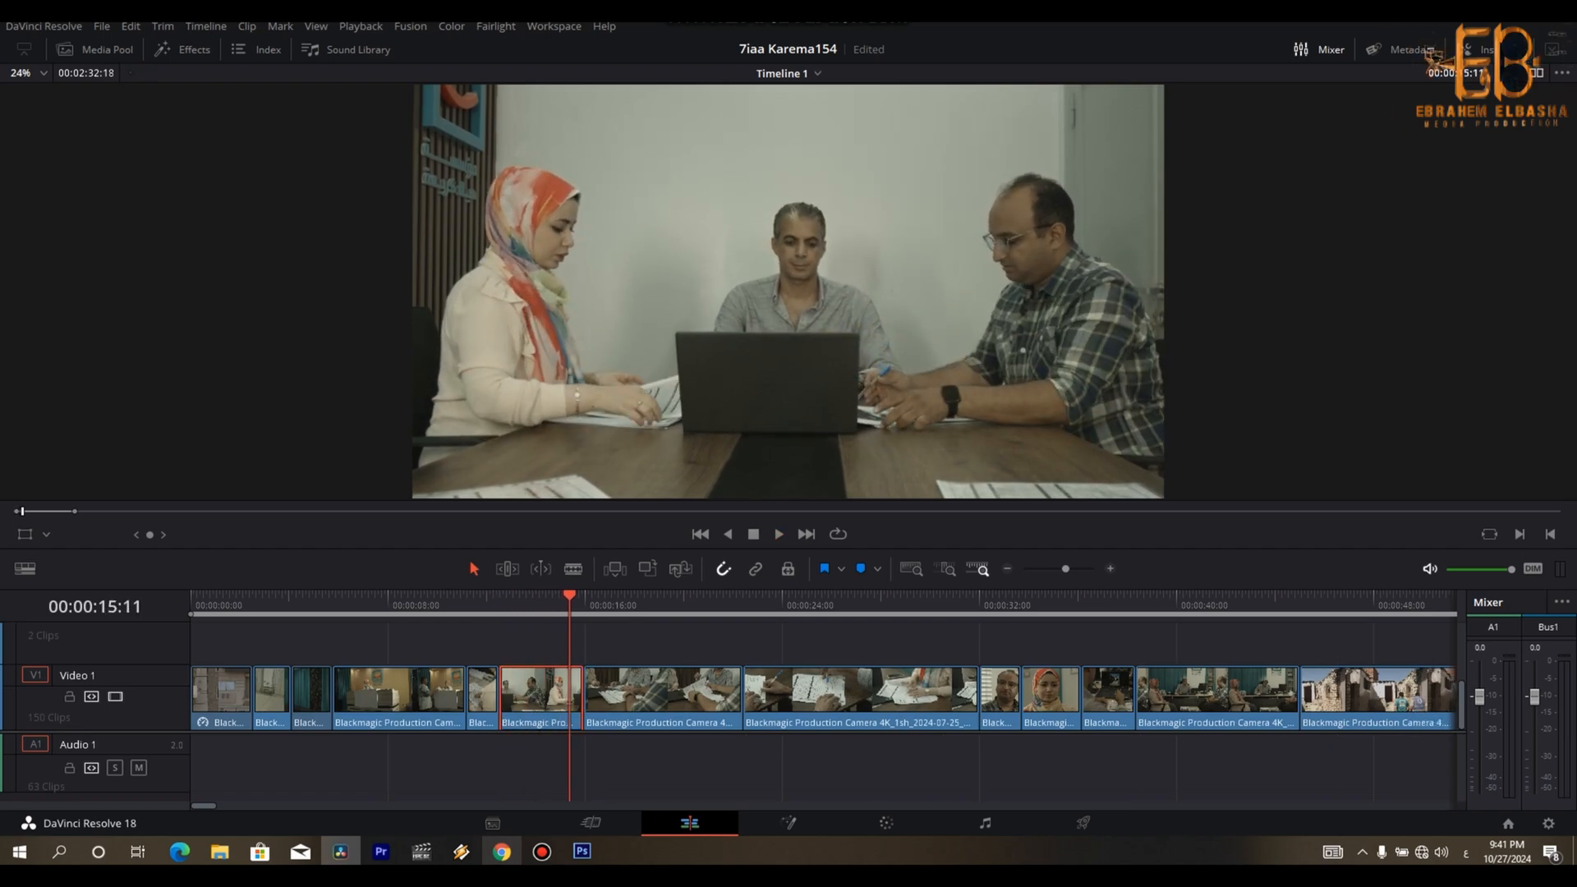
{"action": "key", "text": "Right"}
{"action": "key", "text": "Delete"}
- Trim the following paper-signing clip, removing its opening up to 00:00:16:00 and its tail from 00:00:21:02
{"action": "key", "text": "space"}
{"action": "key", "text": "space"}
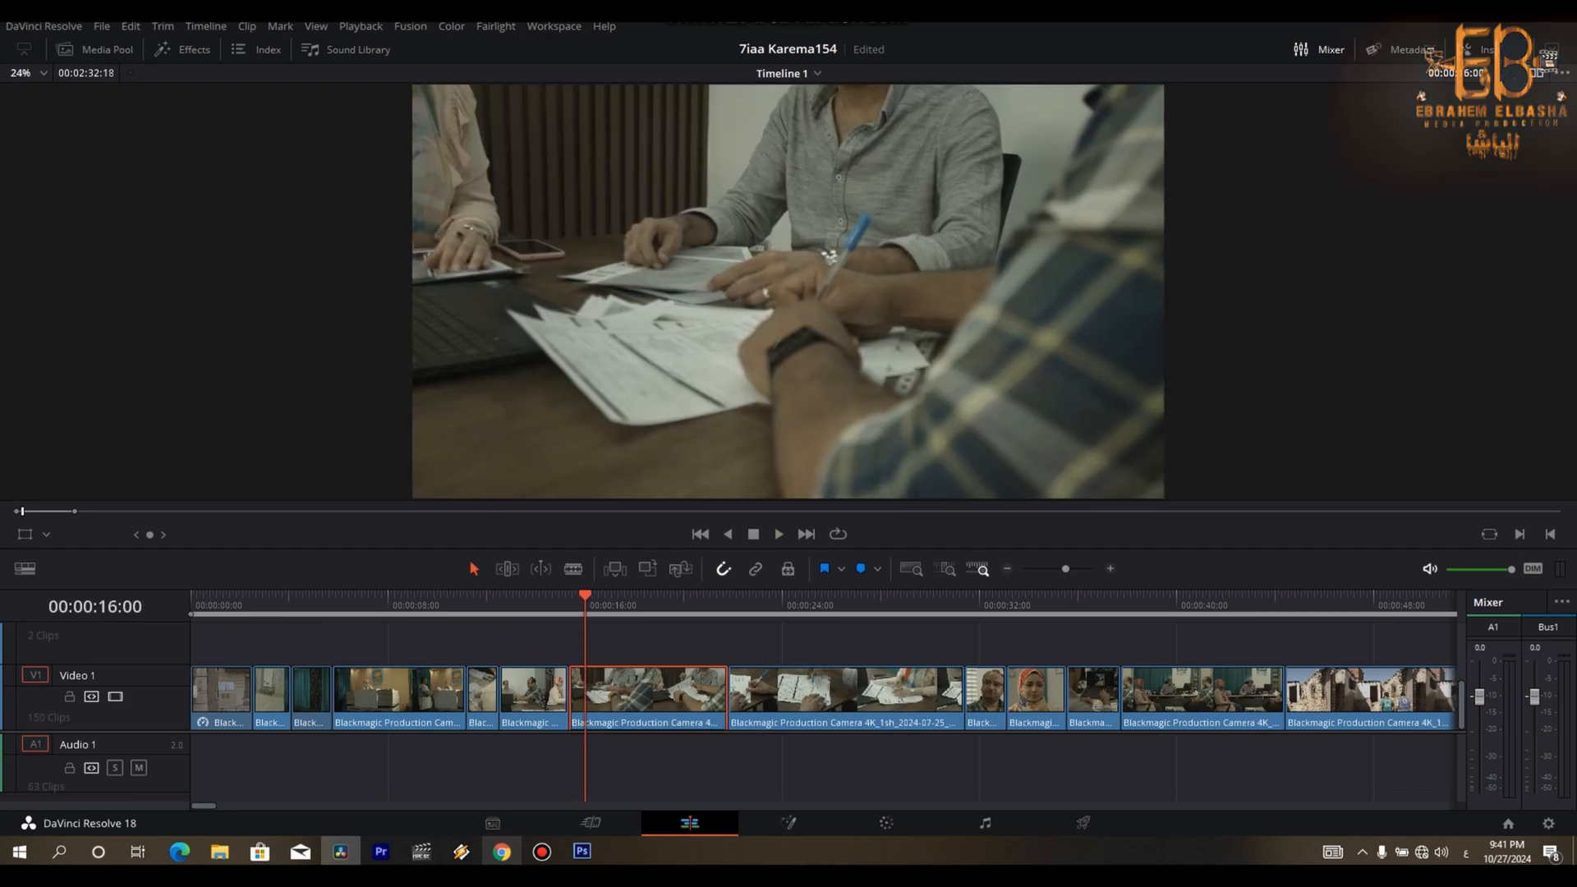
{"action": "key", "text": "ctrl+b"}
{"action": "key", "text": "Delete"}
{"action": "key", "text": "space"}
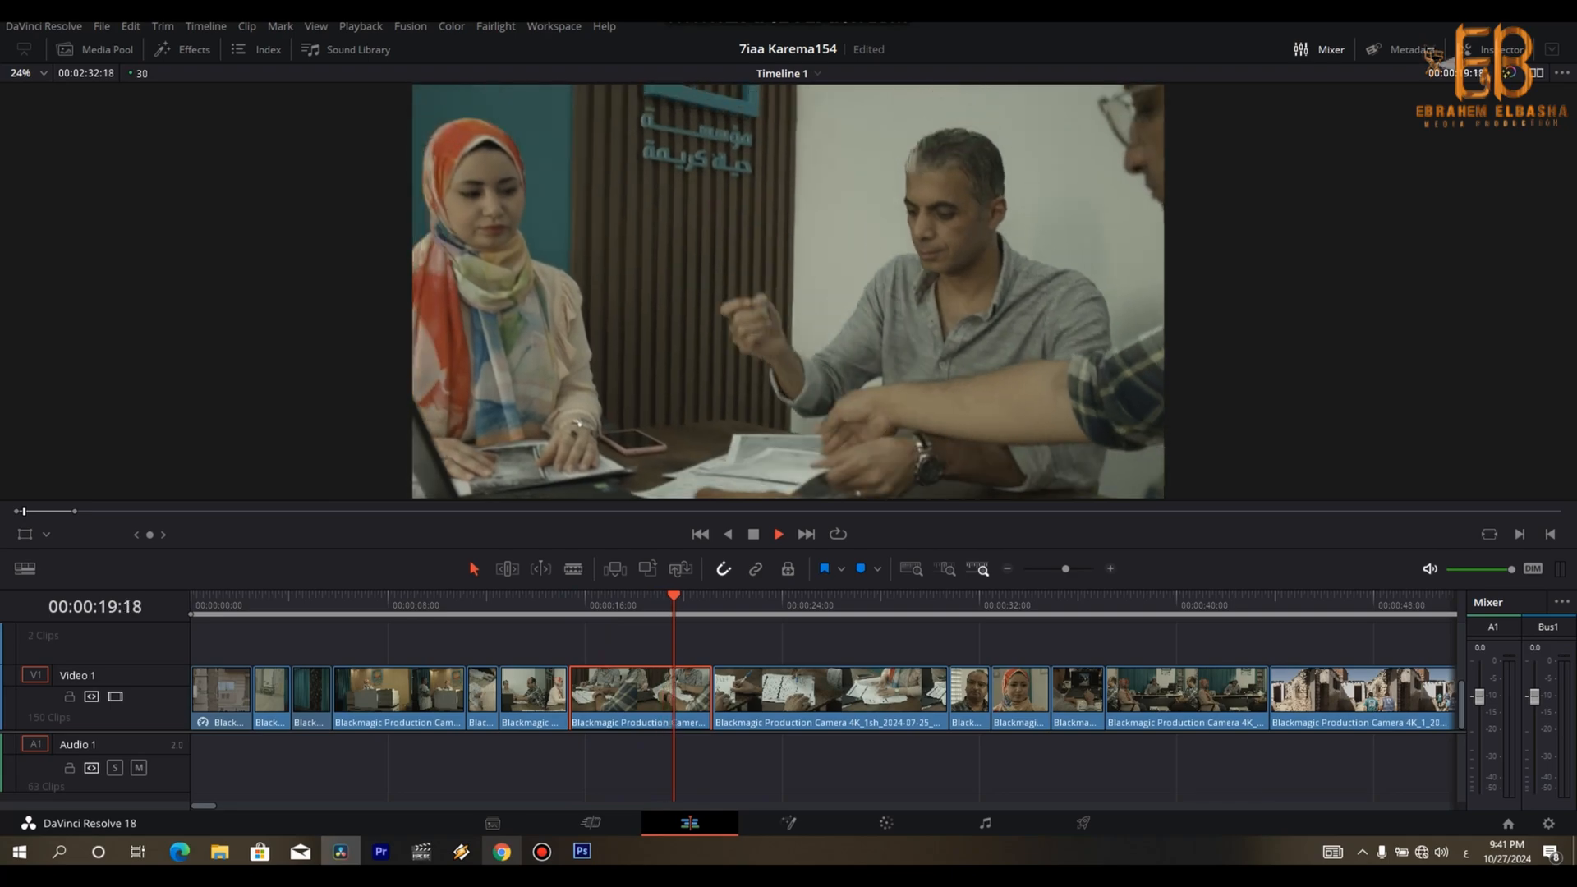
{"action": "key", "text": "space"}
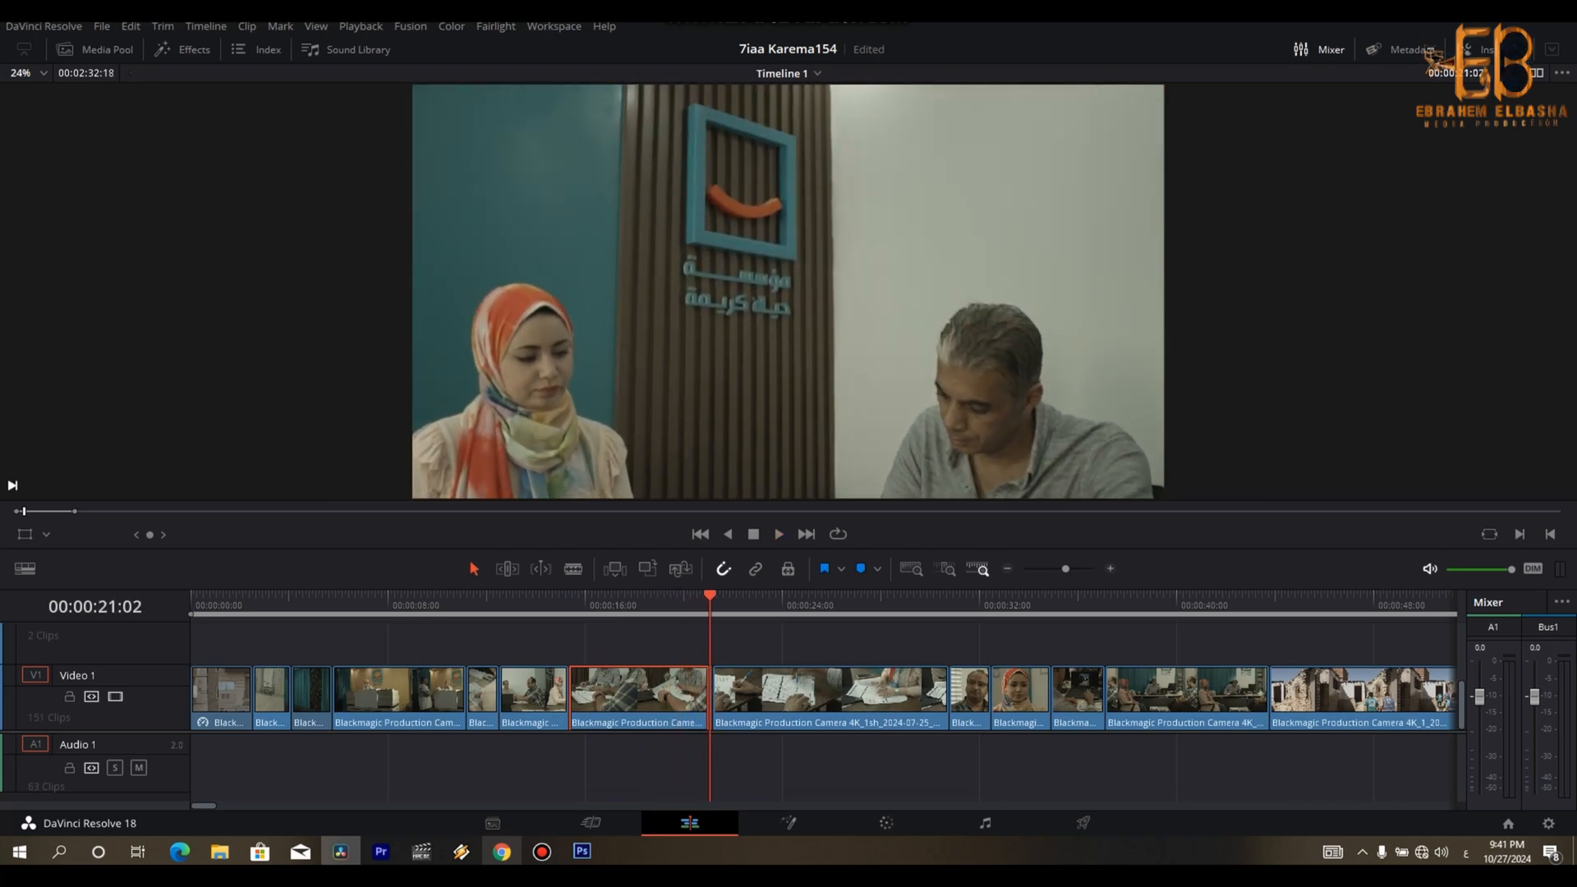
{"action": "key", "text": "Delete"}
- Trim the first few frames off the long documents clip that follows and close the gap
{"action": "key", "text": "space"}
- Trim the end of the close-up of the man with glasses at 00:00:31:02, closing the gap, and resume playback
{"action": "key", "text": "space"}
{"action": "key", "text": "ctrl+b"}
{"action": "key", "text": "Delete"}
{"action": "key", "text": "space"}
{"action": "key", "text": "space"}
{"action": "key", "text": "Down"}
{"action": "key", "text": "space"}
{"action": "key", "text": "space"}
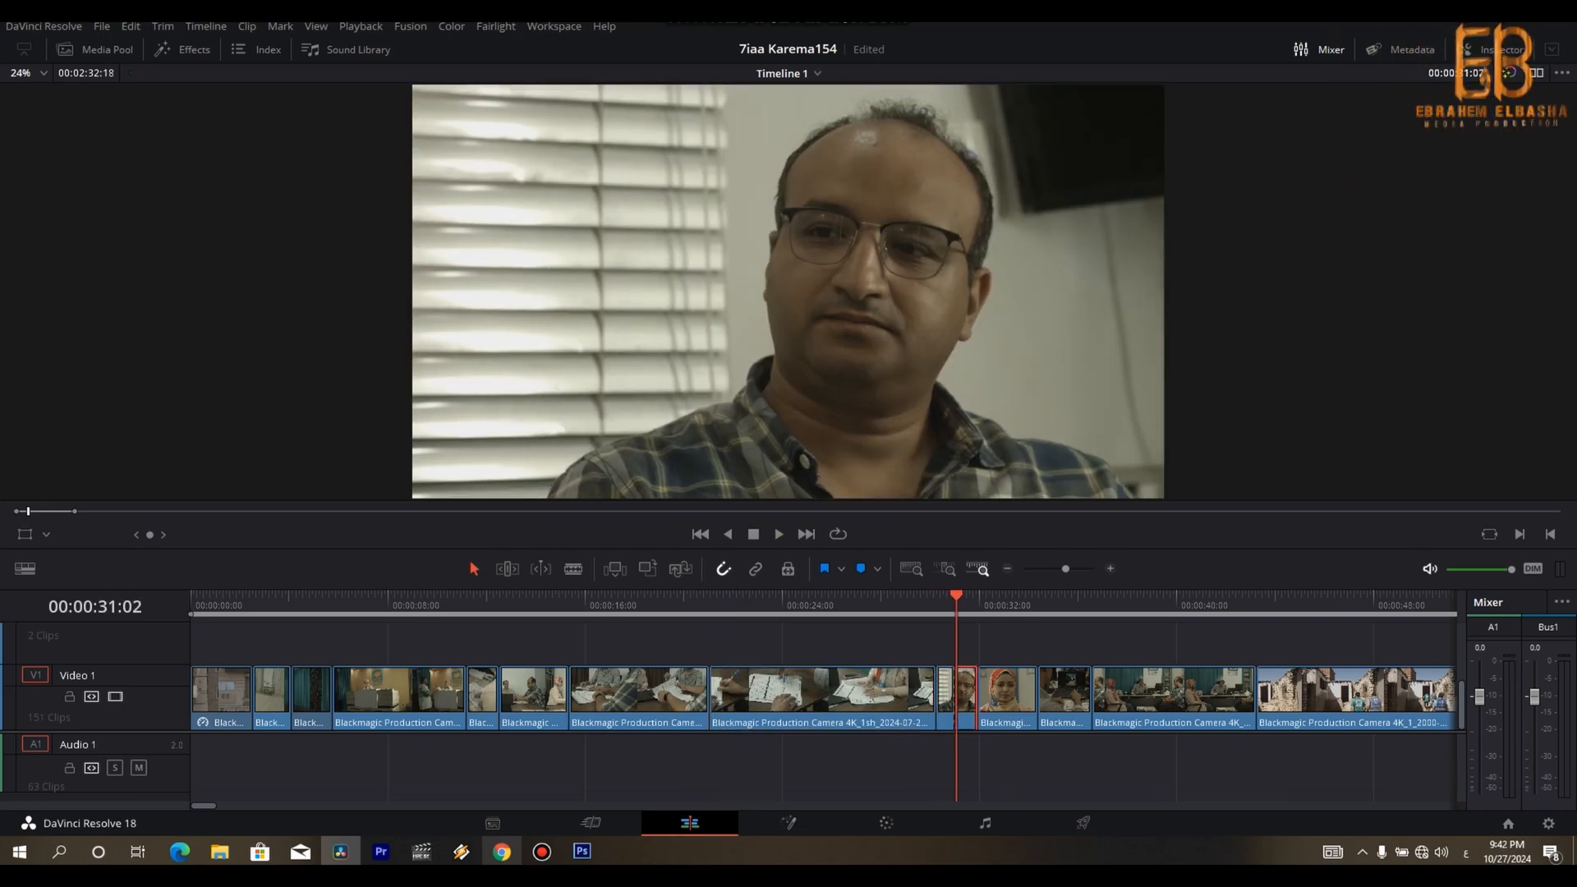
{"action": "key", "text": "Delete"}
{"action": "key", "text": "space"}
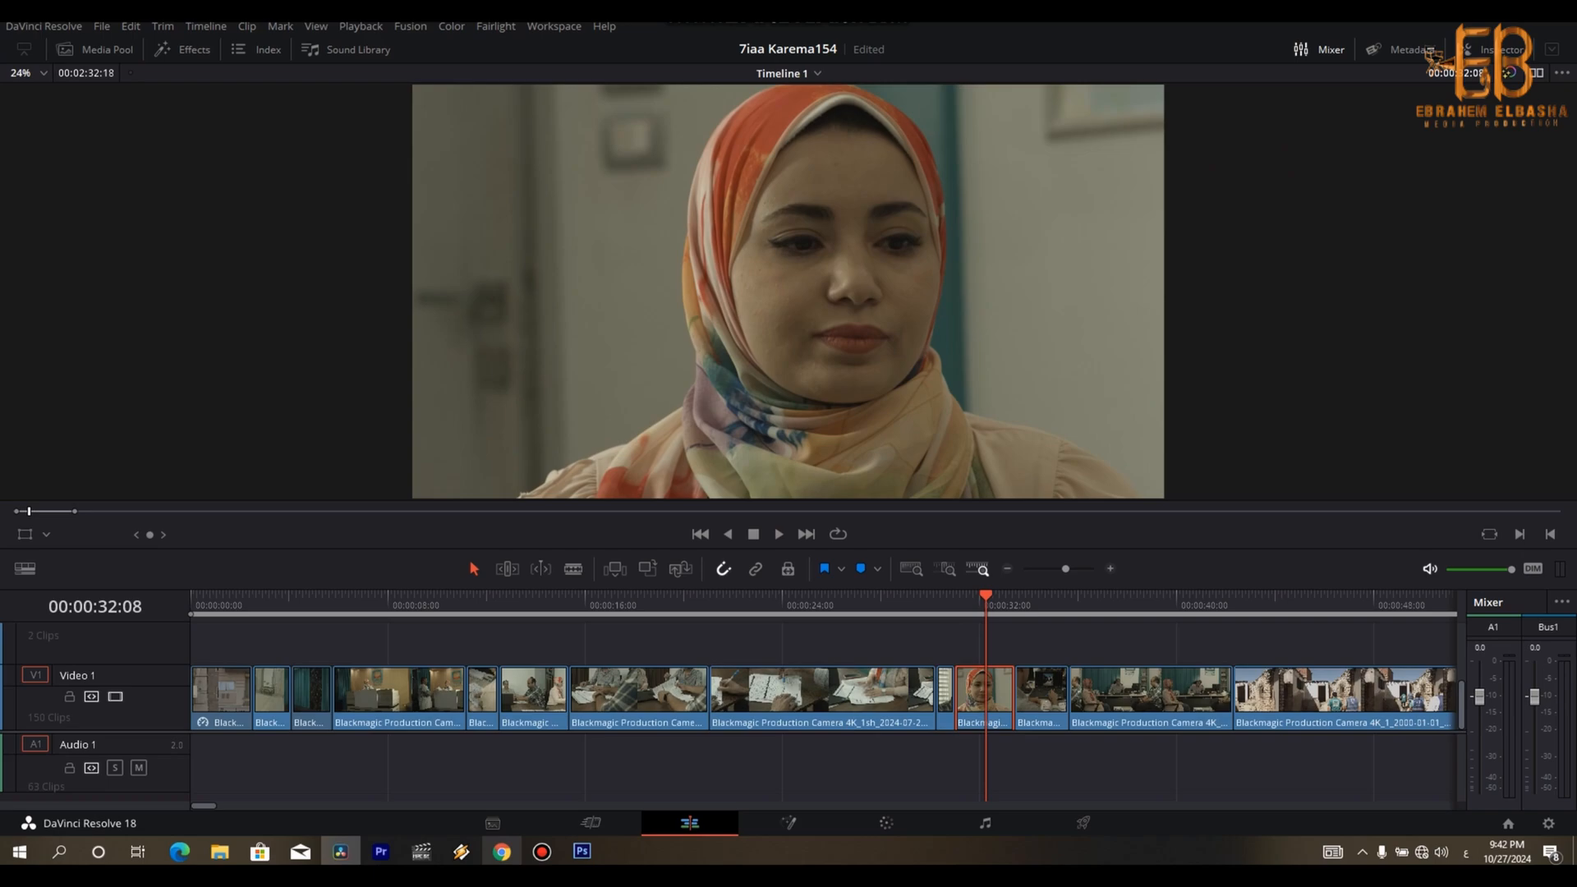
- Trim the end of the close-up of the woman in the orange headscarf at 00:00:31:24 and close the gap
{"action": "key", "text": "Left"}
{"action": "key", "text": "Left"}
{"action": "key", "text": "Left"}
{"action": "key", "text": "Left"}
{"action": "key", "text": "Left"}
{"action": "key", "text": "Left"}
{"action": "key", "text": "Left"}
{"action": "key", "text": "Left"}
{"action": "key", "text": "Left"}
{"action": "key", "text": "Left"}
{"action": "key", "text": "Left"}
{"action": "key", "text": "Left"}
{"action": "key", "text": "Left"}
{"action": "key", "text": "Left"}
{"action": "key", "text": "Left"}
{"action": "key", "text": "Left"}
{"action": "key", "text": "Right"}
{"action": "key", "text": "Right"}
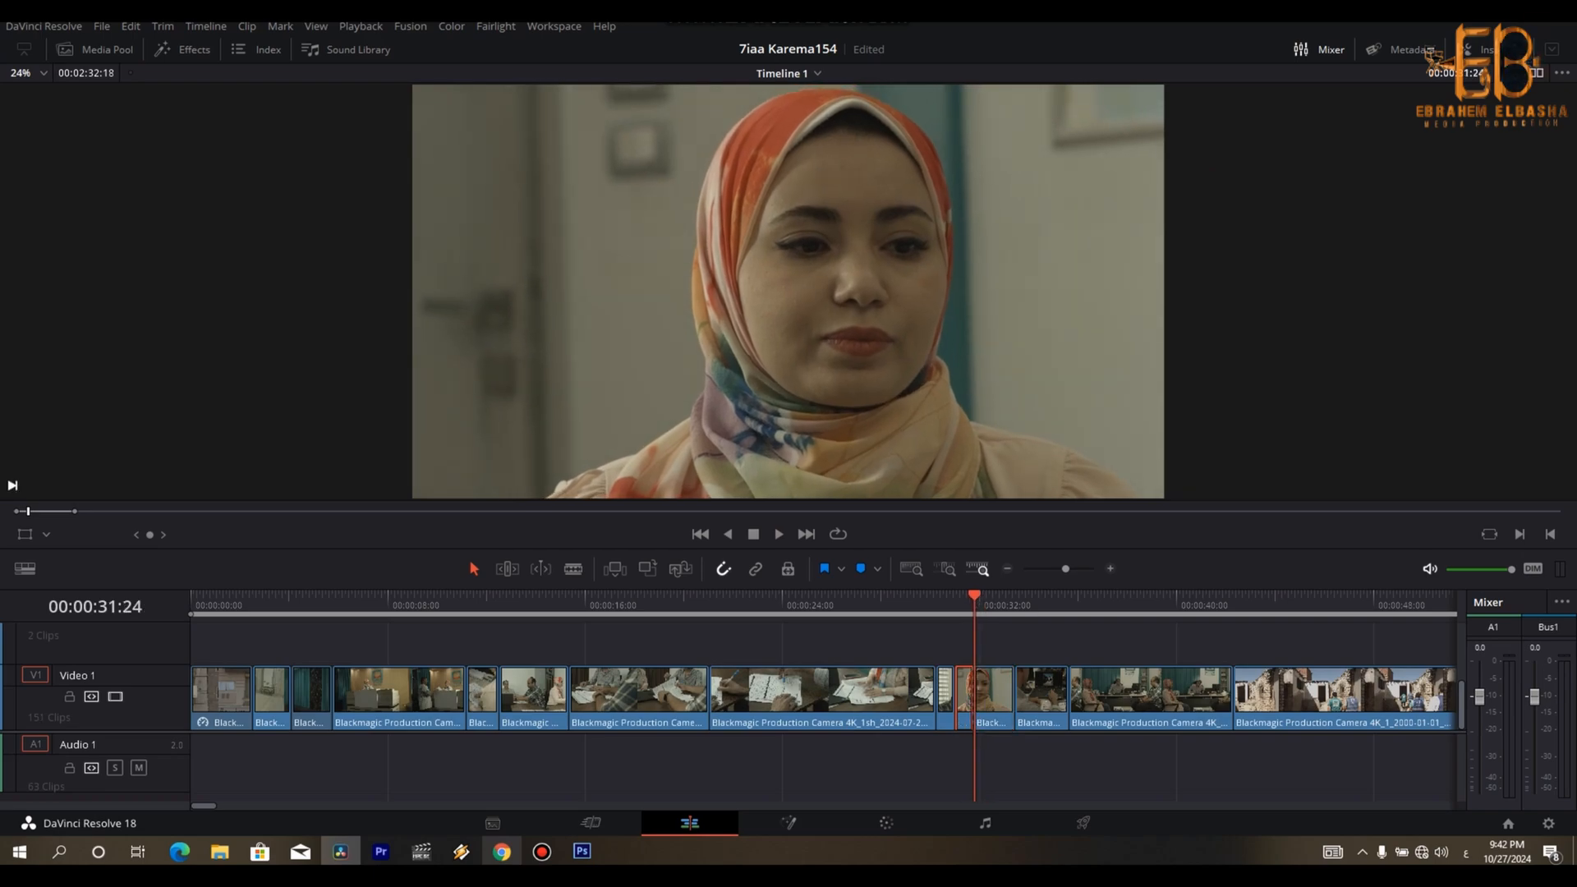
{"action": "key", "text": "Delete"}
- Trim the tail of the following over-the-shoulder laptop clip from 00:00:33:13 and close the gap
{"action": "key", "text": "space"}
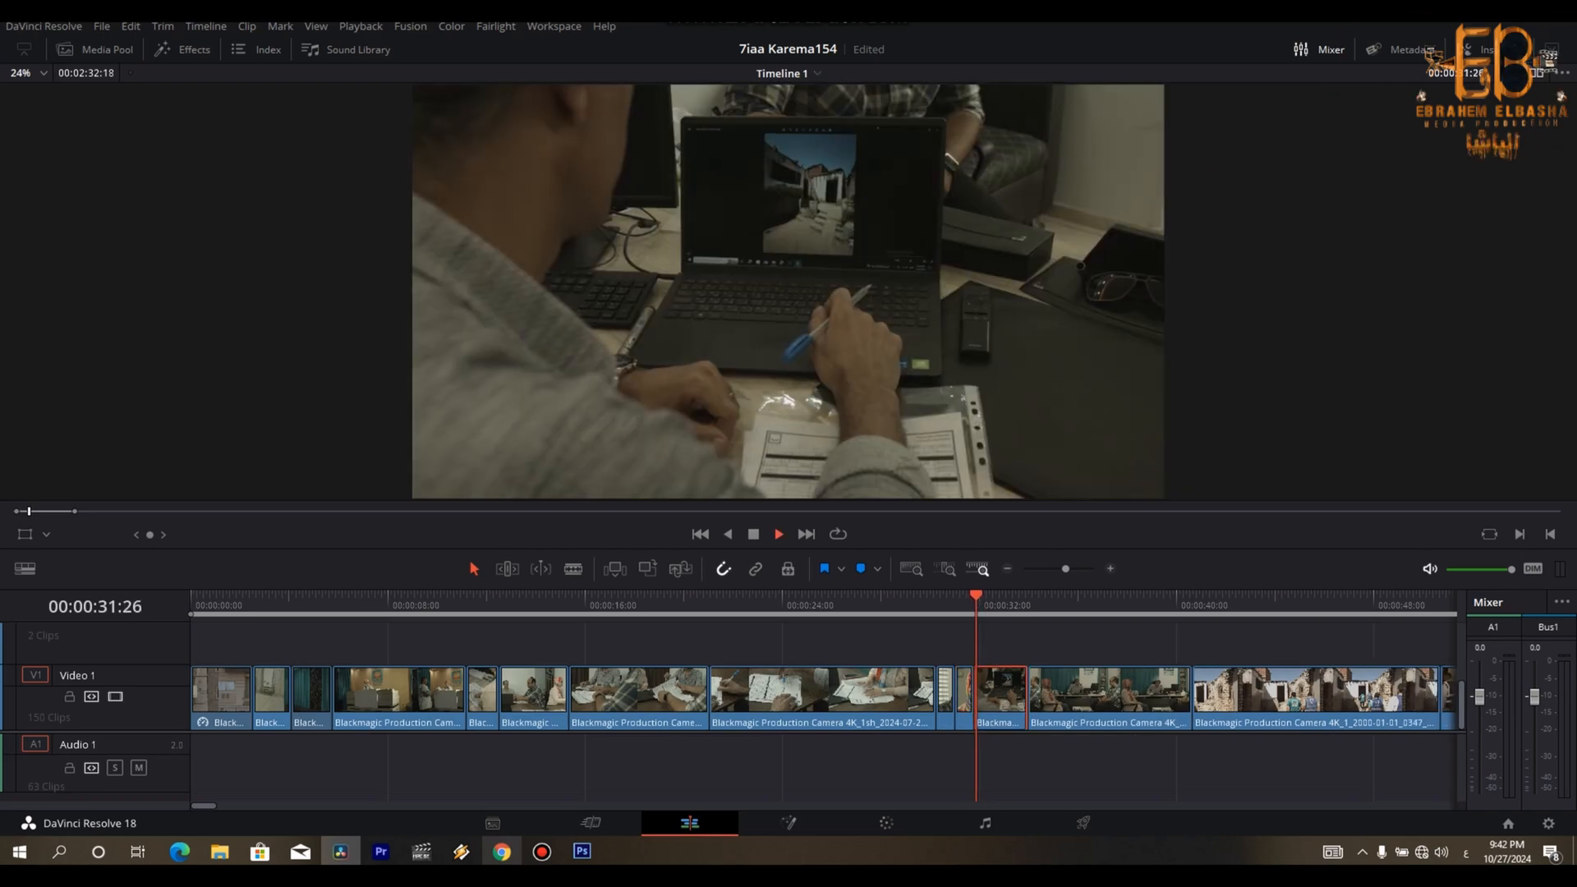
{"action": "key", "text": "space"}
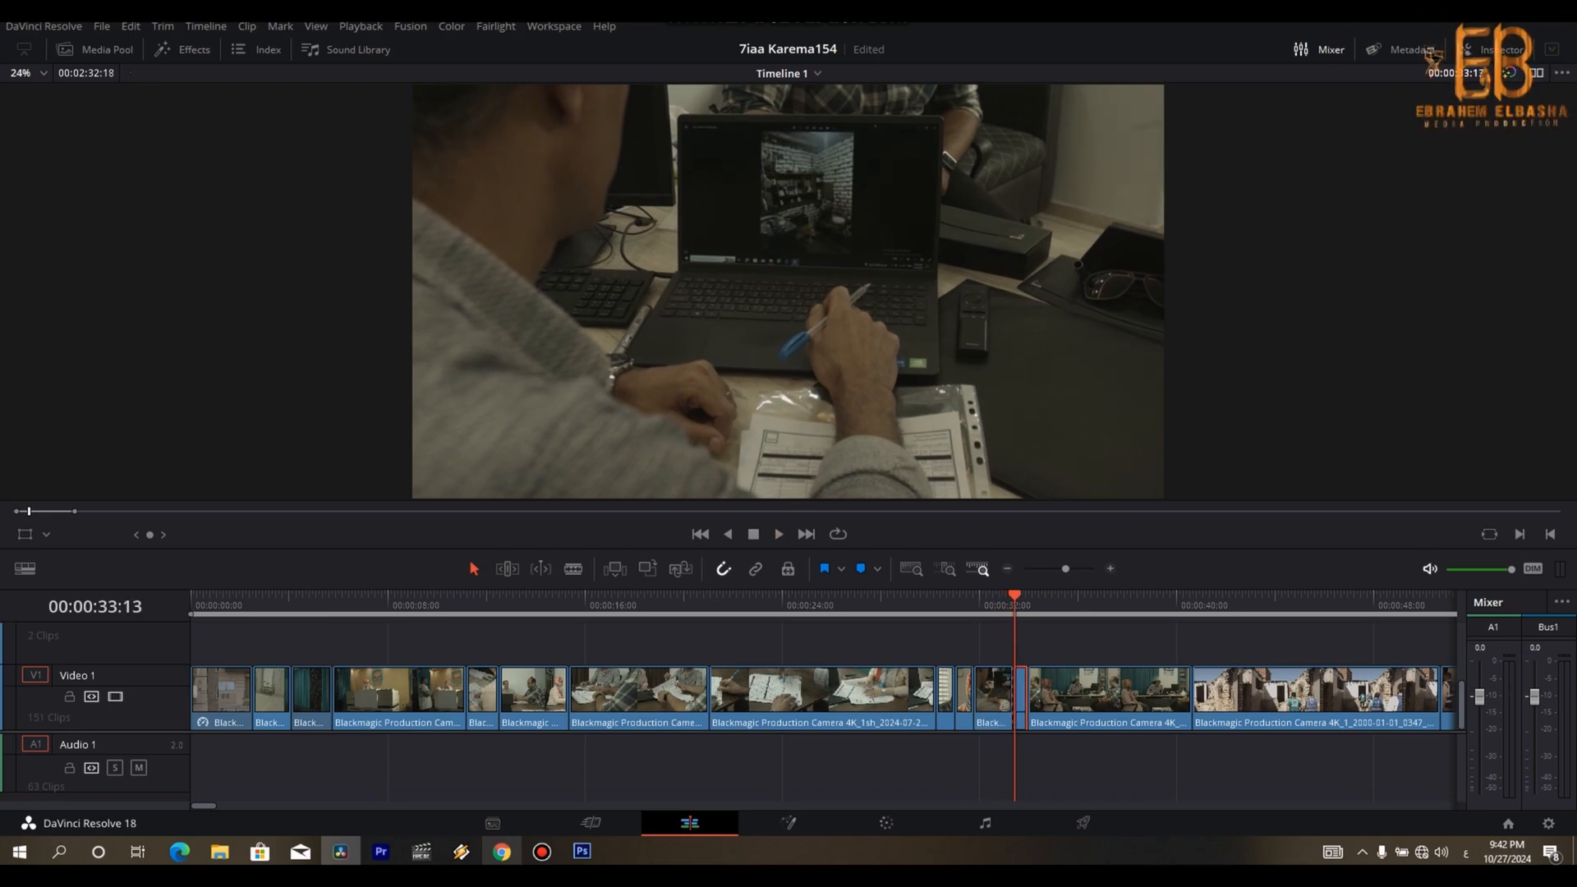
{"action": "key", "text": "Delete"}
- Trim the end of the wide office meeting clip at about 00:00:38:29, leaving no gap before the alley clip
{"action": "key", "text": "space"}
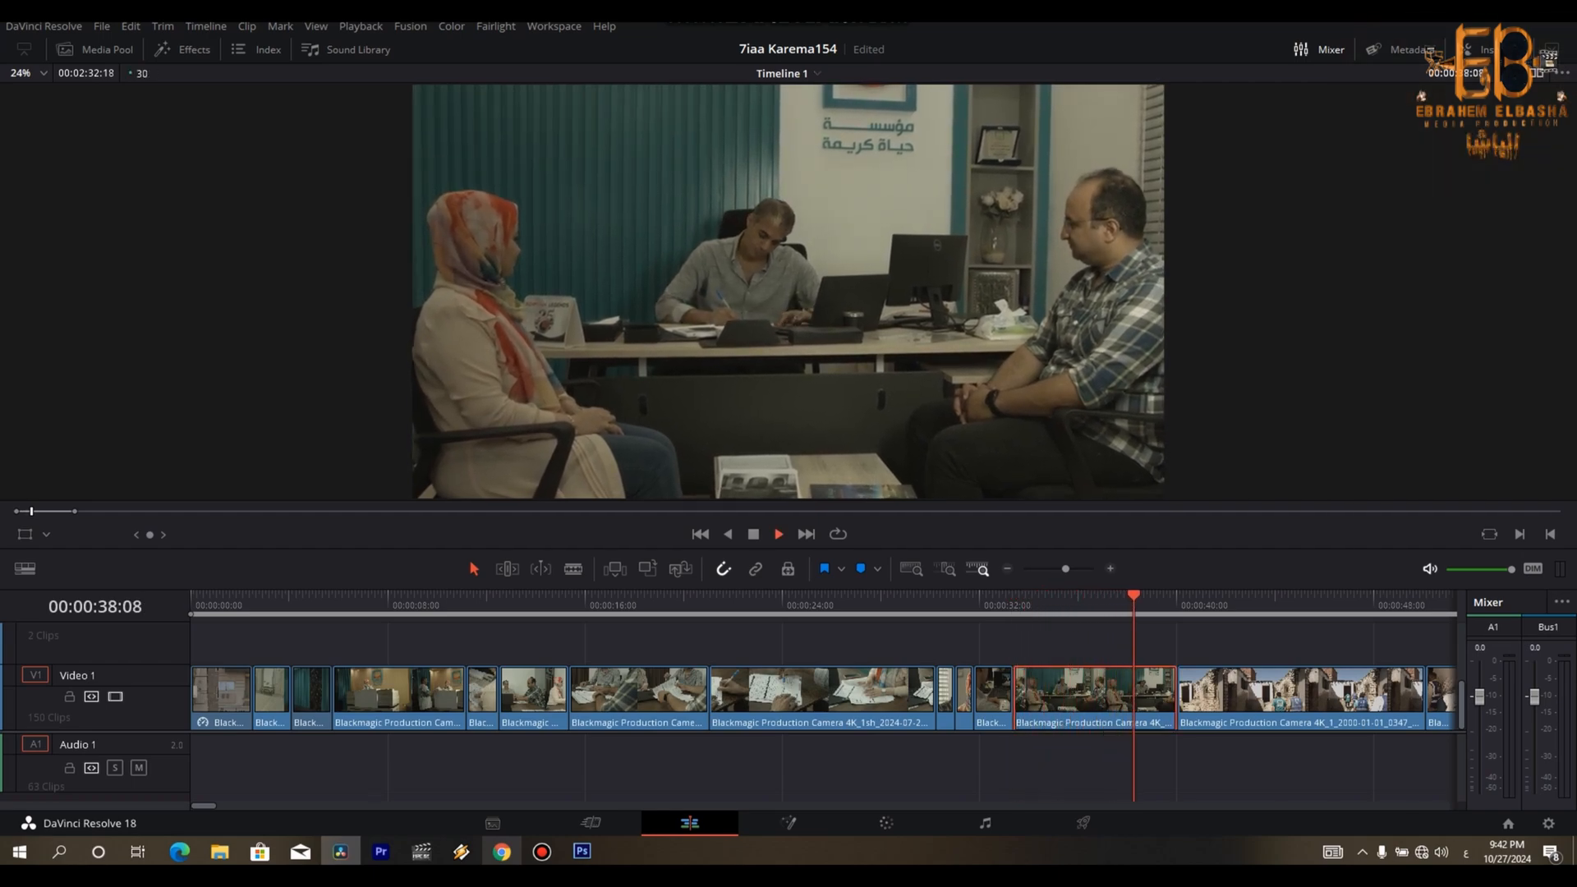
{"action": "key", "text": "space"}
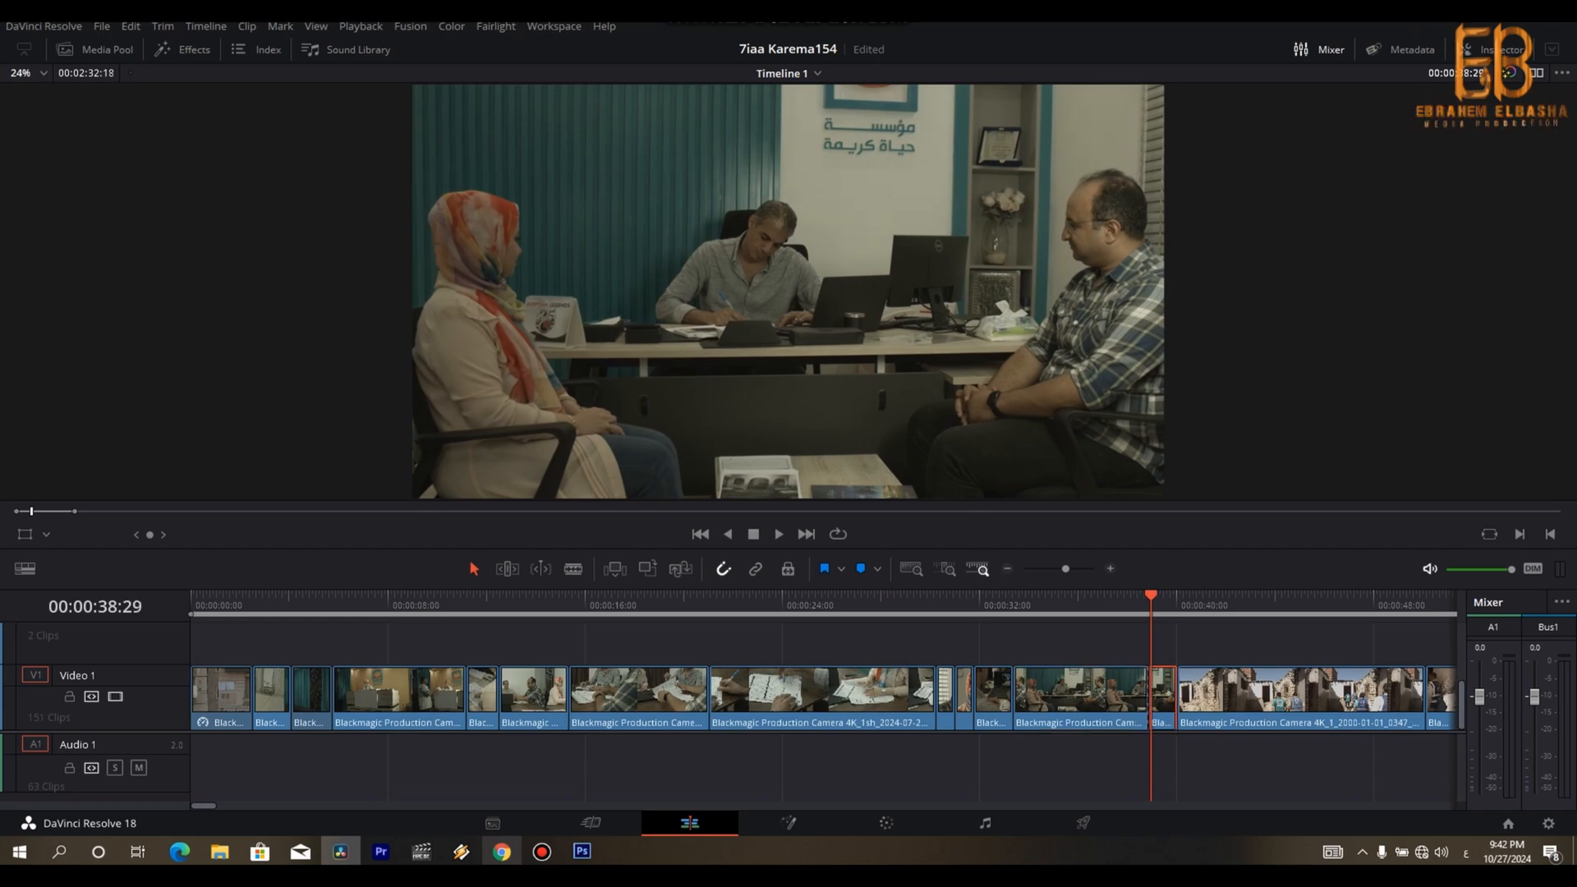
{"action": "key", "text": "Delete"}
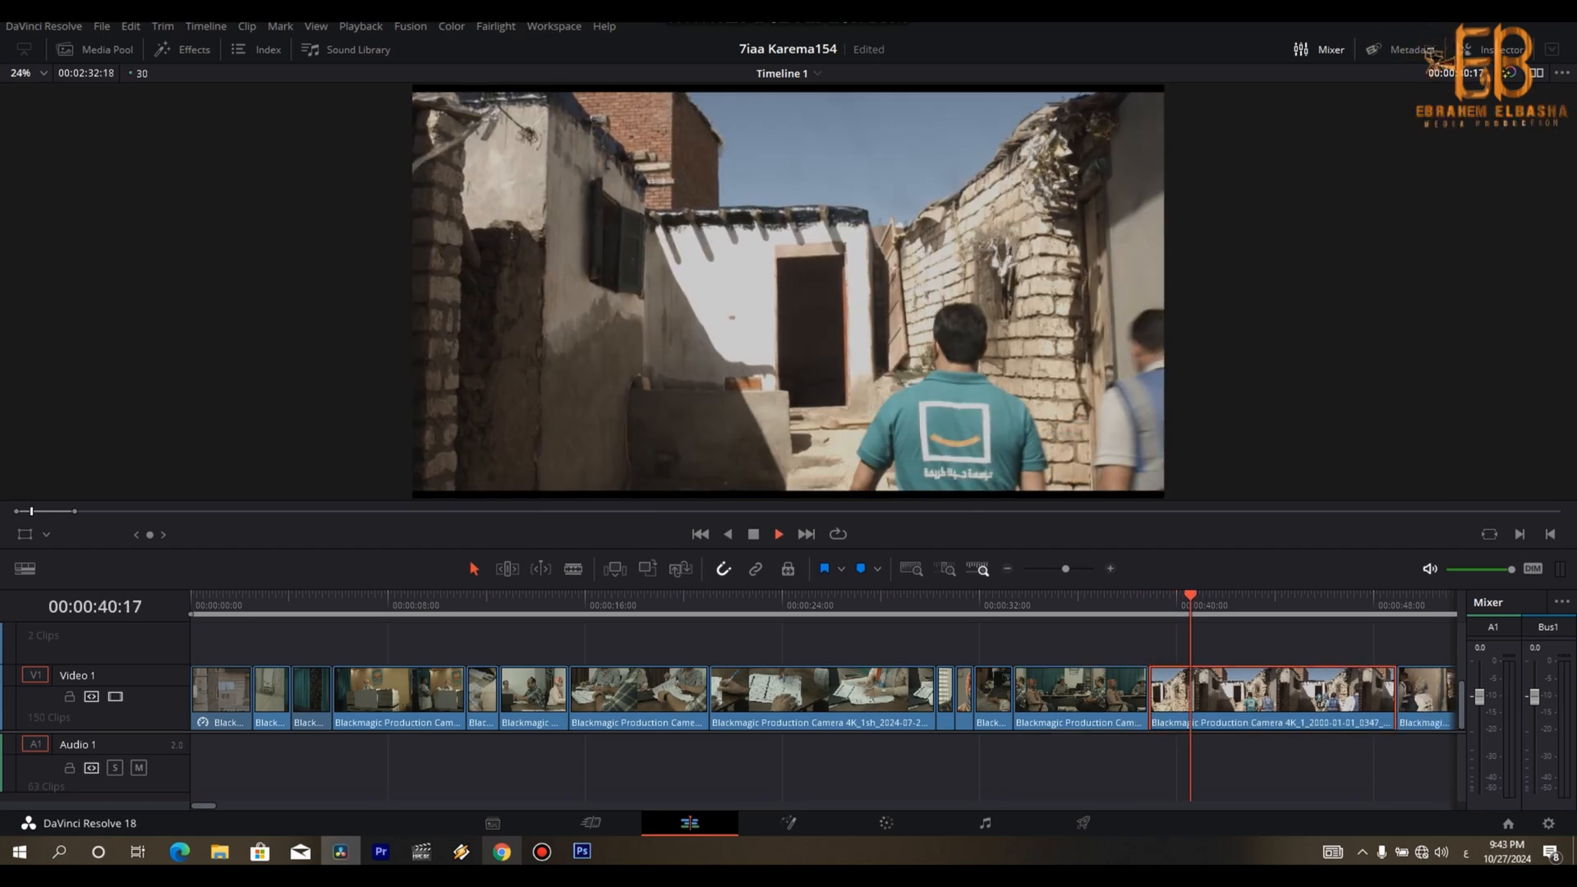
- Split the clip of volunteers walking up the alley at about 00:00:41:13 and set its second part to 140% speed
{"action": "key", "text": "space"}
{"action": "key", "text": "space"}
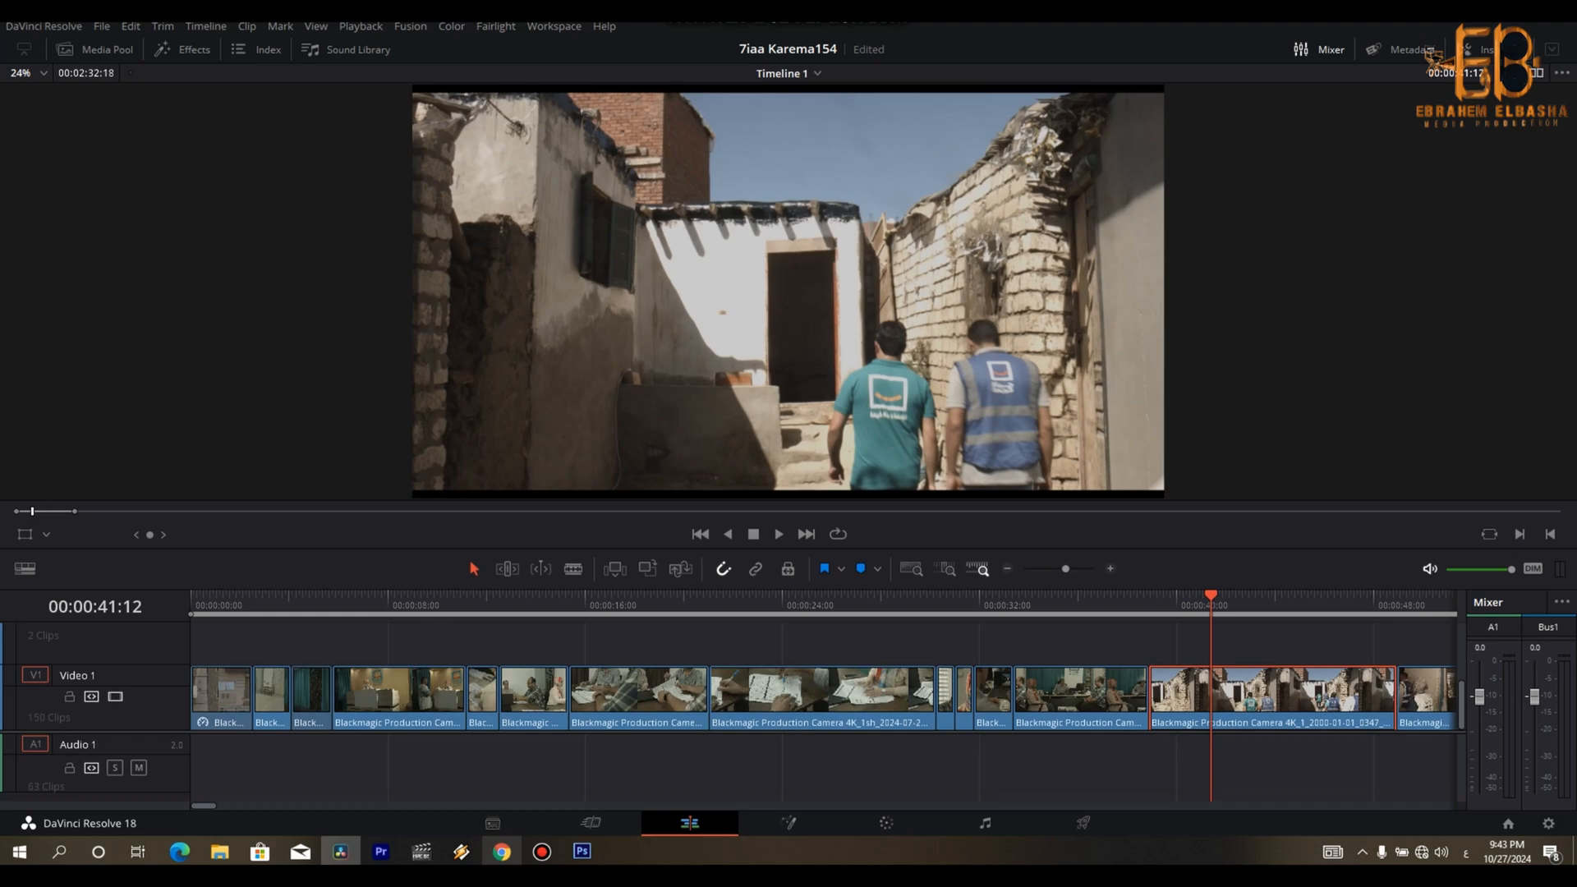
{"action": "key", "text": "Right"}
{"action": "key", "text": "r"}
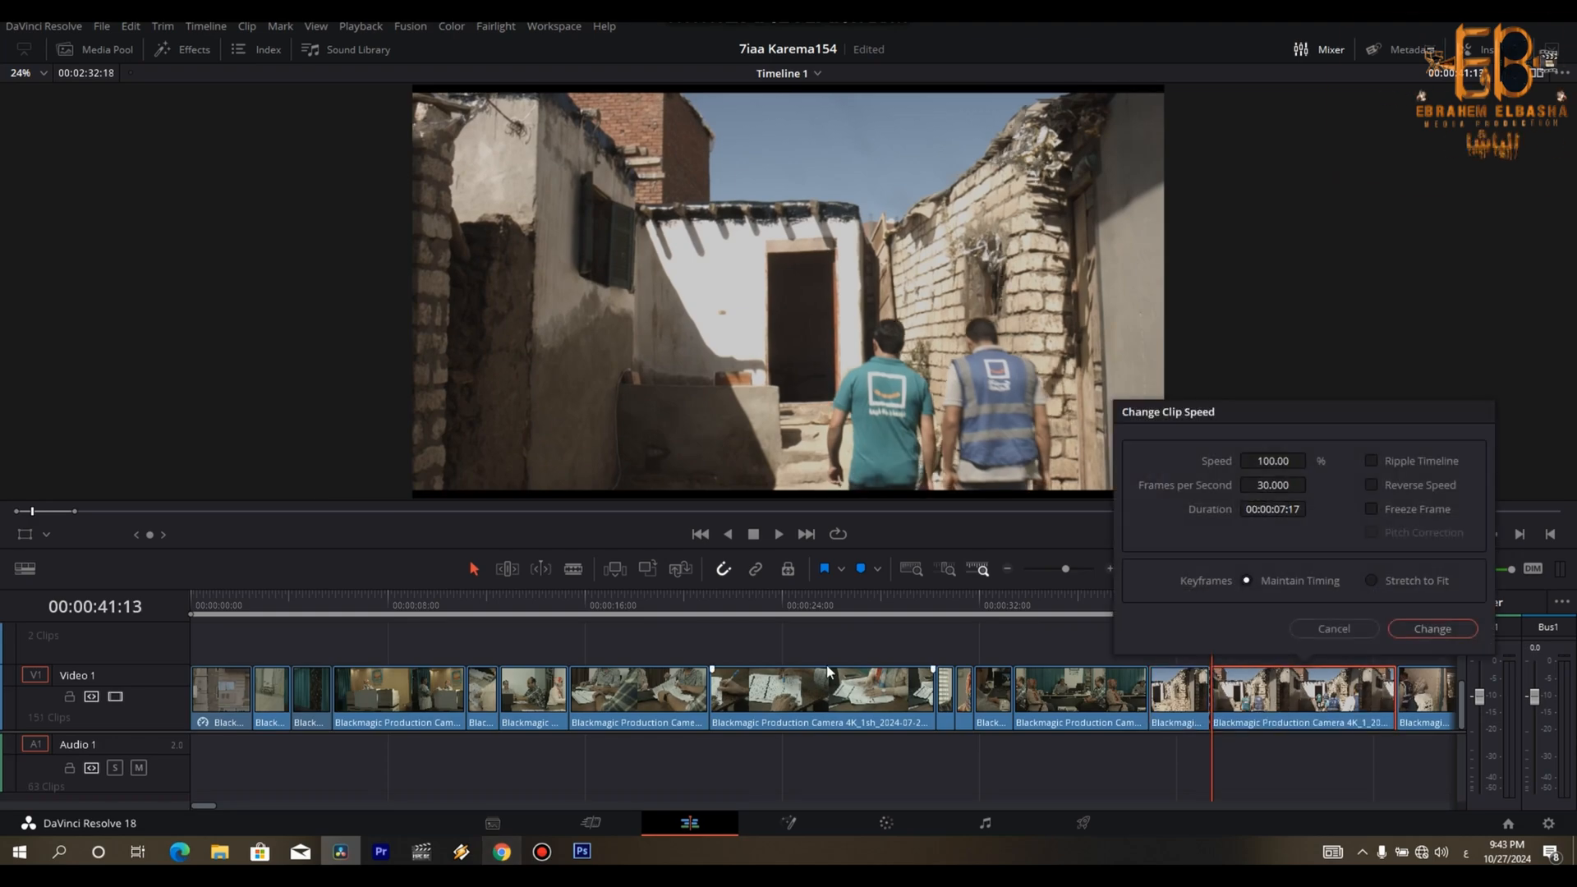
{"action": "left_click_drag", "start_coordinate": [1267, 463], "coordinate": [1312, 461]}
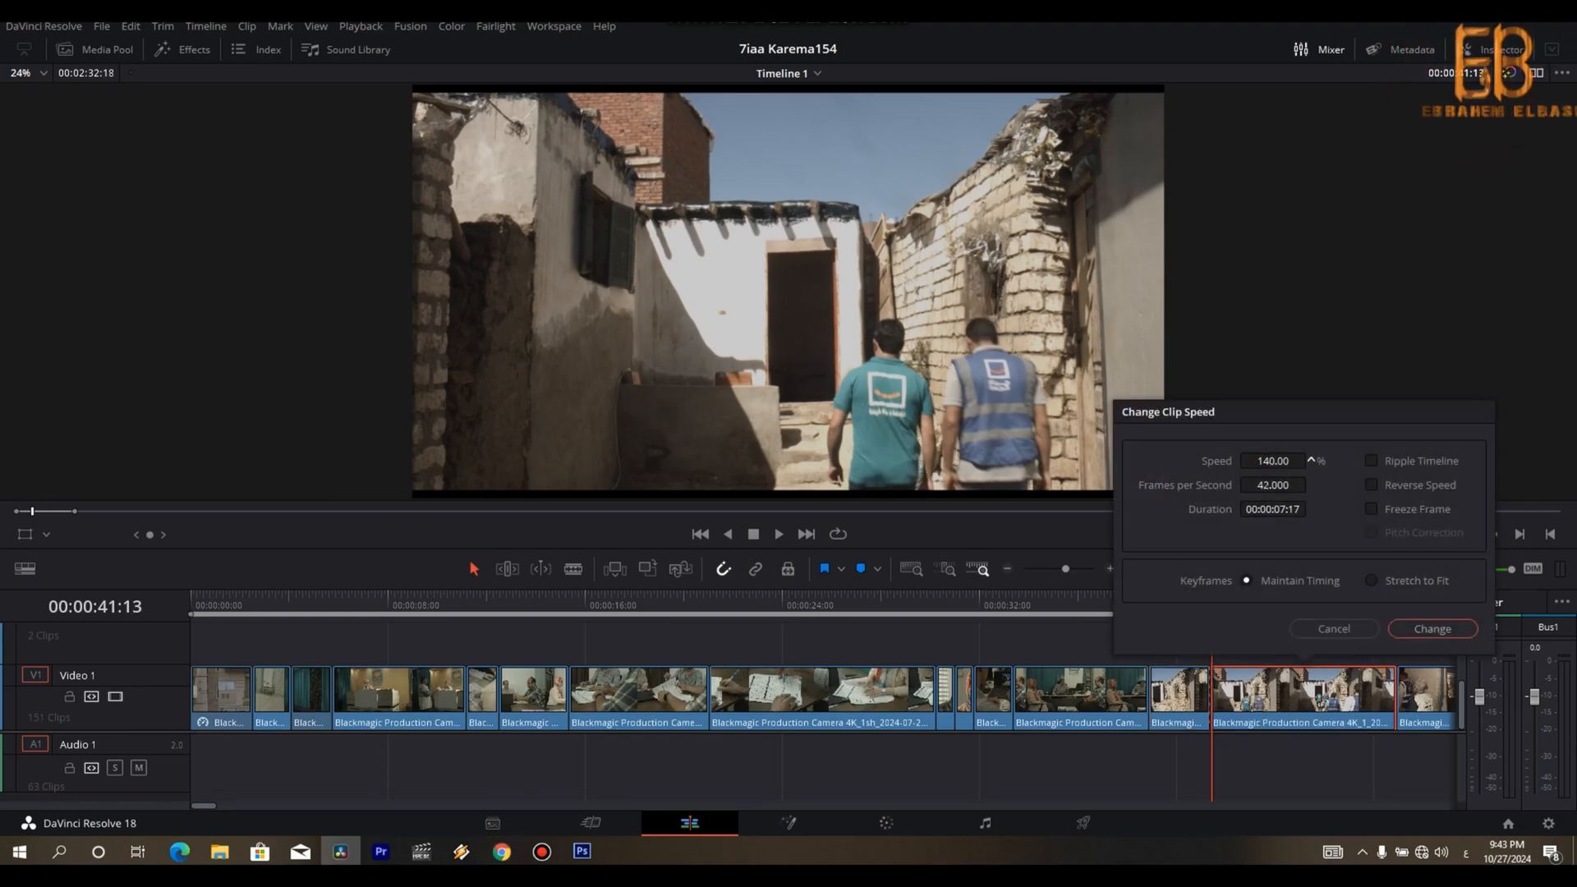
{"action": "left_click", "coordinate": [1400, 628]}
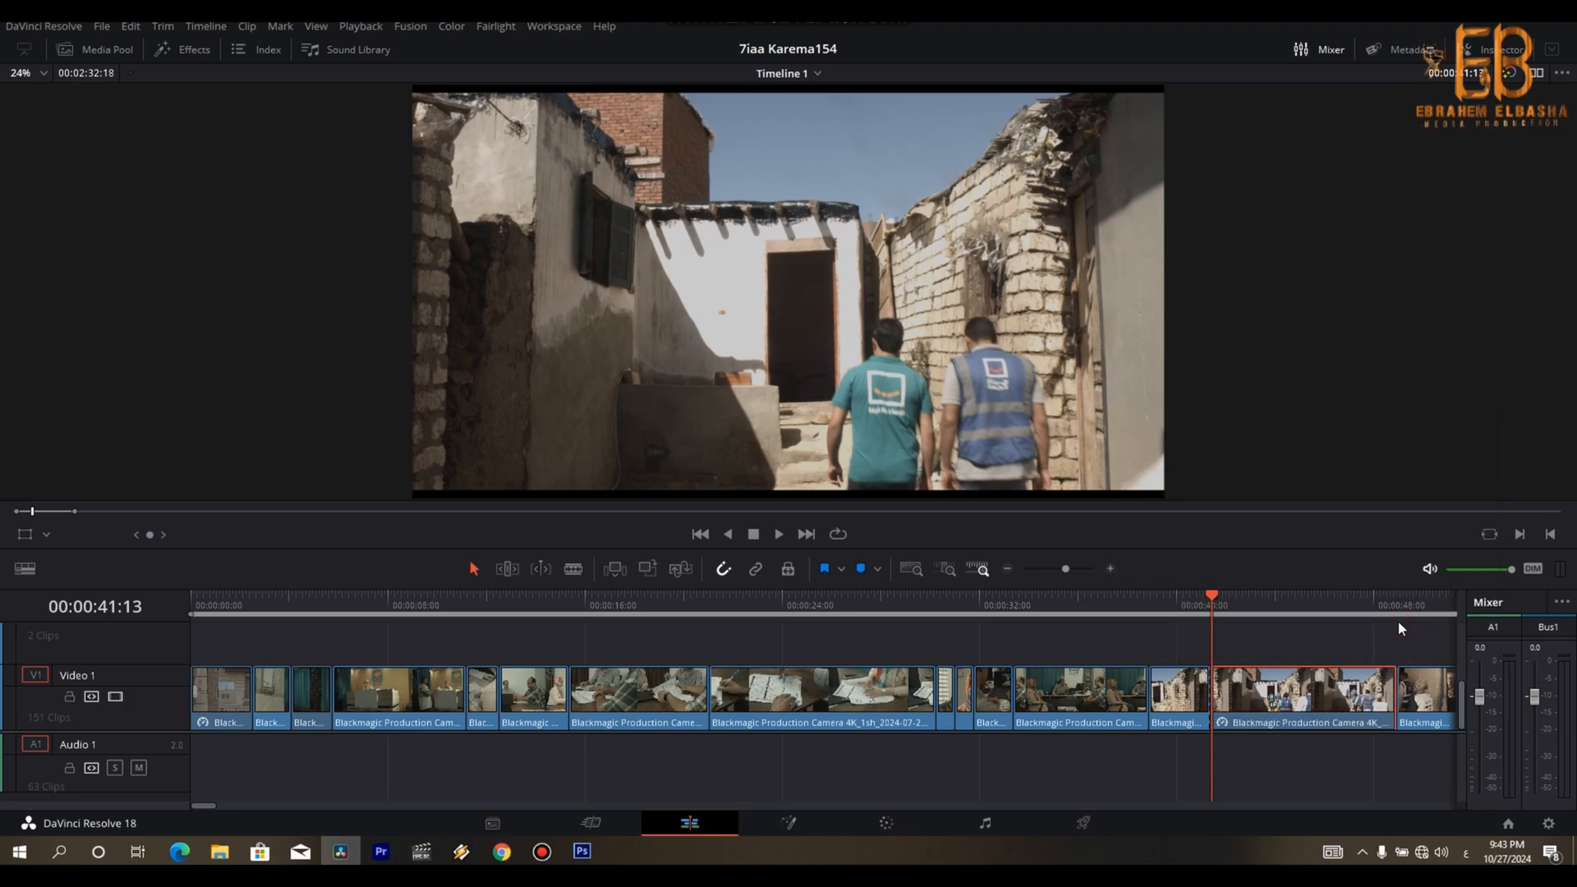
- Remove the tail of the sped-up alley clip from about 00:00:46:12 and close the gap
{"action": "key", "text": "space"}
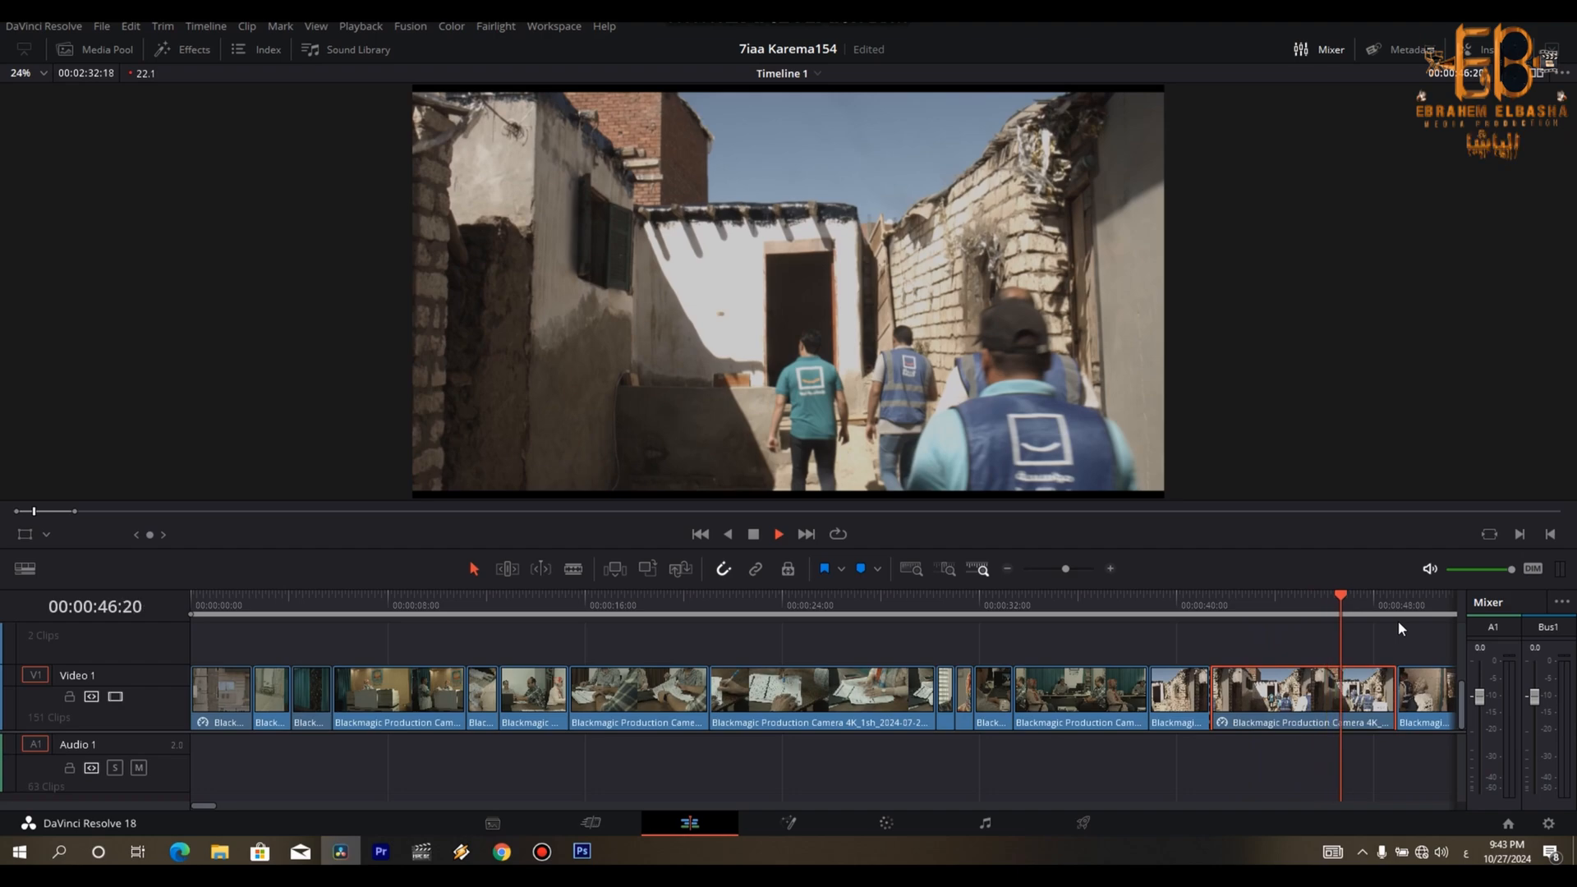
{"action": "key", "text": "space"}
{"action": "key", "text": "Left"}
{"action": "key", "text": "Left"}
{"action": "key", "text": "Left"}
{"action": "key", "text": "Left"}
{"action": "key", "text": "Left"}
{"action": "key", "text": "Left"}
{"action": "key", "text": "Left"}
{"action": "key", "text": "Left"}
{"action": "key", "text": "Left"}
{"action": "key", "text": "Left"}
{"action": "key", "text": "Left"}
{"action": "key", "text": "Left"}
{"action": "key", "text": "Left"}
{"action": "key", "text": "Left"}
{"action": "key", "text": "Left"}
{"action": "key", "text": "Left"}
{"action": "key", "text": "Left"}
{"action": "key", "text": "Left"}
{"action": "key", "text": "Left"}
{"action": "key", "text": "Left"}
{"action": "key", "text": "Right"}
{"action": "key", "text": "Right"}
{"action": "key", "text": "Right"}
{"action": "key", "text": "Right"}
{"action": "key", "text": "Right"}
{"action": "key", "text": "Right"}
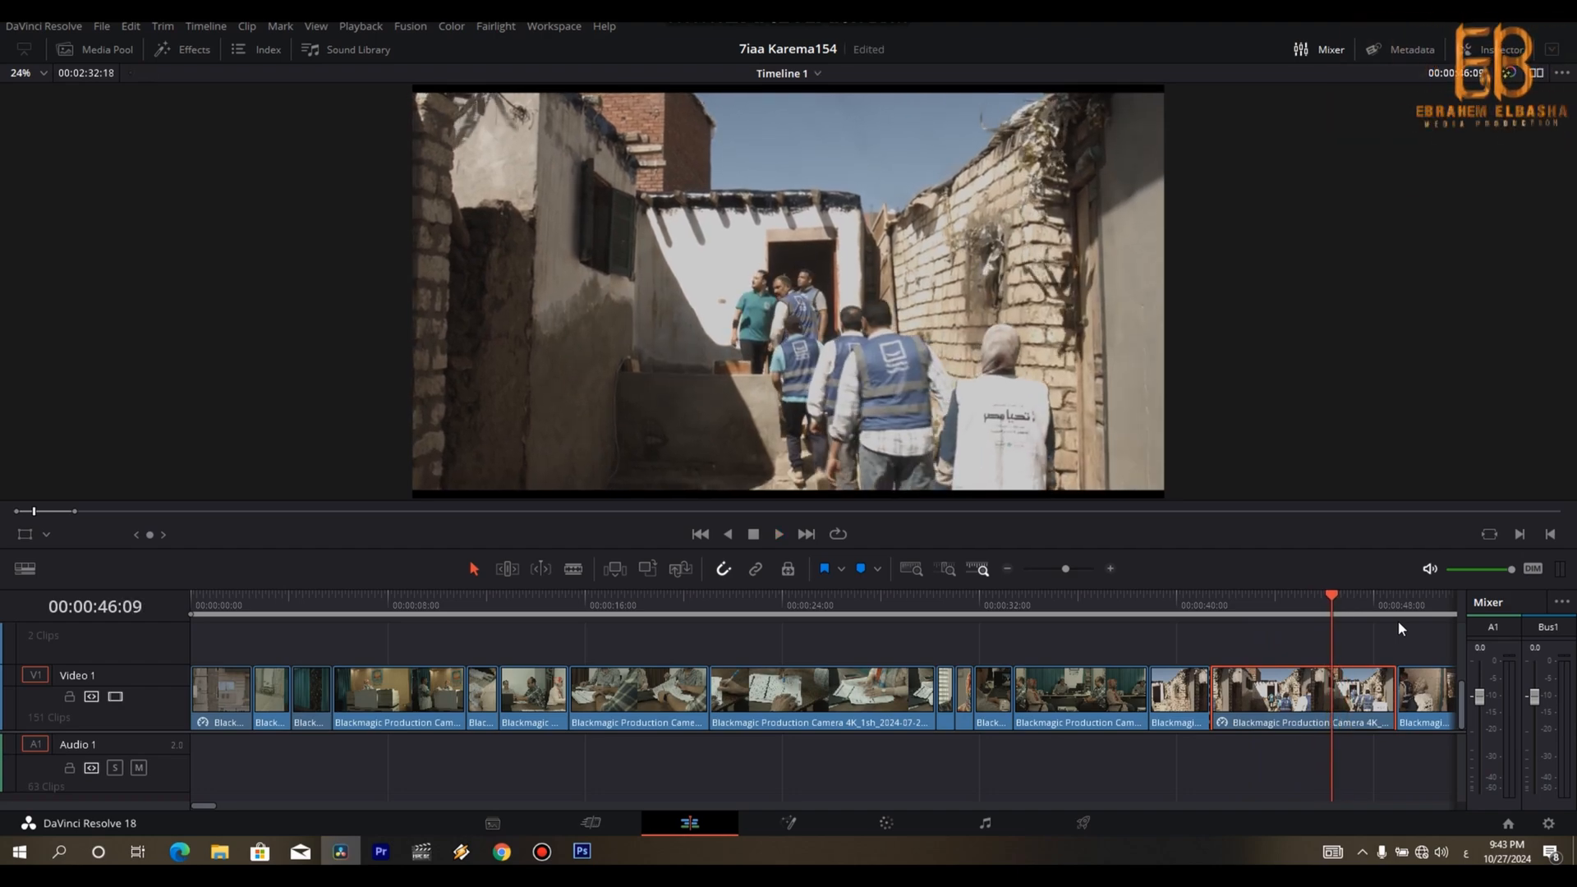
{"action": "key", "text": "ctrl+b"}
{"action": "key", "text": "Right"}
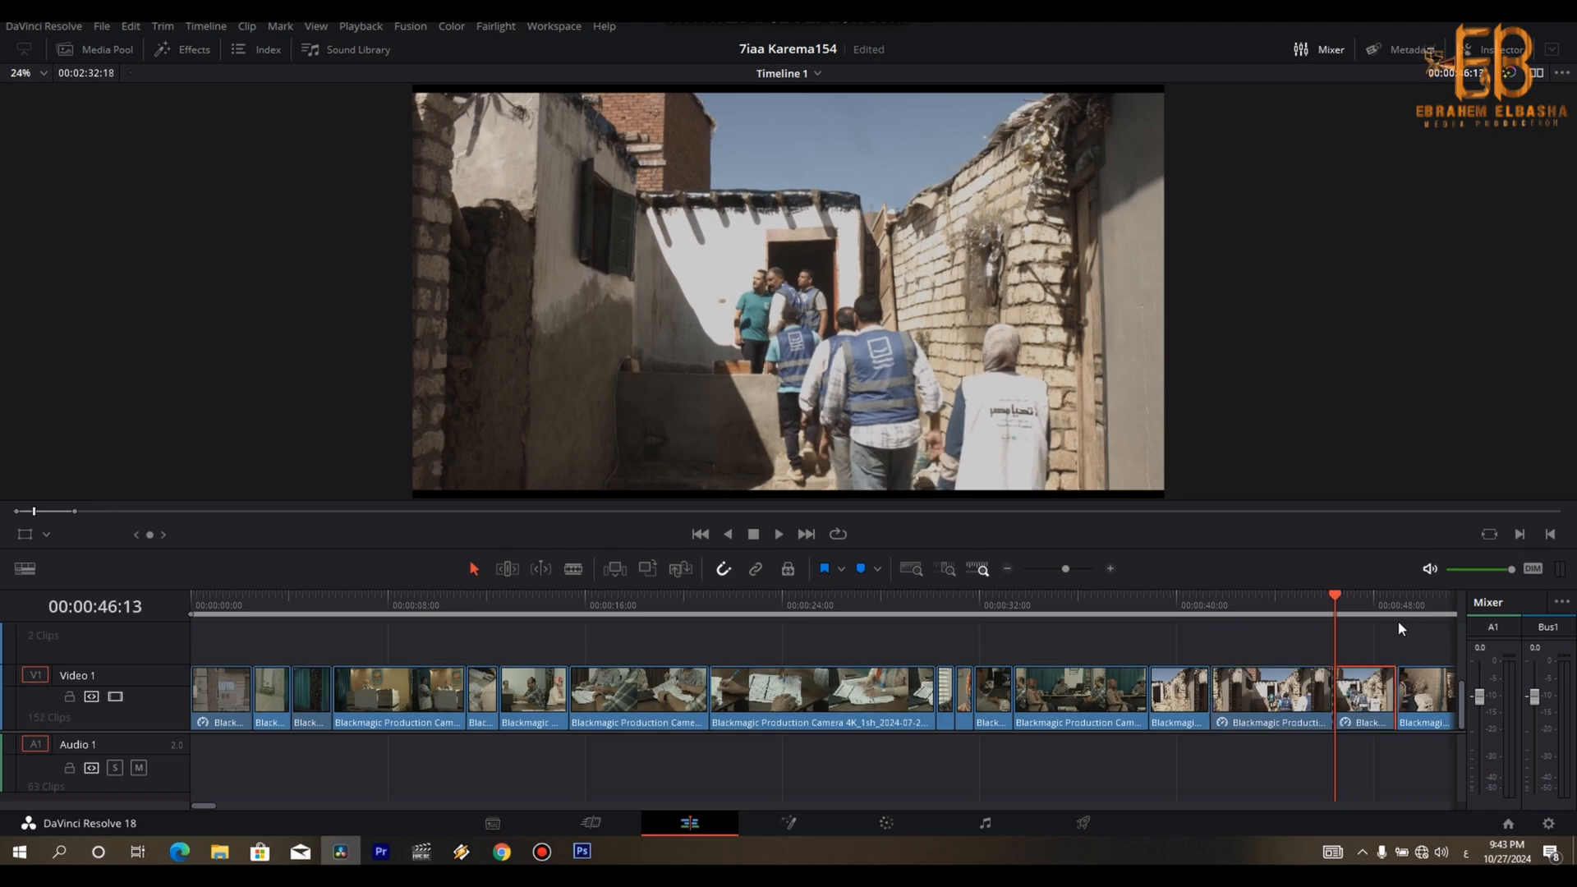
{"action": "key", "text": "Delete"}
- Trim the end of the dark corridor clip at 00:00:53:00 and close the gap
{"action": "left_click", "coordinate": [1402, 692]}
{"action": "key", "text": "space"}
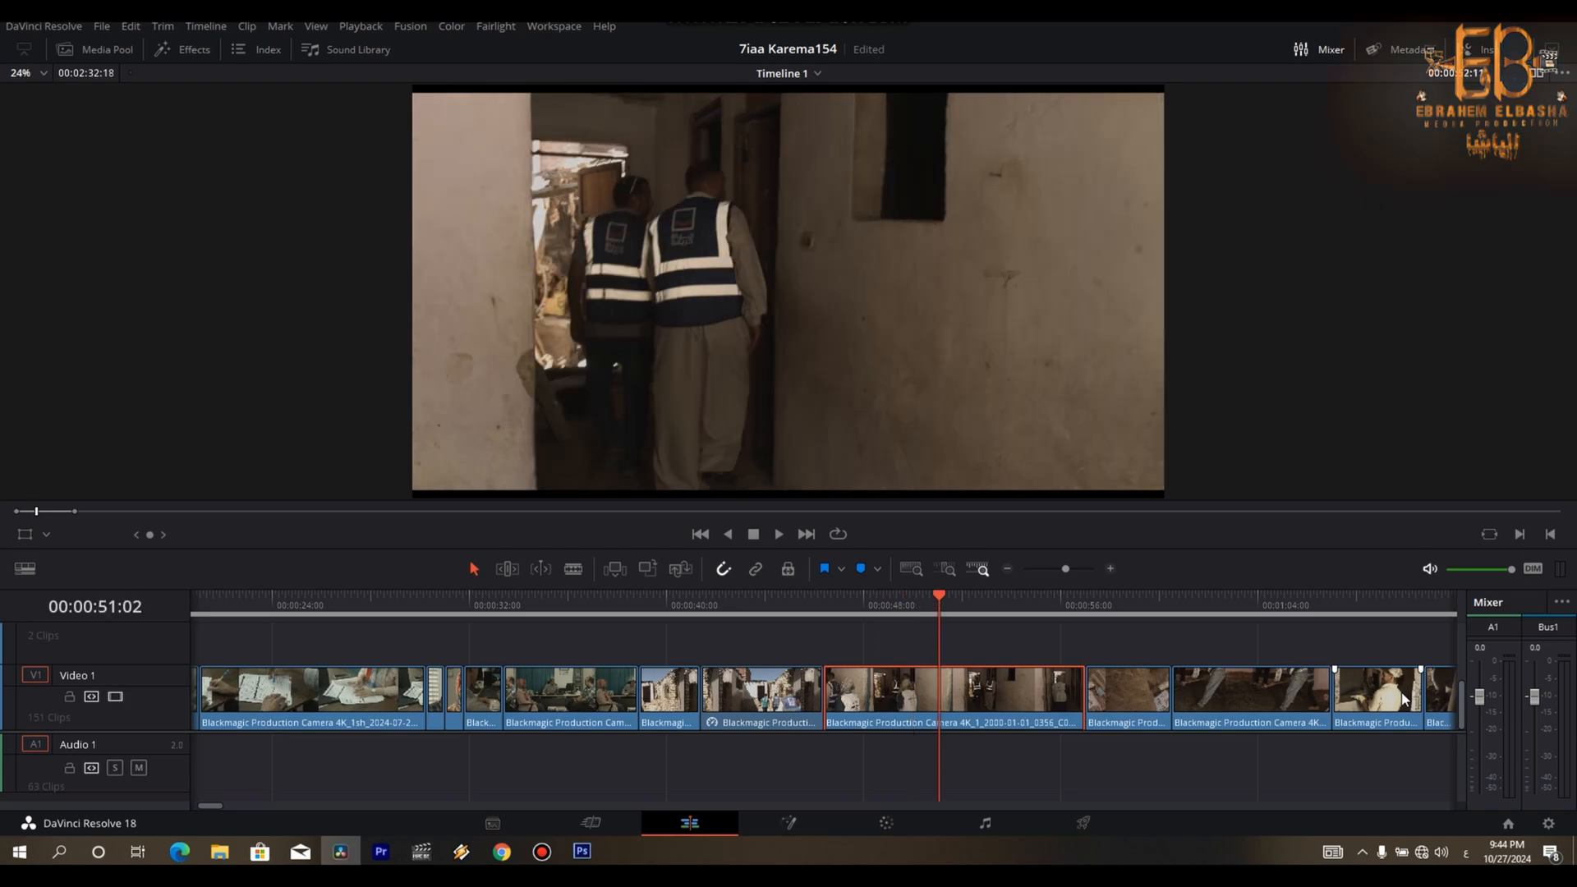
{"action": "key", "text": "space"}
{"action": "key", "text": "ctrl+b"}
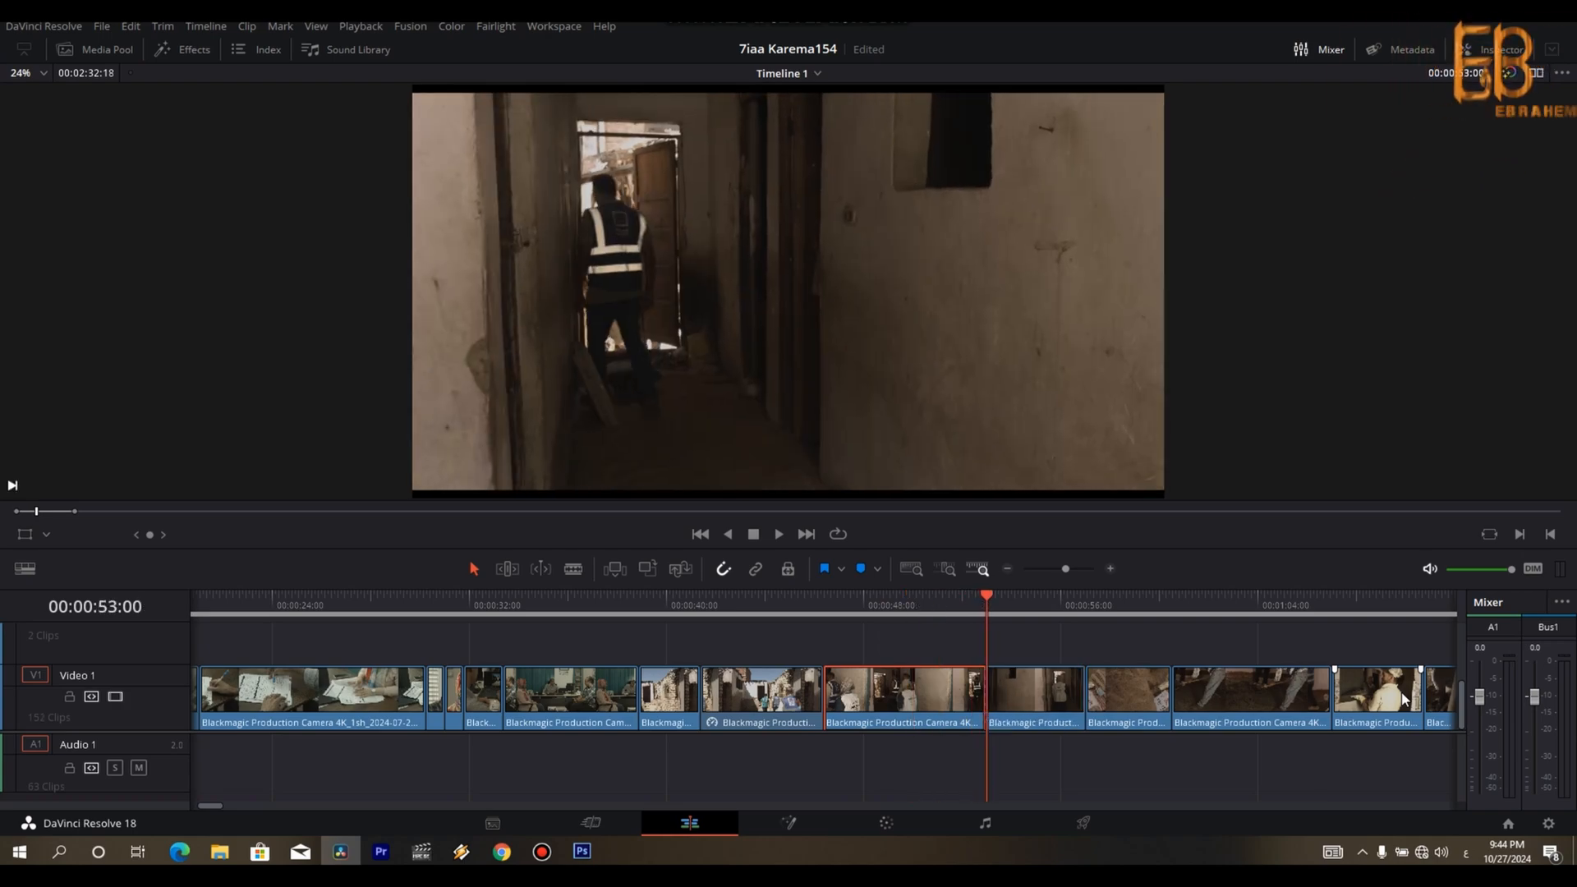
{"action": "key", "text": "Delete"}
- Speed up the shortened corridor clip, keeping its keyframe timing
{"action": "key", "text": "Up"}
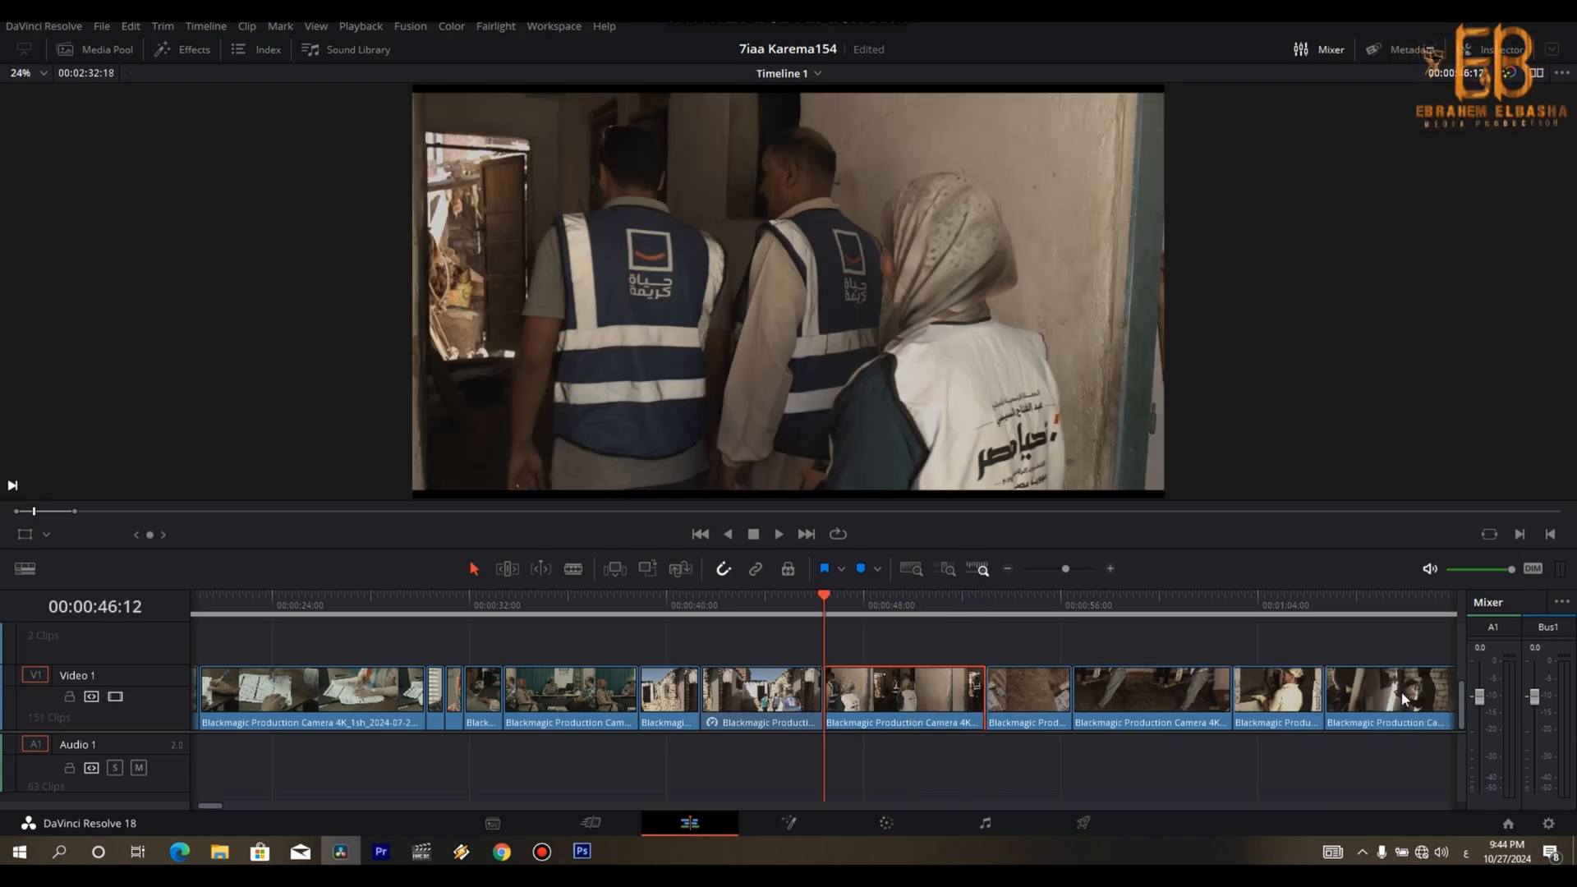
{"action": "key", "text": "r"}
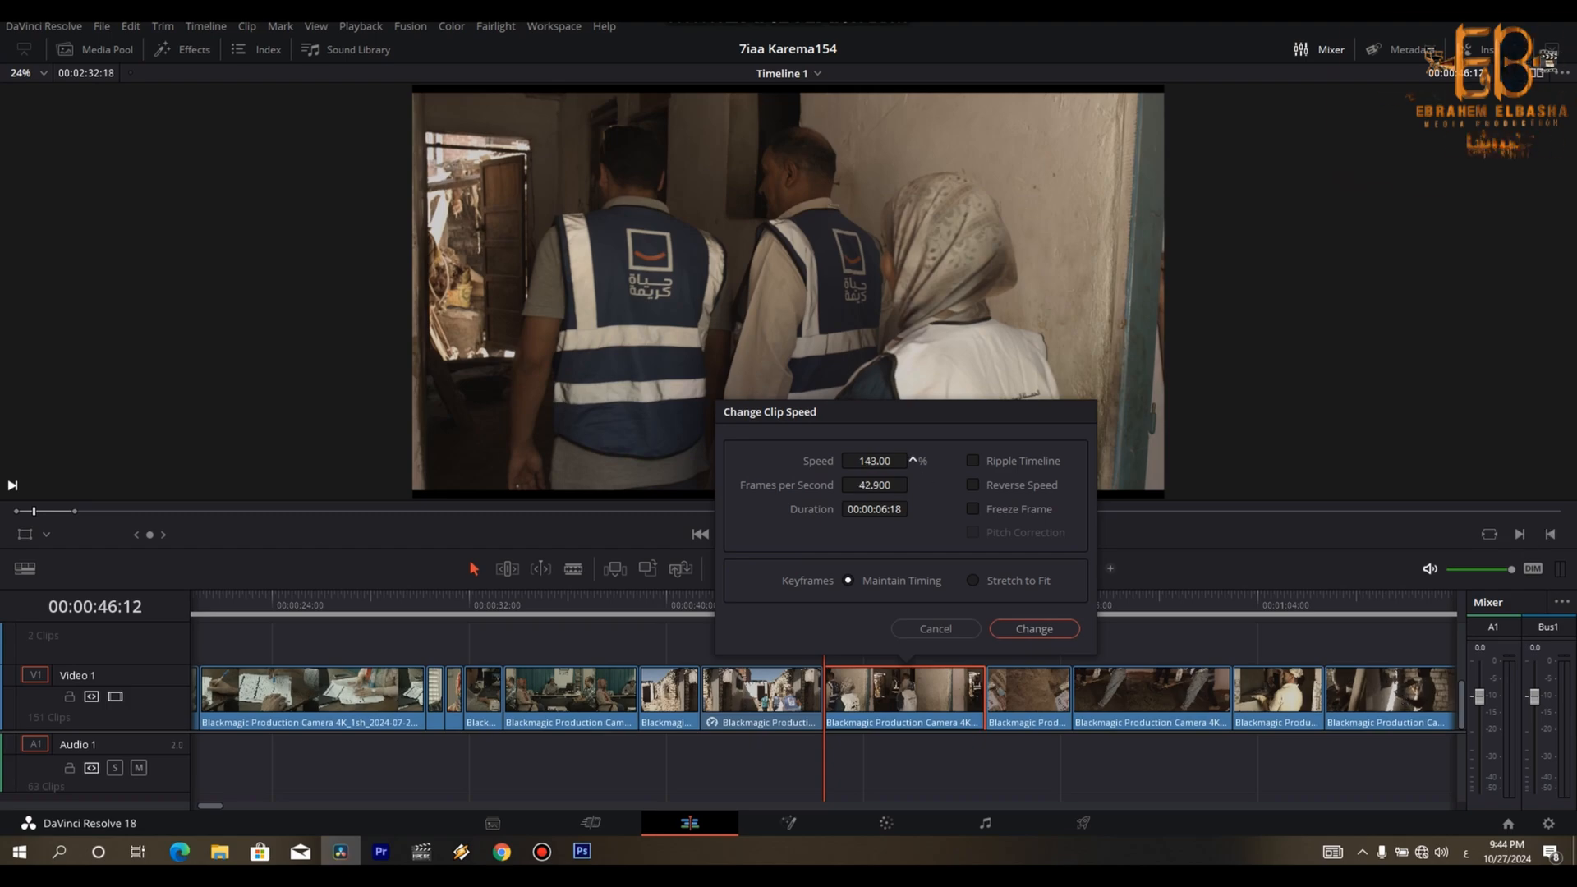
{"action": "left_click_drag", "start_coordinate": [875, 461], "coordinate": [877, 460]}
{"action": "left_click", "coordinate": [1015, 629]}
- Split the corridor clip at 00:00:49:13 and return its second part to normal speed
{"action": "key", "text": "space"}
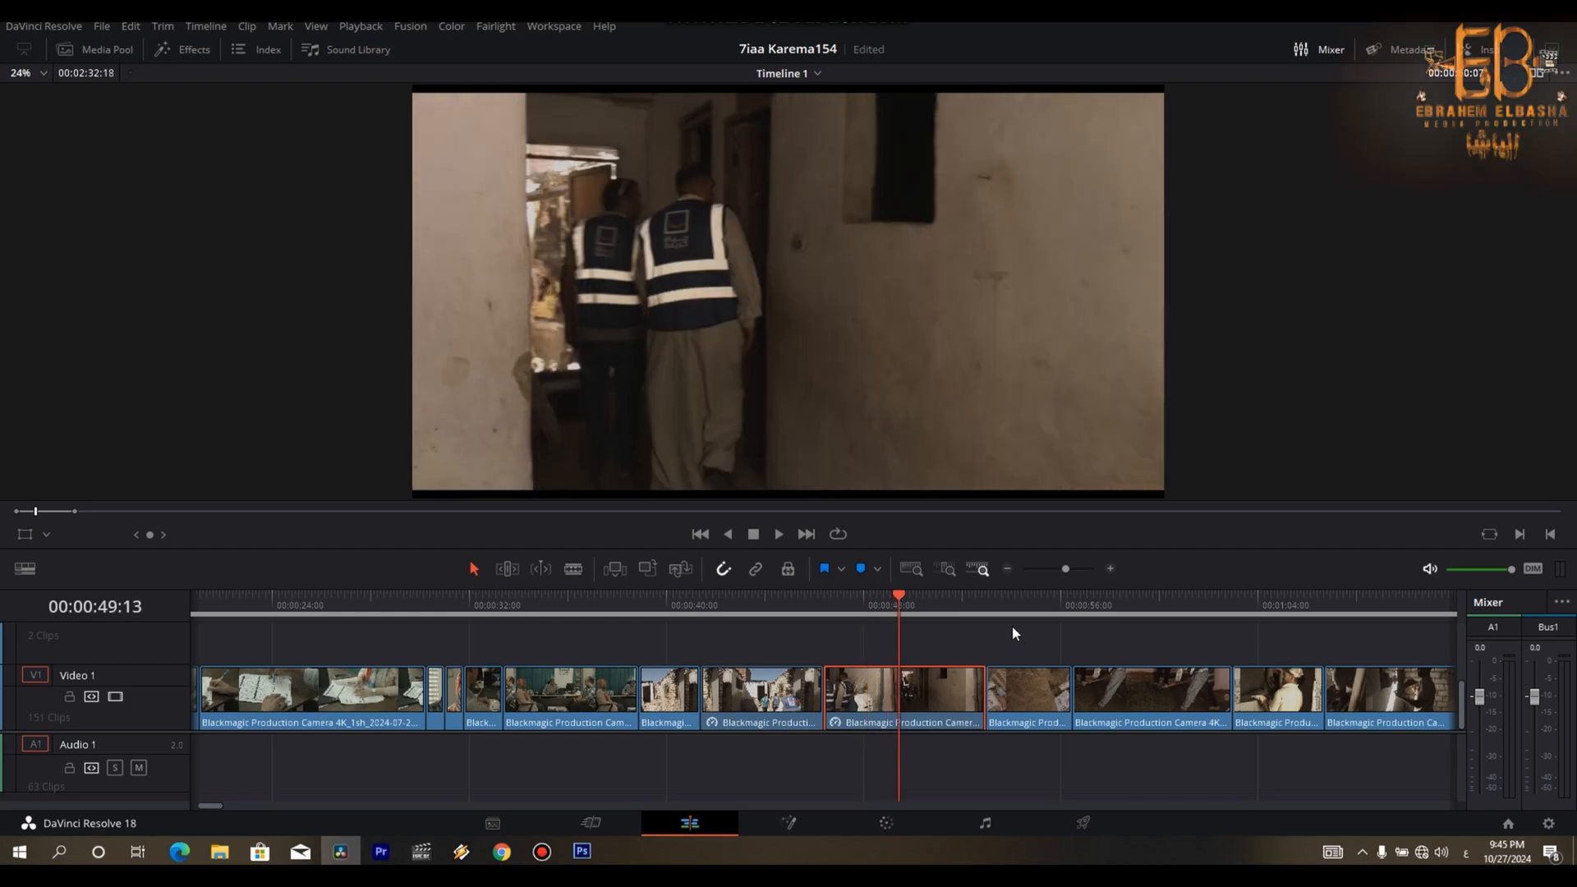
{"action": "key", "text": "ctrl+b"}
{"action": "left_click", "coordinate": [955, 694]}
{"action": "key", "text": "r"}
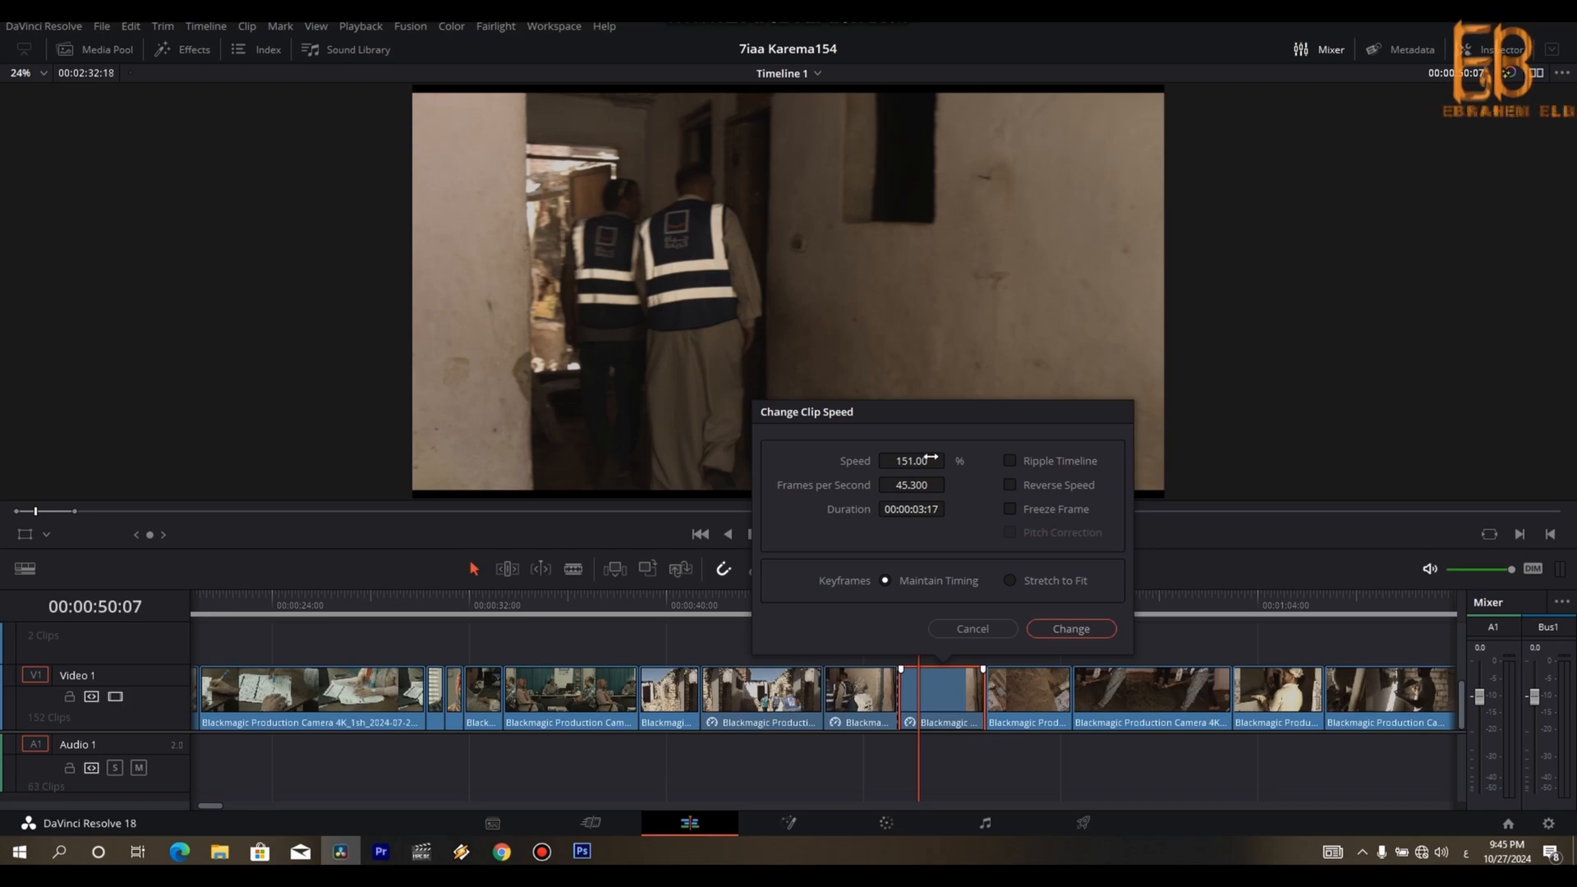
{"action": "left_click", "coordinate": [1071, 629]}
- Trim the end of the corridor clip's second part just after 00:00:51:18, as the man goes through the door, closing the gap
{"action": "key", "text": "space"}
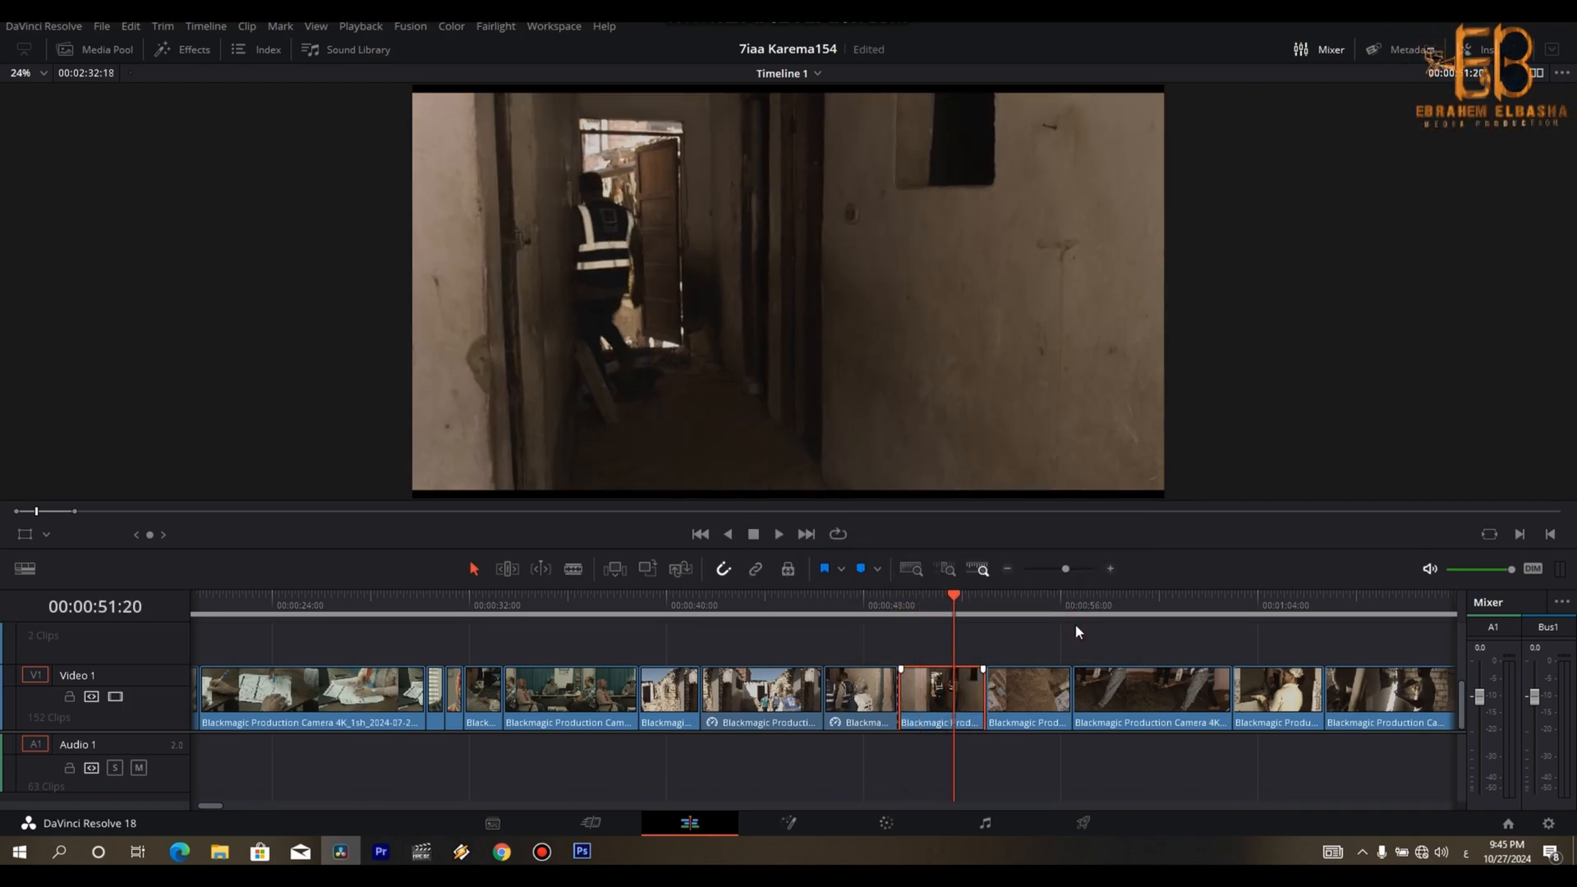
{"action": "key", "text": "Right"}
{"action": "key", "text": "Right"}
{"action": "key", "text": "Right"}
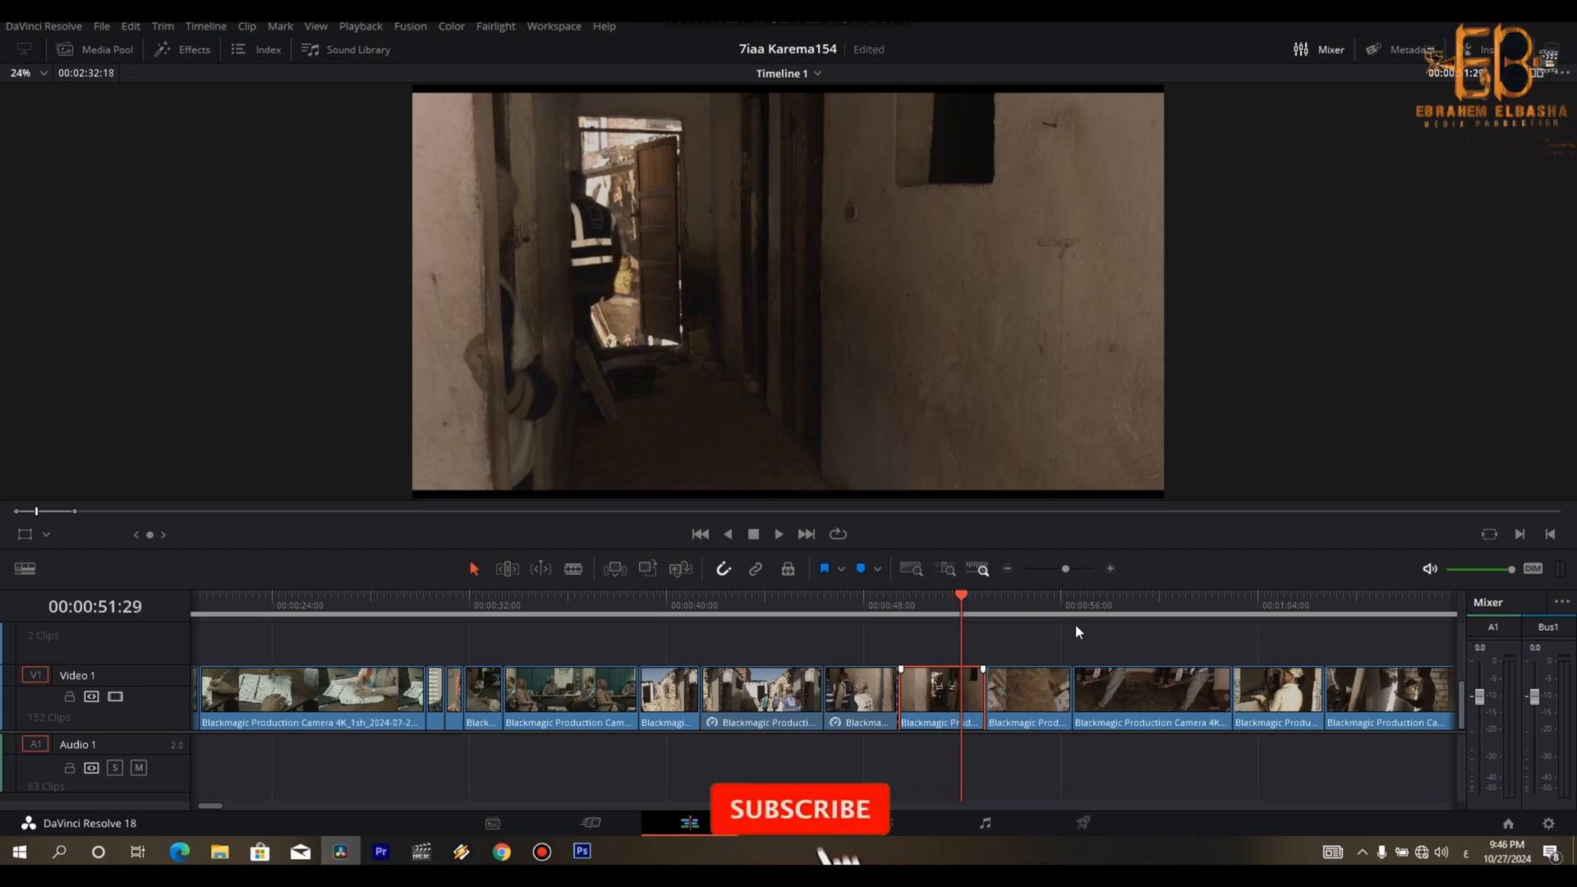
{"action": "key", "text": "Left"}
{"action": "key", "text": "Left"}
{"action": "key", "text": "Left"}
{"action": "key", "text": "Left"}
{"action": "key", "text": "Left"}
{"action": "key", "text": "Left"}
{"action": "key", "text": "Left"}
{"action": "key", "text": "Left"}
{"action": "key", "text": "Left"}
{"action": "key", "text": "Left"}
{"action": "key", "text": "Left"}
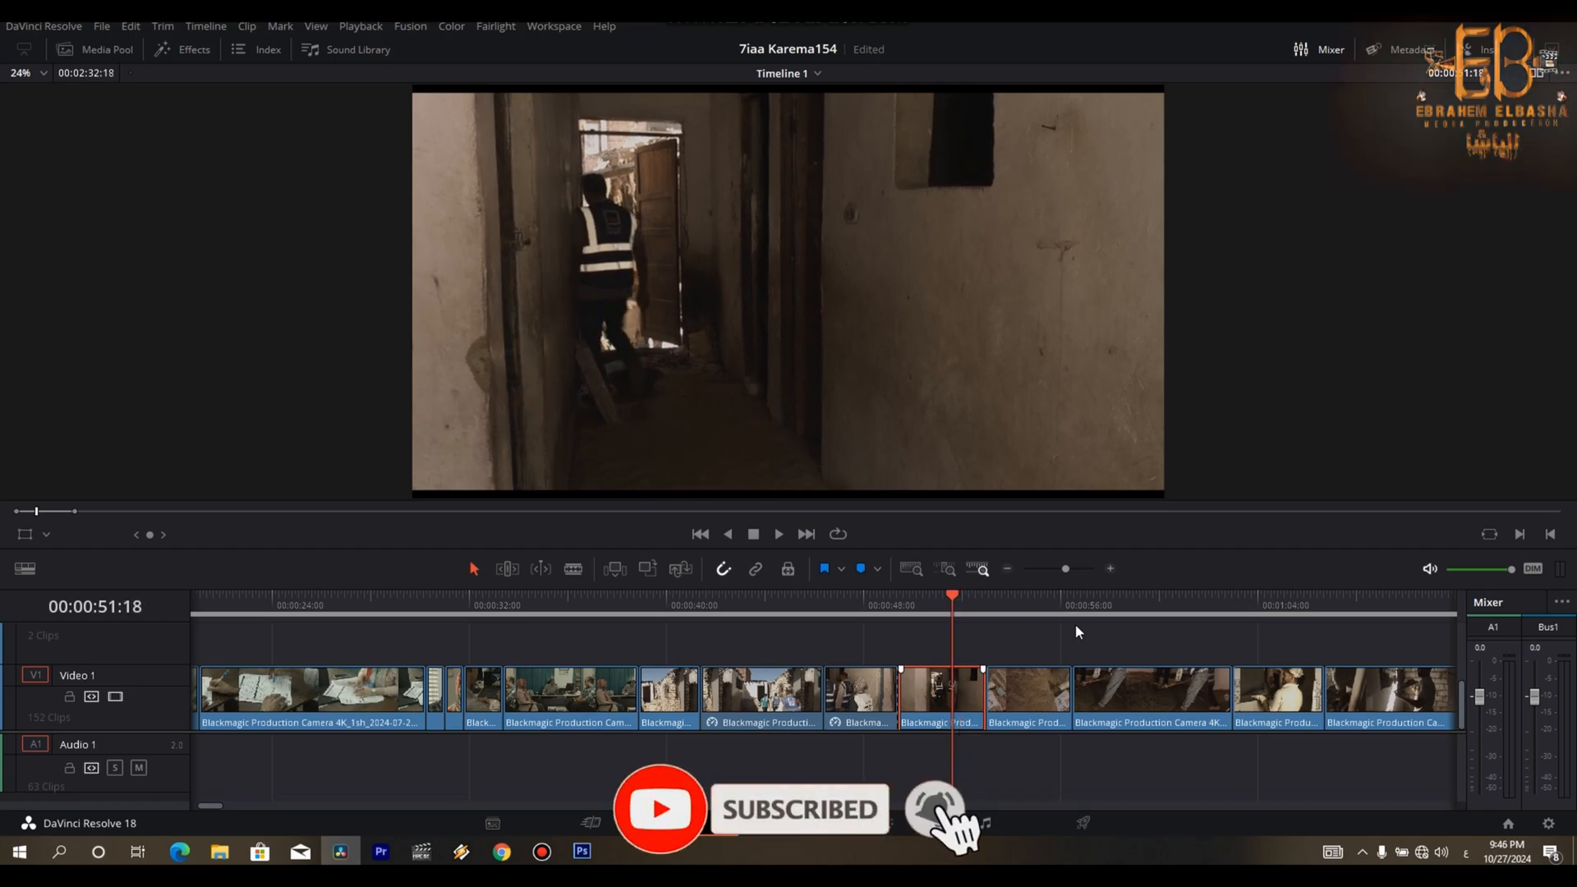
{"action": "key", "text": "Right"}
{"action": "key", "text": "ctrl+shift+]"}
- Trim the start of the sand and cement bags clip up to 00:00:52:03 and close the gap
{"action": "key", "text": "space"}
- Remove the opening of the mortar-shovelling clip up to 00:00:55:18 and close the gap
{"action": "key", "text": "space"}
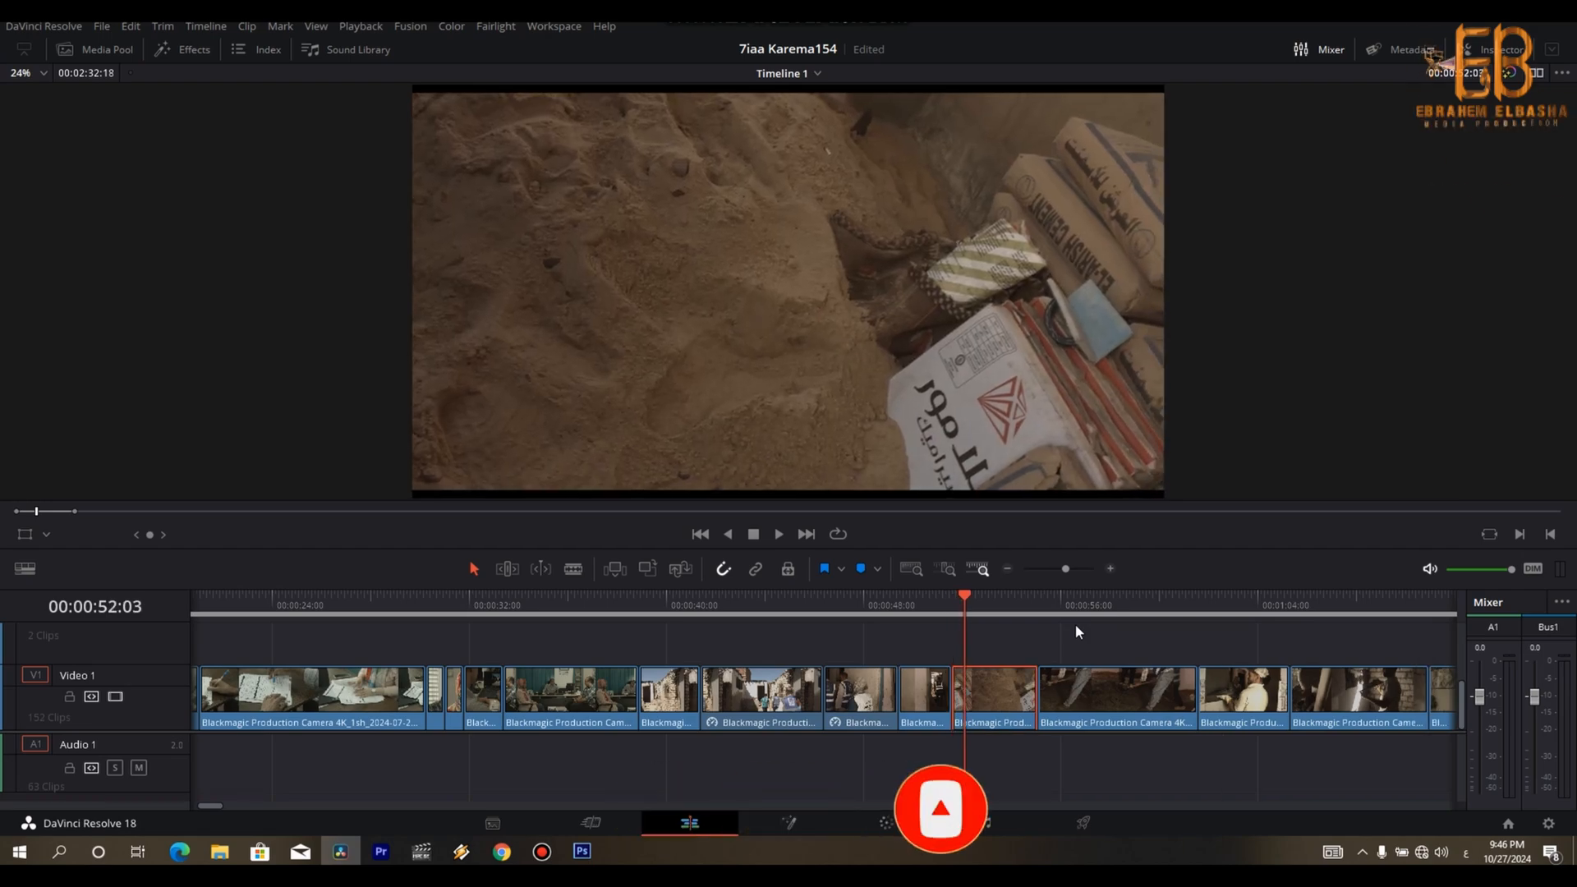
{"action": "key", "text": "ctrl+shift+["}
{"action": "key", "text": "Right"}
{"action": "key", "text": "space"}
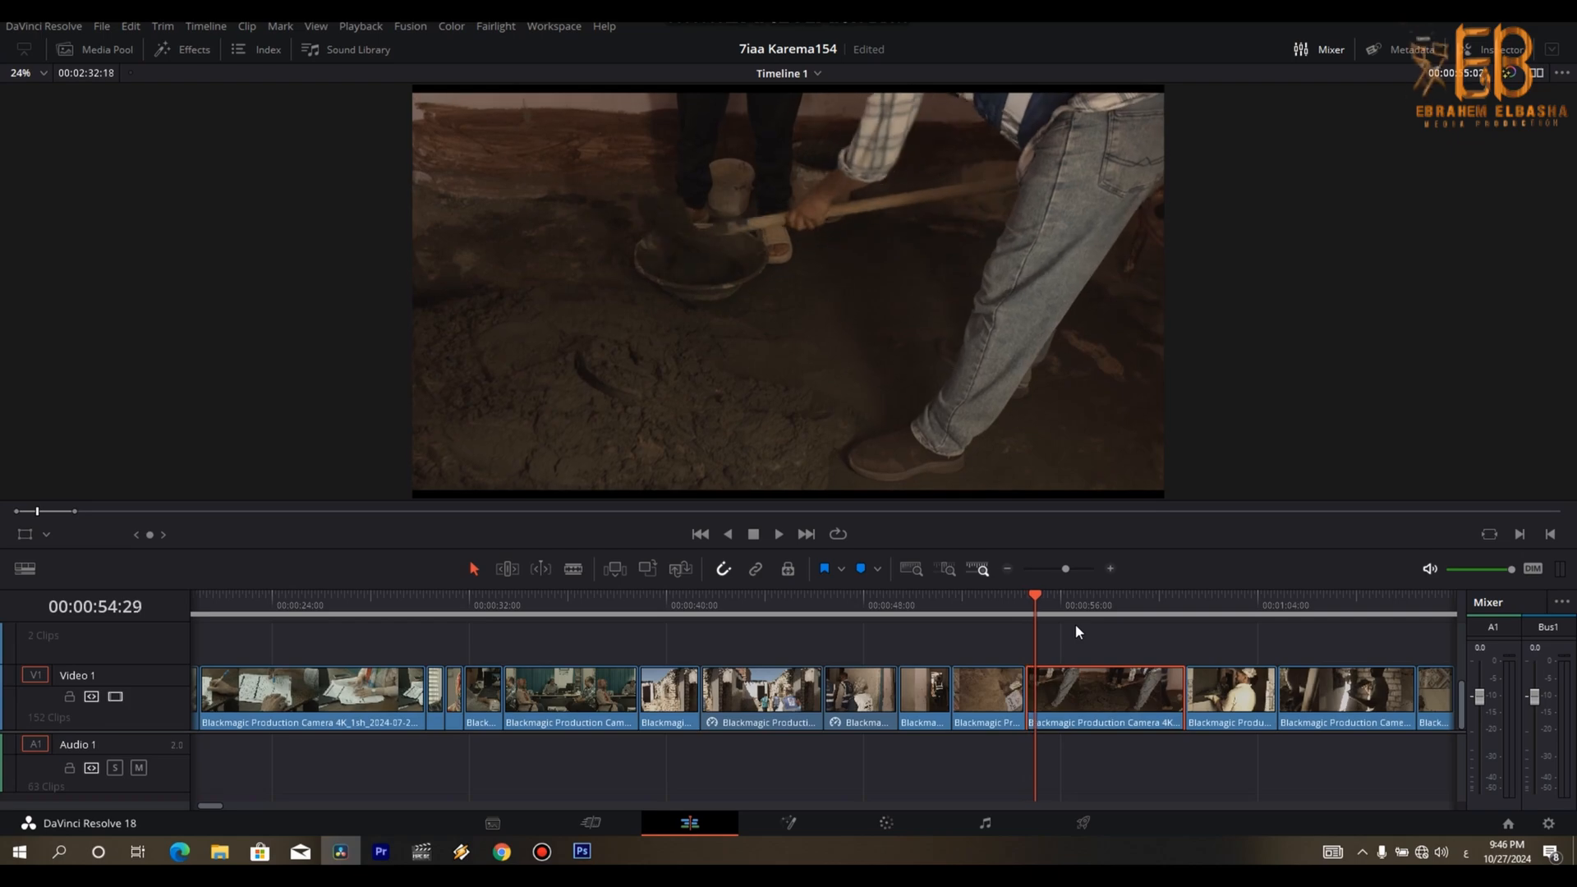
{"action": "key", "text": "ctrl+b"}
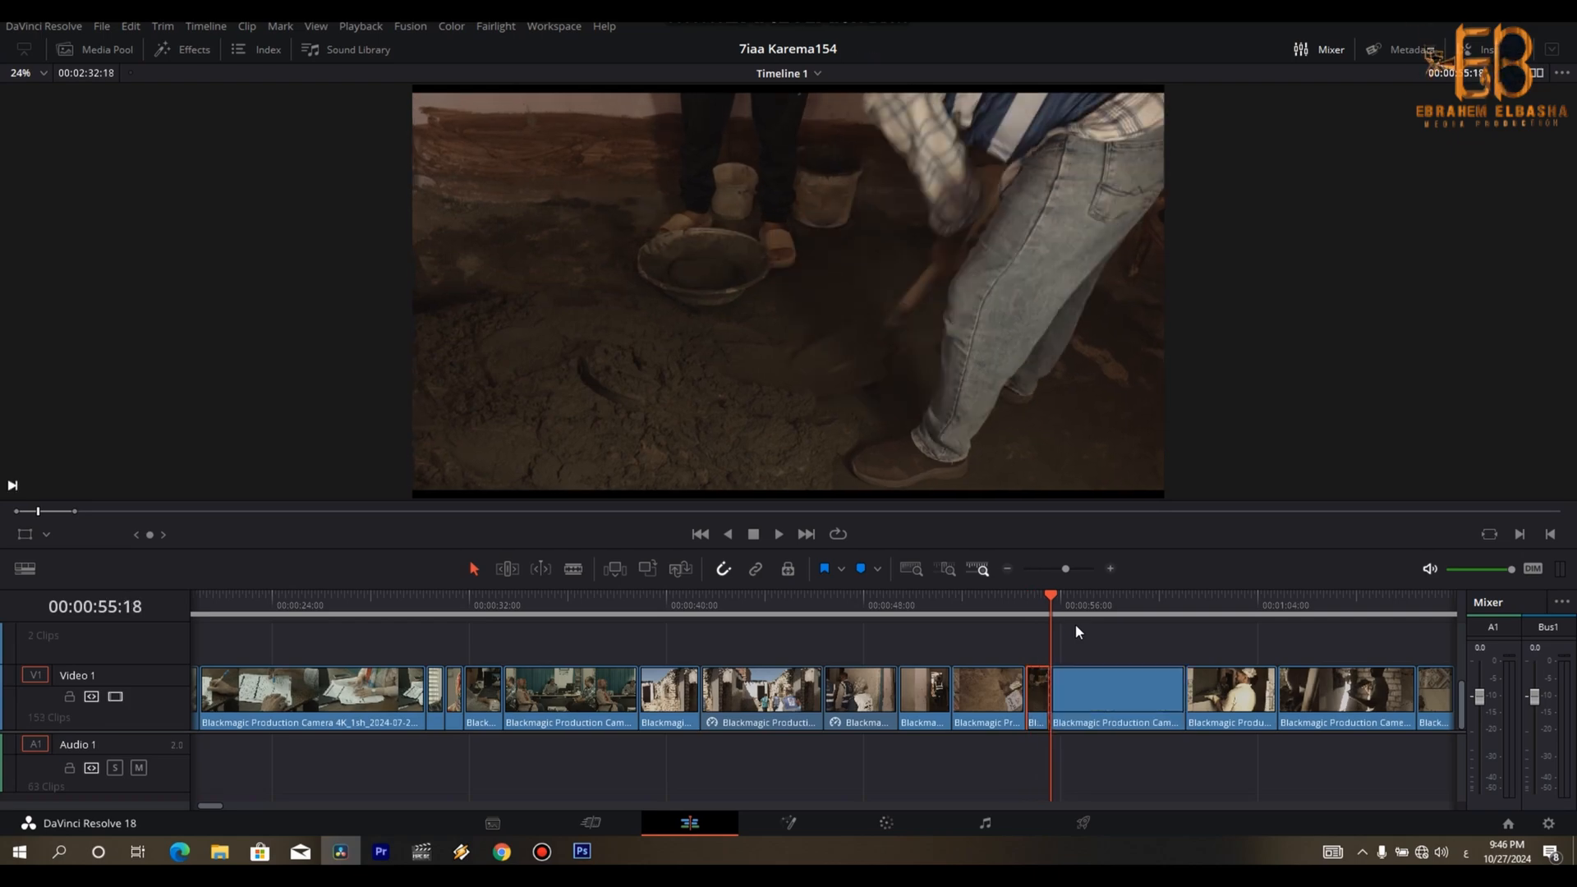
{"action": "key", "text": "Delete"}
- Trim the opening frames off the clip of the tiler in the cap and close the gap
{"action": "key", "text": "space"}
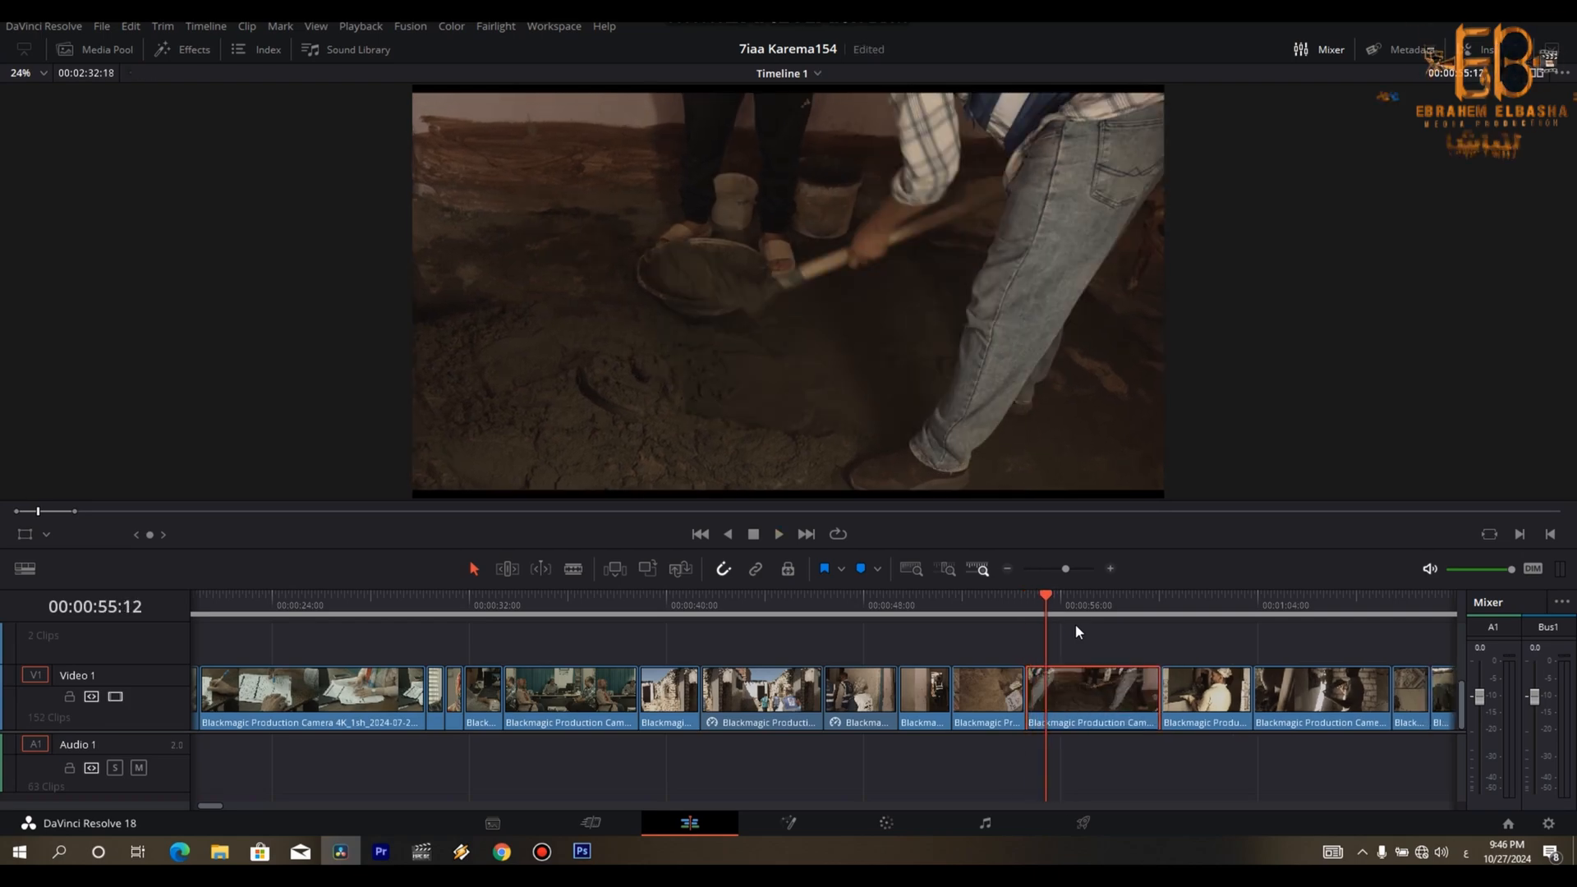
{"action": "key", "text": "space"}
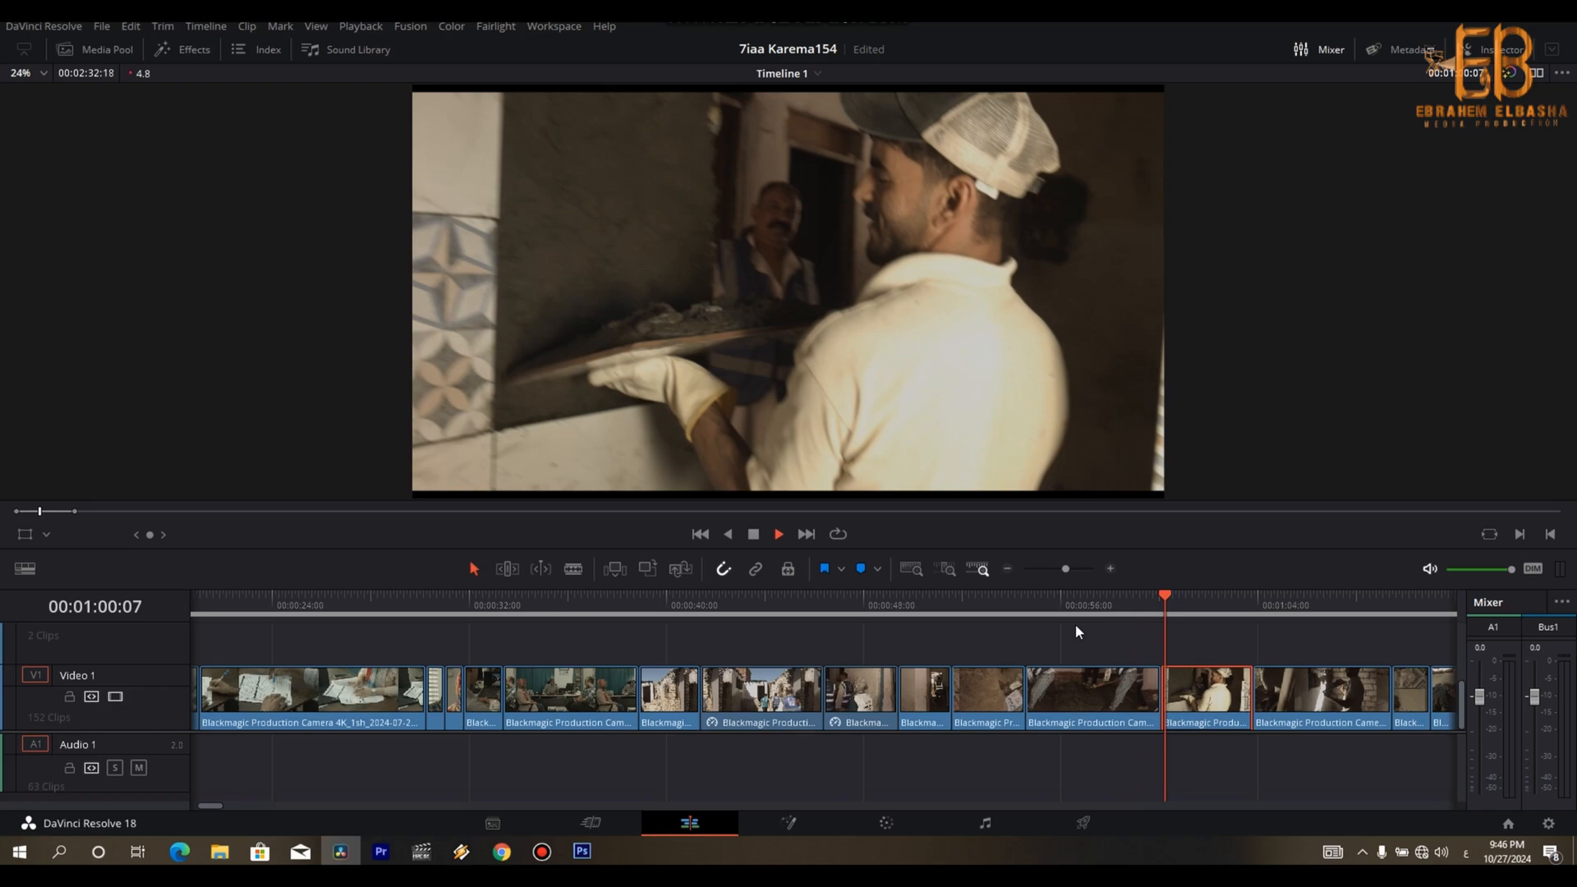
{"action": "key", "text": "Left"}
{"action": "key", "text": "Left"}
{"action": "key", "text": "Left"}
{"action": "key", "text": "Left"}
{"action": "key", "text": "Left"}
{"action": "key", "text": "Left"}
{"action": "key", "text": "Left"}
{"action": "key", "text": "Left"}
{"action": "key", "text": "Left"}
{"action": "key", "text": "Left"}
{"action": "key", "text": "Left"}
{"action": "key", "text": "Left"}
{"action": "key", "text": "ctrl+b"}
{"action": "key", "text": "Delete"}
- Split the capped tiler's clip at about 00:01:01:05 and set its second part to 174% speed
{"action": "key", "text": "space"}
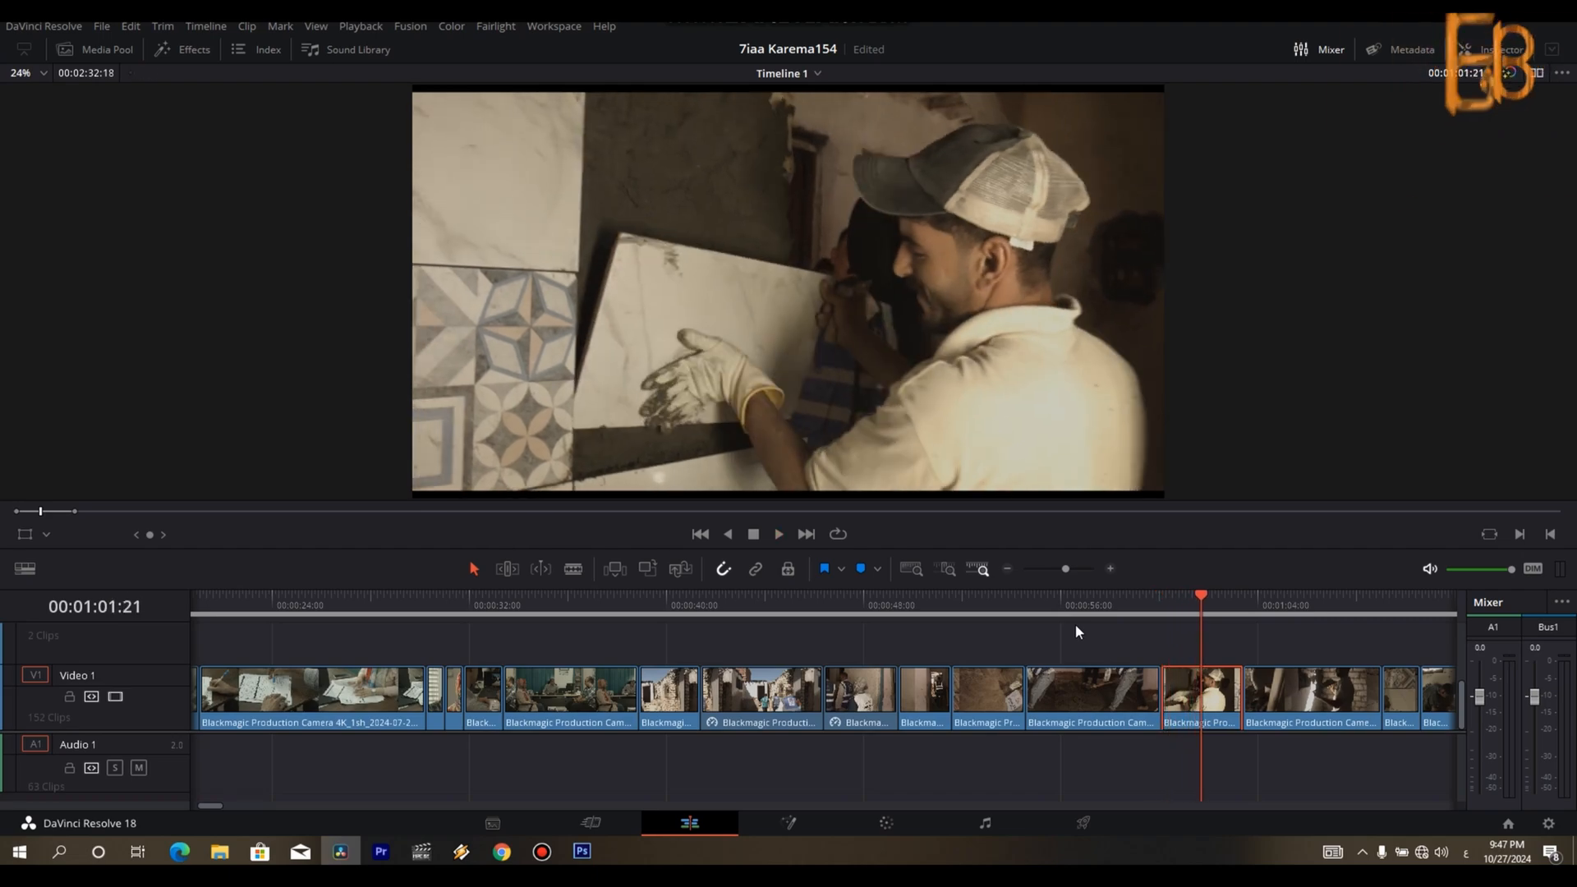
{"action": "key", "text": "space"}
{"action": "key", "text": "Left"}
{"action": "key", "text": "Left"}
{"action": "key", "text": "Left"}
{"action": "key", "text": "Left"}
{"action": "key", "text": "Left"}
{"action": "key", "text": "Left"}
{"action": "key", "text": "Left"}
{"action": "key", "text": "Left"}
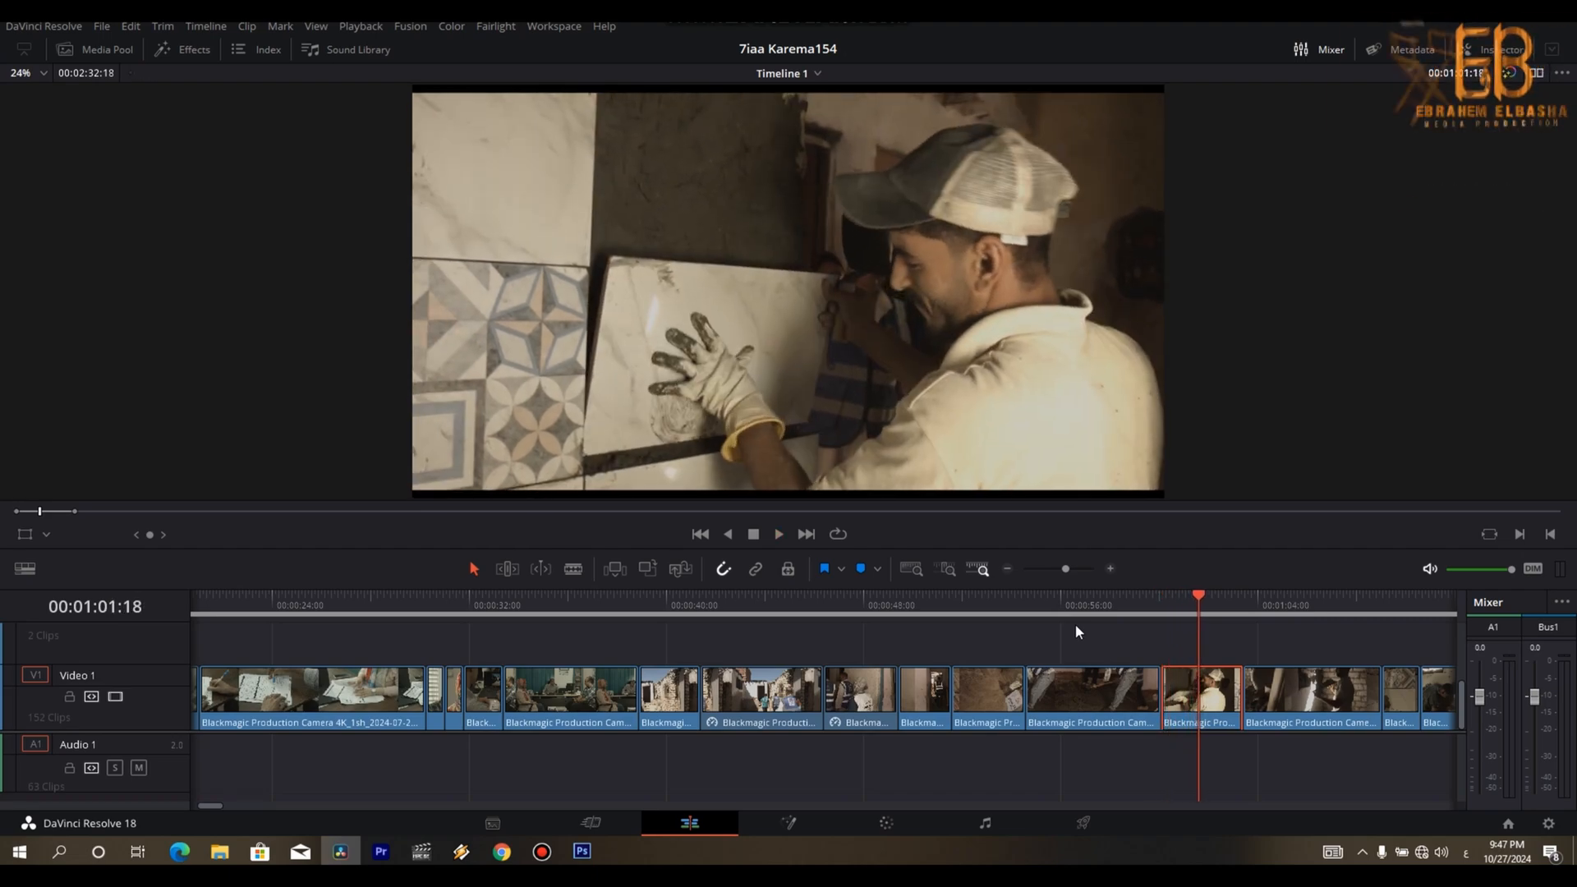
{"action": "key", "text": "Left"}
{"action": "key", "text": "Left"}
{"action": "key", "text": "Left"}
{"action": "key", "text": "Left"}
{"action": "key", "text": "Left"}
{"action": "key", "text": "Left"}
{"action": "key", "text": "Left"}
{"action": "key", "text": "Left"}
{"action": "key", "text": "Left"}
{"action": "key", "text": "Left"}
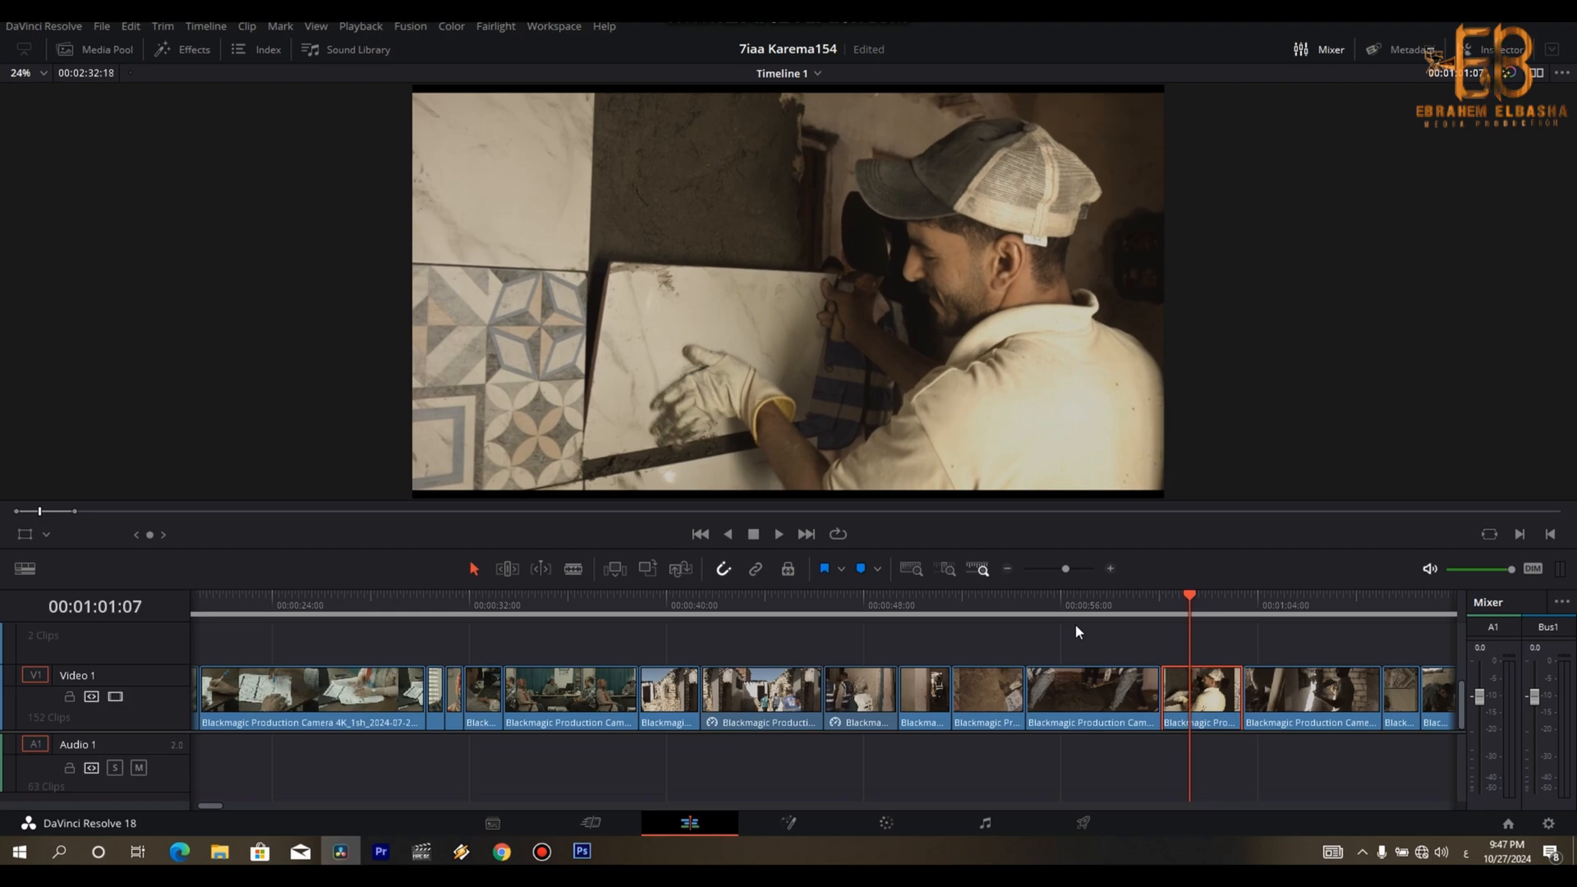
{"action": "key", "text": "ctrl+b"}
{"action": "key", "text": "Right"}
{"action": "key", "text": "Right"}
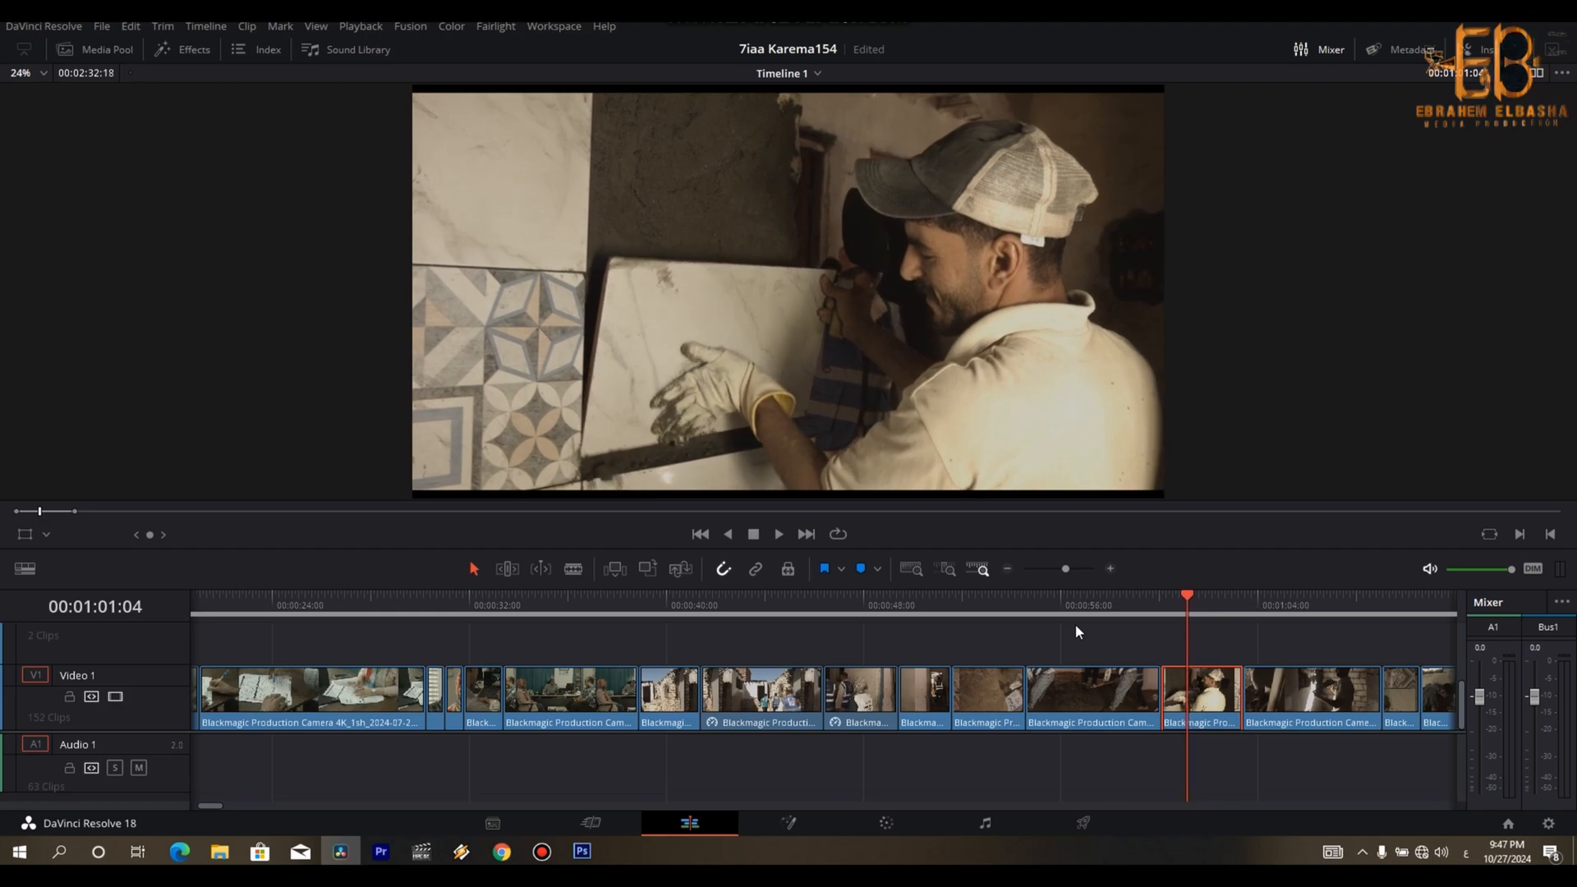
{"action": "key", "text": "r"}
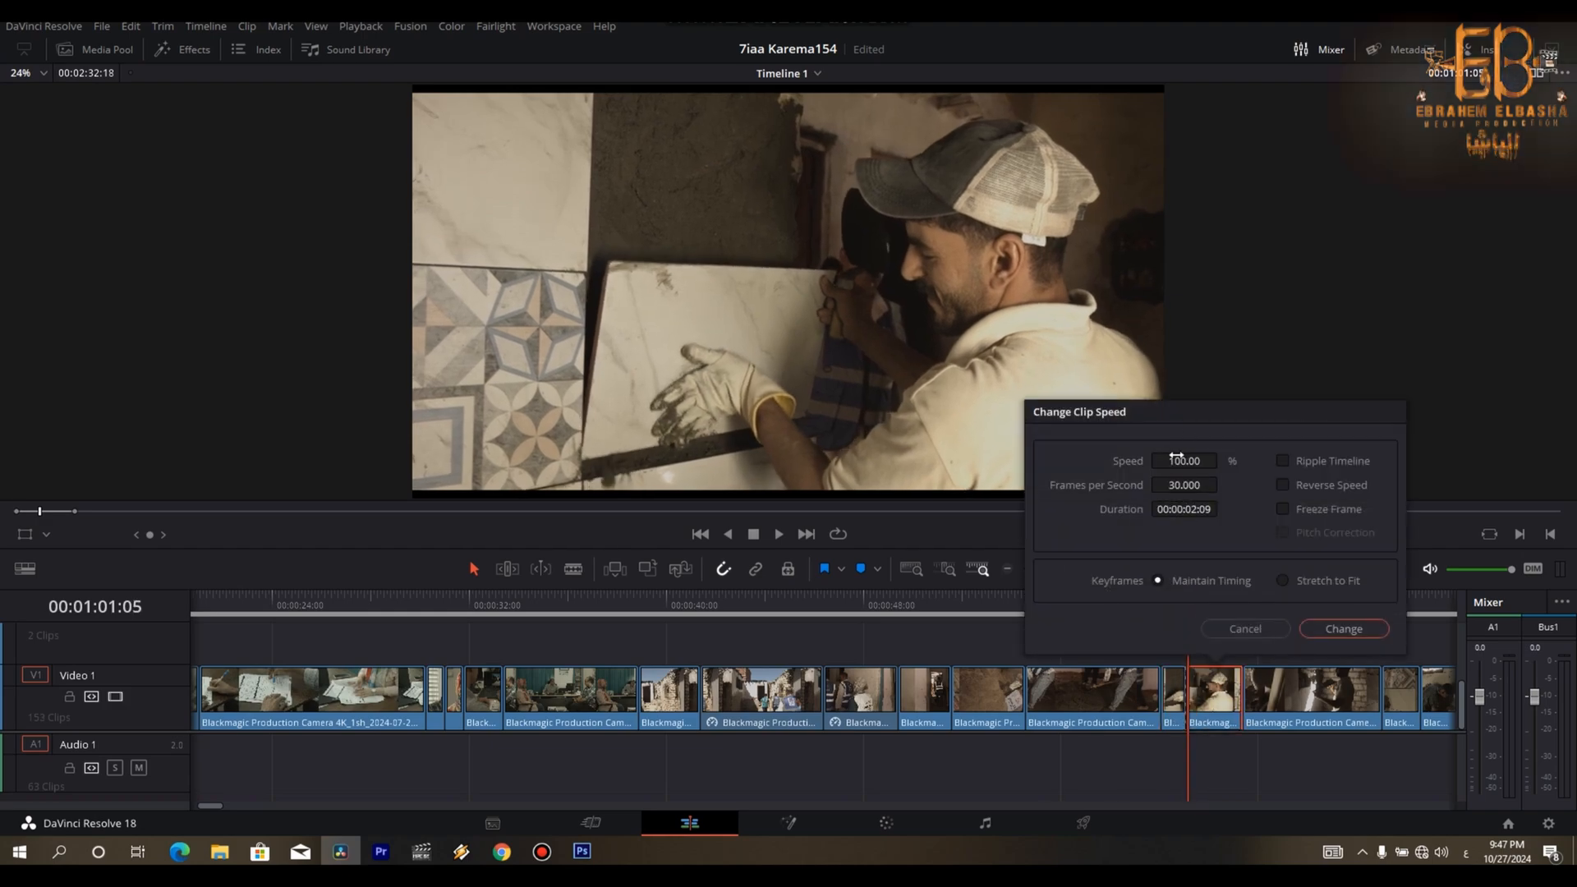
{"action": "left_click", "coordinate": [1352, 629]}
- Trim the tail of the sped-up tiling clip from about 00:01:02:19 and close the gap
{"action": "key", "text": "space"}
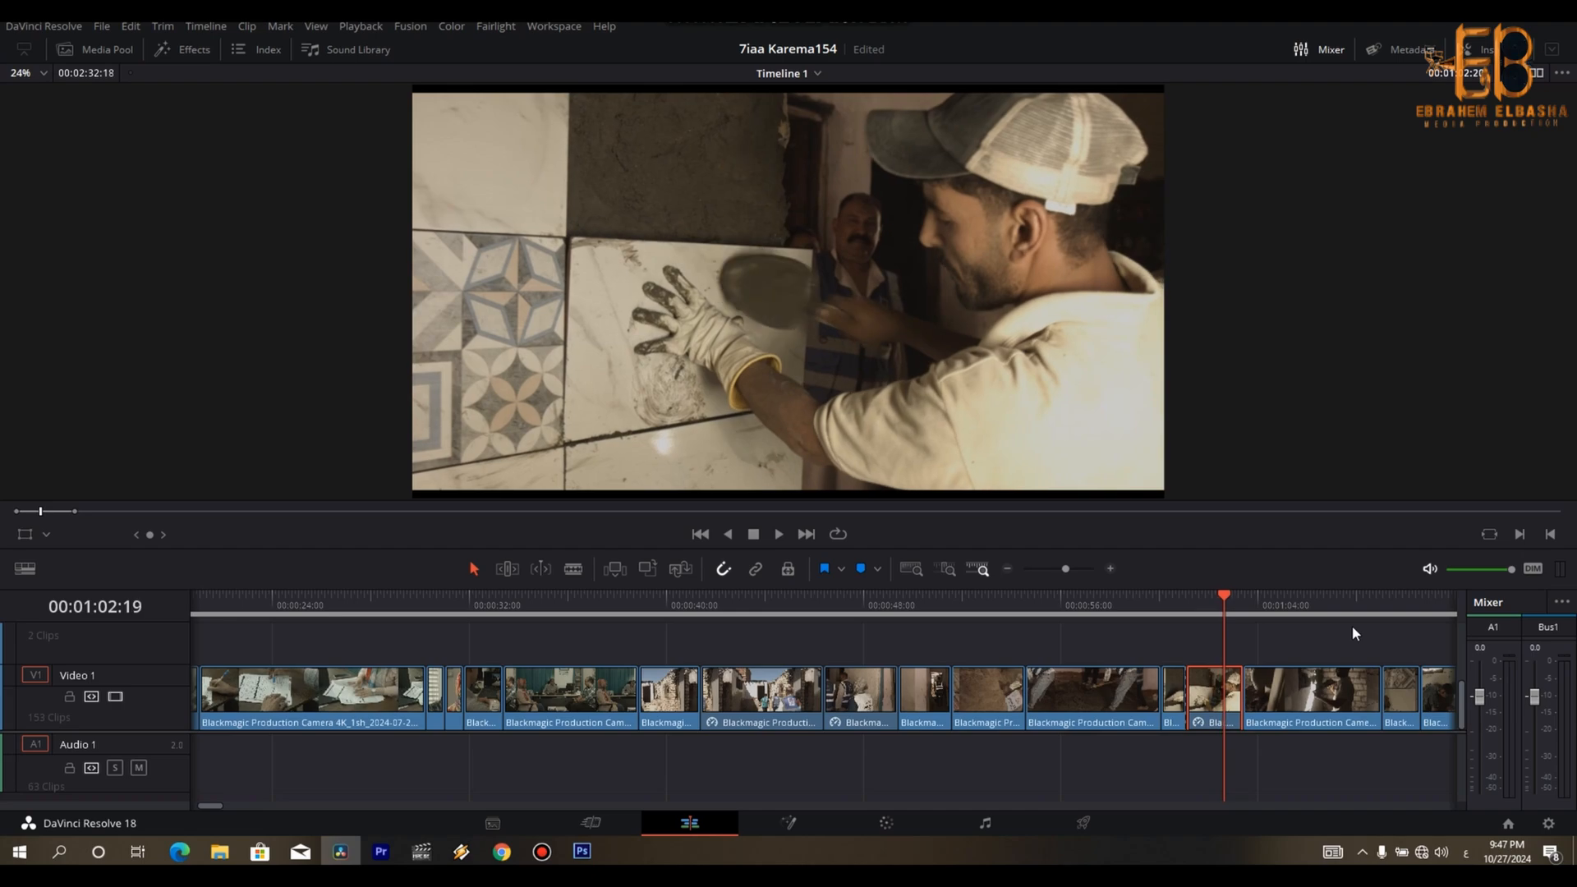
{"action": "key", "text": "ctrl+b"}
{"action": "key", "text": "Right"}
{"action": "key", "text": "Delete"}
- Split the silhouetted tiler's clip at about 00:01:04:24 and set its second part to 229% speed
{"action": "key", "text": "space"}
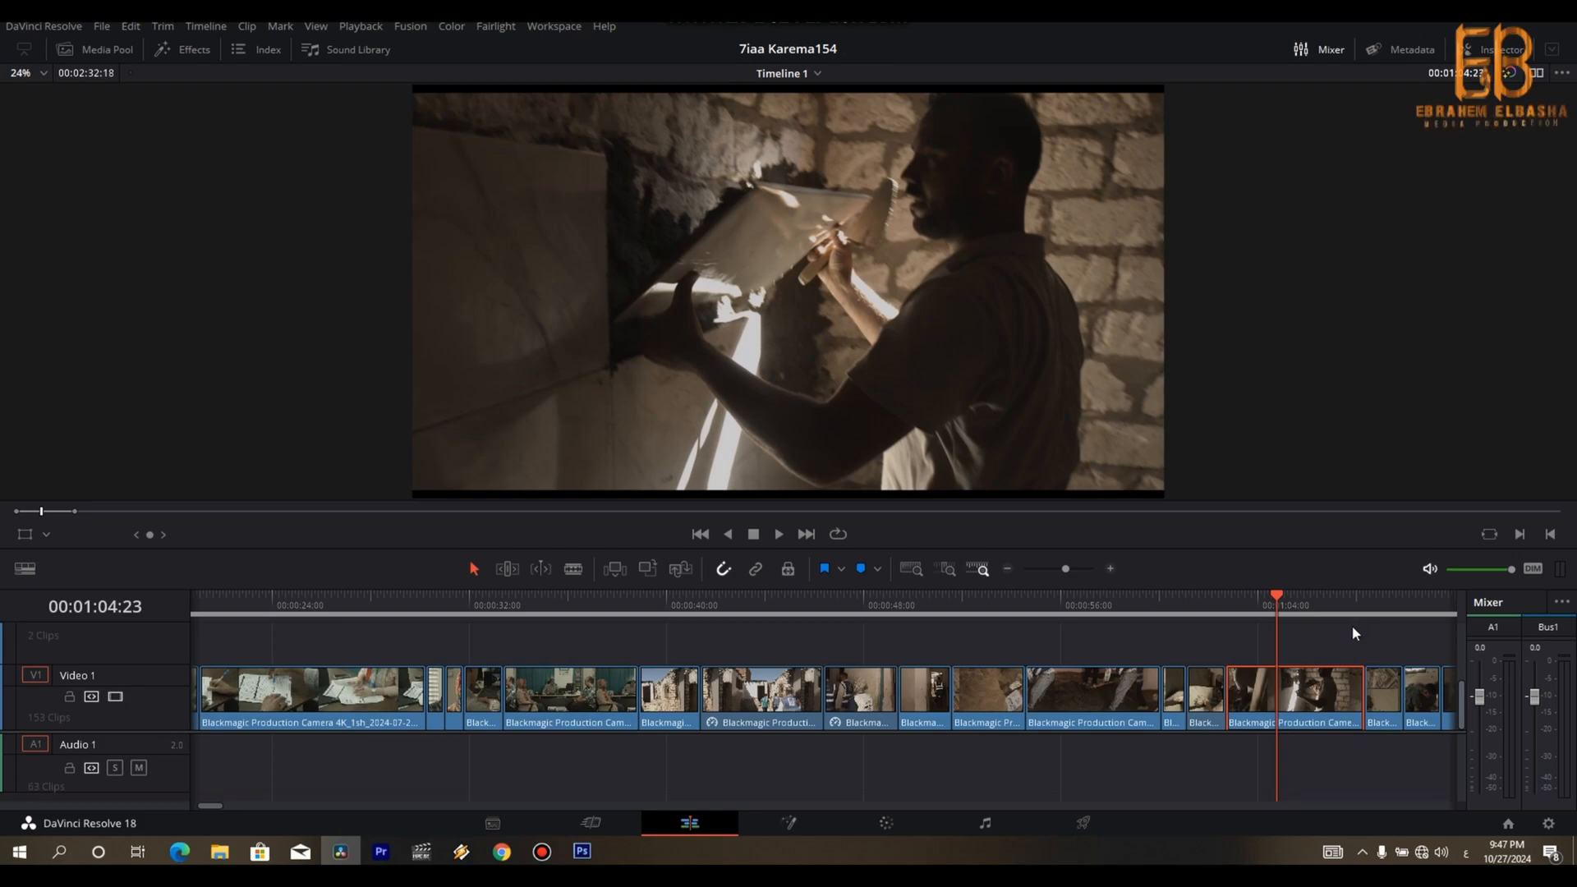
{"action": "key", "text": "ctrl+b"}
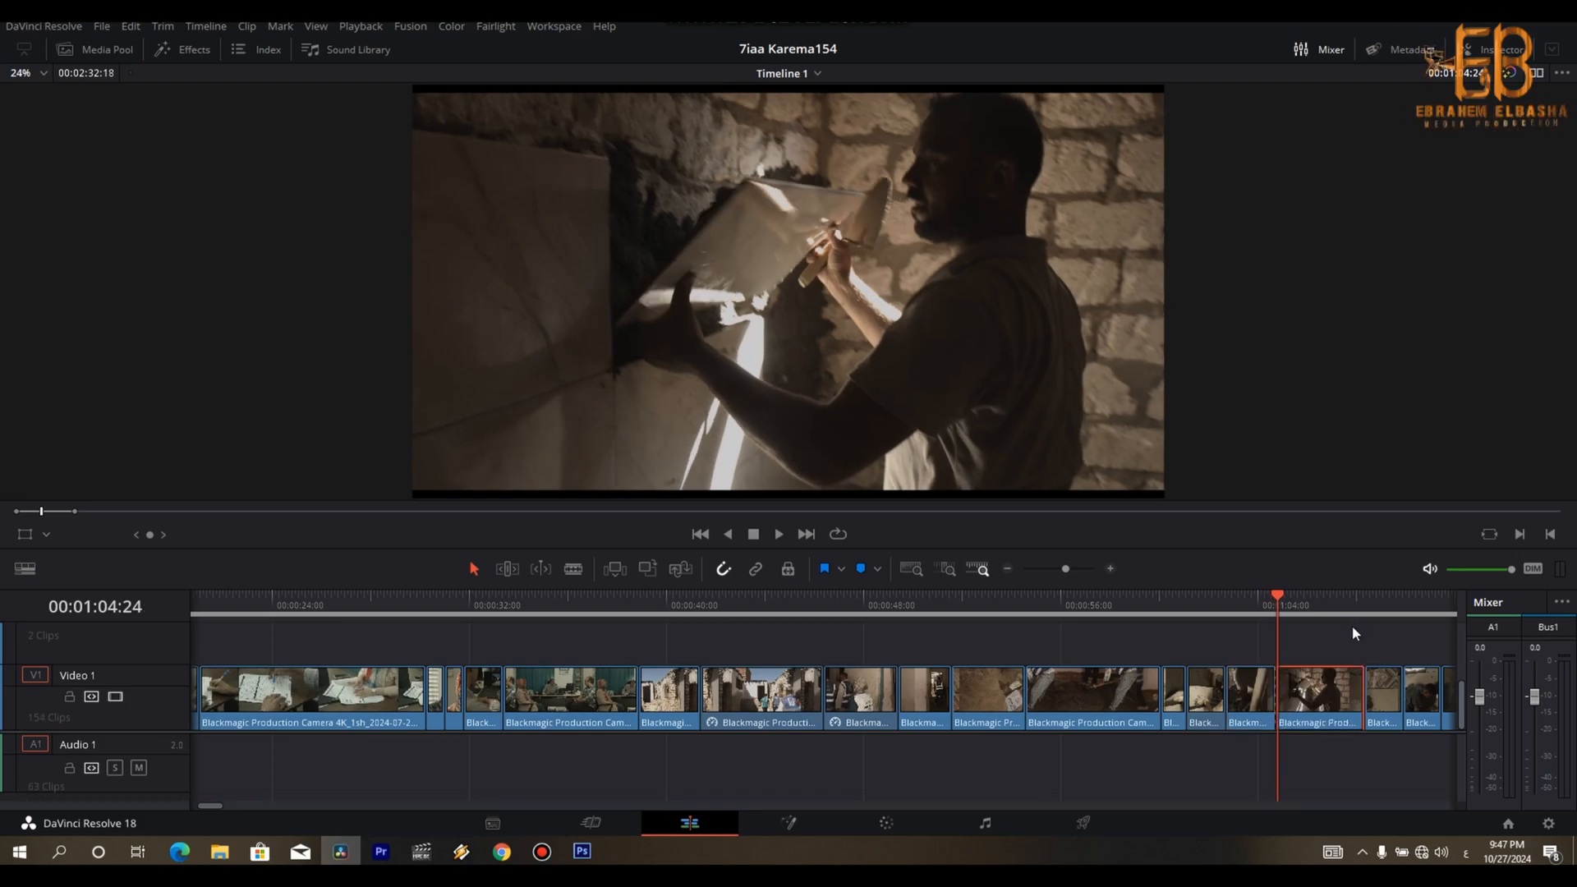
{"action": "key", "text": "Right"}
{"action": "key", "text": "r"}
{"action": "left_click", "coordinate": [1284, 461]}
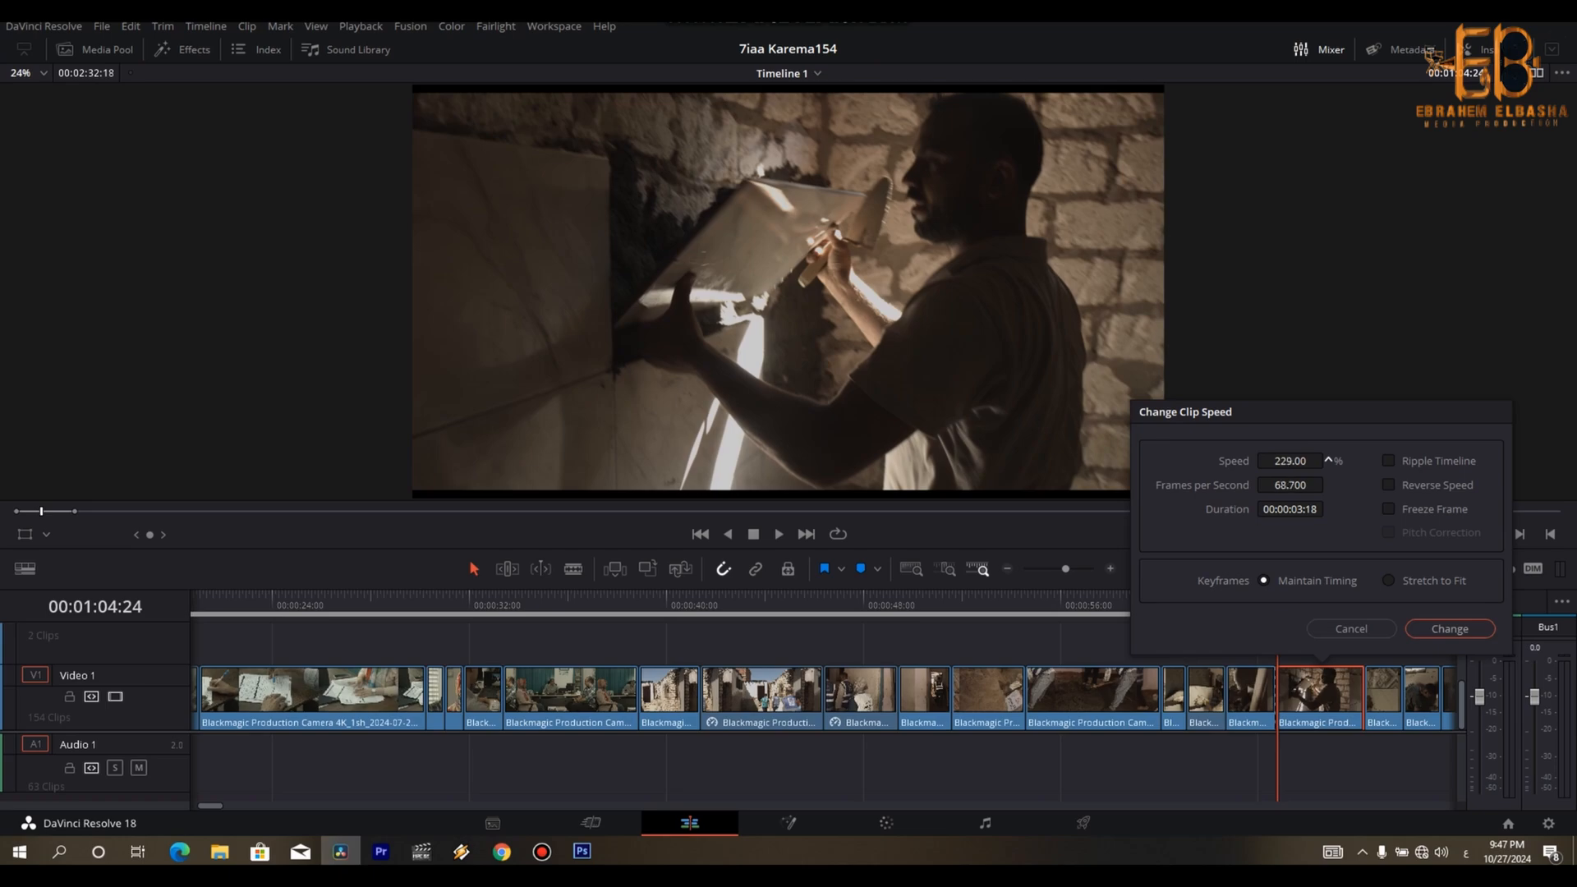
{"action": "left_click", "coordinate": [1432, 623]}
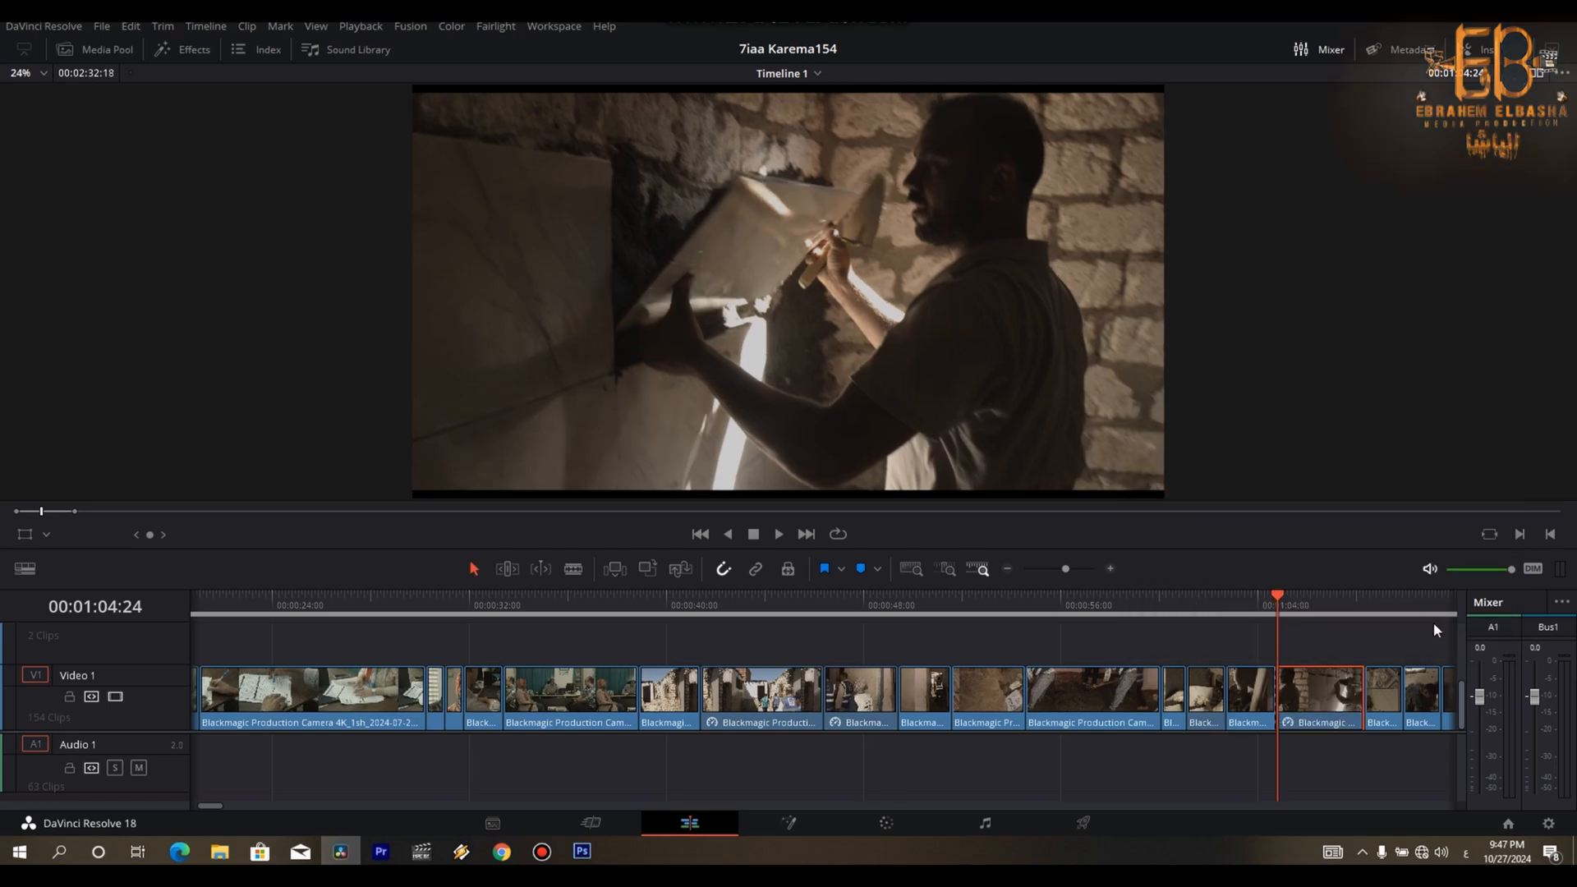
- Trim the tail of the sped-up silhouetted tiler clip from about 00:01:06:27 and close the gap
{"action": "key", "text": "space"}
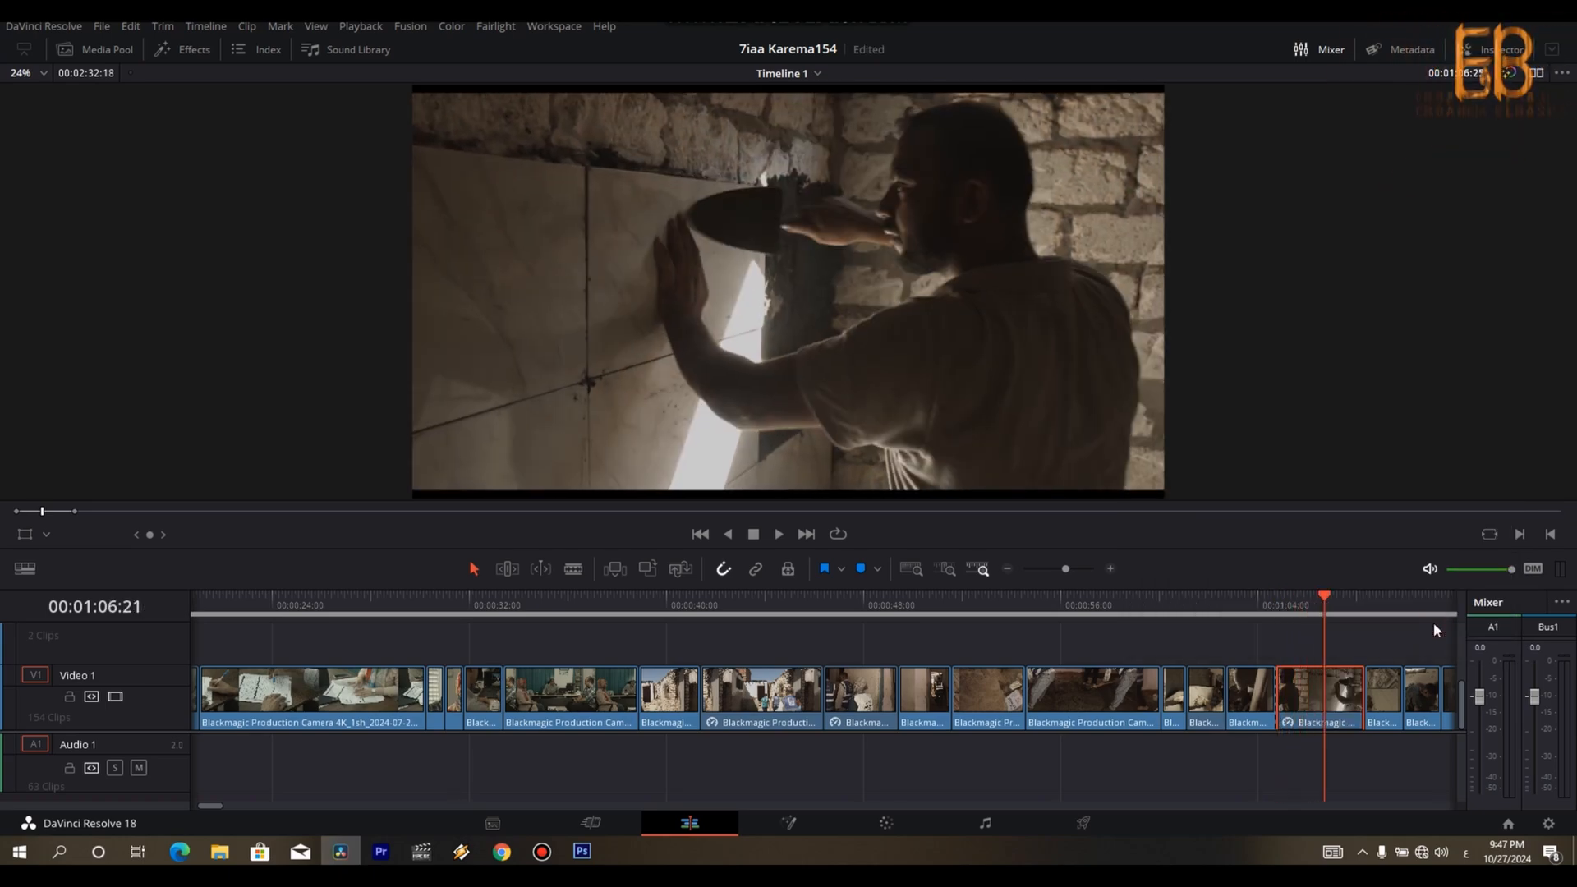
{"action": "key", "text": "space"}
{"action": "key", "text": "ctrl+b"}
{"action": "key", "text": "Right"}
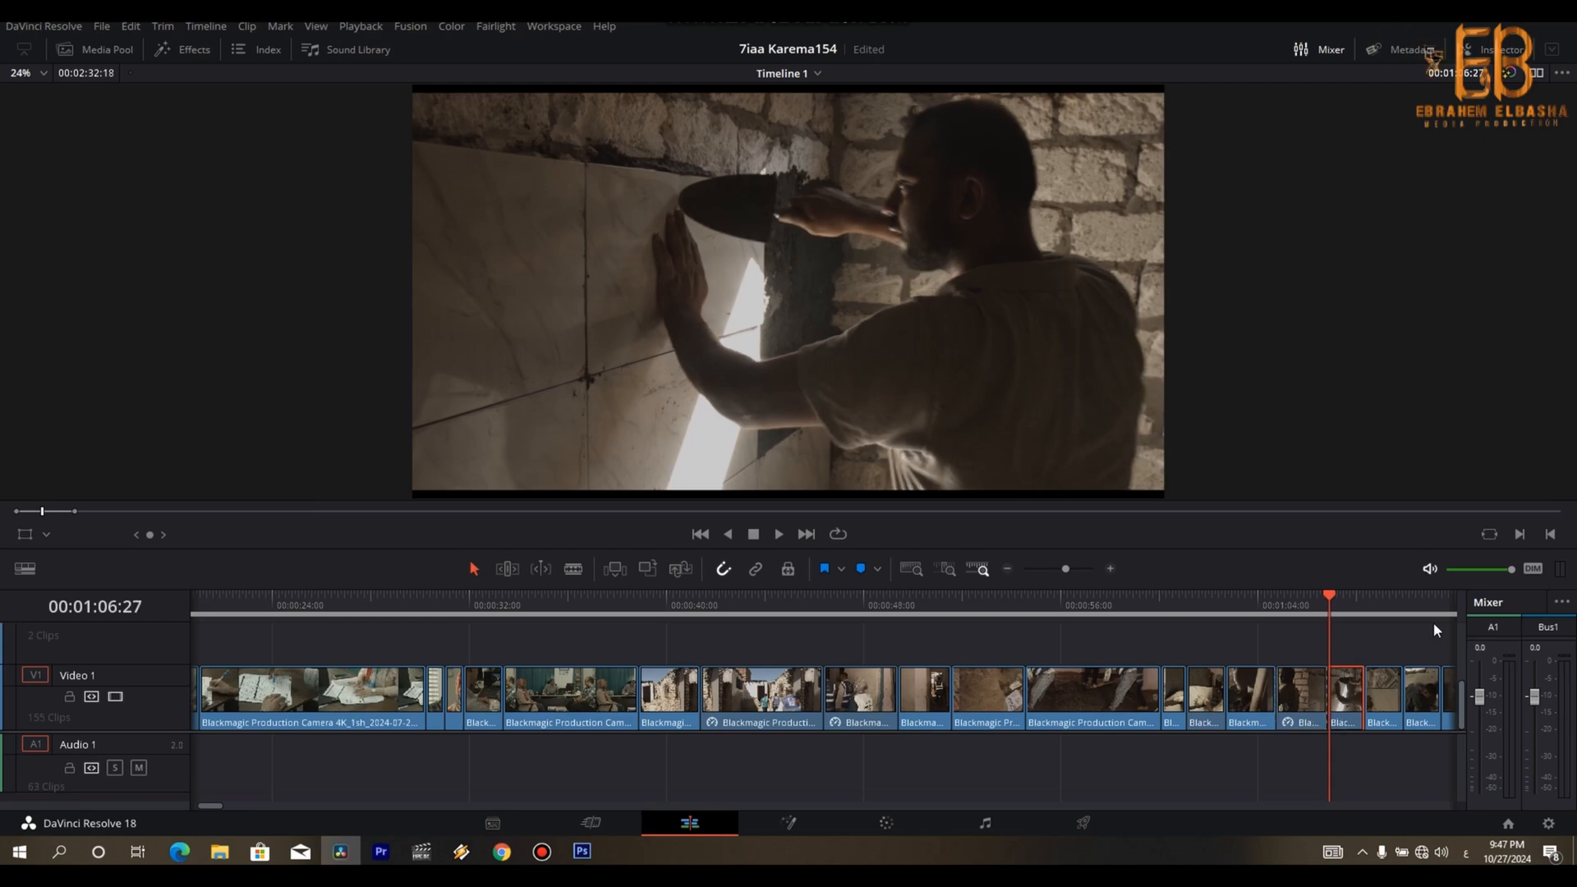
{"action": "key", "text": "Delete"}
- Trim the tail of the clip of the man wiping the wall tiles from 00:01:07:21 and close the gap
{"action": "key", "text": "shift+v"}
{"action": "key", "text": "space"}
{"action": "key", "text": "space"}
{"action": "key", "text": "Right"}
- Trim the opening frames off the clip of the boy at the tiled wall, up to about 00:01:07:25, and close the gap
{"action": "key", "text": "Right"}
{"action": "key", "text": "Right"}
{"action": "key", "text": "ctrl+b"}
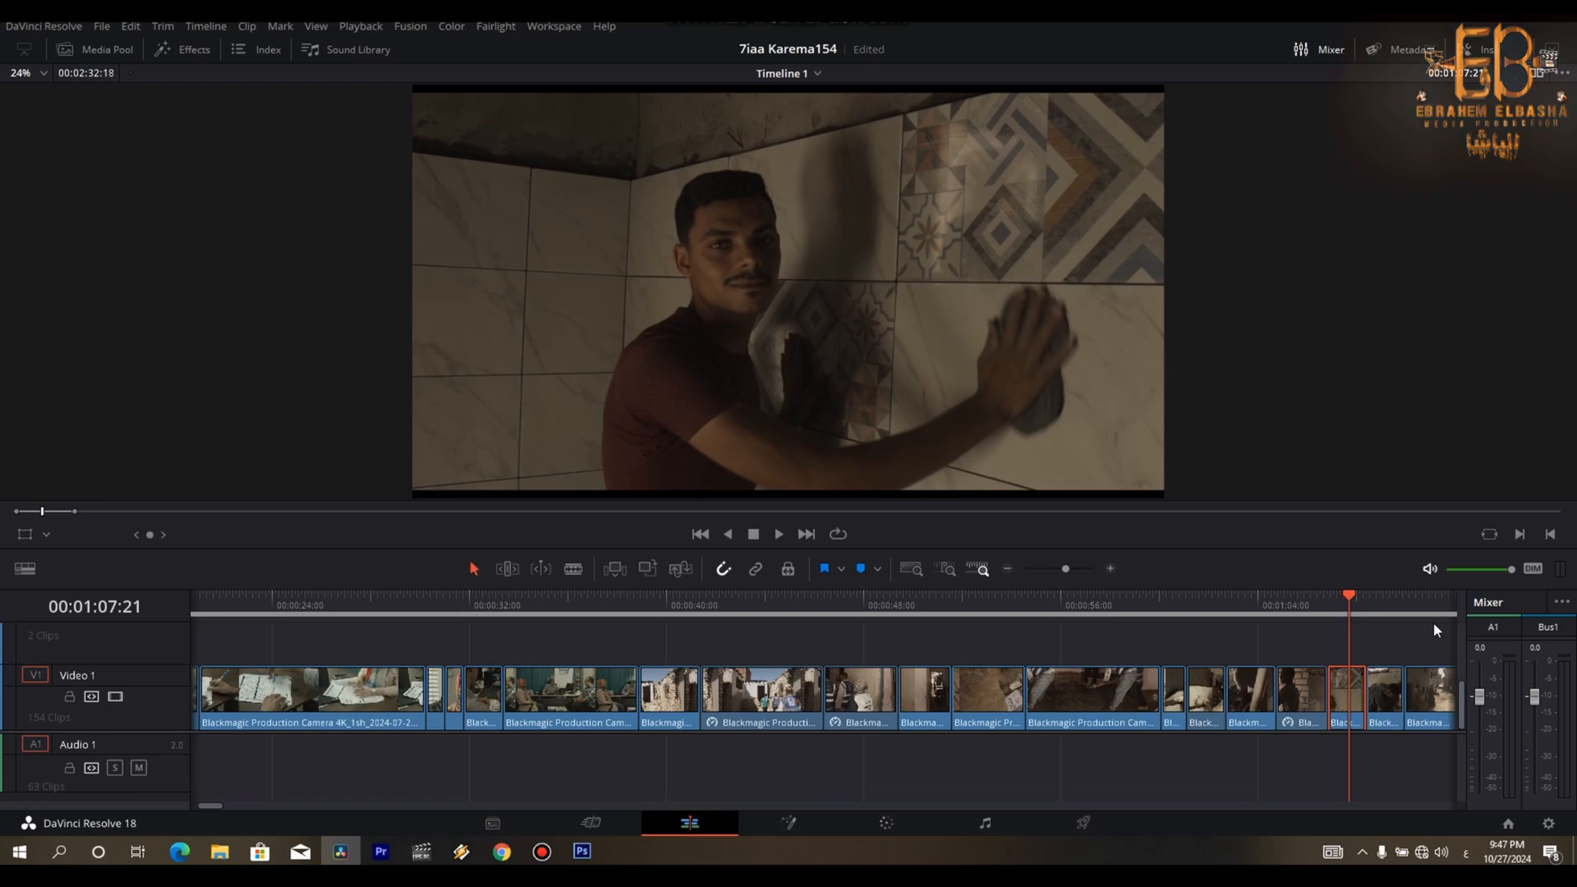
{"action": "key", "text": "Delete"}
{"action": "key", "text": "Right"}
{"action": "key", "text": "Right"}
{"action": "key", "text": "Right"}
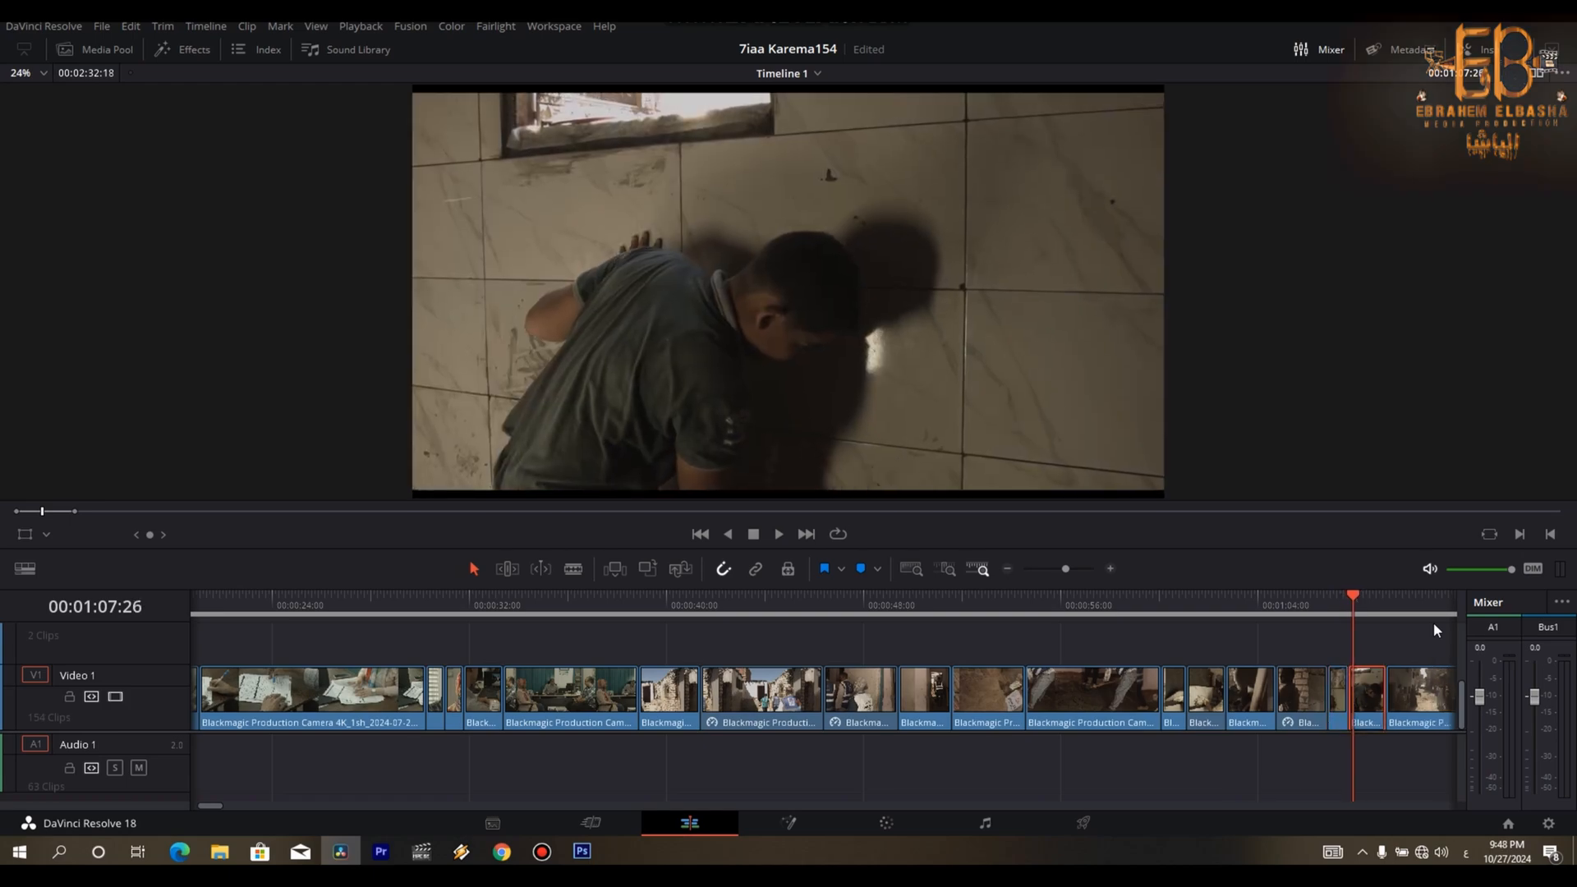
{"action": "key", "text": "Left"}
{"action": "key", "text": "ctrl+b"}
{"action": "key", "text": "Delete"}
{"action": "key", "text": "Left"}
{"action": "key", "text": "Left"}
{"action": "key", "text": "Left"}
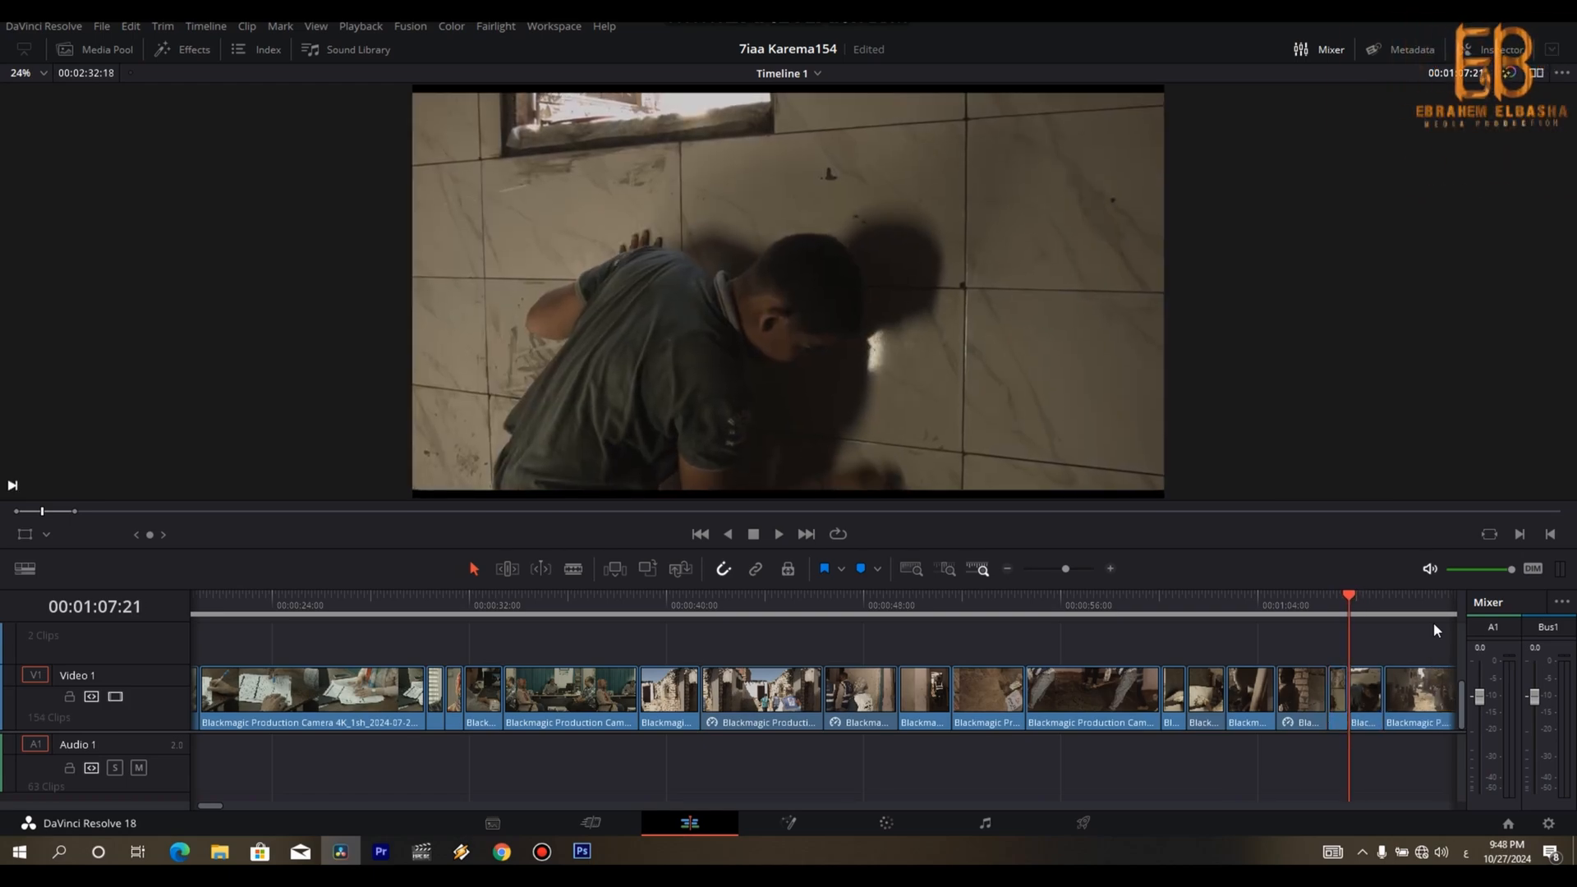
- Cut the boy's clip at 00:01:08:18, remove its tail and close the gap
{"action": "key", "text": "Right"}
{"action": "key", "text": "space"}
- Set the street musicians' clip to 113% speed and ripple-trim its end to 00:01:12:01
{"action": "key", "text": "space"}
{"action": "key", "text": "Left"}
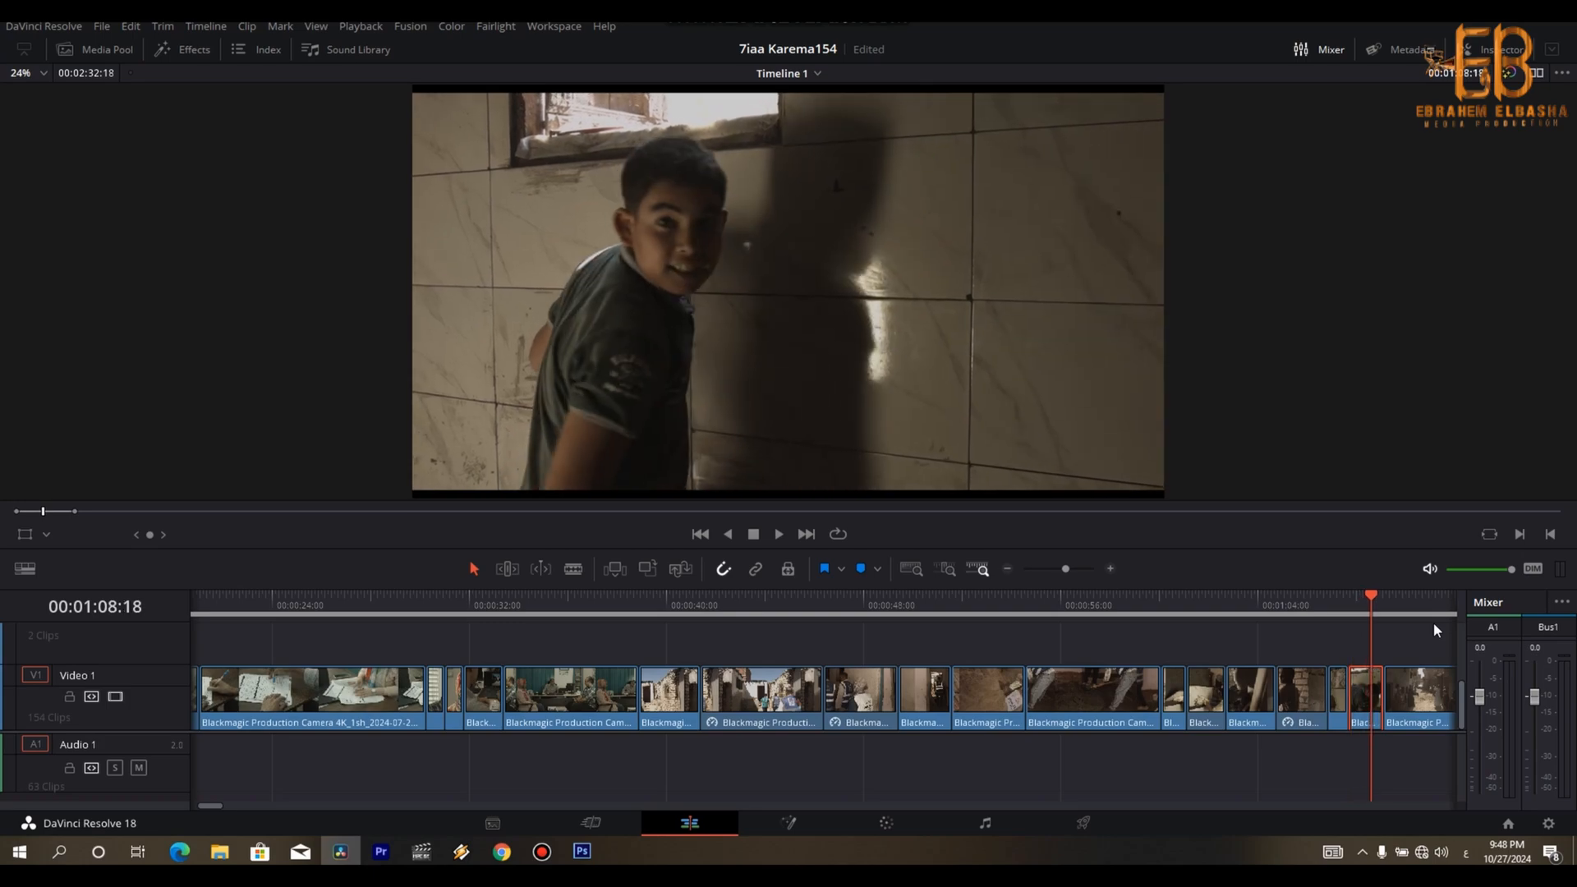
{"action": "key", "text": "ctrl+b"}
{"action": "key", "text": "Delete"}
{"action": "key", "text": "space"}
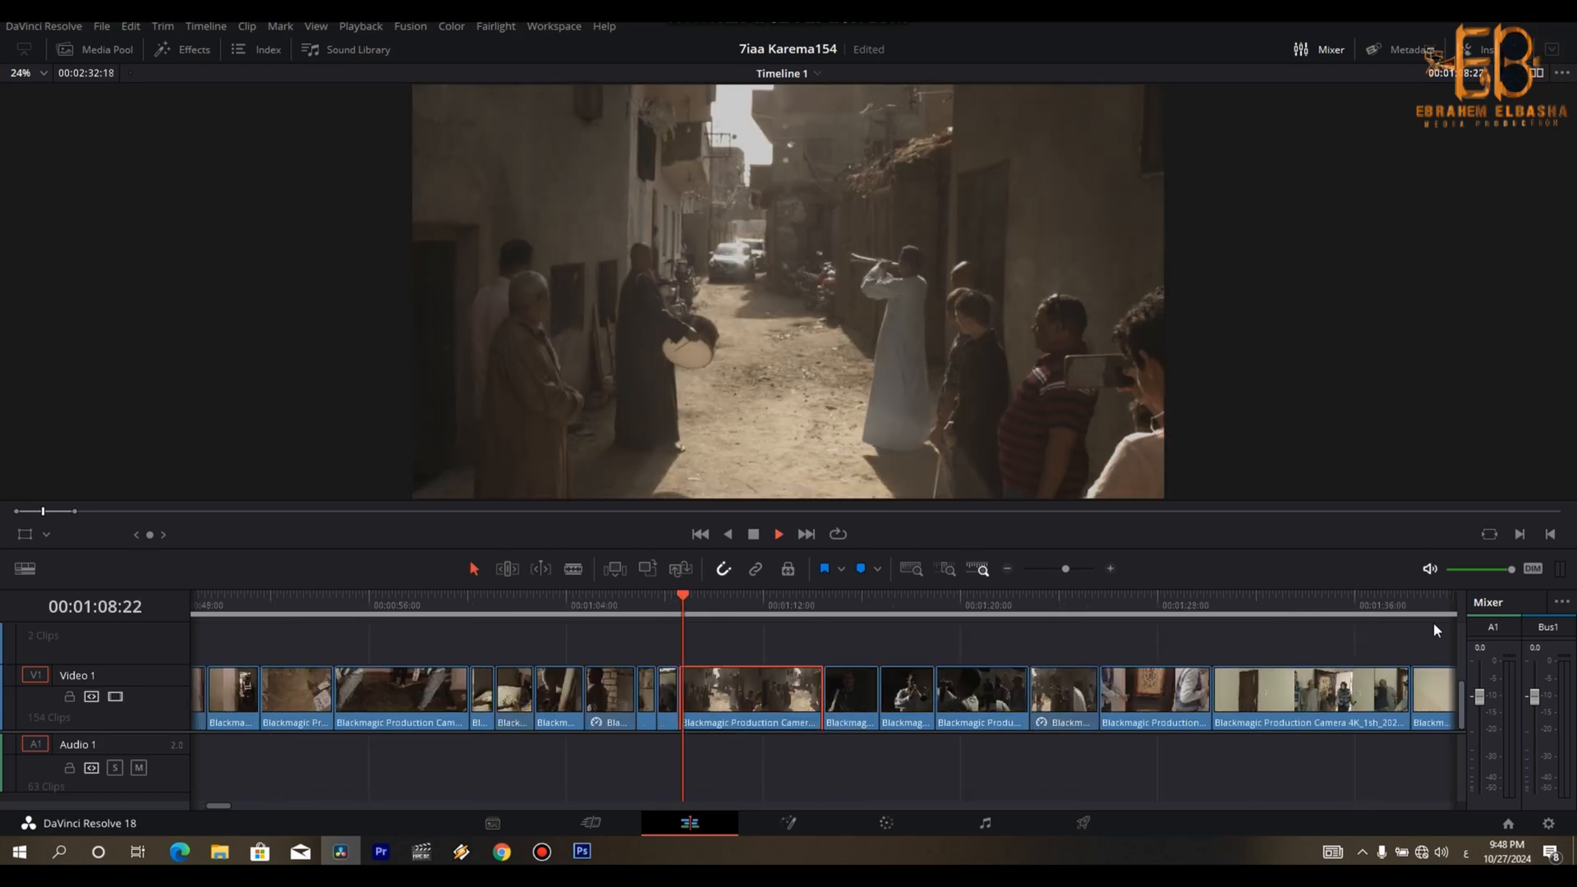
{"action": "key", "text": "space"}
{"action": "key", "text": "r"}
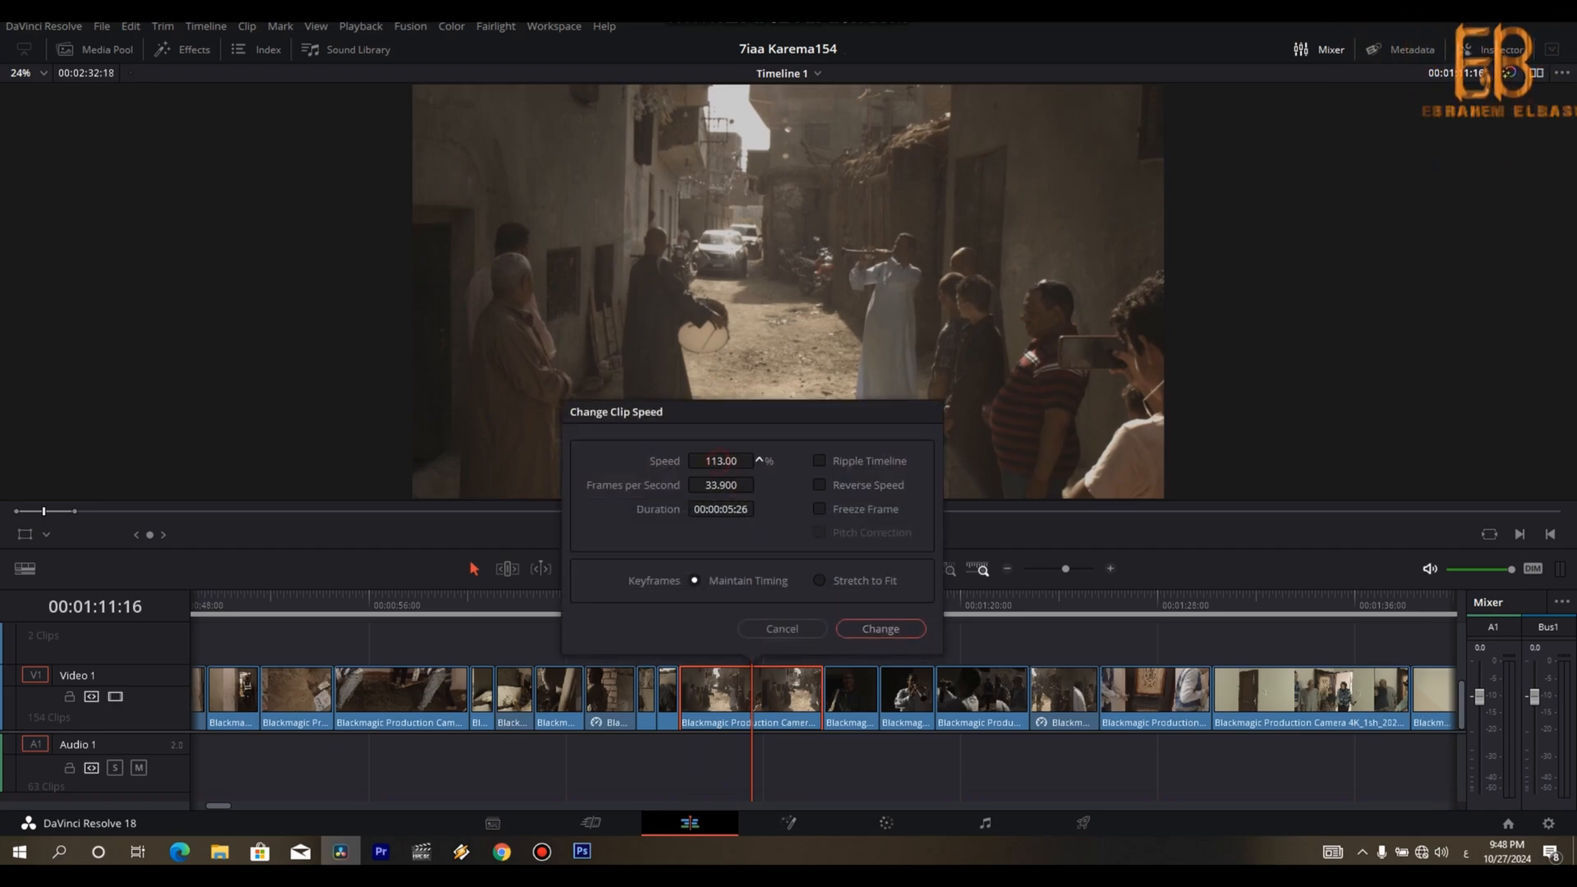
{"action": "left_click", "coordinate": [881, 629]}
{"action": "key", "text": "slash"}
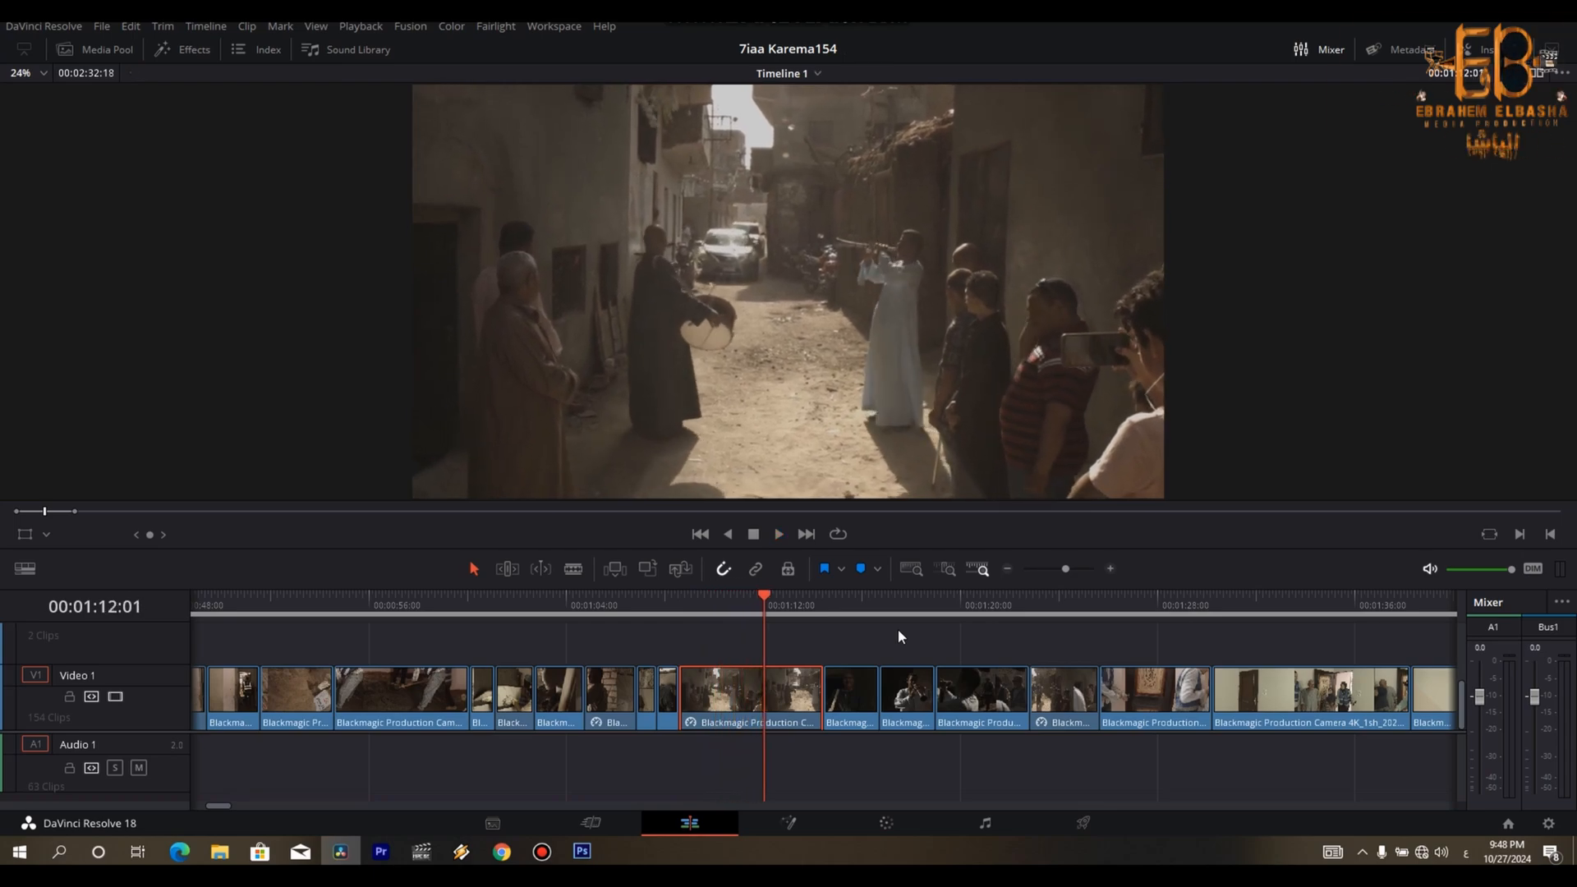
{"action": "key", "text": "ctrl+shift+bracketright"}
- Trim the tail of the drum close-up clip from about 00:01:13:28 and close the gap
{"action": "key", "text": "space"}
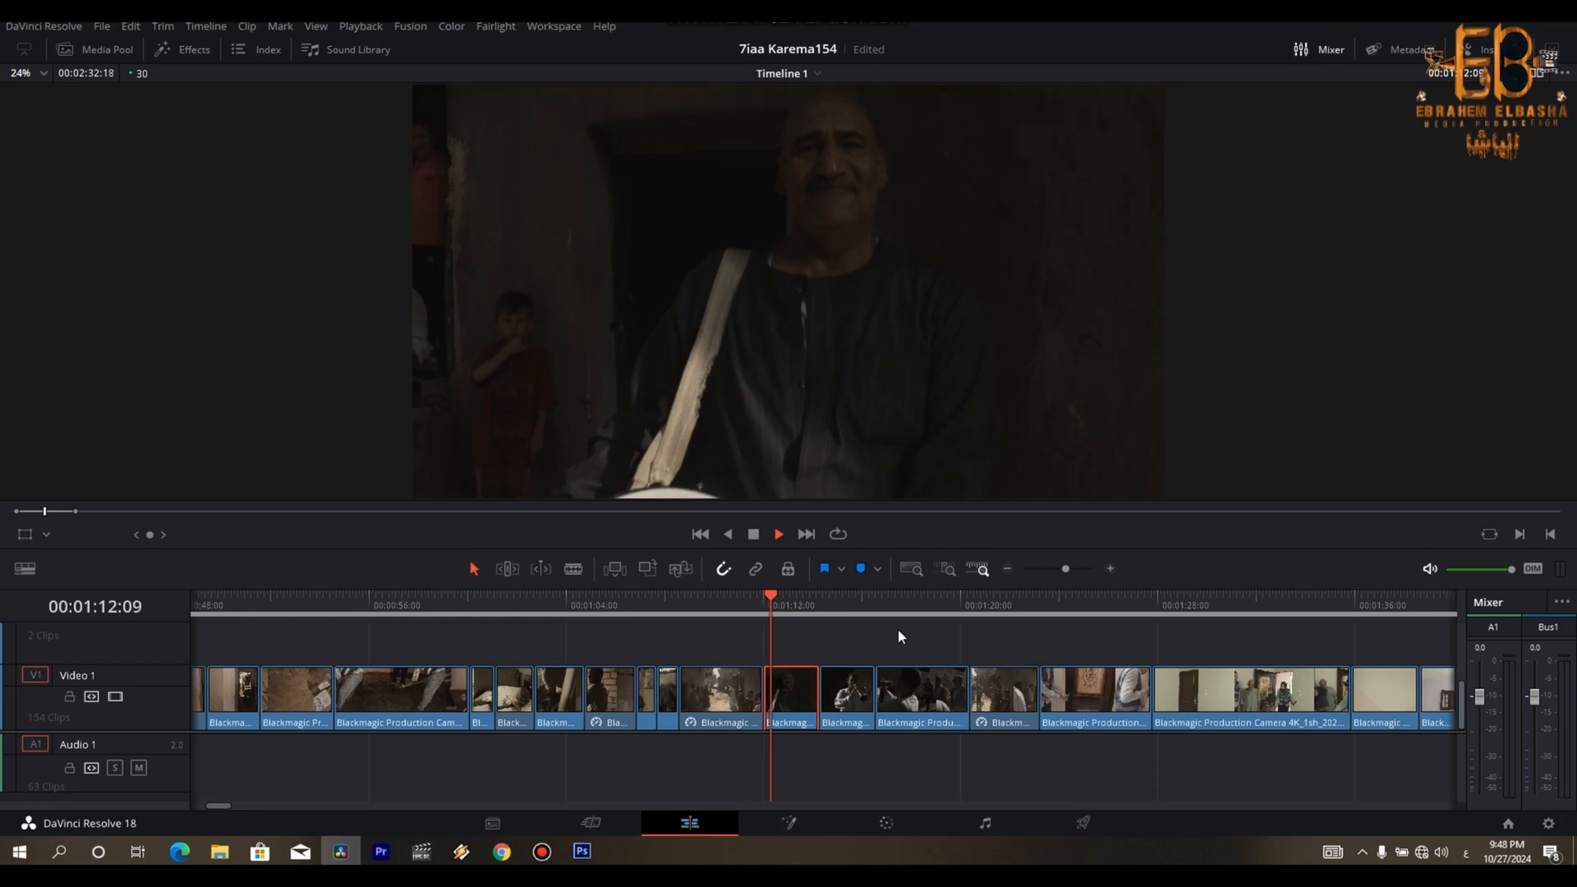
{"action": "key", "text": "space"}
{"action": "key", "text": "ctrl+b"}
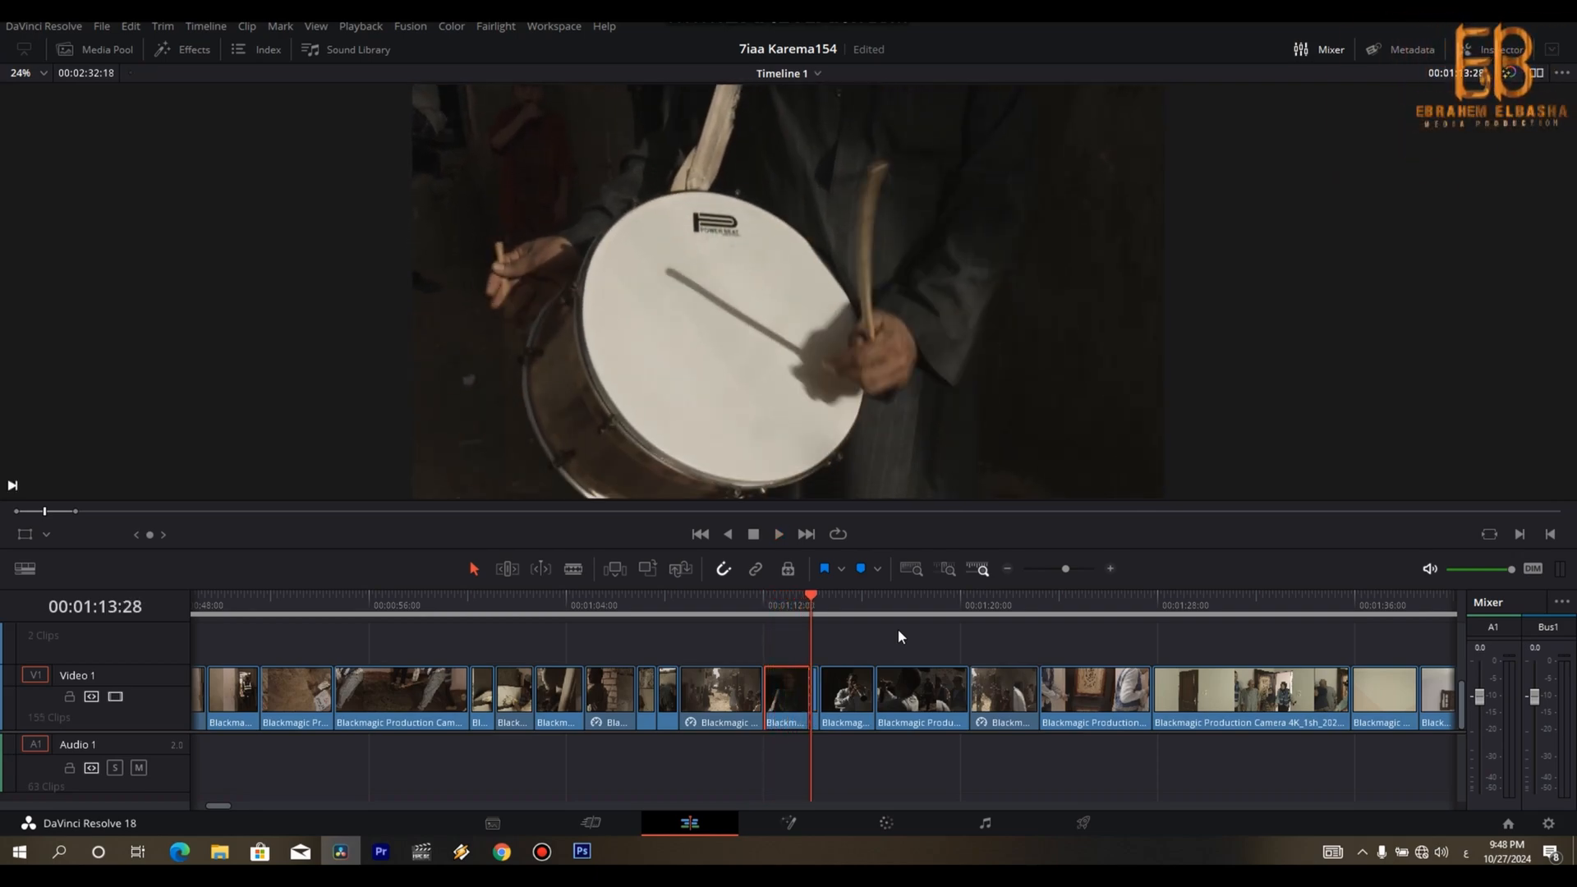
{"action": "key", "text": "Right"}
{"action": "key", "text": "Delete"}
- Ripple-trim the opening of the horn player's clip up to 00:01:14:14
{"action": "key", "text": "space"}
- Remove the opening of the dark wide shot of the drummer up to 00:01:16:01 and close the gap
{"action": "key", "text": "space"}
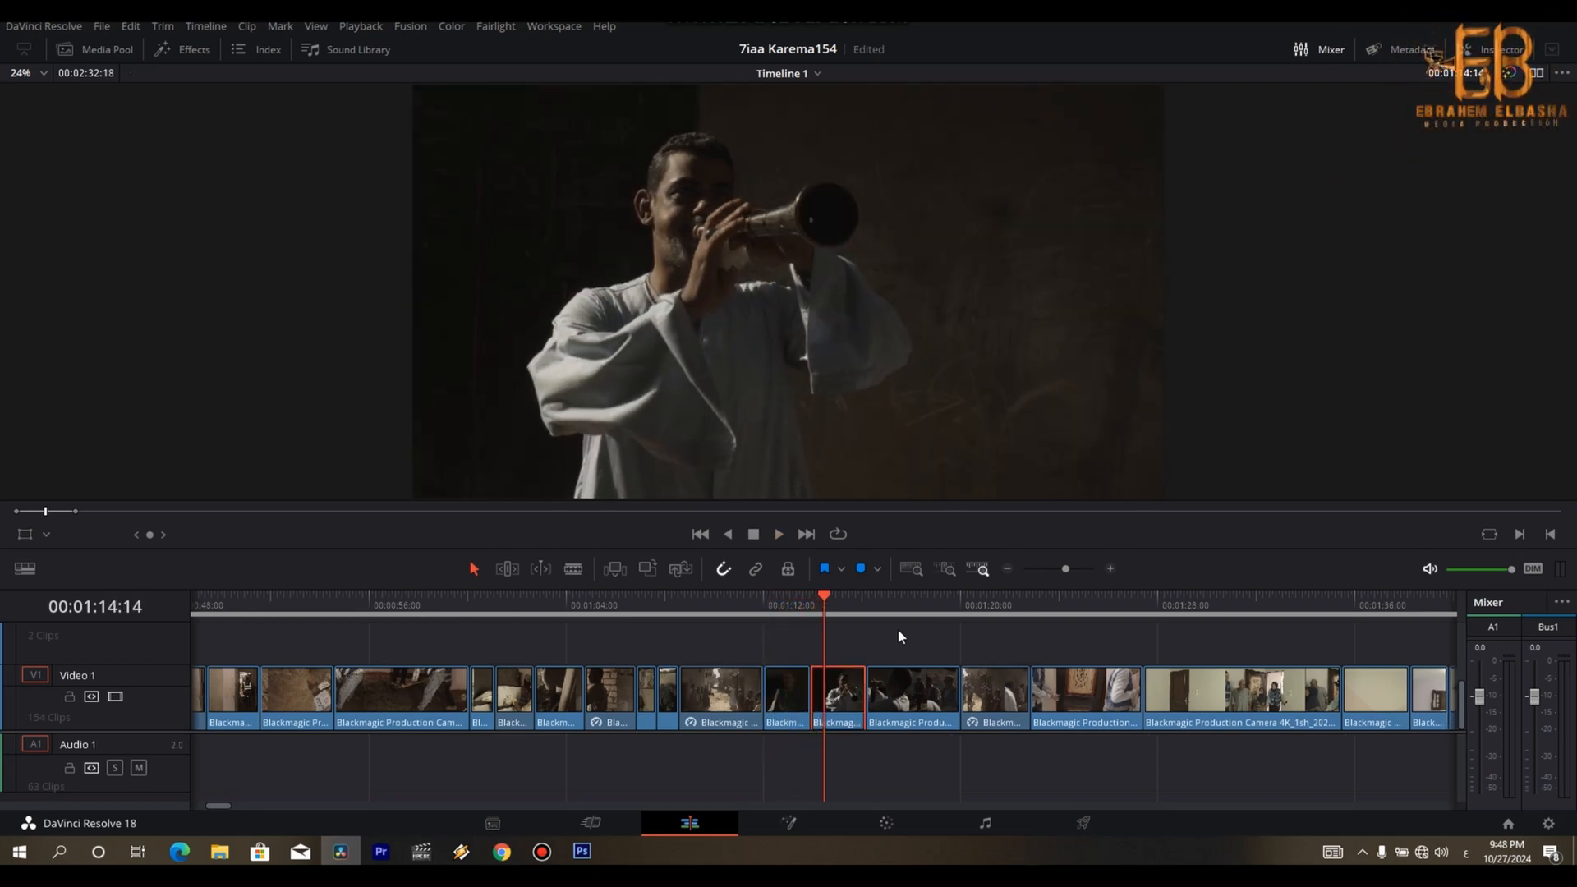
{"action": "key", "text": "ctrl+shift+bracketleft"}
{"action": "key", "text": "space"}
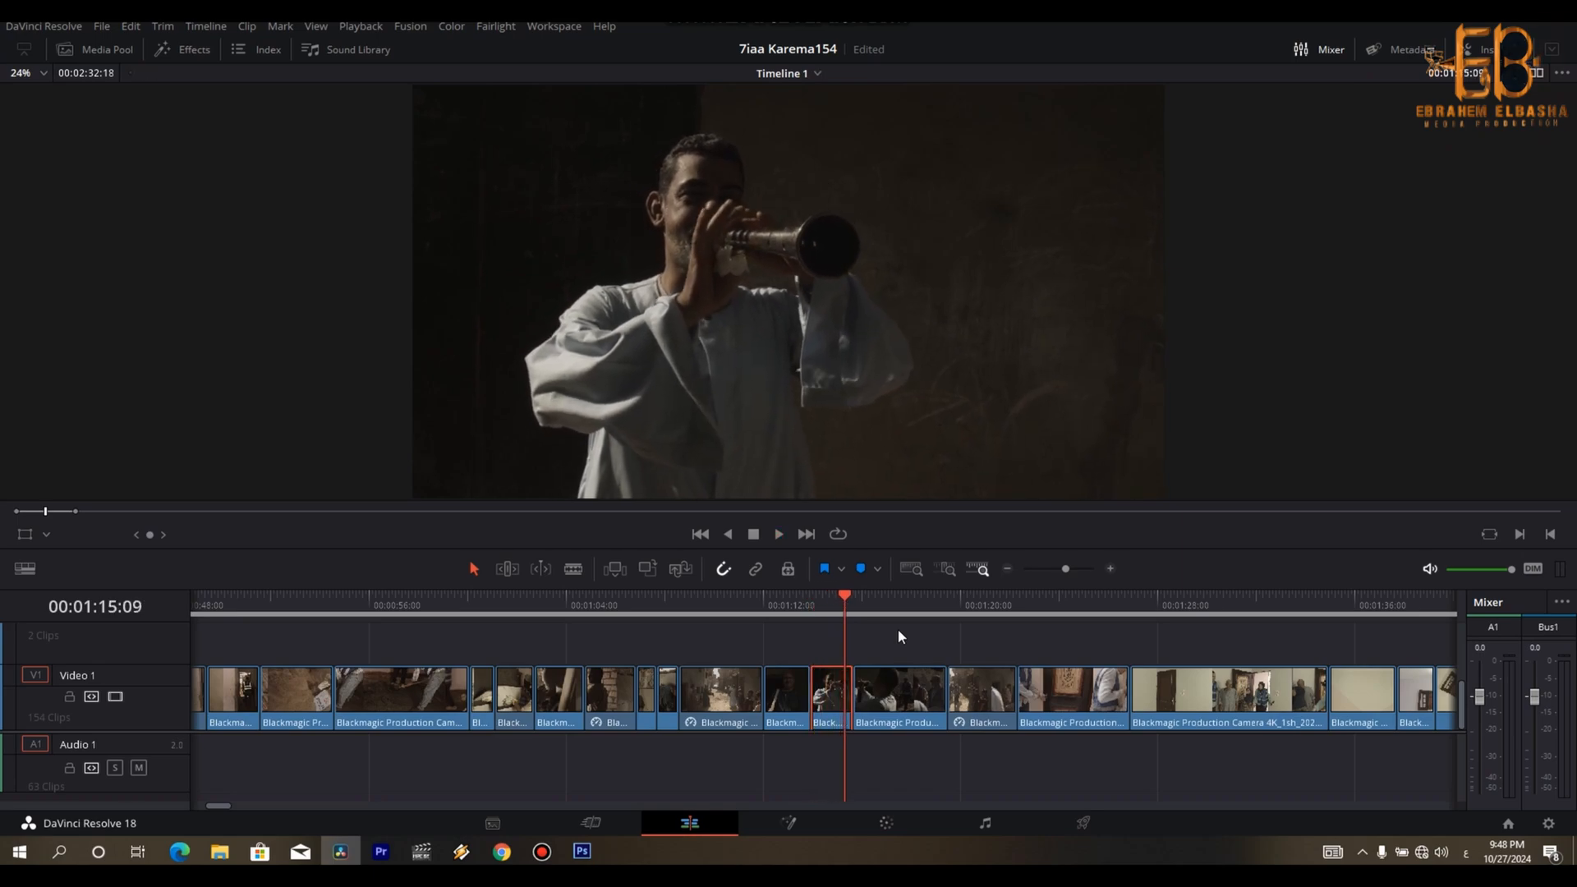
{"action": "key", "text": "space"}
- Trim the tail of the dark wide drummer clip and close the gap before the street procession
{"action": "key", "text": "space"}
{"action": "key", "text": "ctrl+b"}
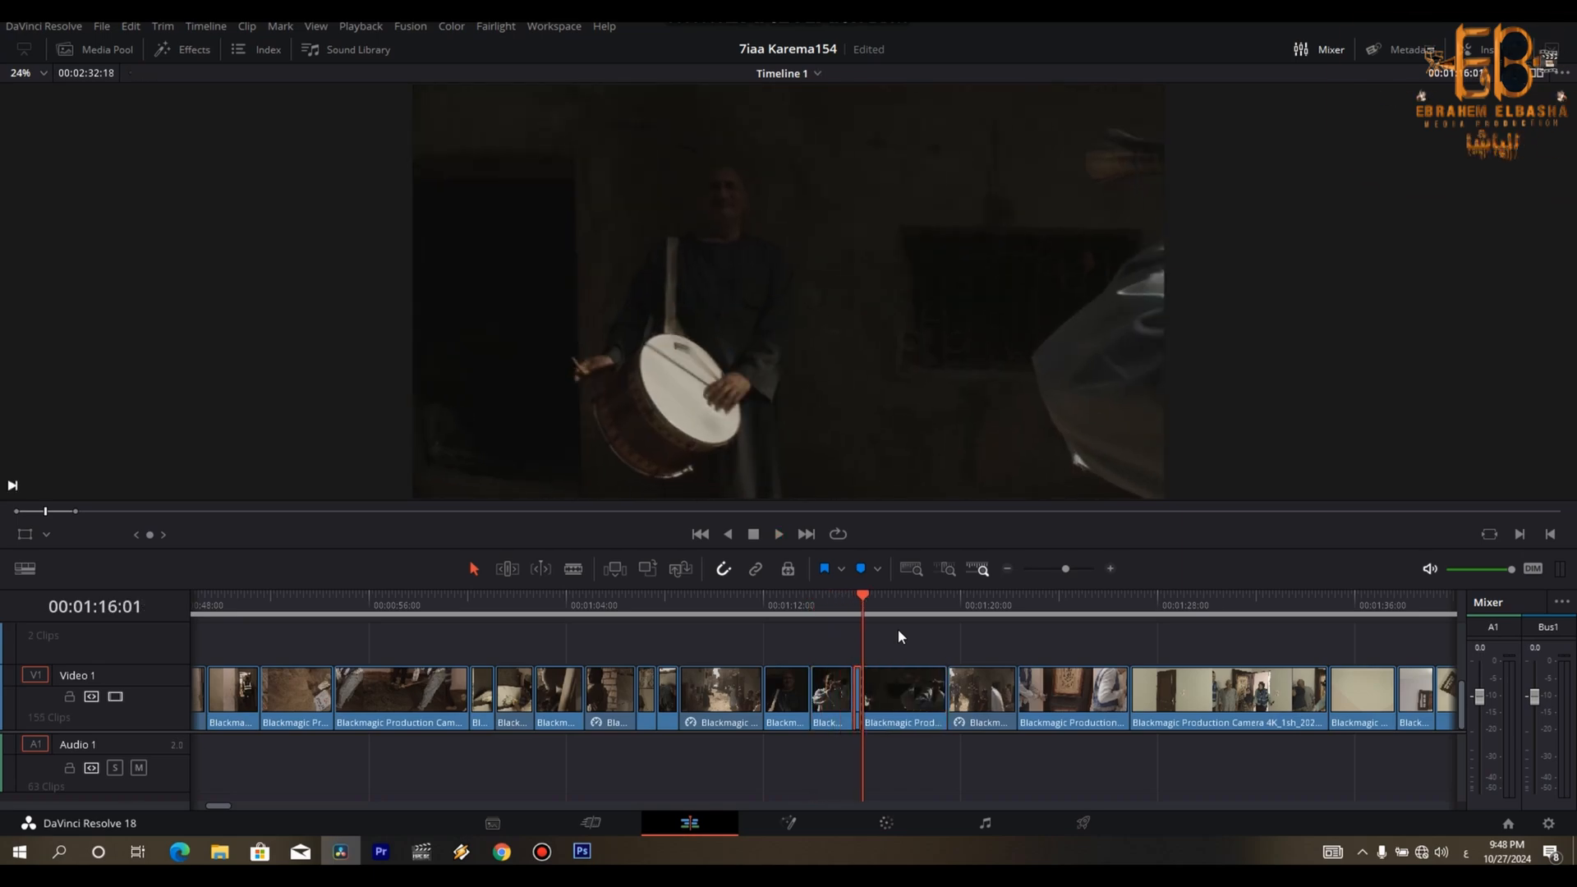
{"action": "key", "text": "Left"}
{"action": "key", "text": "Delete"}
- Trim the opening of the decorated-door clip that follows the slowed street procession and close the gap
{"action": "key", "text": "space"}
{"action": "key", "text": "space"}
{"action": "key", "text": "ctrl+b"}
{"action": "key", "text": "Right"}
{"action": "key", "text": "Delete"}
{"action": "key", "text": "space"}
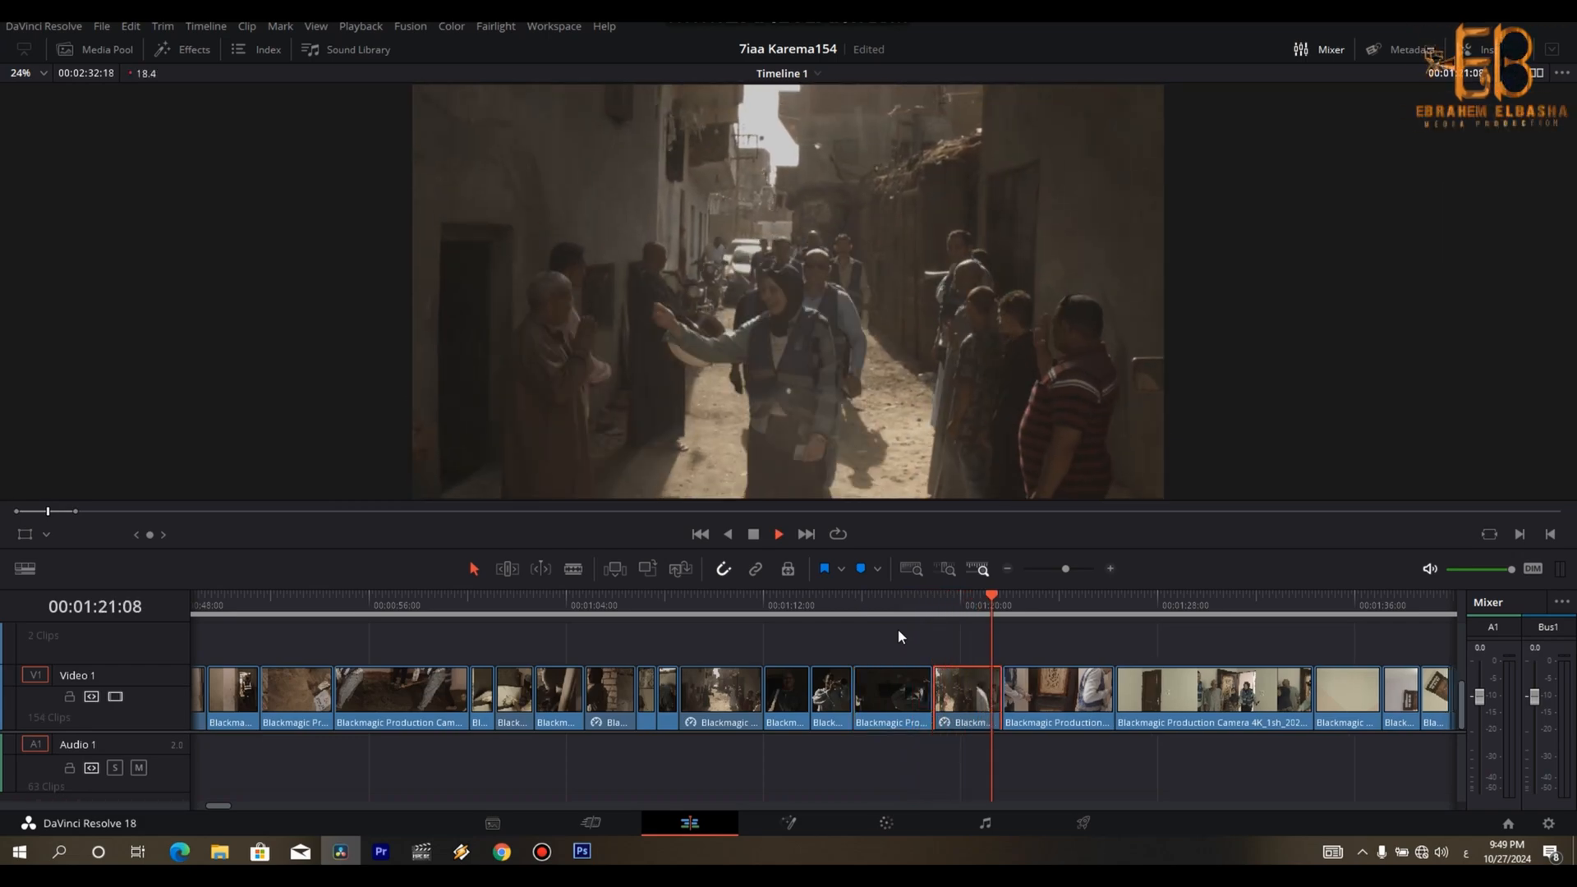
{"action": "key", "text": "Up"}
{"action": "key", "text": "space"}
{"action": "key", "text": "Left"}
{"action": "key", "text": "Left"}
{"action": "key", "text": "Left"}
{"action": "key", "text": "Left"}
{"action": "key", "text": "Left"}
{"action": "key", "text": "Left"}
{"action": "key", "text": "Left"}
{"action": "key", "text": "Left"}
{"action": "key", "text": "Left"}
{"action": "key", "text": "Left"}
{"action": "key", "text": "Left"}
{"action": "key", "text": "Left"}
{"action": "key", "text": "Left"}
{"action": "key", "text": "Left"}
{"action": "key", "text": "Left"}
{"action": "key", "text": "Left"}
{"action": "key", "text": "Right"}
{"action": "key", "text": "ctrl+b"}
{"action": "key", "text": "Delete"}
- Trim the last frames off the decorated-door clip at about 00:01:25:19 and close the gap
{"action": "key", "text": "space"}
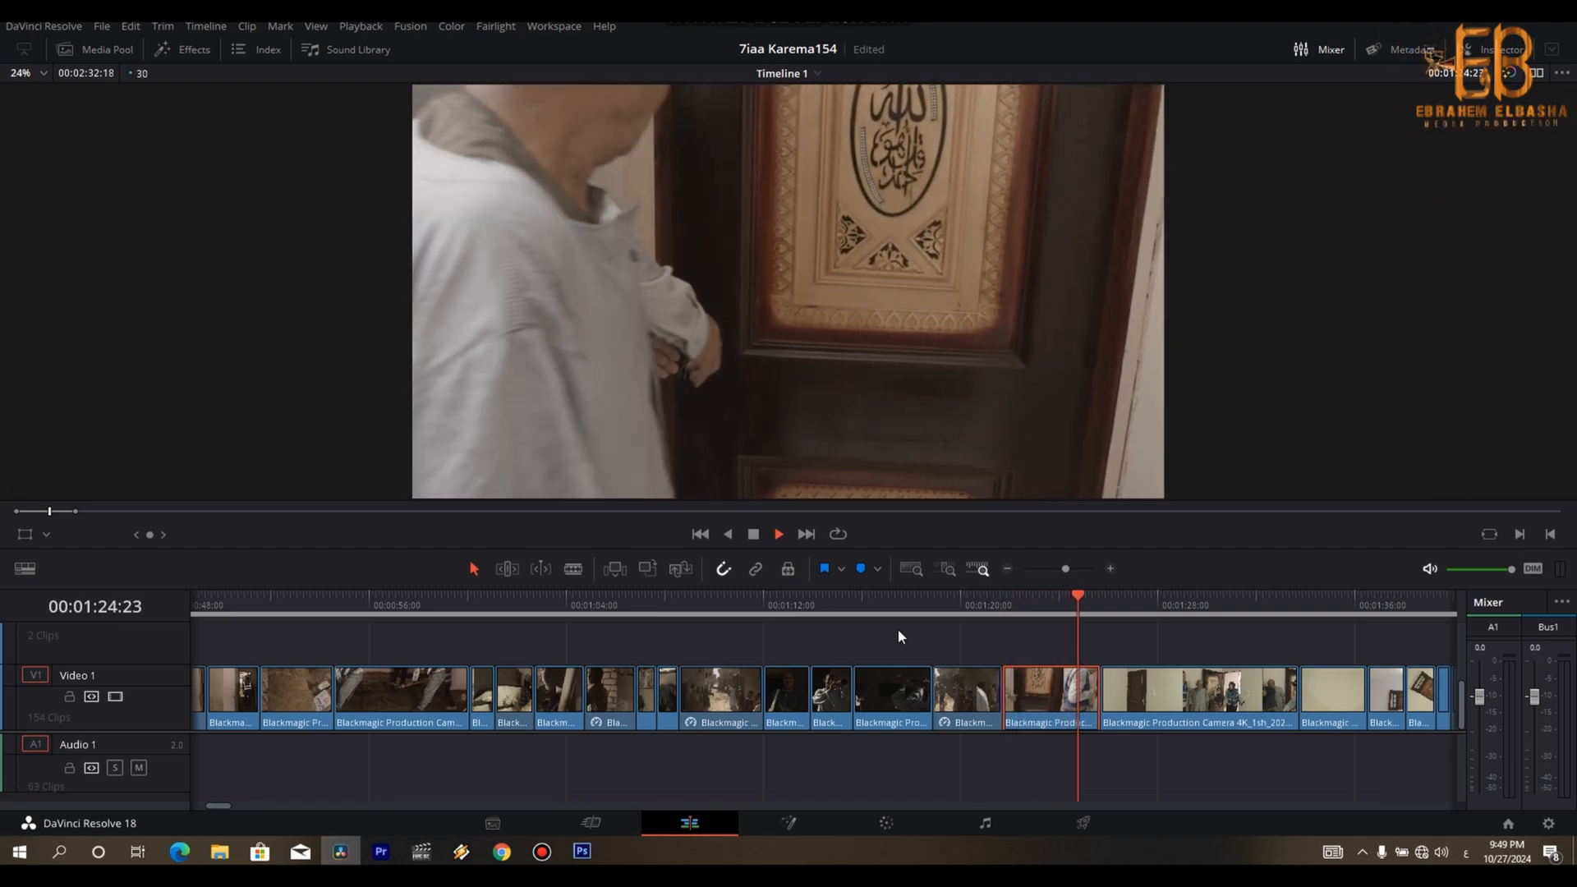
{"action": "key", "text": "space"}
{"action": "key", "text": "Right"}
{"action": "key", "text": "Right"}
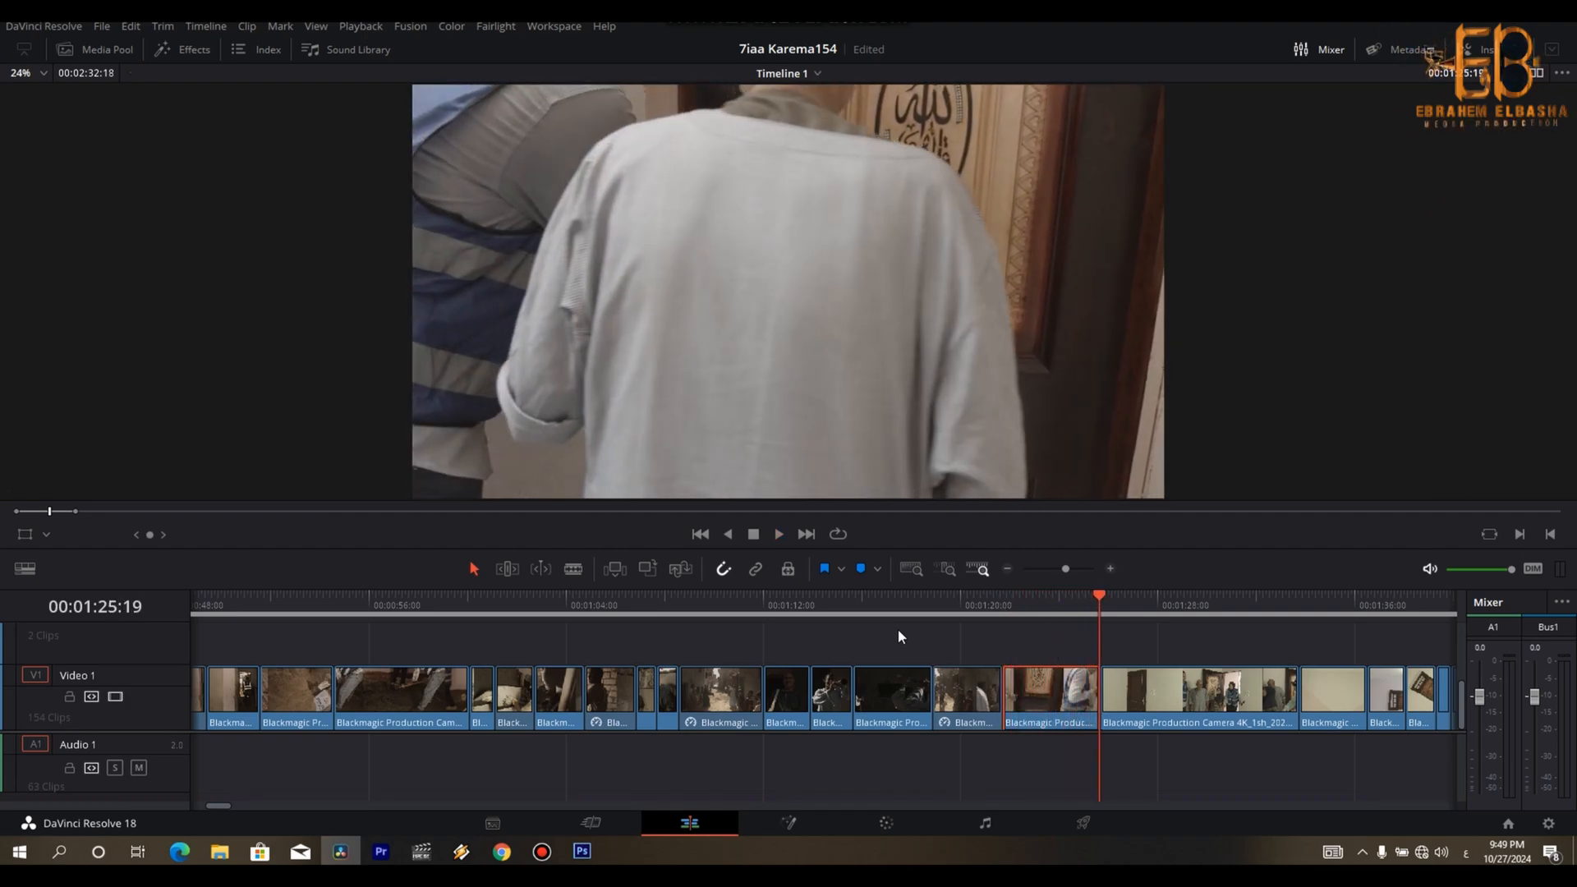
{"action": "key", "text": "ctrl+b"}
{"action": "key", "text": "ctrl+z"}
- Cut the clip of the couple entering the room at 00:01:33:17, remove its tail and close the gap
{"action": "key", "text": "space"}
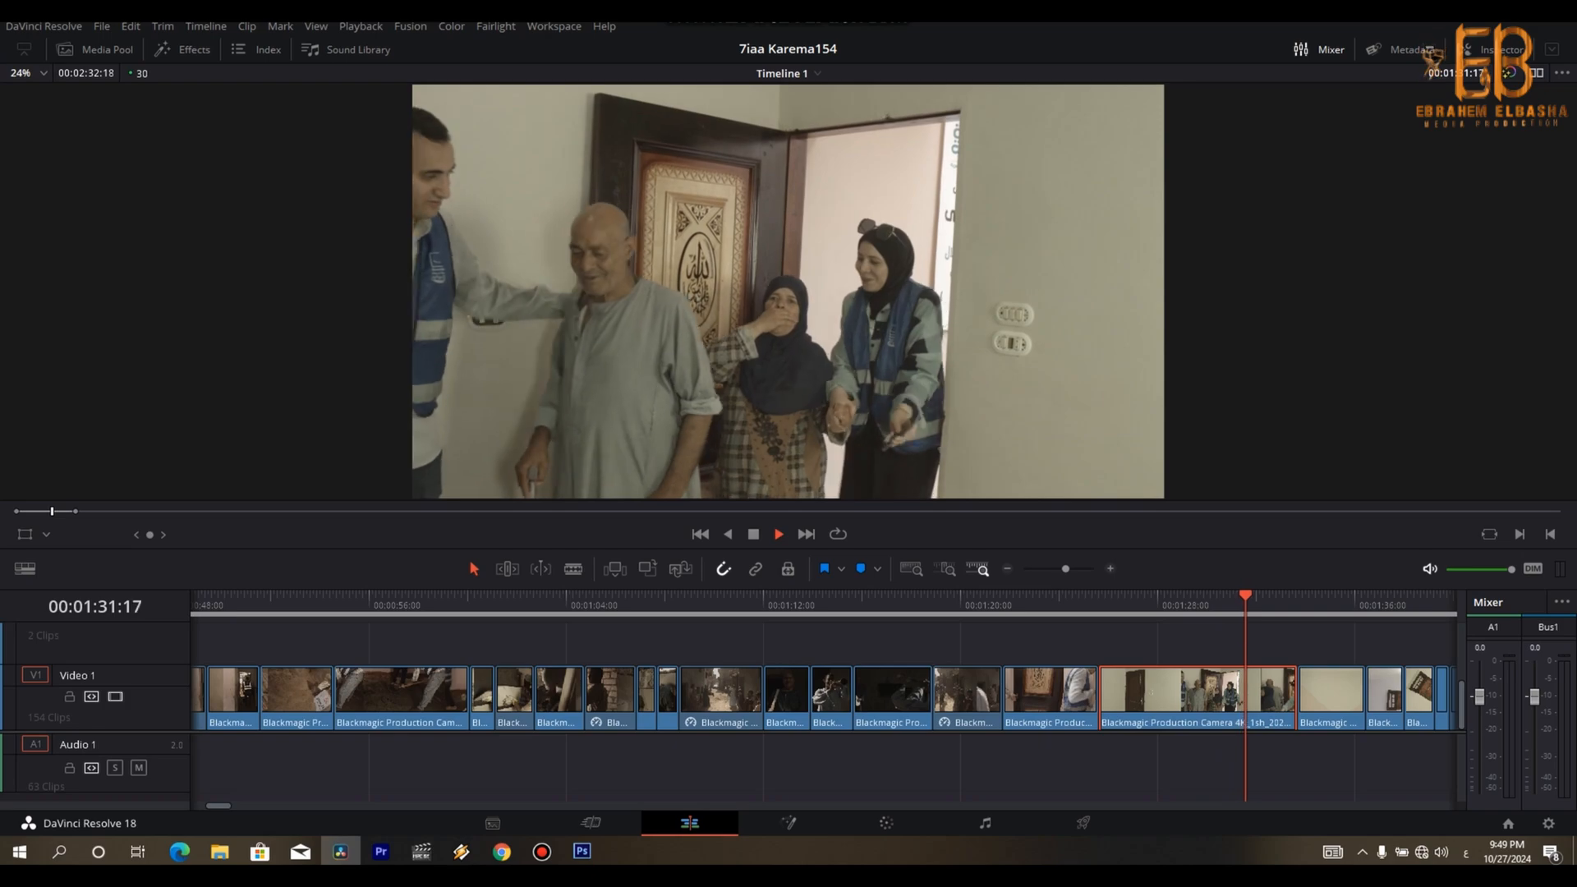
{"action": "key", "text": "space"}
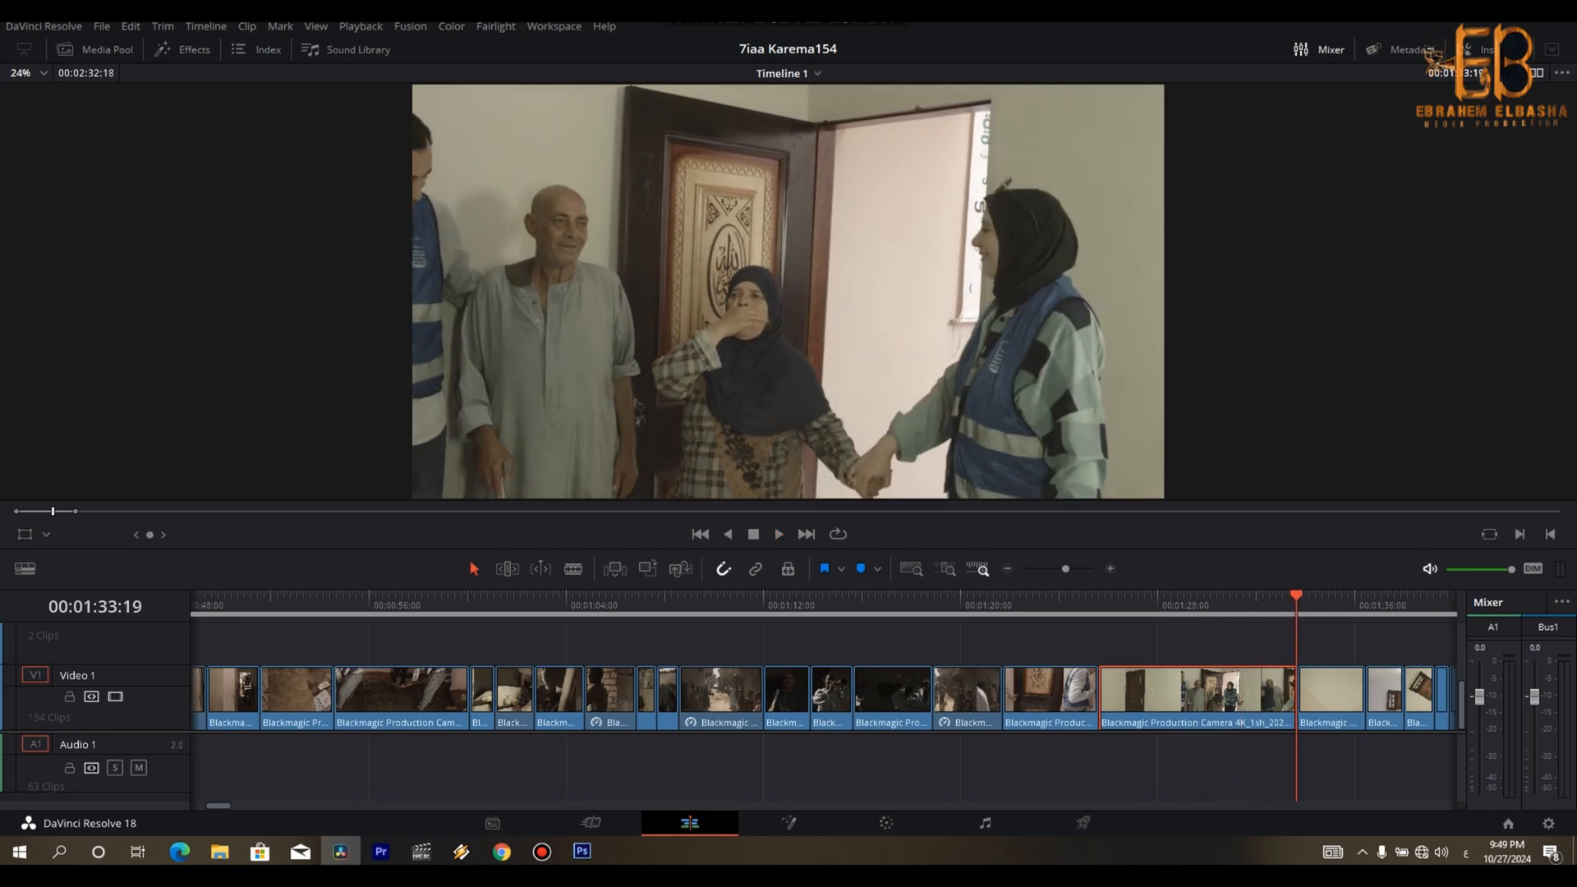
{"action": "key", "text": "Right"}
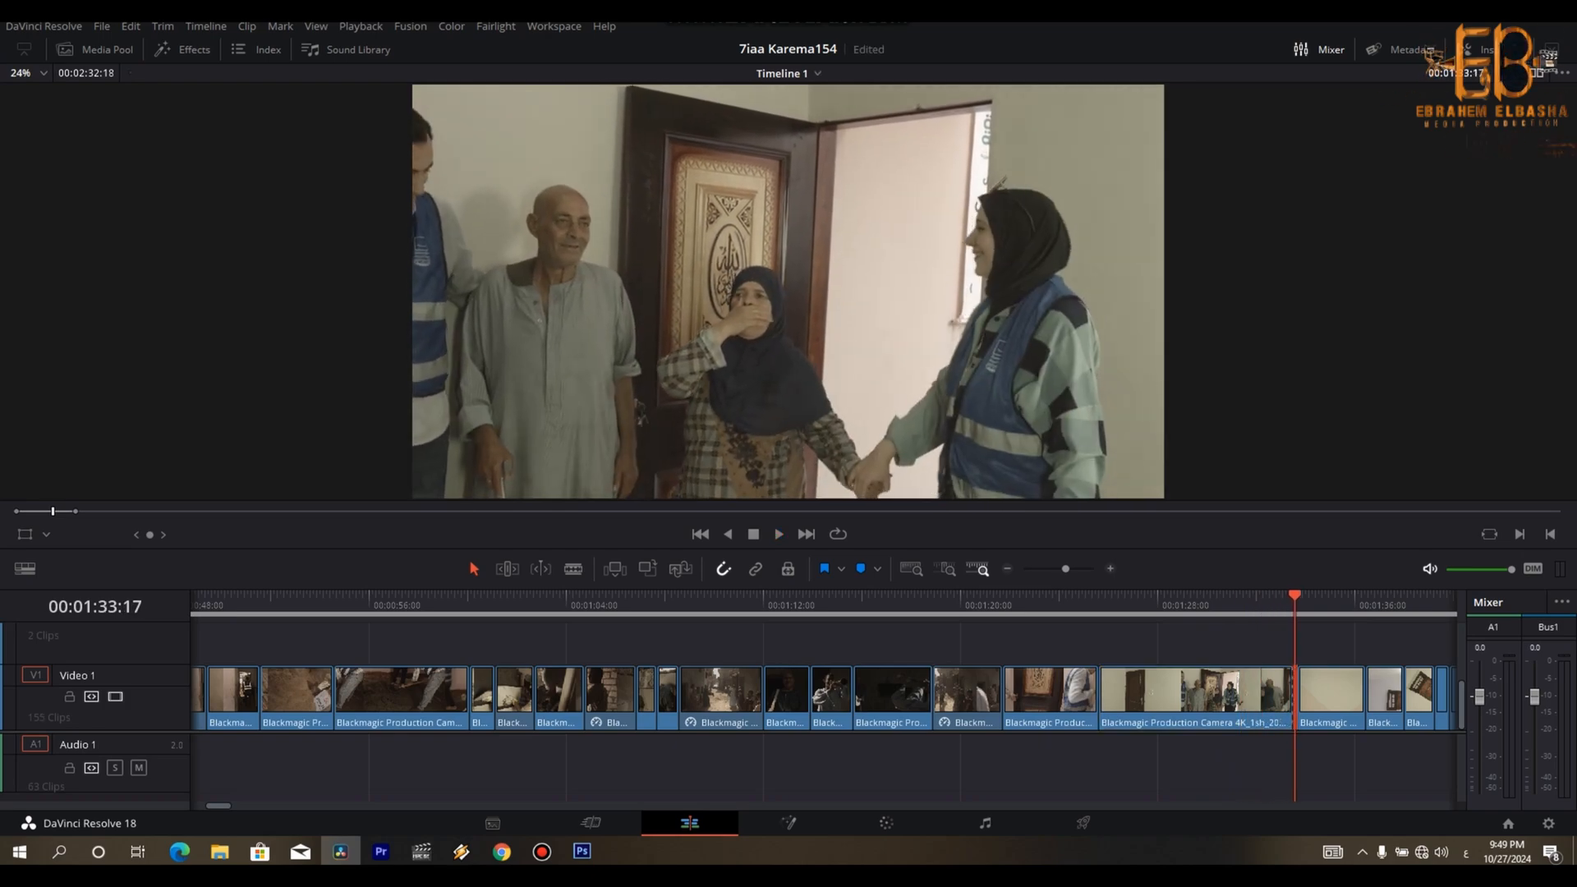
{"action": "key", "text": "Delete"}
- Ripple-trim the opening of the plain-wall clip that follows the couple's entrance
{"action": "key", "text": "space"}
- Review the run of room, window and door-handle shots by playing it back repeatedly
{"action": "key", "text": "space"}
{"action": "key", "text": "ctrl+shift+["}
{"action": "key", "text": "space"}
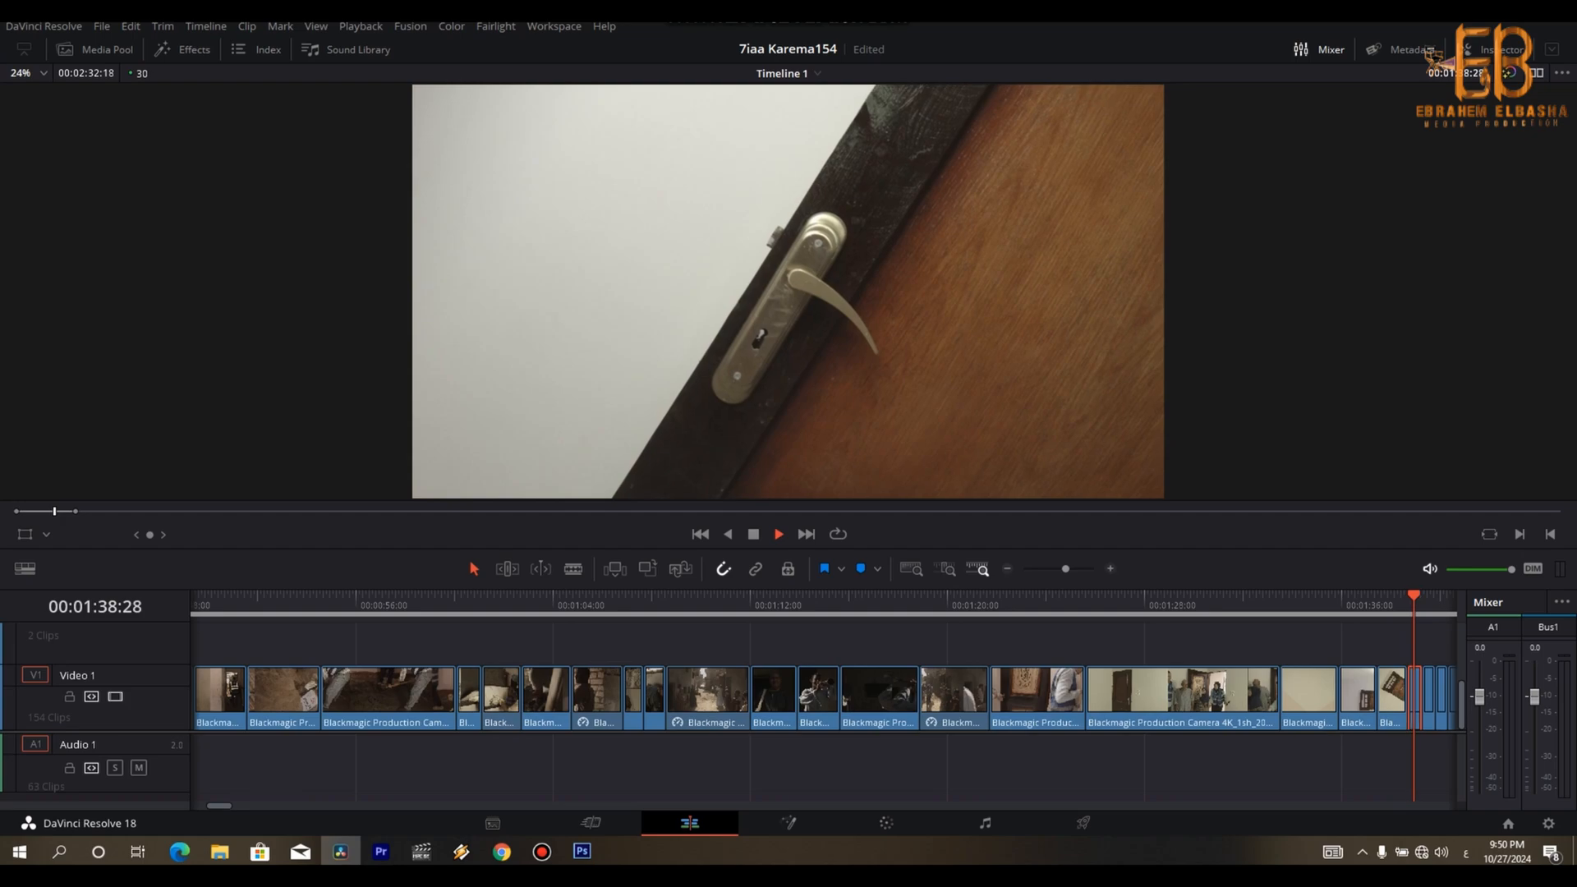
{"action": "key", "text": "space"}
{"action": "key", "text": "Up"}
{"action": "key", "text": "Up"}
{"action": "key", "text": "Up"}
{"action": "key", "text": "space"}
- Trim the tail of the tilted window clip from about 00:01:37:28 and close the gap
{"action": "key", "text": "space"}
{"action": "key", "text": "Up"}
{"action": "key", "text": "Up"}
{"action": "key", "text": "Up"}
{"action": "key", "text": "Up"}
- Trim the tail of the first door-handle clip from about 00:01:38:12 and close the gap
{"action": "key", "text": "space"}
{"action": "key", "text": "space"}
{"action": "key", "text": "ctrl+equal"}
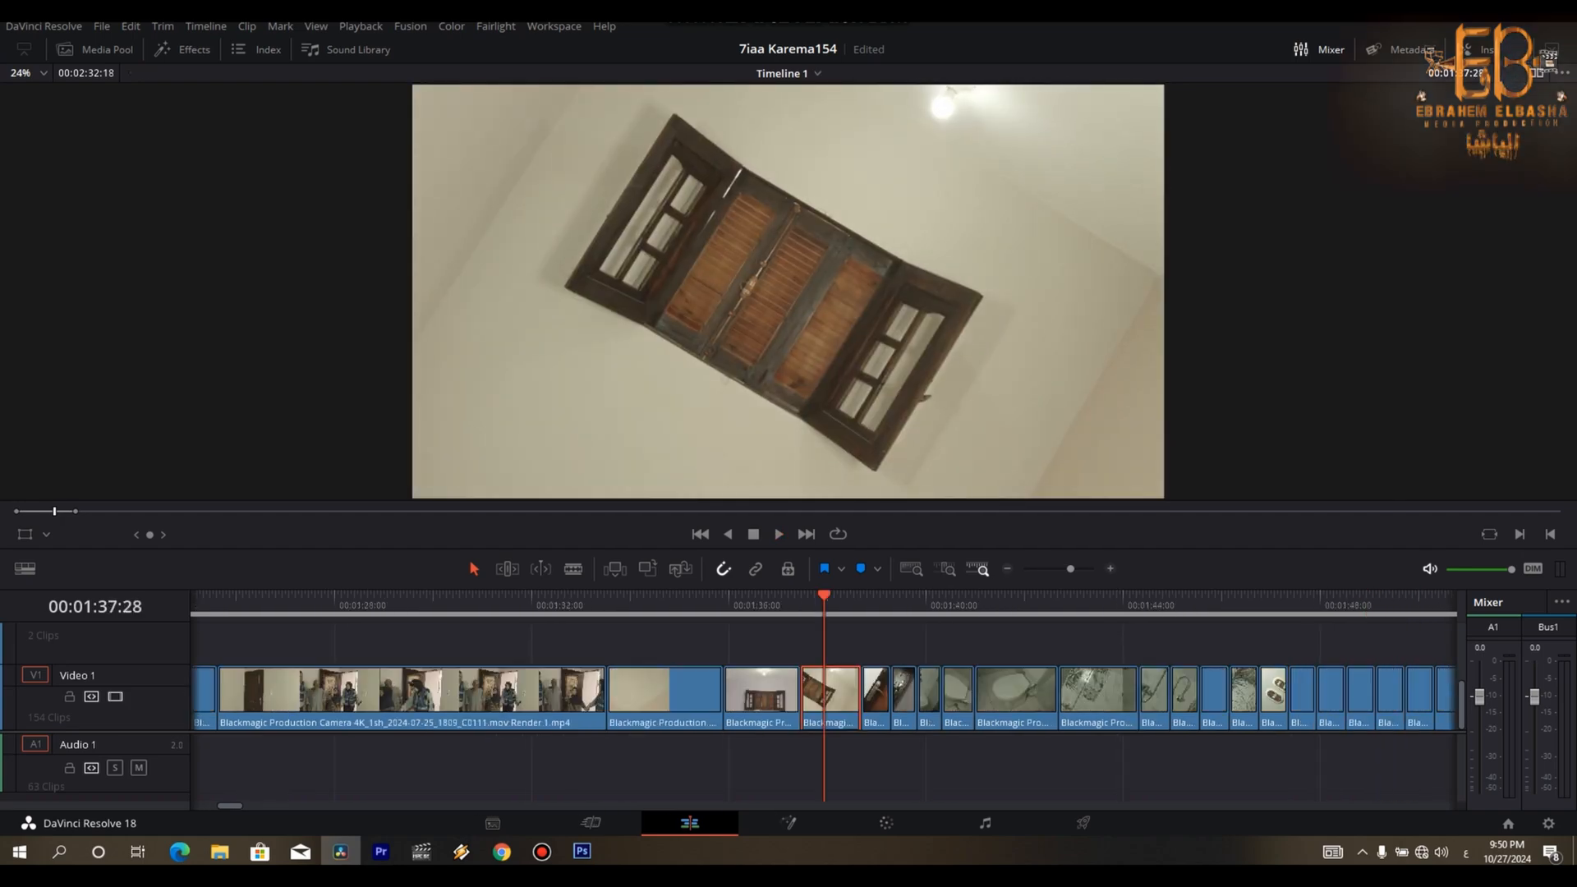
{"action": "key", "text": "Right"}
{"action": "key", "text": "ctrl+b"}
{"action": "key", "text": "Delete"}
{"action": "key", "text": "Up"}
{"action": "key", "text": "ctrl+equal"}
{"action": "key", "text": "space"}
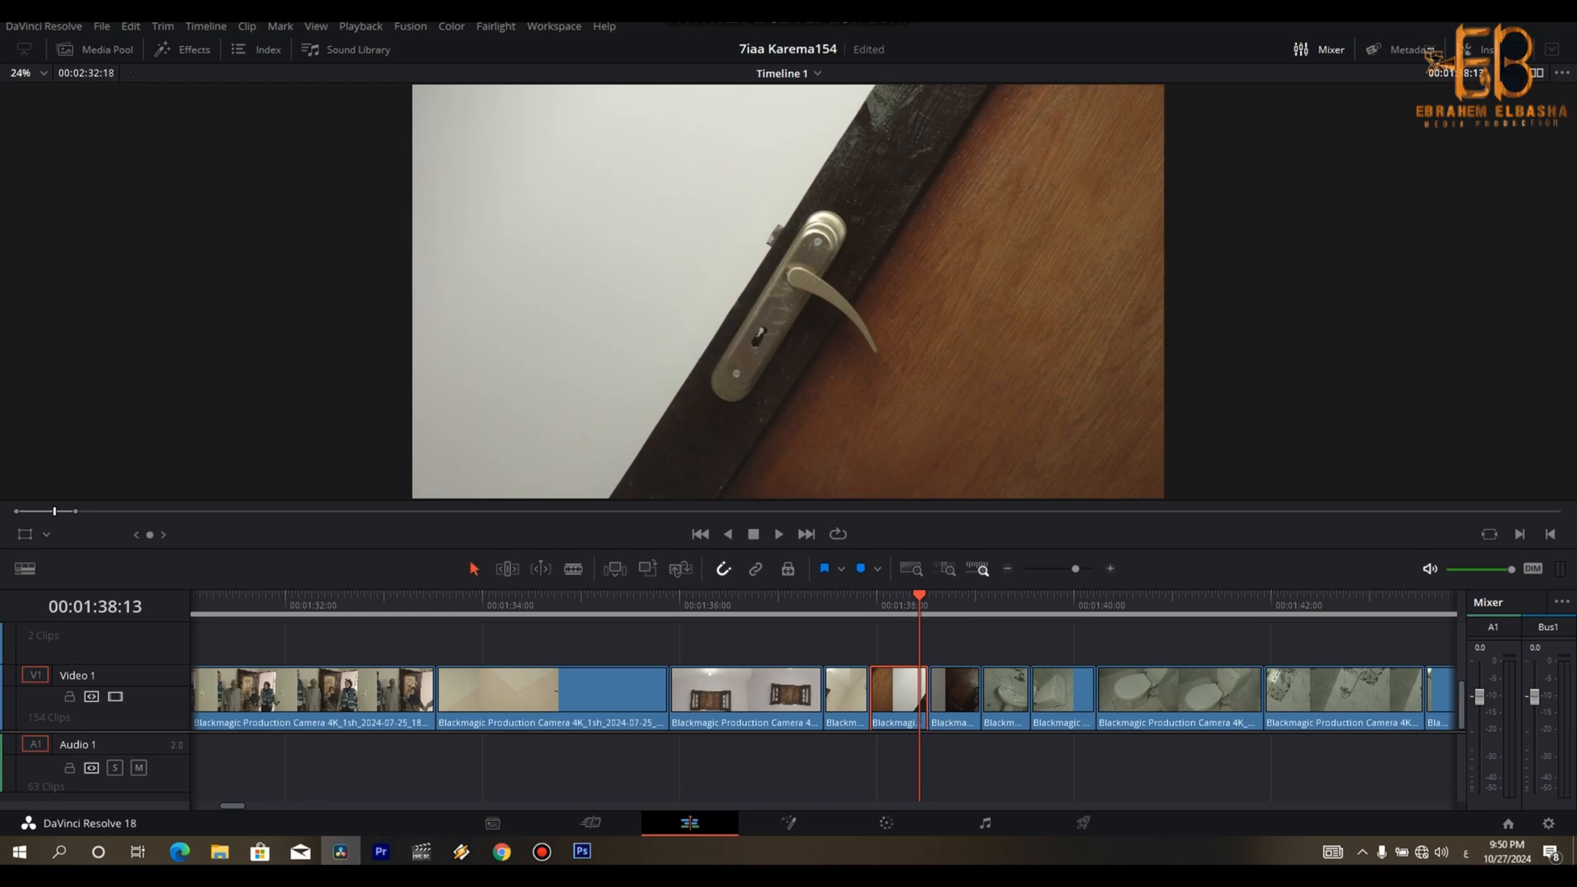
{"action": "key", "text": "Delete"}
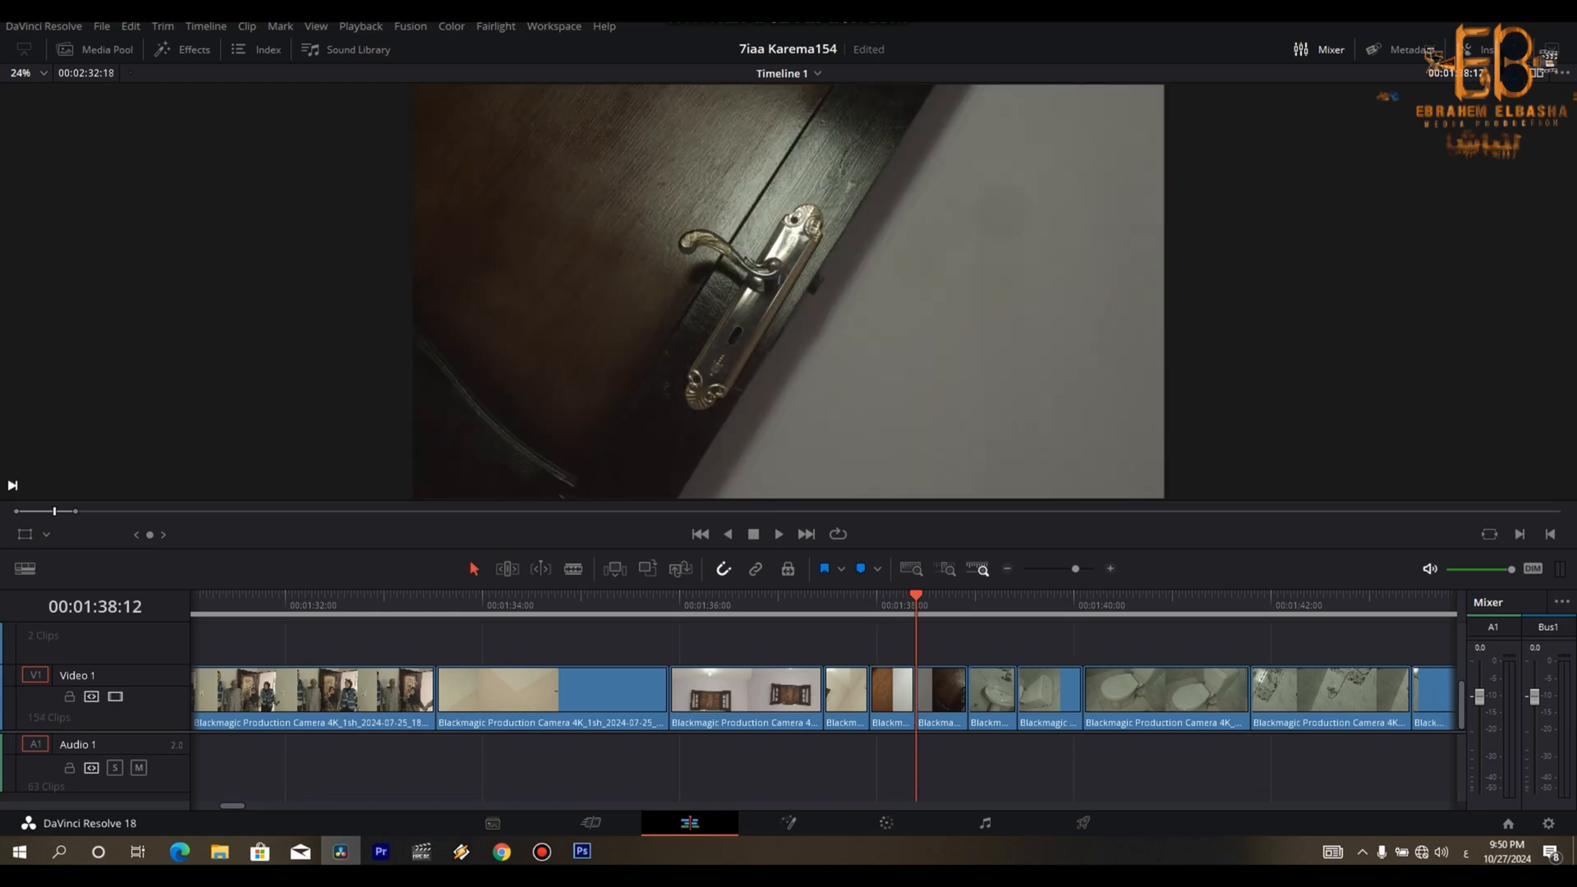
- Trim the tail of the ornate door-handle clip from about 00:01:38:27 and close the gap
{"action": "key", "text": "space"}
{"action": "key", "text": "space"}
{"action": "key", "text": "ctrl+b"}
{"action": "key", "text": "Right"}
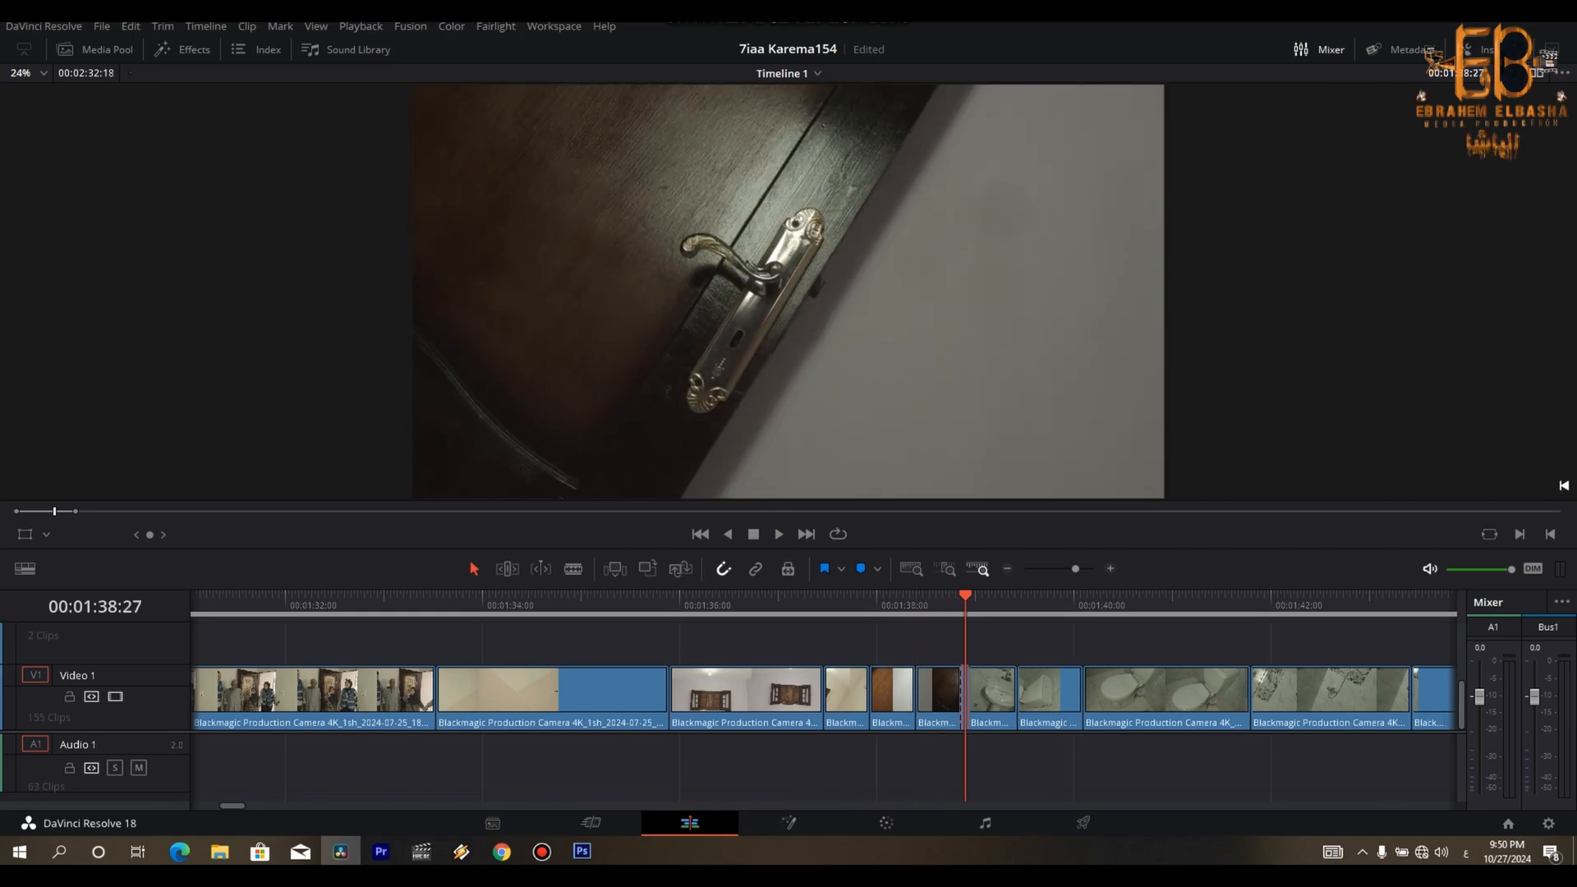
{"action": "key", "text": "Delete"}
- Trim the second toilet clip's tail from 00:01:39:25 and the next toilet clip's opening up to 00:01:40:03, closing both gaps
{"action": "key", "text": "space"}
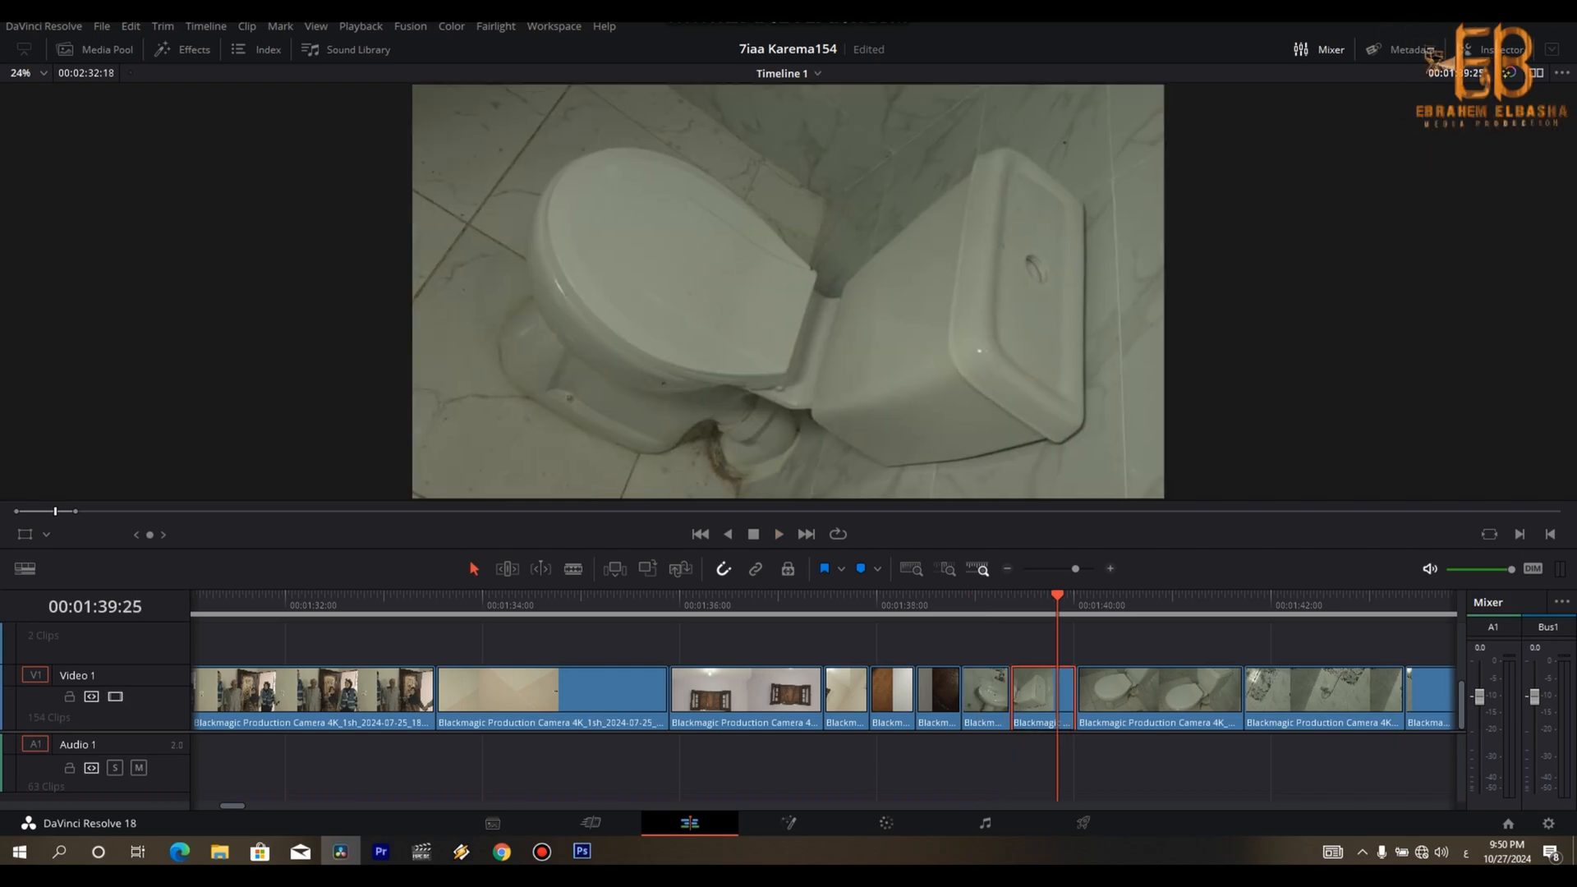
{"action": "key", "text": "space"}
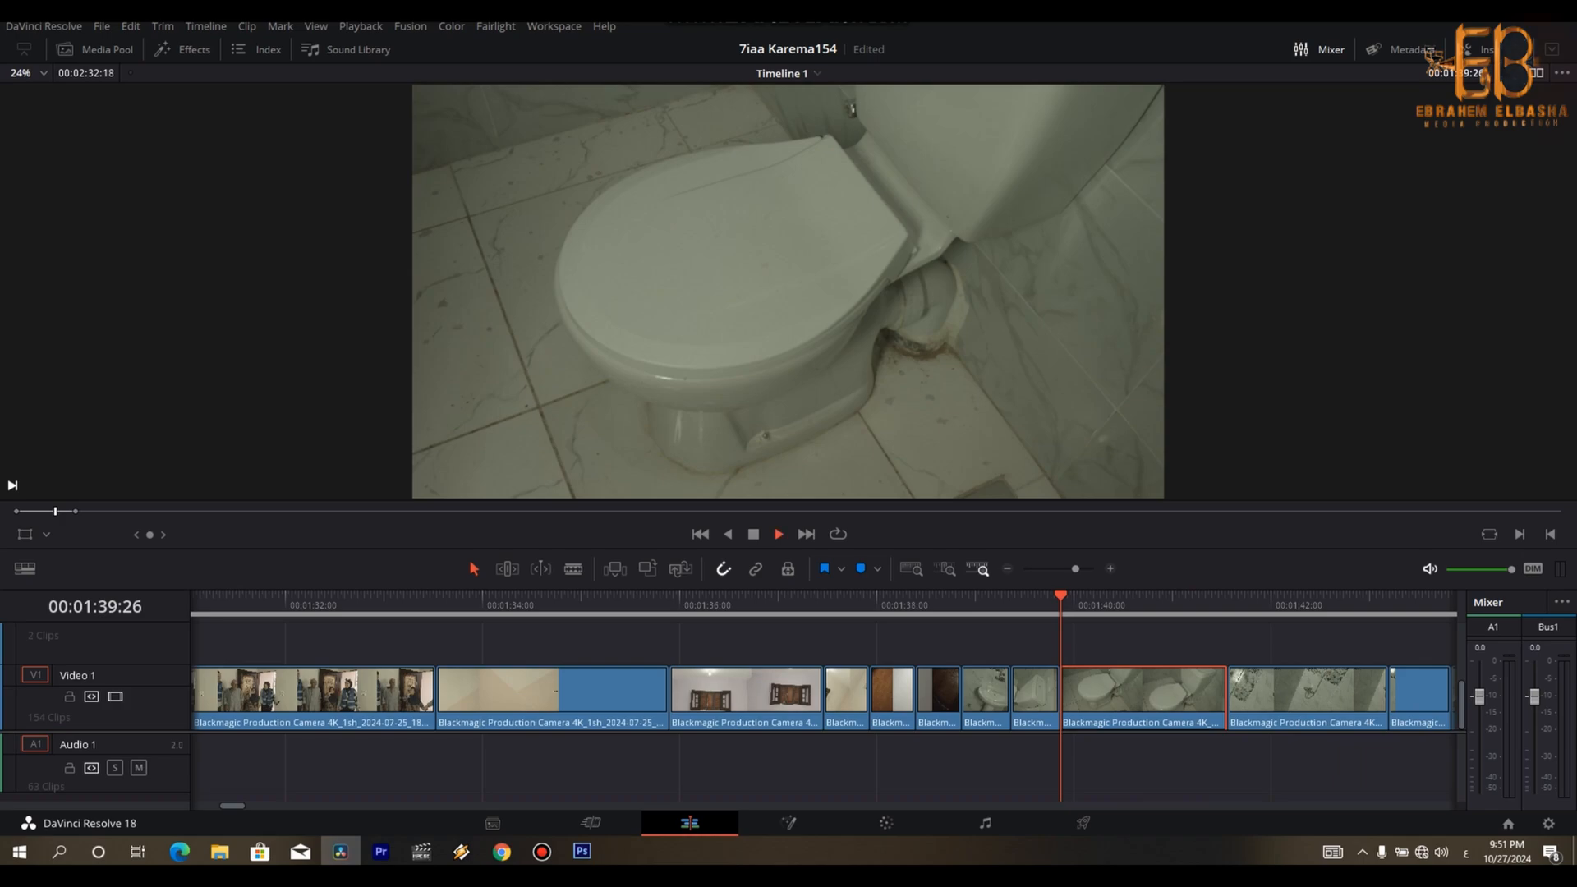
{"action": "key", "text": "space"}
{"action": "key", "text": "Left"}
{"action": "key", "text": "Left"}
{"action": "key", "text": "Left"}
{"action": "key", "text": "Left"}
{"action": "key", "text": "Left"}
{"action": "key", "text": "ctrl+b"}
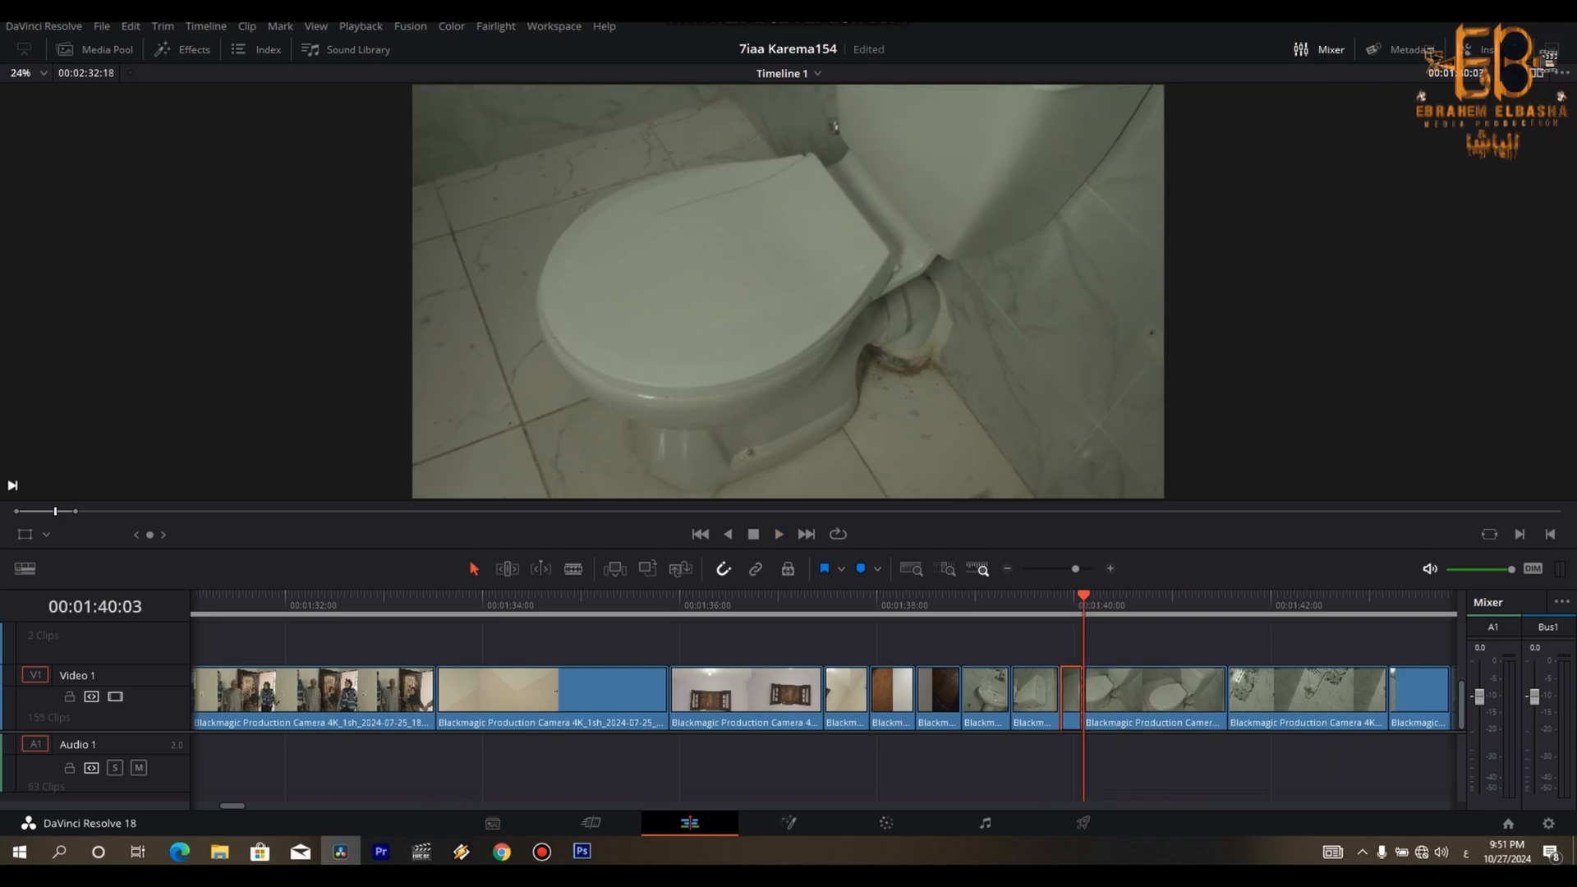
{"action": "key", "text": "Delete"}
- Trim the tail of the third toilet clip from about 00:01:41:09 and close the gap before the shower shot
{"action": "key", "text": "space"}
{"action": "key", "text": "space"}
{"action": "key", "text": "space"}
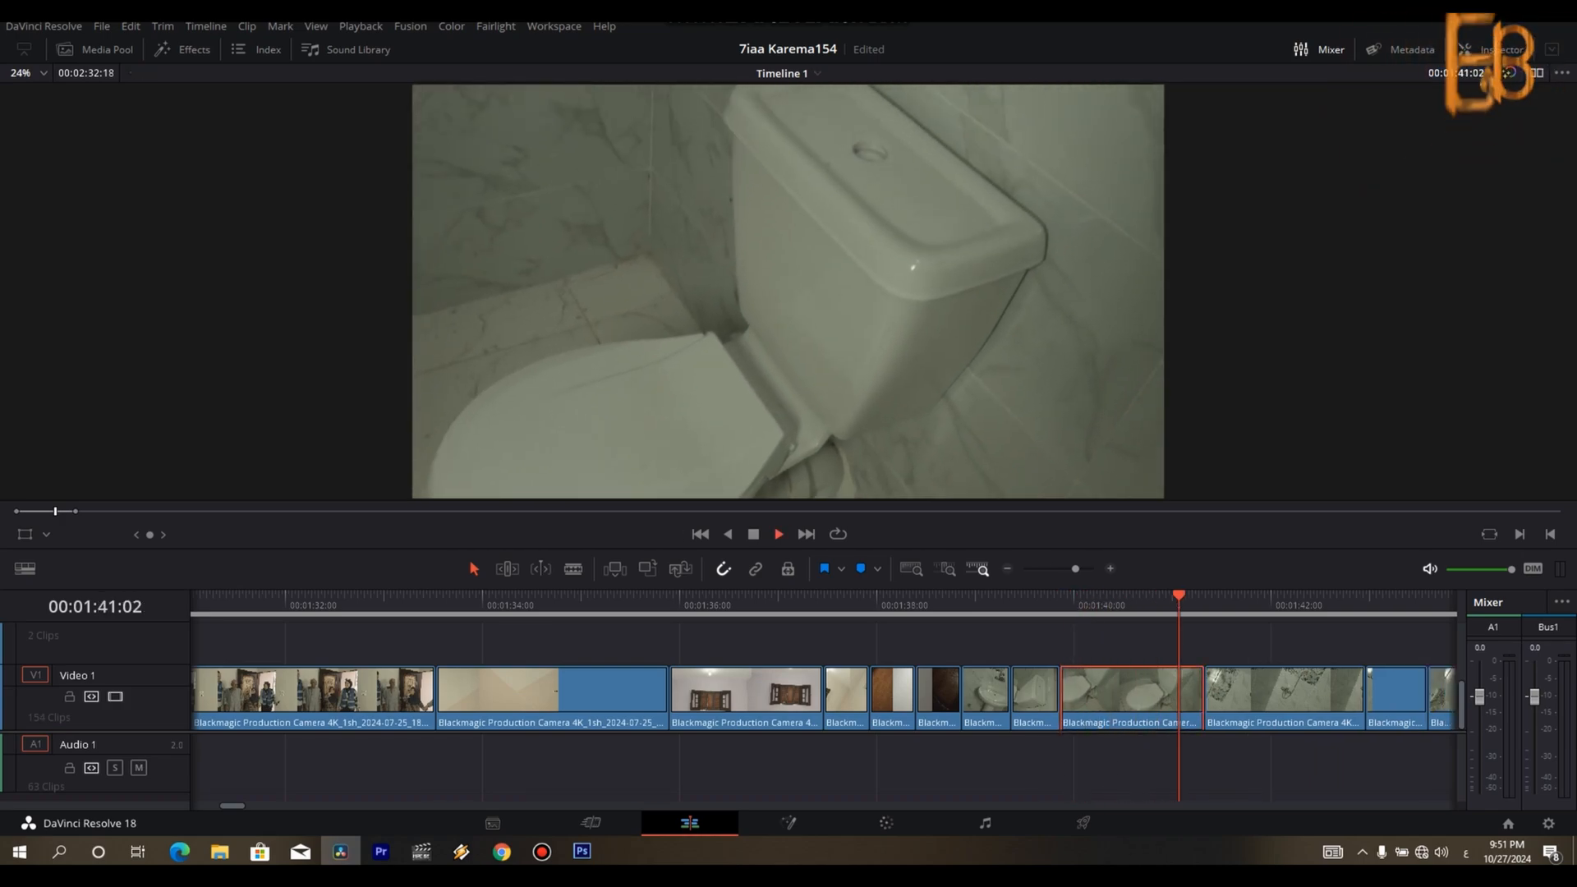
{"action": "key", "text": "space"}
{"action": "key", "text": "Right"}
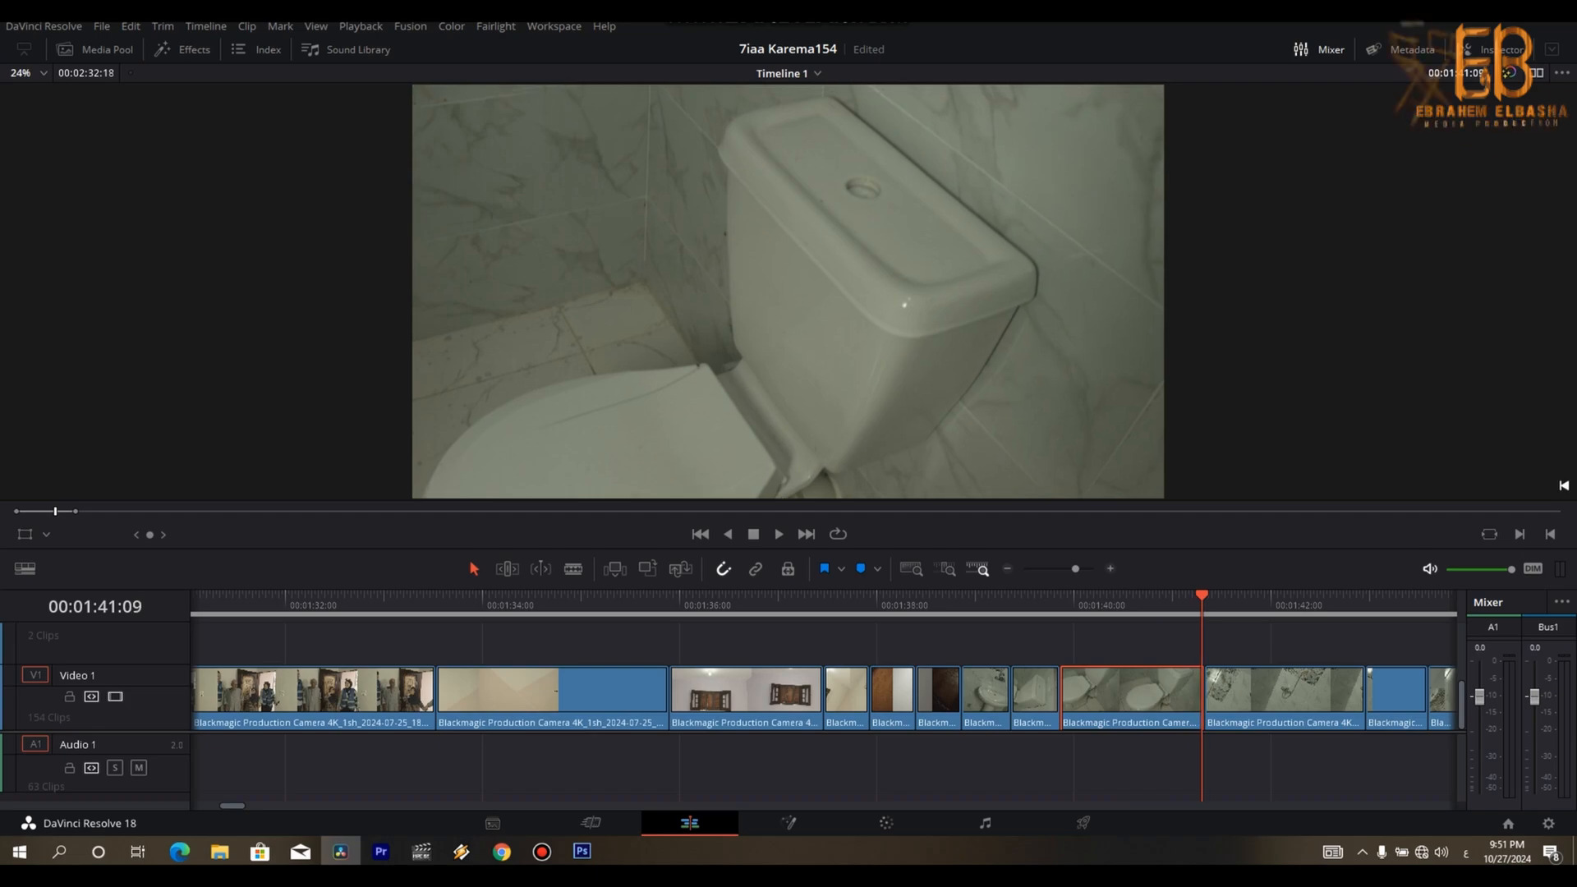
{"action": "key", "text": "Right"}
{"action": "key", "text": "Left"}
{"action": "key", "text": "Delete"}
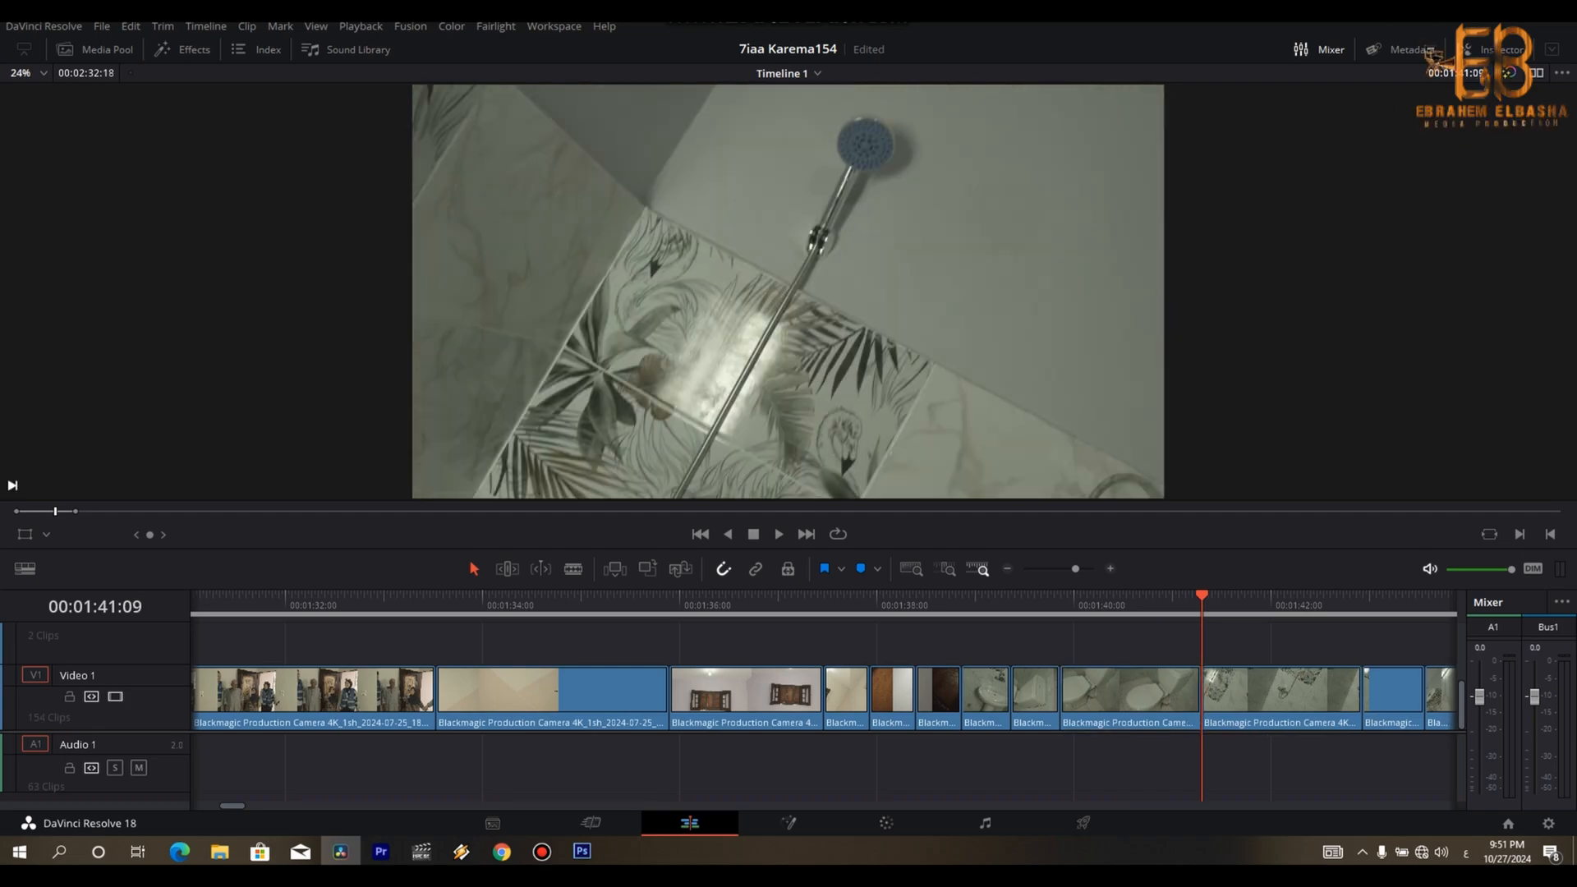
- Trim the tails of the shower clip from about 00:01:42:24 and the shower-mixer clip from about 00:01:43:07, closing both gaps
{"action": "key", "text": "space"}
{"action": "key", "text": "space"}
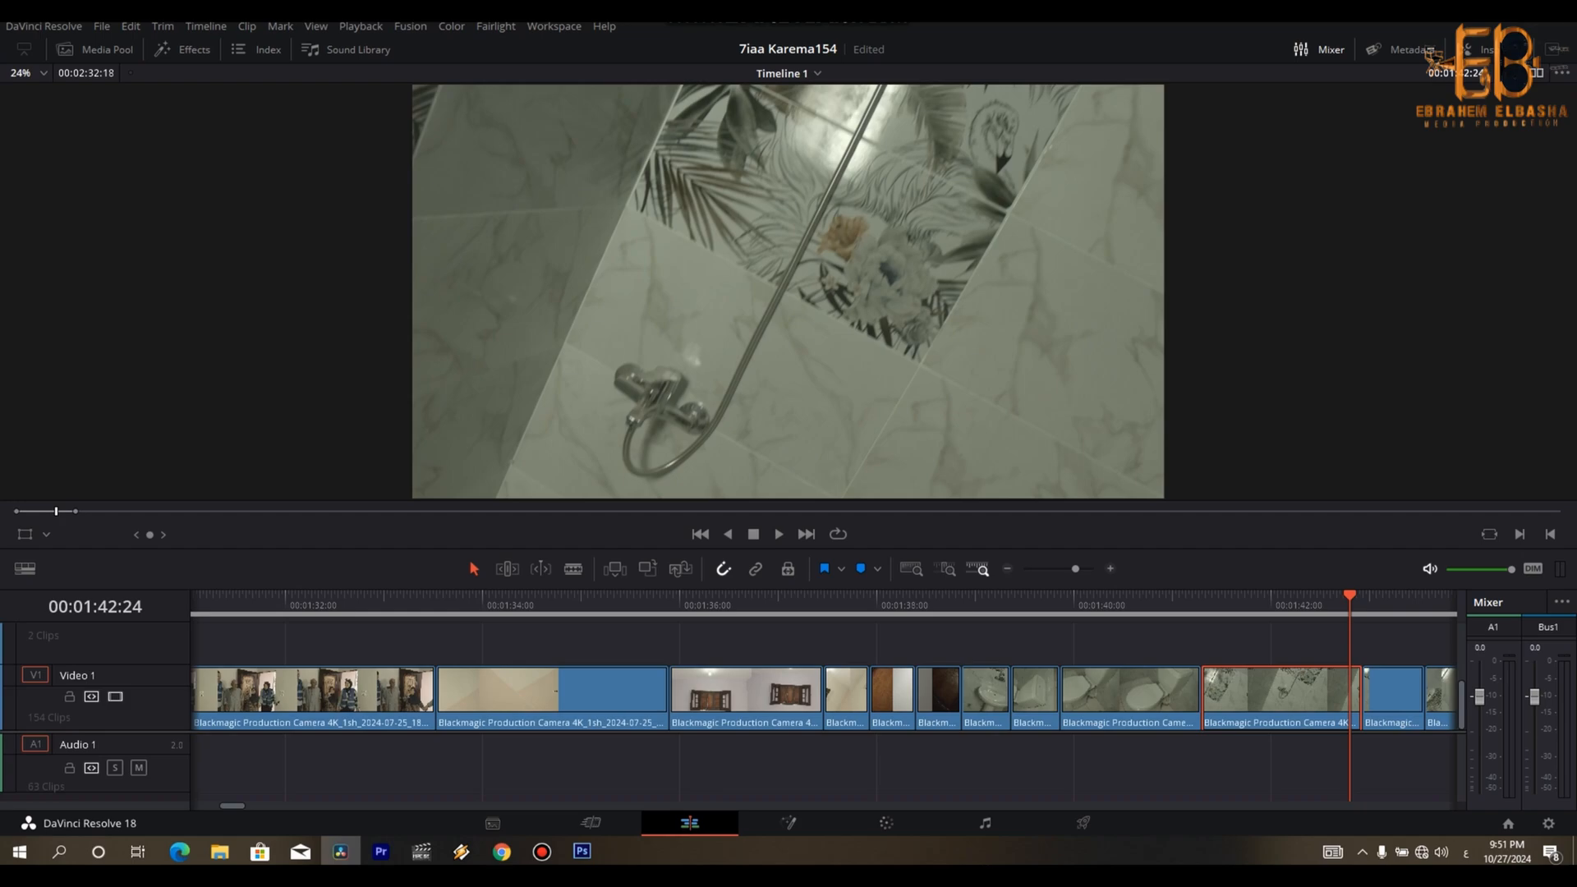
{"action": "key", "text": "Right"}
{"action": "key", "text": "Delete"}
{"action": "key", "text": "space"}
{"action": "key", "text": "space"}
{"action": "key", "text": "Right"}
{"action": "key", "text": "Right"}
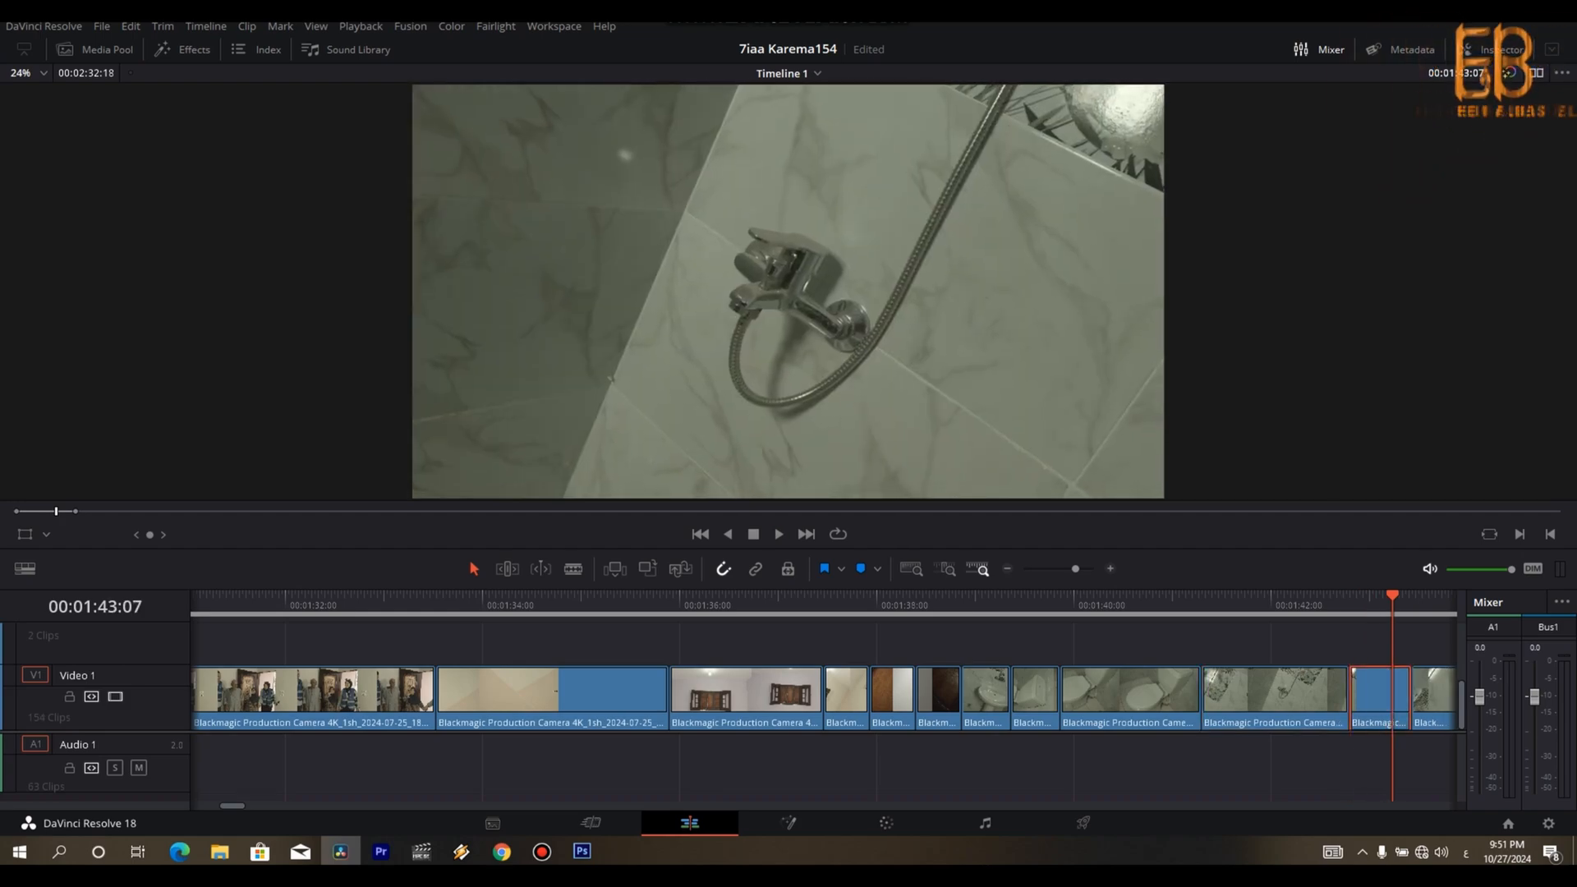
{"action": "key", "text": "Delete"}
- Trim the tail of the looped water-hose clip from about 00:01:43:20 and close the gap
{"action": "key", "text": "space"}
{"action": "key", "text": "space"}
{"action": "key", "text": "Right"}
{"action": "key", "text": "ctrl+b"}
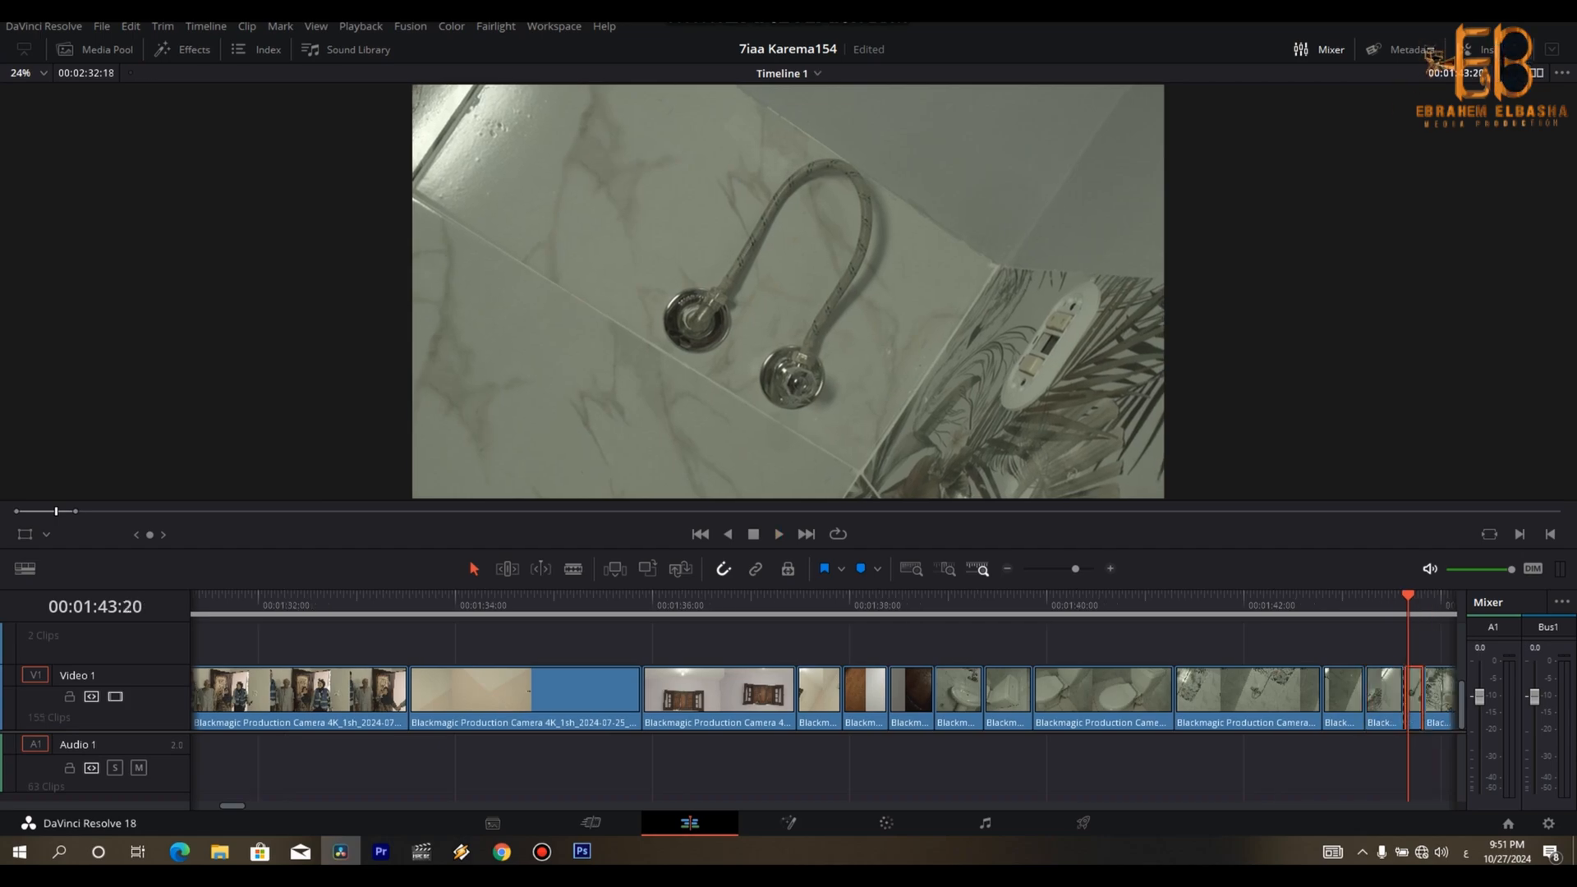
{"action": "key", "text": "Delete"}
- Review the hose shot from its start, trim the following tile clip's tail from about 00:01:44:00 and close the gap
{"action": "key", "text": "space"}
{"action": "key", "text": "space"}
{"action": "key", "text": "Up"}
{"action": "key", "text": "Up"}
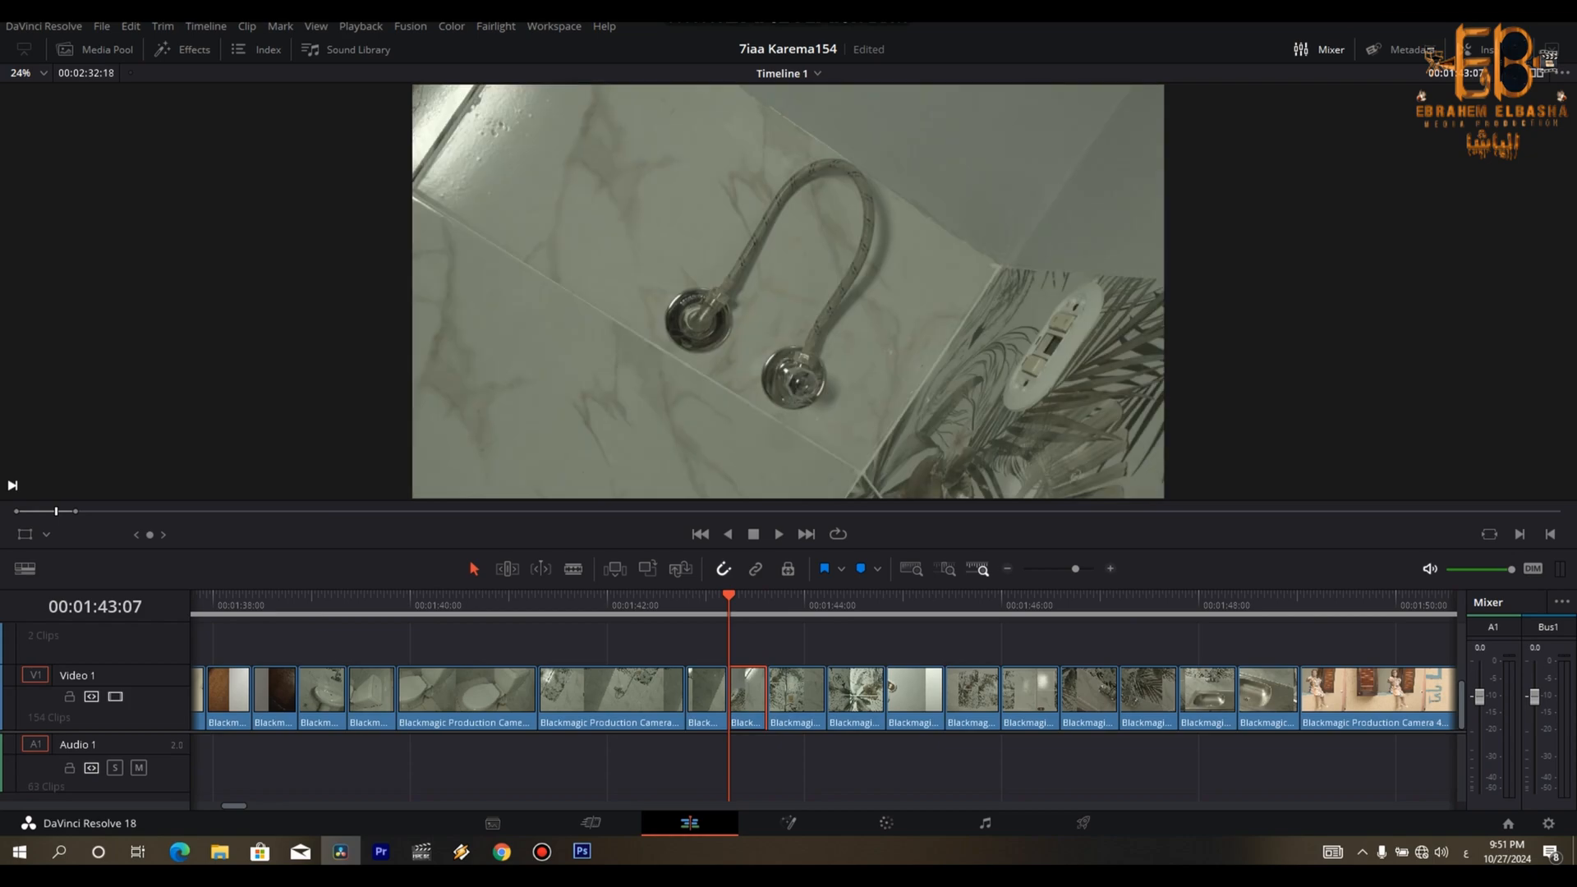
- Trim the tails of the flamingo-tile clip from about 00:01:44:13 and the wall-switch clip from about 00:01:44:25, closing both gaps
{"action": "key", "text": "space"}
{"action": "key", "text": "space"}
{"action": "key", "text": "ctrl+b"}
{"action": "key", "text": "Right"}
{"action": "key", "text": "Delete"}
{"action": "key", "text": "space"}
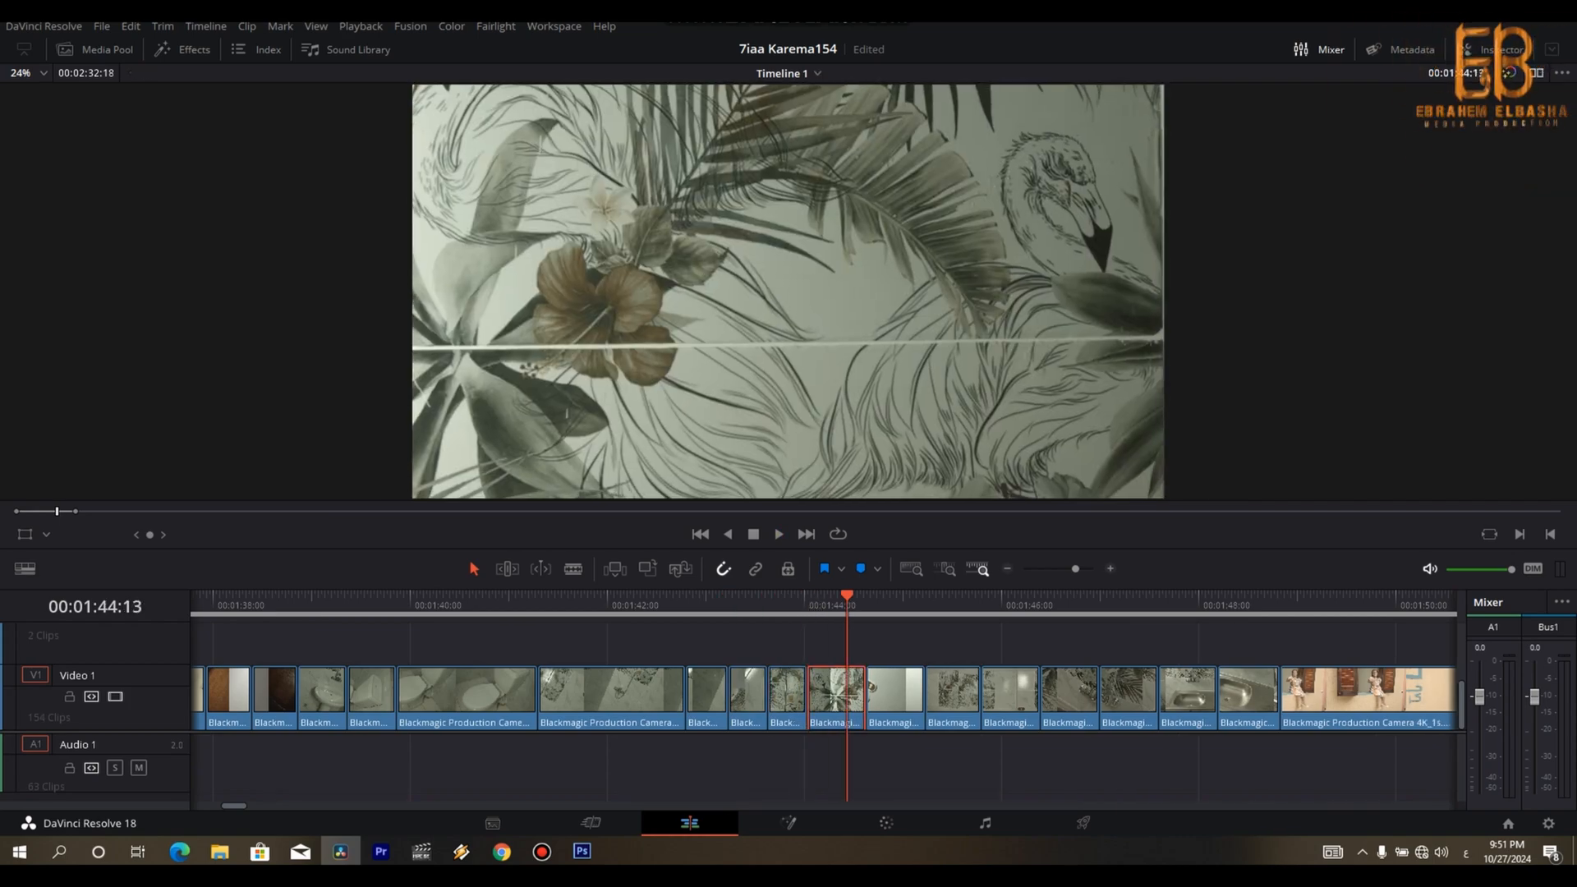
{"action": "key", "text": "ctrl+b"}
{"action": "key", "text": "Right"}
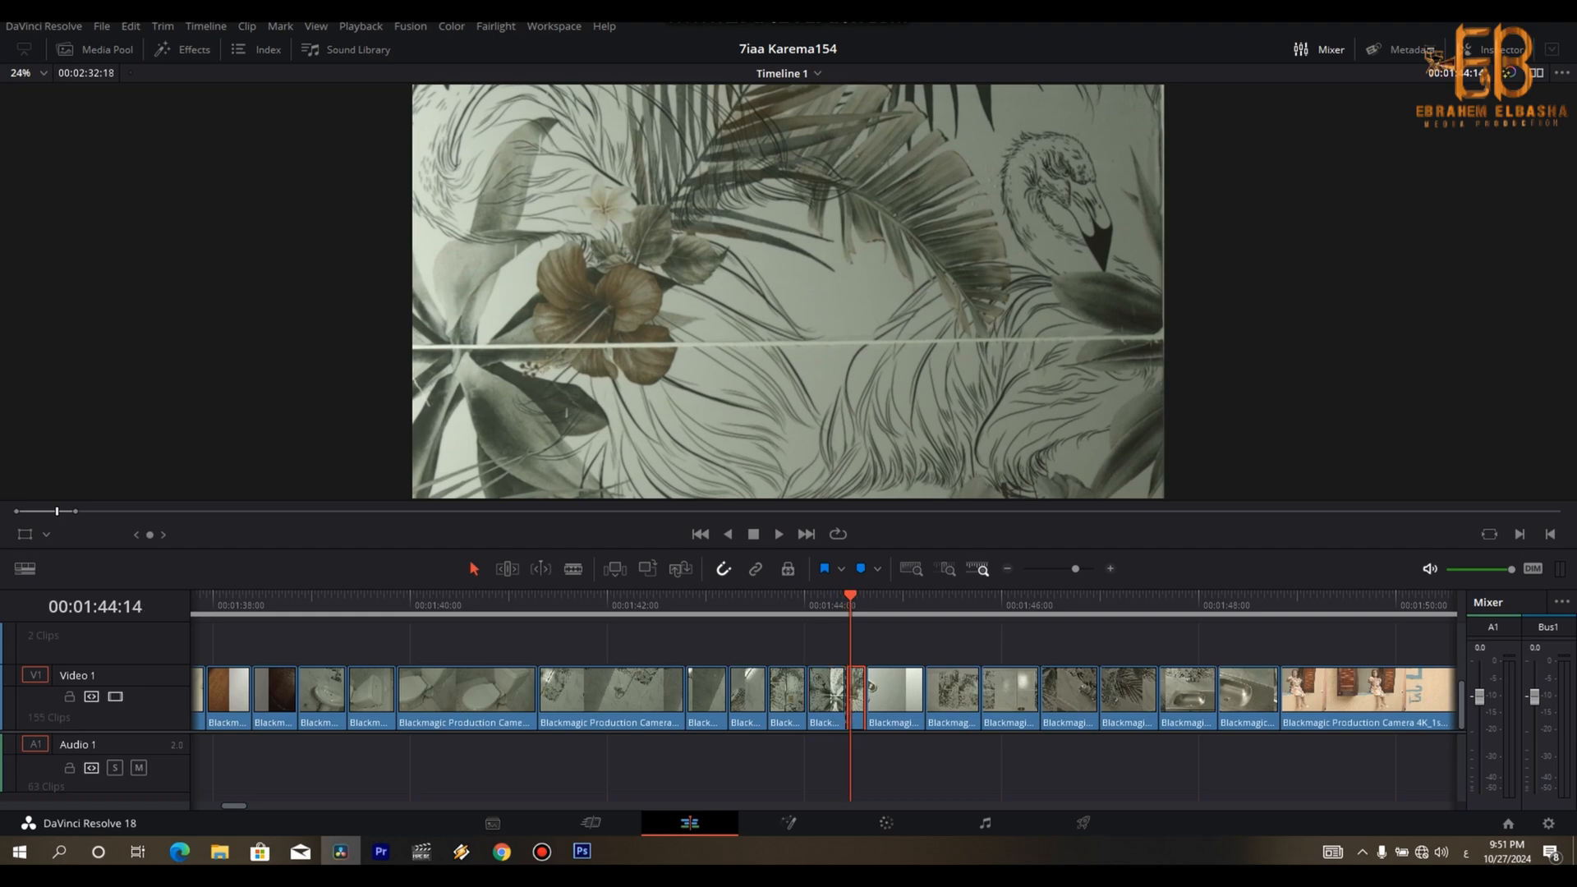
{"action": "key", "text": "Delete"}
{"action": "key", "text": "space"}
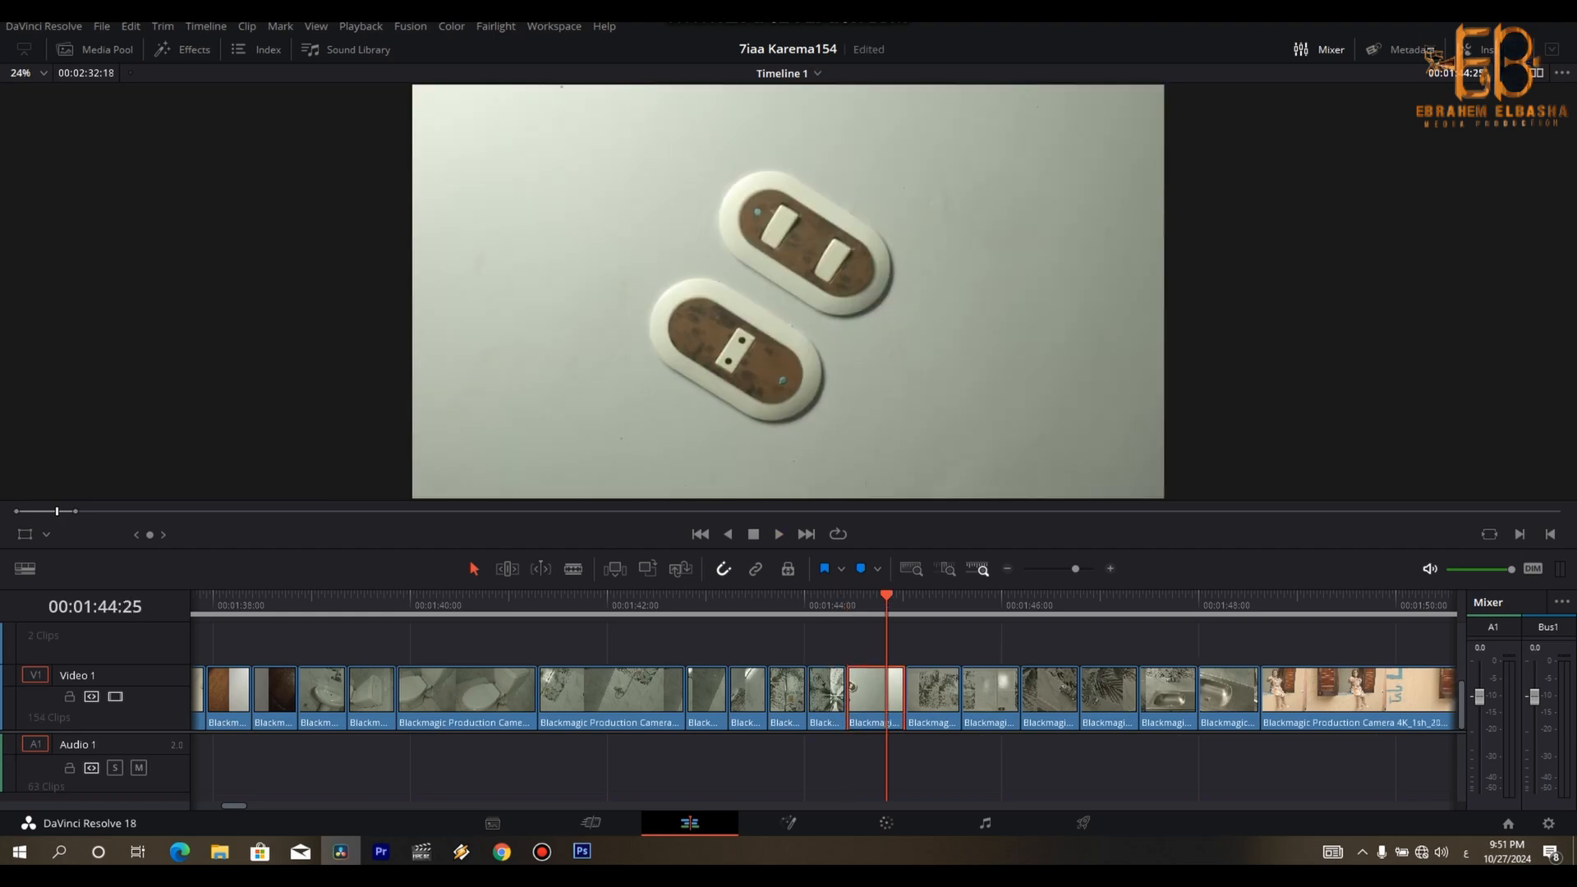
{"action": "key", "text": "ctrl+b"}
{"action": "key", "text": "Right"}
{"action": "key", "text": "Delete"}
- Trim the tails of the tiled-corner clip and the tile-panel clip, the panel from about 00:01:45:19, closing both gaps
{"action": "key", "text": "space"}
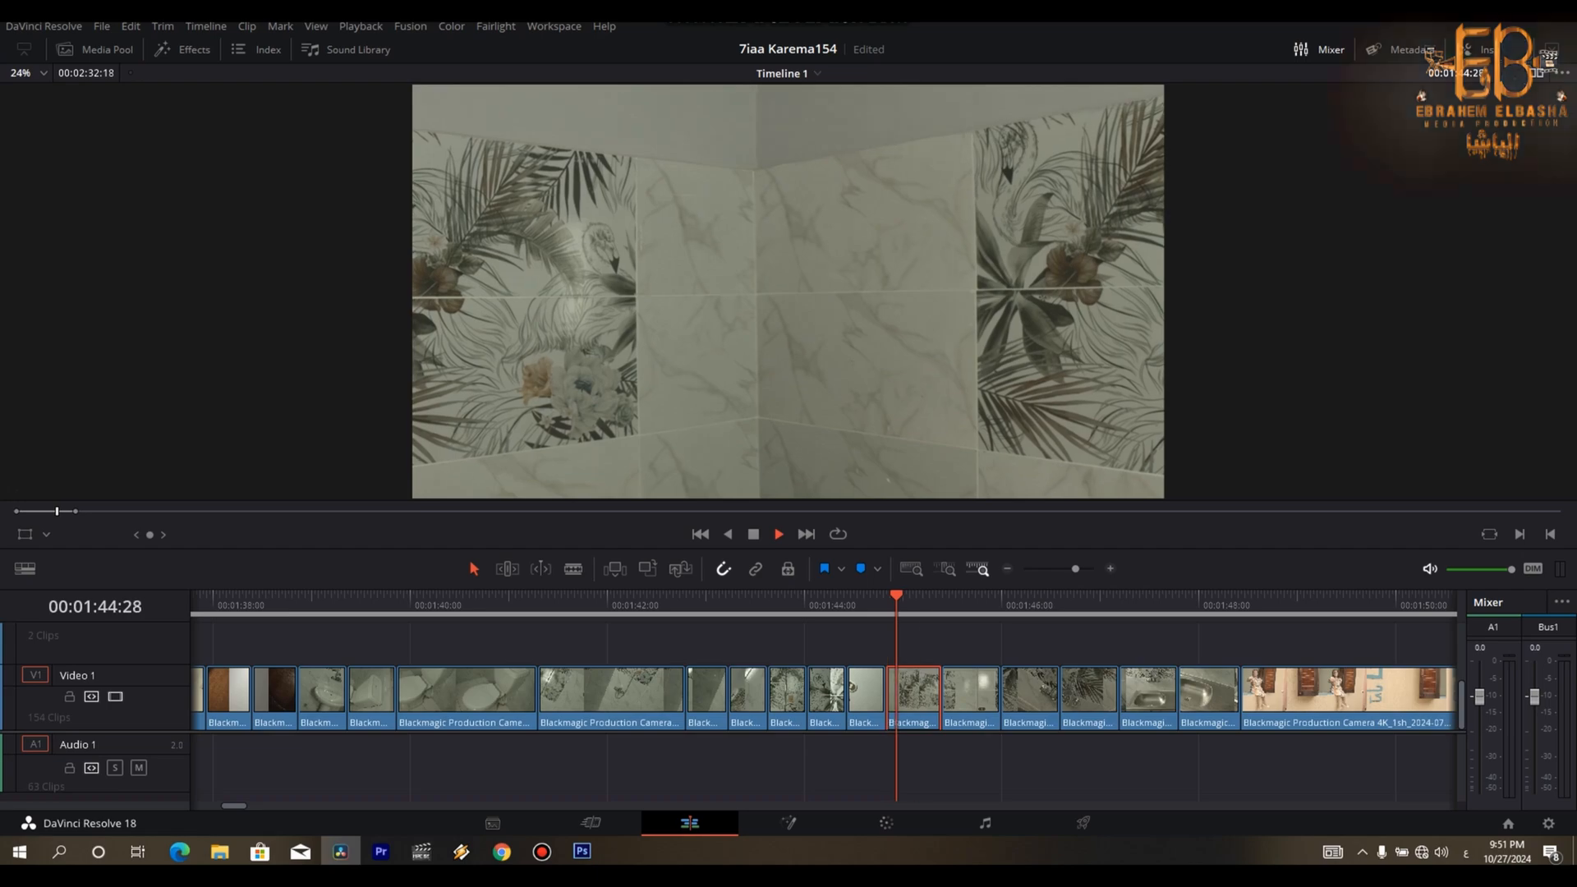
{"action": "key", "text": "Right"}
{"action": "key", "text": "ctrl+b"}
{"action": "key", "text": "Right"}
{"action": "key", "text": "Delete"}
{"action": "key", "text": "space"}
{"action": "key", "text": "space"}
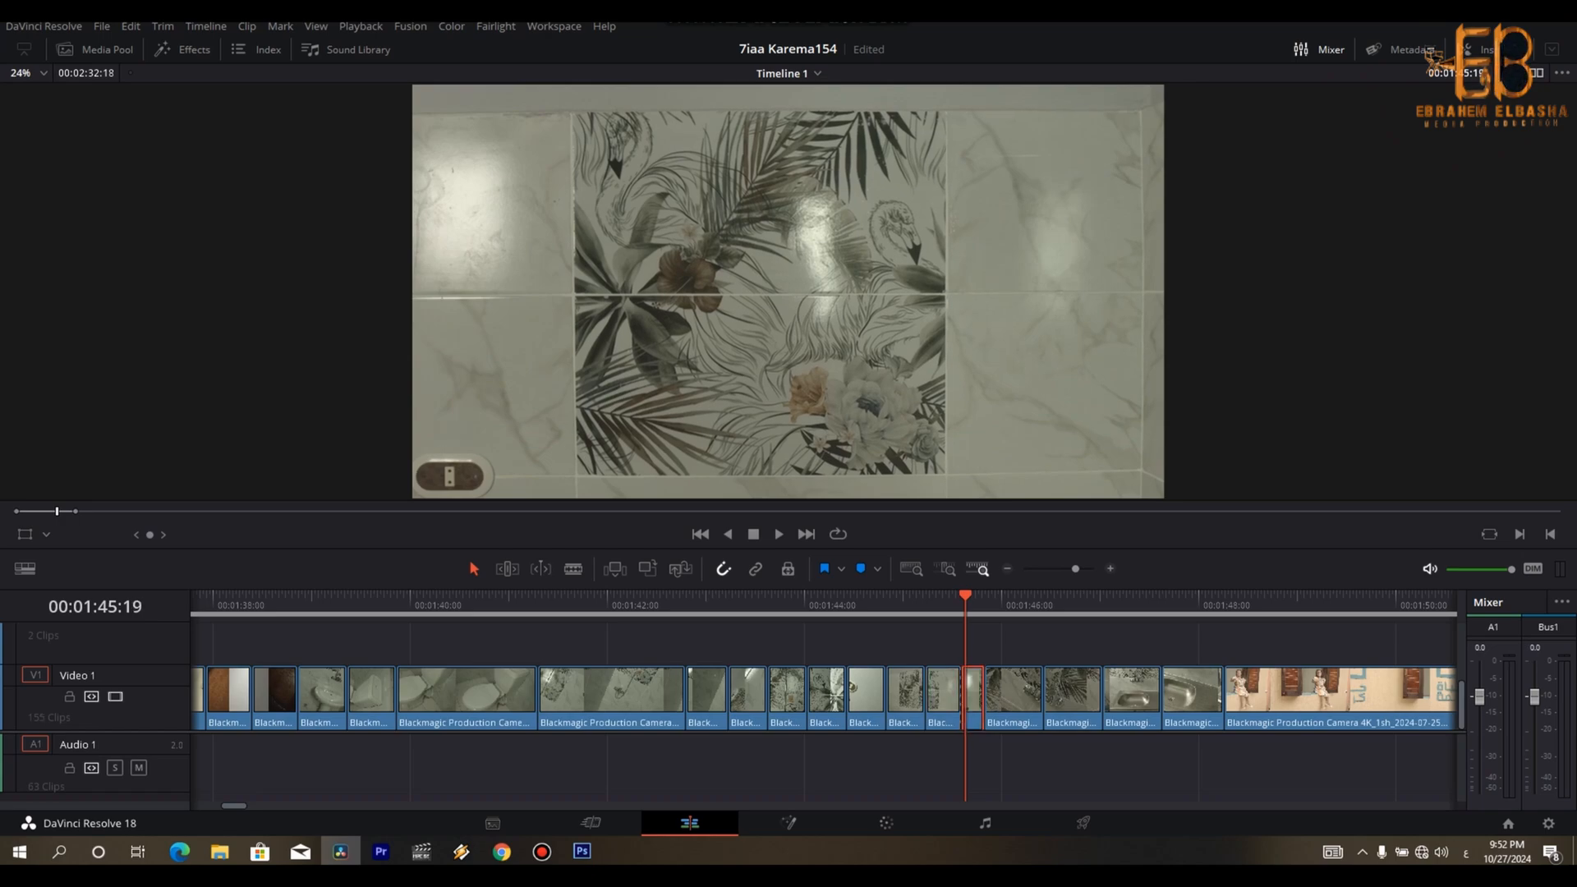
{"action": "key", "text": "Delete"}
- Trim the tails of the two kitchen-faucet clips from about 00:01:46:00 and 00:01:46:13, closing both gaps
{"action": "key", "text": "space"}
{"action": "key", "text": "space"}
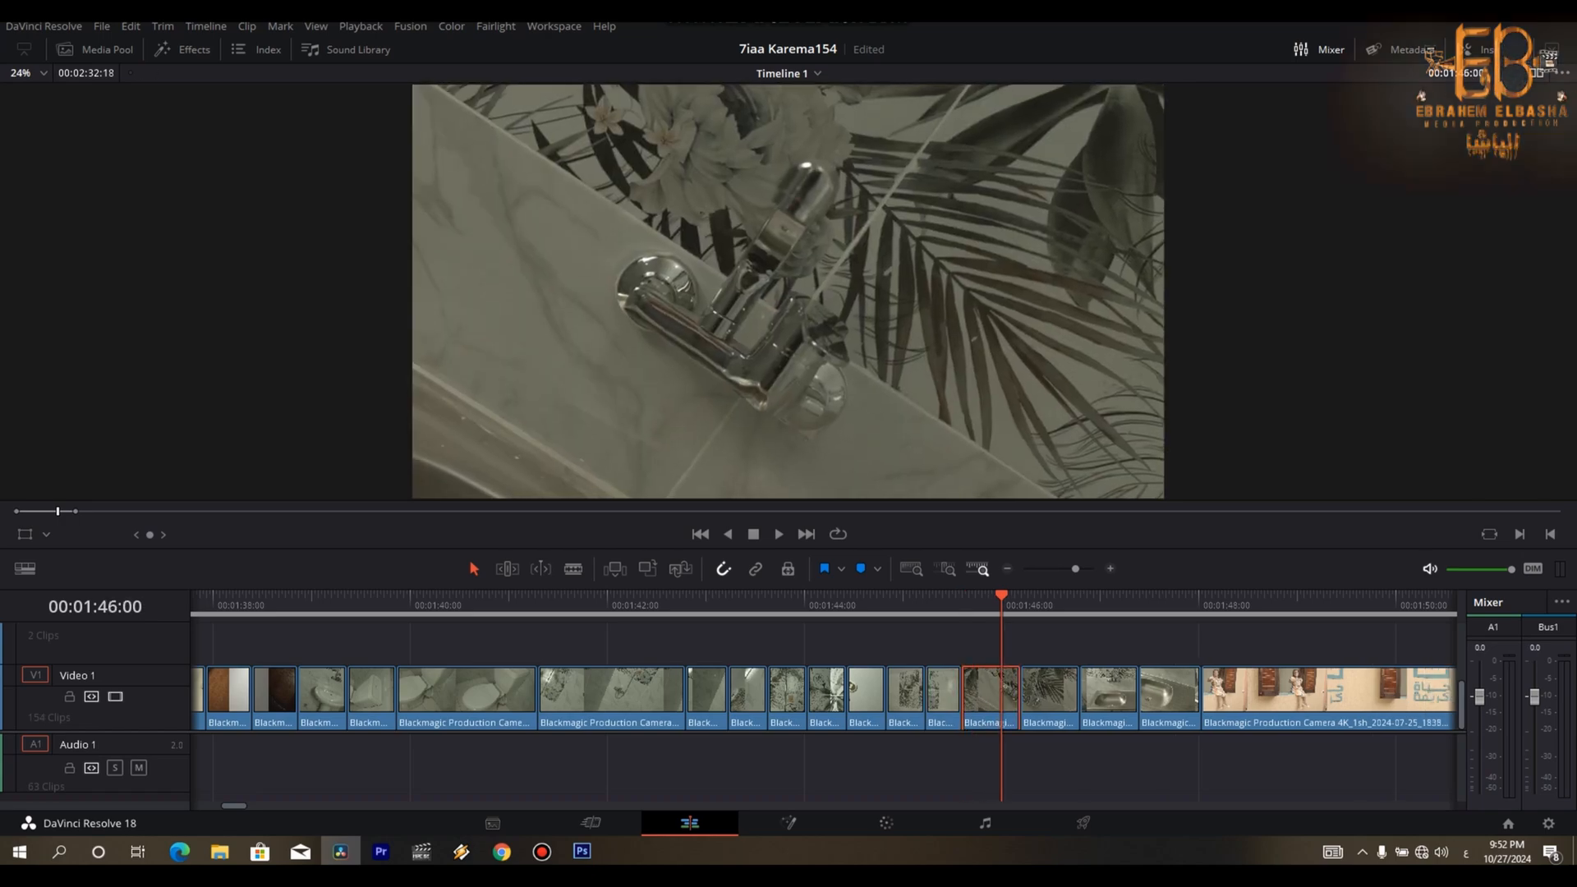
{"action": "key", "text": "ctrl+b"}
{"action": "key", "text": "Delete"}
- Trim the tails of the wide sink clip from about 00:01:46:25 and the close-up sink clip from about 00:01:47:07, closing both gaps
{"action": "key", "text": "space"}
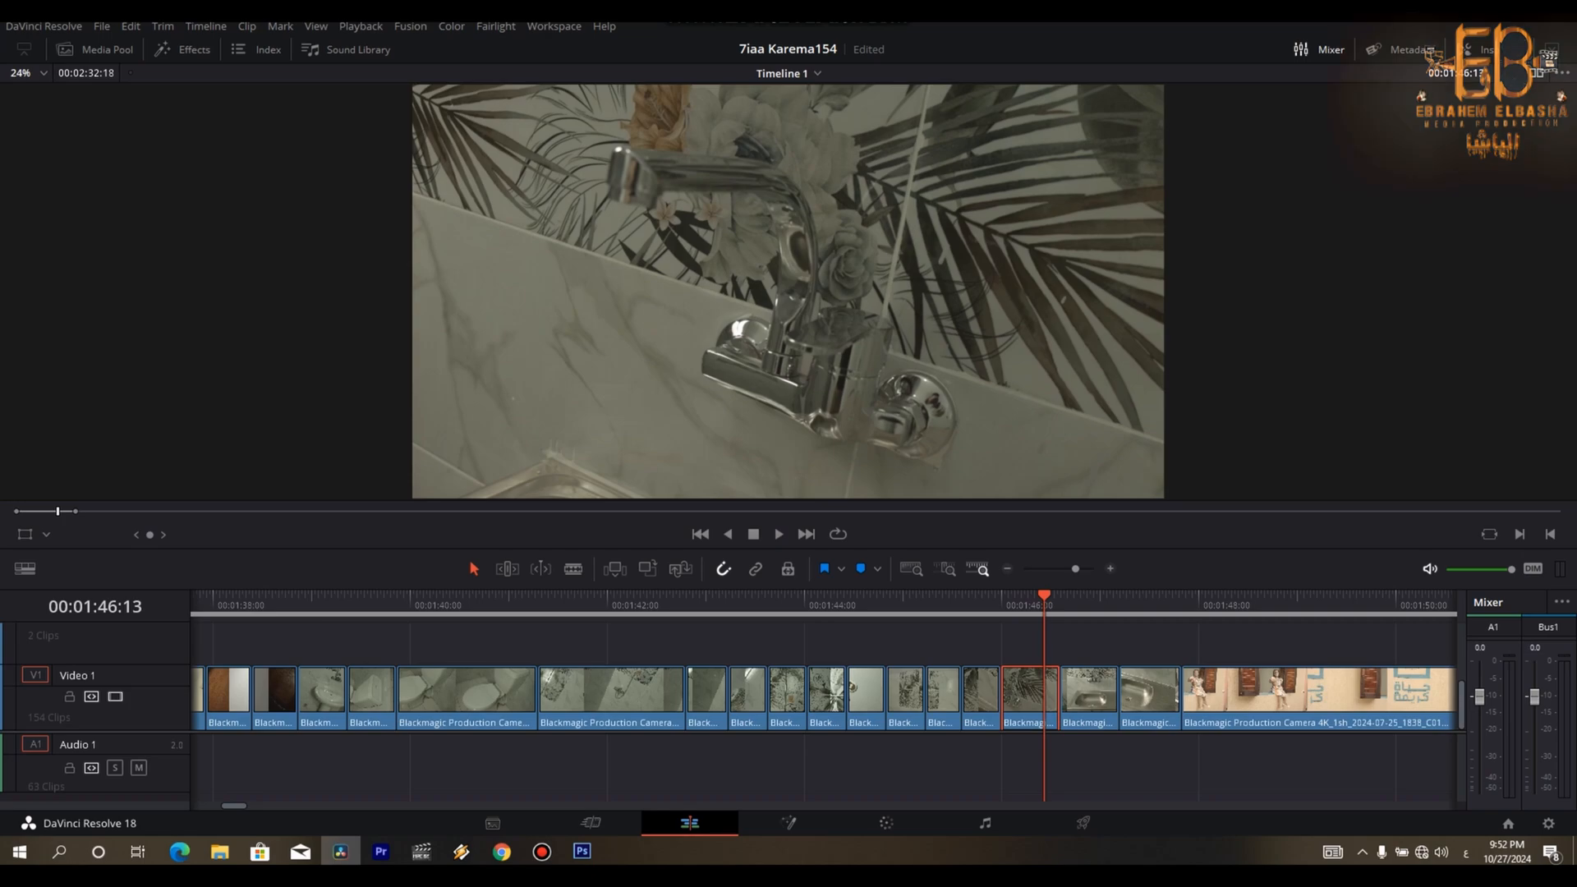
{"action": "key", "text": "ctrl+b"}
{"action": "key", "text": "Delete"}
{"action": "key", "text": "space"}
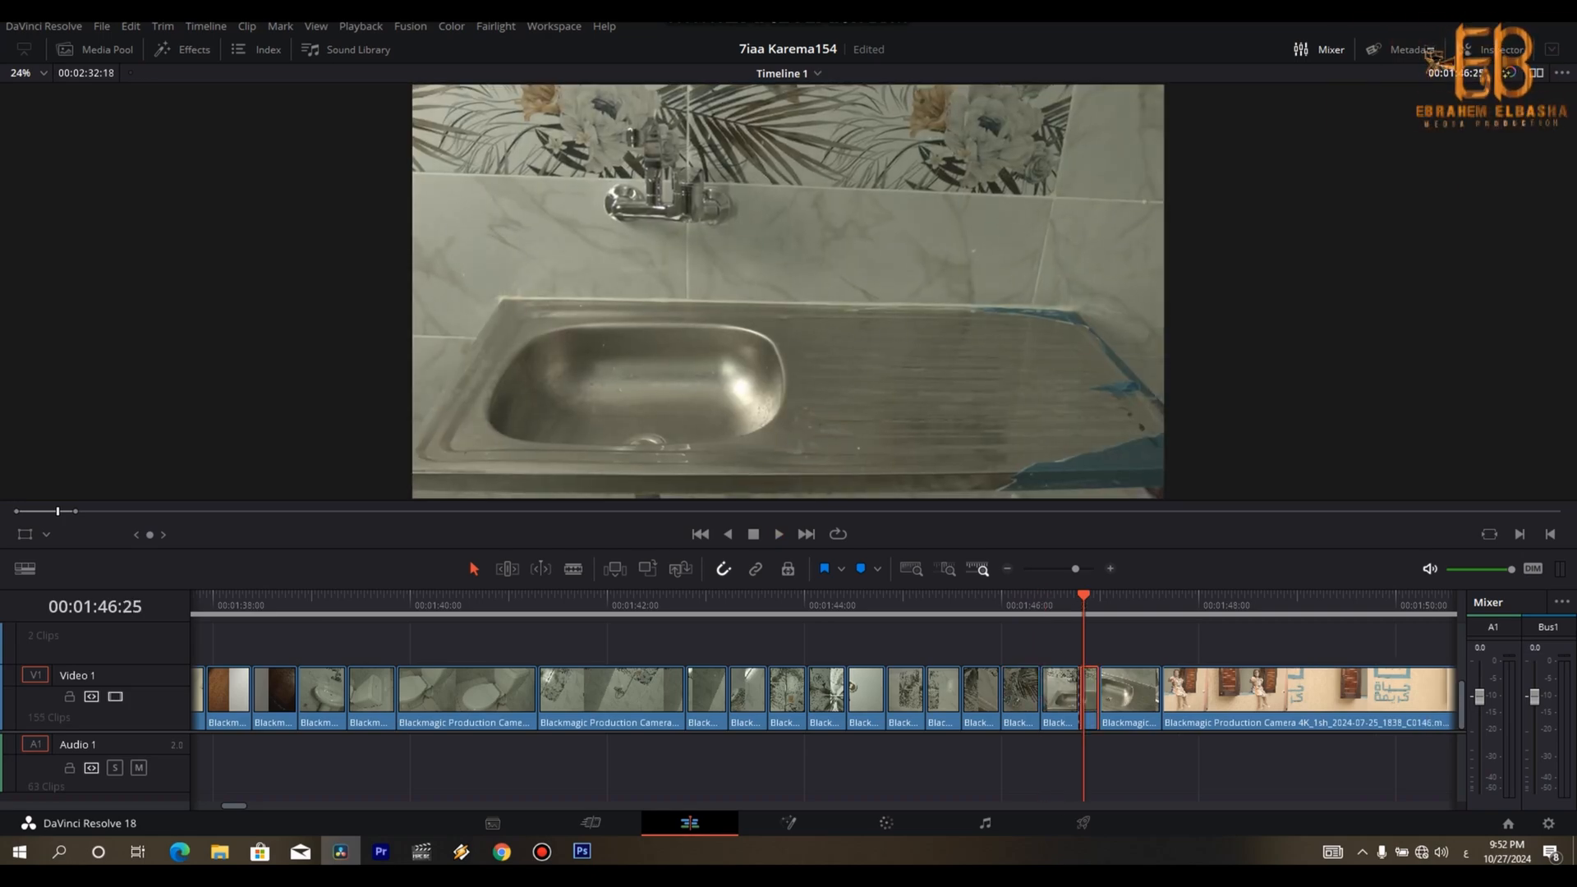
{"action": "key", "text": "Delete"}
{"action": "key", "text": "space"}
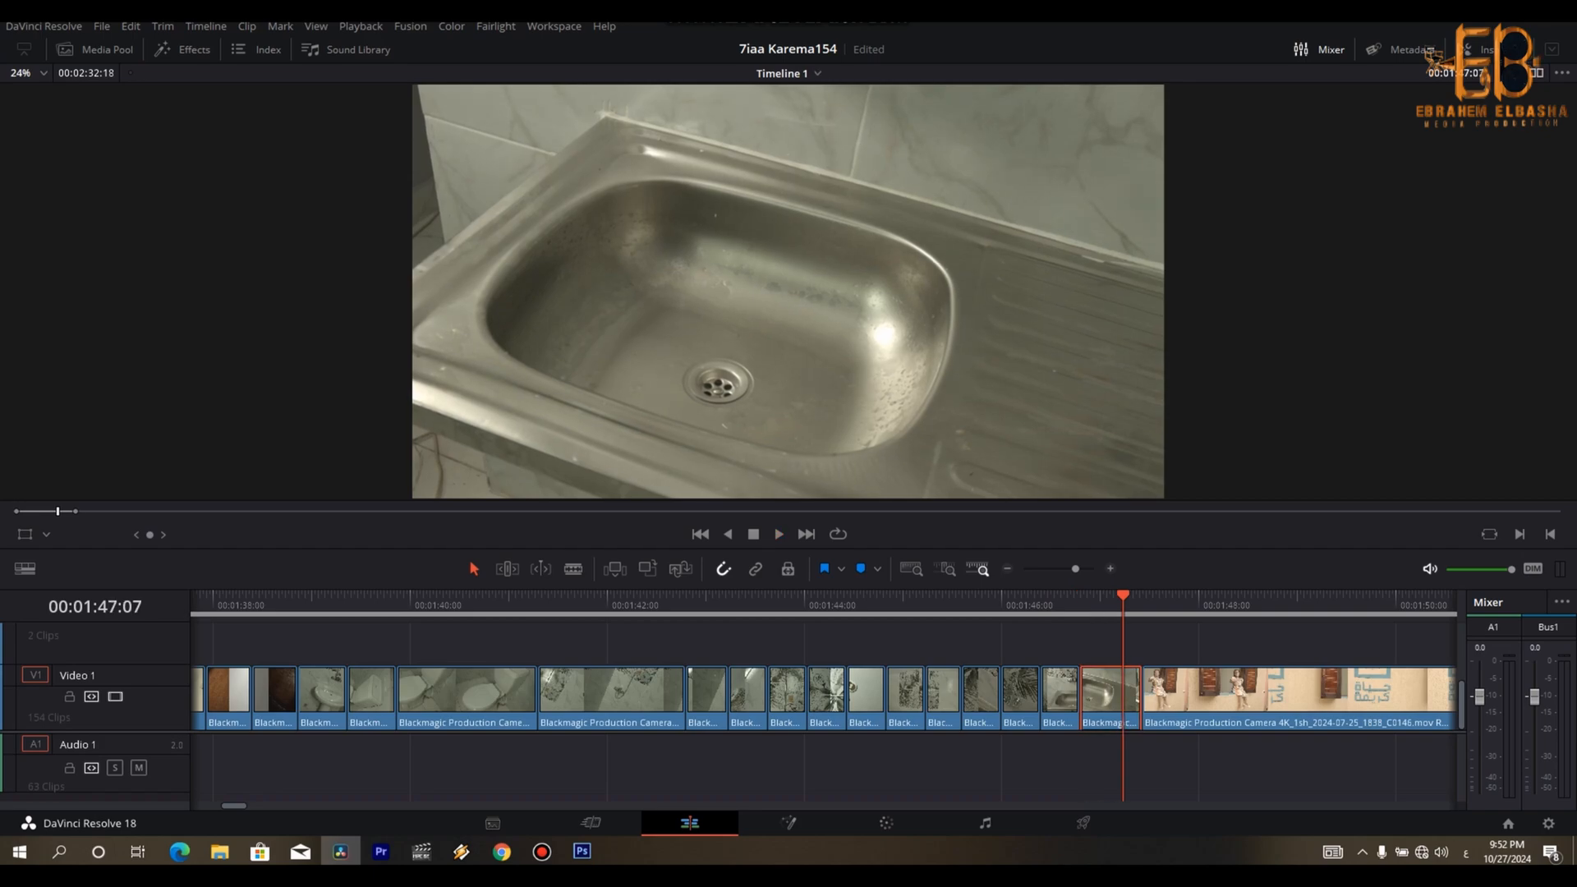
{"action": "key", "text": "ctrl+b"}
{"action": "key", "text": "Delete"}
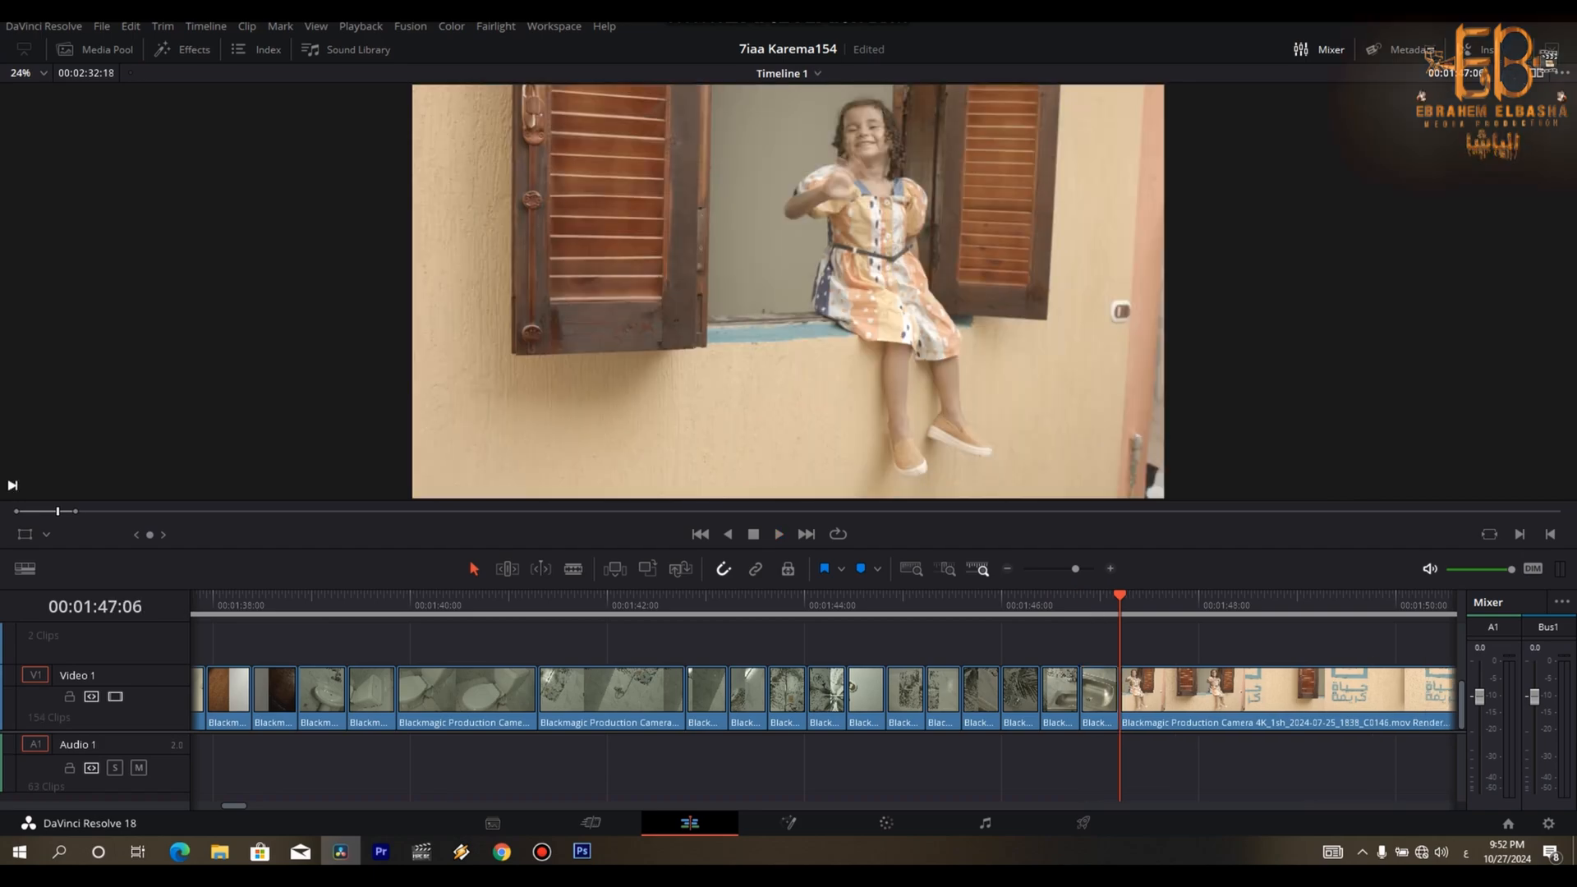
- Trim the closing girl-and-logo clip's tail from about 00:01:50:15 and mark the timeline's out point at the end of the cut
{"action": "key", "text": "space"}
{"action": "key", "text": "Left"}
{"action": "key", "text": "Left"}
{"action": "key", "text": "Left"}
{"action": "key", "text": "Left"}
{"action": "key", "text": "Left"}
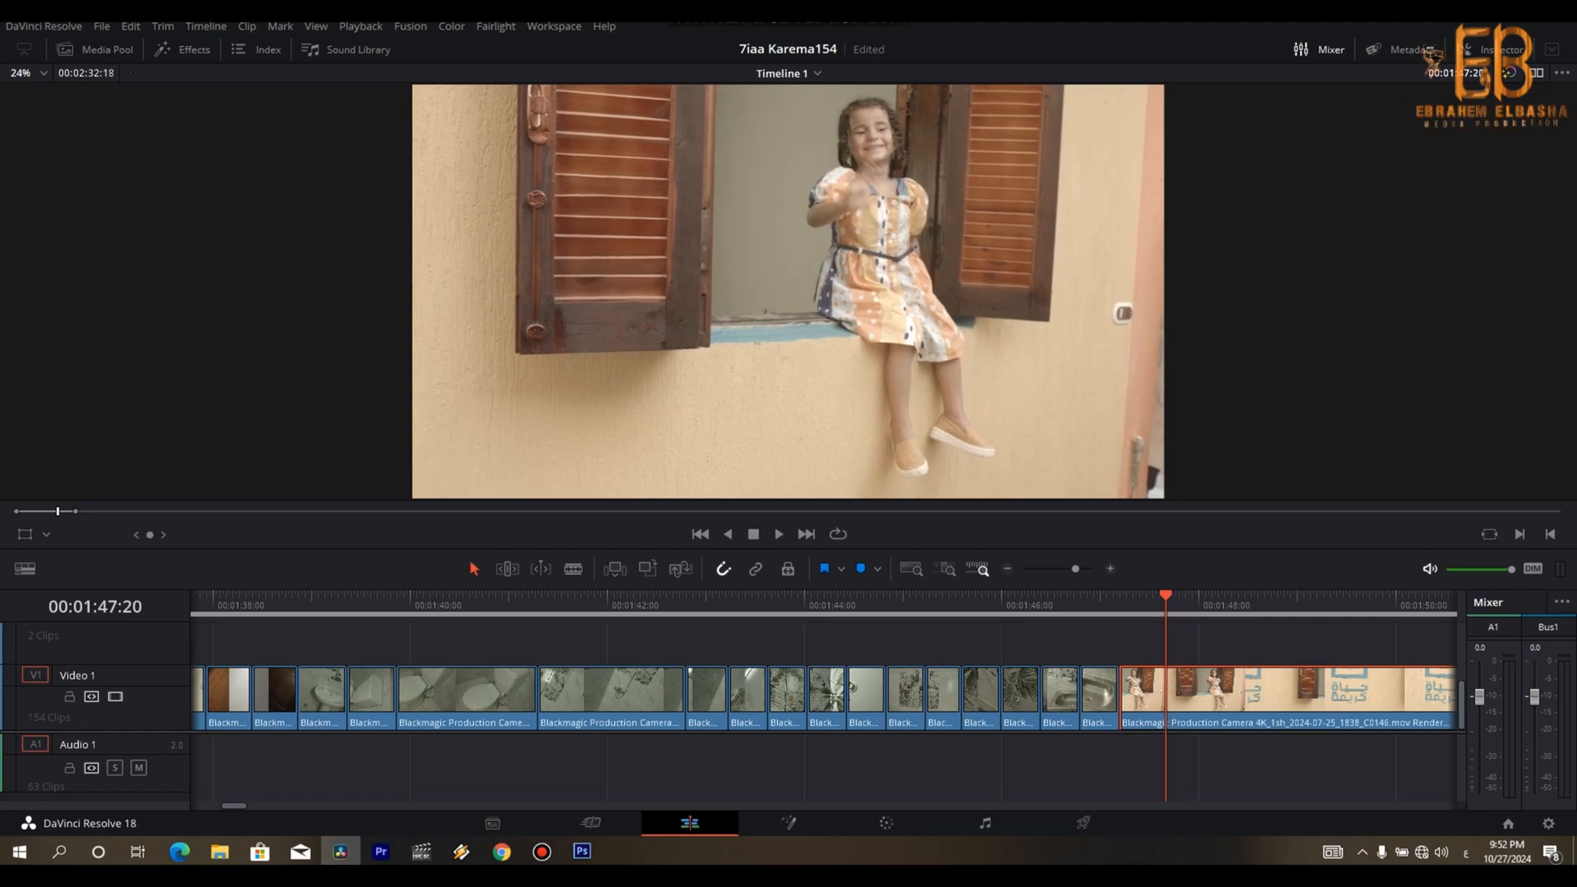
{"action": "key", "text": "Delete"}
{"action": "key", "text": "space"}
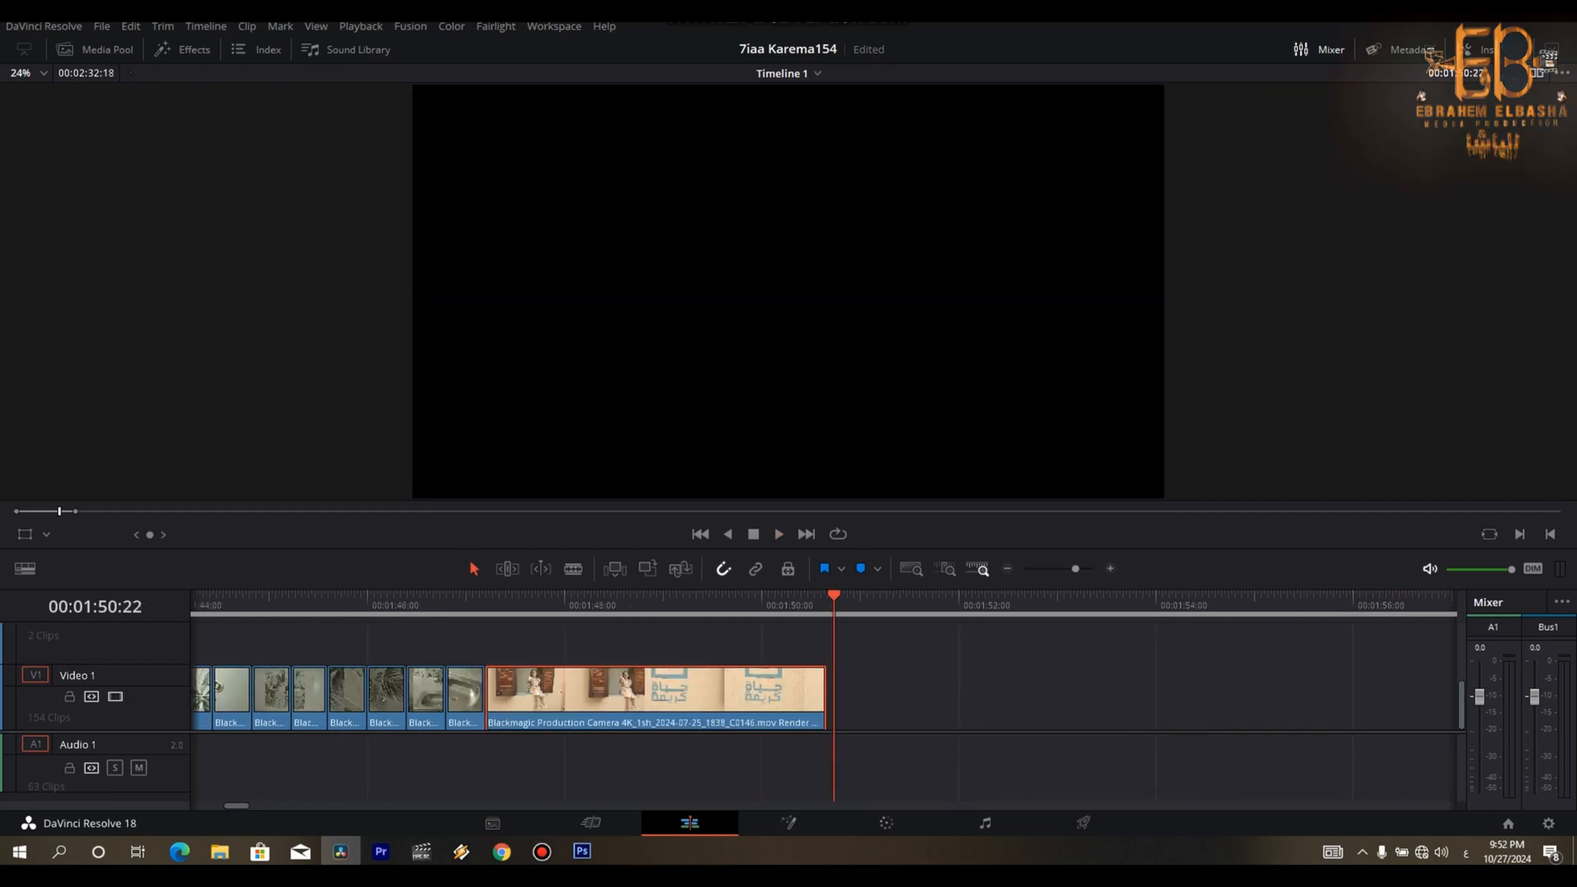
{"action": "key", "text": "Left"}
{"action": "key", "text": "Left"}
{"action": "key", "text": "Left"}
{"action": "key", "text": "Left"}
{"action": "key", "text": "Left"}
{"action": "key", "text": "Left"}
{"action": "key", "text": "Left"}
{"action": "key", "text": "Left"}
{"action": "key", "text": "Left"}
{"action": "key", "text": "Left"}
{"action": "key", "text": "Left"}
{"action": "key", "text": "Left"}
{"action": "key", "text": "Left"}
{"action": "key", "text": "Left"}
{"action": "key", "text": "Left"}
{"action": "key", "text": "Left"}
{"action": "key", "text": "Left"}
{"action": "key", "text": "Left"}
{"action": "key", "text": "Left"}
{"action": "key", "text": "Left"}
{"action": "key", "text": "space"}
{"action": "key", "text": "space"}
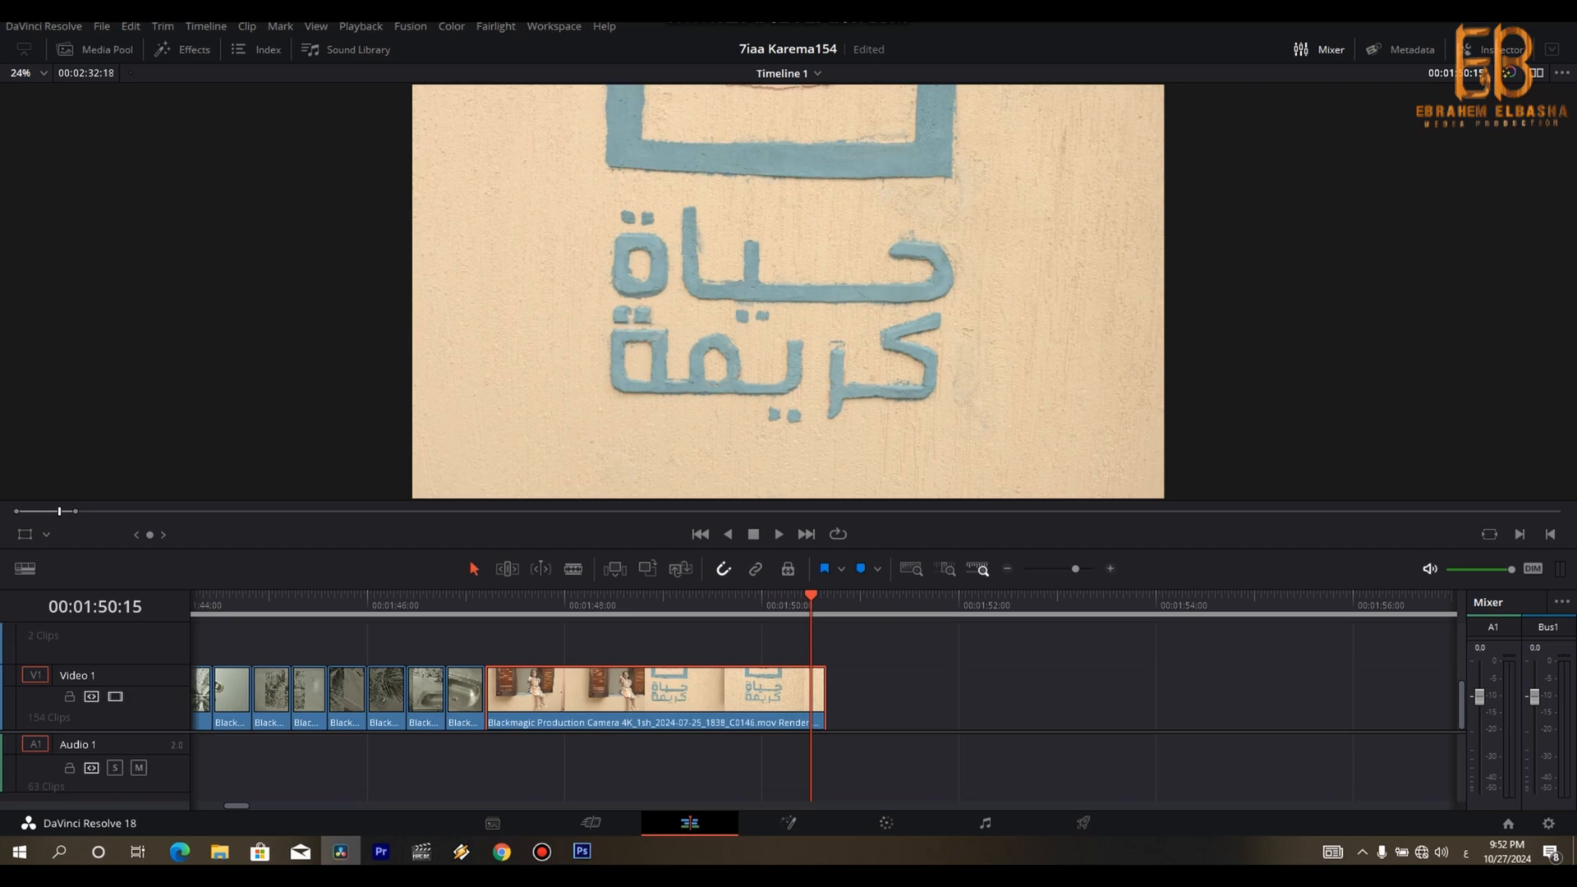
{"action": "key", "text": "Delete"}
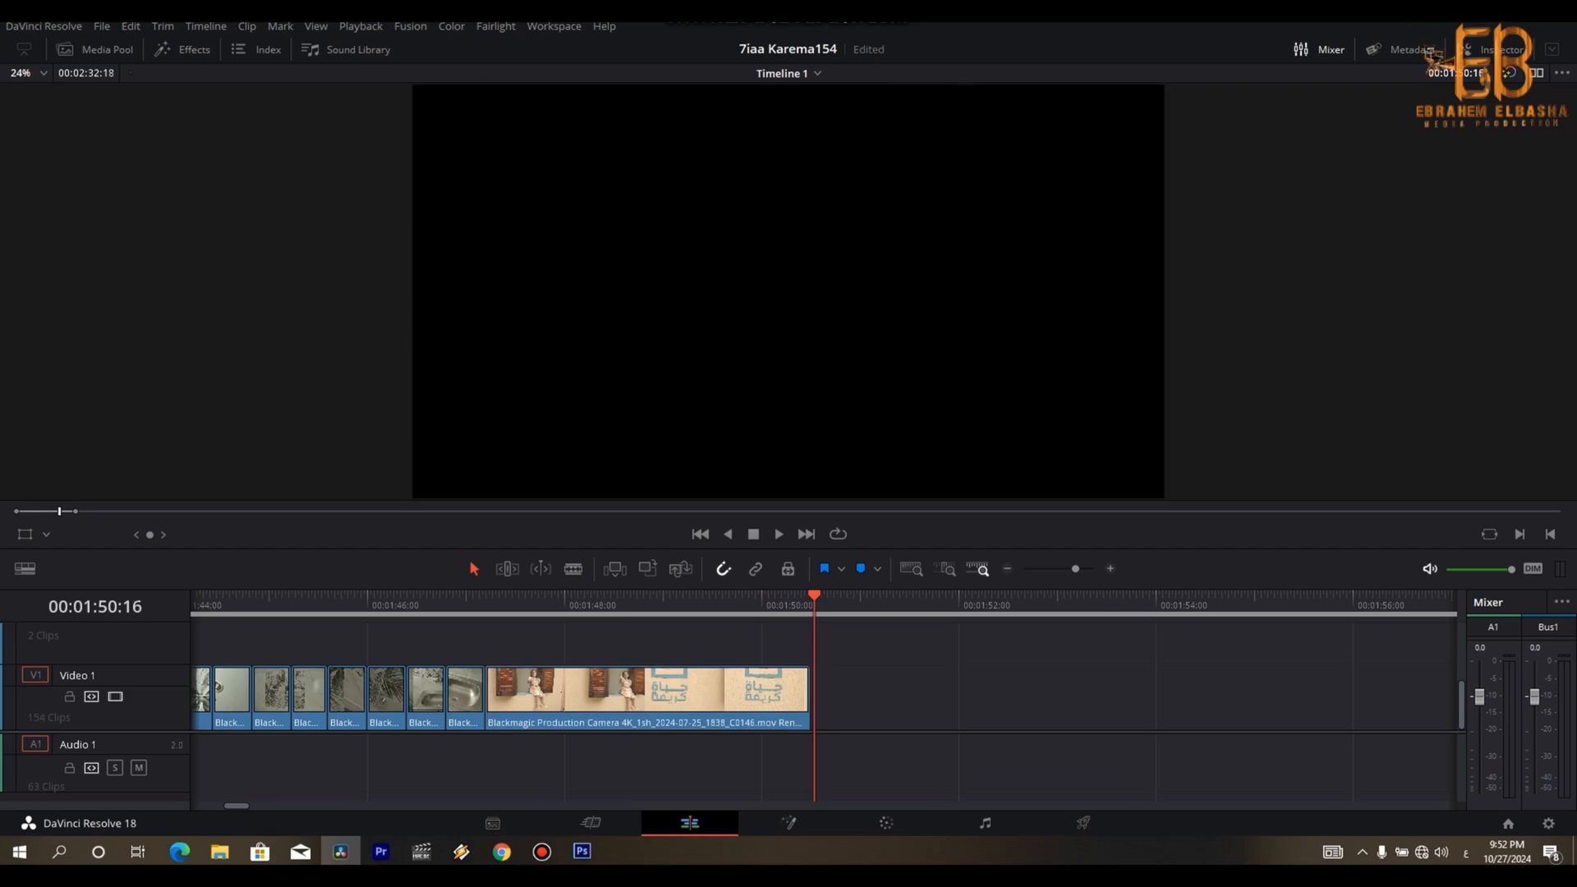
{"action": "key", "text": "shift+z"}
{"action": "key", "text": "o"}
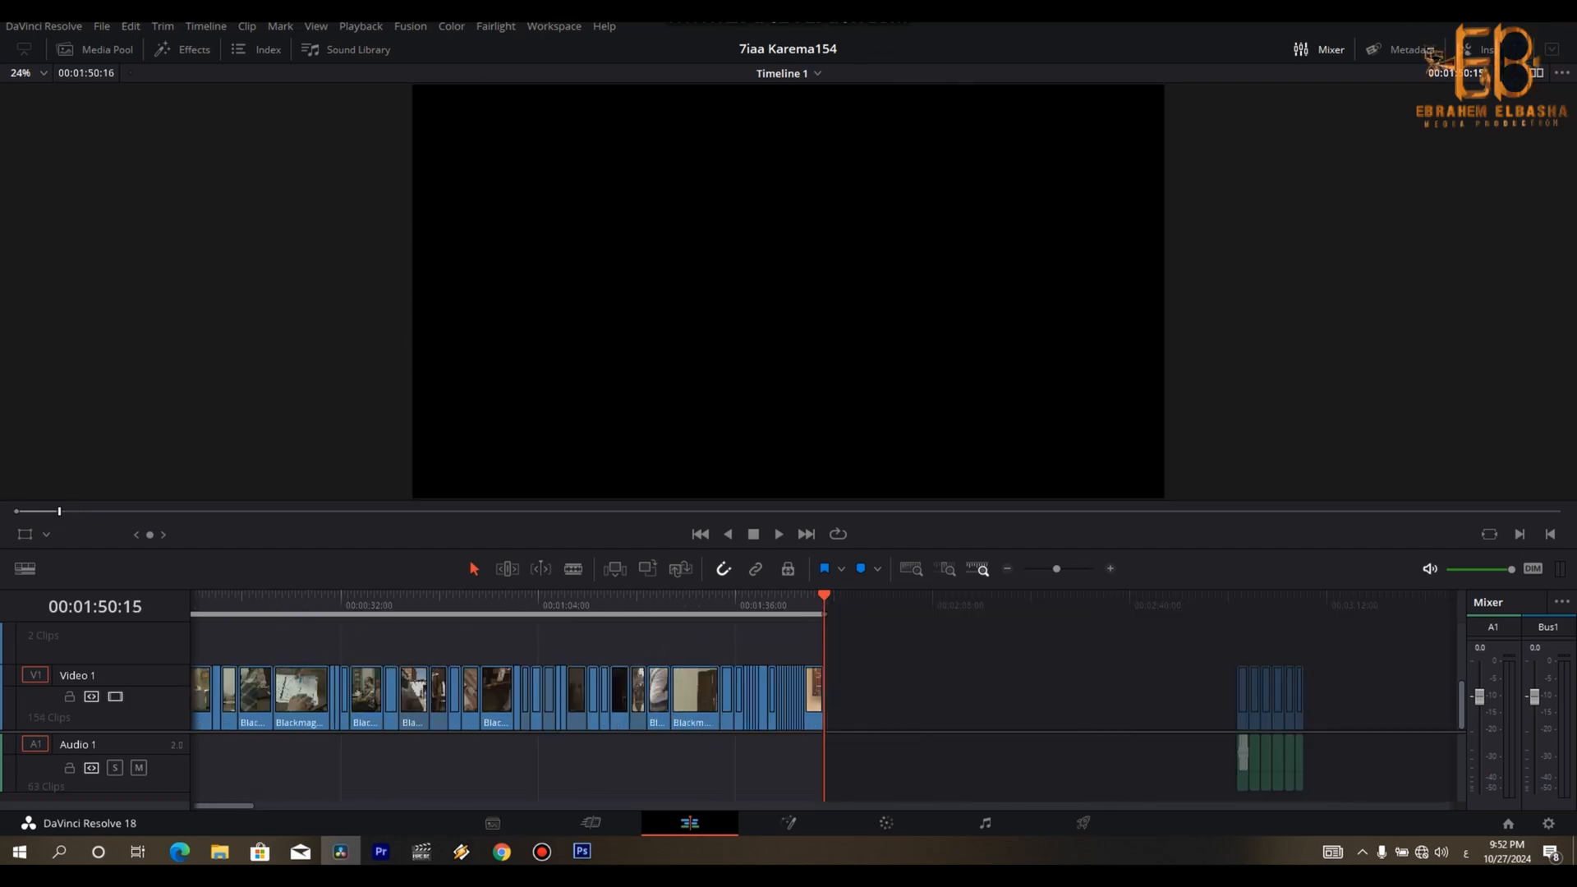
- Copy the three song clips on Audio 1 from the reference section to the start of the timeline
{"action": "key", "text": "Home"}
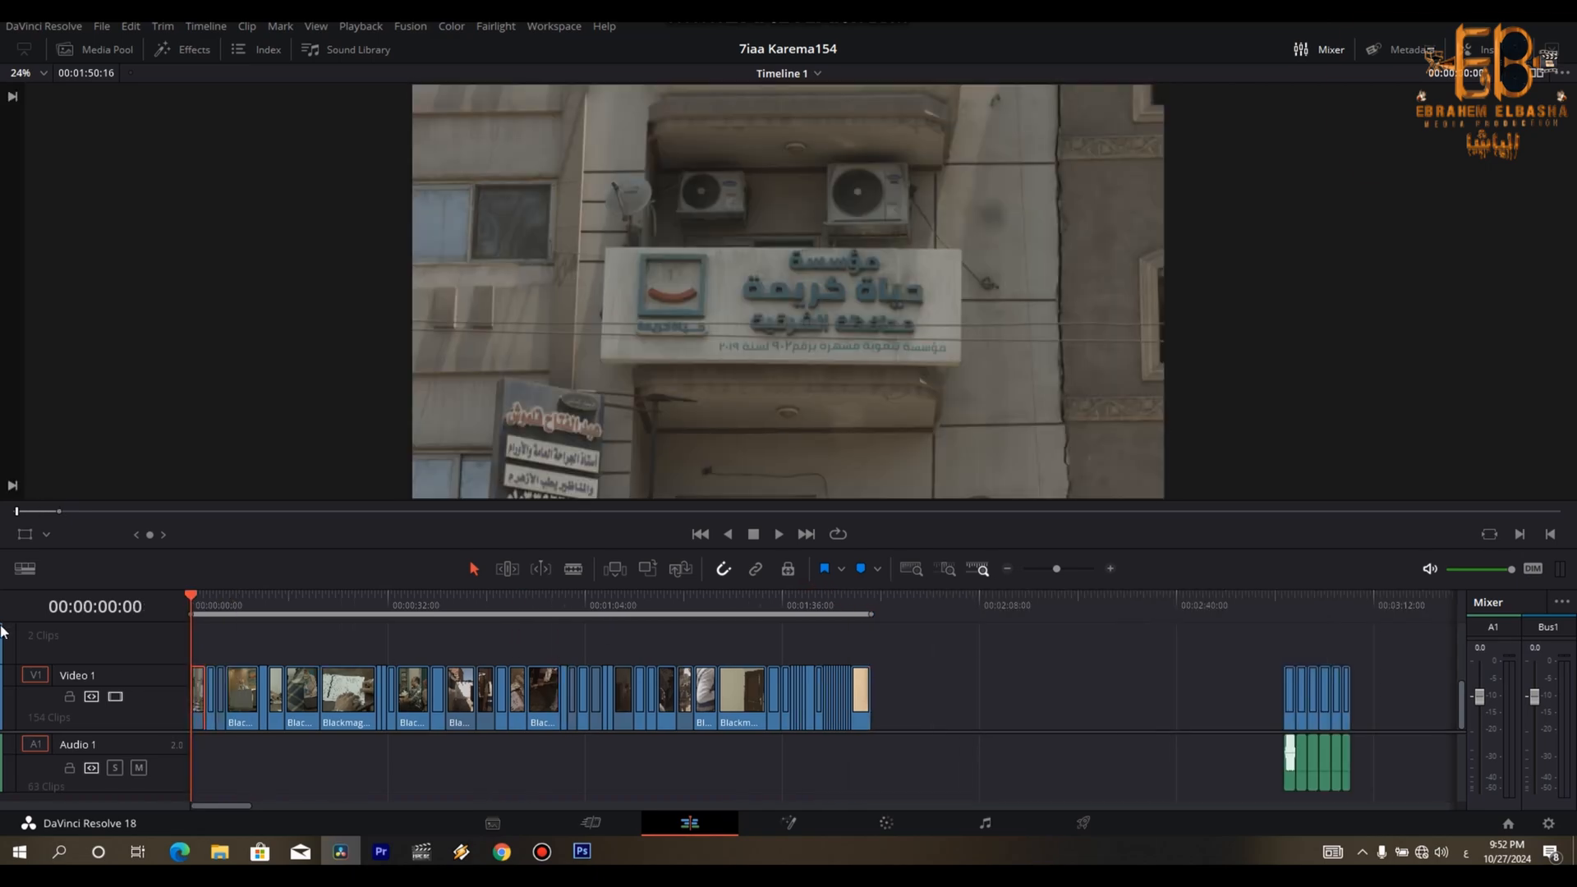
{"action": "key", "text": "shift+z"}
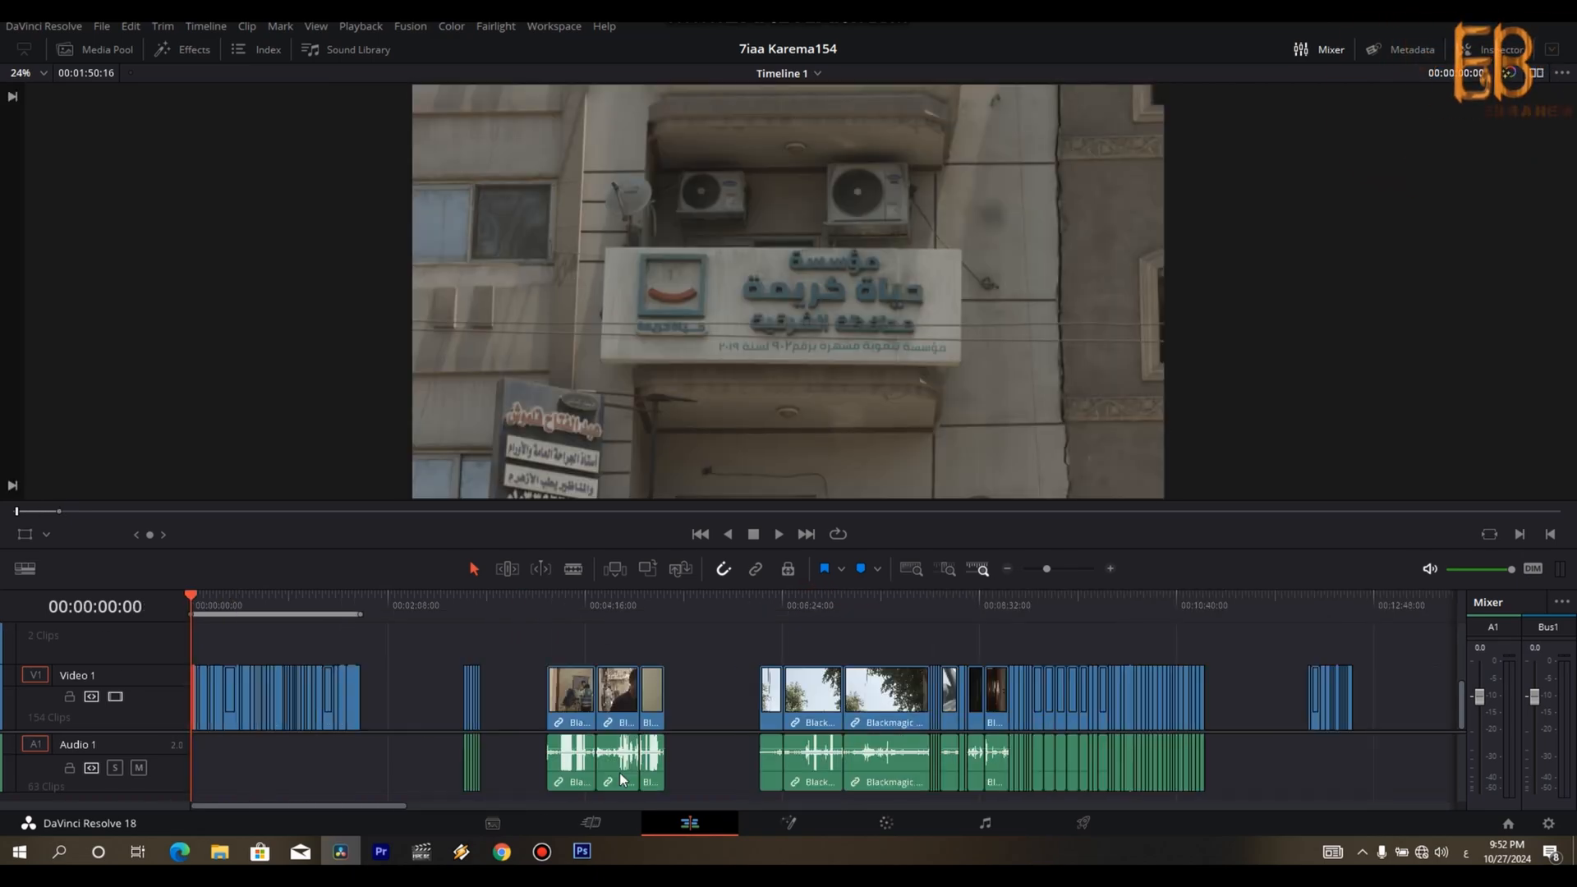
{"action": "key", "text": "ctrl+minus"}
{"action": "left_click_drag", "start_coordinate": [1286, 745], "coordinate": [218, 767]}
{"action": "key", "text": "ctrl+plus"}
{"action": "key", "text": "ctrl+plus"}
{"action": "key", "text": "ctrl+plus"}
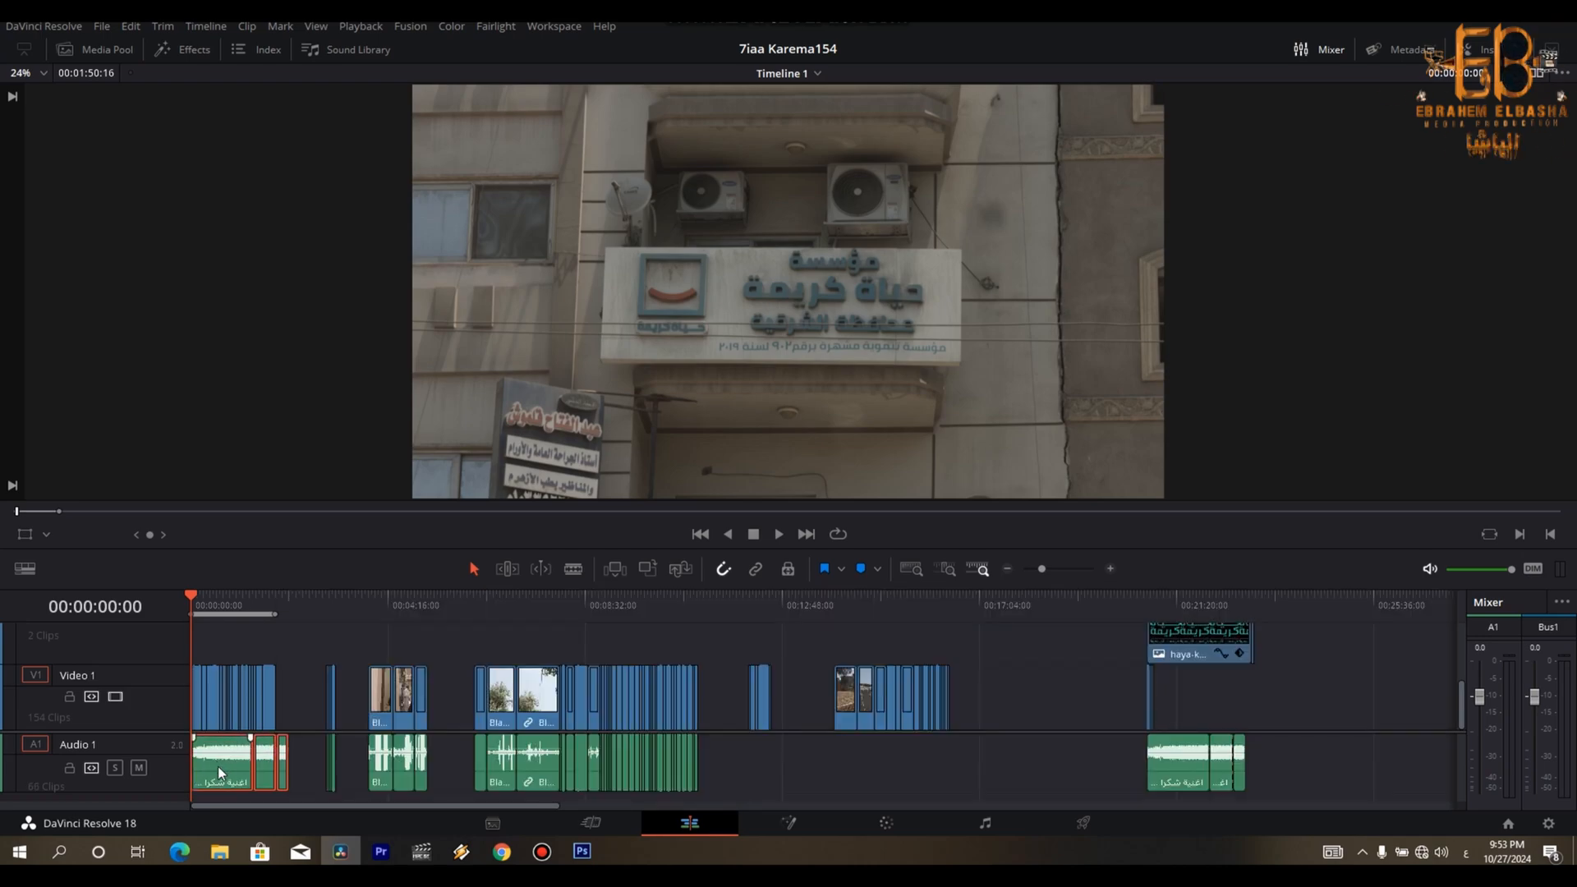
{"action": "left_click", "coordinate": [1009, 757]}
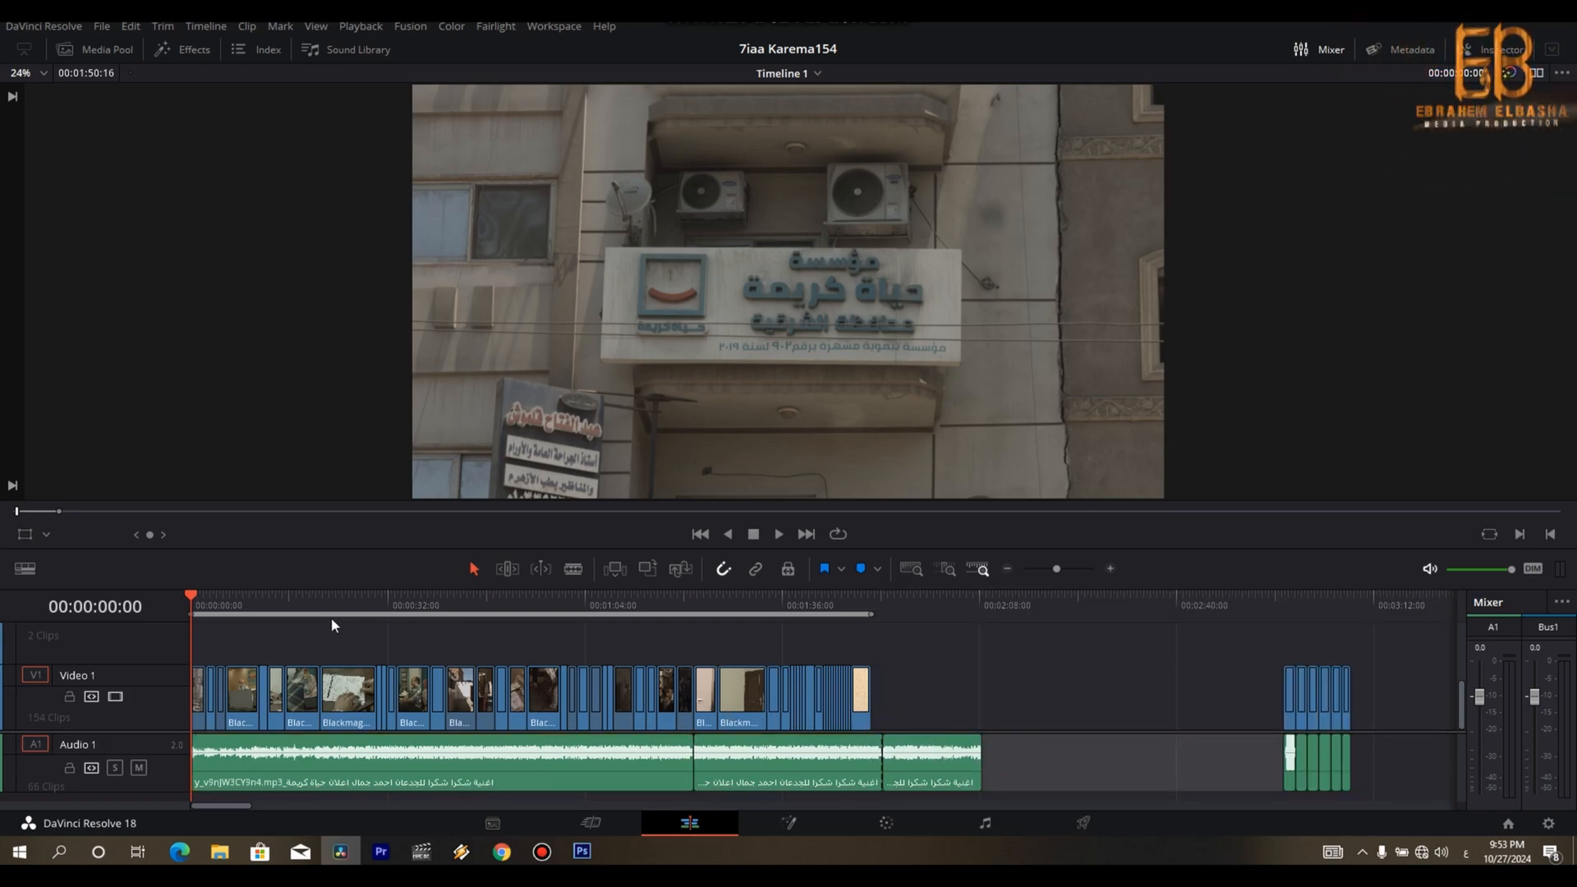
- Play the song under the opening shots and check where it stands at the end of the cut
{"action": "key", "text": "space"}
{"action": "left_click", "coordinate": [879, 600]}
{"action": "left_click", "coordinate": [872, 600]}
{"action": "key", "text": "ctrl+minus"}
{"action": "key", "text": "ctrl+minus"}
{"action": "key", "text": "ctrl+minus"}
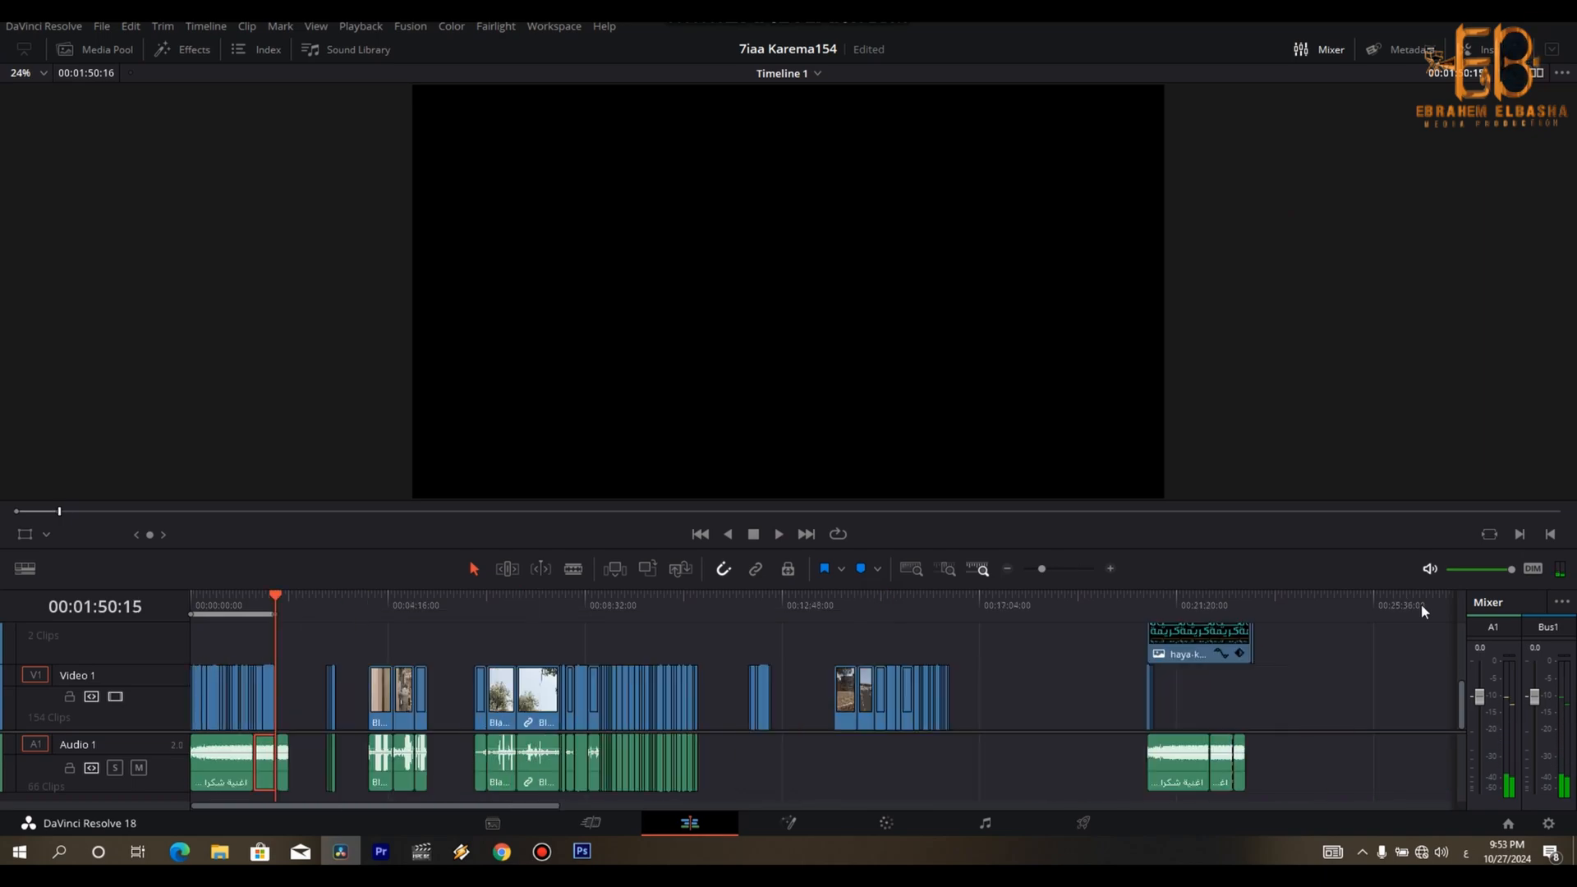
- Examine the reference section's logo overlay and opening shots on Video 2 and Video 1 from 00:20:42:06 onward
{"action": "left_click", "coordinate": [1150, 610]}
{"action": "key", "text": "ctrl+equal"}
{"action": "key", "text": "ctrl+equal"}
{"action": "key", "text": "ctrl+equal"}
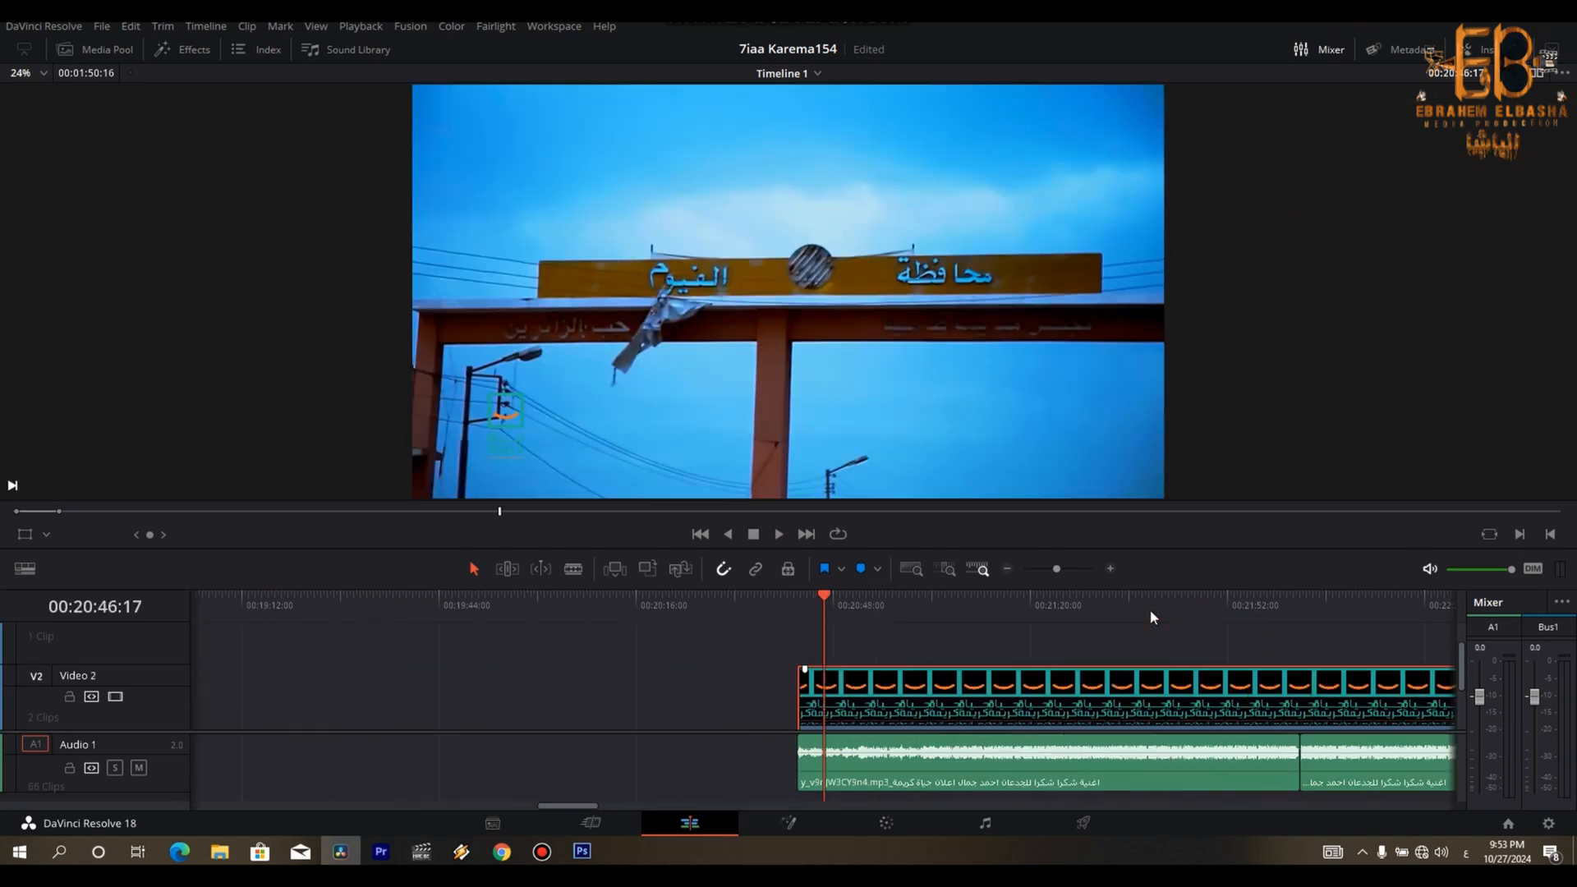
{"action": "key", "text": "Up"}
{"action": "key", "text": "Up"}
{"action": "left_click_drag", "start_coordinate": [1462, 669], "coordinate": [1469, 724]}
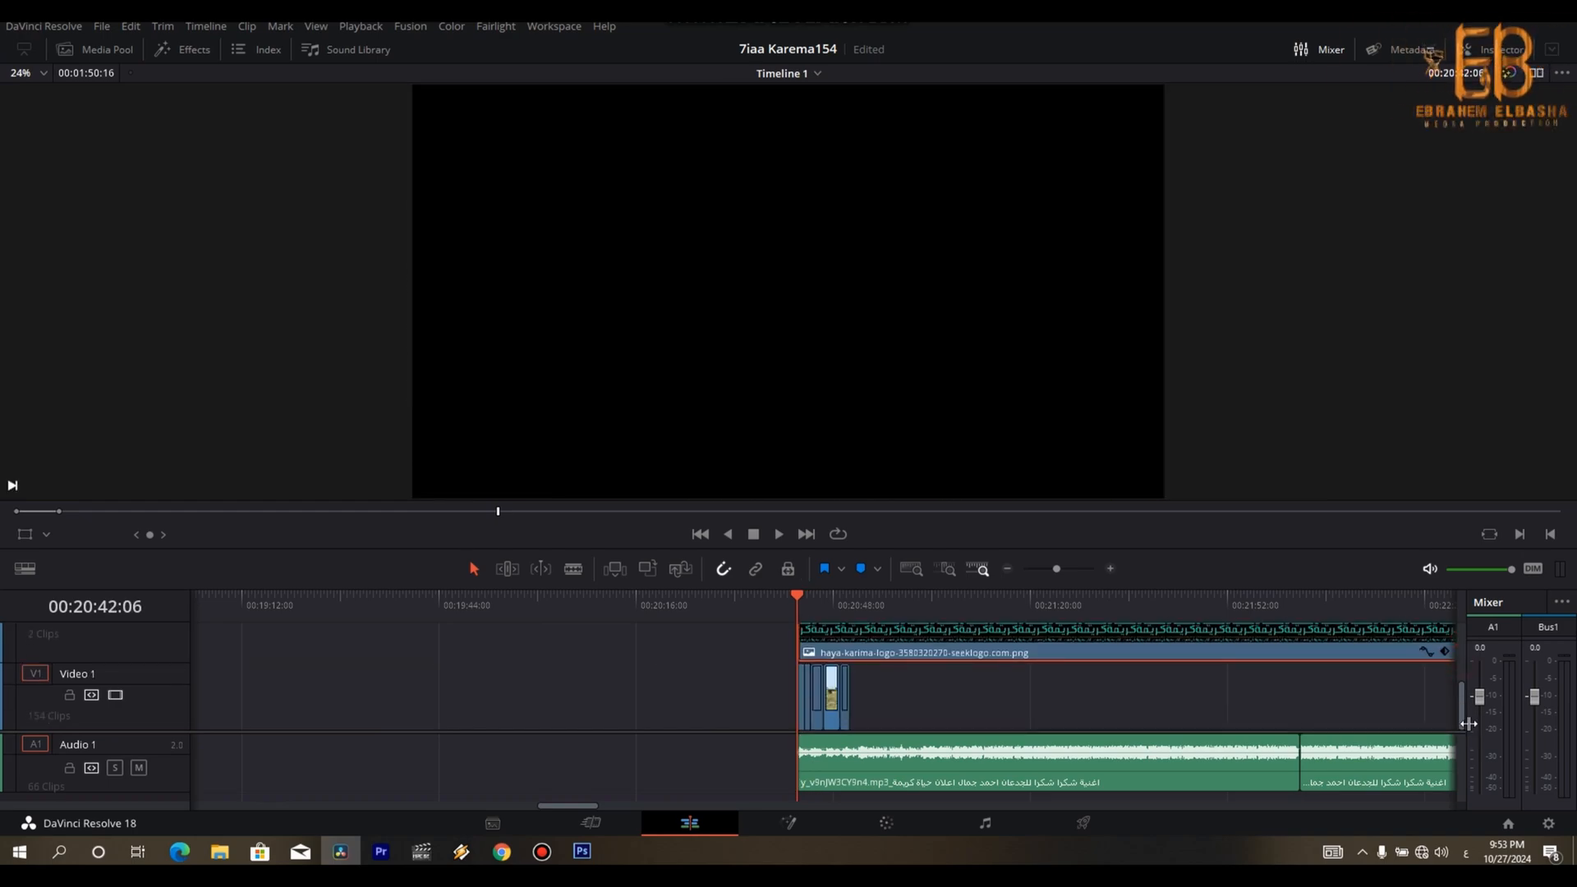
{"action": "key", "text": "Down"}
{"action": "key", "text": "Down"}
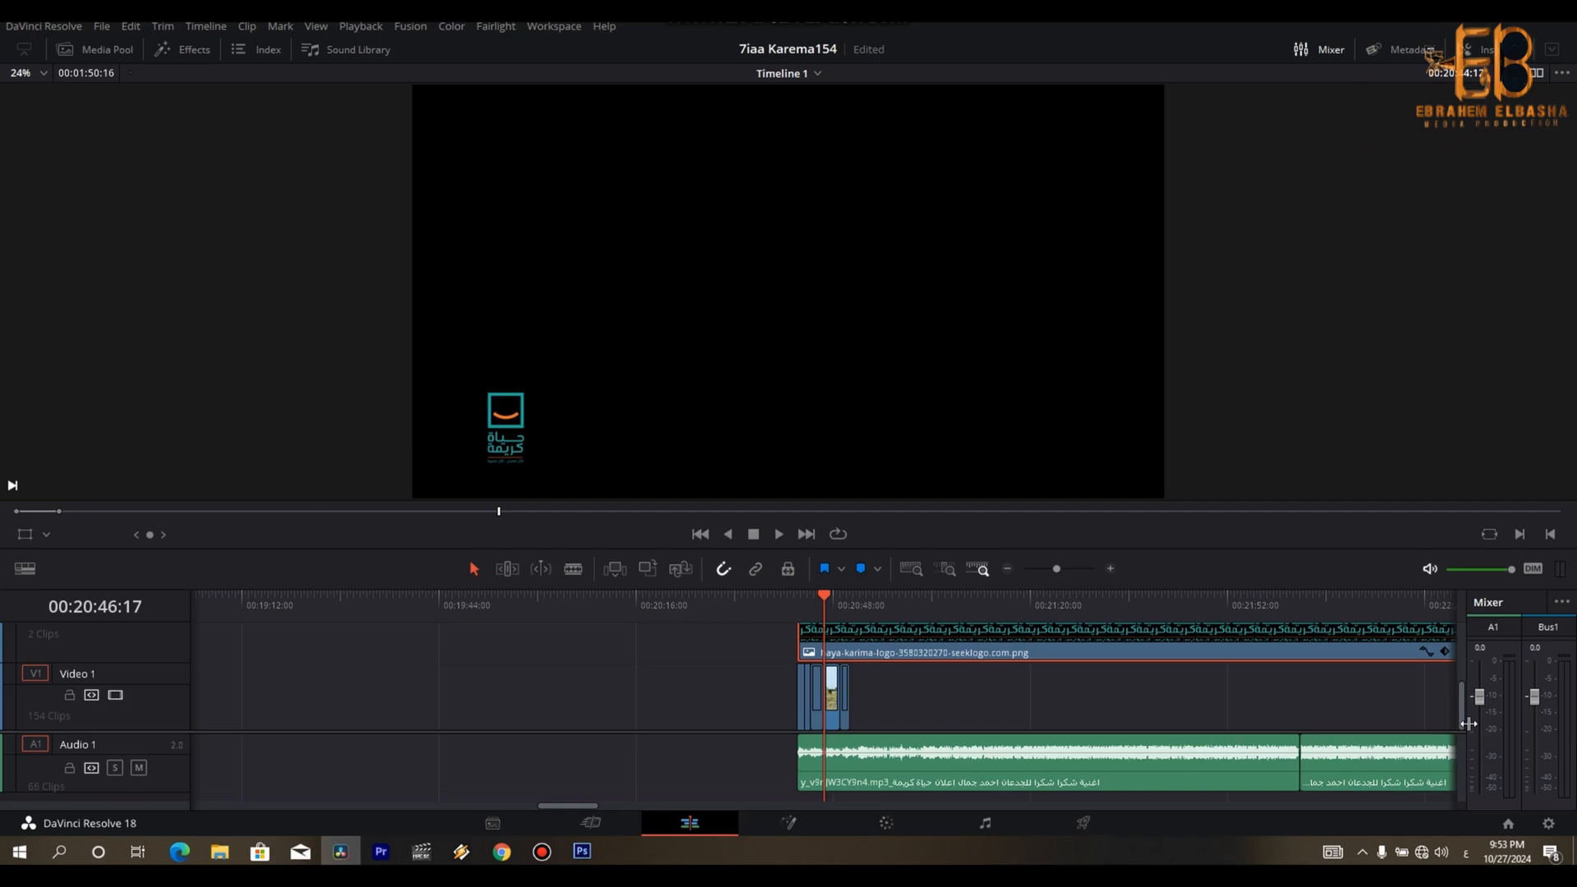
{"action": "key", "text": "Down"}
{"action": "key", "text": "Down"}
{"action": "key", "text": "Down"}
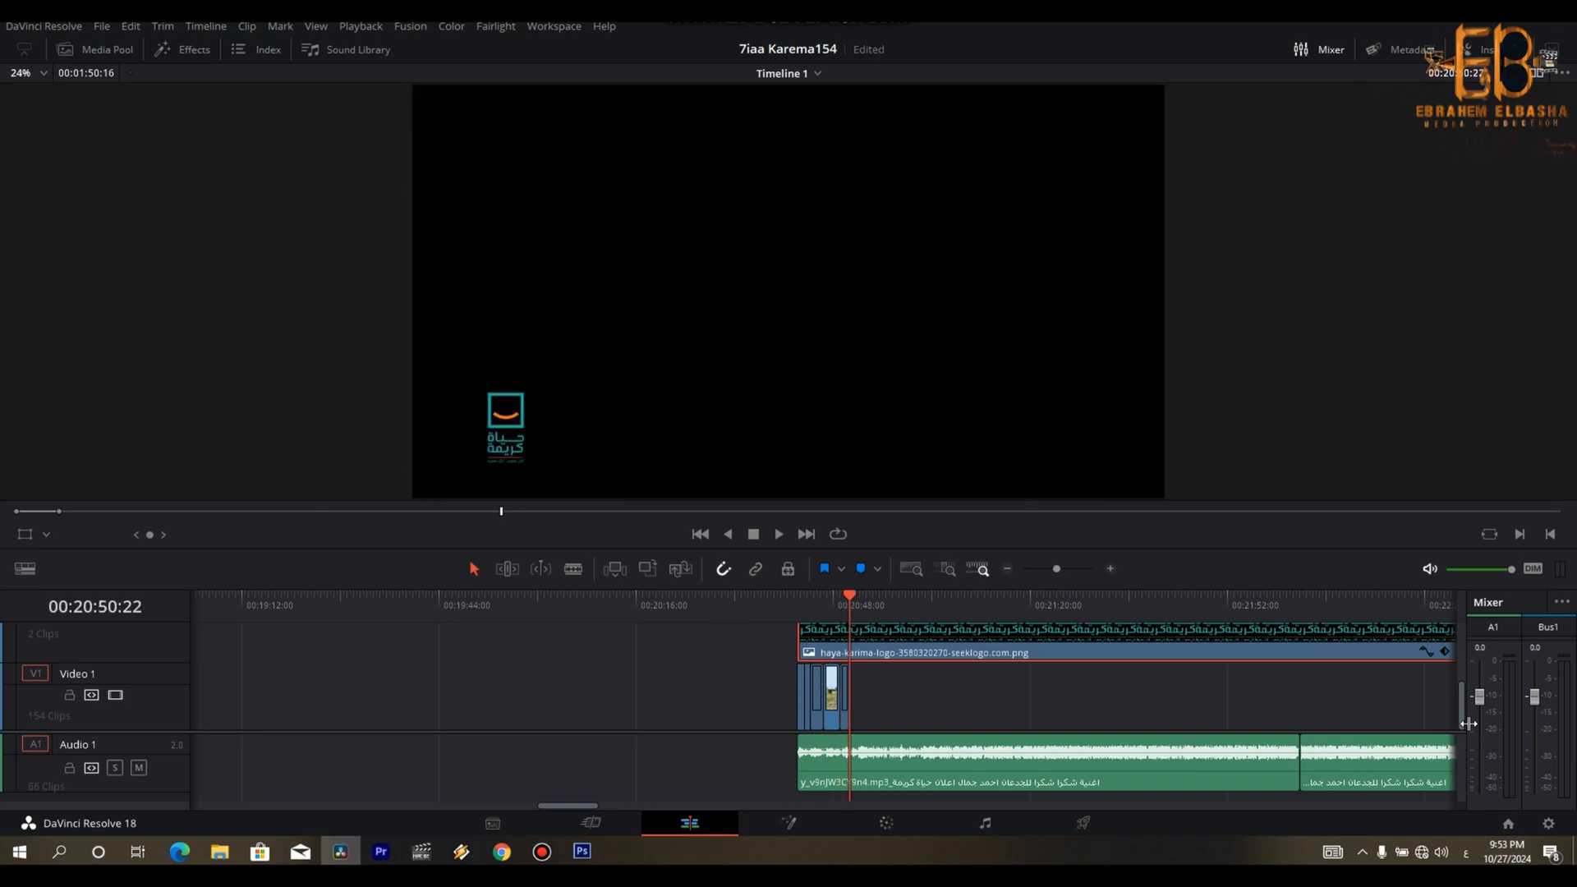
{"action": "key", "text": "Up"}
{"action": "key", "text": "Up"}
{"action": "key", "text": "Up"}
{"action": "key", "text": "Up"}
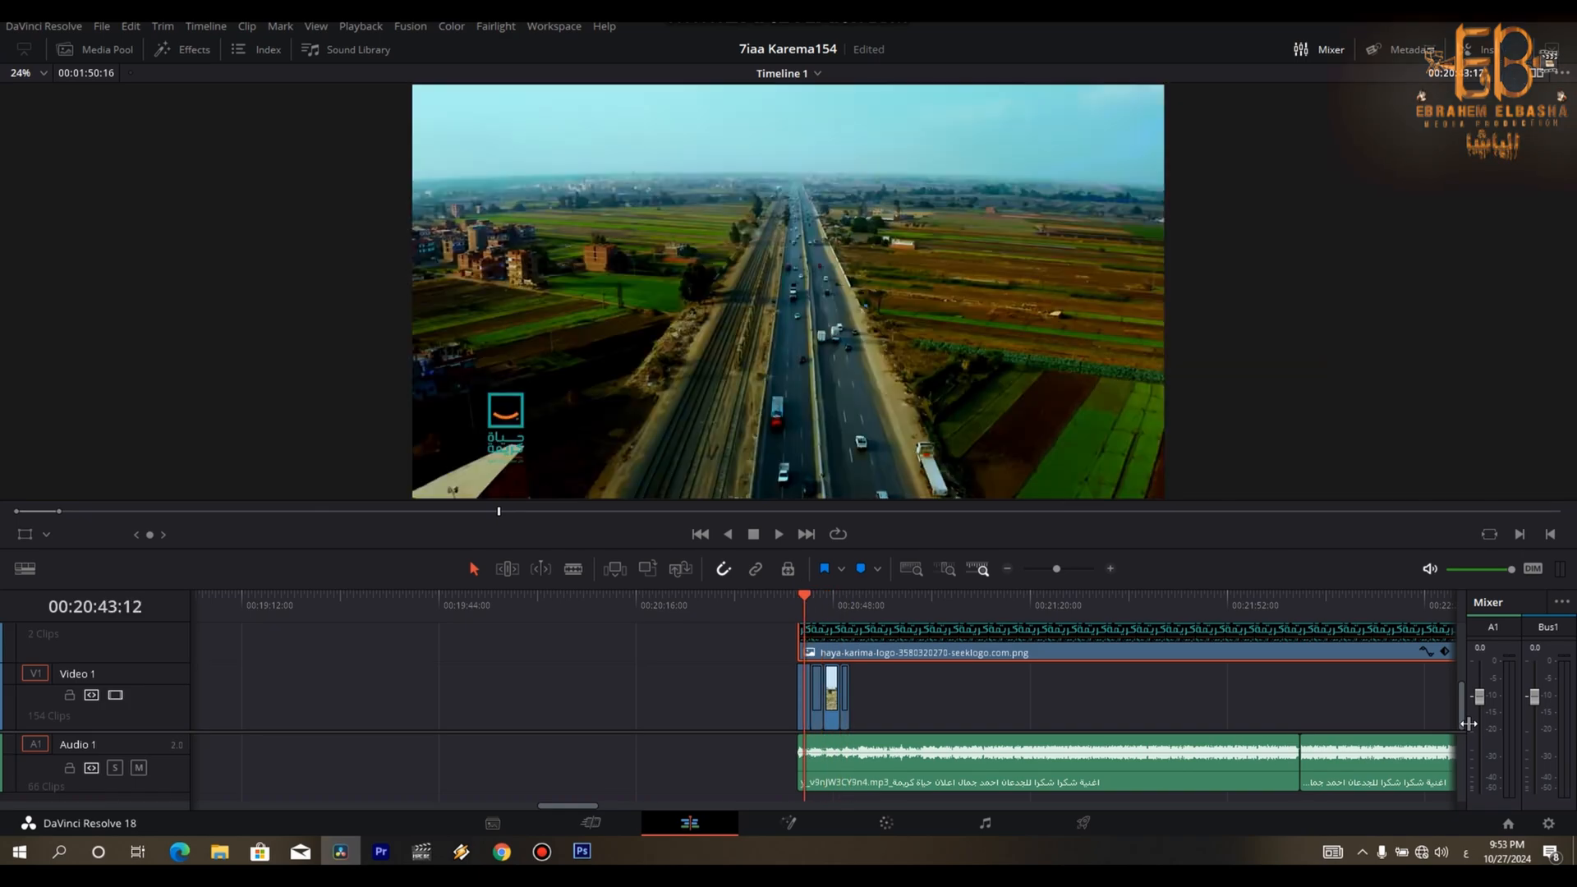
- Copy the haya-karima logo PNG clip from the reference section to the start of Video 2
{"action": "key", "text": "shift+z"}
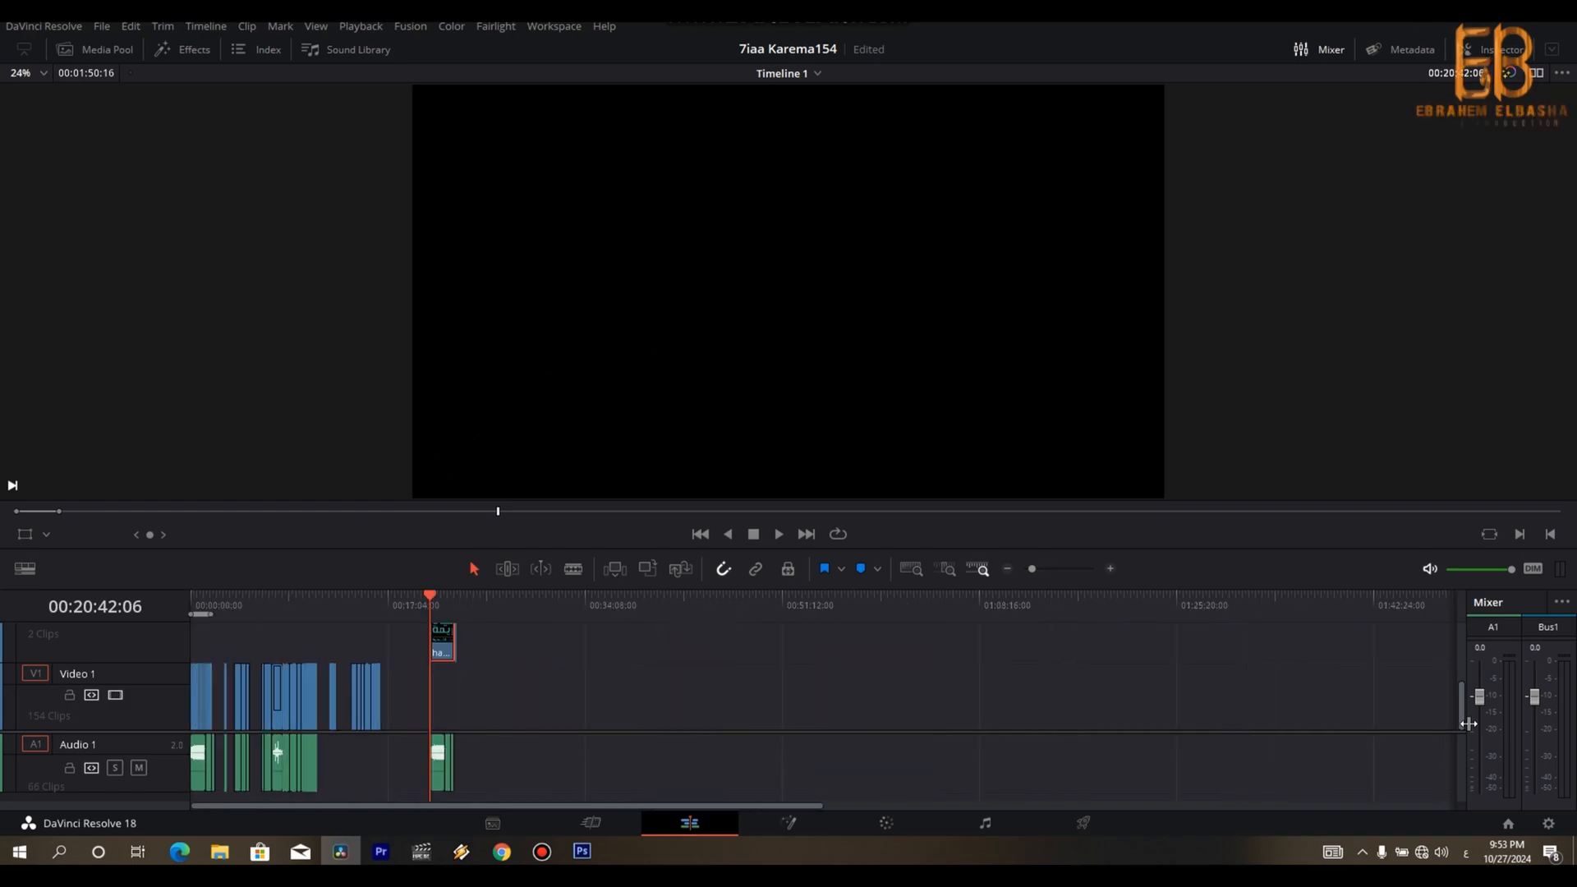
{"action": "key", "text": "ctrl+="}
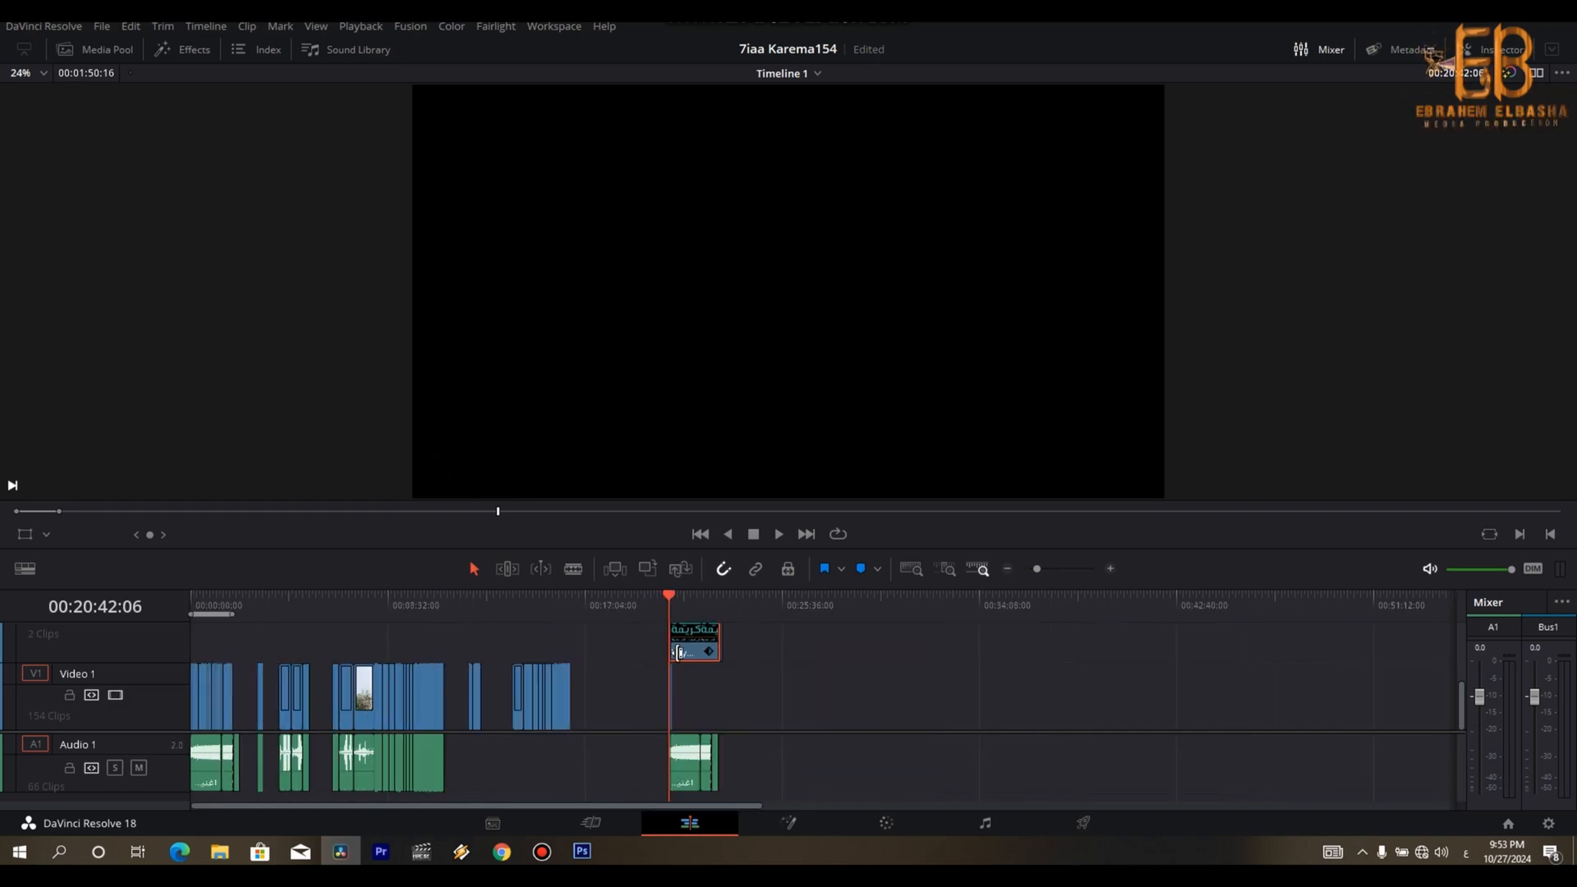
{"action": "left_click_drag", "start_coordinate": [688, 643], "coordinate": [205, 621]}
{"action": "left_click", "coordinate": [190, 603]}
{"action": "key", "text": "ctrl+="}
{"action": "key", "text": "ctrl+="}
{"action": "key", "text": "ctrl+="}
{"action": "key", "text": "ctrl+="}
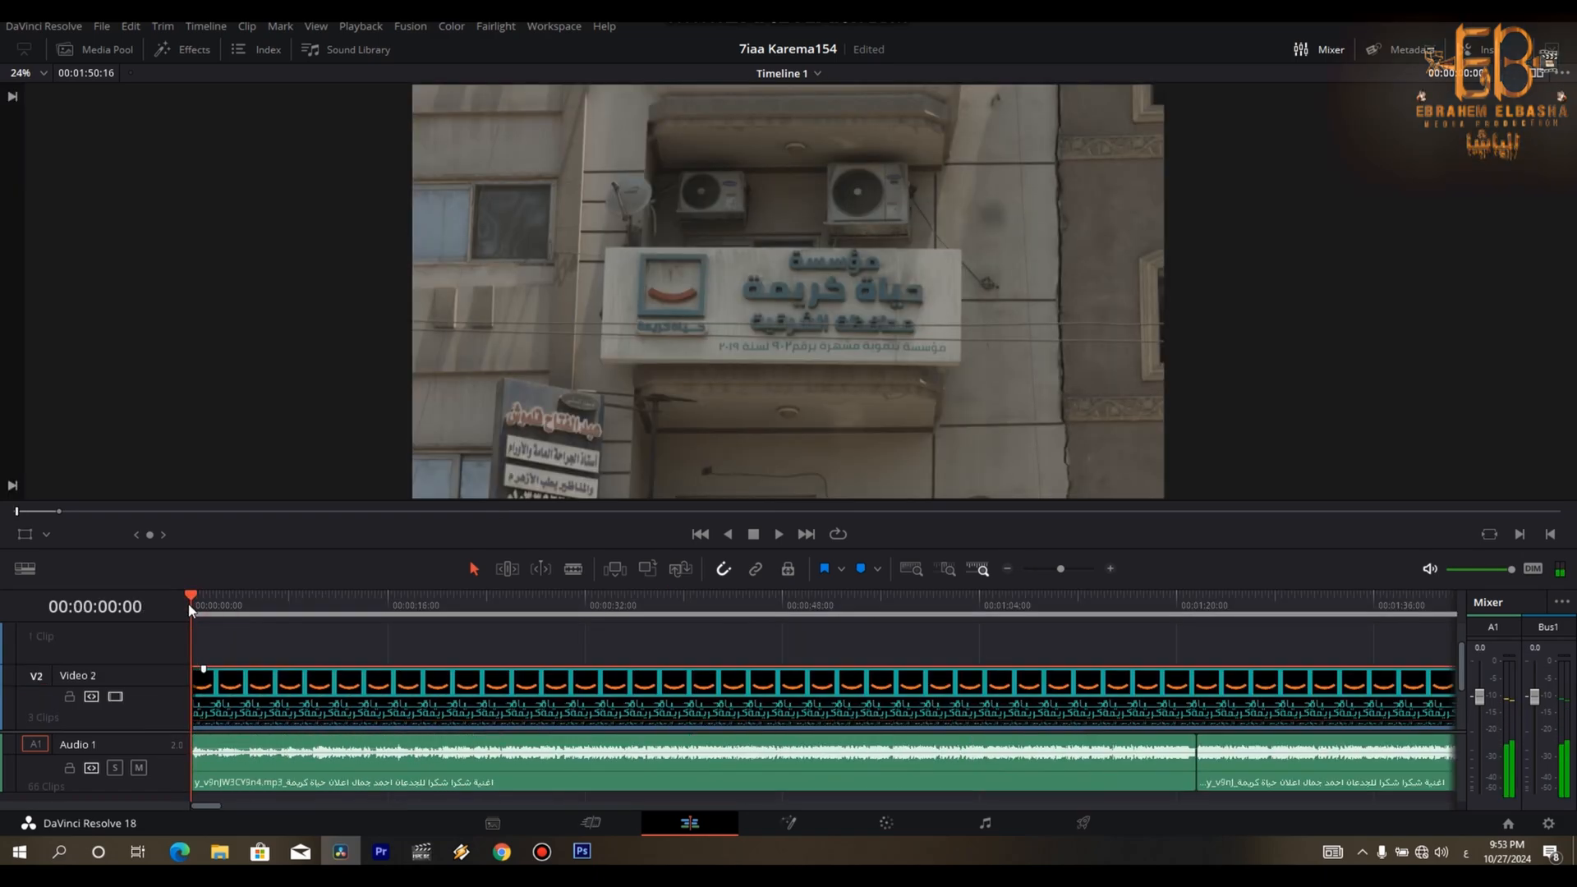
- Shorten the logo clip on Video 2 so that it ends with the song on Audio 1
{"action": "key", "text": "ctrl+minus"}
{"action": "key", "text": "ctrl+minus"}
{"action": "key", "text": "ctrl+minus"}
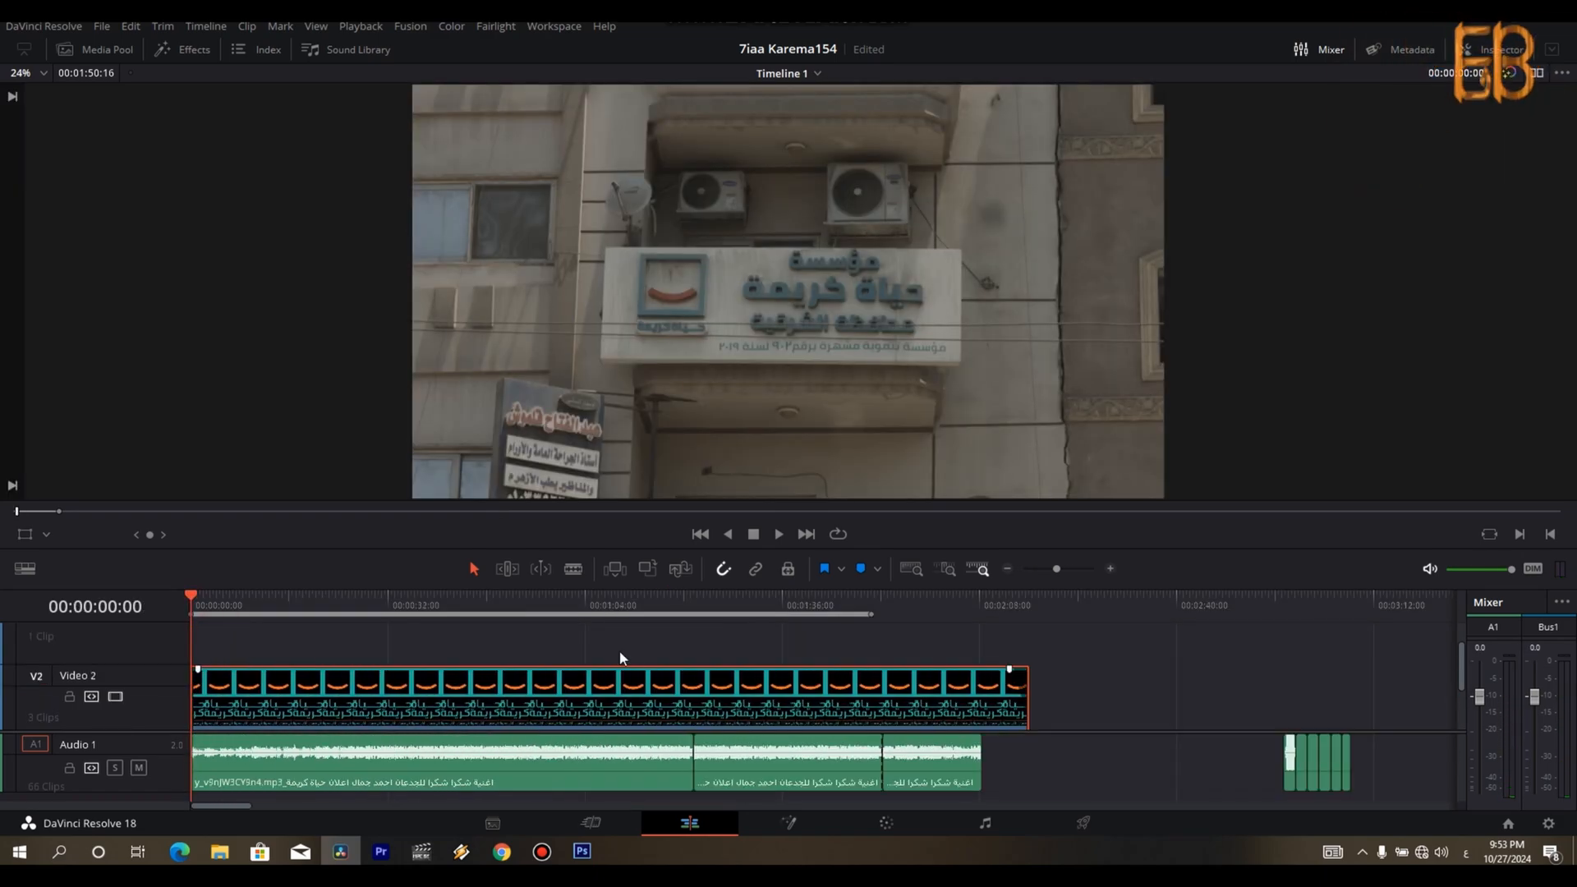
{"action": "left_click_drag", "start_coordinate": [1461, 665], "coordinate": [1460, 732]}
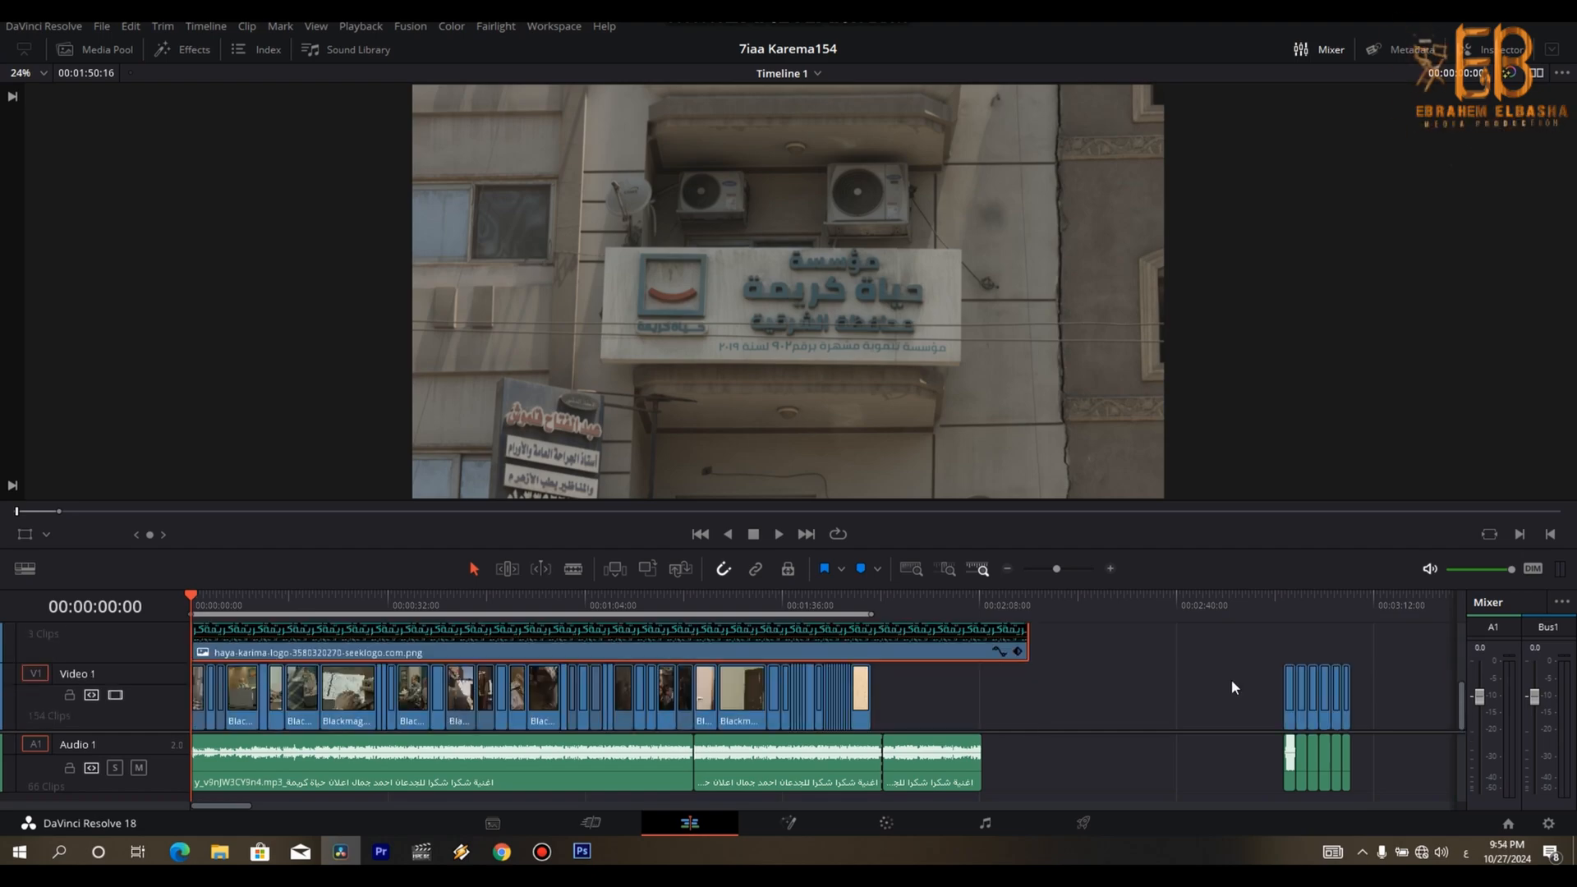
{"action": "left_click_drag", "start_coordinate": [1038, 637], "coordinate": [991, 641]}
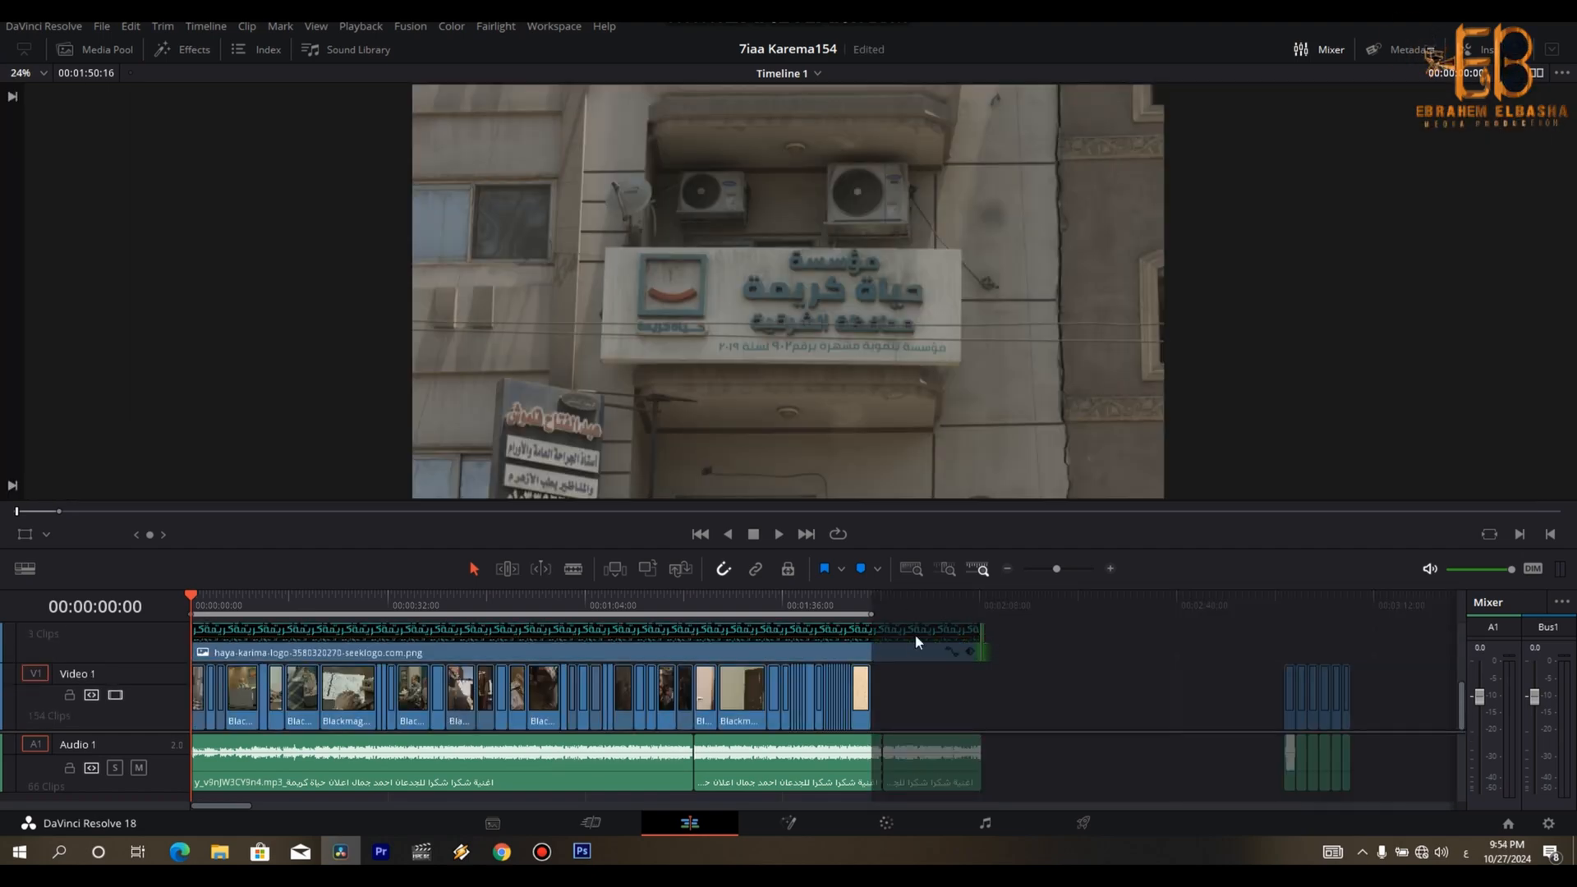
- Move the group shot from around 00:03:07 on Video 1 to the song's end at 00:02:08:14 and extend the logo overlay across it
{"action": "left_click_drag", "start_coordinate": [233, 604], "coordinate": [806, 631]}
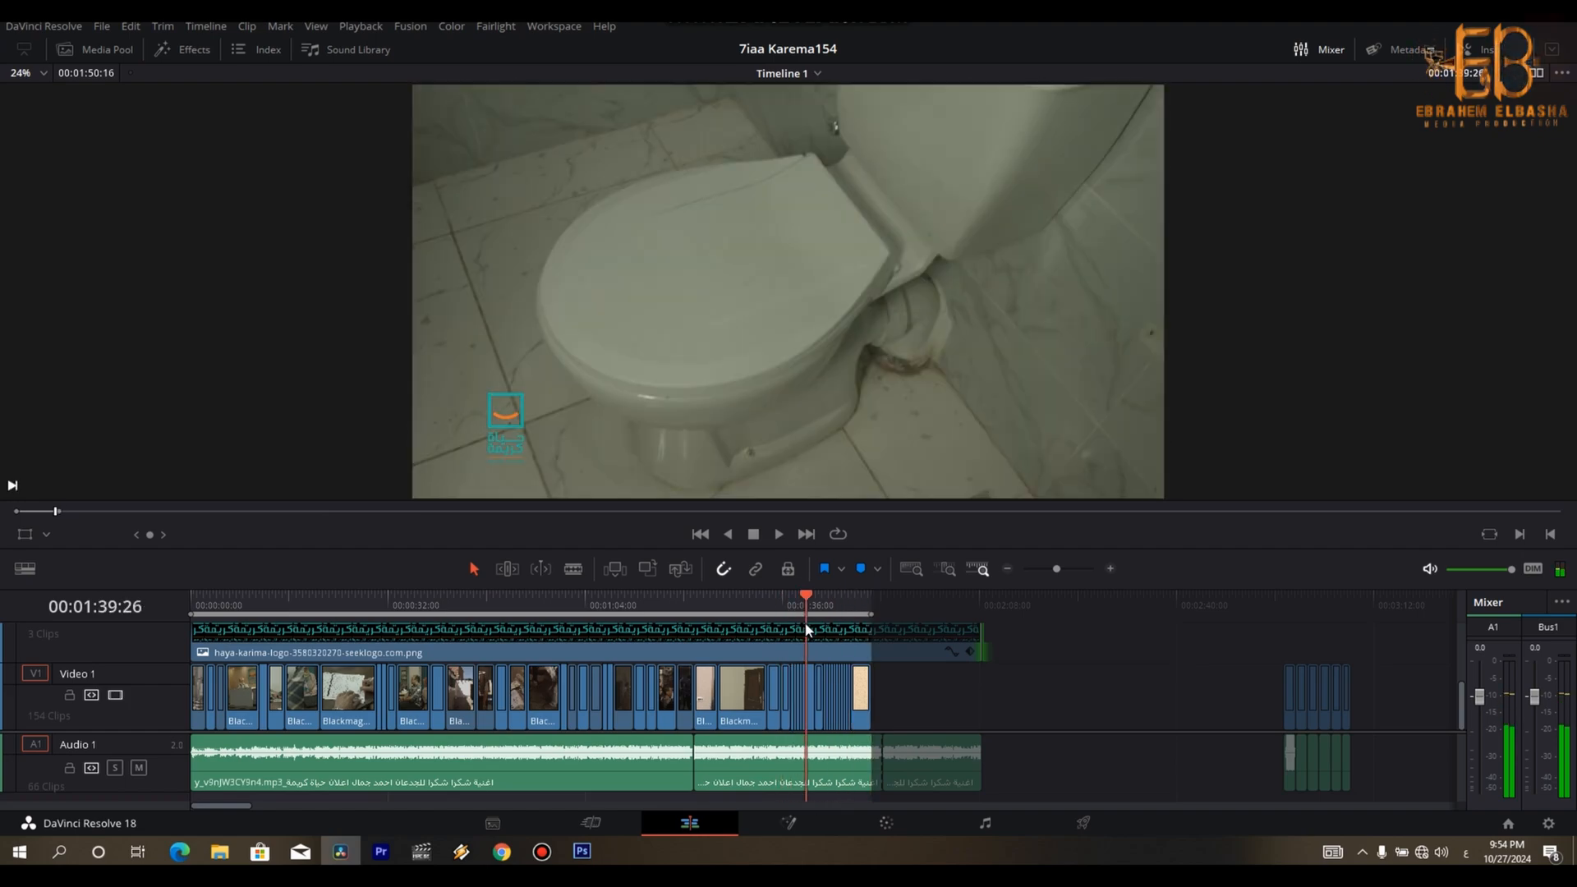
{"action": "left_click", "coordinate": [1271, 603]}
{"action": "key", "text": "space"}
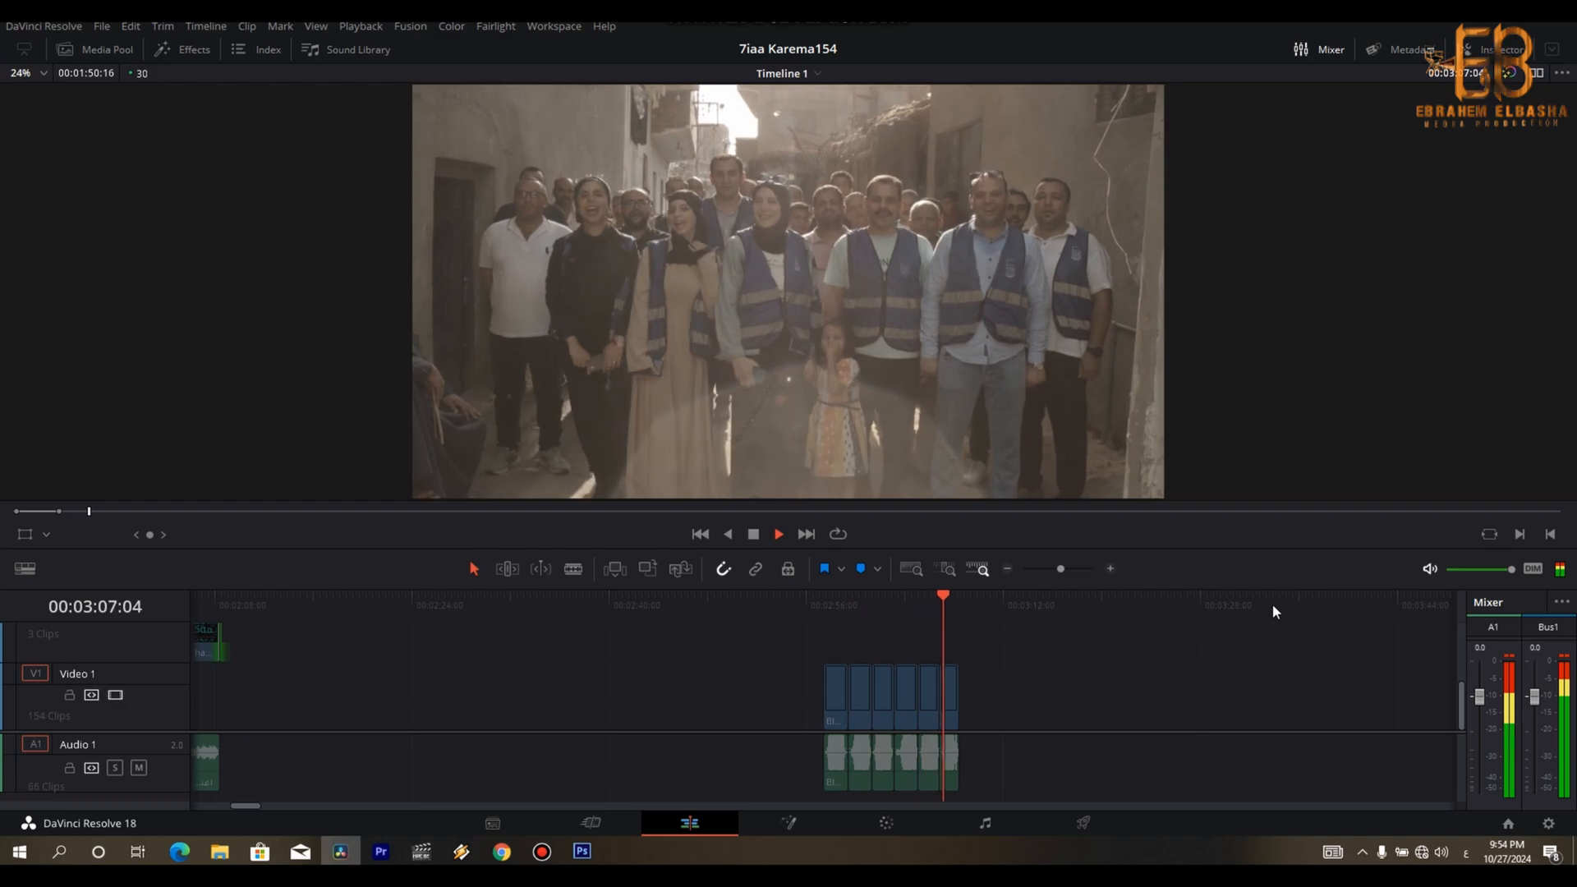
{"action": "key", "text": "space"}
{"action": "key", "text": "Up"}
{"action": "key", "text": "ctrl+minus"}
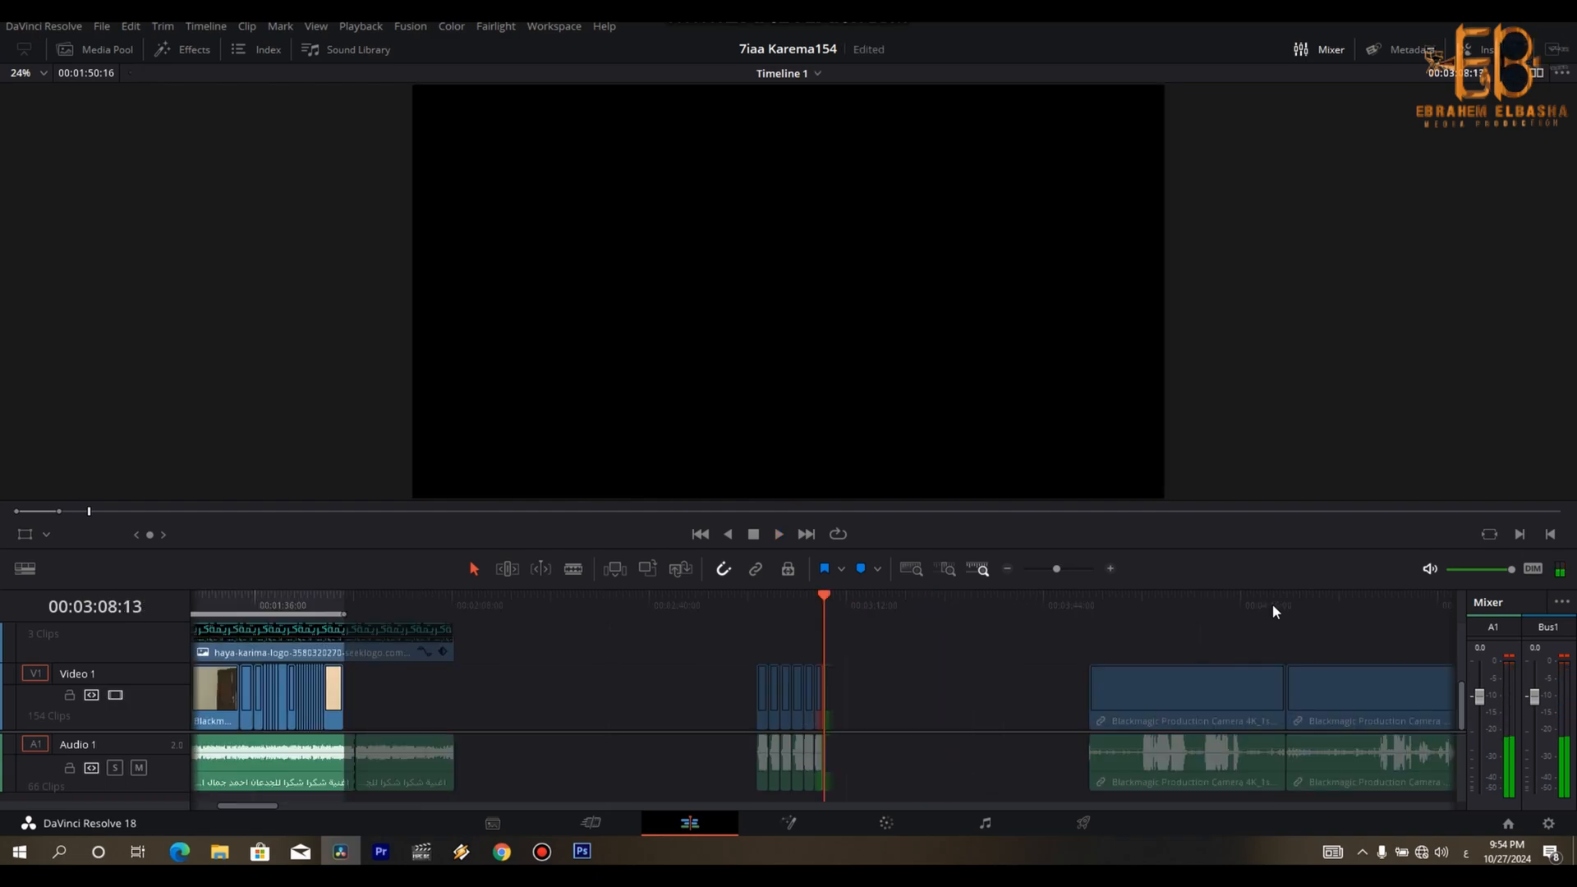
{"action": "left_click_drag", "start_coordinate": [817, 719], "coordinate": [482, 717]}
{"action": "left_click", "coordinate": [453, 618]}
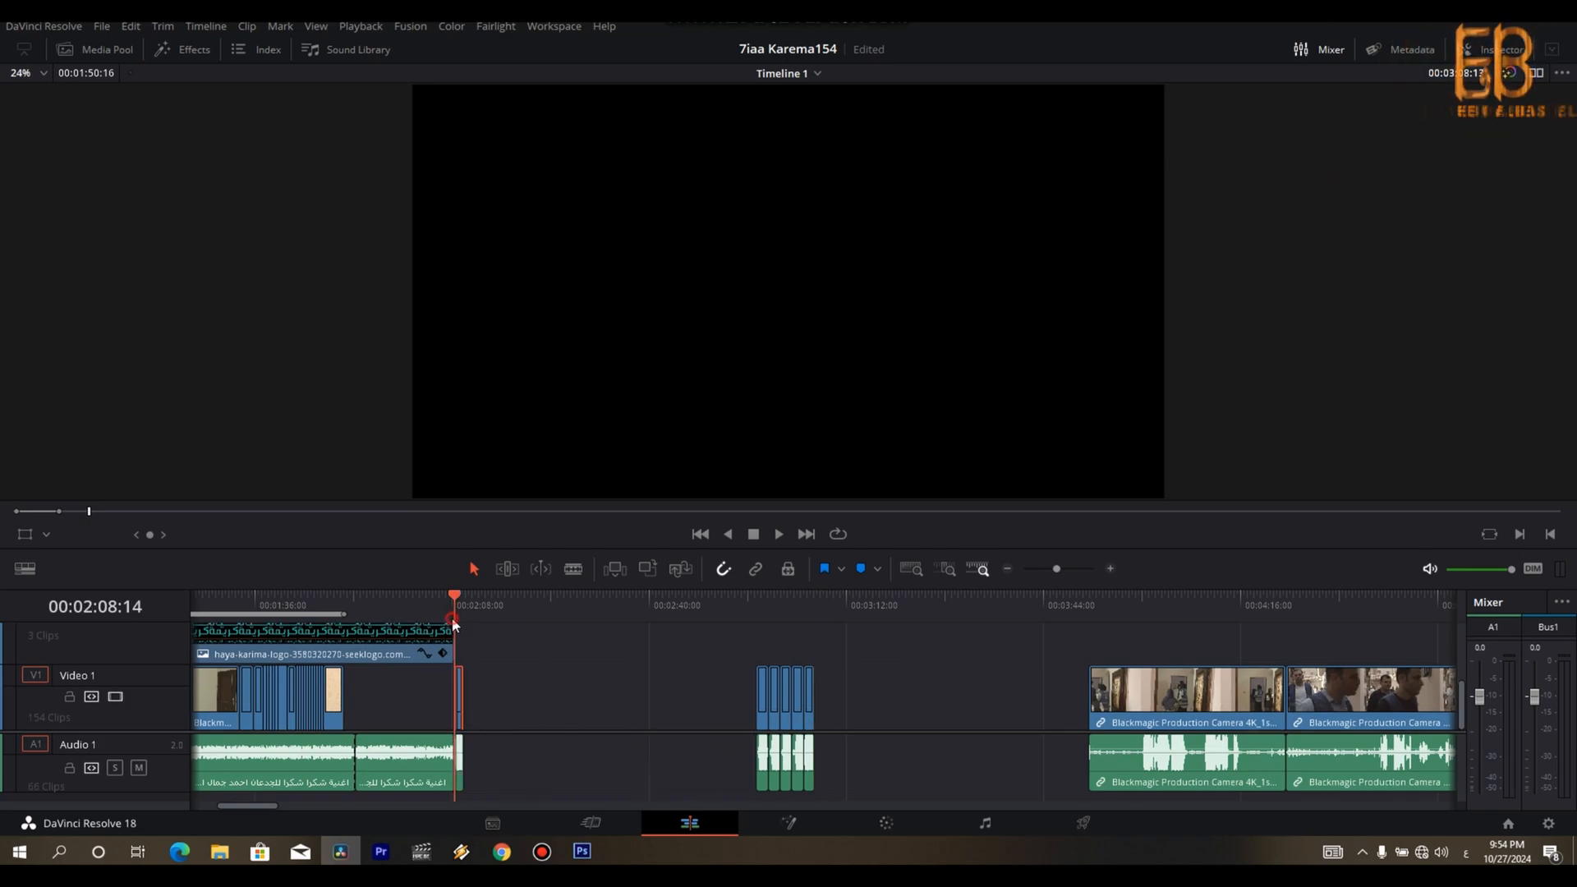
{"action": "left_click_drag", "start_coordinate": [447, 642], "coordinate": [457, 642]}
{"action": "key", "text": "shift+z"}
- Copy the closing logo animation clip from the end of the reference section to the end of the new logo overlay on Video 2
{"action": "key", "text": "ctrl+minus"}
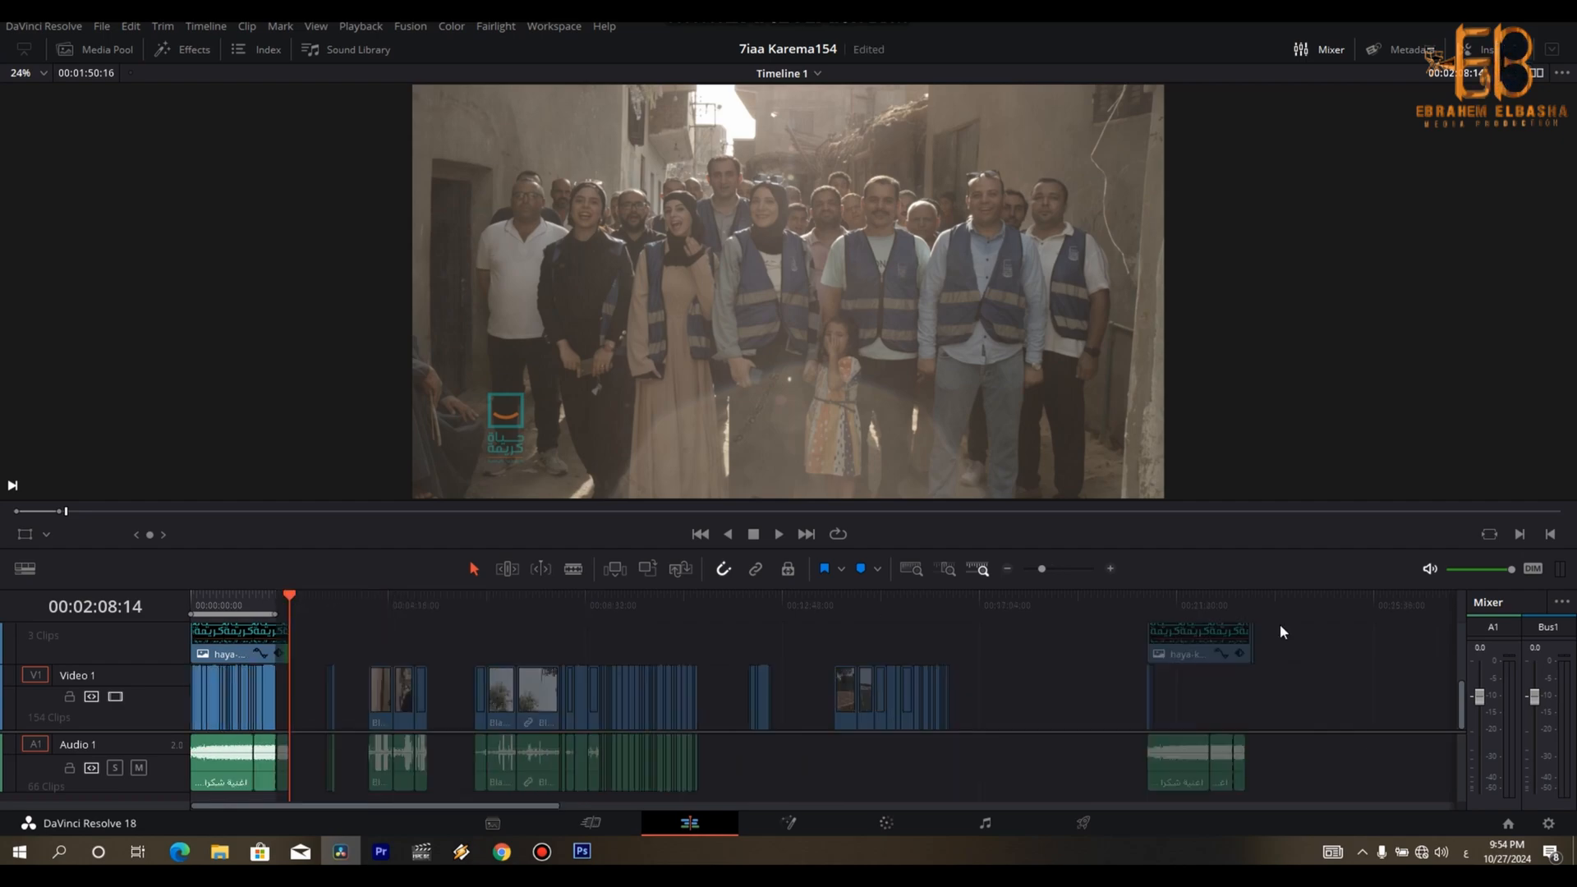
{"action": "left_click", "coordinate": [1246, 607]}
{"action": "key", "text": "ctrl+equal"}
{"action": "key", "text": "ctrl+equal"}
{"action": "key", "text": "ctrl+equal"}
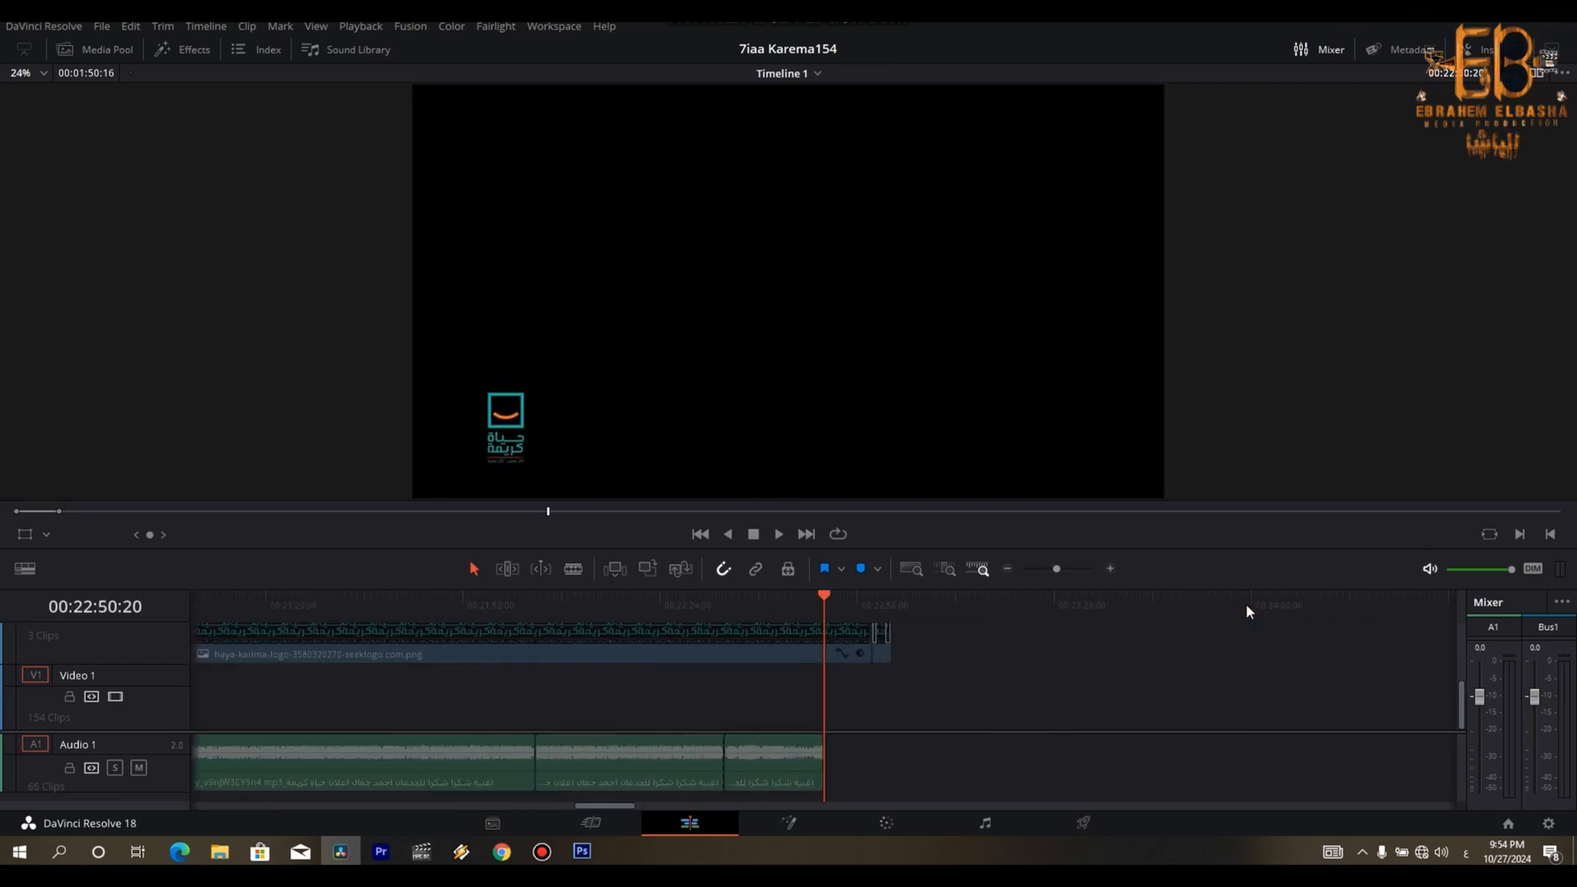
{"action": "key", "text": "Down"}
{"action": "key", "text": "space"}
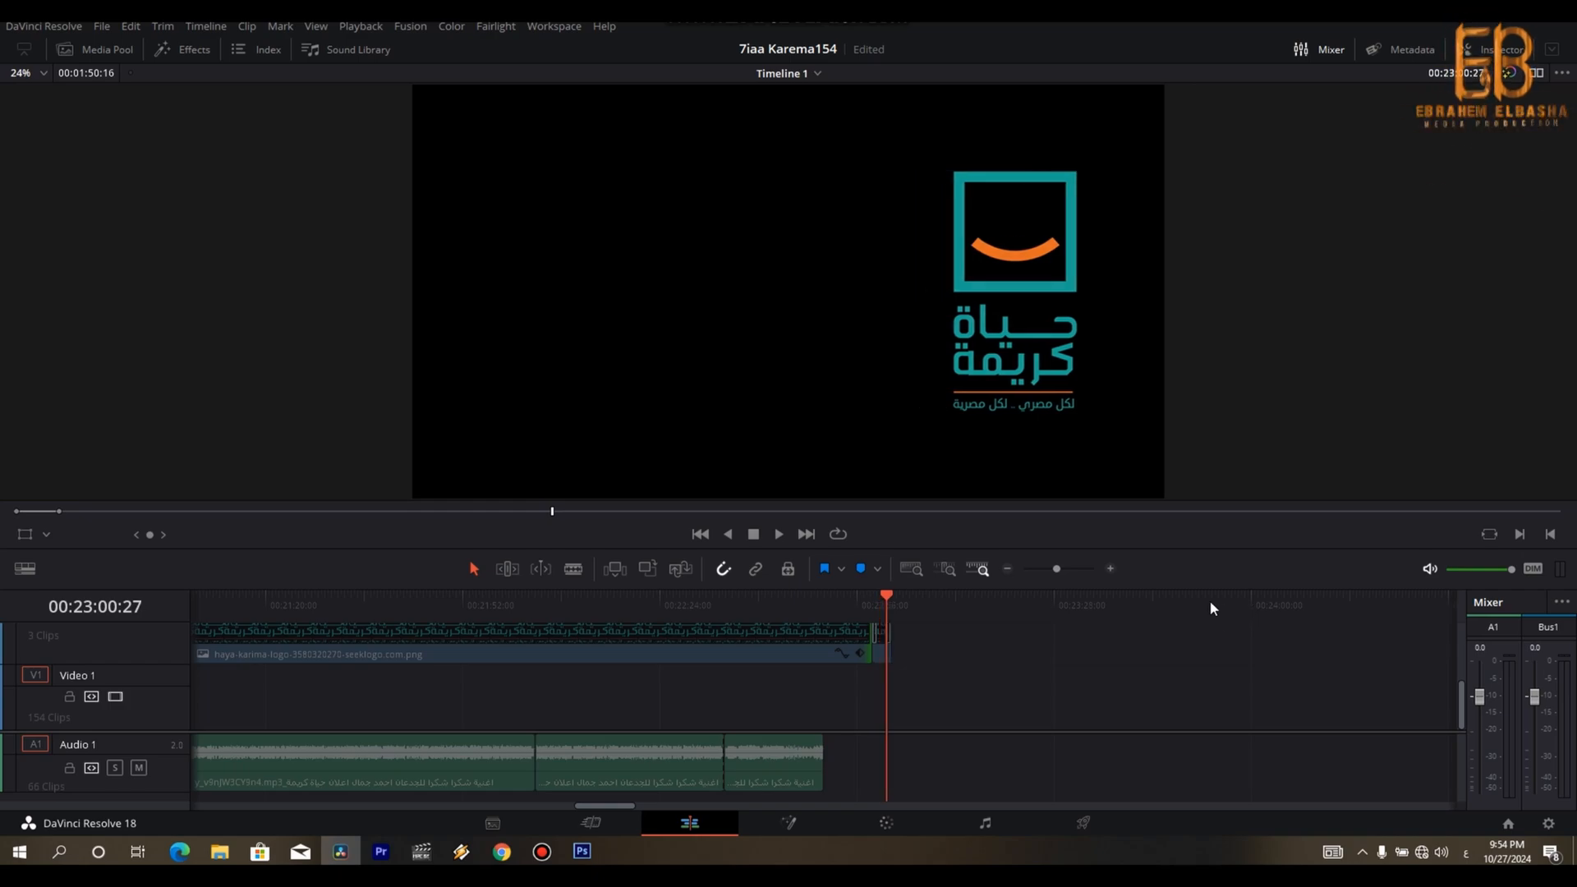
{"action": "left_click", "coordinate": [795, 647]}
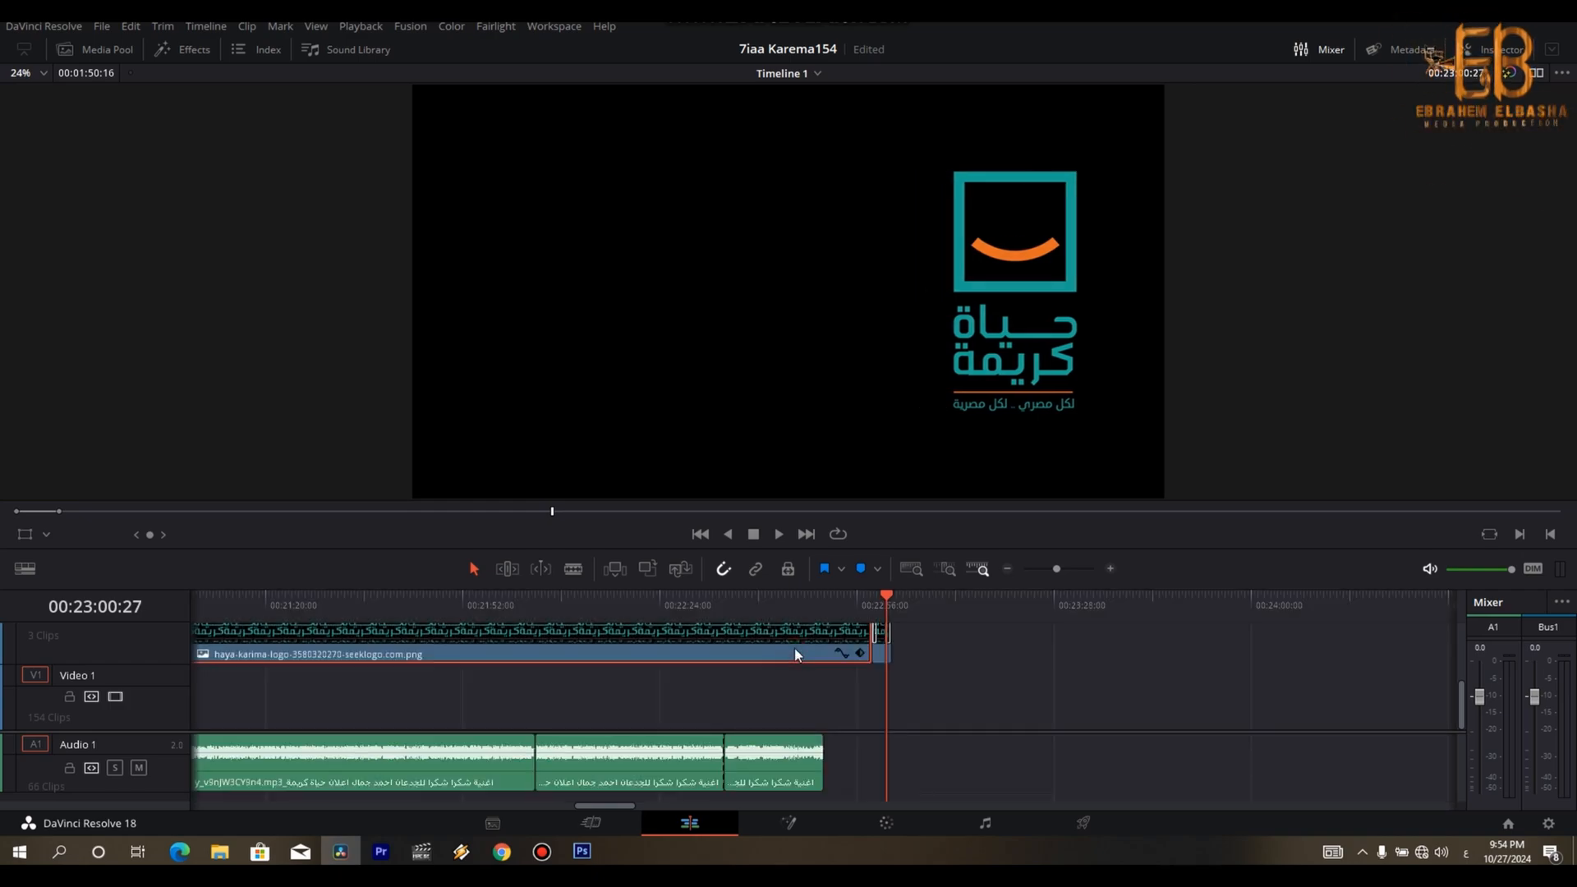
{"action": "key", "text": "ctrl+minus"}
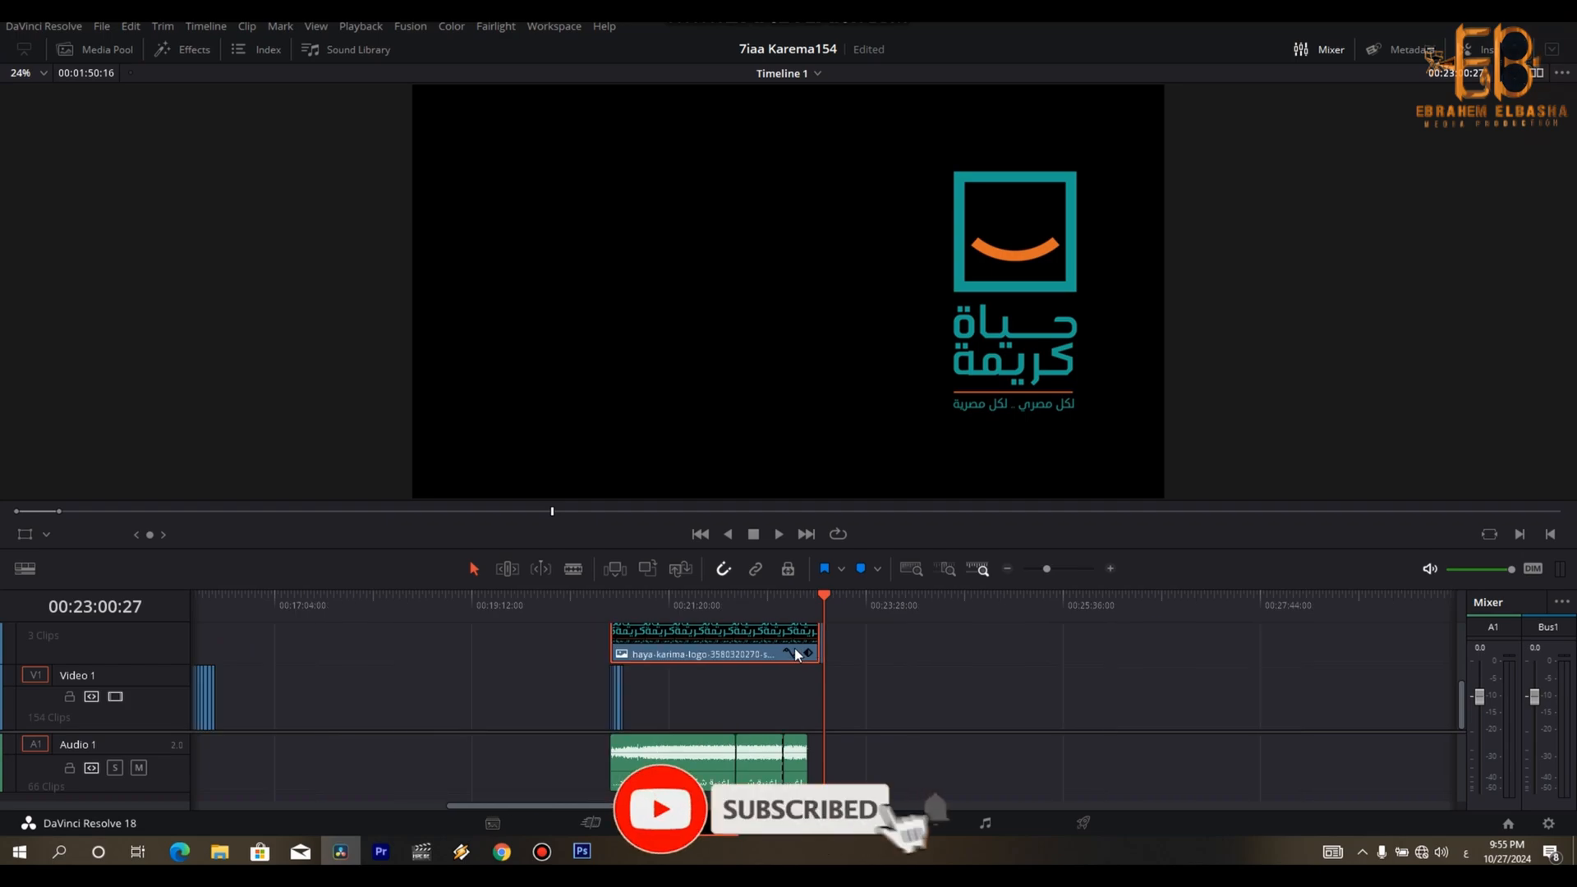
{"action": "key", "text": "ctrl+minus"}
{"action": "left_click_drag", "start_coordinate": [822, 646], "coordinate": [405, 643]}
- Play the copied closing logo animation and extend the timeline's marked range to its end at 00:02:13:00
{"action": "left_click", "coordinate": [389, 604]}
{"action": "key", "text": "ctrl+equal"}
{"action": "key", "text": "ctrl+equal"}
{"action": "key", "text": "Down"}
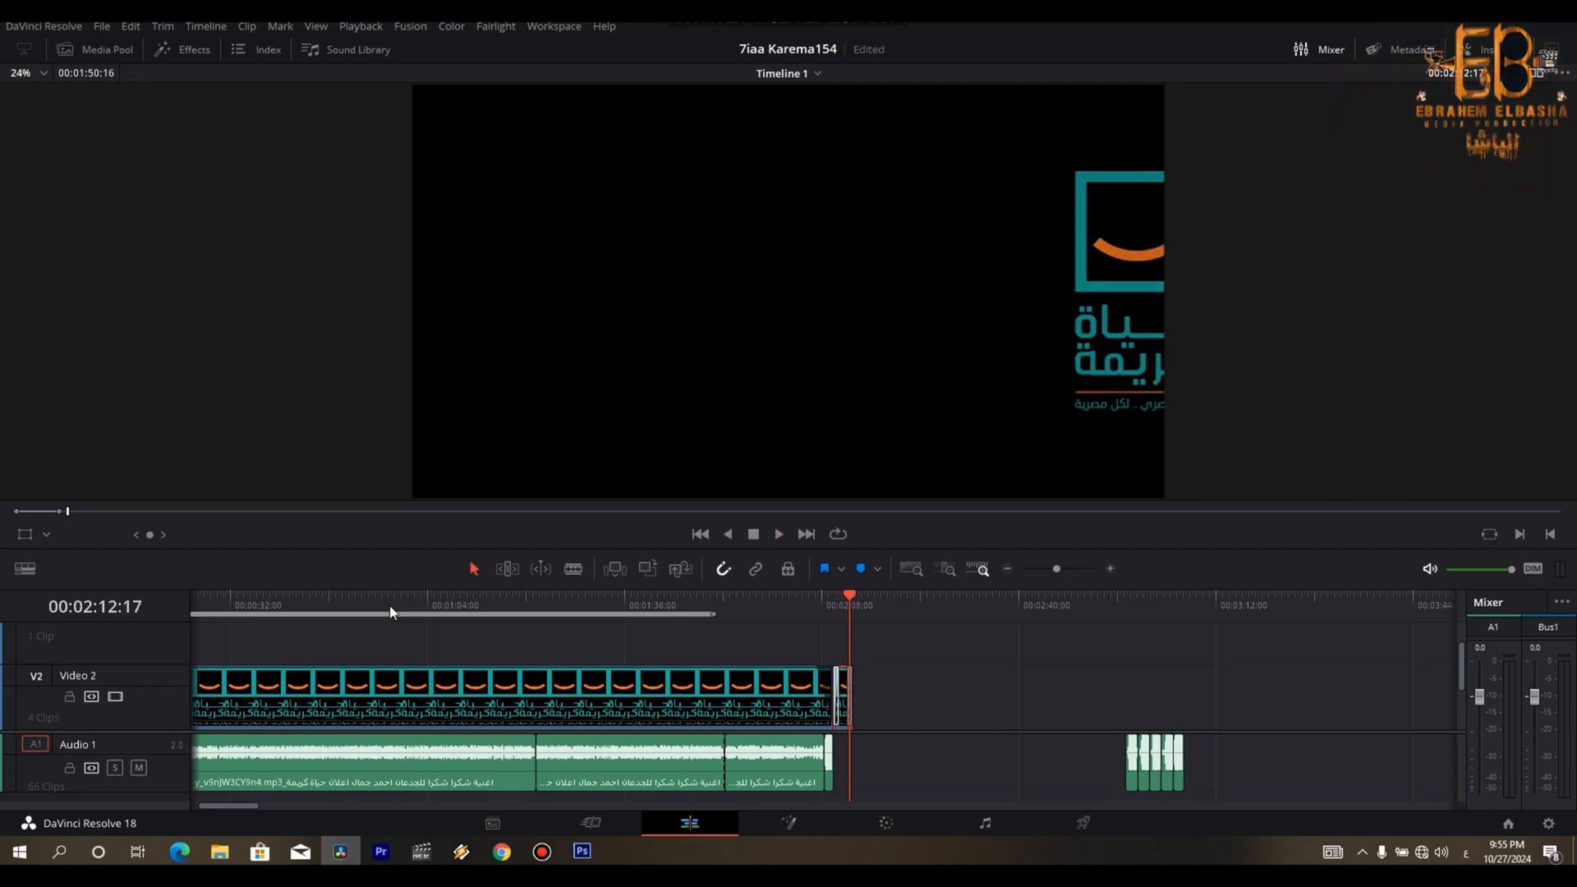
{"action": "key", "text": "space"}
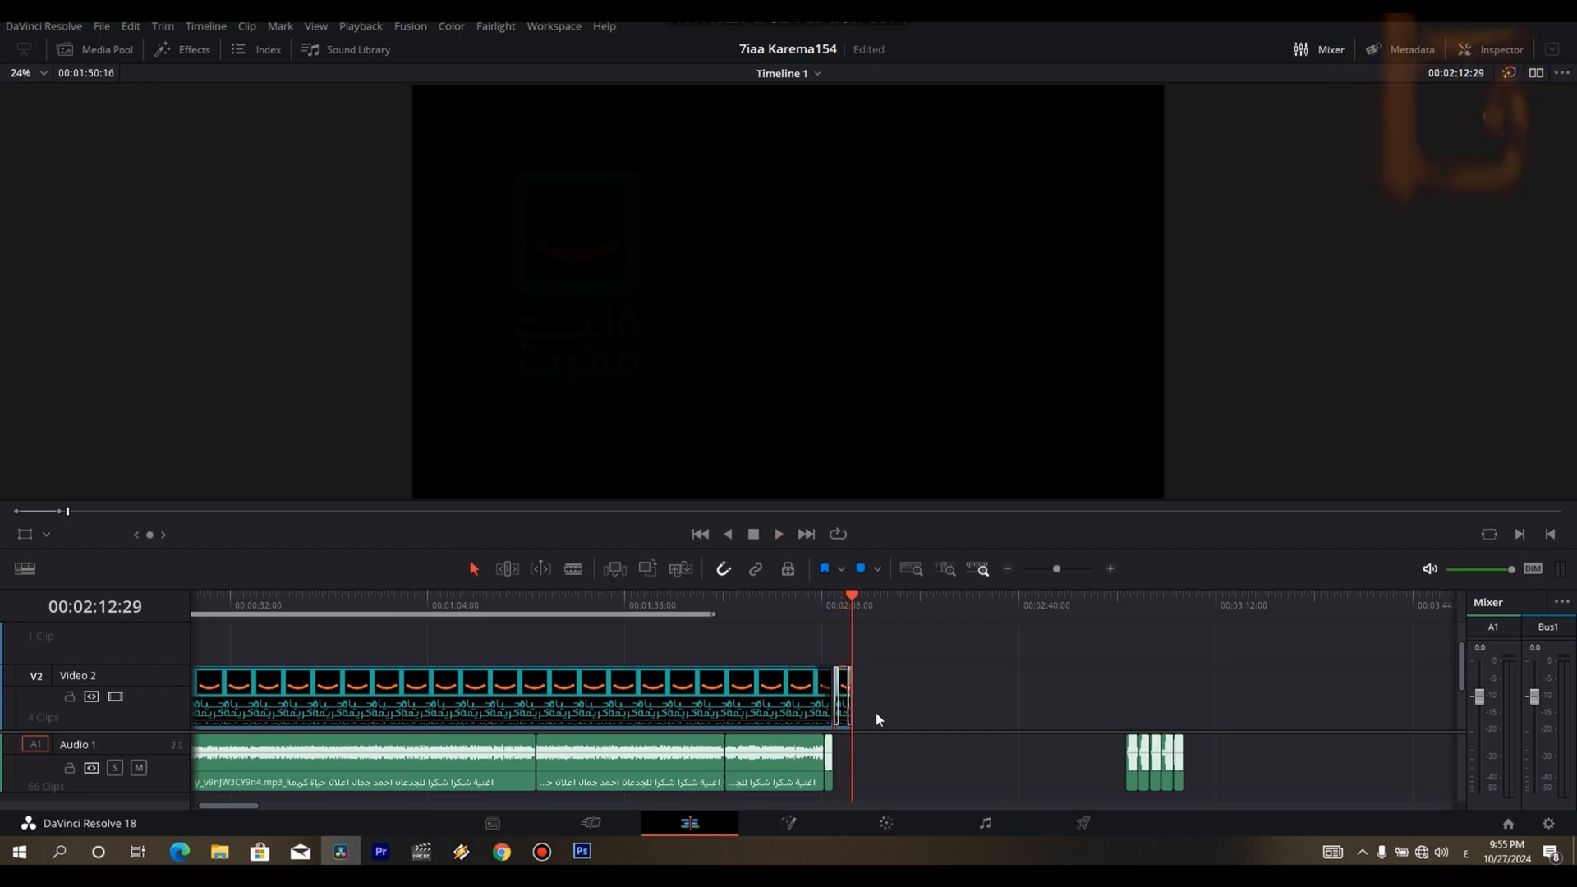
{"action": "left_click_drag", "start_coordinate": [1462, 690], "coordinate": [1465, 727]}
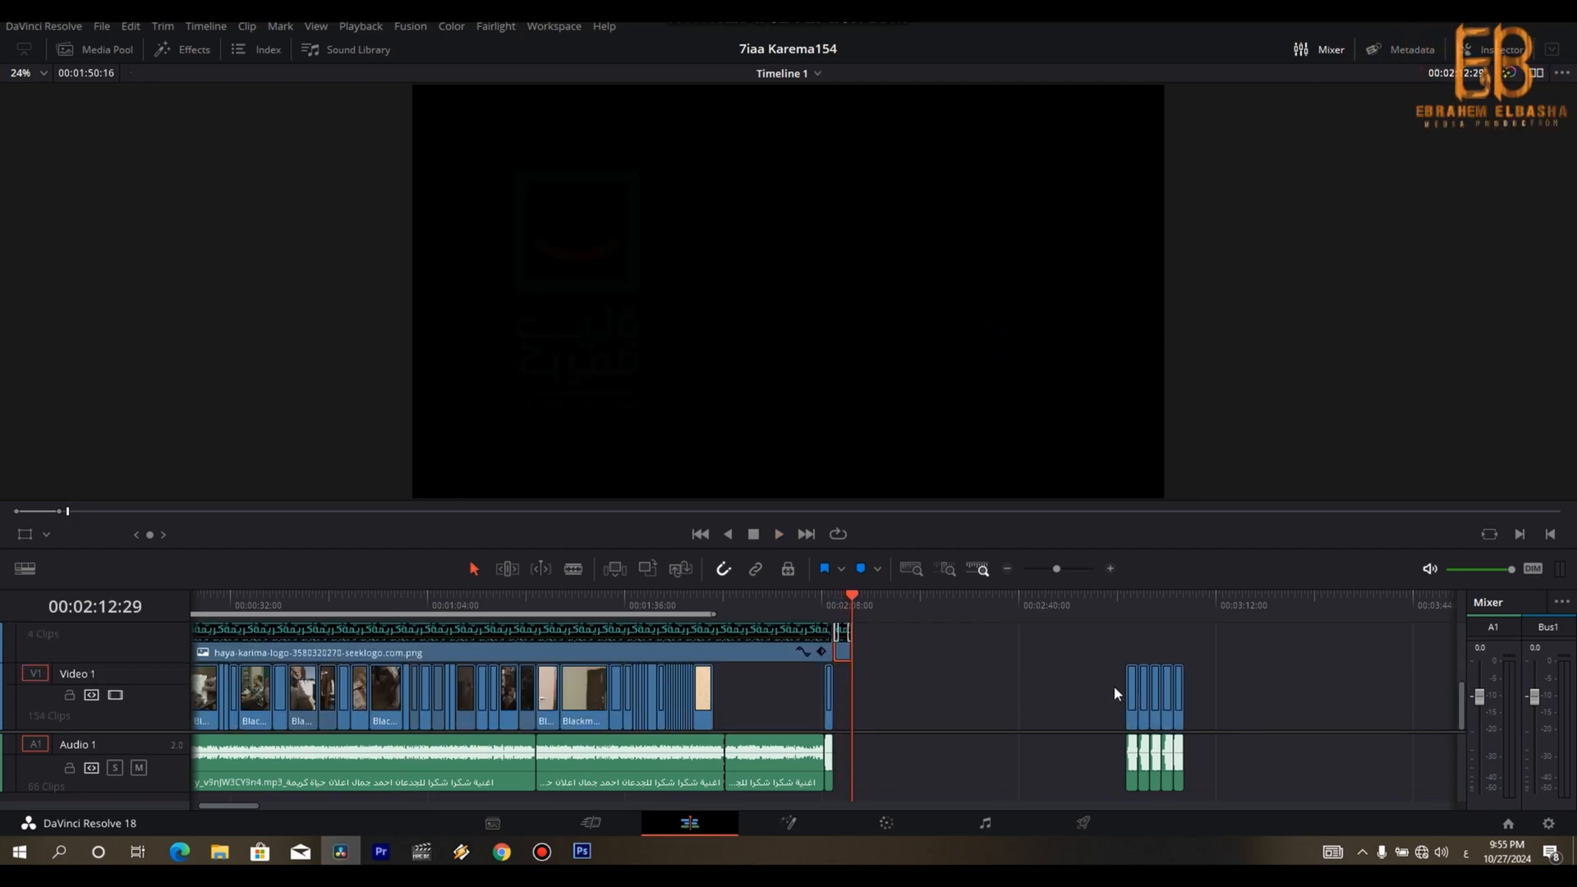
{"action": "left_click", "coordinate": [895, 647]}
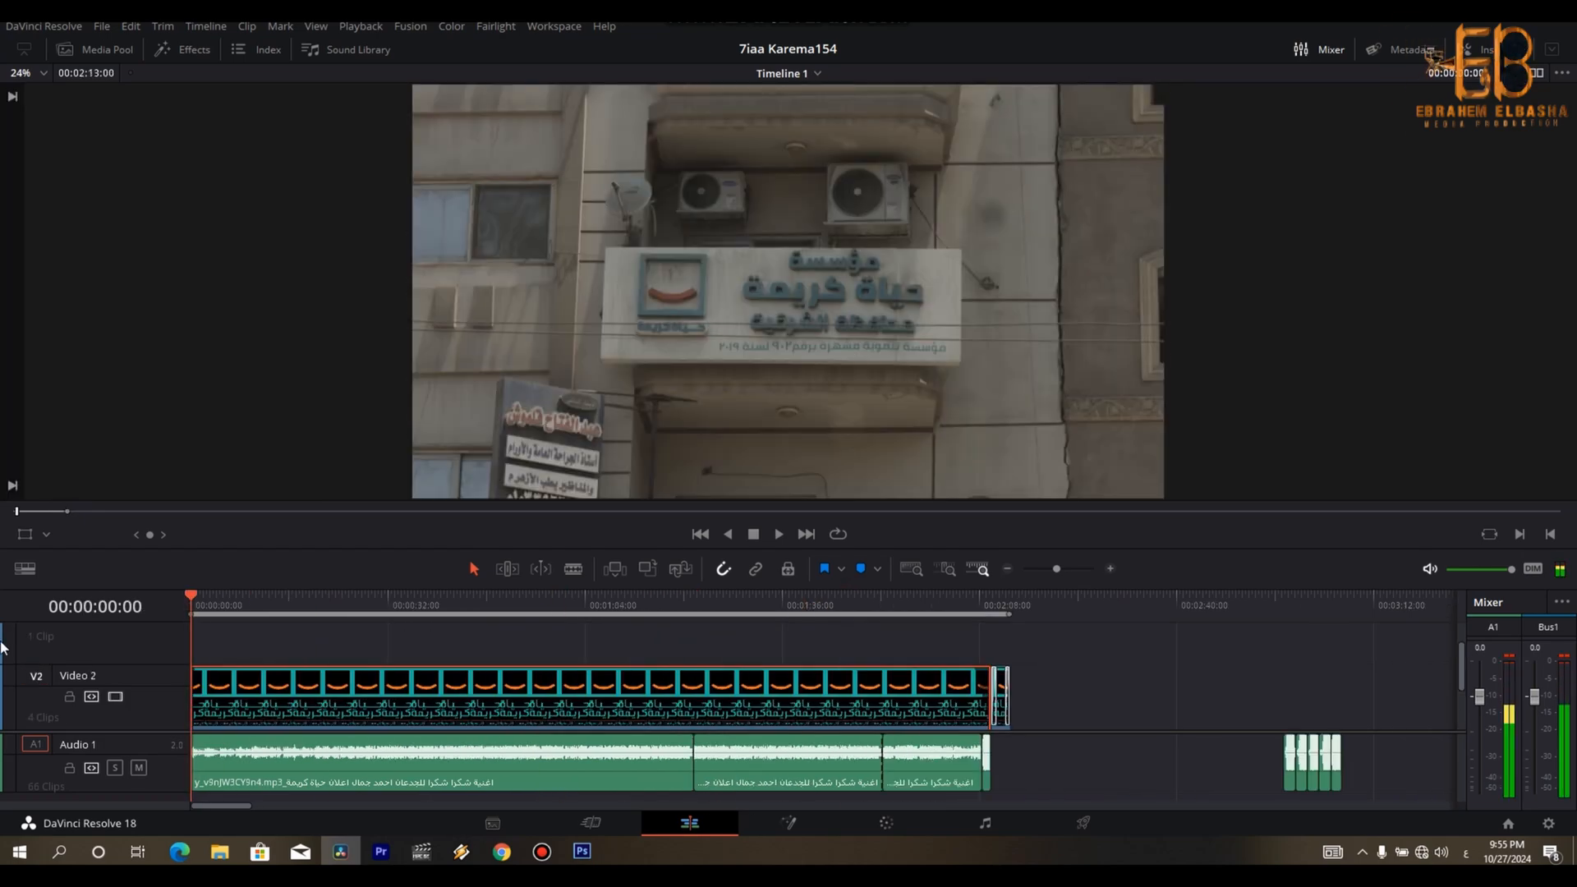
- Move all Video 1 shots after the opening building shot so that they start at 00:00:07:17, leaving a gap behind it
{"action": "key", "text": "ctrl+equal"}
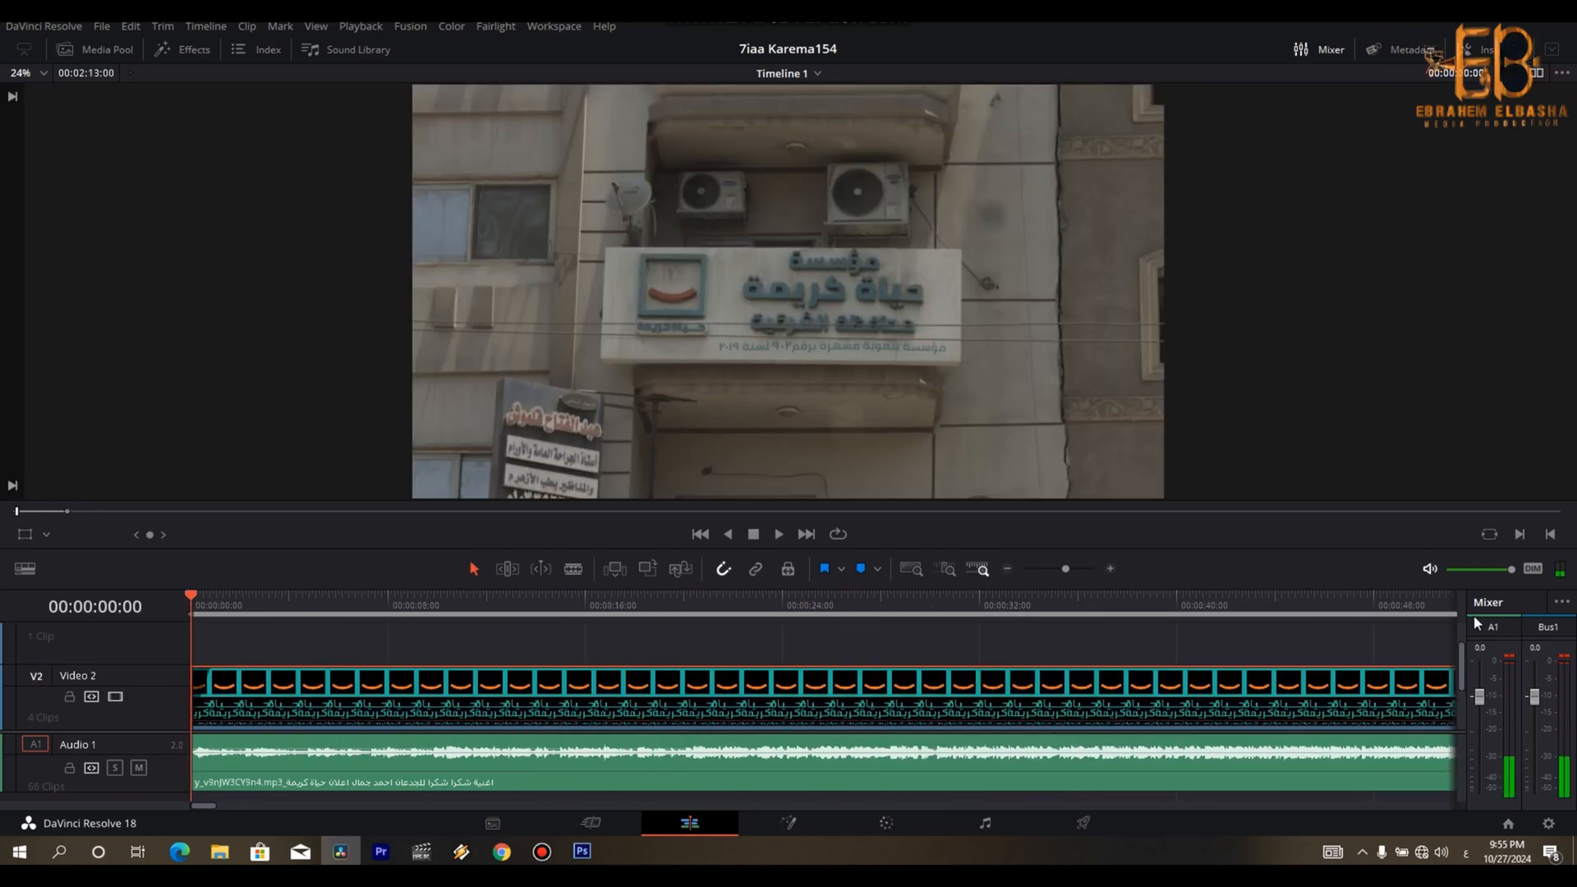
{"action": "left_click_drag", "start_coordinate": [1462, 680], "coordinate": [1462, 727]}
{"action": "key", "text": "ctrl+minus"}
{"action": "key", "text": "ctrl+minus"}
{"action": "left_click_drag", "start_coordinate": [923, 682], "coordinate": [251, 701]}
{"action": "key", "text": "ctrl+equal"}
{"action": "key", "text": "ctrl+equal"}
{"action": "key", "text": "ctrl+equal"}
- Slow down the opening building shot on Video 1 and set its end to 00:00:04:04
{"action": "left_click", "coordinate": [264, 702]}
{"action": "key", "text": "r"}
{"action": "left_click_drag", "start_coordinate": [229, 460], "coordinate": [205, 460]}
{"action": "left_click", "coordinate": [382, 627]}
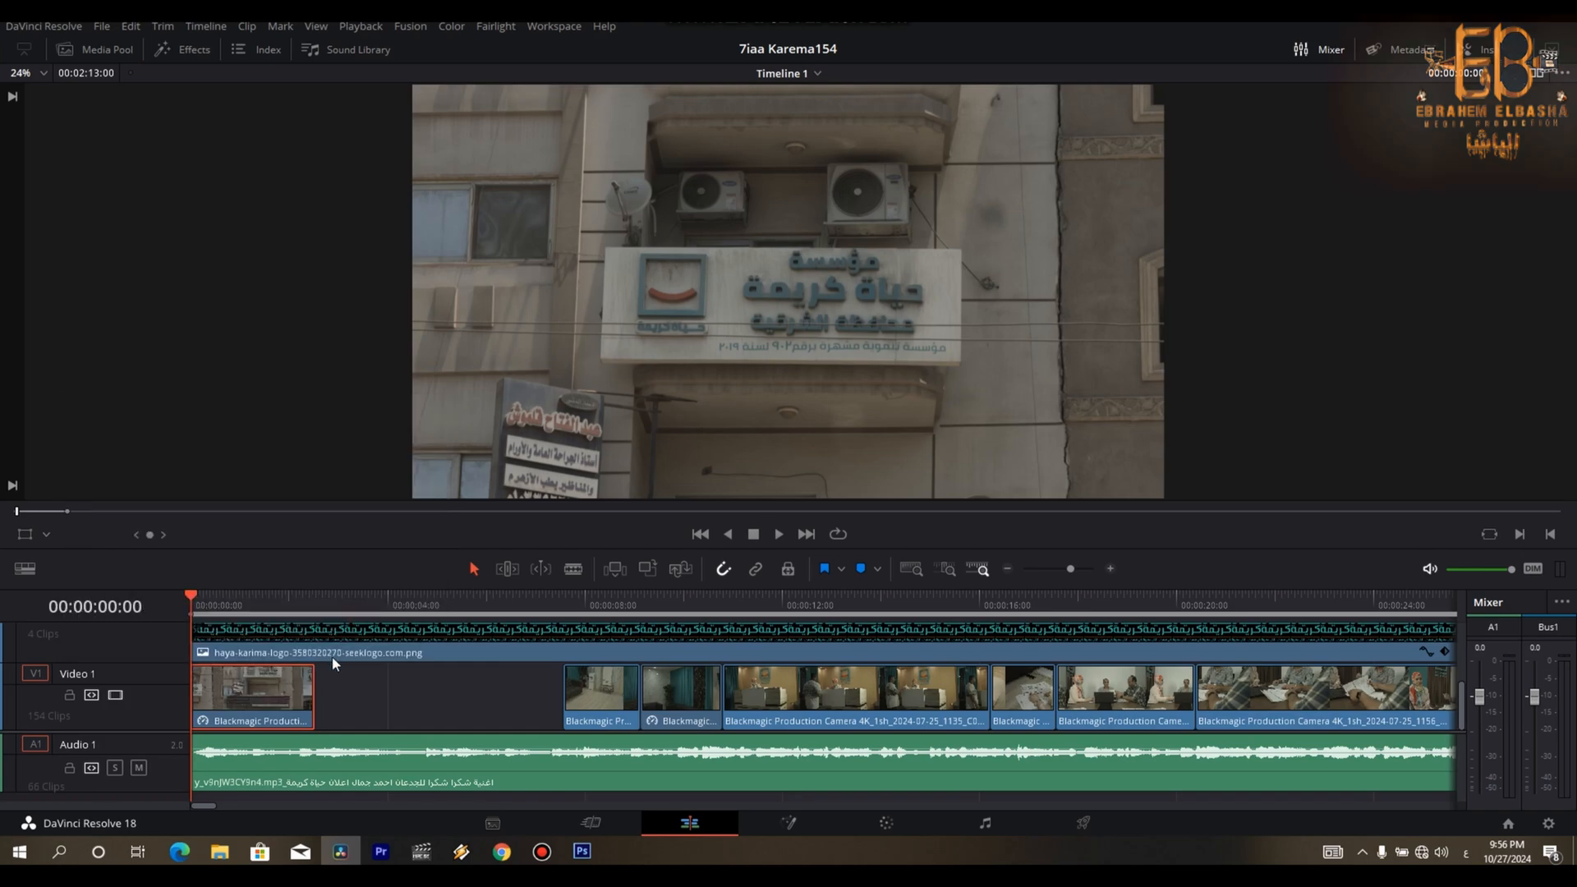
{"action": "left_click", "coordinate": [377, 602]}
{"action": "mouse_move", "coordinate": [378, 606]}
{"action": "left_mouse_down"}
{"action": "mouse_move", "coordinate": [340, 606]}
{"action": "mouse_move", "coordinate": [395, 606]}
{"action": "left_mouse_up"}
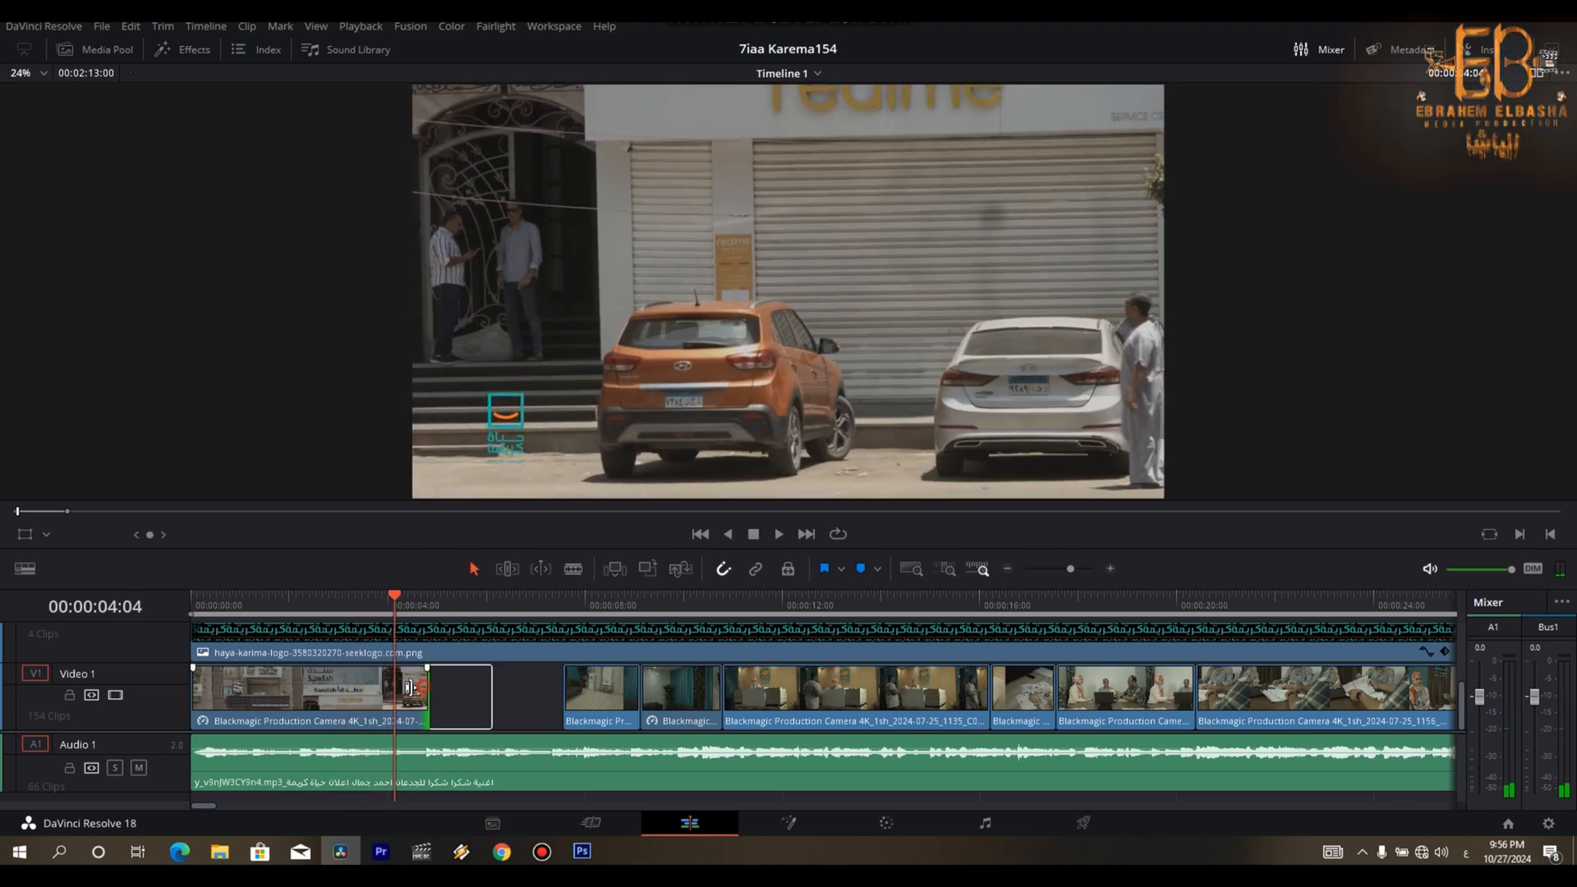
{"action": "left_click_drag", "start_coordinate": [426, 687], "coordinate": [394, 688]}
{"action": "left_click", "coordinate": [384, 688]}
- Select the cut's remaining shots on Video 1 and move them back against the opening shot to close the gap
{"action": "left_click_drag", "start_coordinate": [567, 602], "coordinate": [880, 608]}
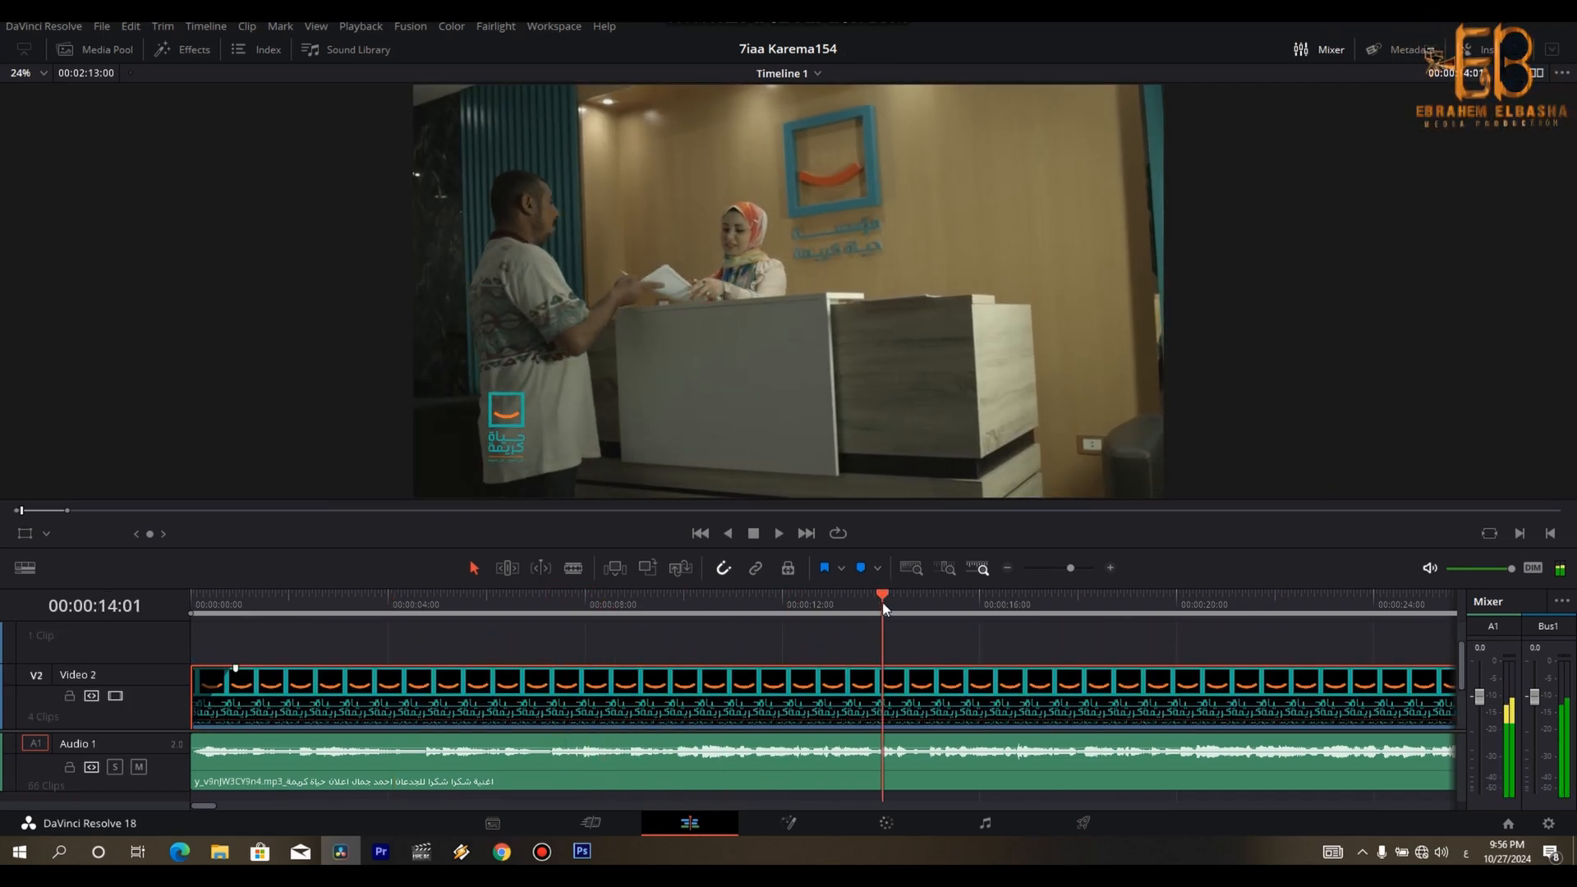
{"action": "left_click_drag", "start_coordinate": [1464, 665], "coordinate": [1465, 726]}
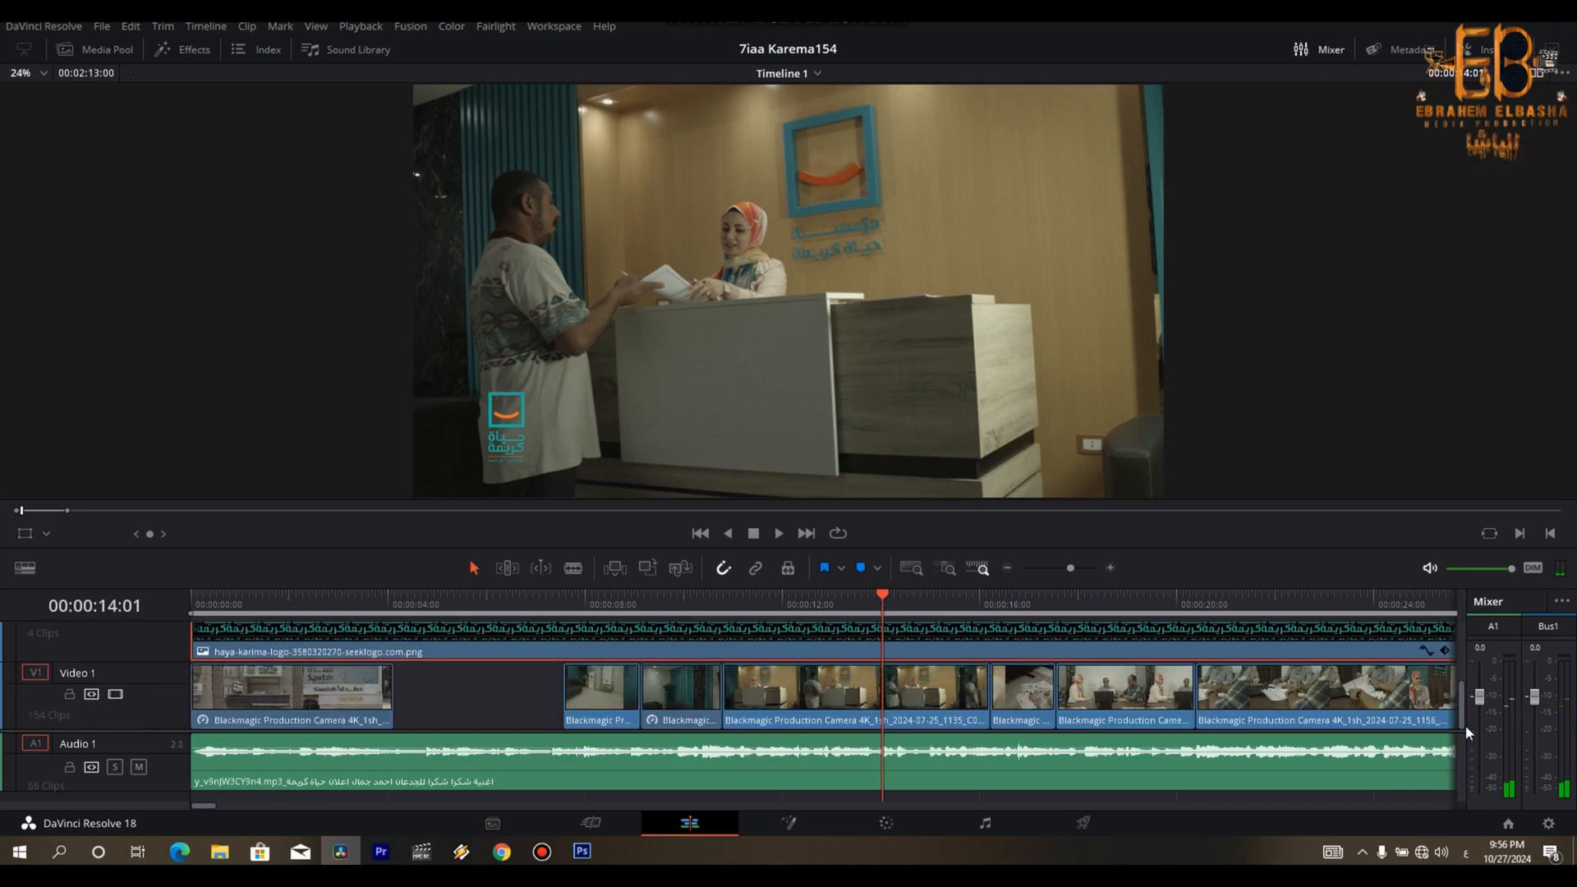
{"action": "key", "text": "Up"}
{"action": "key", "text": "Up"}
{"action": "key", "text": "Up"}
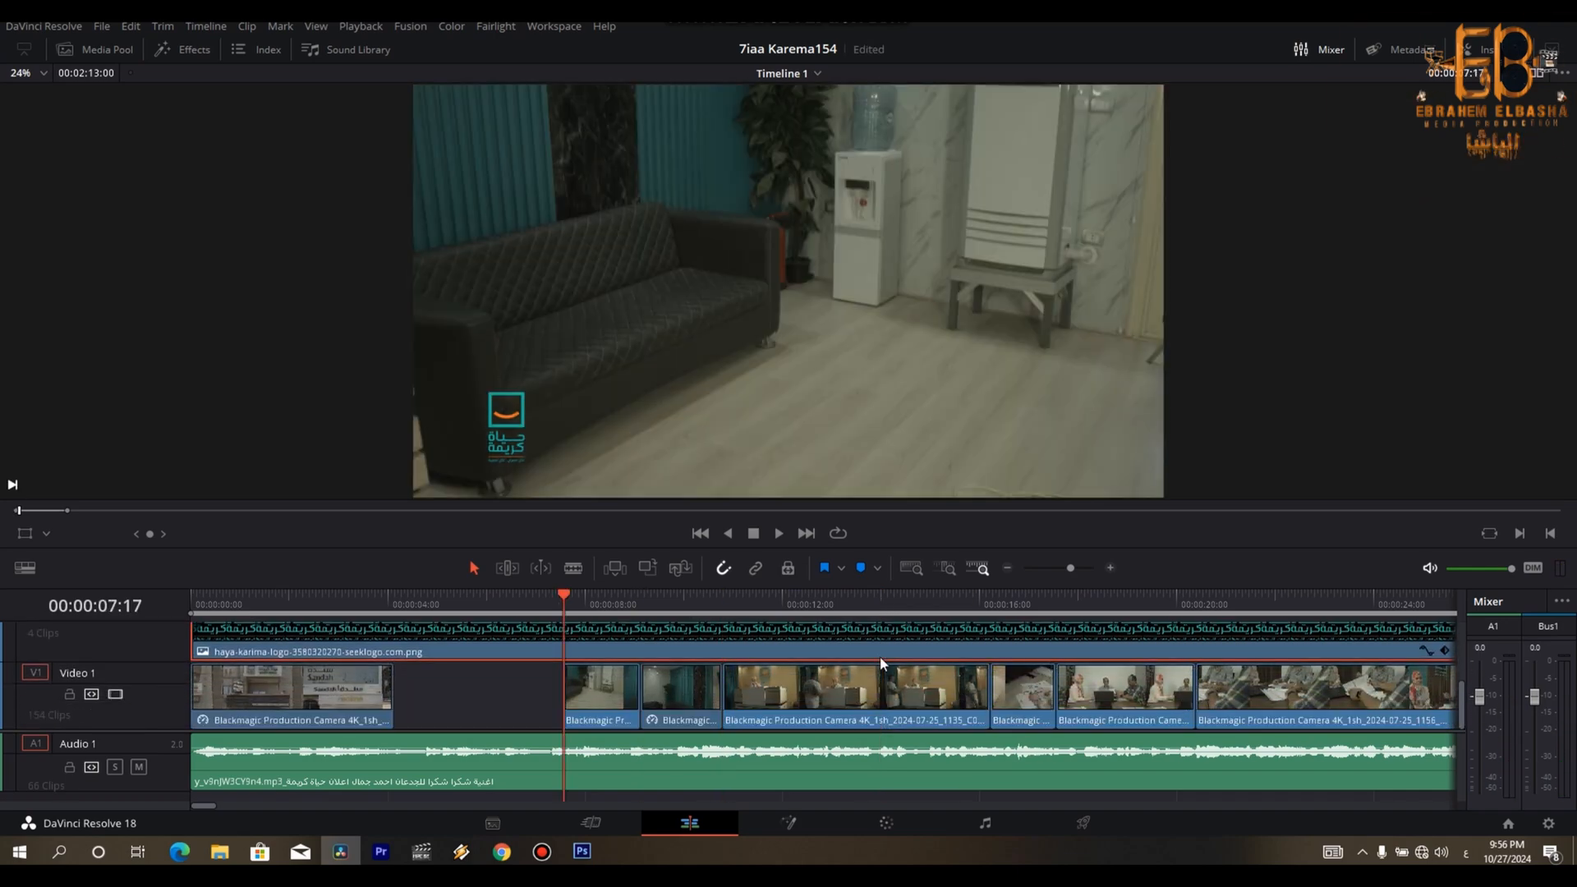
{"action": "key", "text": "ctrl+minus"}
{"action": "key", "text": "ctrl+minus"}
{"action": "key", "text": "ctrl+minus"}
{"action": "left_click_drag", "start_coordinate": [934, 705], "coordinate": [240, 702]}
{"action": "key", "text": "ctrl+equal"}
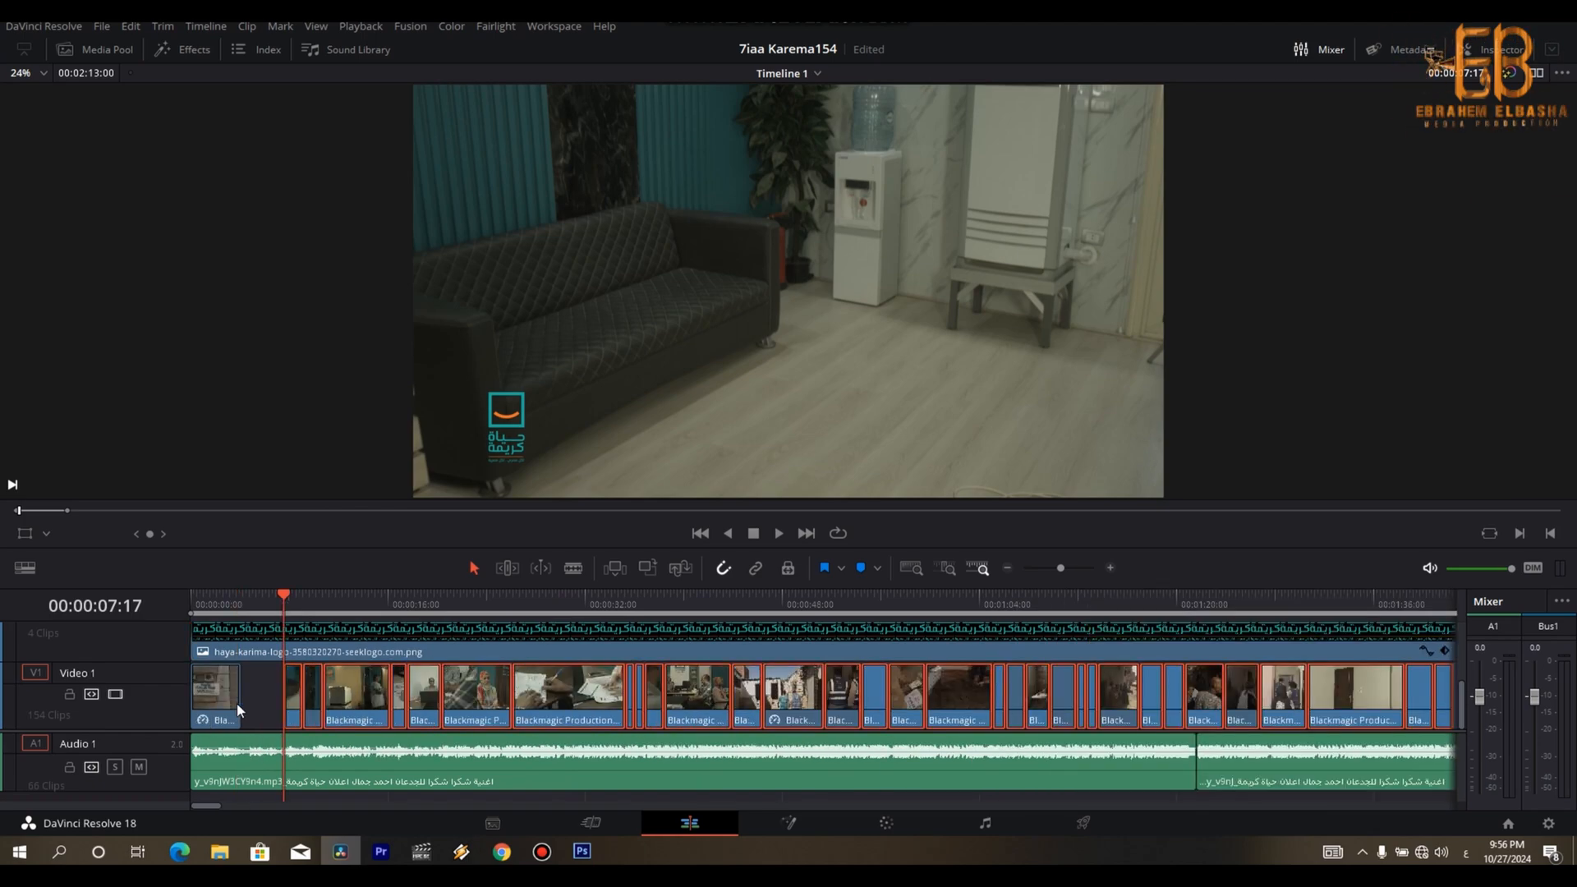
{"action": "key", "text": "ctrl+equal"}
{"action": "key", "text": "ctrl+equal"}
{"action": "key", "text": "ctrl+equal"}
{"action": "left_click_drag", "start_coordinate": [928, 700], "coordinate": [588, 692]}
{"action": "key", "text": "ctrl+minus"}
{"action": "key", "text": "ctrl+minus"}
{"action": "key", "text": "ctrl+minus"}
{"action": "key", "text": "ctrl+minus"}
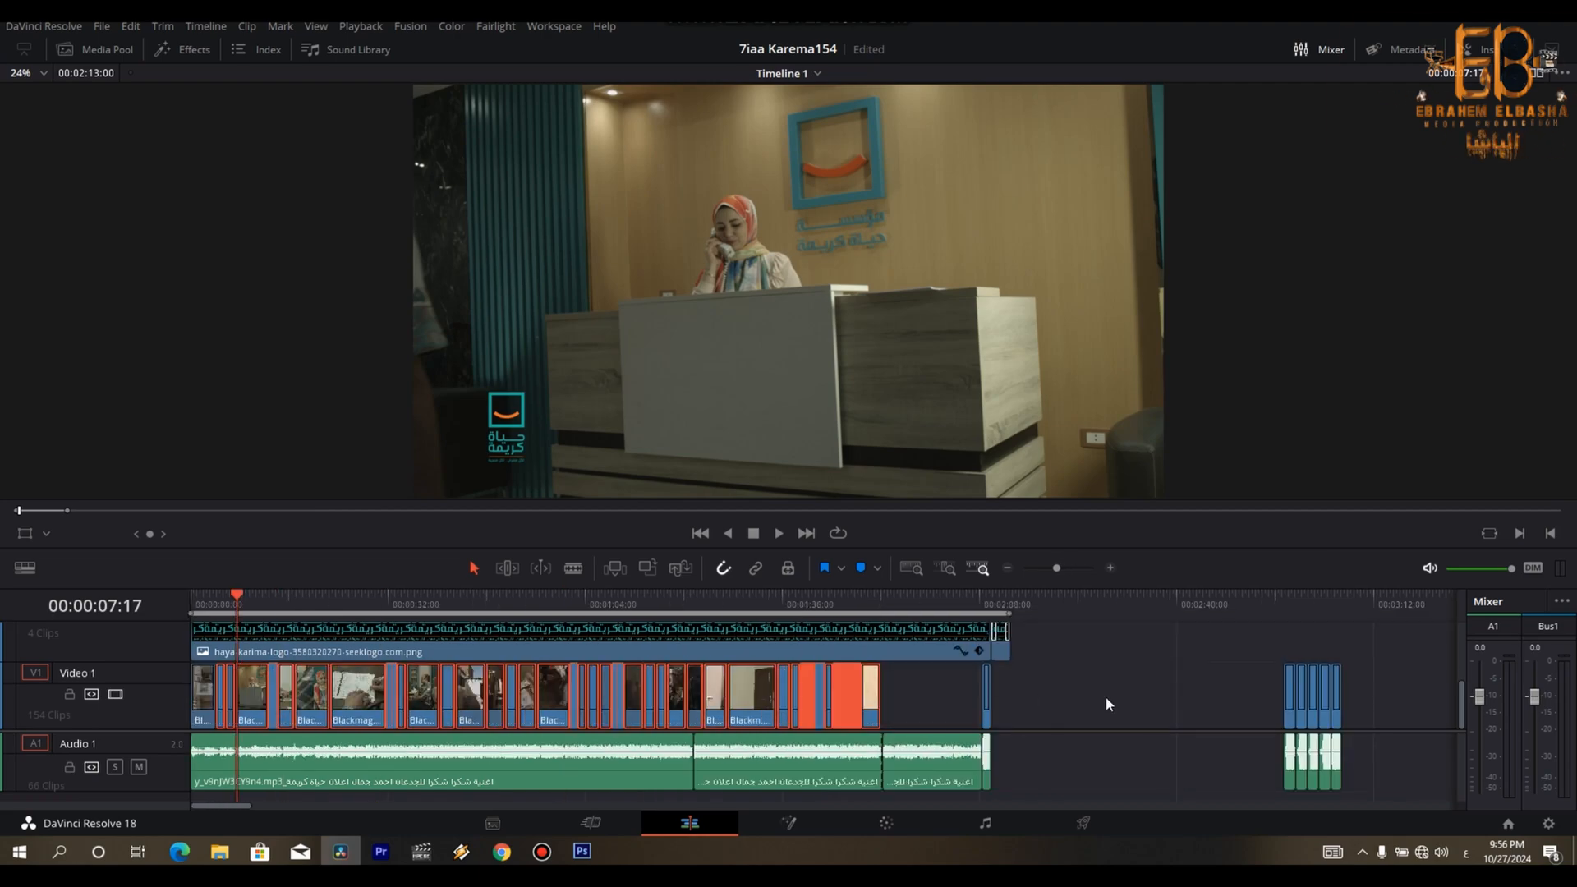
{"action": "left_click", "coordinate": [1106, 698]}
- Check the cut at 00:00:43:00 and 00:00:48:00 and examine the leftover footage at 00:04:17:13 and from 00:06:09:15 onward
{"action": "left_click", "coordinate": [455, 603]}
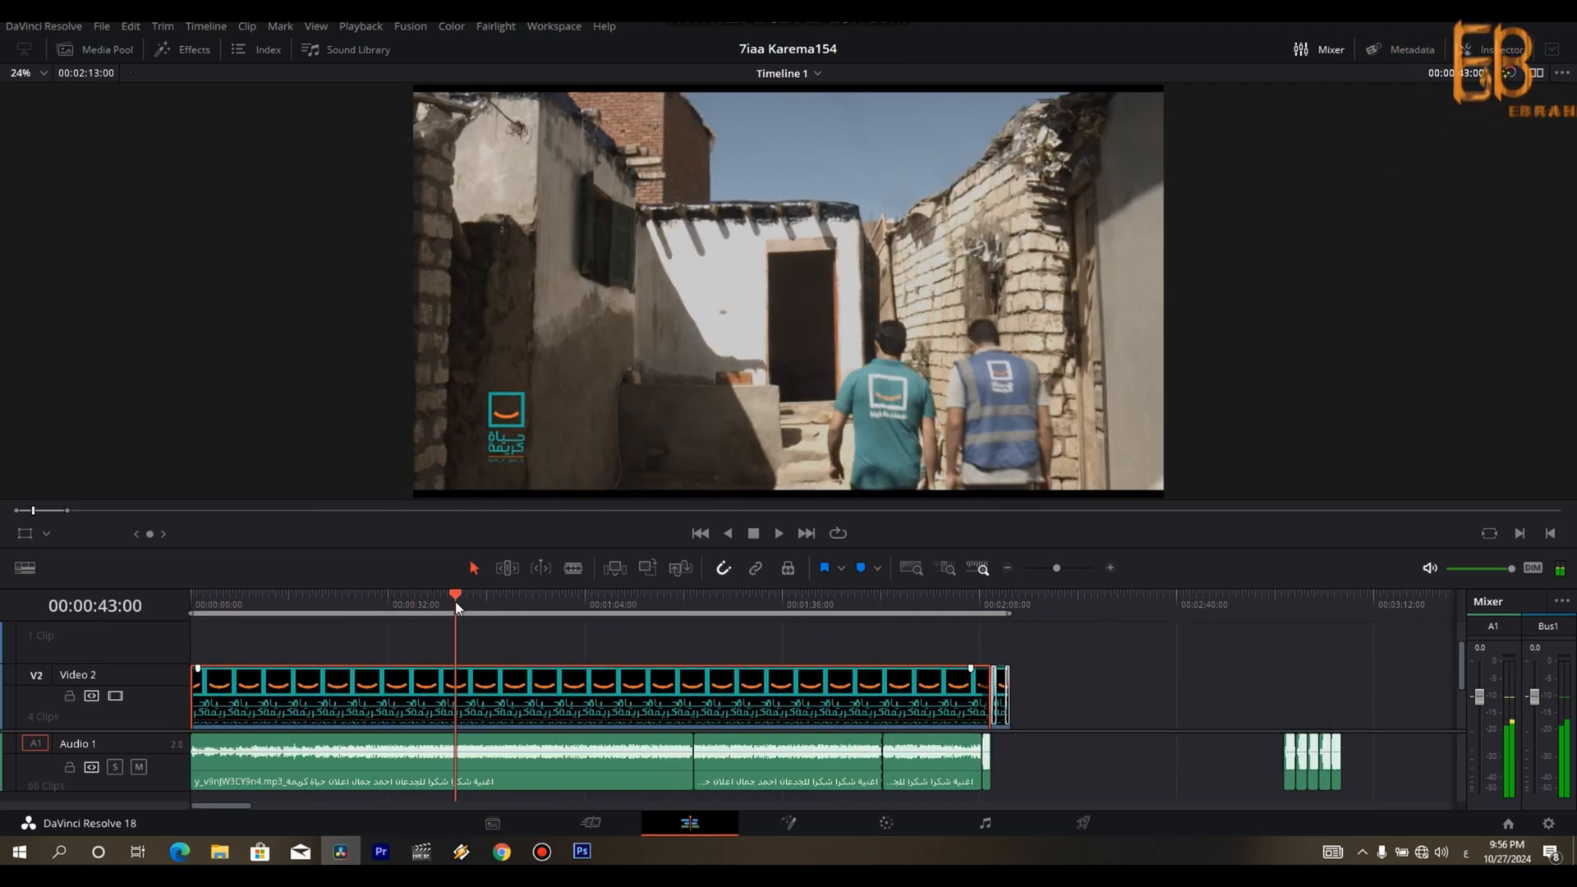
{"action": "left_click", "coordinate": [485, 605]}
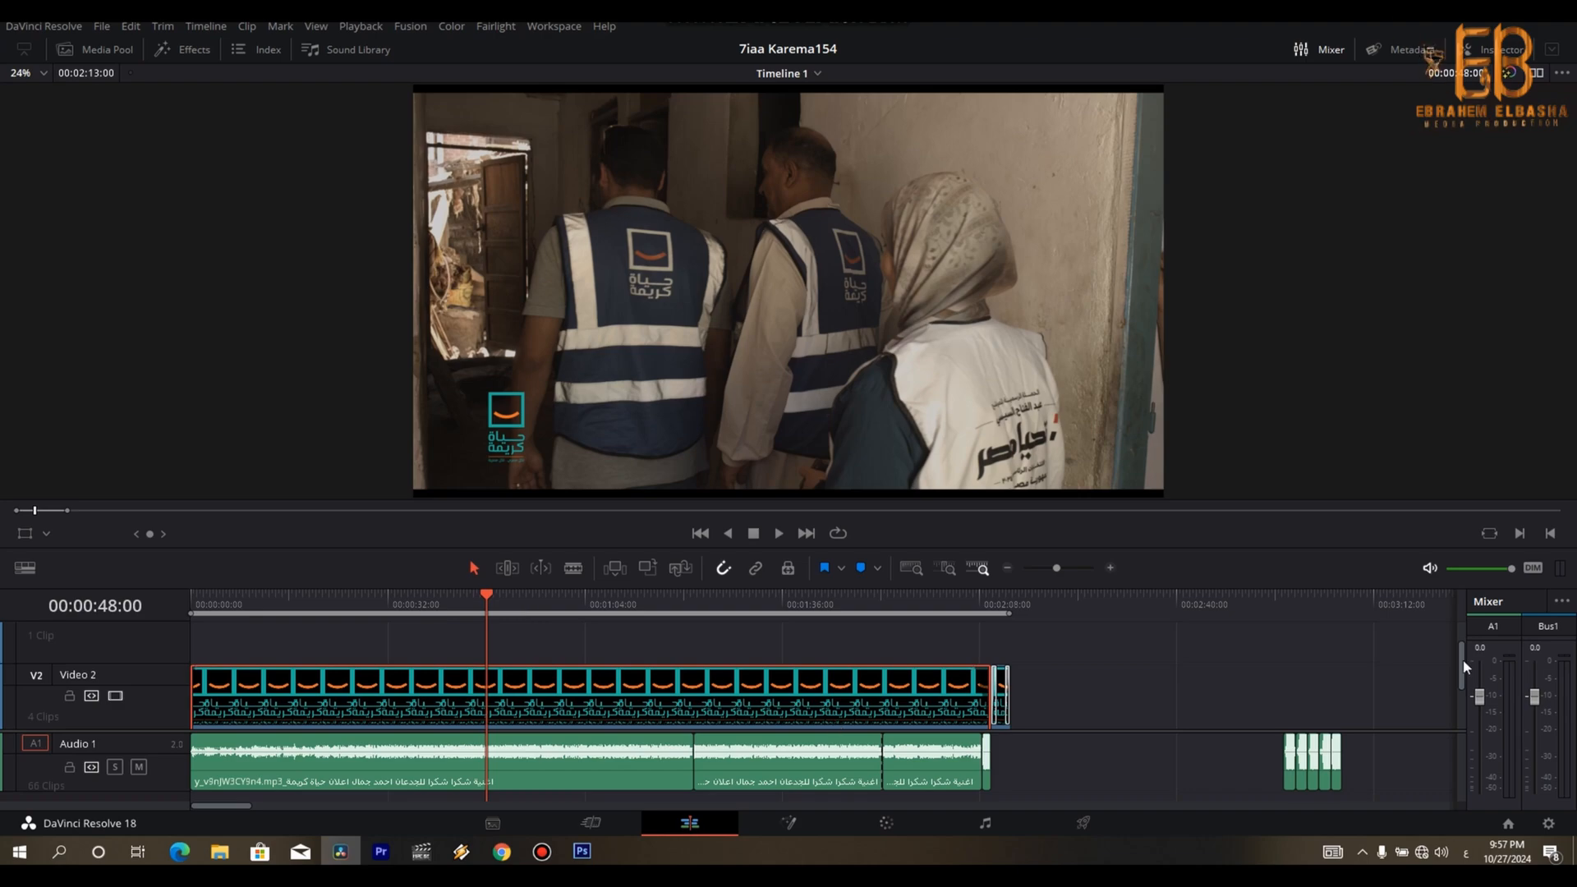
{"action": "left_click_drag", "start_coordinate": [1463, 667], "coordinate": [1457, 718]}
{"action": "left_click_drag", "start_coordinate": [232, 806], "coordinate": [270, 806]}
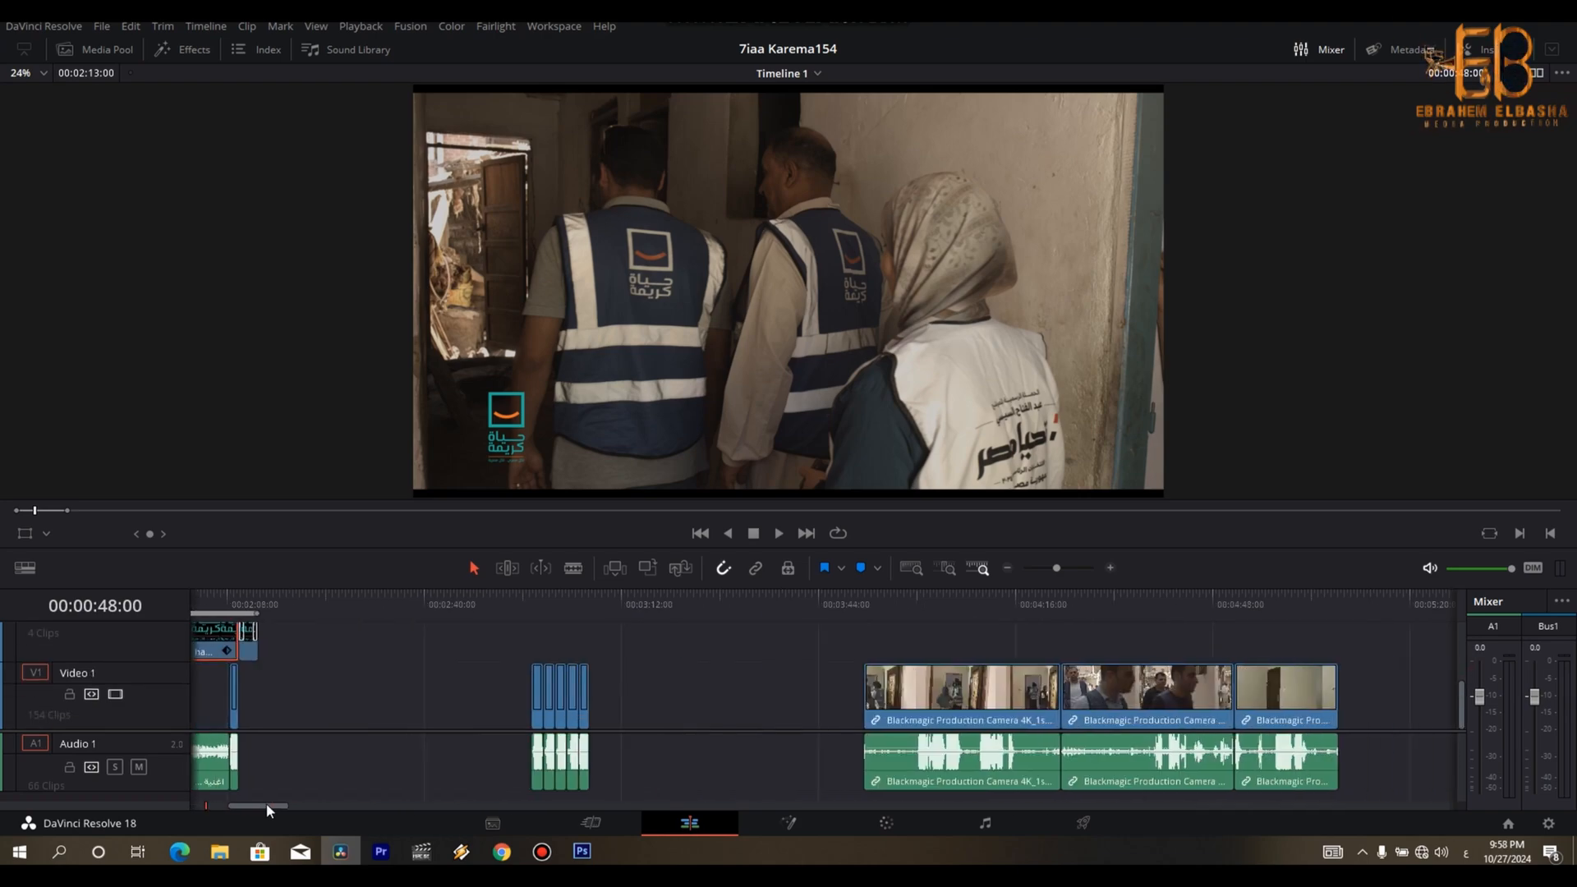
{"action": "left_click_drag", "start_coordinate": [519, 609], "coordinate": [1011, 627]}
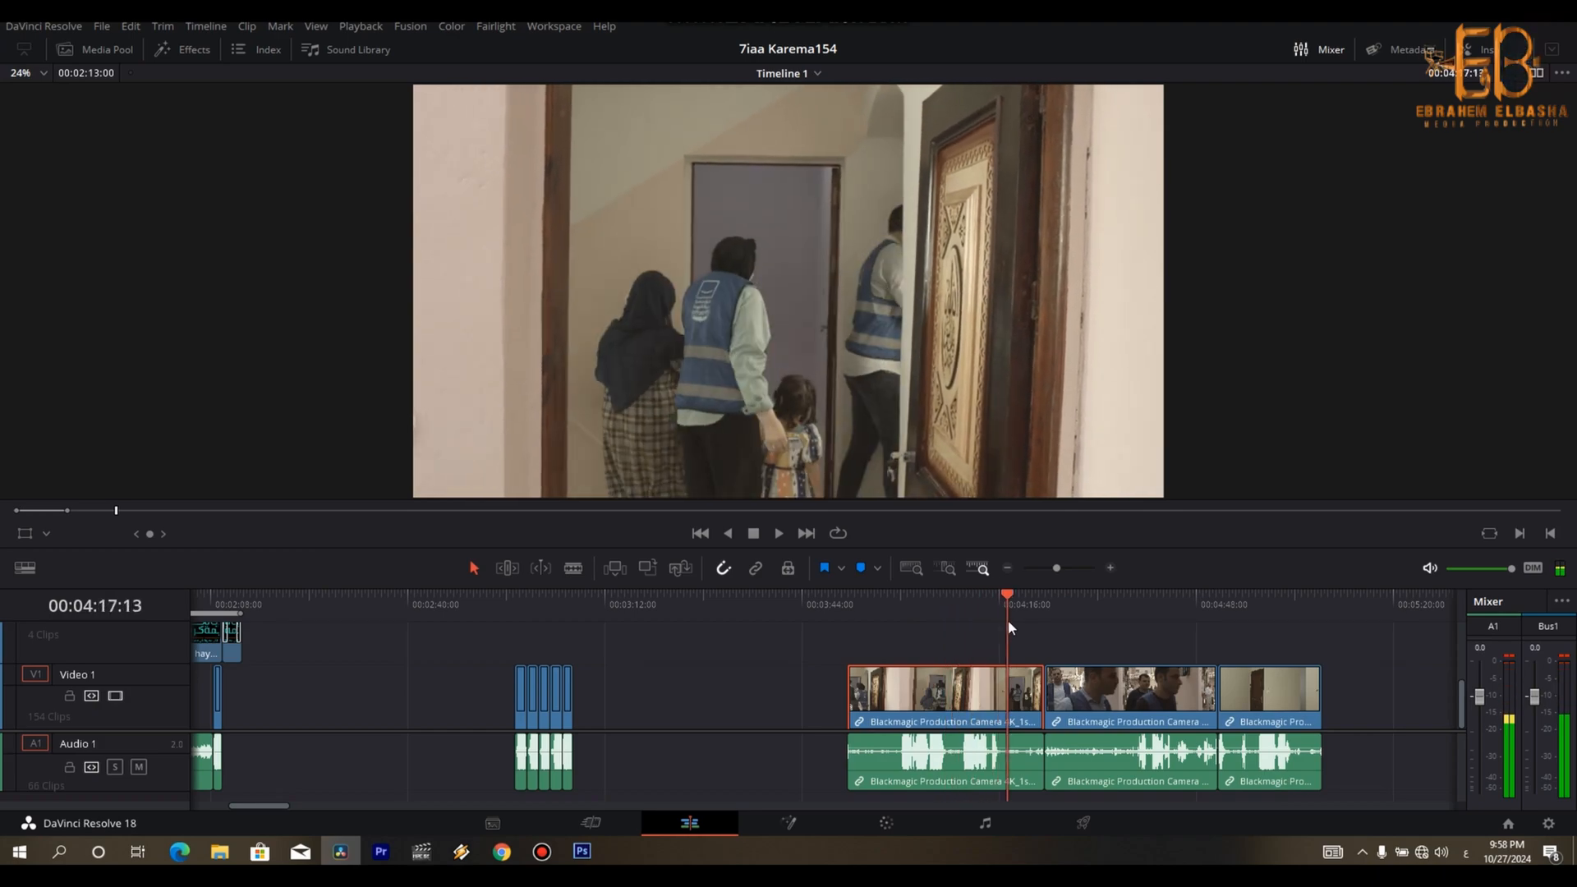
{"action": "scroll", "coordinate": [1008, 619], "scroll_direction": "down", "scroll_amount": 5}
{"action": "left_click", "coordinate": [764, 601]}
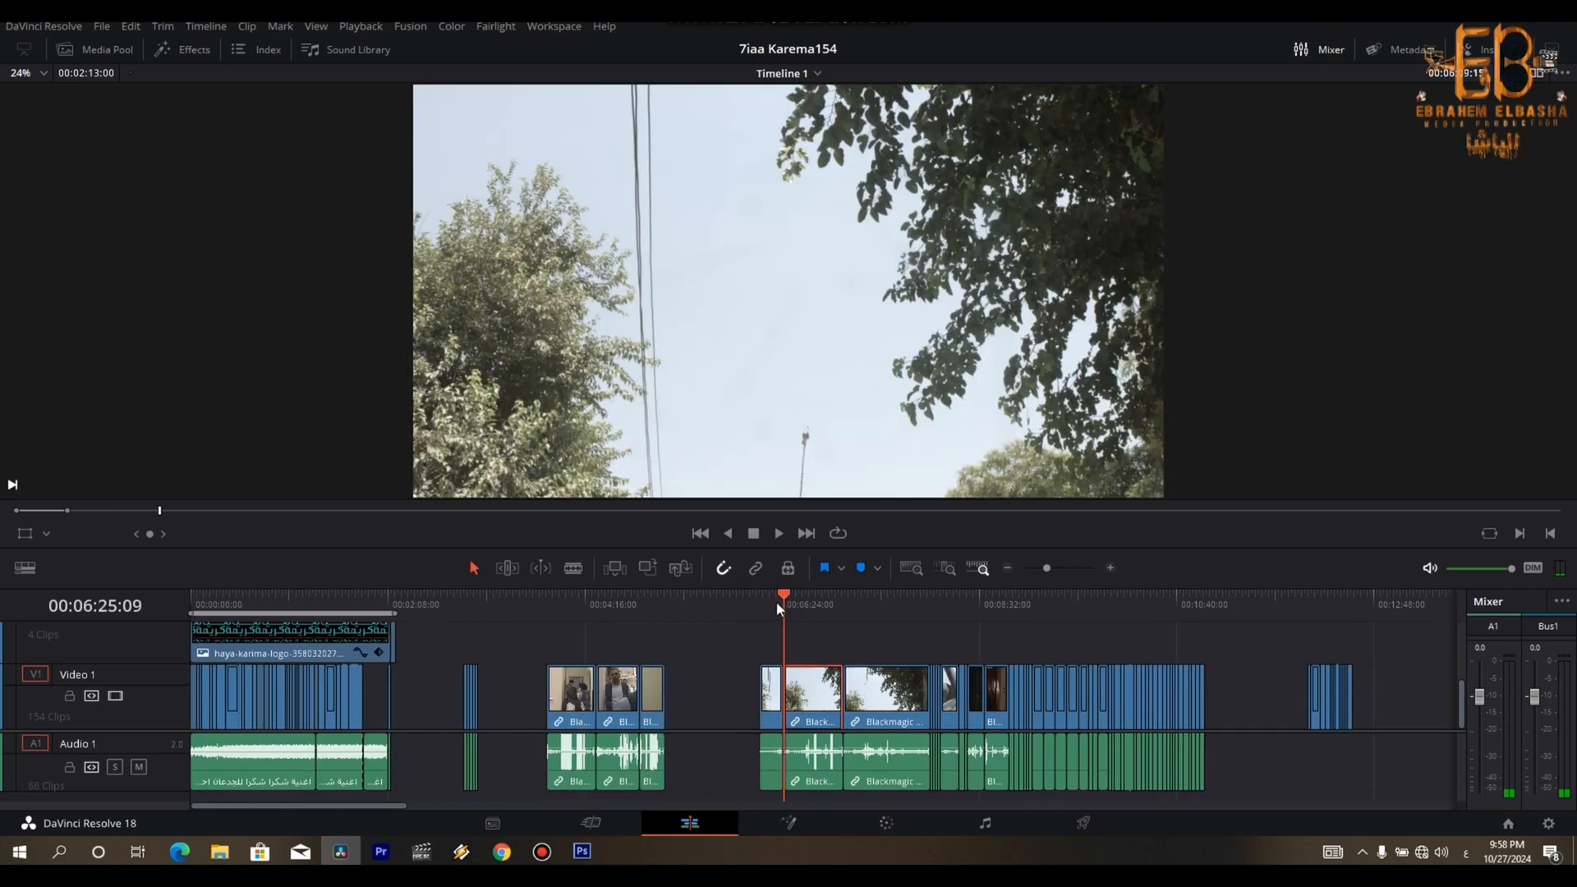
{"action": "left_click", "coordinate": [780, 603]}
{"action": "scroll", "coordinate": [780, 603], "scroll_direction": "up", "scroll_amount": 4}
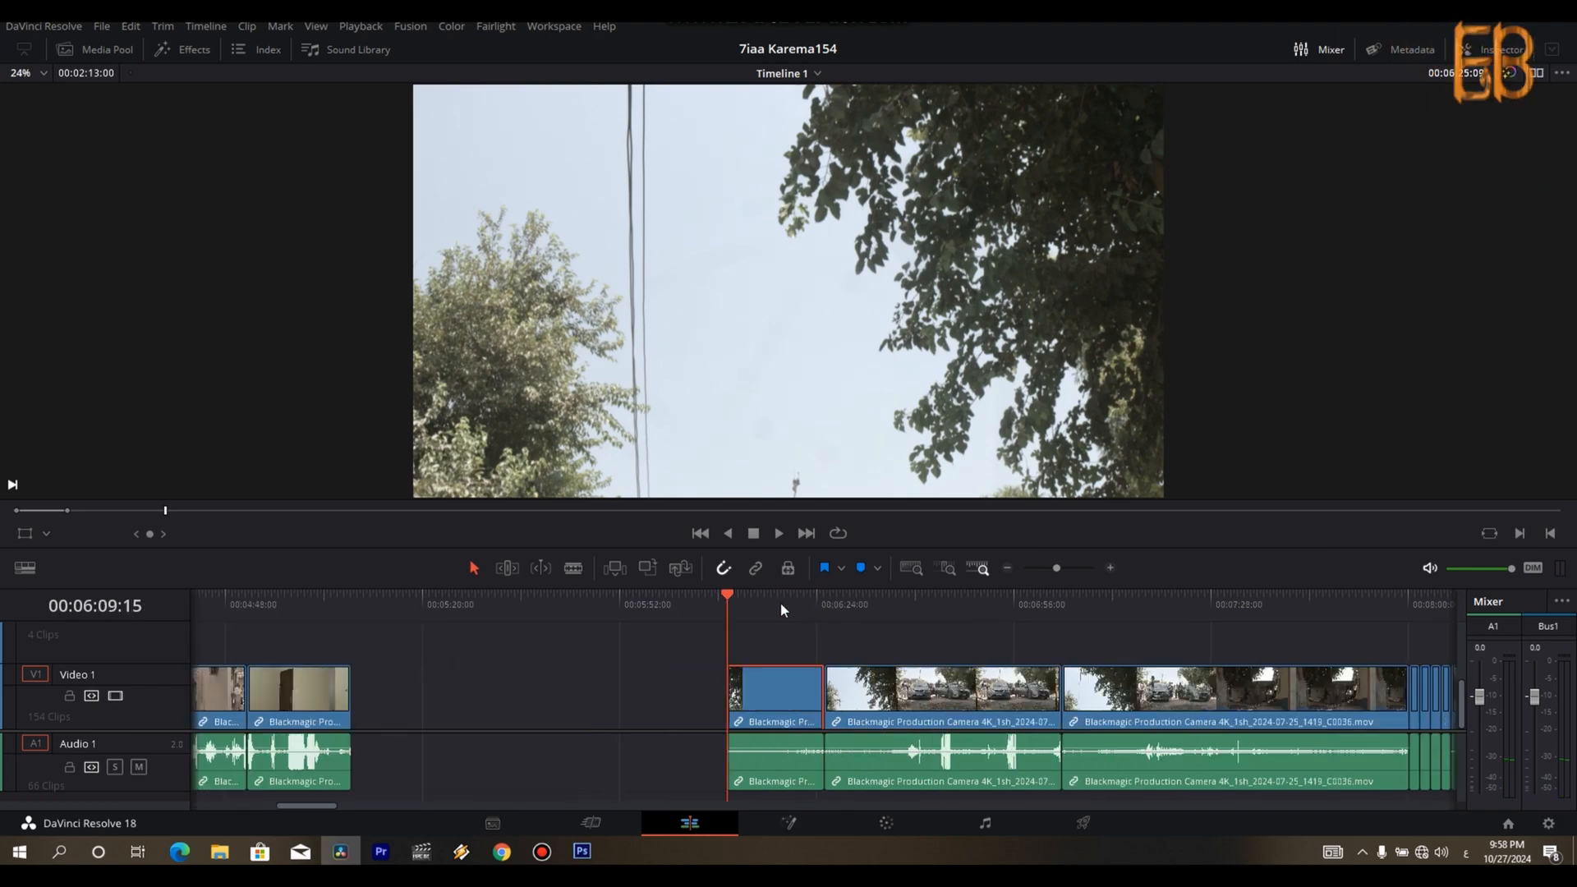
{"action": "key", "text": "Up"}
{"action": "key", "text": "space"}
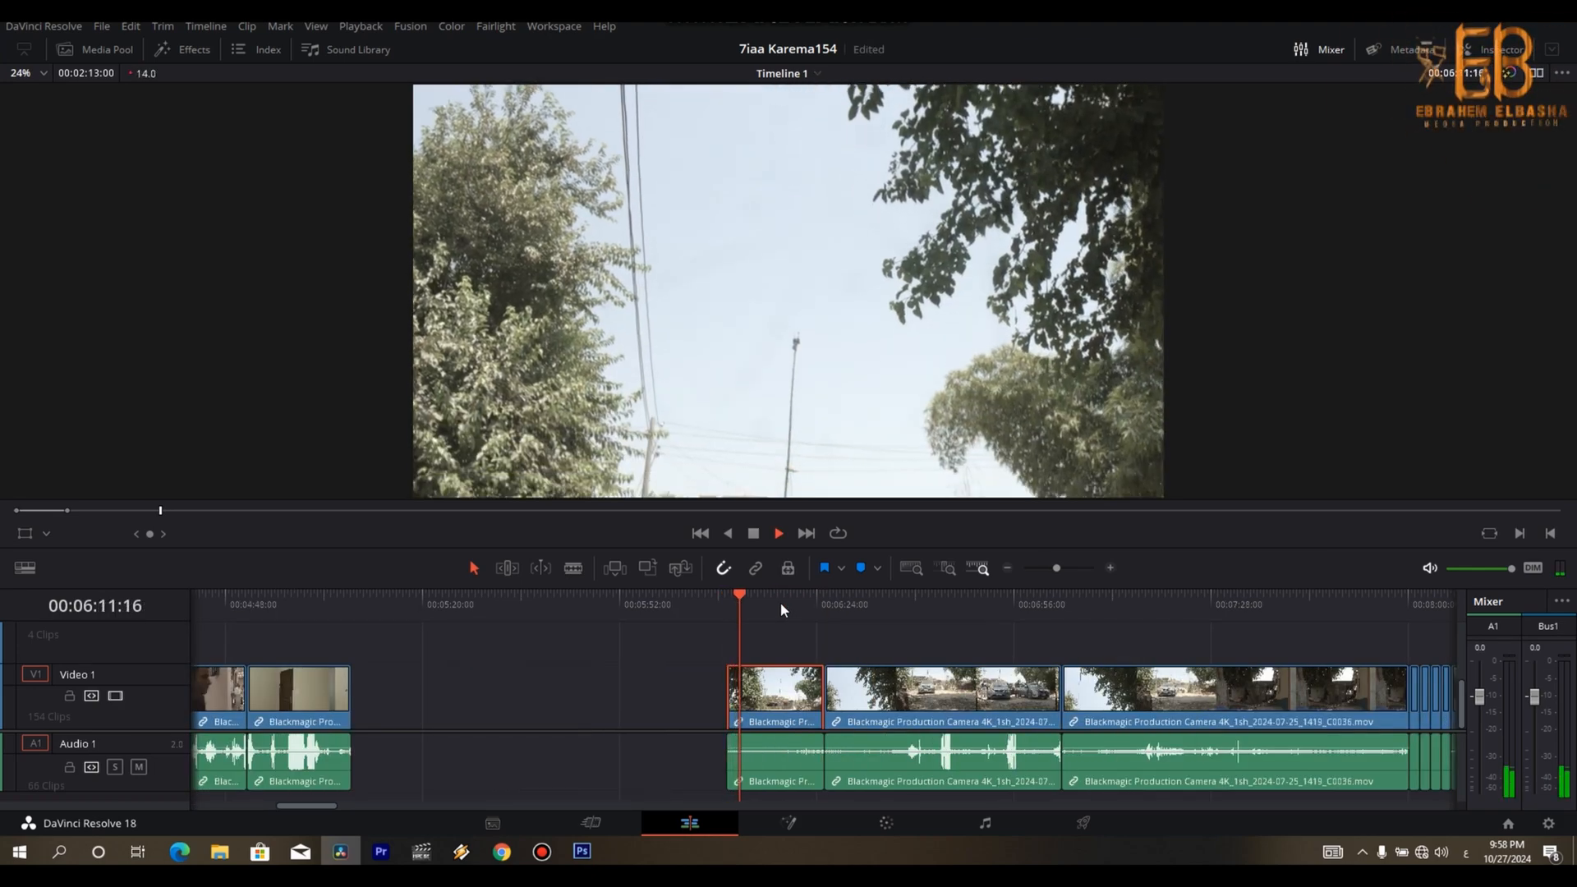
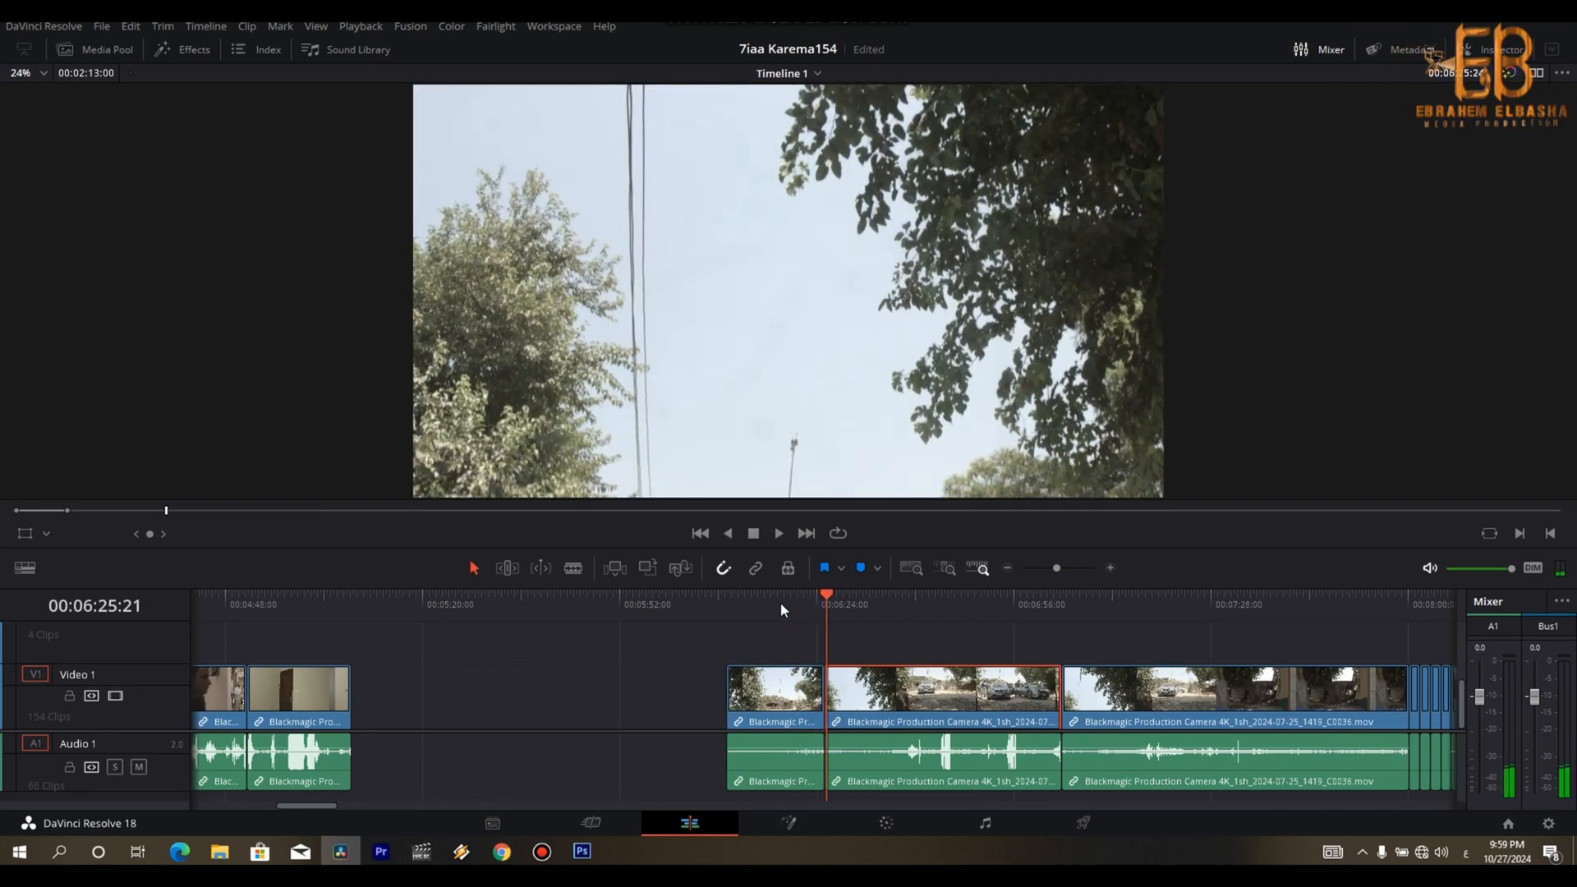
- Delete the two earlier takes of the cars' arrival and the indoor leftover shots before them on Timeline 1
{"action": "key", "text": "Down"}
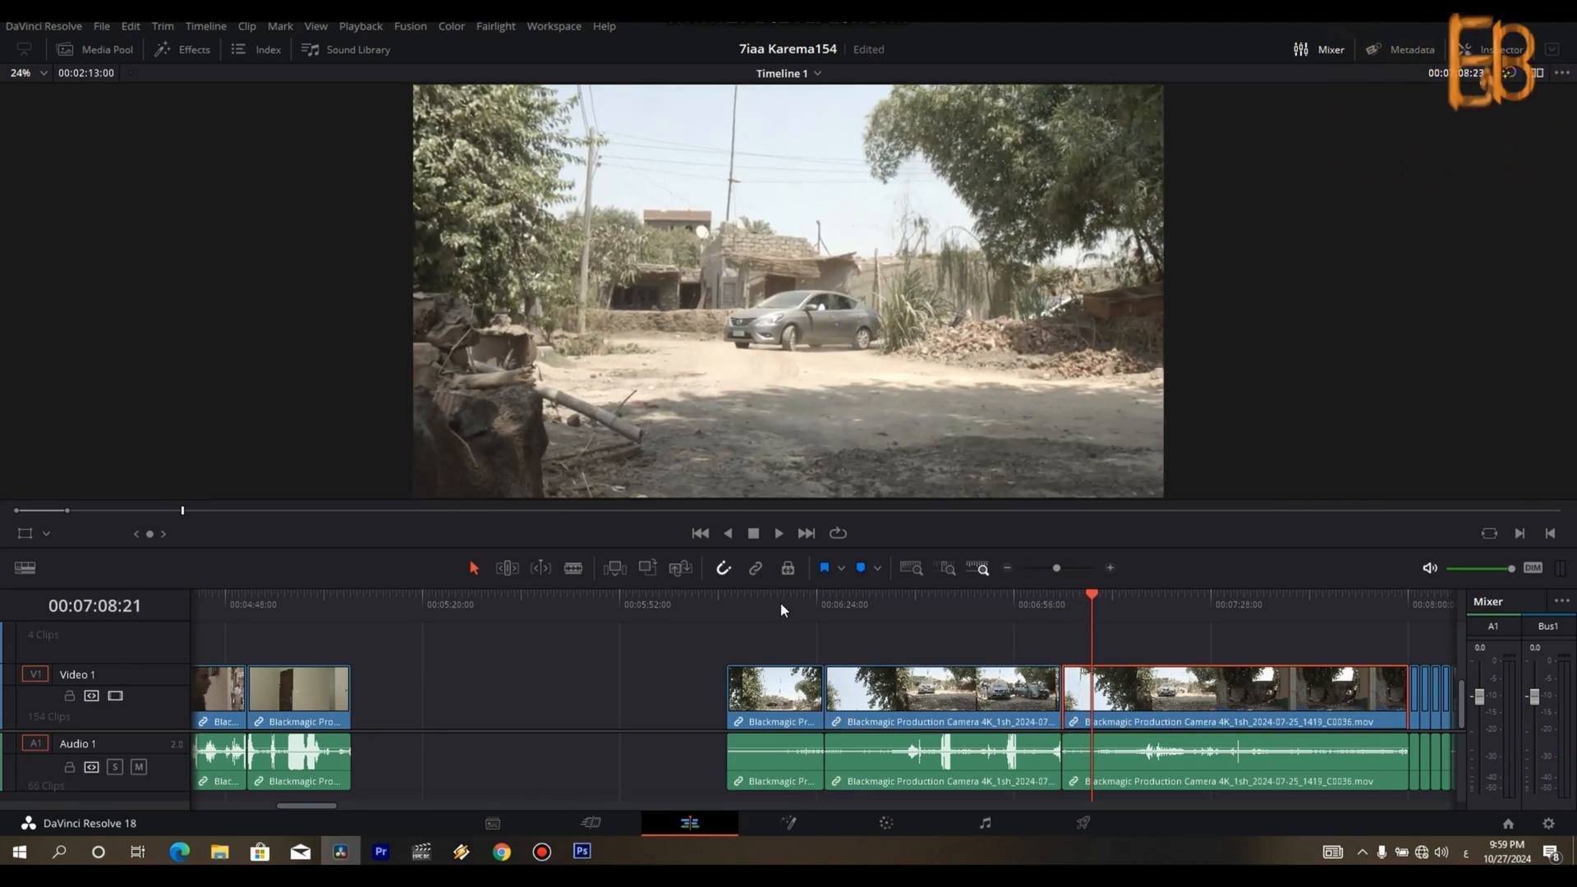
{"action": "key", "text": "space"}
{"action": "key", "text": "ctrl+minus"}
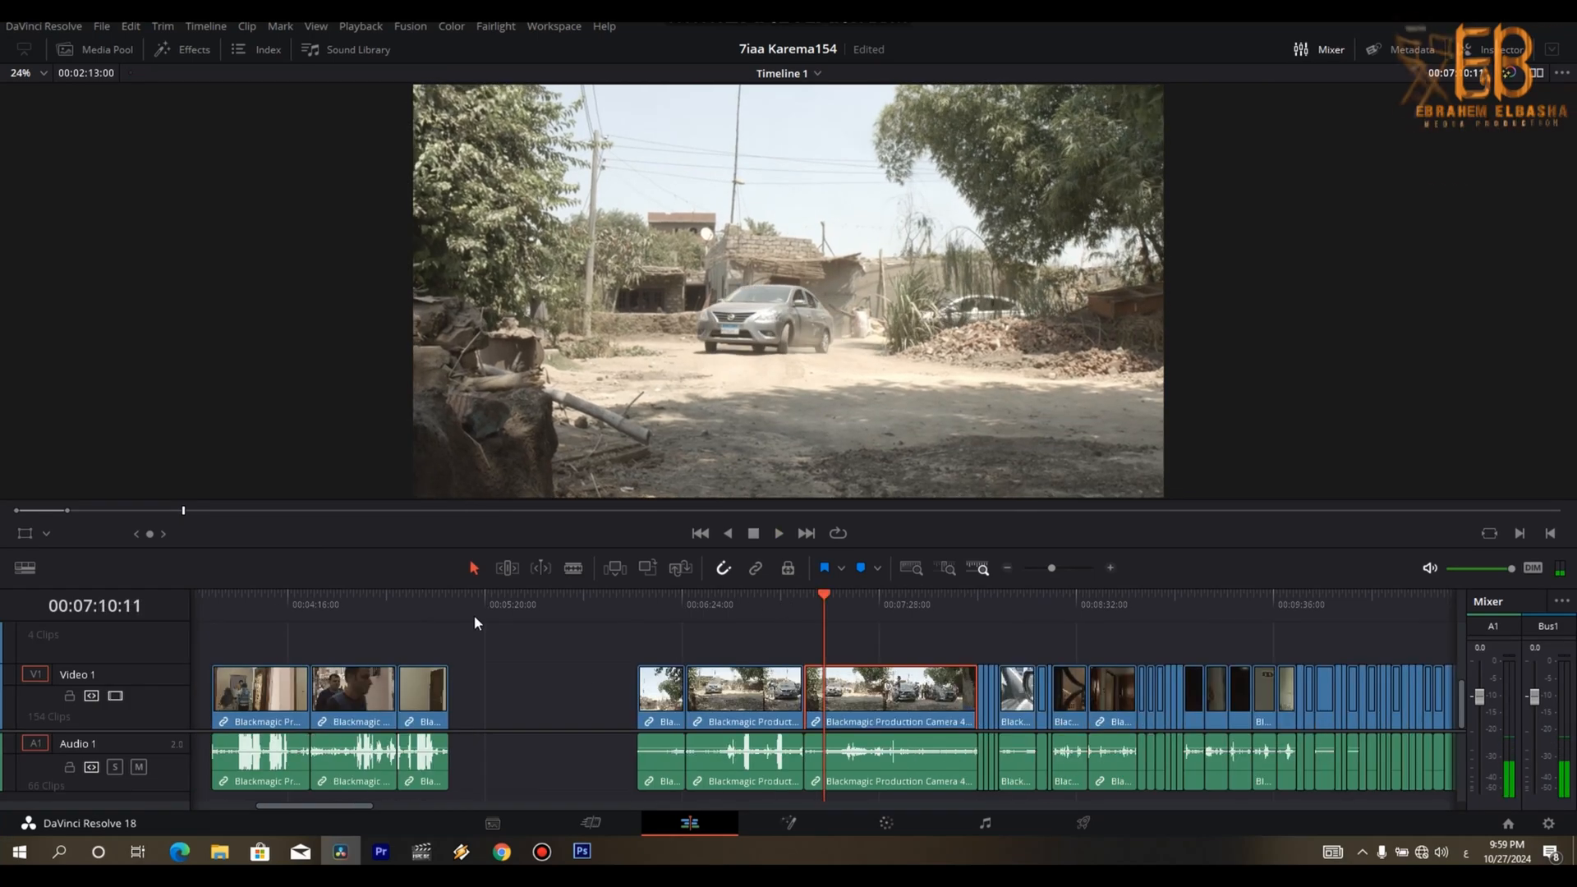
{"action": "key", "text": "ctrl+minus"}
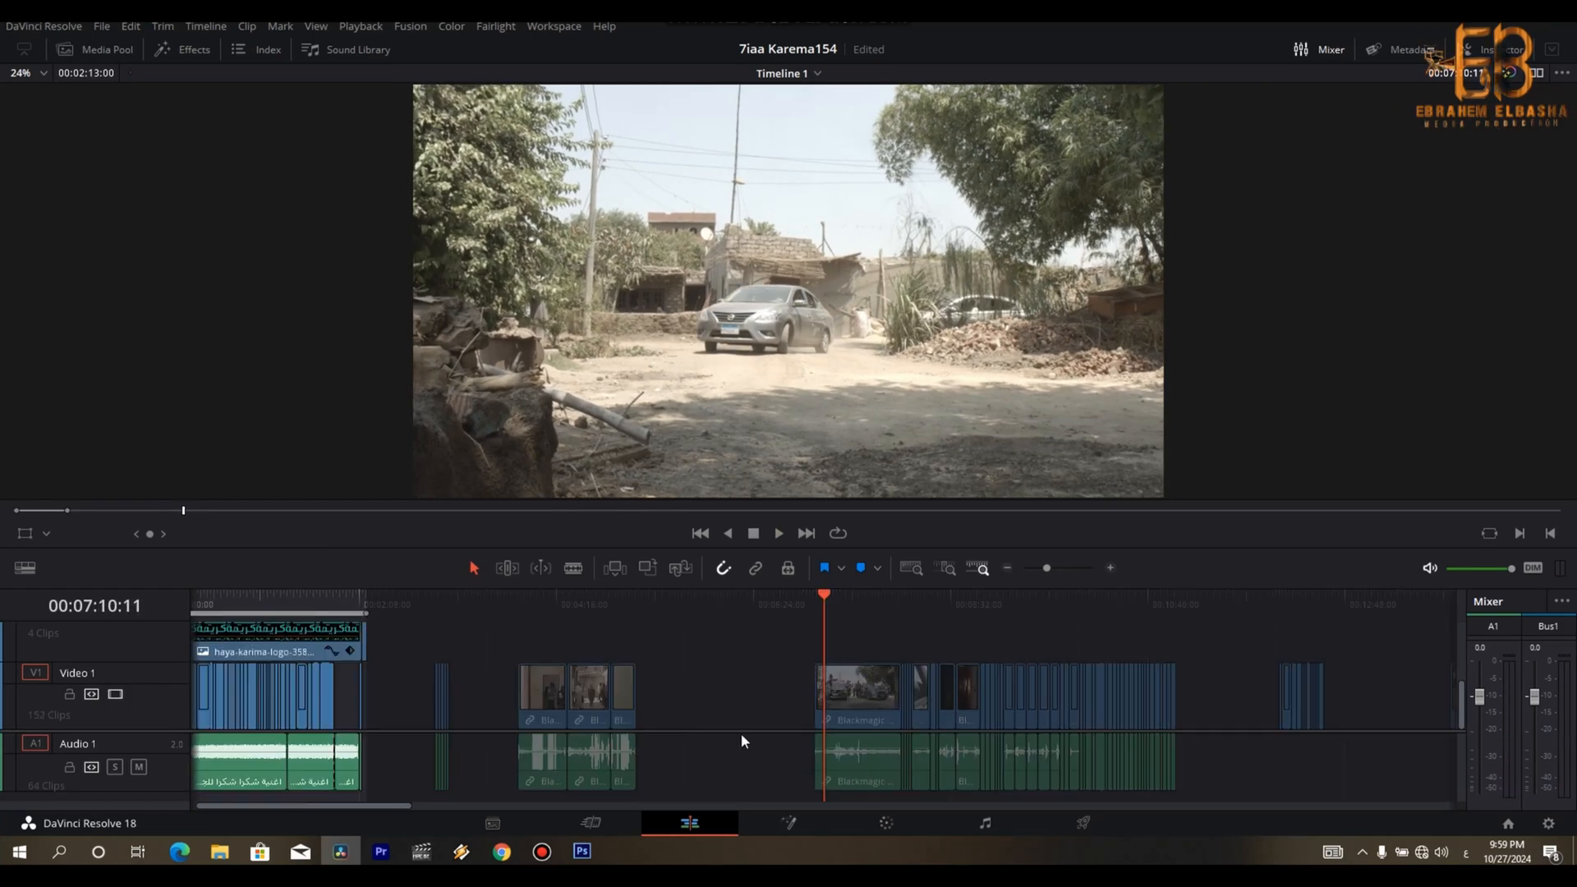
{"action": "left_click_drag", "start_coordinate": [700, 665], "coordinate": [523, 776]}
{"action": "key", "text": "BackSpace"}
- Move the short shots at about 00:02:58 to about 00:11:27 and the arriving-cars shot to about 00:04:45
{"action": "left_click_drag", "start_coordinate": [442, 705], "coordinate": [1223, 707]}
{"action": "left_click_drag", "start_coordinate": [1311, 601], "coordinate": [899, 618]}
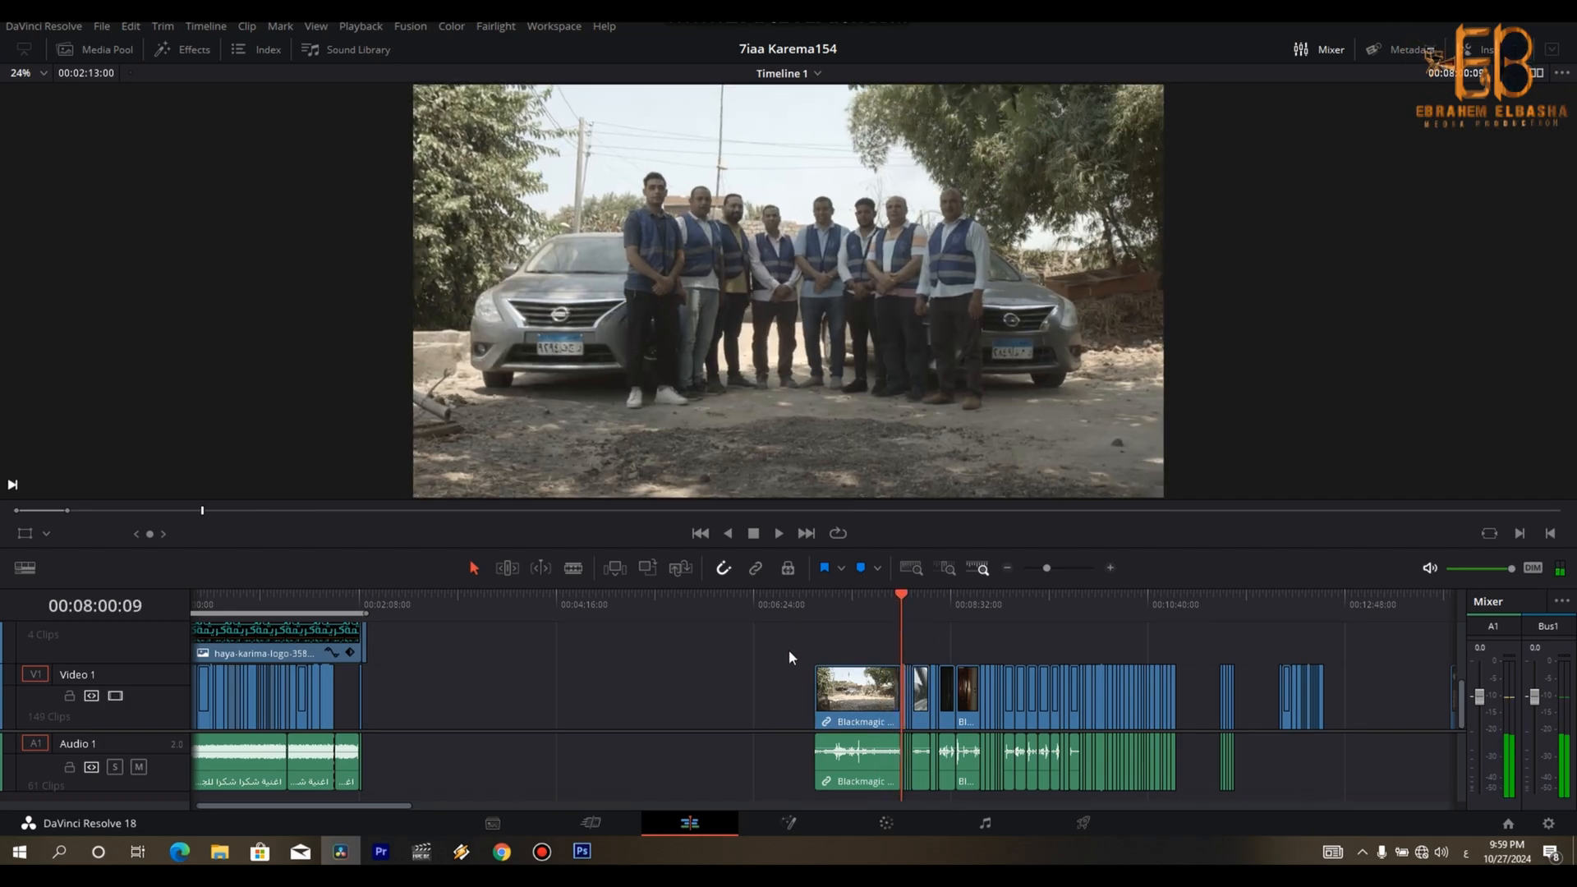
{"action": "left_click_drag", "start_coordinate": [870, 738], "coordinate": [656, 706]}
{"action": "left_click_drag", "start_coordinate": [904, 595], "coordinate": [912, 599]}
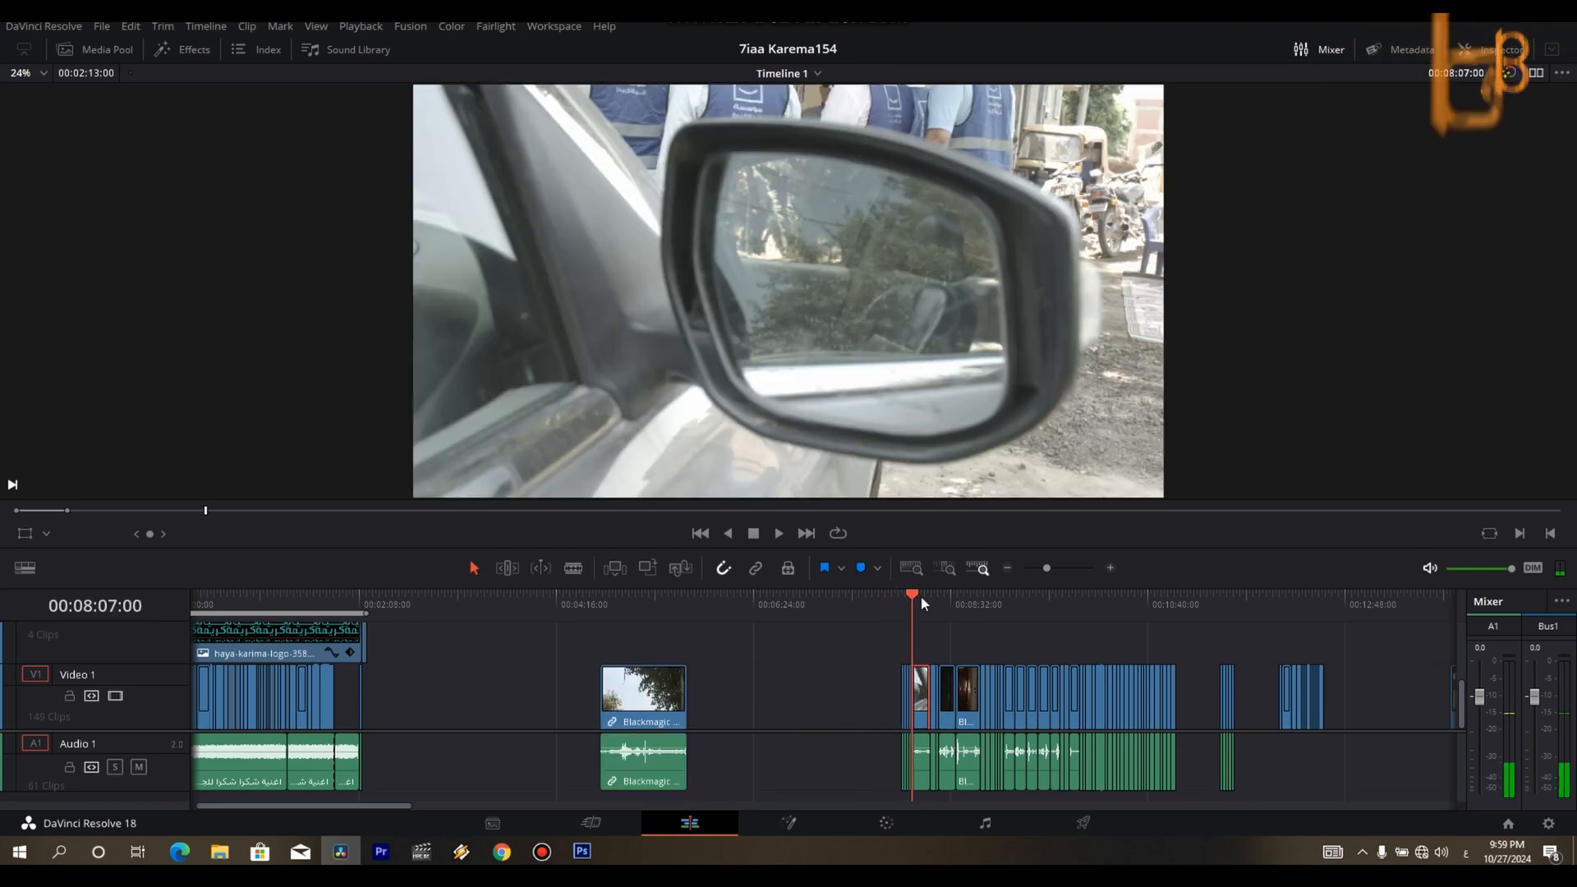
- Move the short group shot just before the car-mirror shot to about 00:11:09 and check its surroundings
{"action": "left_click_drag", "start_coordinate": [877, 676], "coordinate": [910, 757]}
{"action": "left_click_drag", "start_coordinate": [1201, 717], "coordinate": [1195, 712]}
{"action": "left_click_drag", "start_coordinate": [1191, 603], "coordinate": [1202, 606]}
{"action": "left_click", "coordinate": [1227, 608]}
{"action": "left_click", "coordinate": [914, 609]}
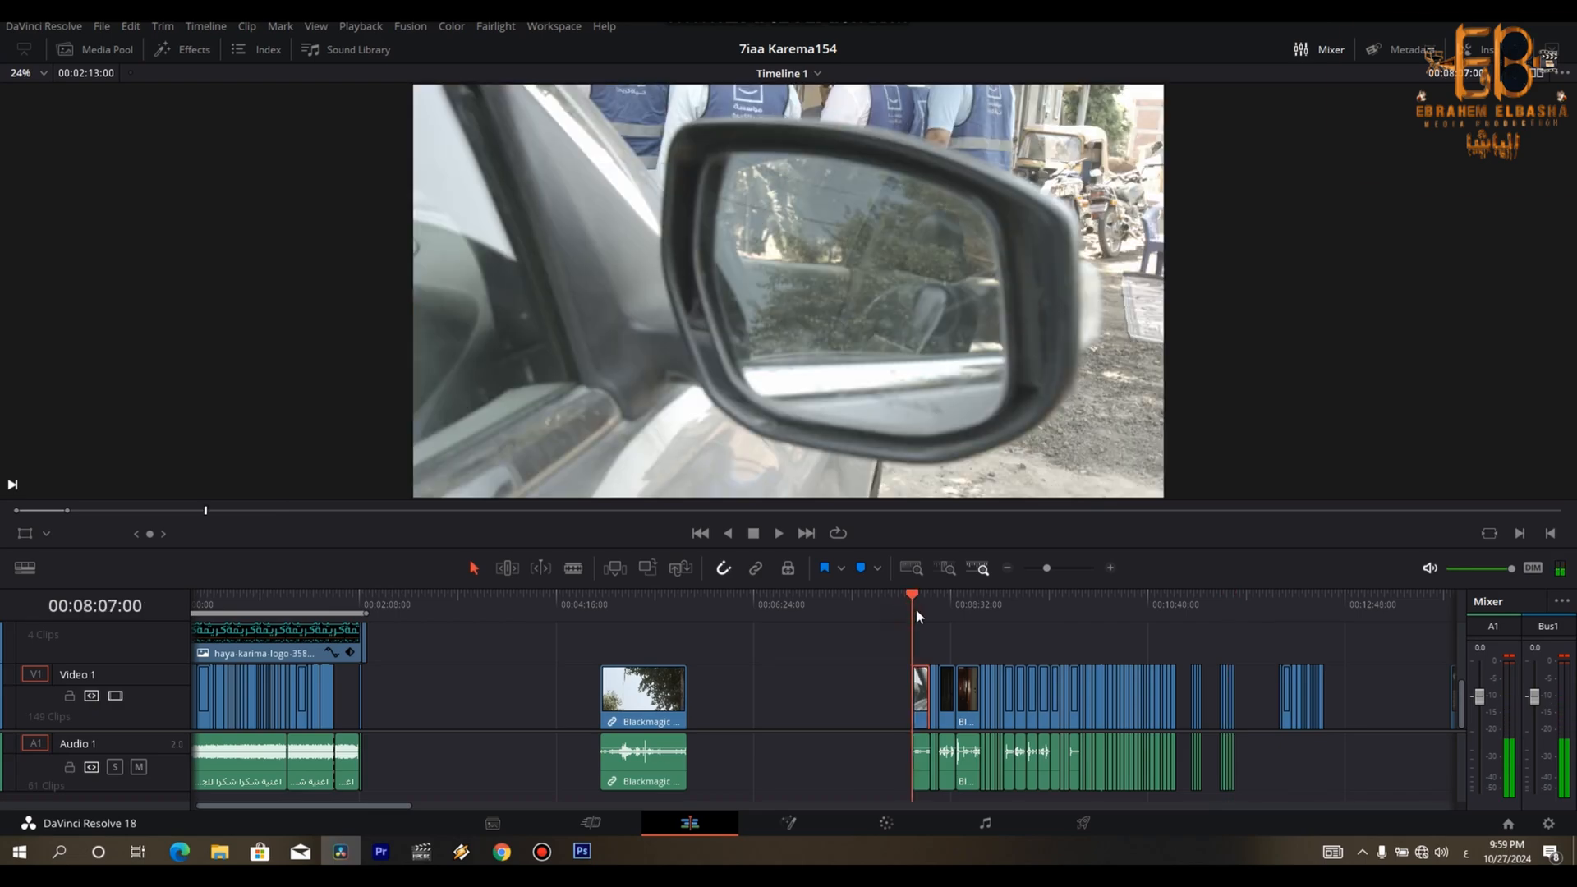
- Move the leftover shots from the car-mirror shot onward to about 00:06:02 and the arriving-cars shot to 00:02:51:03
{"action": "left_click_drag", "start_coordinate": [830, 660], "coordinate": [943, 708]}
{"action": "left_click", "coordinate": [624, 632]}
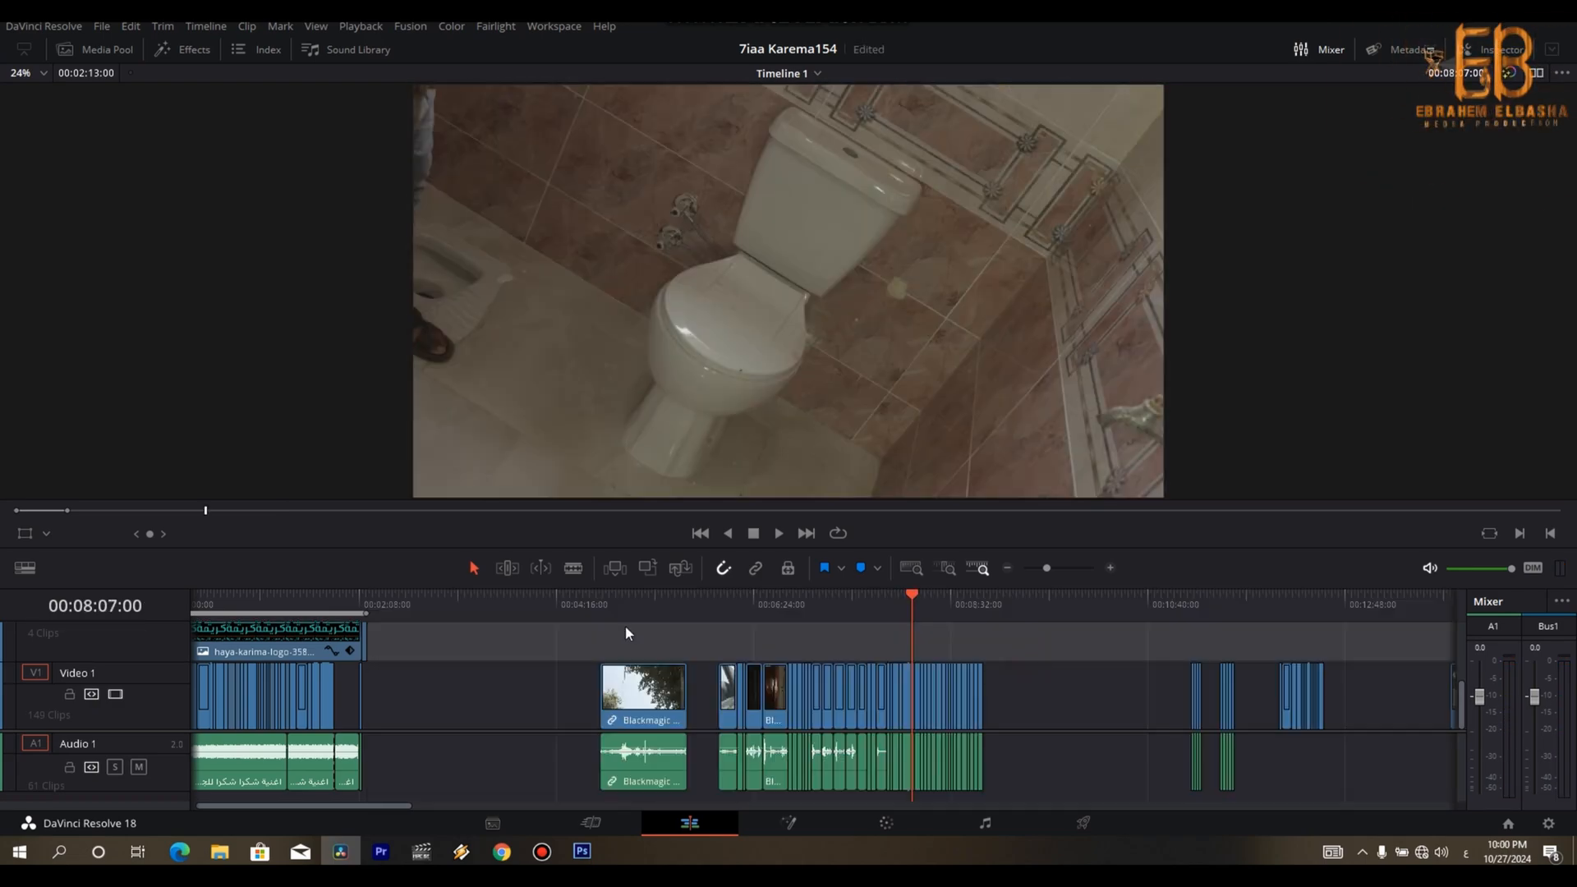
{"action": "left_click", "coordinate": [602, 612]}
{"action": "left_click_drag", "start_coordinate": [657, 637], "coordinate": [466, 717]}
{"action": "left_click", "coordinate": [427, 613]}
- Enable linked selection and cut off the opening of the arriving-cars shot up to 00:02:52:03, including its audio
{"action": "key", "text": "ctrl+equal"}
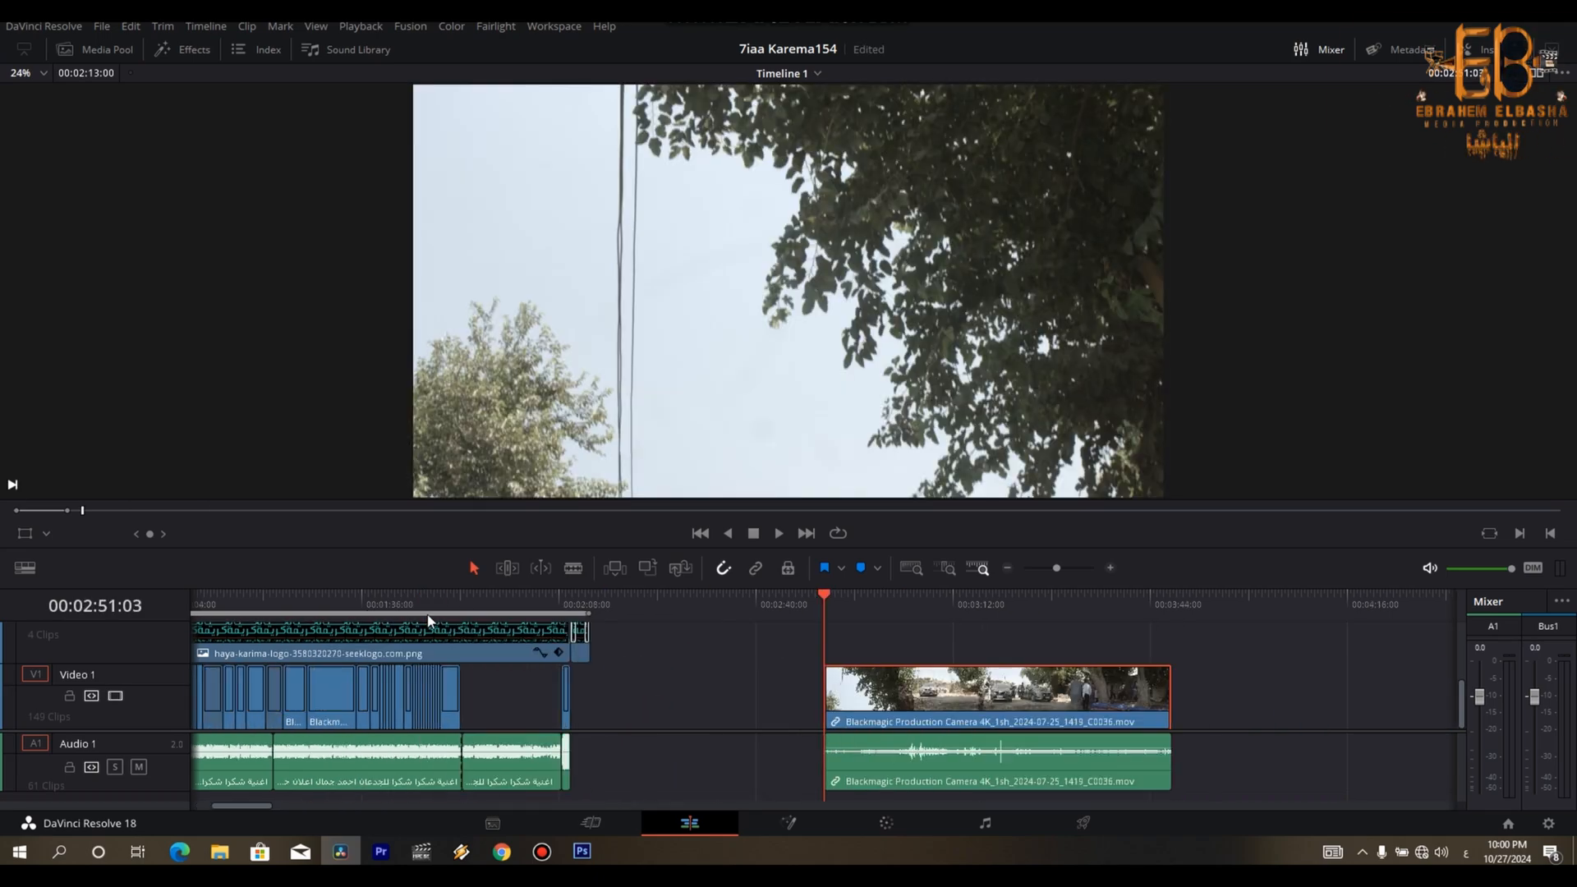
{"action": "key", "text": "ctrl+equal"}
{"action": "left_click", "coordinate": [755, 567]}
{"action": "left_click", "coordinate": [848, 775]}
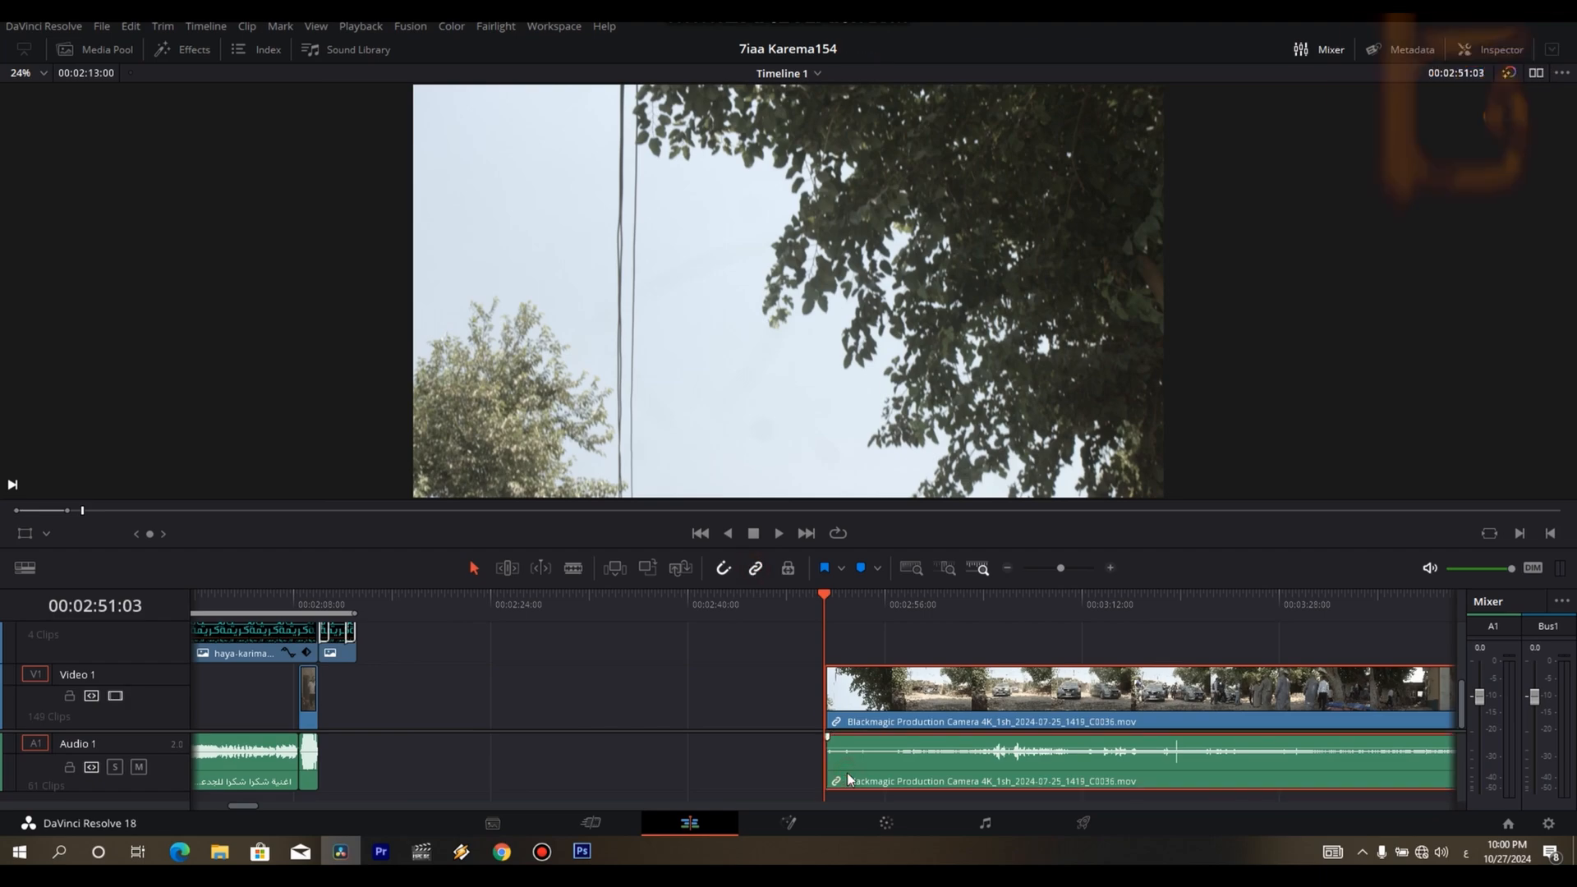
{"action": "key", "text": "space"}
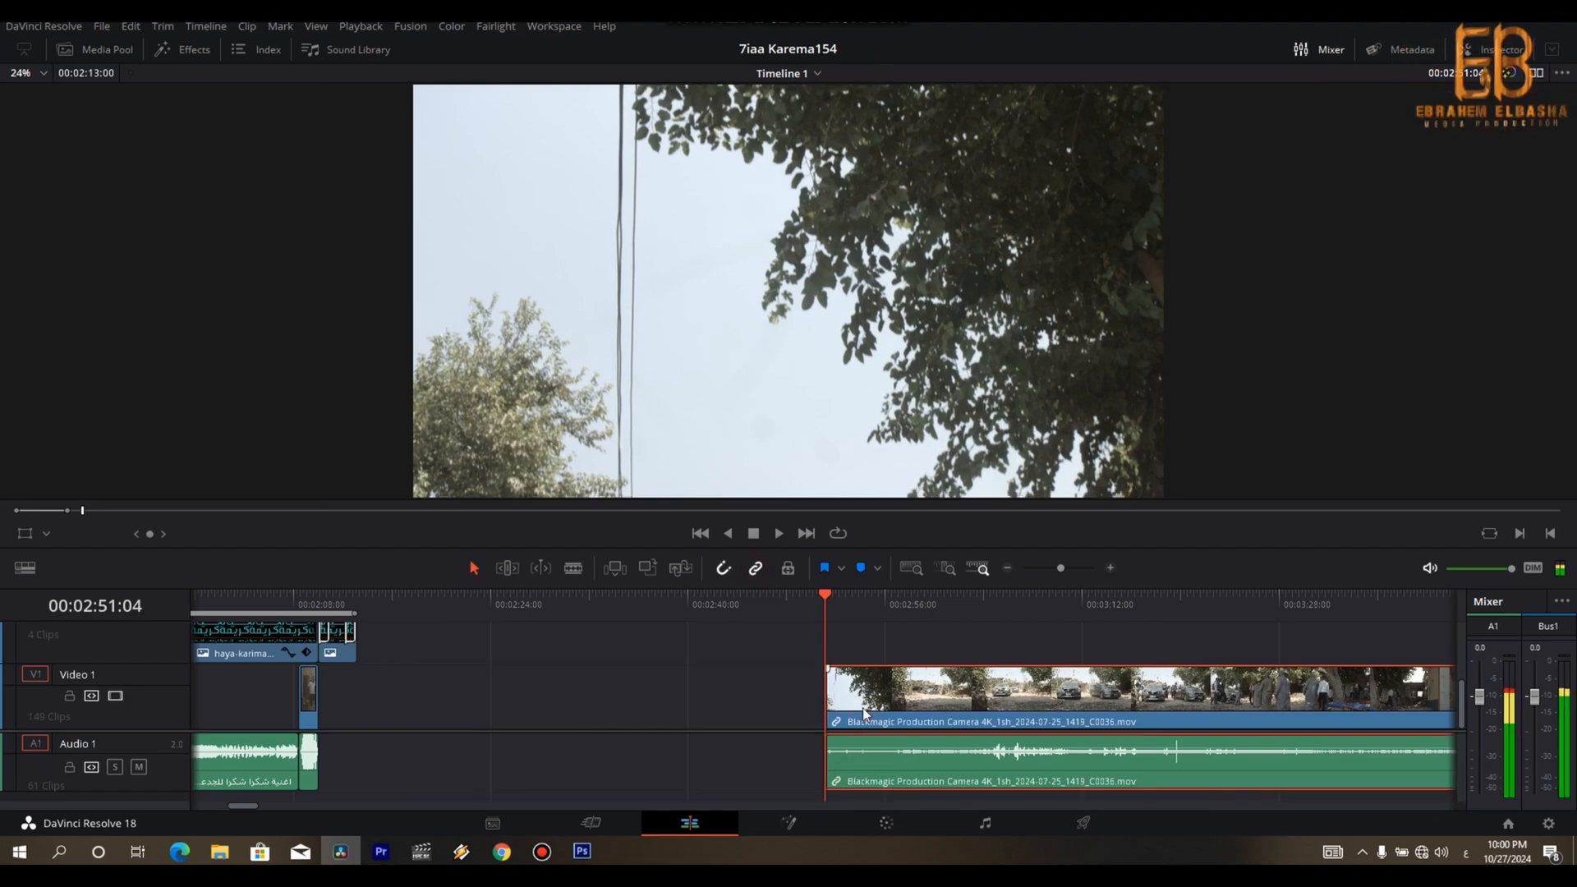
{"action": "key", "text": "space"}
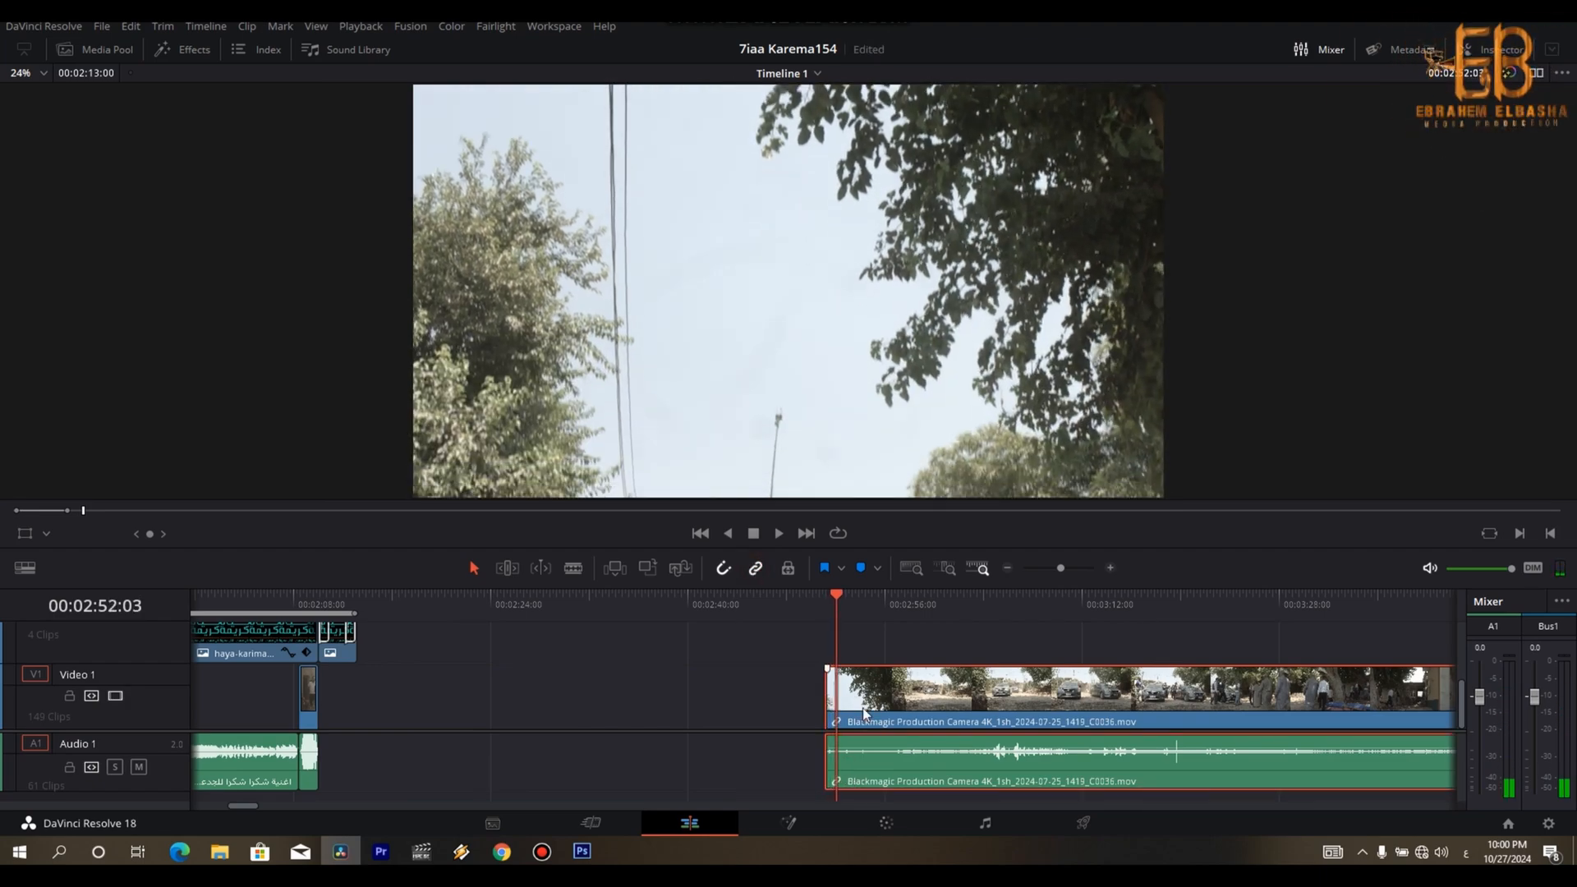
{"action": "key", "text": "ctrl+b"}
{"action": "key", "text": "BackSpace"}
- Split the arriving-cars shot at 00:02:55:25 and set the speed of its remaining part to 166%
{"action": "left_click", "coordinate": [864, 713]}
{"action": "key", "text": "space"}
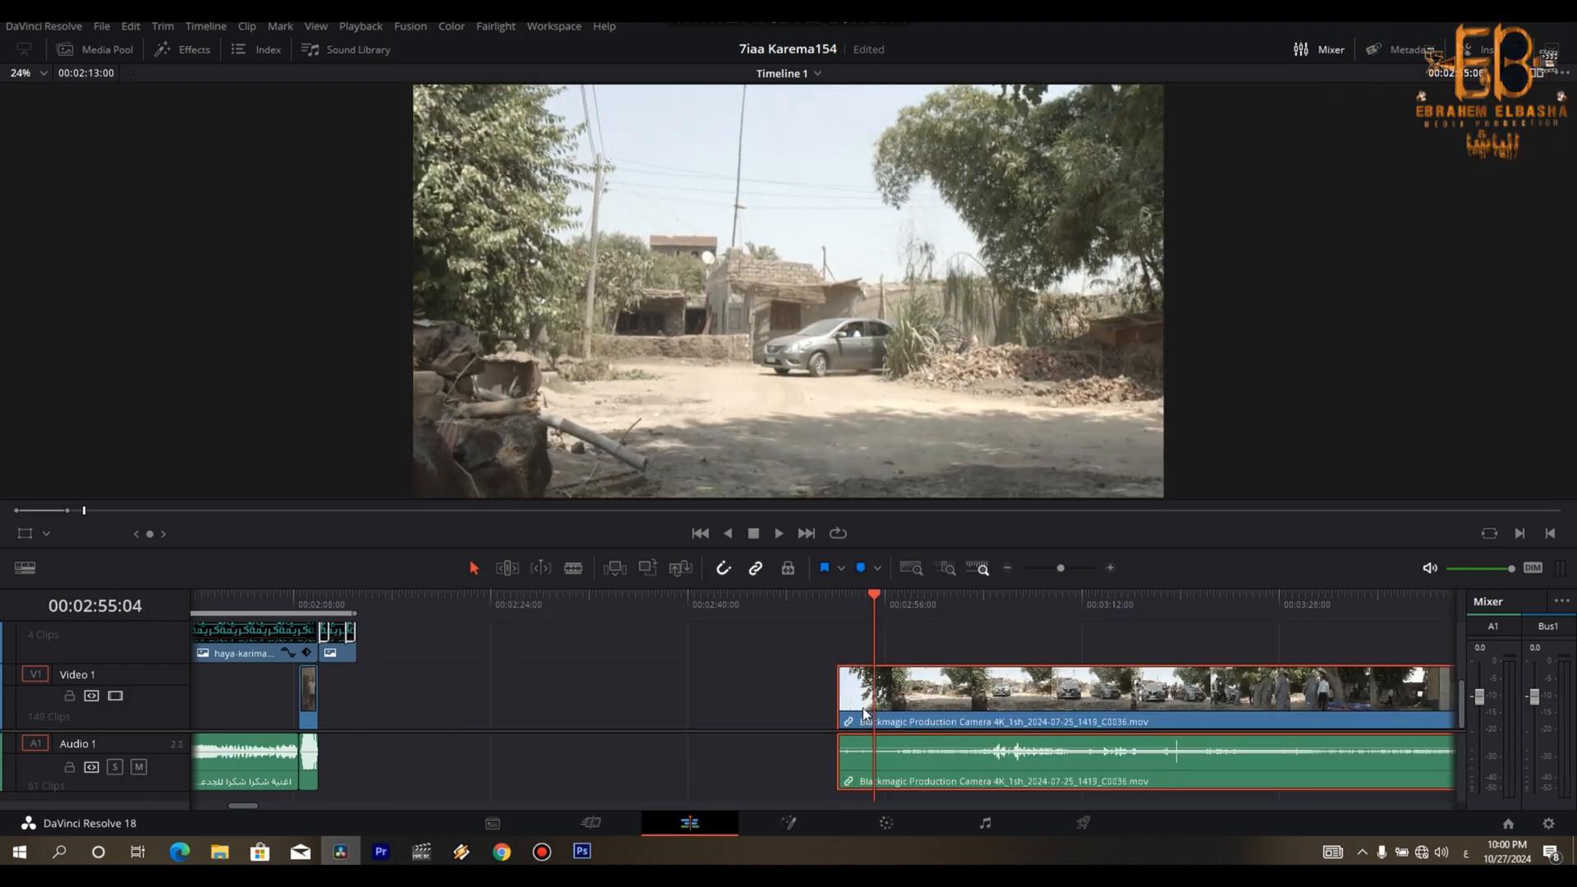
{"action": "key", "text": "space"}
{"action": "key", "text": "ctrl+b"}
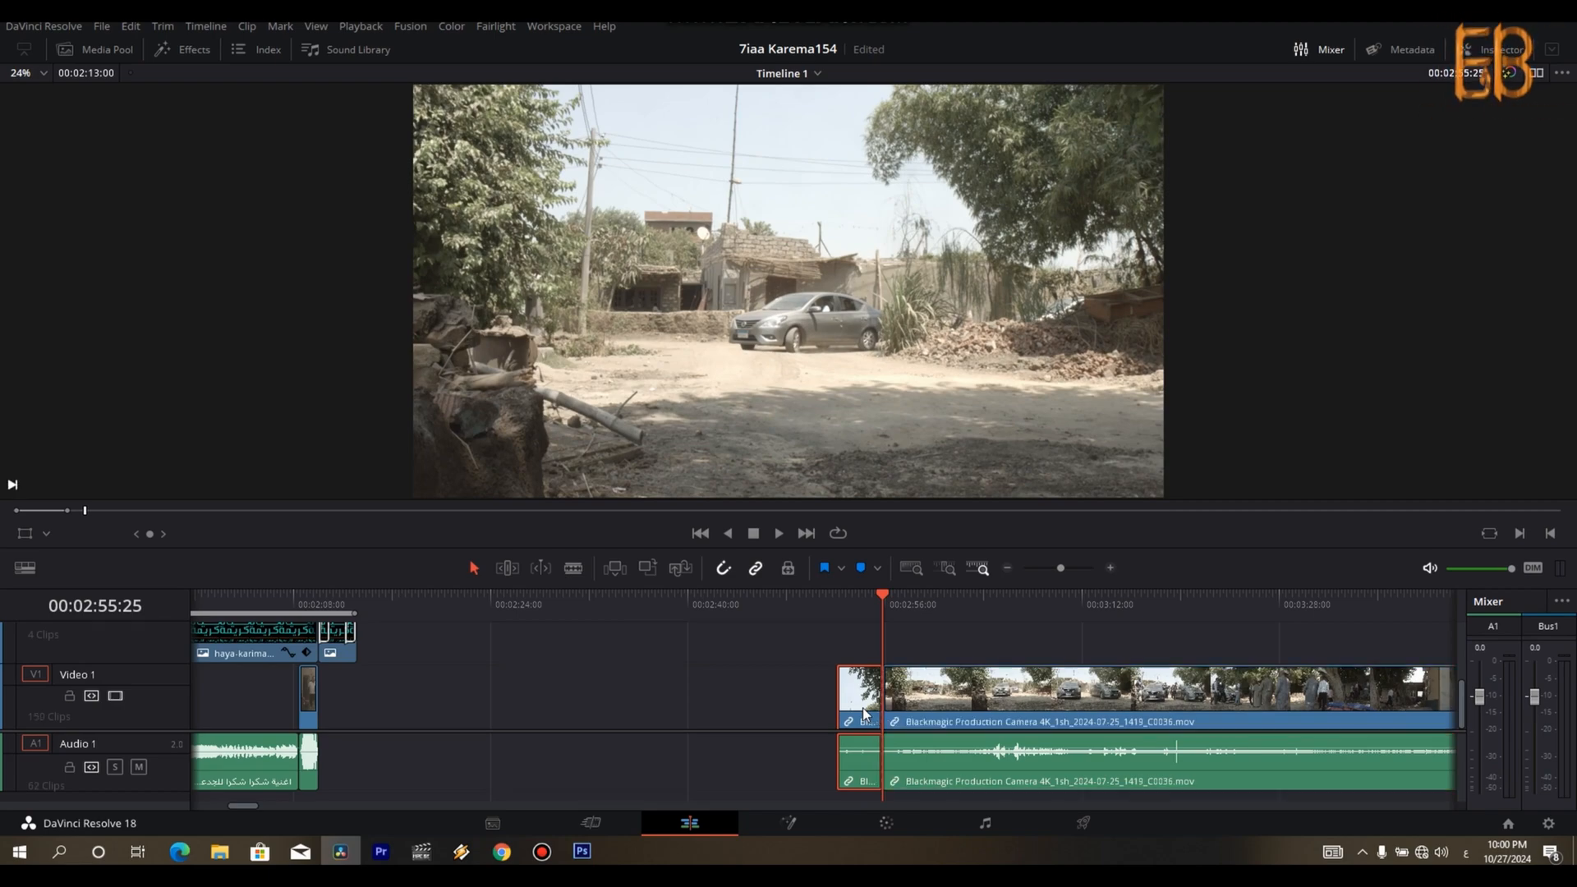
{"action": "left_click", "coordinate": [1012, 707]}
{"action": "key", "text": "r"}
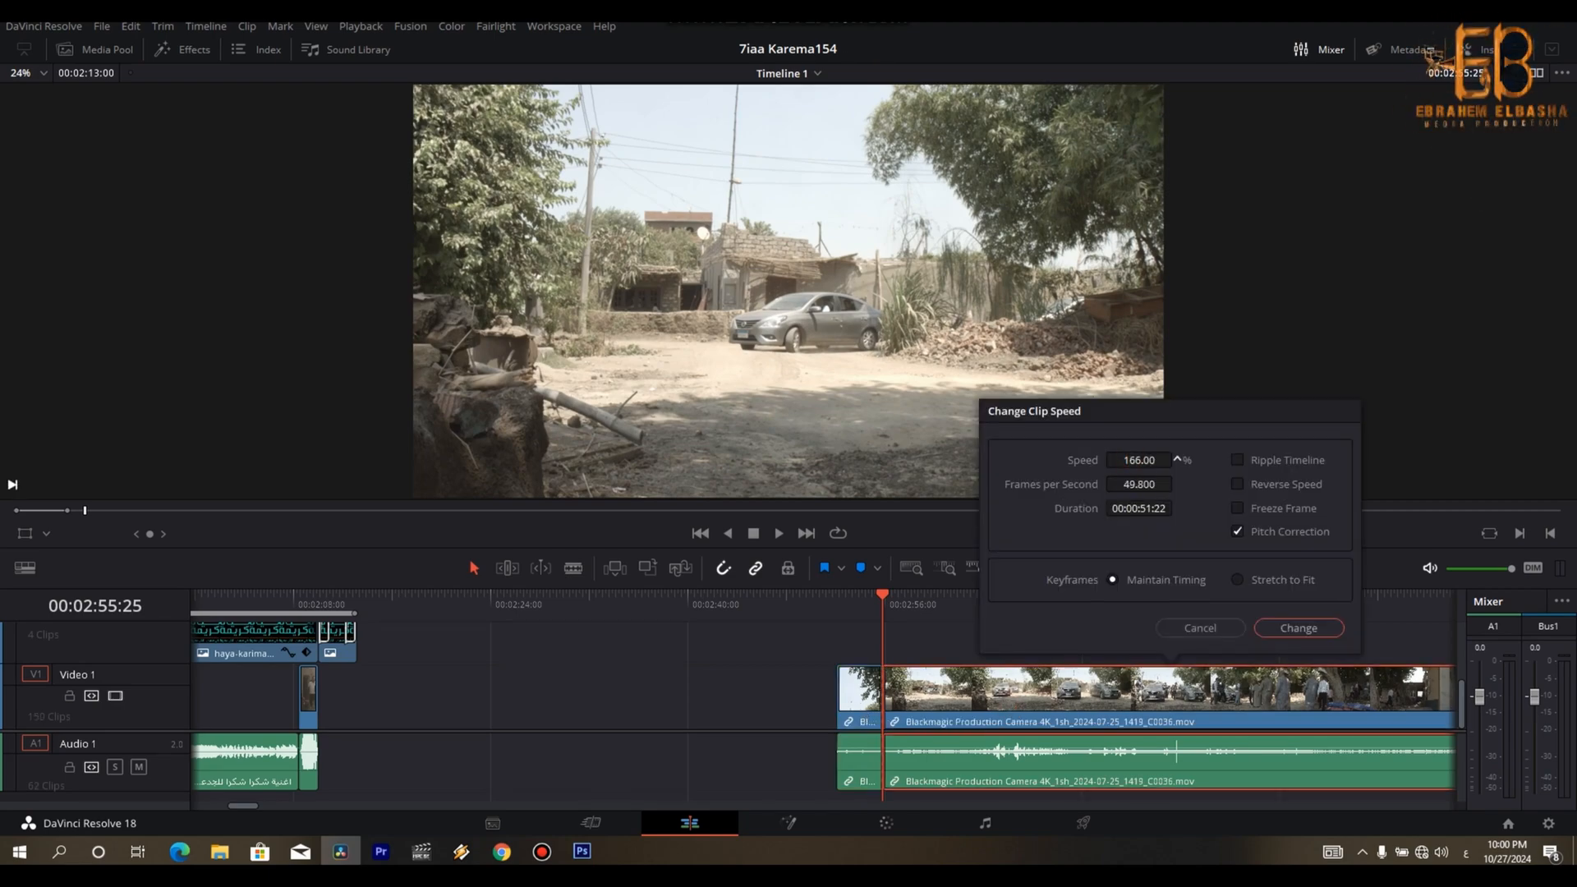
{"action": "left_click", "coordinate": [1294, 624]}
- Find the moment the parked cars' doors are open and split the sped-up cars shot there, at 00:03:05:05
{"action": "key", "text": "space"}
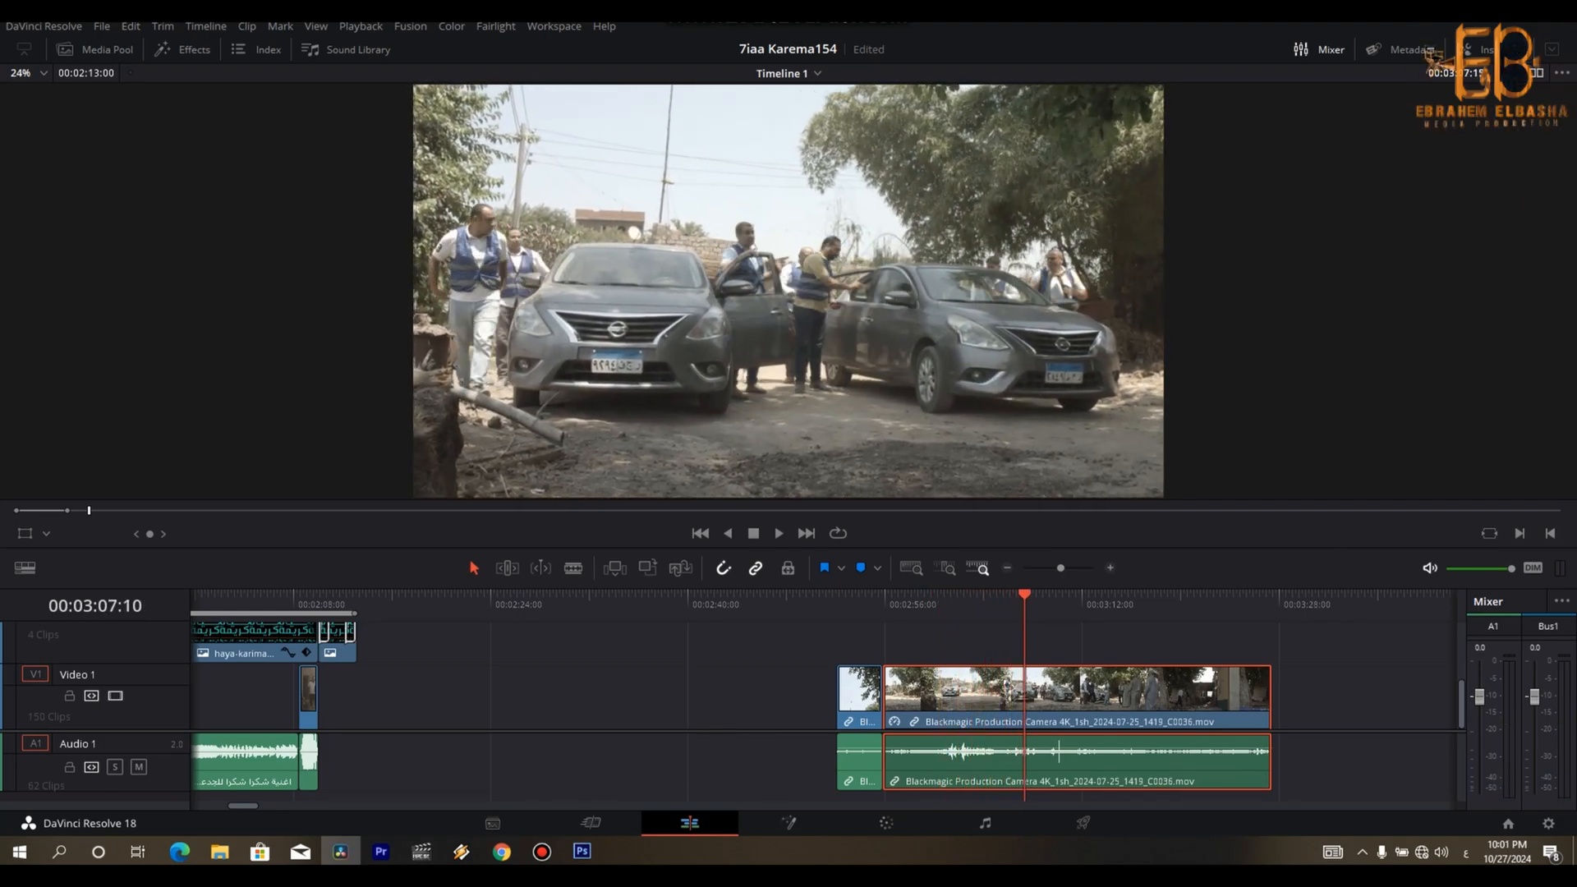
{"action": "key", "text": "space"}
{"action": "key", "text": "Left"}
{"action": "key", "text": "Left"}
{"action": "key", "text": "Left"}
{"action": "key", "text": "Left"}
{"action": "key", "text": "Left"}
{"action": "key", "text": "Left"}
{"action": "key", "text": "Left"}
{"action": "key", "text": "Left"}
{"action": "key", "text": "Left"}
{"action": "key", "text": "Left"}
{"action": "key", "text": "Left"}
{"action": "key", "text": "Left"}
{"action": "key", "text": "Left"}
{"action": "key", "text": "Left"}
{"action": "key", "text": "Left"}
{"action": "key", "text": "Left"}
{"action": "key", "text": "Left"}
{"action": "key", "text": "Left"}
{"action": "key", "text": "Left"}
{"action": "key", "text": "Left"}
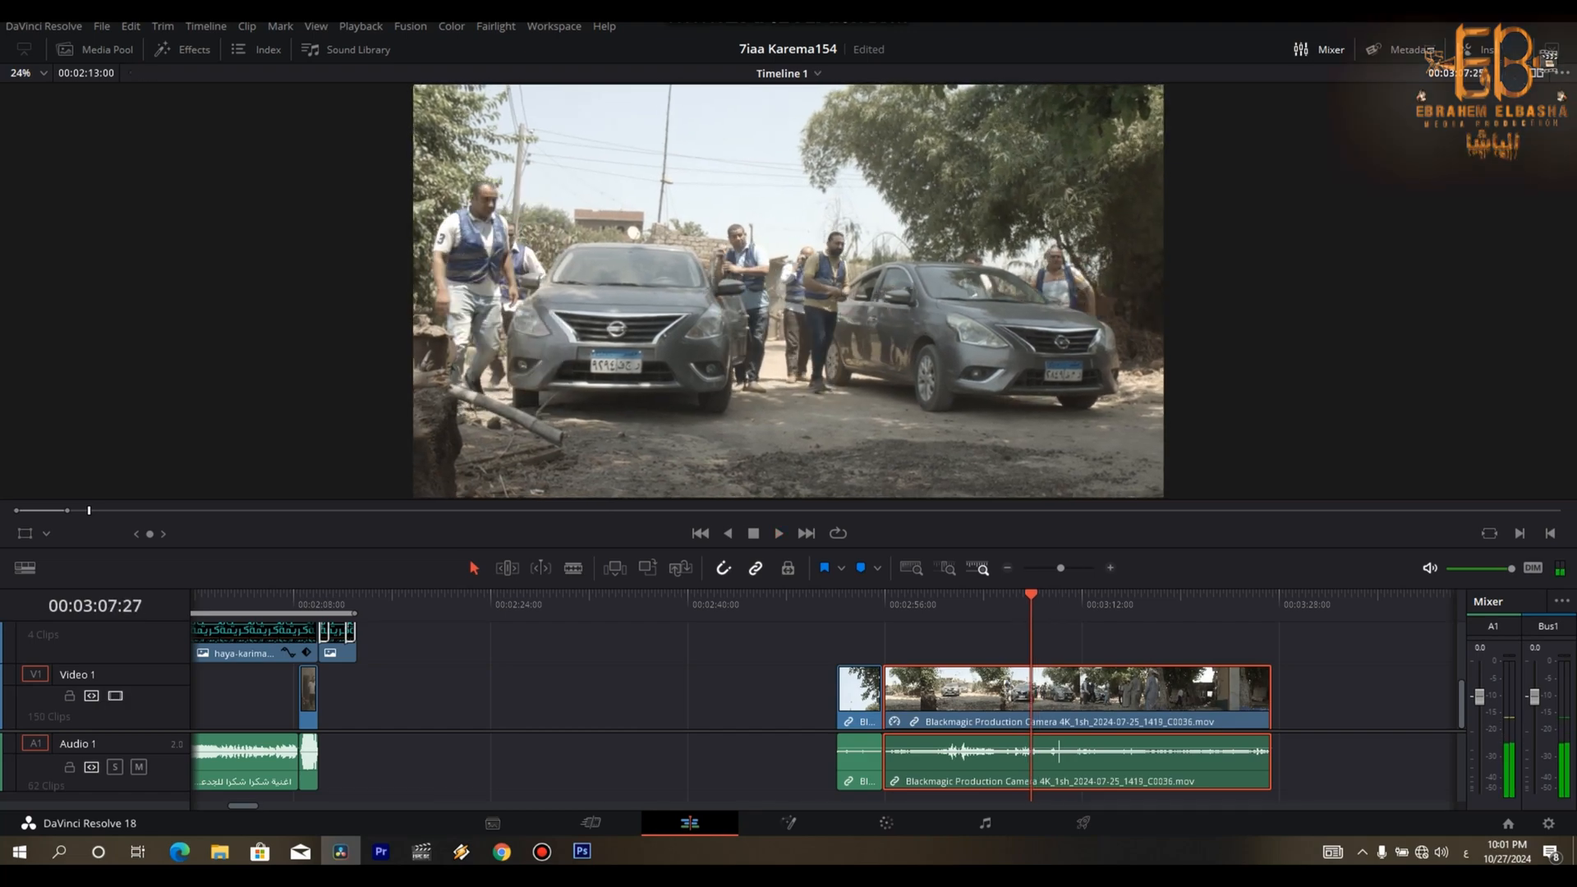
{"action": "key", "text": "Left"}
{"action": "key", "text": "Left"}
{"action": "key", "text": "Left"}
{"action": "key", "text": "Left"}
{"action": "key", "text": "Left"}
{"action": "key", "text": "Left"}
{"action": "key", "text": "Left"}
{"action": "key", "text": "Left"}
{"action": "key", "text": "Left"}
{"action": "key", "text": "Left"}
{"action": "key", "text": "Left"}
{"action": "key", "text": "Left"}
{"action": "key", "text": "Left"}
{"action": "key", "text": "Left"}
{"action": "key", "text": "Left"}
{"action": "key", "text": "Left"}
{"action": "key", "text": "Left"}
{"action": "key", "text": "Left"}
{"action": "key", "text": "Left"}
{"action": "key", "text": "Left"}
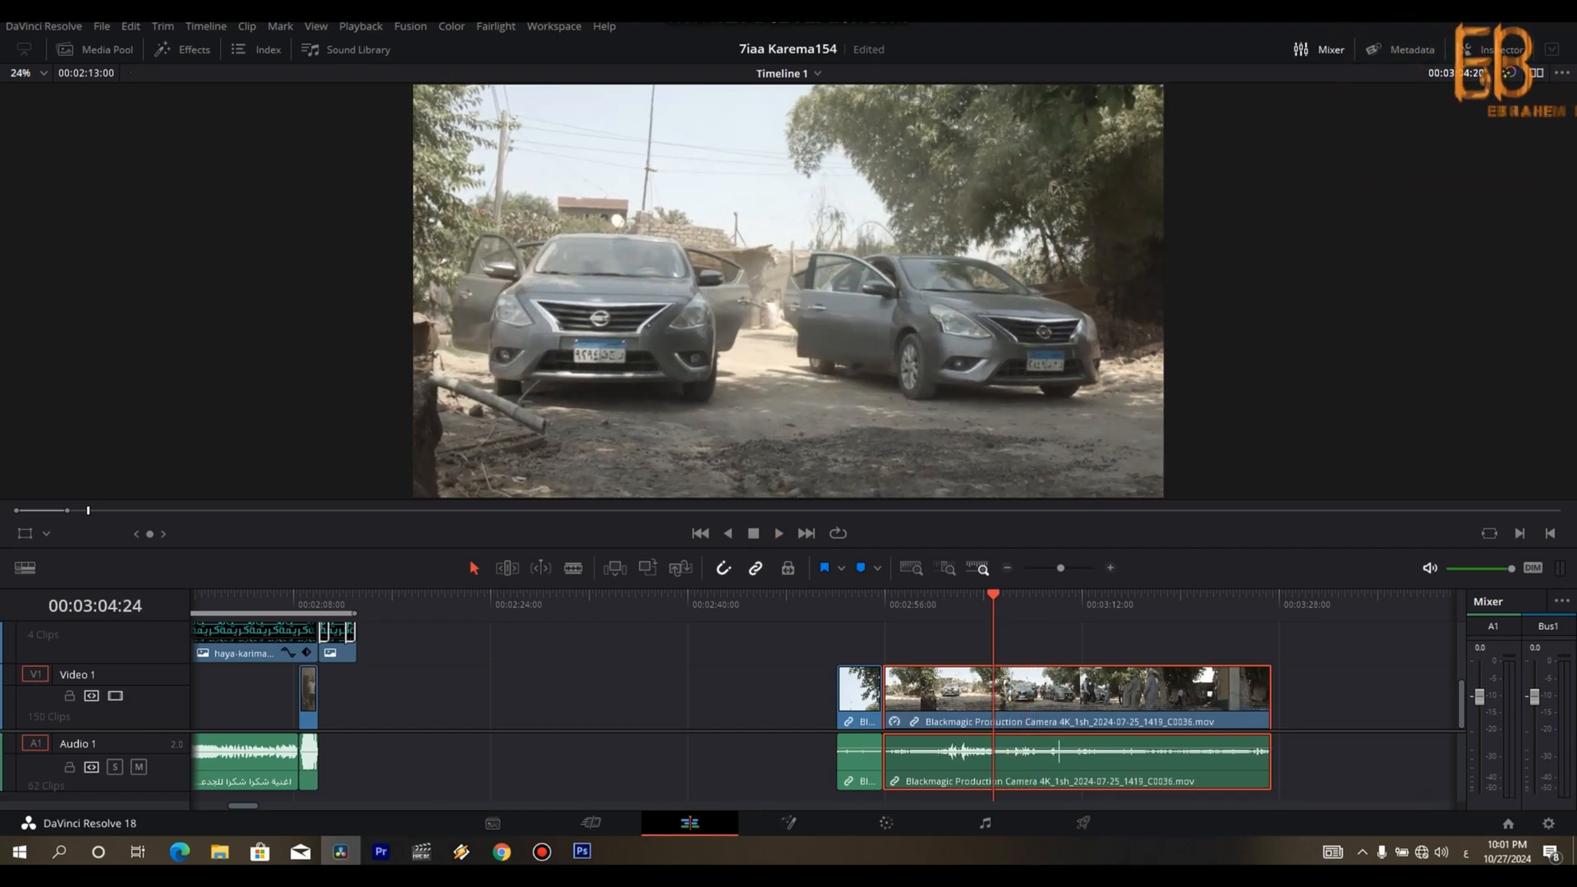
{"action": "key", "text": "Left"}
{"action": "key", "text": "Left"}
{"action": "key", "text": "Left"}
{"action": "key", "text": "Left"}
{"action": "key", "text": "Left"}
{"action": "key", "text": "Left"}
{"action": "key", "text": "Left"}
{"action": "key", "text": "Left"}
{"action": "key", "text": "space"}
{"action": "key", "text": "space"}
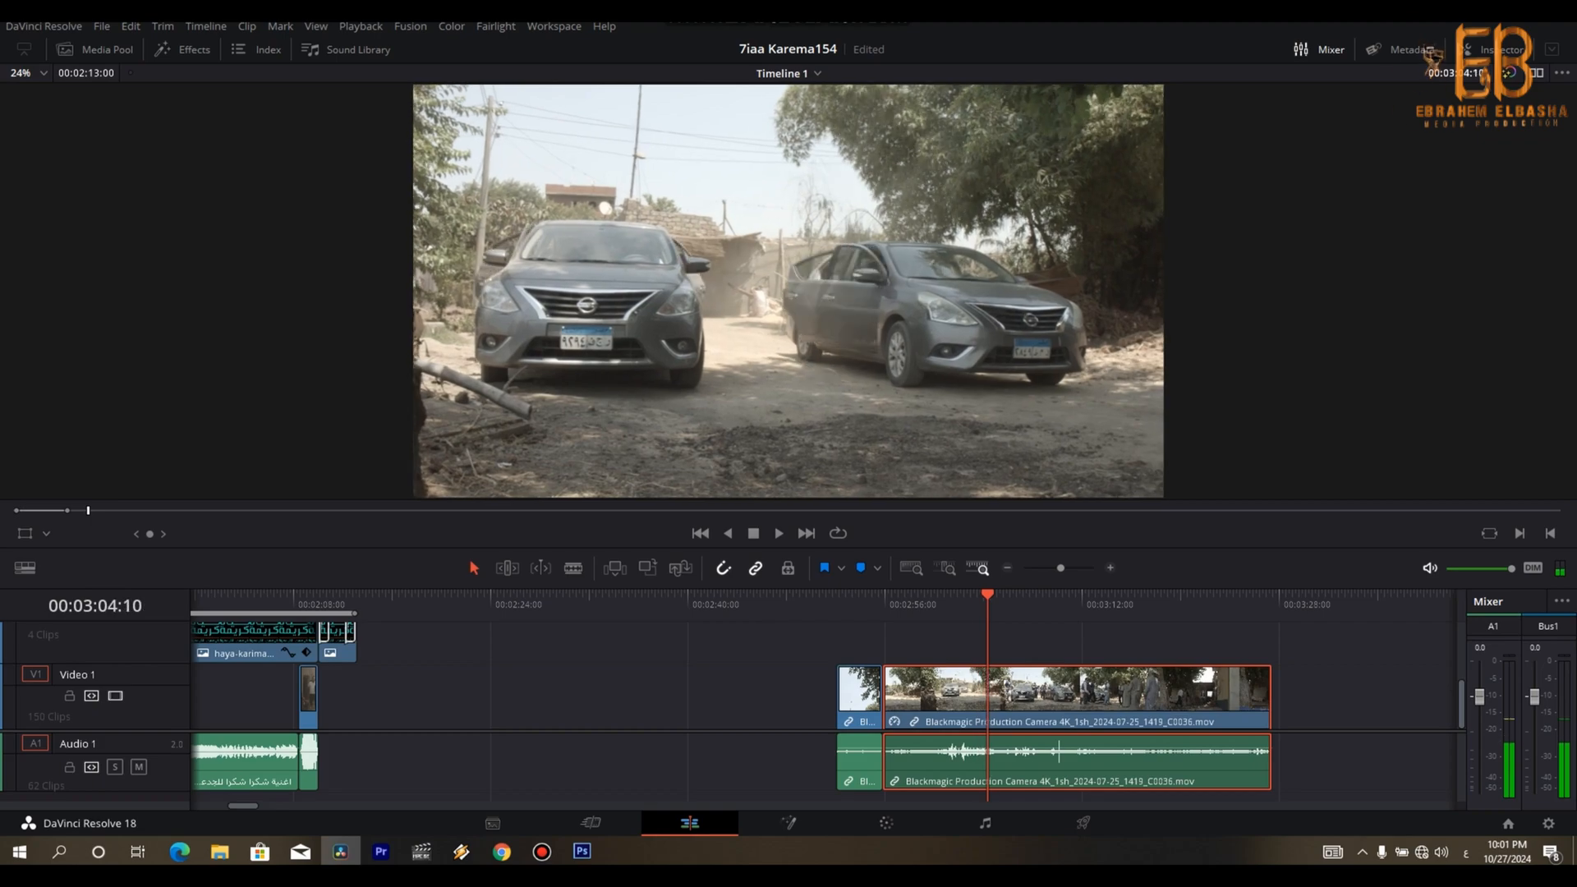
{"action": "key", "text": "Right"}
{"action": "key", "text": "Right"}
{"action": "key", "text": "Right"}
{"action": "key", "text": "Right"}
{"action": "key", "text": "Right"}
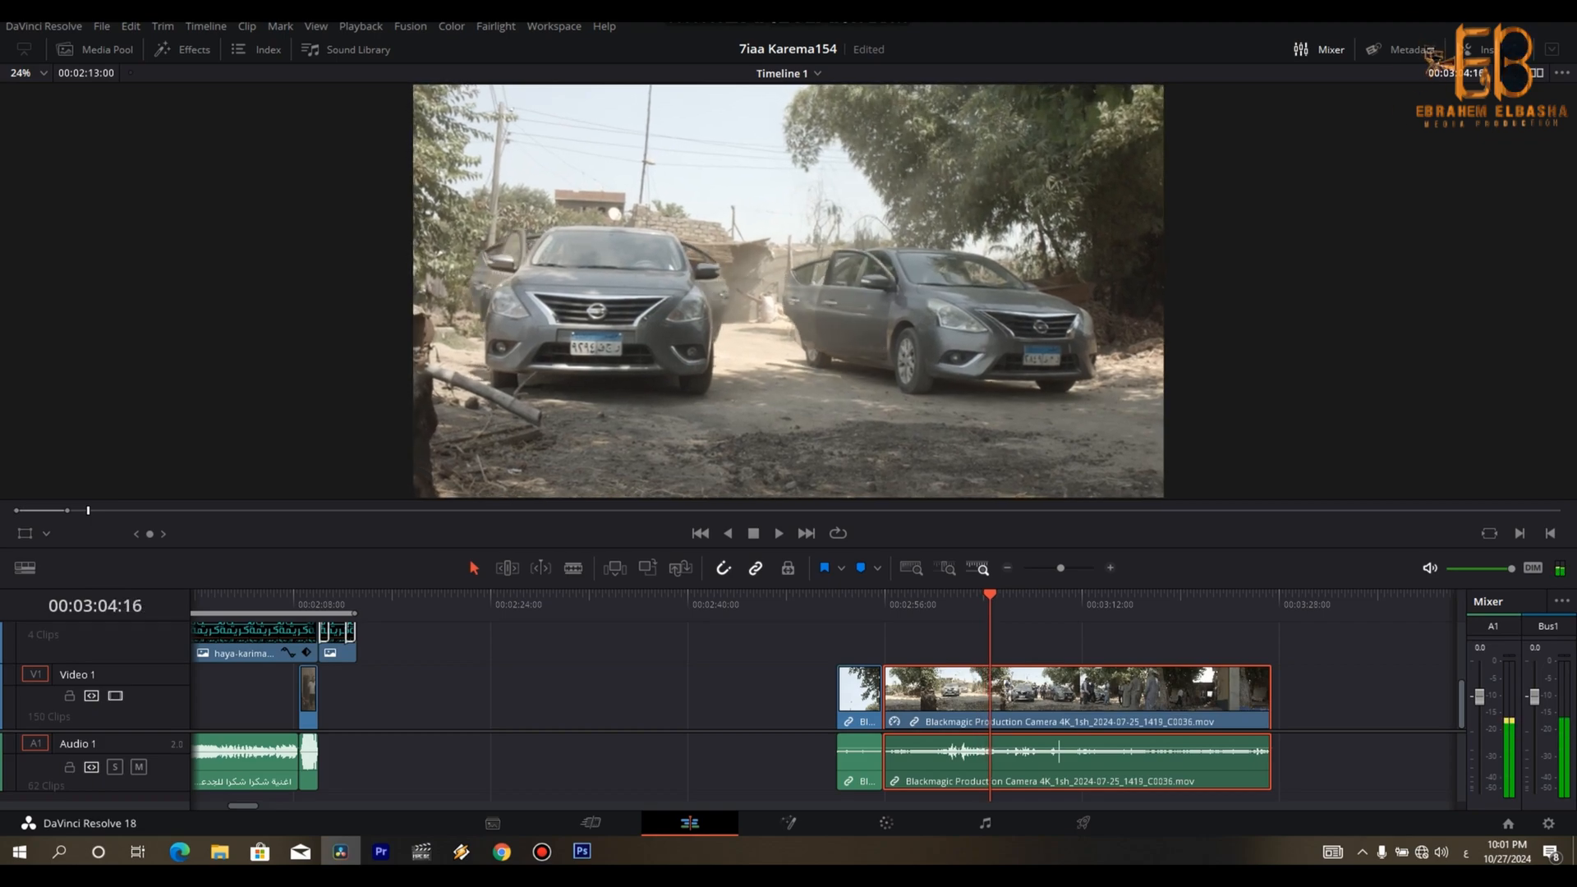
{"action": "key", "text": "Right"}
{"action": "key", "text": "Right"}
{"action": "key", "text": "Right"}
{"action": "key", "text": "Right"}
{"action": "key", "text": "Right"}
{"action": "key", "text": "Right"}
{"action": "key", "text": "Right"}
{"action": "key", "text": "Right"}
{"action": "key", "text": "Right"}
{"action": "key", "text": "Right"}
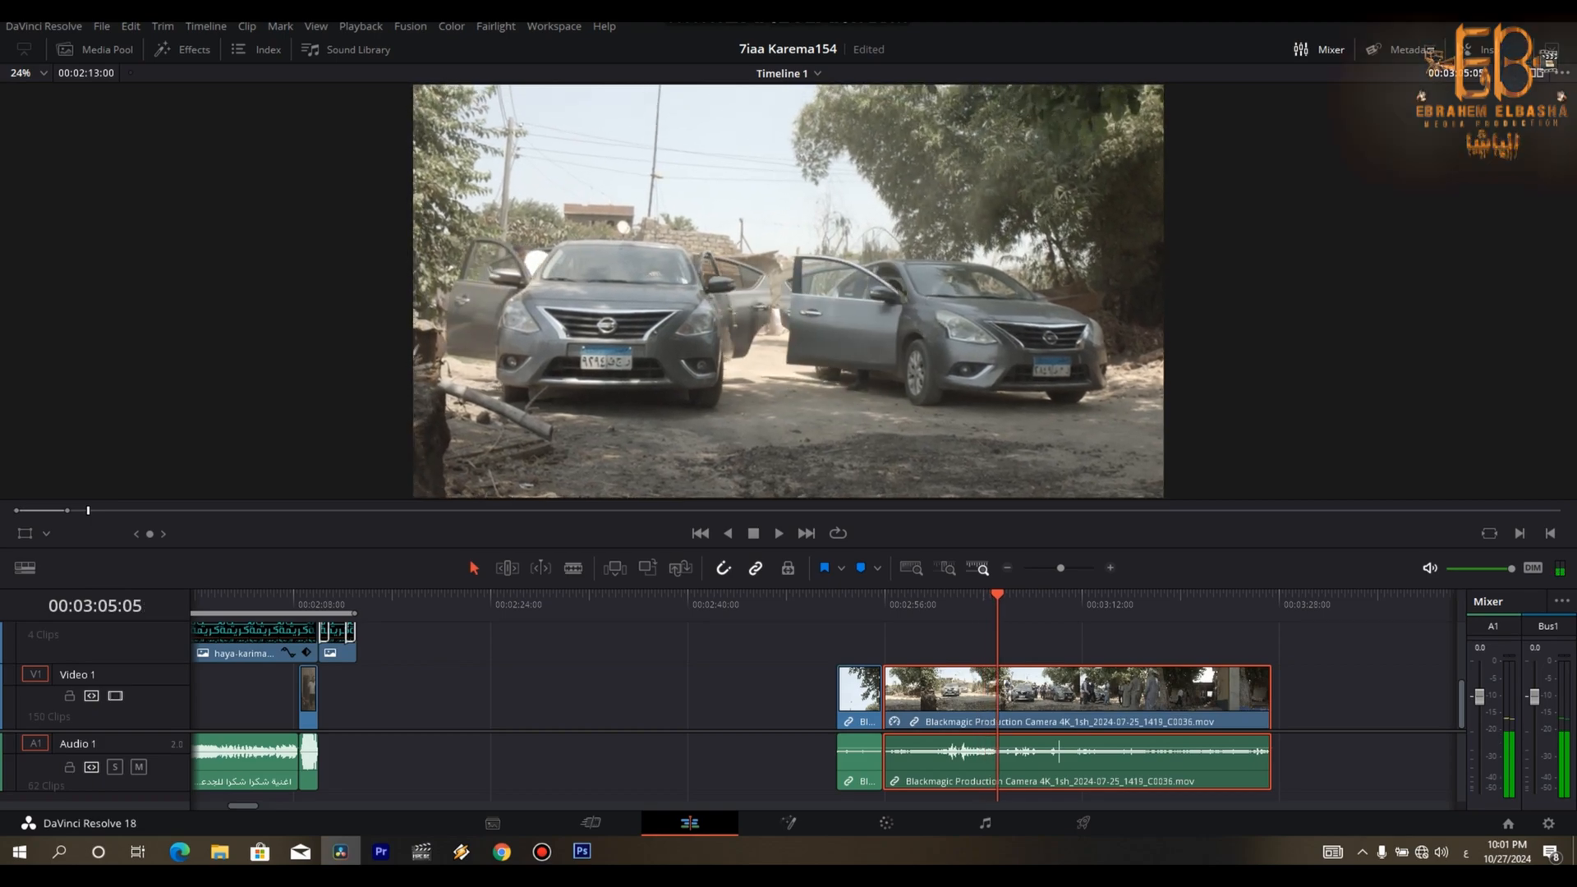
{"action": "key", "text": "ctrl+b"}
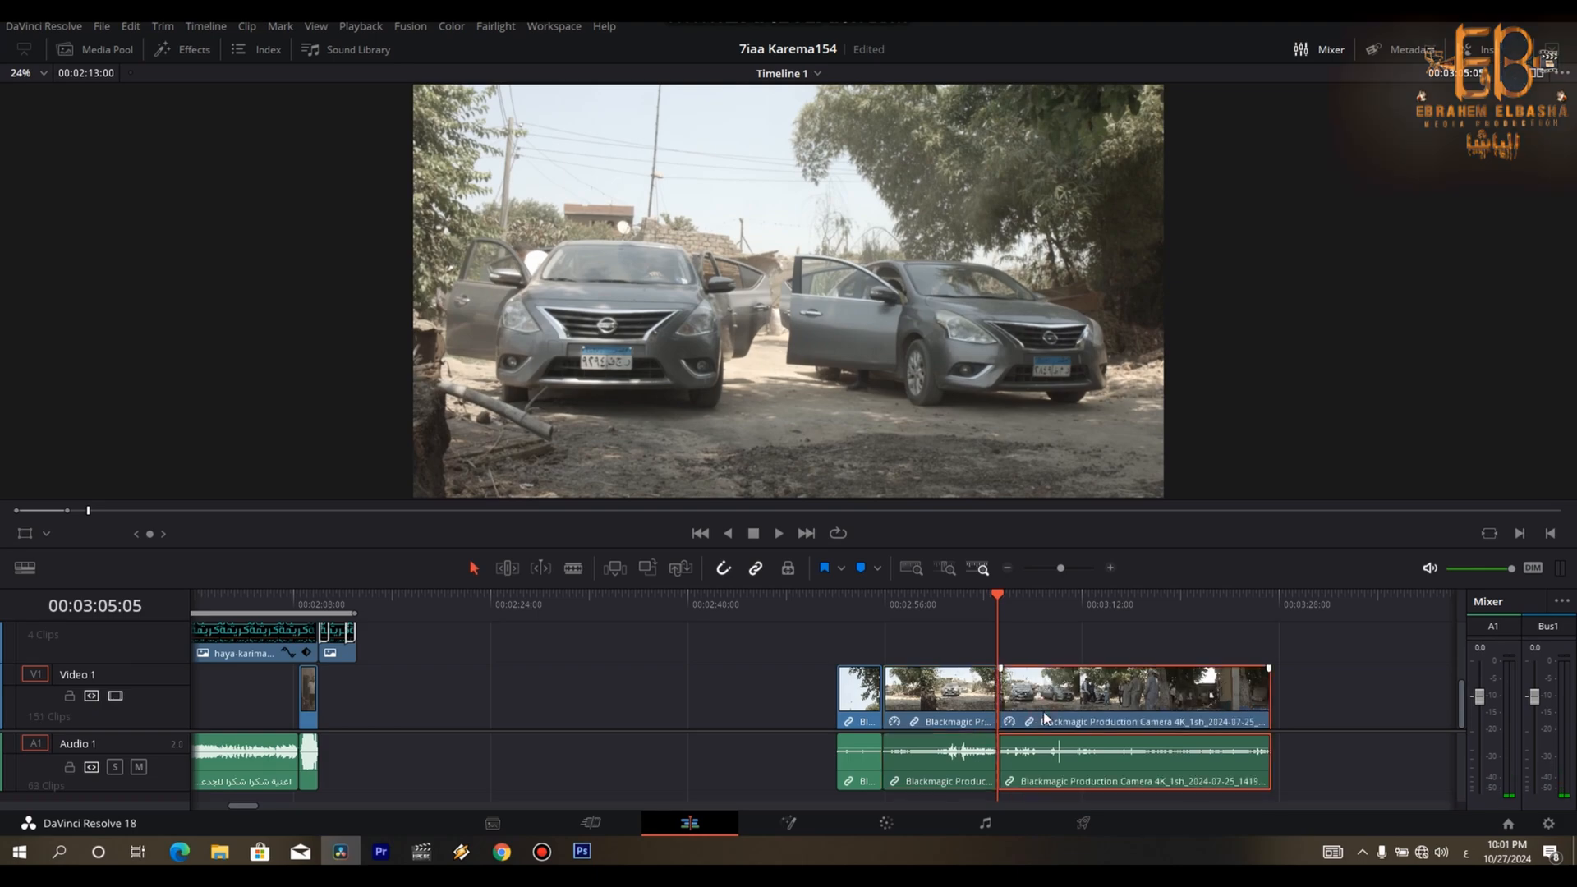
- Set the cars shot's last part to 100% speed, split it at about 00:03:16:09 and delete the remainder
{"action": "key", "text": "r"}
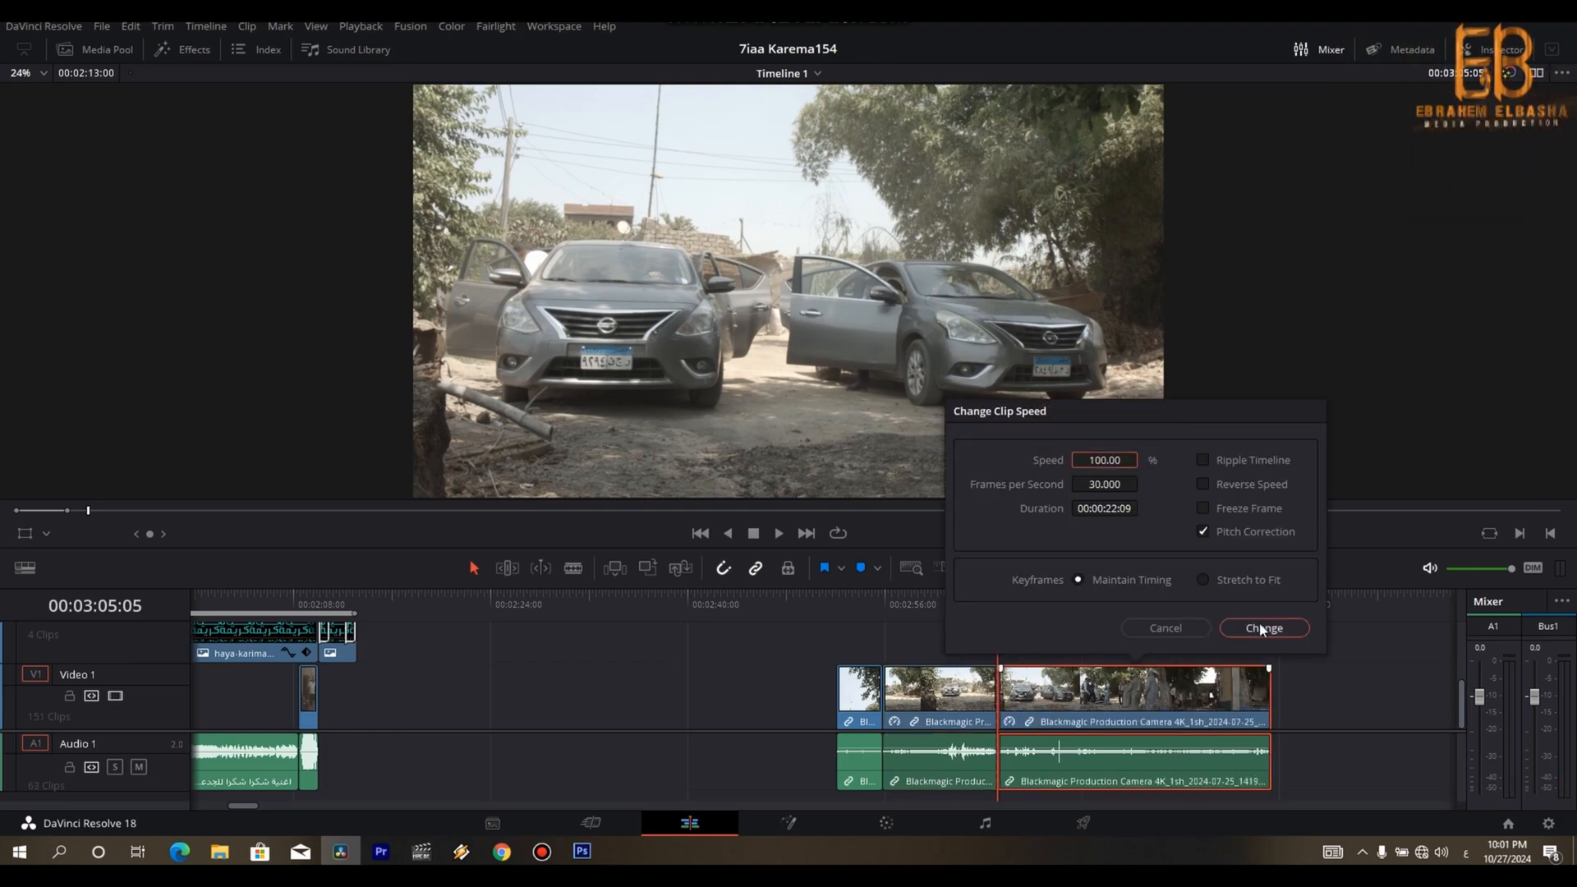
{"action": "left_click", "coordinate": [1261, 628]}
{"action": "key", "text": "space"}
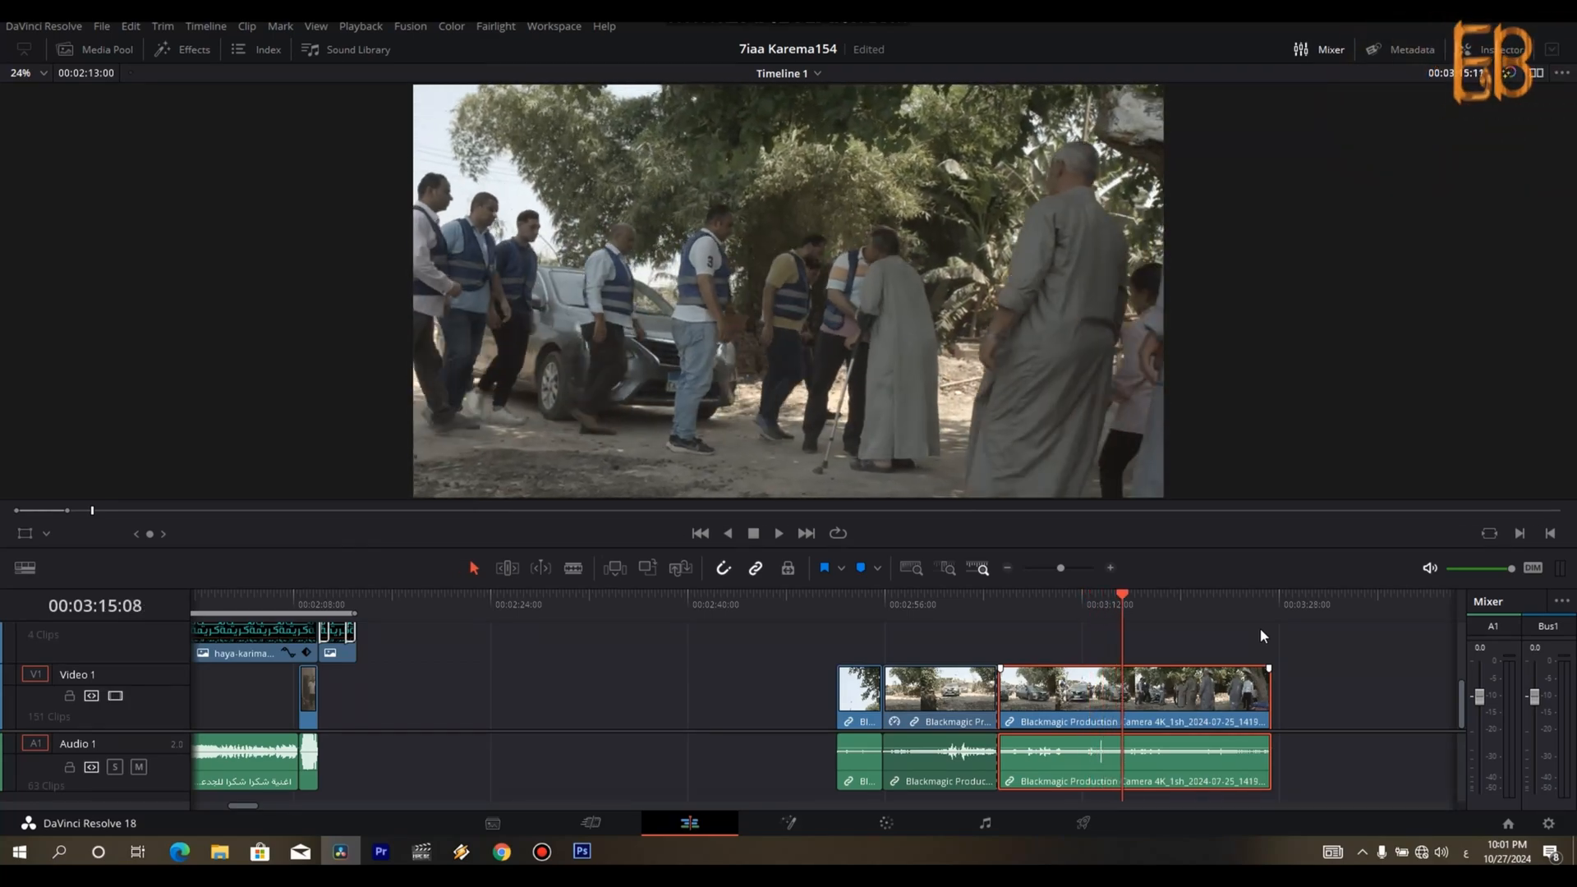
{"action": "key", "text": "ctrl+b"}
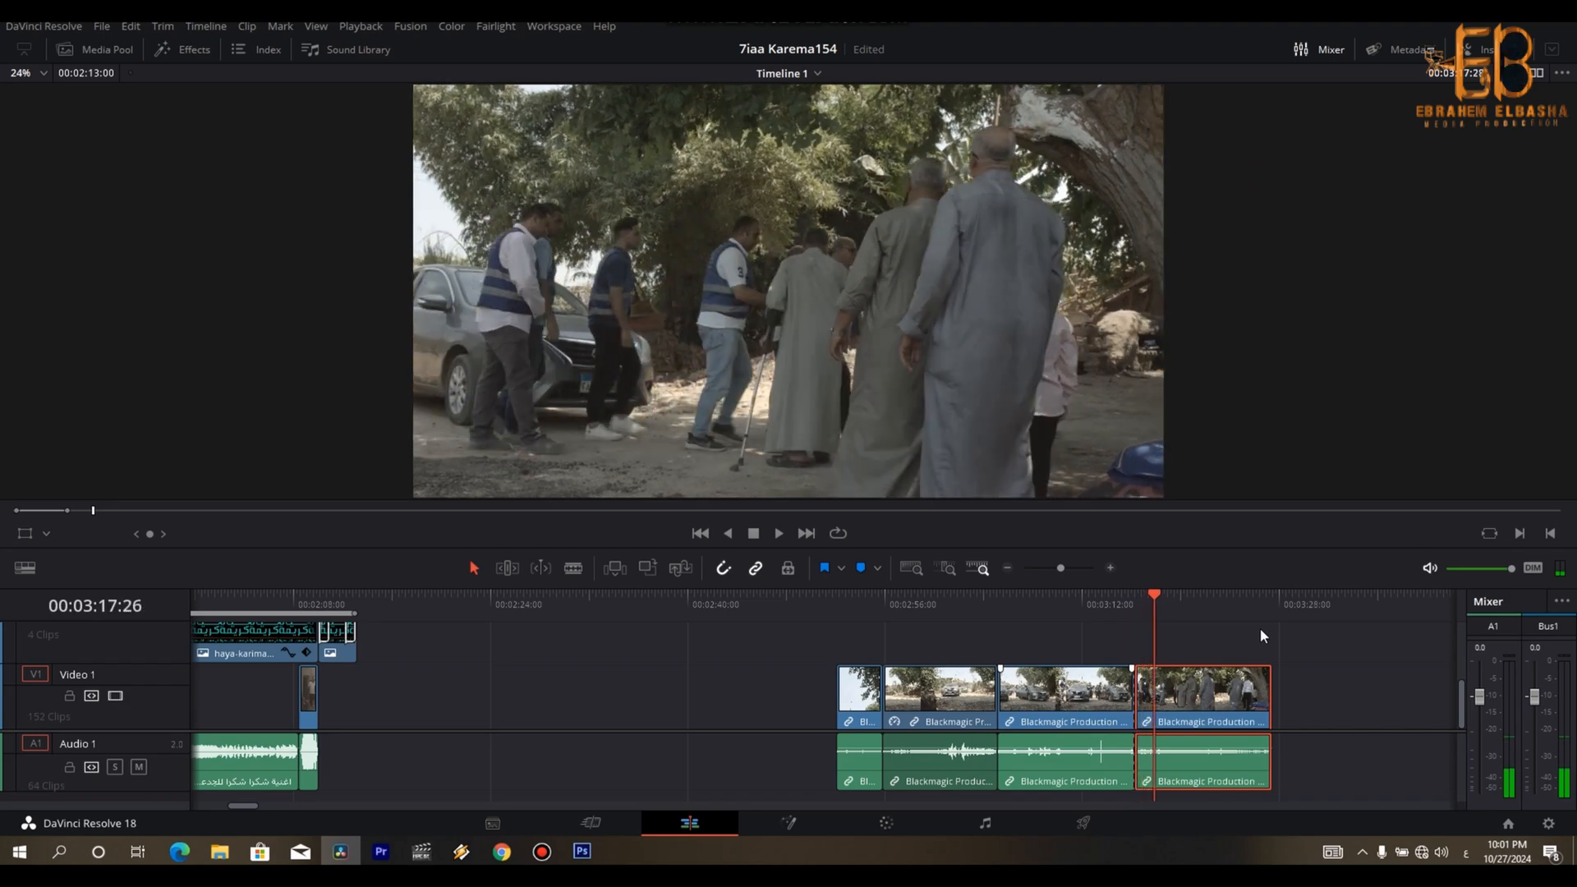
{"action": "key", "text": "Delete"}
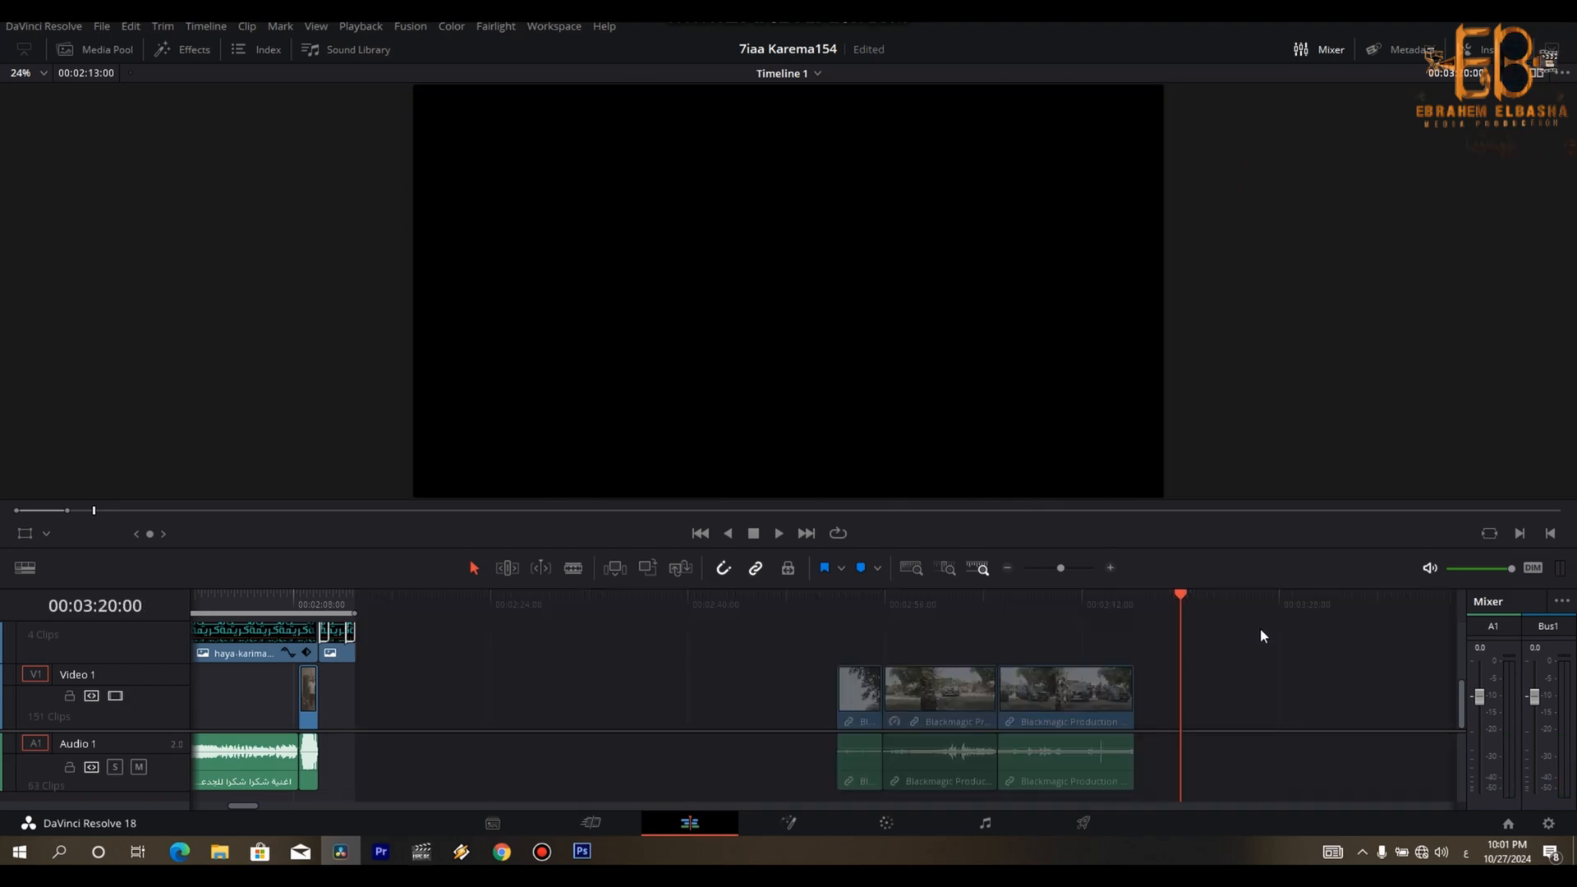
- Examine the leftover tree and building shot starting at 00:06:13:28
{"action": "key", "text": "ctrl+minus"}
{"action": "key", "text": "ctrl+minus"}
{"action": "key", "text": "ctrl+minus"}
{"action": "key", "text": "Down"}
{"action": "key", "text": "Down"}
{"action": "key", "text": "ctrl+equal"}
{"action": "key", "text": "ctrl+equal"}
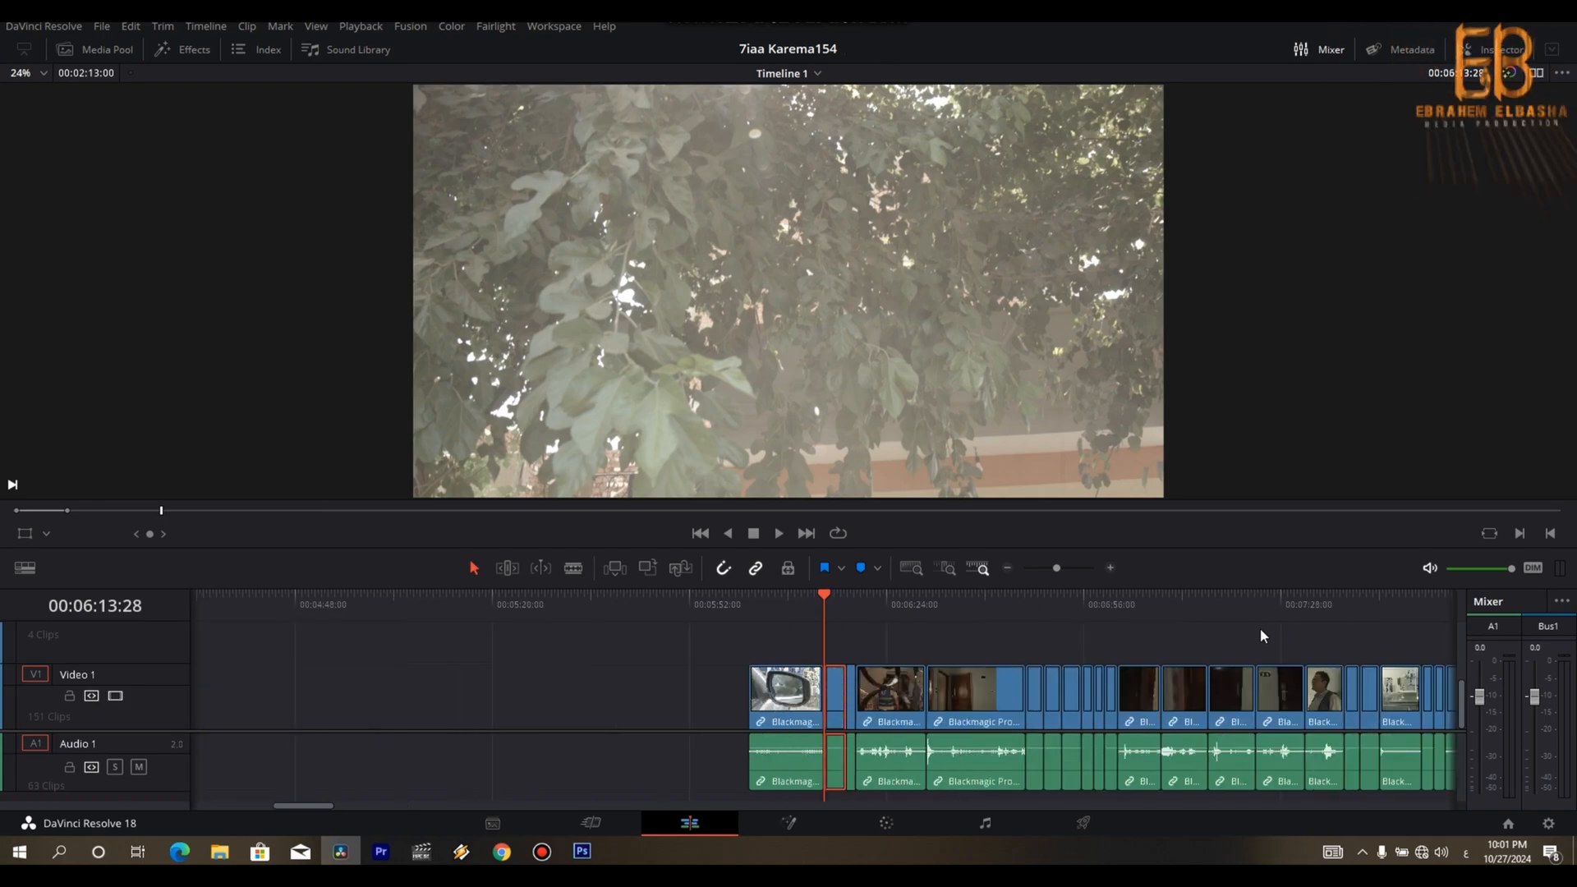
{"action": "key", "text": "space"}
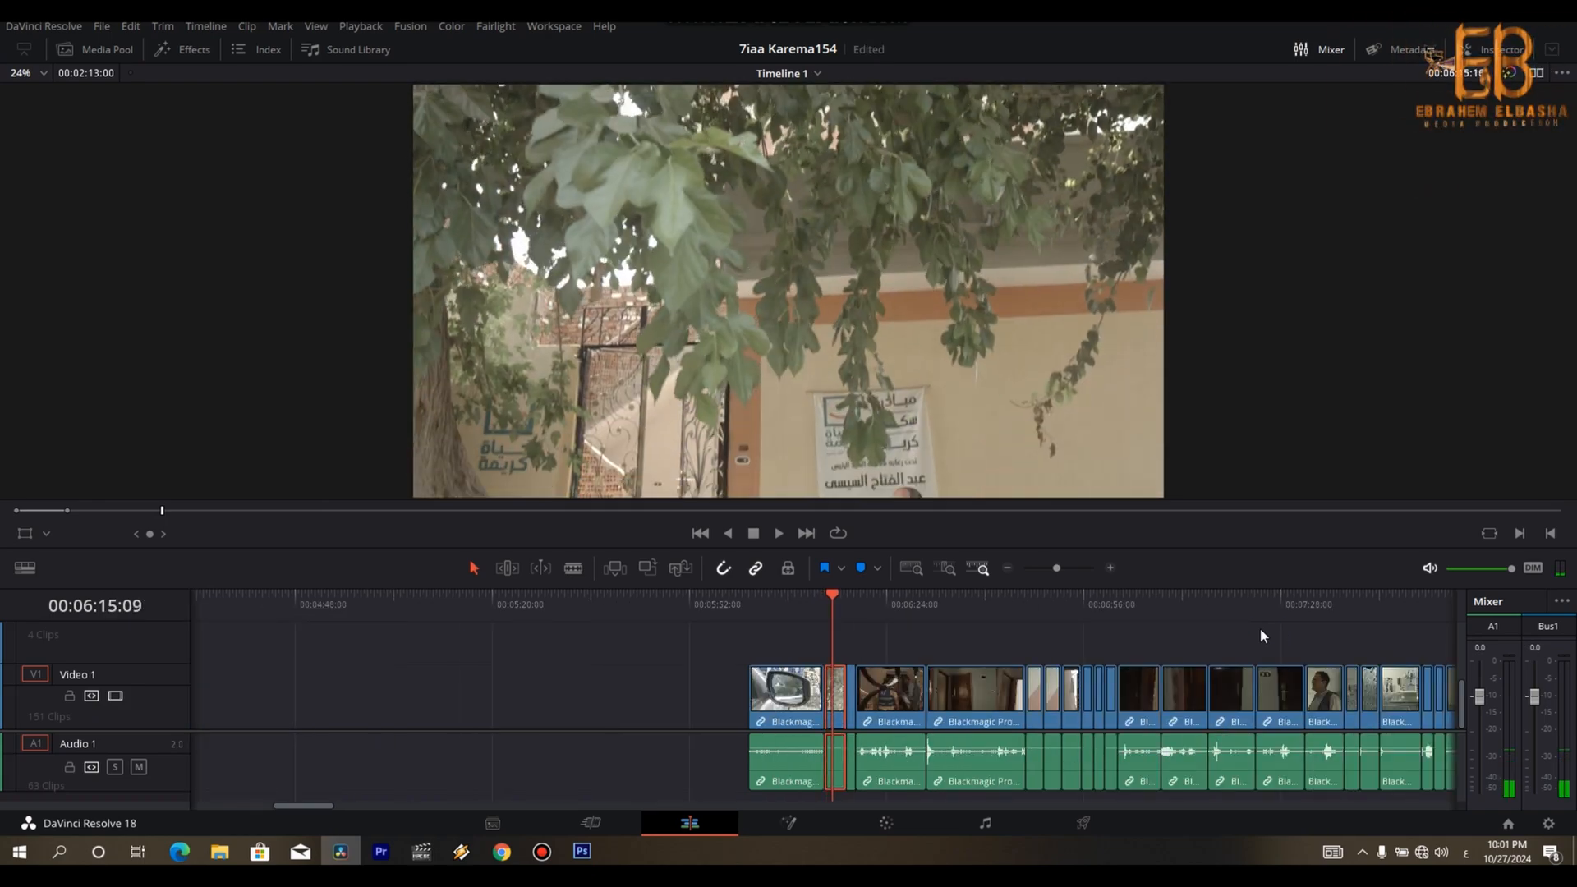
- Split the car-mirror shot at 00:06:04:14 and set the speed of its second part to 160%
{"action": "key", "text": "Up"}
{"action": "key", "text": "Up"}
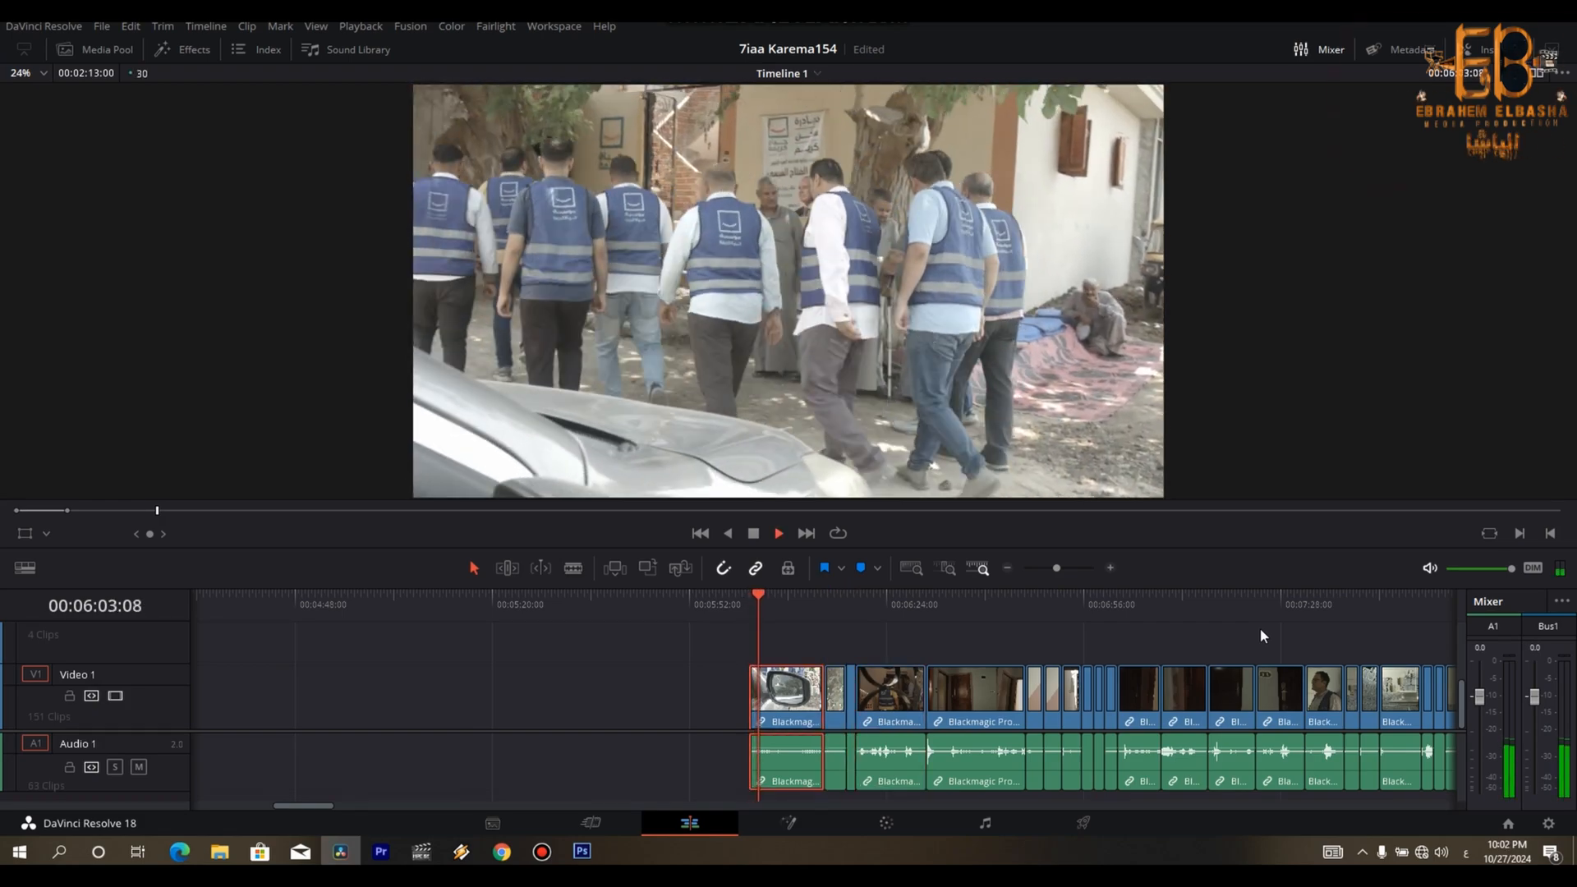
{"action": "key", "text": "space"}
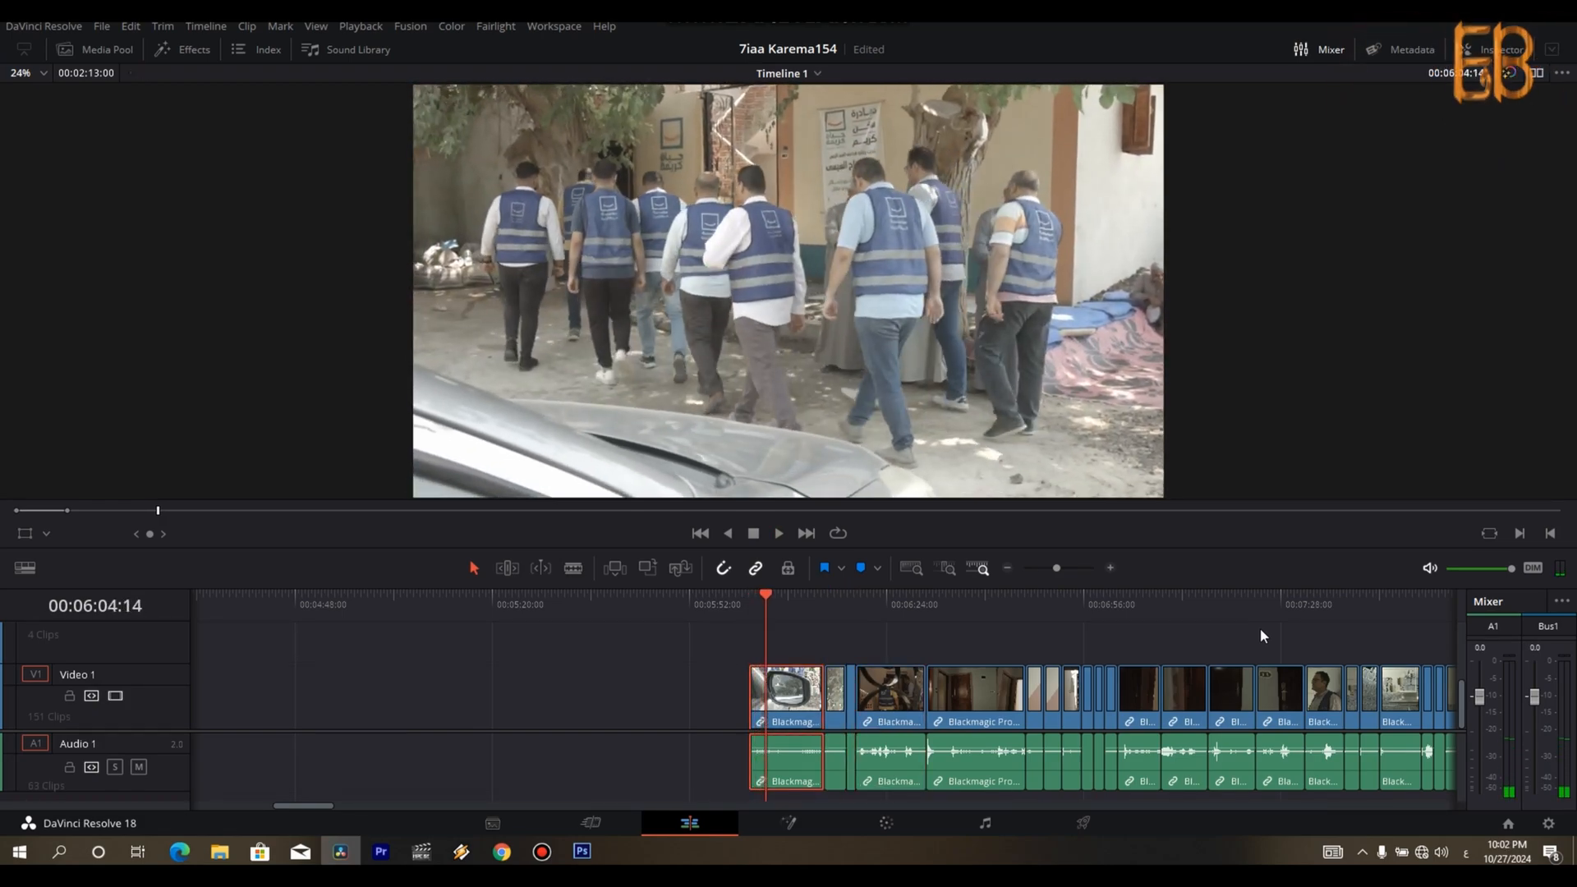
{"action": "key", "text": "ctrl+b"}
{"action": "key", "text": "Right"}
{"action": "key", "text": "ctrl+r"}
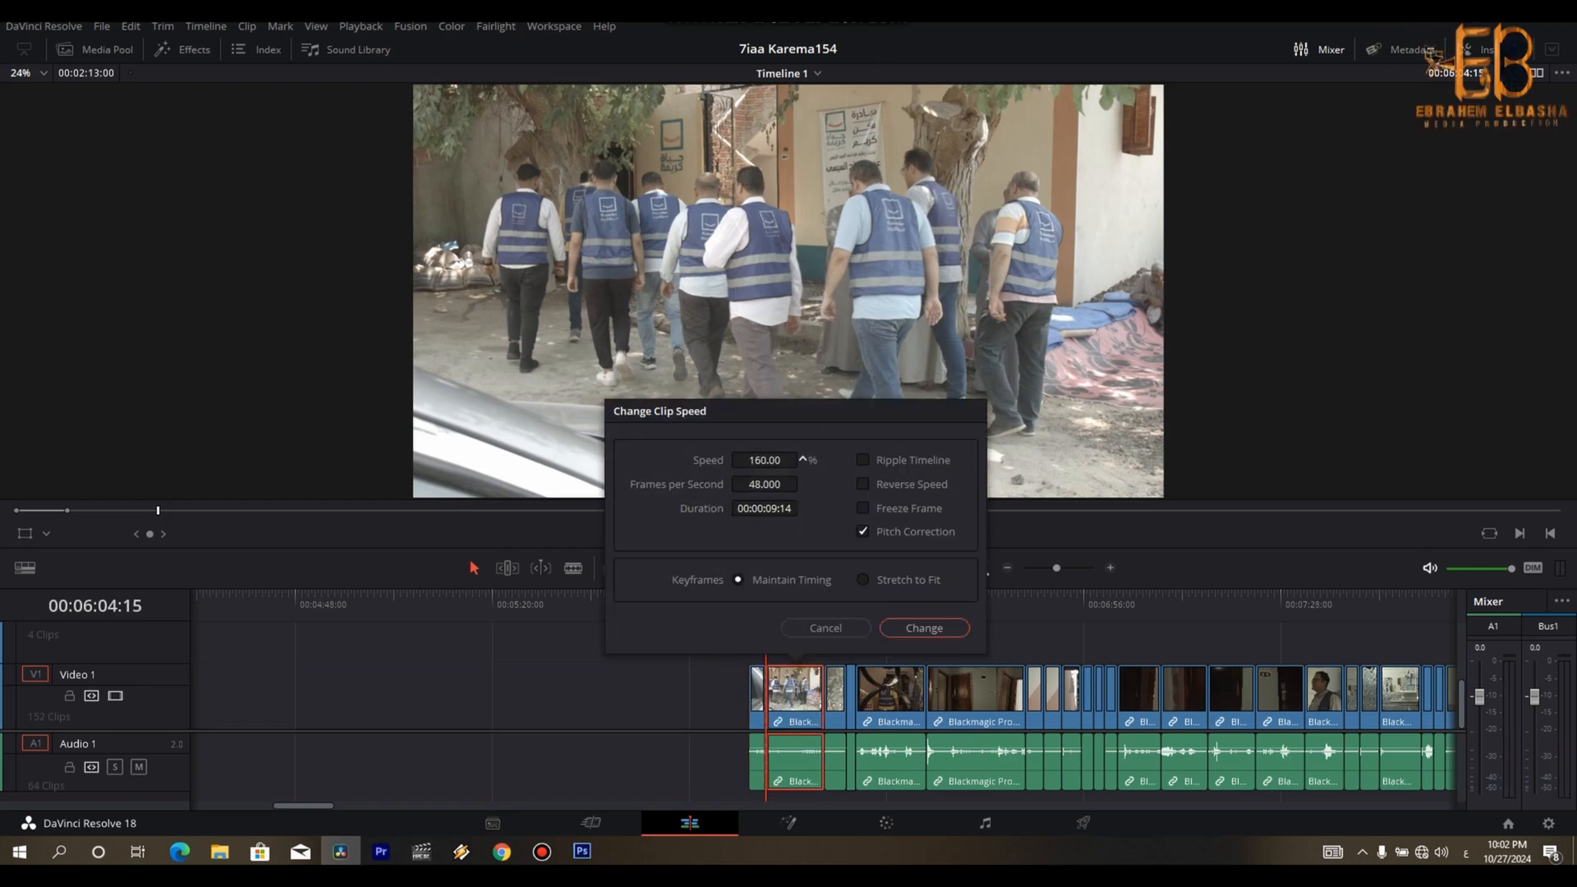
{"action": "left_click", "coordinate": [921, 626]}
- Split the sped-up part of the car-mirror shot at about 00:06:07:16 and delete the rest of it
{"action": "key", "text": "space"}
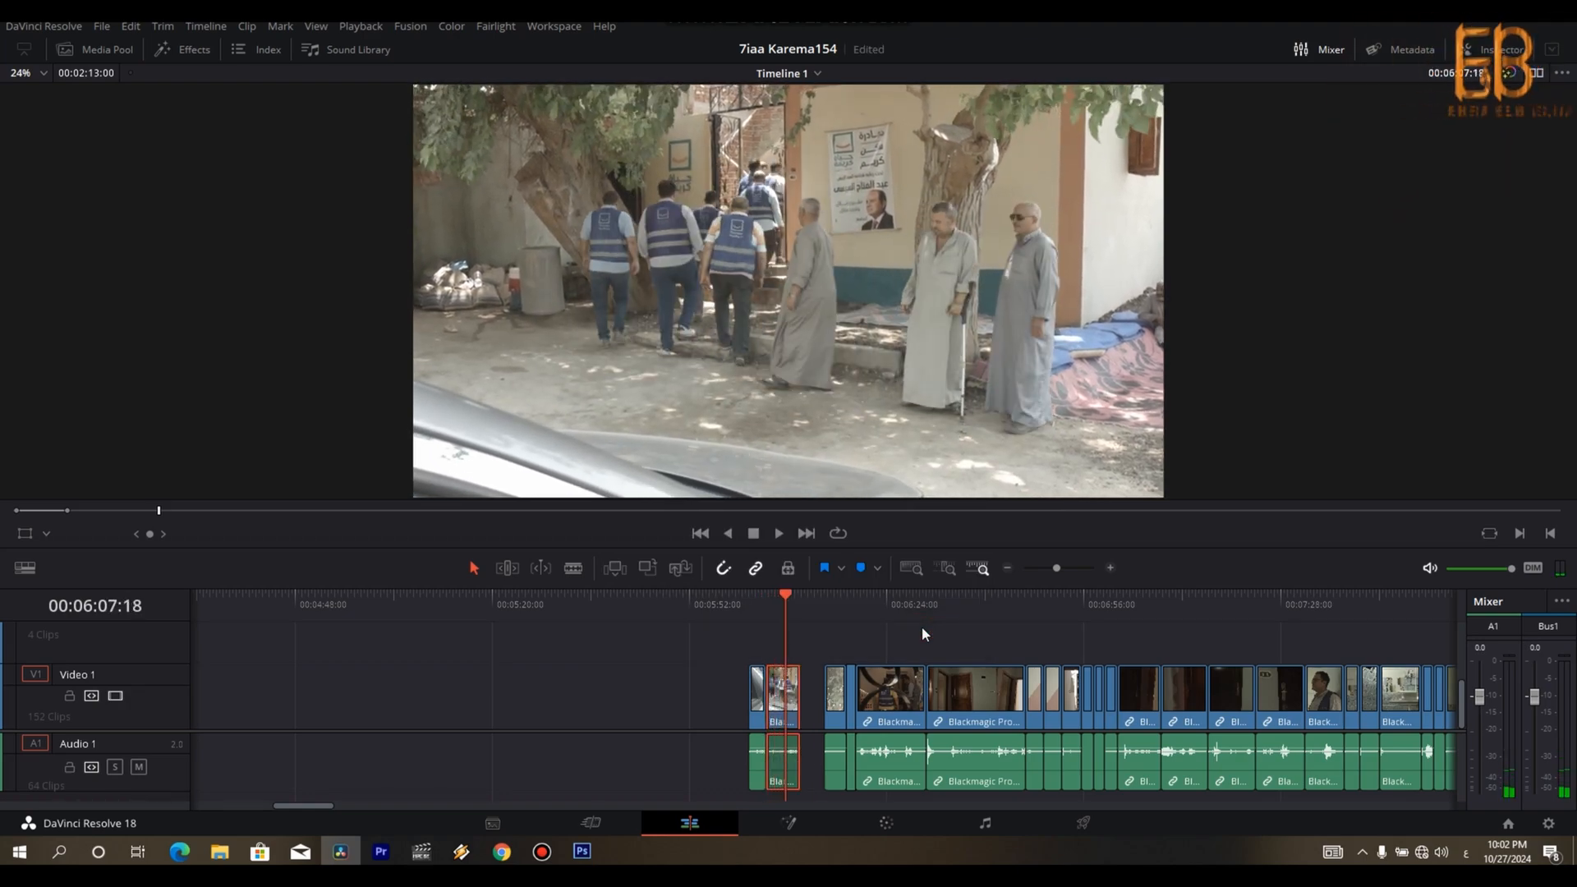
{"action": "key", "text": "Left"}
{"action": "key", "text": "Left"}
{"action": "key", "text": "Left"}
{"action": "key", "text": "Left"}
{"action": "key", "text": "Left"}
{"action": "key", "text": "Left"}
{"action": "key", "text": "Right"}
{"action": "key", "text": "ctrl+b"}
{"action": "key", "text": "Right"}
{"action": "key", "text": "BackSpace"}
- Move both trimmed car-mirror pieces directly behind the arriving-cars shot, starting at 00:03:16:09
{"action": "key", "text": "ctrl+minus"}
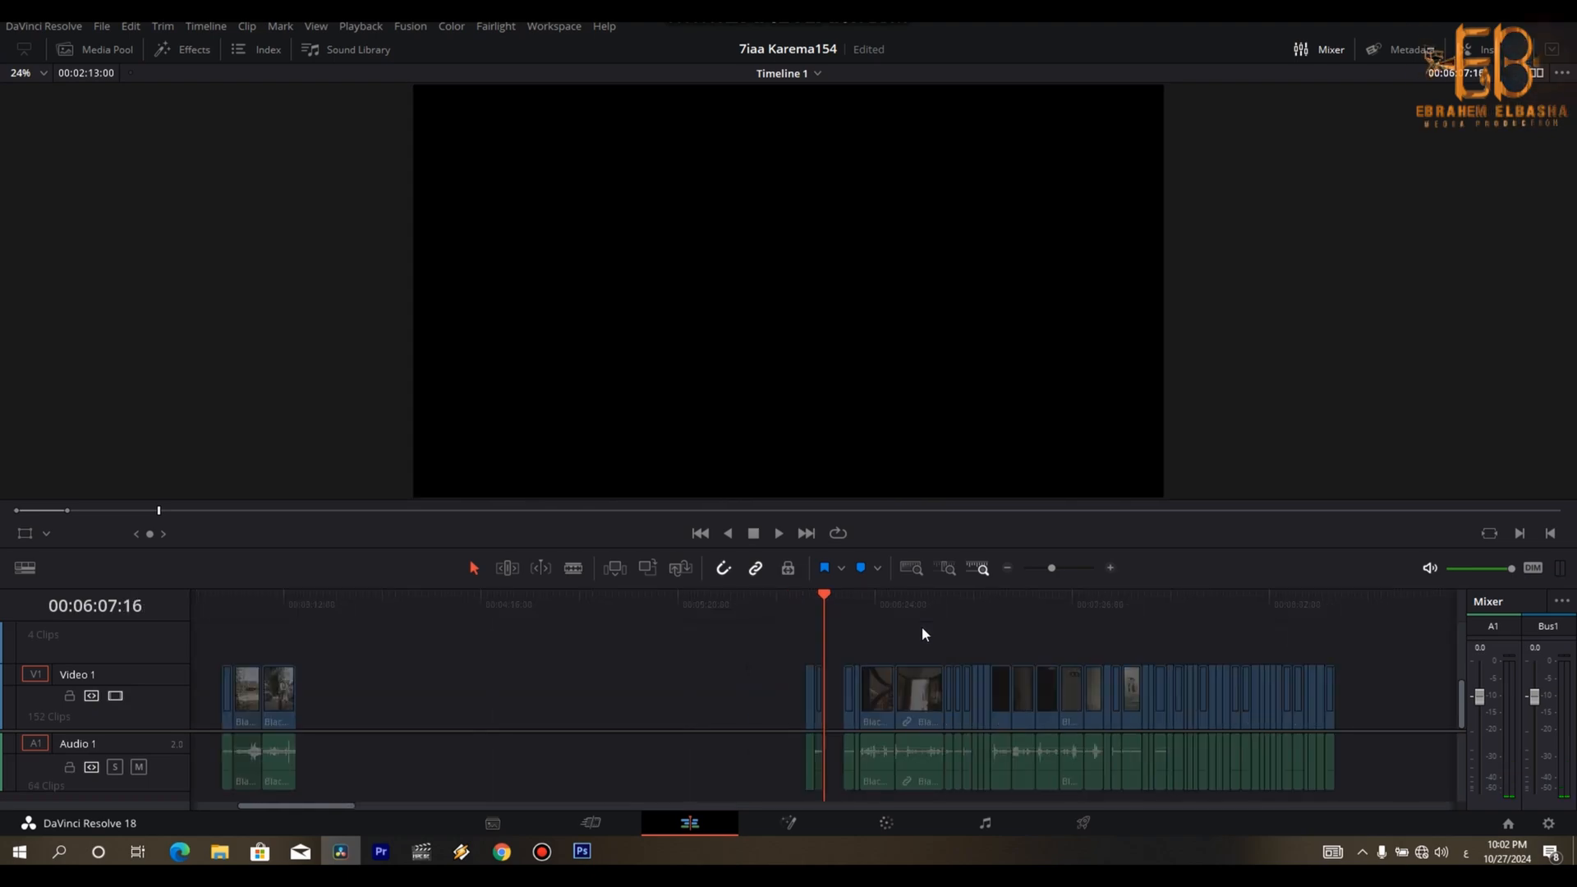
{"action": "left_click_drag", "start_coordinate": [773, 672], "coordinate": [309, 727]}
{"action": "left_click", "coordinate": [287, 612]}
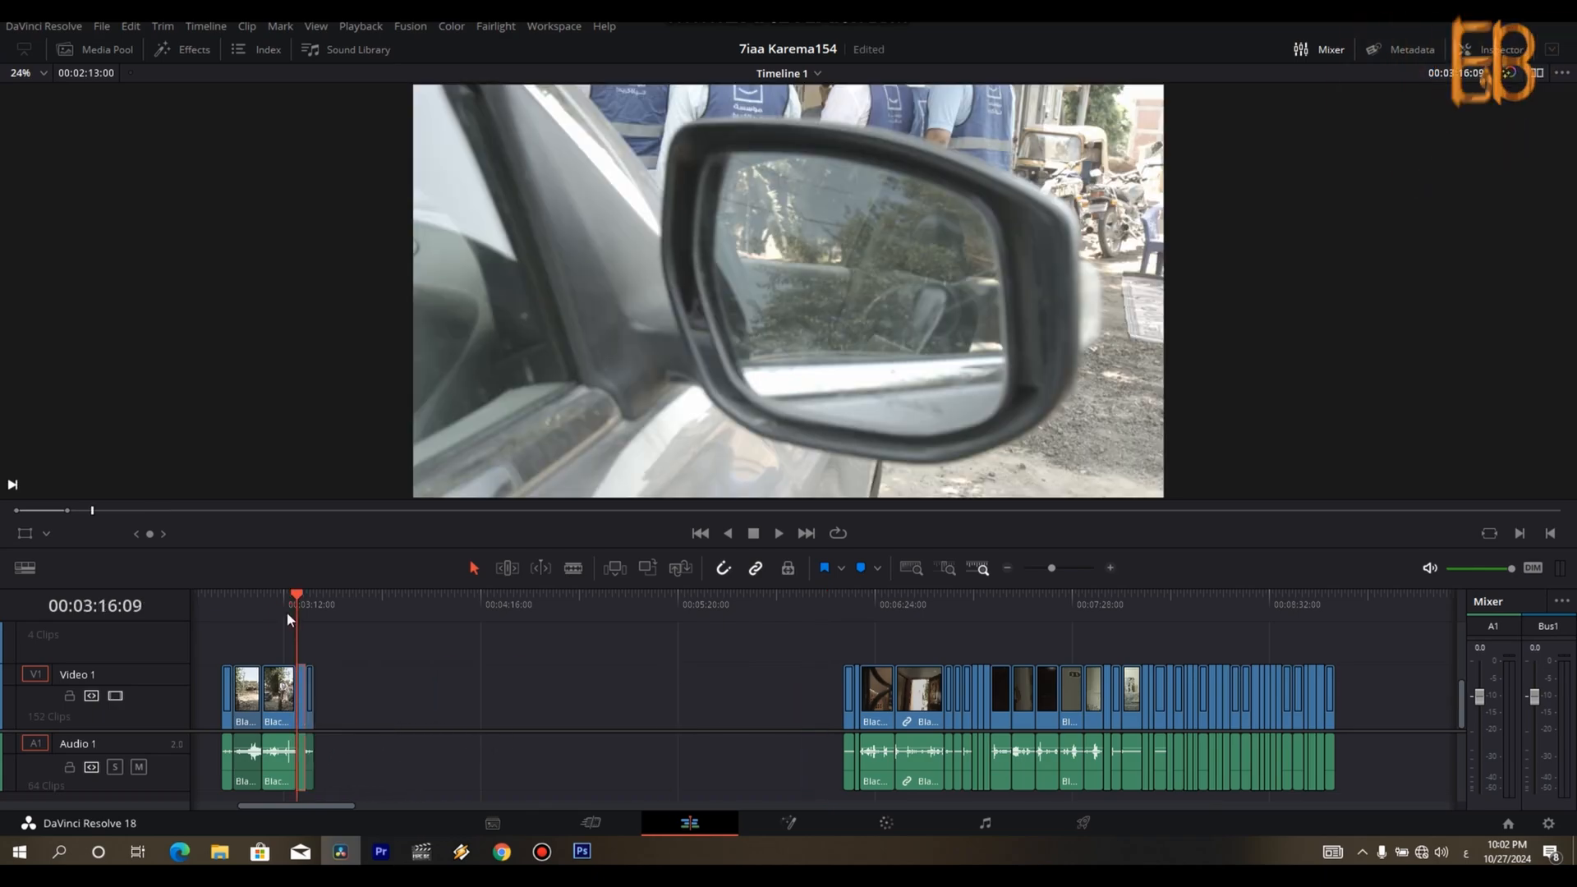
- Check the main cut at 00:01:35:04 together with the shots on Video 1
{"action": "key", "text": "ctrl+minus"}
{"action": "left_click", "coordinate": [338, 610]}
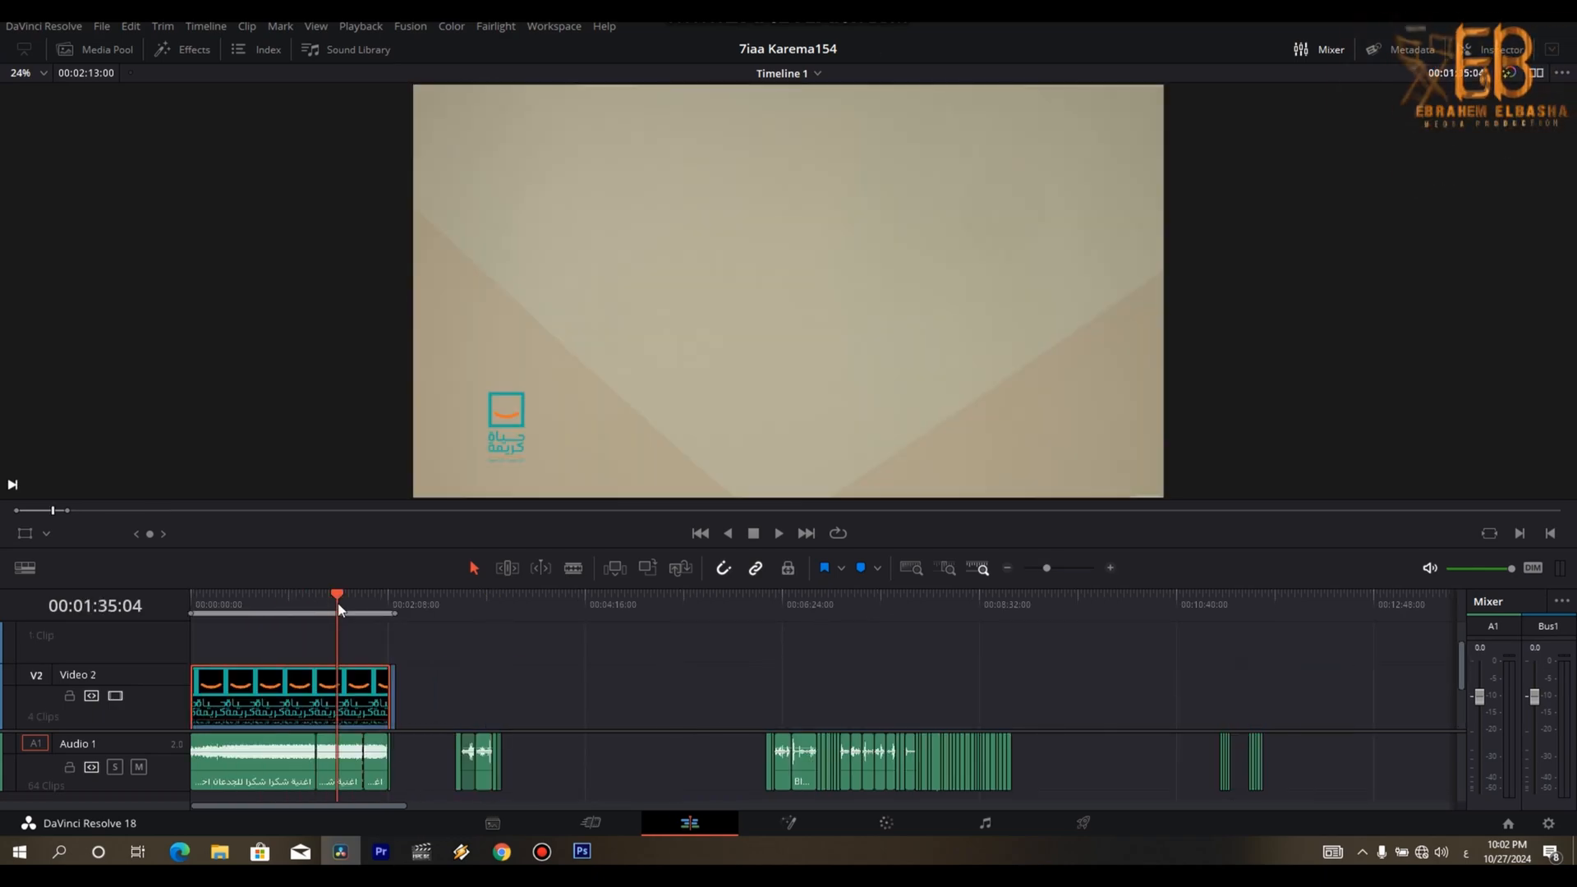
{"action": "left_click_drag", "start_coordinate": [1462, 661], "coordinate": [1462, 731]}
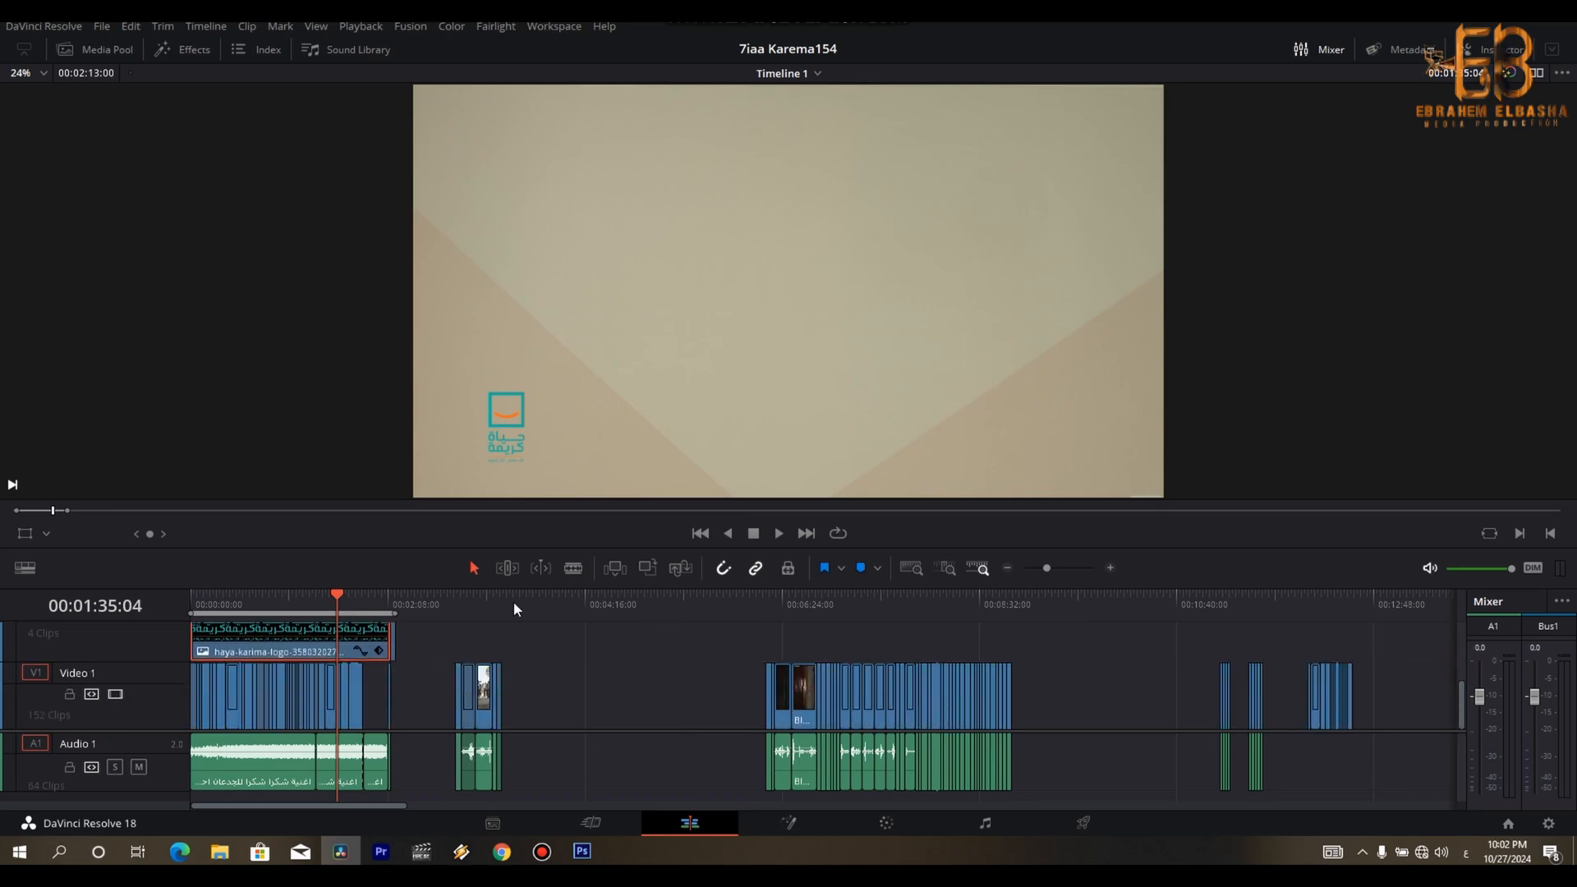
- Delete the audio of all the arrival shots that stand behind the main cut
{"action": "mouse_move", "coordinate": [339, 605]}
{"action": "left_mouse_down"}
{"action": "mouse_move", "coordinate": [305, 604]}
{"action": "mouse_move", "coordinate": [361, 602]}
{"action": "left_mouse_up"}
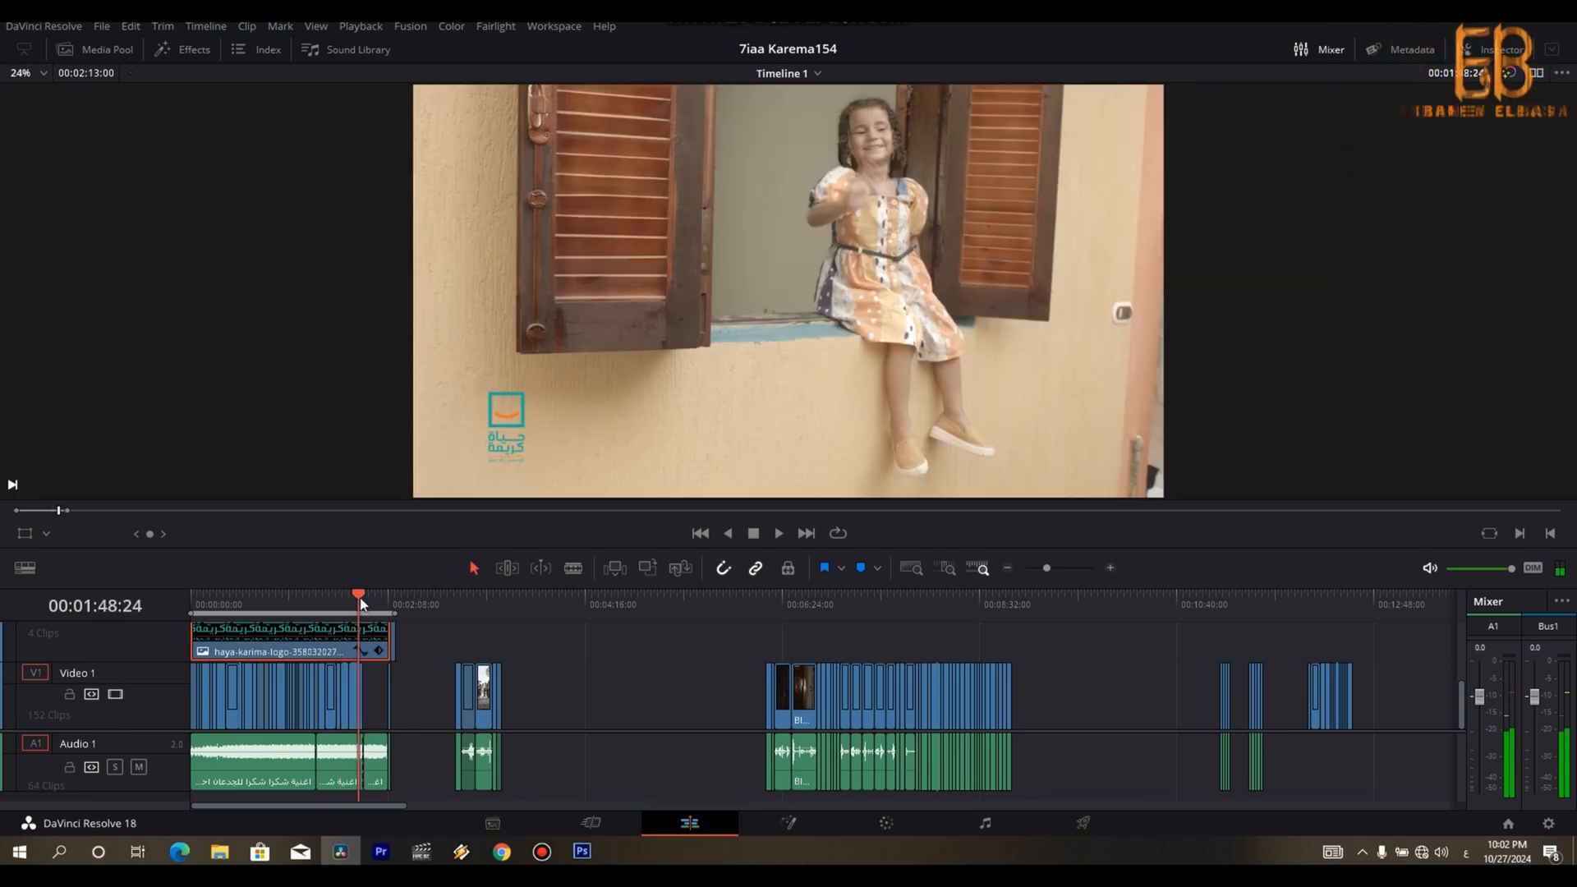
{"action": "key", "text": "ctrl+equal"}
{"action": "key", "text": "ctrl+equal"}
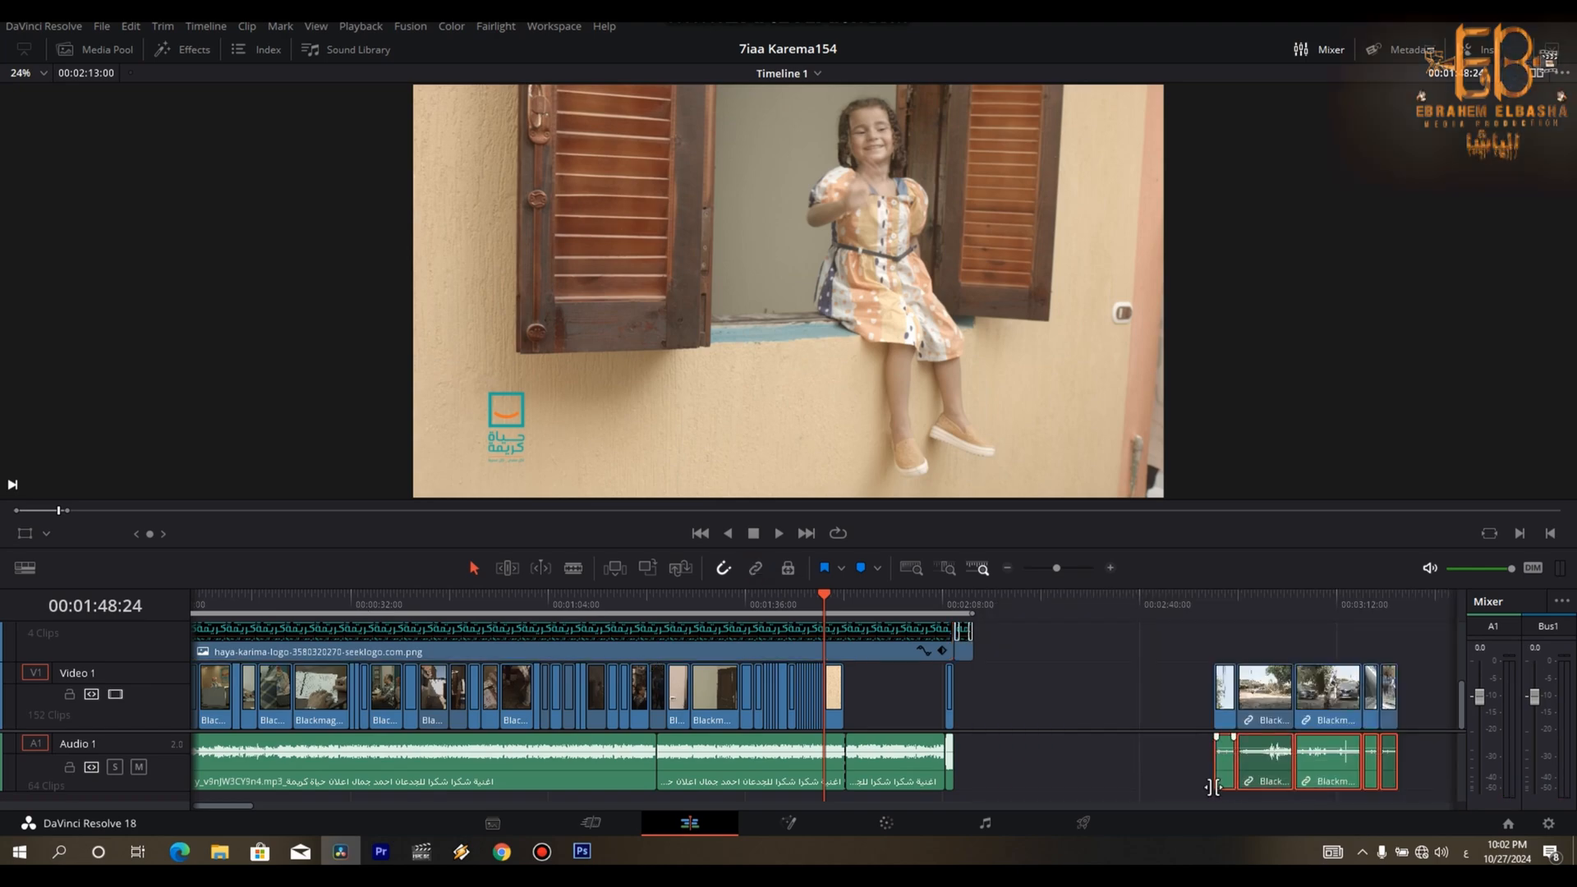
{"action": "key", "text": "Delete"}
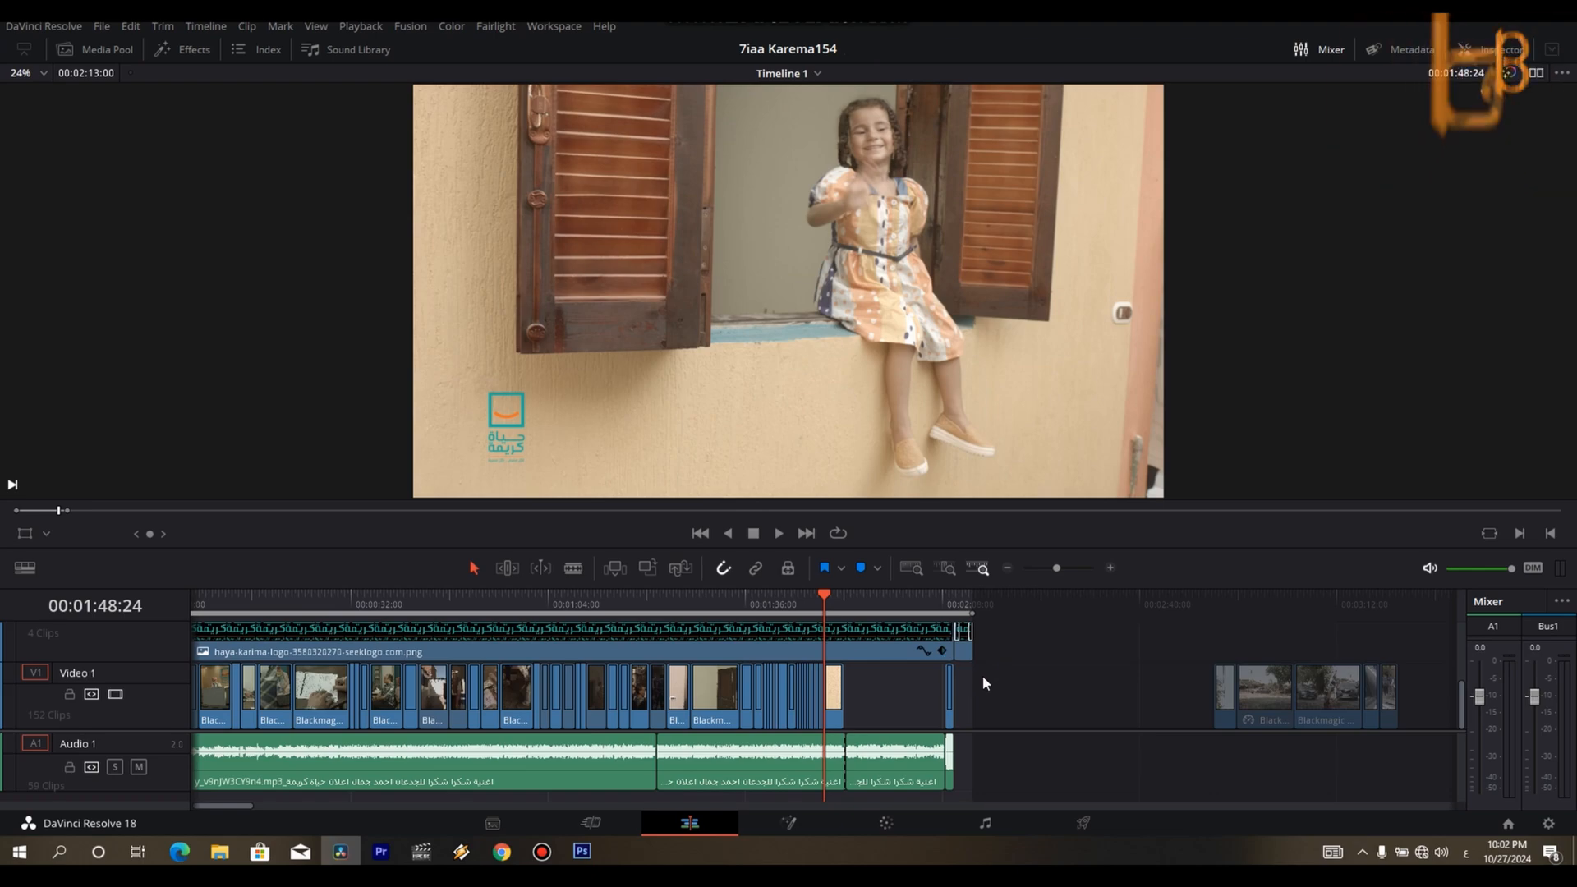
- Shift the final clips behind the song a little later and move the closing shot from 00:01:48:24 to the song's end, about 00:02:08
{"action": "left_click_drag", "start_coordinate": [973, 680], "coordinate": [997, 708]}
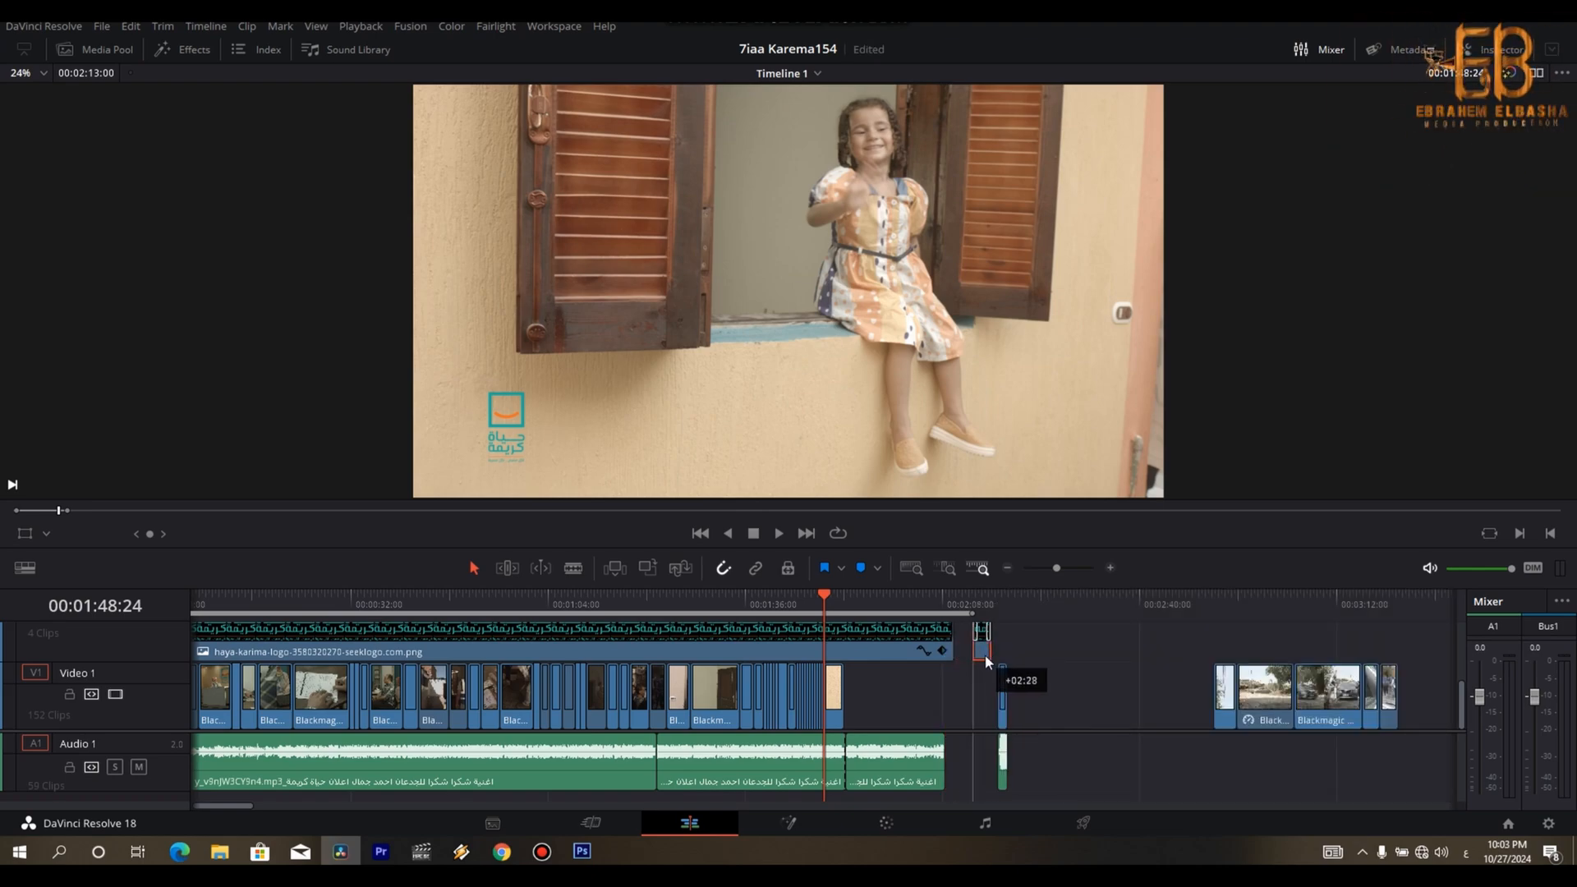
{"action": "left_click_drag", "start_coordinate": [837, 699], "coordinate": [971, 700]}
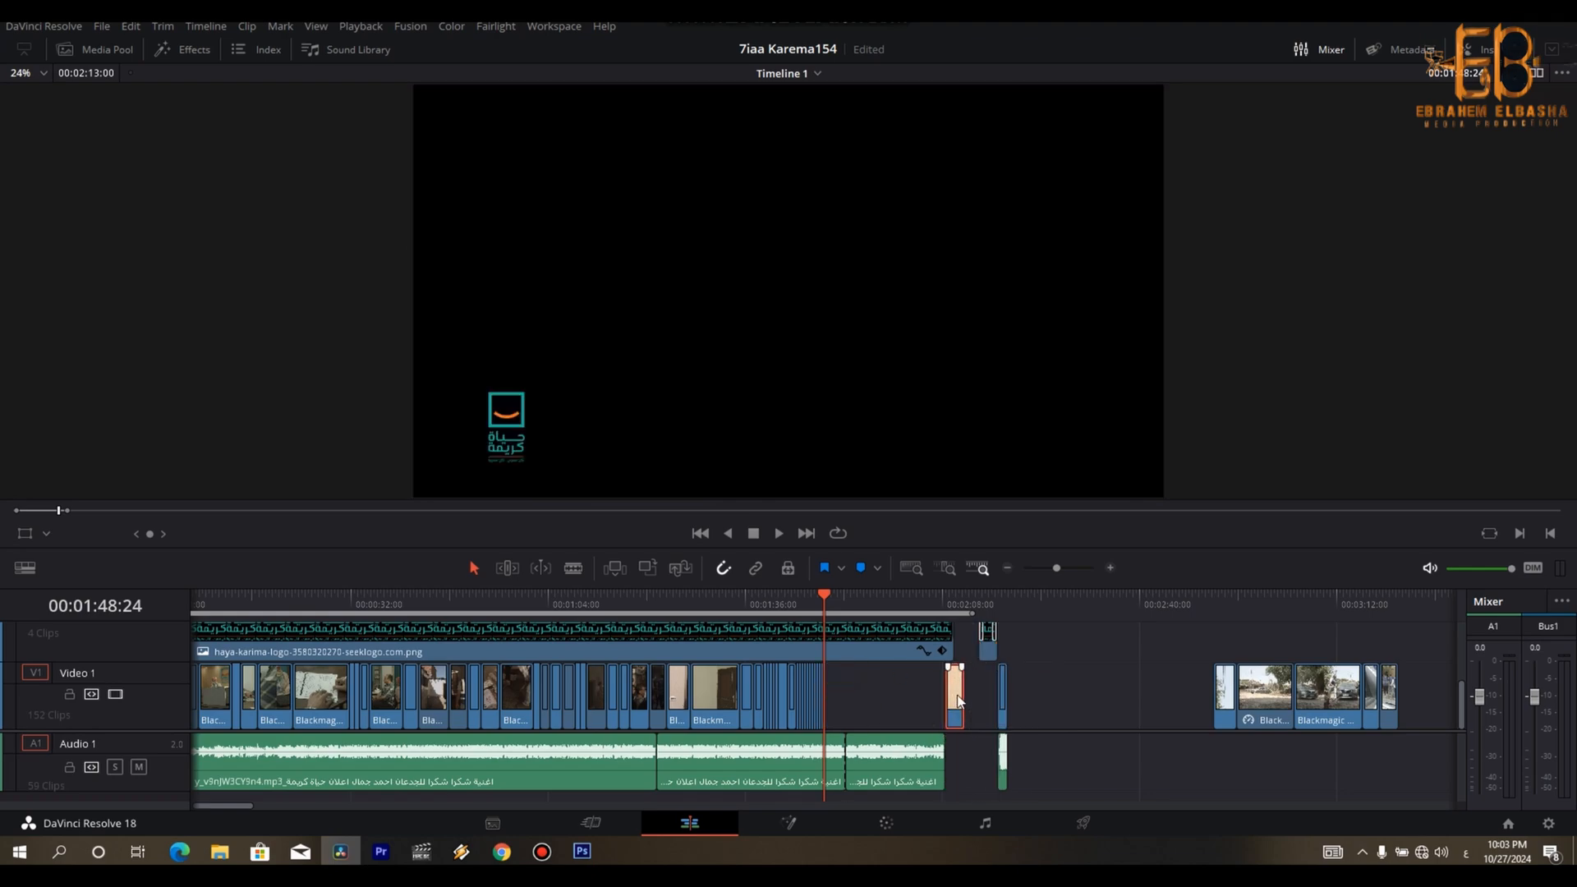
{"action": "left_click_drag", "start_coordinate": [817, 606], "coordinate": [804, 606]}
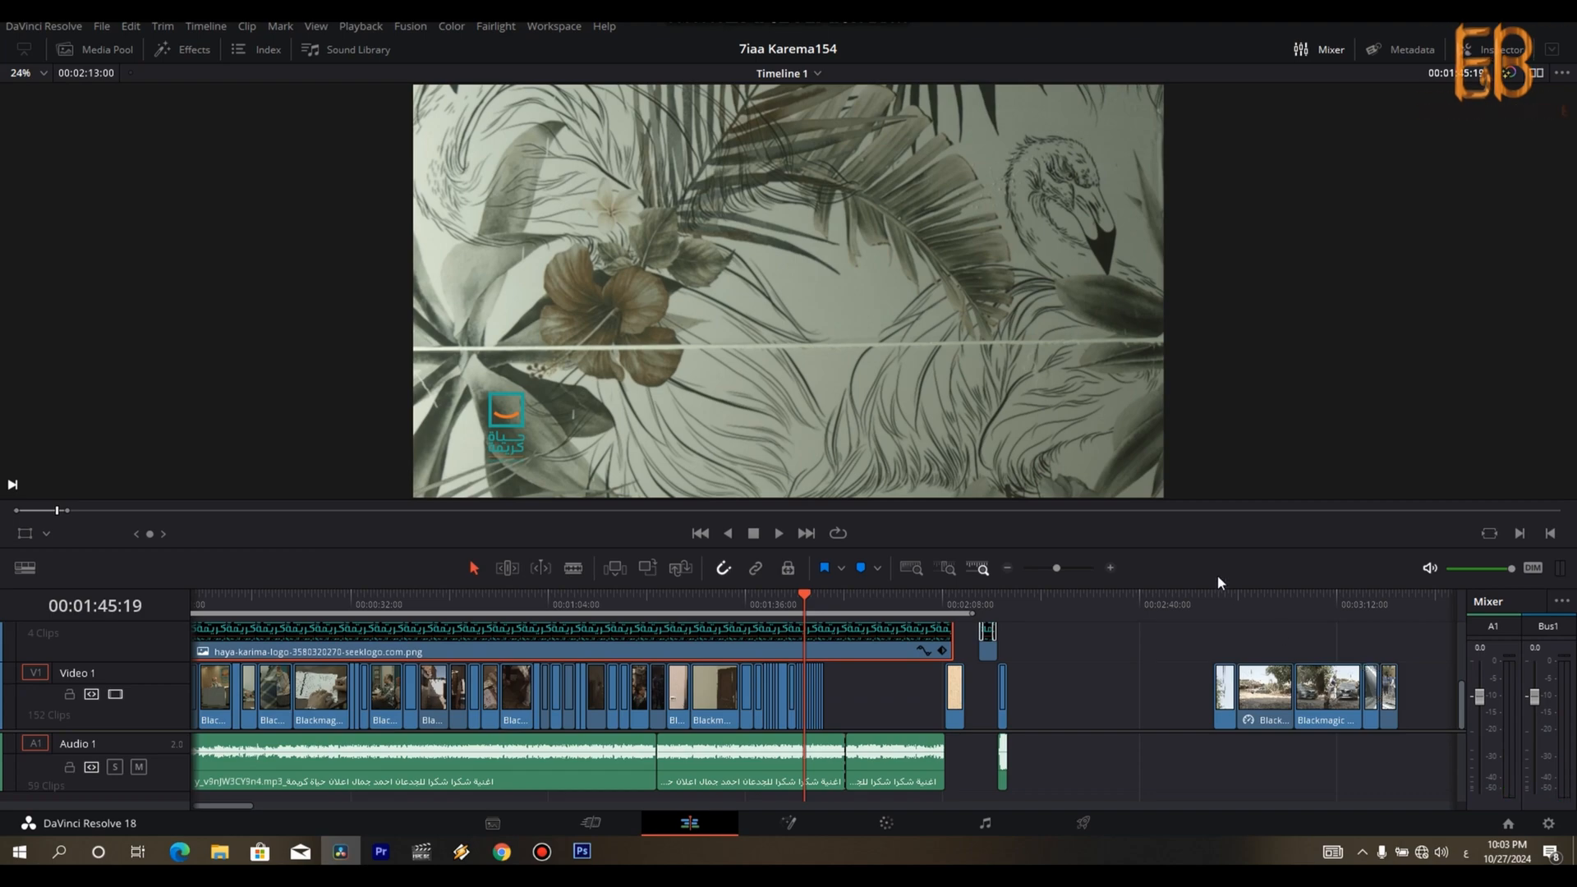
- Split the first arrival shot at 00:02:52:27 and delete the part before the cut, closing the gap
{"action": "left_click", "coordinate": [1217, 608]}
{"action": "key", "text": "space"}
{"action": "key", "text": "space"}
{"action": "key", "text": "Left"}
{"action": "key", "text": "Left"}
{"action": "key", "text": "Left"}
{"action": "key", "text": "Left"}
{"action": "key", "text": "Left"}
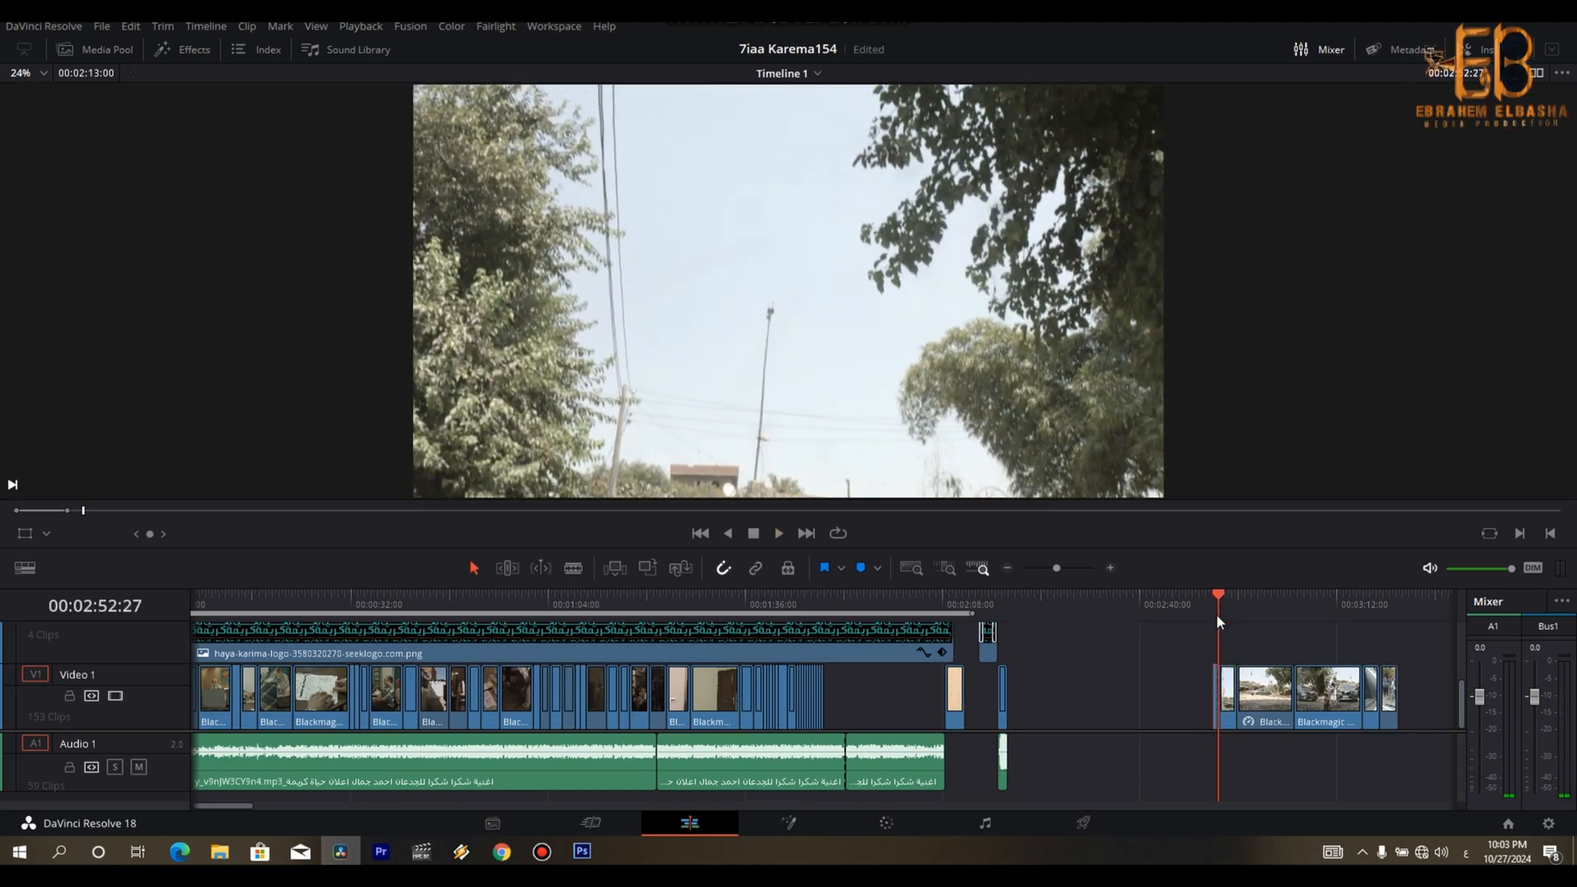
{"action": "key", "text": "ctrl+b"}
{"action": "left_click", "coordinate": [1216, 615]}
{"action": "key", "text": "Delete"}
- Play through the arrival shots, split the greeting shot at 00:03:13:12 and delete its remaining end
{"action": "key", "text": "space"}
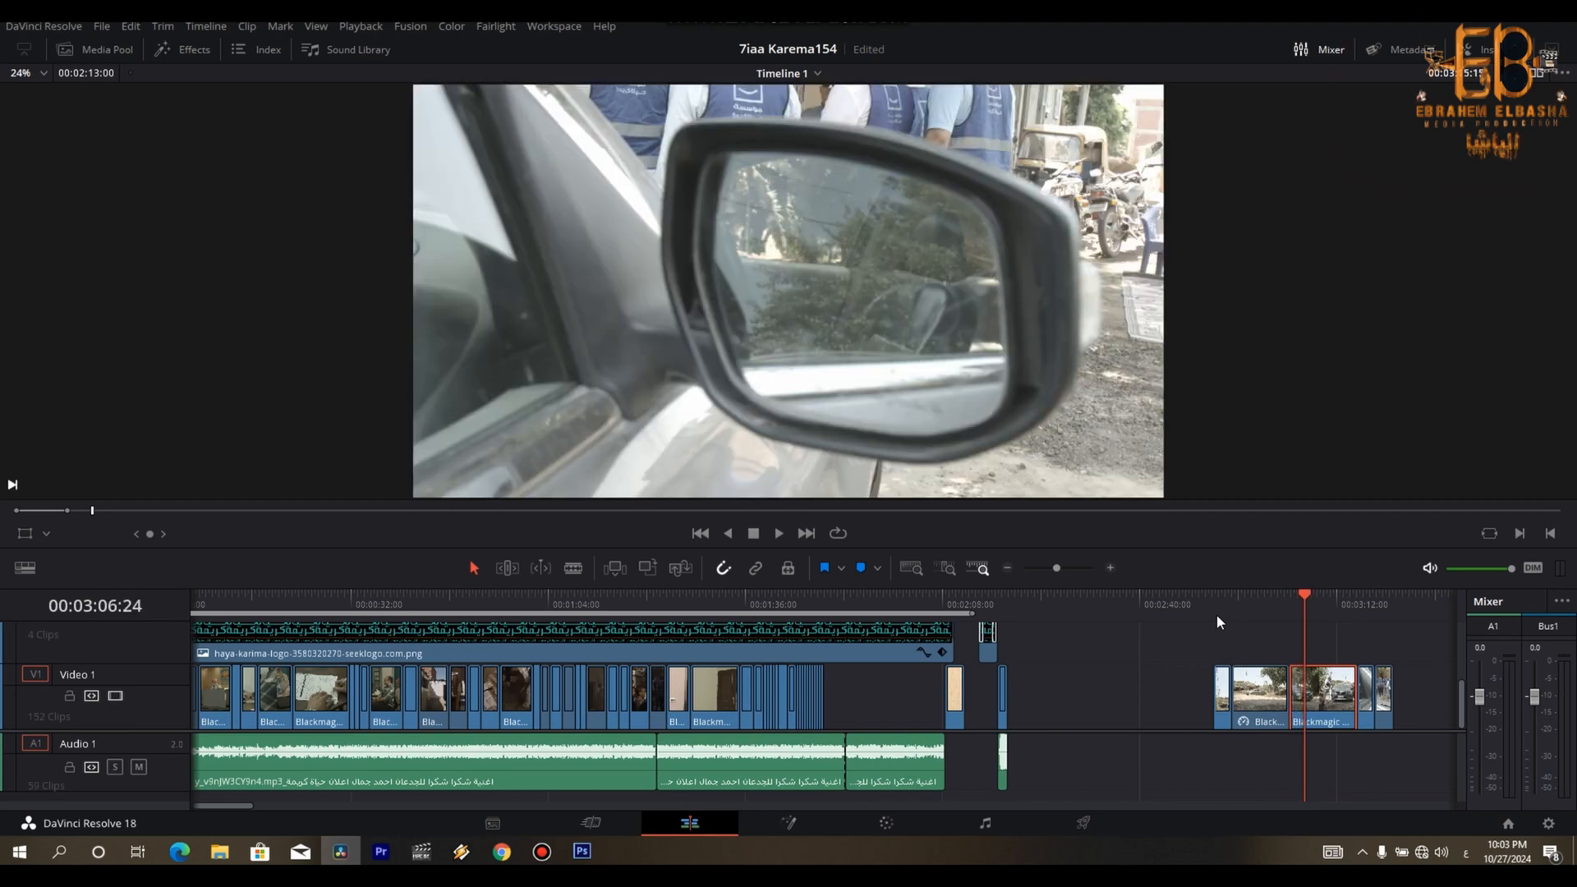
{"action": "key", "text": "Left"}
{"action": "key", "text": "Left"}
{"action": "key", "text": "Left"}
{"action": "key", "text": "Left"}
{"action": "key", "text": "Left"}
{"action": "key", "text": "Left"}
{"action": "key", "text": "Left"}
{"action": "key", "text": "Left"}
{"action": "key", "text": "Left"}
{"action": "key", "text": "Left"}
{"action": "key", "text": "Left"}
{"action": "key", "text": "Left"}
{"action": "key", "text": "Left"}
{"action": "key", "text": "Left"}
{"action": "key", "text": "Left"}
{"action": "key", "text": "Left"}
{"action": "key", "text": "Left"}
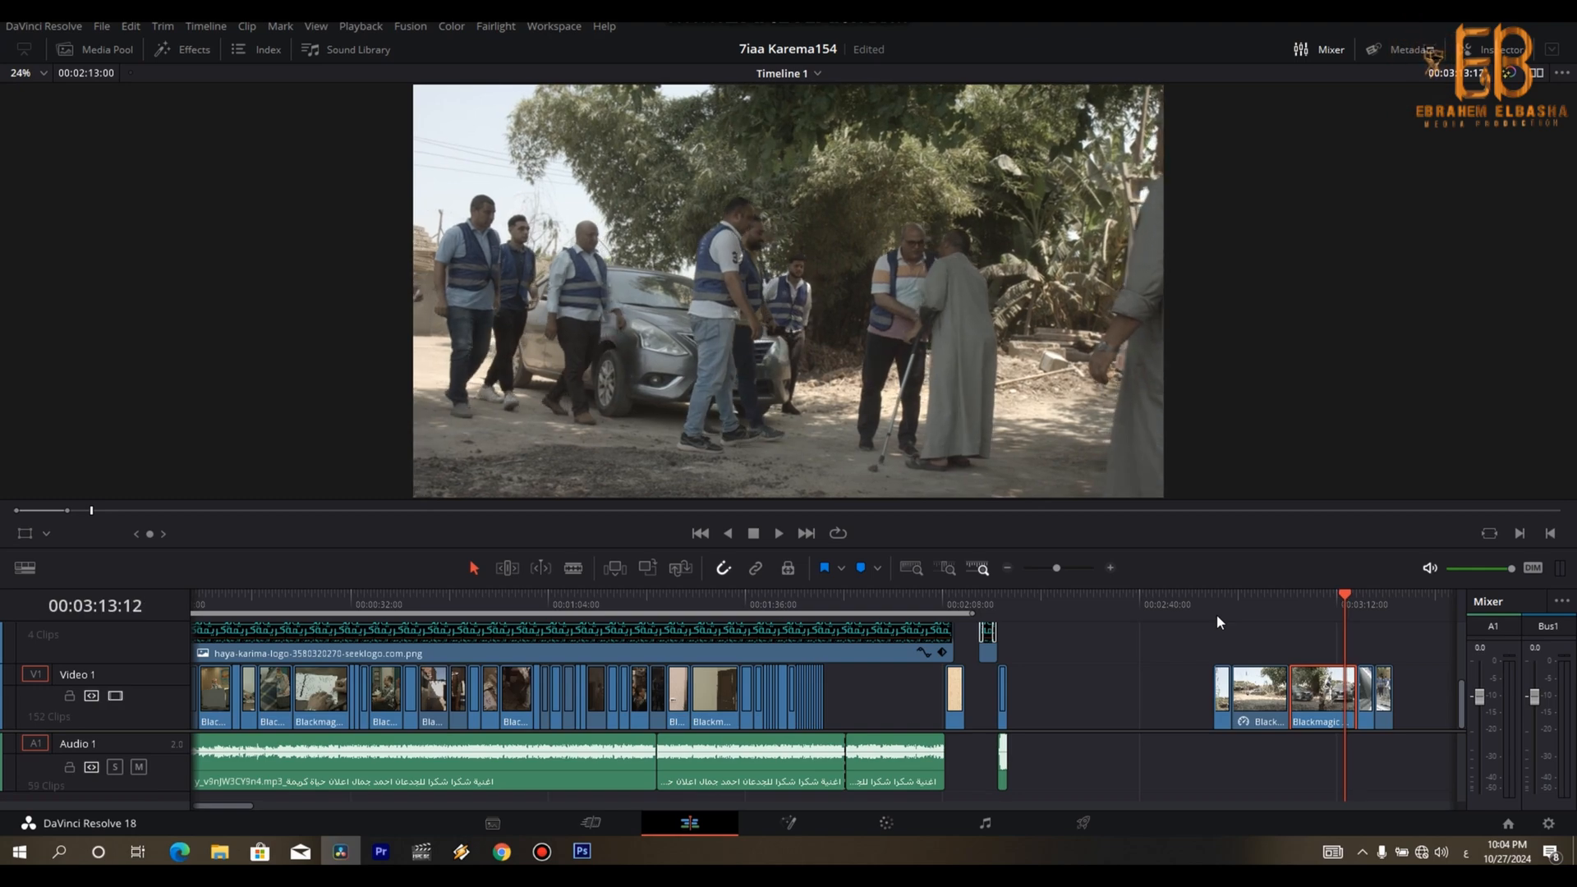
{"action": "key", "text": "ctrl+b"}
{"action": "key", "text": "Right"}
{"action": "key", "text": "Delete"}
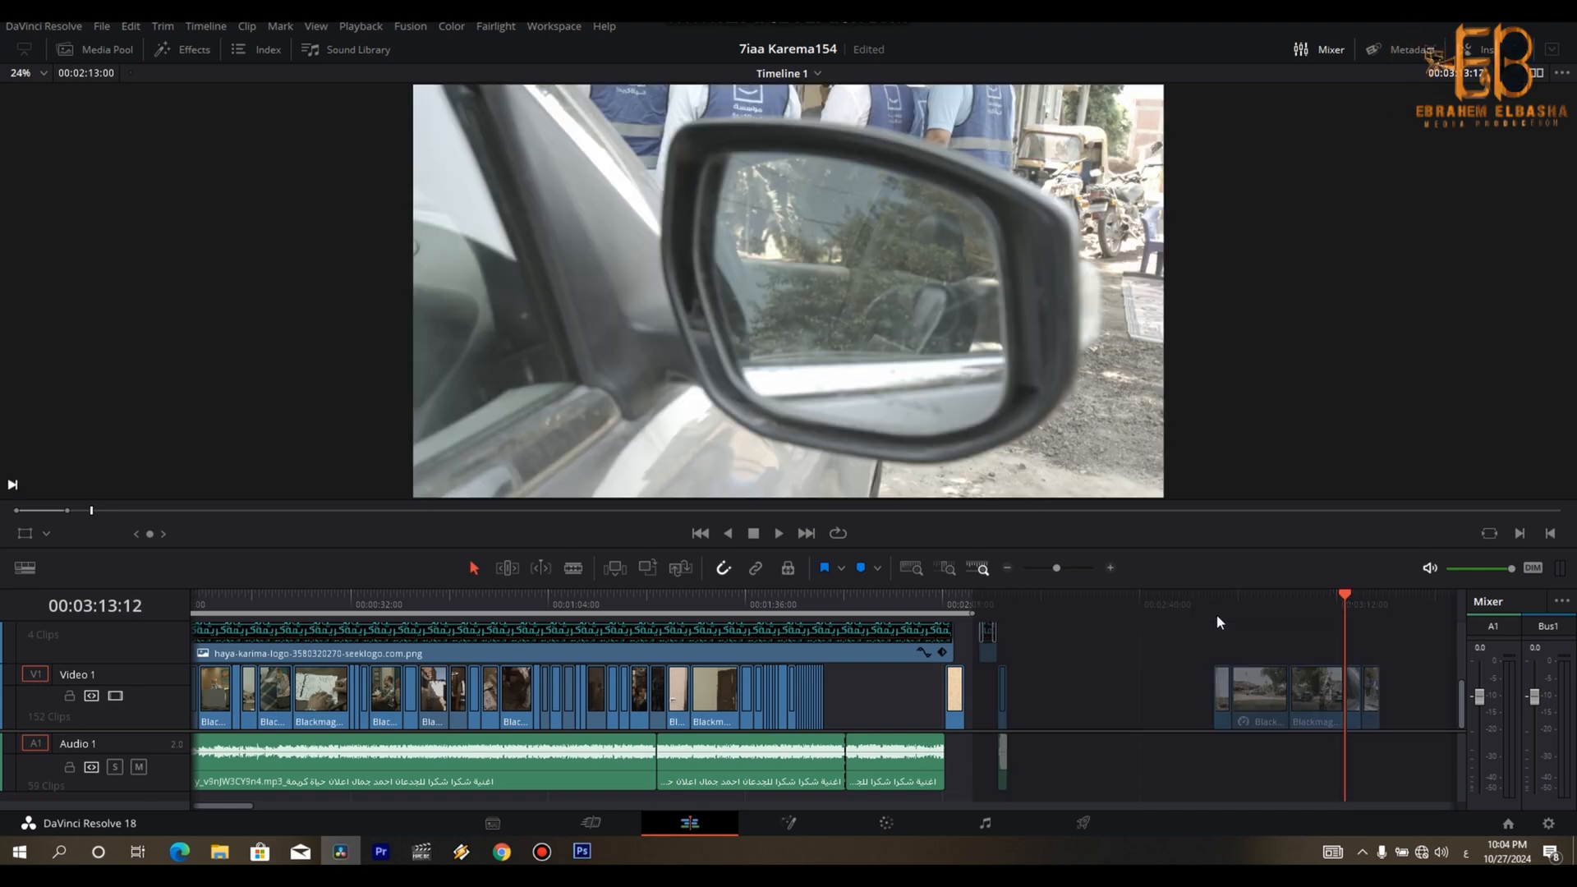
- Play the shot of the volunteers walking away and return to the beginning of the arrival shots
{"action": "key", "text": "Down"}
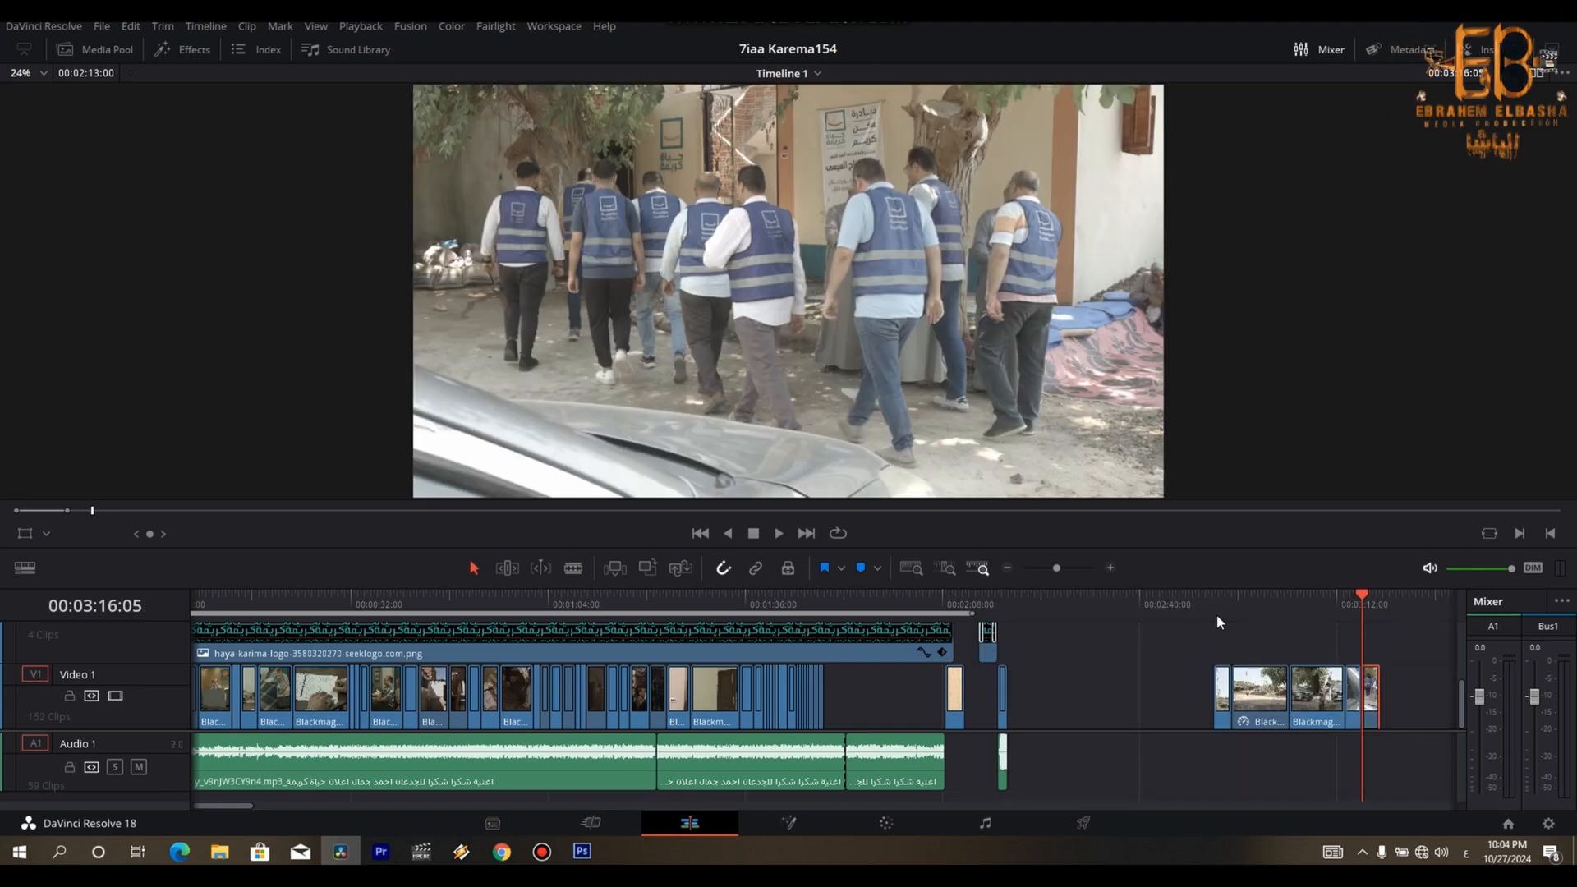
{"action": "key", "text": "space"}
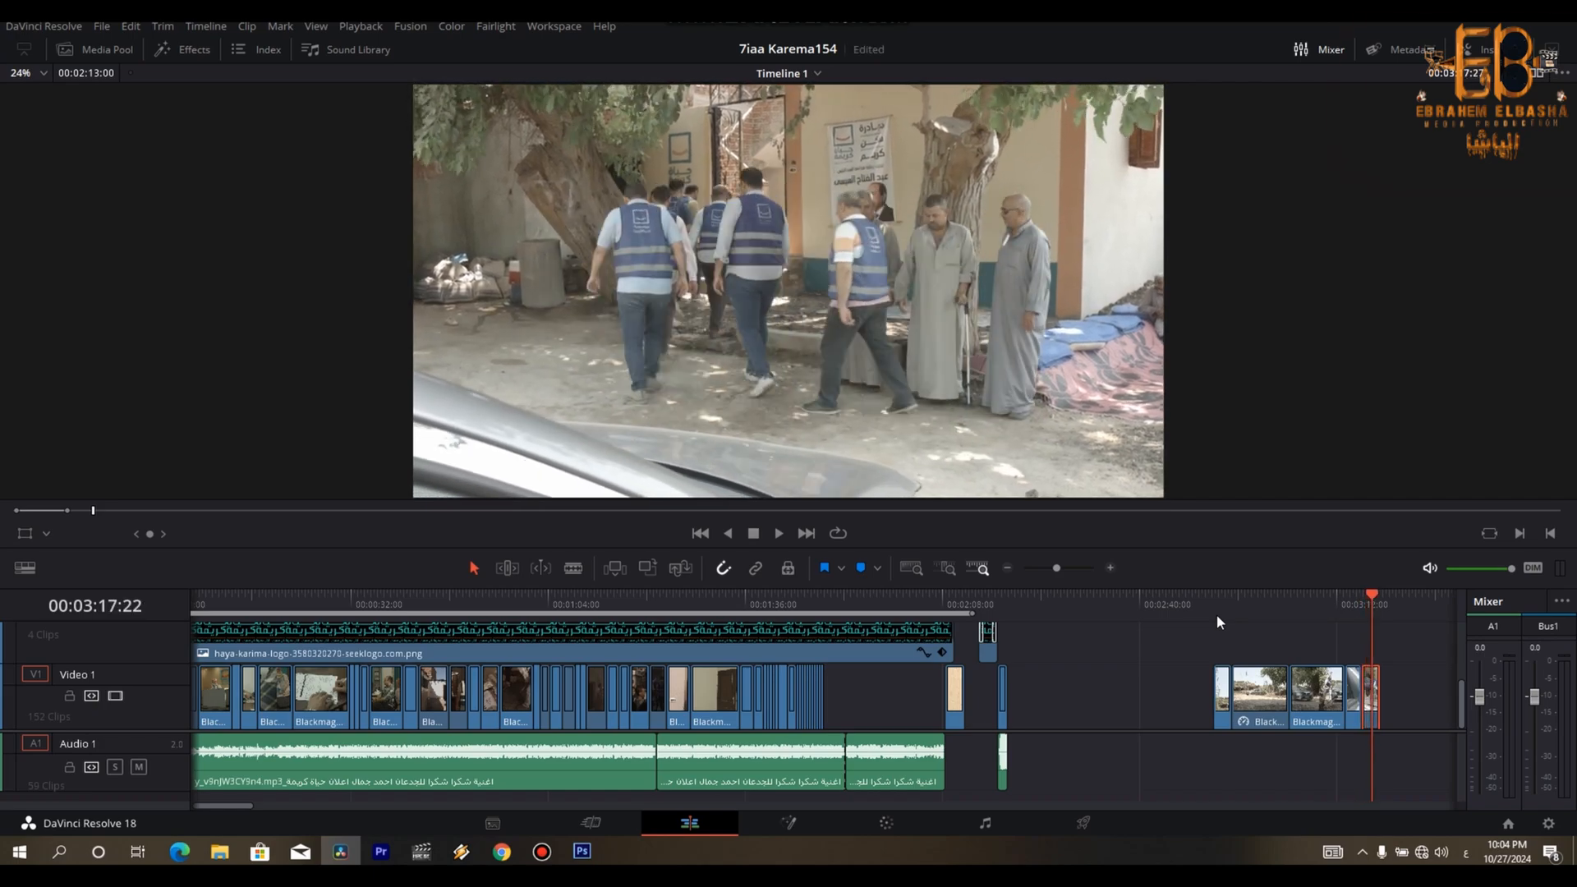
{"action": "key", "text": "space"}
{"action": "key", "text": "Up"}
{"action": "key", "text": "Up"}
{"action": "key", "text": "Up"}
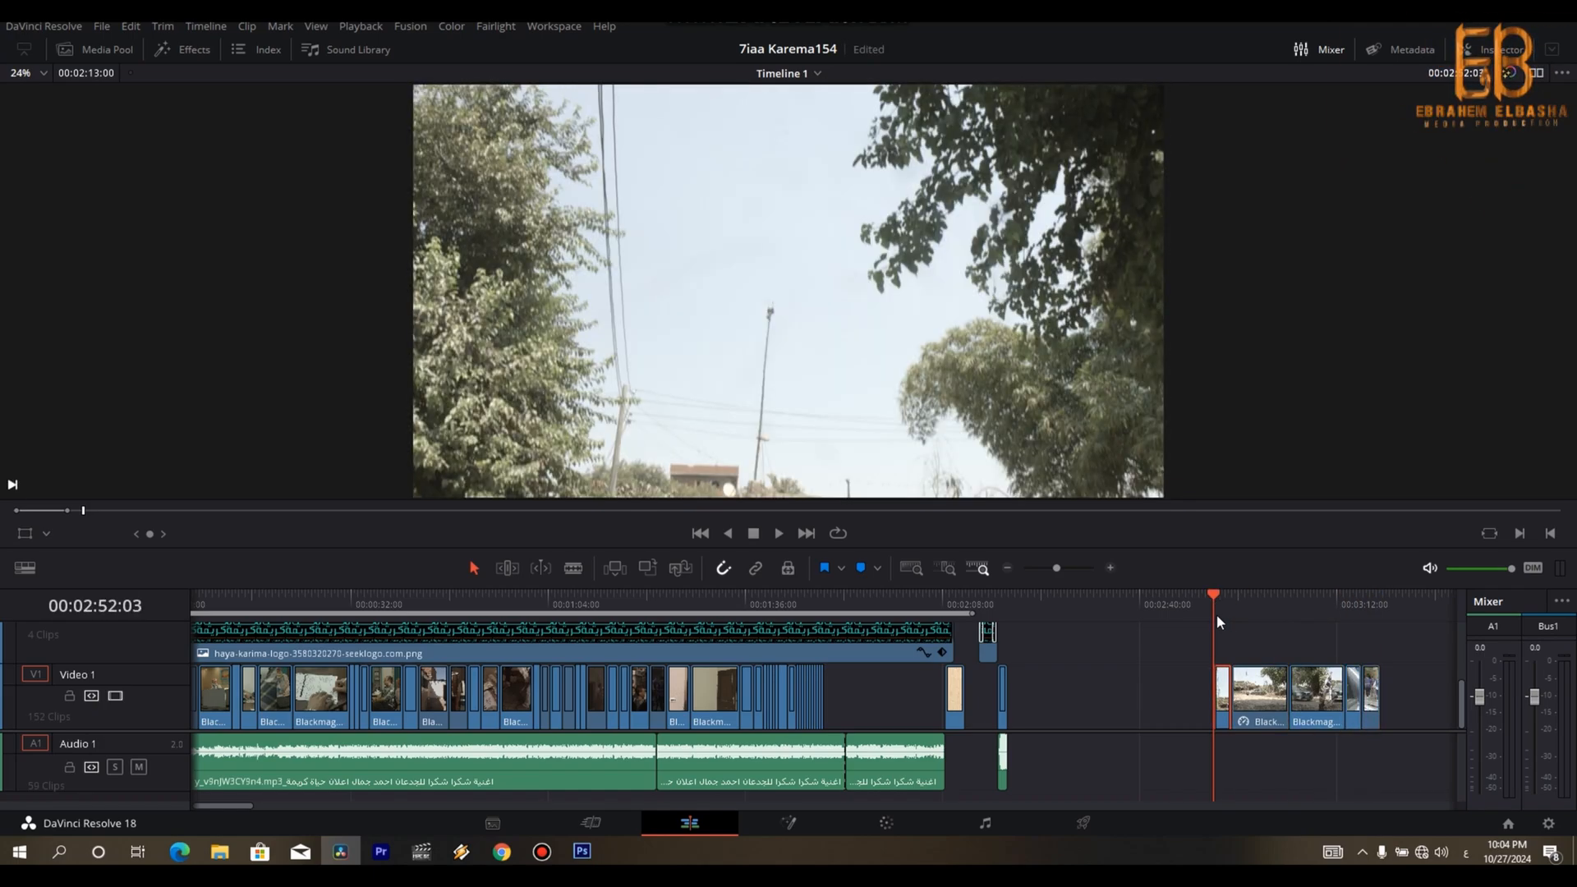
- Try a speed of 190% on the arriving-cars shot at 00:02:55:01 and play it back
{"action": "key", "text": "Down"}
{"action": "key", "text": "r"}
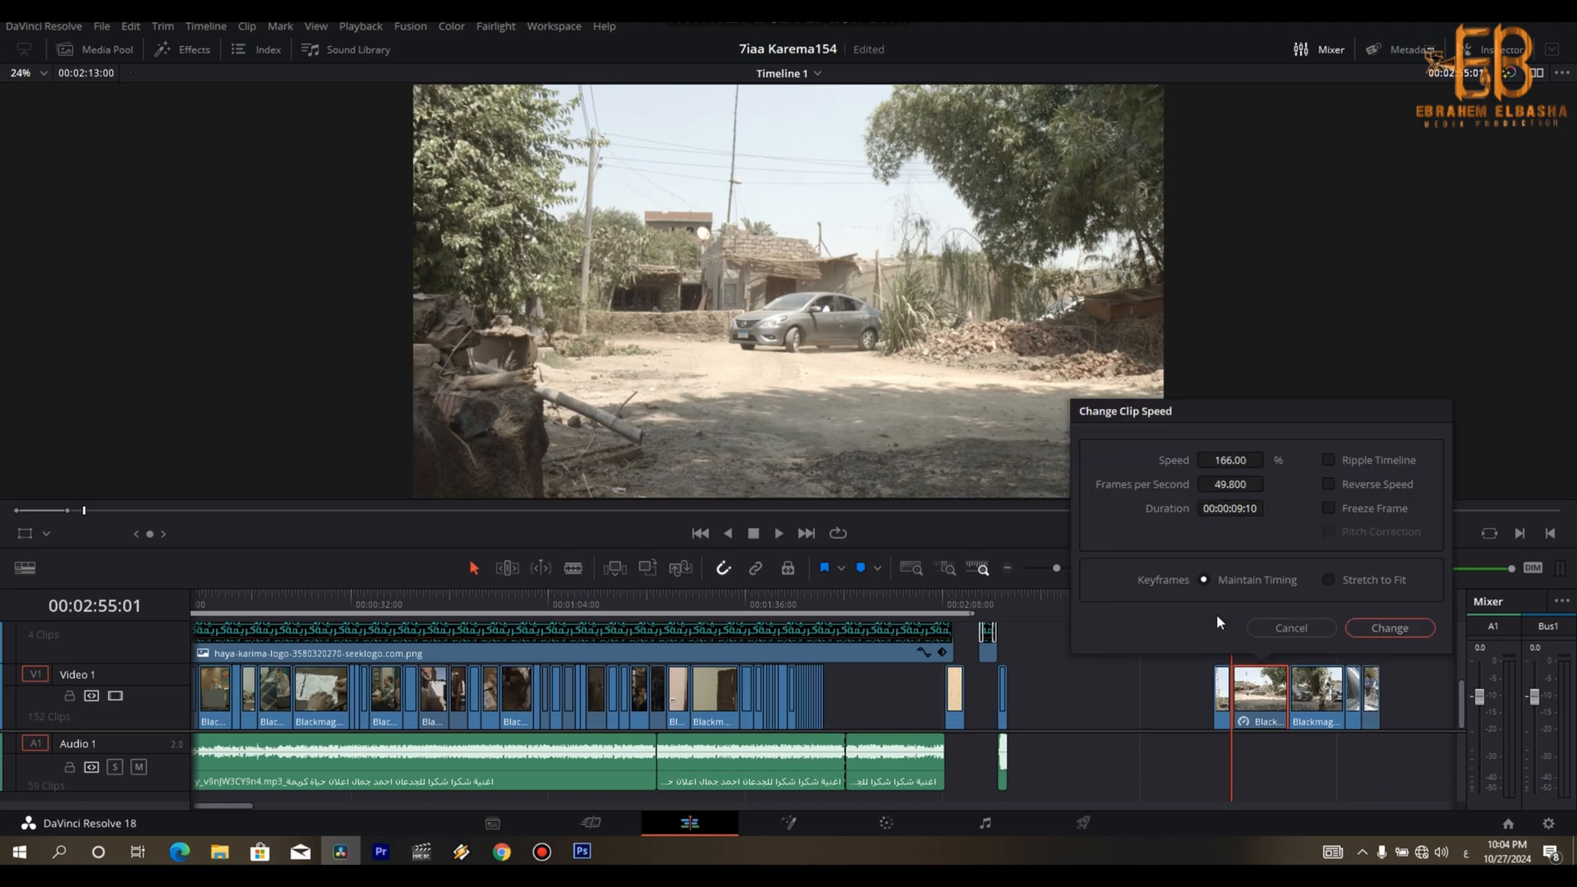
{"action": "left_click", "coordinate": [1217, 459]}
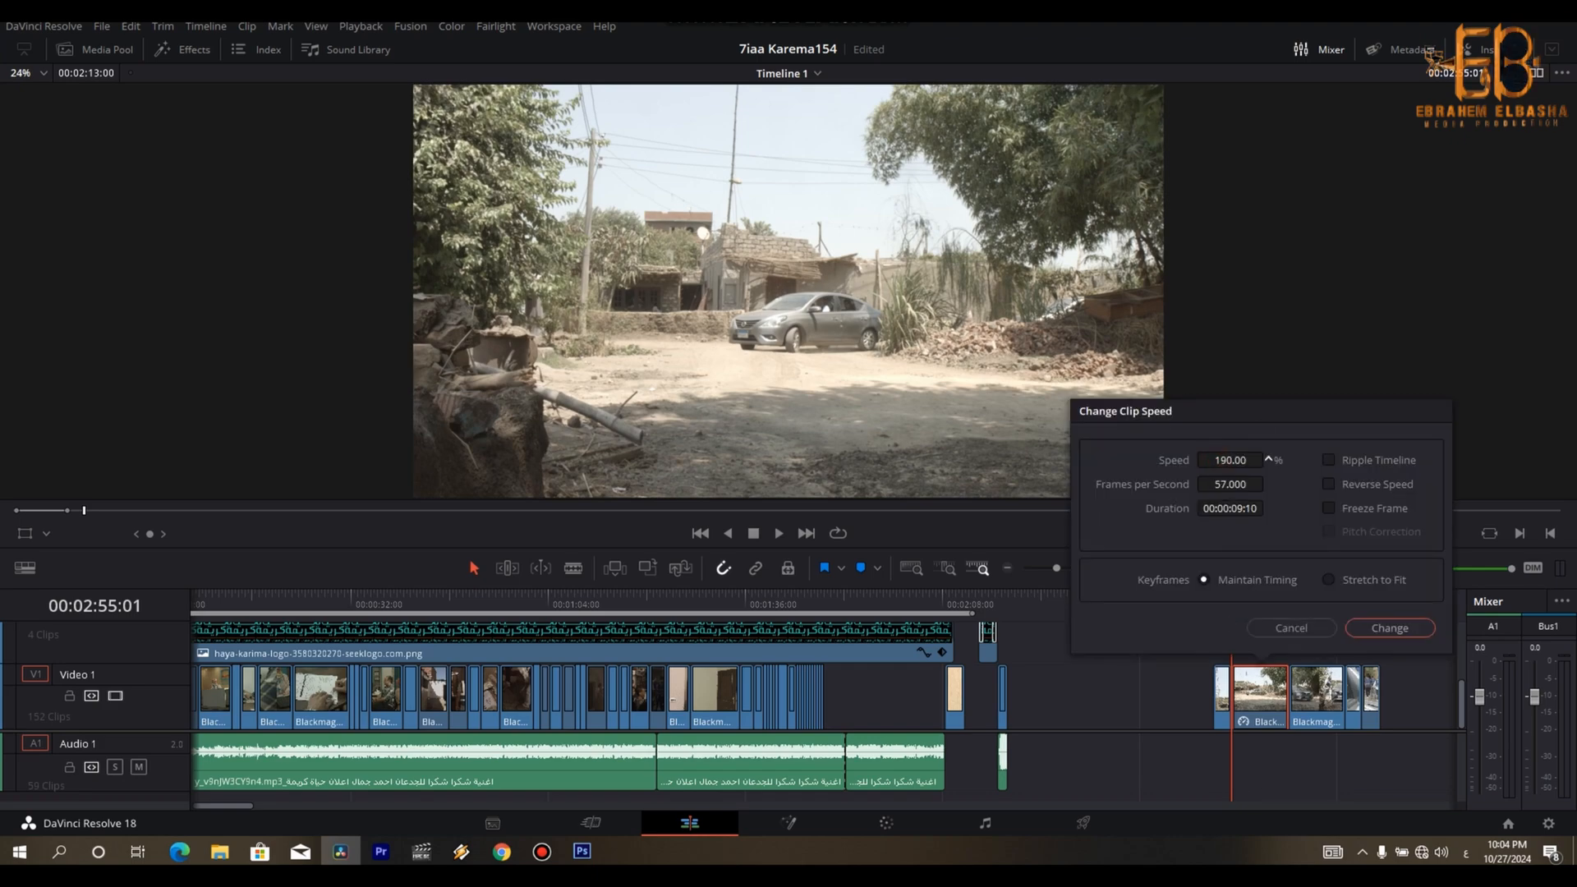
{"action": "left_click", "coordinate": [1379, 631]}
{"action": "key", "text": "space"}
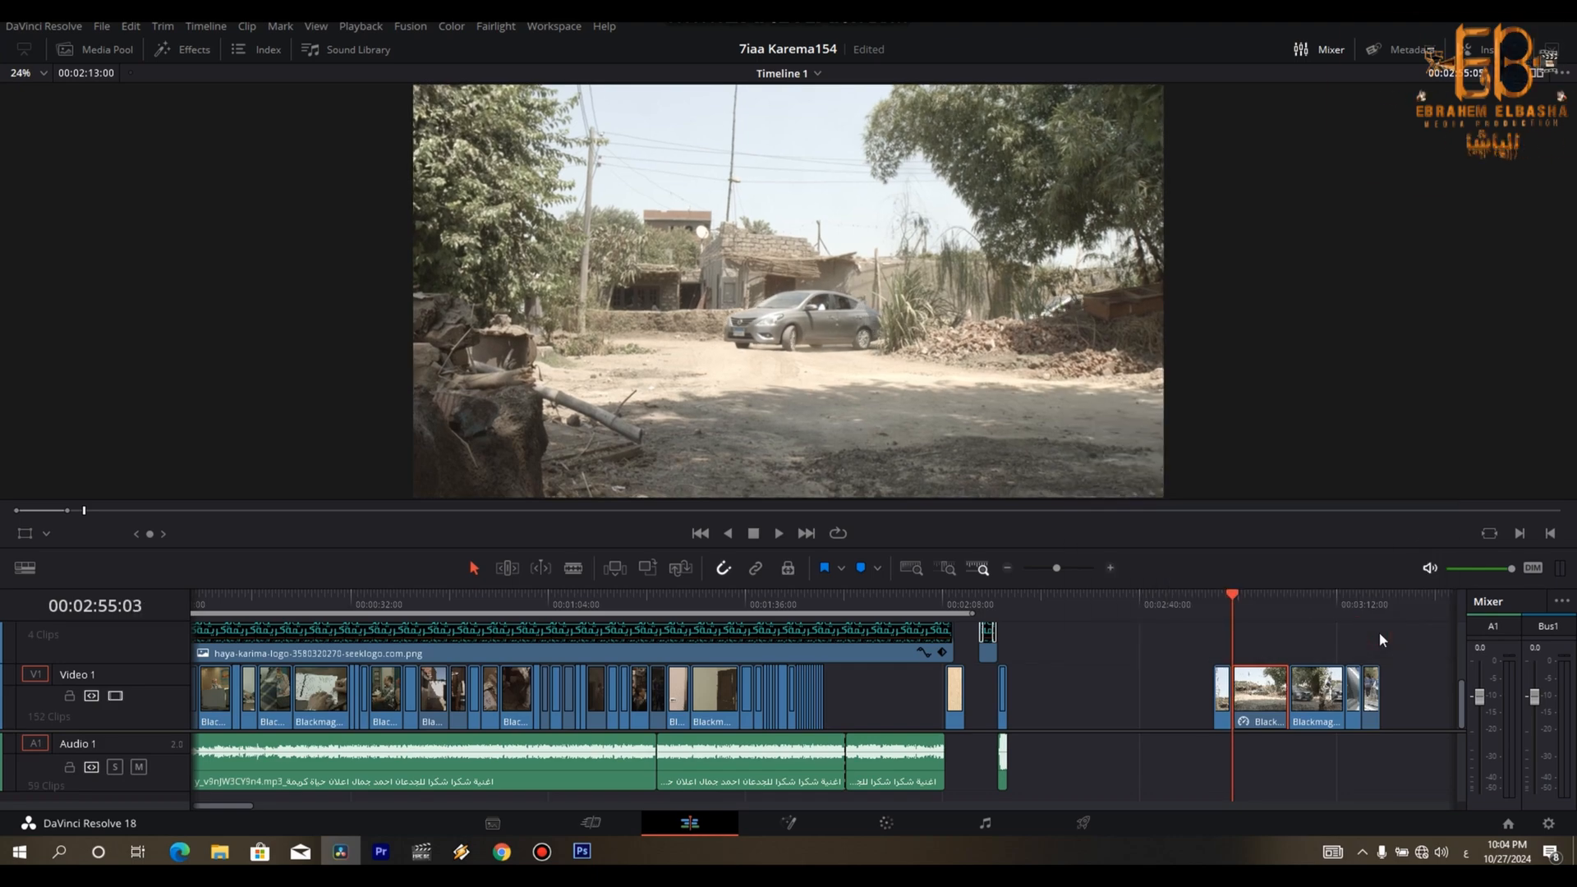
{"action": "key", "text": "space"}
- Set the speed of the arriving-cars shot to 209%
{"action": "key", "text": "r"}
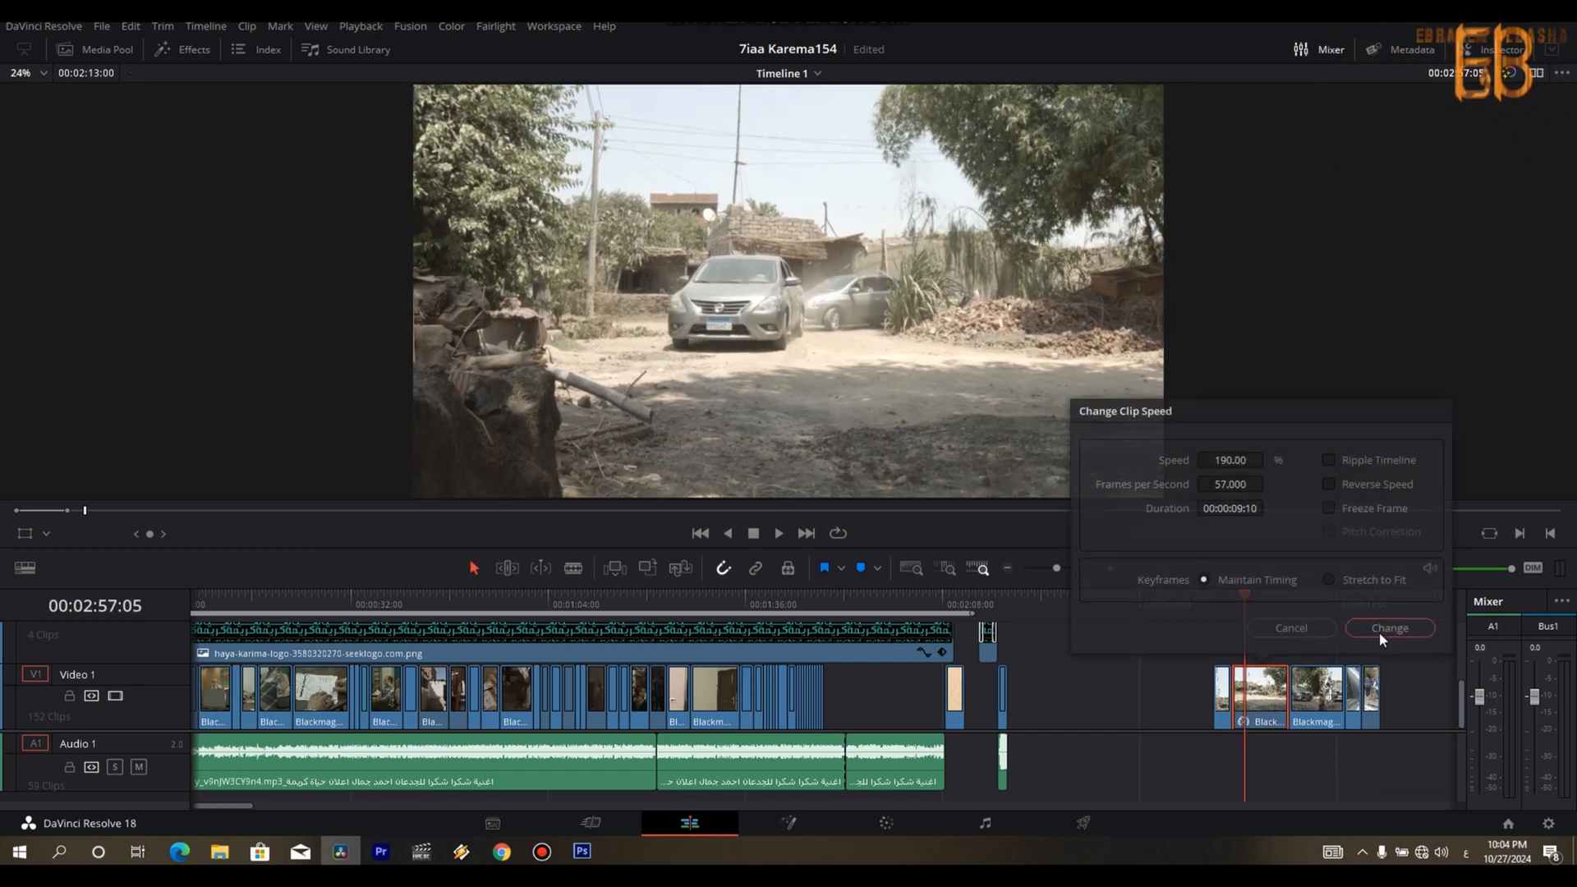
{"action": "left_click", "coordinate": [1225, 461]}
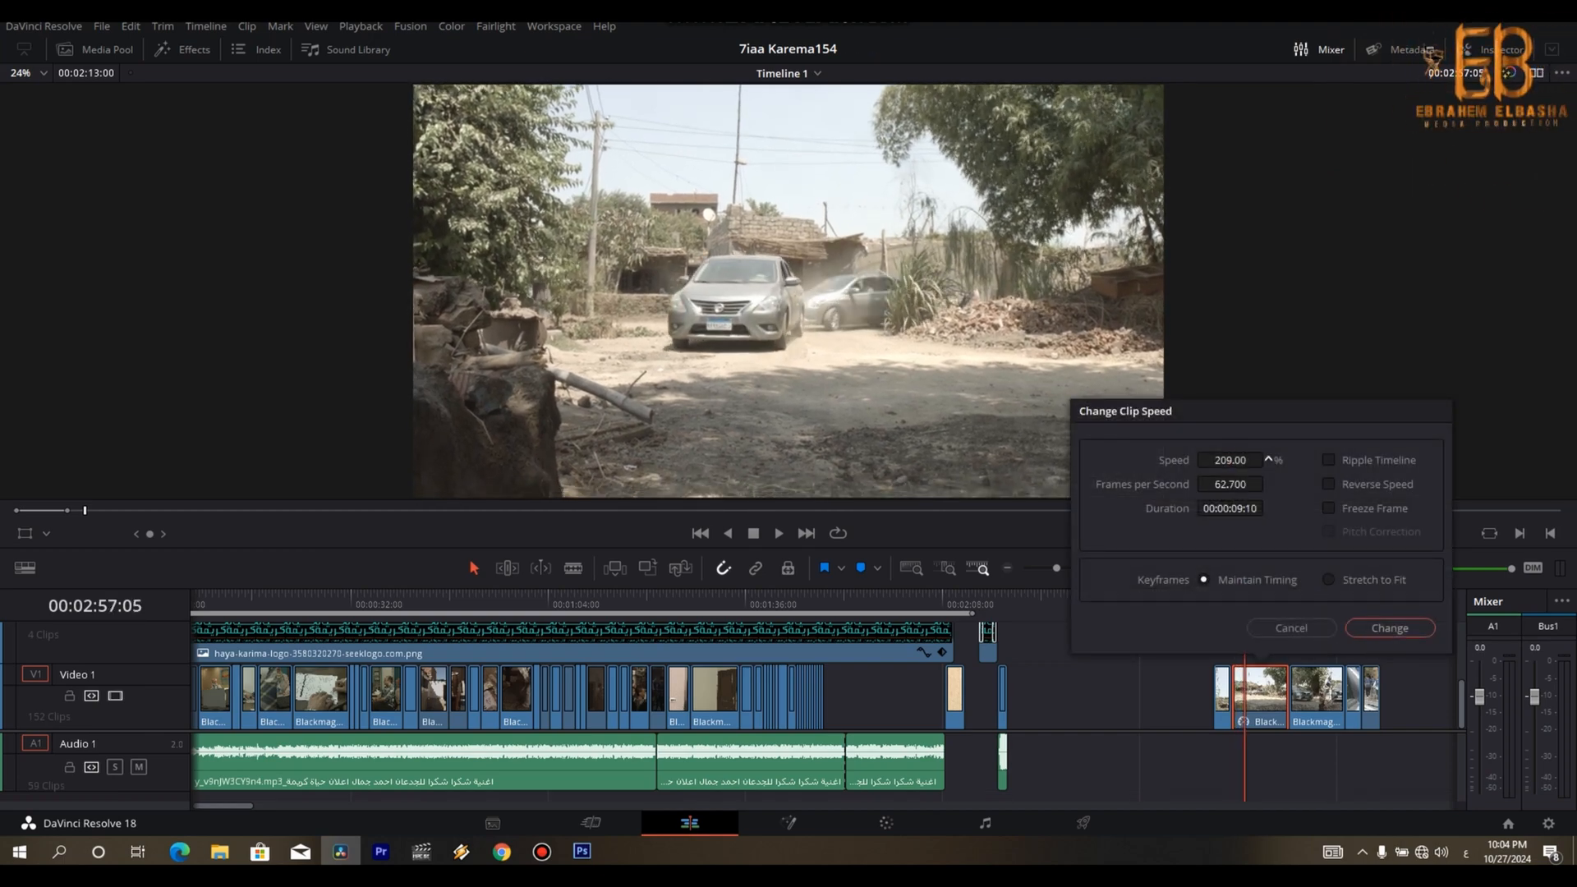
{"action": "left_click", "coordinate": [1388, 628]}
- Replace the greeting shot with the second piece of the arriving-cars shot, split at 00:03:01:26 and extended to about 00:03:10:10
{"action": "key", "text": "space"}
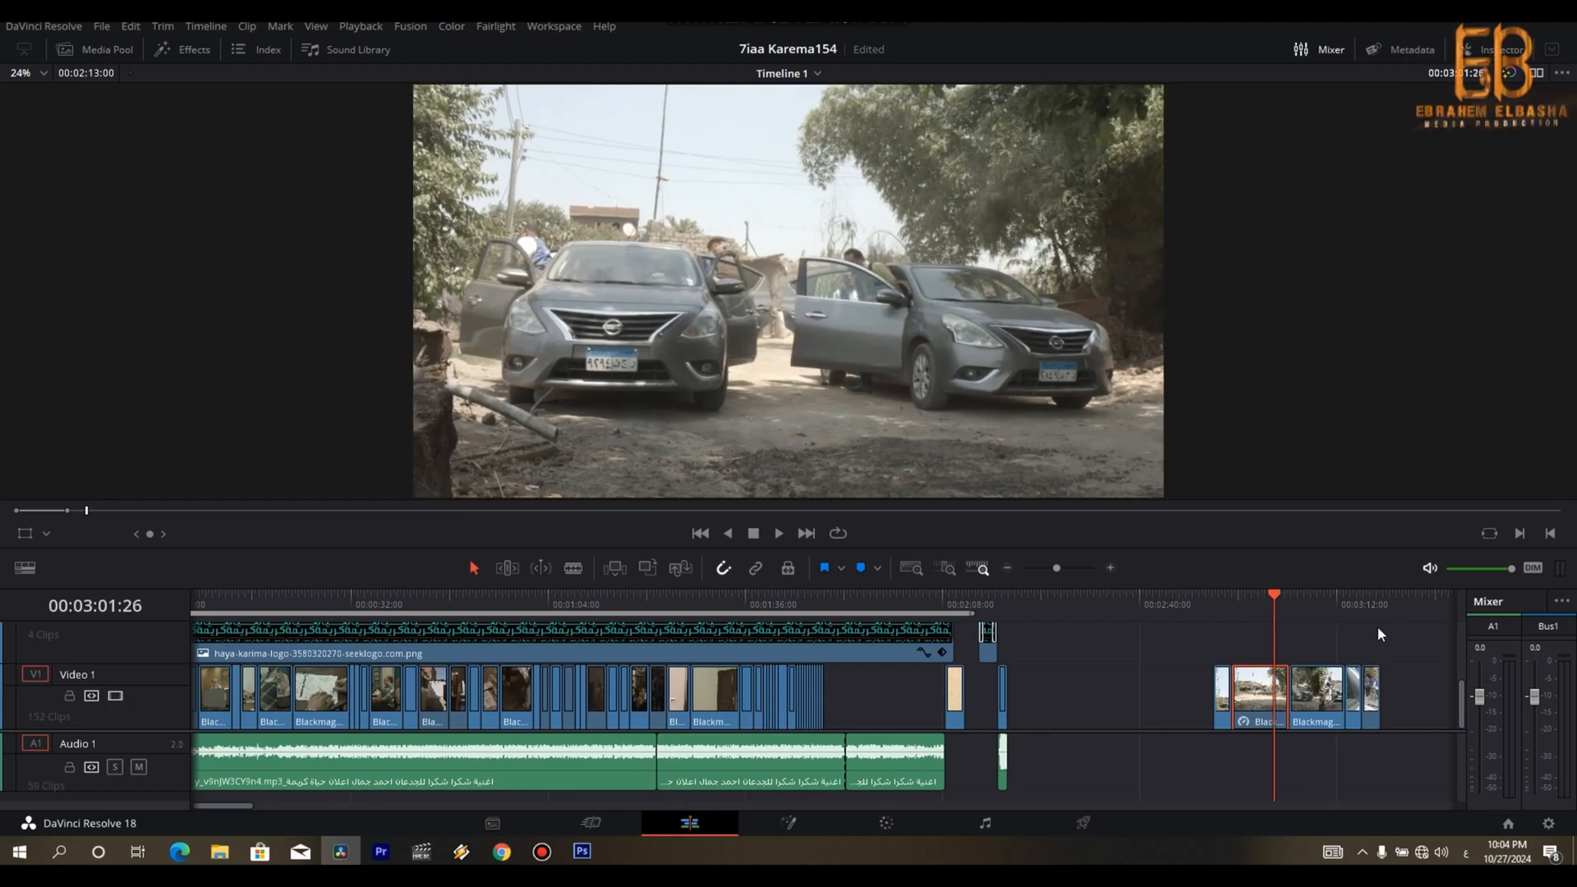
{"action": "key", "text": "ctrl+b"}
{"action": "left_click", "coordinate": [1320, 698]}
{"action": "key", "text": "BackSpace"}
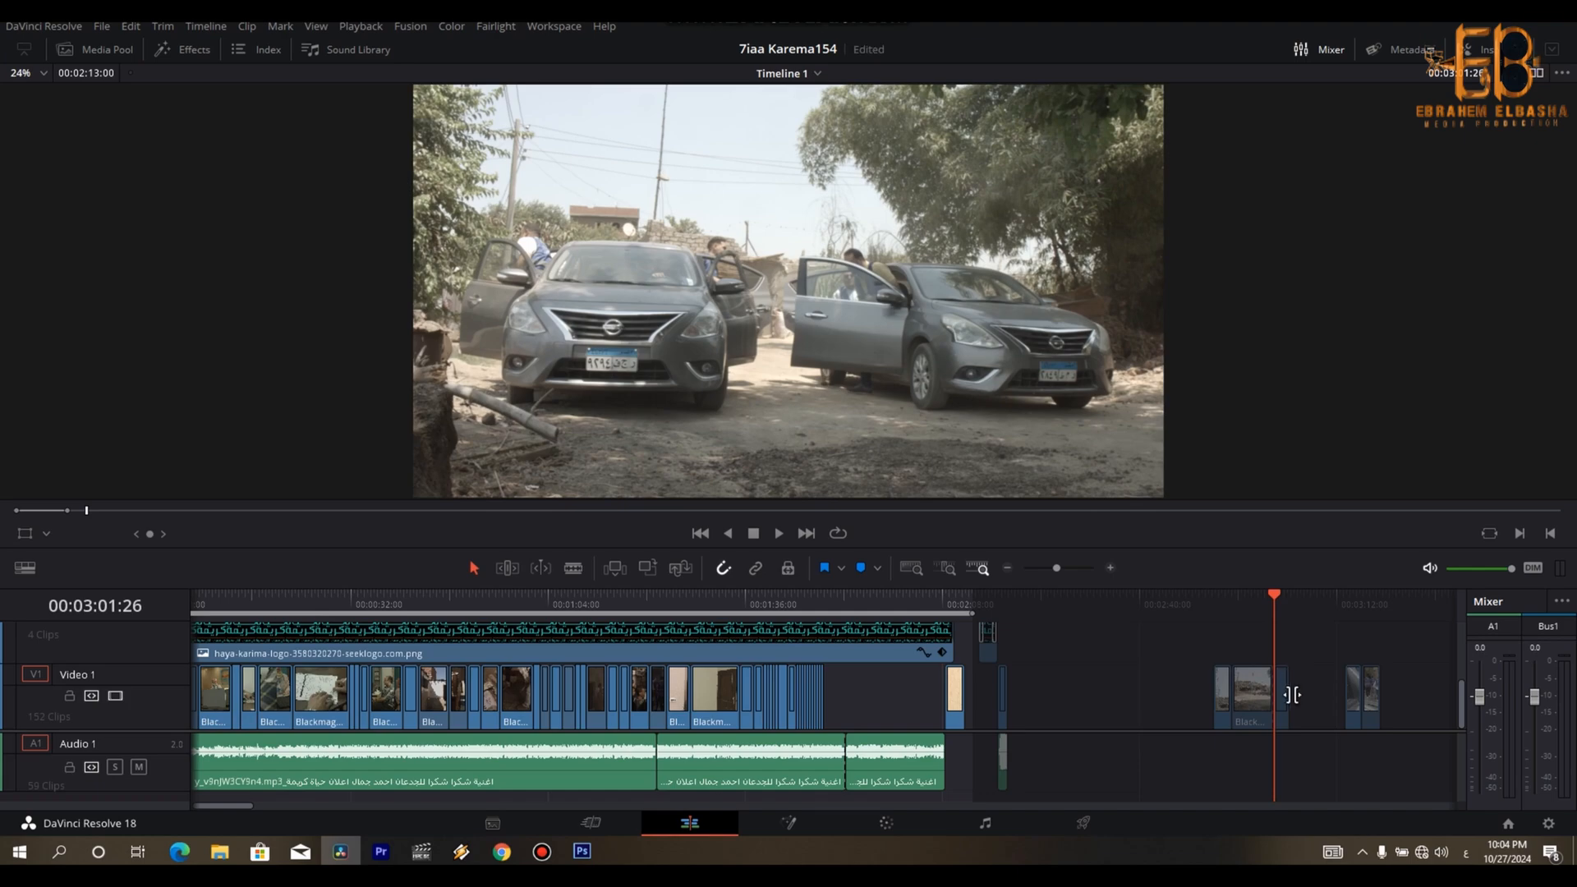
{"action": "left_click", "coordinate": [1286, 700]}
{"action": "left_click_drag", "start_coordinate": [1290, 698], "coordinate": [1327, 698]}
- Set the speed of the extended second piece to 100% and play it back
{"action": "key", "text": "r"}
{"action": "left_click_drag", "start_coordinate": [1250, 459], "coordinate": [1213, 459]}
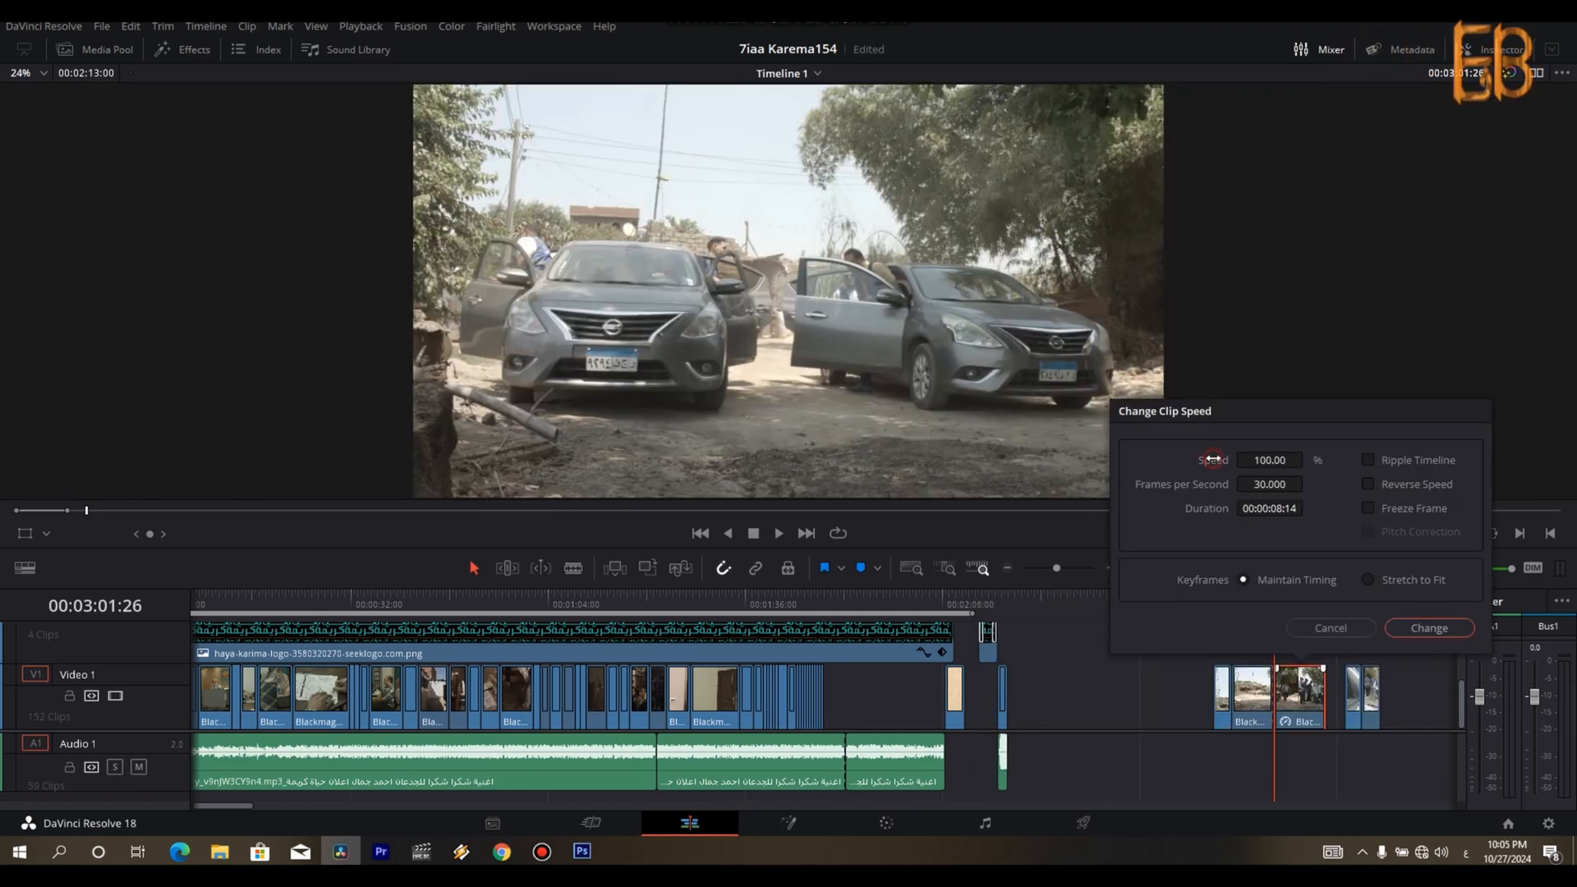
{"action": "left_click", "coordinate": [1431, 629]}
{"action": "key", "text": "space"}
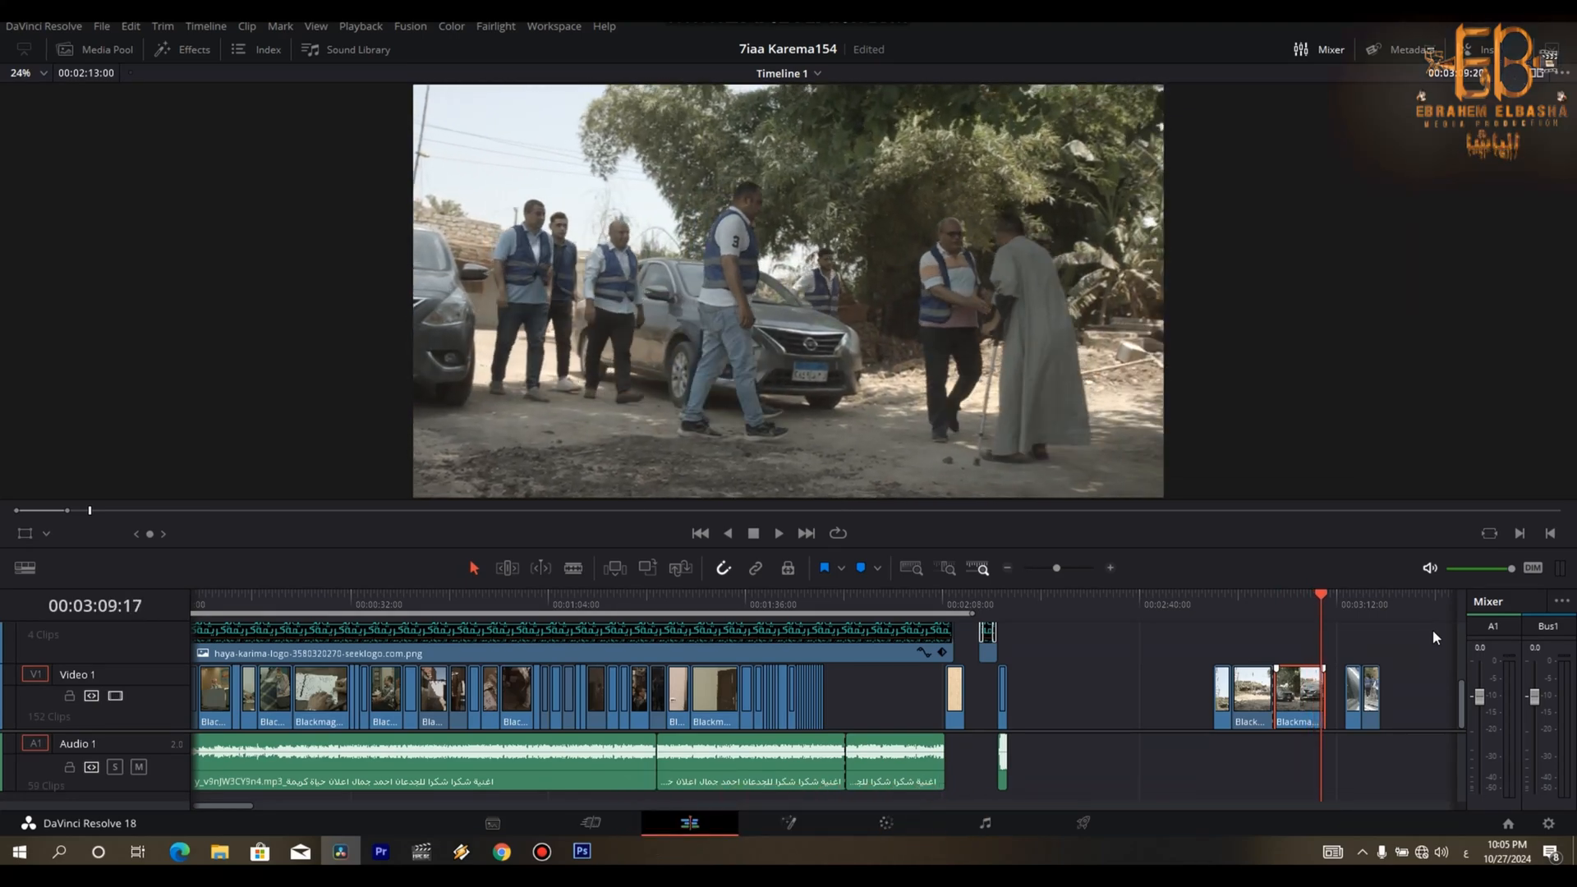
- Move both car-mirror pieces earlier so they directly follow the extended greeting piece
{"action": "left_click", "coordinate": [1308, 603]}
{"action": "left_click", "coordinate": [1345, 612]}
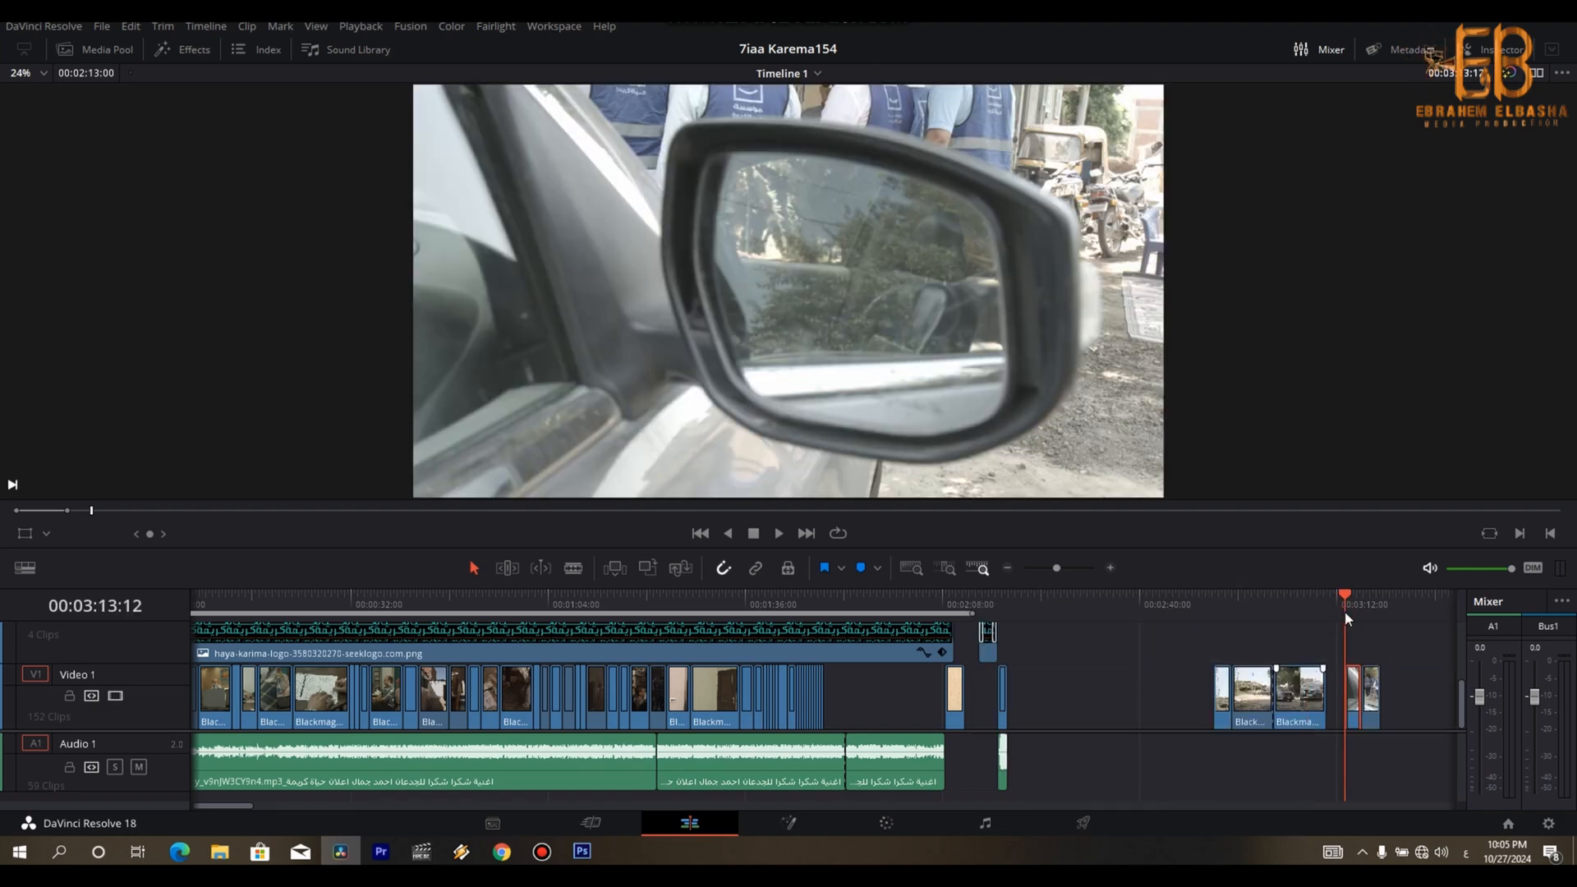
{"action": "left_click_drag", "start_coordinate": [1356, 687], "coordinate": [1341, 686]}
{"action": "left_click", "coordinate": [1399, 676]}
- Set the speed of the last car-mirror piece, with the volunteers walking away, to 232%
{"action": "left_click", "coordinate": [1351, 697]}
{"action": "key", "text": "ctrl+r"}
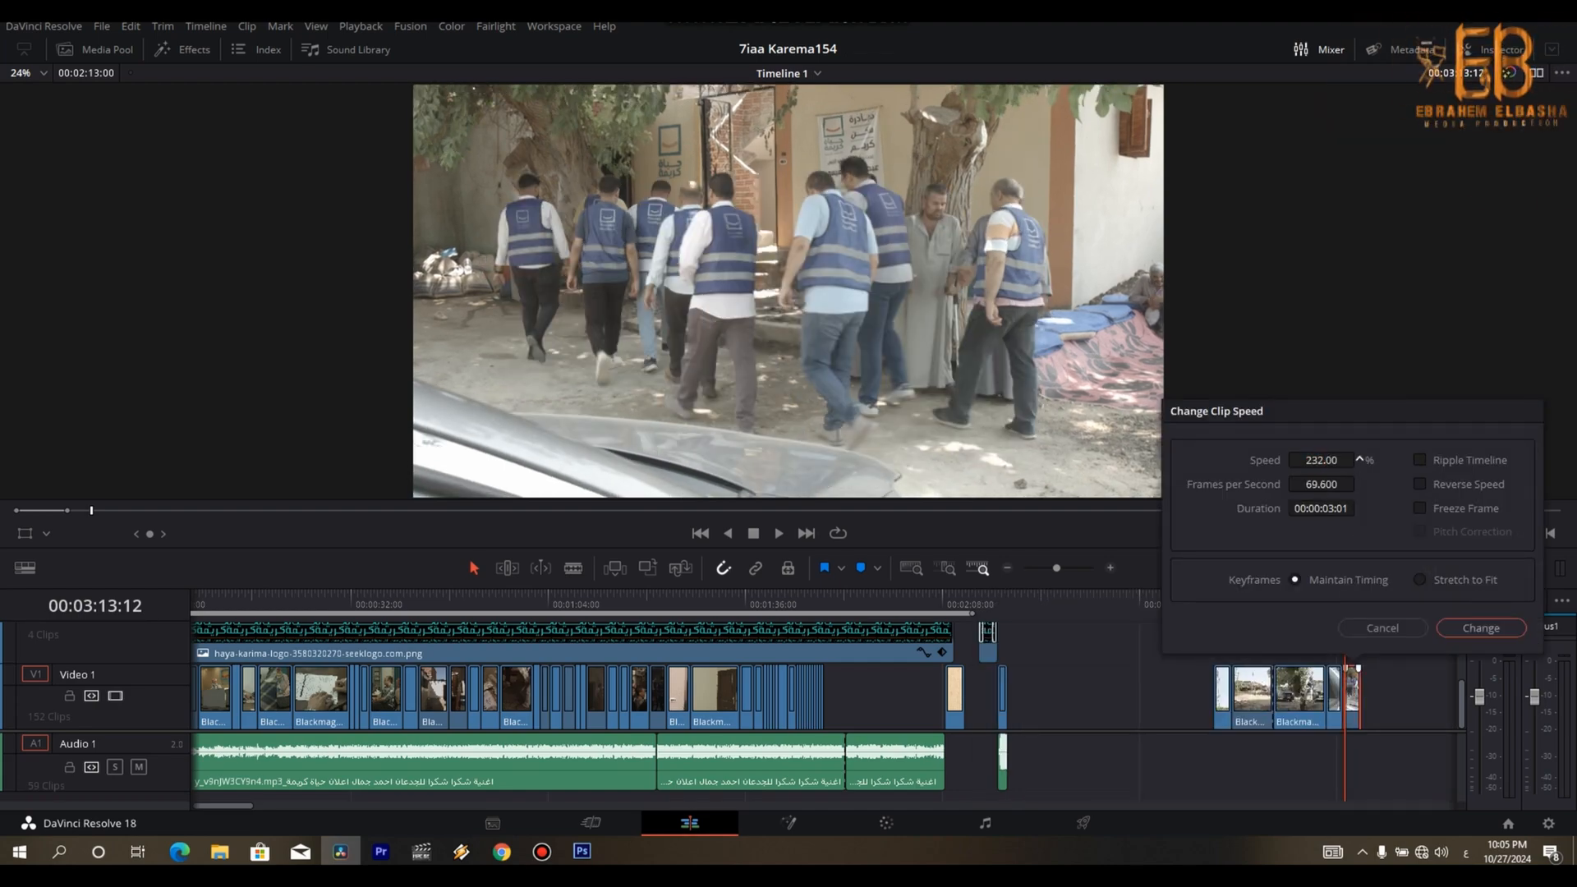
{"action": "left_click", "coordinate": [1479, 629]}
- Move the five arrival shots together closer to the main cut, starting at about 00:02:23:20
{"action": "key", "text": "ctrl+equal"}
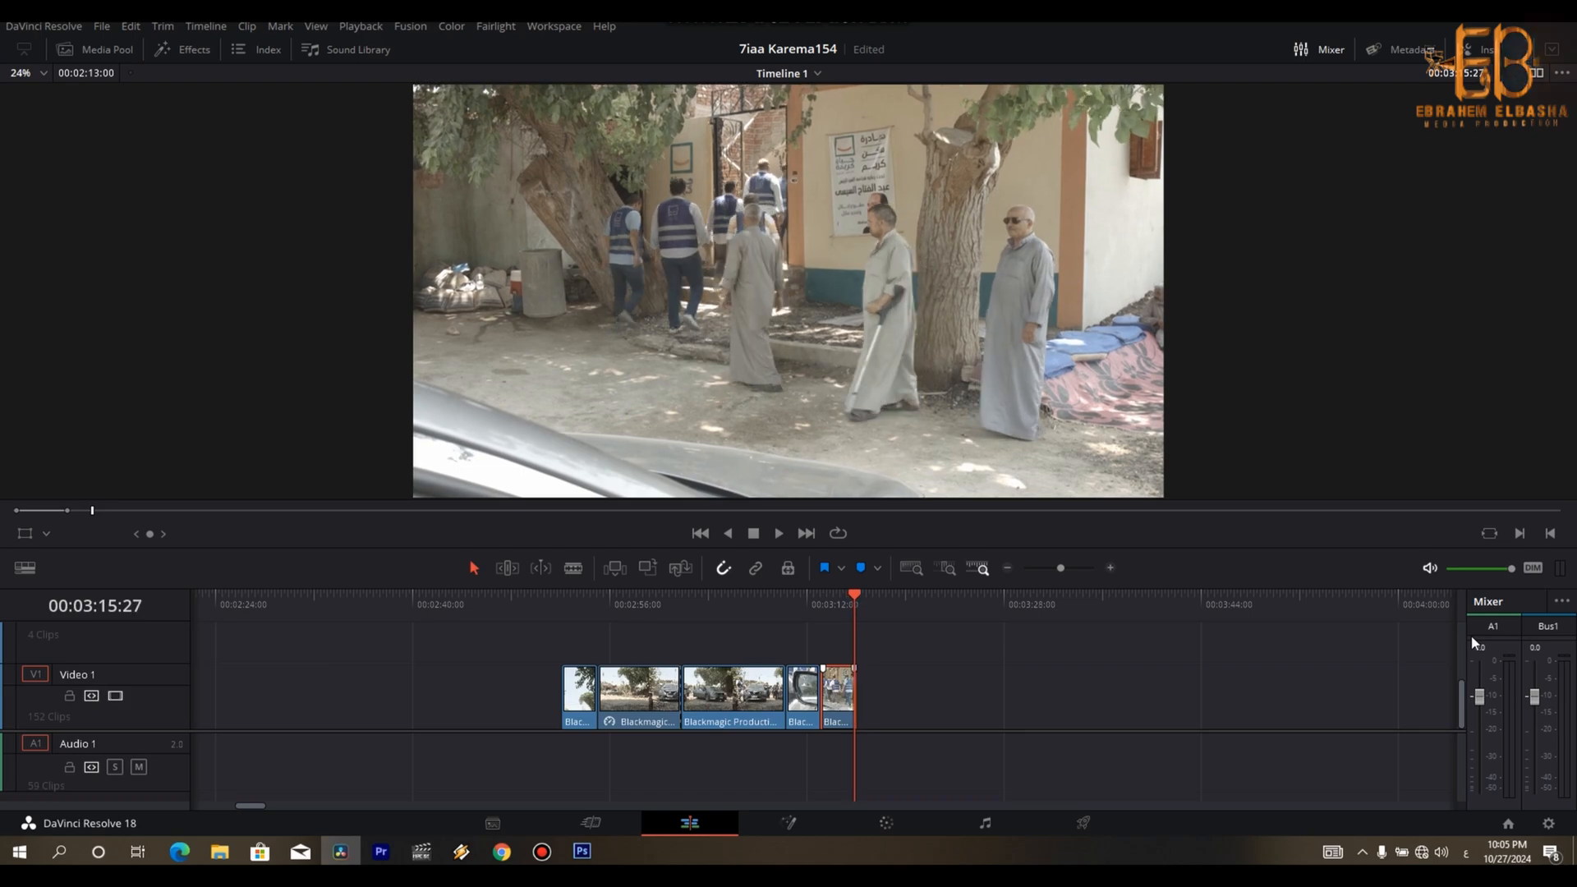
{"action": "key", "text": "ctrl+minus"}
{"action": "key", "text": "ctrl+minus"}
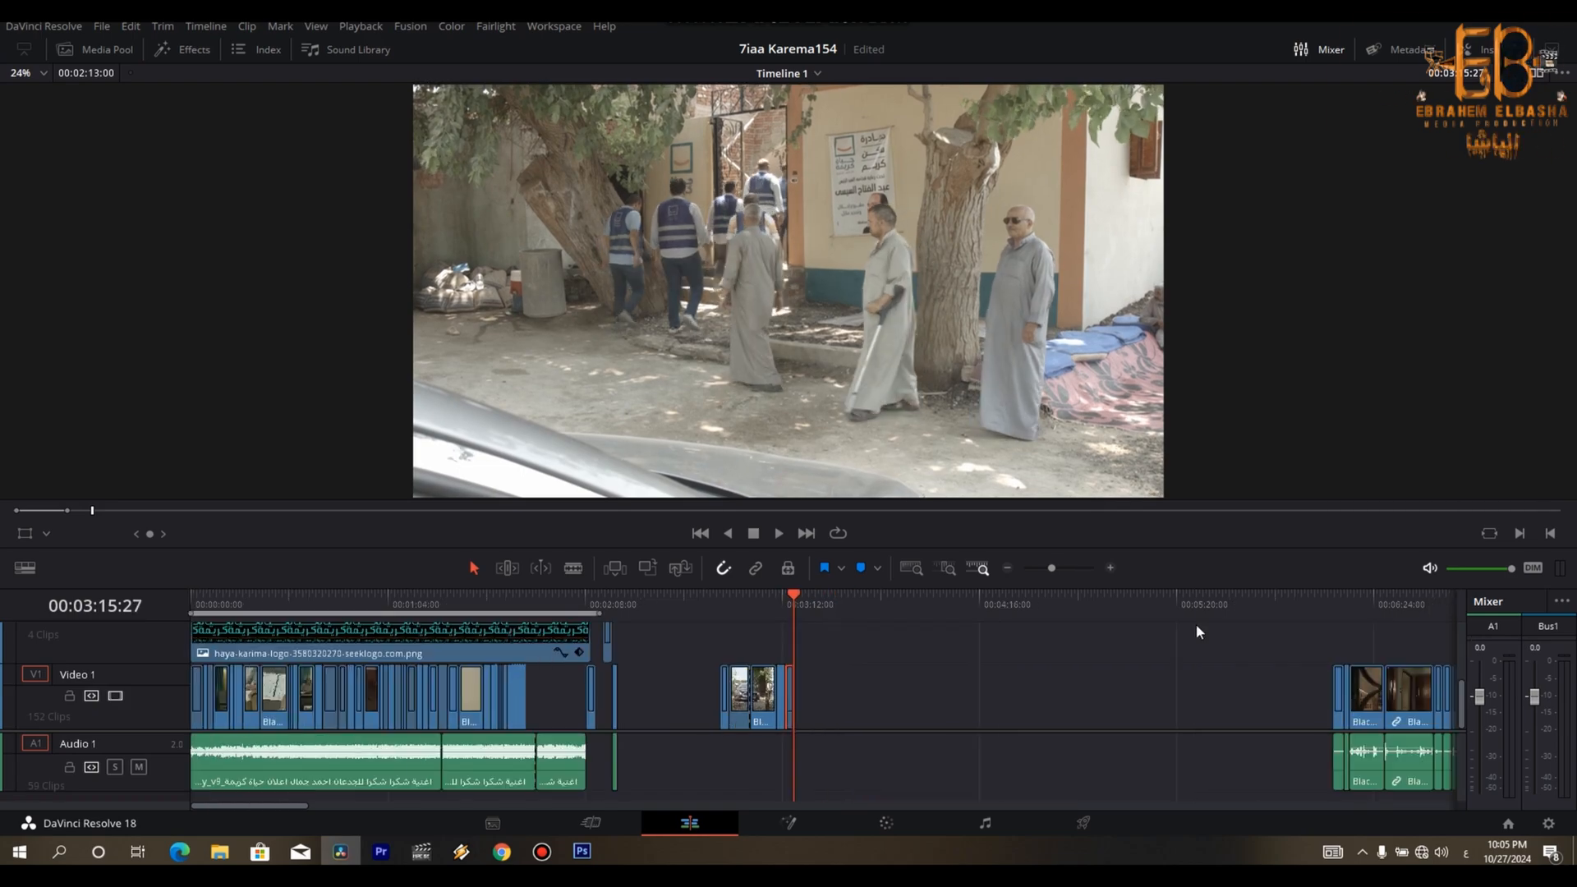
{"action": "left_click_drag", "start_coordinate": [834, 639], "coordinate": [650, 700]}
{"action": "key", "text": "ctrl+equal"}
{"action": "key", "text": "ctrl+equal"}
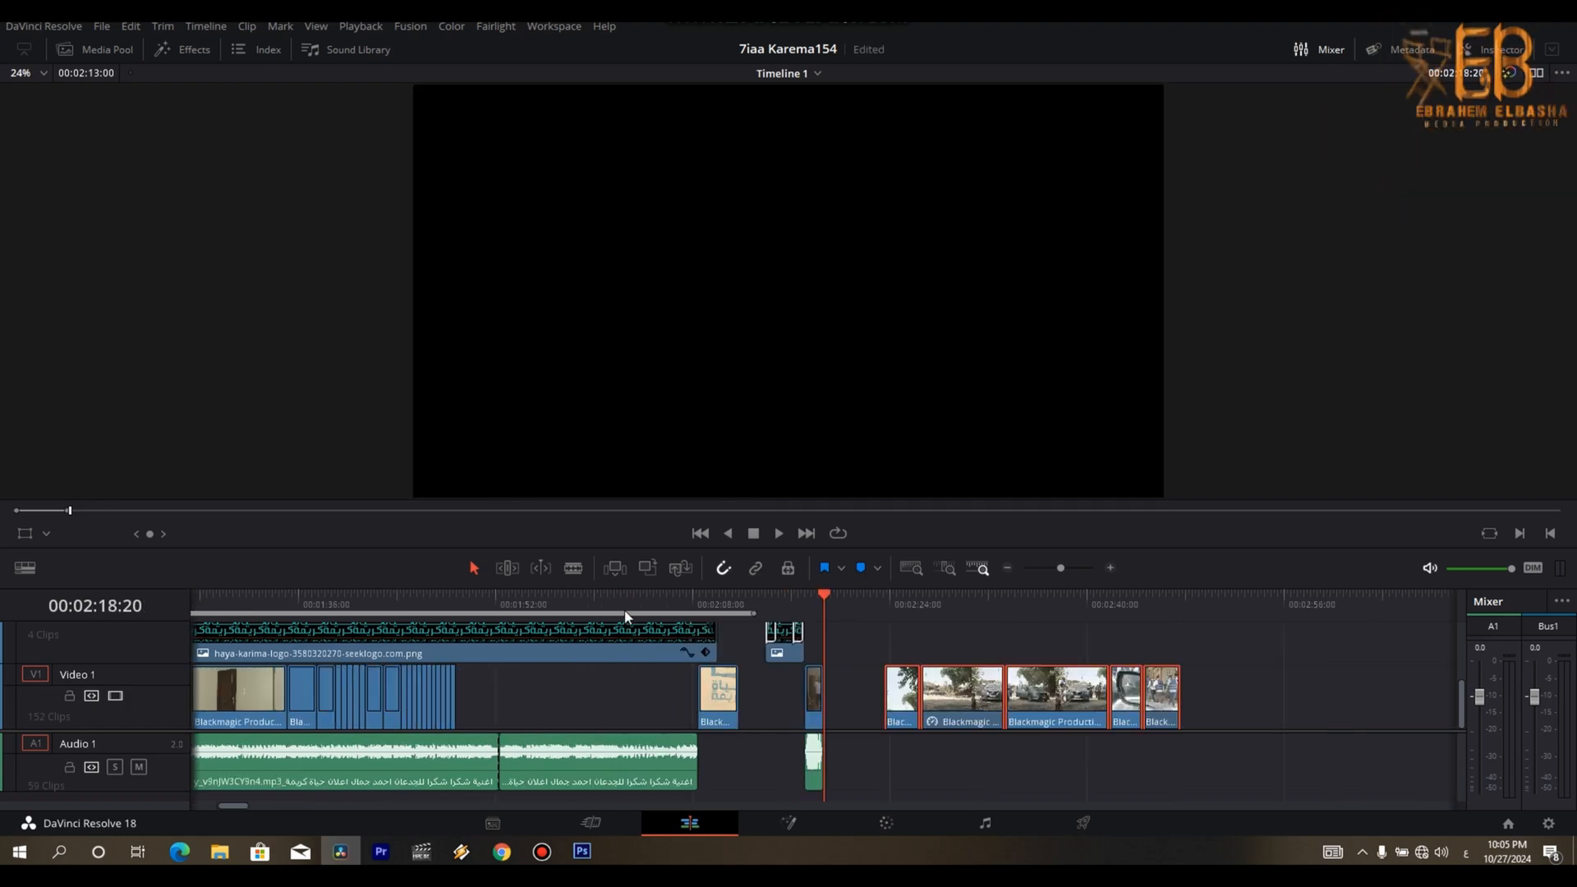
- Shift the closing shot to about 00:02:15 along with the final logo clips, clearing space behind the main cut
{"action": "mouse_move", "coordinate": [964, 702]}
{"action": "left_mouse_down"}
{"action": "mouse_move", "coordinate": [530, 697]}
{"action": "mouse_move", "coordinate": [991, 702]}
{"action": "left_mouse_up"}
{"action": "left_click_drag", "start_coordinate": [714, 700], "coordinate": [762, 697]}
{"action": "left_click_drag", "start_coordinate": [1249, 655], "coordinate": [923, 709]}
{"action": "left_click_drag", "start_coordinate": [855, 633], "coordinate": [757, 752]}
{"action": "left_click_drag", "start_coordinate": [775, 699], "coordinate": [805, 698]}
- Place the five arrival shots on Video 1 directly behind the main cut, starting at 00:01:48:24
{"action": "left_click_drag", "start_coordinate": [1224, 650], "coordinate": [486, 704]}
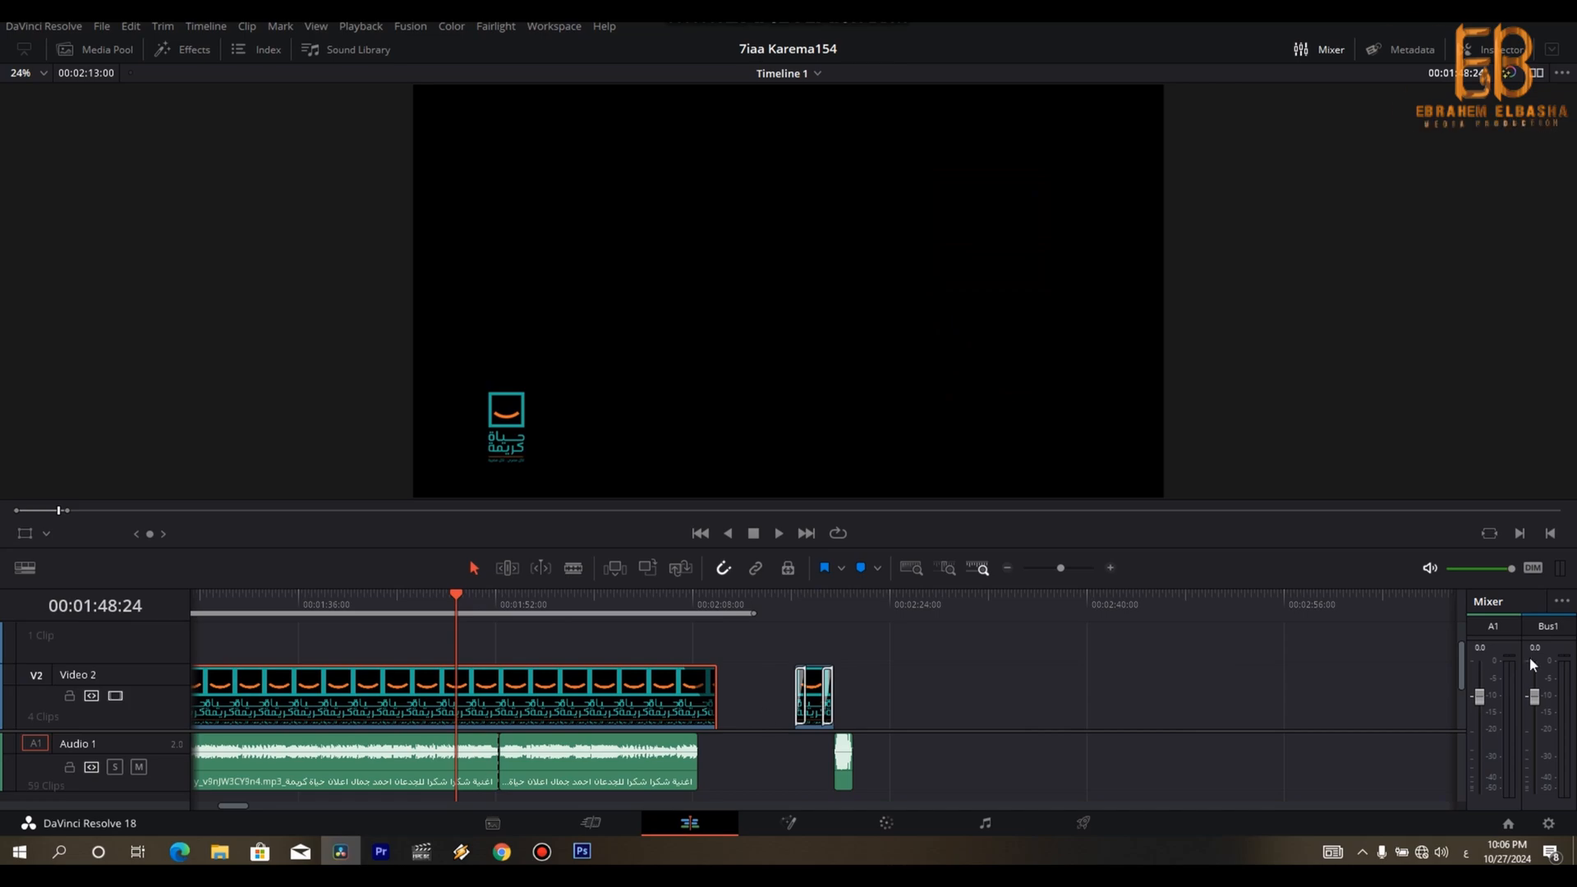
{"action": "left_click_drag", "start_coordinate": [1462, 662], "coordinate": [1461, 699]}
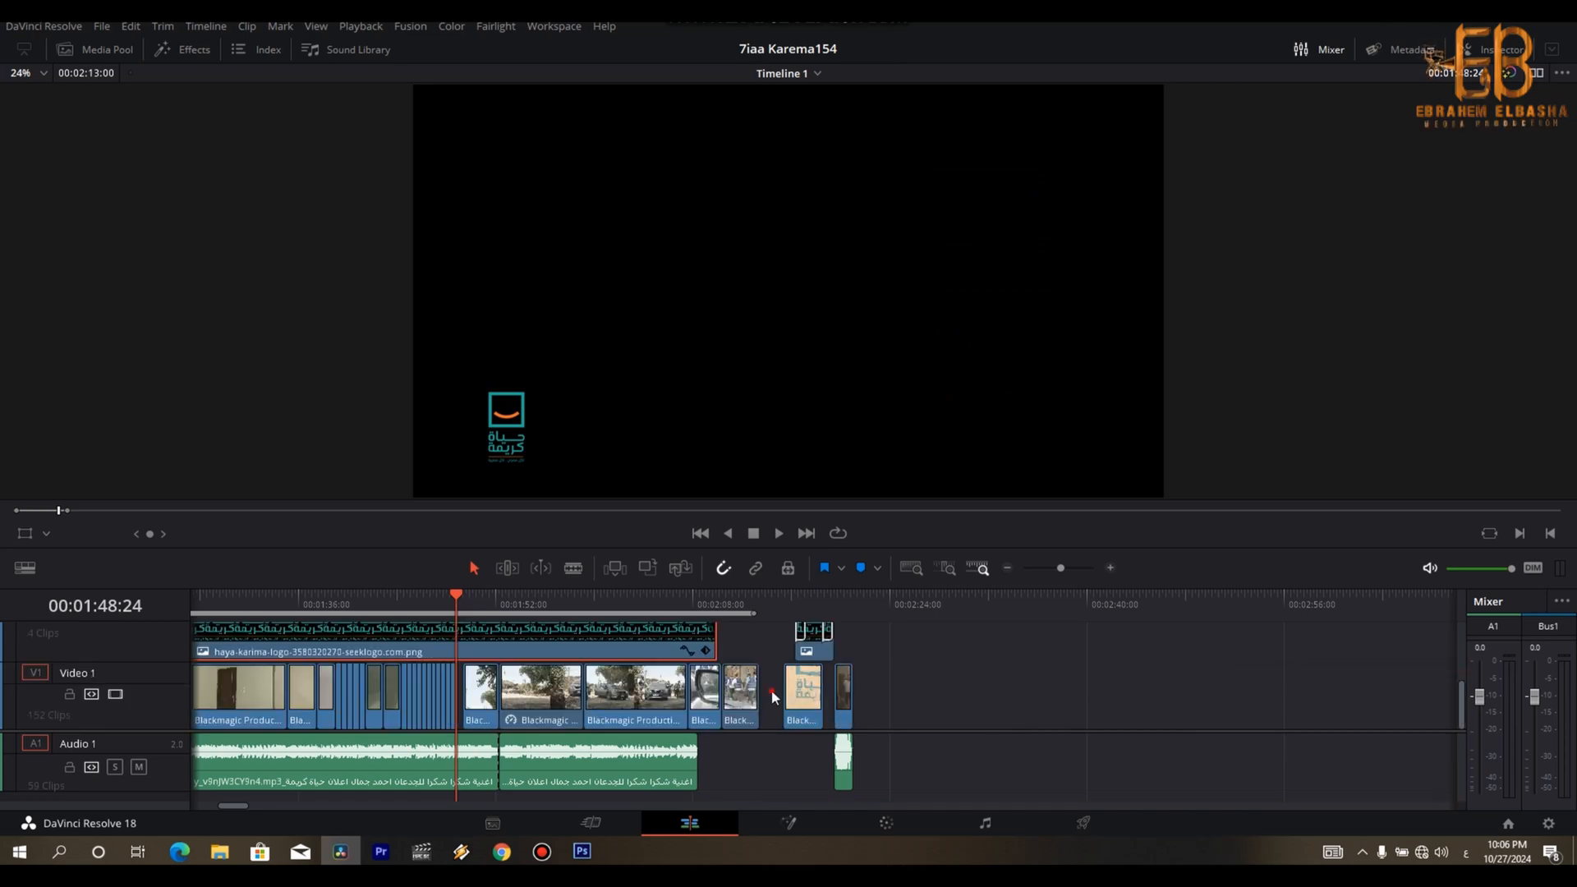
{"action": "left_click_drag", "start_coordinate": [772, 697], "coordinate": [542, 704]}
{"action": "scroll", "coordinate": [479, 712], "scroll_direction": "up", "scroll_amount": 3}
{"action": "left_click_drag", "start_coordinate": [949, 695], "coordinate": [887, 697]}
{"action": "scroll", "coordinate": [1300, 711], "scroll_direction": "down", "scroll_amount": 5}
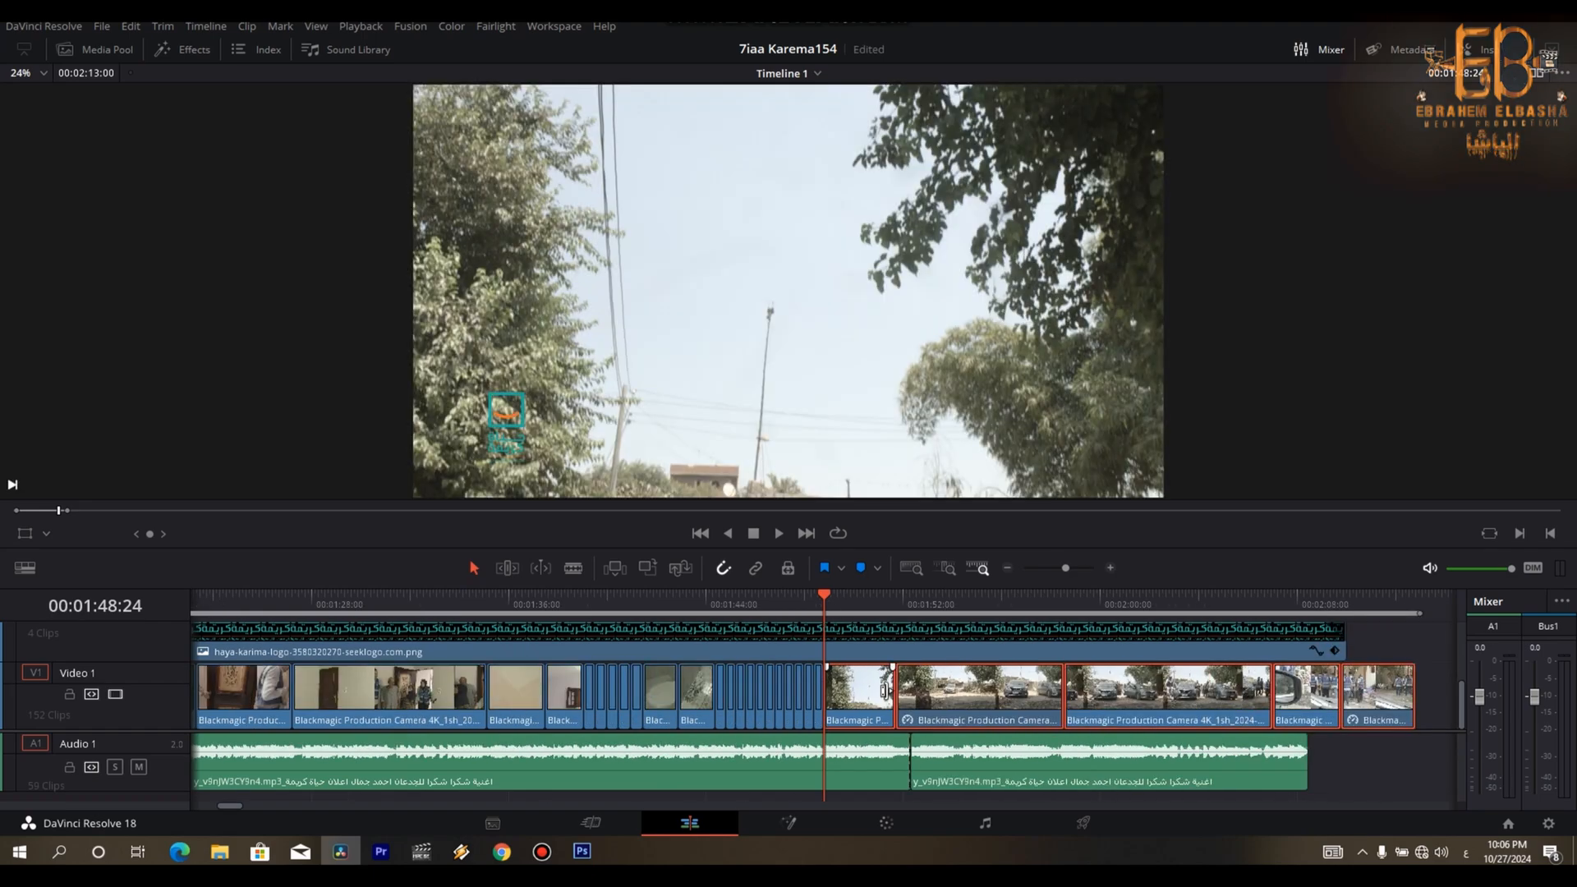
- Play the inserted arrival shots with the song from 00:01:48:24 and select the sped-up arriving-cars shot
{"action": "scroll", "coordinate": [1303, 712], "scroll_direction": "up", "scroll_amount": 2}
{"action": "key", "text": "space"}
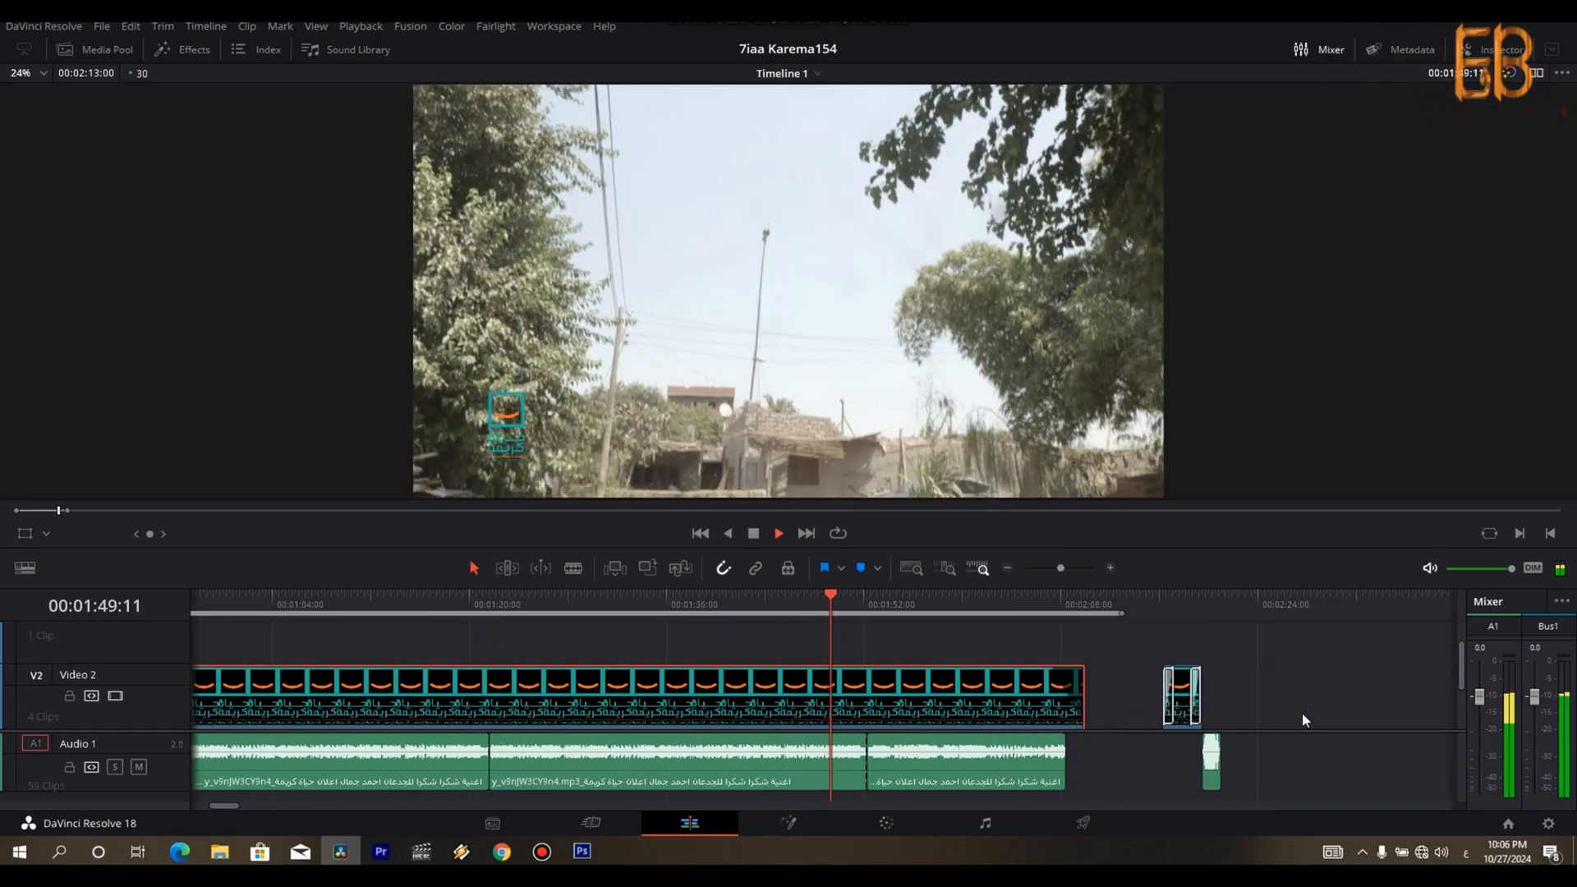
{"action": "scroll", "coordinate": [1303, 712], "scroll_direction": "up", "scroll_amount": 2}
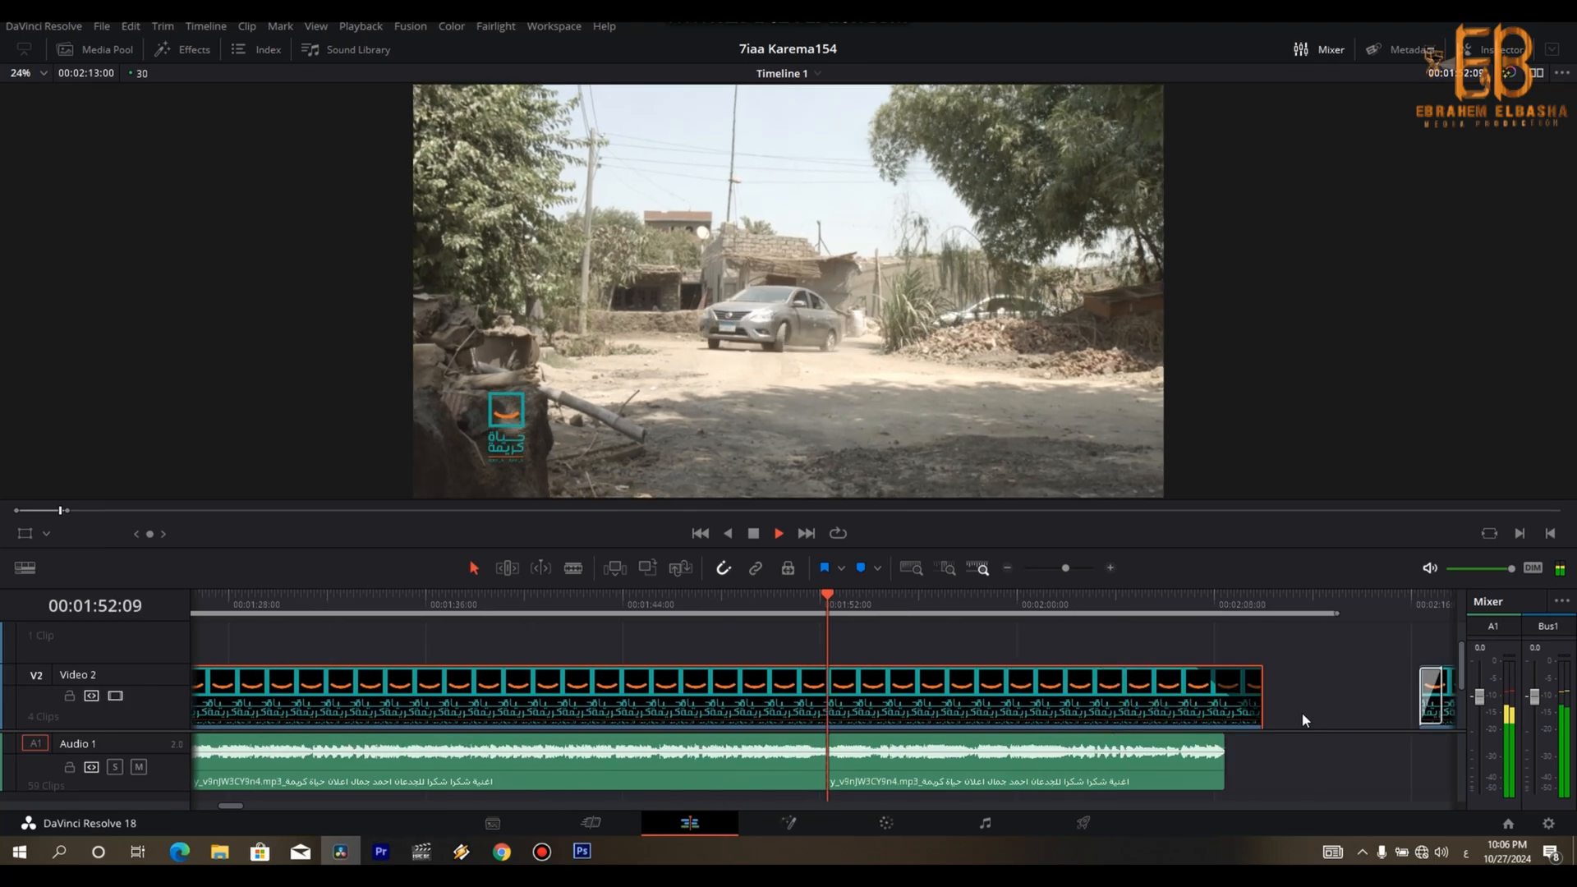
{"action": "scroll", "coordinate": [1465, 722], "scroll_direction": "down", "scroll_amount": 2}
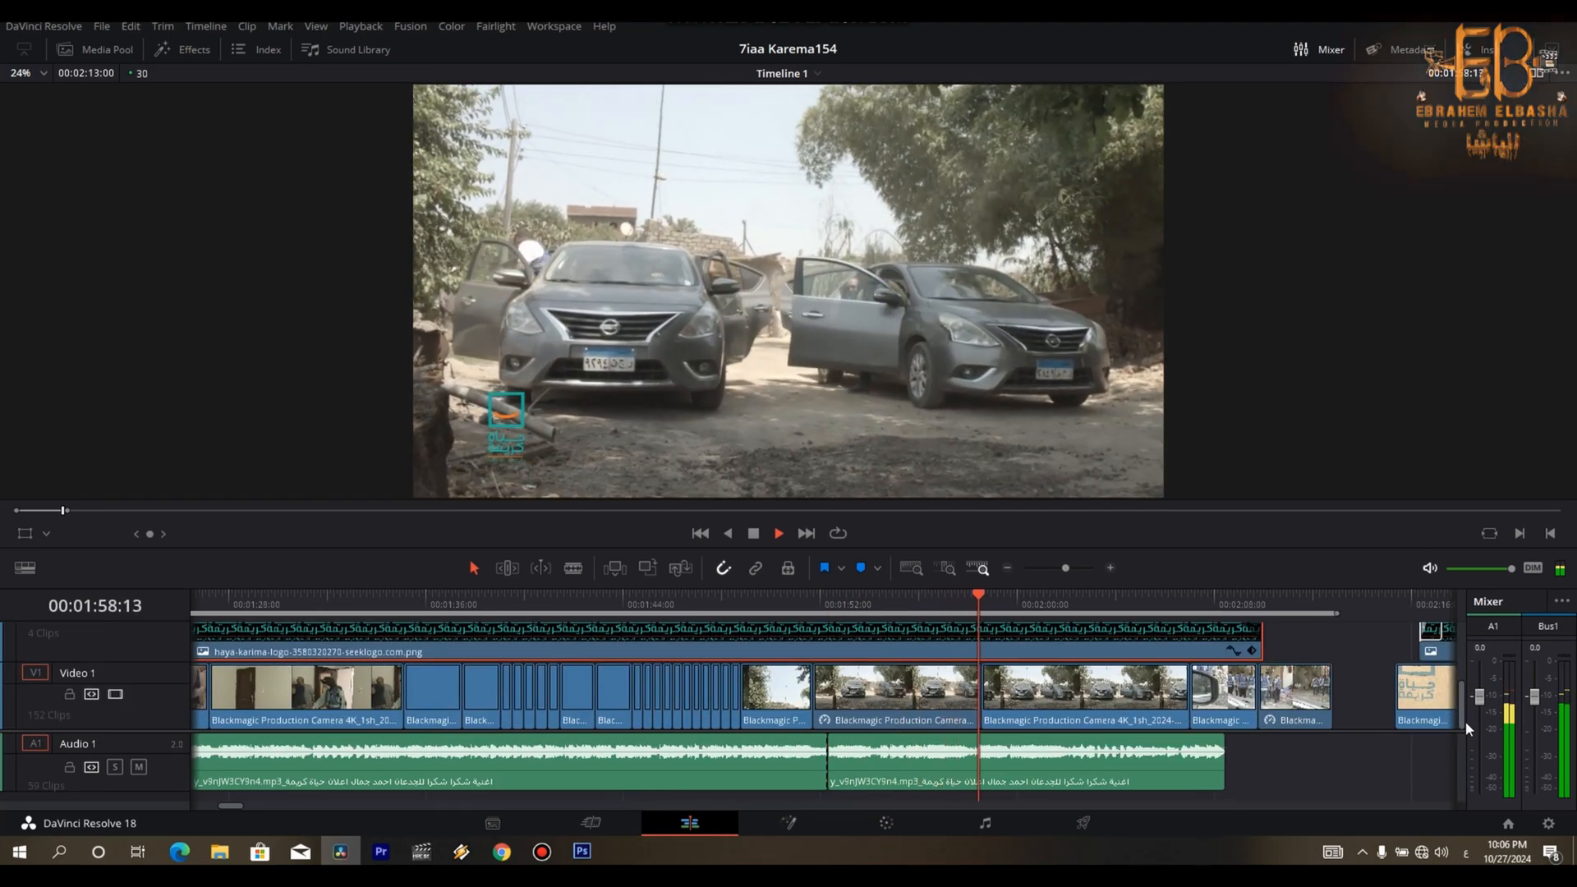
{"action": "key", "text": "space"}
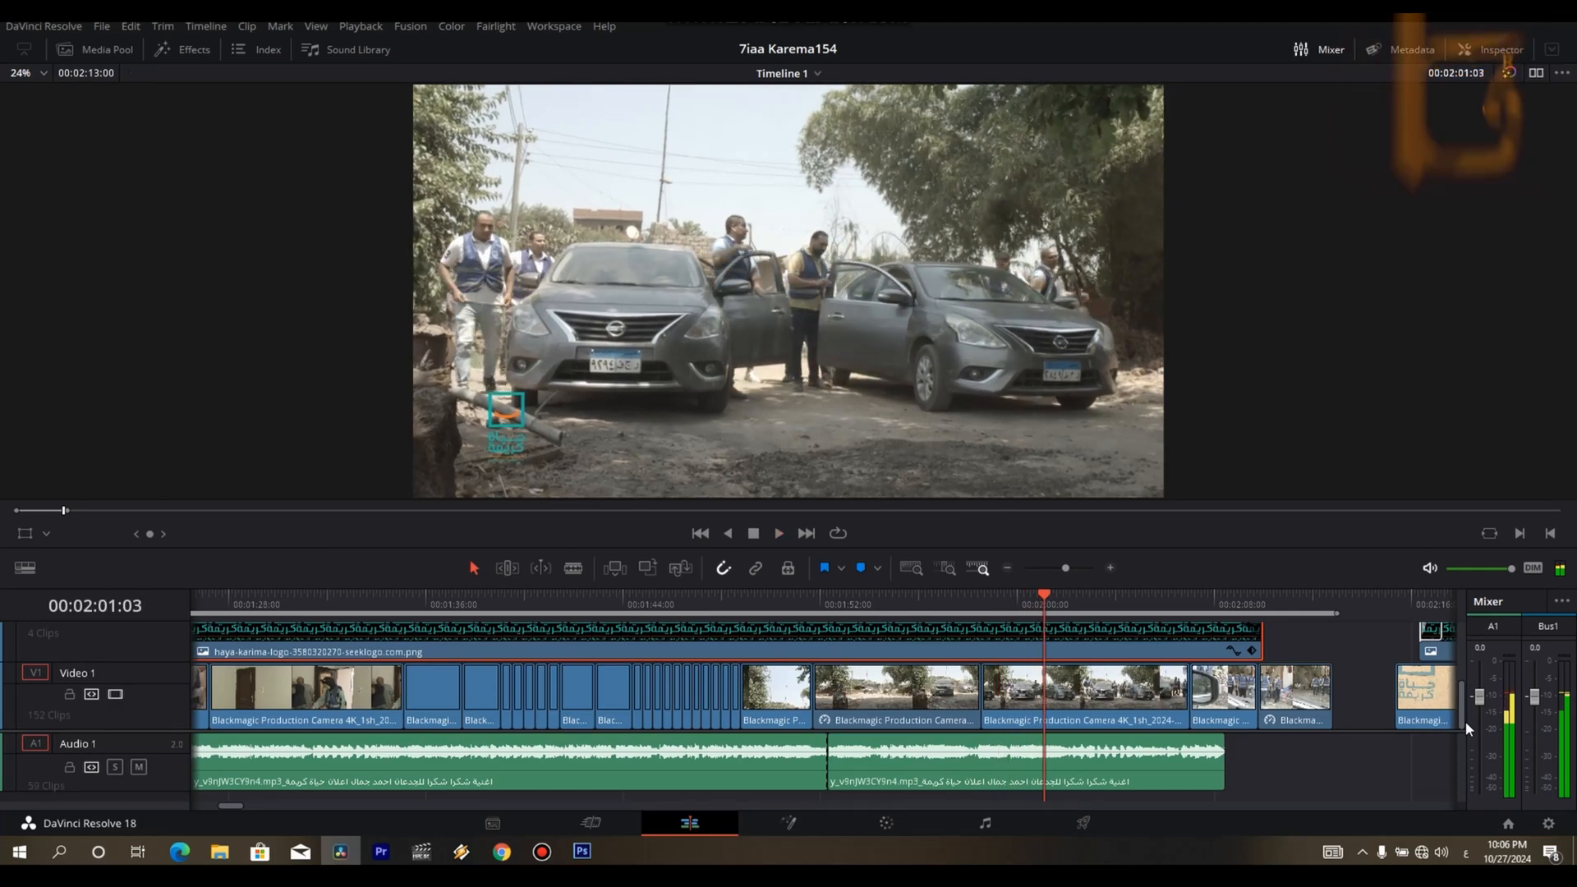
{"action": "left_click", "coordinate": [847, 713]}
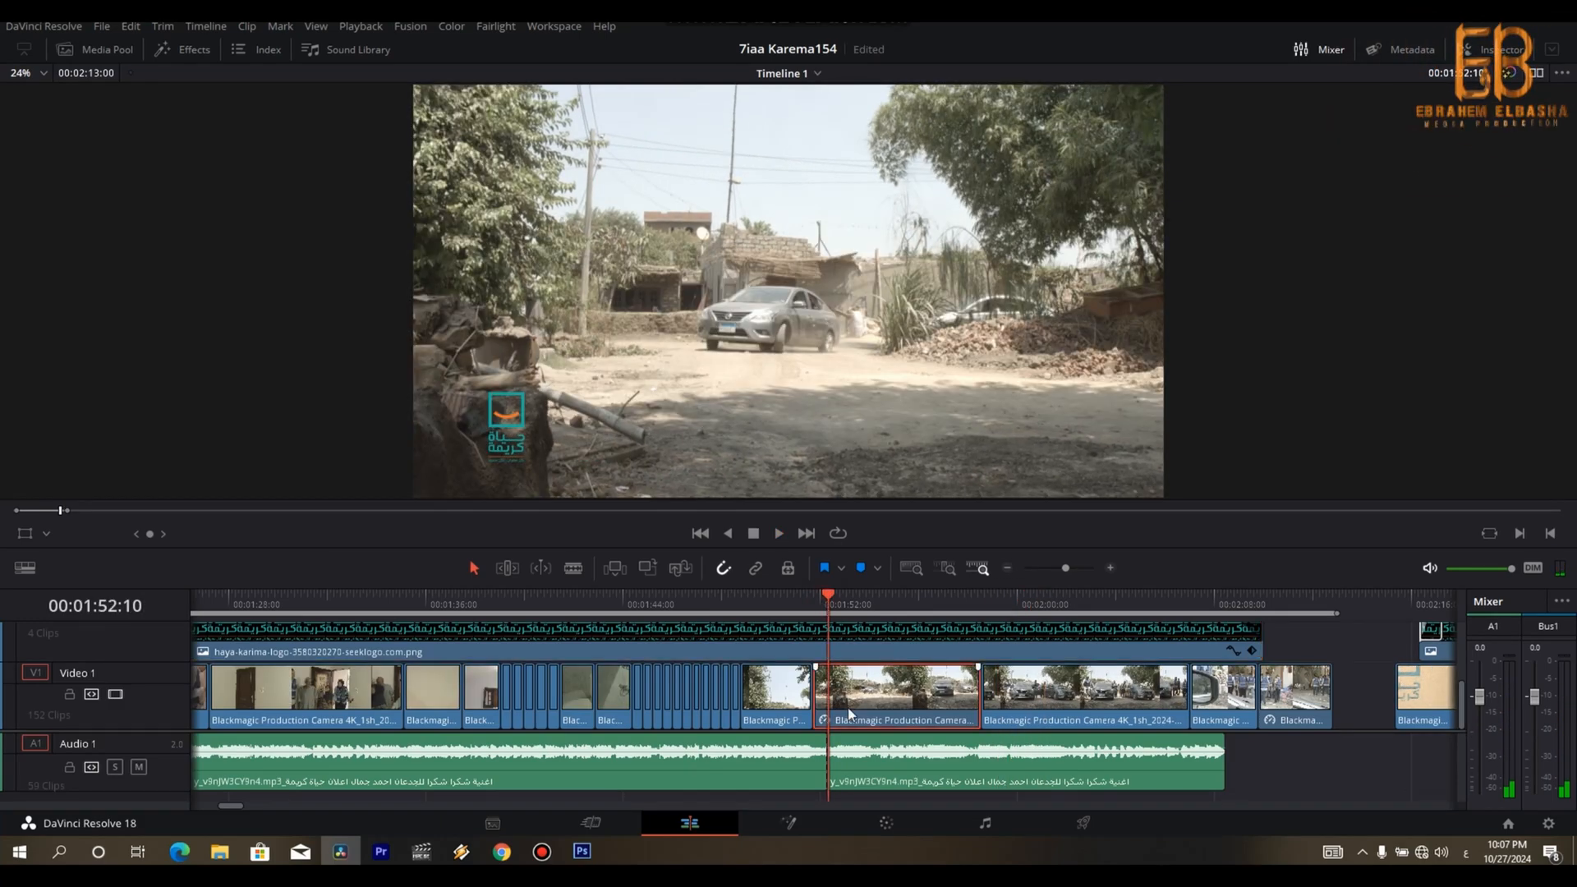
- Set the arriving-cars shot's speed to 340% and play it up to 00:01:56:19
{"action": "key", "text": "r"}
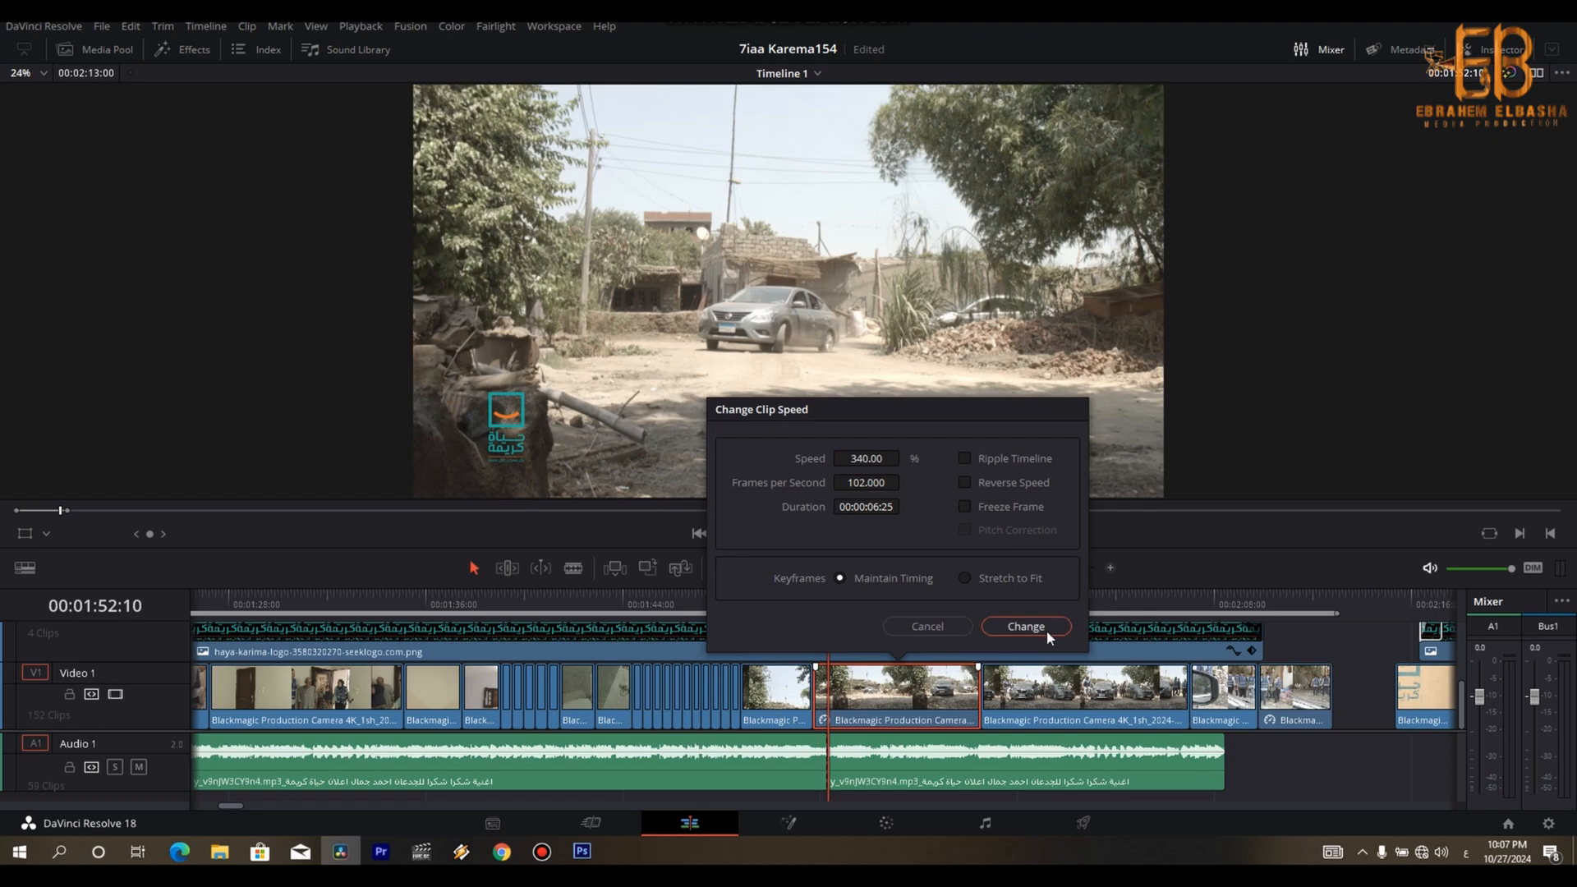
{"action": "left_click", "coordinate": [1047, 629]}
{"action": "scroll", "coordinate": [1035, 634], "scroll_direction": "up", "scroll_amount": 2}
{"action": "key", "text": "space"}
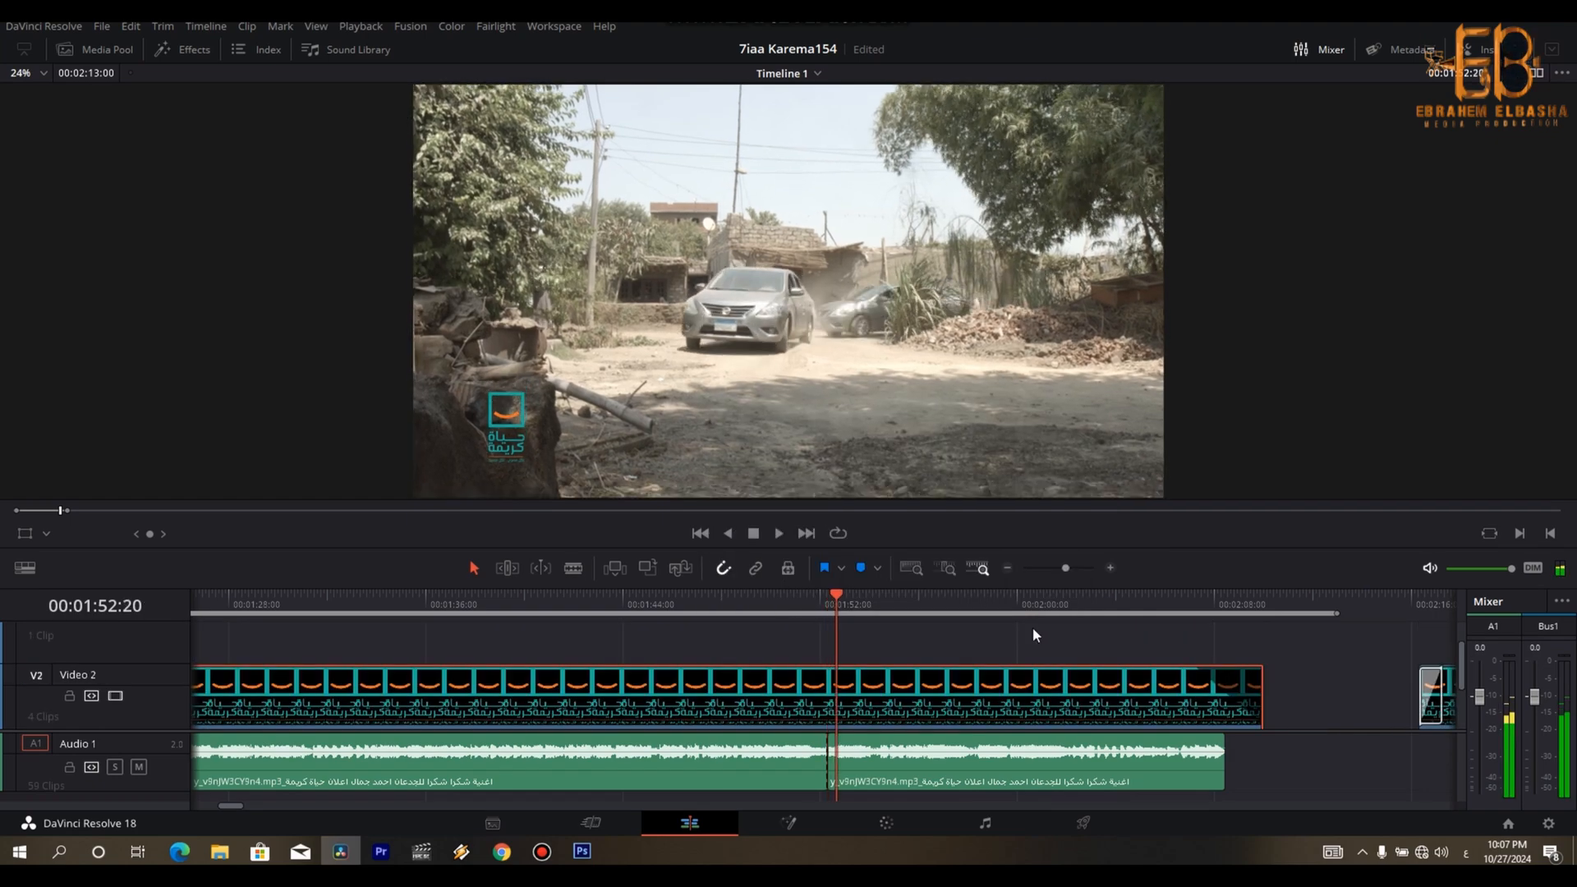
{"action": "scroll", "coordinate": [1454, 741], "scroll_direction": "down", "scroll_amount": 2}
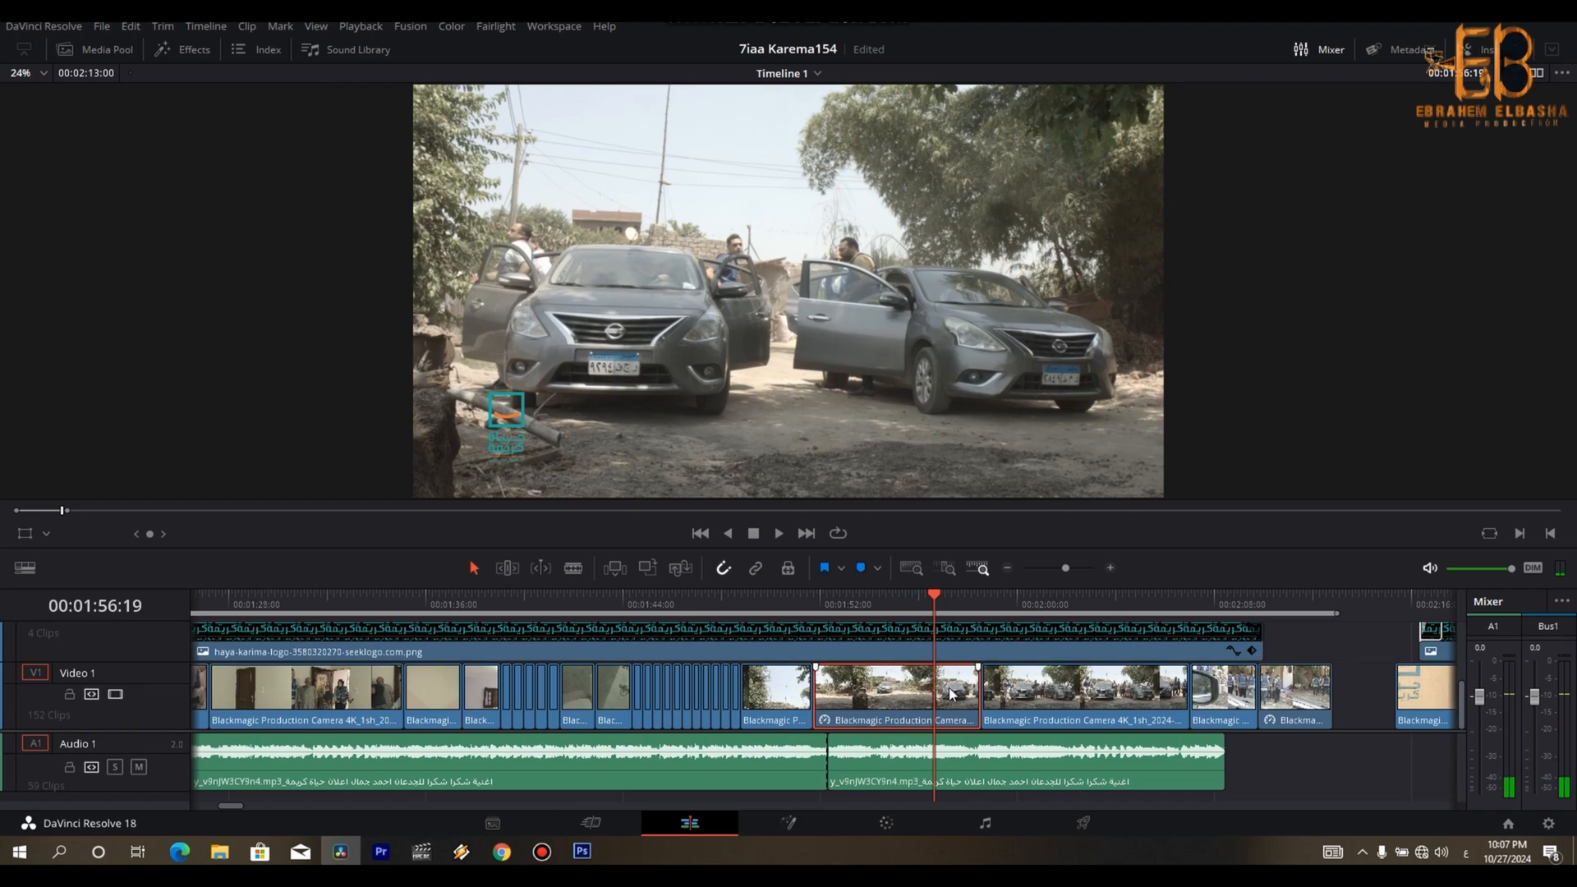
- Split the arriving-cars shot at 00:01:56:19 and replace the shot behind it with the extended second part at normal speed
{"action": "key", "text": "BackSpace"}
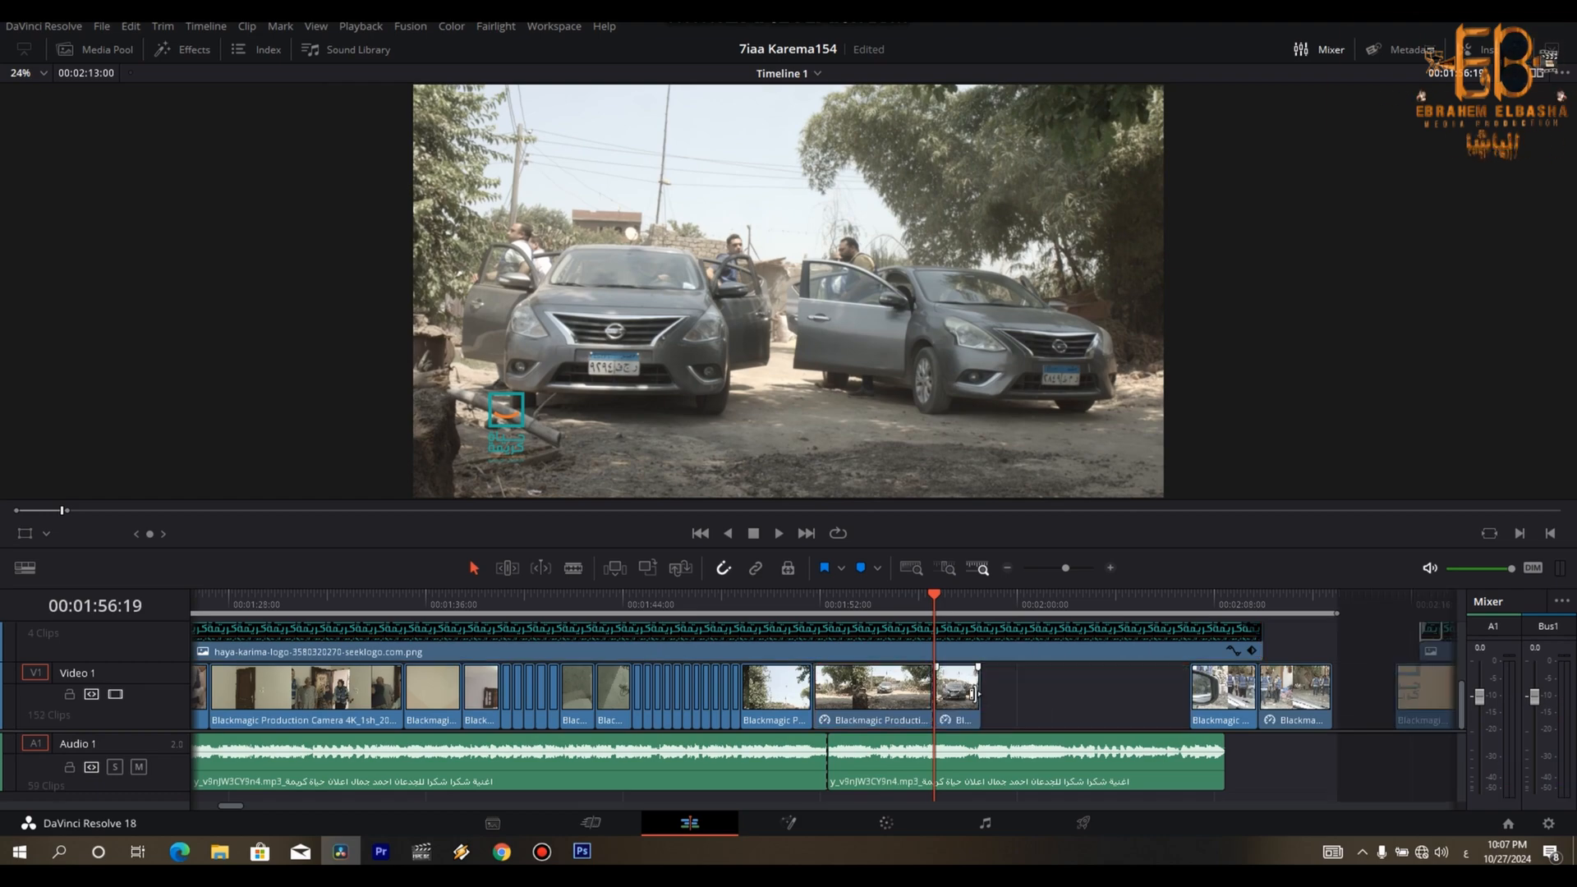
{"action": "left_click_drag", "start_coordinate": [975, 694], "coordinate": [1103, 696]}
{"action": "left_click", "coordinate": [1037, 708]}
{"action": "key", "text": "r"}
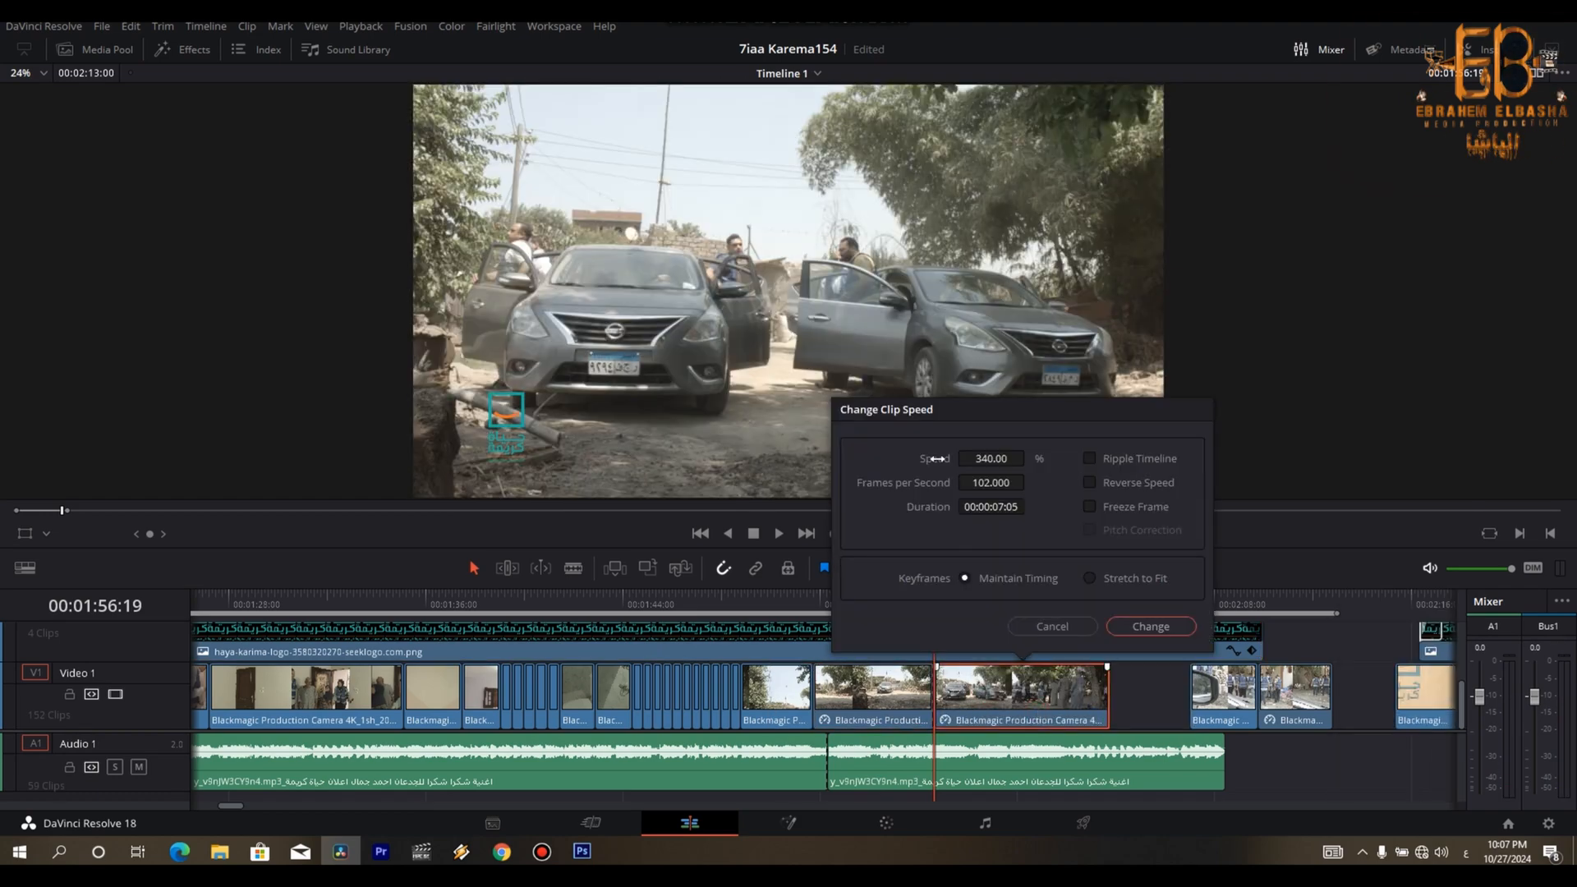
{"action": "left_click", "coordinate": [1158, 626]}
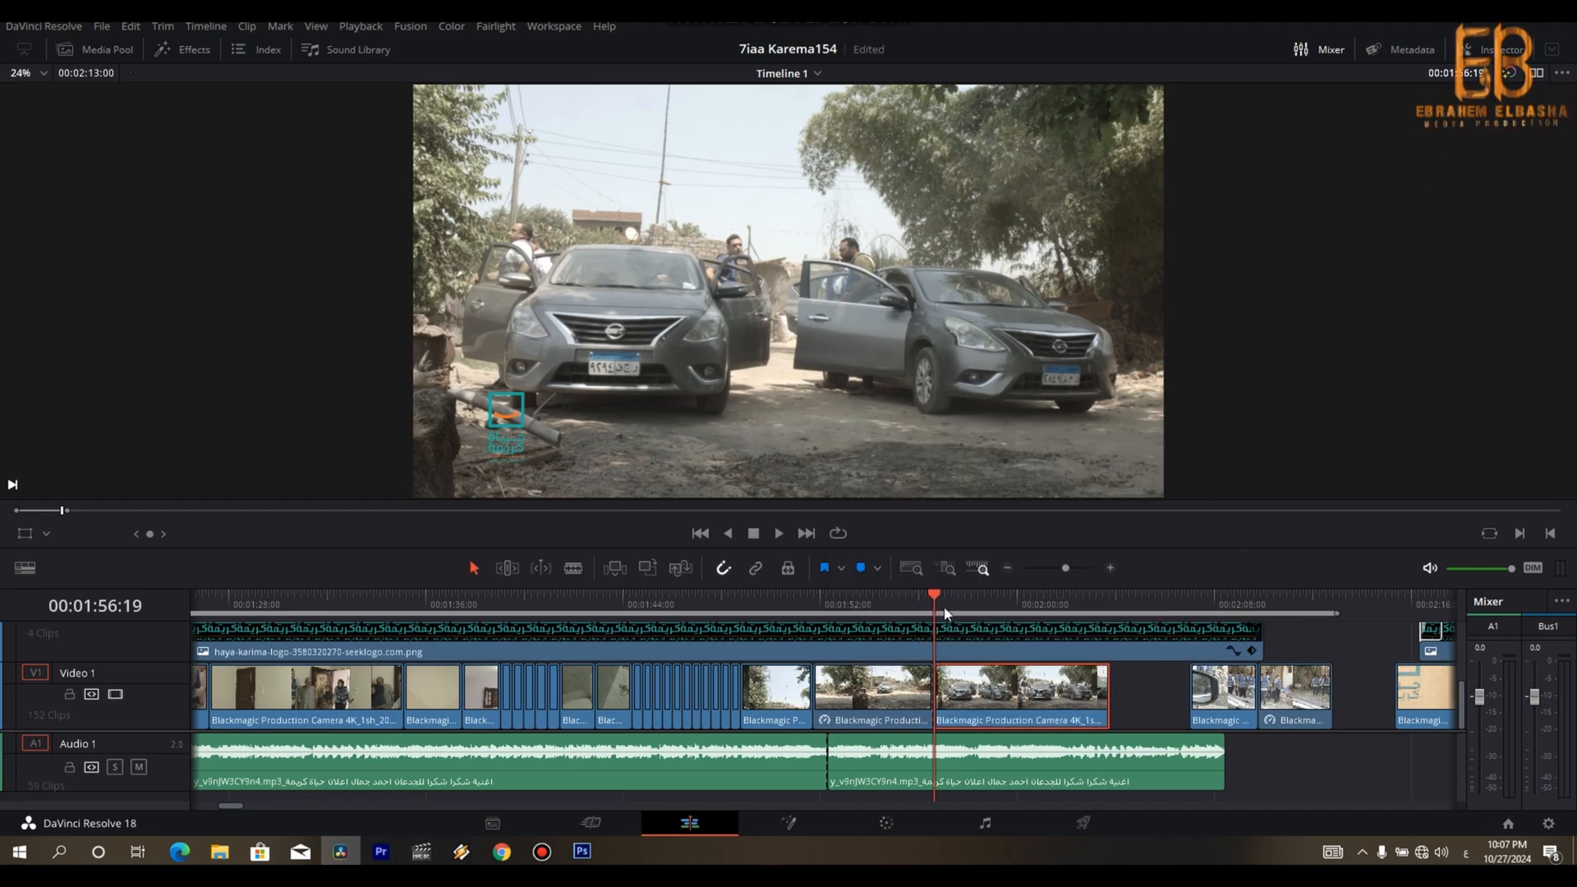
- Play the normal-speed part of the cars shot to 00:02:03:24 and extend its end towards the mirror shot
{"action": "scroll", "coordinate": [944, 612], "scroll_direction": "up", "scroll_amount": 2}
{"action": "key", "text": "space"}
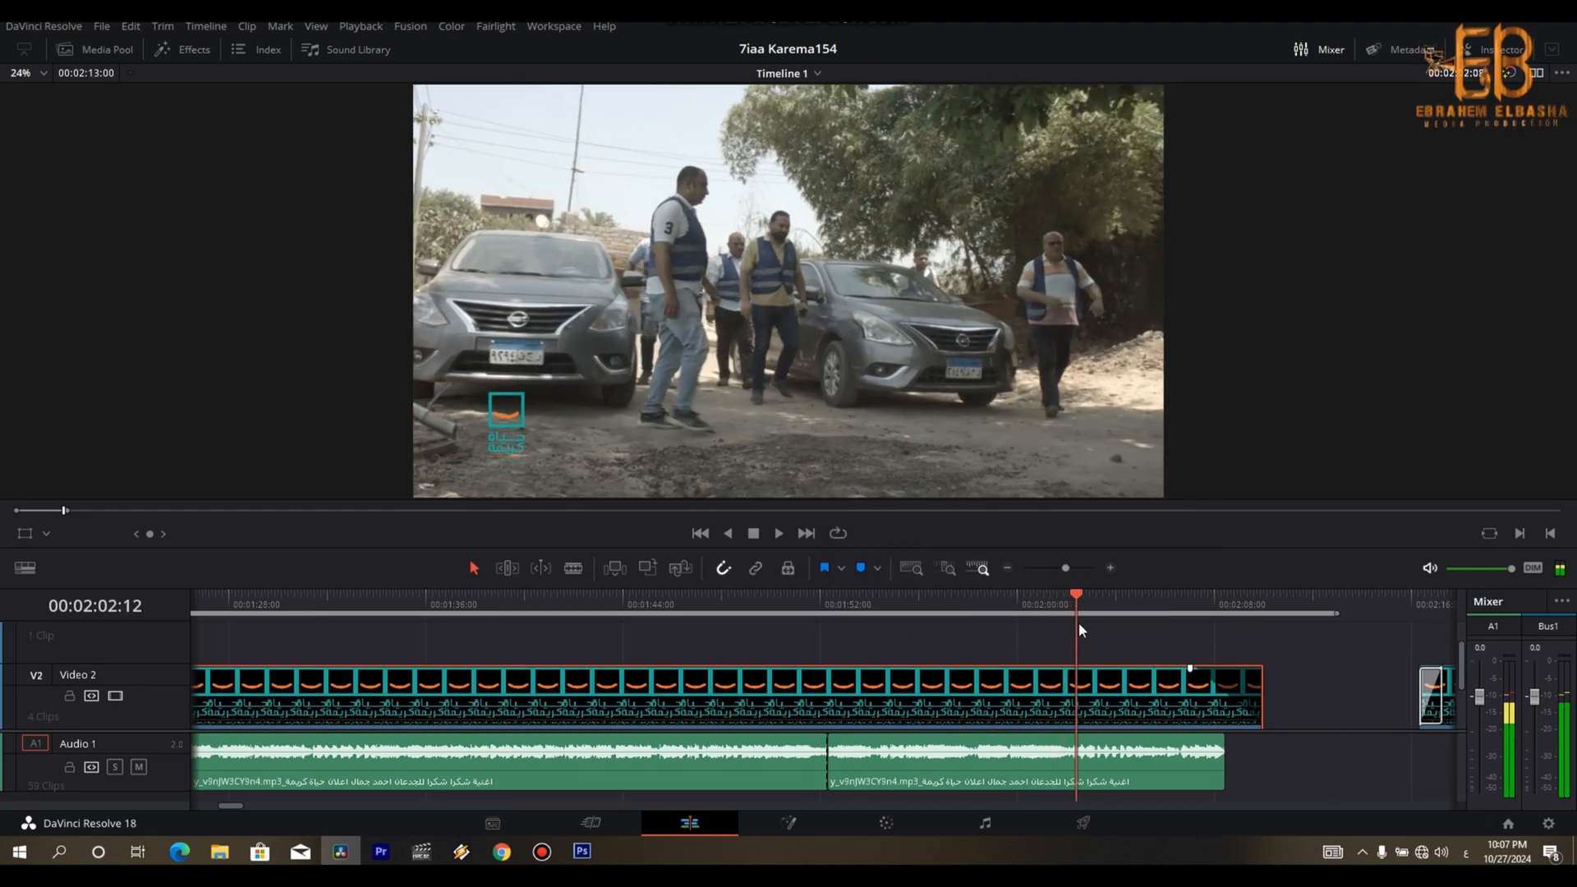
{"action": "left_click_drag", "start_coordinate": [1463, 670], "coordinate": [1464, 727]}
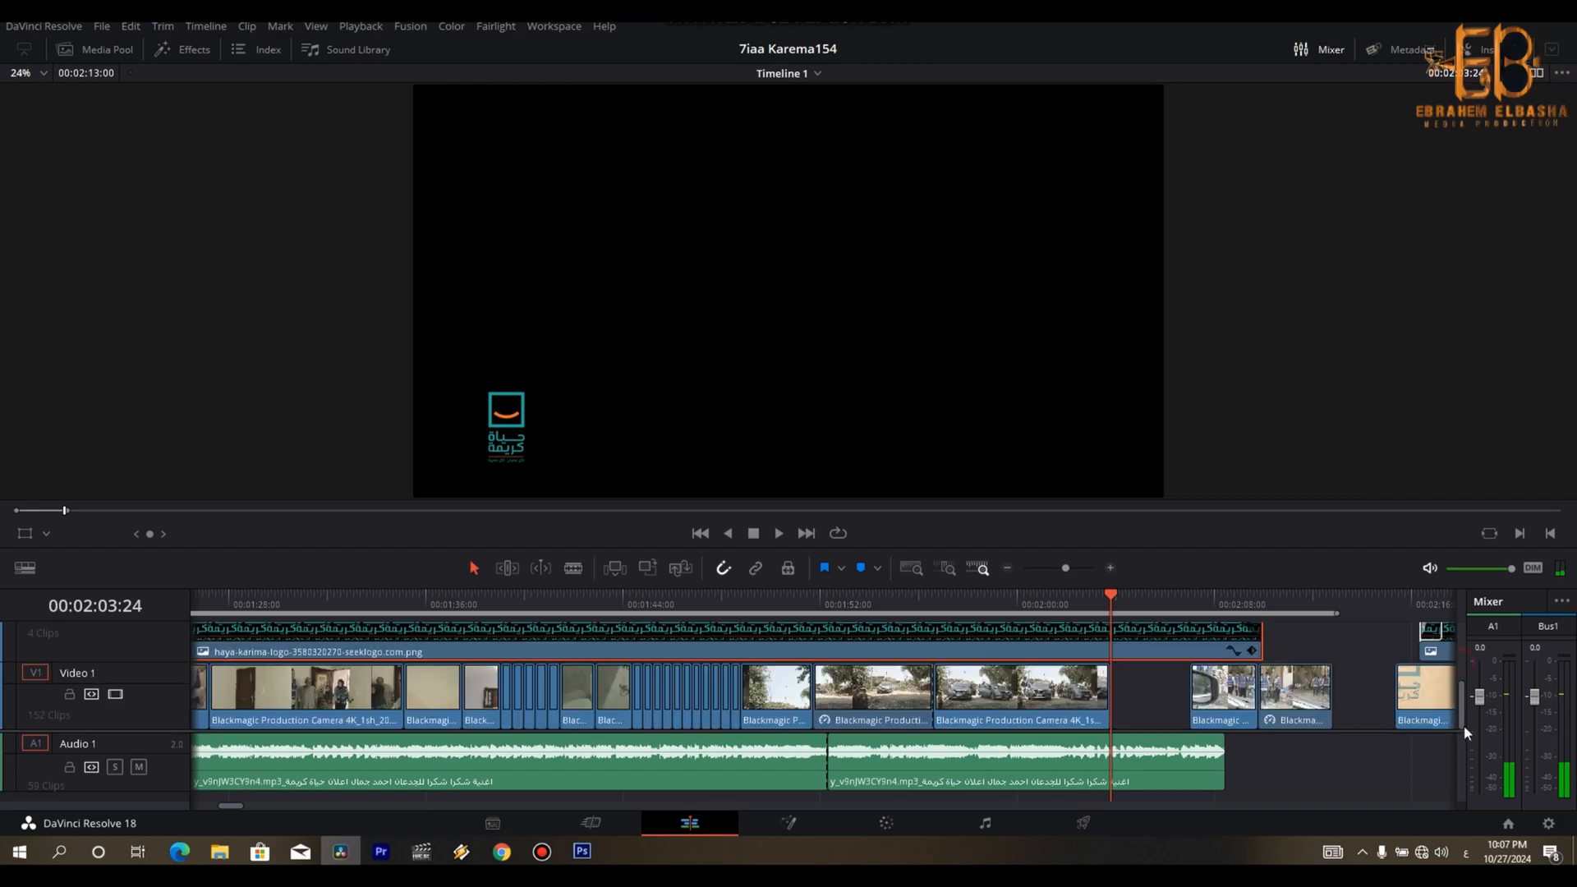
{"action": "left_click_drag", "start_coordinate": [1107, 706], "coordinate": [1166, 707]}
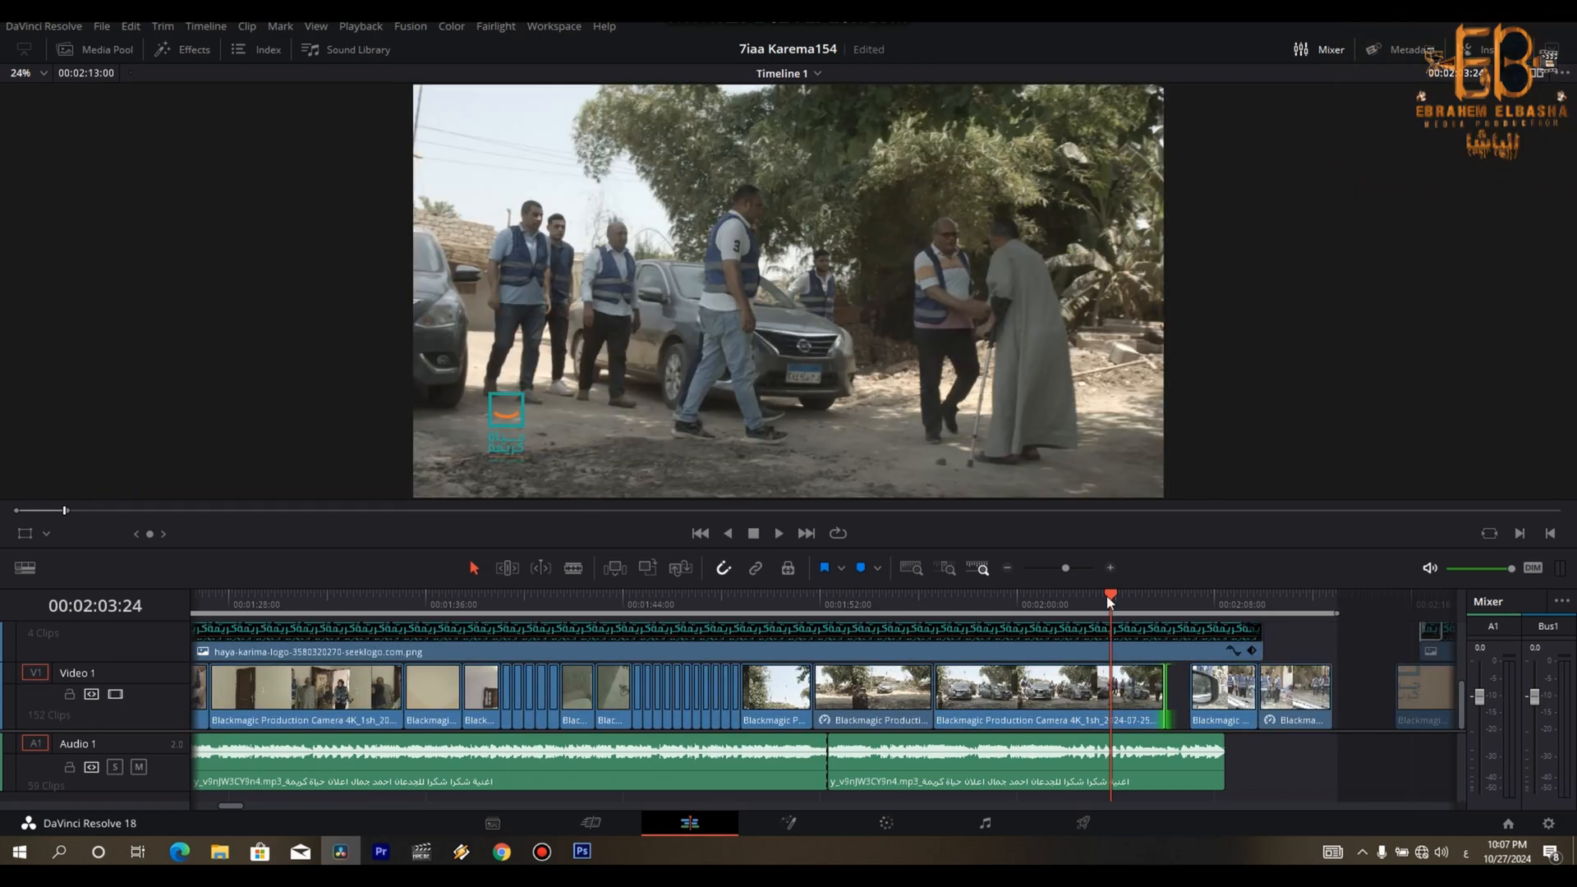
- Move the mirror shot and the last arrival shot forward to start at 00:02:04:21, right against the cars shot
{"action": "key", "text": "space"}
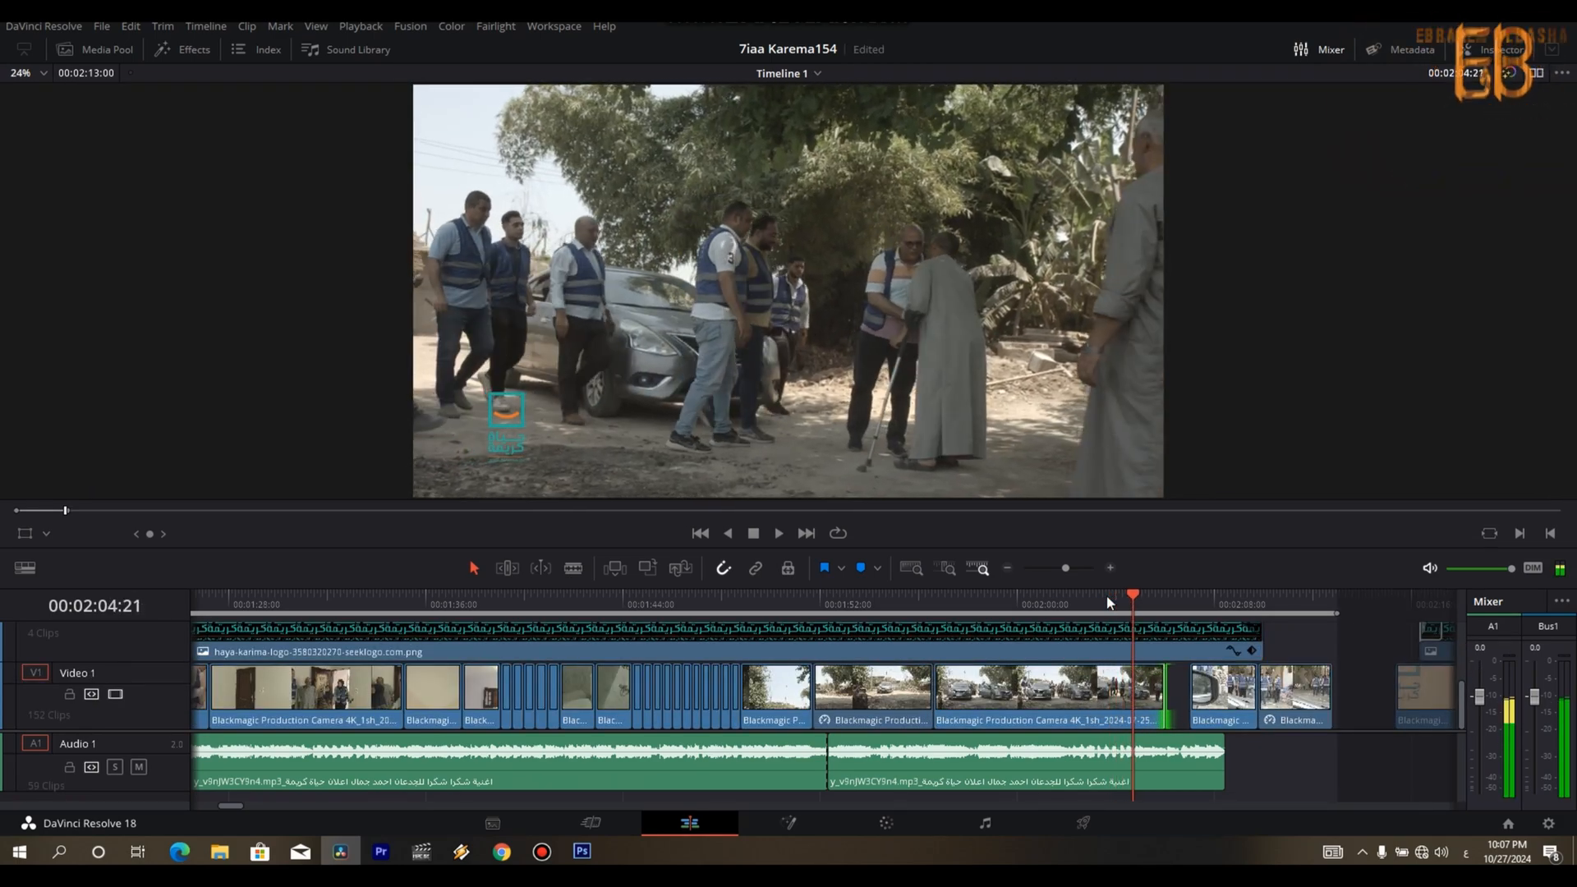
{"action": "mouse_move", "coordinate": [1158, 696]}
{"action": "left_mouse_down"}
{"action": "mouse_move", "coordinate": [1128, 696]}
{"action": "mouse_move", "coordinate": [1195, 700]}
{"action": "mouse_move", "coordinate": [1154, 699]}
{"action": "left_mouse_up"}
{"action": "left_click_drag", "start_coordinate": [1272, 707], "coordinate": [1246, 705]}
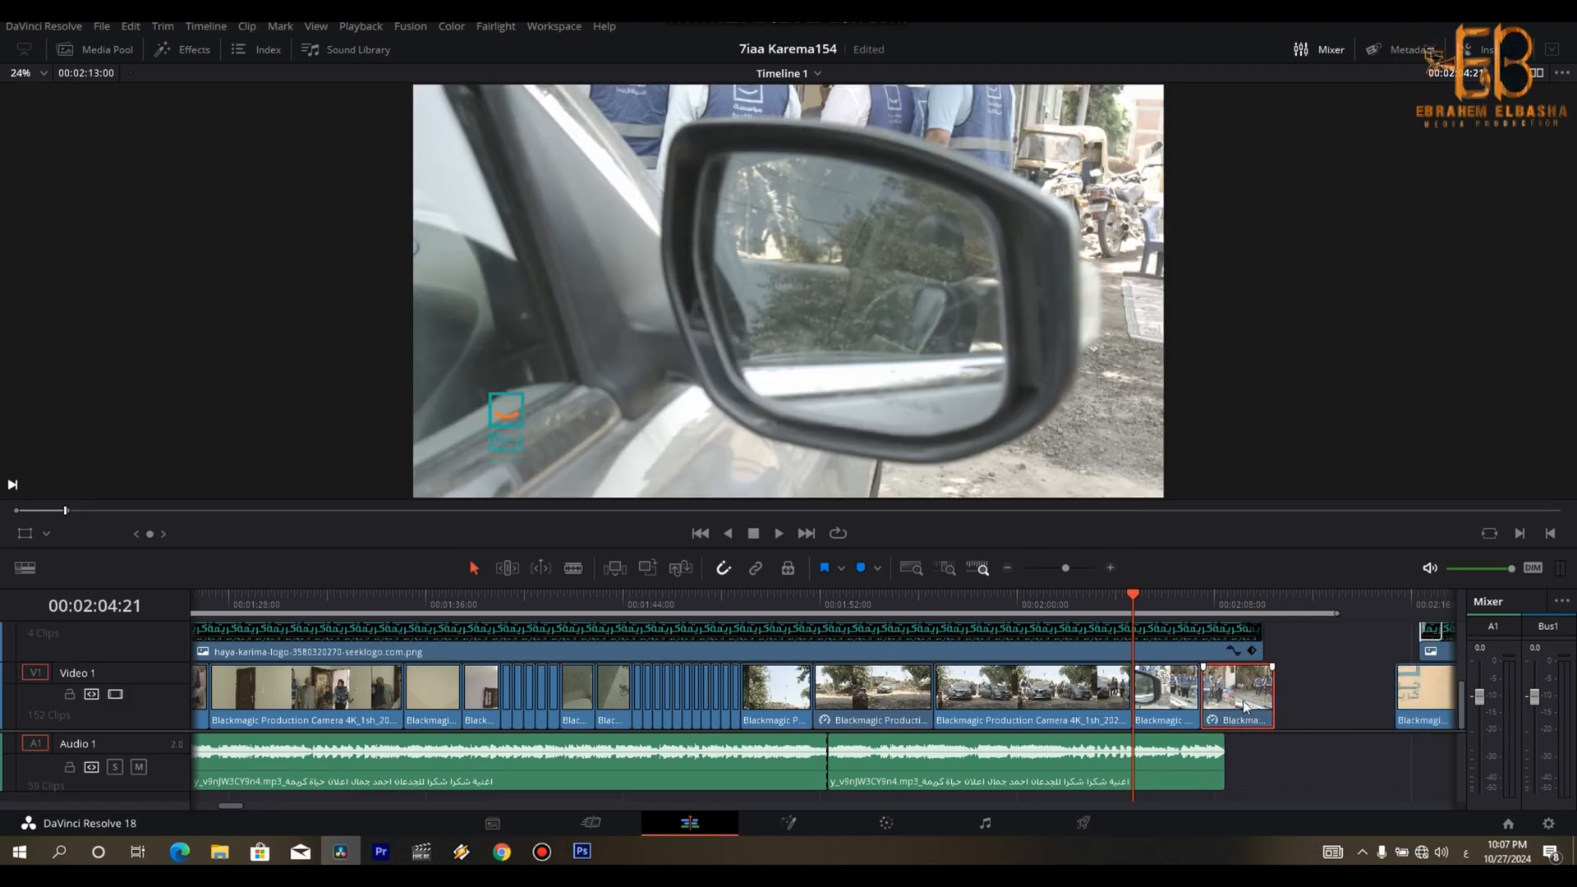
- Play the mirror shot up to 00:02:06:24 and delete the last arrival shot behind it
{"action": "scroll", "coordinate": [1200, 614], "scroll_direction": "up", "scroll_amount": 2}
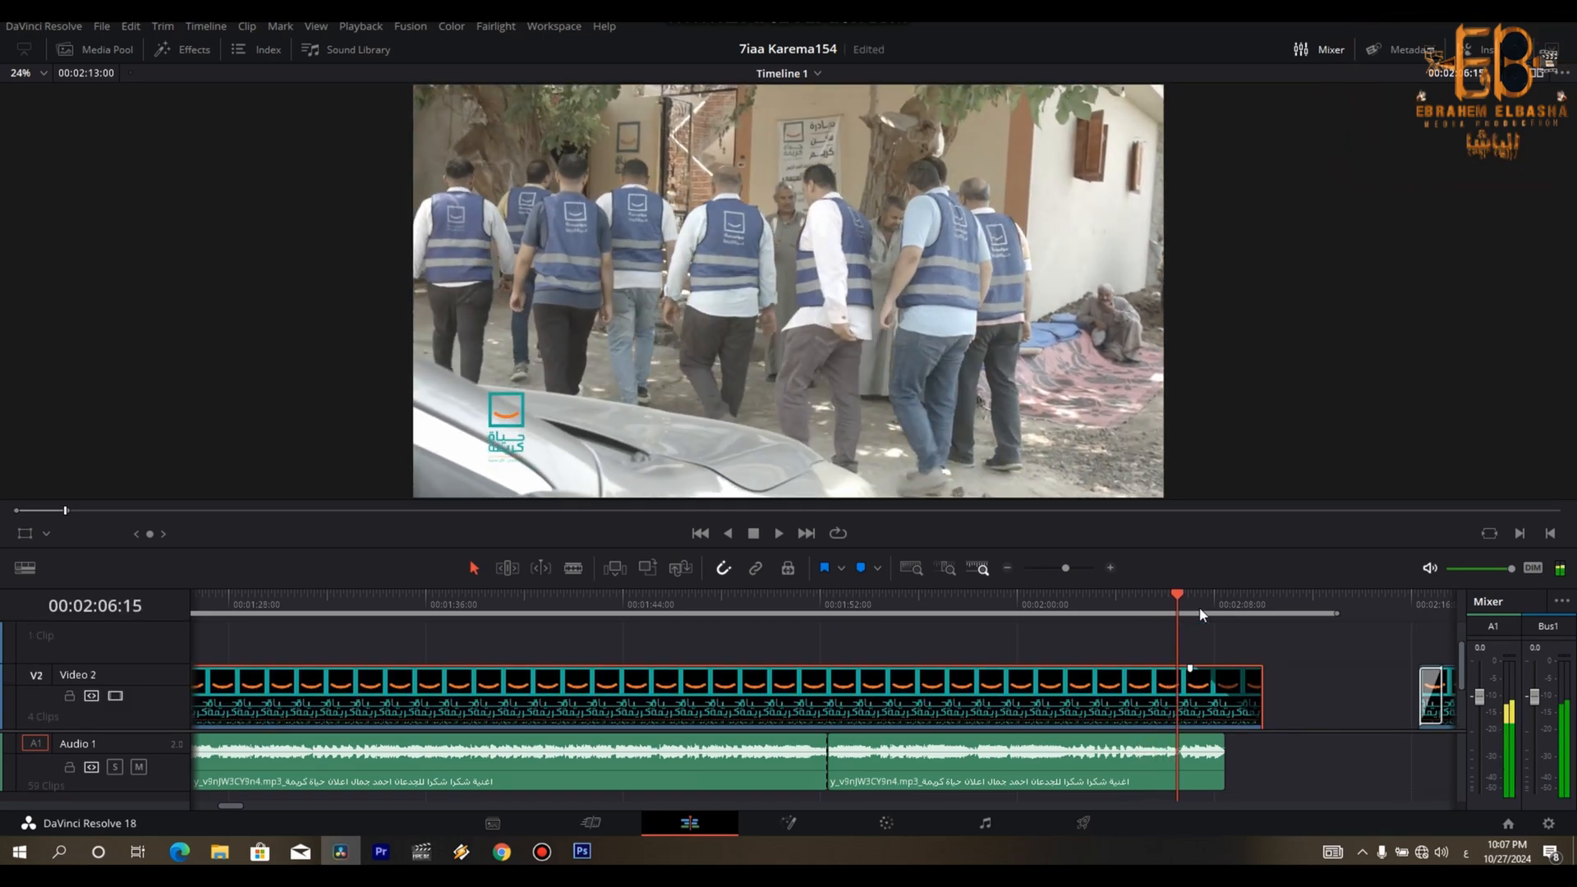
{"action": "left_click_drag", "start_coordinate": [1460, 667], "coordinate": [1465, 723]}
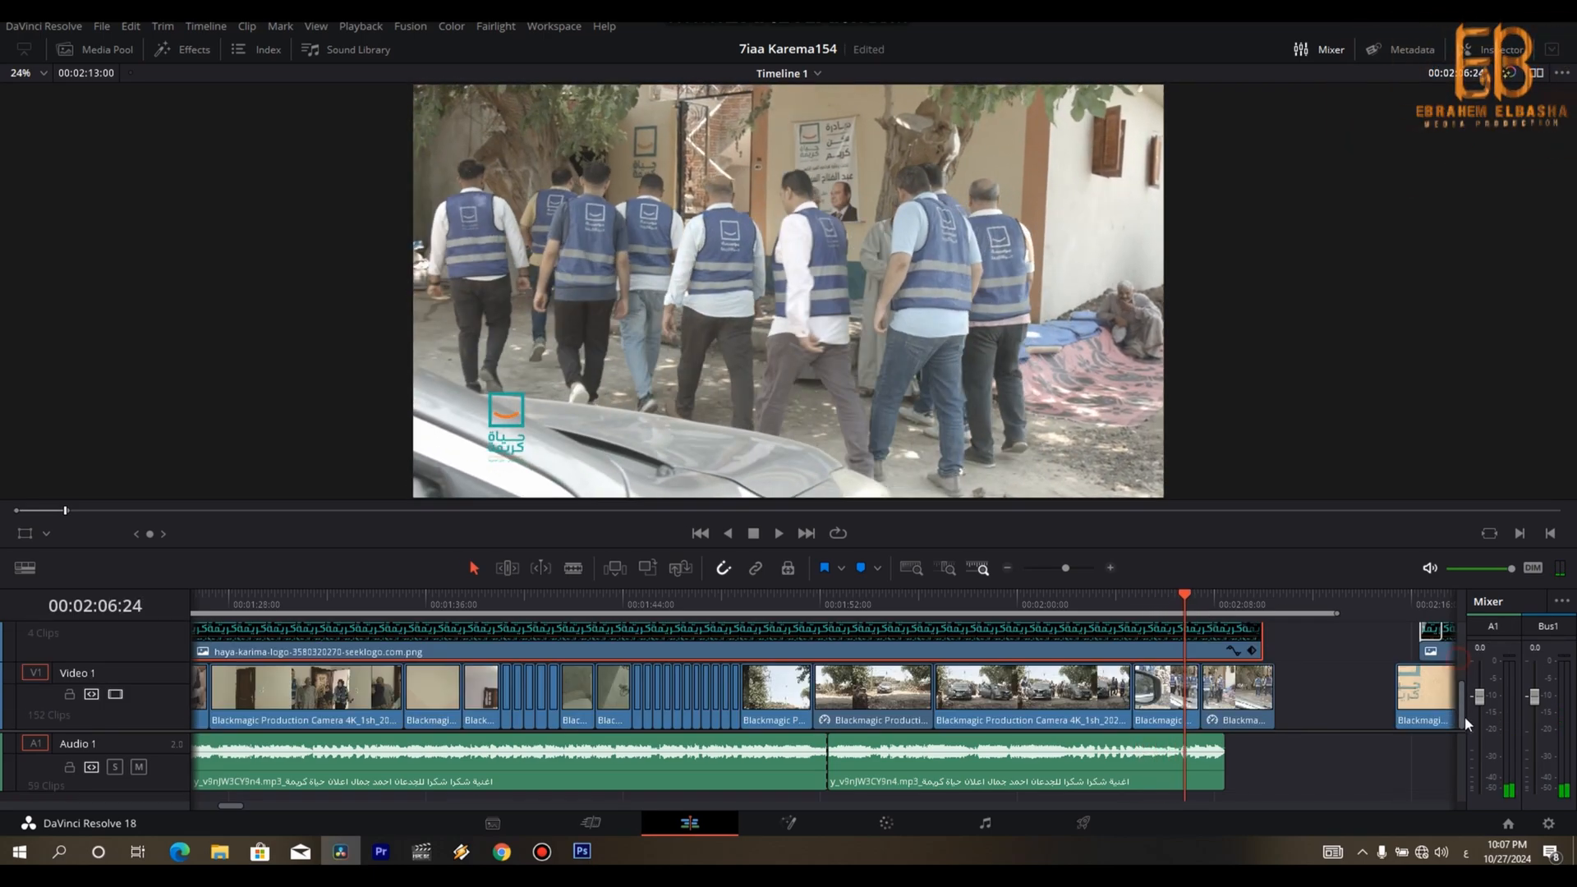
{"action": "key", "text": "Delete"}
{"action": "left_click", "coordinate": [1173, 697]}
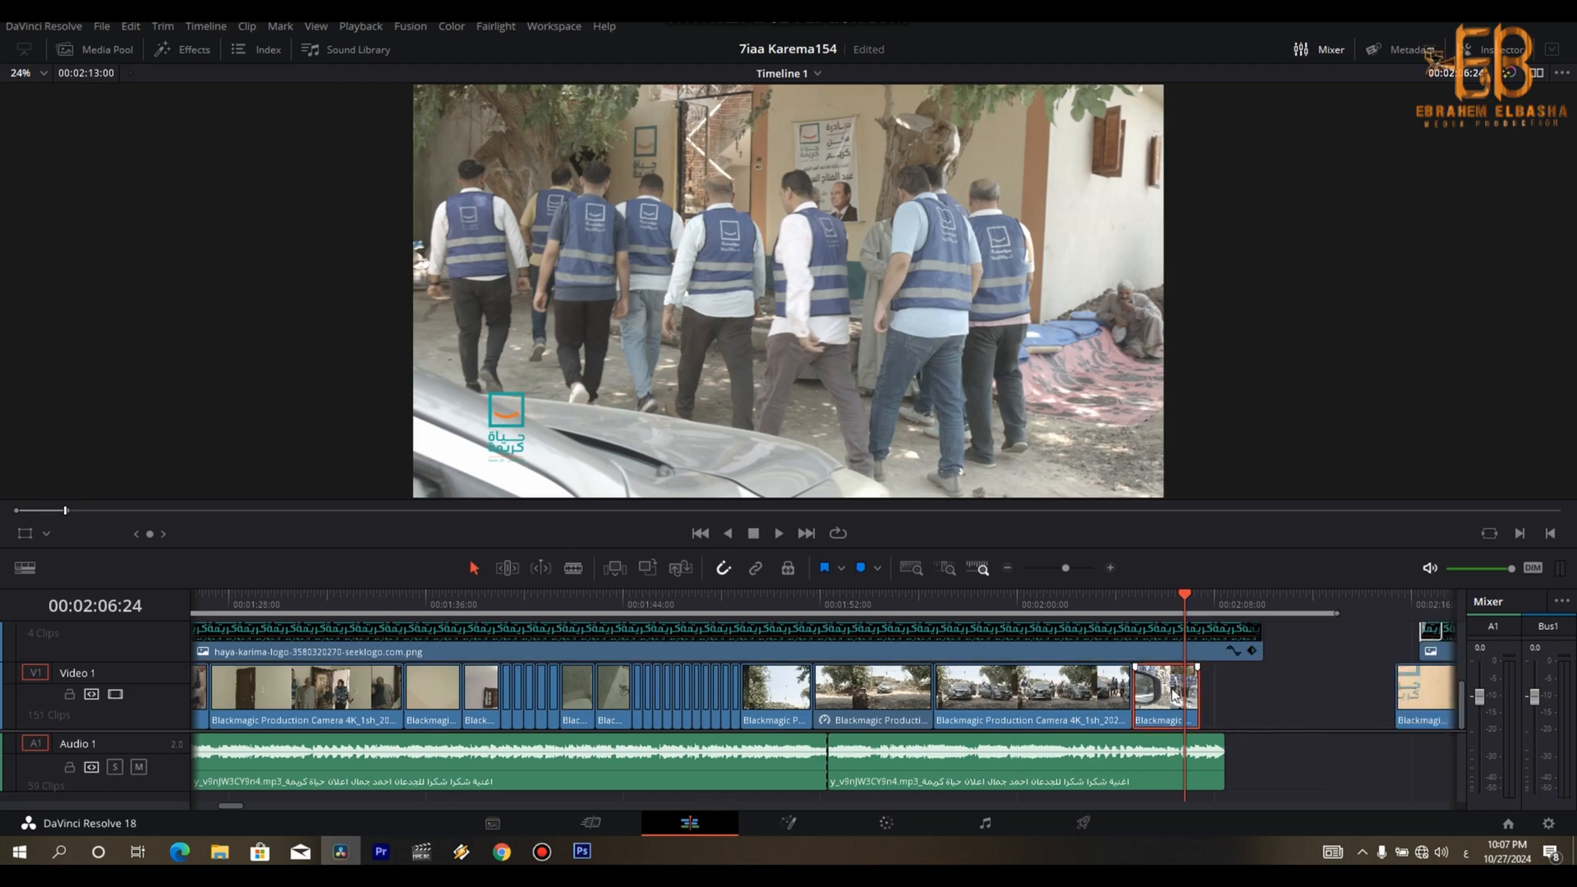
- Split the mirror shot at 00:02:06:24, speeding its second part up to 341% and extending it to the song's end
{"action": "key", "text": "r"}
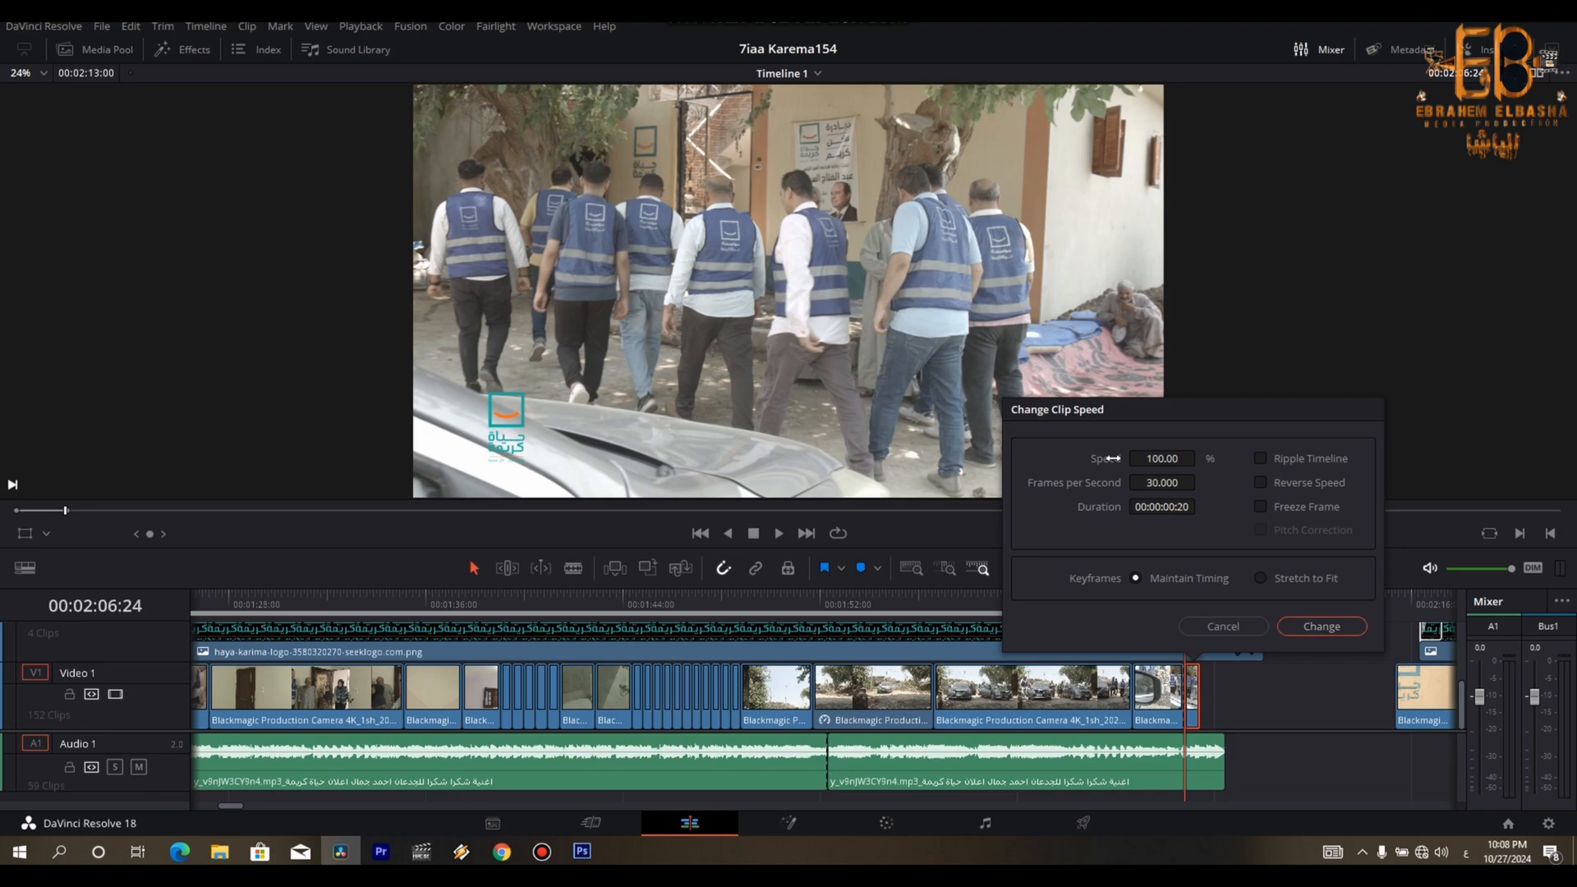
{"action": "left_click_drag", "start_coordinate": [1152, 462], "coordinate": [1200, 458]}
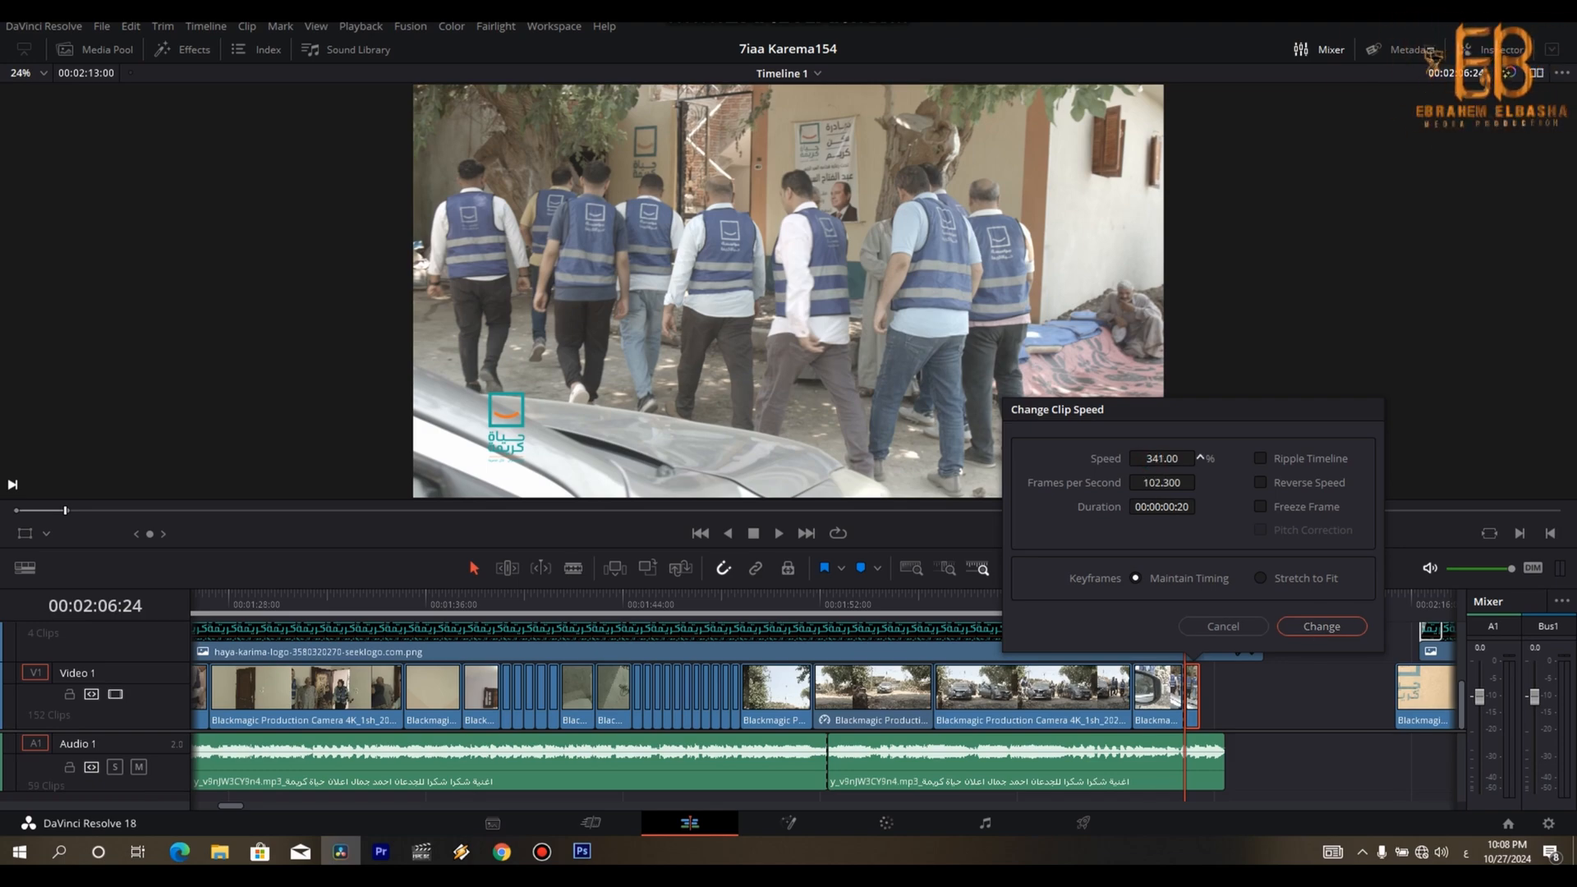
{"action": "left_click", "coordinate": [1297, 623]}
{"action": "left_click_drag", "start_coordinate": [1200, 689], "coordinate": [1235, 693]}
- Play the sped-up part to its end and place the closing shot directly behind it at 00:02:08:12
{"action": "key", "text": "space"}
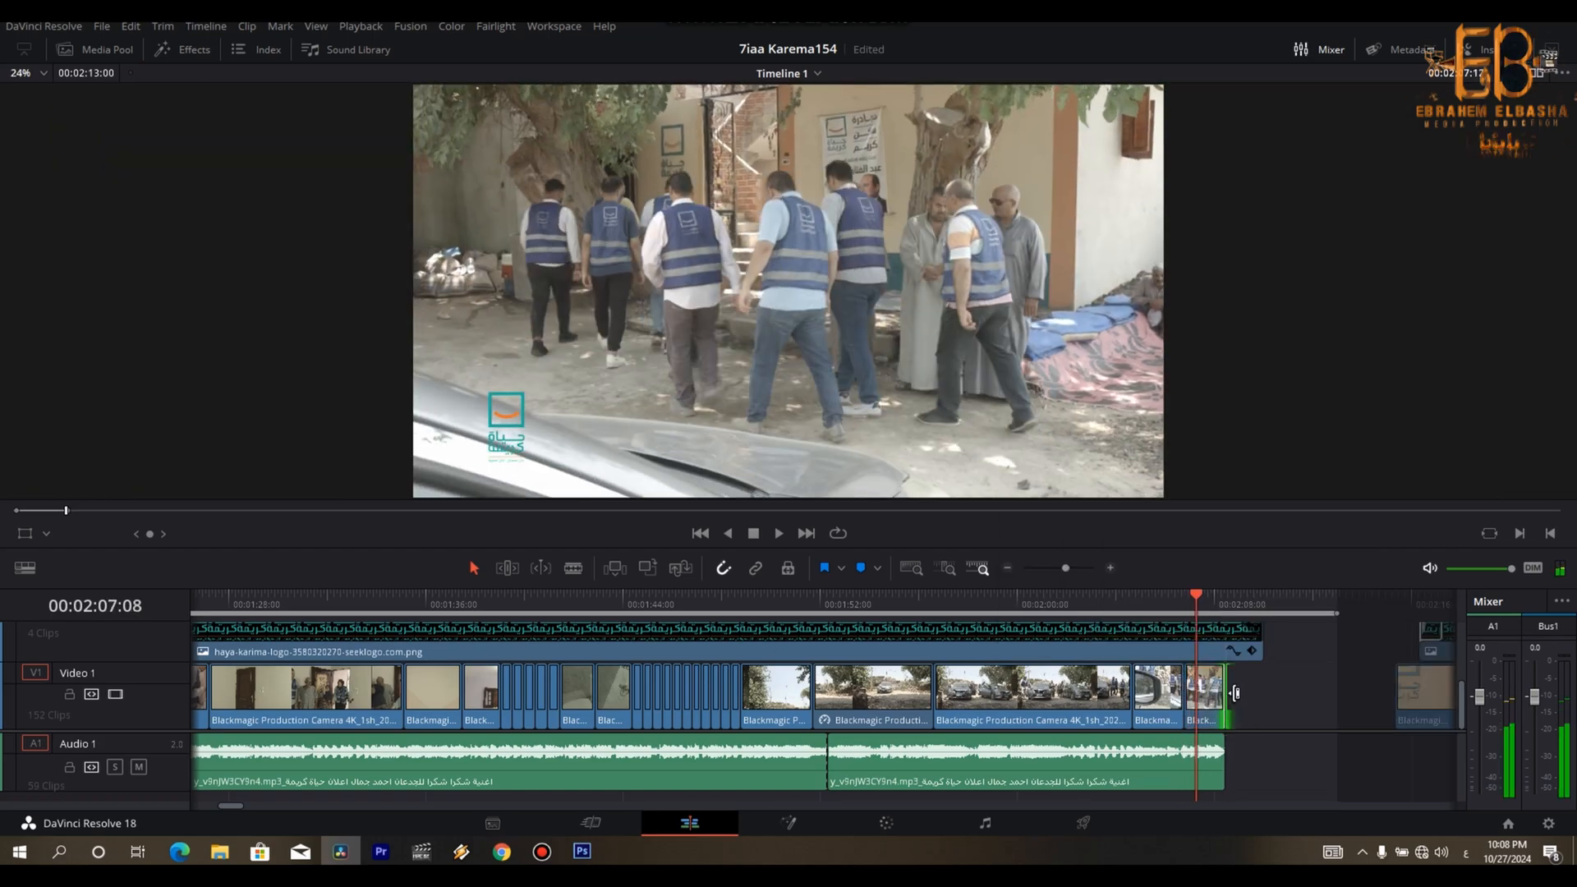
{"action": "key", "text": "Left"}
{"action": "key", "text": "Left"}
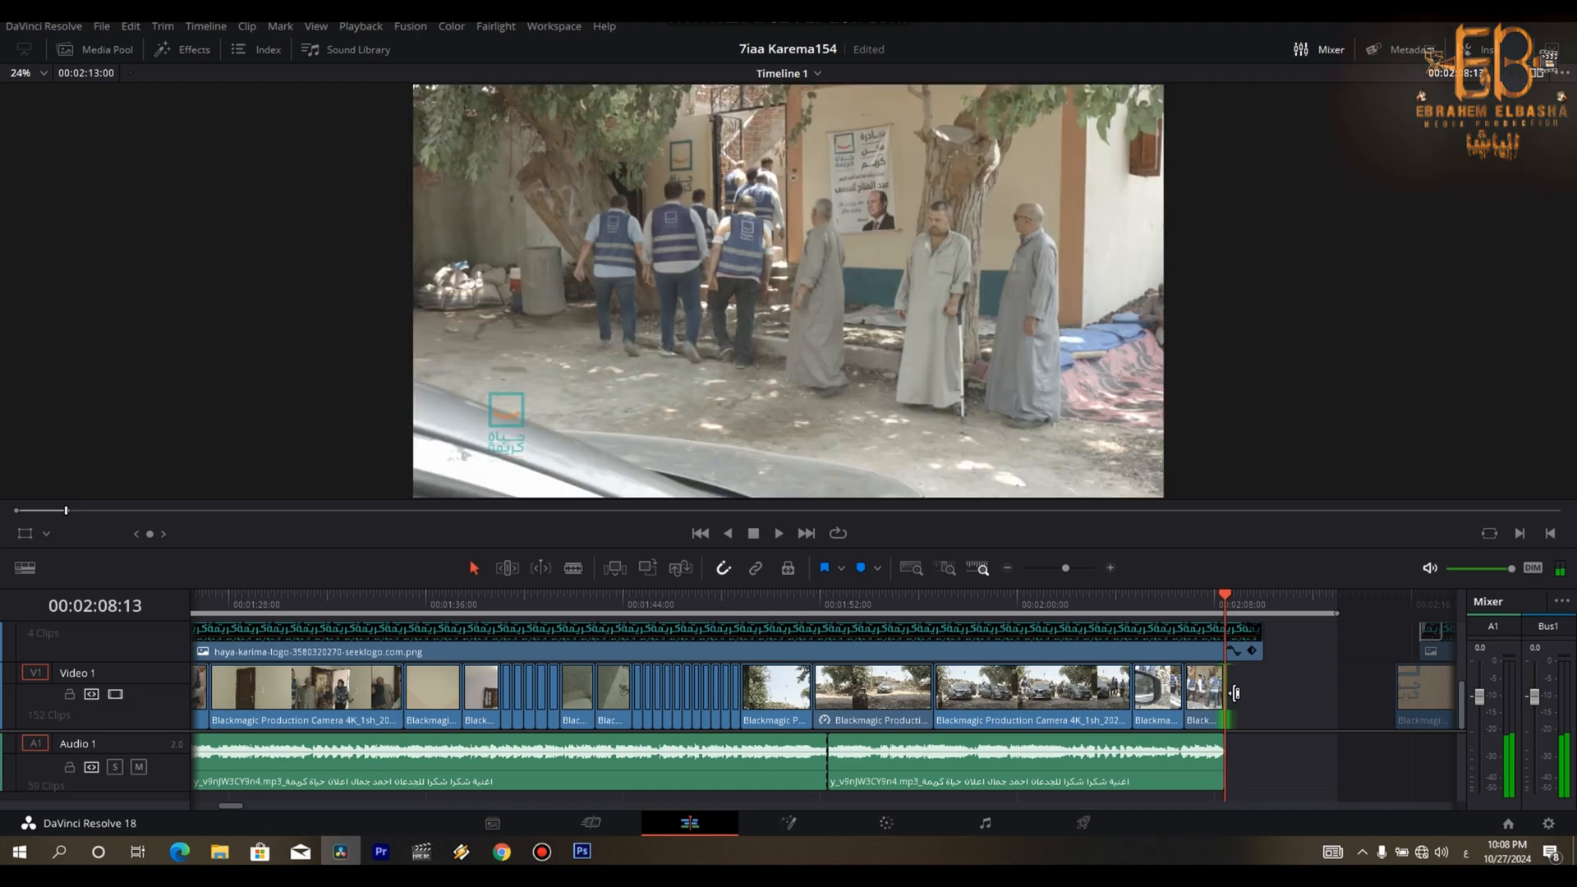
{"action": "left_click", "coordinate": [1199, 697]}
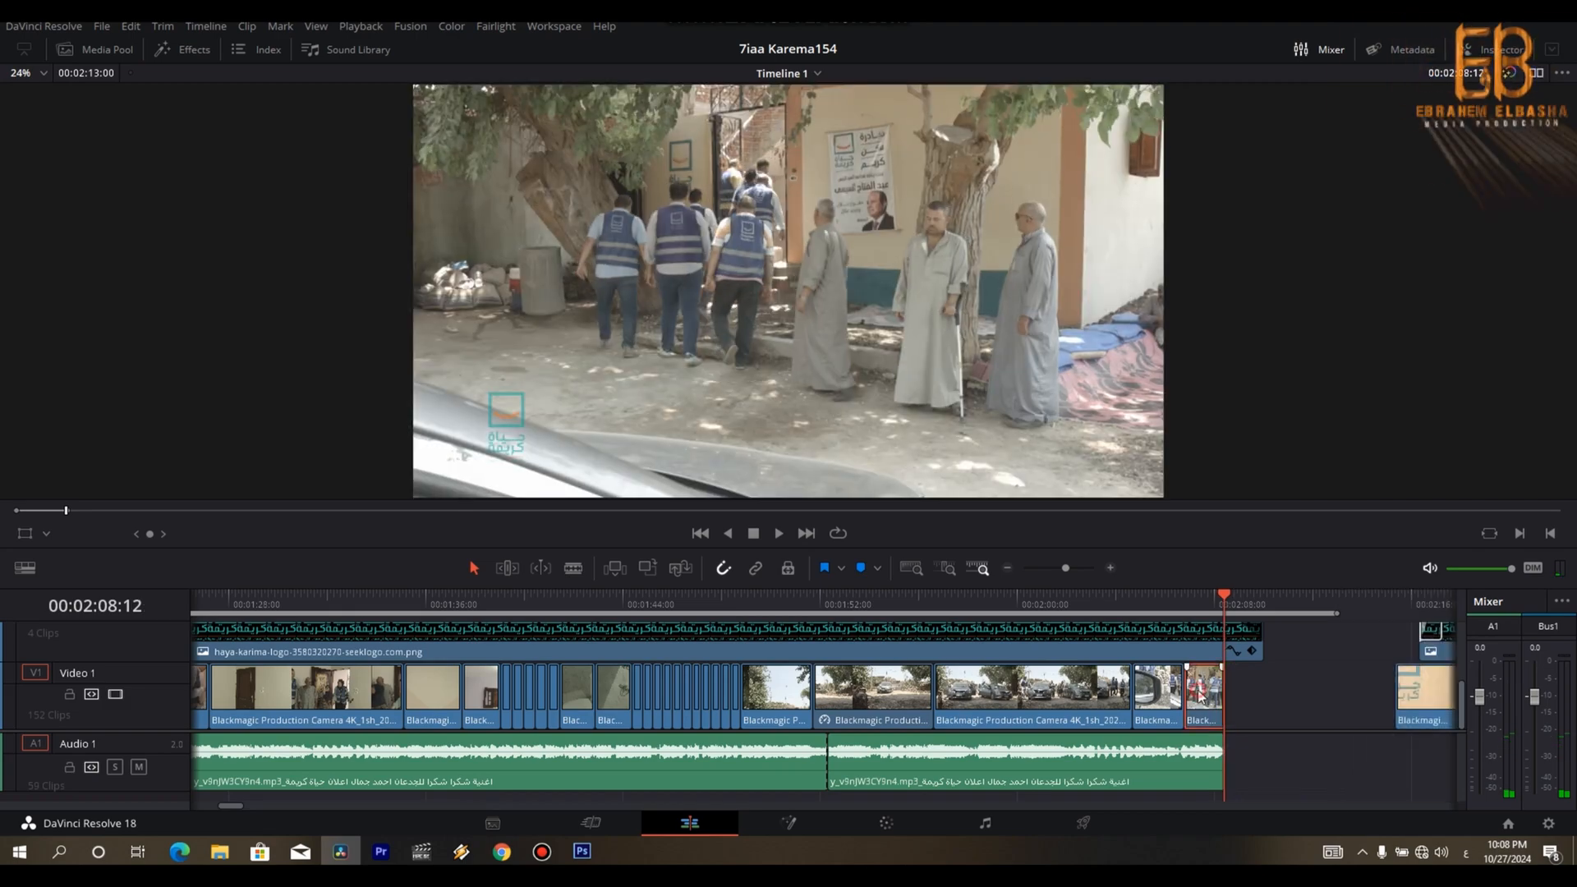
{"action": "key", "text": "ctrl+minus"}
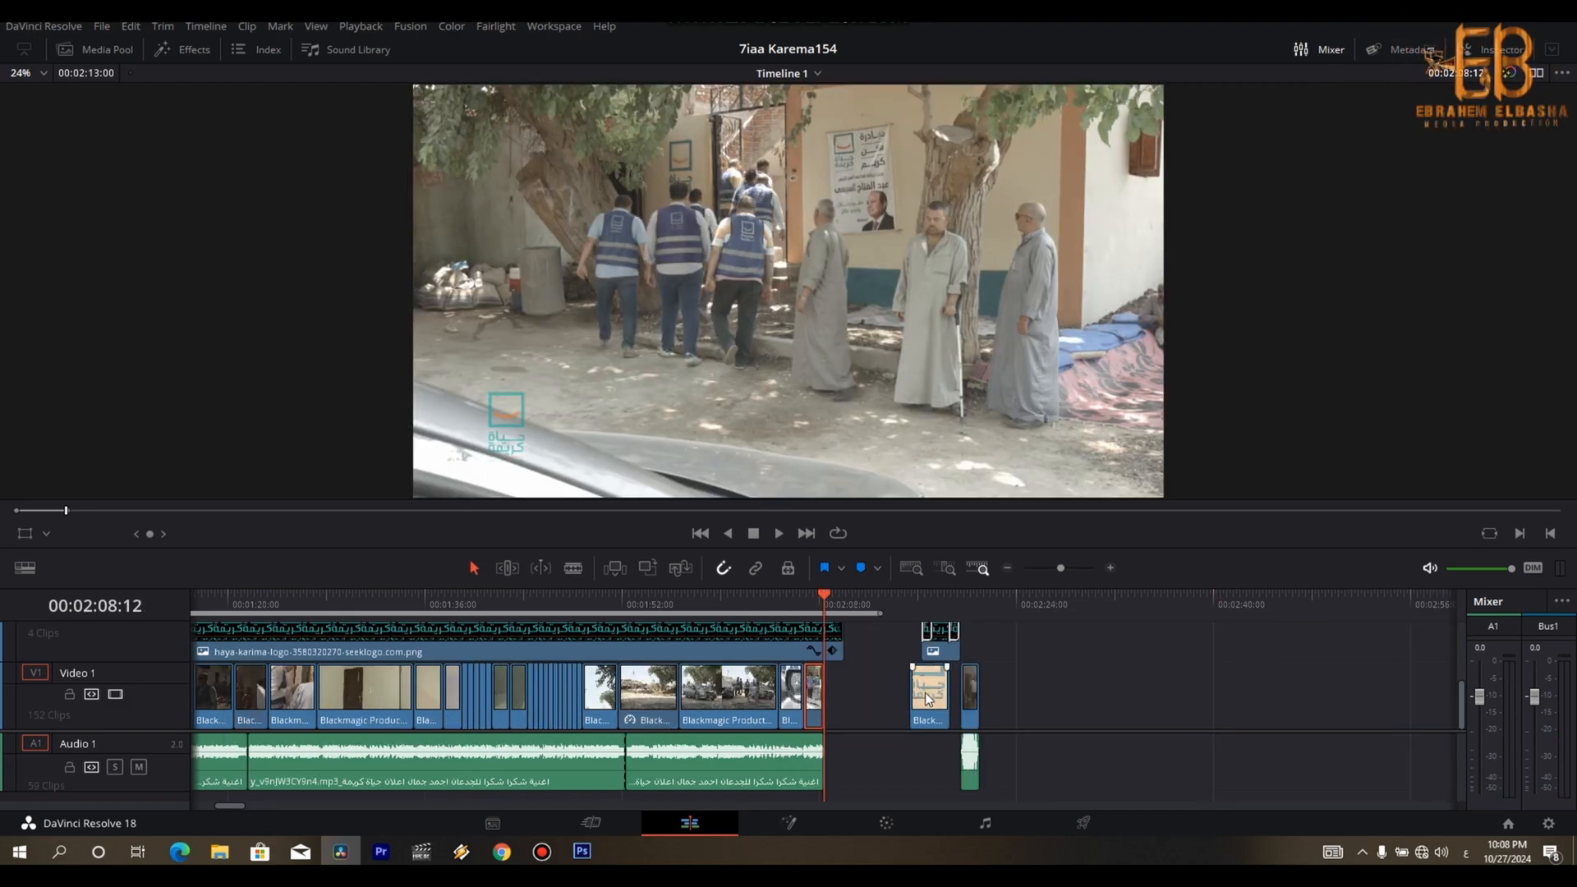
{"action": "left_click_drag", "start_coordinate": [910, 700], "coordinate": [845, 690]}
{"action": "key", "text": "ctrl+equal"}
{"action": "key", "text": "ctrl+equal"}
{"action": "scroll", "coordinate": [845, 690], "scroll_direction": "down", "scroll_amount": 4}
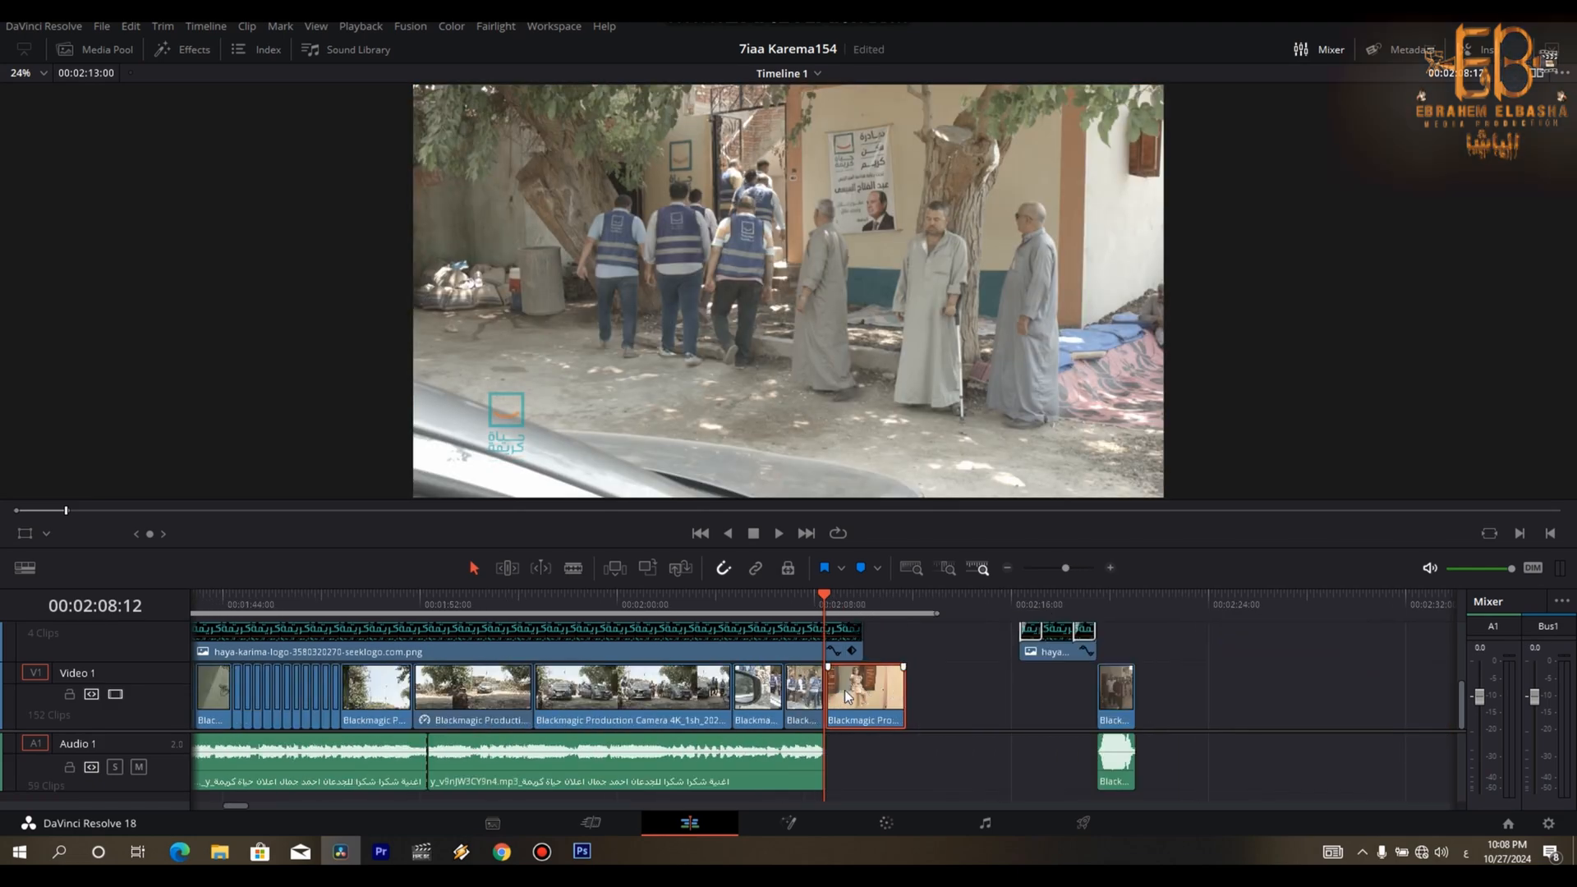
- Place the group shot with its audio directly behind the closing shot and extend the logo overlay over both
{"action": "left_click_drag", "start_coordinate": [859, 643], "coordinate": [906, 643]}
{"action": "left_click_drag", "start_coordinate": [1073, 649], "coordinate": [1021, 661]}
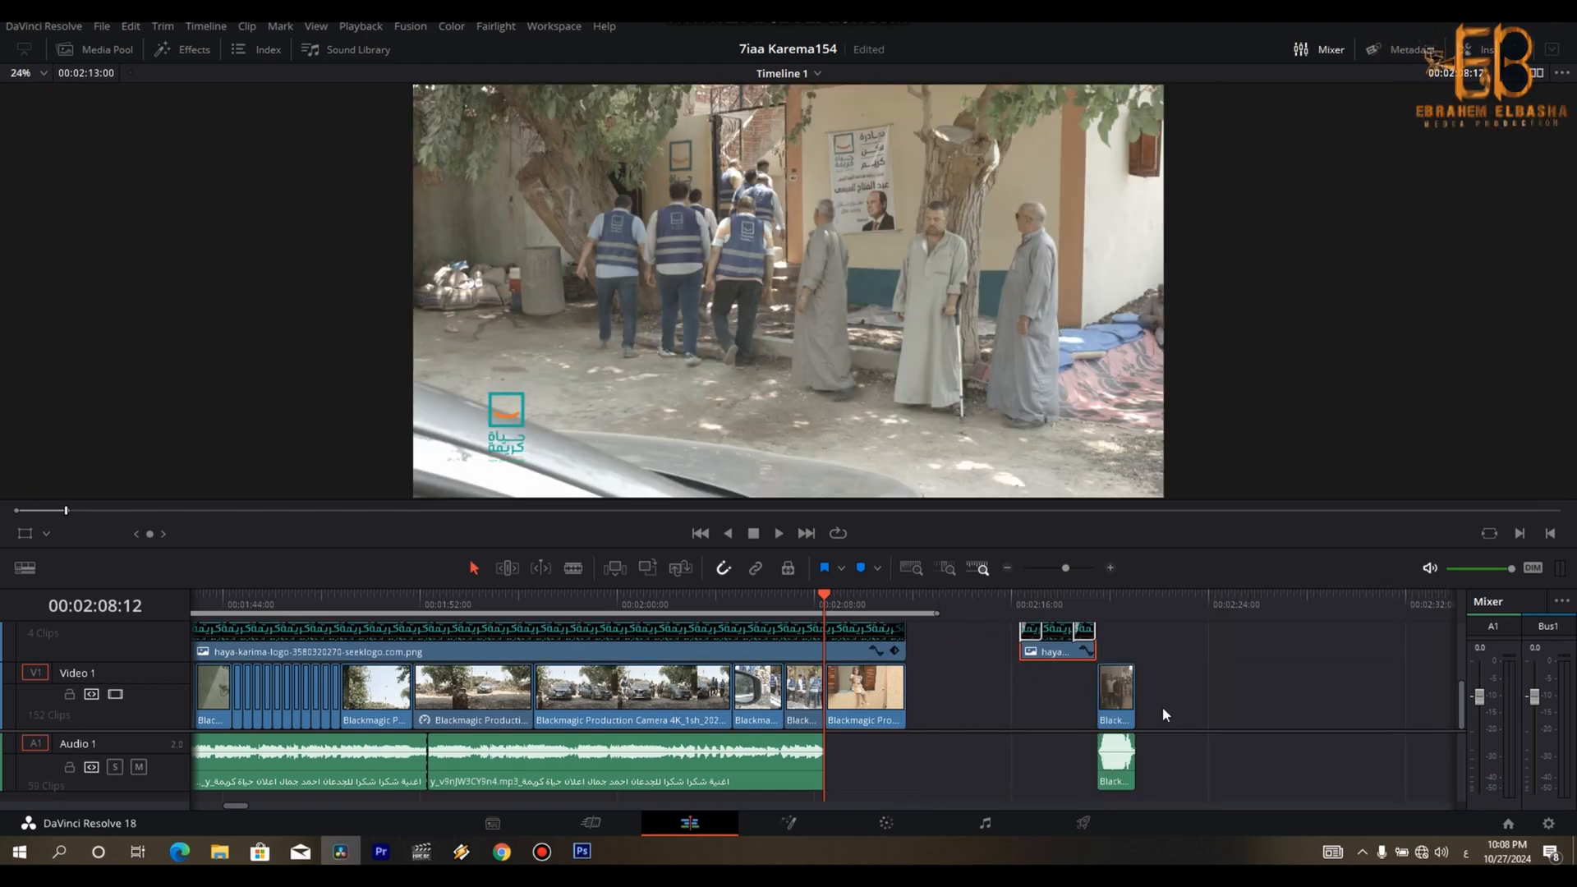
{"action": "left_click_drag", "start_coordinate": [1105, 757], "coordinate": [1102, 758]}
{"action": "left_click_drag", "start_coordinate": [1171, 687], "coordinate": [927, 716]}
{"action": "left_click_drag", "start_coordinate": [1052, 648], "coordinate": [925, 700]}
{"action": "left_click", "coordinate": [924, 697]}
- Play the team takes in front of the cars near 00:11:07 and move the last take to the film's end
{"action": "scroll", "coordinate": [924, 697], "scroll_direction": "down", "scroll_amount": 4}
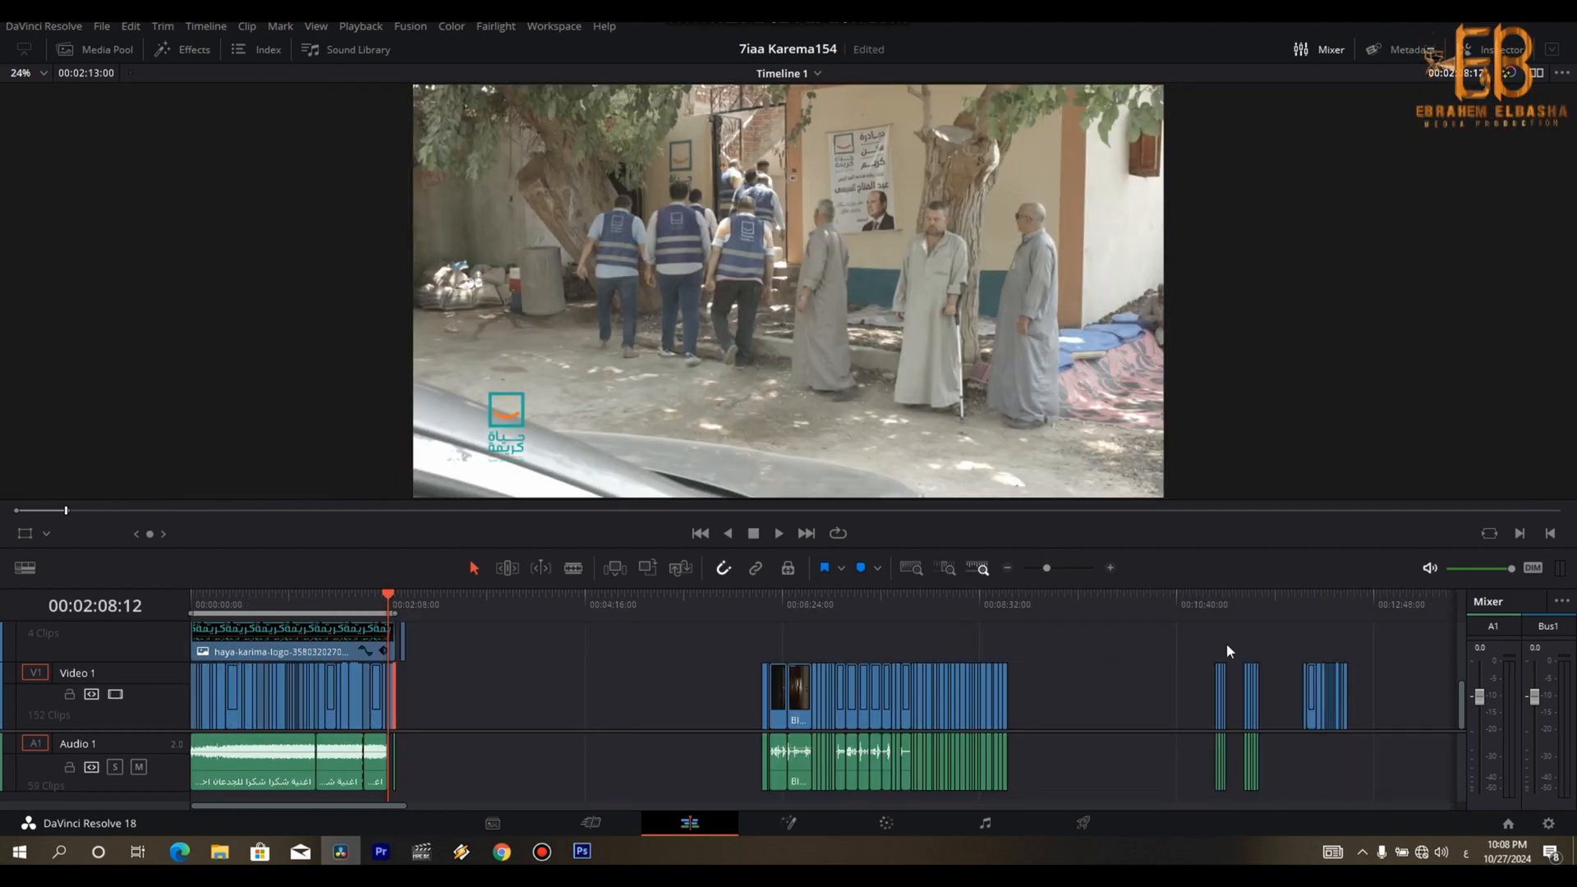
{"action": "left_click", "coordinate": [1219, 608]}
{"action": "scroll", "coordinate": [1220, 612], "scroll_direction": "up", "scroll_amount": 3}
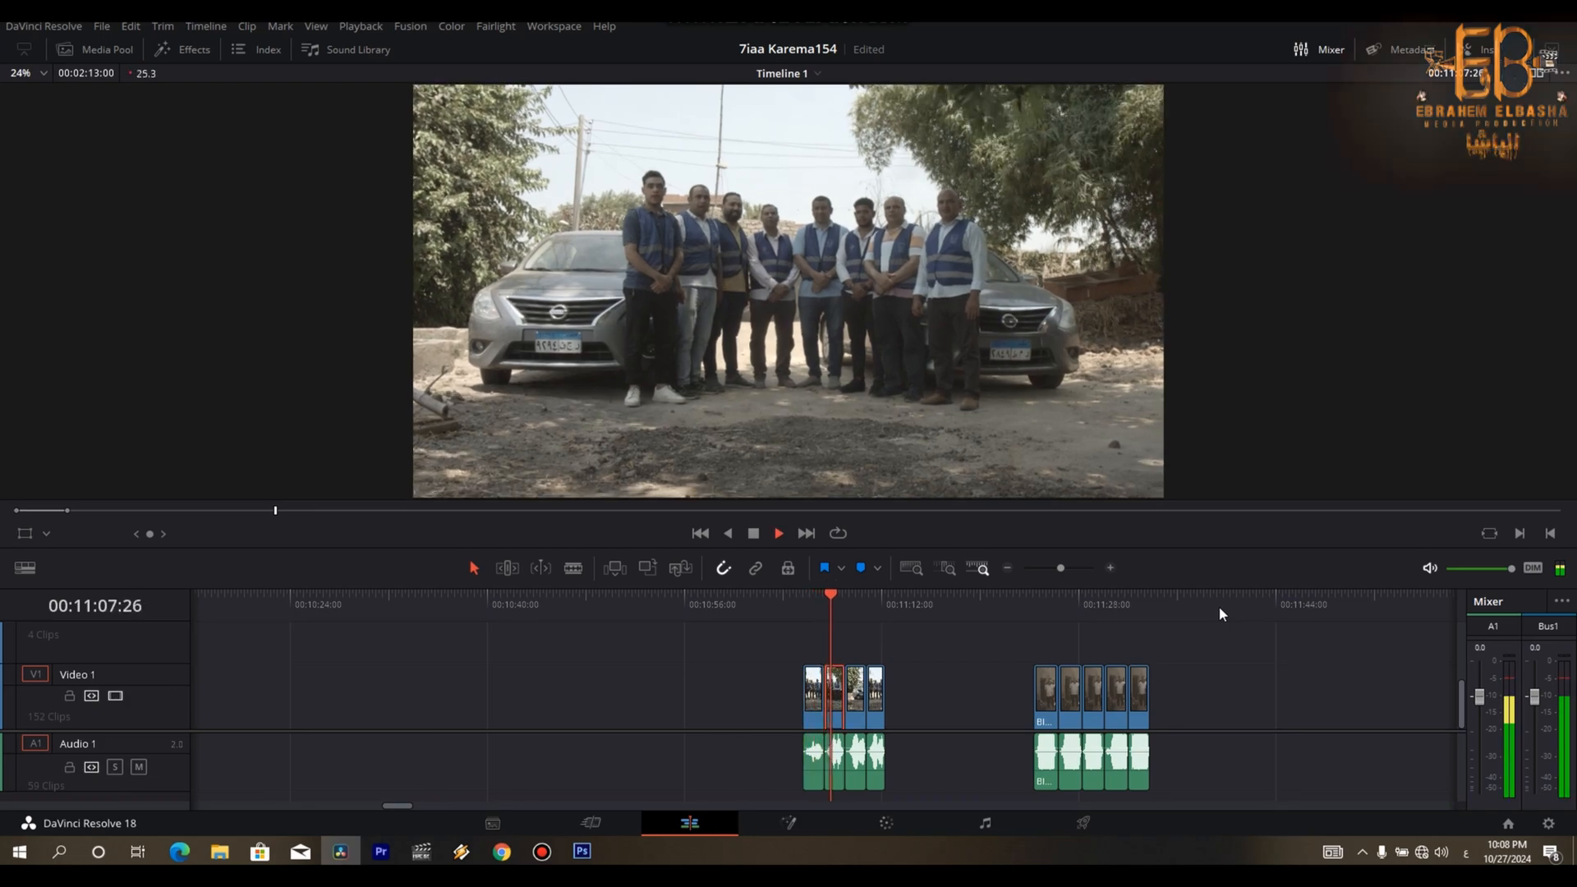
{"action": "key", "text": "space"}
{"action": "key", "text": "space"}
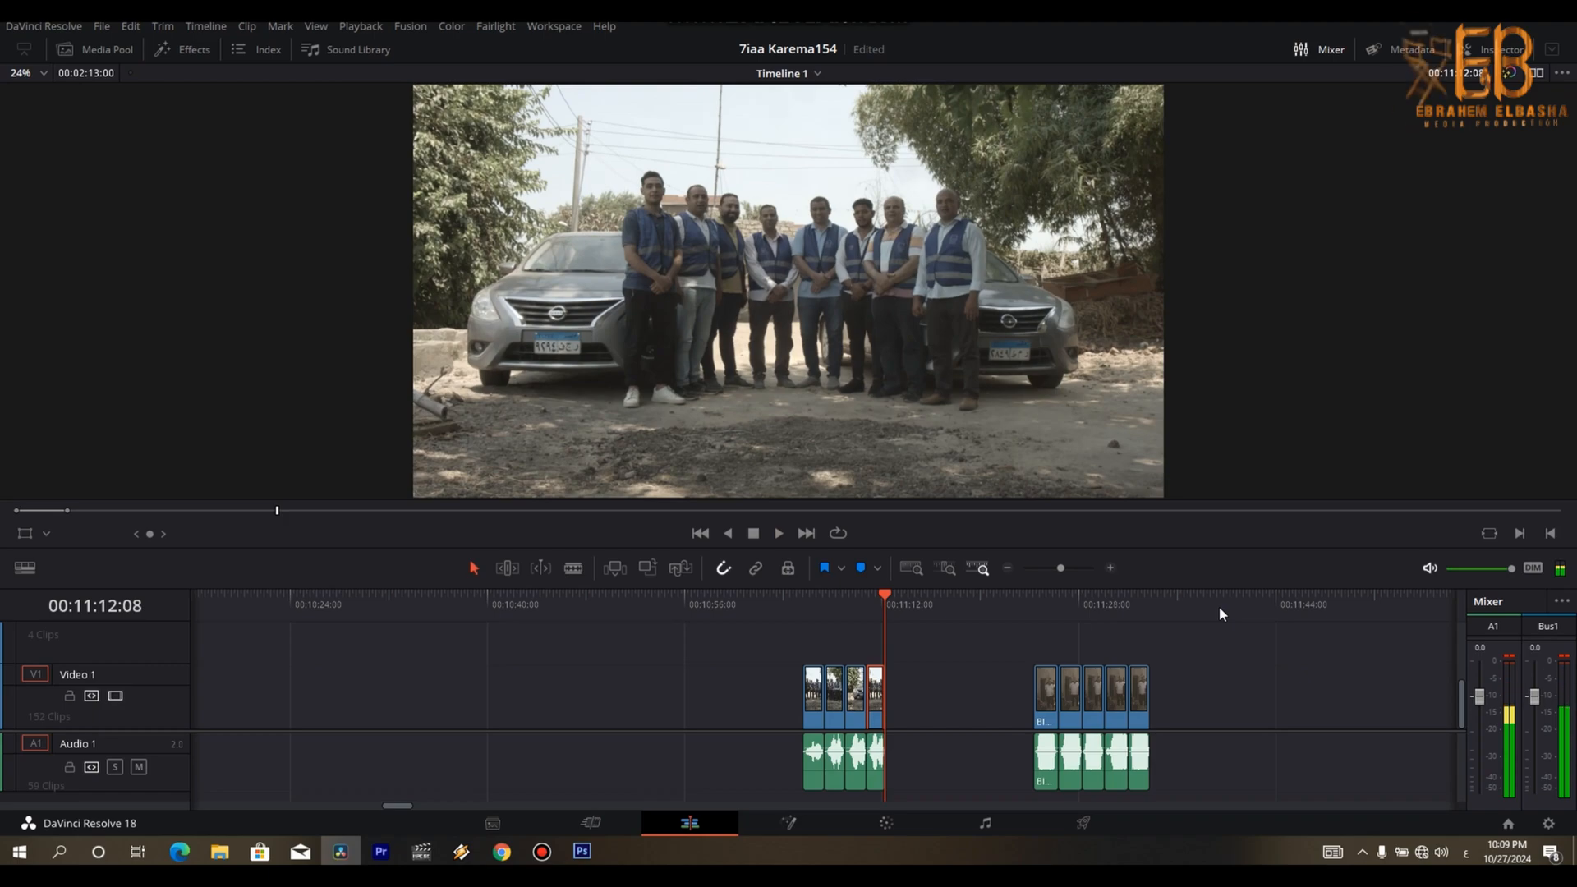
{"action": "key", "text": "ctrl+minus"}
{"action": "left_click_drag", "start_coordinate": [844, 686], "coordinate": [538, 711]}
{"action": "left_click_drag", "start_coordinate": [143, 743], "coordinate": [791, 702]}
- Place the team take directly behind the group shot at 00:02:13:10 and extend the logo overlay over it to 00:02:14:24
{"action": "left_click", "coordinate": [787, 604]}
{"action": "key", "text": "ctrl+equal"}
{"action": "key", "text": "ctrl+equal"}
{"action": "key", "text": "ctrl+equal"}
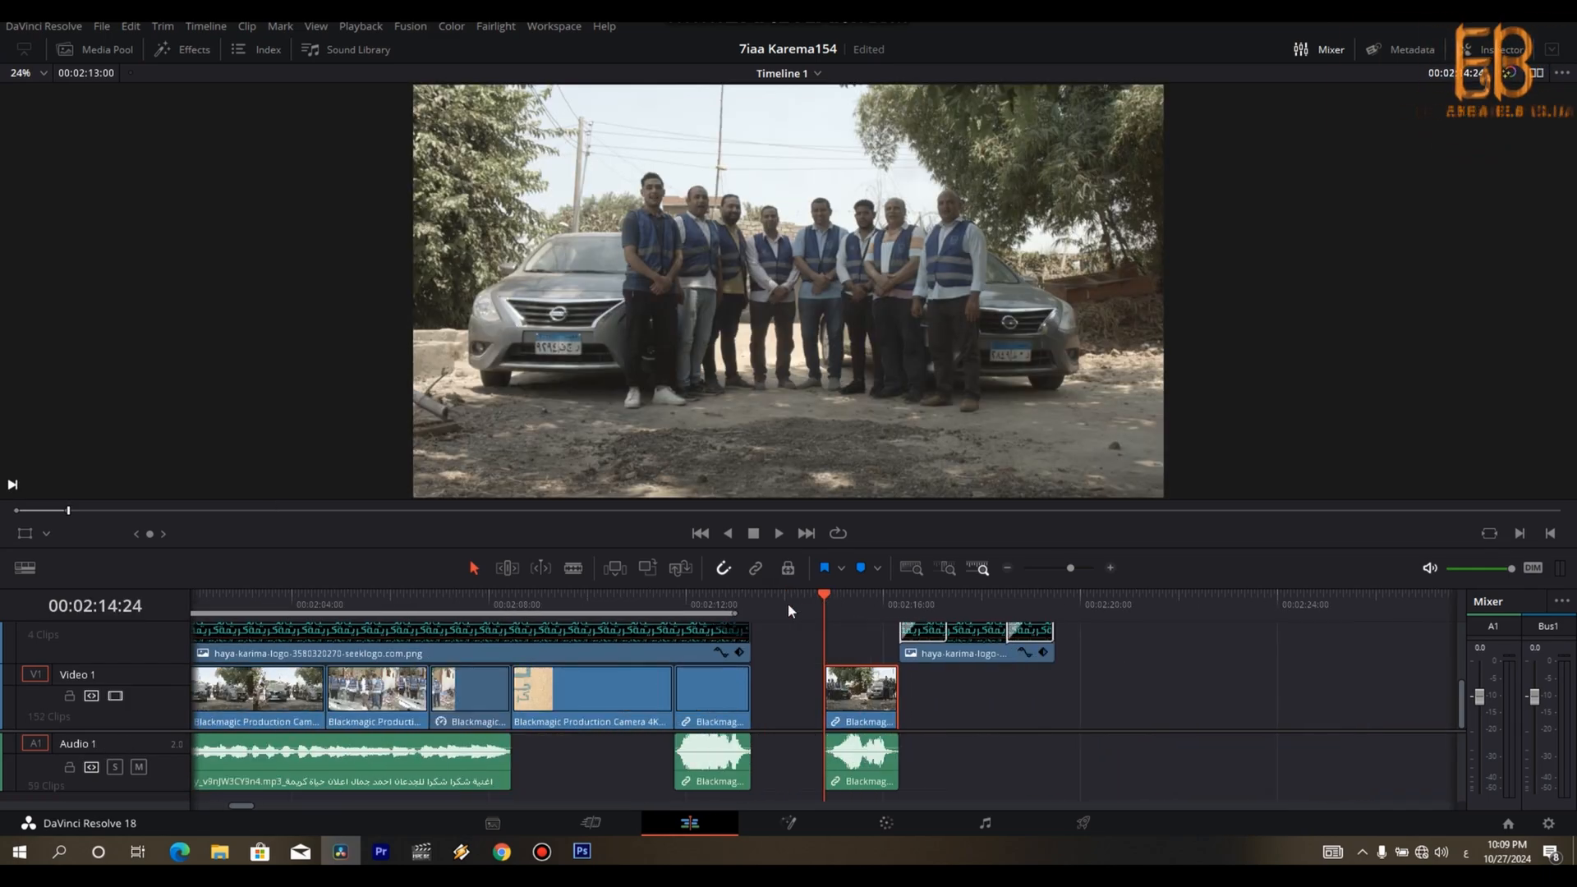
{"action": "left_click_drag", "start_coordinate": [953, 694], "coordinate": [802, 716]}
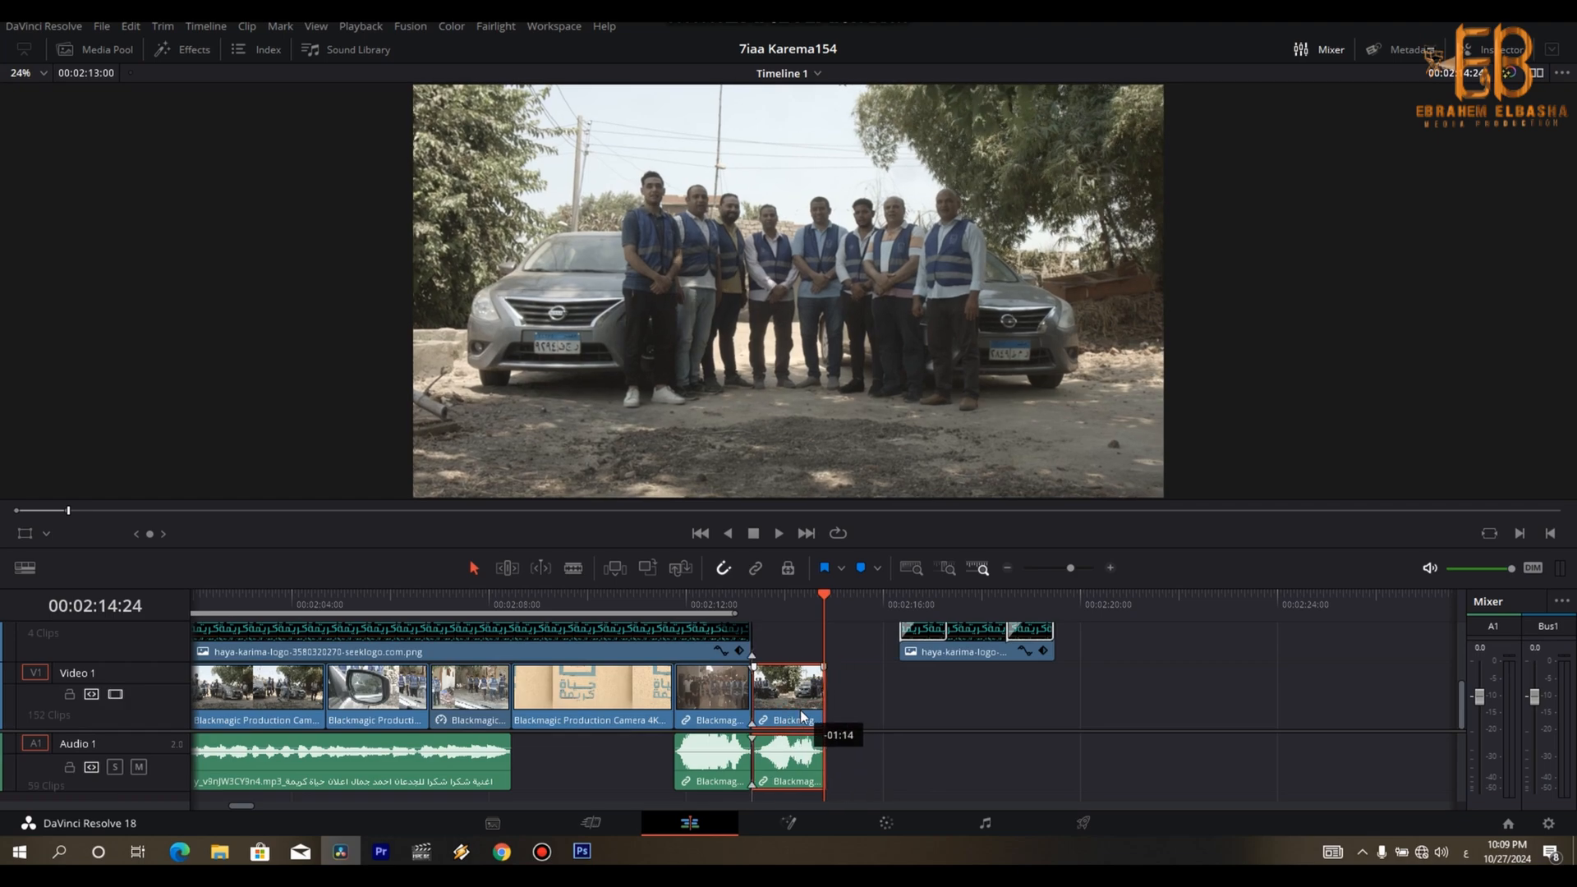
{"action": "left_click_drag", "start_coordinate": [753, 649], "coordinate": [826, 646]}
- Move the final logo clips directly behind the cut and set the out point at their end, 00:02:18:01
{"action": "left_click", "coordinate": [855, 603]}
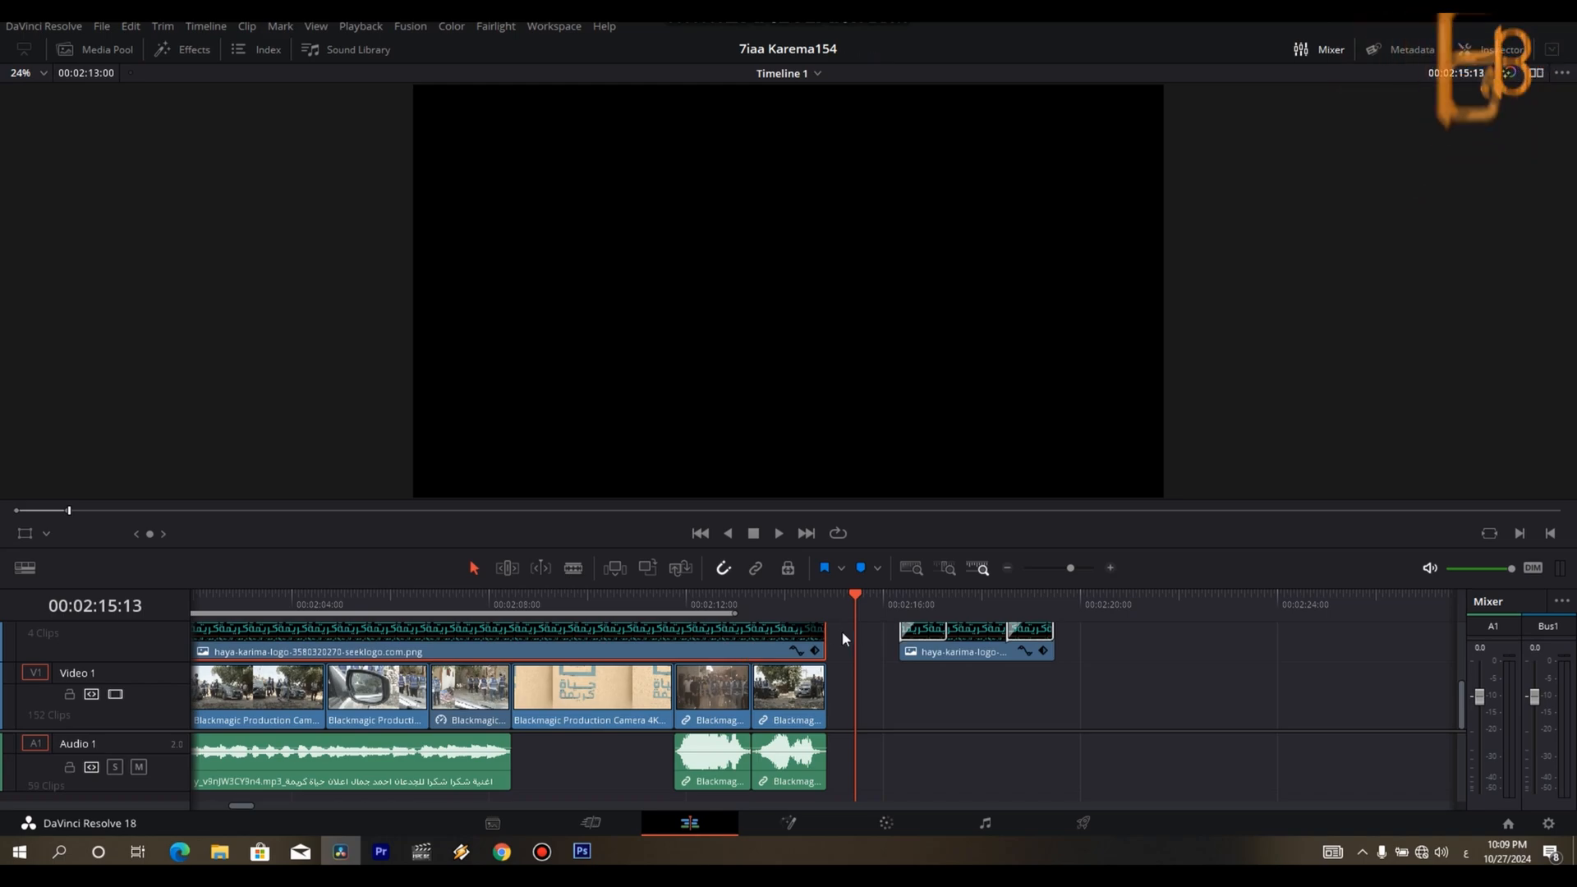
{"action": "left_click_drag", "start_coordinate": [944, 654], "coordinate": [901, 657]}
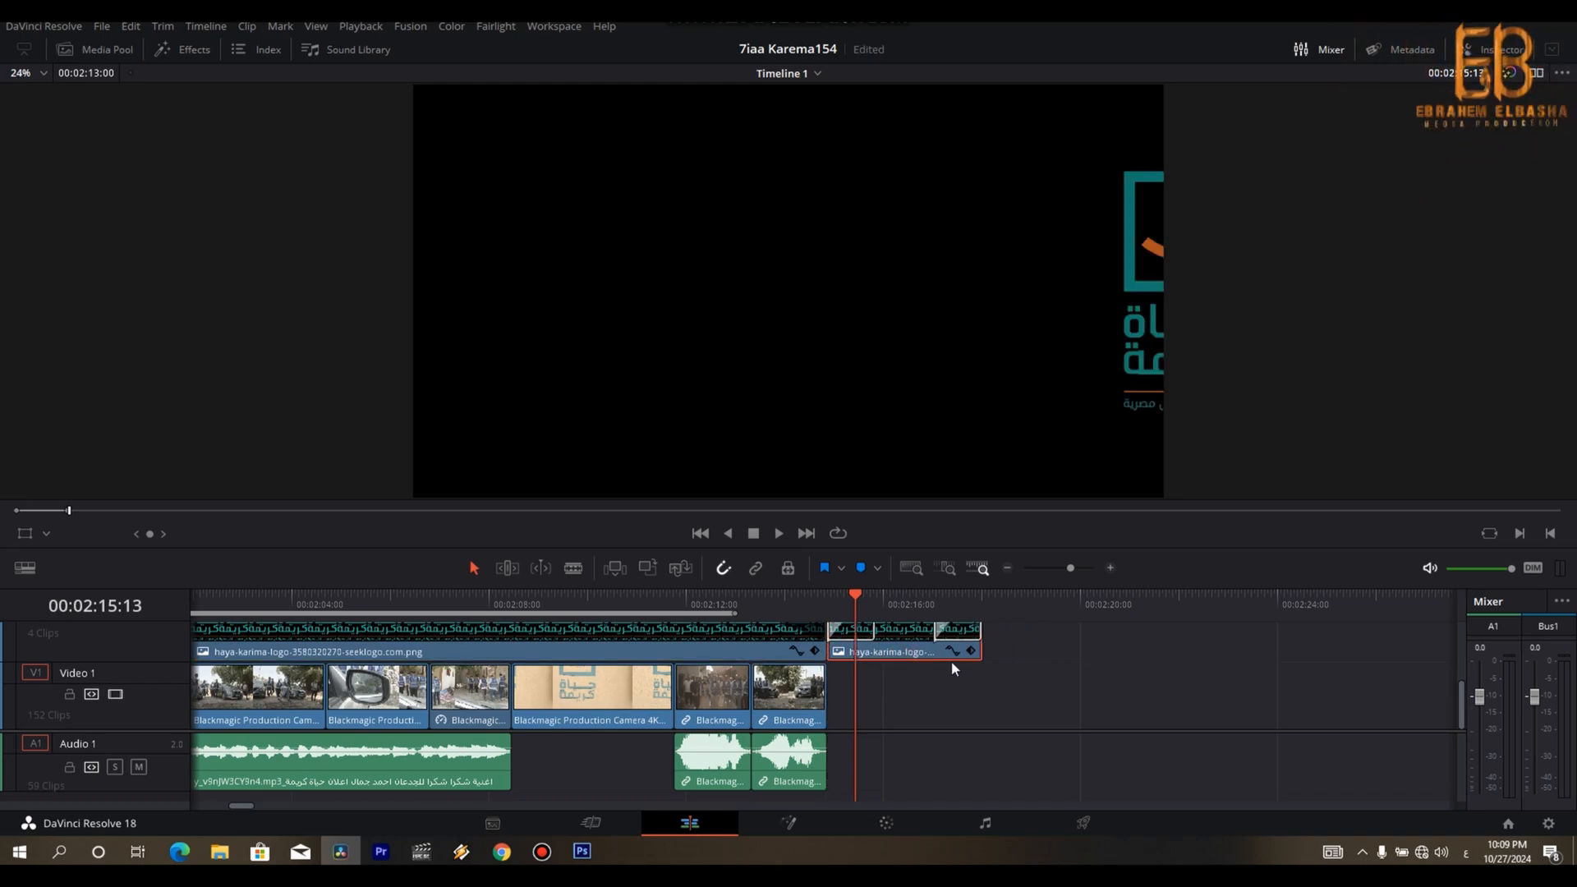
{"action": "scroll", "coordinate": [924, 683], "scroll_direction": "down", "scroll_amount": 5}
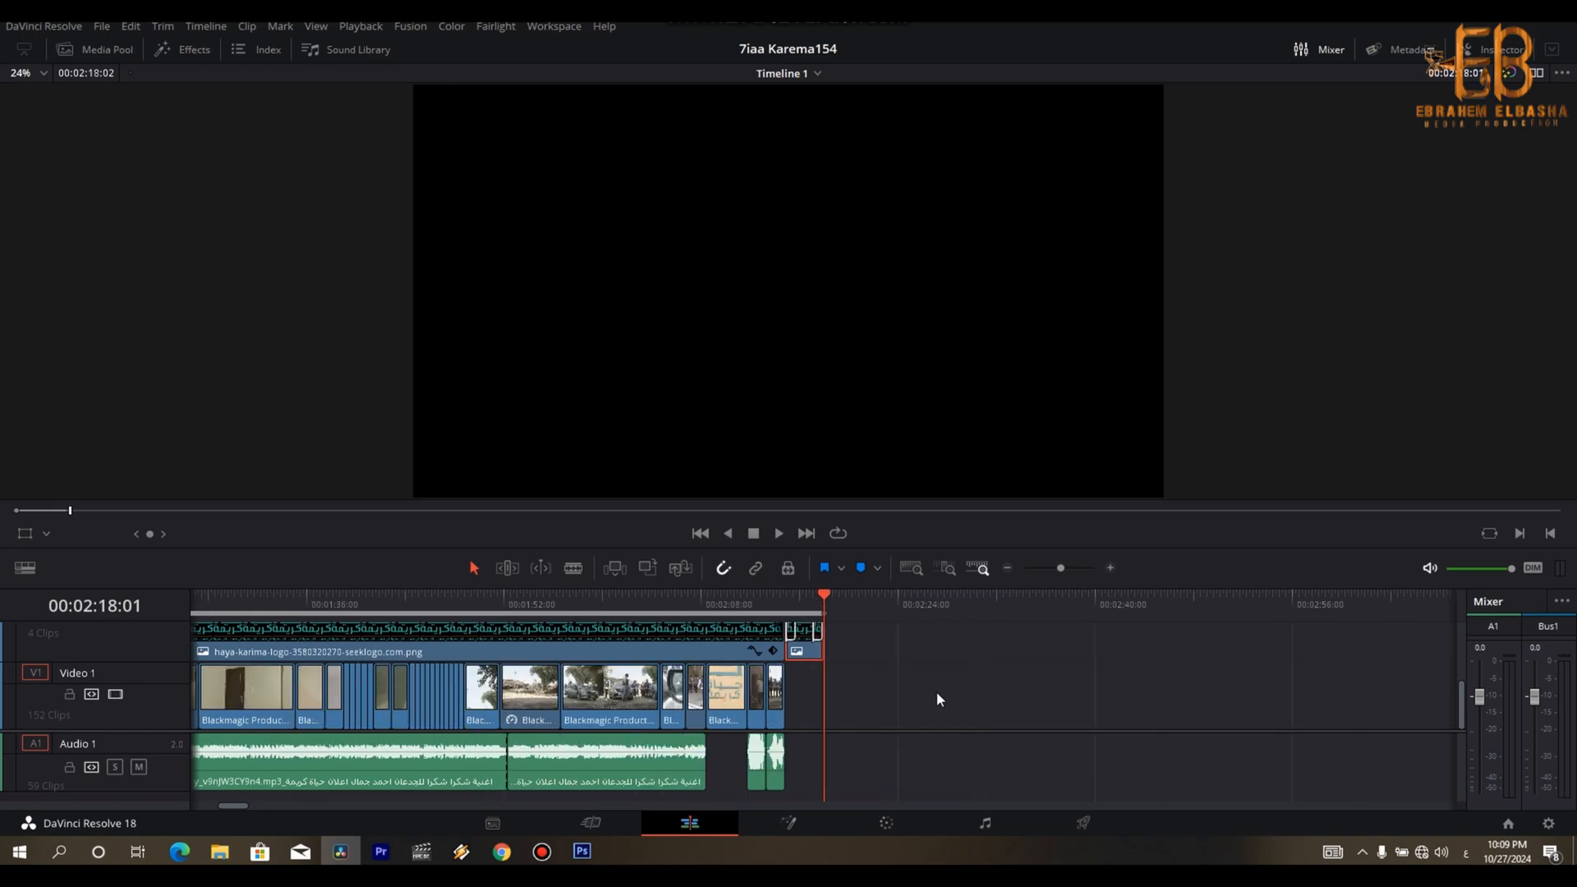
- Look over the assembled cut from its start and scrub through the leftover clips on the timeline up to 00:11:30:04
{"action": "scroll", "coordinate": [938, 697], "scroll_direction": "down", "scroll_amount": 3}
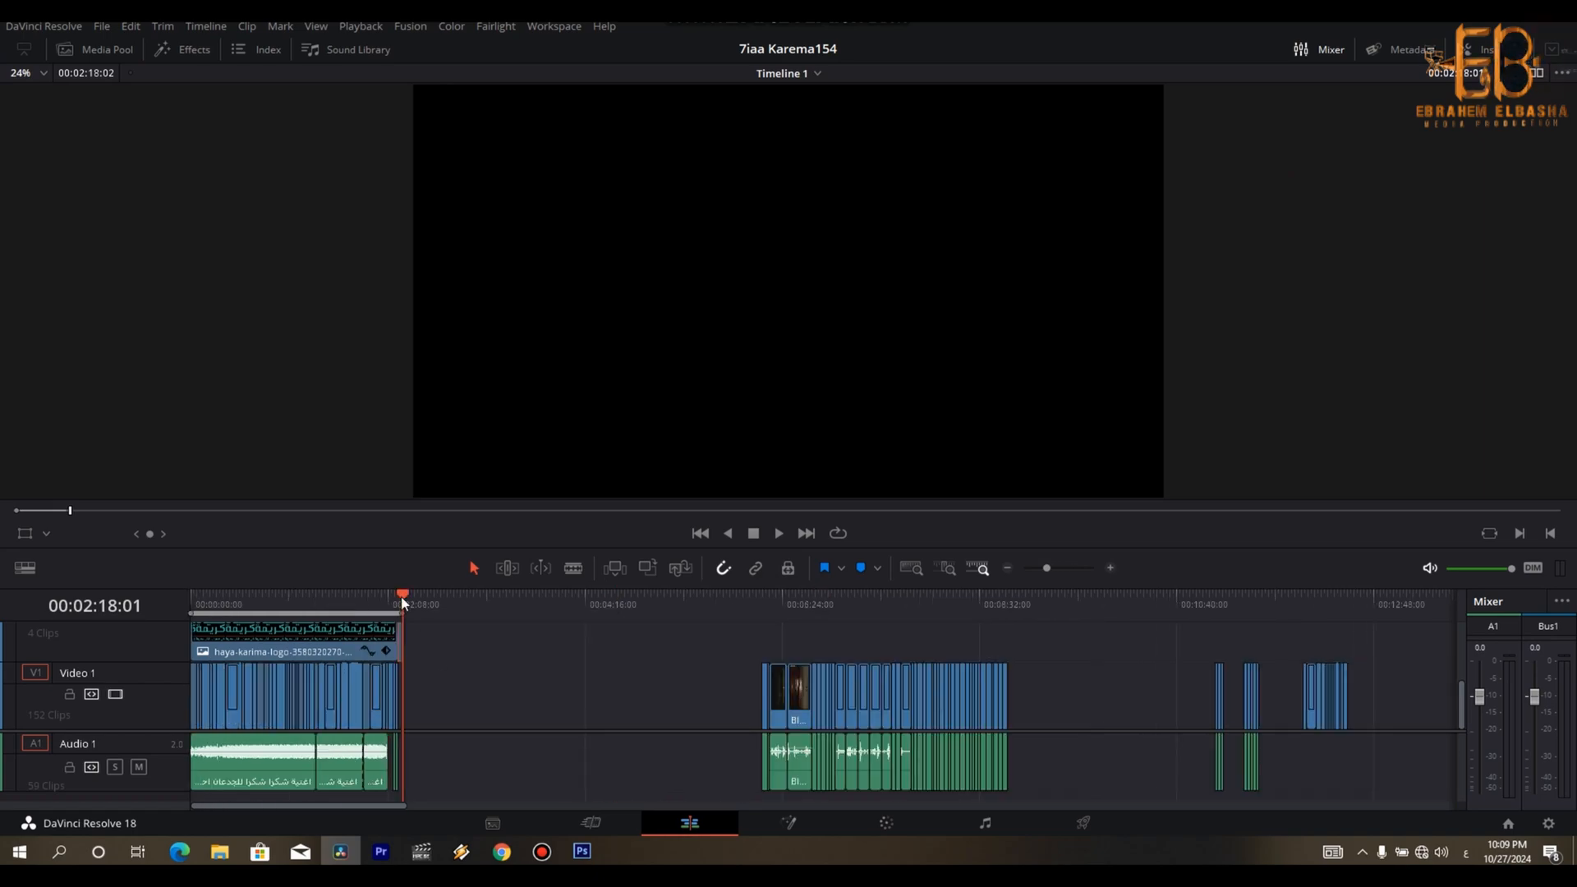
{"action": "left_click_drag", "start_coordinate": [403, 604], "coordinate": [101, 619]}
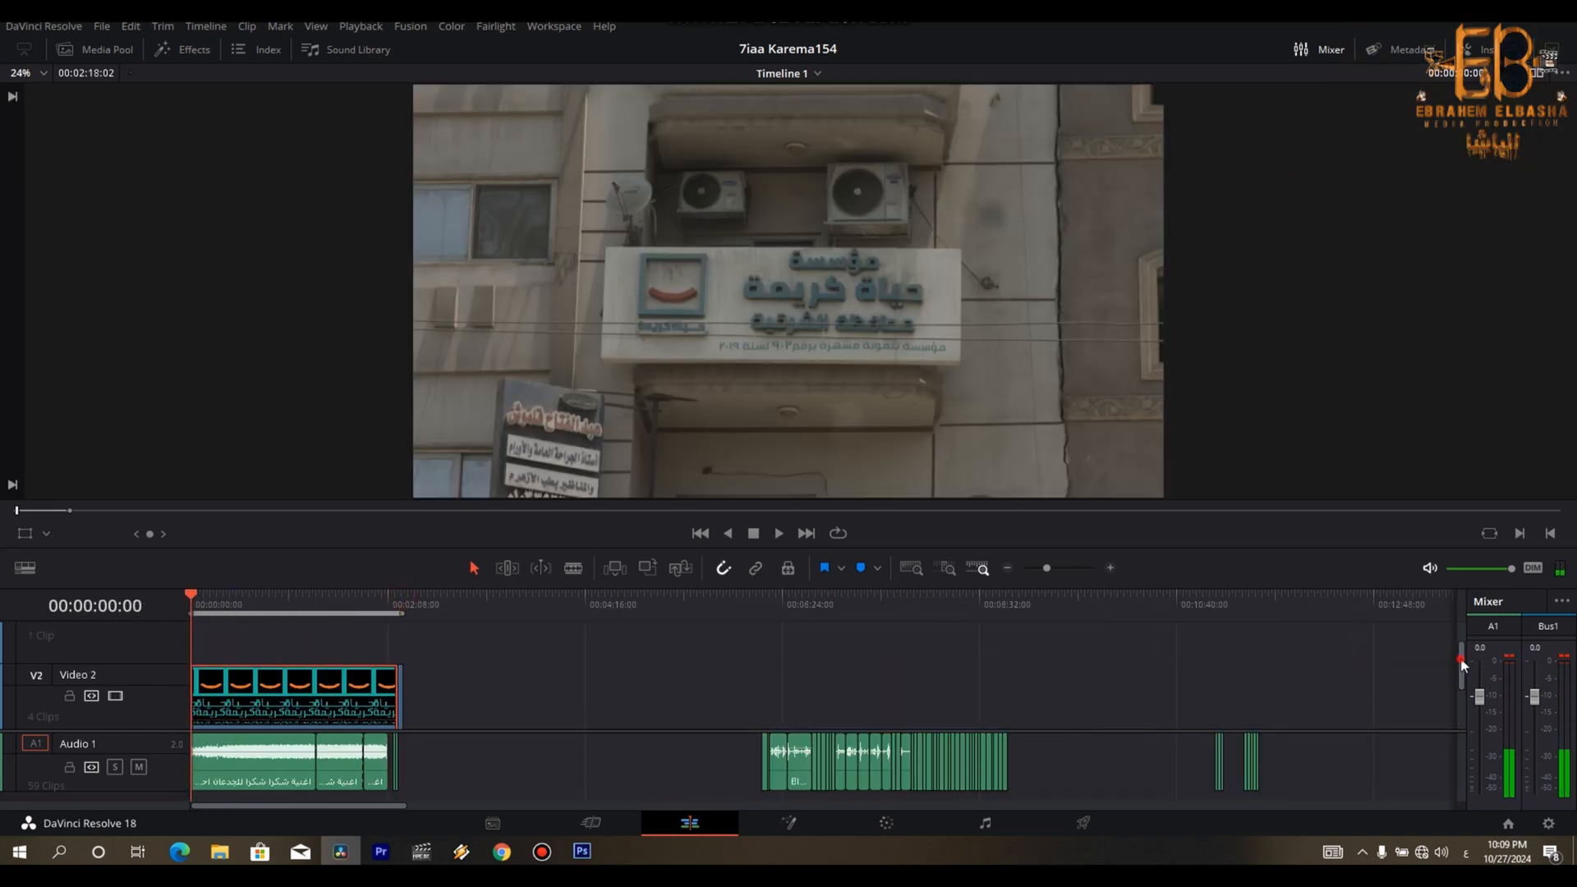
{"action": "left_click_drag", "start_coordinate": [1462, 666], "coordinate": [1461, 741]}
{"action": "key", "text": "ctrl+equal"}
{"action": "key", "text": "ctrl+equal"}
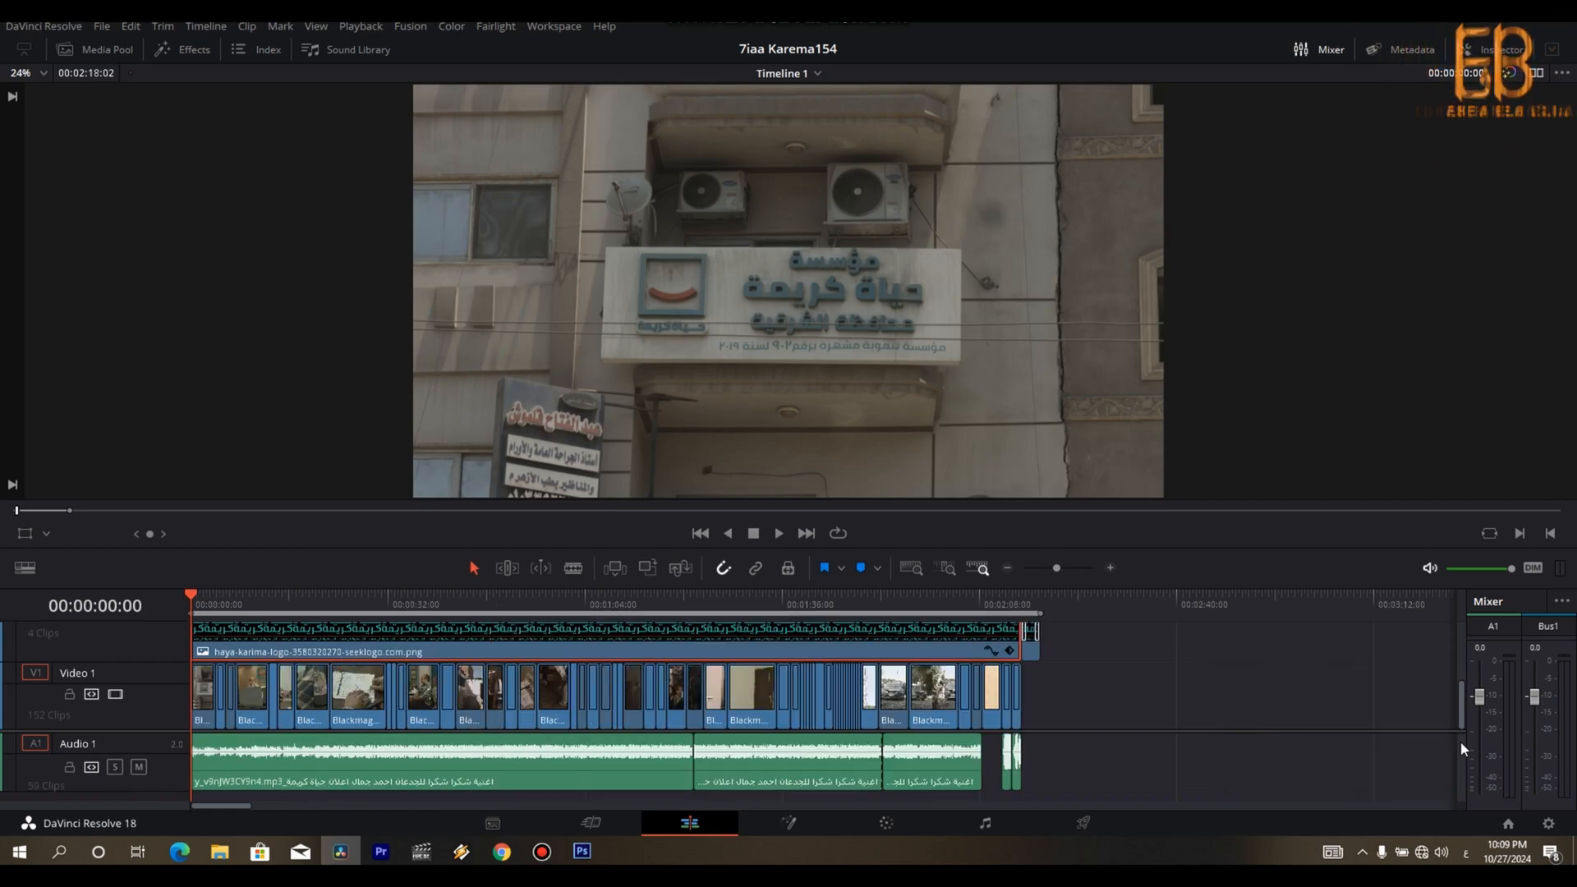
{"action": "key", "text": "ctrl+minus"}
{"action": "key", "text": "ctrl+minus"}
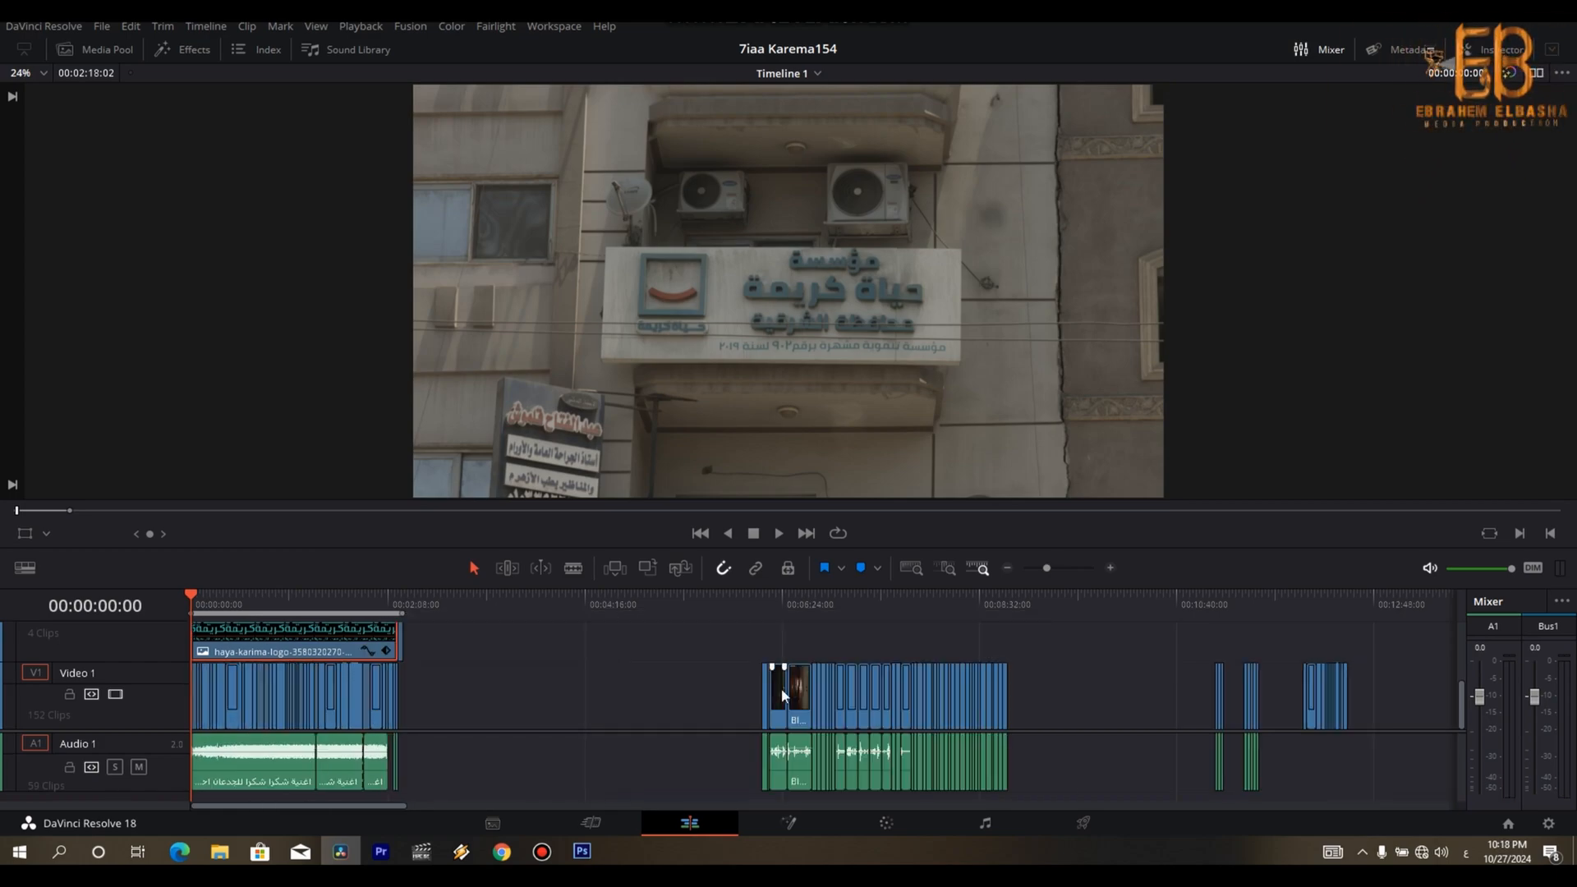
{"action": "left_click_drag", "start_coordinate": [778, 607], "coordinate": [956, 612]}
{"action": "left_click_drag", "start_coordinate": [1216, 609], "coordinate": [1253, 605]}
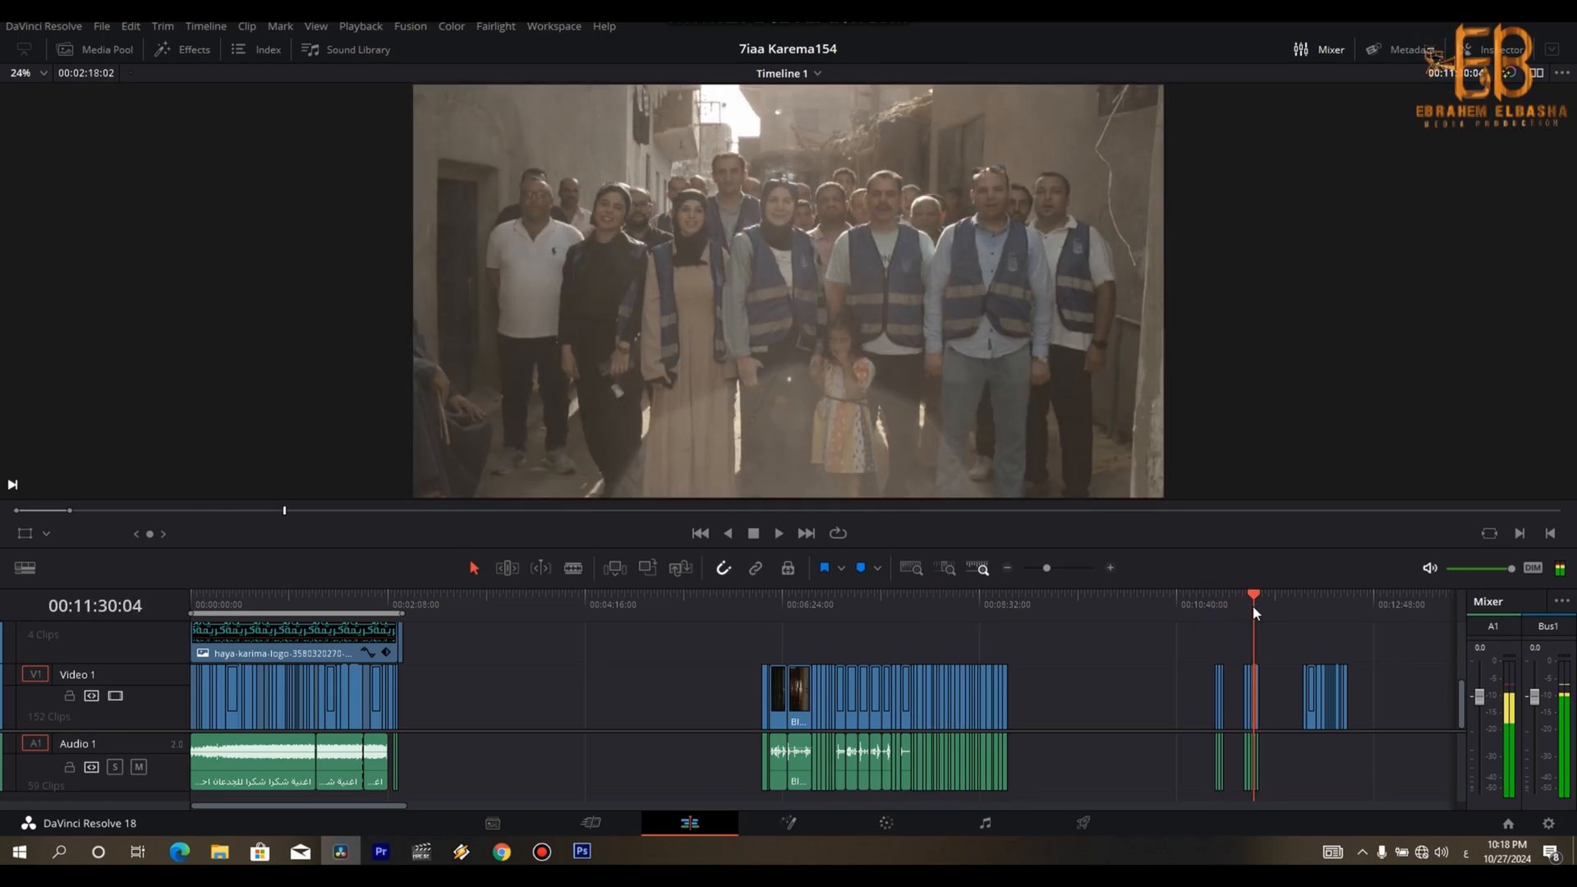
- Delete the two leftover clip groups around 00:11:07 and 00:11:30 and play the remaining clips near 00:12:23
{"action": "left_click_drag", "start_coordinate": [1278, 662], "coordinate": [1178, 754]}
{"action": "key", "text": "Delete"}
{"action": "key", "text": "Down"}
{"action": "key", "text": "space"}
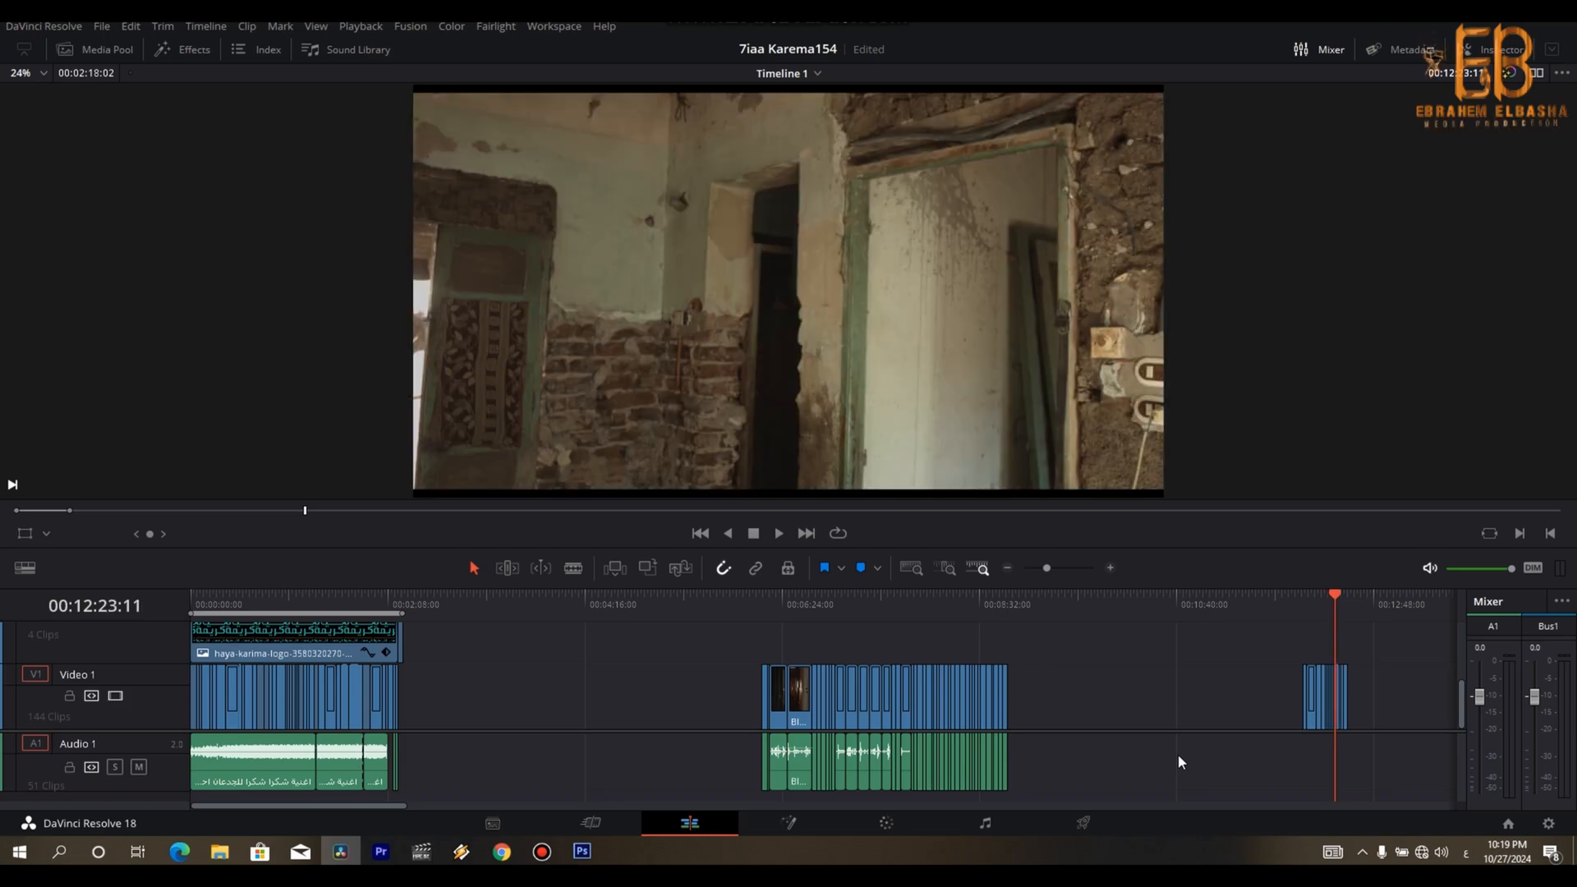
- Examine the remaining leftover clips on the timeline from 00:12:26:07 up to the separate logo-and-music section around 00:20:44:19
{"action": "key", "text": "Down"}
{"action": "key", "text": "ctrl+minus"}
{"action": "key", "text": "ctrl+minus"}
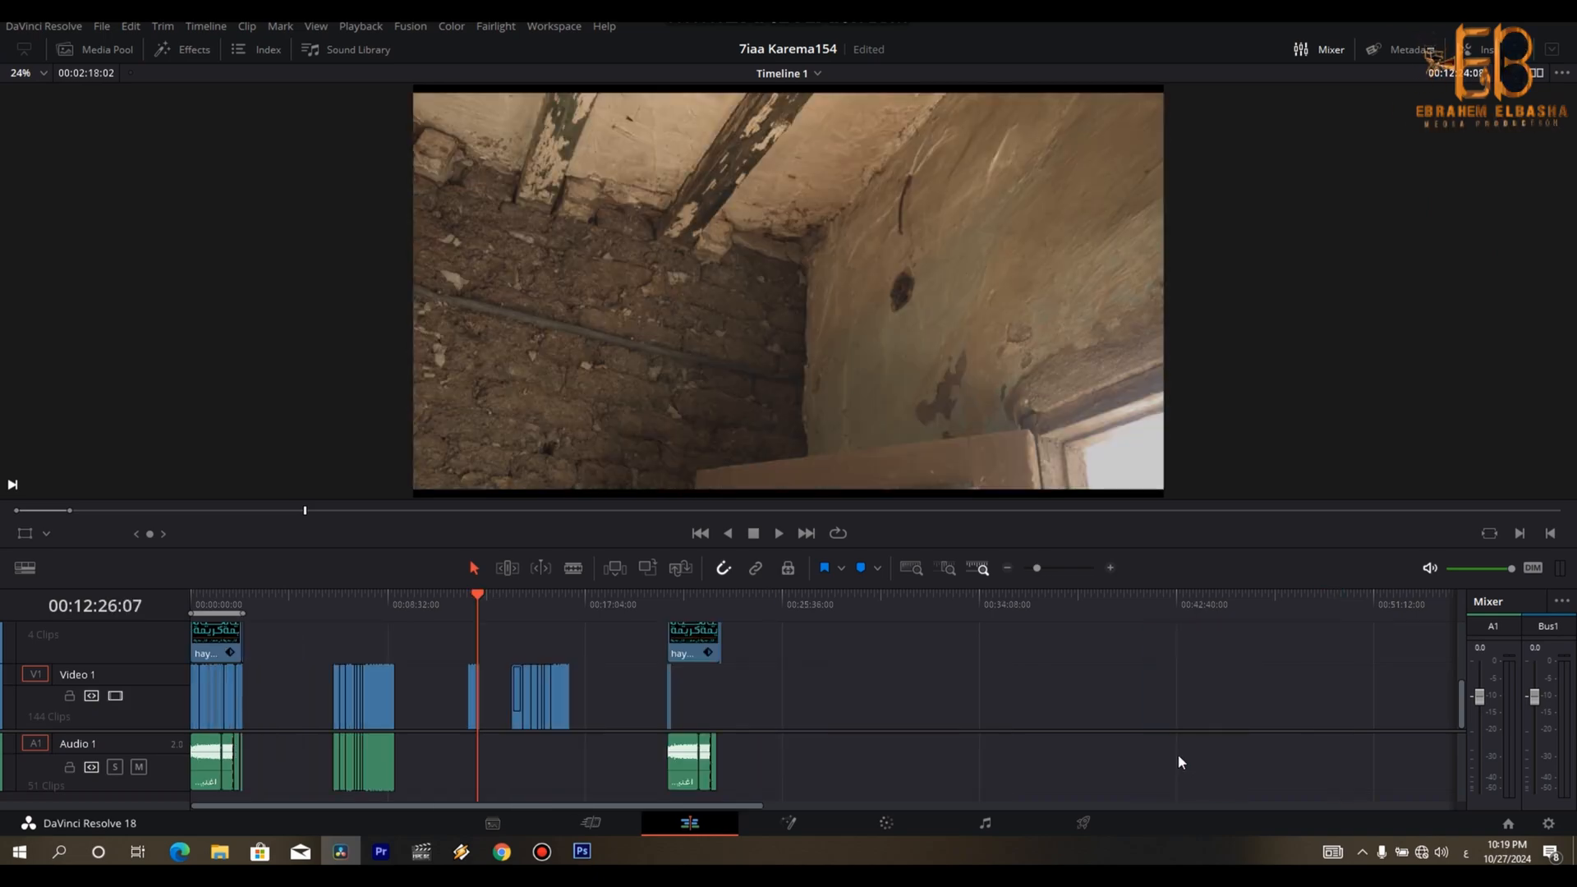
{"action": "left_click", "coordinate": [528, 612]}
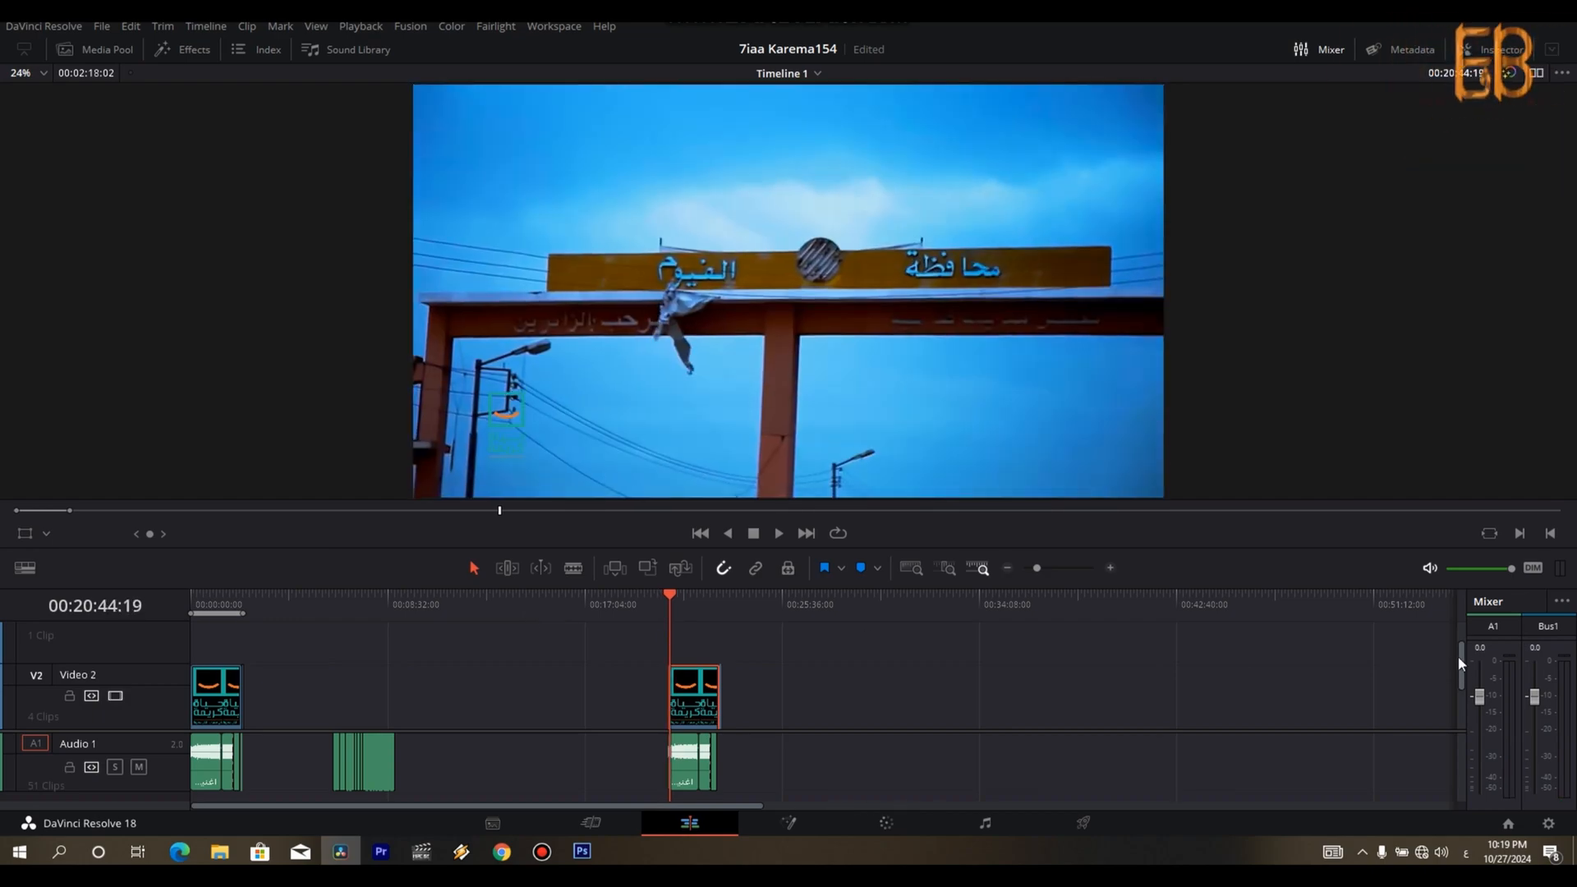
{"action": "left_click_drag", "start_coordinate": [1459, 664], "coordinate": [1459, 733]}
{"action": "key", "text": "ctrl+="}
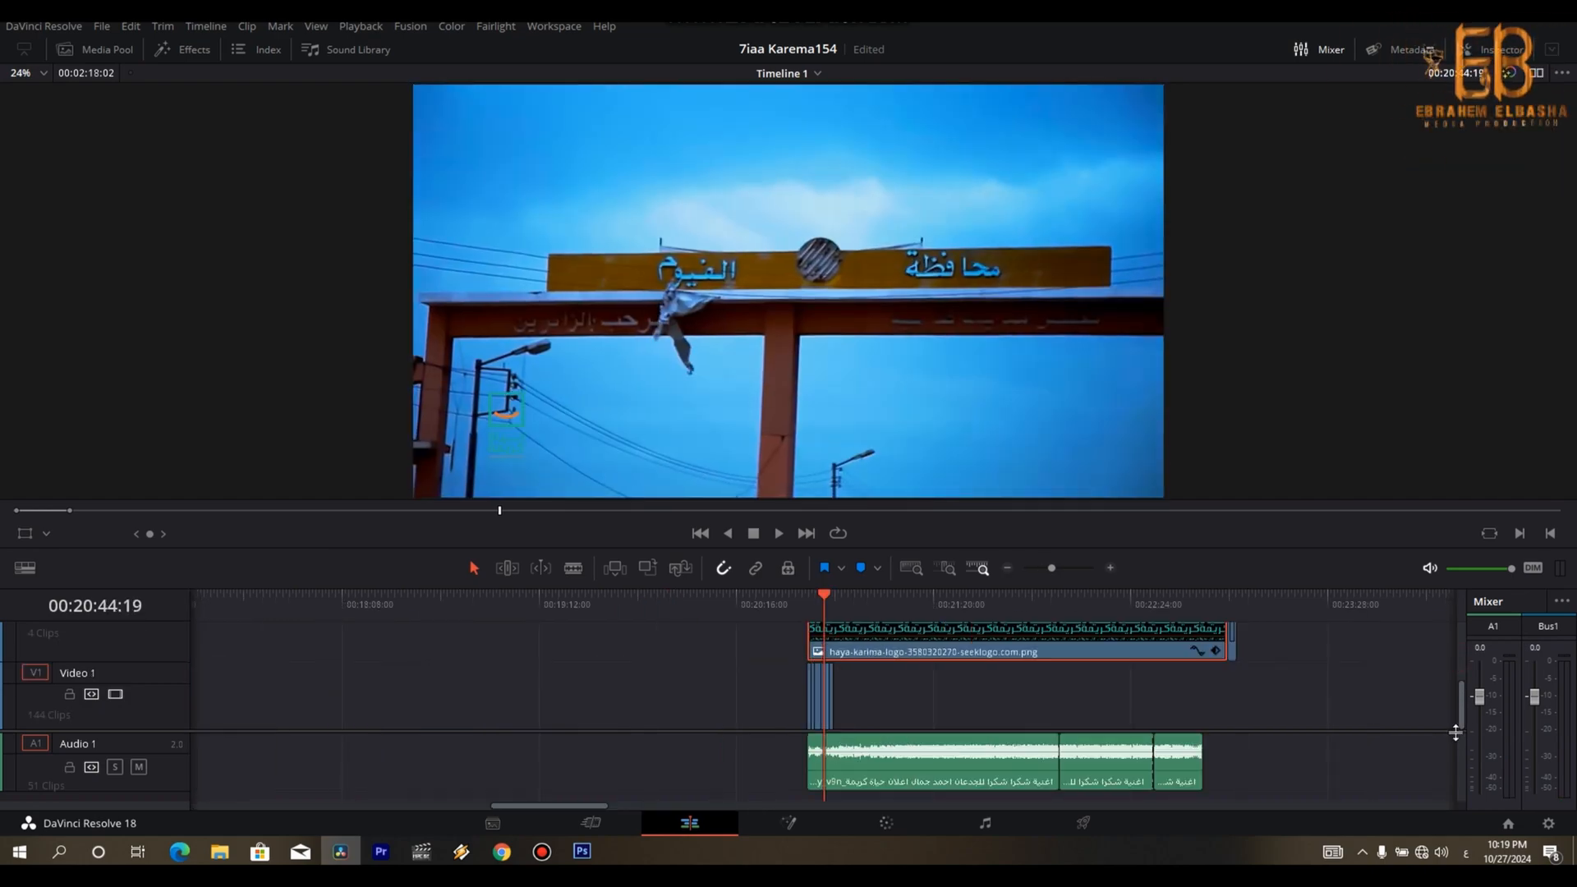
{"action": "key", "text": "ctrl+minus"}
{"action": "key", "text": "ctrl+minus"}
{"action": "key", "text": "ctrl+minus"}
{"action": "left_click_drag", "start_coordinate": [697, 597], "coordinate": [572, 619]}
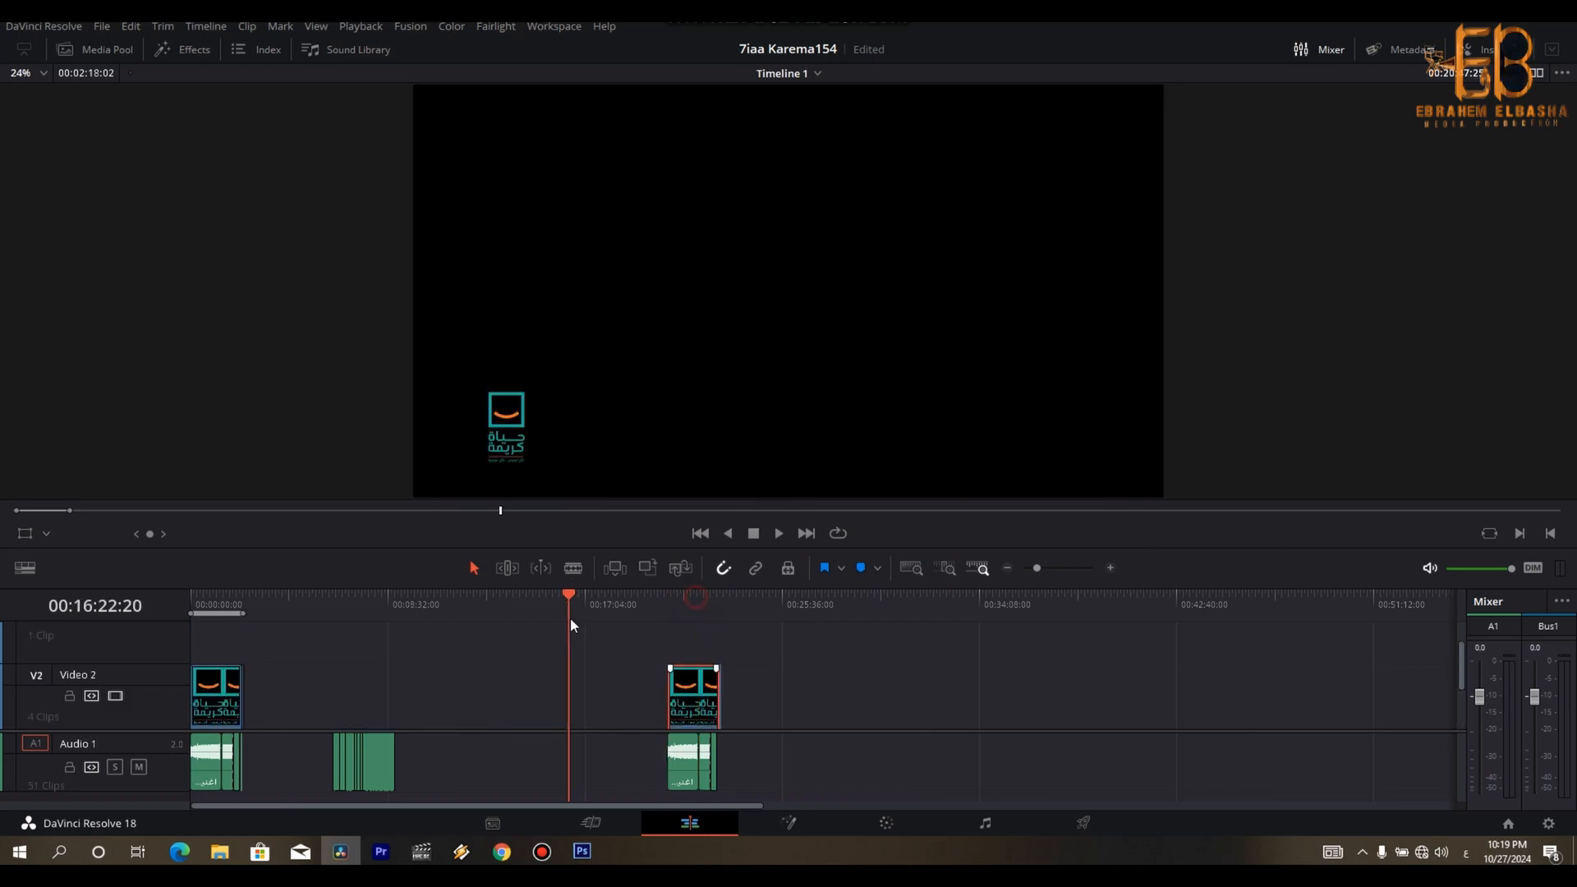
- Return to the start of Timeline 1 and look over the assembled cut with its logo and music tracks
{"action": "key", "text": "Home"}
{"action": "key", "text": "ctrl+="}
{"action": "key", "text": "ctrl+="}
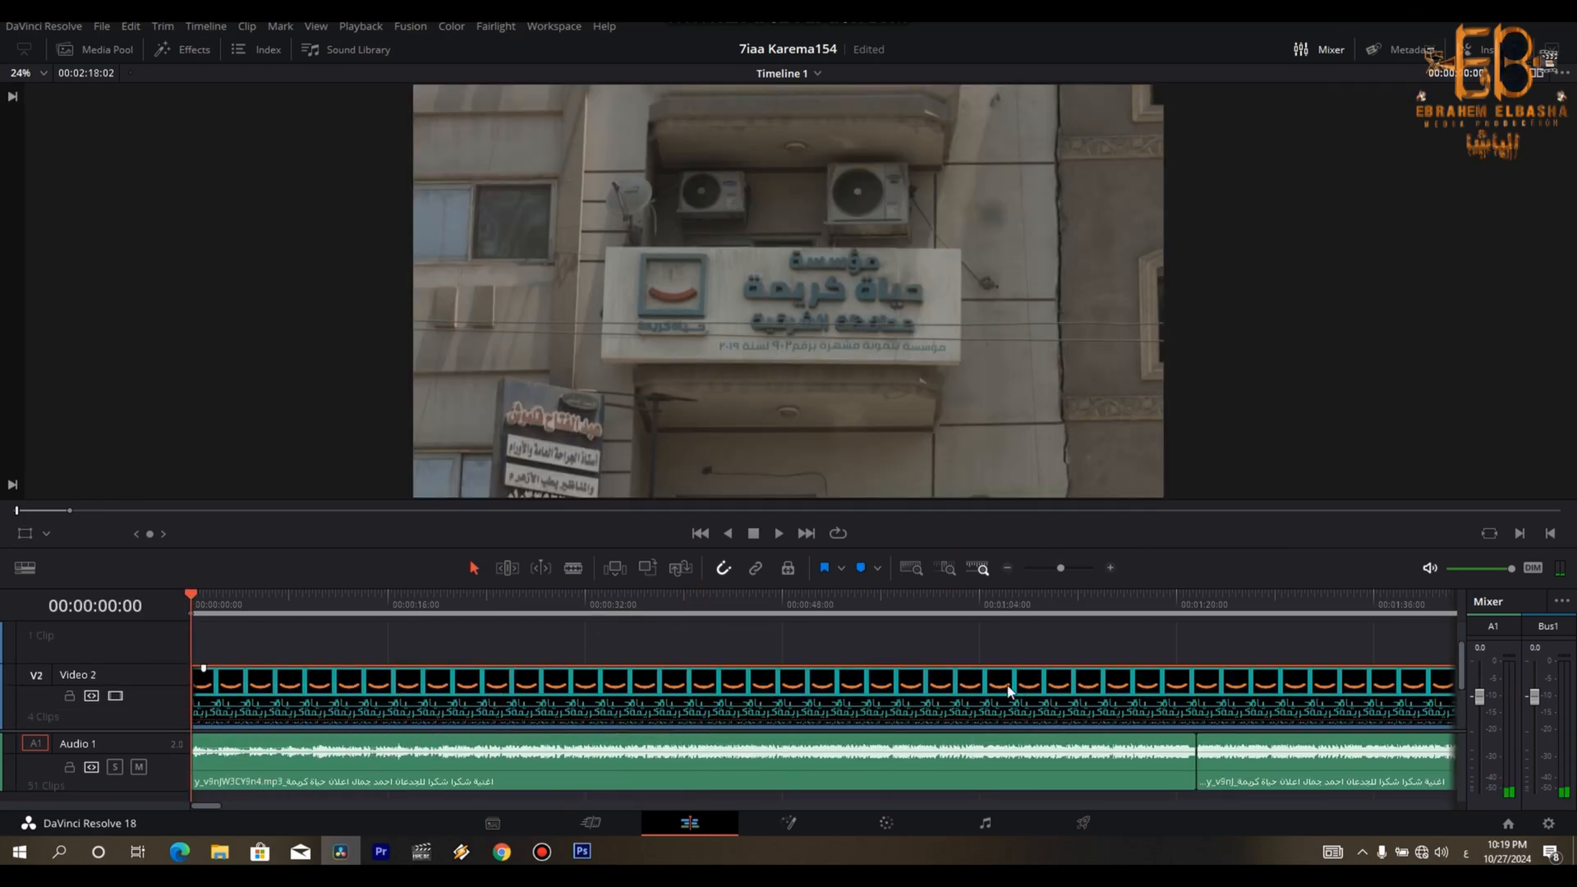
{"action": "key", "text": "ctrl+minus"}
{"action": "scroll", "coordinate": [1191, 665], "scroll_direction": "down", "scroll_amount": 2}
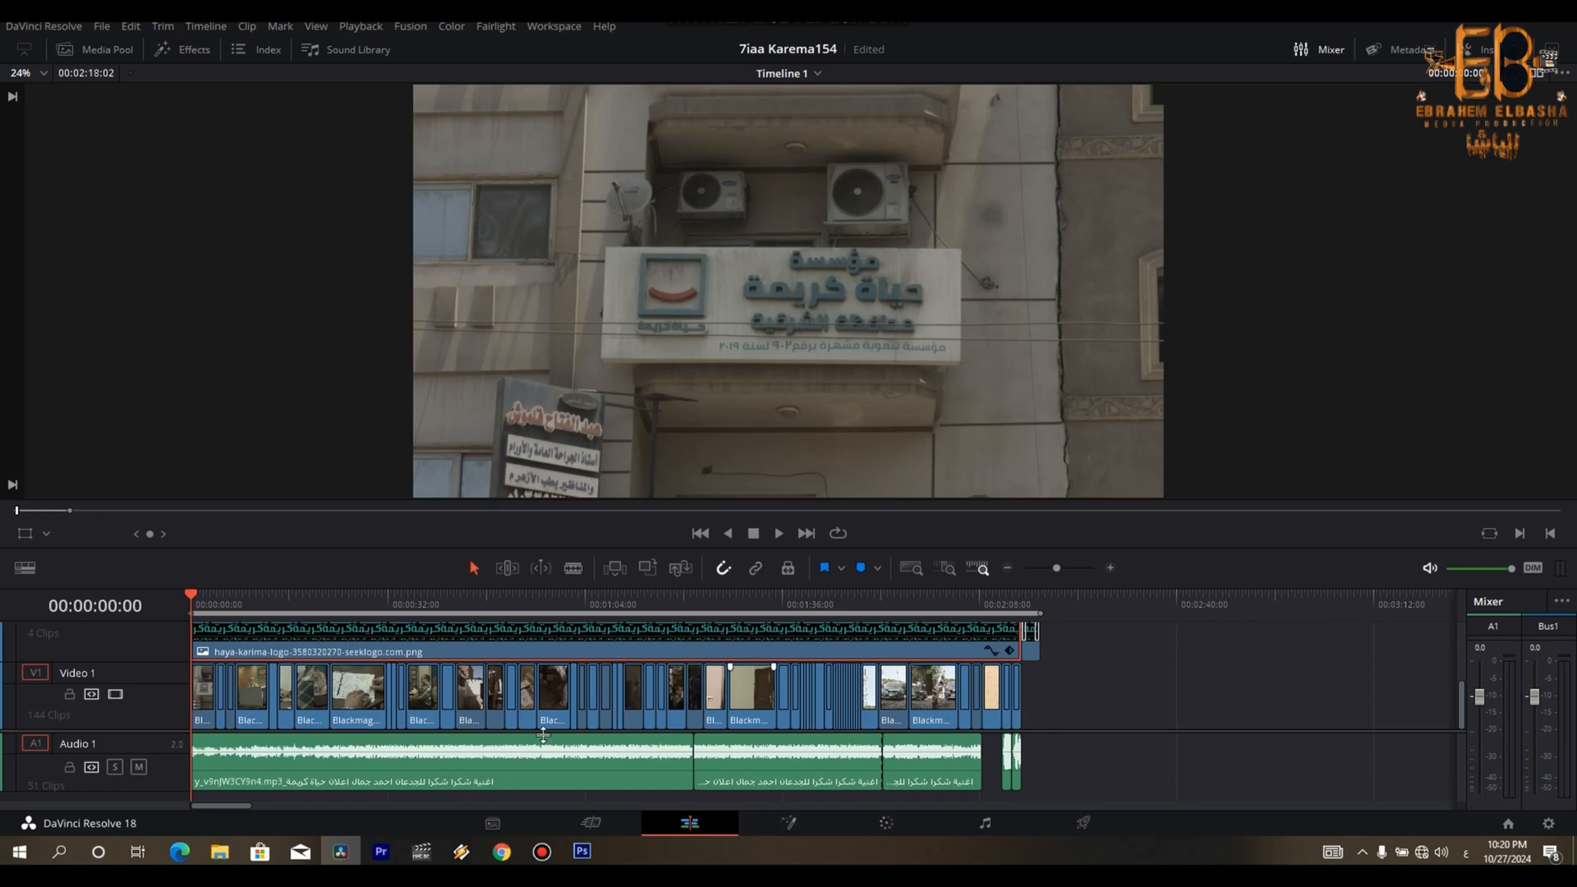
{"action": "scroll", "coordinate": [163, 731], "scroll_direction": "up", "scroll_amount": 1}
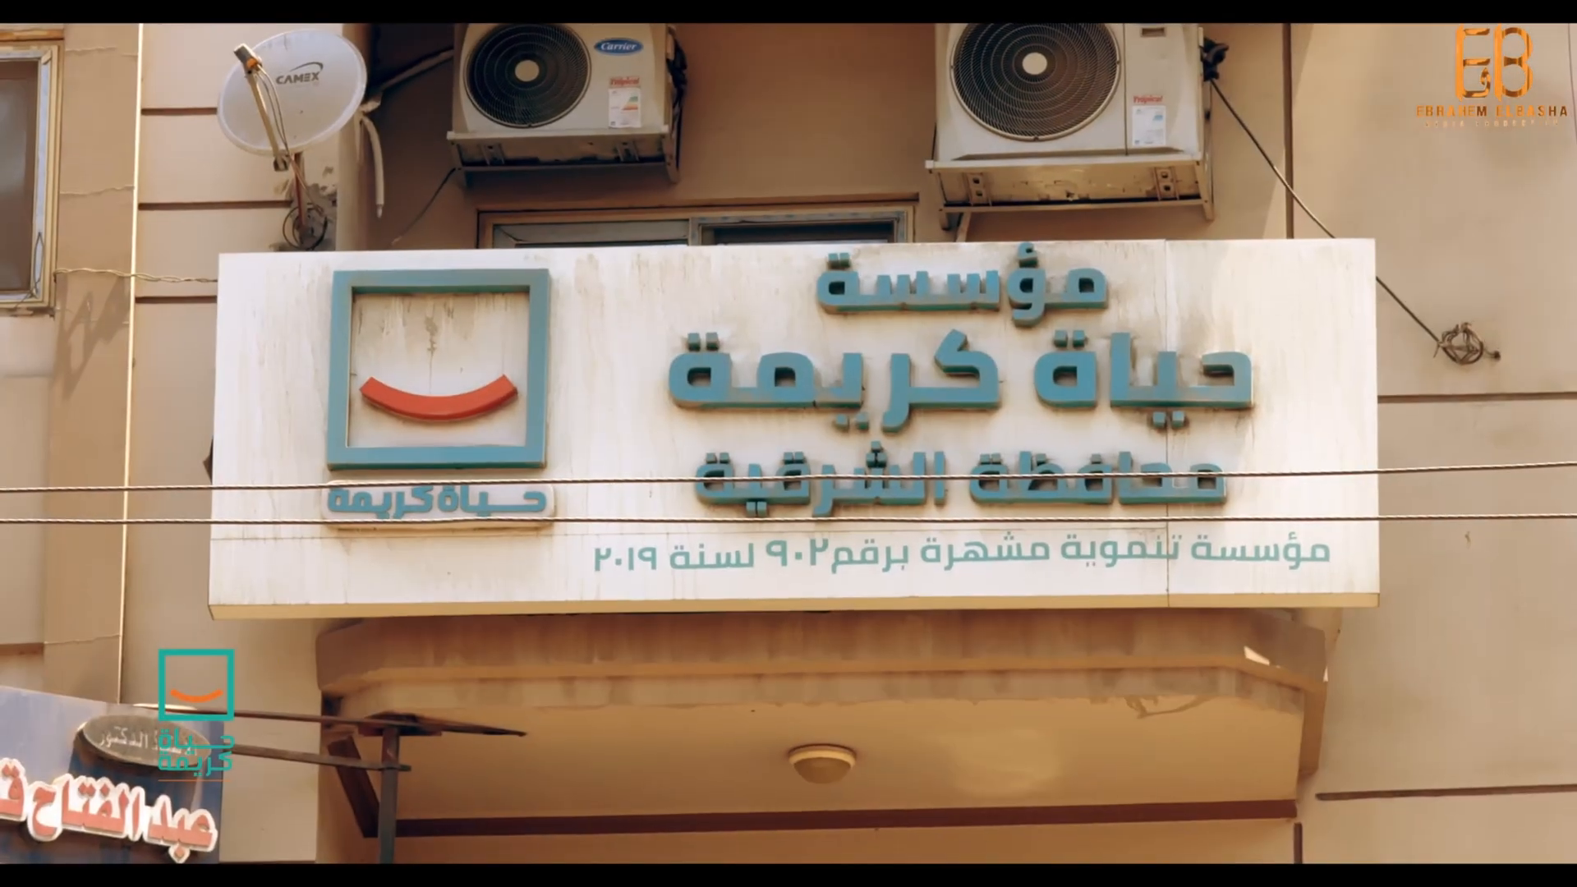